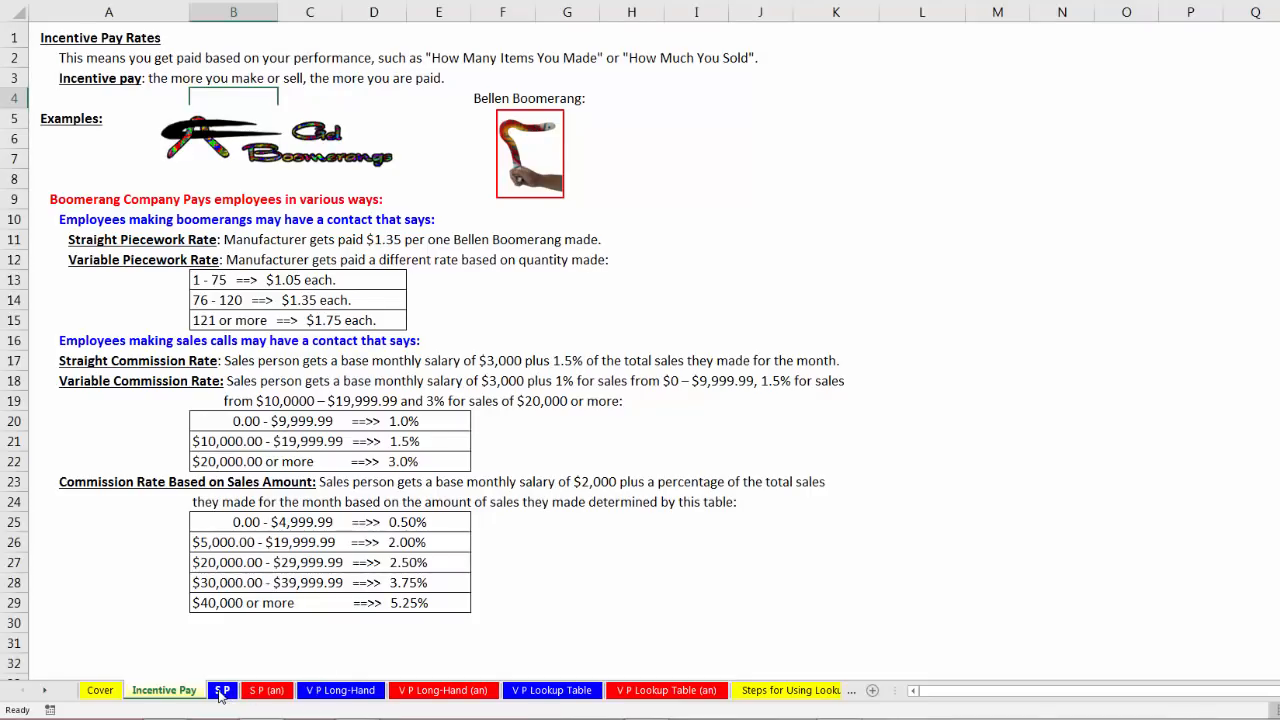
Step: Open the S P sheet and calculate the Ex 1 gross pay in C5 with the formula =C4*C3
{"action": "left_click", "coordinate": [221, 691]}
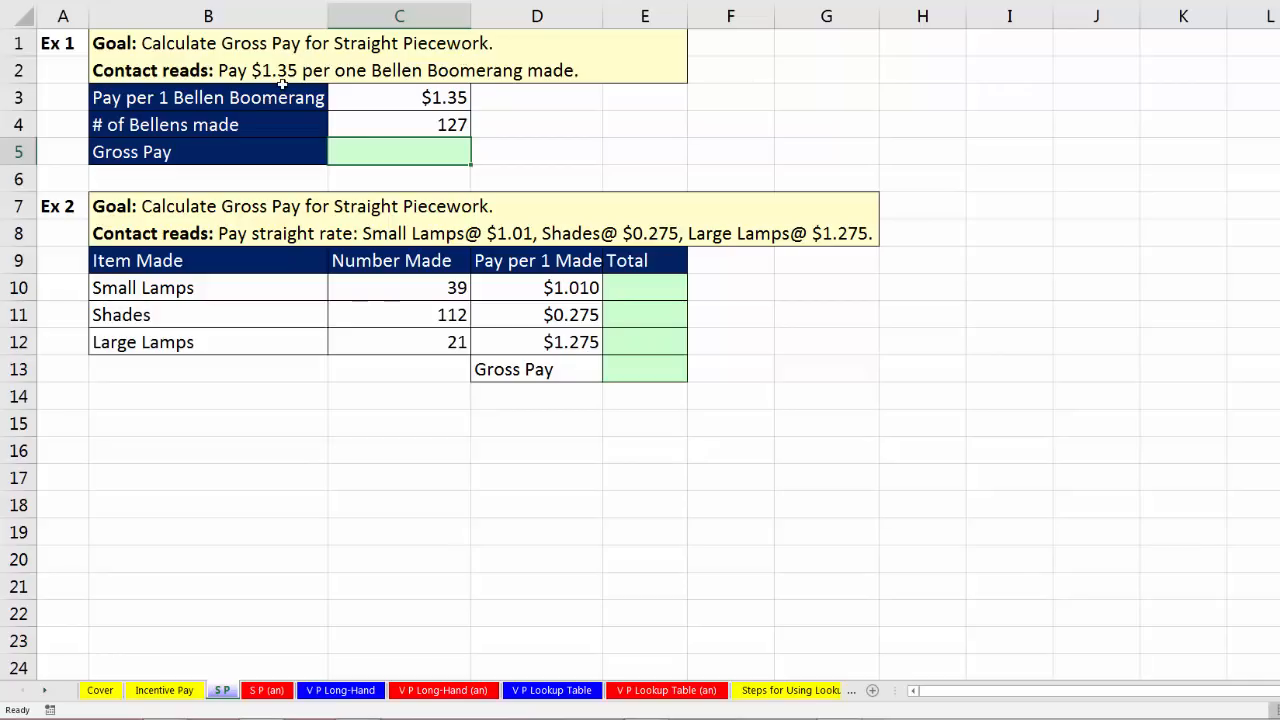
{"action": "left_click", "coordinate": [387, 104]}
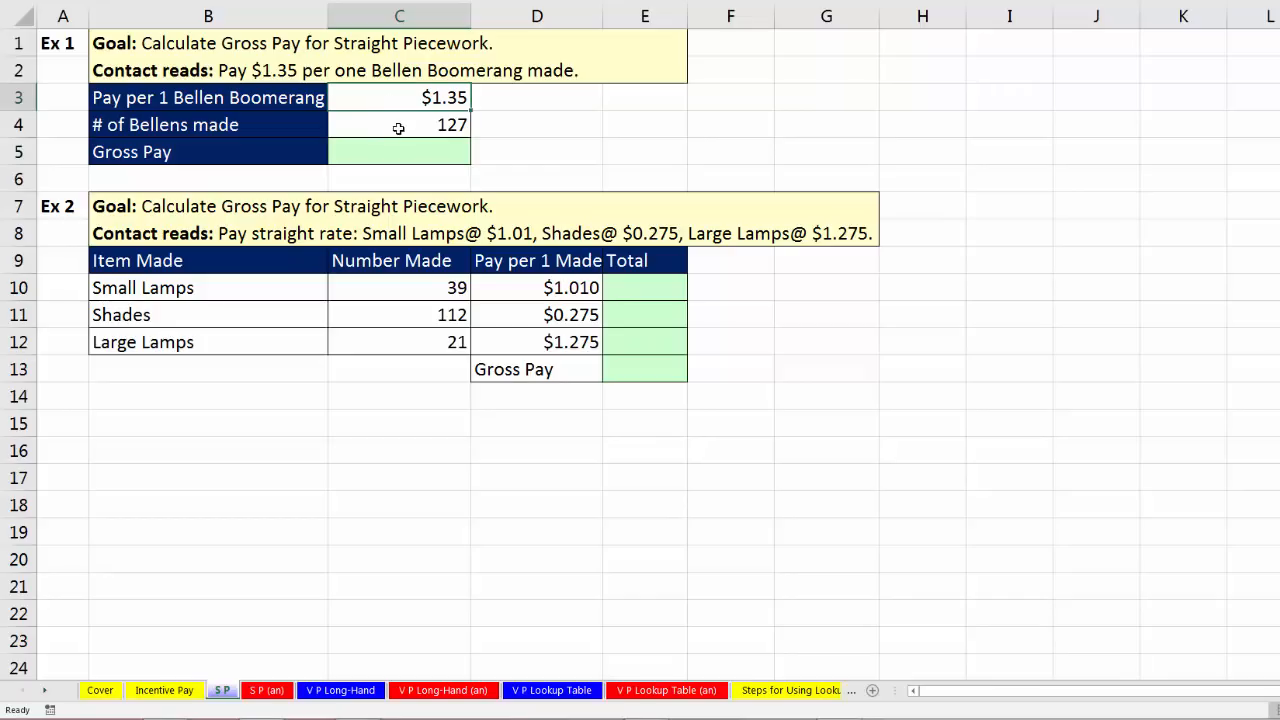
{"action": "left_click", "coordinate": [398, 128]}
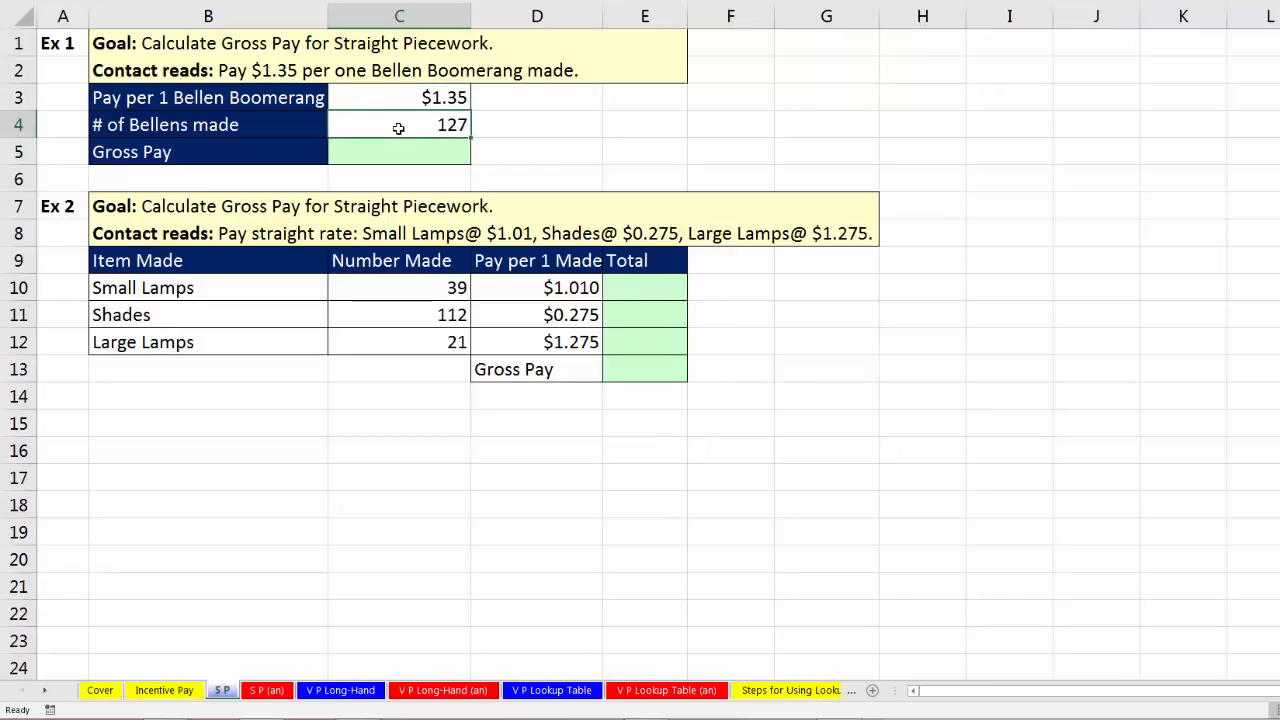
{"action": "left_click", "coordinate": [421, 158]}
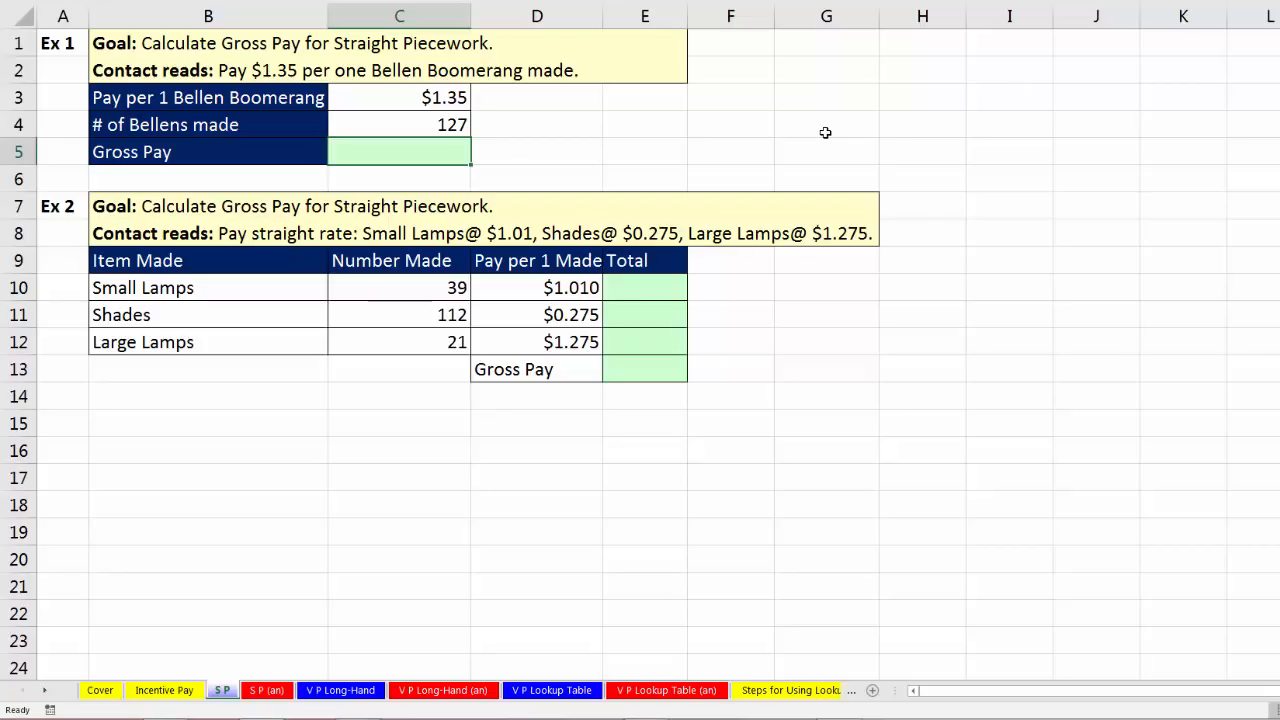
{"action": "type", "text": "="}
{"action": "key", "text": "Up"}
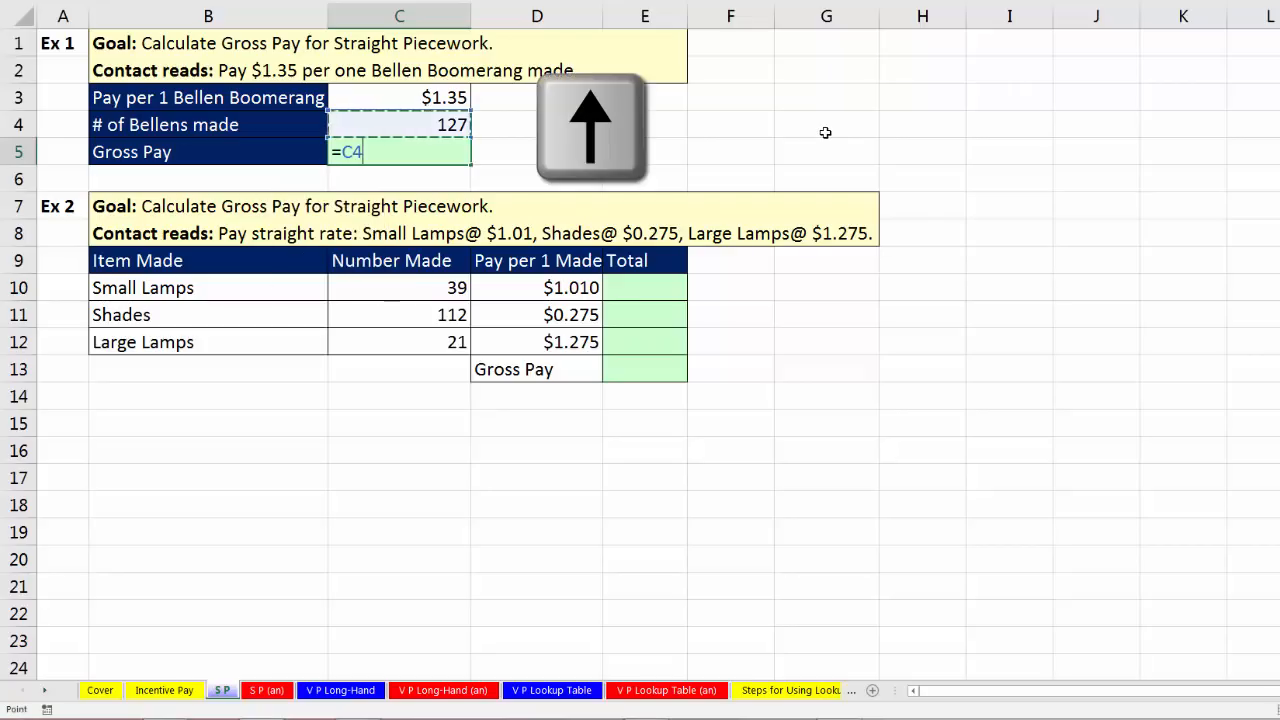
{"action": "type", "text": "*"}
{"action": "key", "text": "Up"}
{"action": "key", "text": "Up"}
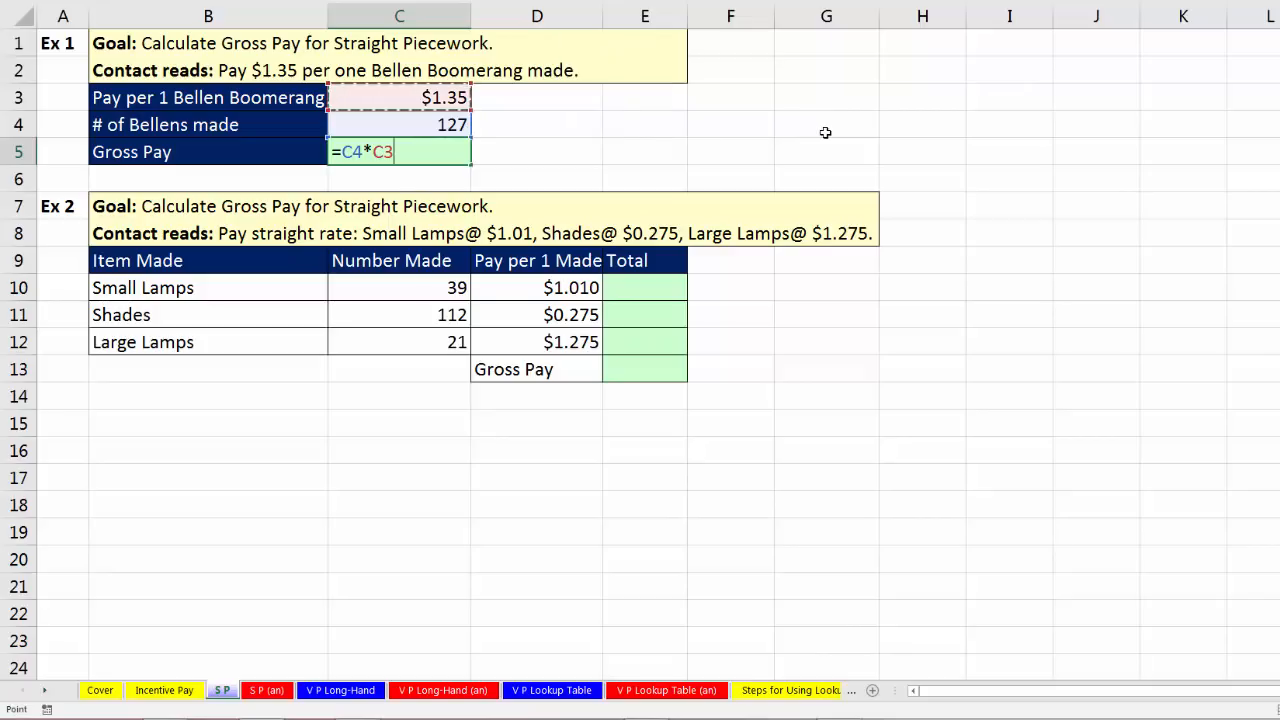
{"action": "key", "text": "Return"}
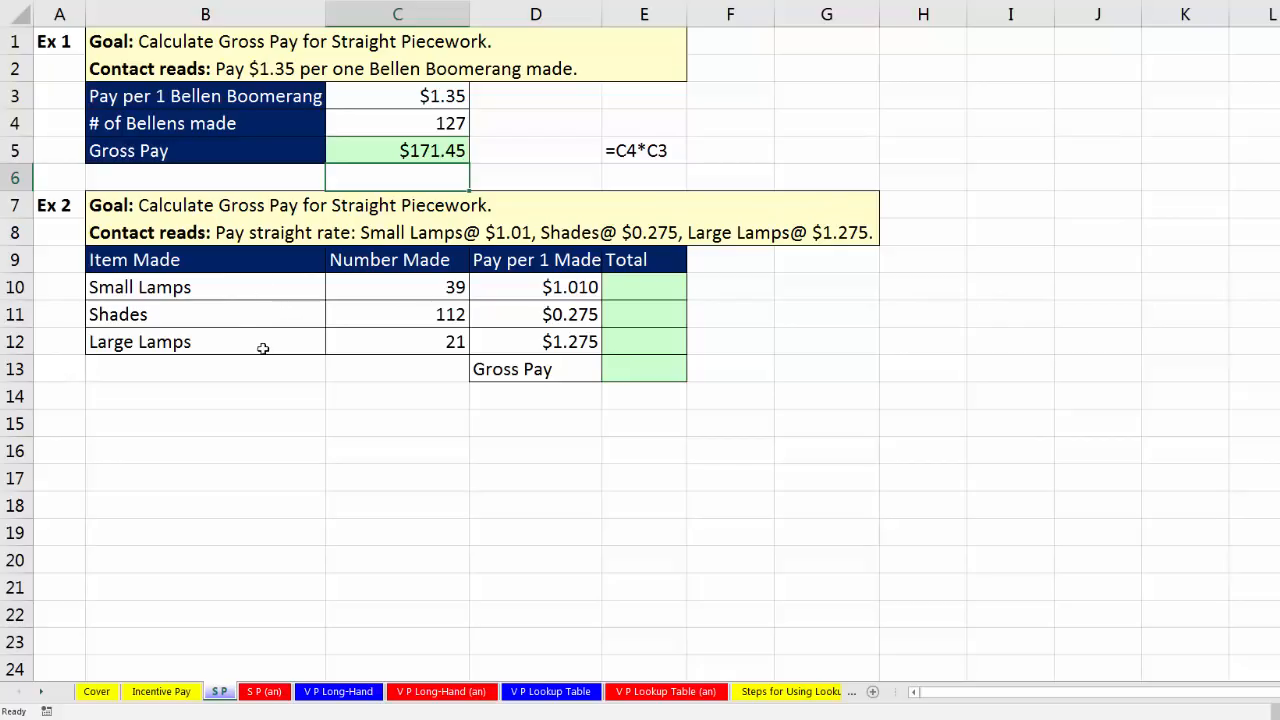
{"action": "left_click", "coordinate": [410, 287]}
{"action": "left_click_drag", "start_coordinate": [410, 319], "coordinate": [403, 340]}
{"action": "left_click", "coordinate": [574, 290]}
{"action": "left_click", "coordinate": [578, 316]}
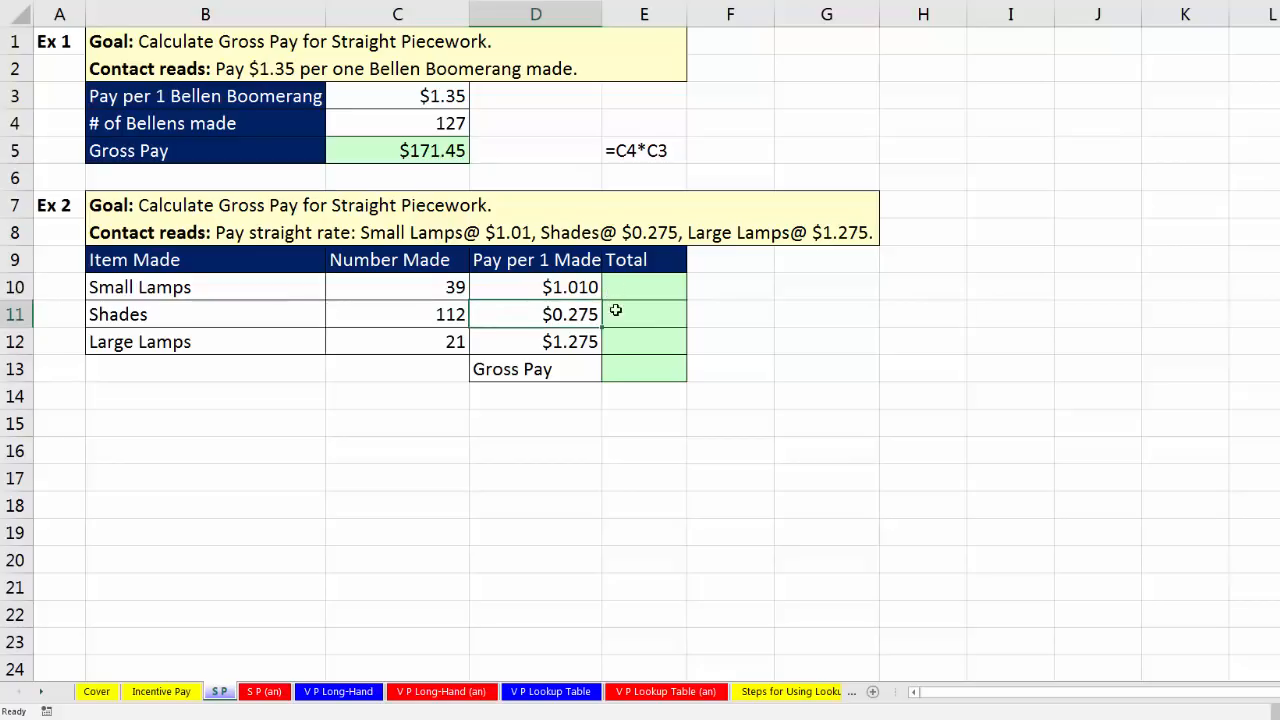
Step: Enter the formula =ROUND(D10*C10,2) in E10 to calculate the Small Lamps total
{"action": "left_click", "coordinate": [617, 292]}
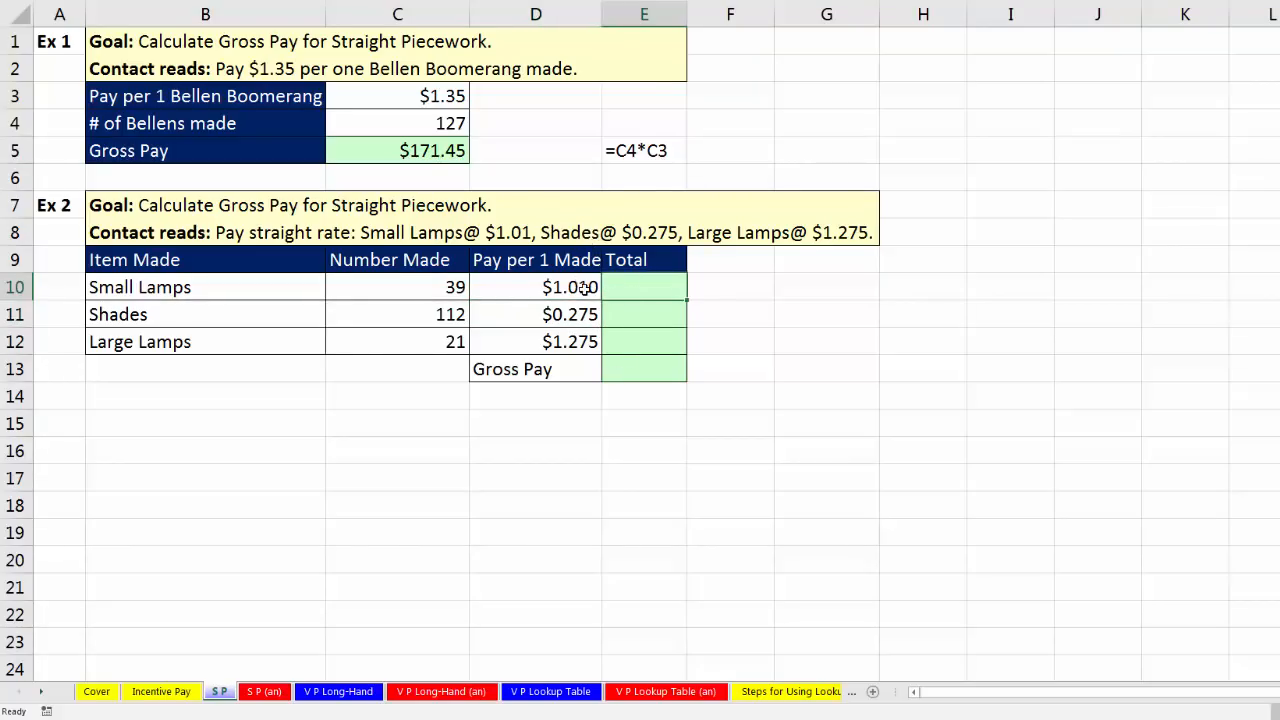
{"action": "type", "text": "=round"}
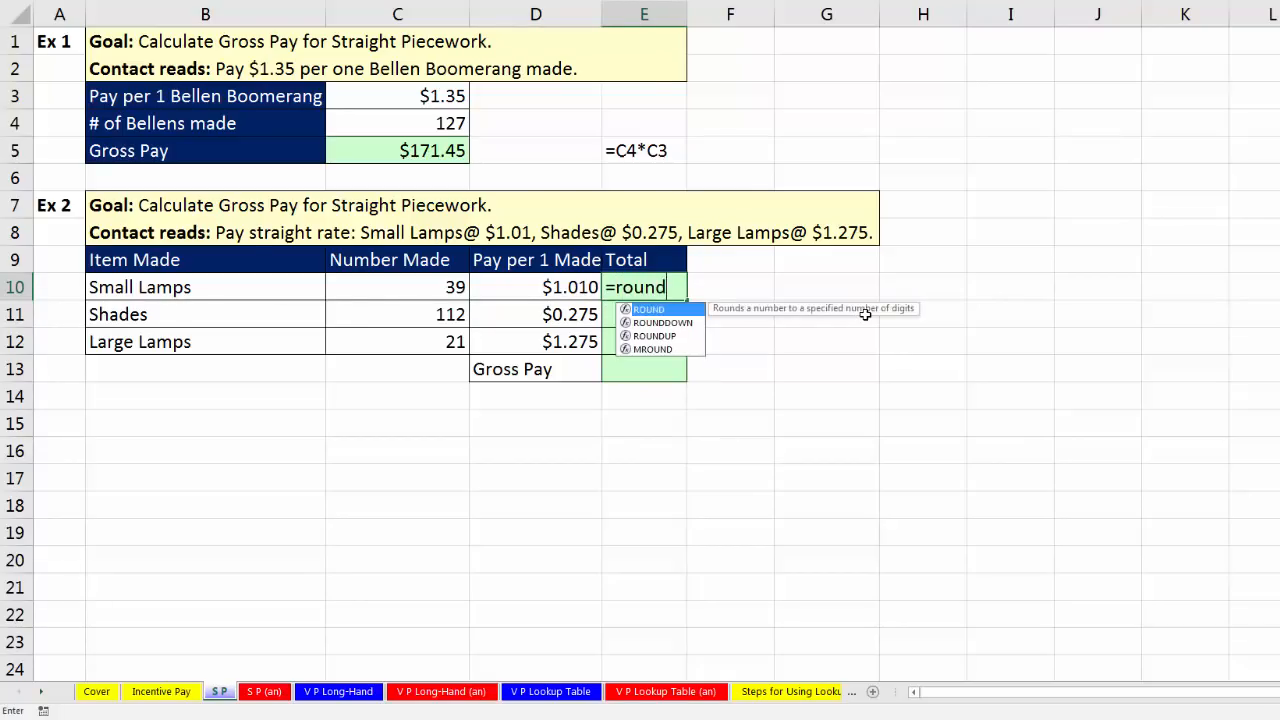
{"action": "key", "text": "Tab"}
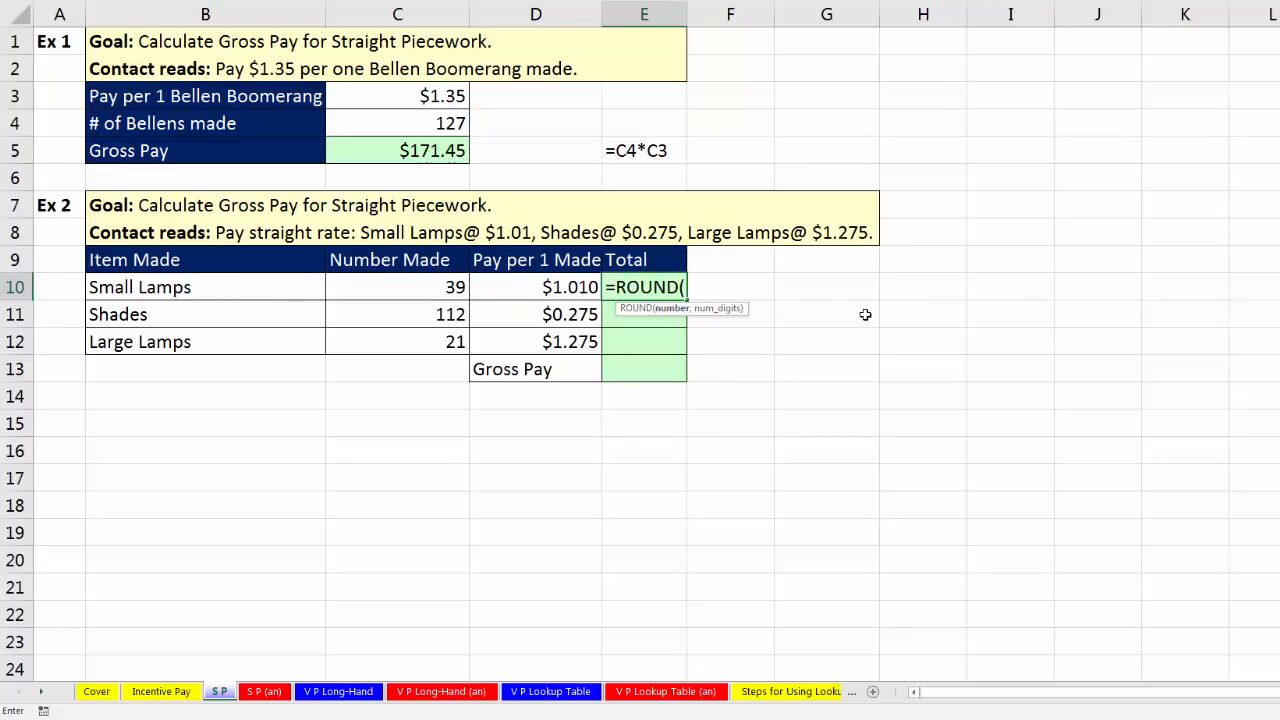
{"action": "key", "text": "Left"}
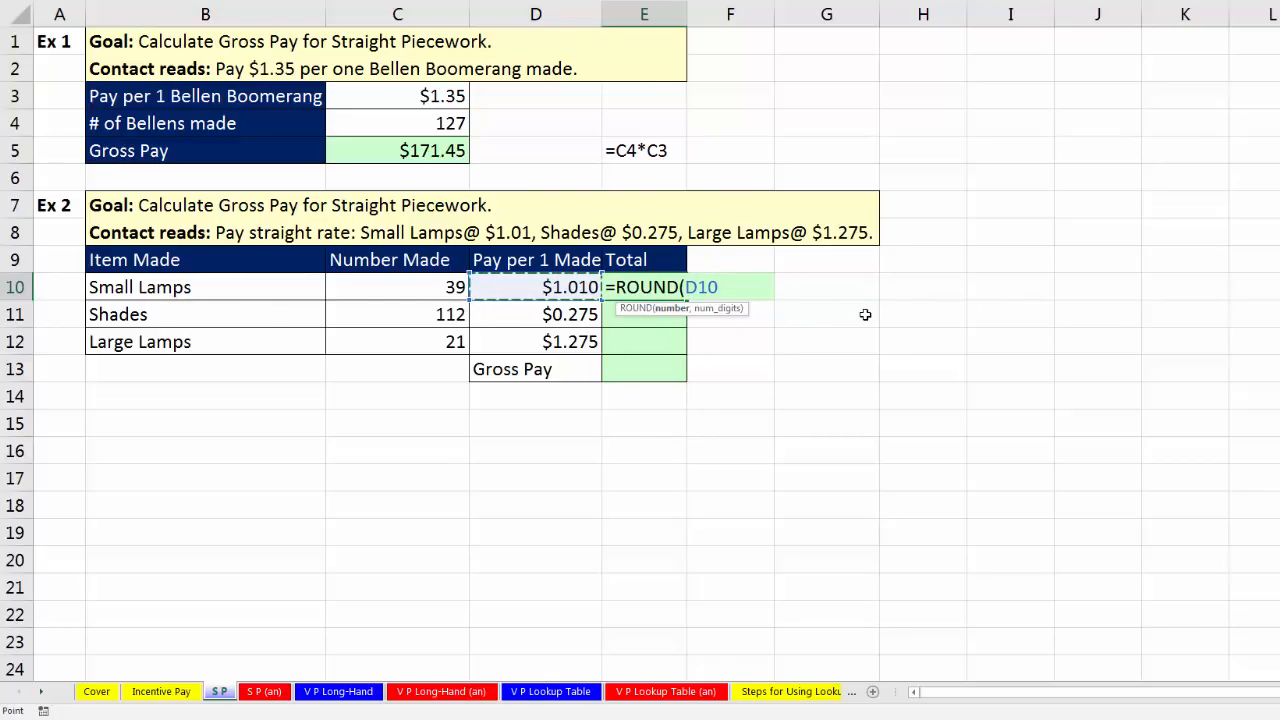
{"action": "type", "text": "*"}
{"action": "key", "text": "Left"}
{"action": "key", "text": "Left"}
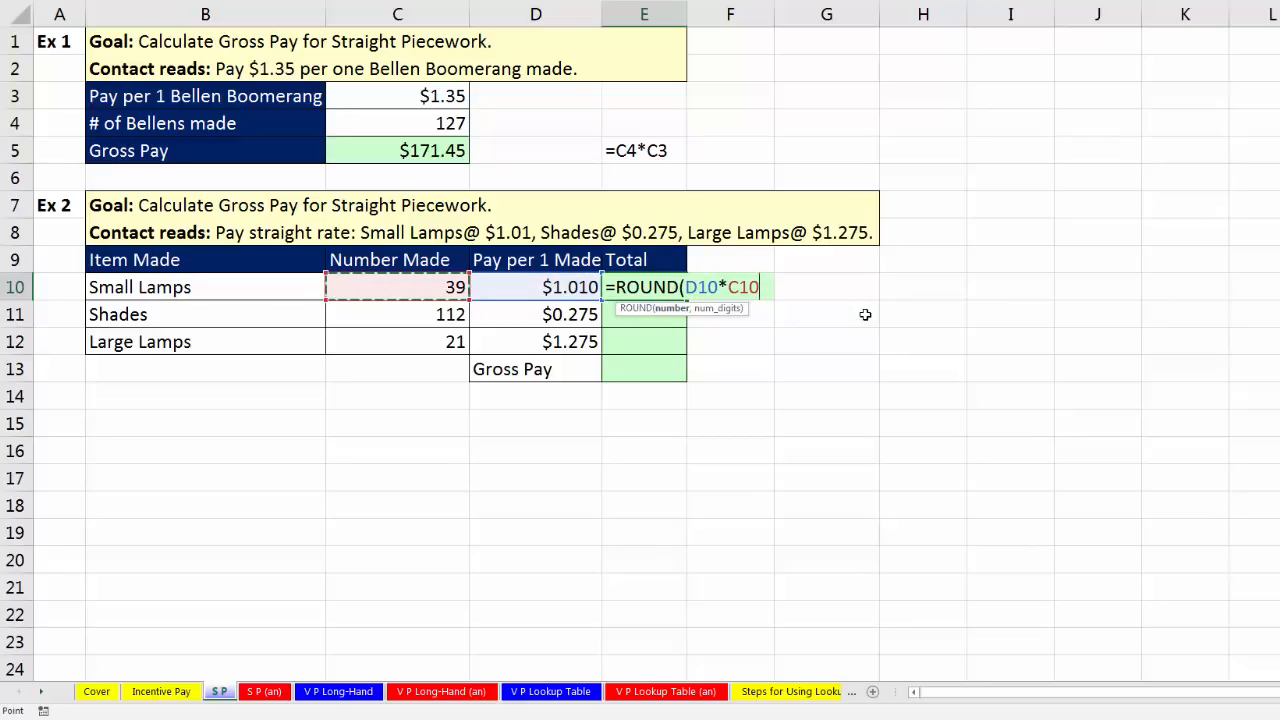
{"action": "type", "text": ","}
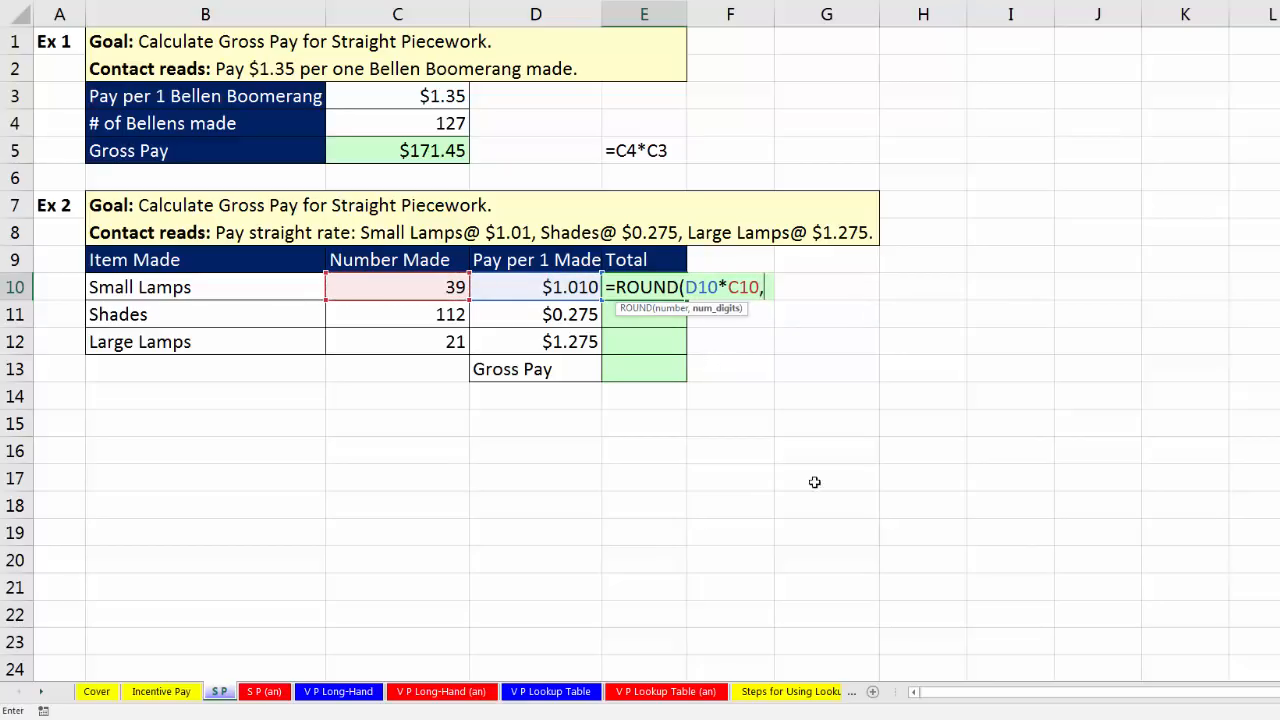
{"action": "type", "text": "2"}
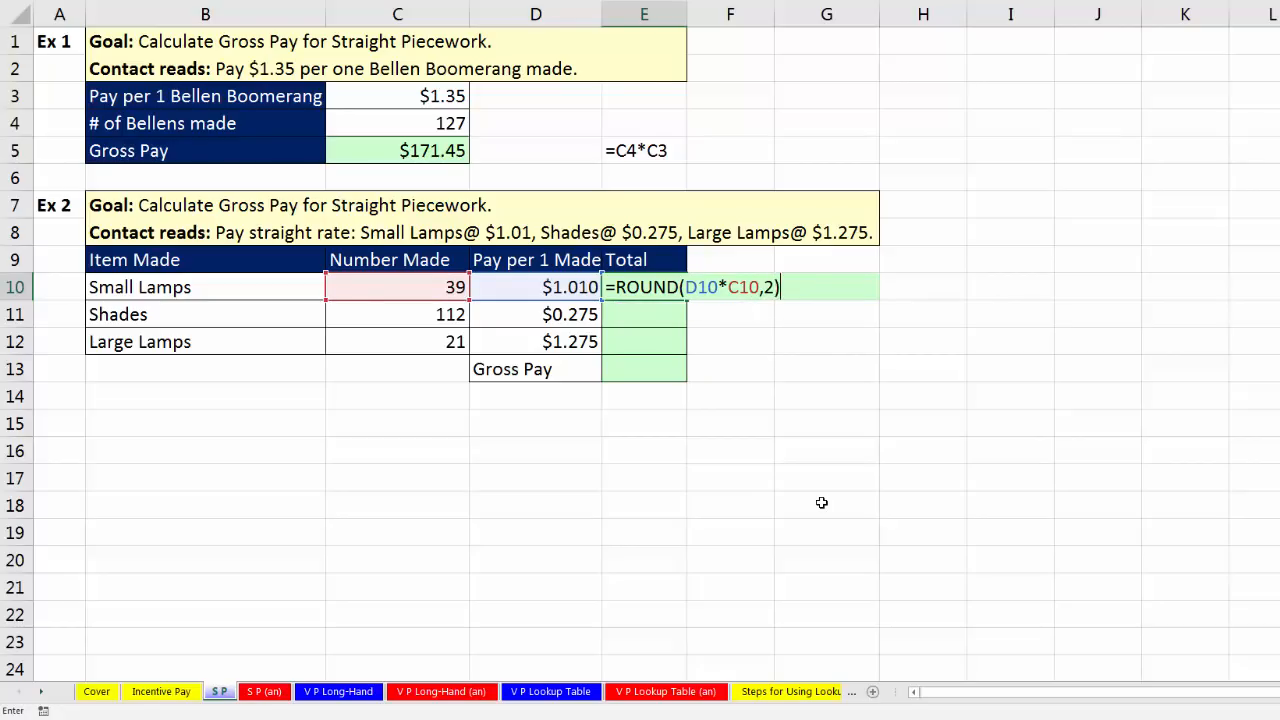
{"action": "type", "text": ")"}
{"action": "key", "text": "ctrl+Return"}
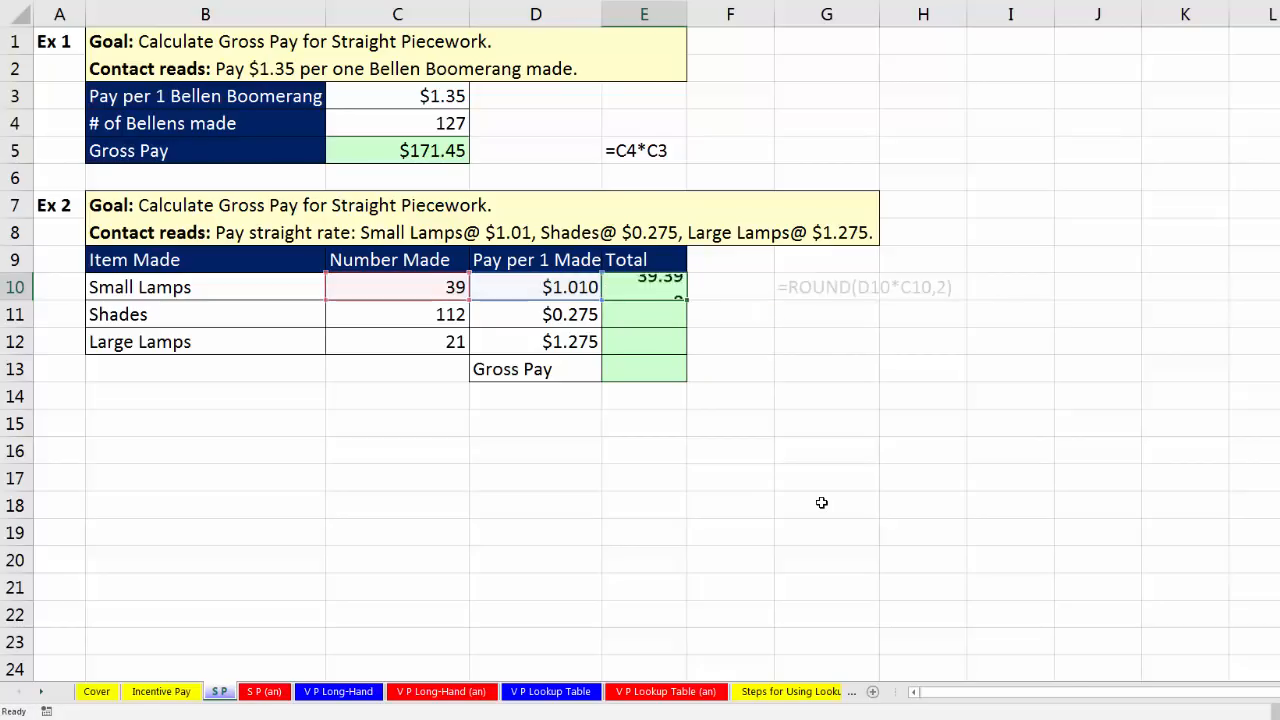
Step: Copy the rounded total formula down through E12 and calculate gross pay in E13 with =SUM(E10:E12)
{"action": "left_click_drag", "start_coordinate": [686, 299], "coordinate": [694, 351]}
{"action": "left_click", "coordinate": [657, 351]}
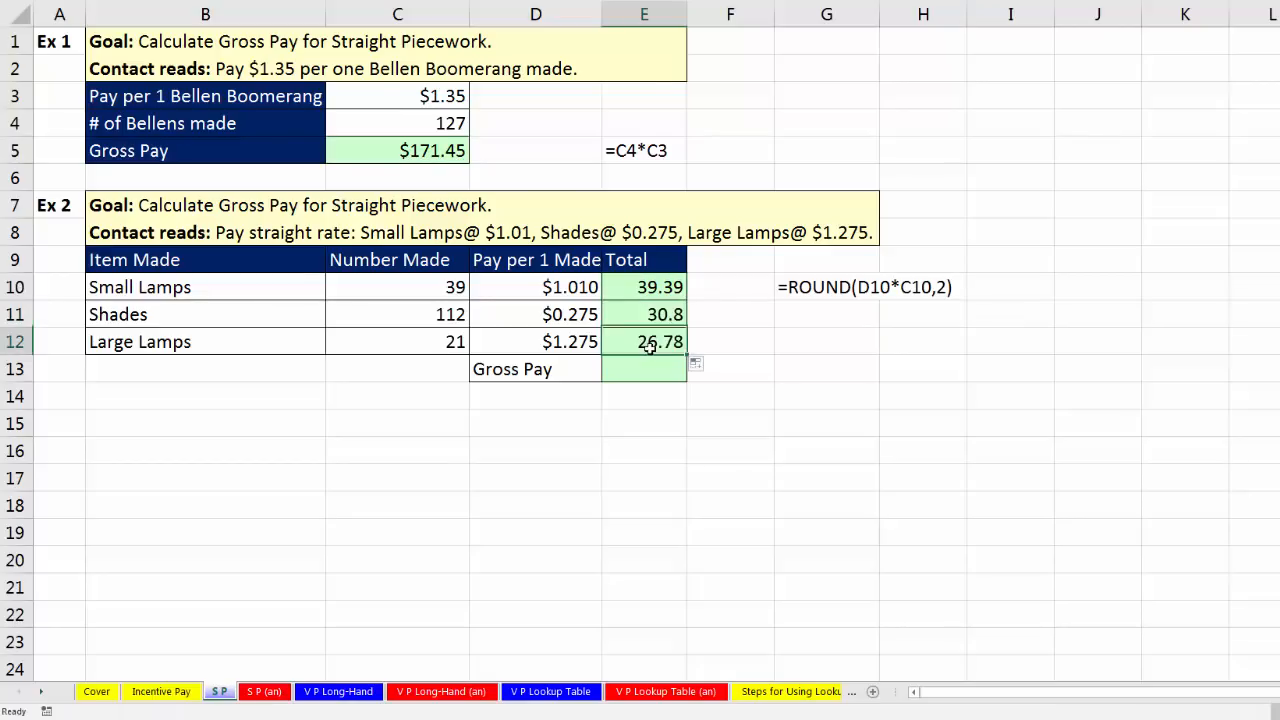
{"action": "key", "text": "F2"}
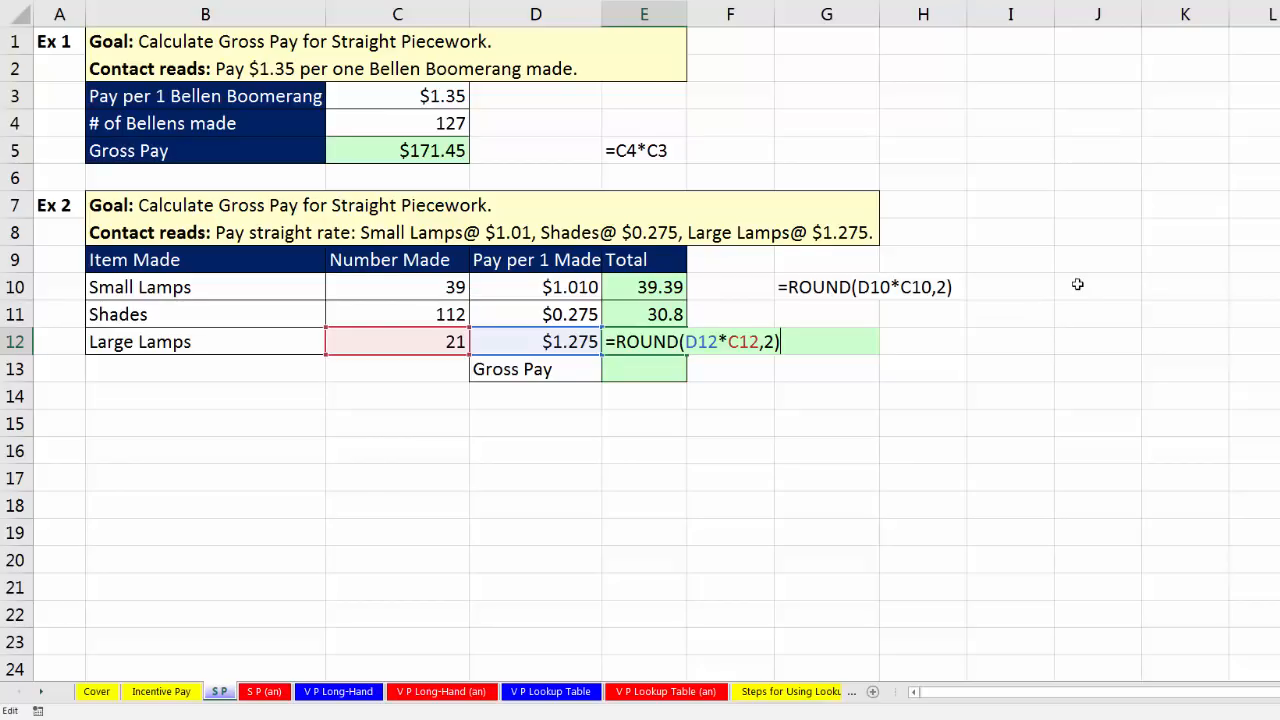
{"action": "key", "text": "Return"}
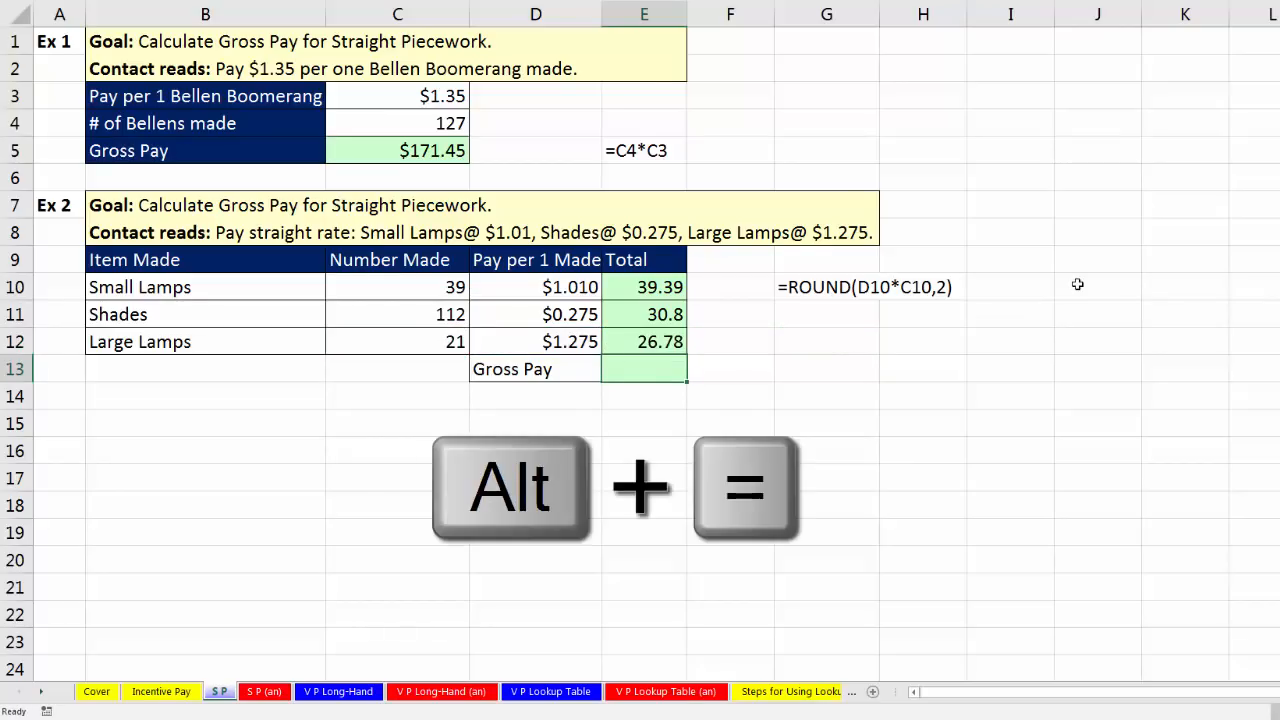
{"action": "key", "text": "alt+equal"}
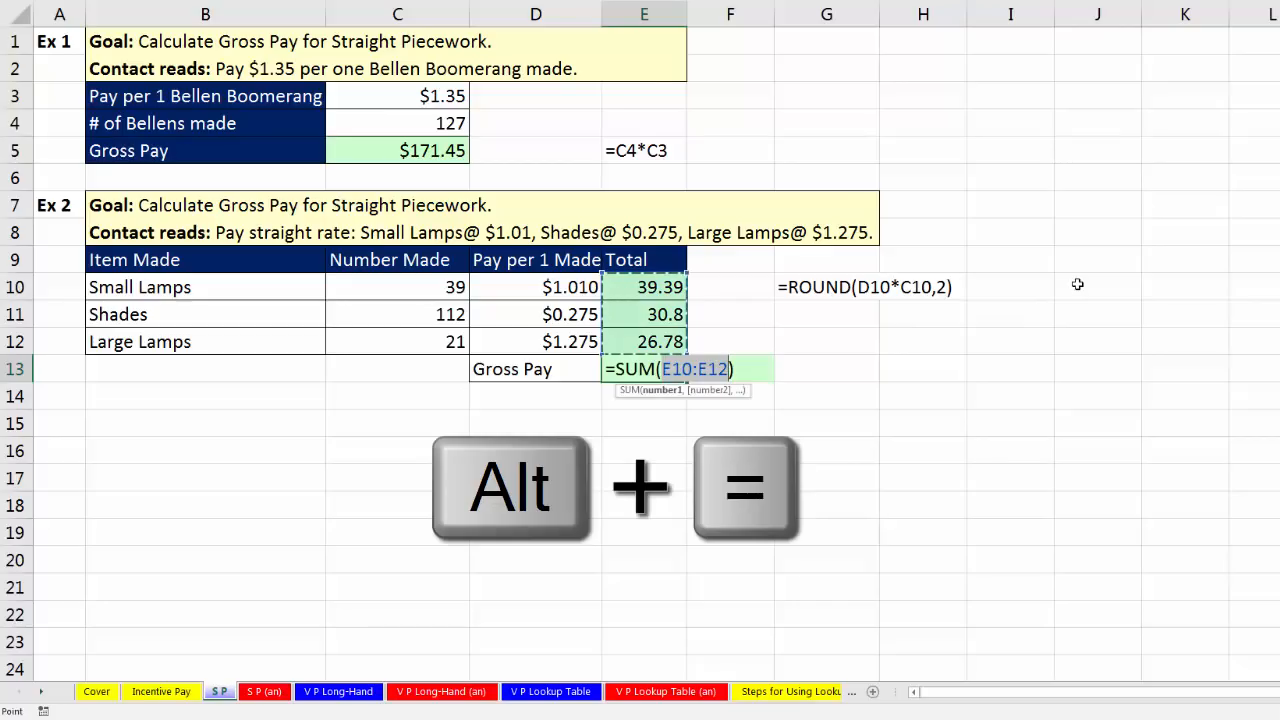
{"action": "key", "text": "Return"}
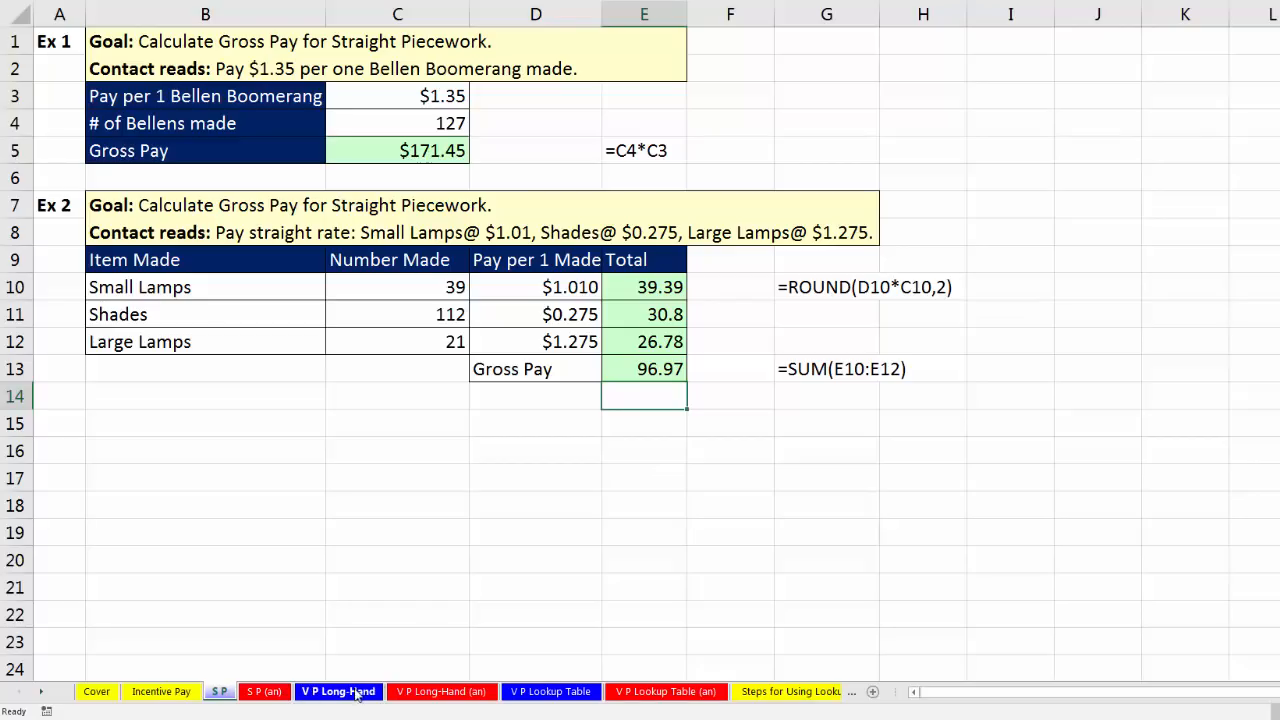
Step: Open the V P Long-Hand sheet and examine the contract's pay tiers and the rows of the long-method calculation
{"action": "left_click", "coordinate": [355, 693]}
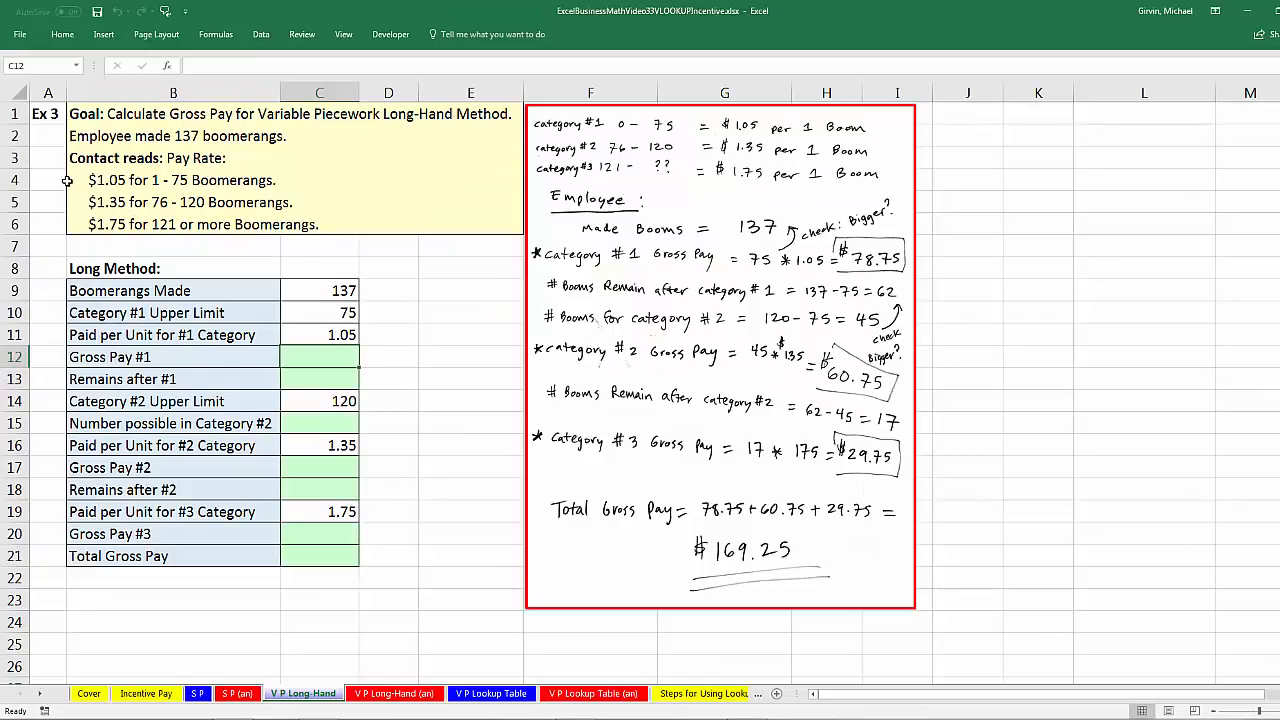
{"action": "left_click_drag", "start_coordinate": [67, 180], "coordinate": [298, 228]}
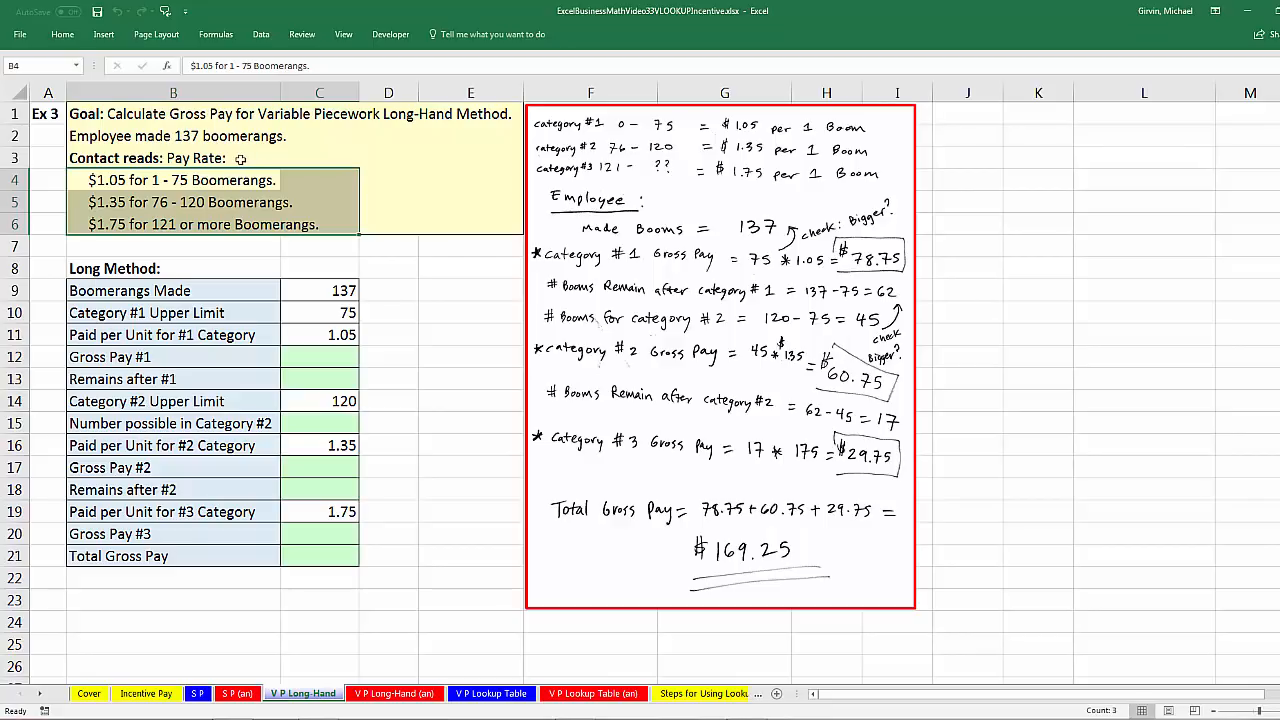
{"action": "left_click", "coordinate": [219, 293]}
{"action": "left_click", "coordinate": [221, 316]}
{"action": "left_click", "coordinate": [208, 362]}
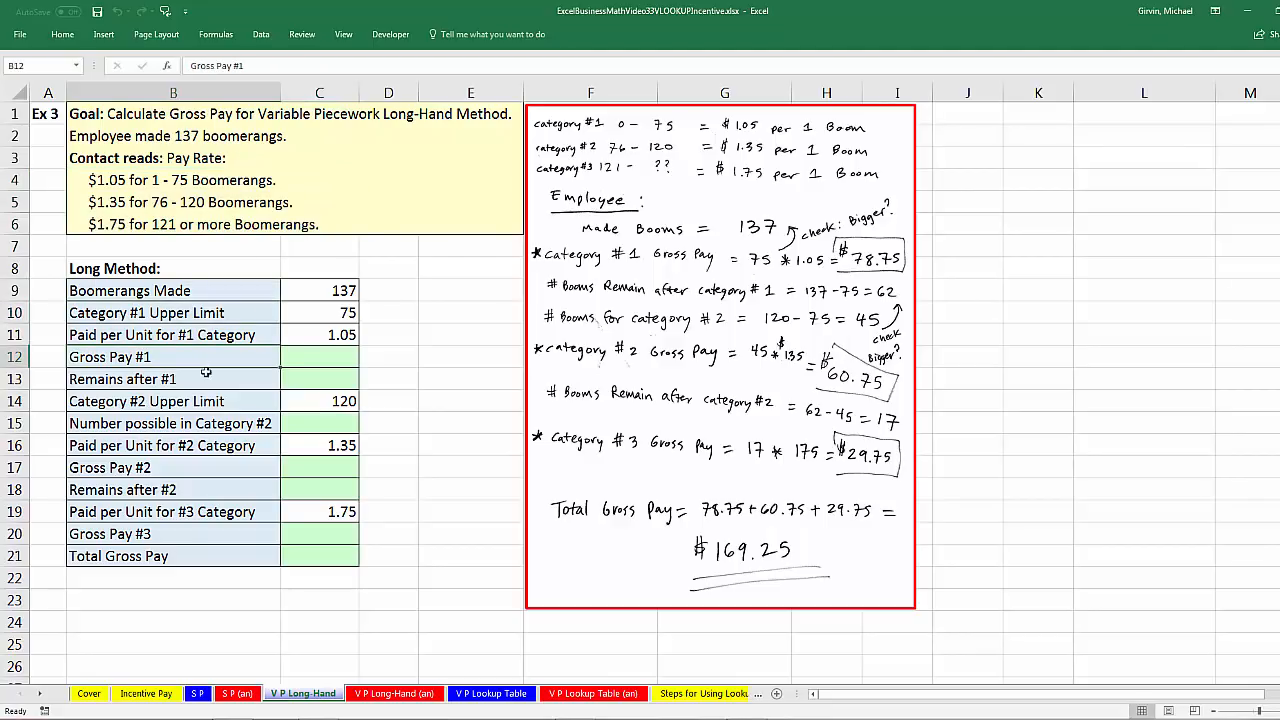
{"action": "left_click_drag", "start_coordinate": [202, 293], "coordinate": [200, 556]}
{"action": "mouse_move", "coordinate": [228, 290]}
{"action": "left_mouse_down"}
{"action": "mouse_move", "coordinate": [338, 290]}
{"action": "mouse_move", "coordinate": [235, 288]}
{"action": "left_mouse_up"}
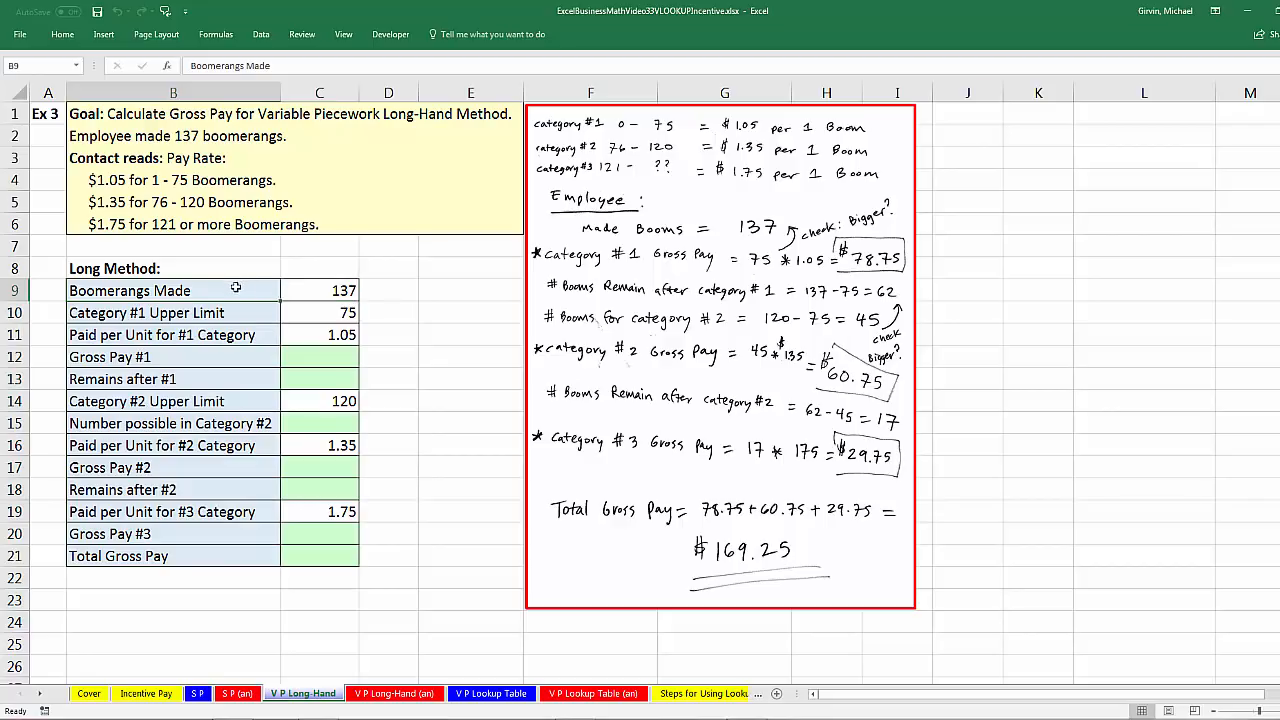
{"action": "left_click", "coordinate": [315, 289]}
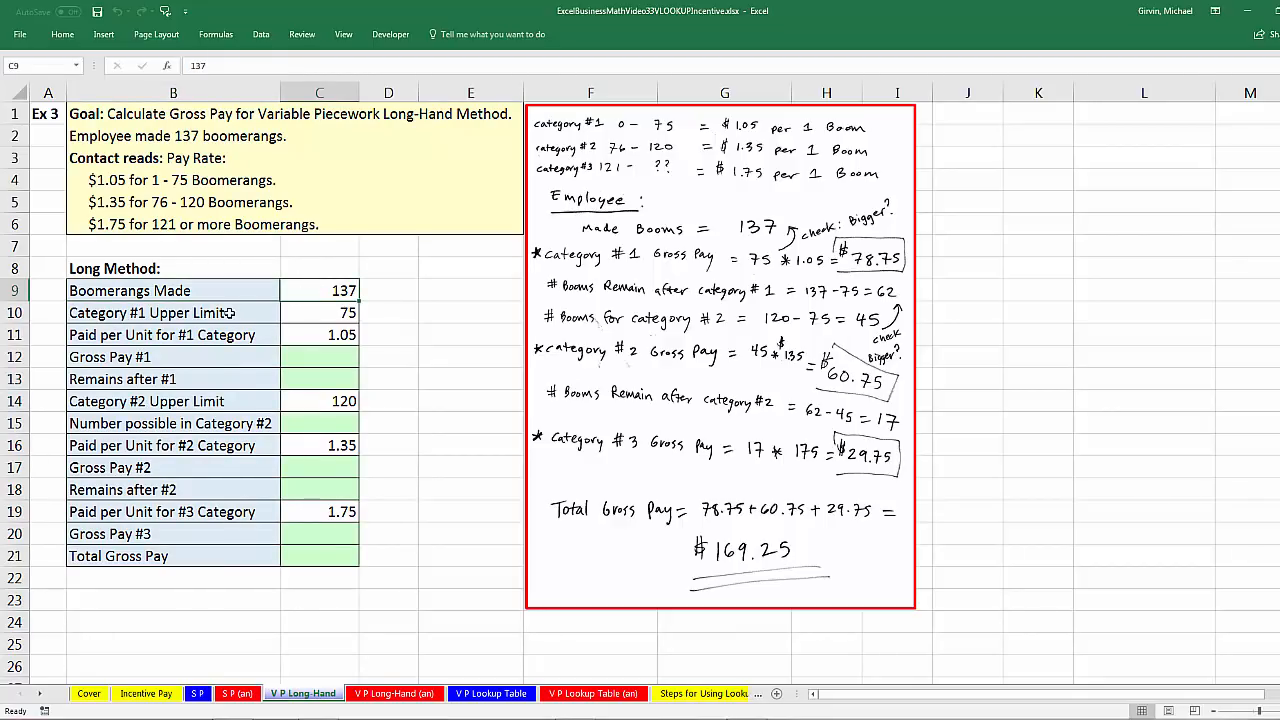
{"action": "left_click", "coordinate": [229, 313]}
{"action": "left_click", "coordinate": [318, 317]}
{"action": "left_click_drag", "start_coordinate": [249, 320], "coordinate": [350, 334]}
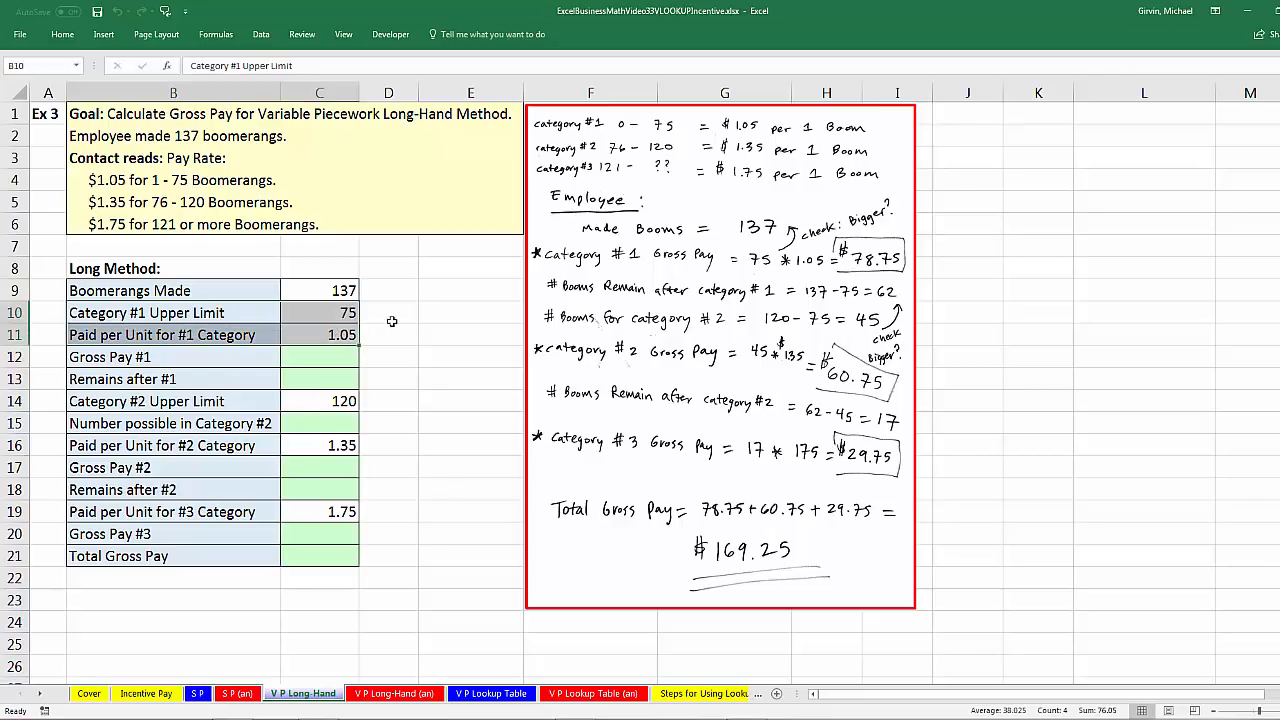
Step: Calculate Gross Pay #1 in C12 with the formula =C11*C10
{"action": "left_click", "coordinate": [313, 358]}
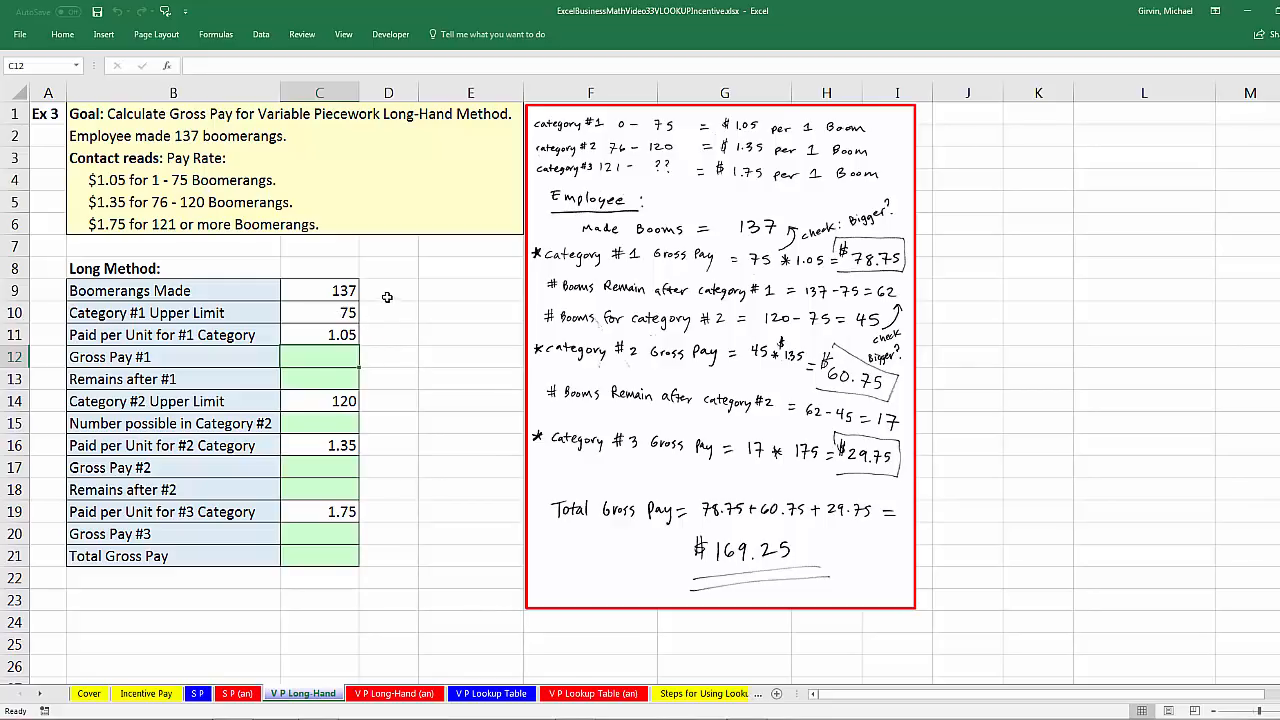
{"action": "left_click", "coordinate": [349, 314]}
{"action": "left_click", "coordinate": [332, 356]}
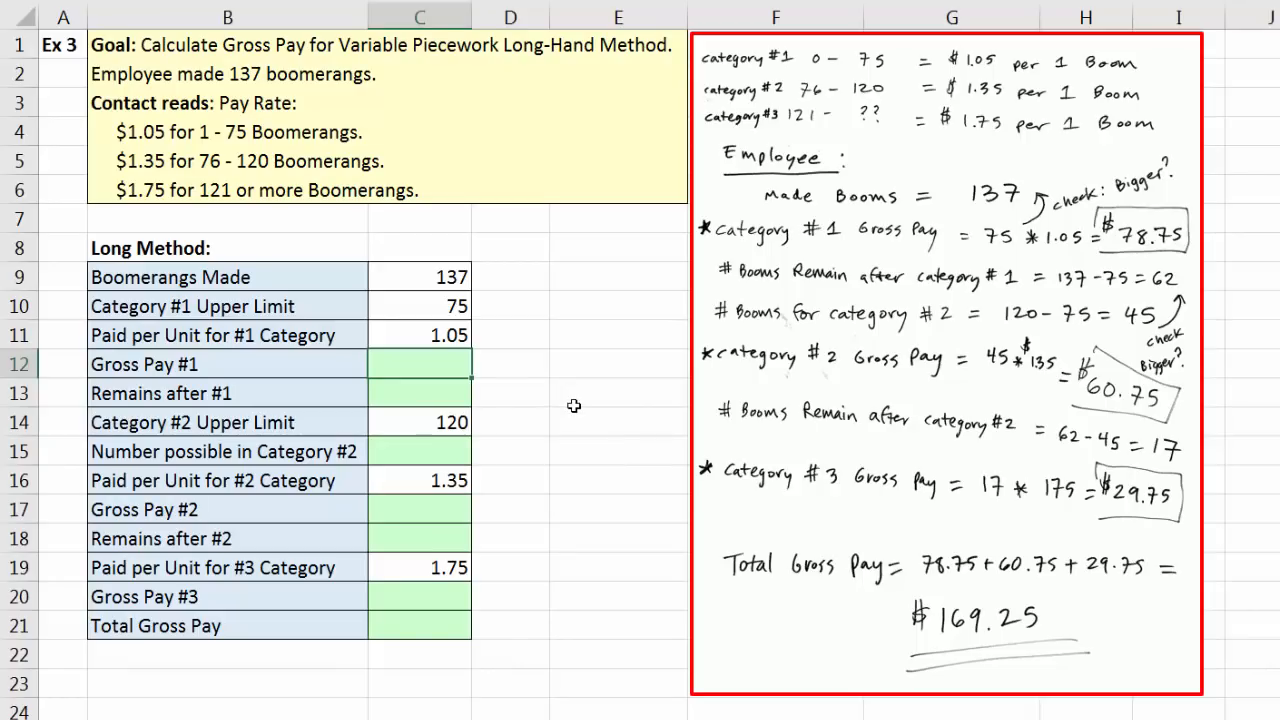
{"action": "key", "text": "Up"}
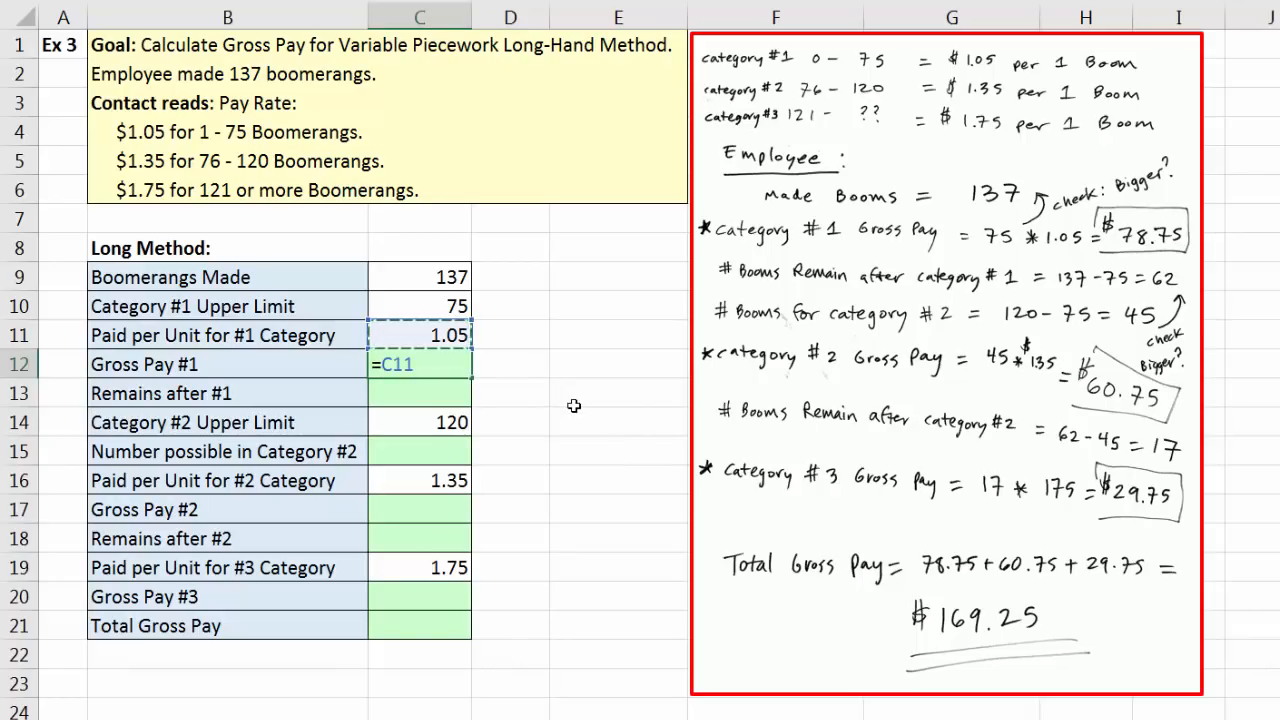
{"action": "type", "text": "*"}
{"action": "key", "text": "Up"}
{"action": "key", "text": "Up"}
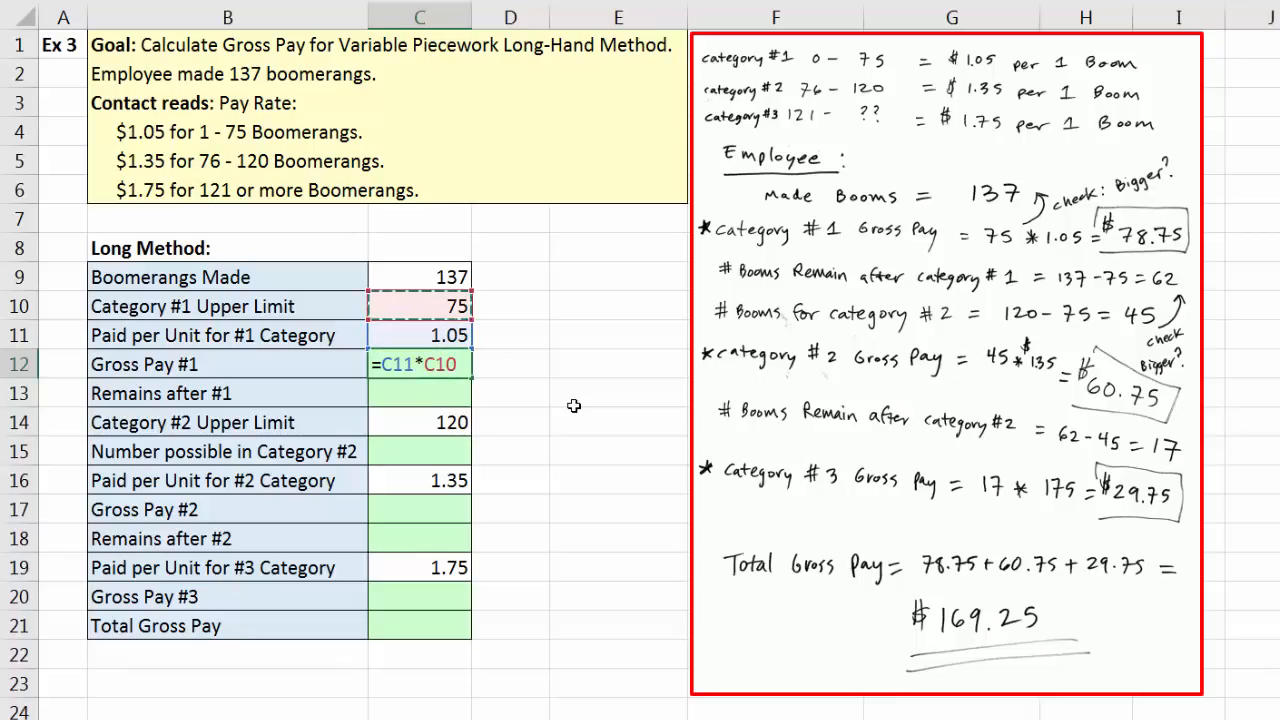
{"action": "key", "text": "Return"}
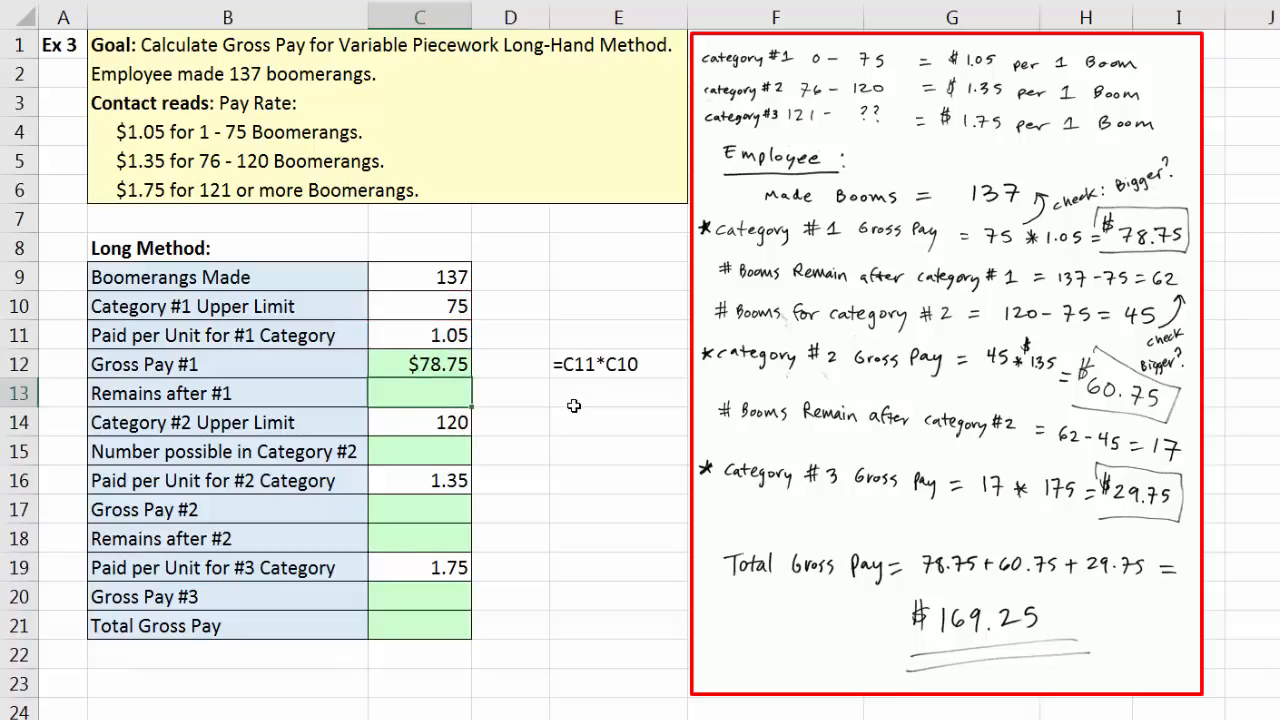
Step: Calculate the boomerangs remaining after category #1 in C13 with the formula =C9-C10
{"action": "left_click_drag", "start_coordinate": [450, 362], "coordinate": [529, 370]}
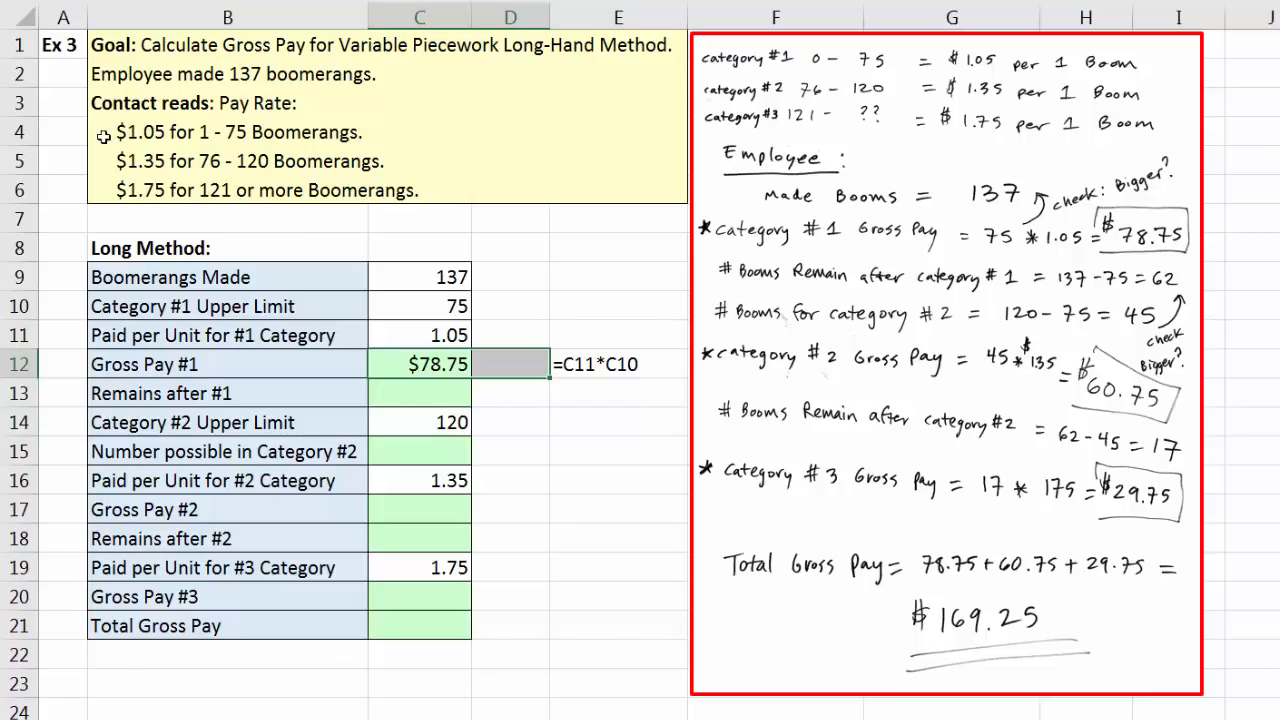
{"action": "left_click", "coordinate": [426, 397]}
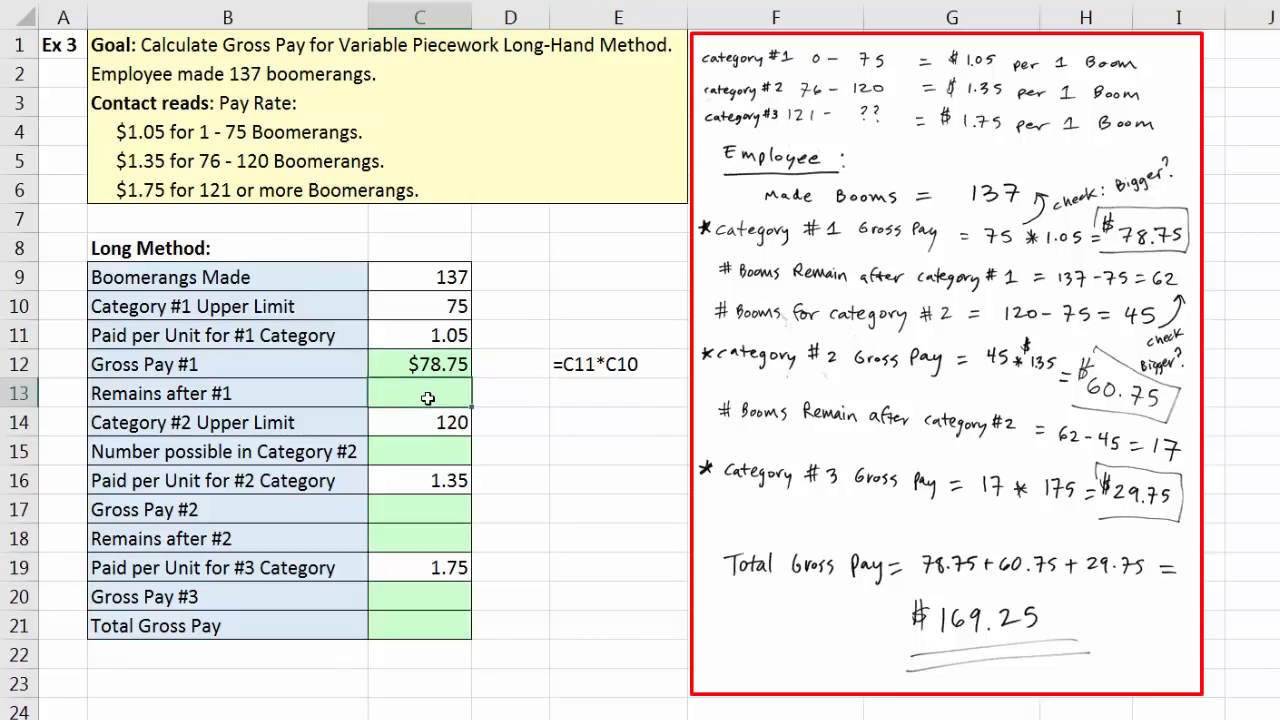
{"action": "type", "text": "="}
{"action": "left_click", "coordinate": [438, 276]}
{"action": "type", "text": "-"}
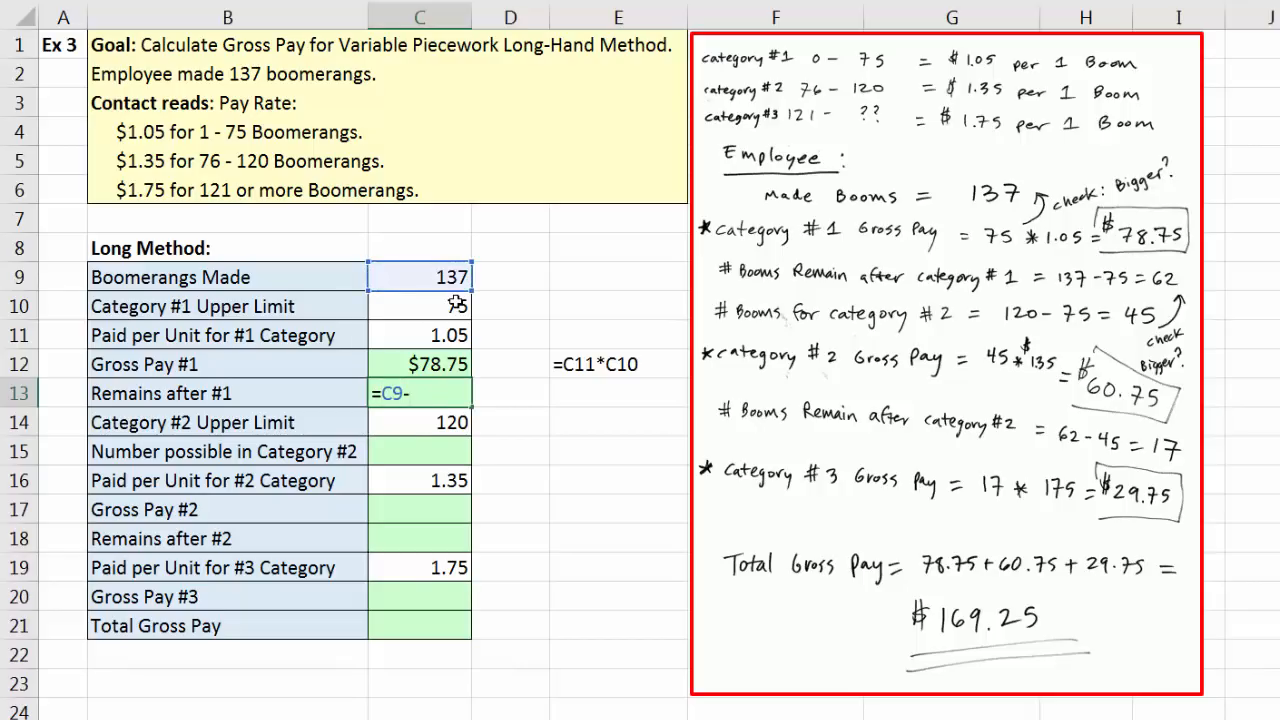
{"action": "left_click", "coordinate": [455, 305]}
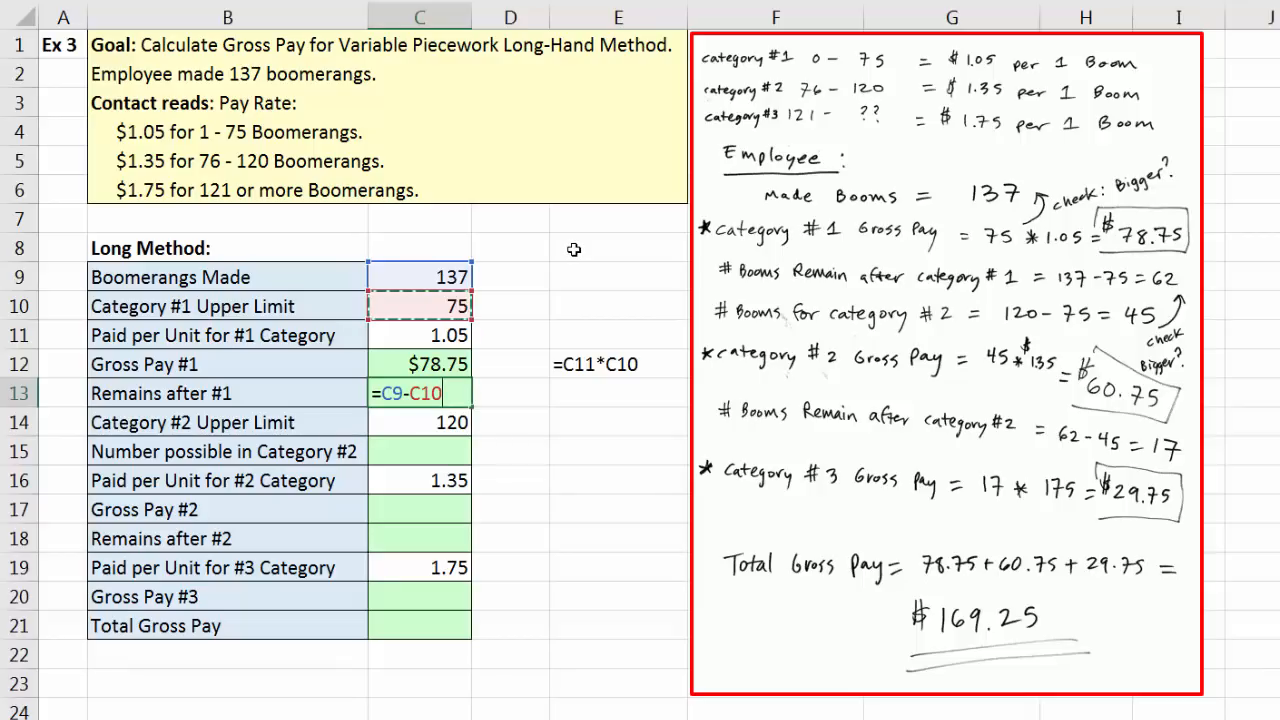
{"action": "key", "text": "Return"}
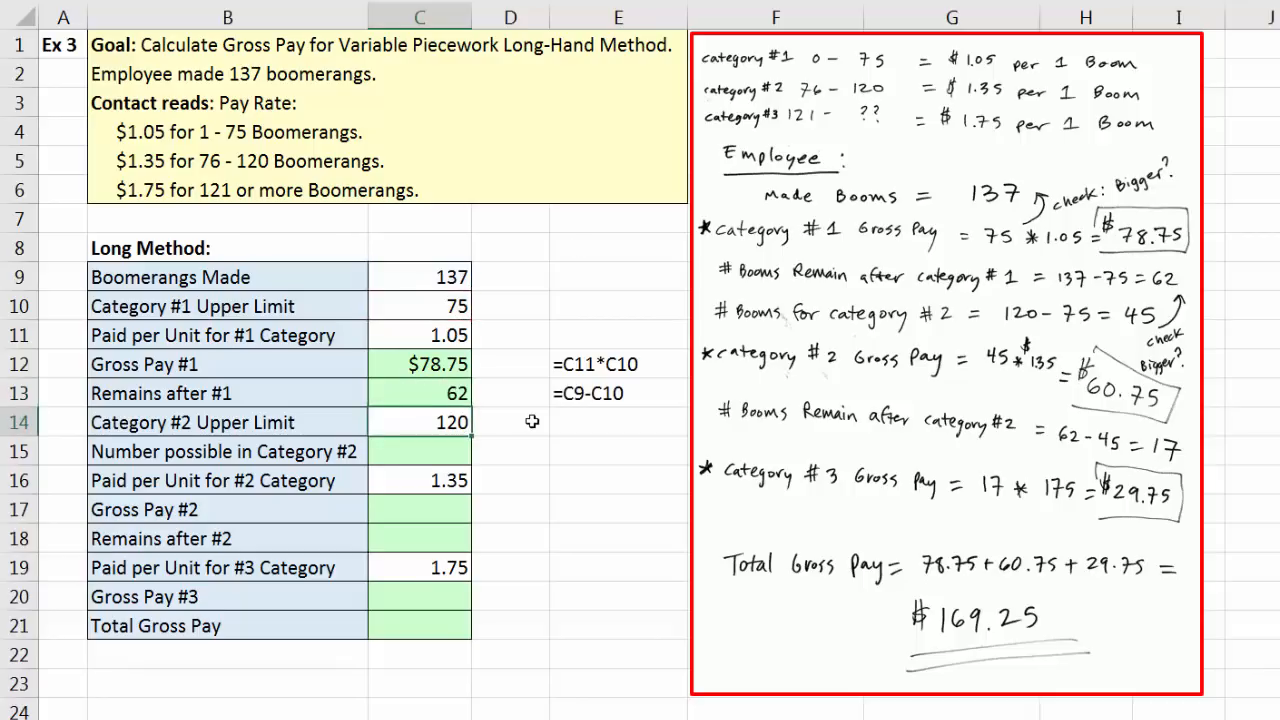
Step: Calculate the number possible in Category #2 in C15 with the formula =C14-C10
{"action": "left_click", "coordinate": [444, 453]}
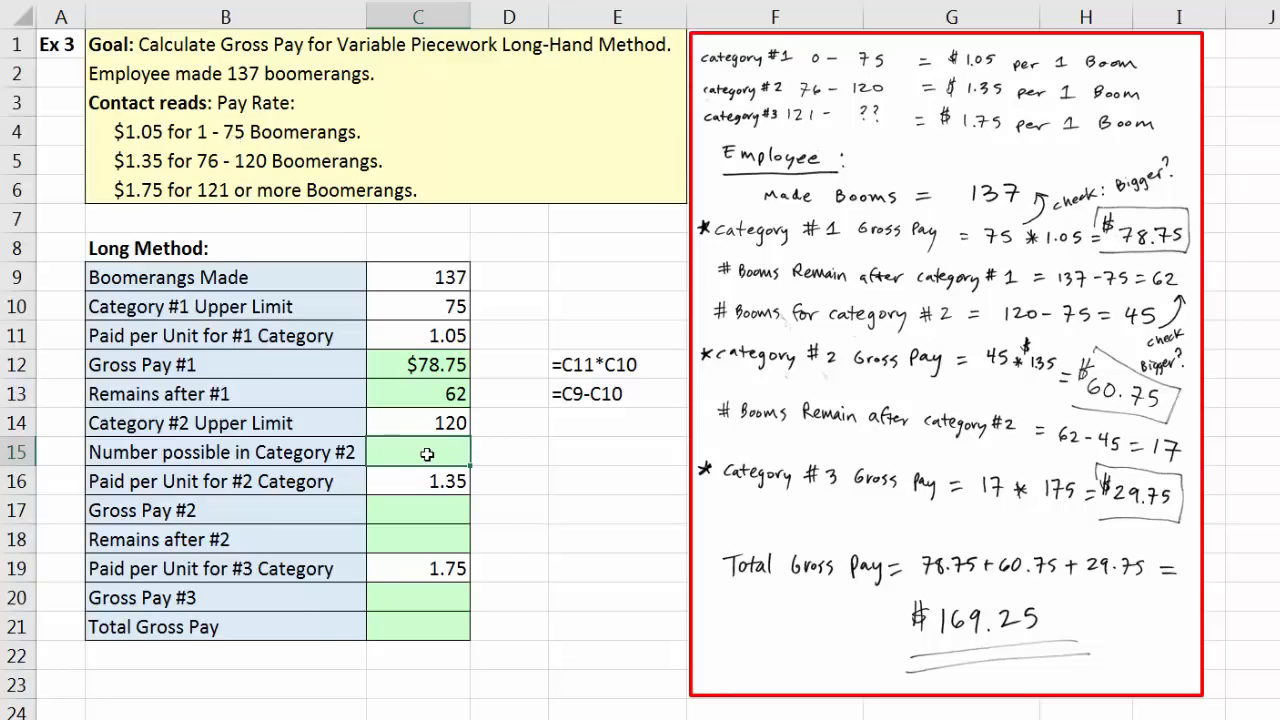
{"action": "type", "text": "="}
{"action": "left_click", "coordinate": [448, 421]}
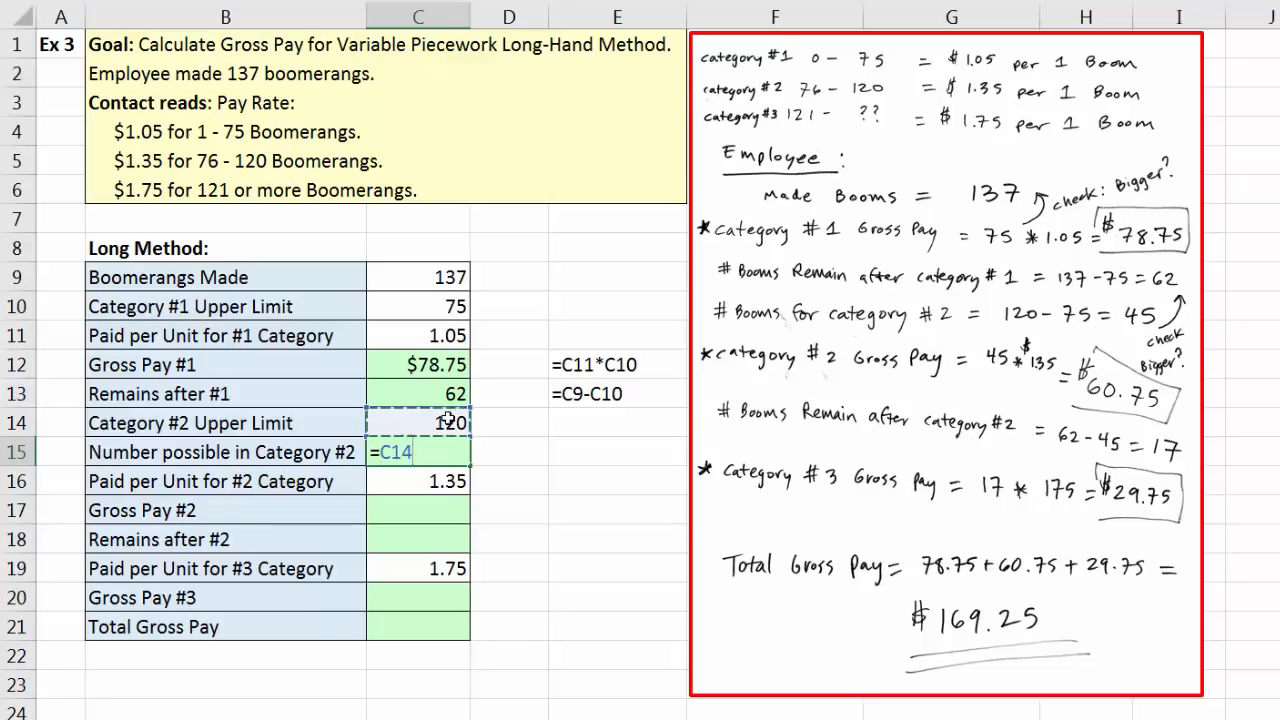
{"action": "type", "text": "-"}
{"action": "left_click", "coordinate": [438, 311]}
{"action": "key", "text": "Return"}
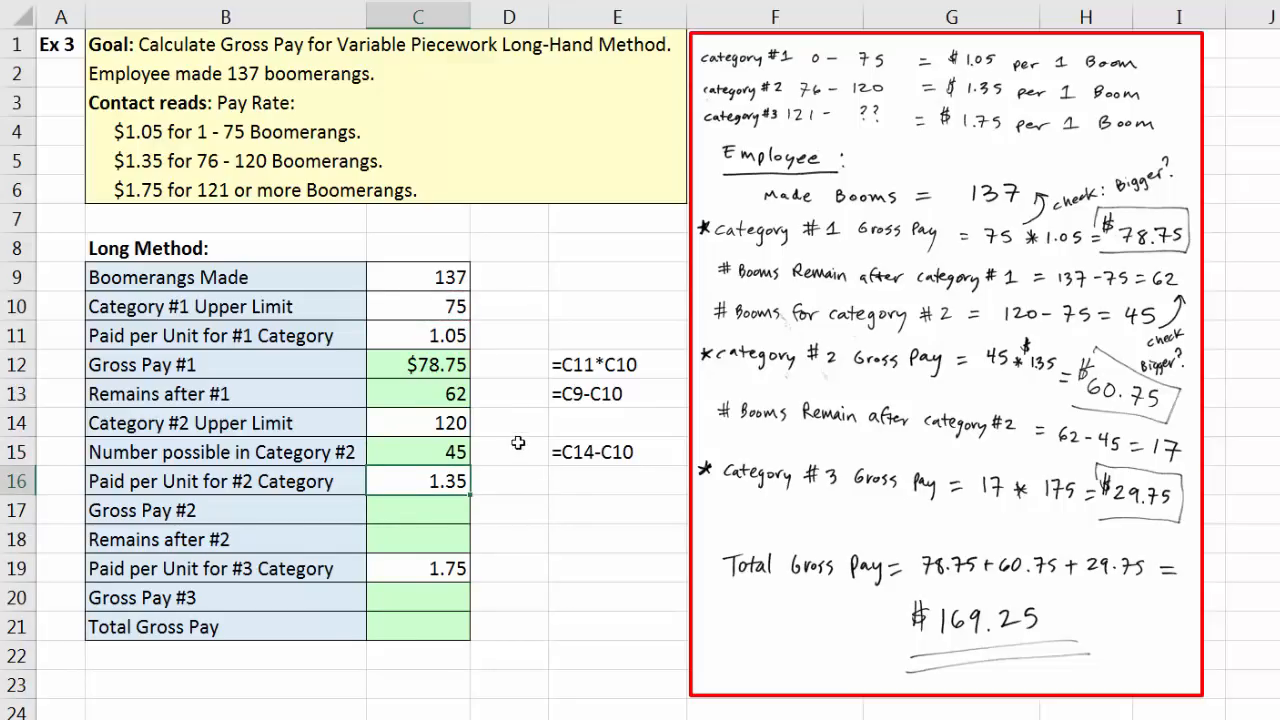
{"action": "left_click", "coordinate": [514, 458]}
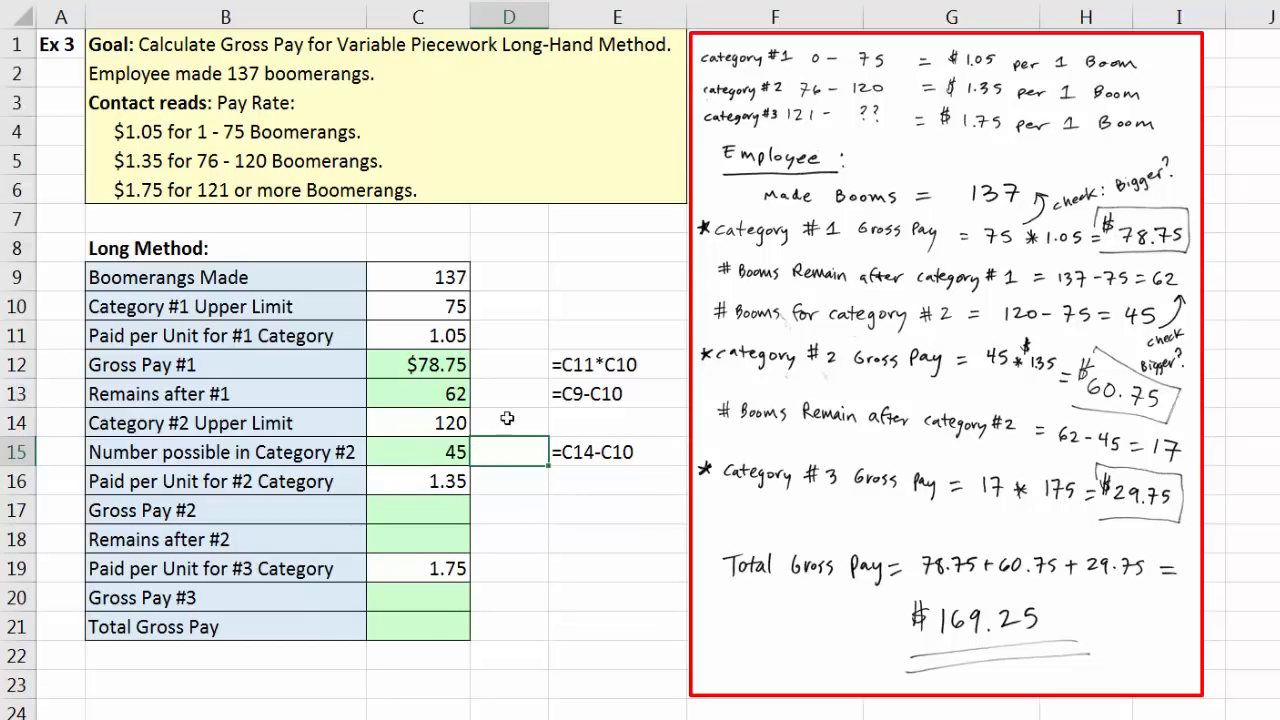
Step: Calculate Gross Pay #2 in C17 with the formula =C16*C15
{"action": "left_click", "coordinate": [449, 452]}
{"action": "left_click", "coordinate": [437, 478]}
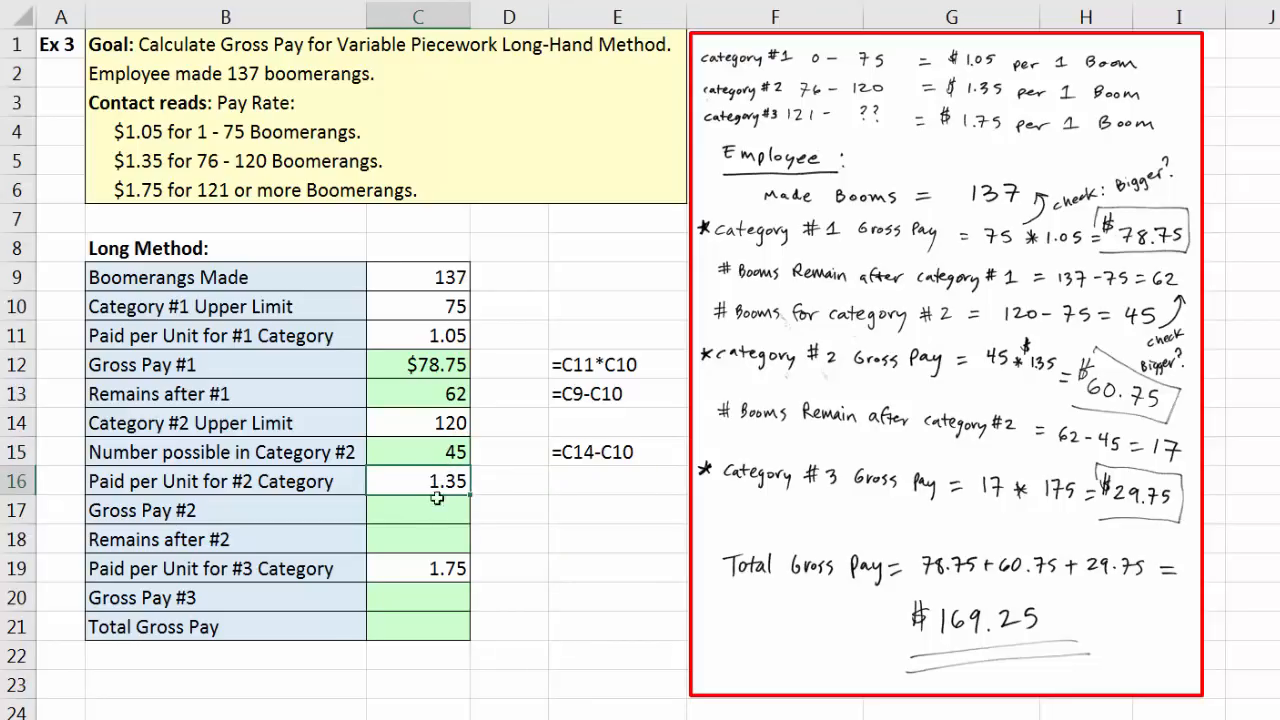
{"action": "left_click", "coordinate": [433, 515]}
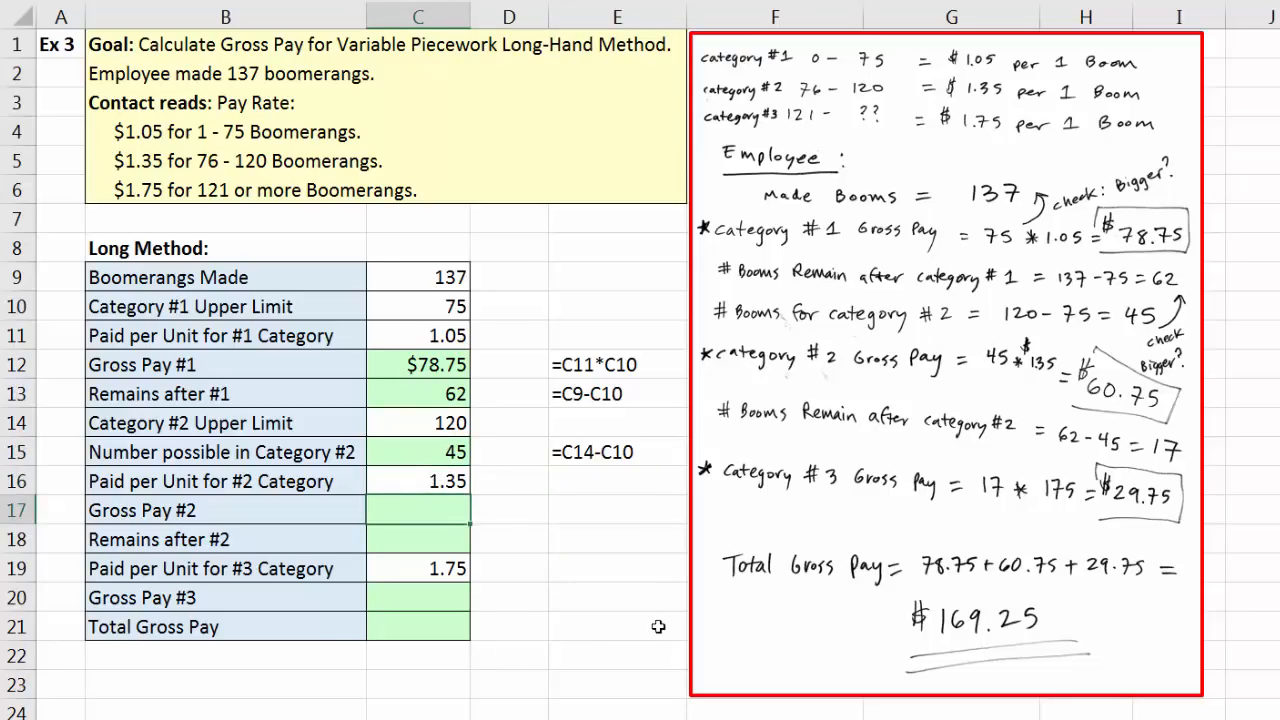
{"action": "type", "text": "="}
{"action": "key", "text": "Up"}
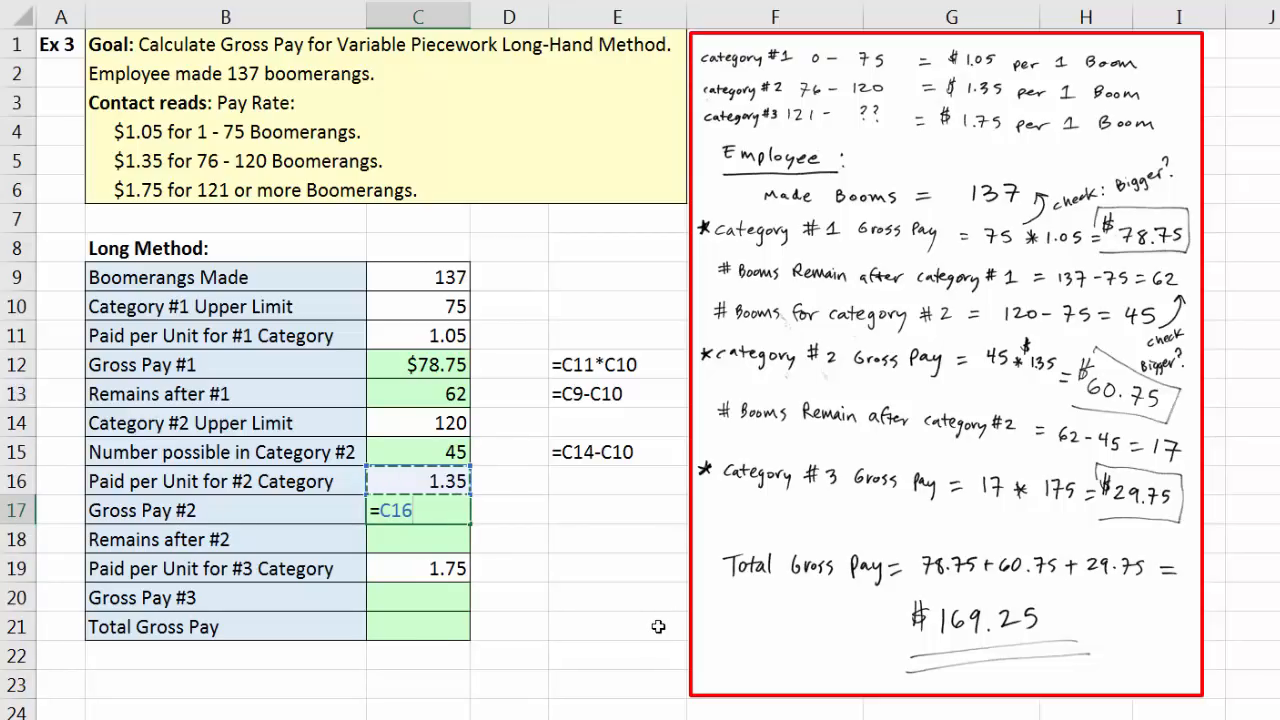
{"action": "type", "text": "*"}
{"action": "key", "text": "Up"}
{"action": "key", "text": "Up"}
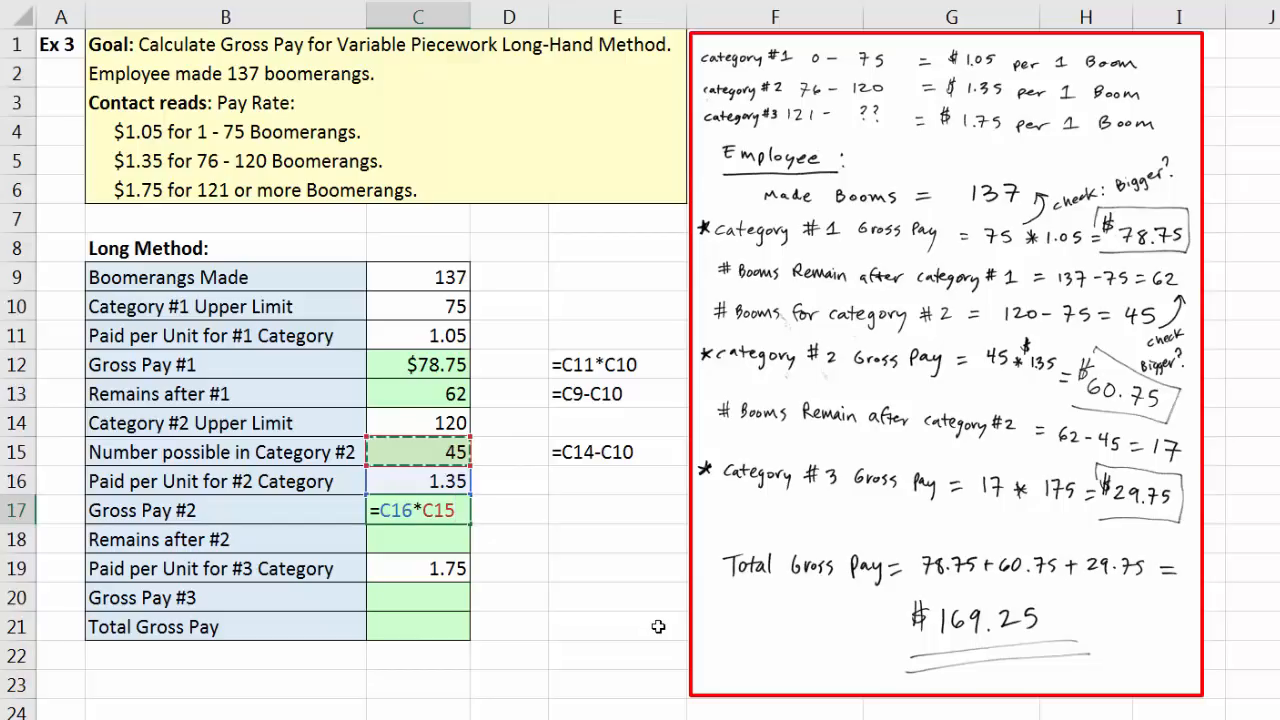
{"action": "key", "text": "Return"}
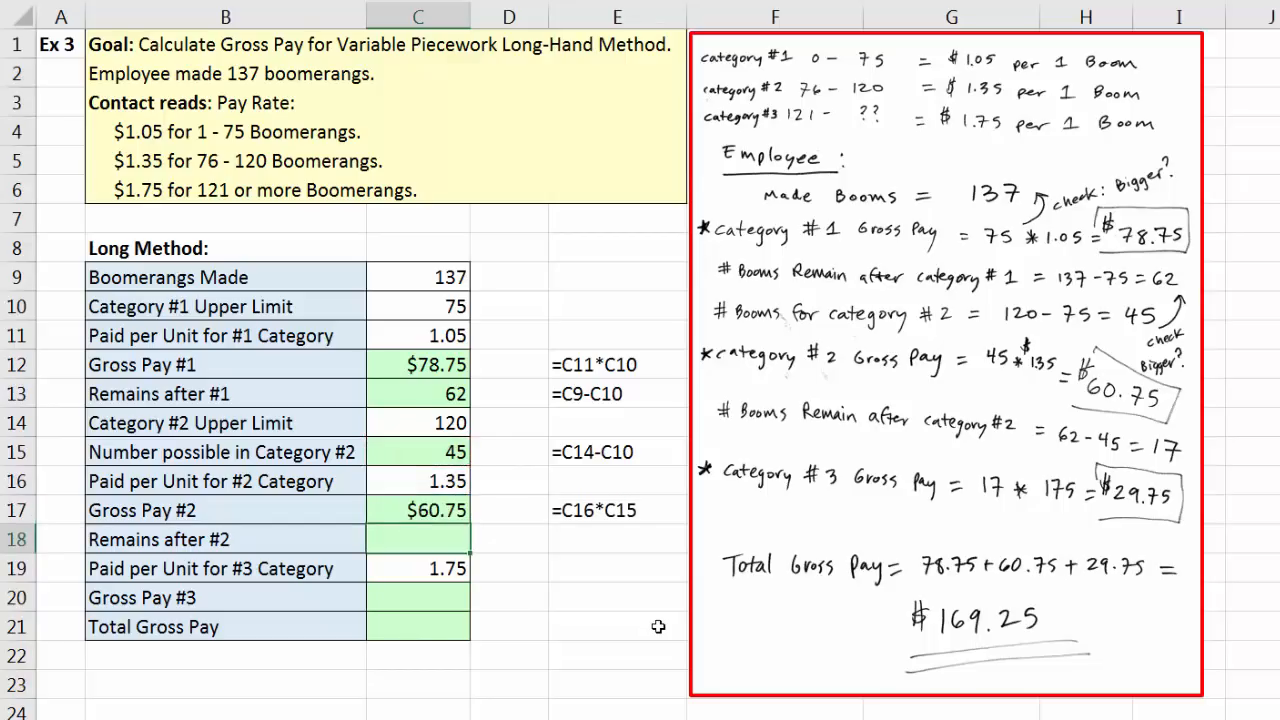
Step: Calculate the boomerangs remaining after category #2 in C18 with the formula =C13-C15
{"action": "left_click", "coordinate": [455, 513]}
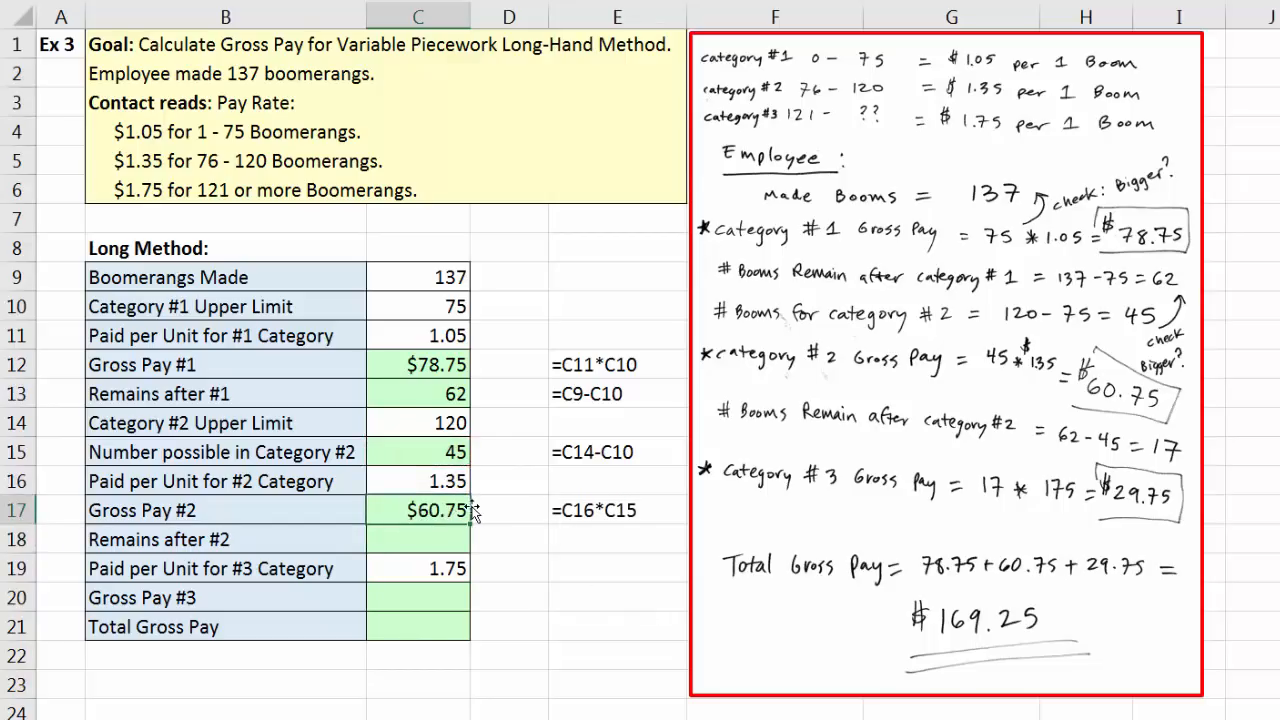
{"action": "left_click", "coordinate": [440, 549]}
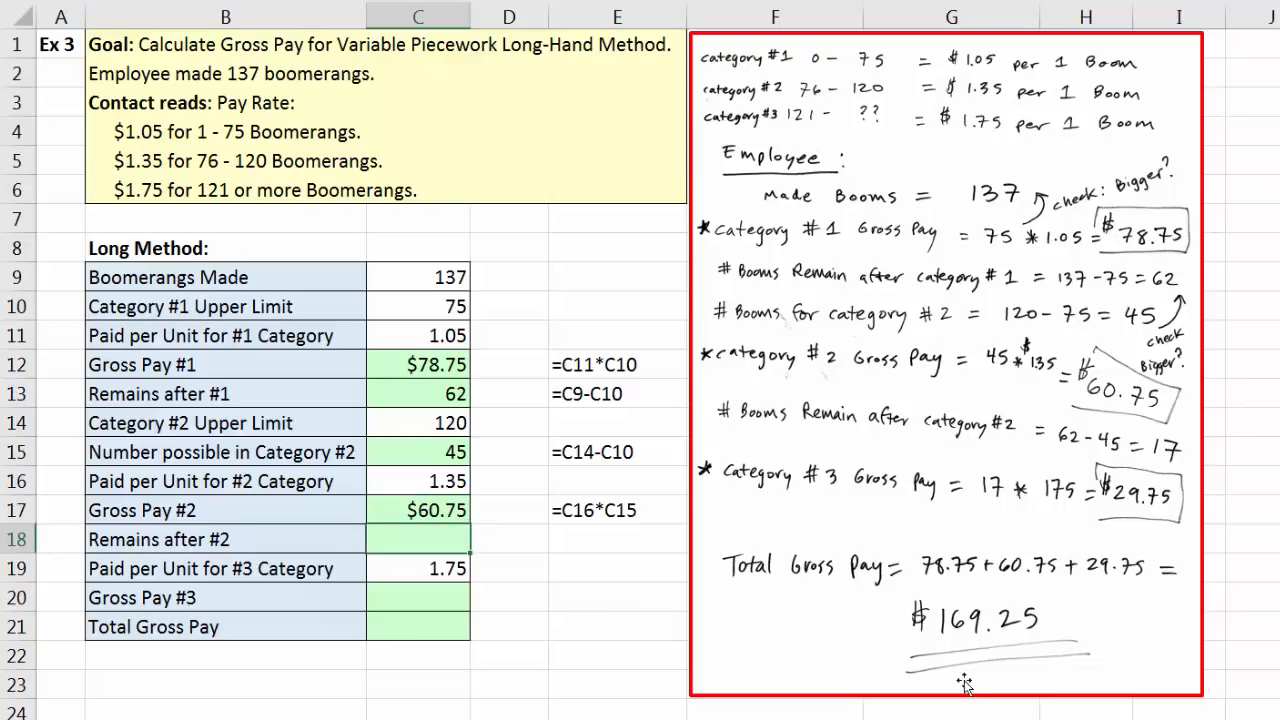
{"action": "left_click", "coordinate": [456, 509]}
{"action": "left_click", "coordinate": [455, 542]}
{"action": "type", "text": "="}
{"action": "left_click", "coordinate": [460, 390]}
{"action": "type", "text": "-"}
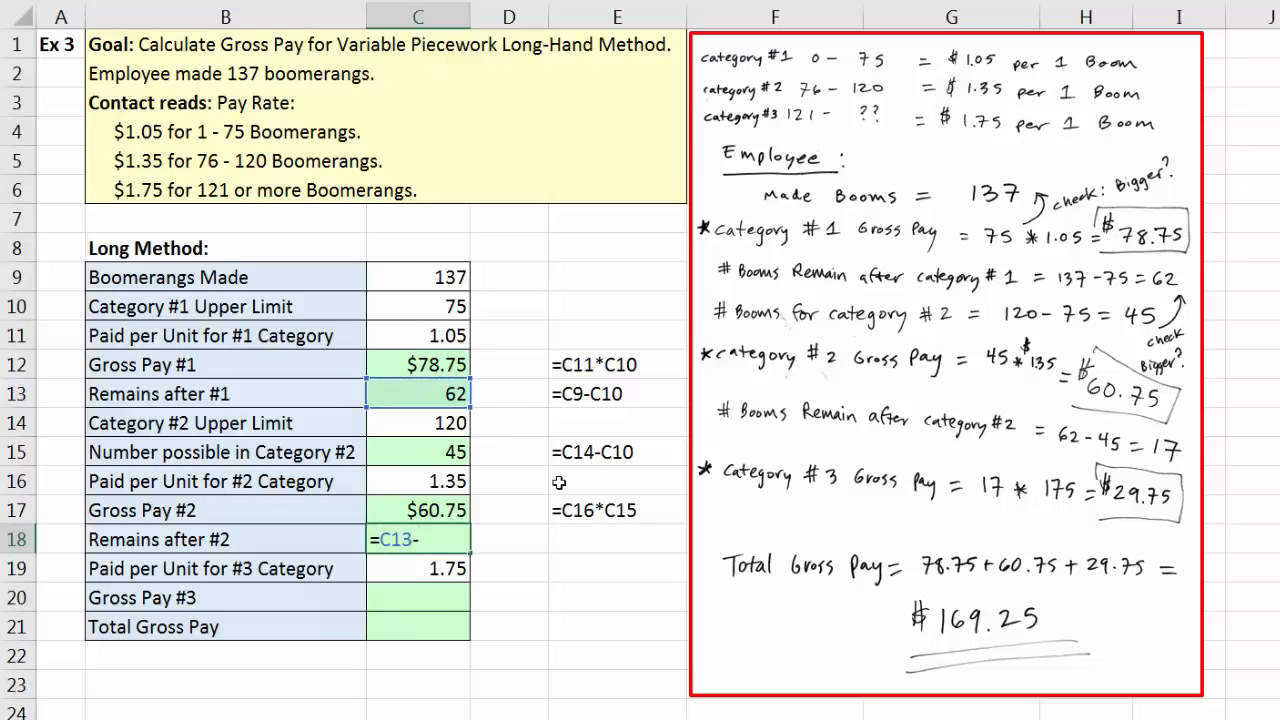
{"action": "left_click", "coordinate": [445, 453]}
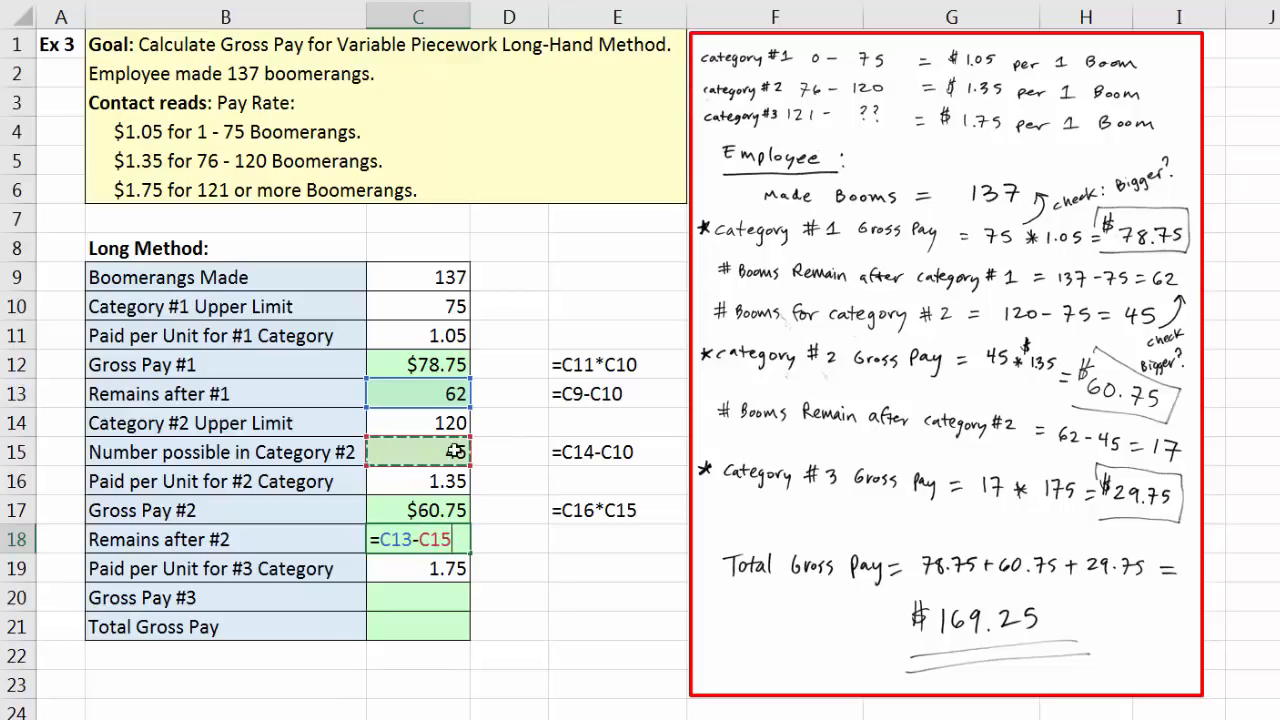
{"action": "key", "text": "Return"}
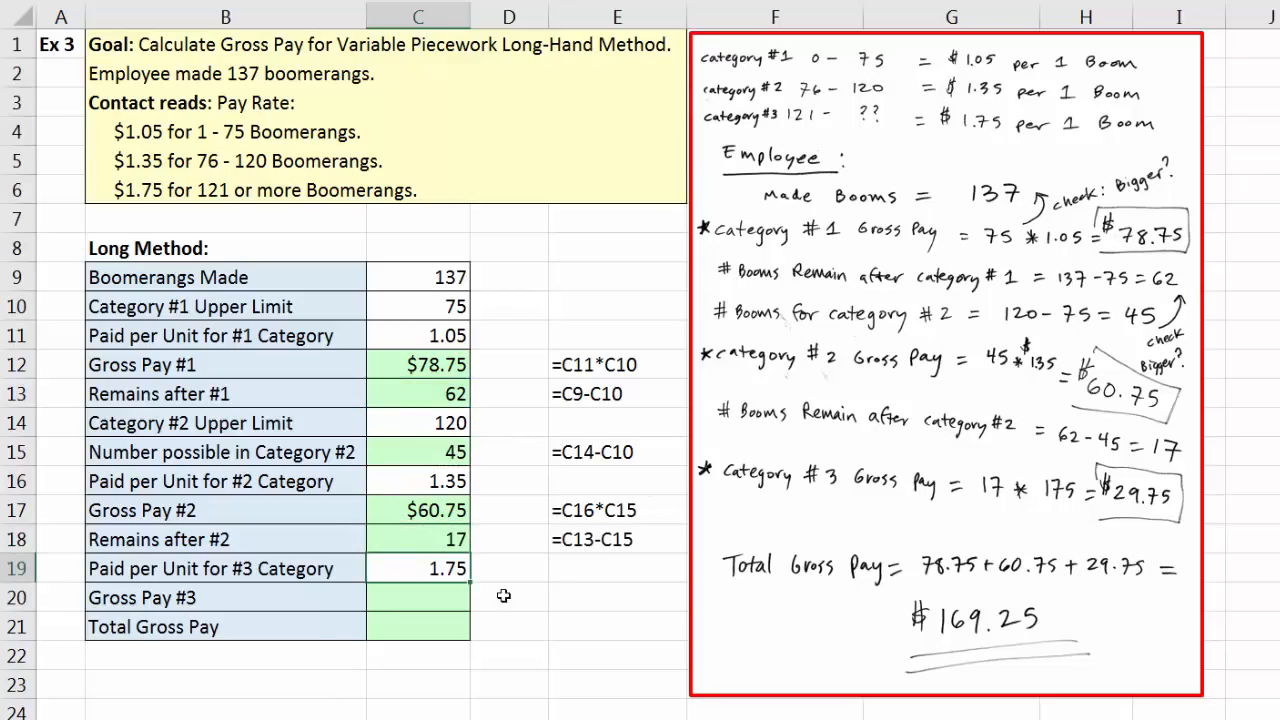
Step: Calculate Gross Pay #3 in C20 with the formula =C19*C18
{"action": "left_click", "coordinate": [489, 545]}
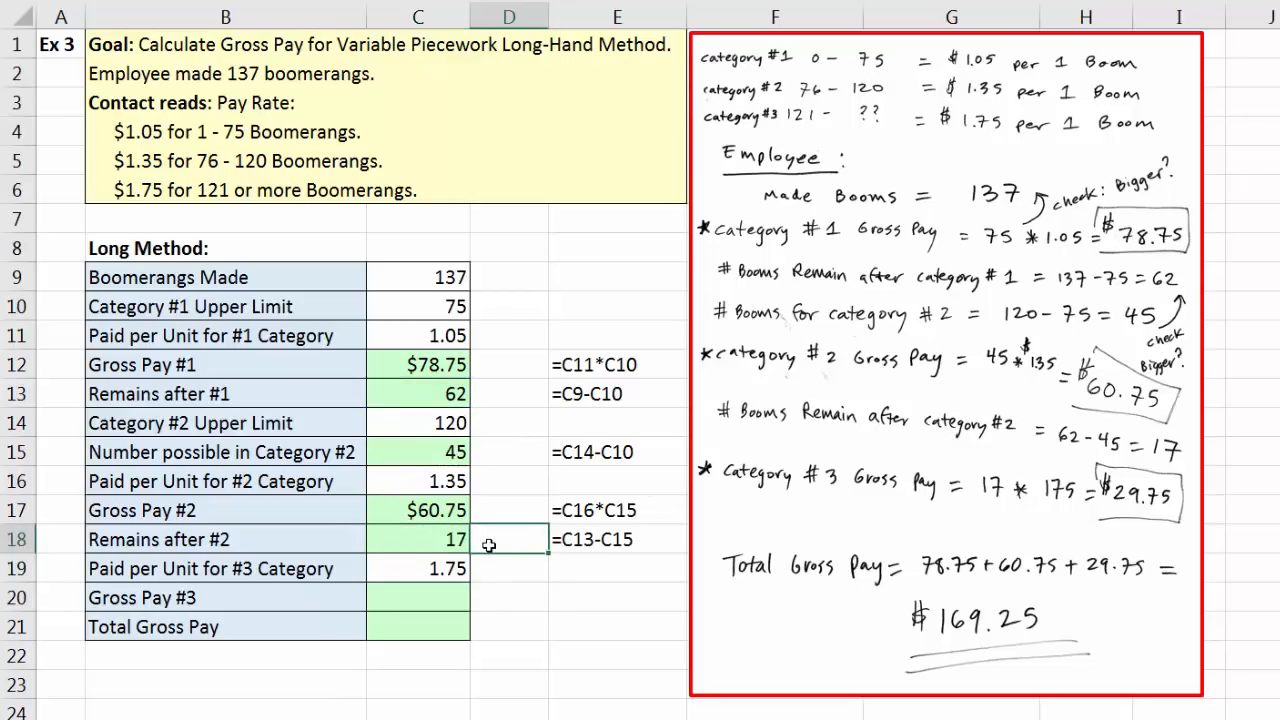
{"action": "left_click", "coordinate": [438, 538]}
{"action": "left_click", "coordinate": [430, 568]}
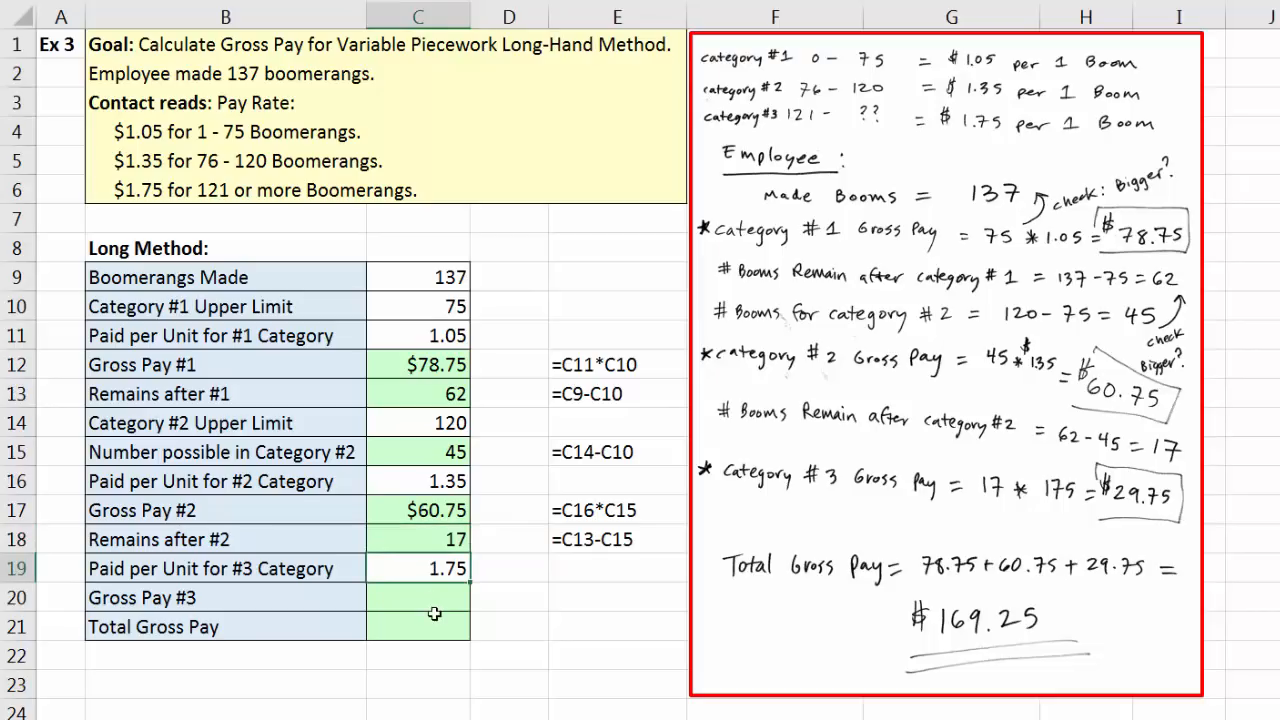
{"action": "left_click", "coordinate": [426, 595]}
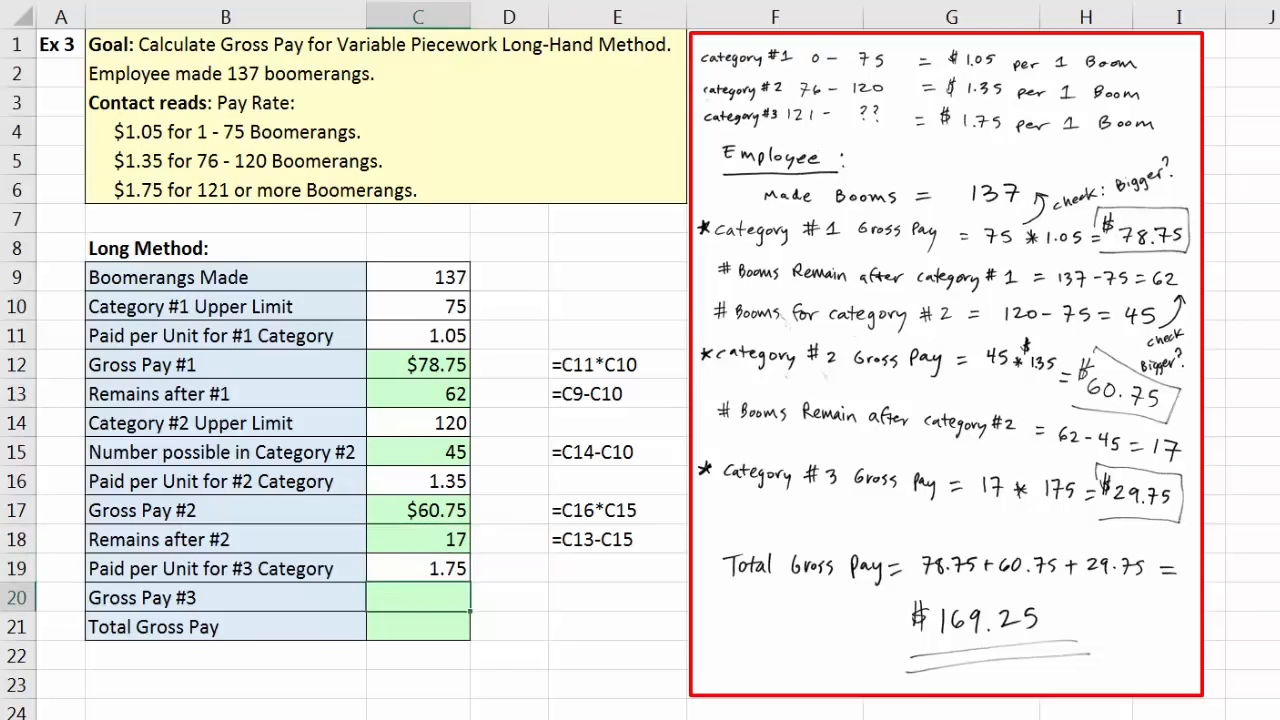
{"action": "type", "text": "="}
{"action": "key", "text": "Up"}
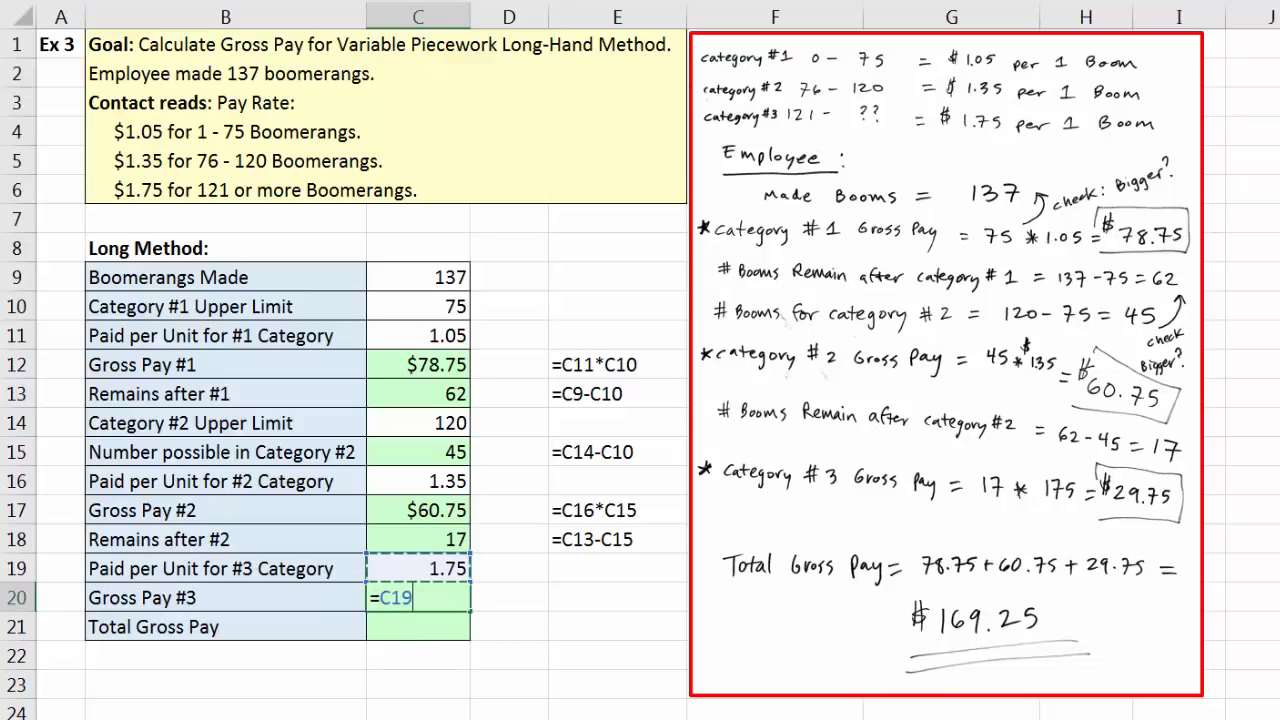
{"action": "type", "text": "*"}
{"action": "key", "text": "Up"}
{"action": "key", "text": "Up"}
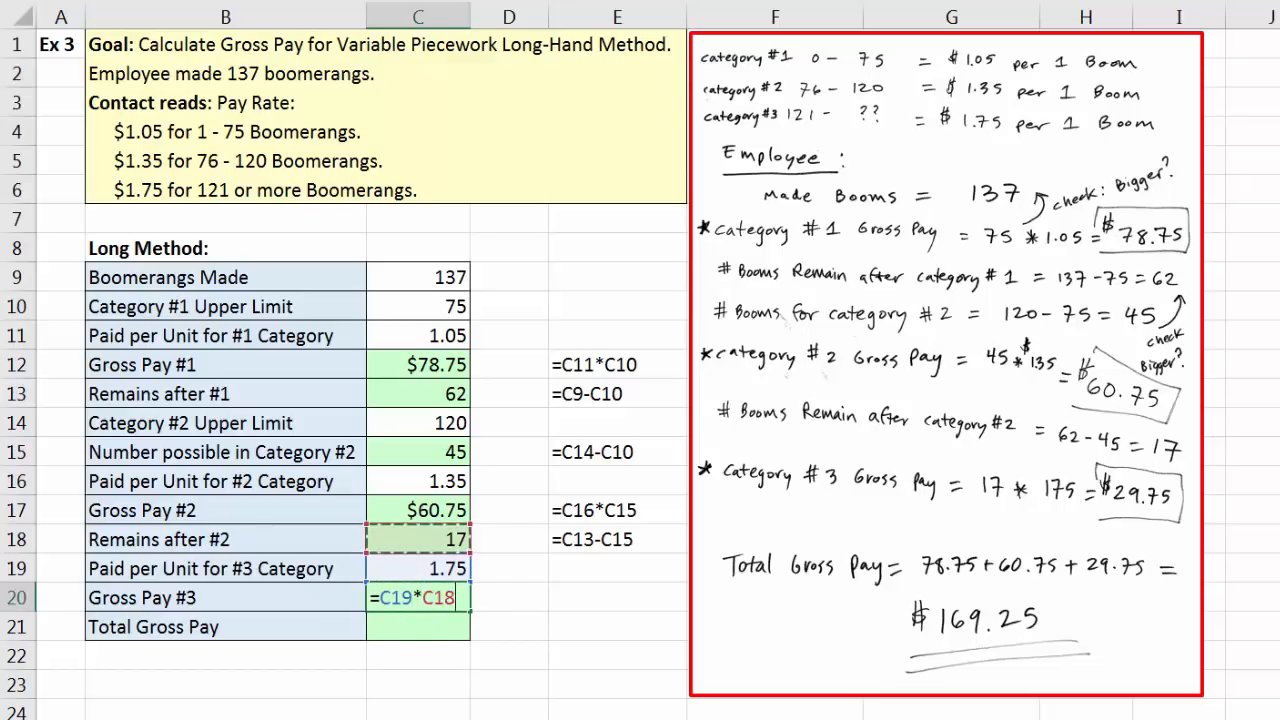
{"action": "key", "text": "Return"}
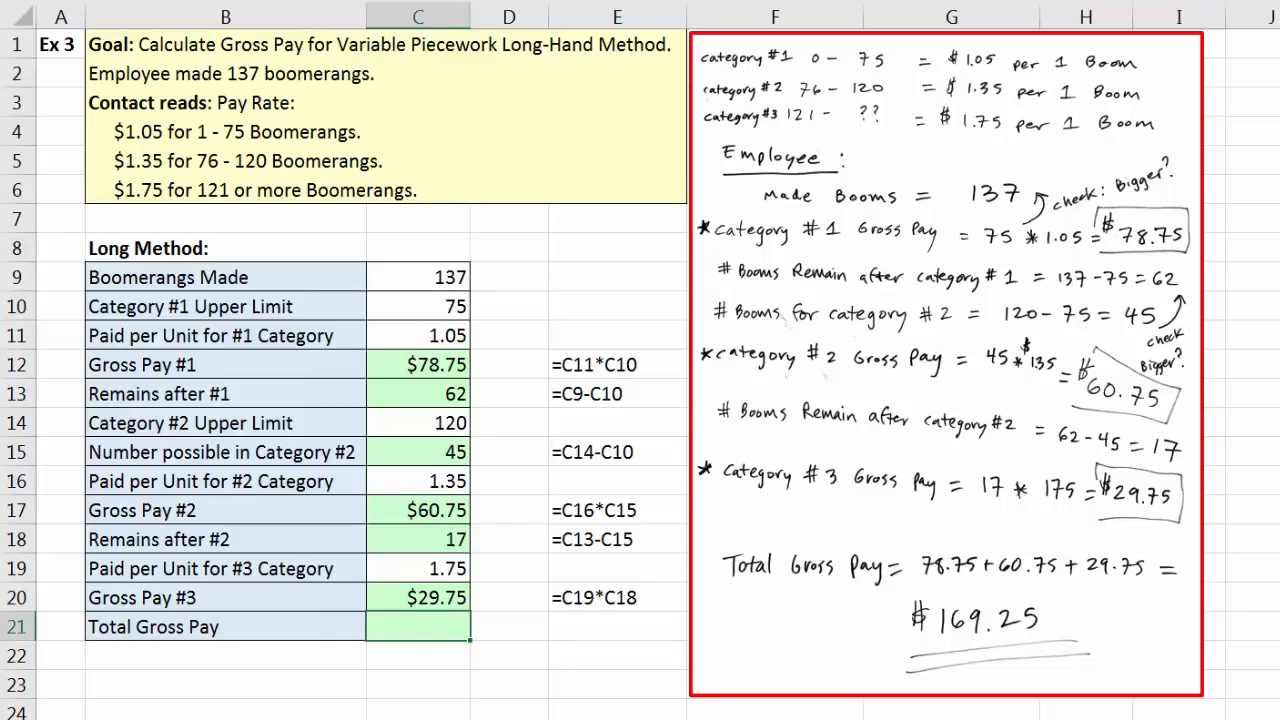
Step: Add the three category gross pays in C21 with the formula =C20+C17+C12 for Total Gross Pay
{"action": "type", "text": "="}
{"action": "left_click", "coordinate": [443, 600]}
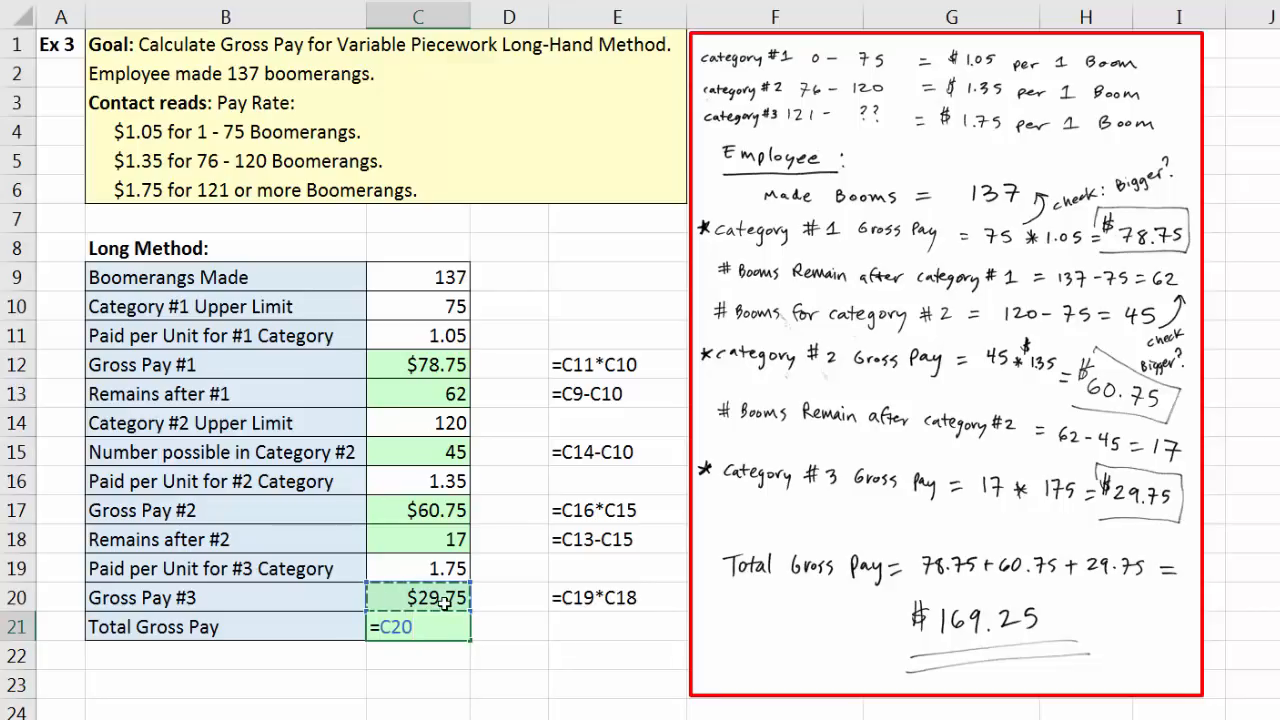
{"action": "type", "text": "+"}
{"action": "left_click", "coordinate": [448, 505]}
{"action": "type", "text": "+"}
{"action": "left_click", "coordinate": [440, 366]}
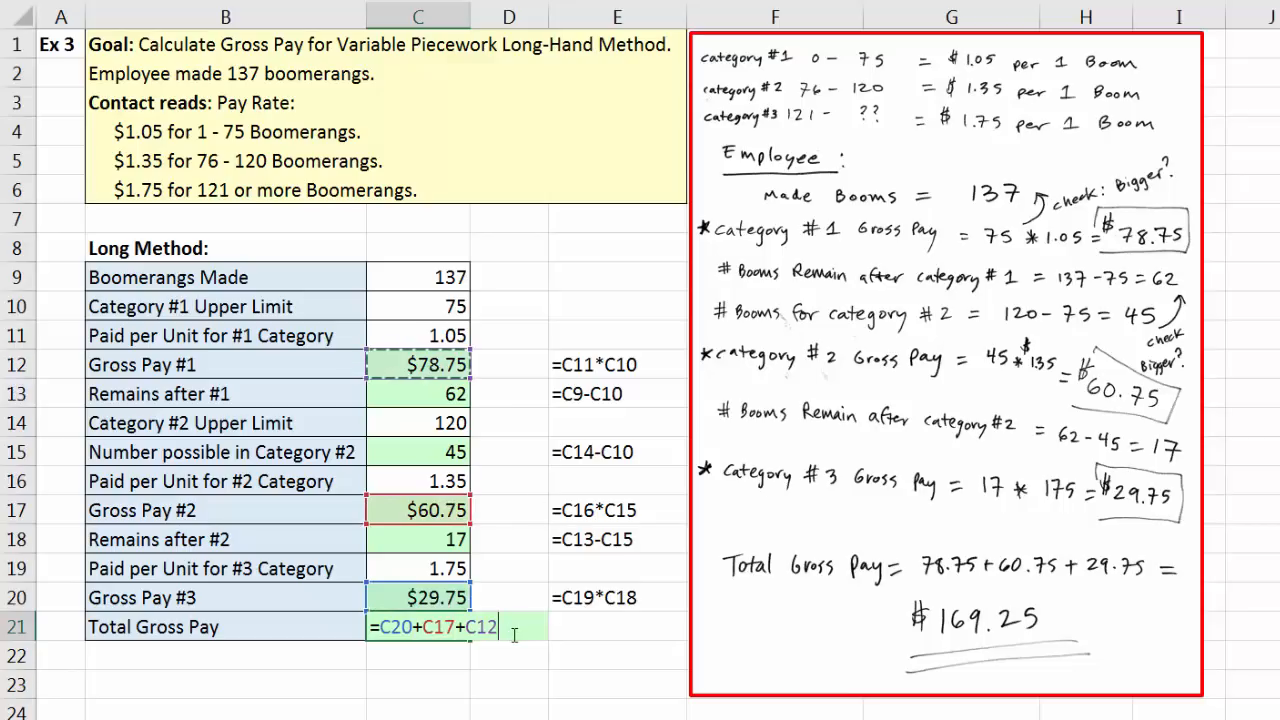
{"action": "key", "text": "Return"}
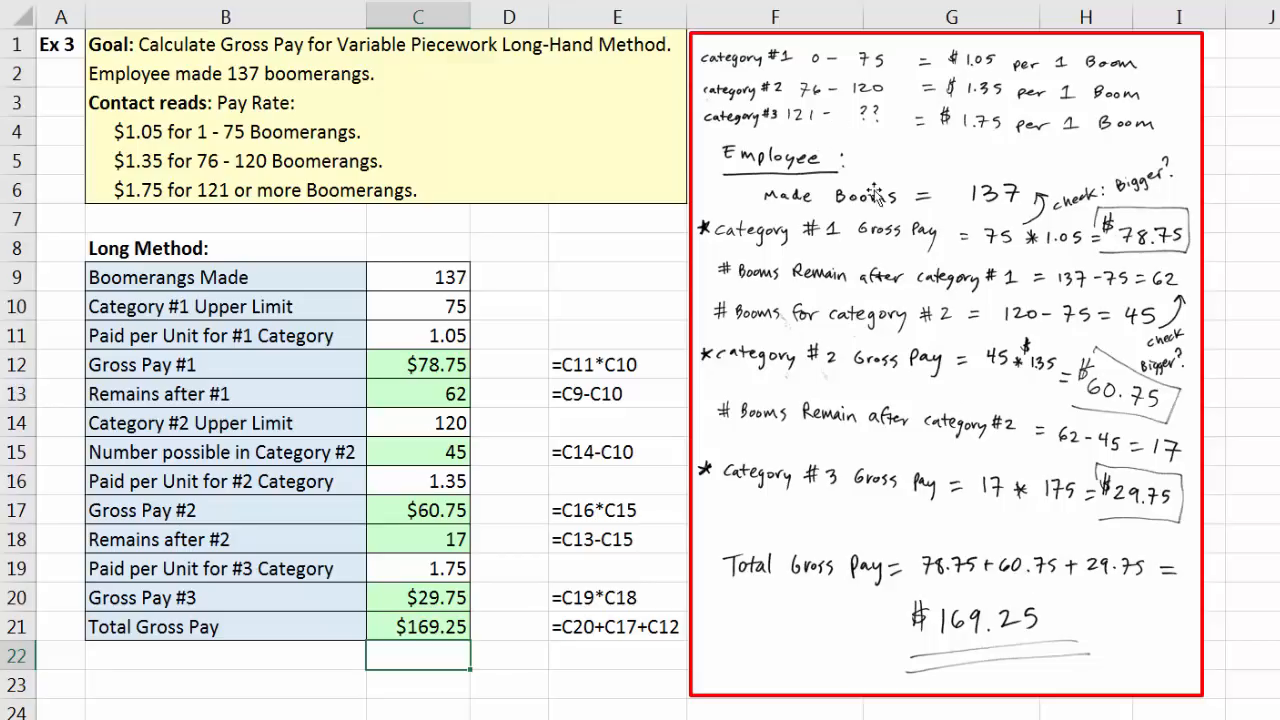
Step: Test the long-method calculation with 45 boomerangs made in C9, and undo that change
{"action": "left_click_drag", "start_coordinate": [500, 277], "coordinate": [490, 622]}
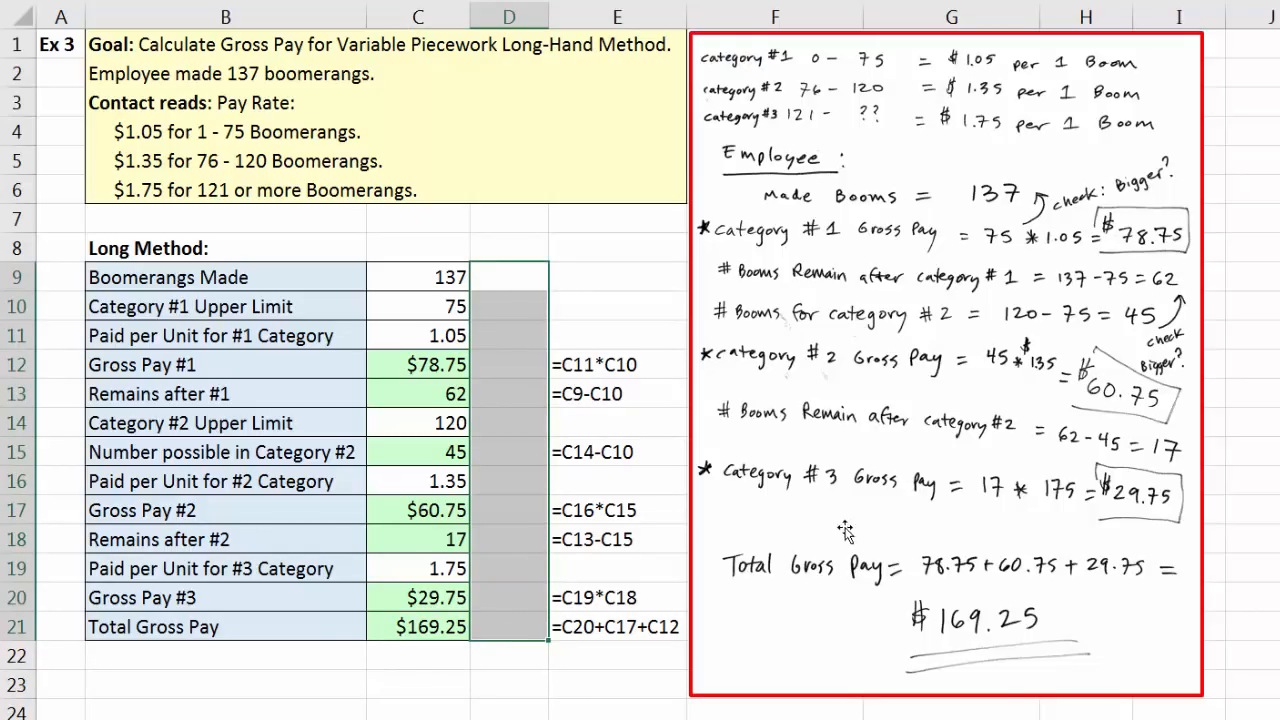
{"action": "left_click", "coordinate": [572, 281]}
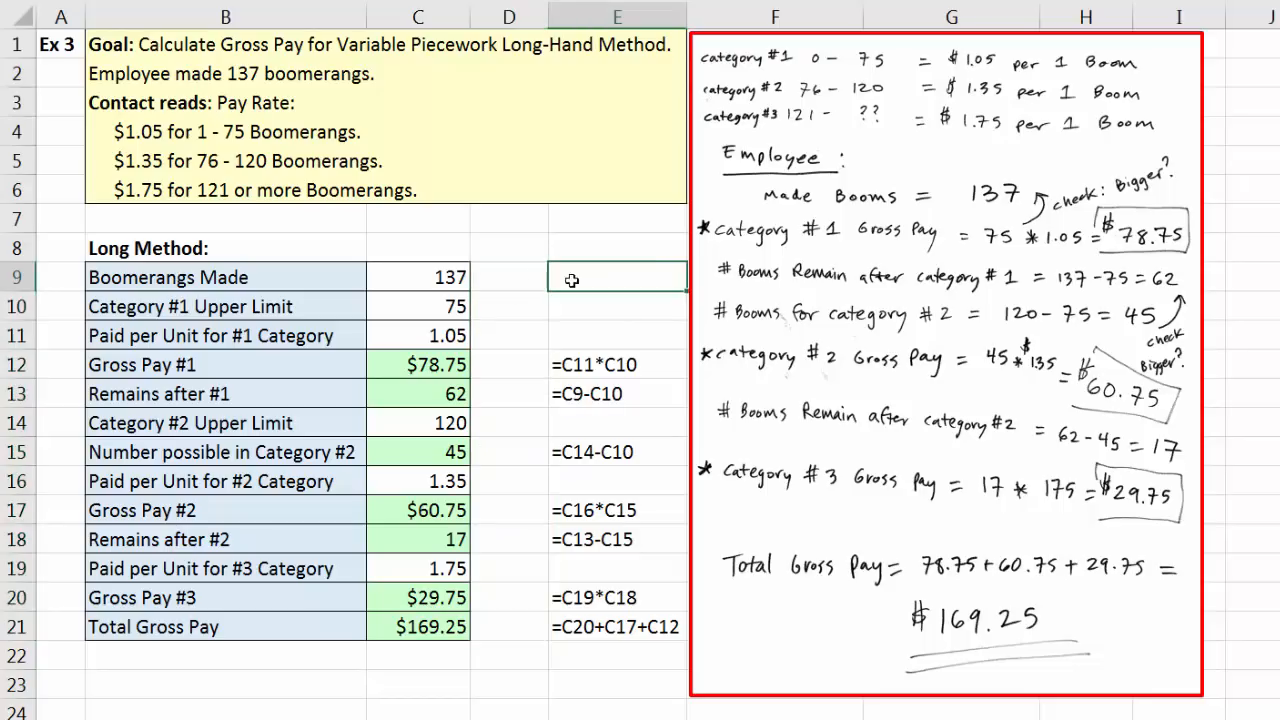
{"action": "left_click", "coordinate": [403, 280]}
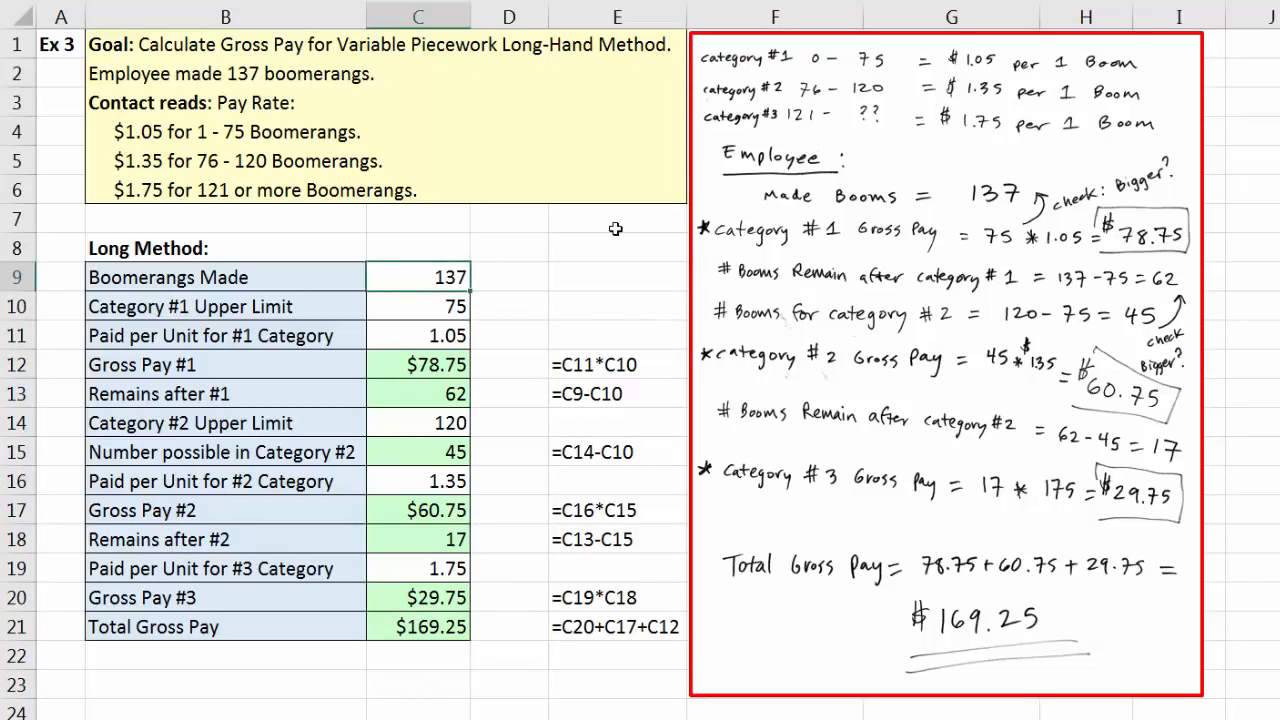
{"action": "type", "text": "45"}
{"action": "key", "text": "ctrl+Return"}
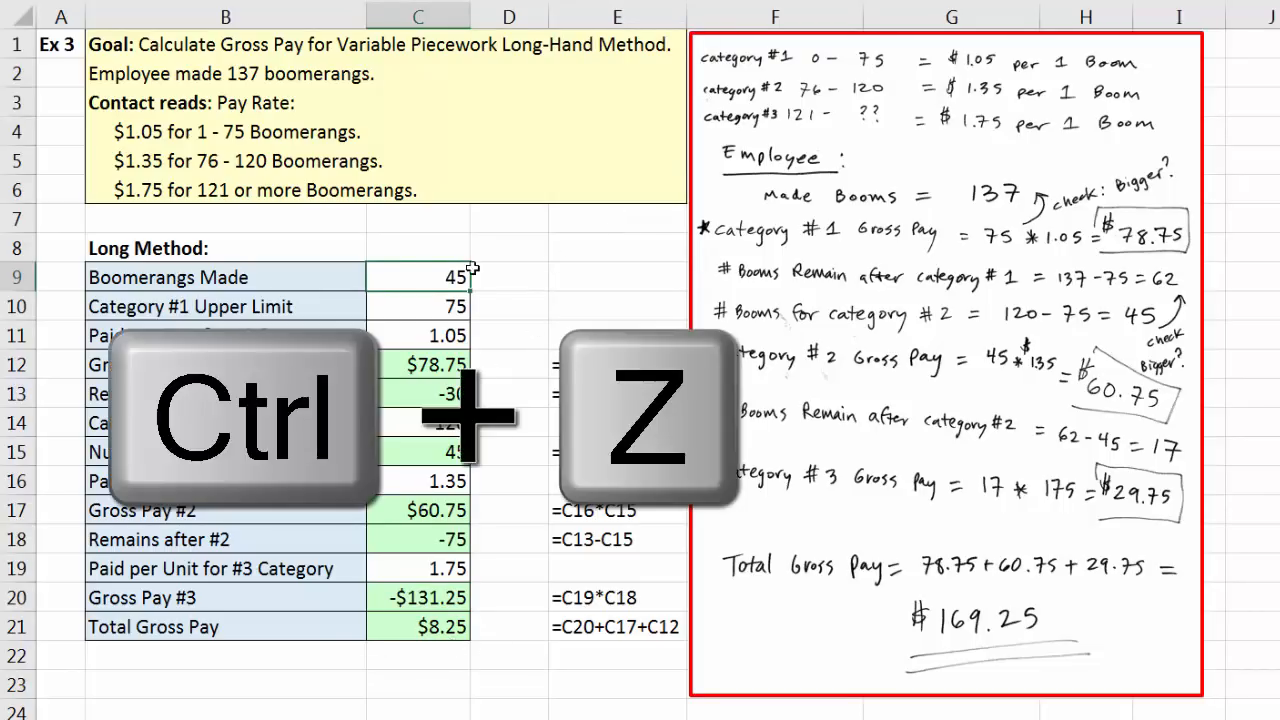
{"action": "key", "text": "ctrl+z"}
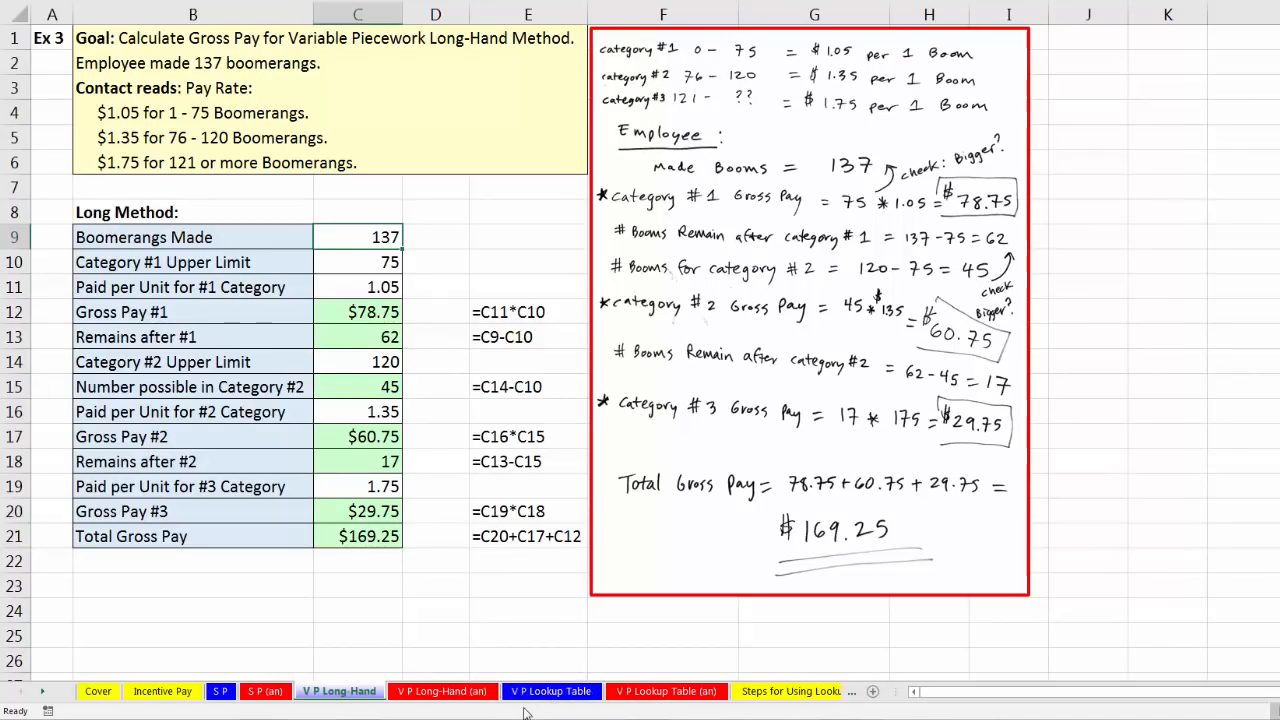
Step: Open the V P Lookup Table sheet and select the lookup table B7:G10 to examine its pay categories
{"action": "left_click", "coordinate": [574, 700]}
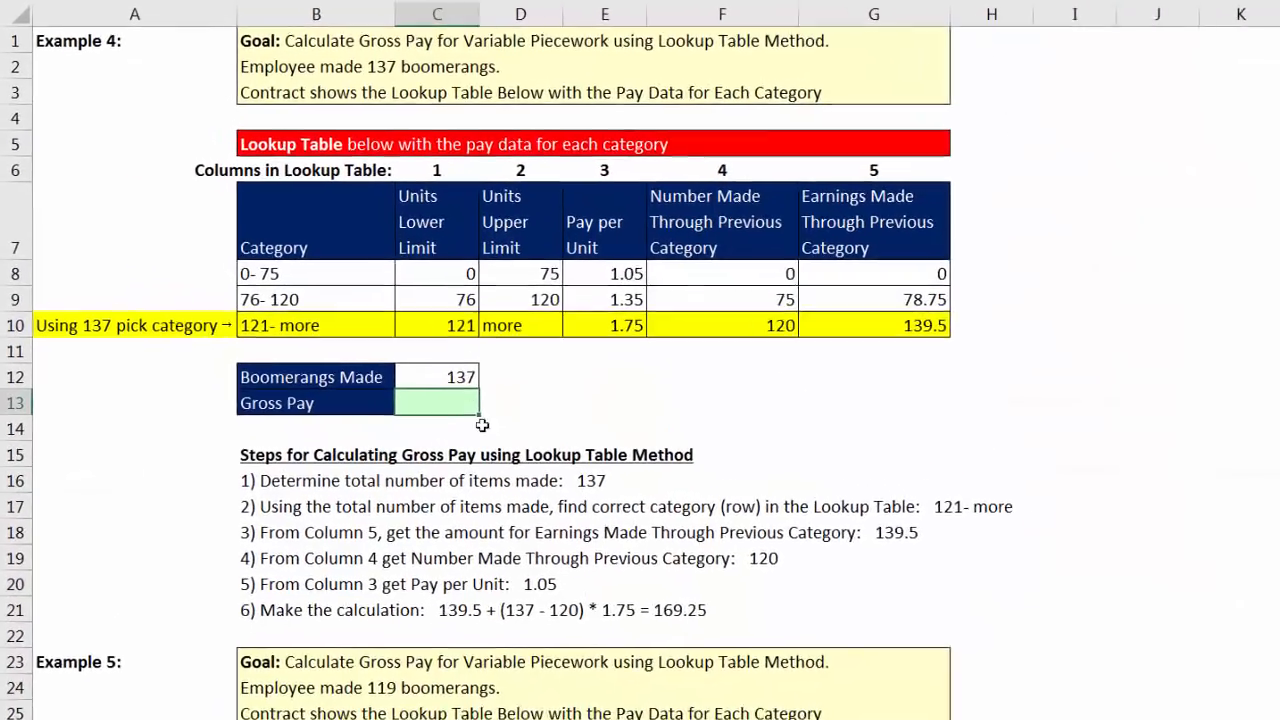
{"action": "left_click_drag", "start_coordinate": [343, 233], "coordinate": [1028, 368]}
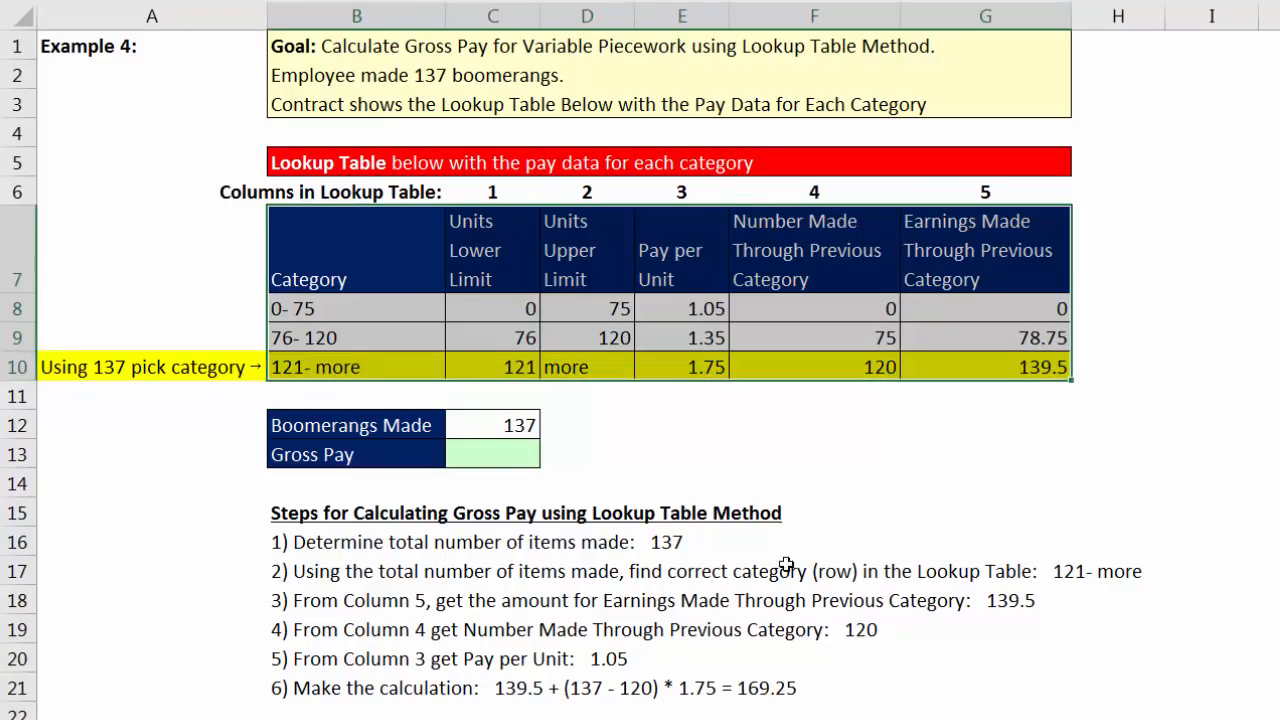
Step: Examine the lookup table's categories, unit limits, pay per unit, and the number and earnings made through the previous category
{"action": "left_click_drag", "start_coordinate": [400, 310], "coordinate": [405, 370]}
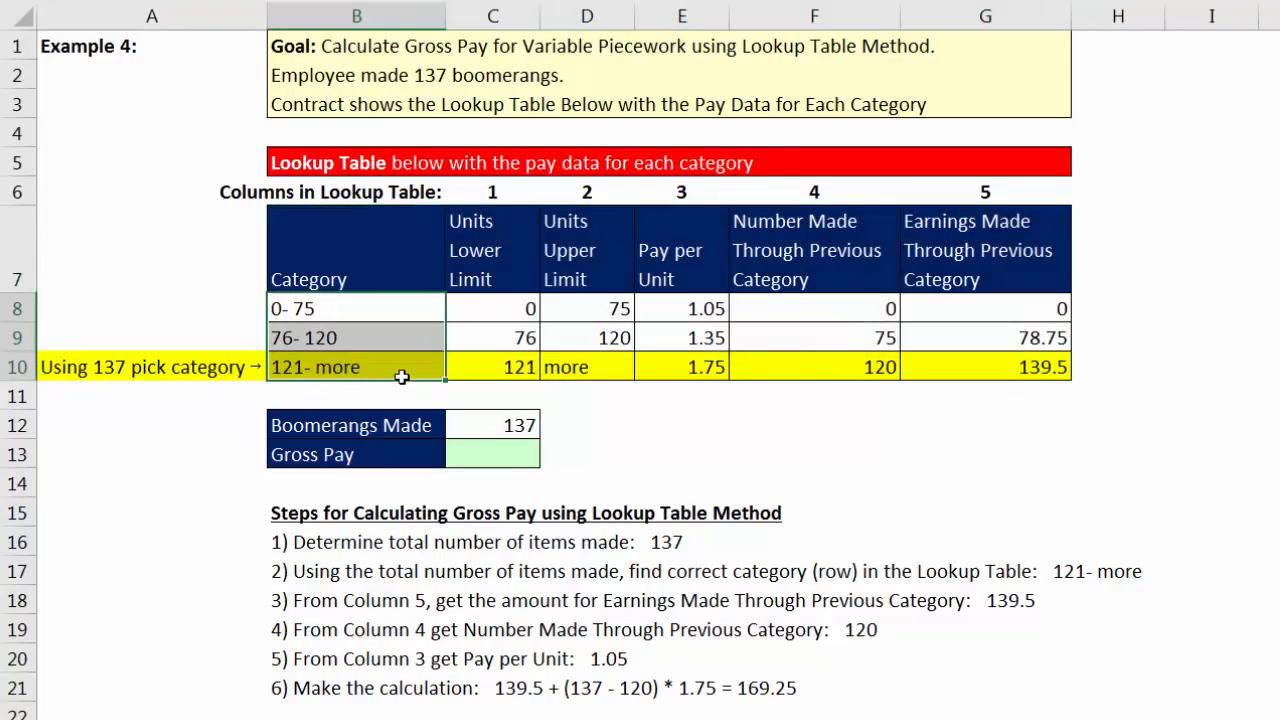
{"action": "left_click", "coordinate": [520, 334]}
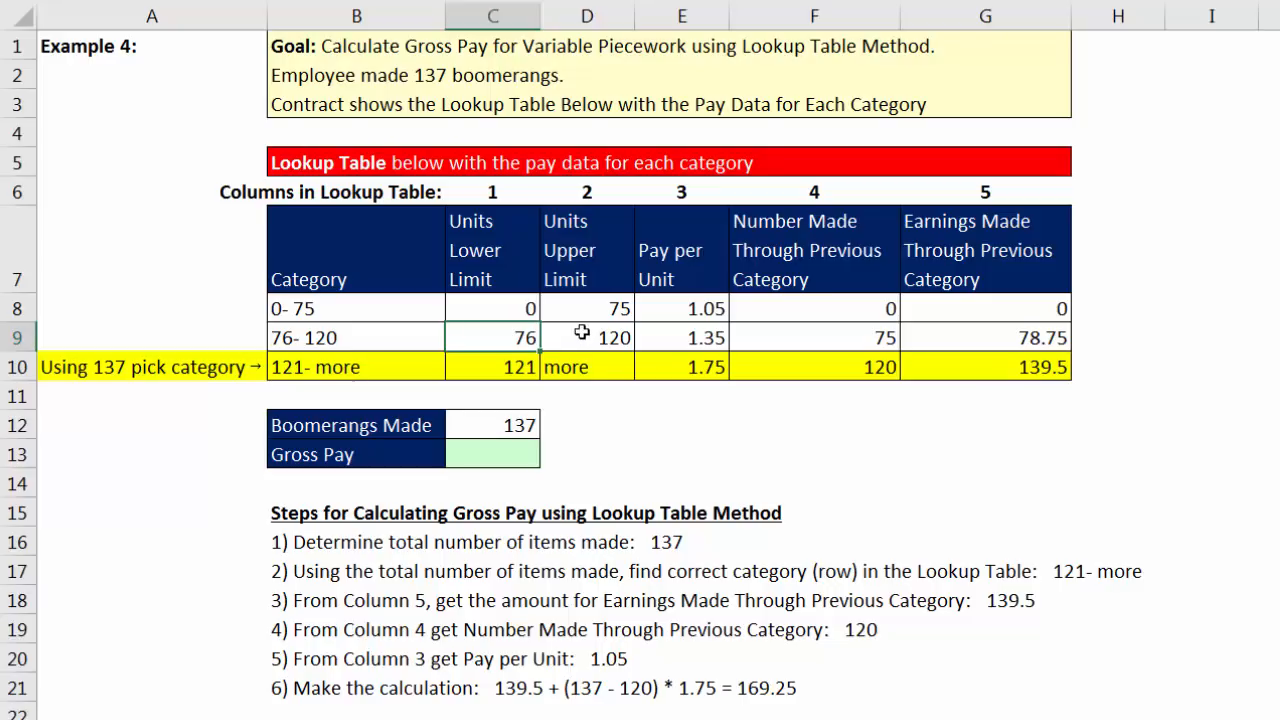
{"action": "left_click", "coordinate": [584, 333]}
{"action": "left_click", "coordinate": [686, 337]}
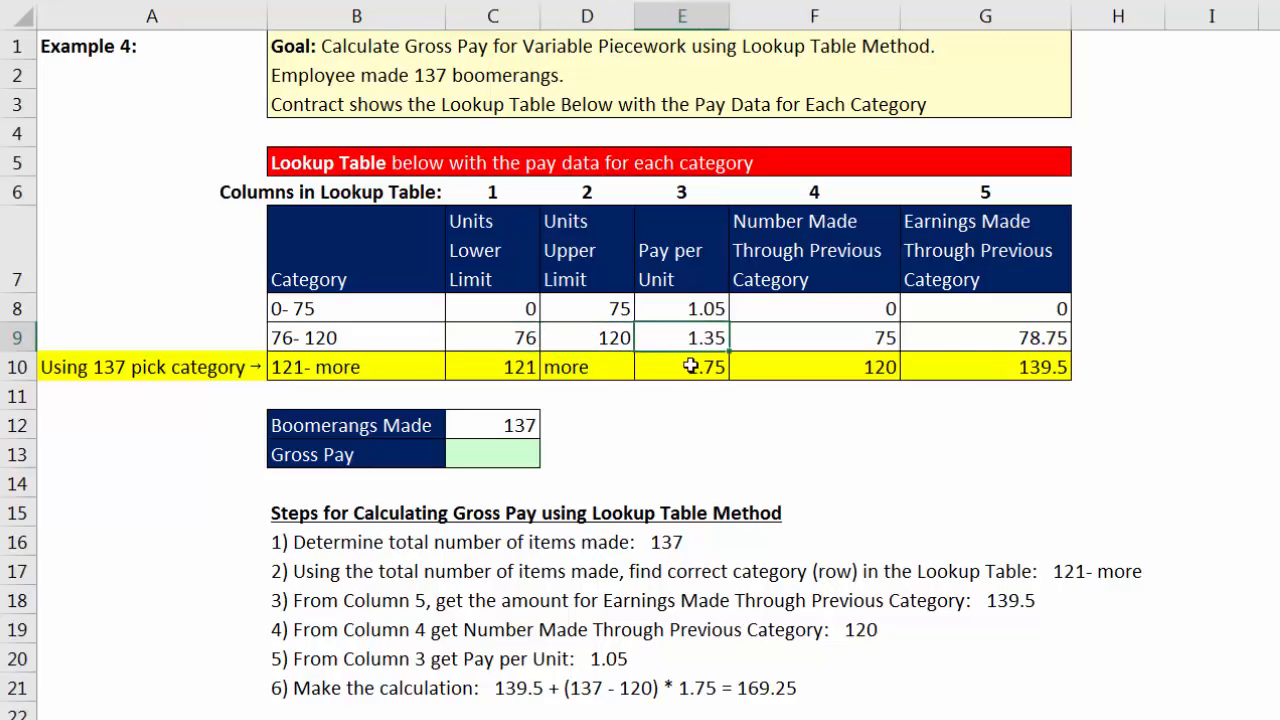
{"action": "left_click", "coordinate": [684, 361]}
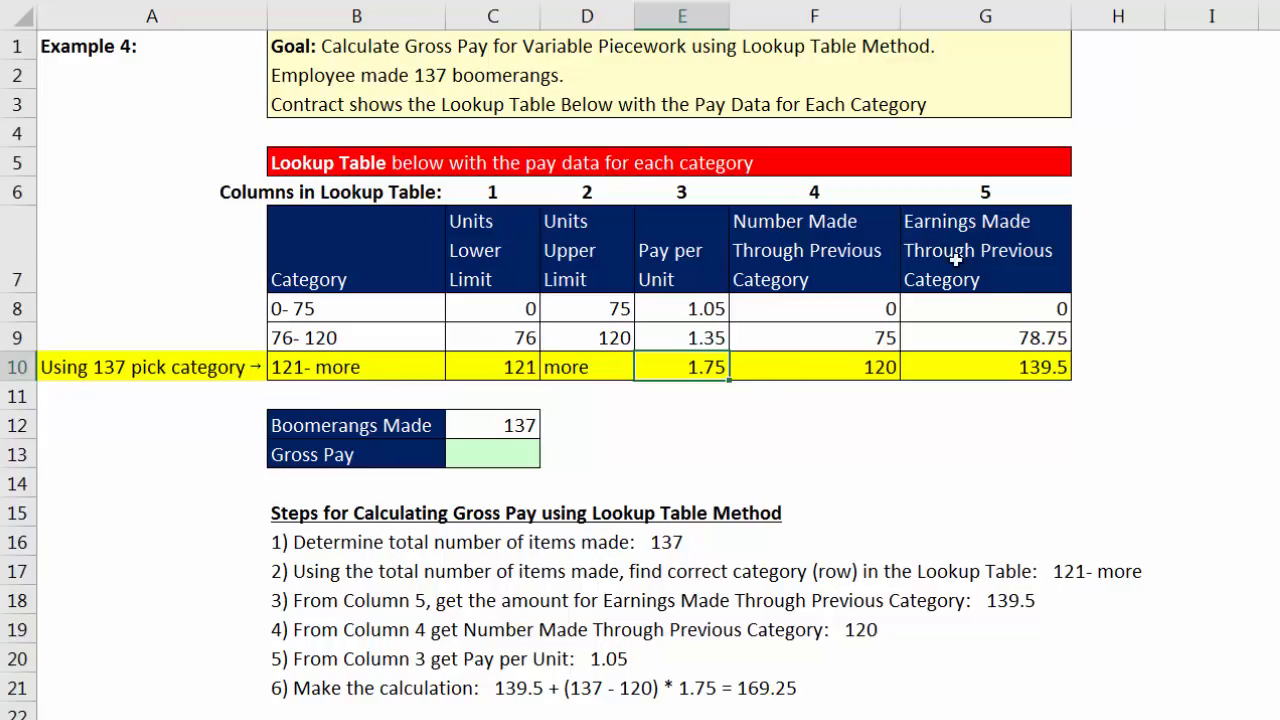
{"action": "left_click", "coordinate": [842, 372]}
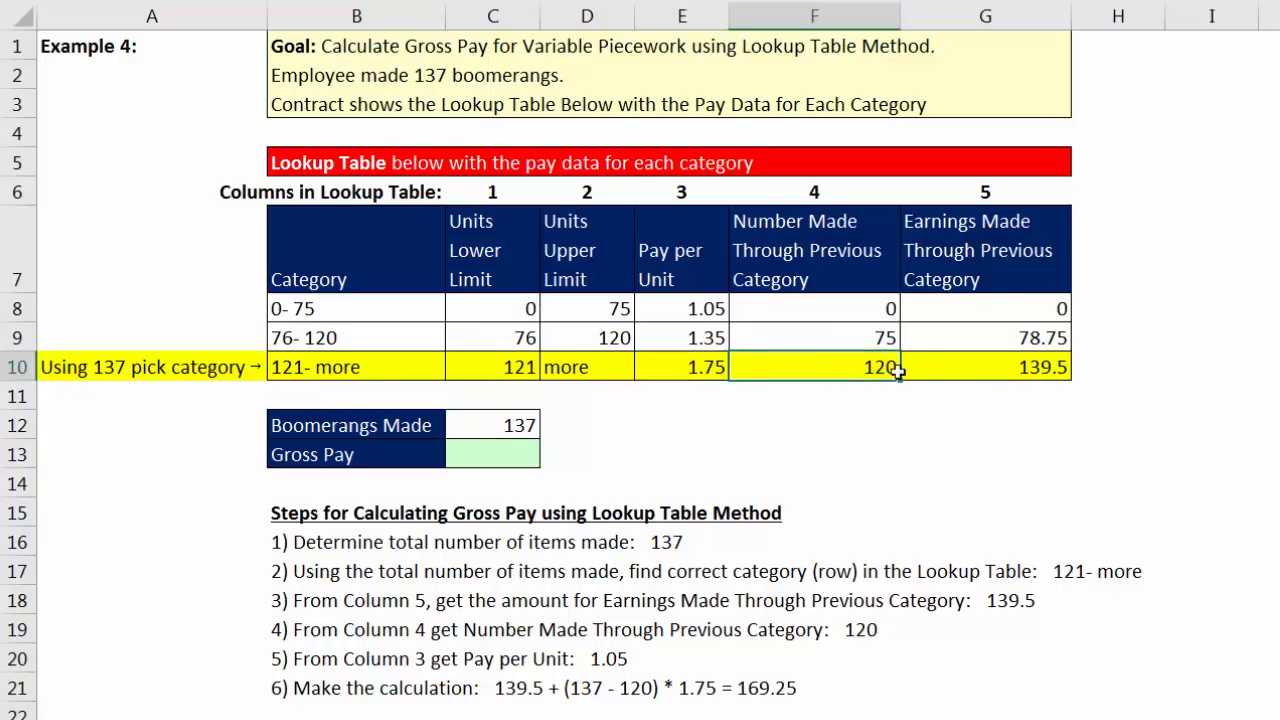
{"action": "left_click", "coordinate": [966, 366]}
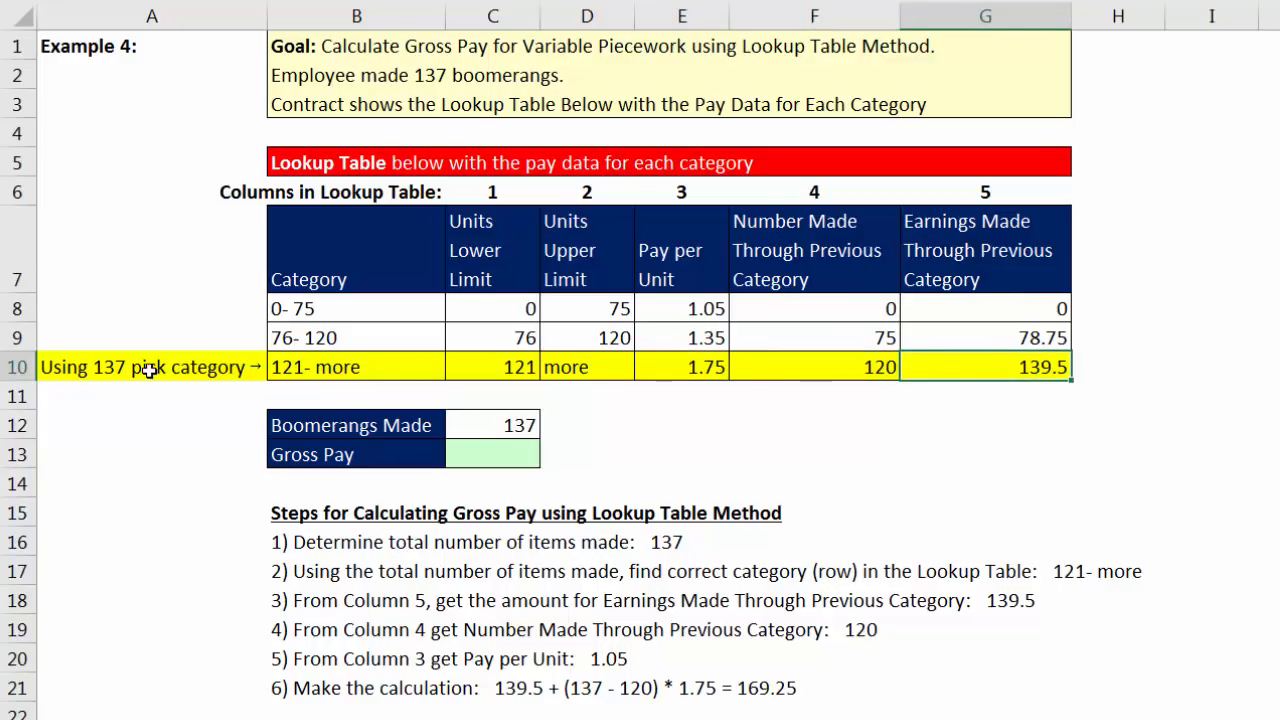
Step: Compare the Boomerangs Made value in C12 with the 121- more row and examine that row's pay per unit and previous-category amounts
{"action": "left_click", "coordinate": [516, 424]}
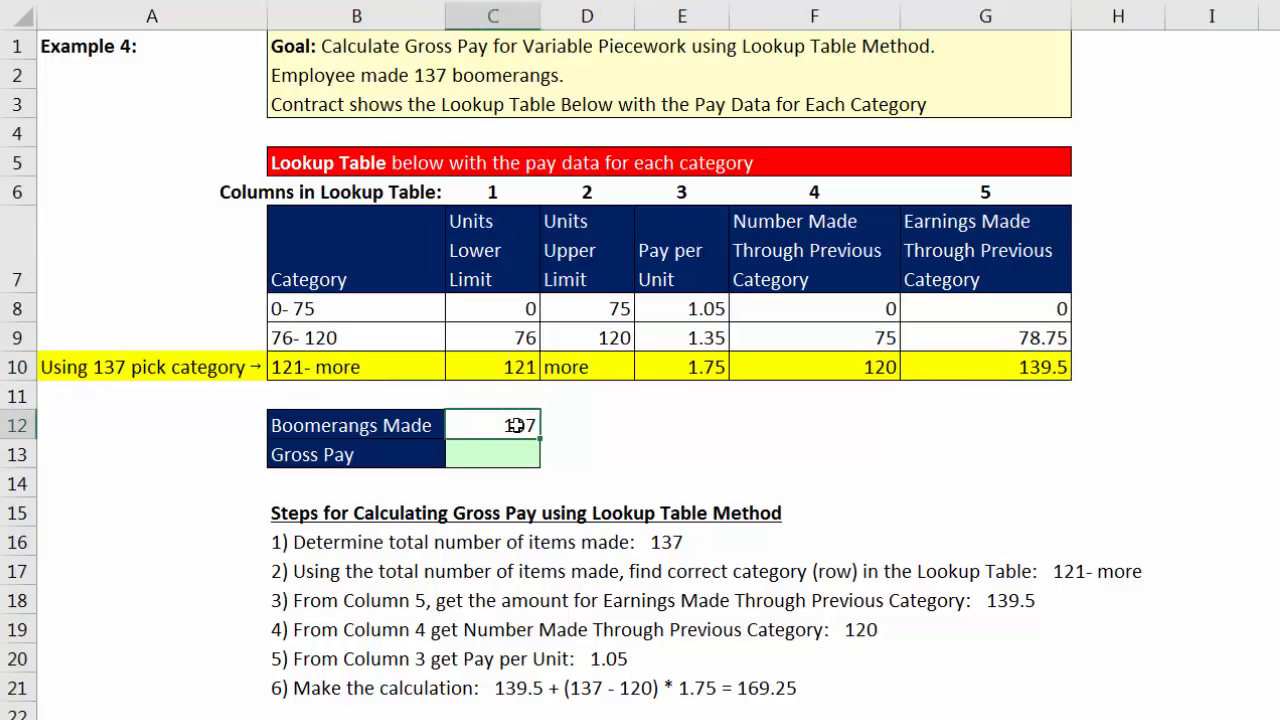
{"action": "left_click_drag", "start_coordinate": [197, 367], "coordinate": [987, 370]}
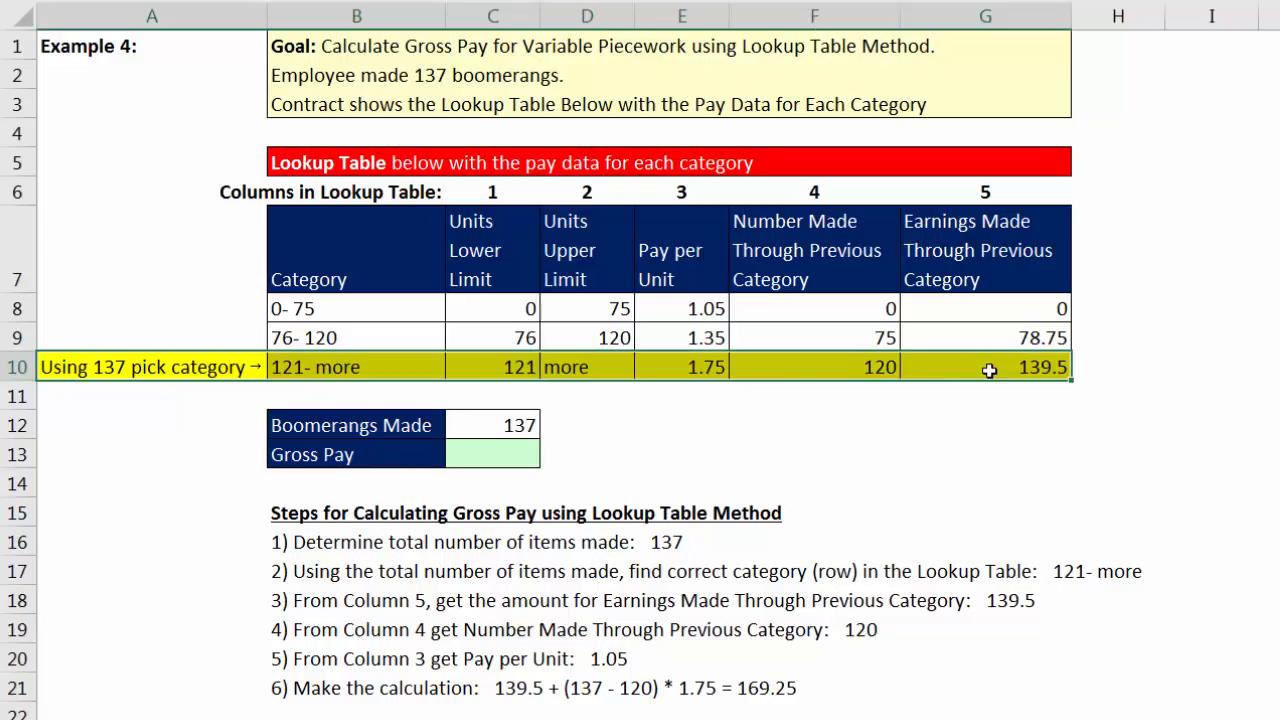
{"action": "left_click", "coordinate": [657, 370]}
{"action": "left_click", "coordinate": [820, 367]}
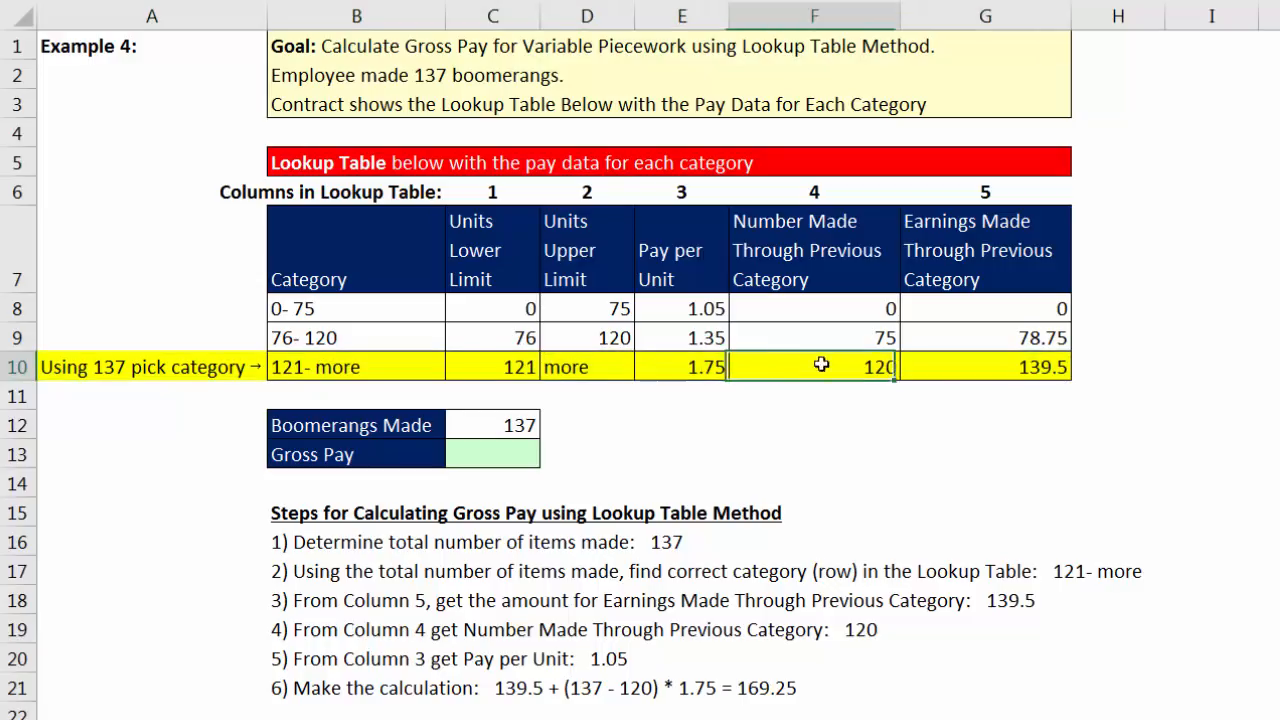
{"action": "left_click", "coordinate": [967, 370]}
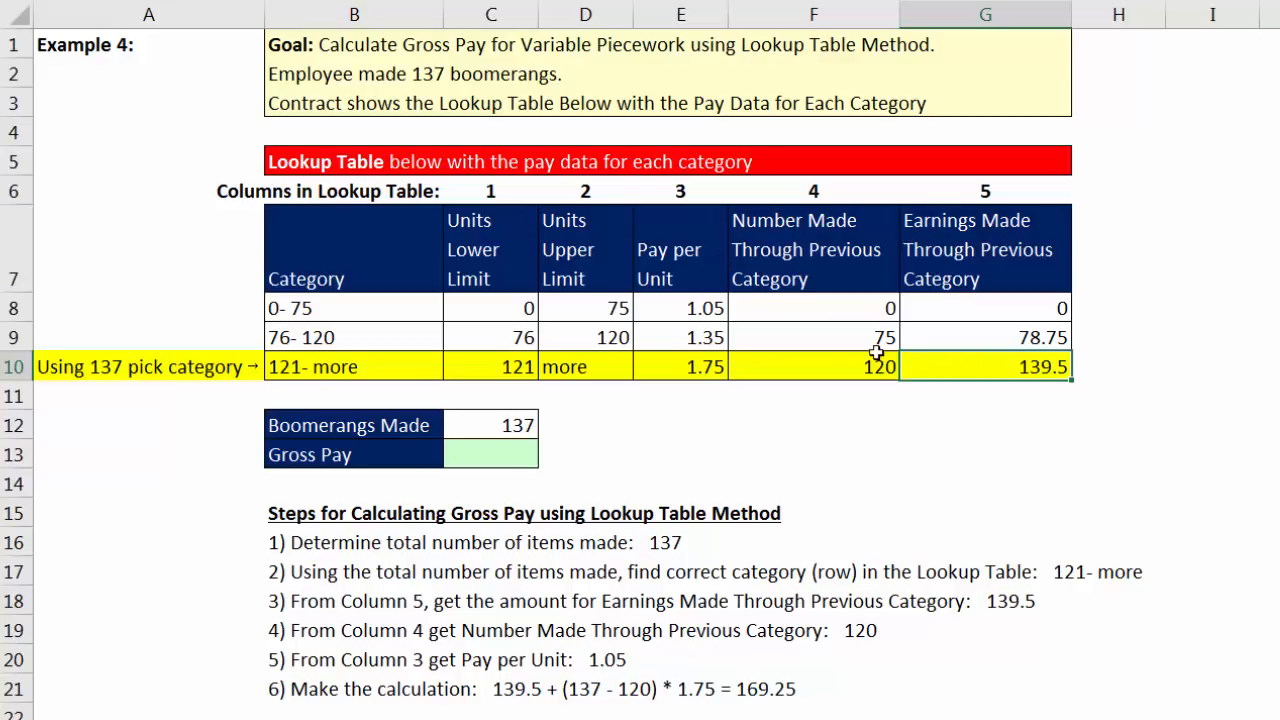
{"action": "left_click", "coordinate": [517, 425]}
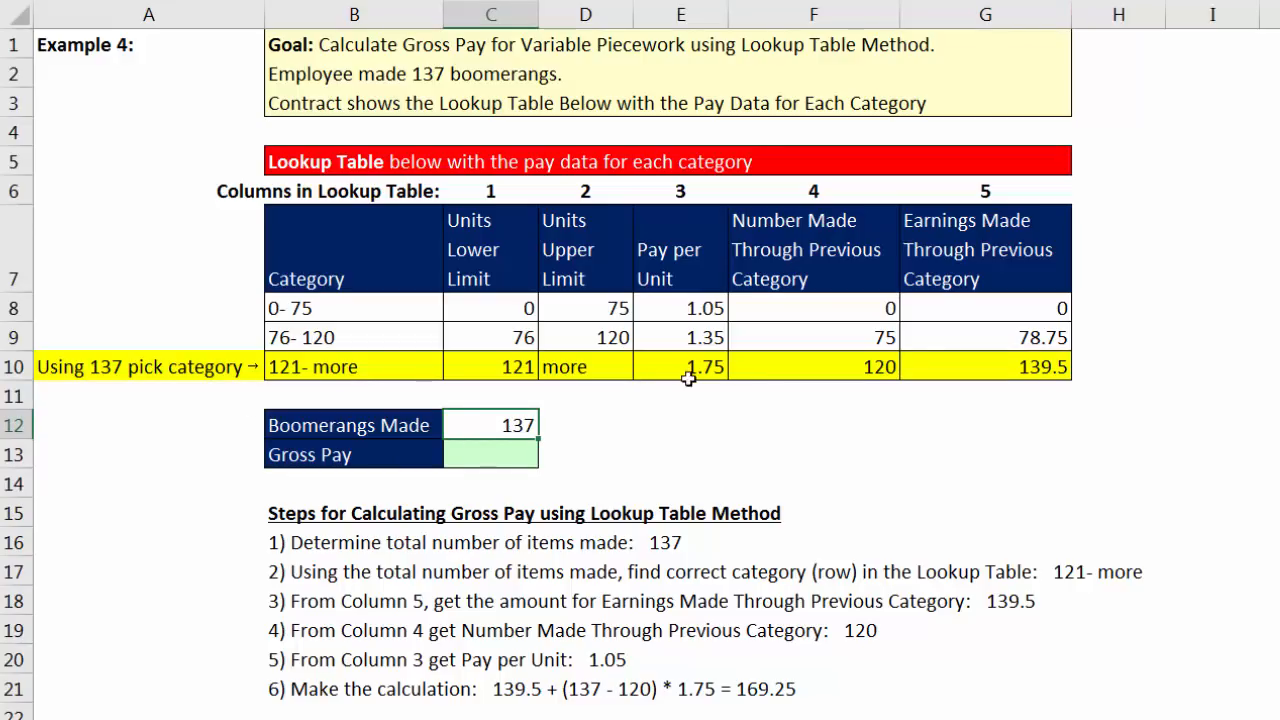
{"action": "left_click_drag", "start_coordinate": [340, 369], "coordinate": [967, 358]}
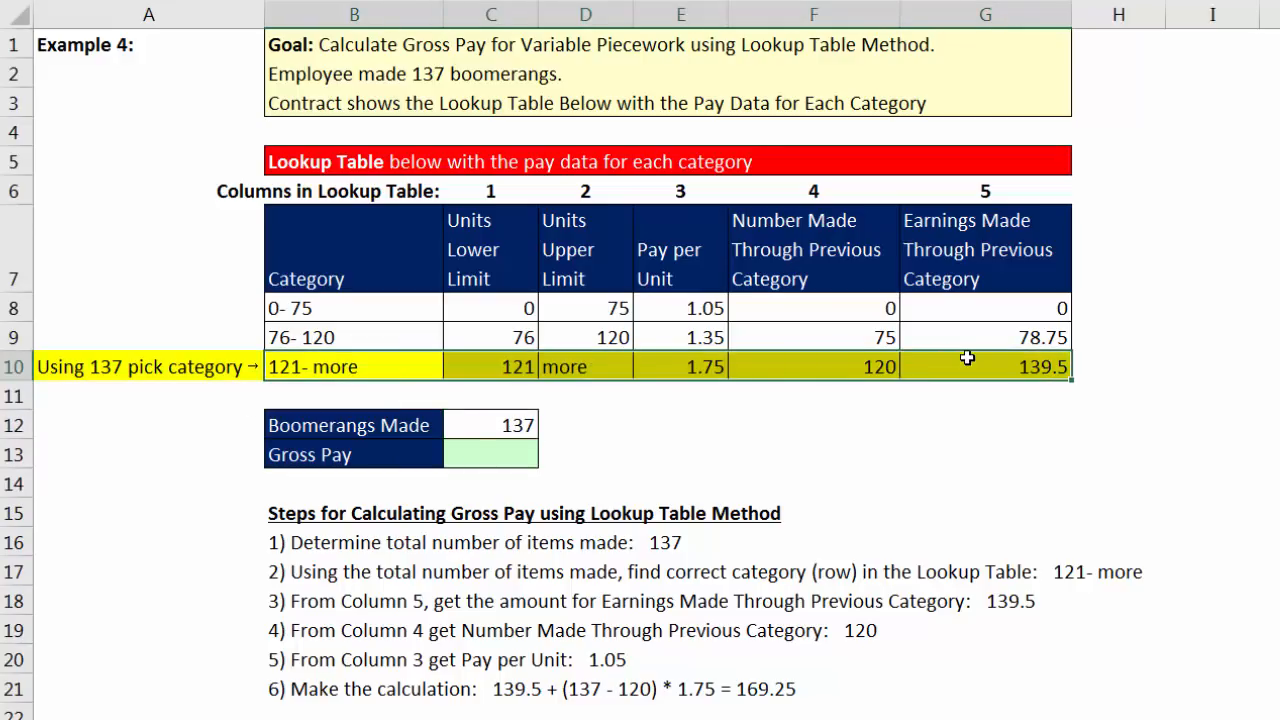
{"action": "left_click", "coordinate": [874, 367]}
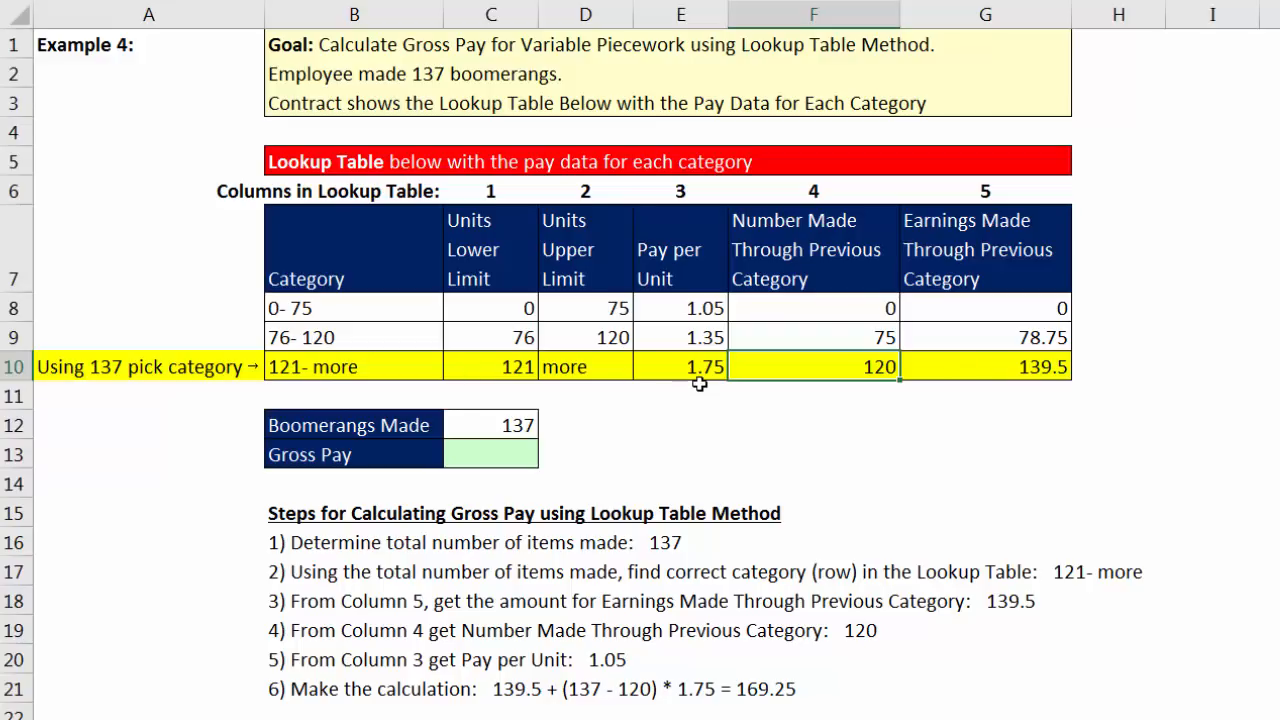
Step: Calculate Example 4's Gross Pay in C13 with the formula =G10+(C12-F10)*E10 and review it against the lookup table
{"action": "left_click", "coordinate": [502, 453]}
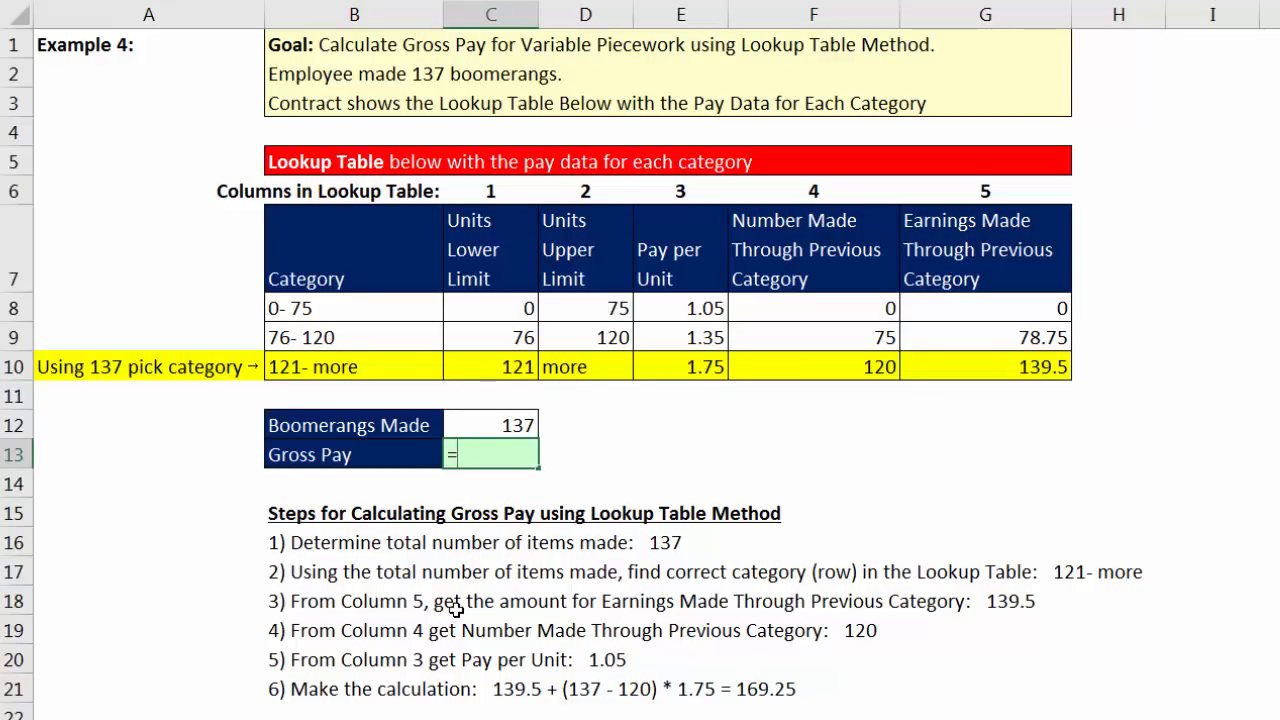
{"action": "left_click", "coordinate": [960, 372]}
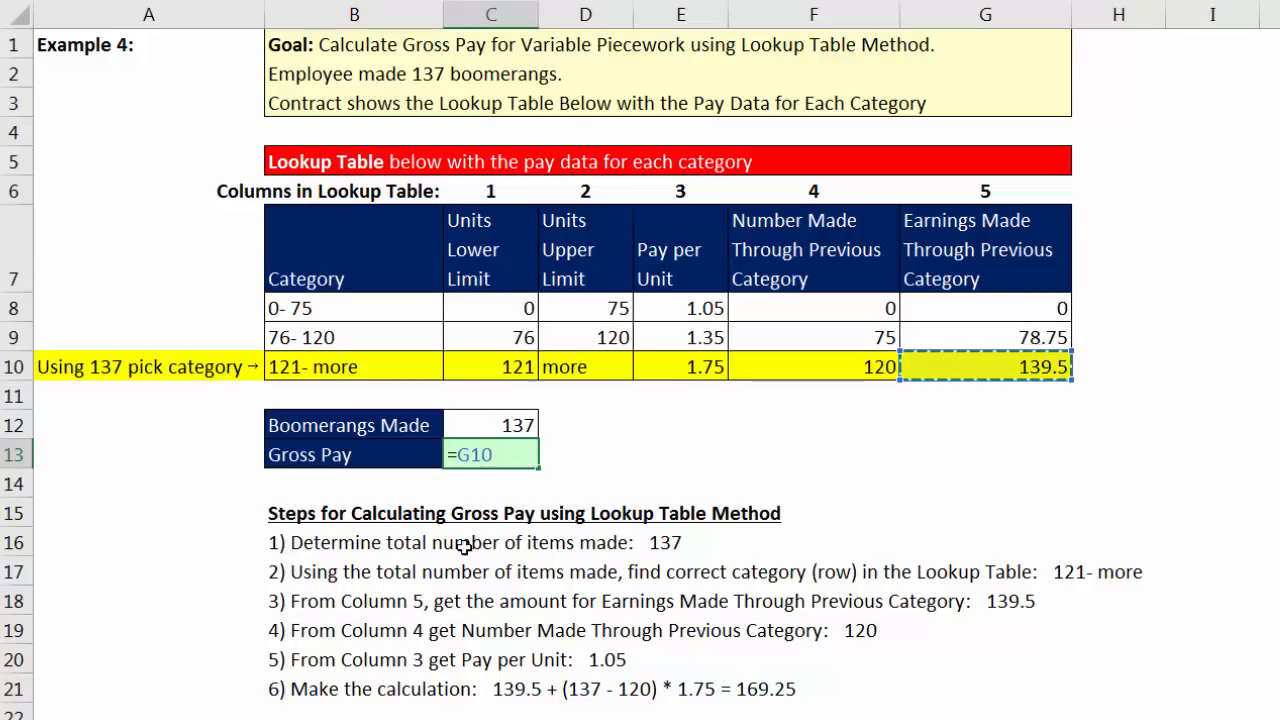
{"action": "type", "text": "+("}
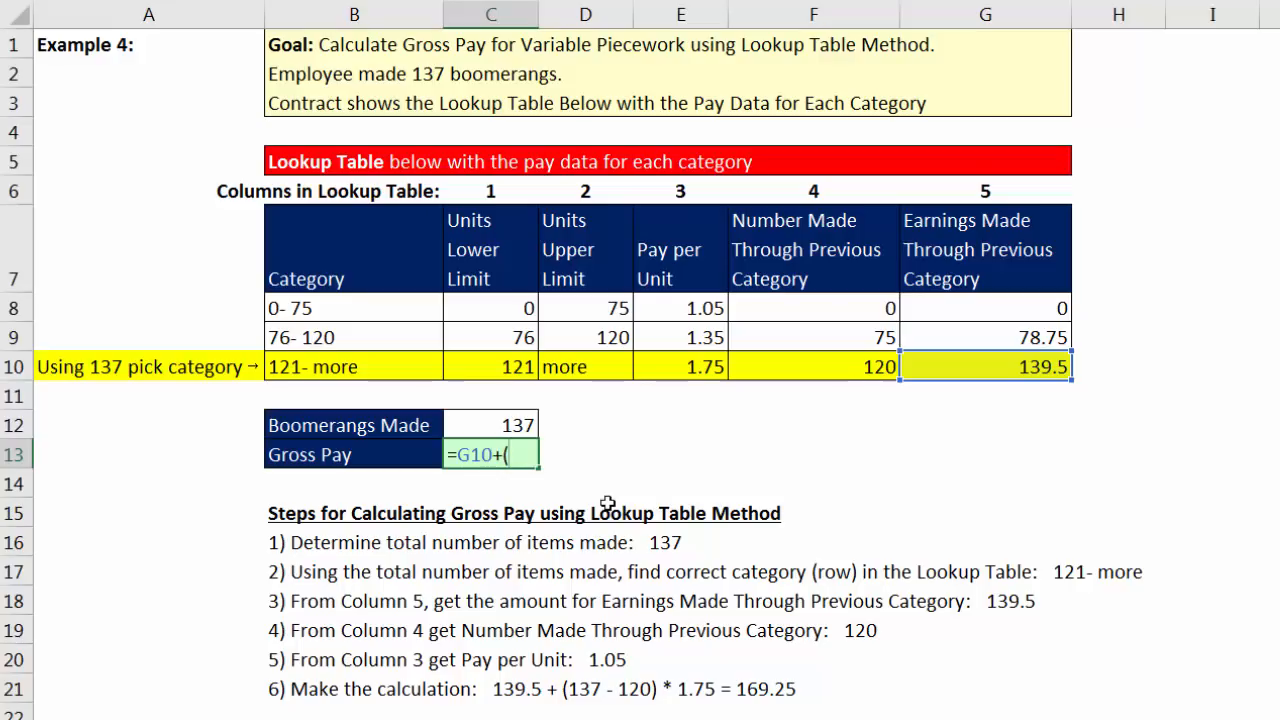
{"action": "left_click", "coordinate": [529, 425]}
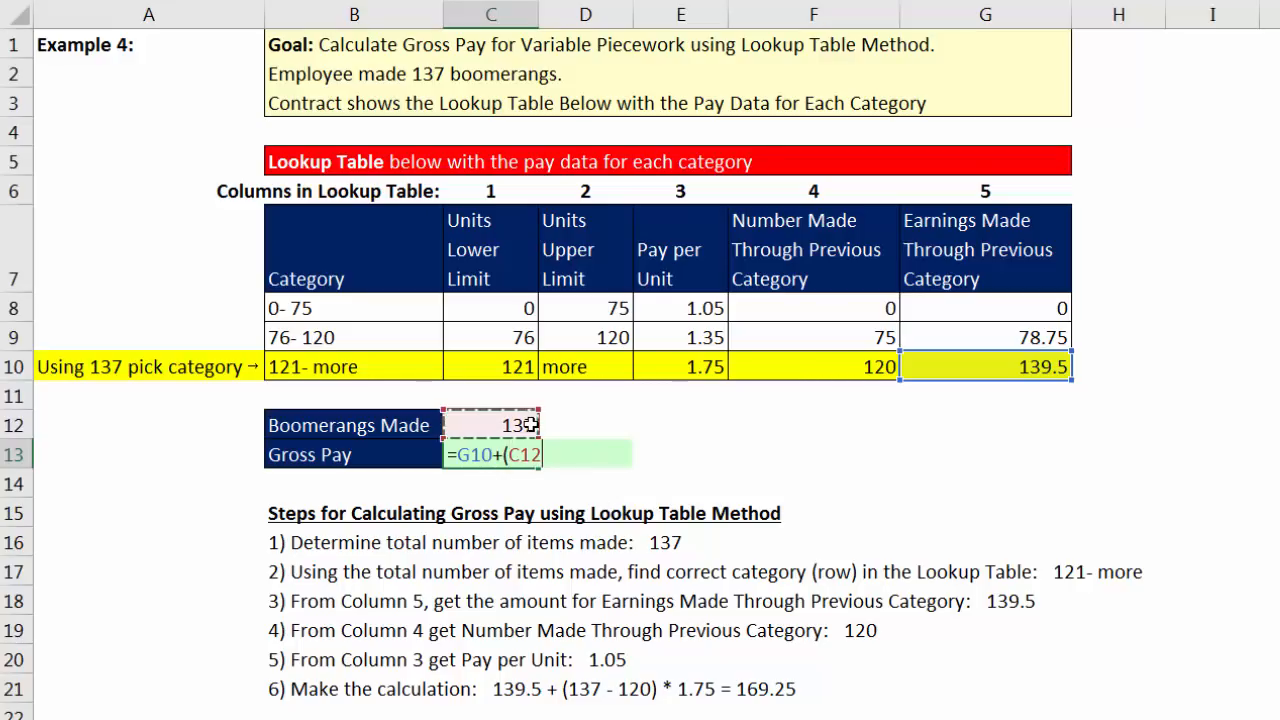
{"action": "type", "text": "-"}
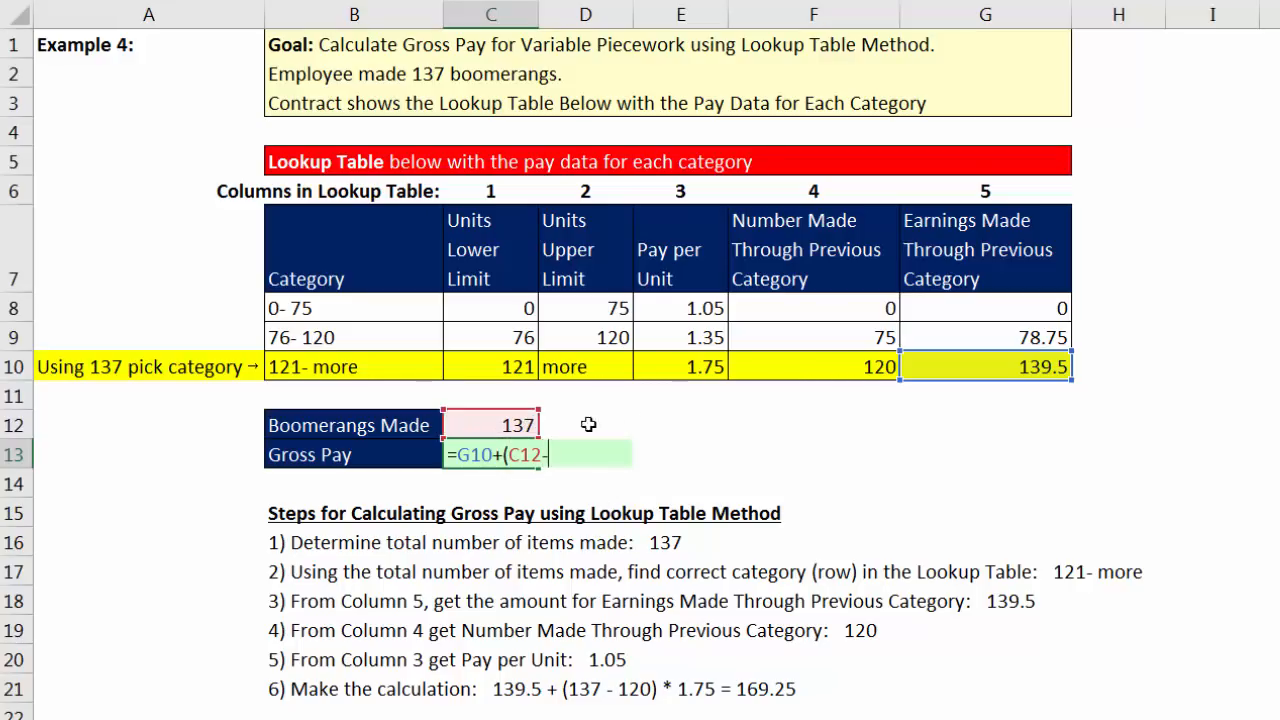
{"action": "left_click", "coordinate": [818, 370]}
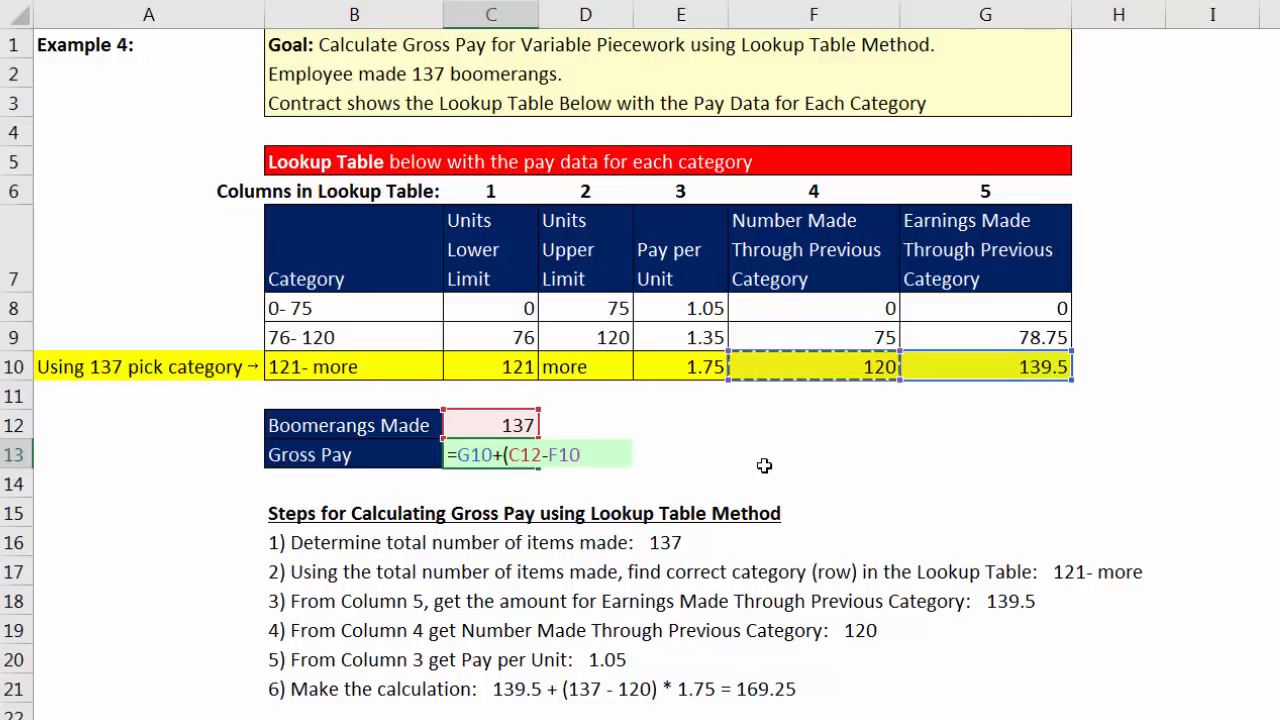
{"action": "type", "text": ")*"}
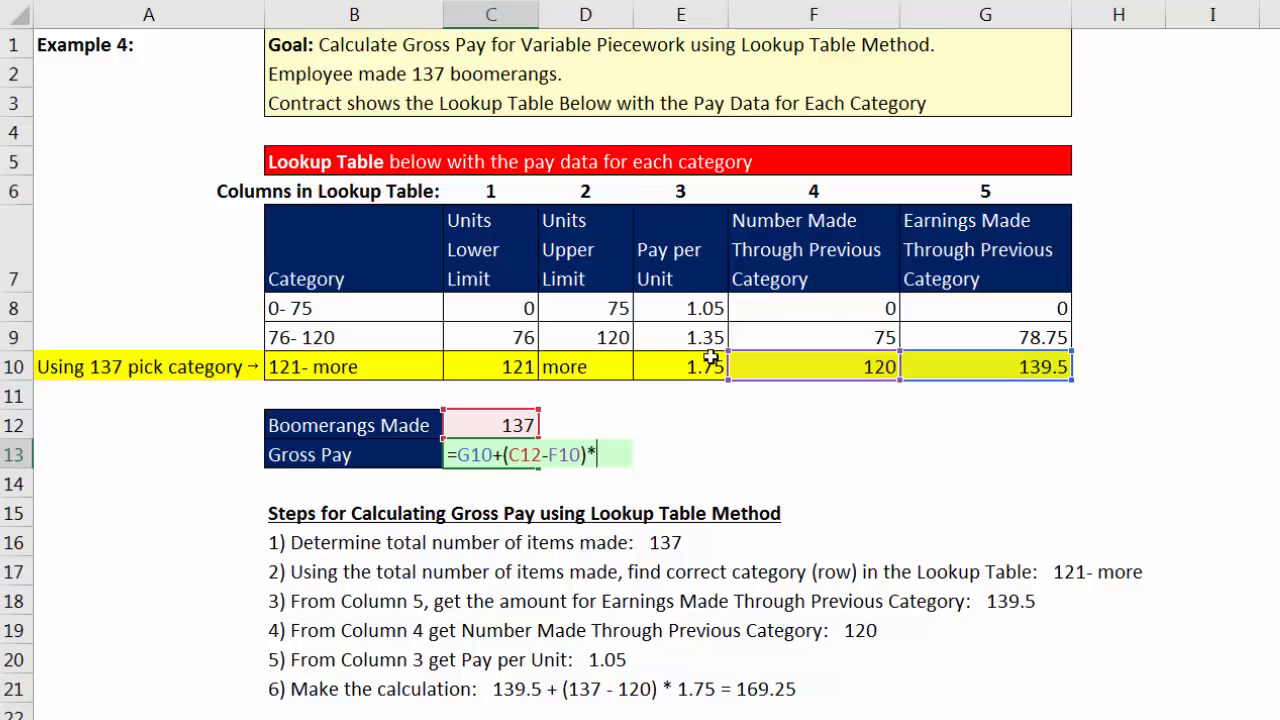
{"action": "left_click", "coordinate": [710, 357]}
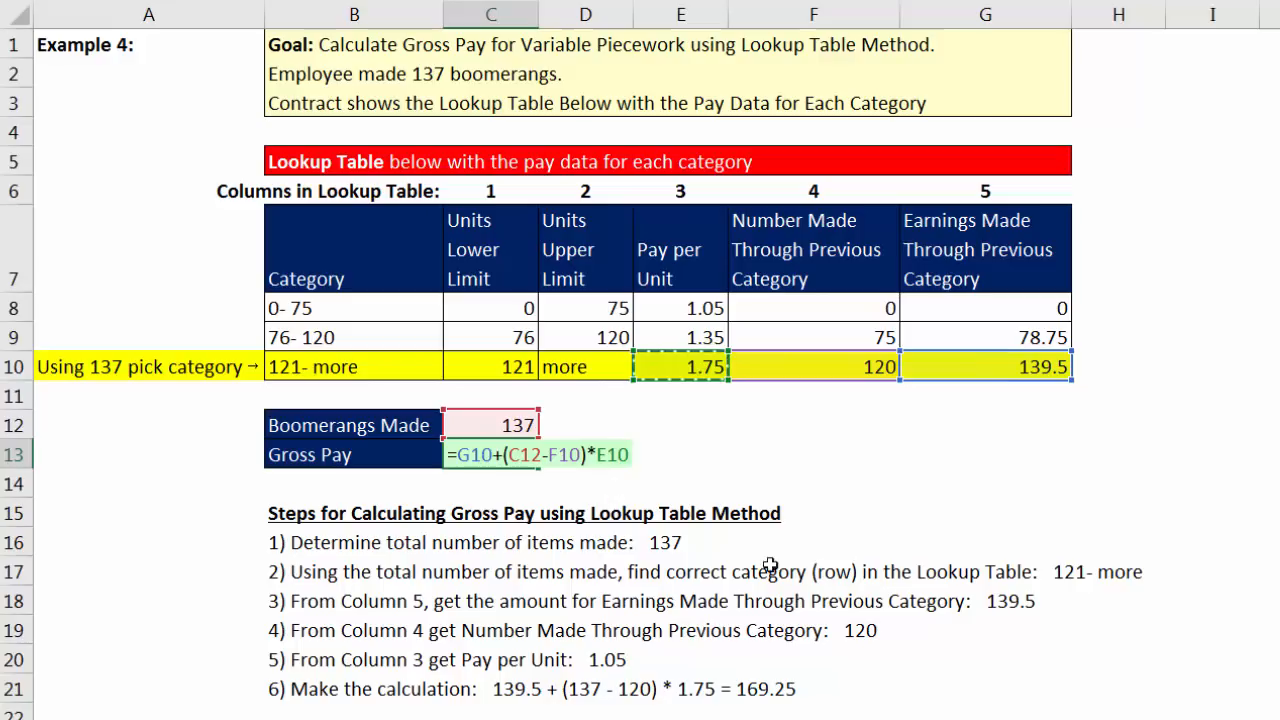
{"action": "key", "text": "Return"}
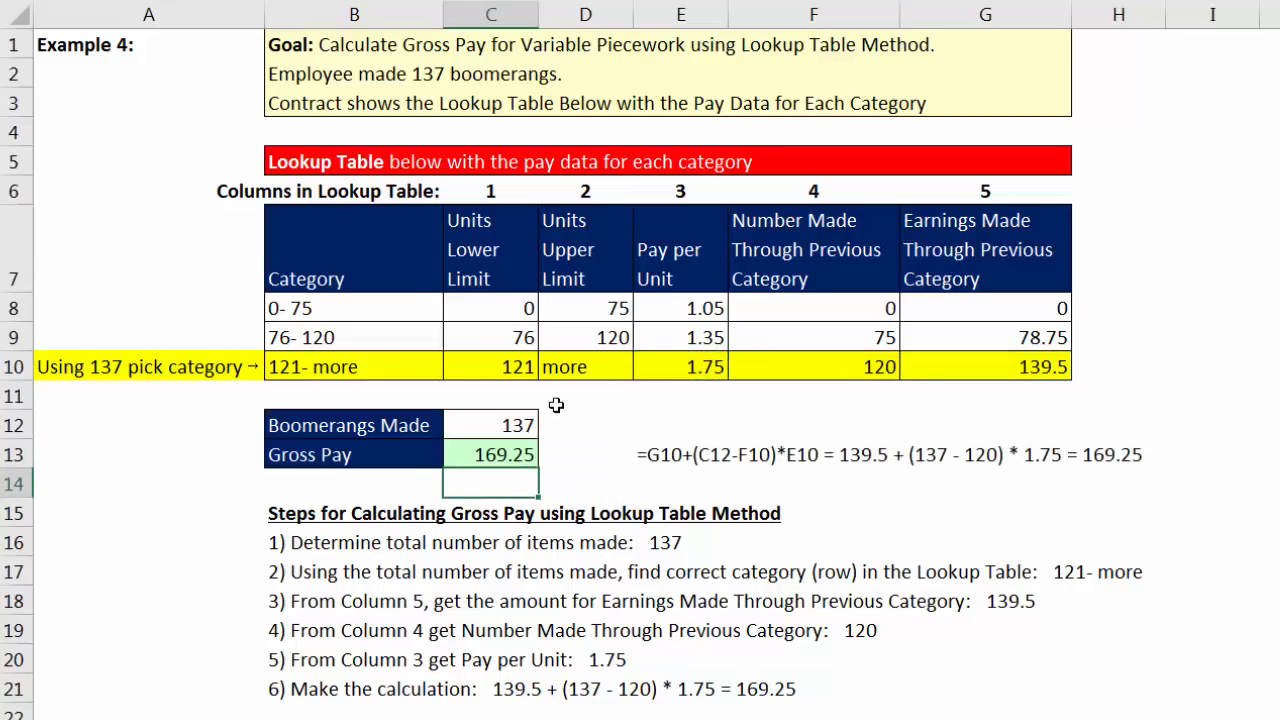
{"action": "mouse_move", "coordinate": [338, 252]}
{"action": "left_mouse_down"}
{"action": "mouse_move", "coordinate": [510, 335]}
{"action": "mouse_move", "coordinate": [963, 334]}
{"action": "mouse_move", "coordinate": [998, 360]}
{"action": "left_mouse_up"}
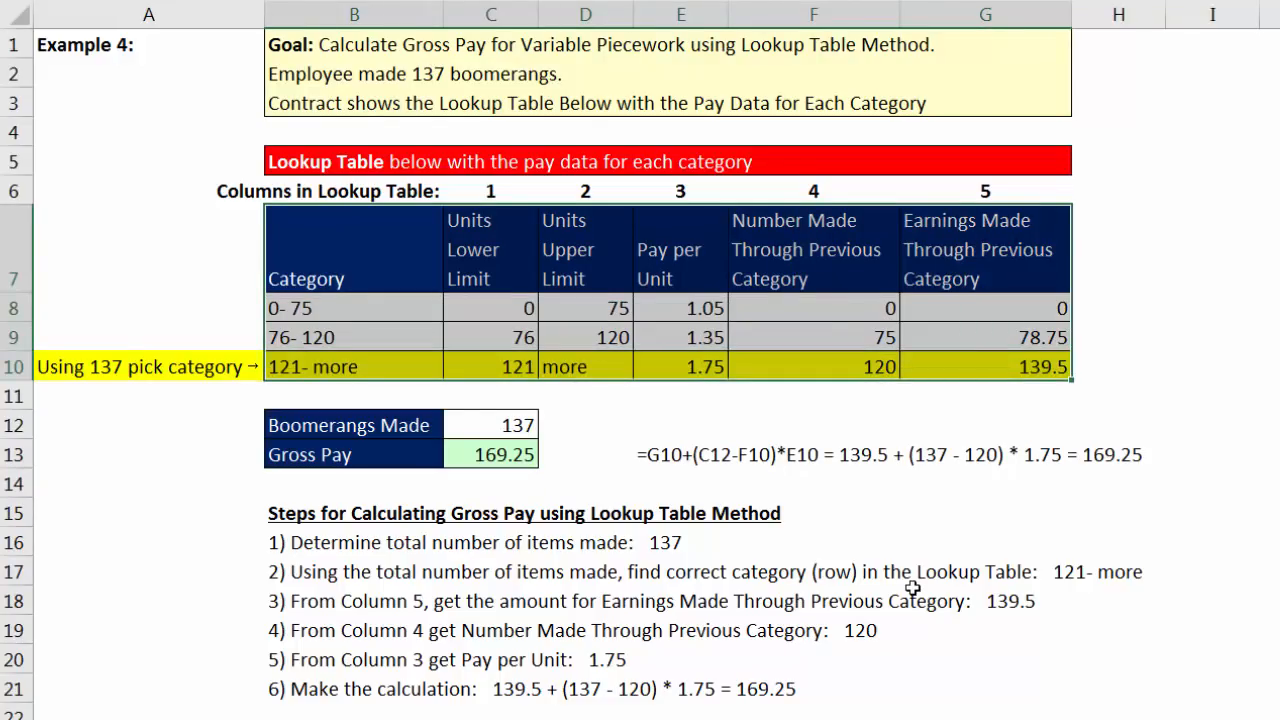
{"action": "left_click", "coordinate": [508, 457]}
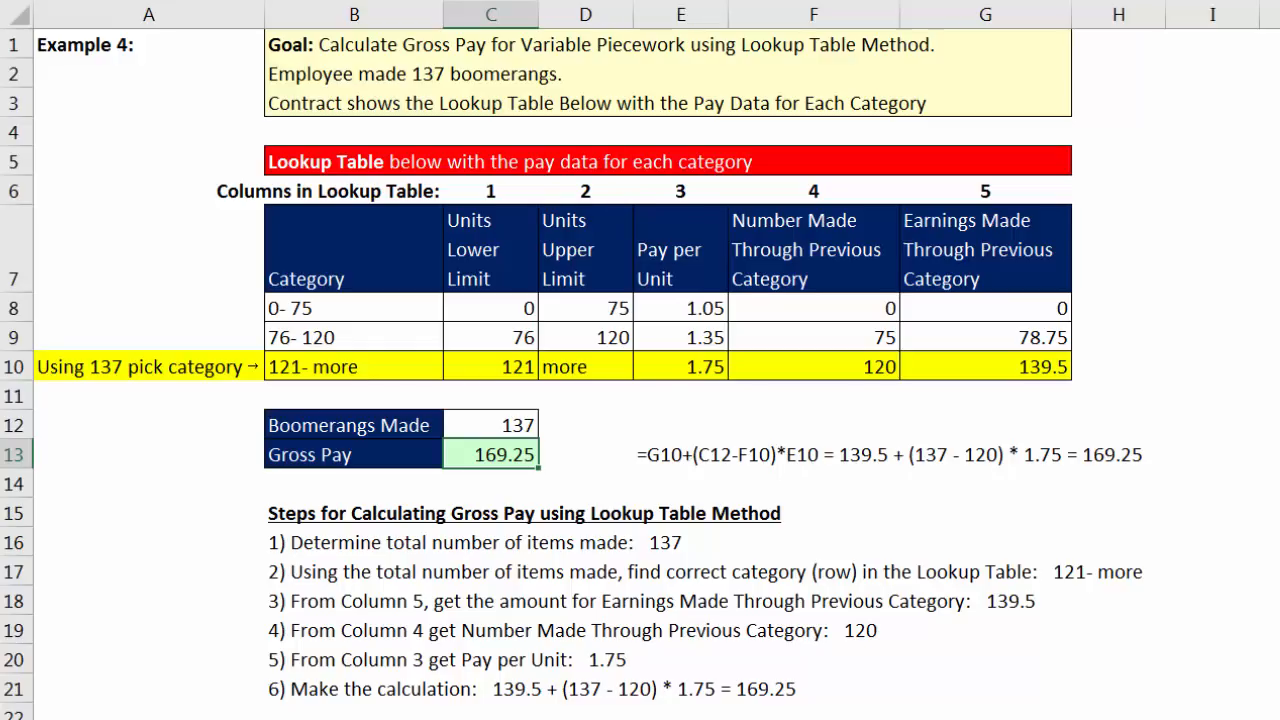
Step: Examine Example 5's Boomerangs Made value in C34 against the lower limits in C30:C32 and the 76- 120 row's pay data
{"action": "scroll", "coordinate": [690, 309], "scroll_direction": "down", "scroll_amount": 4}
{"action": "scroll", "coordinate": [656, 368], "scroll_direction": "down", "scroll_amount": 4}
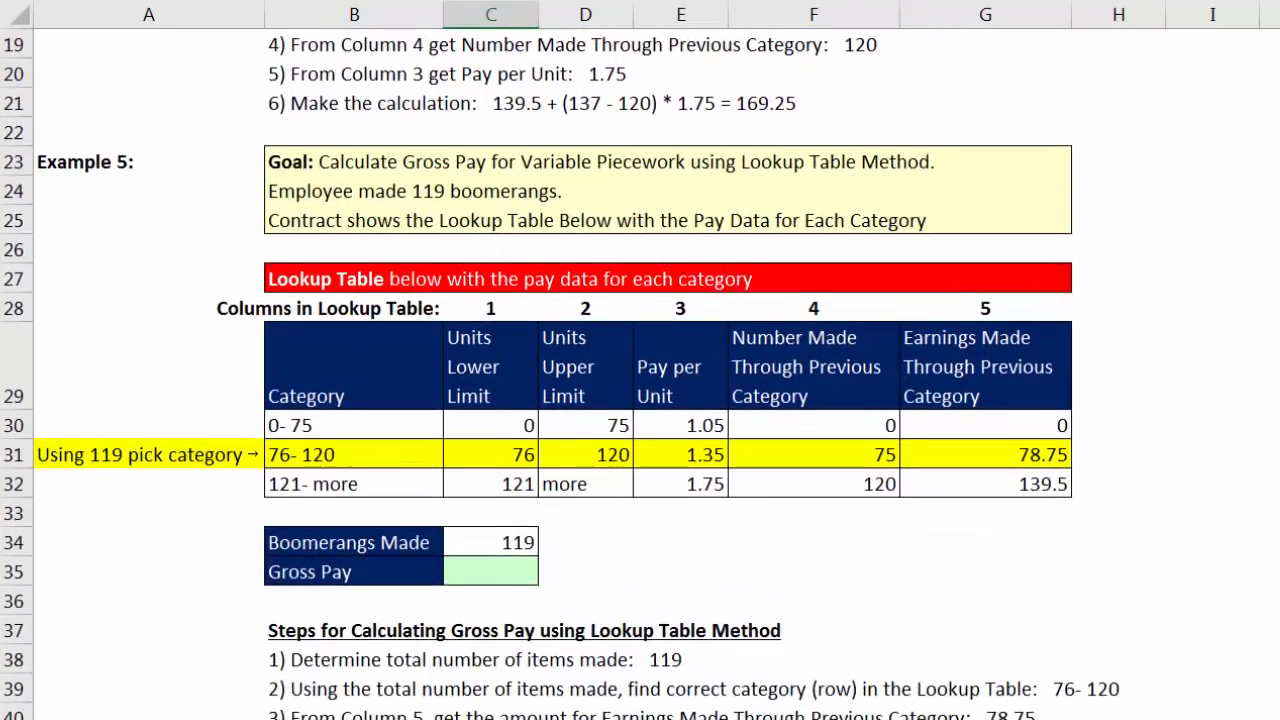
{"action": "left_click", "coordinate": [490, 425]}
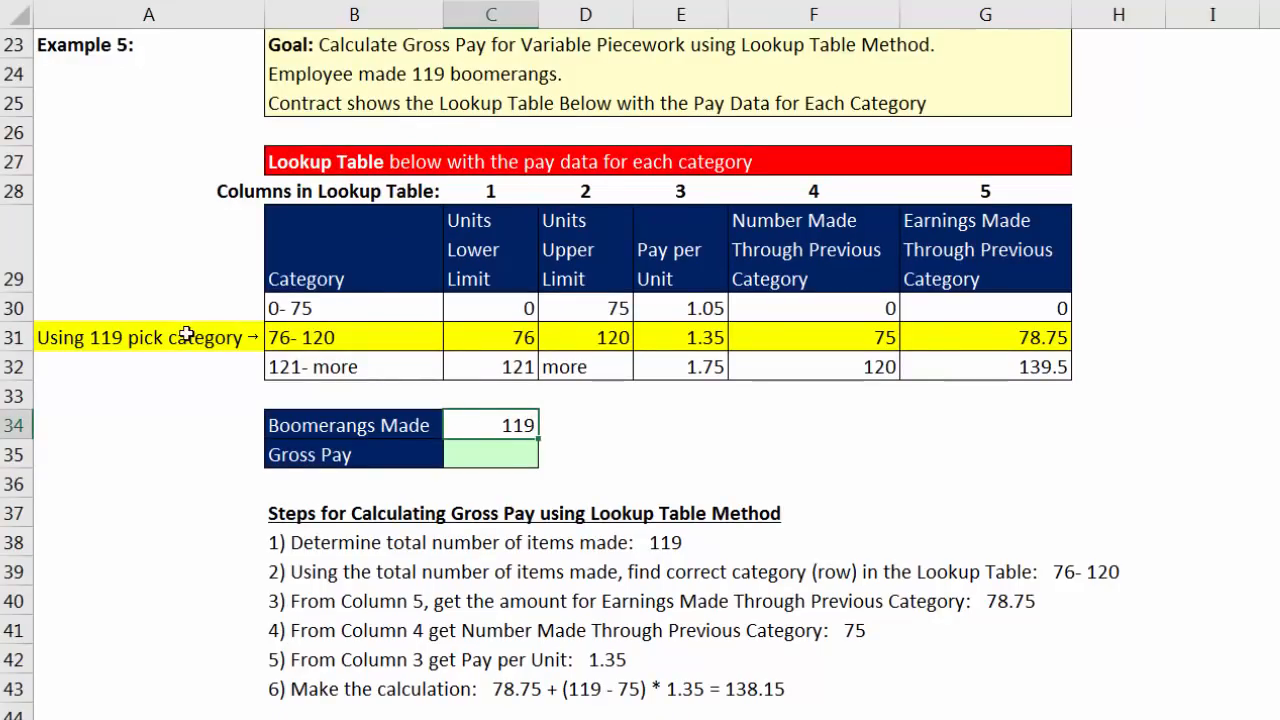
{"action": "left_click", "coordinate": [255, 337]}
{"action": "mouse_move", "coordinate": [270, 337]}
{"action": "left_mouse_down"}
{"action": "mouse_move", "coordinate": [903, 337]}
{"action": "mouse_move", "coordinate": [1004, 325]}
{"action": "left_mouse_up"}
{"action": "left_click", "coordinate": [518, 419]}
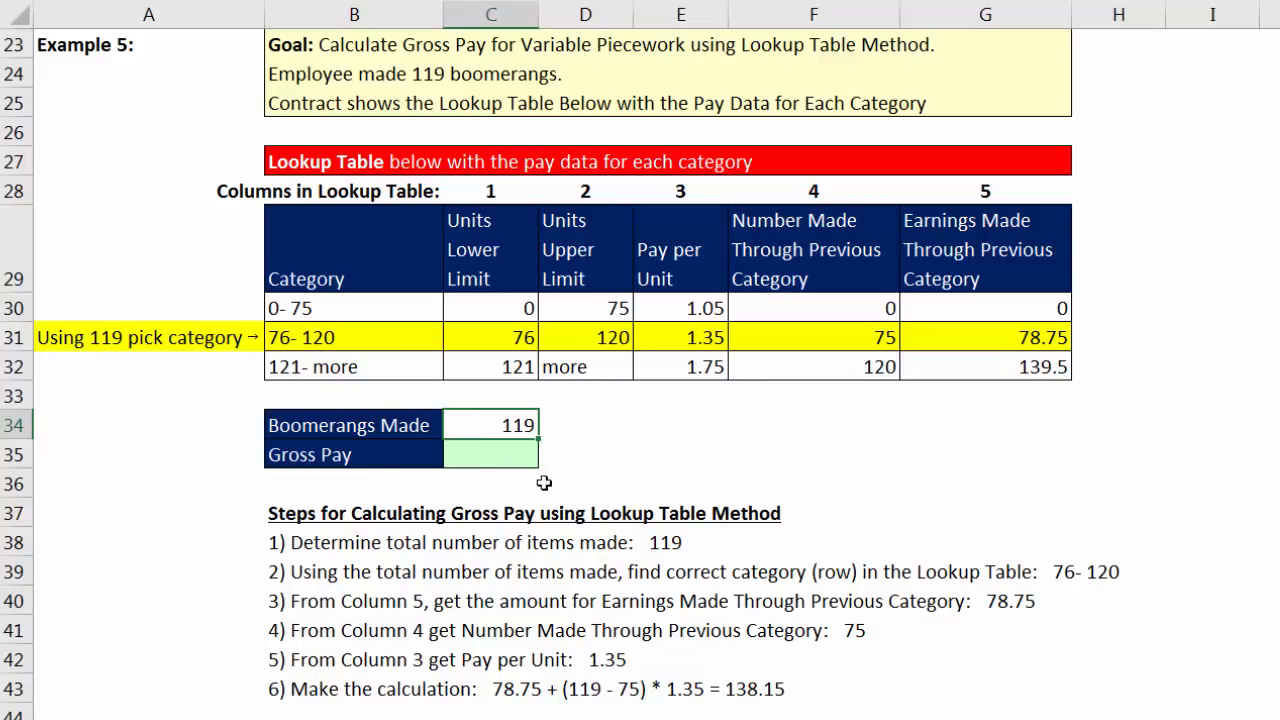
{"action": "left_click", "coordinate": [507, 307]}
{"action": "left_click", "coordinate": [517, 337]}
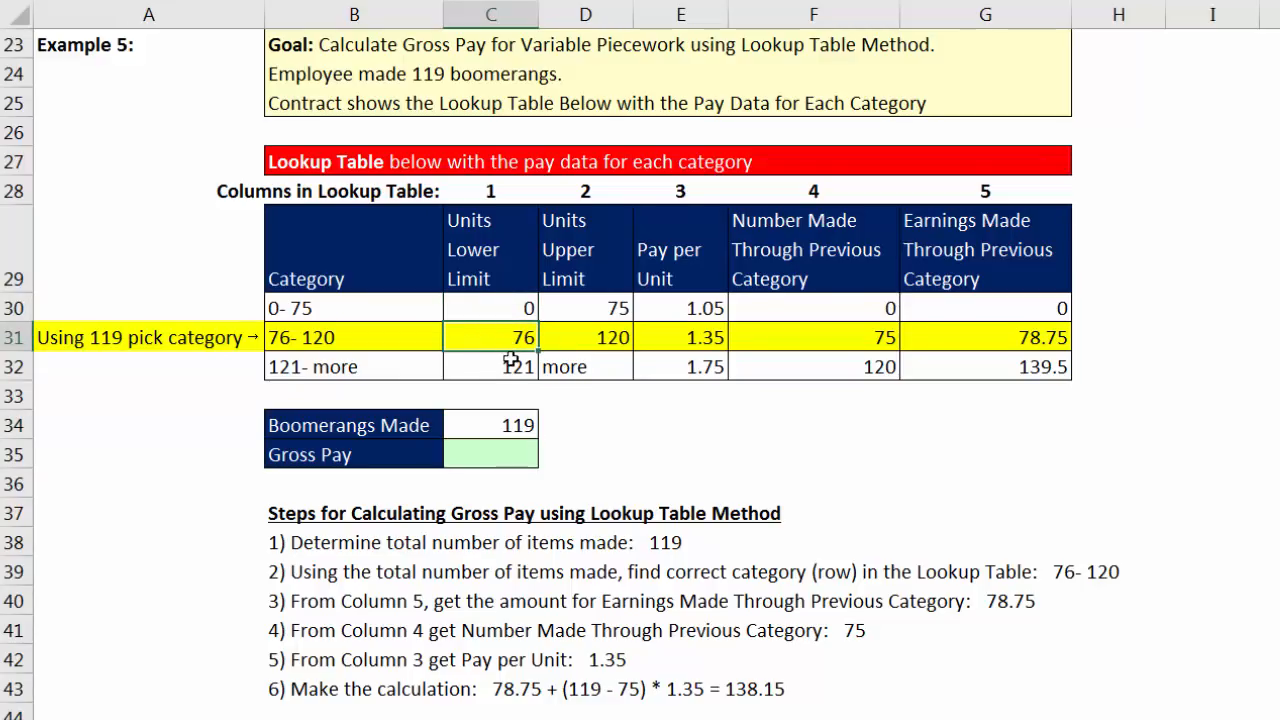
{"action": "left_click", "coordinate": [517, 366]}
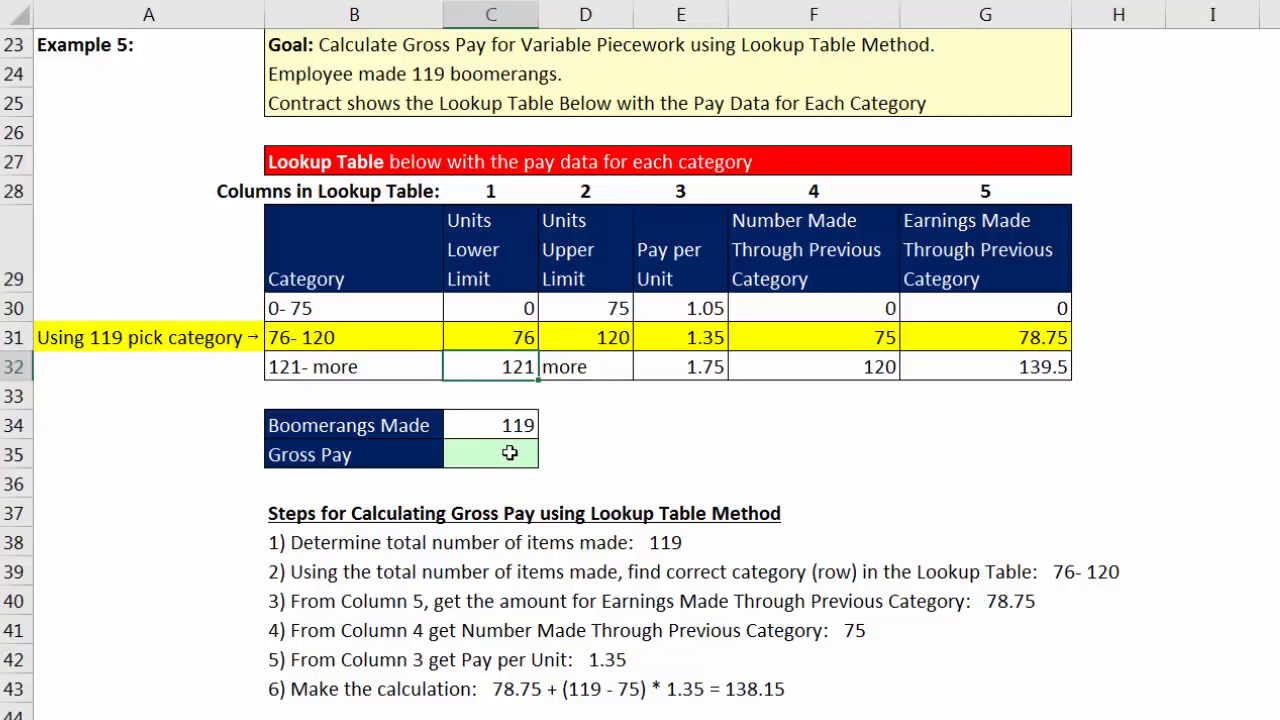
{"action": "left_click_drag", "start_coordinate": [491, 334], "coordinate": [1021, 335]}
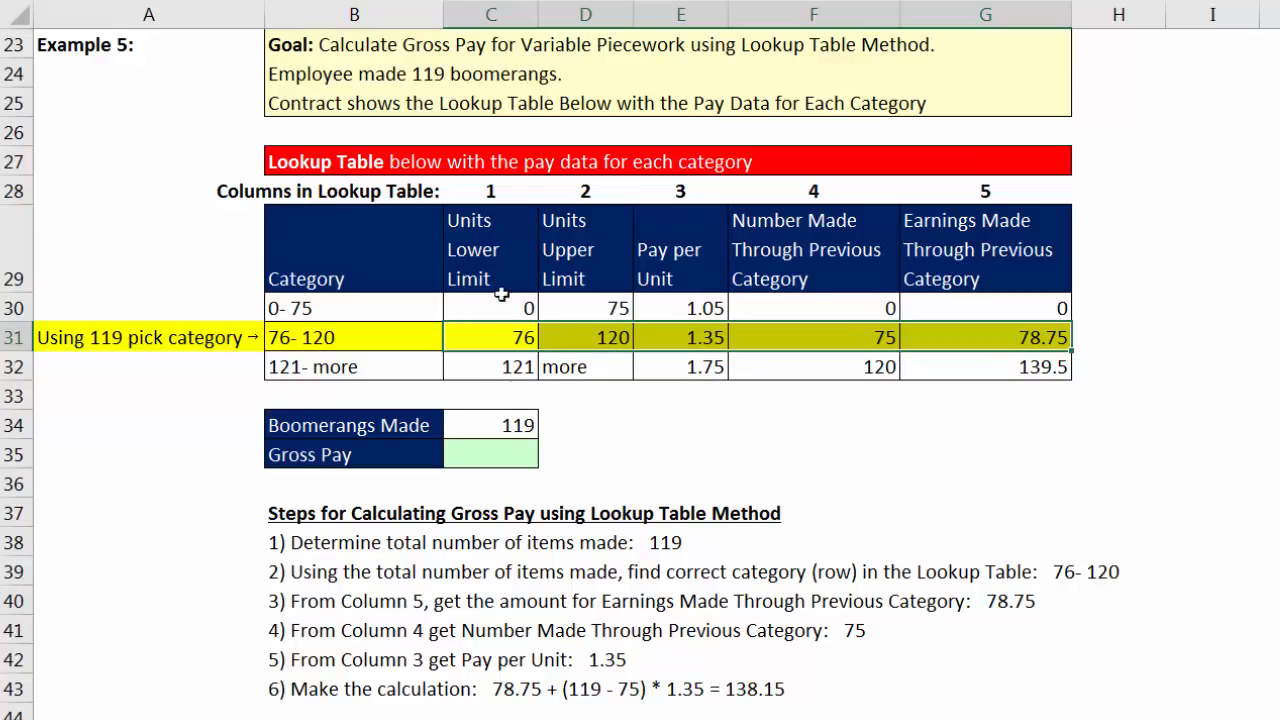
Step: Calculate Example 5's Gross Pay in C35 with the formula =G31+(C34-F31)*E31
{"action": "left_click", "coordinate": [507, 453]}
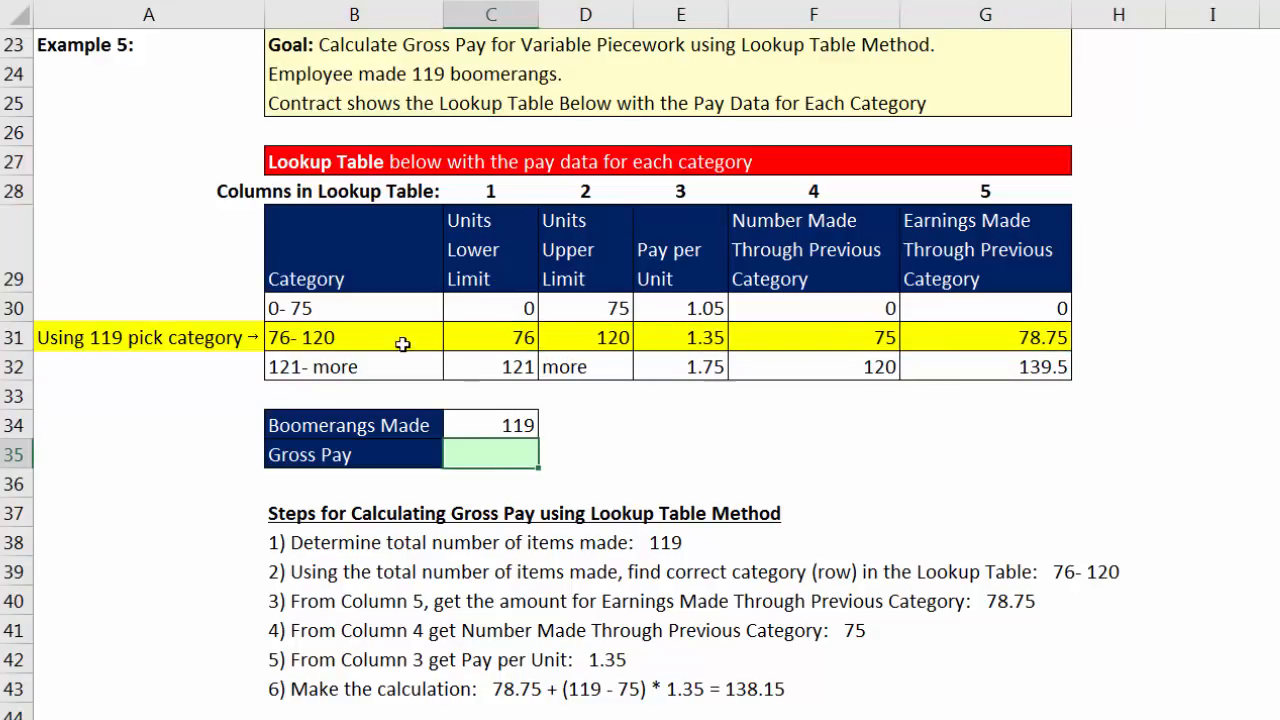
{"action": "type", "text": "="}
{"action": "left_click", "coordinate": [987, 343]}
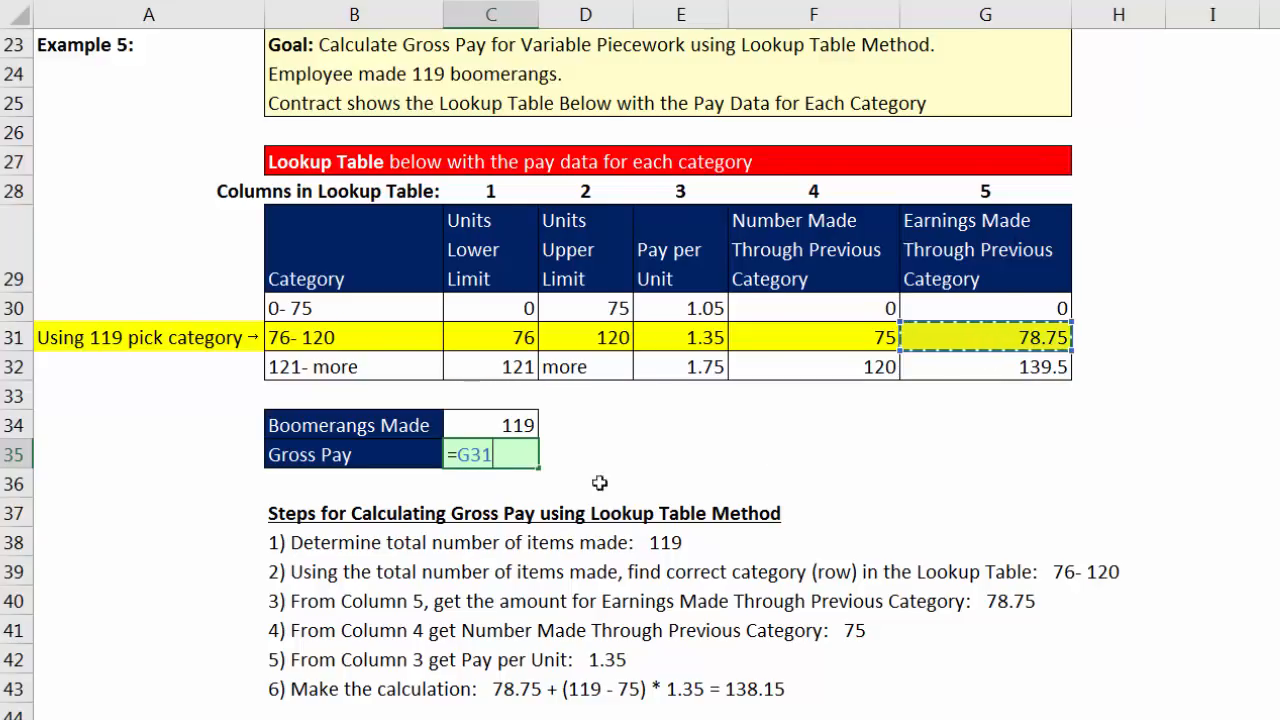
{"action": "type", "text": "+"}
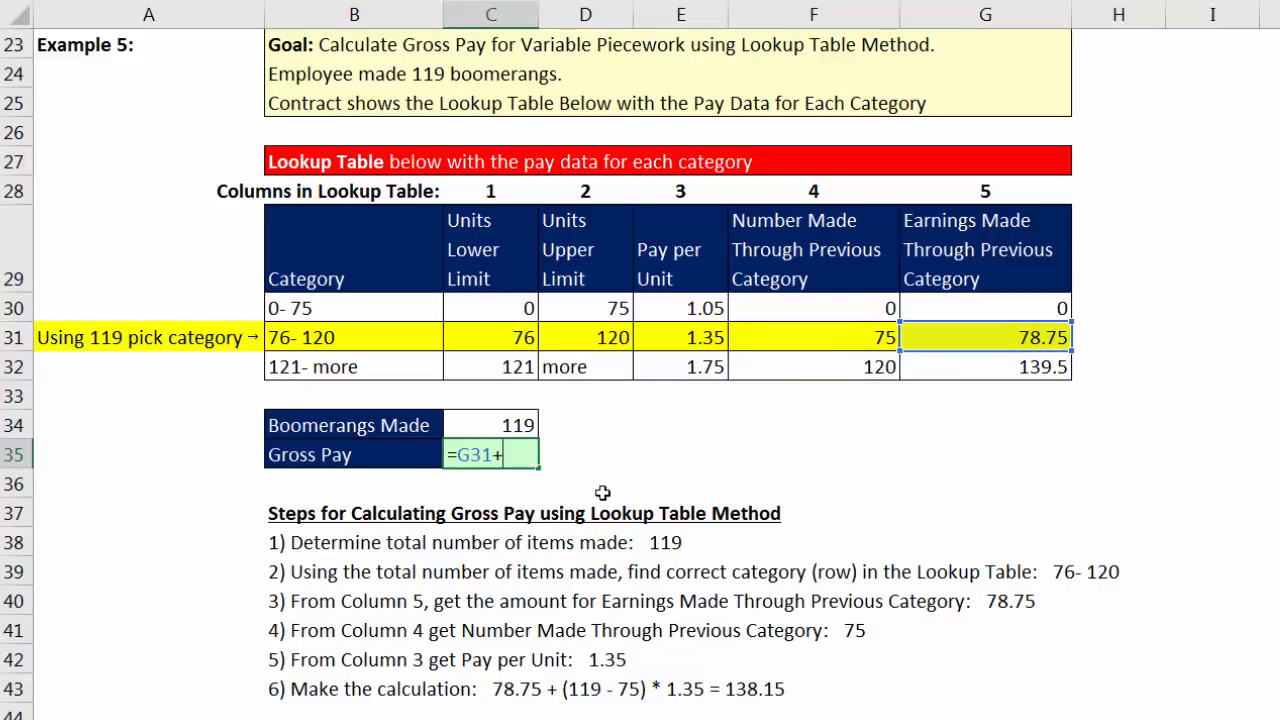
{"action": "type", "text": "("}
{"action": "left_click", "coordinate": [519, 428]}
{"action": "type", "text": "-"}
{"action": "left_click", "coordinate": [822, 342]}
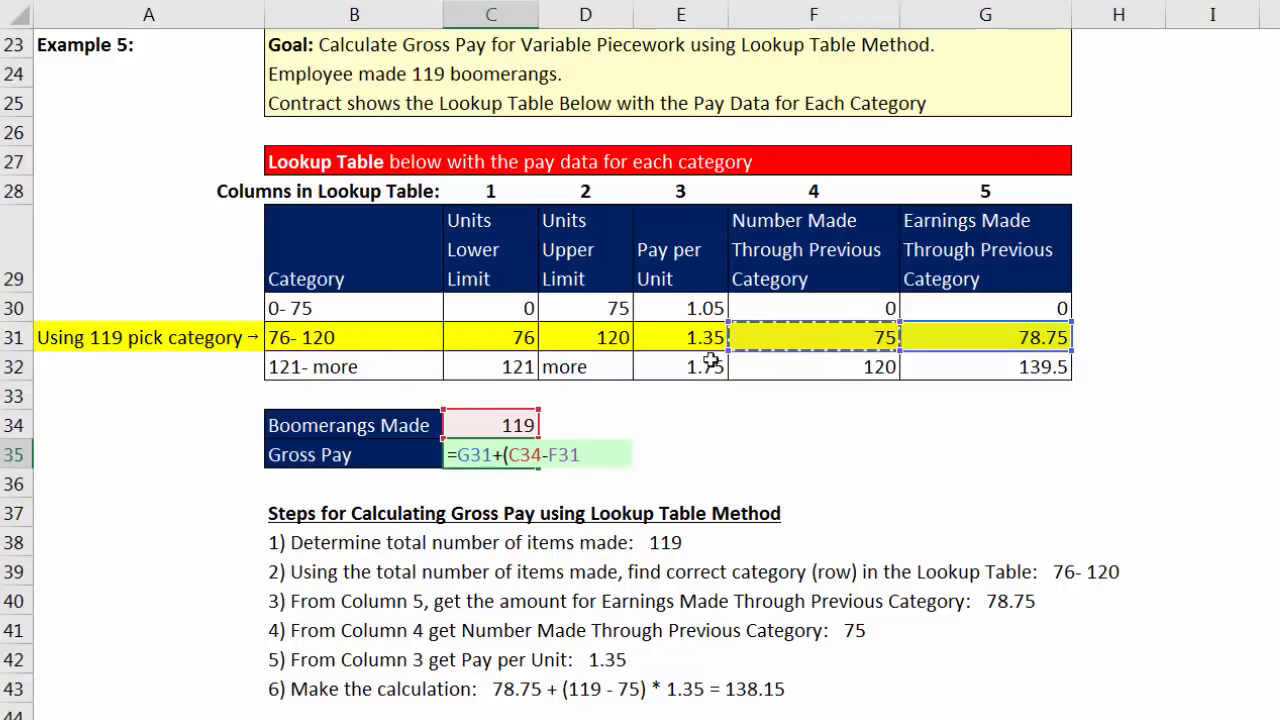
{"action": "type", "text": ")*"}
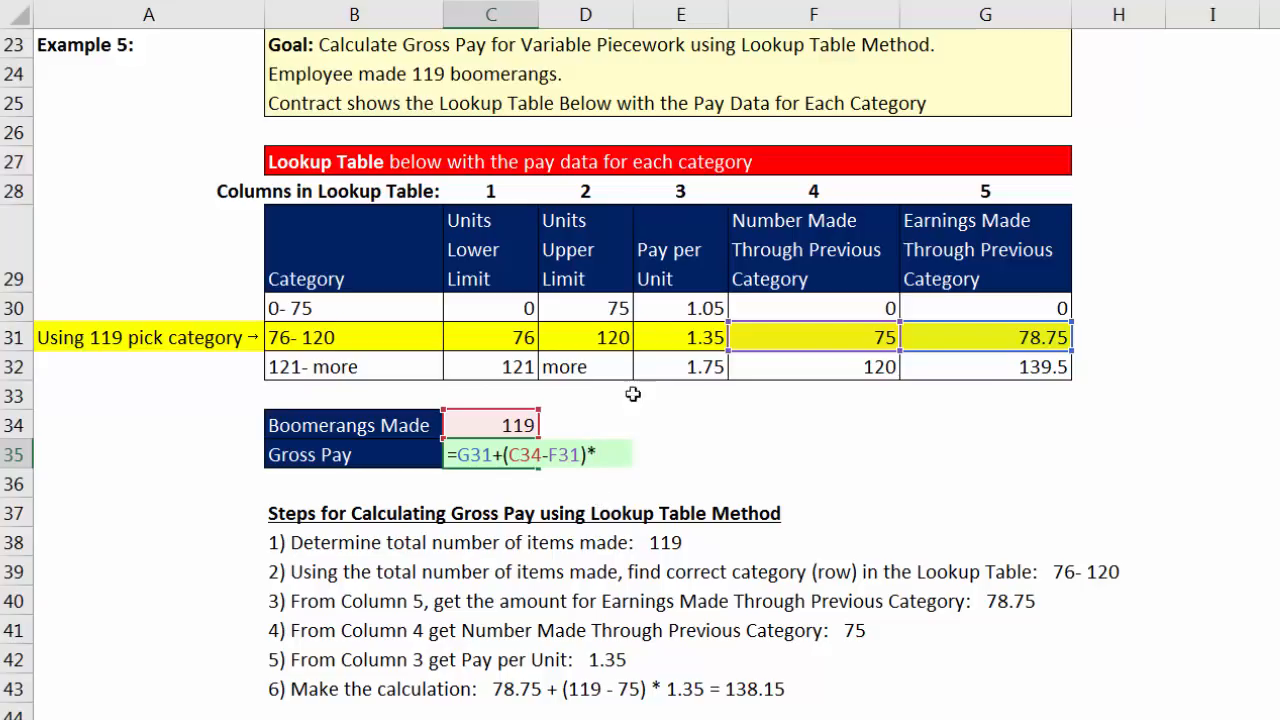
{"action": "left_click", "coordinate": [685, 335]}
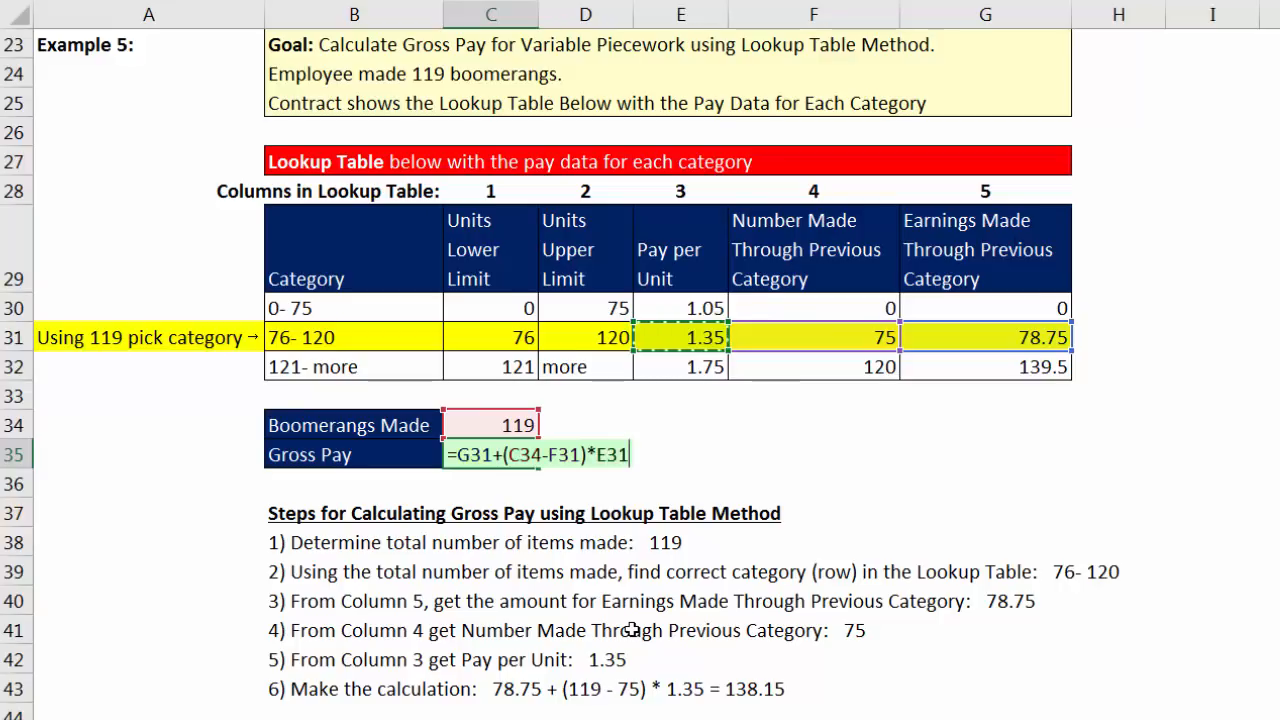
{"action": "key", "text": "Return"}
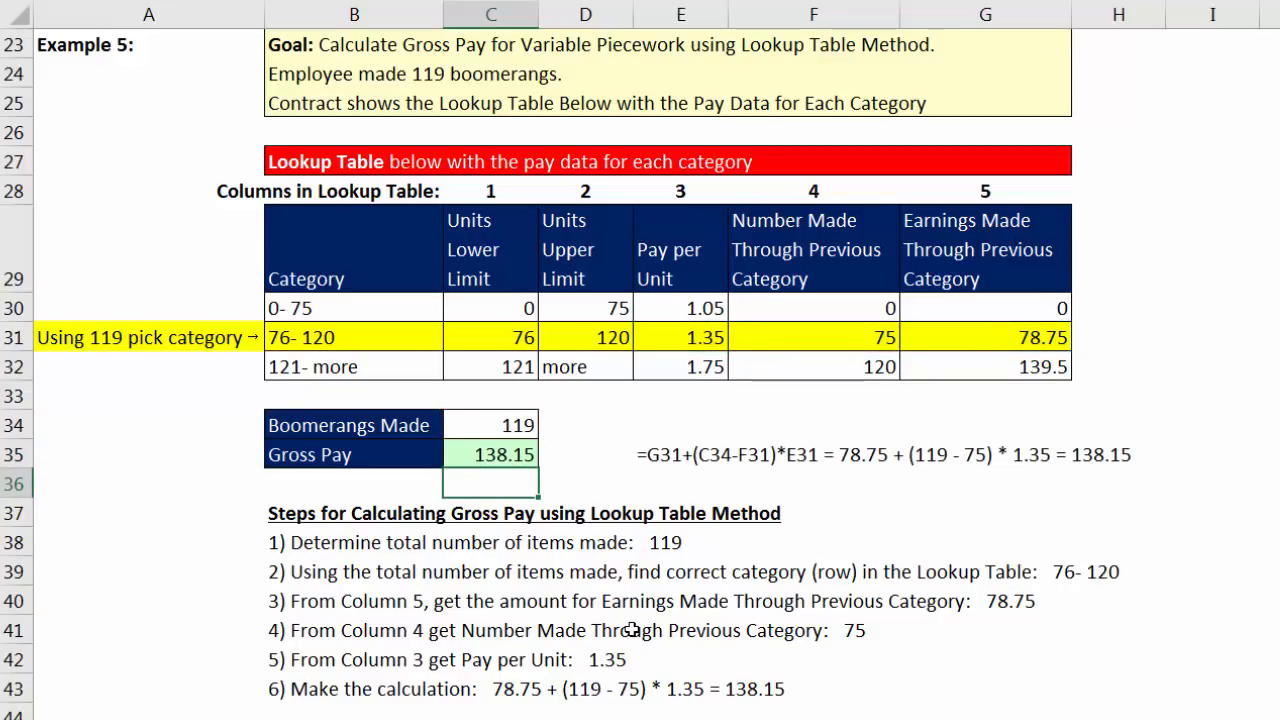
Step: Calculate Example 6's Gross Pay in C57 with the formula =G52+(C56-F52)*E52
{"action": "scroll", "coordinate": [632, 630], "scroll_direction": "down", "scroll_amount": 7}
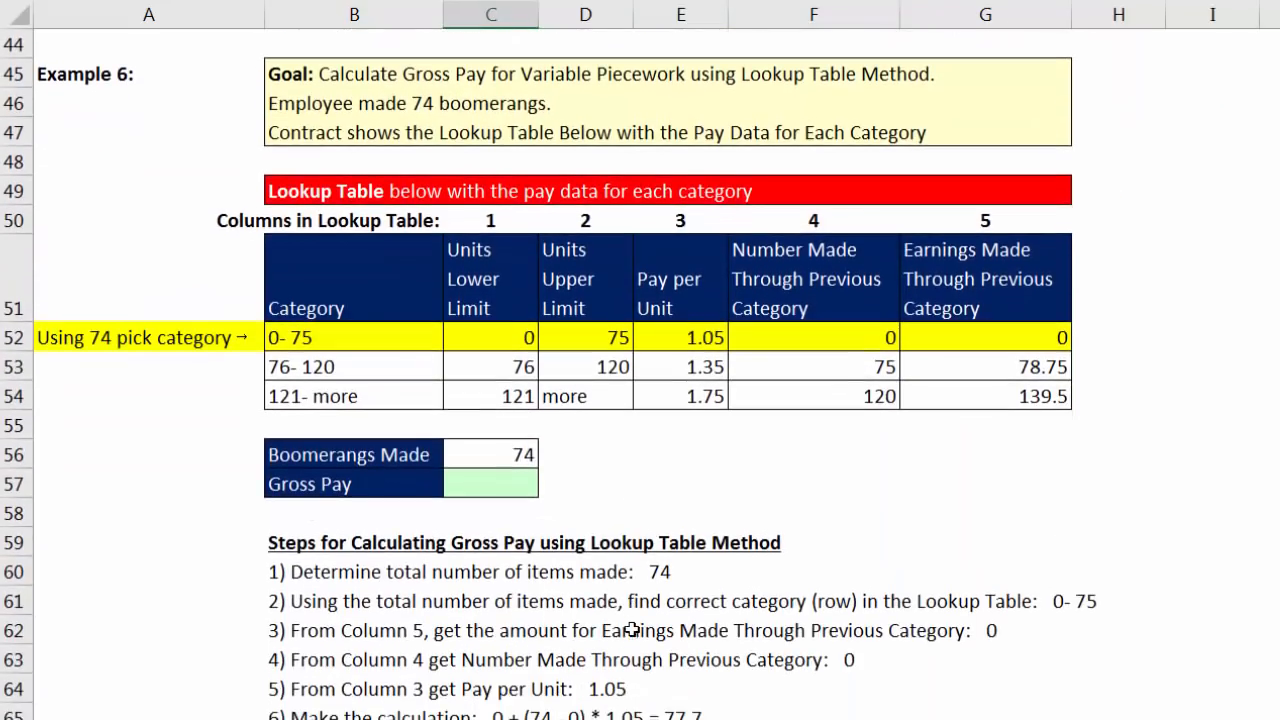
{"action": "scroll", "coordinate": [560, 530], "scroll_direction": "down", "scroll_amount": 1}
{"action": "left_click", "coordinate": [489, 424]}
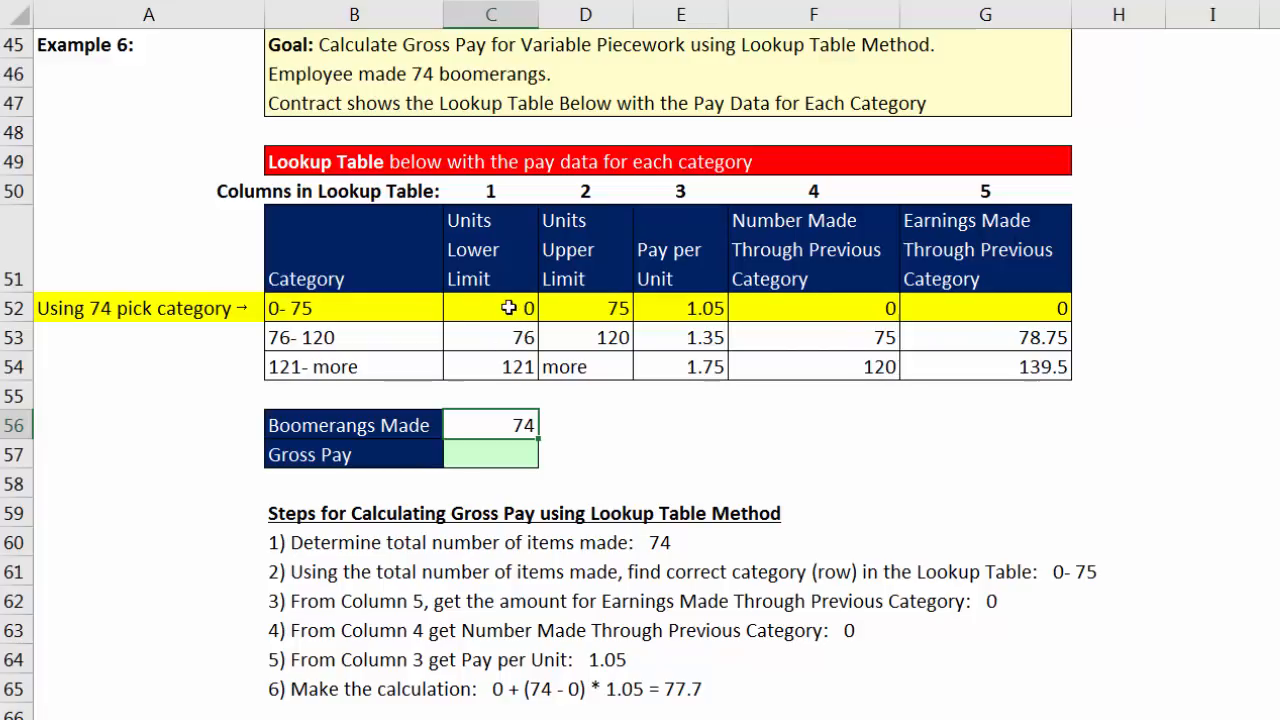
{"action": "left_click", "coordinate": [461, 462]}
{"action": "type", "text": "="}
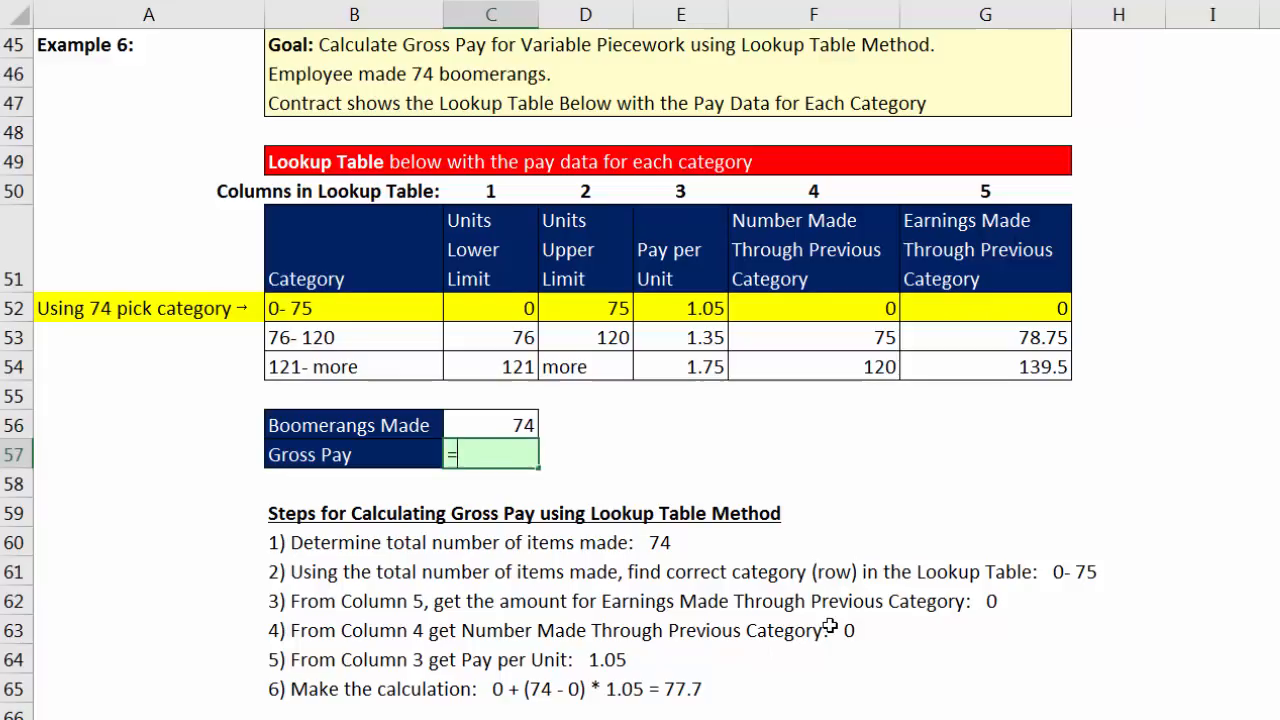
{"action": "left_click", "coordinate": [1000, 304]}
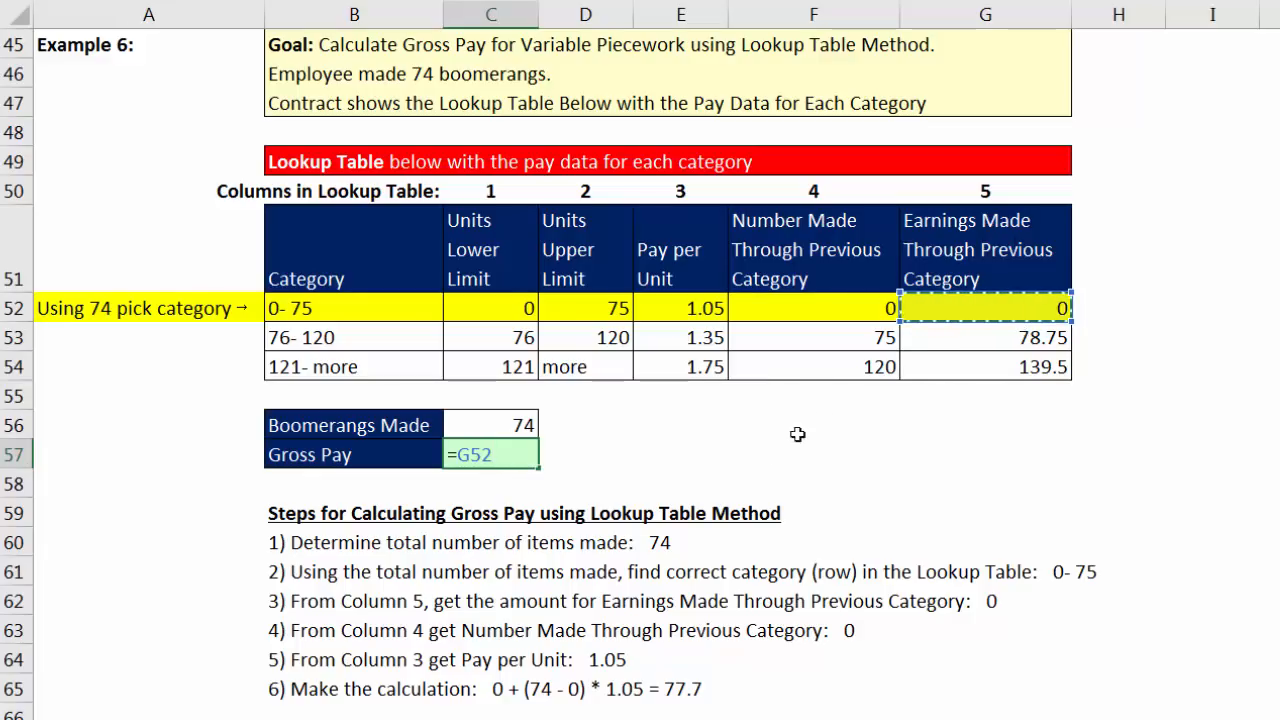
{"action": "type", "text": "+("}
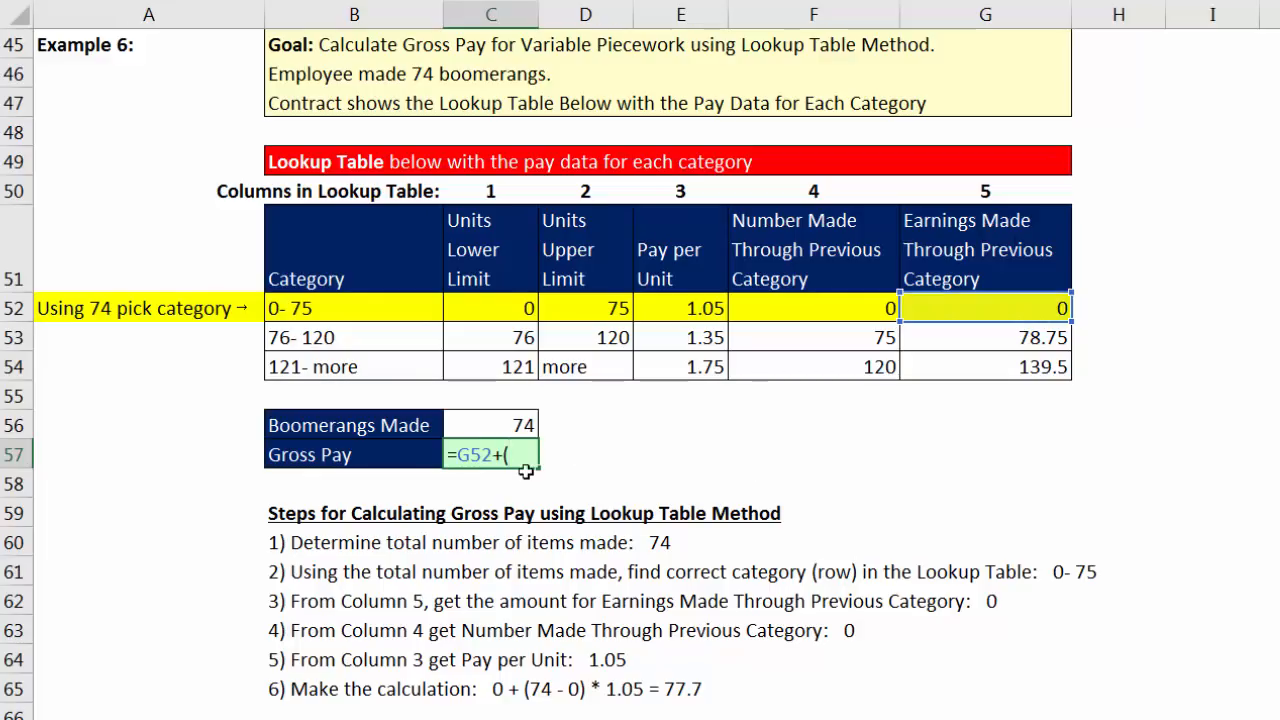
{"action": "left_click", "coordinate": [514, 426]}
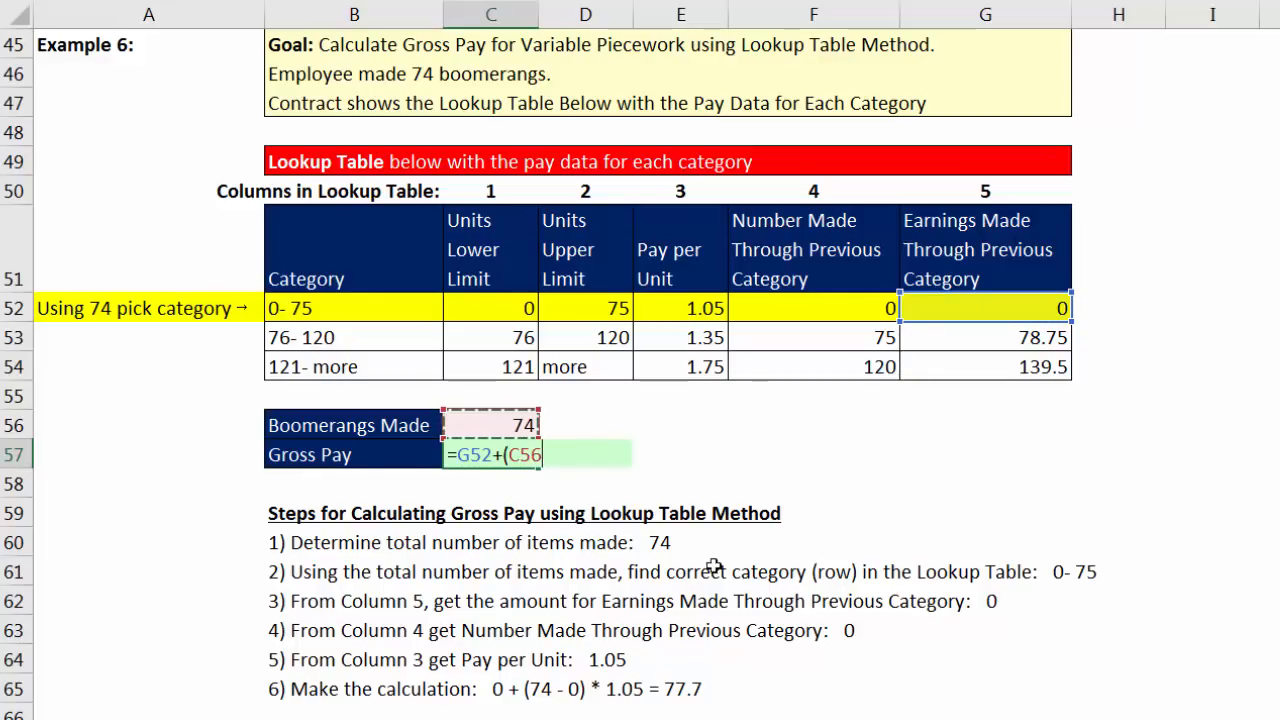
{"action": "type", "text": "-"}
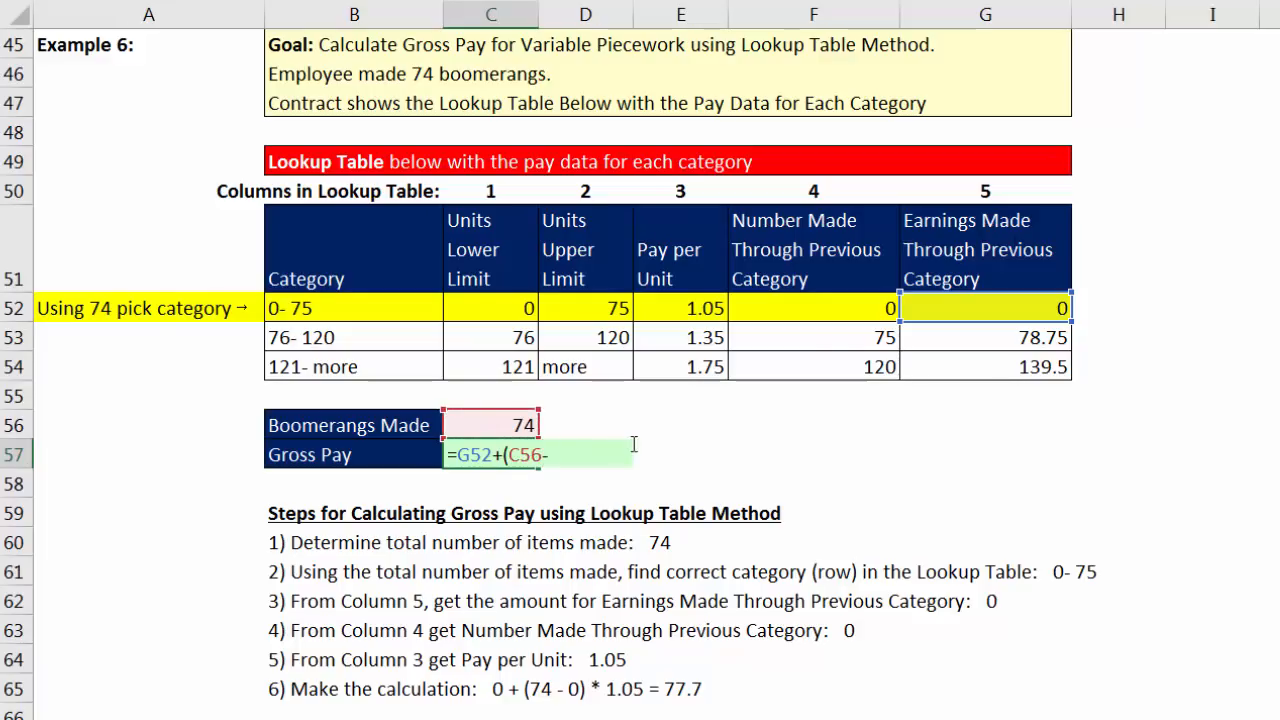
{"action": "left_click", "coordinate": [853, 311]}
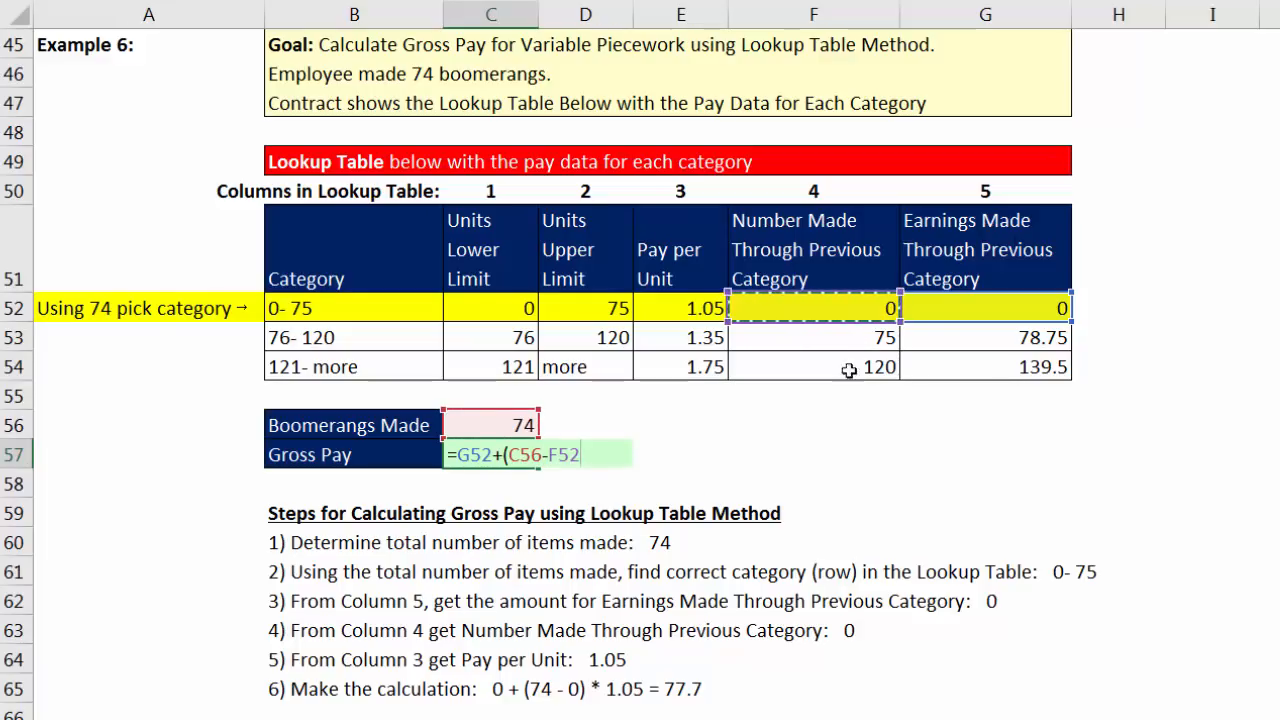
{"action": "type", "text": ")*"}
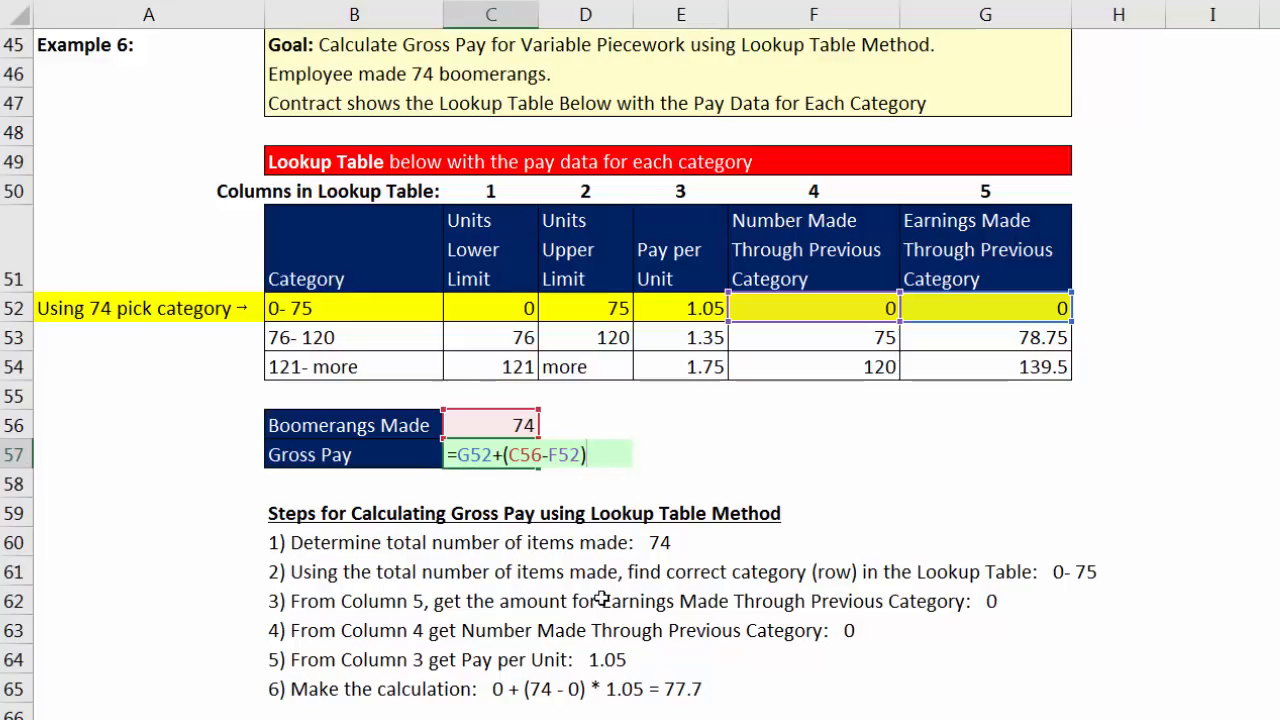
{"action": "left_click", "coordinate": [694, 316]}
{"action": "key", "text": "Return"}
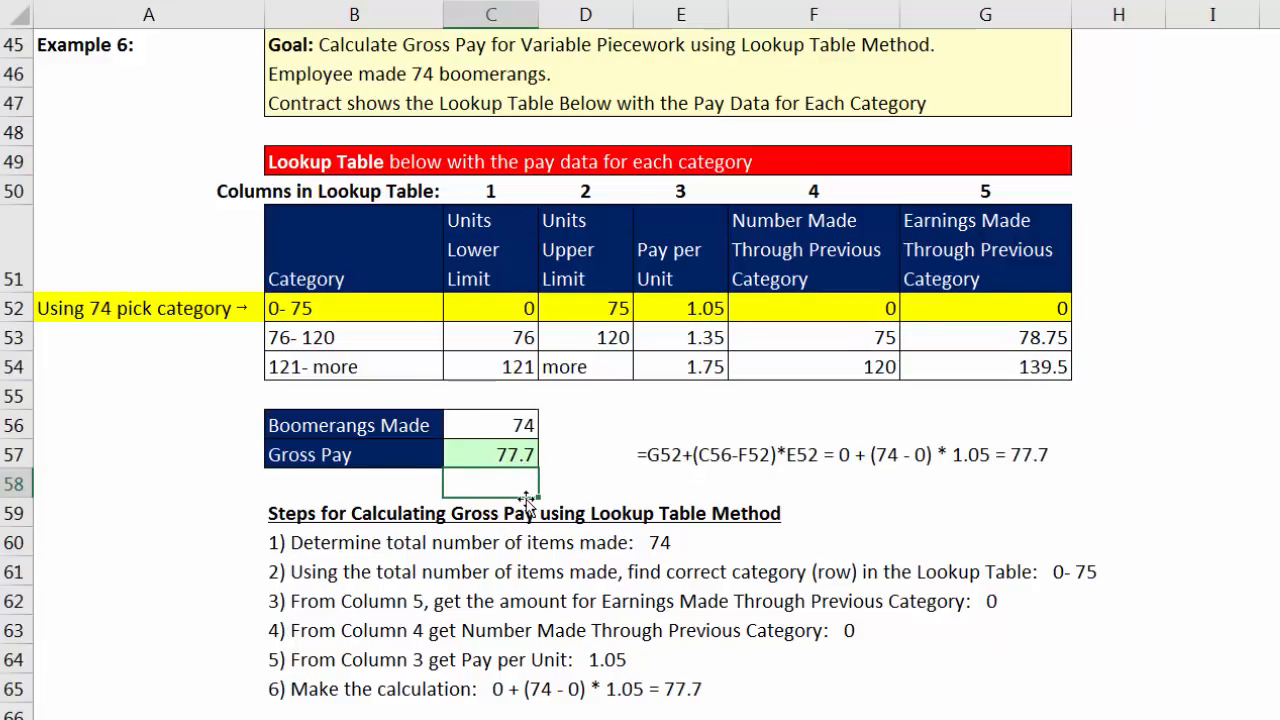
Step: Review the cell references in Example 6's Gross Pay formula against the 0- 75 row of the lookup table
{"action": "left_click", "coordinate": [500, 455]}
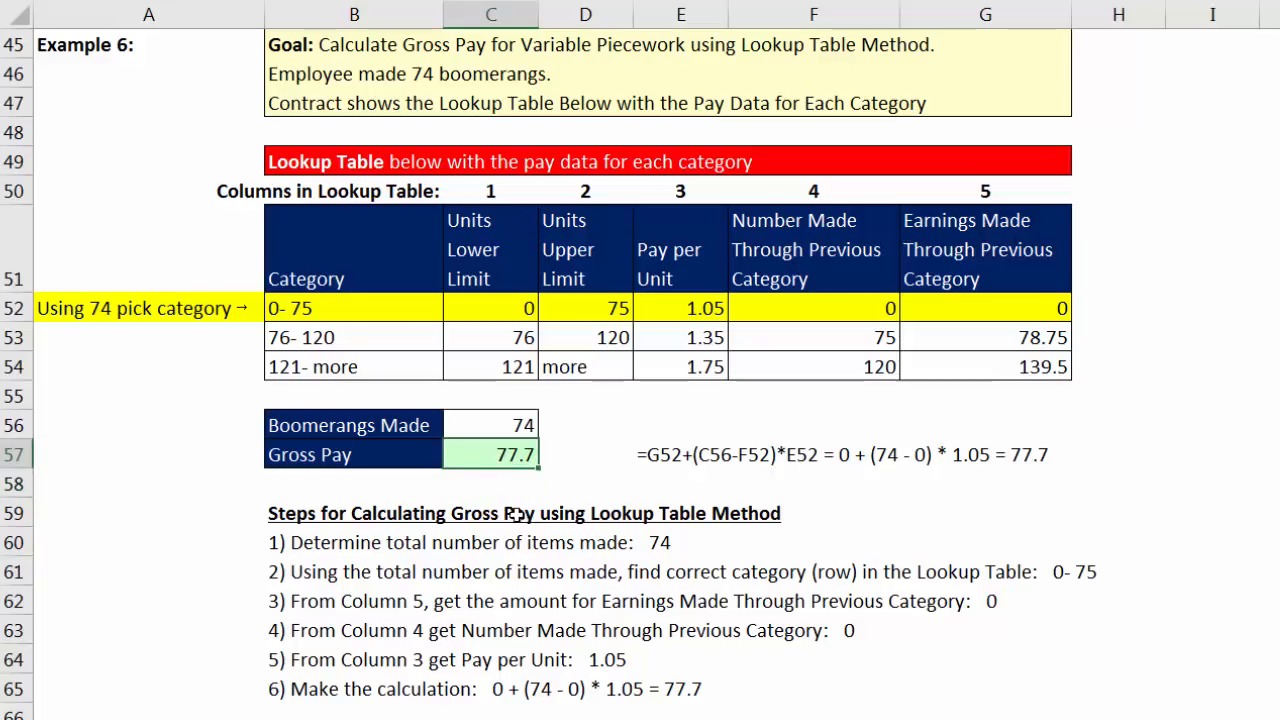
{"action": "key", "text": "F2"}
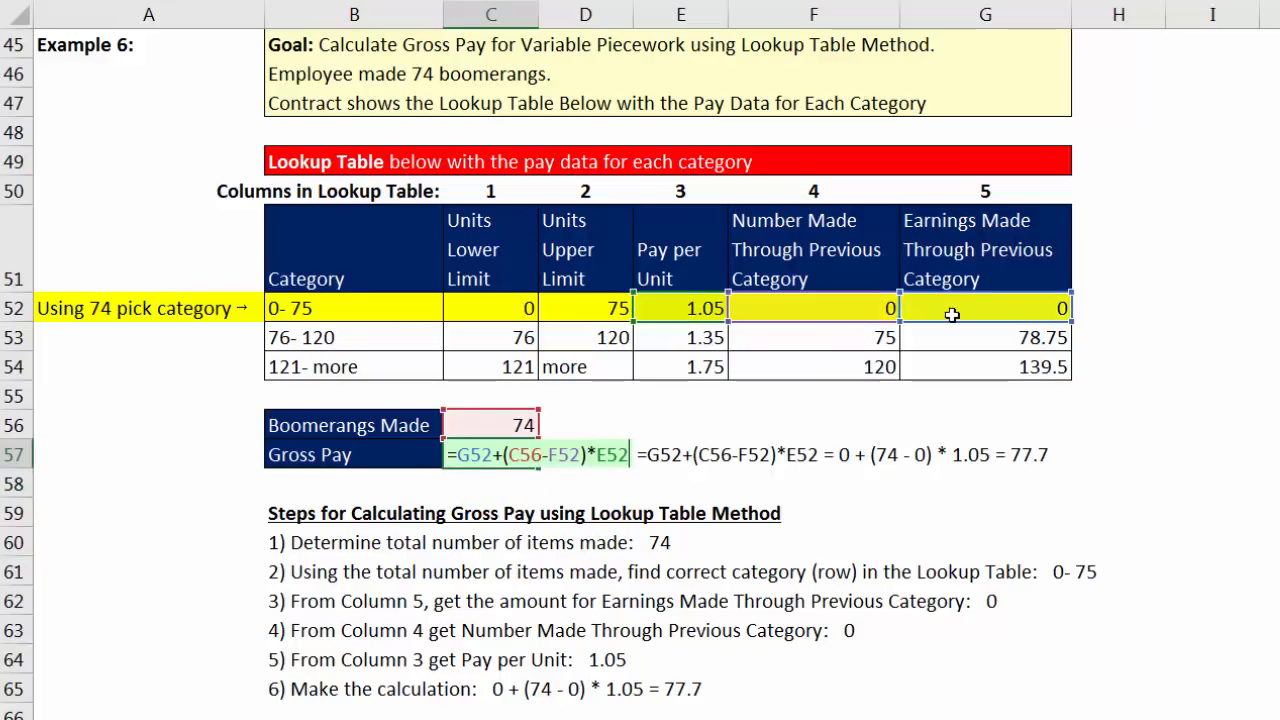
{"action": "key", "text": "Escape"}
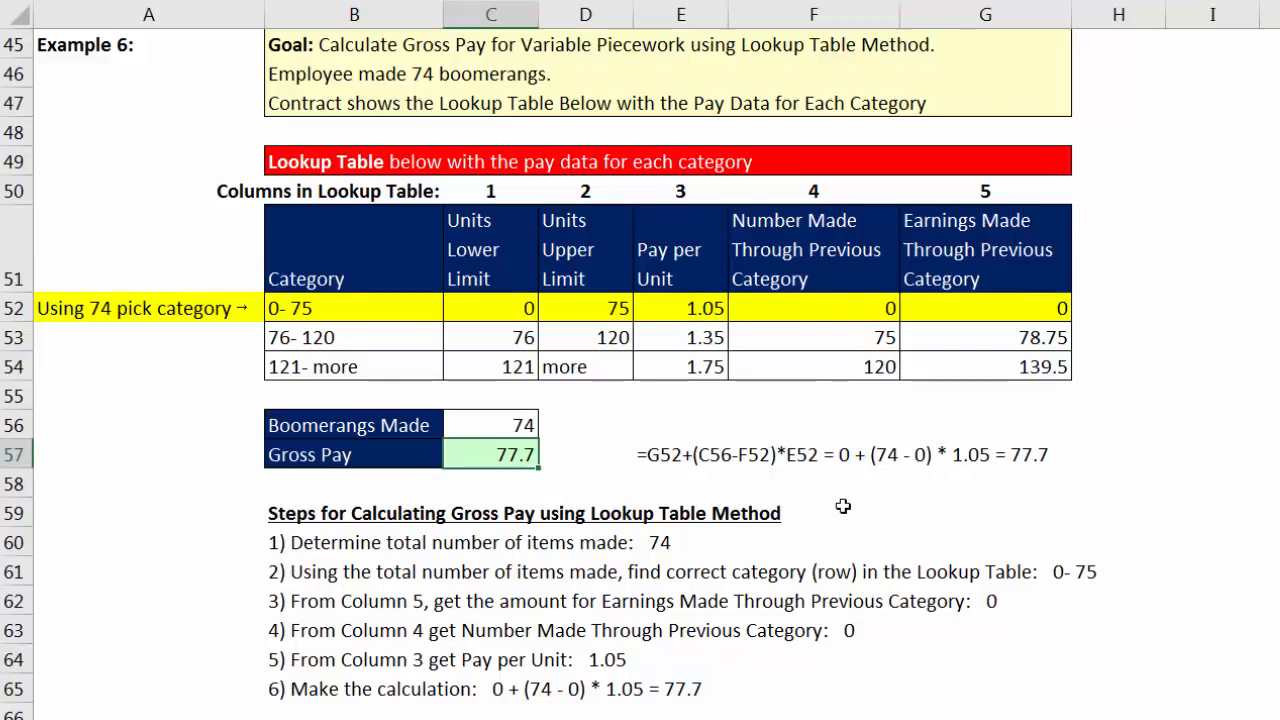
Step: Examine Example 7's Boomerangs Made value in C81 and the 131- 150 row's pay data in C78:G78
{"action": "scroll", "coordinate": [843, 507], "scroll_direction": "down", "scroll_amount": 4}
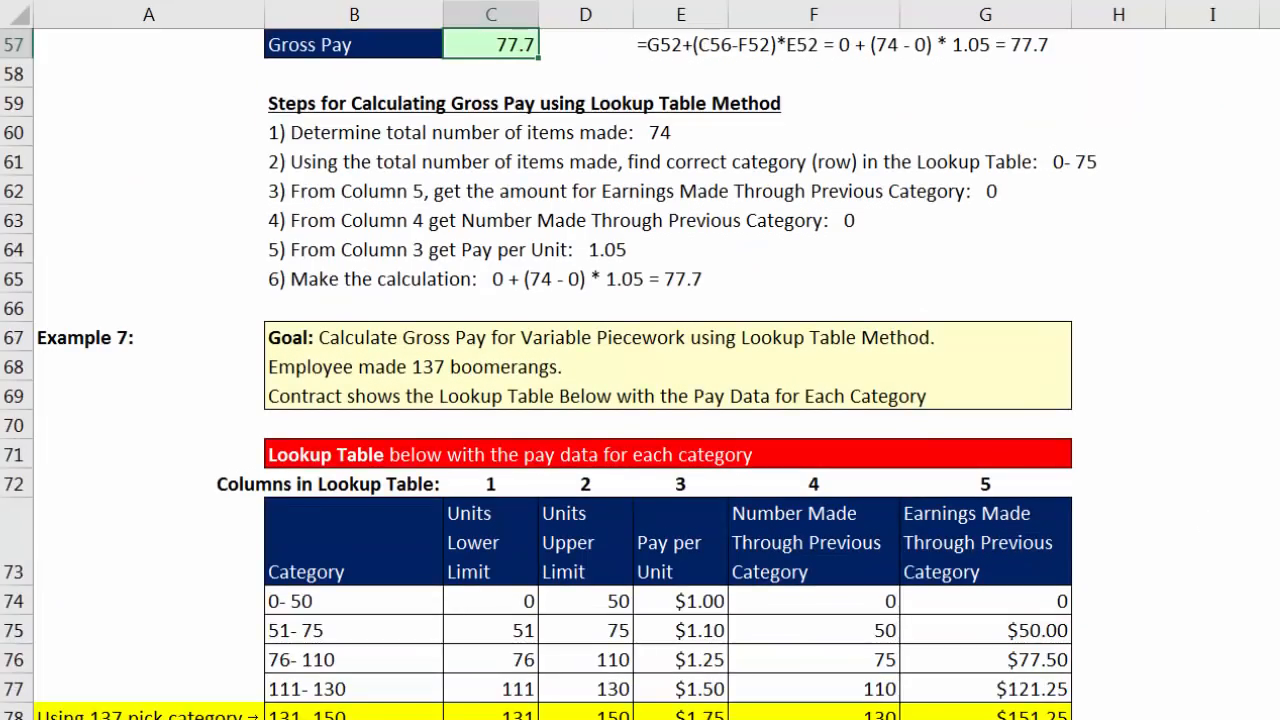
{"action": "scroll", "coordinate": [549, 373], "scroll_direction": "down", "scroll_amount": 3}
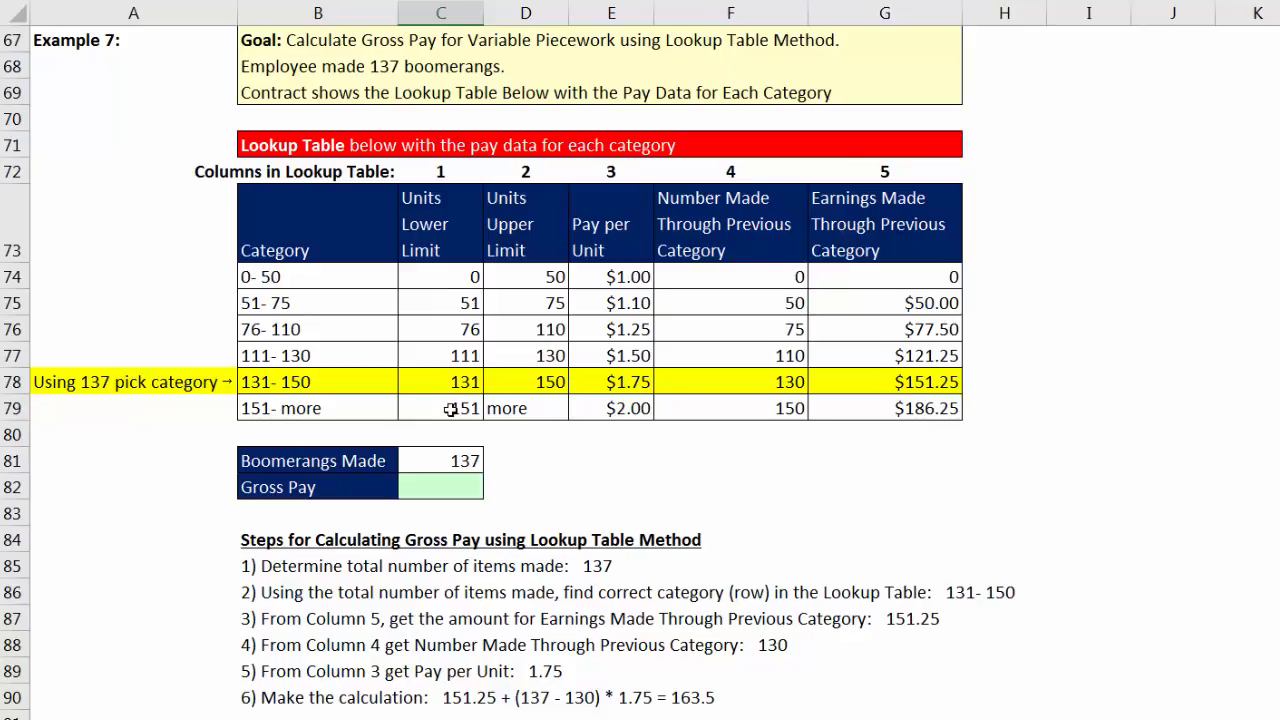
{"action": "left_click", "coordinate": [450, 463]}
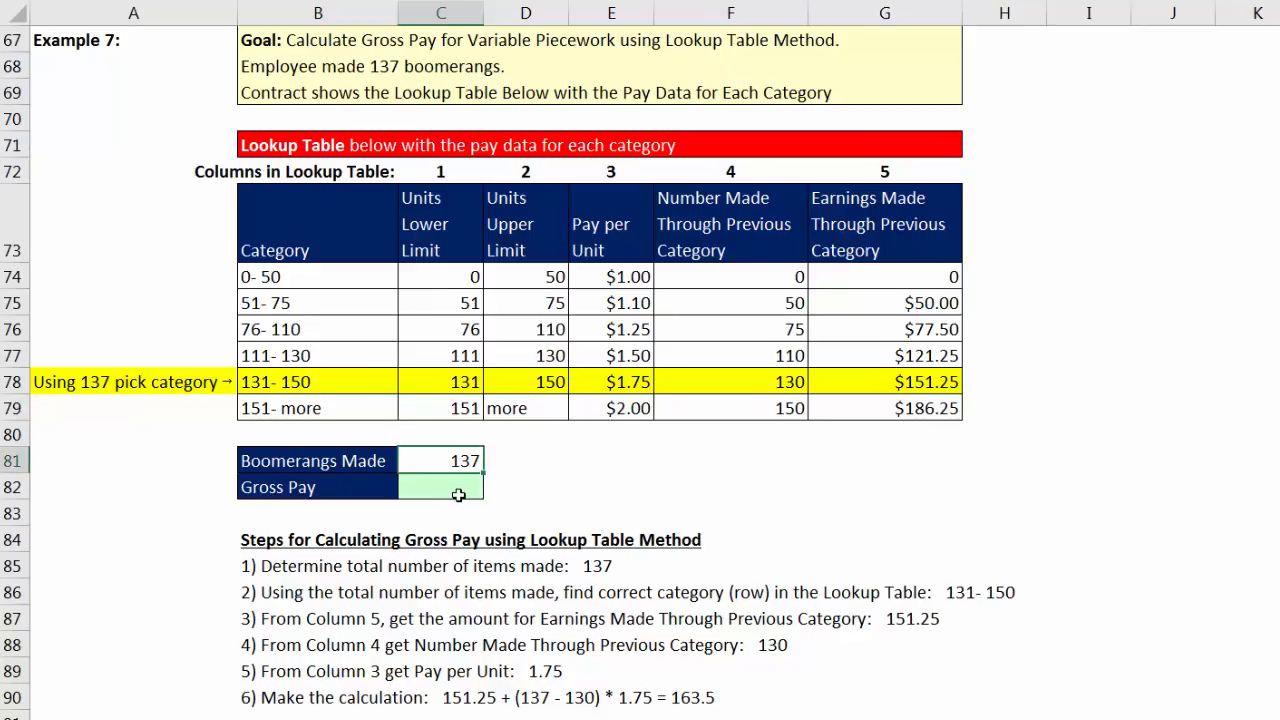
{"action": "left_click", "coordinate": [458, 493]}
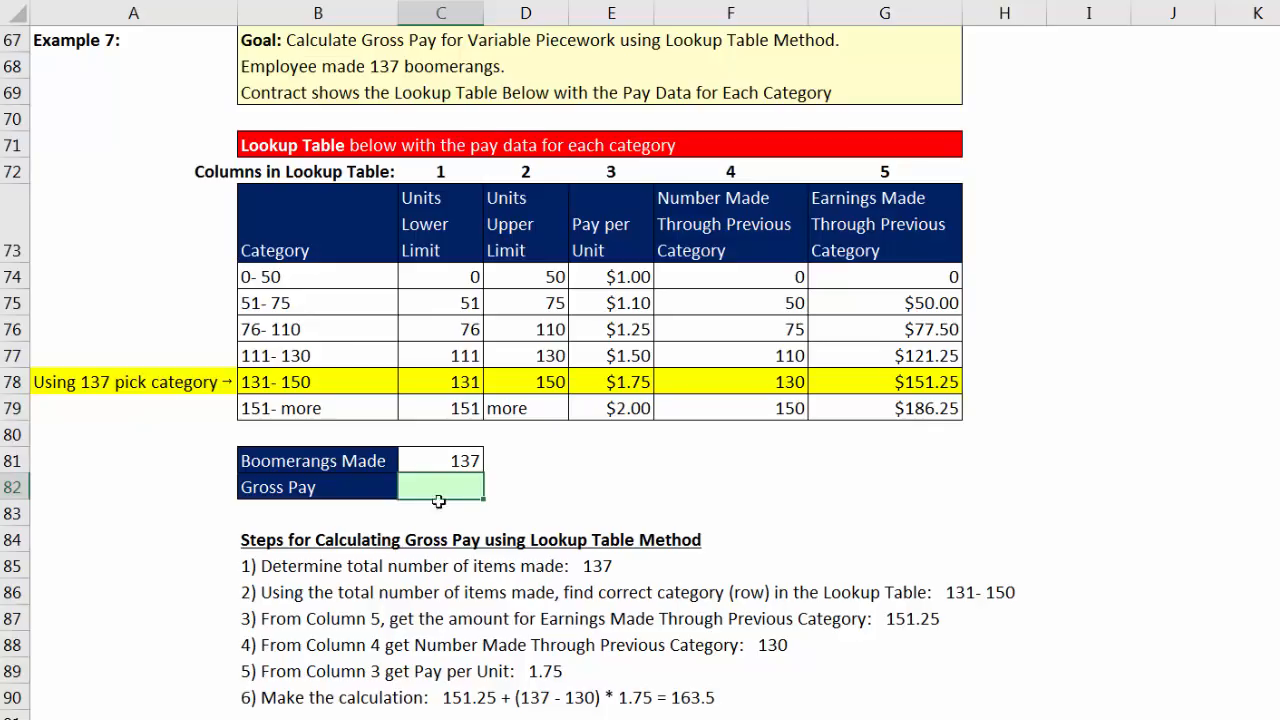
{"action": "left_click", "coordinate": [446, 381]}
{"action": "left_click_drag", "start_coordinate": [430, 381], "coordinate": [929, 381]}
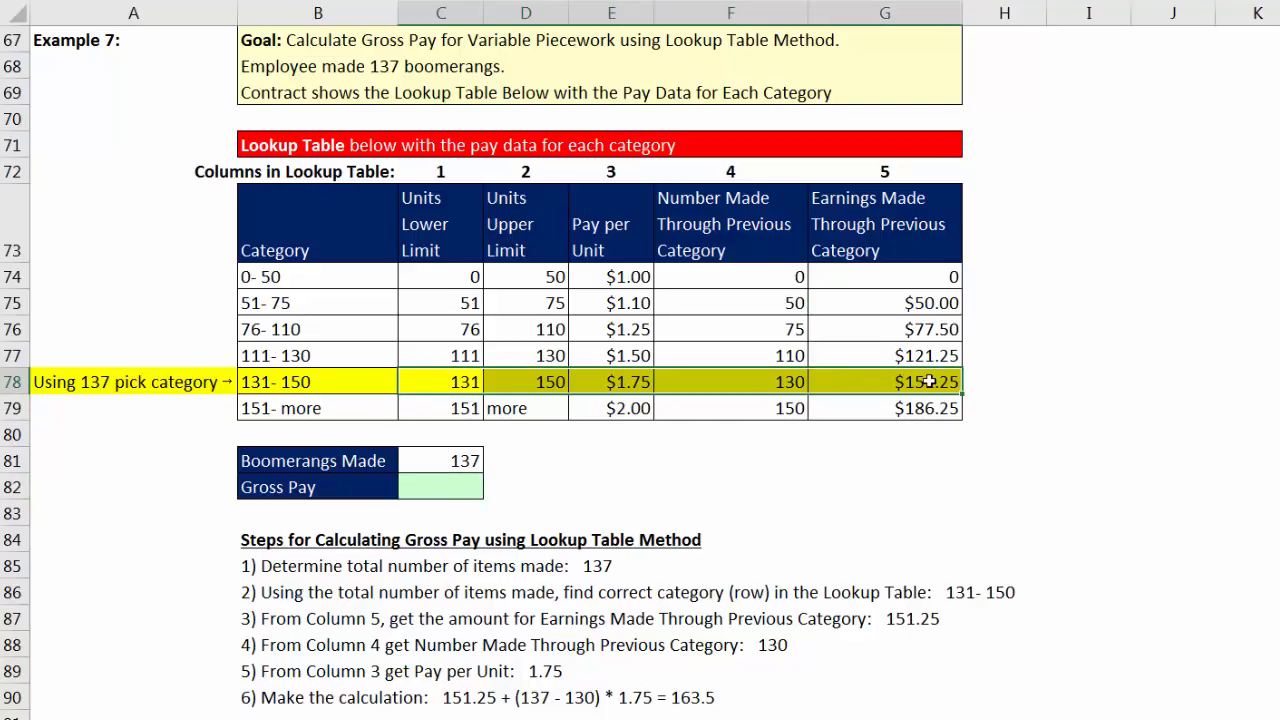
Step: Calculate Example 7's Gross Pay in C82 with the formula =G78+(C81-F78)*E78
{"action": "left_click", "coordinate": [475, 487]}
{"action": "type", "text": "="}
{"action": "left_click", "coordinate": [910, 388]}
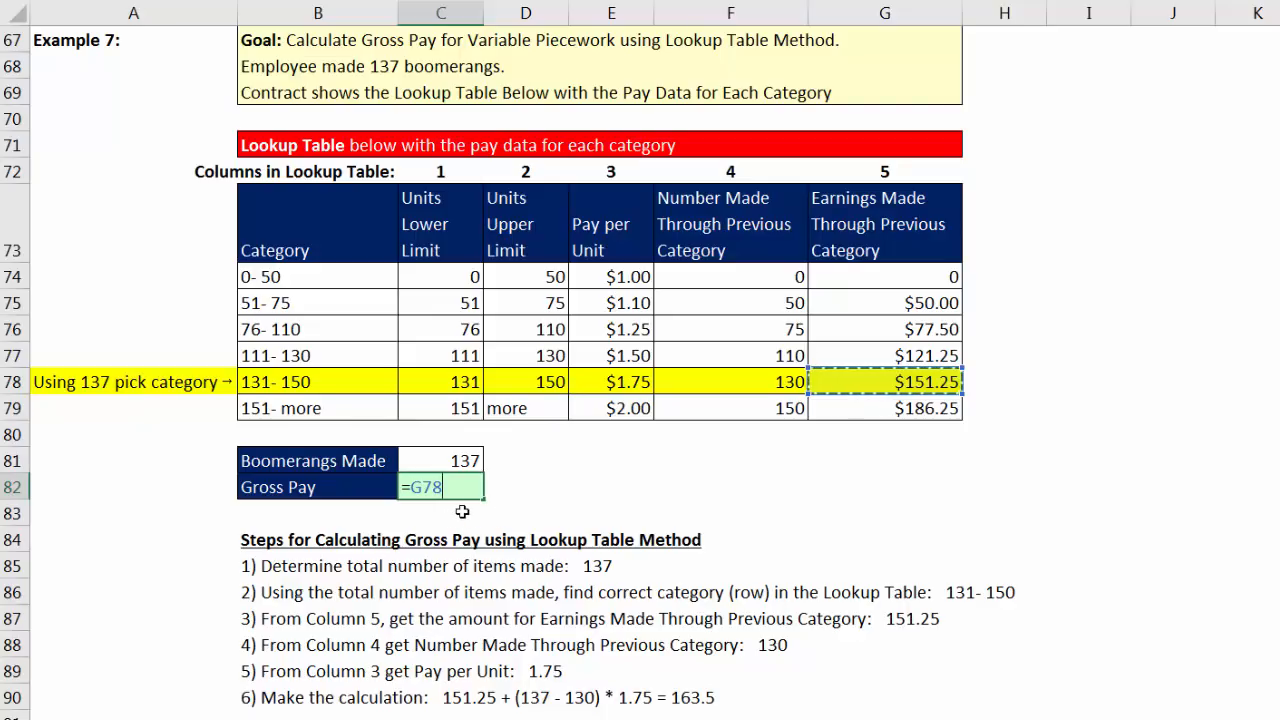
{"action": "type", "text": "+"}
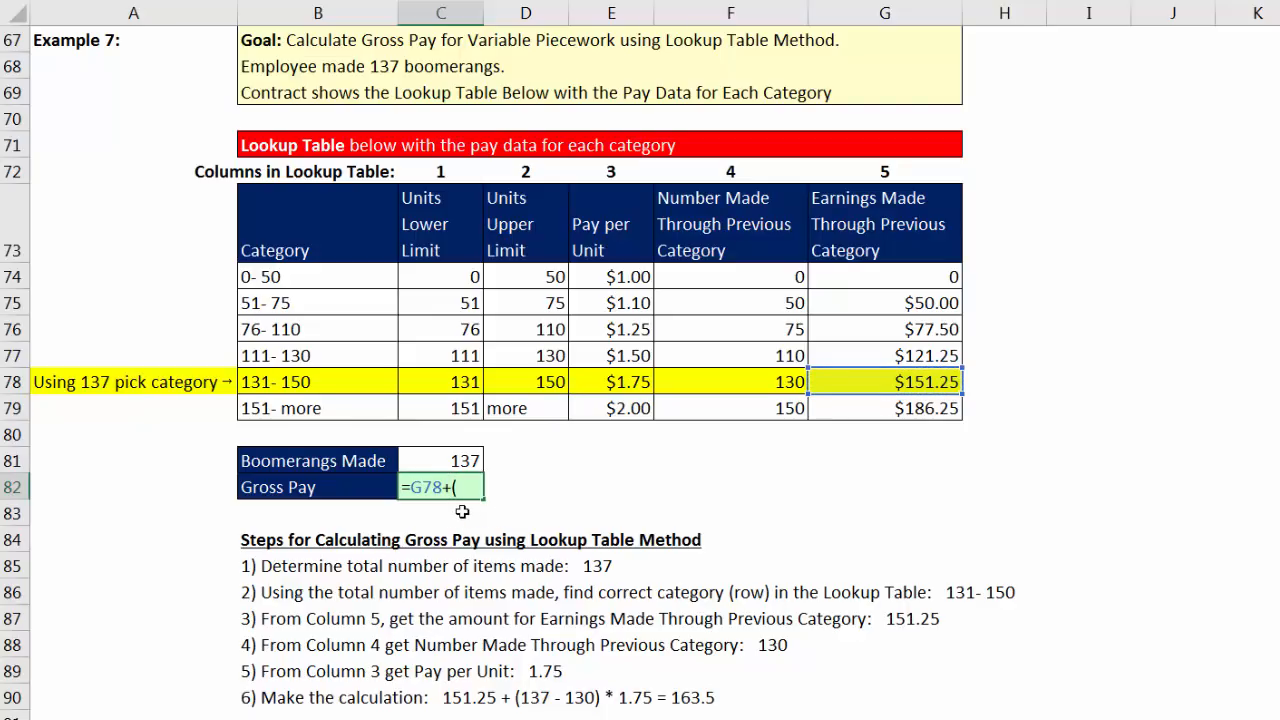
{"action": "type", "text": "("}
{"action": "left_click", "coordinate": [466, 461]}
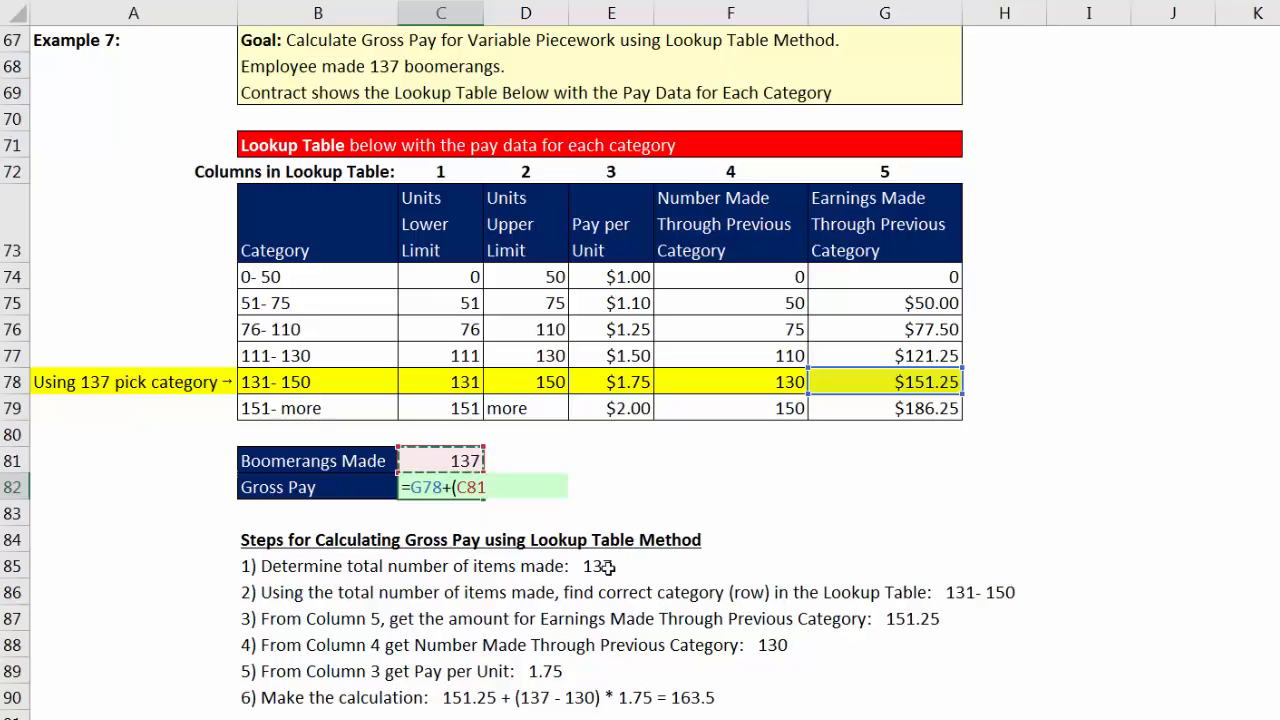
{"action": "type", "text": "-"}
{"action": "left_click", "coordinate": [770, 389]}
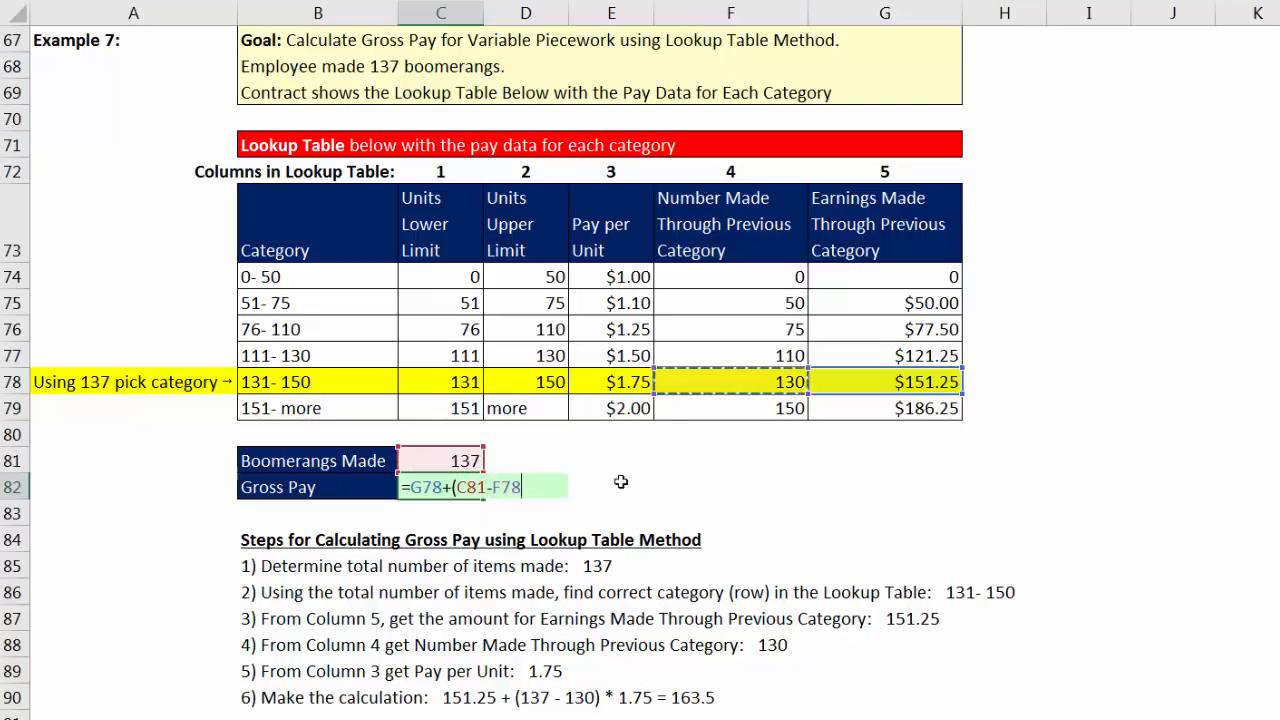
{"action": "type", "text": ")*"}
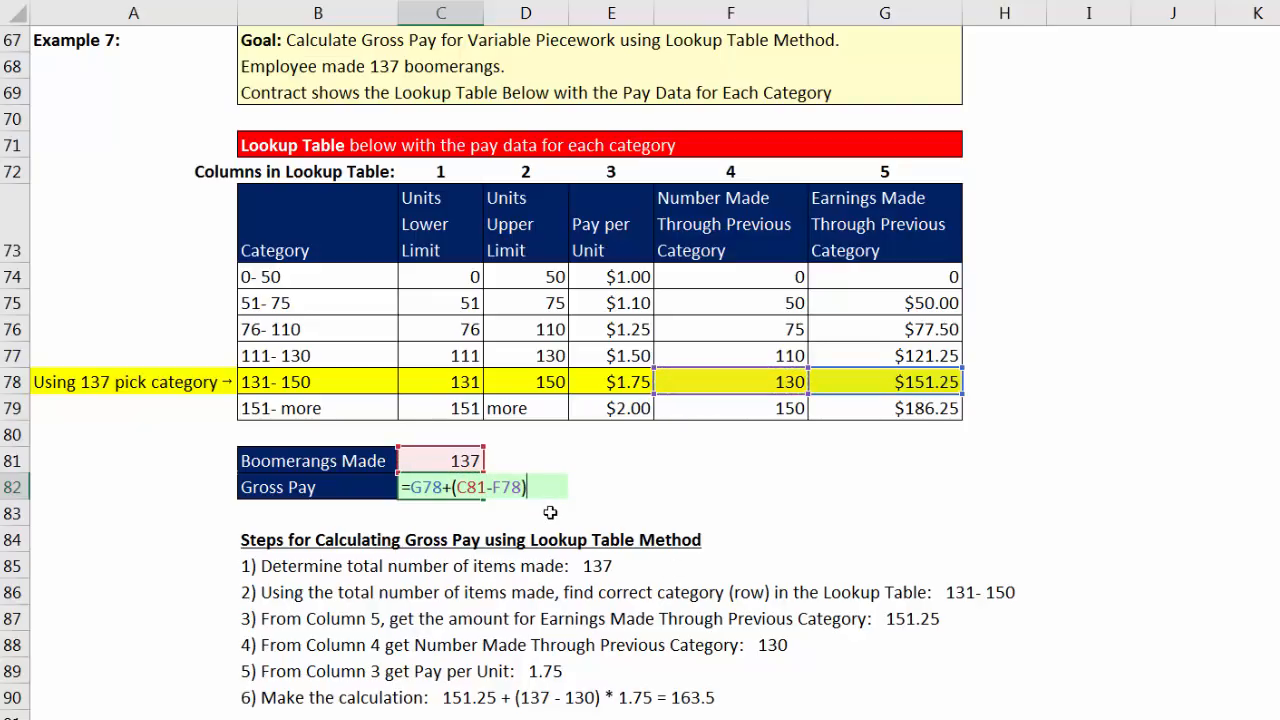
{"action": "left_click", "coordinate": [606, 385]}
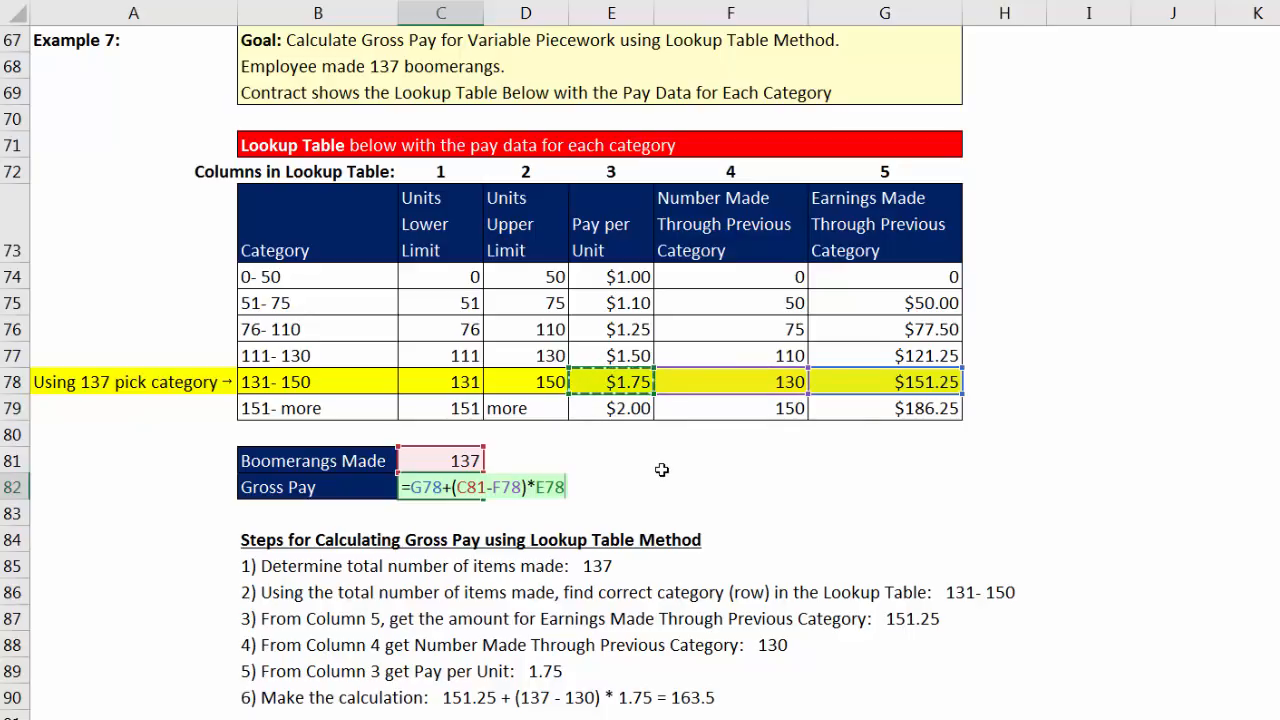
{"action": "key", "text": "Return"}
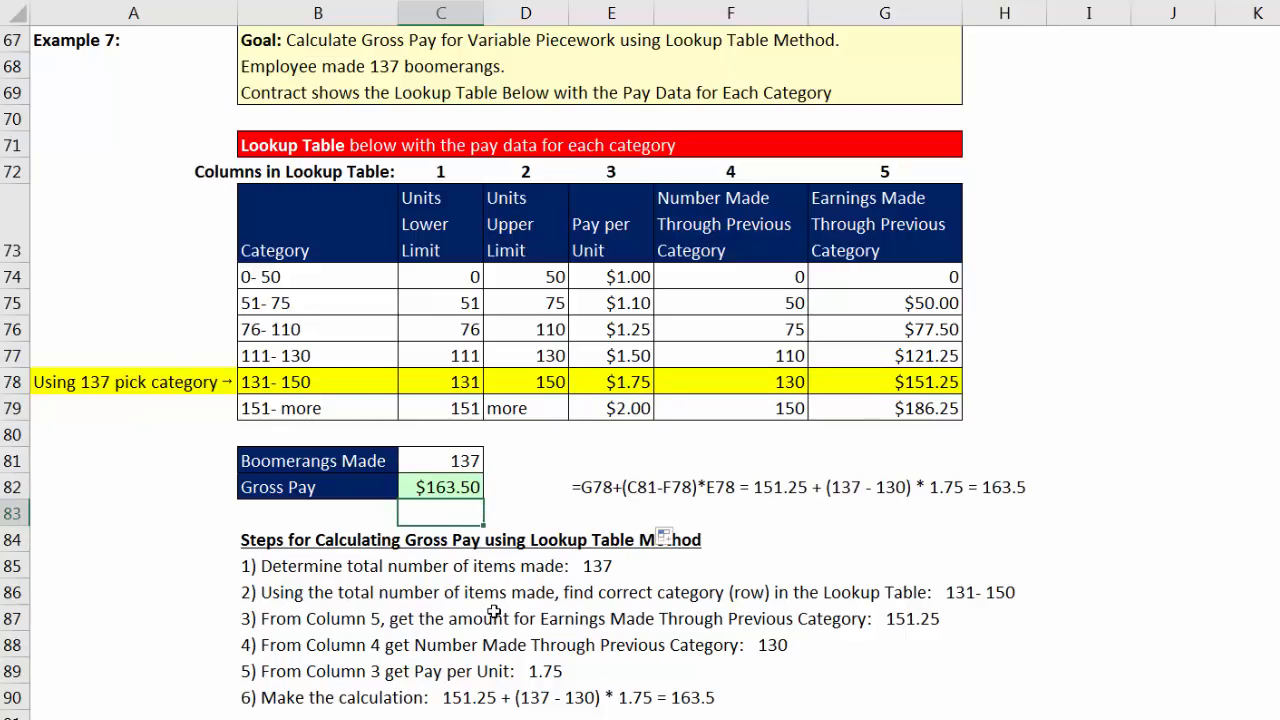
Step: Begin a category-by-category gross pay check in C83 with =D74*E74+(D75-D74)*E75, covering Example 7's first two categories
{"action": "type", "text": "="}
{"action": "left_click", "coordinate": [546, 277]}
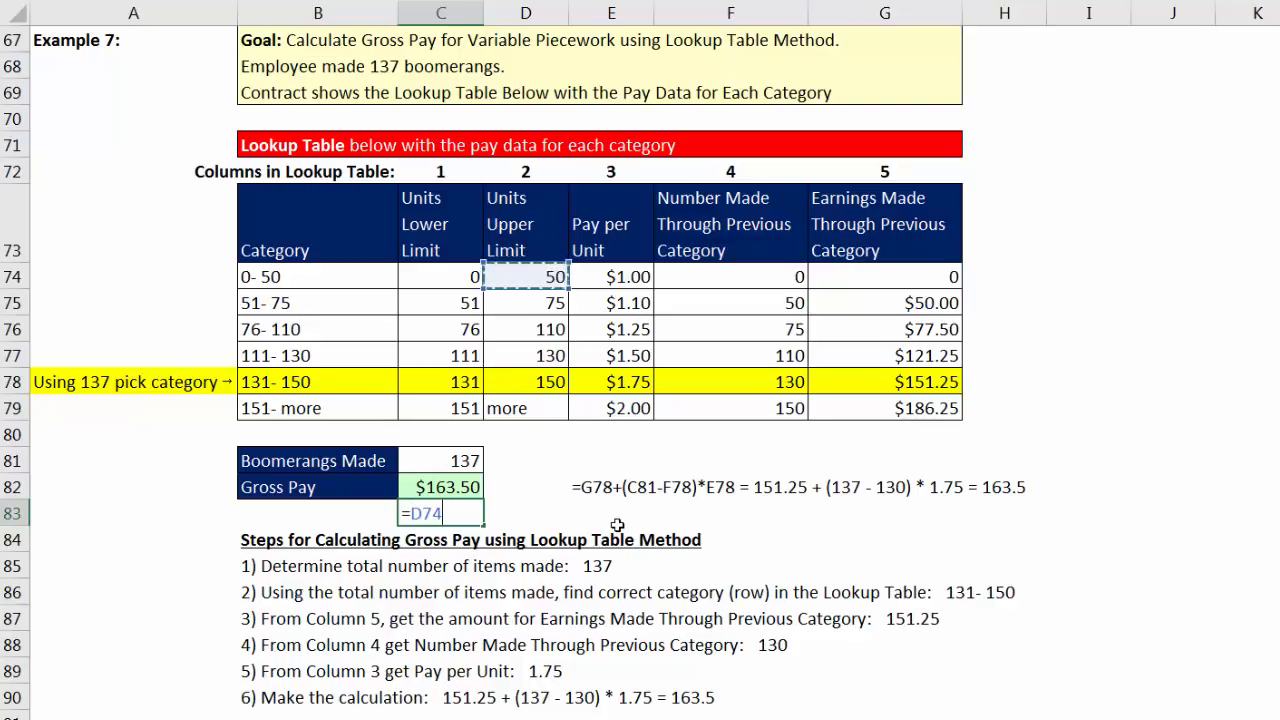
{"action": "type", "text": "*"}
{"action": "left_click", "coordinate": [620, 277]}
{"action": "type", "text": "+"}
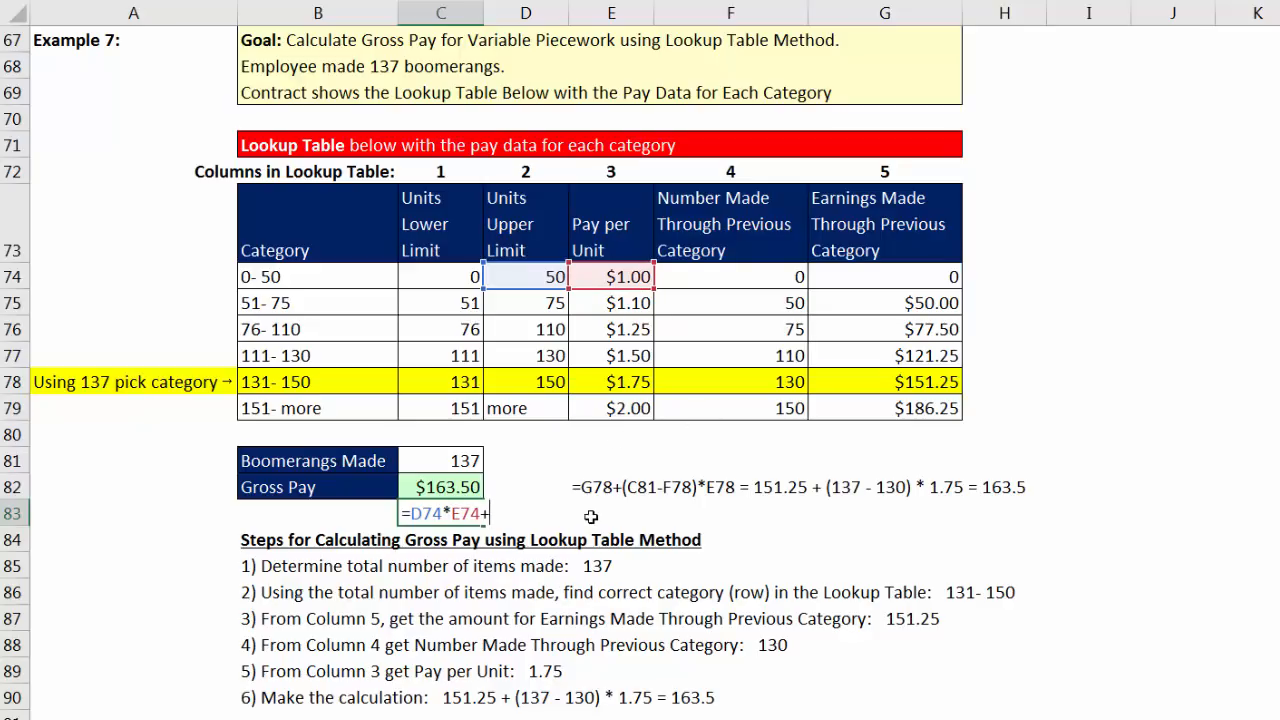
{"action": "type", "text": "("}
{"action": "left_click", "coordinate": [537, 305]}
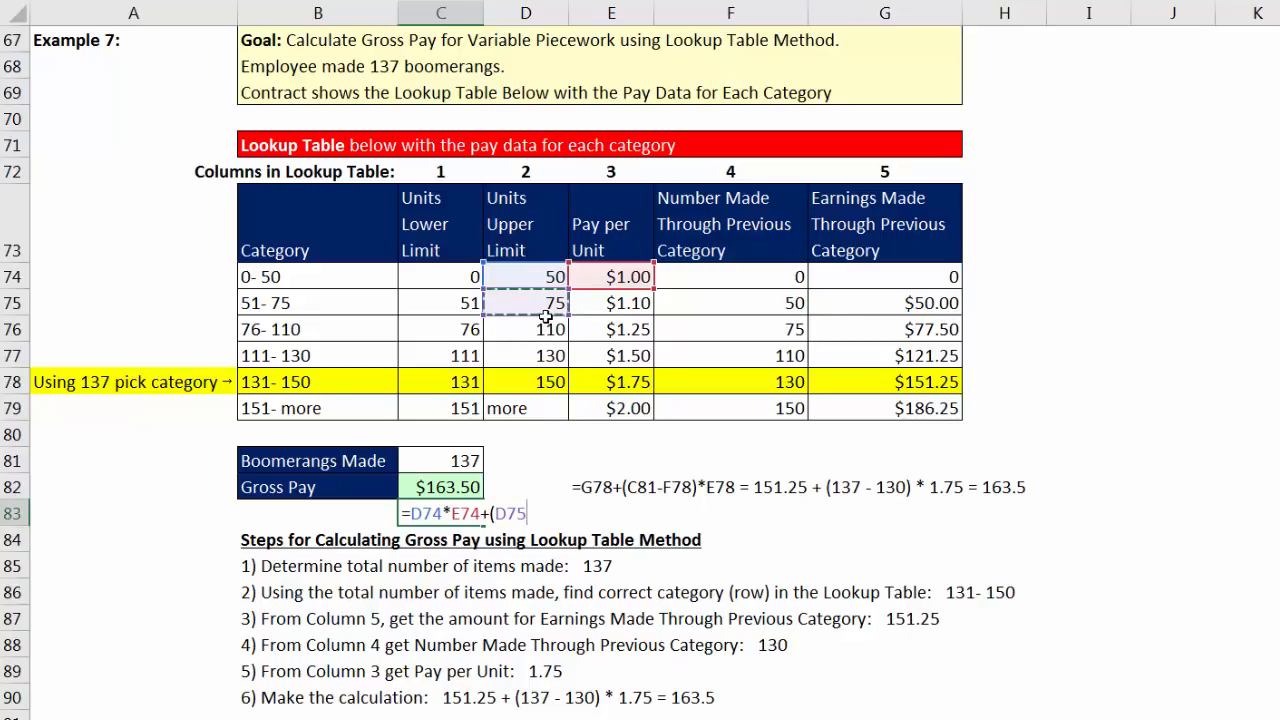
{"action": "type", "text": "-"}
{"action": "left_click", "coordinate": [545, 280]}
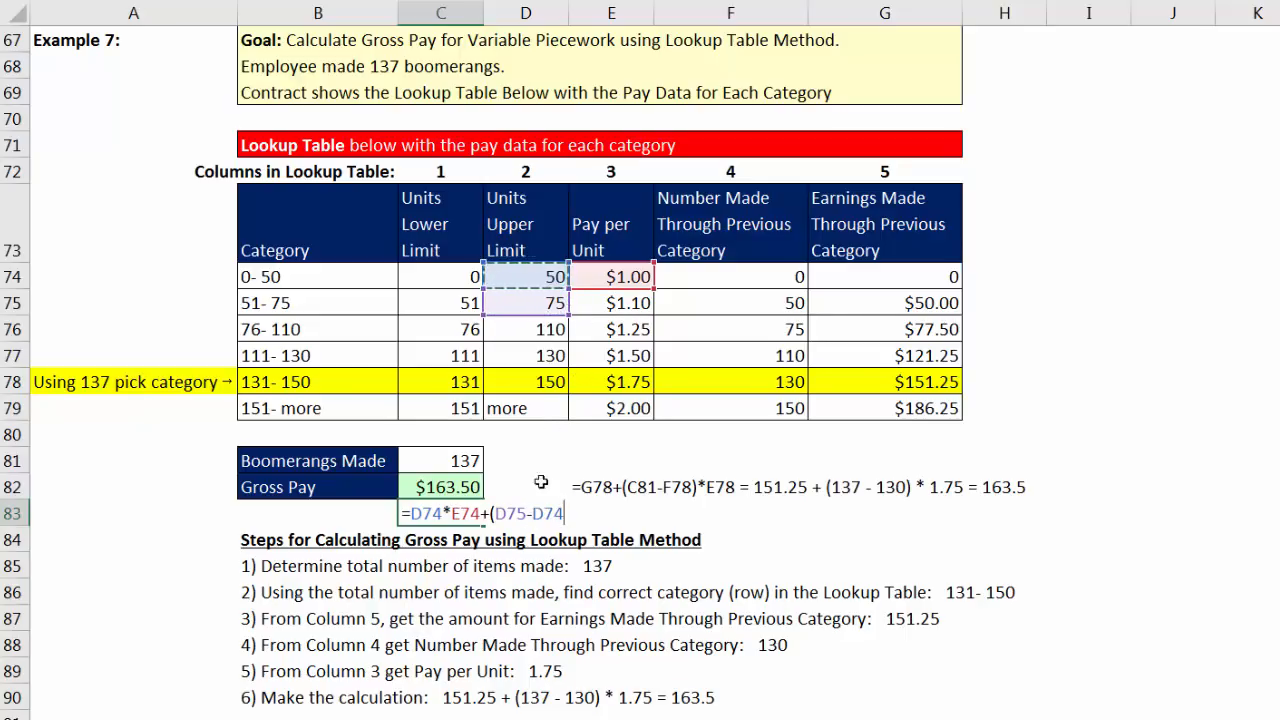
{"action": "type", "text": ")*"}
{"action": "left_click", "coordinate": [635, 302]}
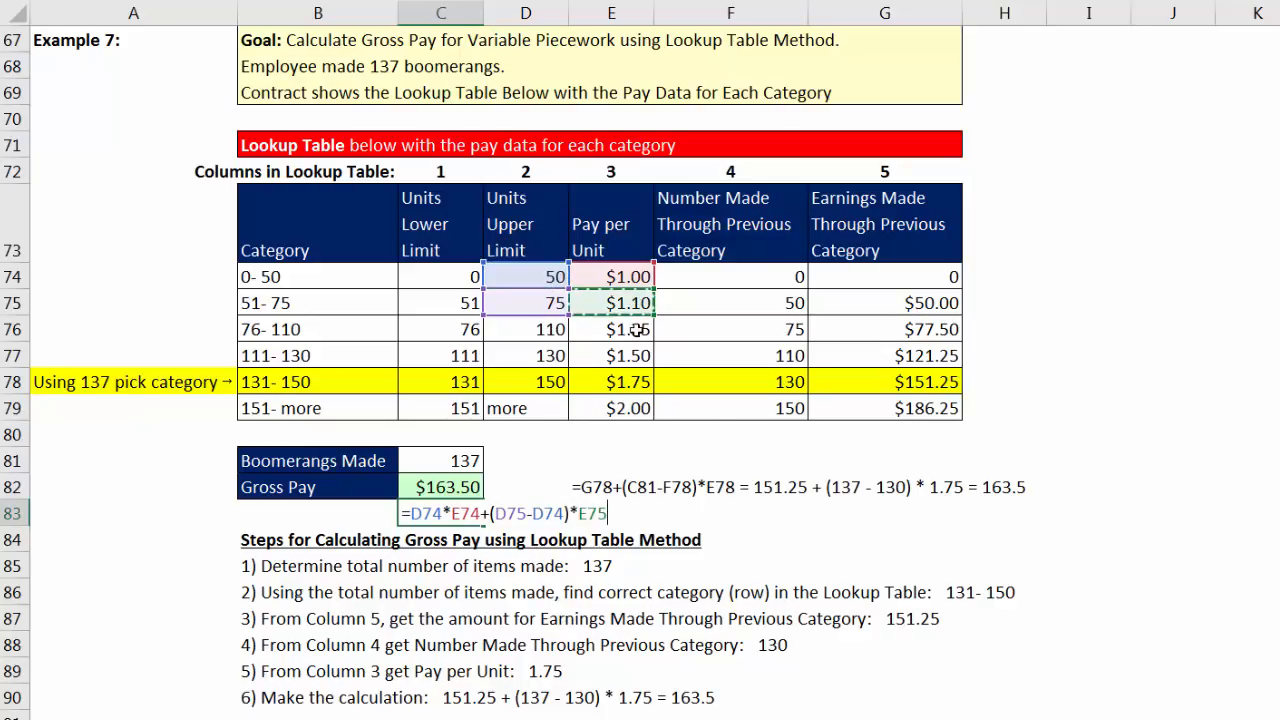
Step: Extend the C83 formula with the 76- 110 and 111- 130 categories by adding +(D76-D75)*E76+(D77-D76)*E77
{"action": "type", "text": "+("}
{"action": "left_click", "coordinate": [537, 330]}
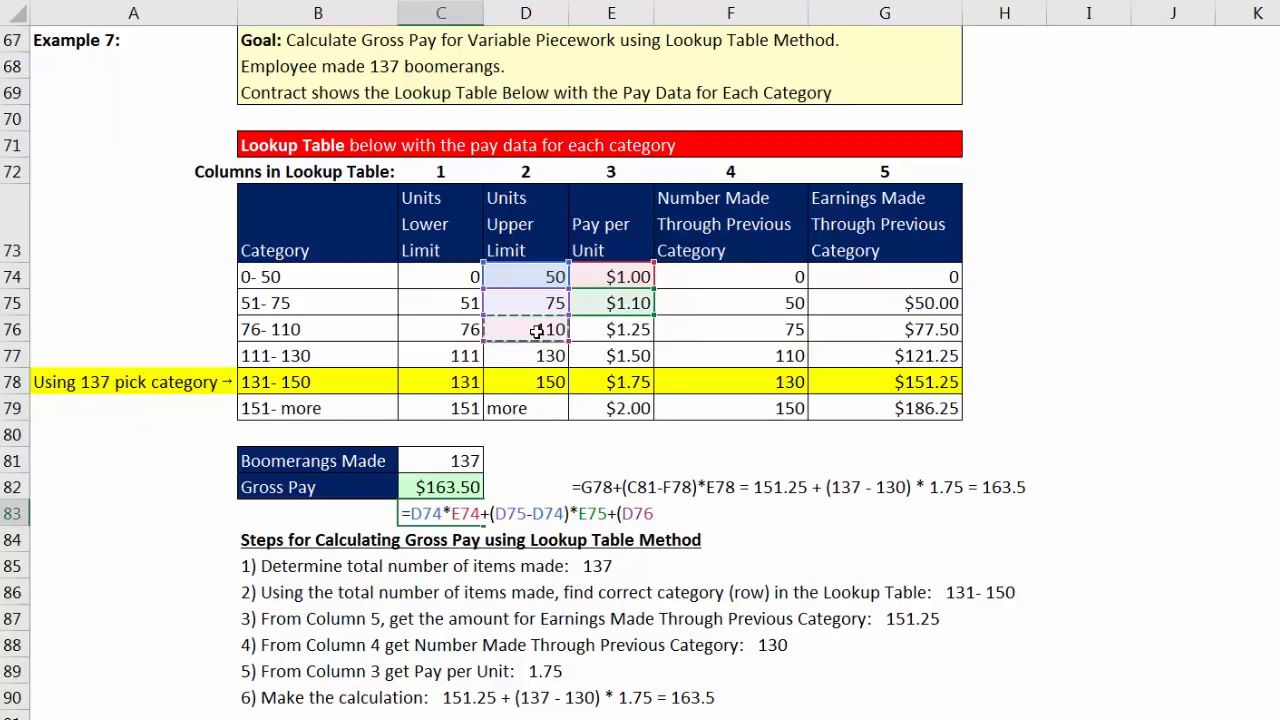
{"action": "type", "text": "-"}
{"action": "left_click", "coordinate": [541, 301]}
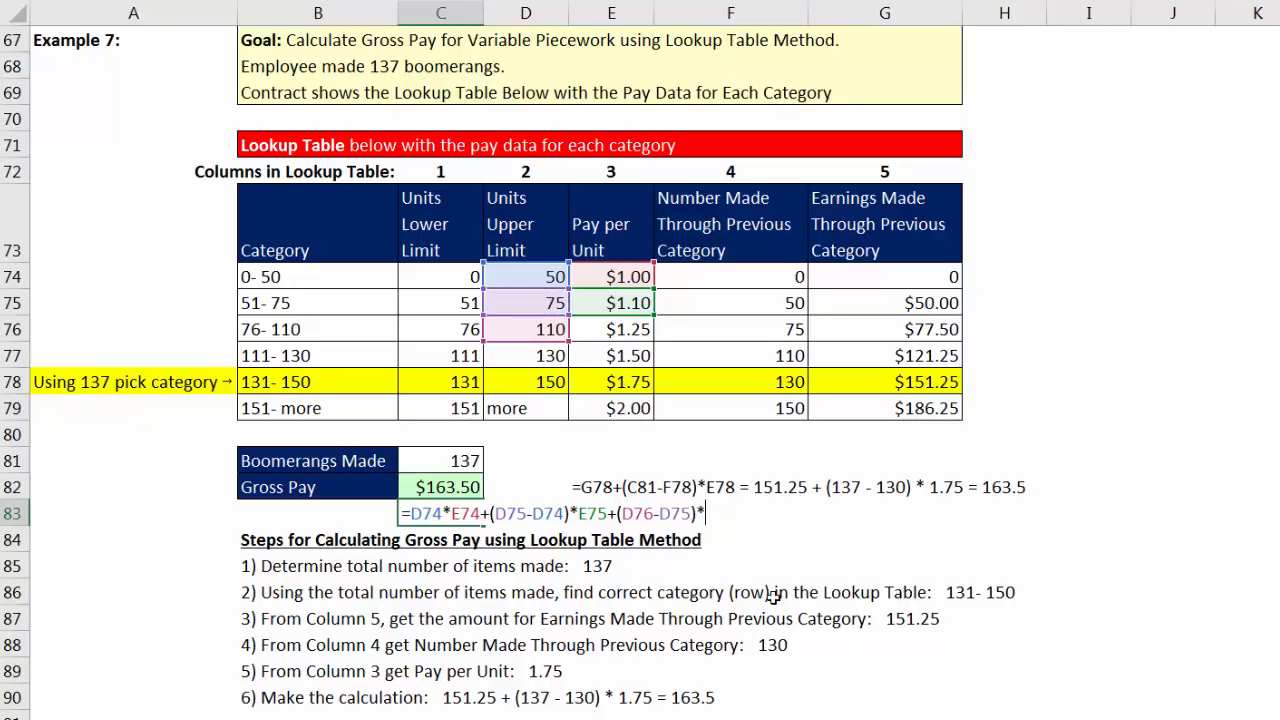
{"action": "left_click", "coordinate": [637, 333]}
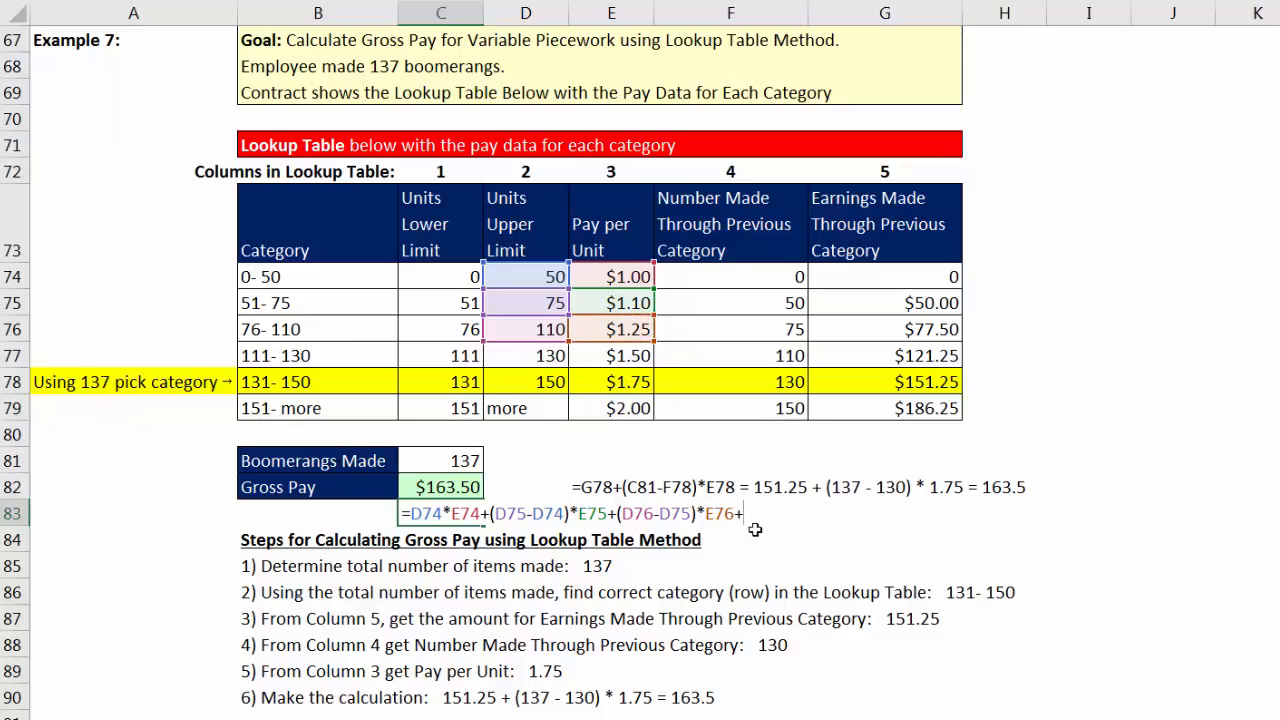
{"action": "left_click", "coordinate": [555, 355]}
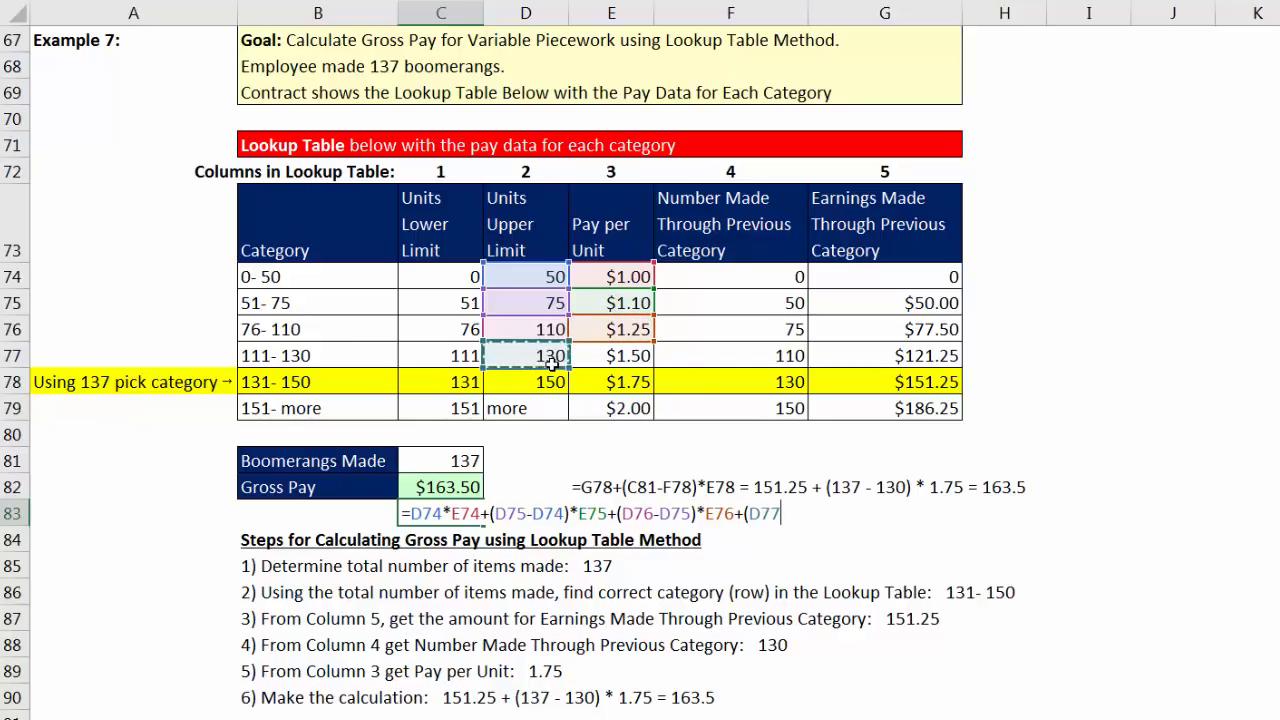
{"action": "type", "text": "-"}
{"action": "left_click", "coordinate": [528, 330]}
{"action": "type", "text": ")*"}
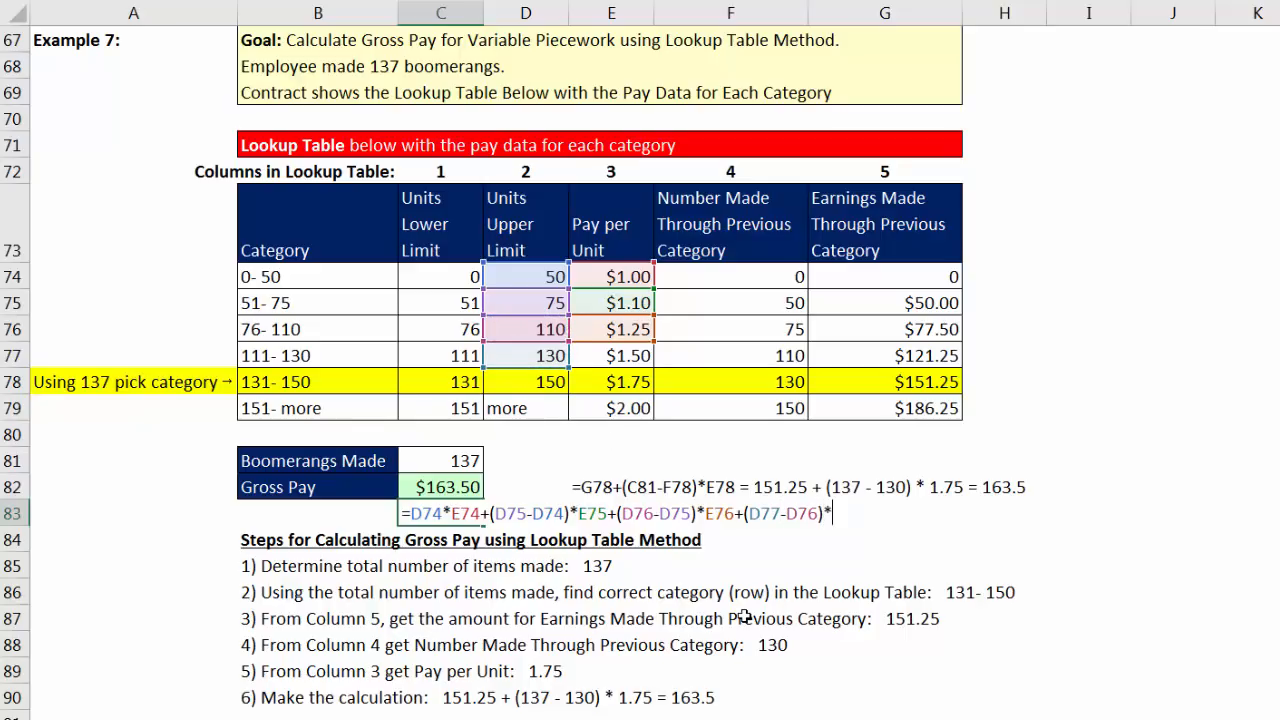
{"action": "left_click", "coordinate": [585, 354]}
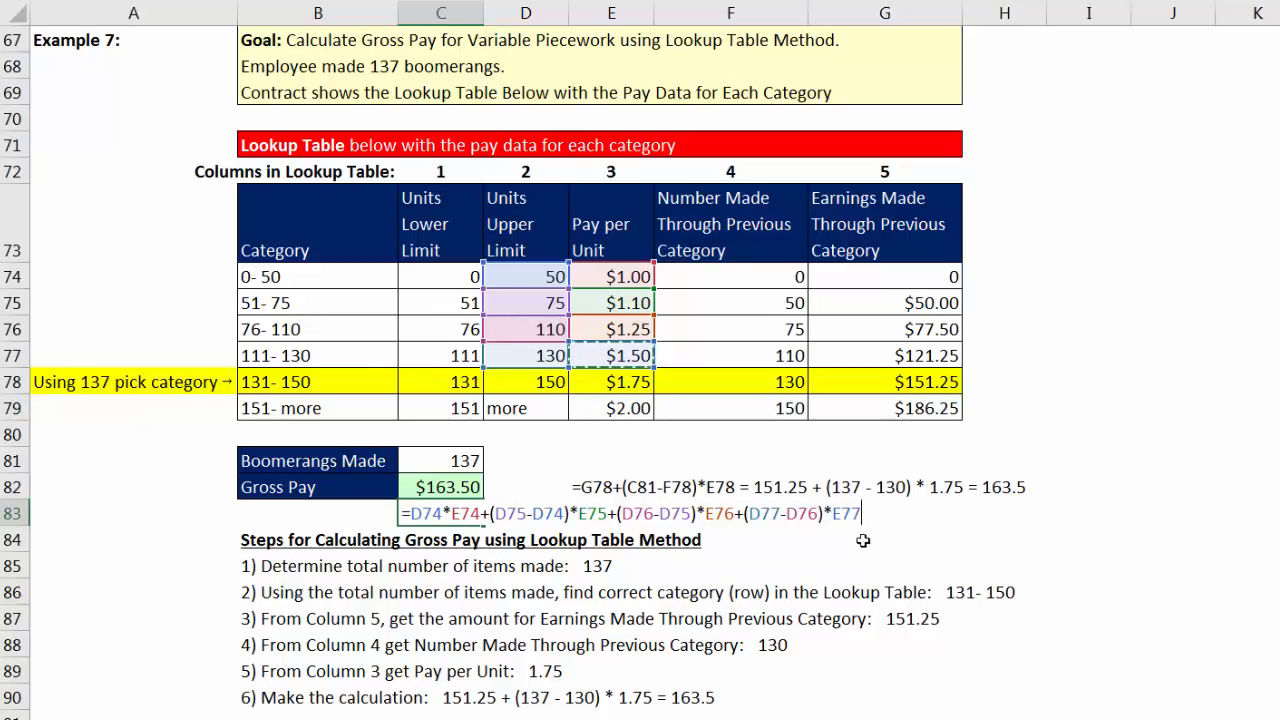
Step: Complete the C83 formula with the 131- 150 category term +(C81-D77)*E78 and enter it
{"action": "type", "text": "+("}
{"action": "left_click", "coordinate": [474, 463]}
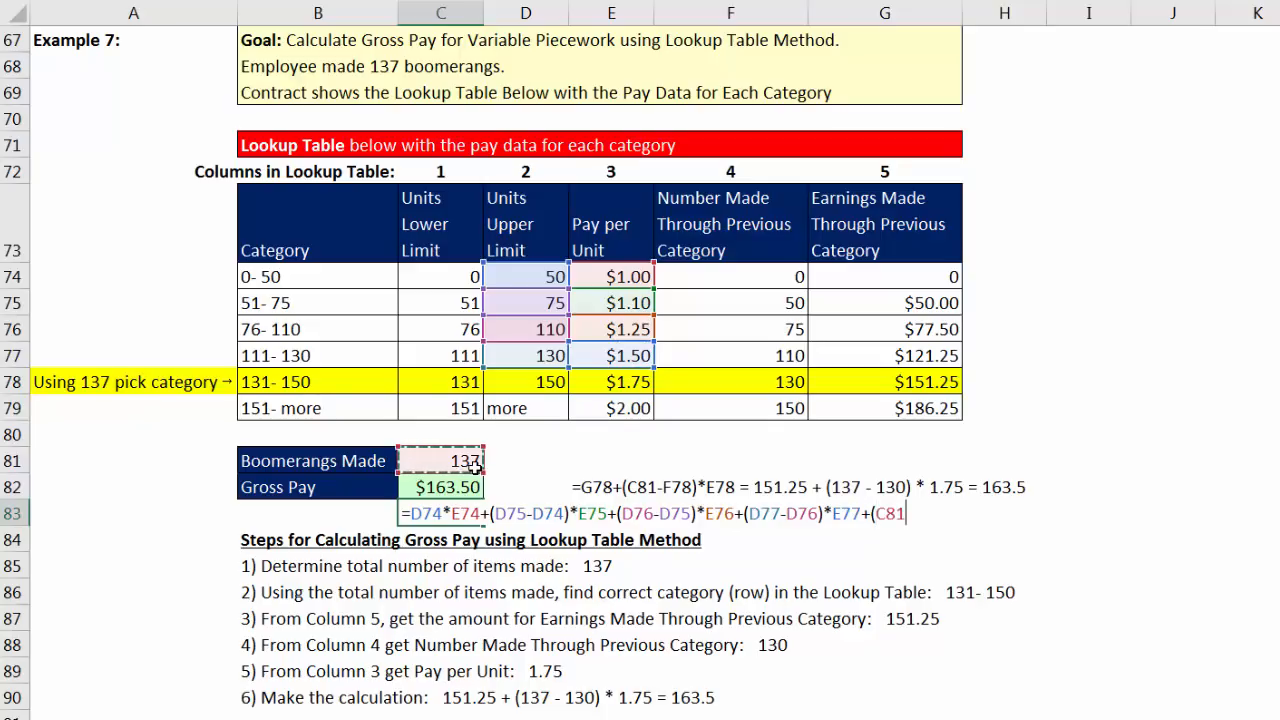
{"action": "type", "text": "-"}
{"action": "left_click", "coordinate": [540, 362]}
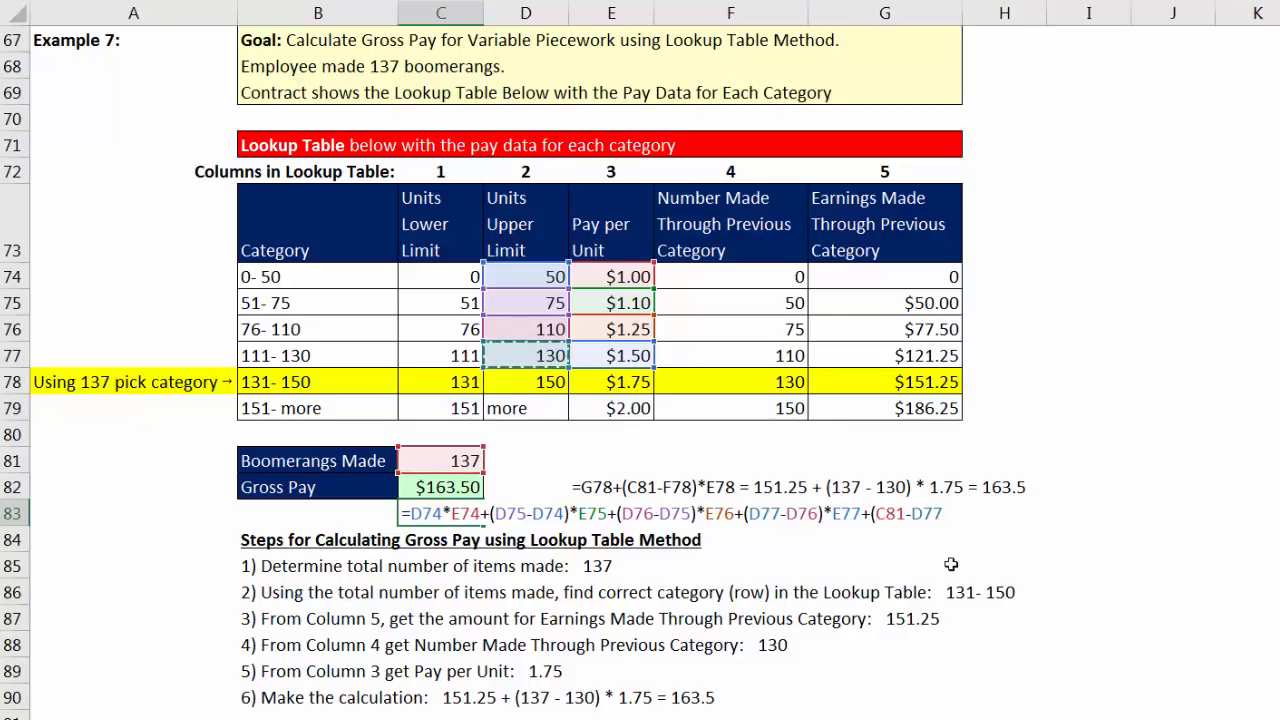
{"action": "type", "text": ")*"}
{"action": "left_click", "coordinate": [618, 382]}
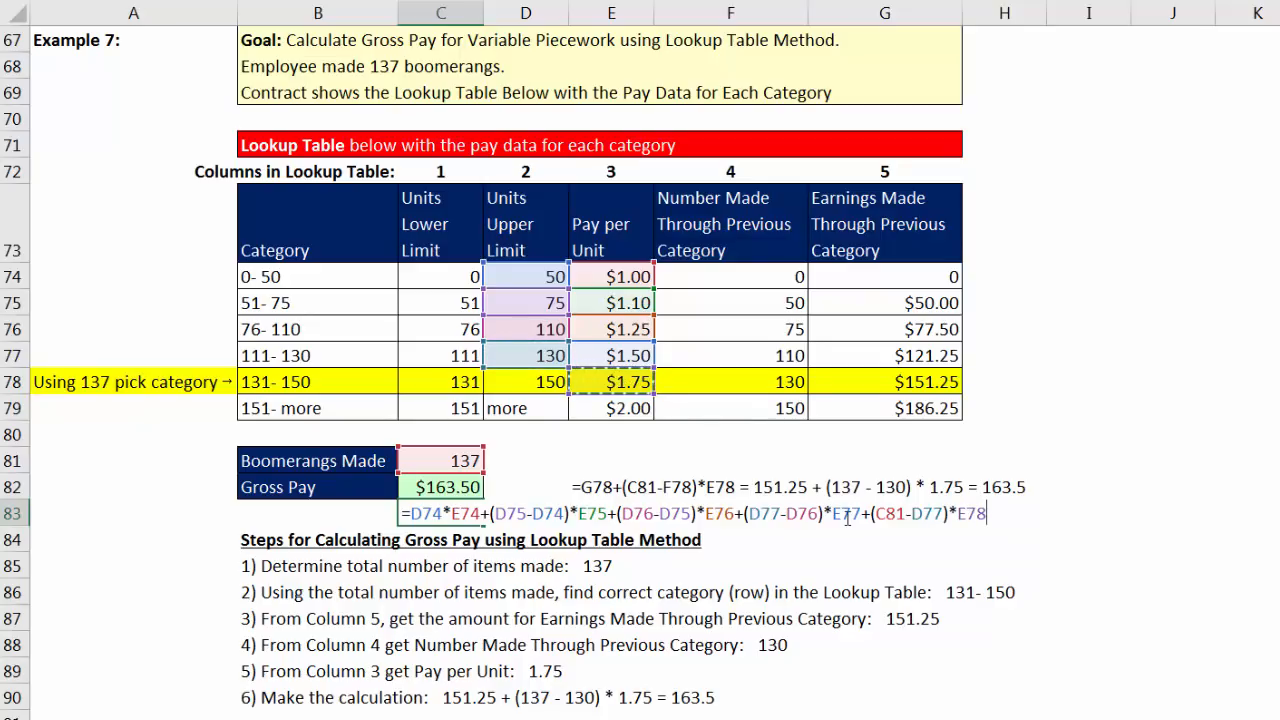
{"action": "key", "text": "Return"}
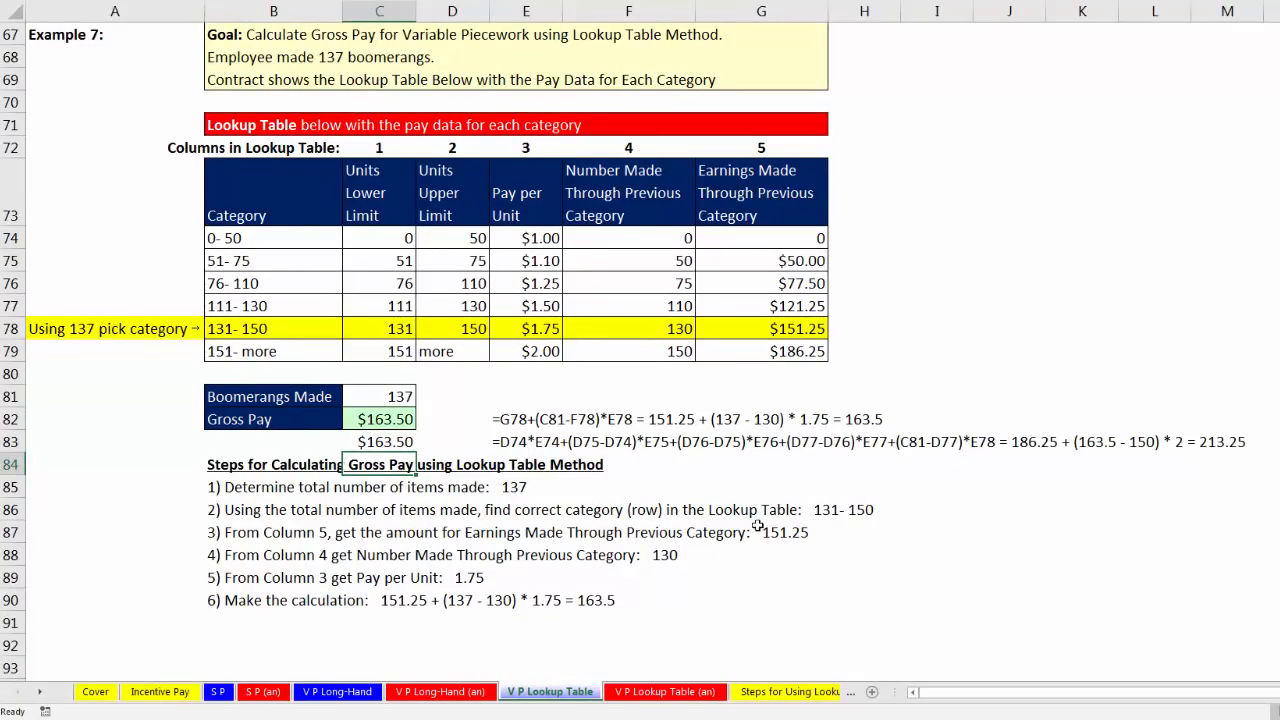
Step: Review Example 7's lookup table, the Gross Pay formula in C82, and the previous-category numbers and earnings in columns F and G
{"action": "mouse_move", "coordinate": [293, 203]}
{"action": "left_mouse_down"}
{"action": "mouse_move", "coordinate": [360, 205]}
{"action": "mouse_move", "coordinate": [758, 346]}
{"action": "left_mouse_up"}
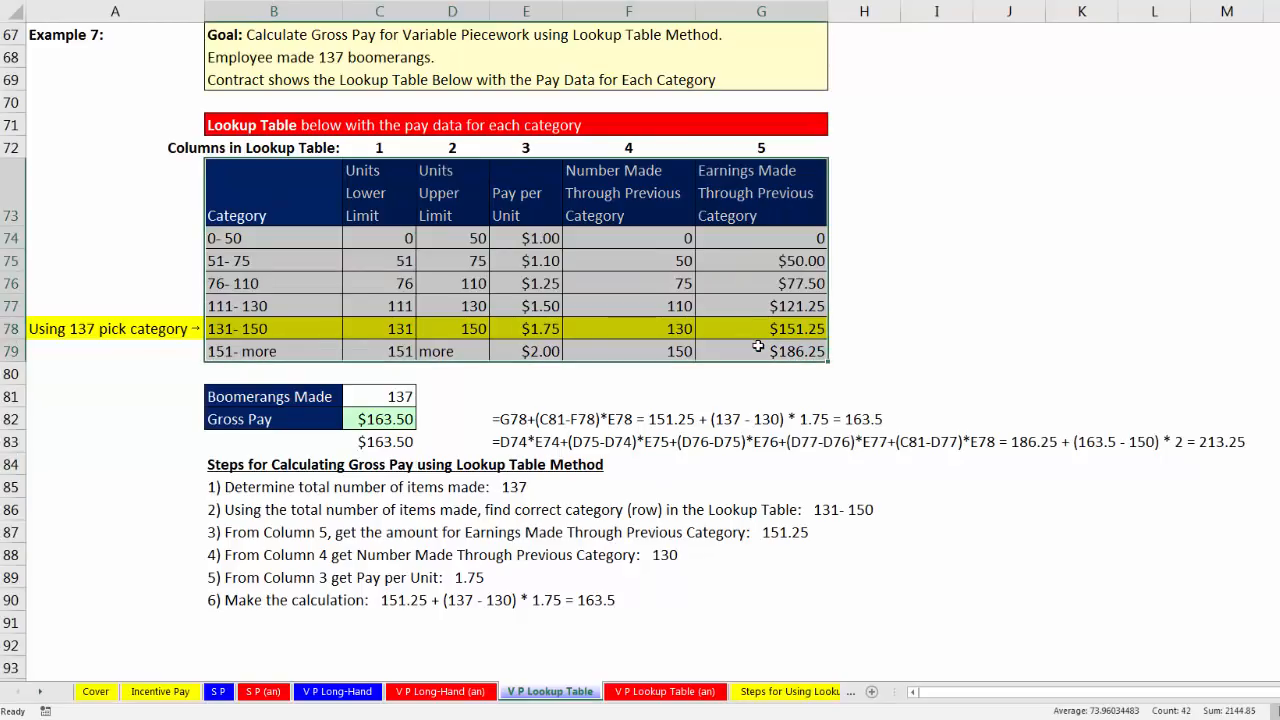
{"action": "left_click", "coordinate": [400, 419]}
{"action": "key", "text": "F2"}
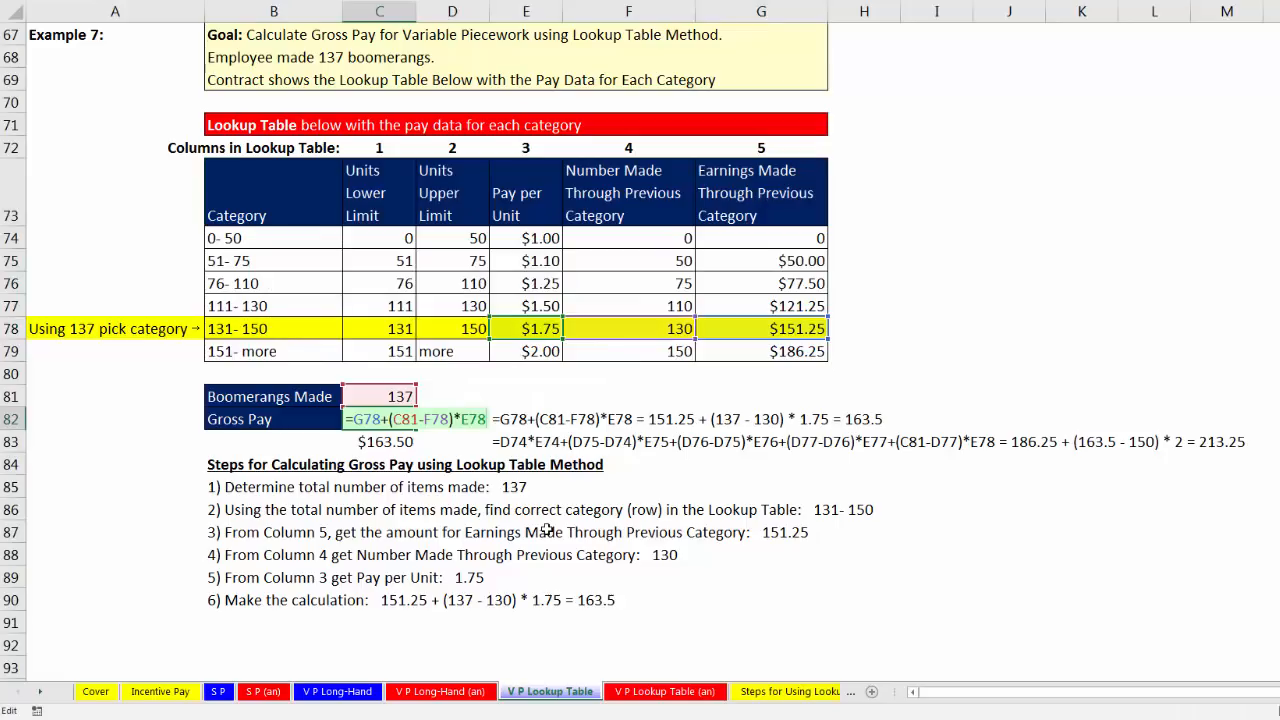
{"action": "key", "text": "Escape"}
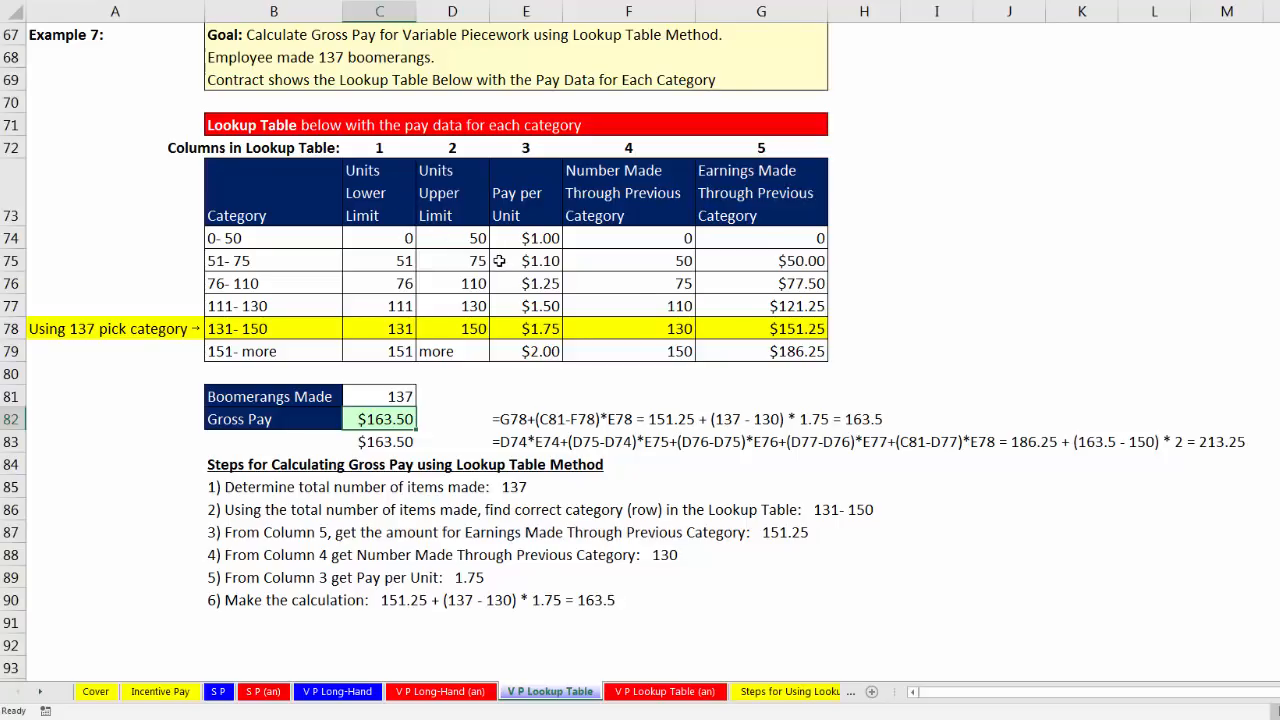
{"action": "left_click_drag", "start_coordinate": [646, 257], "coordinate": [664, 342]}
{"action": "left_click_drag", "start_coordinate": [766, 257], "coordinate": [771, 325]}
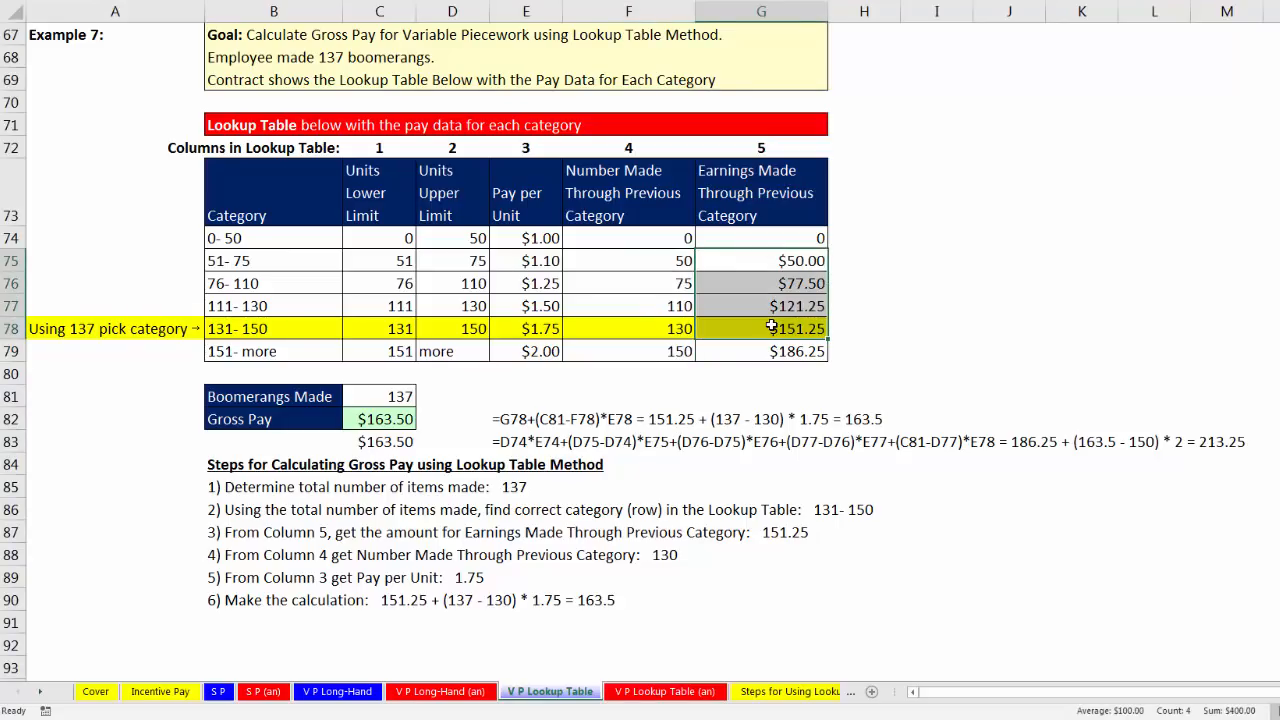
Step: Open the V P Create Lookup Table sheet and review Example 8's contract pay rates in B4:B9
{"action": "left_click", "coordinate": [42, 692]}
{"action": "left_click", "coordinate": [42, 692]}
{"action": "left_click", "coordinate": [42, 692]}
{"action": "left_click", "coordinate": [42, 692]}
{"action": "left_click", "coordinate": [42, 692]}
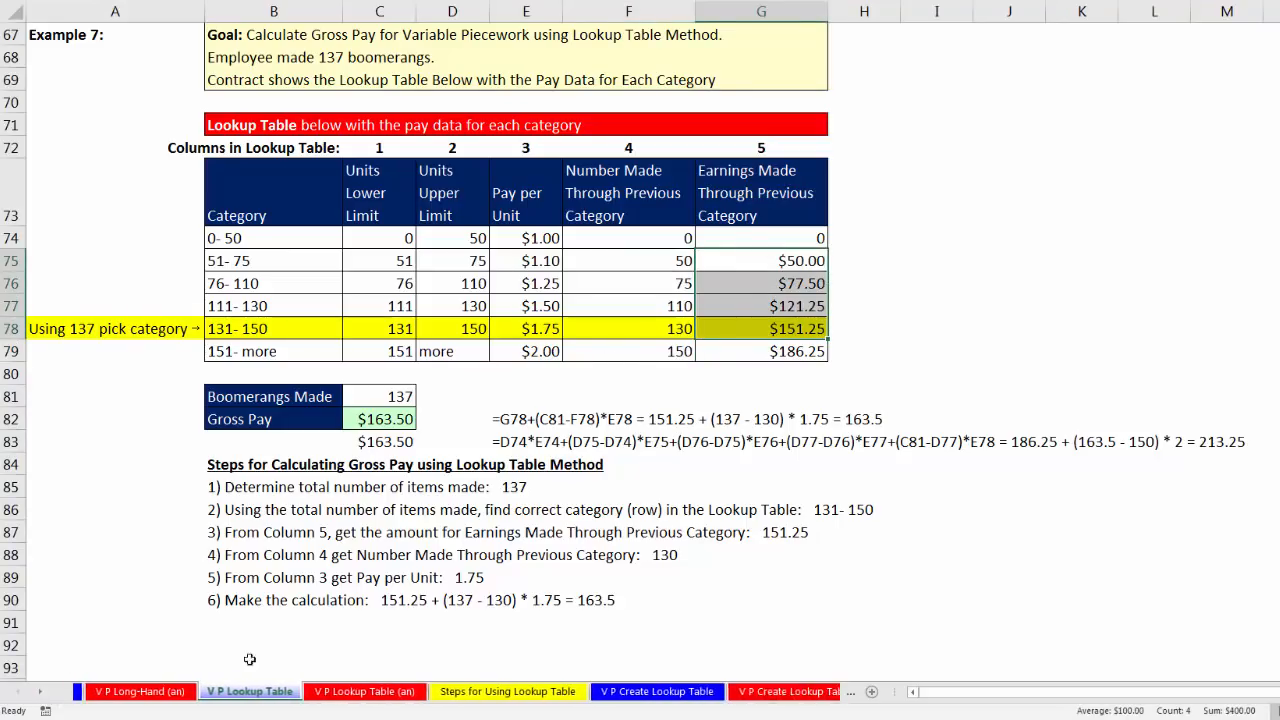
{"action": "left_click", "coordinate": [604, 700]}
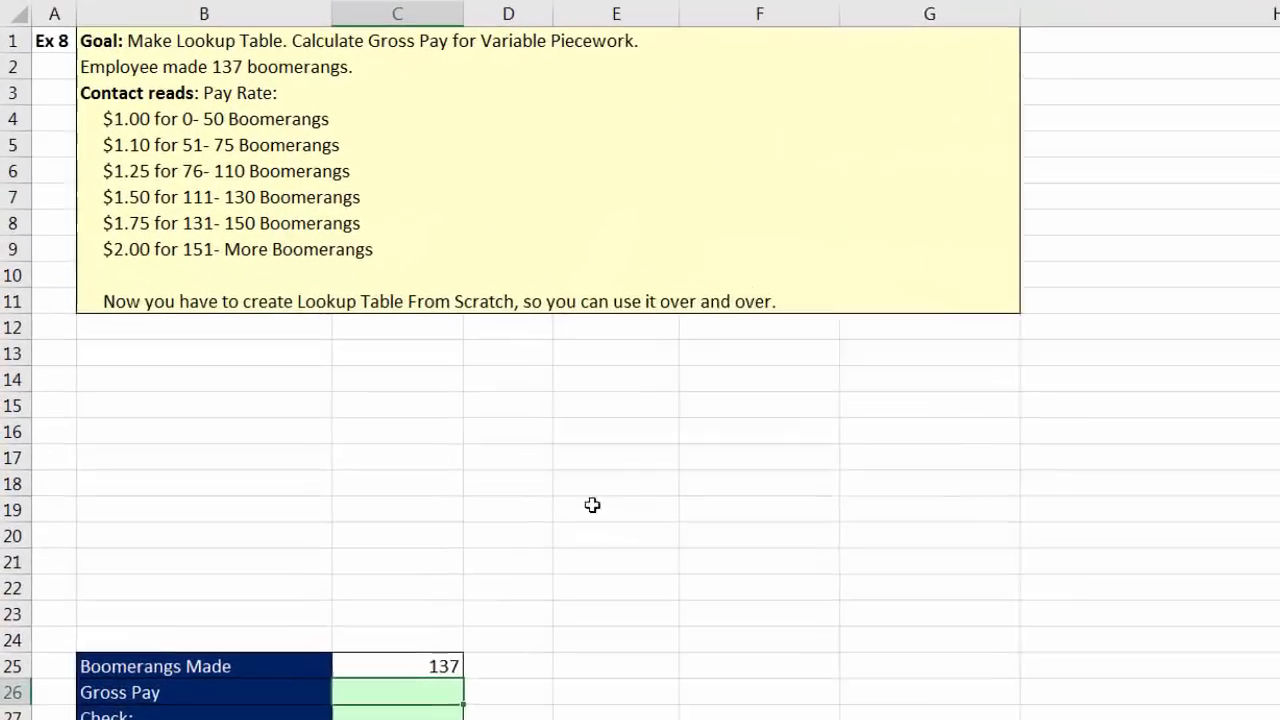
{"action": "left_click", "coordinate": [202, 120]}
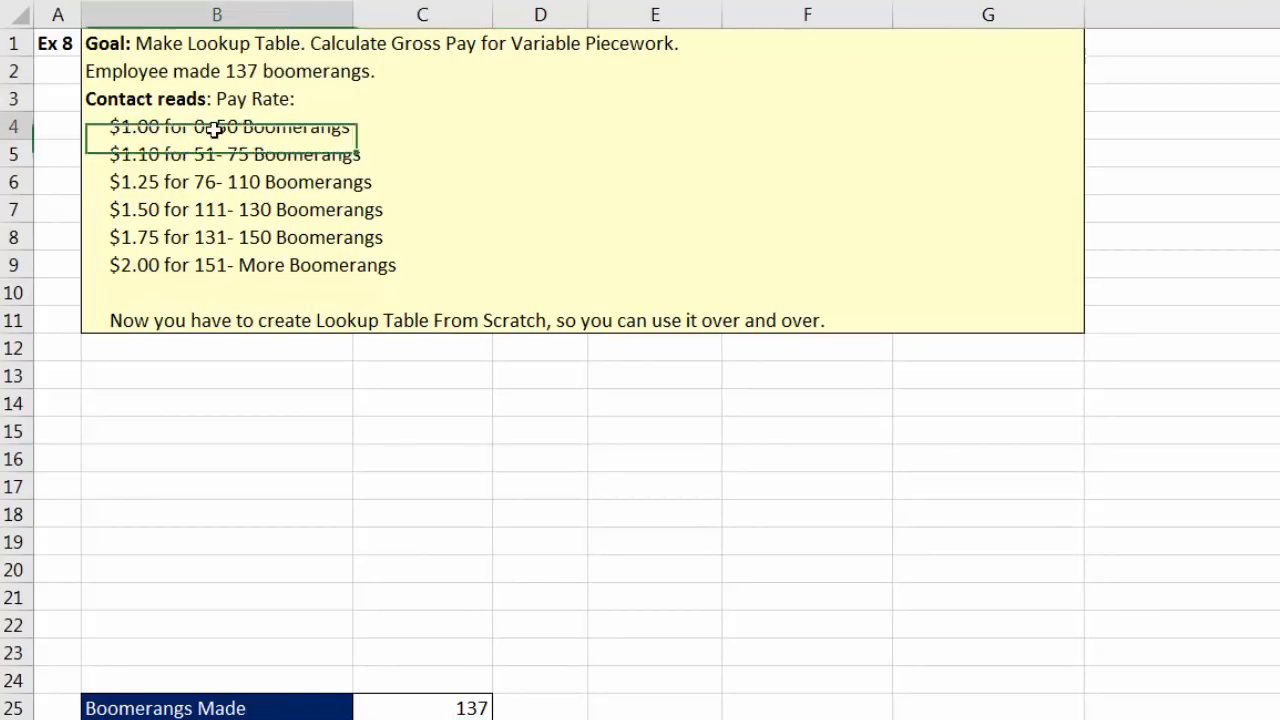
{"action": "left_click_drag", "start_coordinate": [214, 128], "coordinate": [572, 291]}
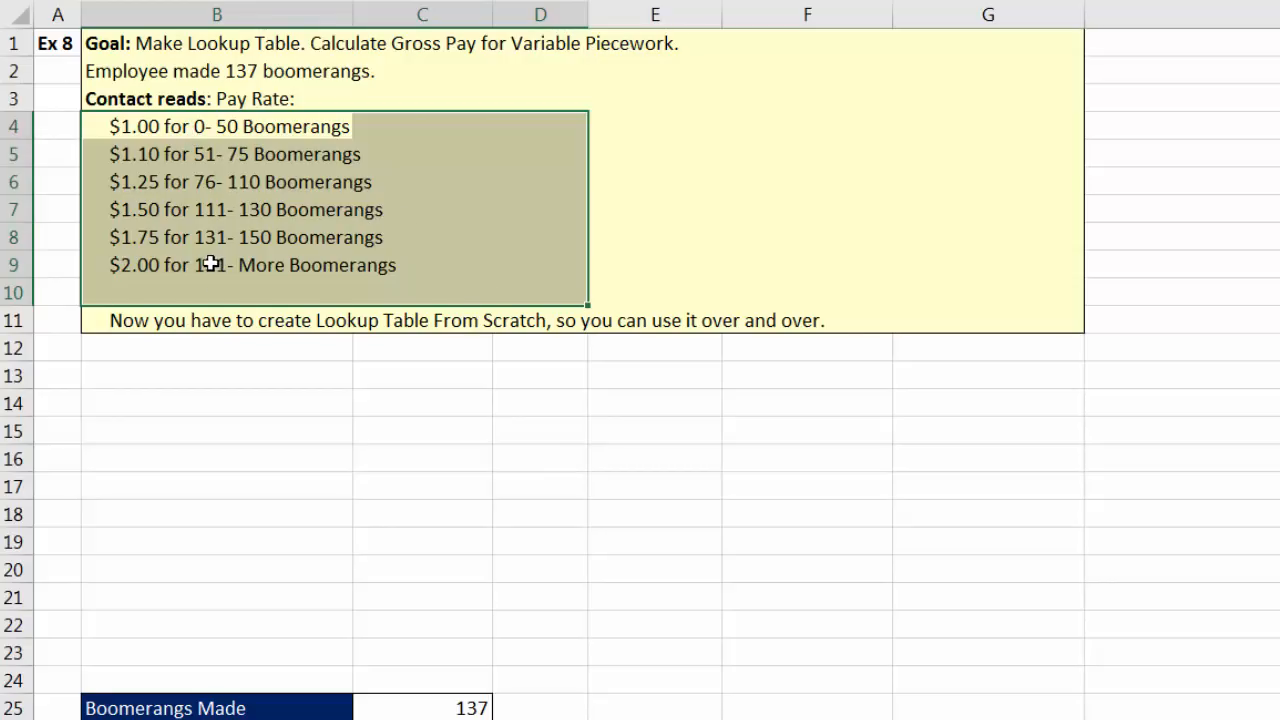
Step: Enter the lookup table headers Category, Units Lower Limit and Units Upper Limit in B17:D17
{"action": "left_click", "coordinate": [222, 369]}
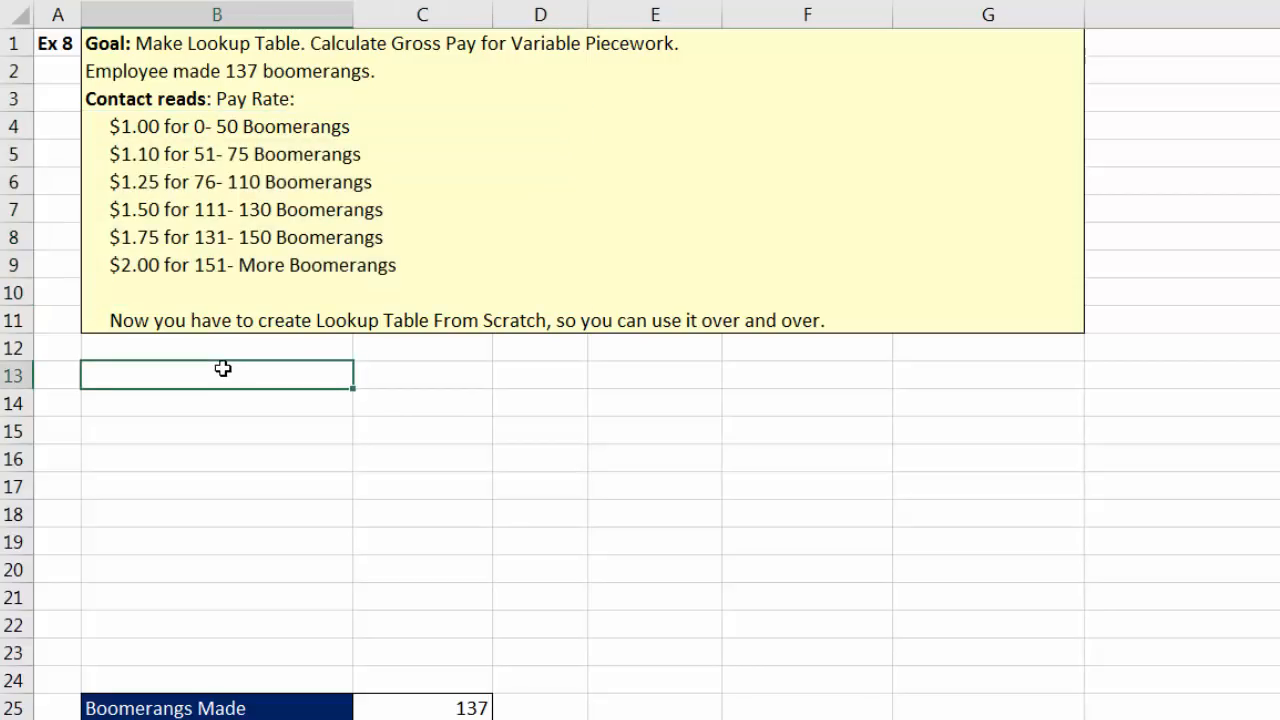
{"action": "left_click", "coordinate": [180, 502]}
{"action": "left_click", "coordinate": [179, 485]}
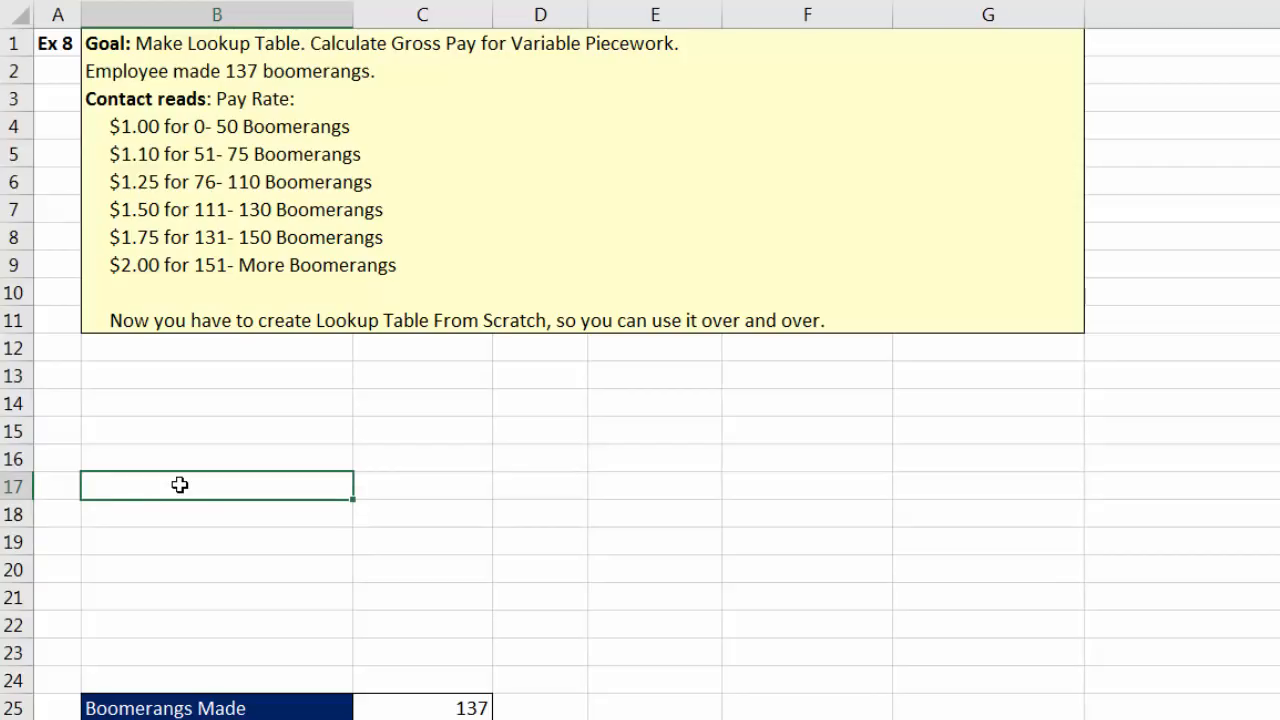
{"action": "type", "text": "Category"}
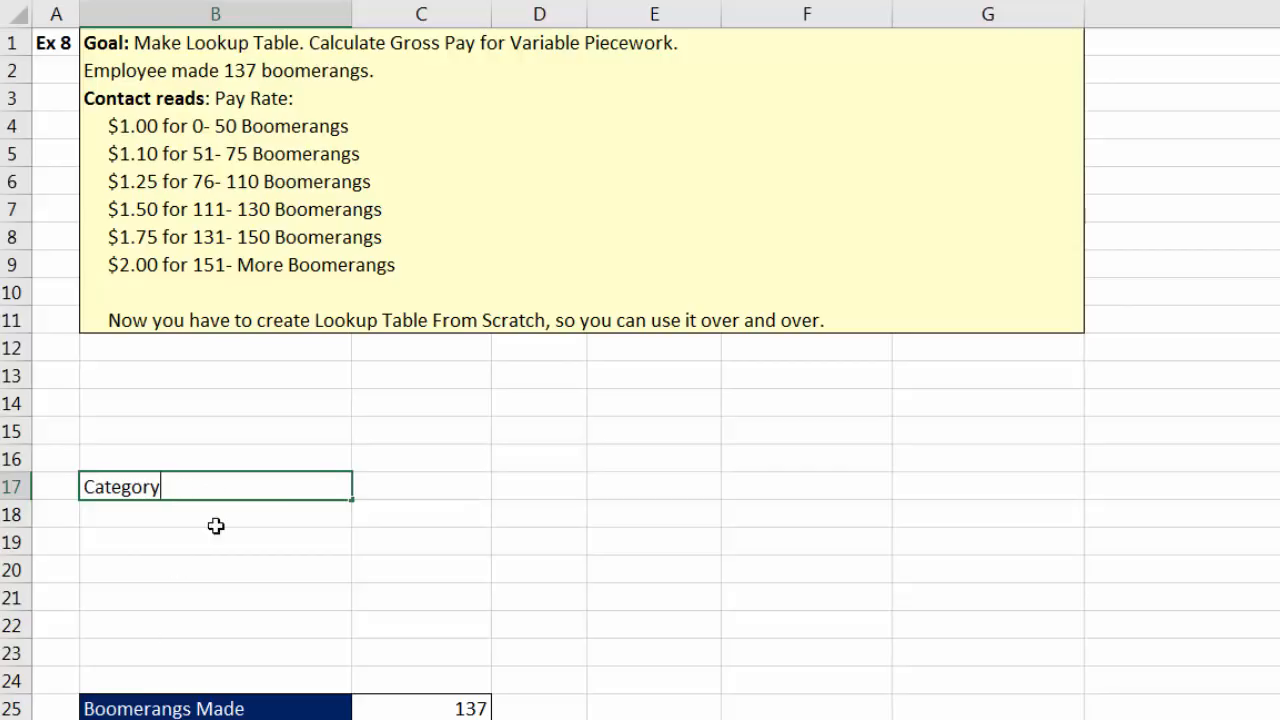
{"action": "key", "text": "Tab"}
{"action": "type", "text": "Units Lower Limit"}
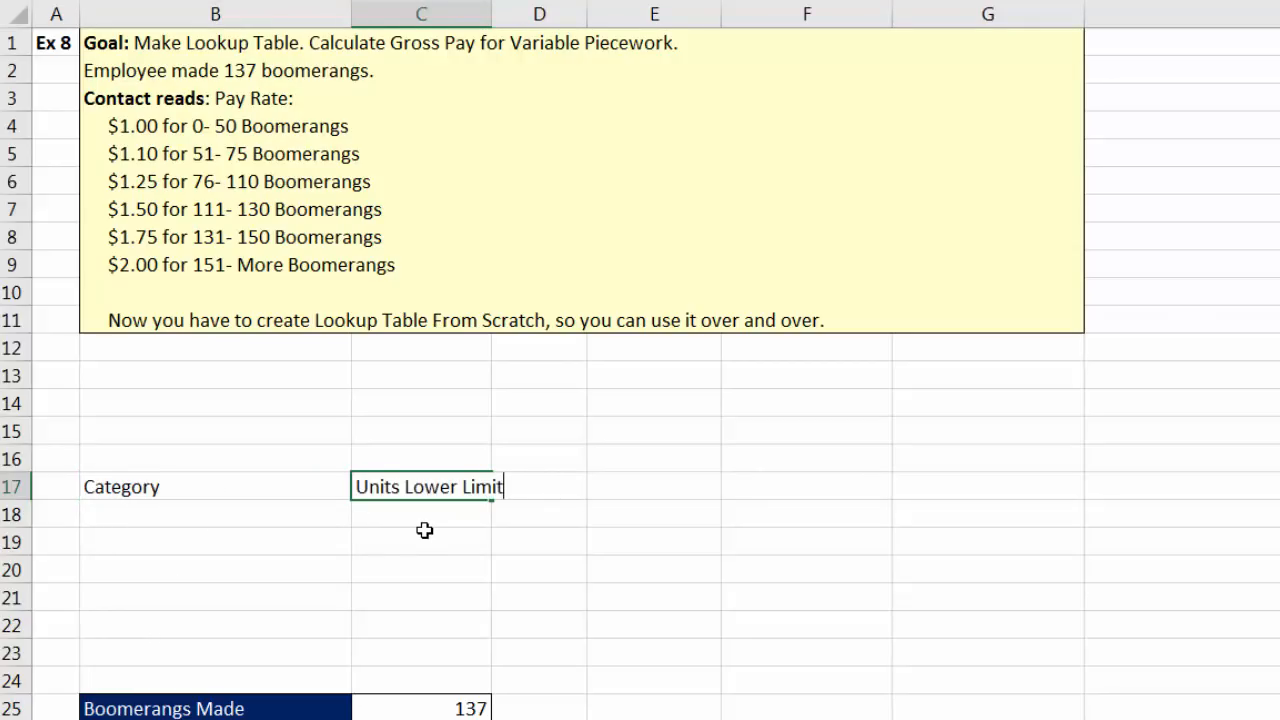
{"action": "key", "text": "Tab"}
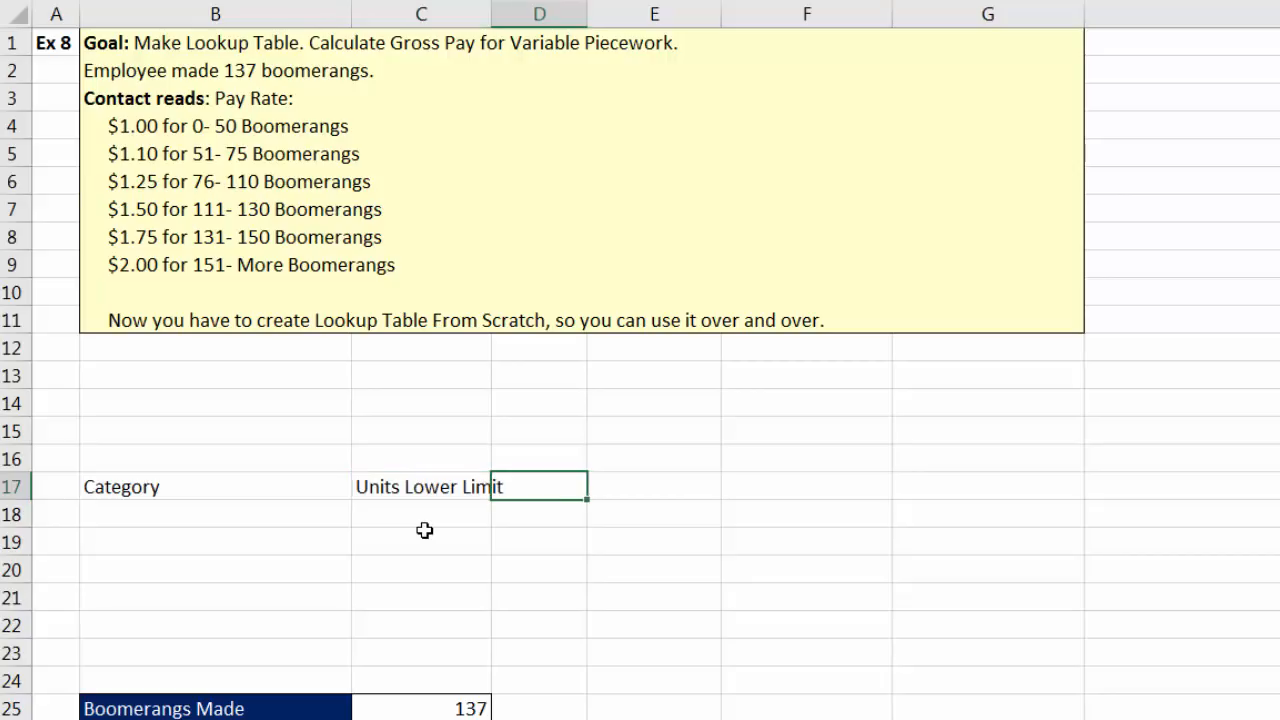
{"action": "type", "text": "Units Upper Limit"}
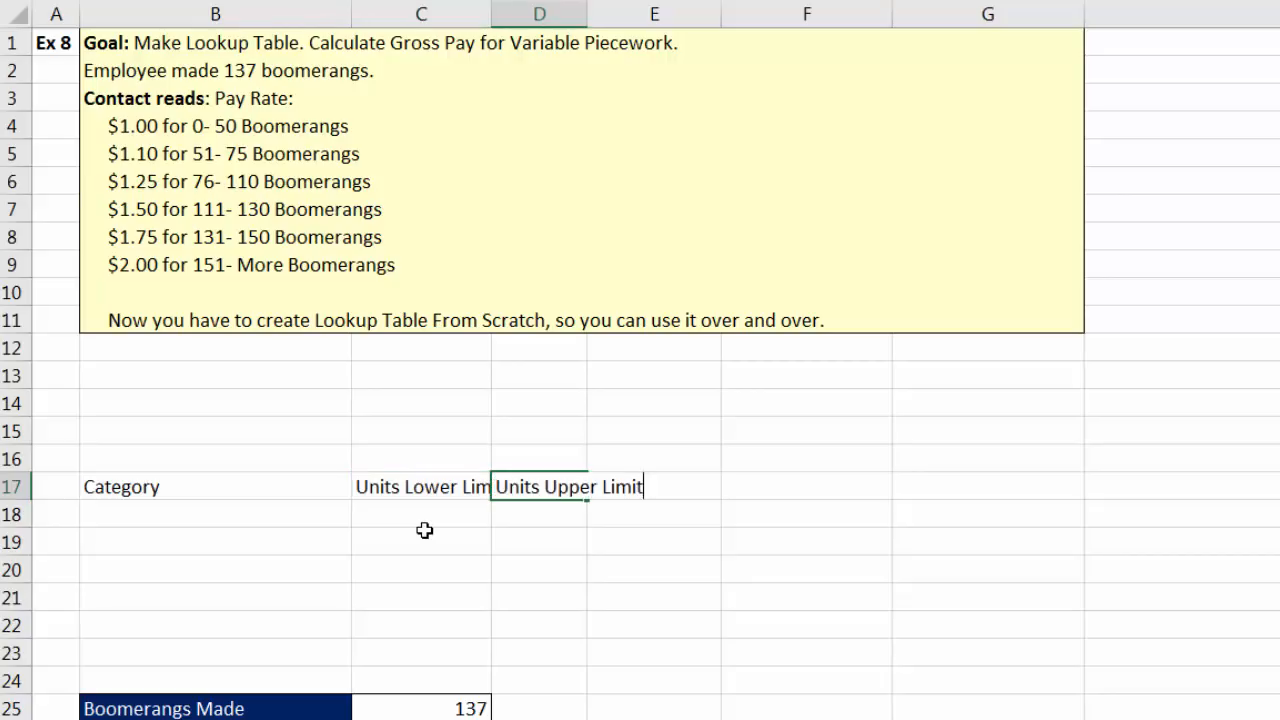
Step: Enter the headers Per per Unit, Number Made Through Previous Category and Earnings Through Previous Categories in E17:G17
{"action": "key", "text": "Tab"}
{"action": "type", "text": "Per per Unit"}
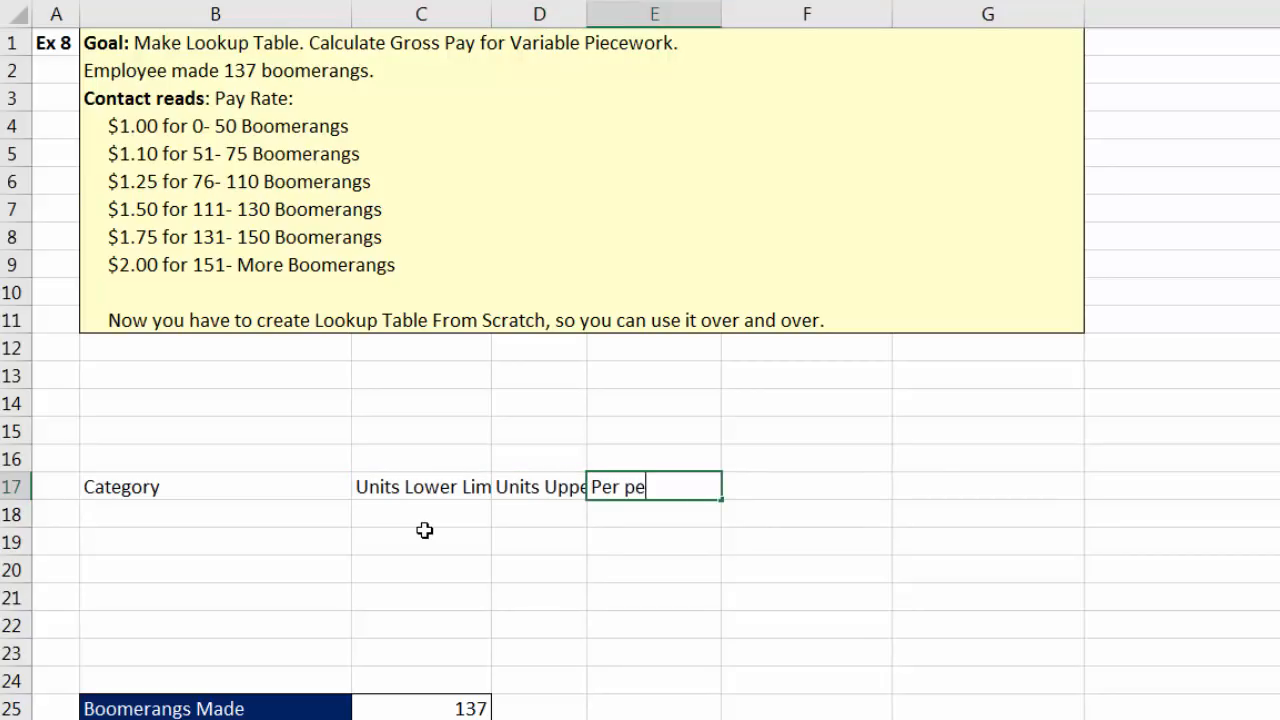
{"action": "key", "text": "Tab"}
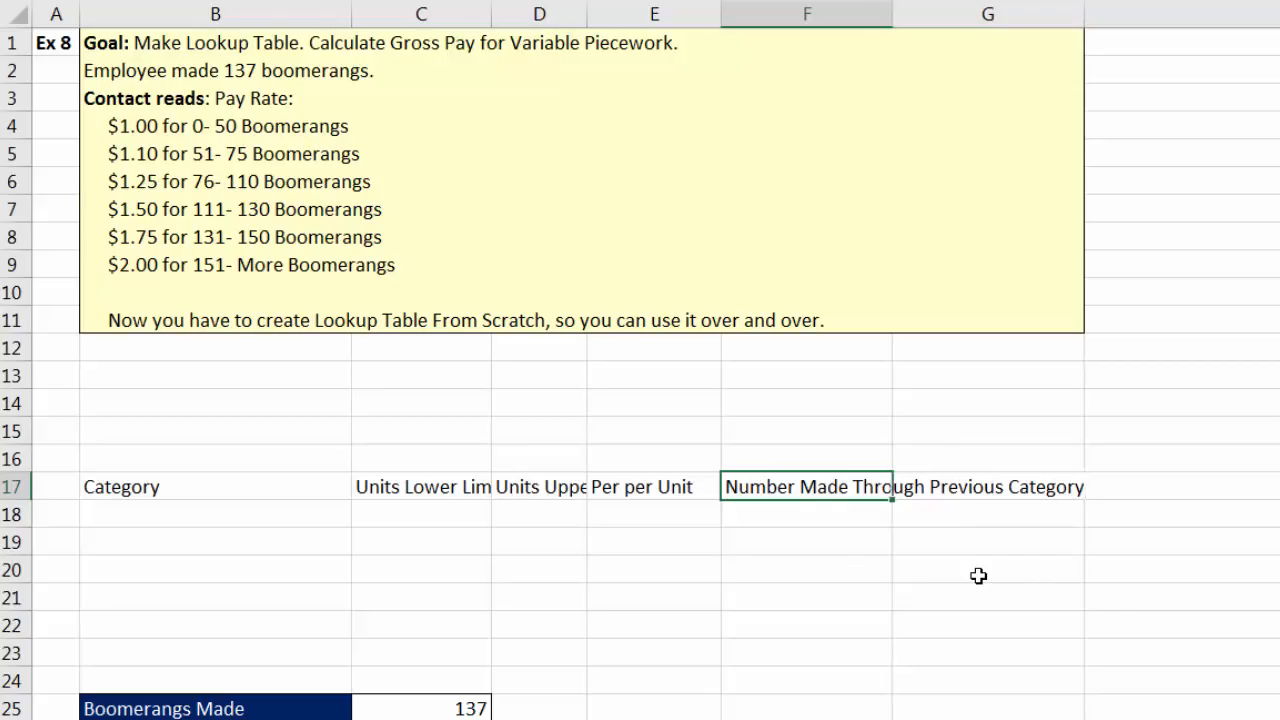
{"action": "key", "text": "Right"}
{"action": "type", "text": "Earnings Through Previous Categories"}
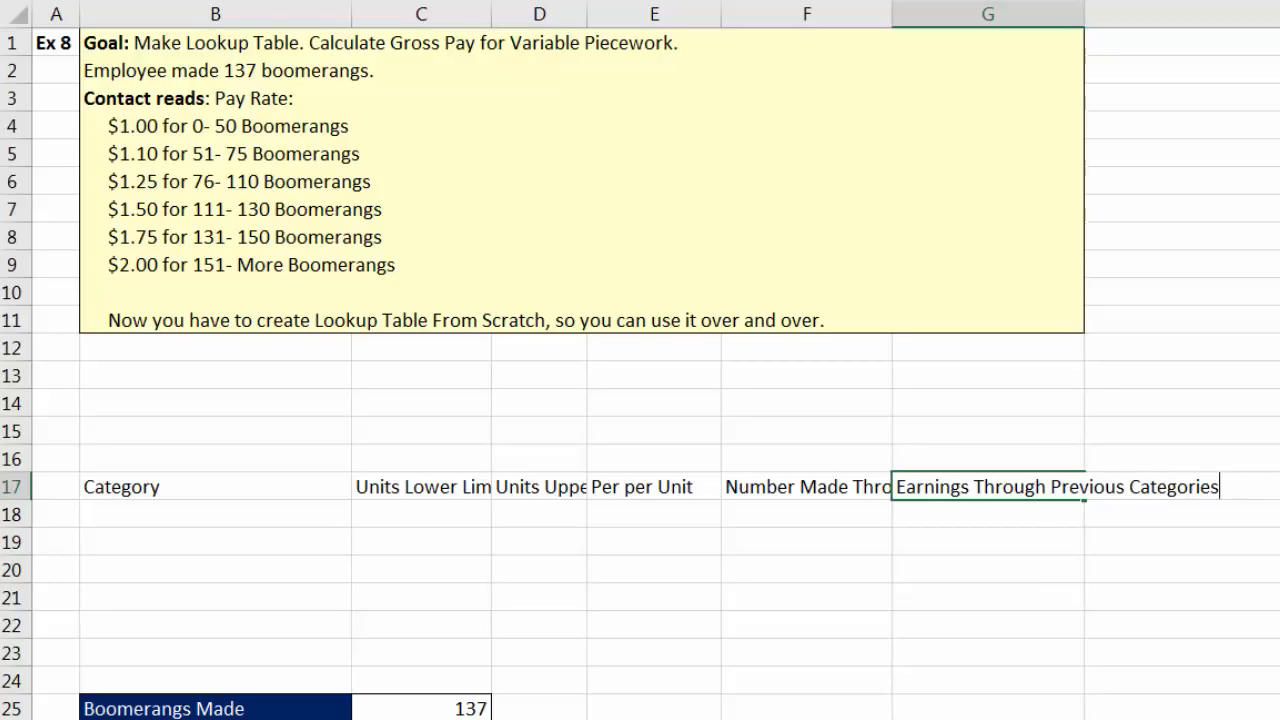
{"action": "key", "text": "Return"}
Step: Format the headers in B17:G17 with wrapped text, a dark blue fill and a white font
{"action": "left_click_drag", "start_coordinate": [303, 486], "coordinate": [940, 487]}
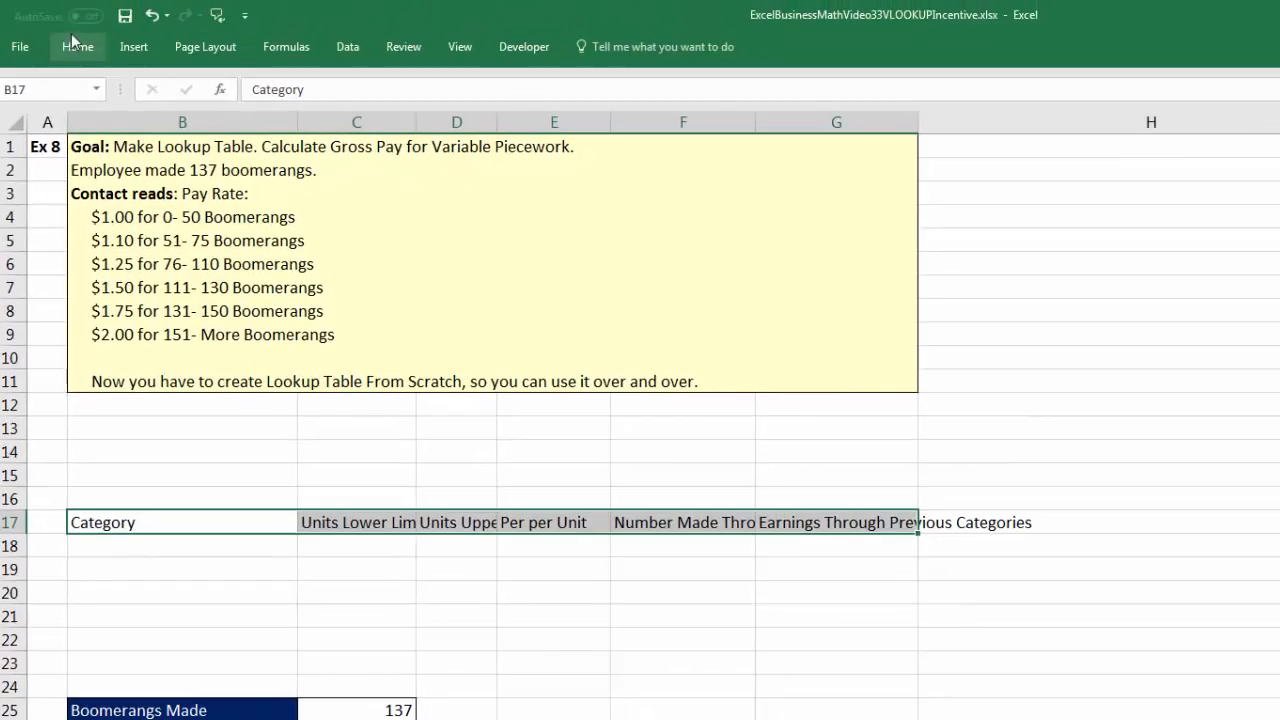
{"action": "left_click", "coordinate": [81, 14]}
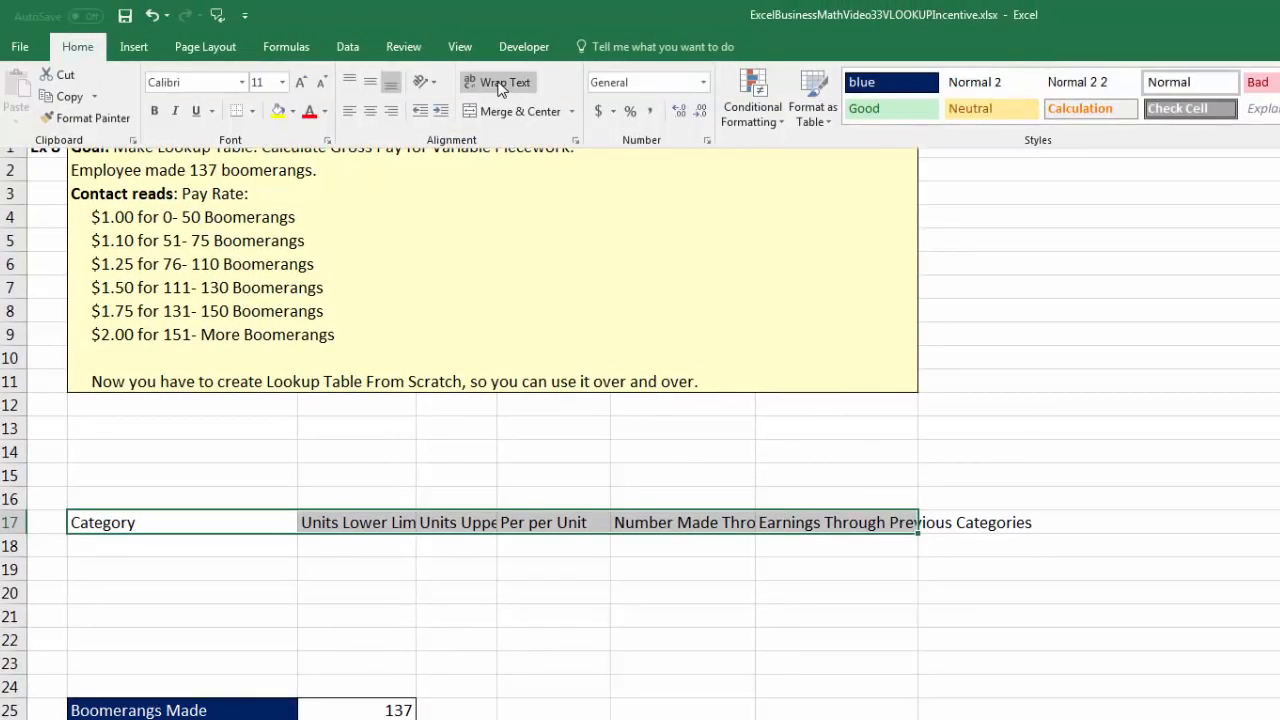
{"action": "left_click", "coordinate": [500, 86]}
{"action": "left_click", "coordinate": [294, 111]}
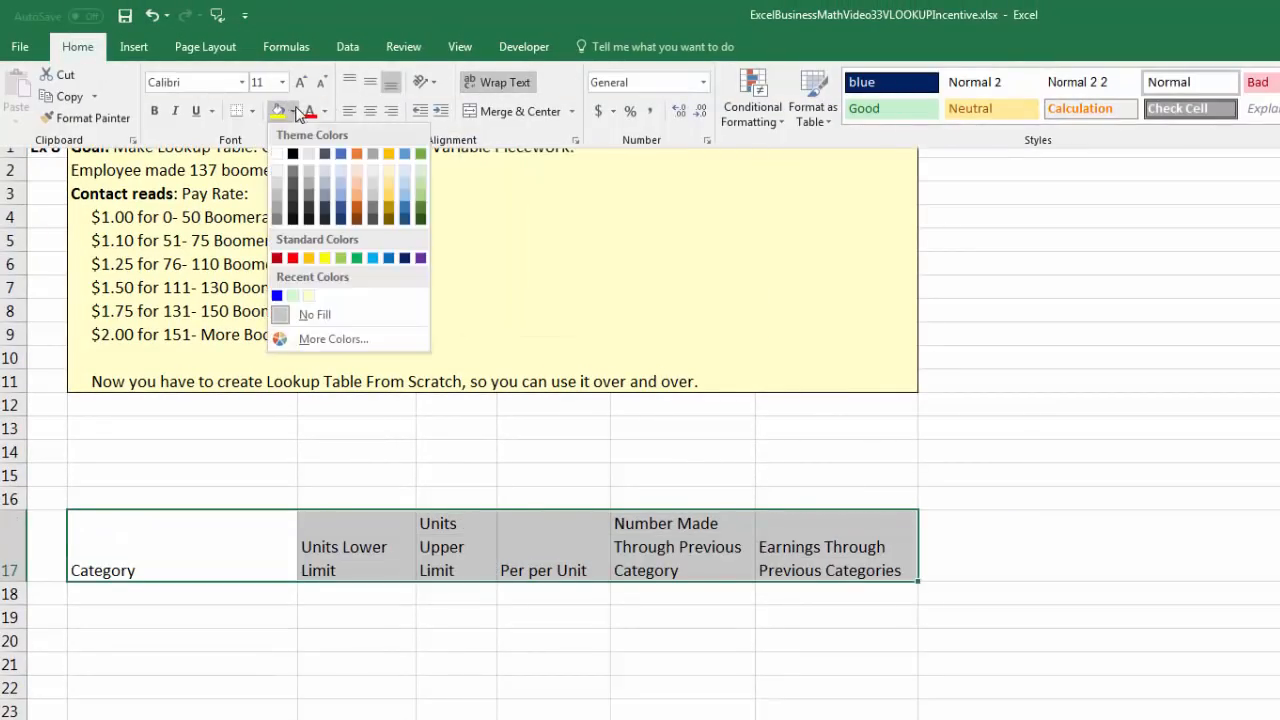
{"action": "left_click", "coordinate": [405, 258]}
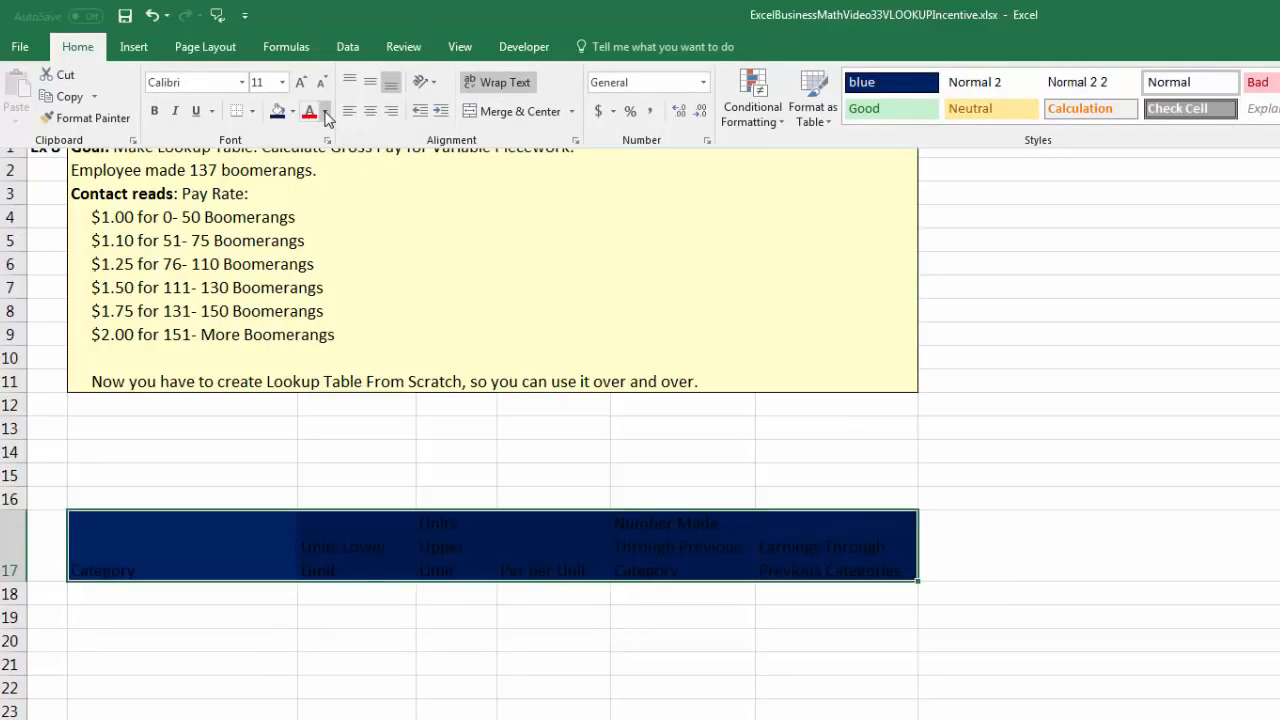
{"action": "left_click", "coordinate": [326, 114]}
{"action": "left_click", "coordinate": [313, 178]}
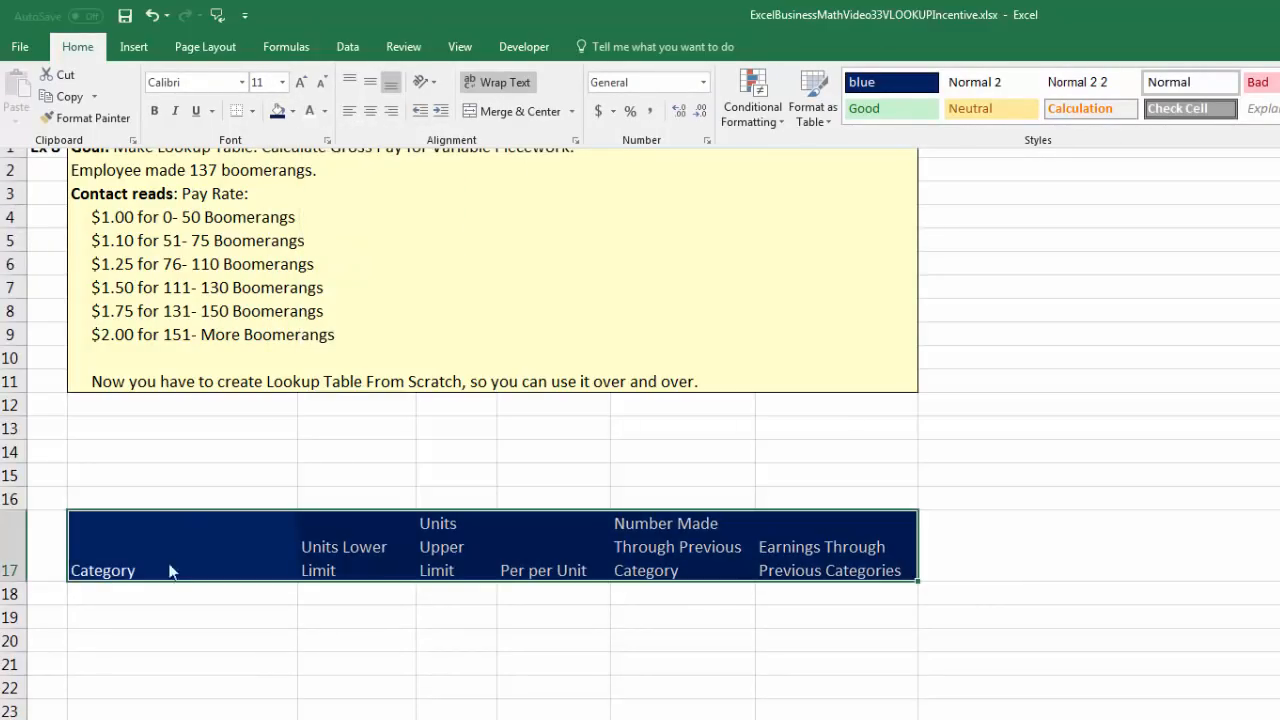
{"action": "key", "text": "ctrl+F1"}
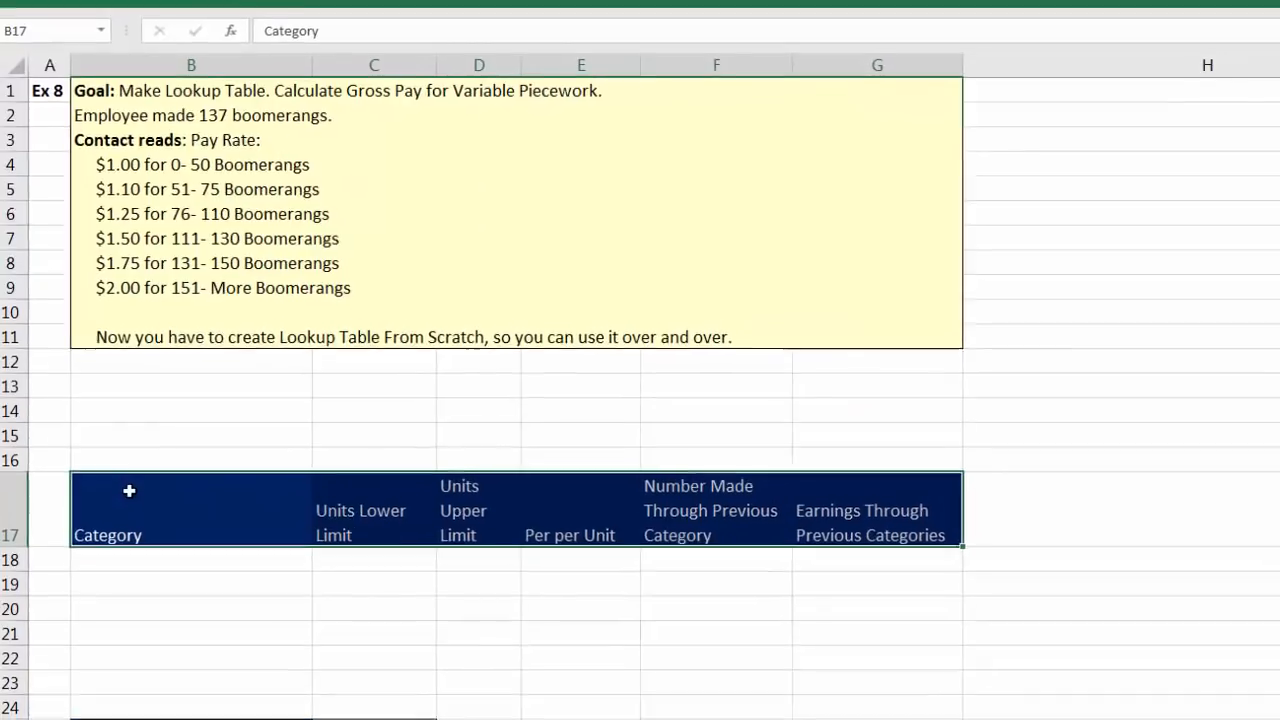
Step: Apply All Borders to the lookup table range B17:G23
{"action": "left_click_drag", "start_coordinate": [129, 490], "coordinate": [714, 650]}
{"action": "right_click", "coordinate": [512, 600]}
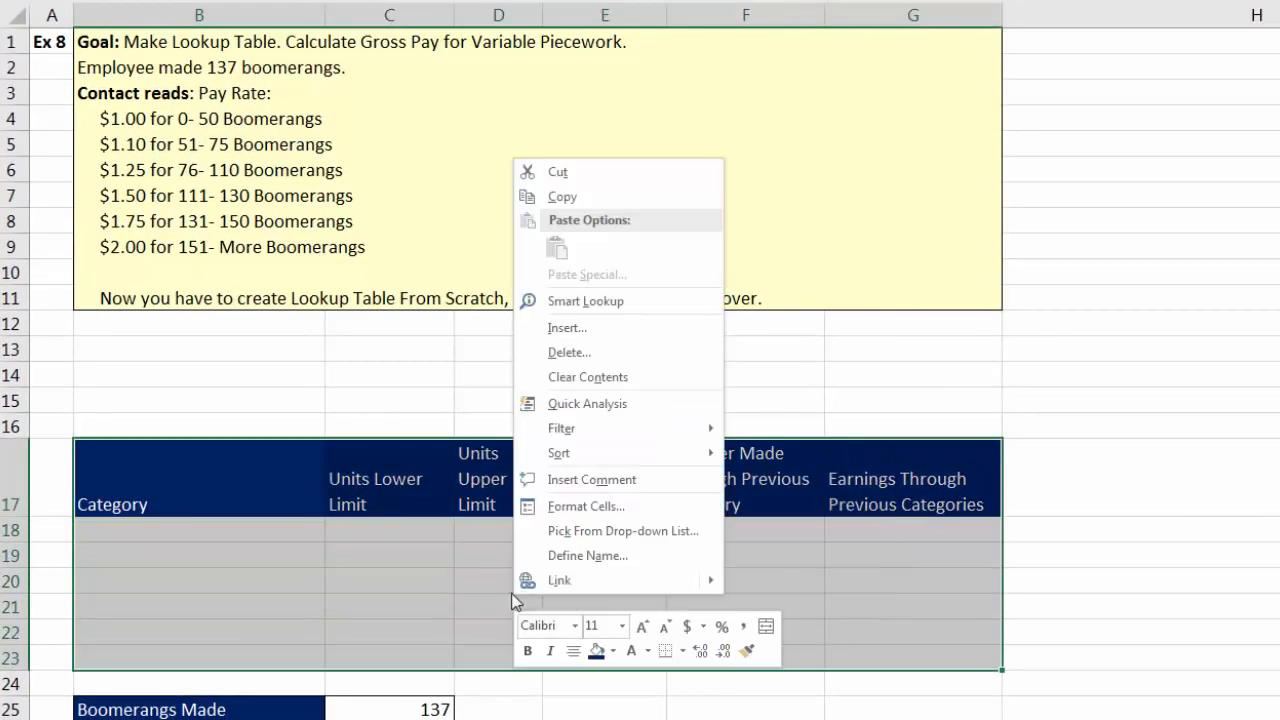
{"action": "left_click", "coordinate": [682, 650]}
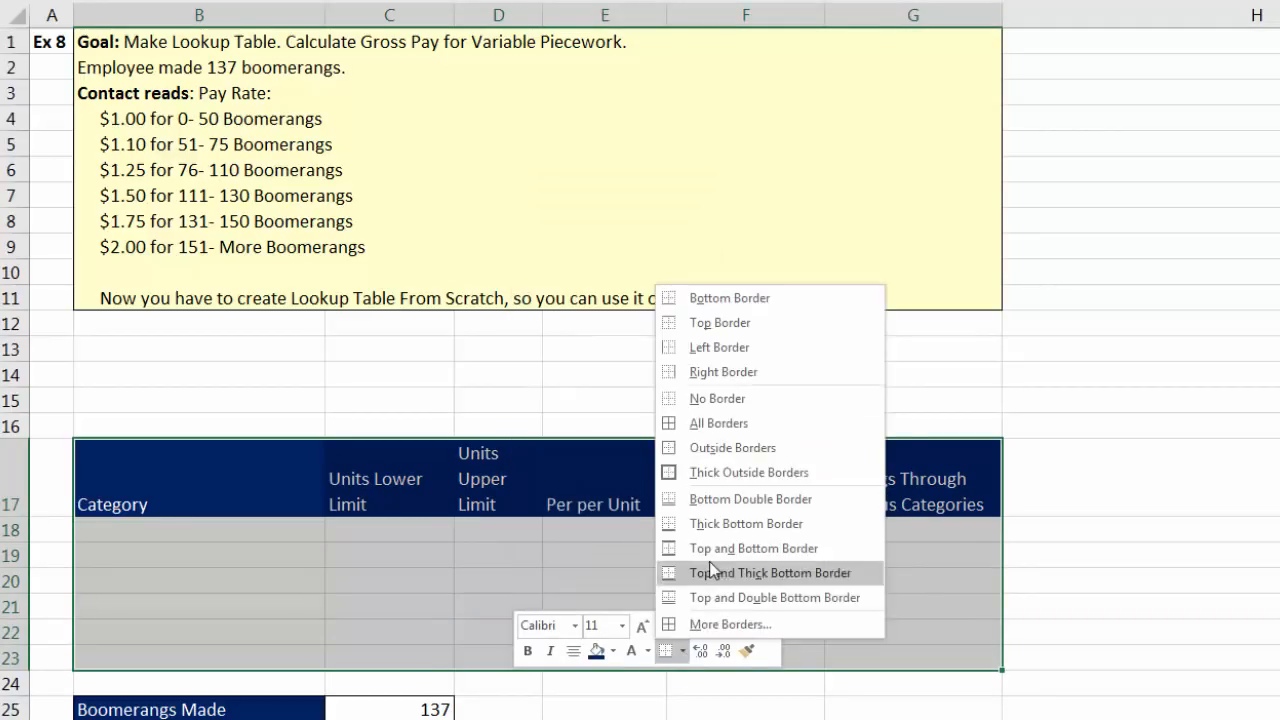
{"action": "left_click", "coordinate": [675, 423]}
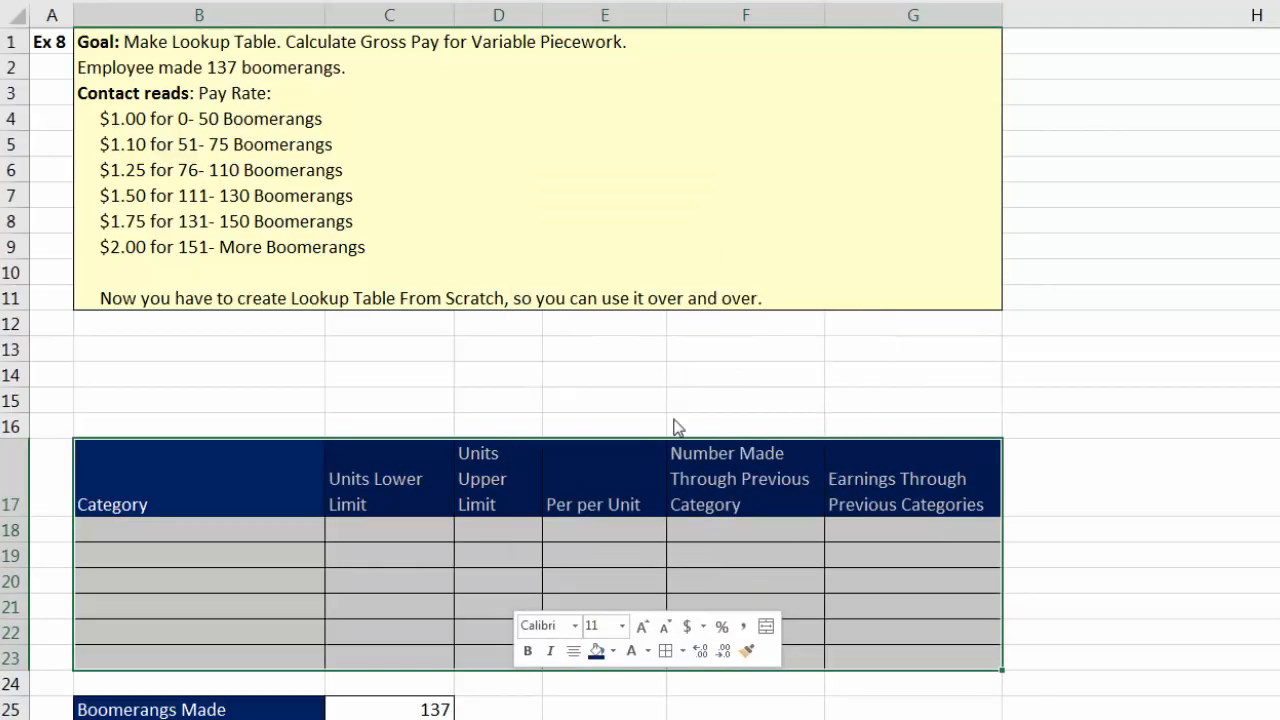
Step: Enter the first category's lower limit 0 in C18 and upper limit 50 in D18
{"action": "left_click", "coordinate": [406, 557]}
{"action": "left_click", "coordinate": [385, 527]}
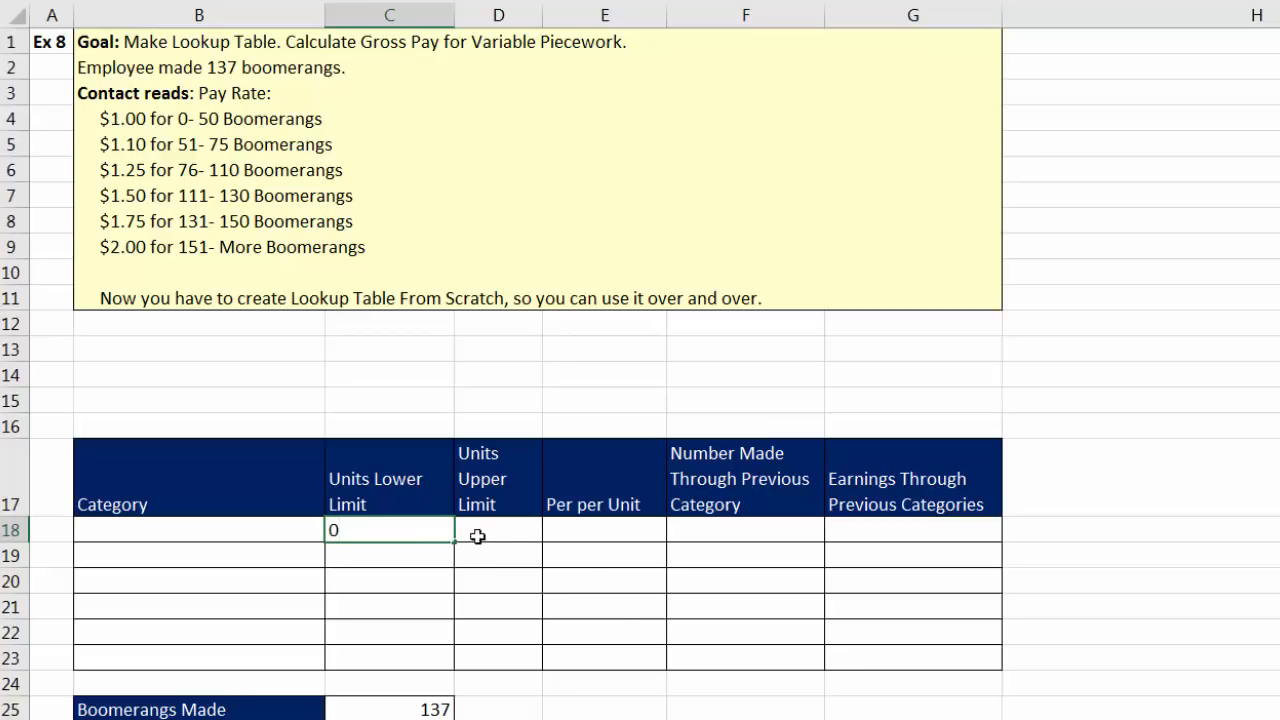
{"action": "key", "text": "Tab"}
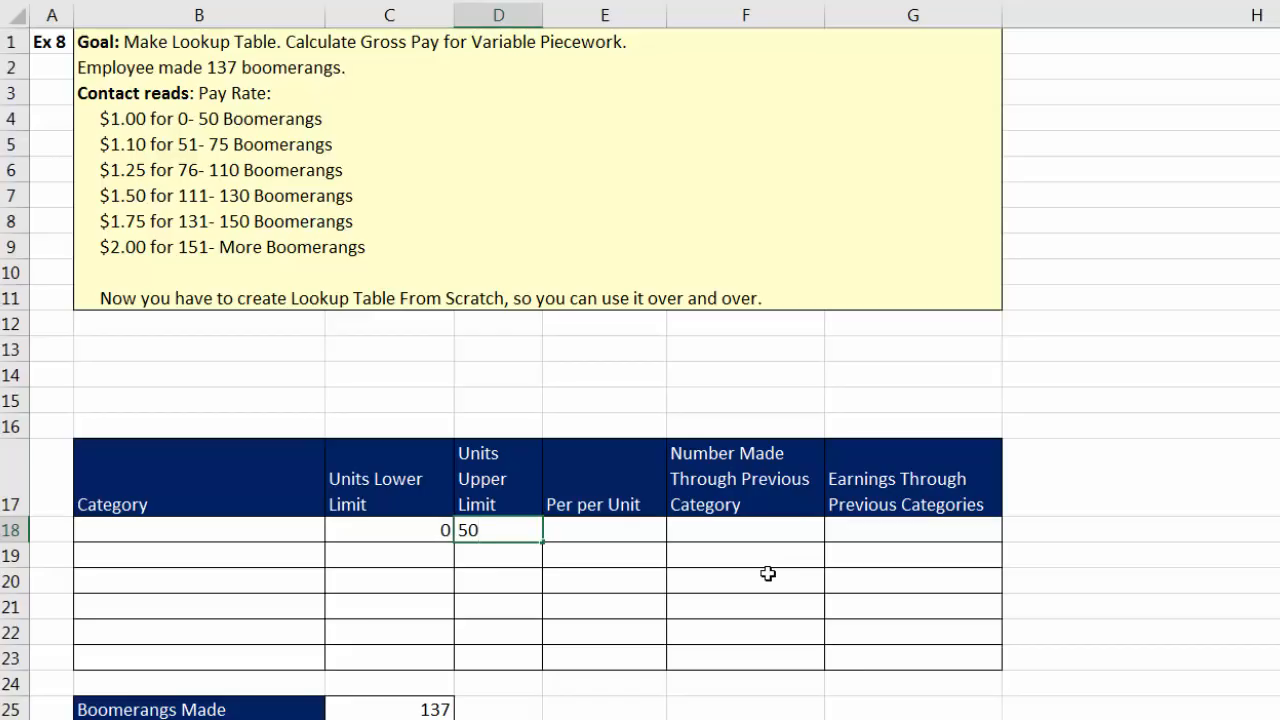
{"action": "key", "text": "Return"}
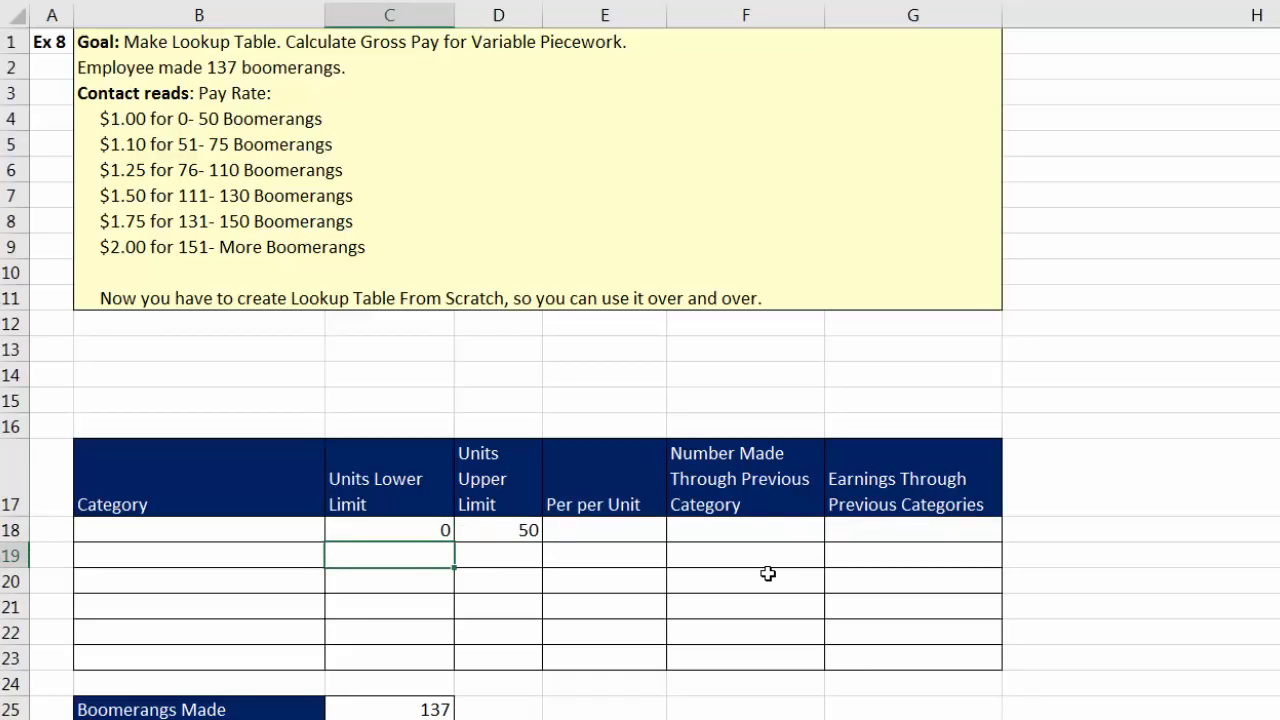
Step: Enter the lower limit formula =D18+1 in C19 and fill it down through C23
{"action": "type", "text": "="}
{"action": "key", "text": "Right"}
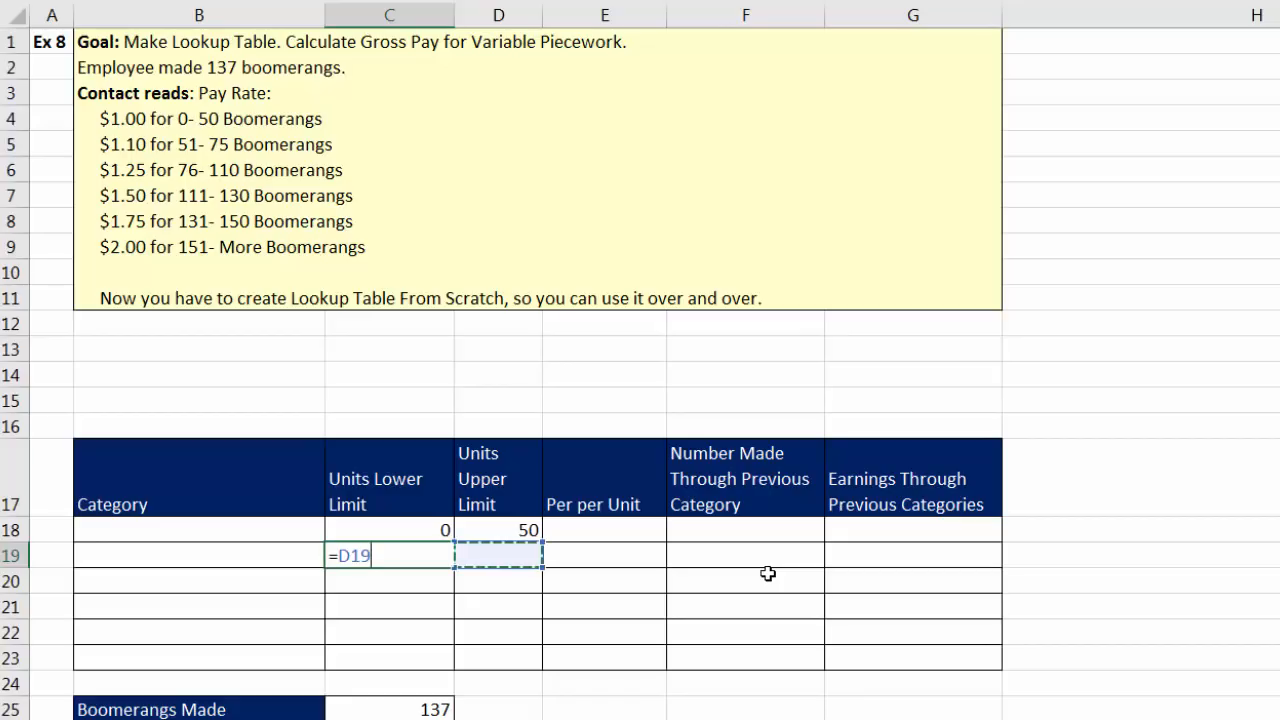
{"action": "key", "text": "Up"}
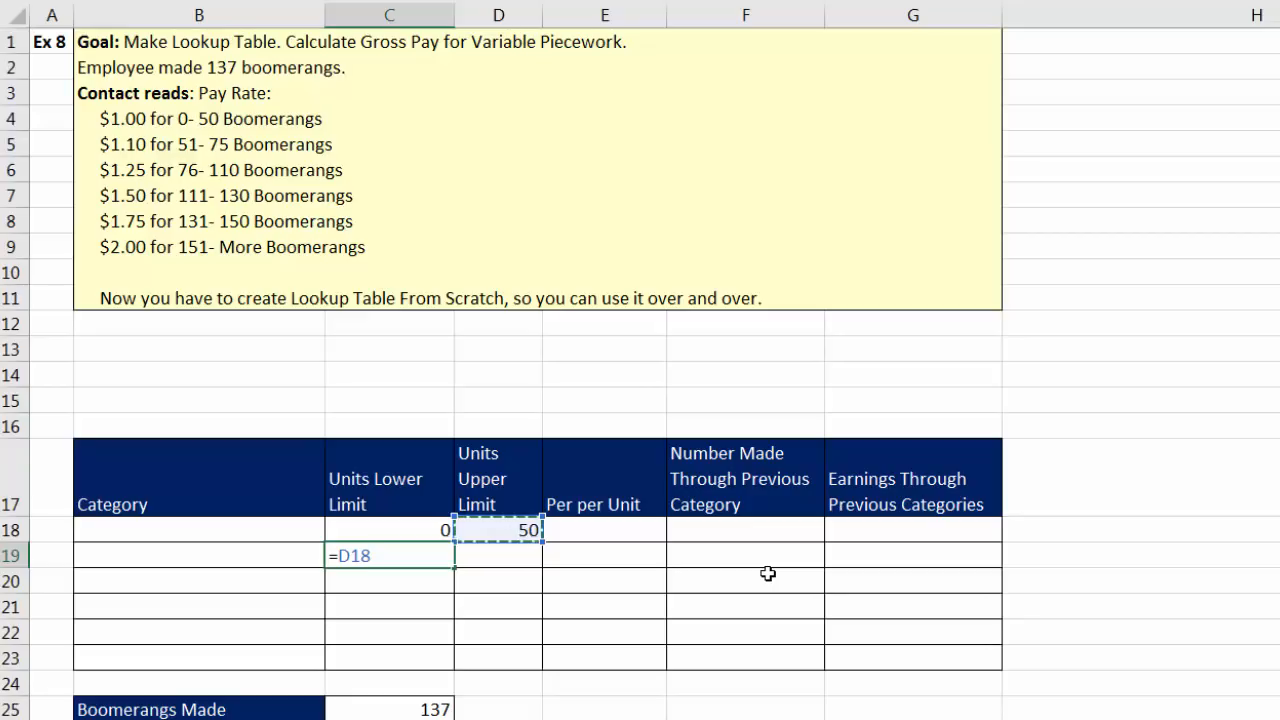
{"action": "type", "text": "+1"}
{"action": "key", "text": "ctrl+Return"}
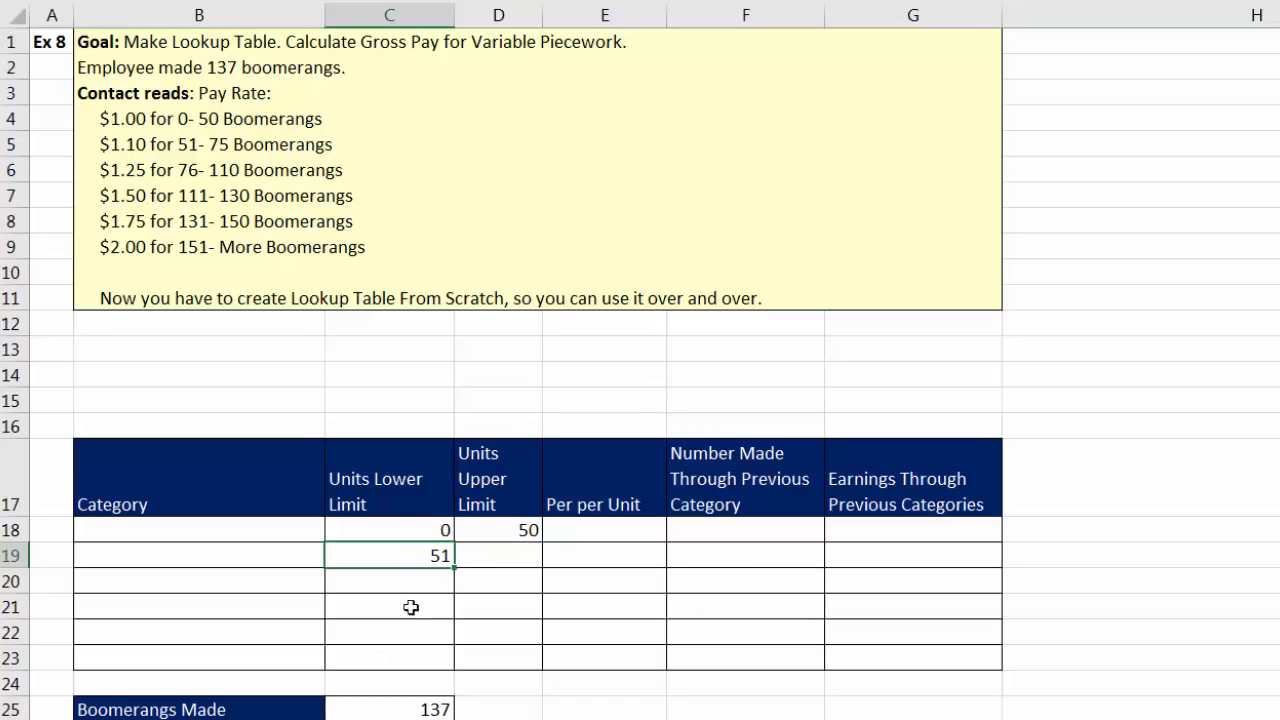
{"action": "left_click_drag", "start_coordinate": [458, 577], "coordinate": [458, 672]}
Step: Enter the upper limits 75, 110, 130, 150 and more in D19:D23
{"action": "left_click", "coordinate": [493, 557]}
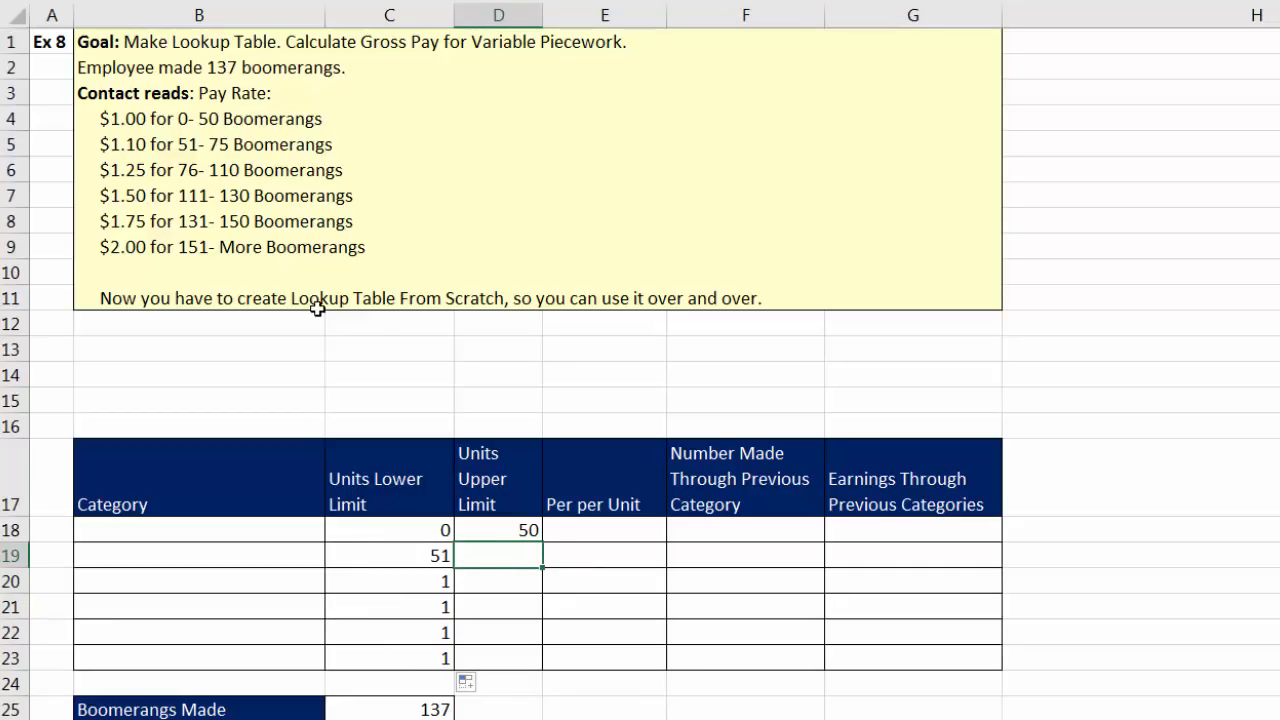
{"action": "type", "text": "75"}
{"action": "key", "text": "Return"}
{"action": "type", "text": "110"}
{"action": "key", "text": "Return"}
{"action": "type", "text": "130"}
{"action": "key", "text": "Return"}
{"action": "type", "text": "150"}
{"action": "key", "text": "Return"}
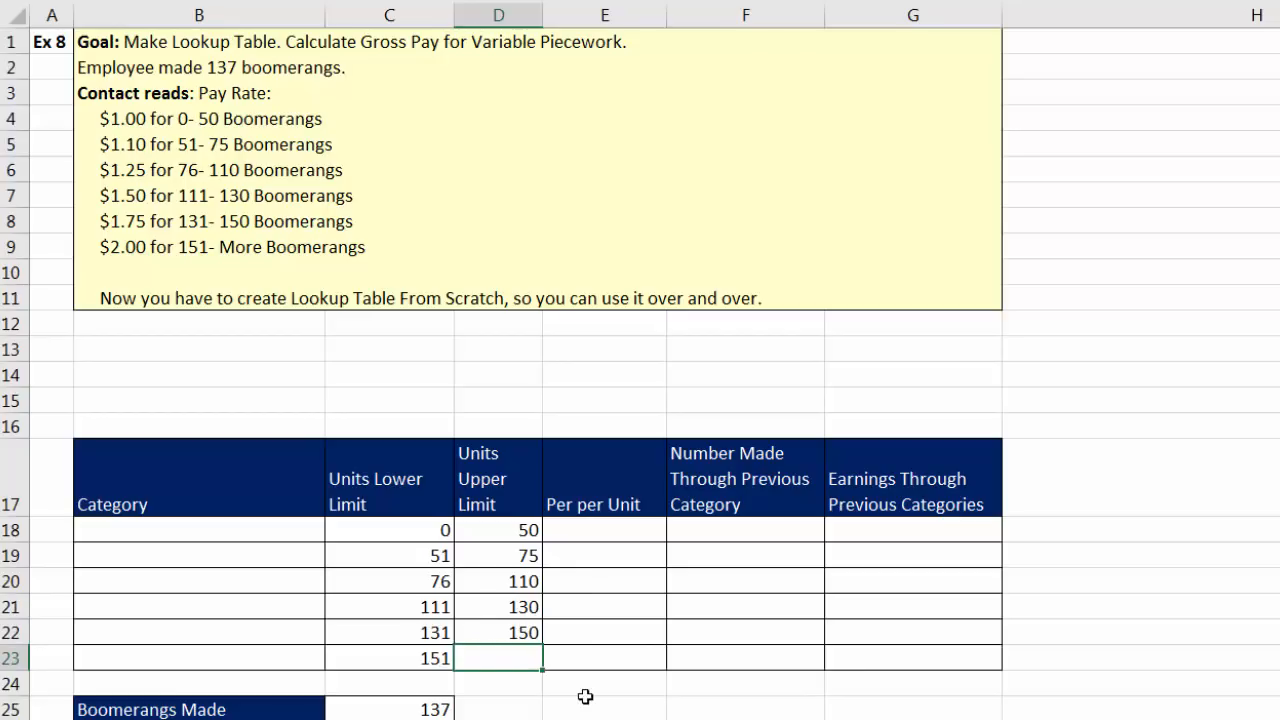
{"action": "type", "text": "more"}
Step: Build the category label in B18 with =C18&" - "&D18 and fill it down through B23
{"action": "left_click", "coordinate": [245, 538]}
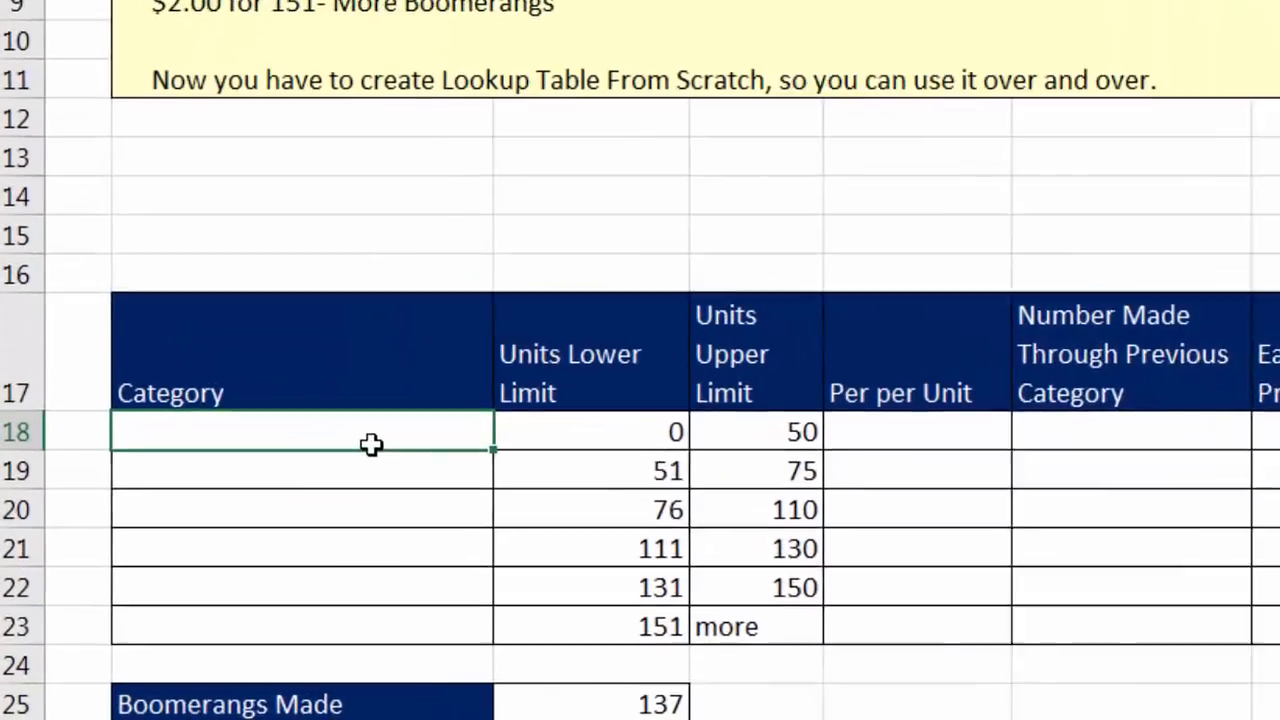
{"action": "type", "text": "="}
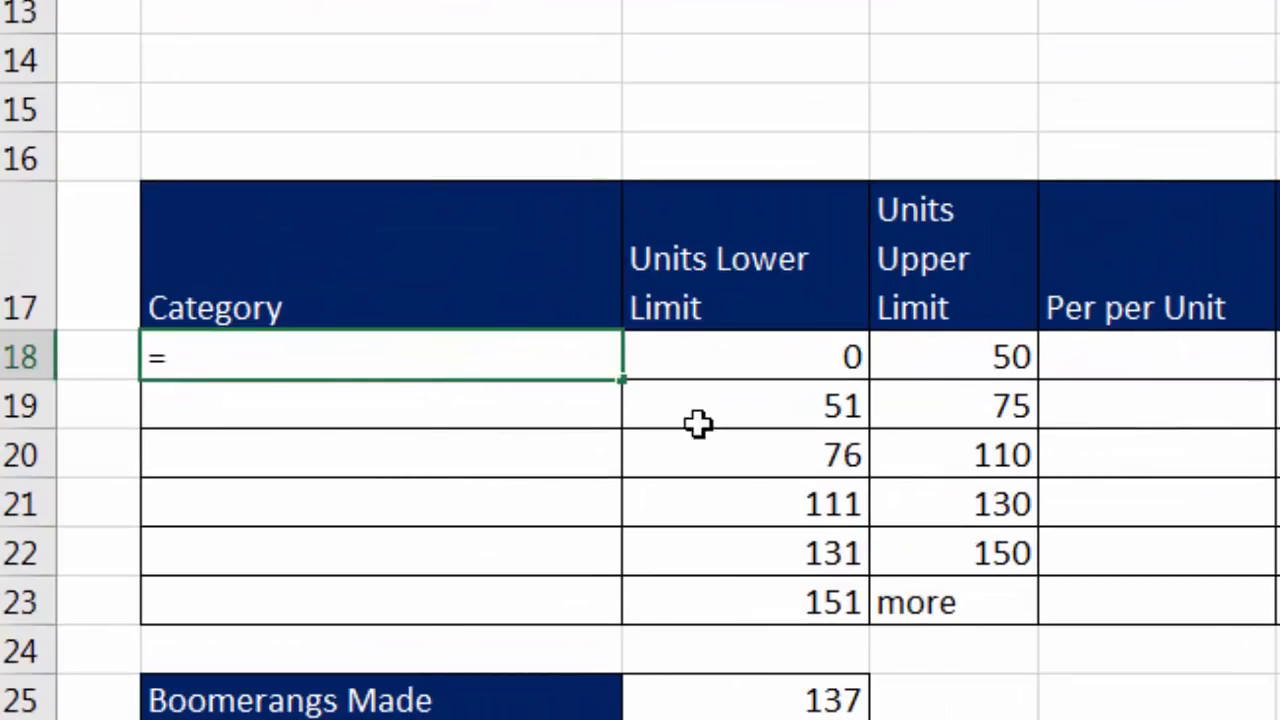
{"action": "left_click", "coordinate": [709, 354]}
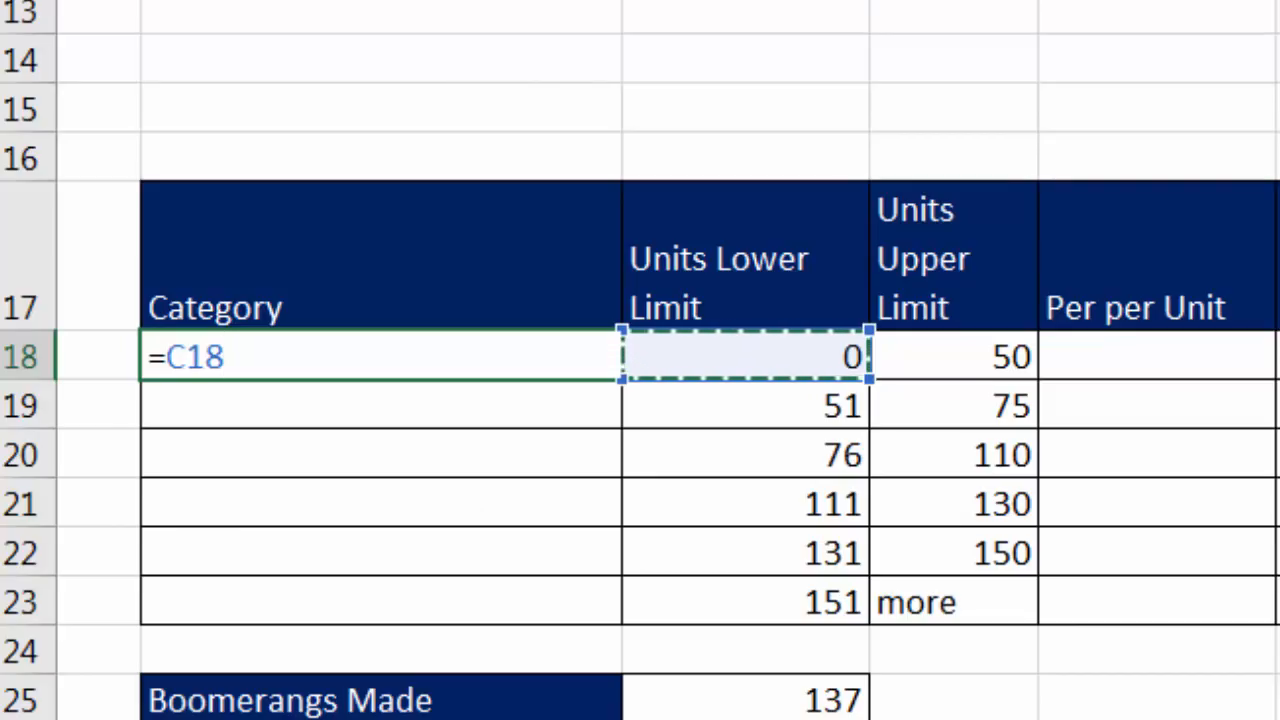
{"action": "type", "text": "&"}
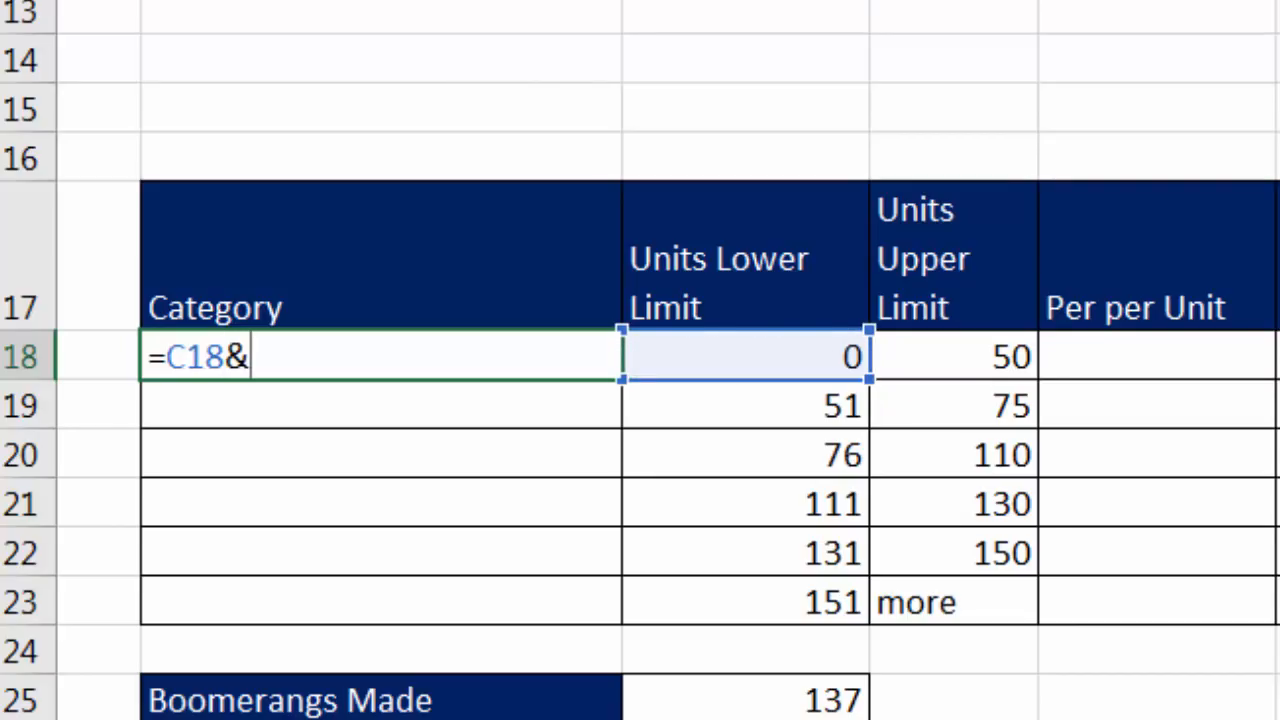
{"action": "type", "text": "\""}
{"action": "type", "text": "-"}
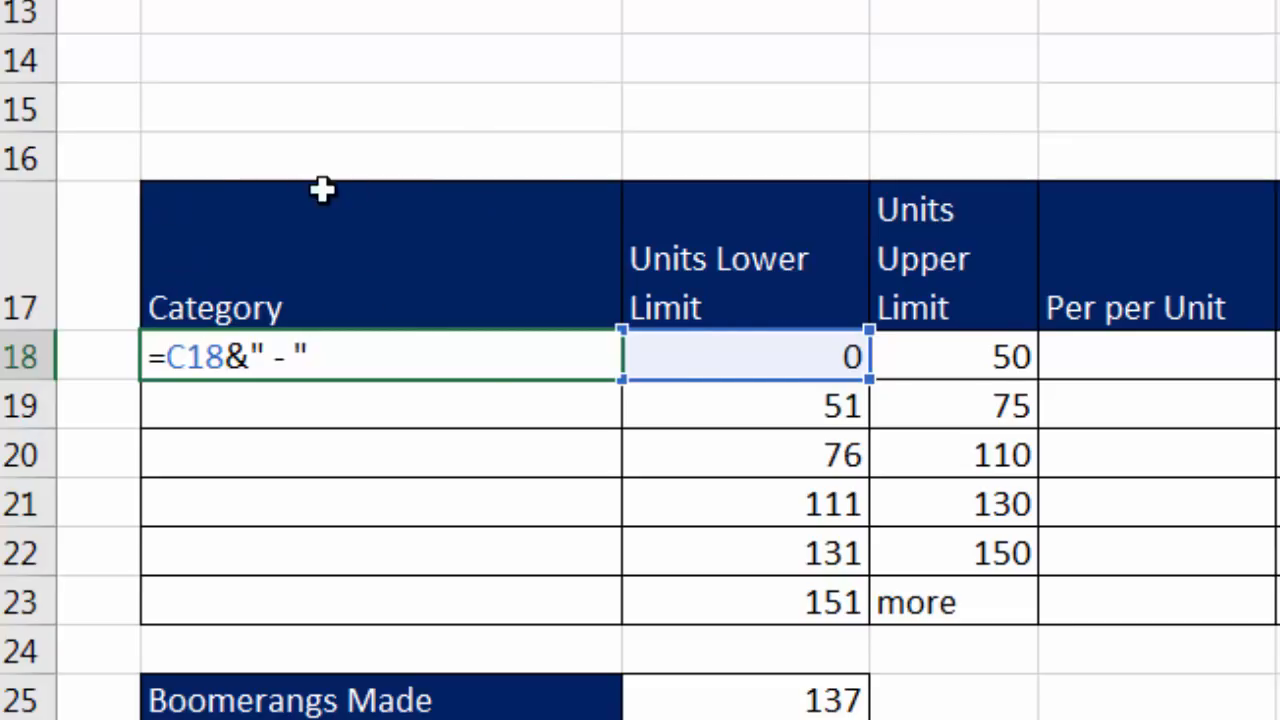
{"action": "type", "text": "&"}
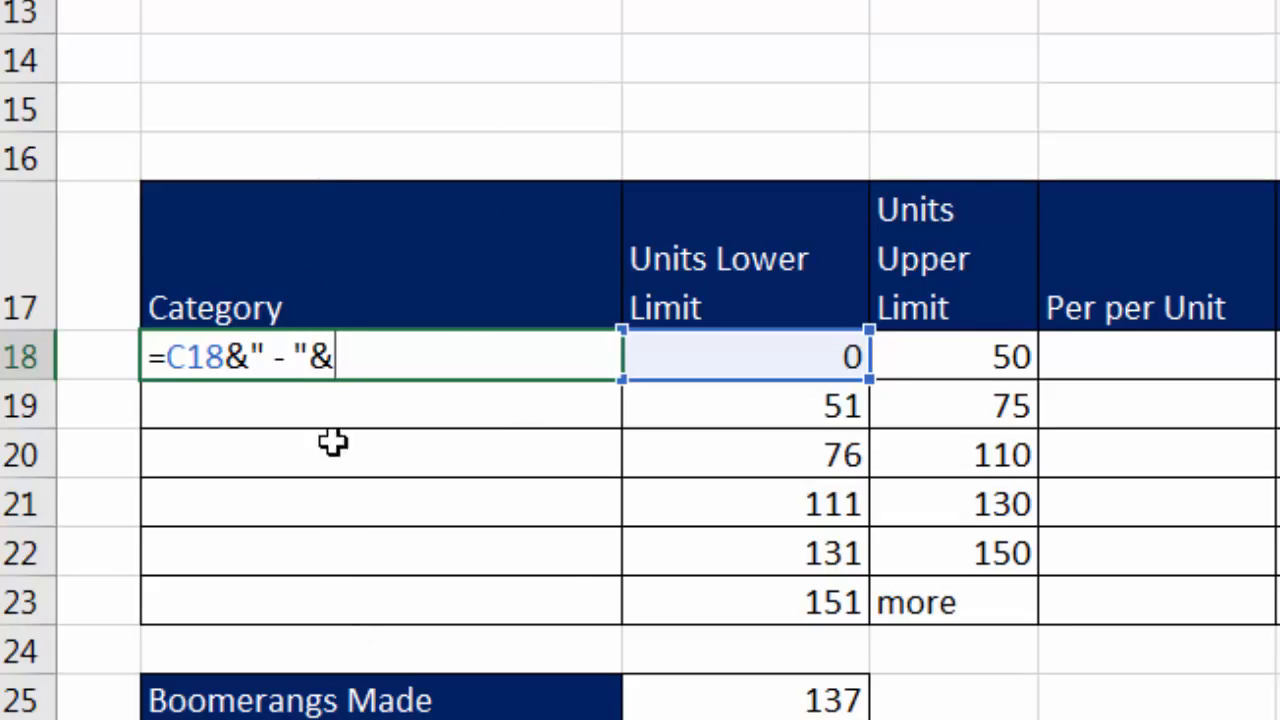
{"action": "left_click", "coordinate": [945, 372]}
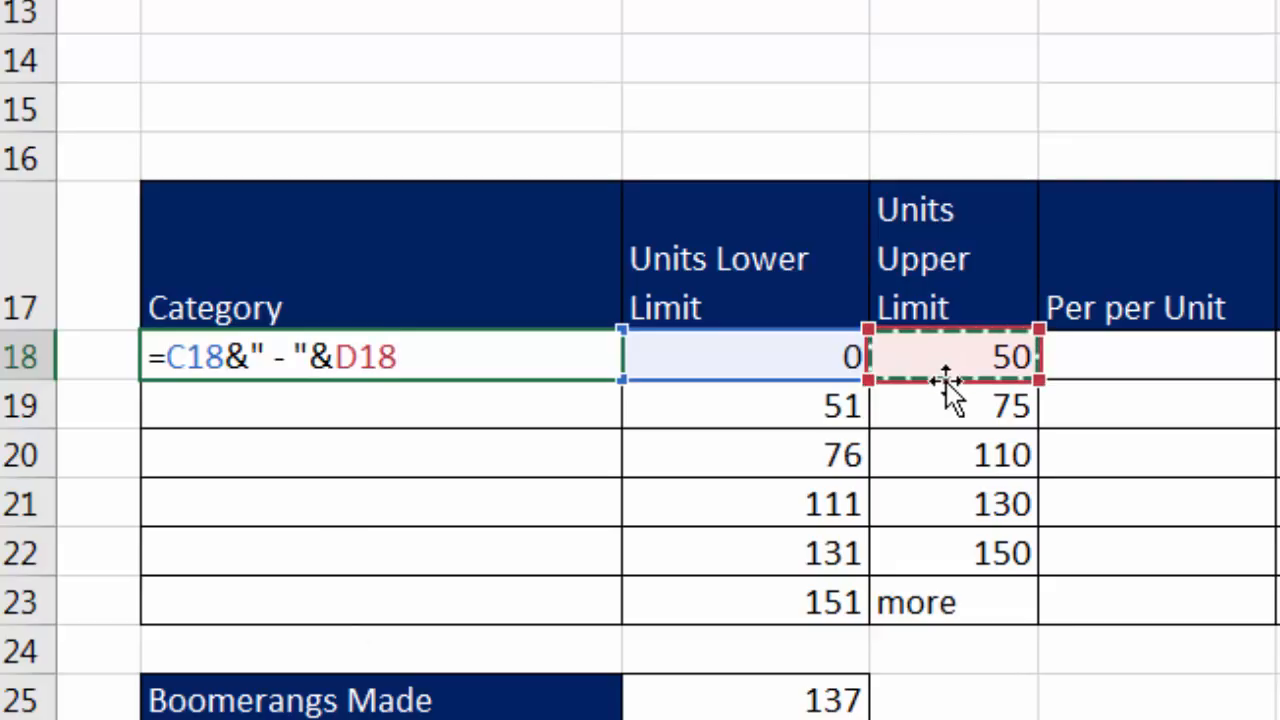
{"action": "key", "text": "ctrl+Return"}
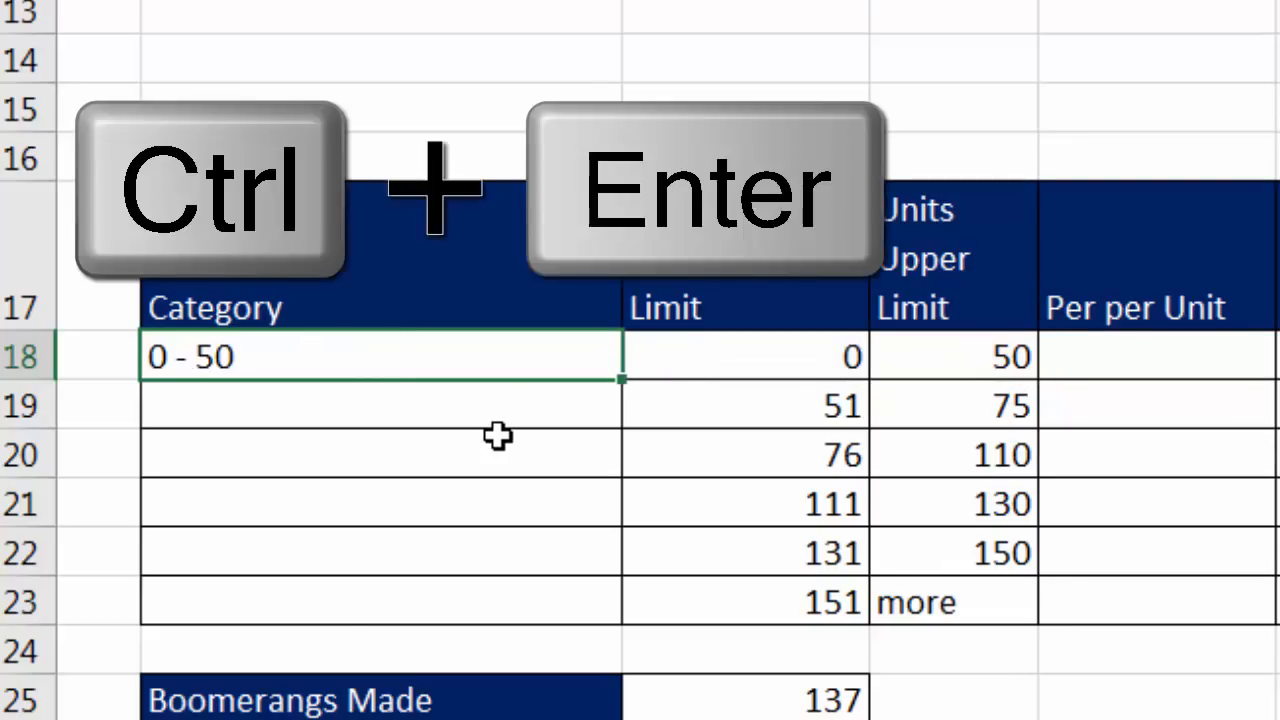
{"action": "left_click_drag", "start_coordinate": [622, 378], "coordinate": [639, 630]}
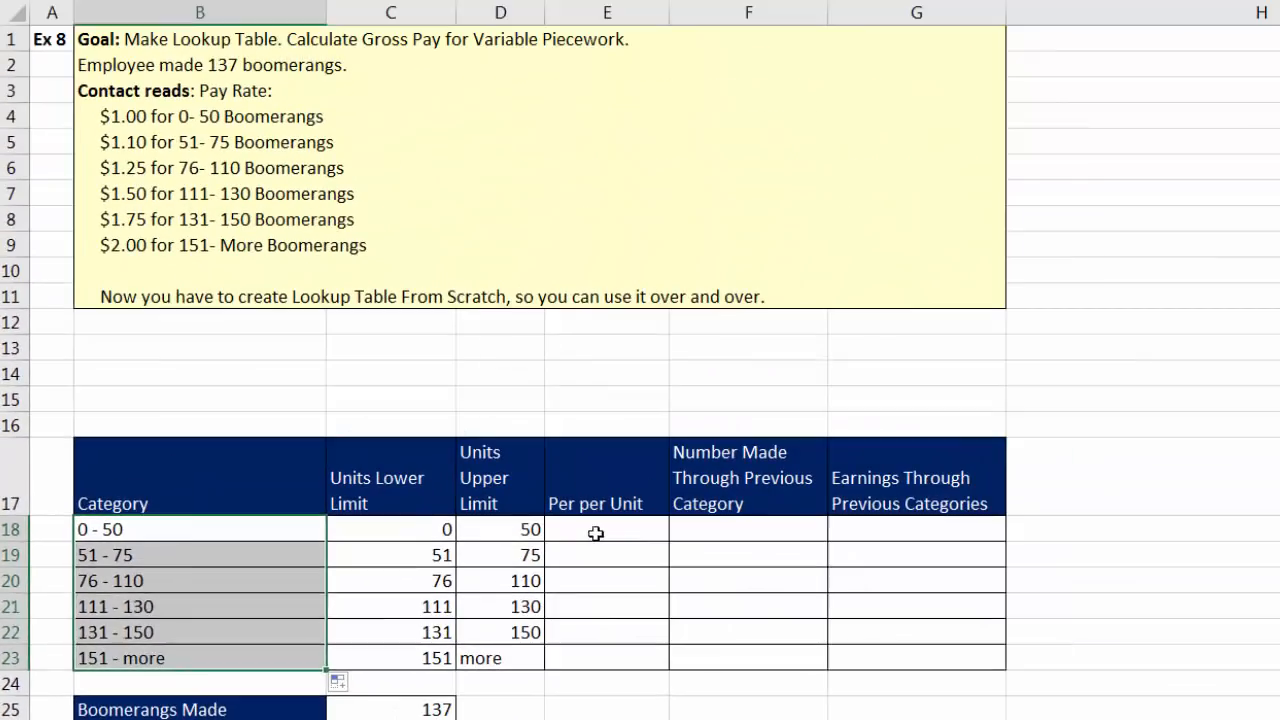
Step: Enter the per-unit pay values 1, 1.1, 125, 1.5, 1.75 and 2 in E18:E23
{"action": "left_click", "coordinate": [595, 533]}
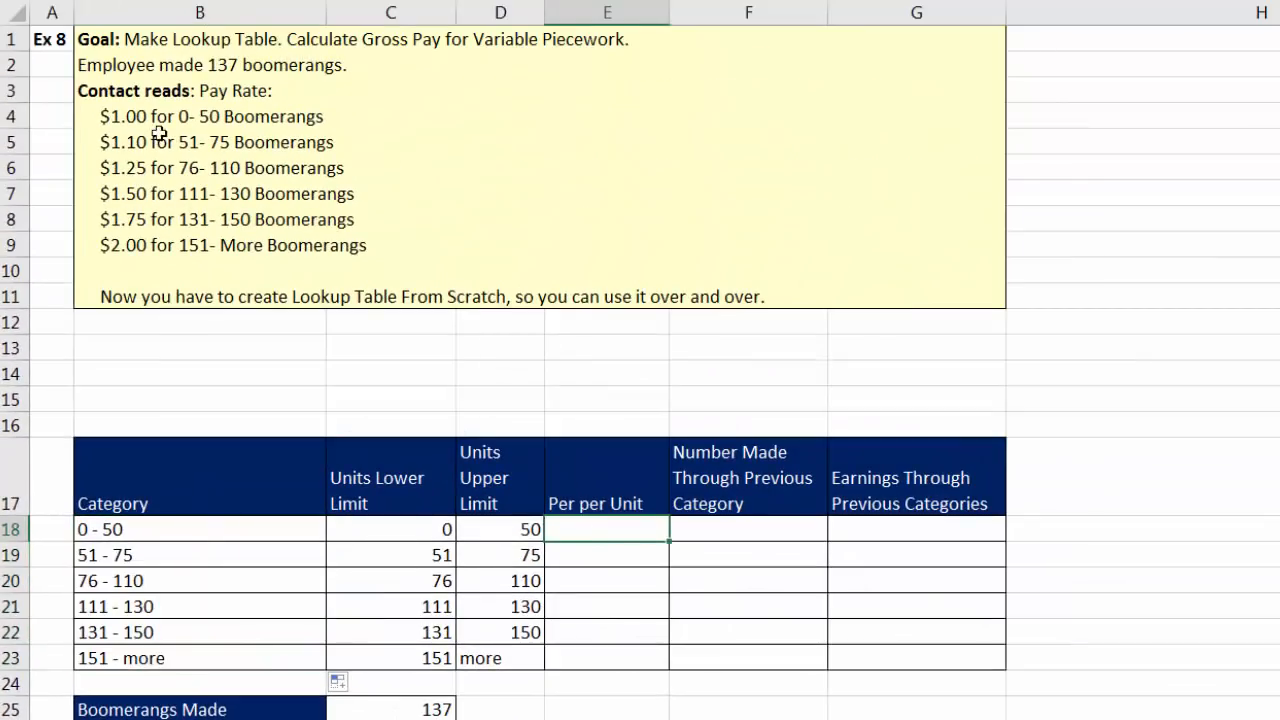
{"action": "type", "text": "1"}
{"action": "key", "text": "Return"}
{"action": "type", "text": "1"}
{"action": "key", "text": "Return"}
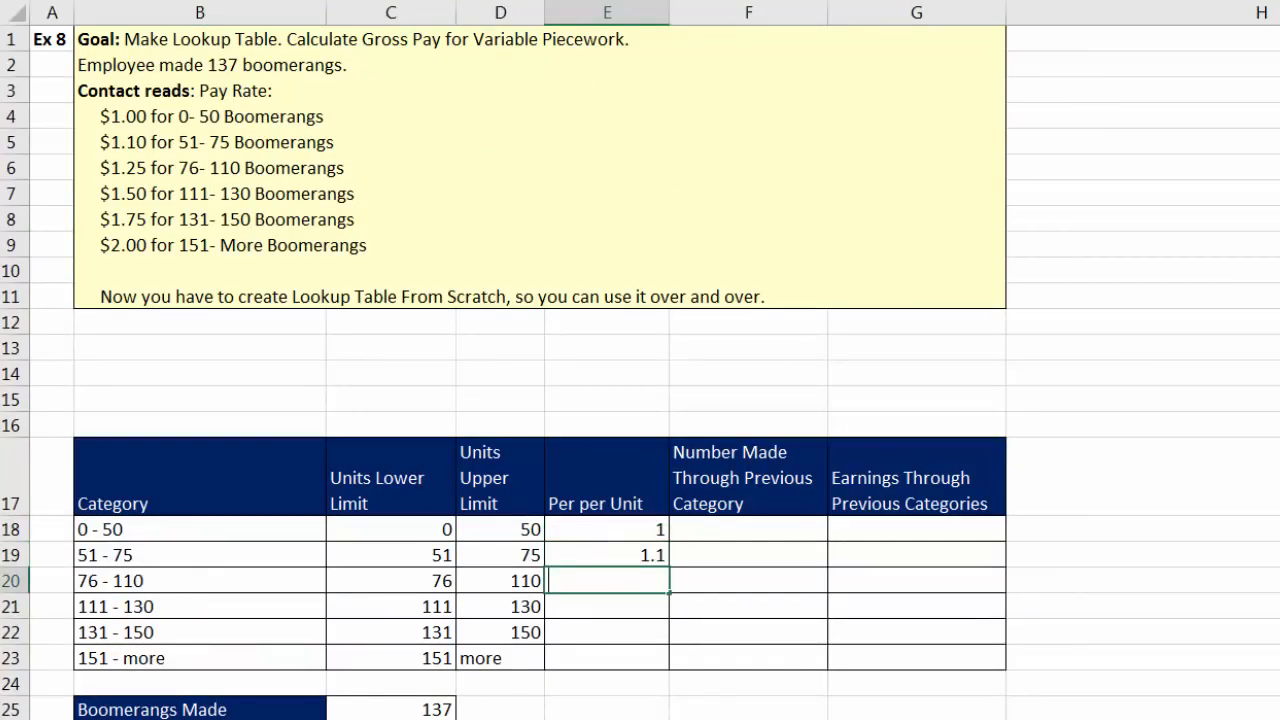
{"action": "type", "text": "125"}
{"action": "key", "text": "Return"}
{"action": "type", "text": "1."}
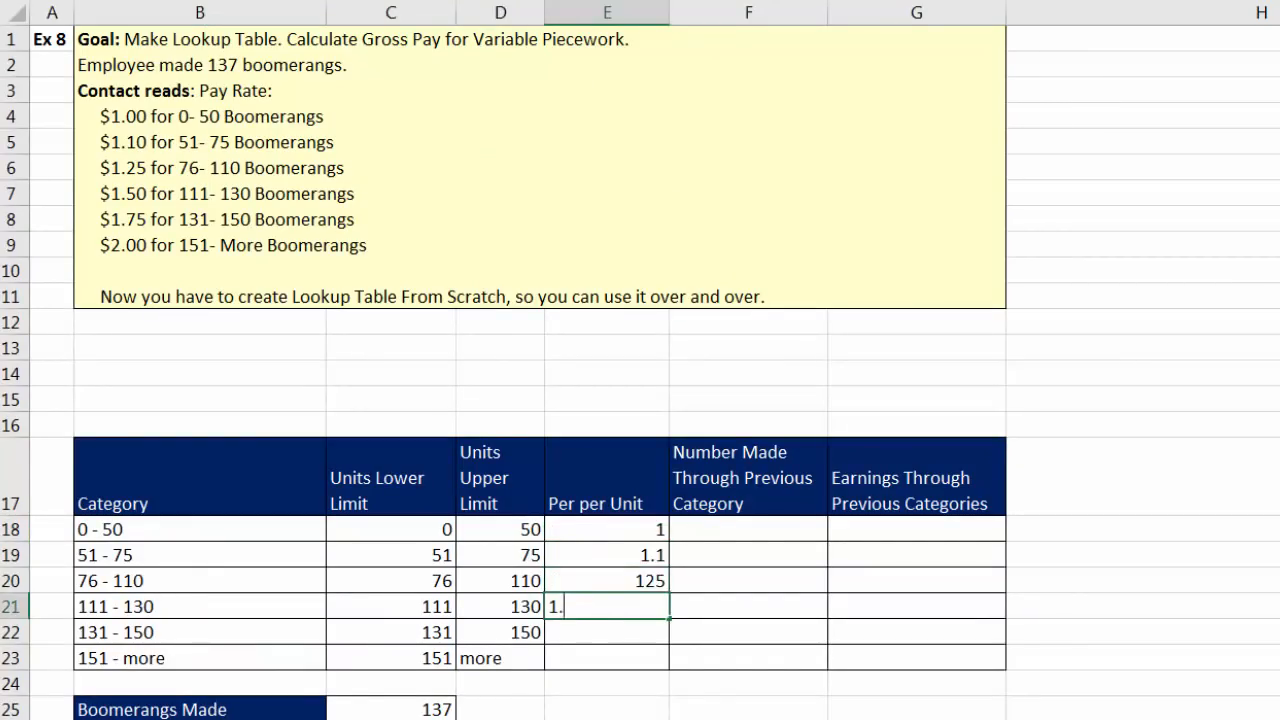
{"action": "key", "text": "Return"}
{"action": "type", "text": "1.75"}
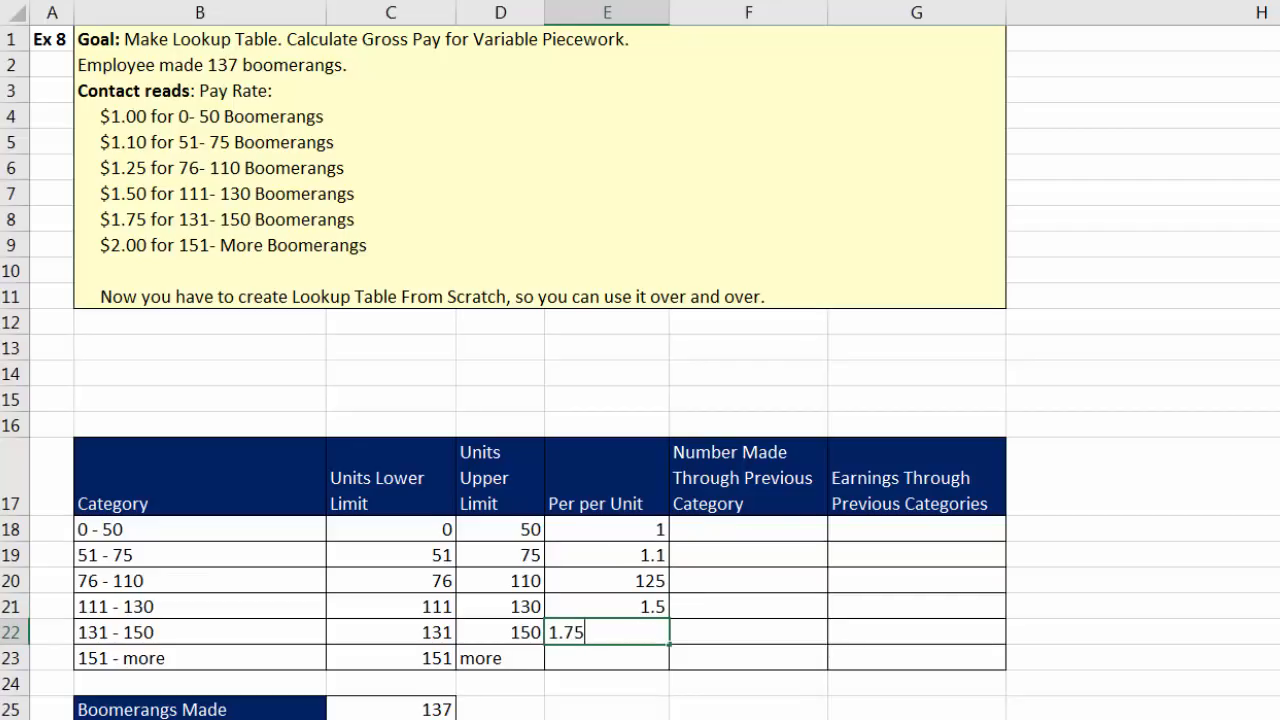
{"action": "key", "text": "Return"}
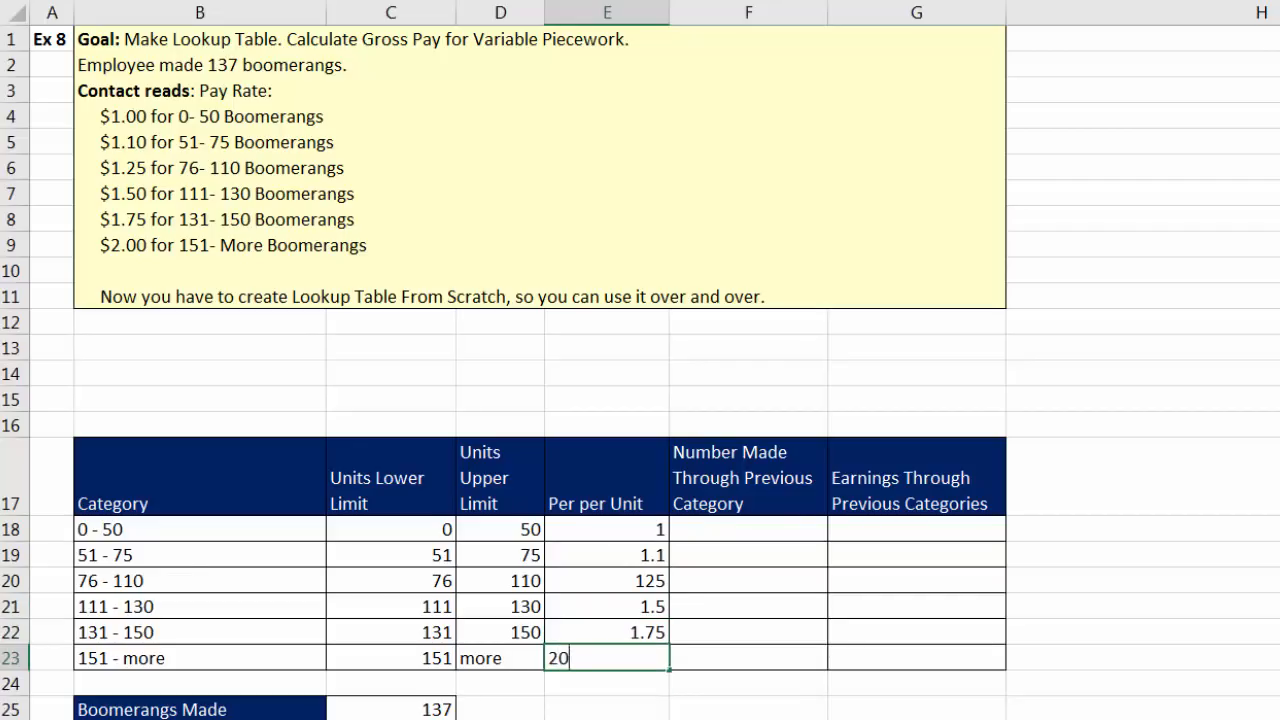
{"action": "type", "text": "20"}
{"action": "key", "text": "BackSpace"}
{"action": "key", "text": "Return"}
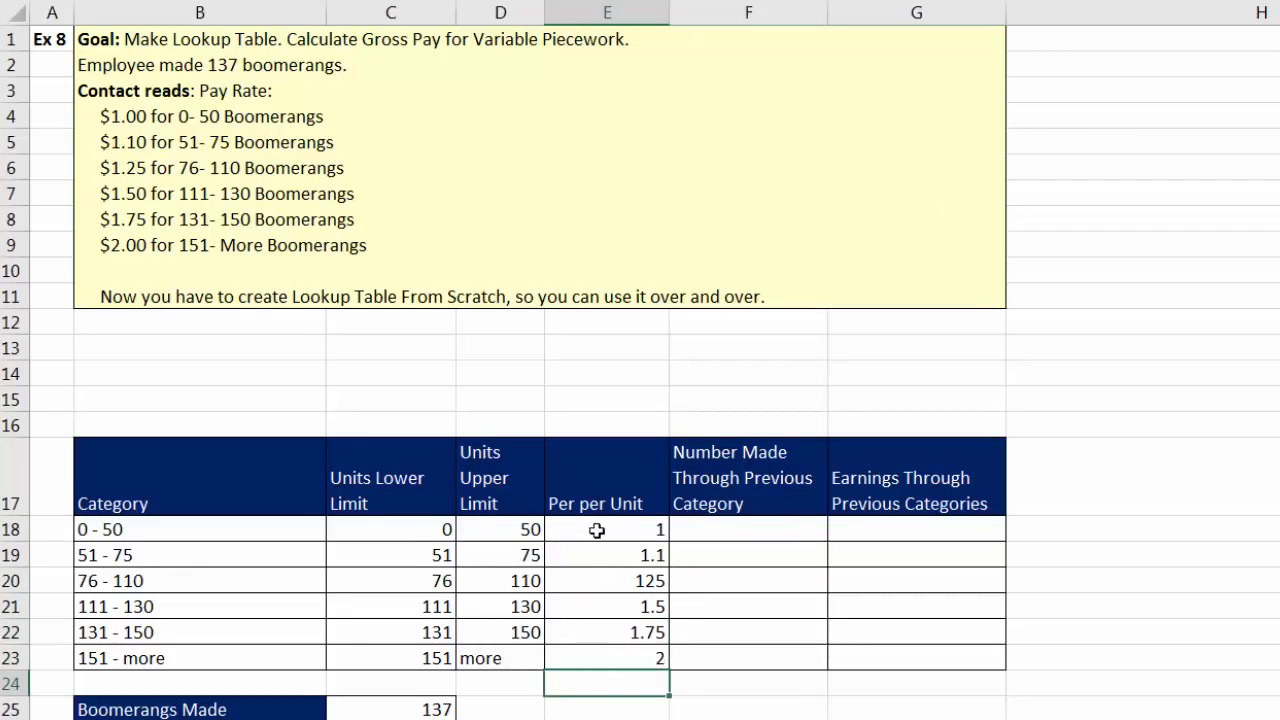
Step: Apply the Currency number format to the per-unit pay values in E18:E23
{"action": "left_click_drag", "start_coordinate": [597, 530], "coordinate": [606, 655]}
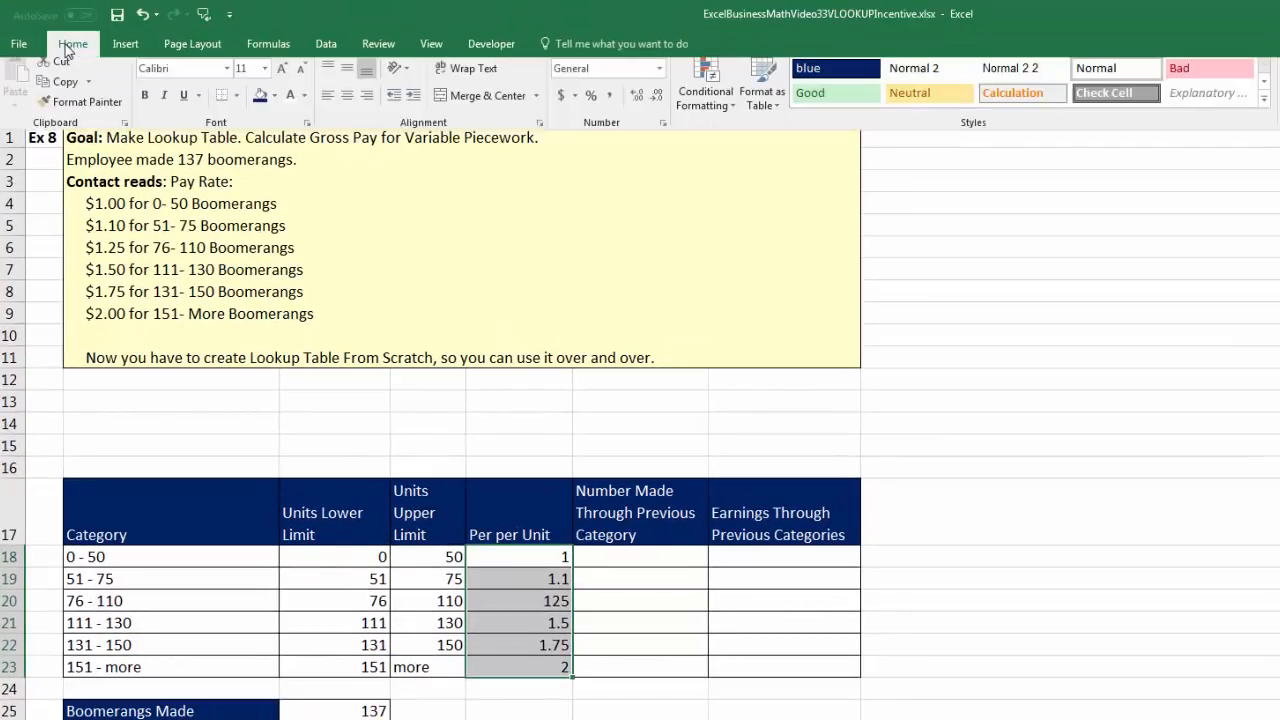
{"action": "left_click", "coordinate": [659, 77]}
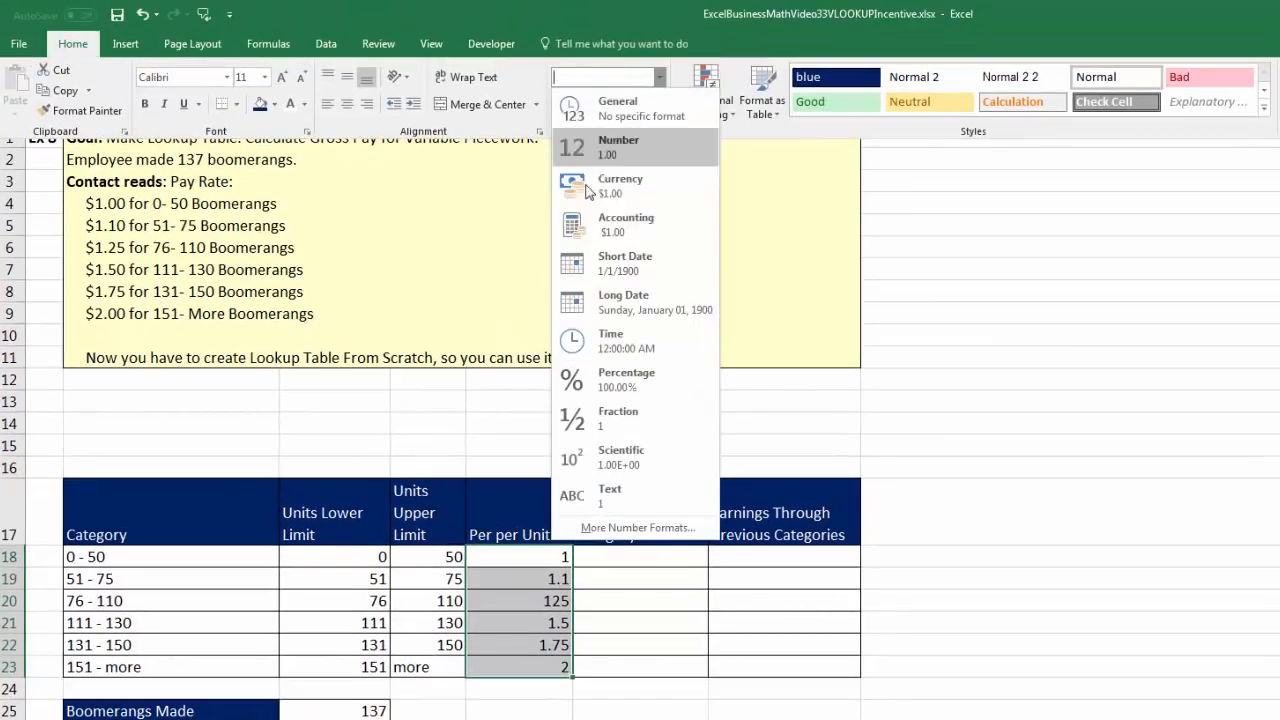
{"action": "left_click", "coordinate": [590, 190]}
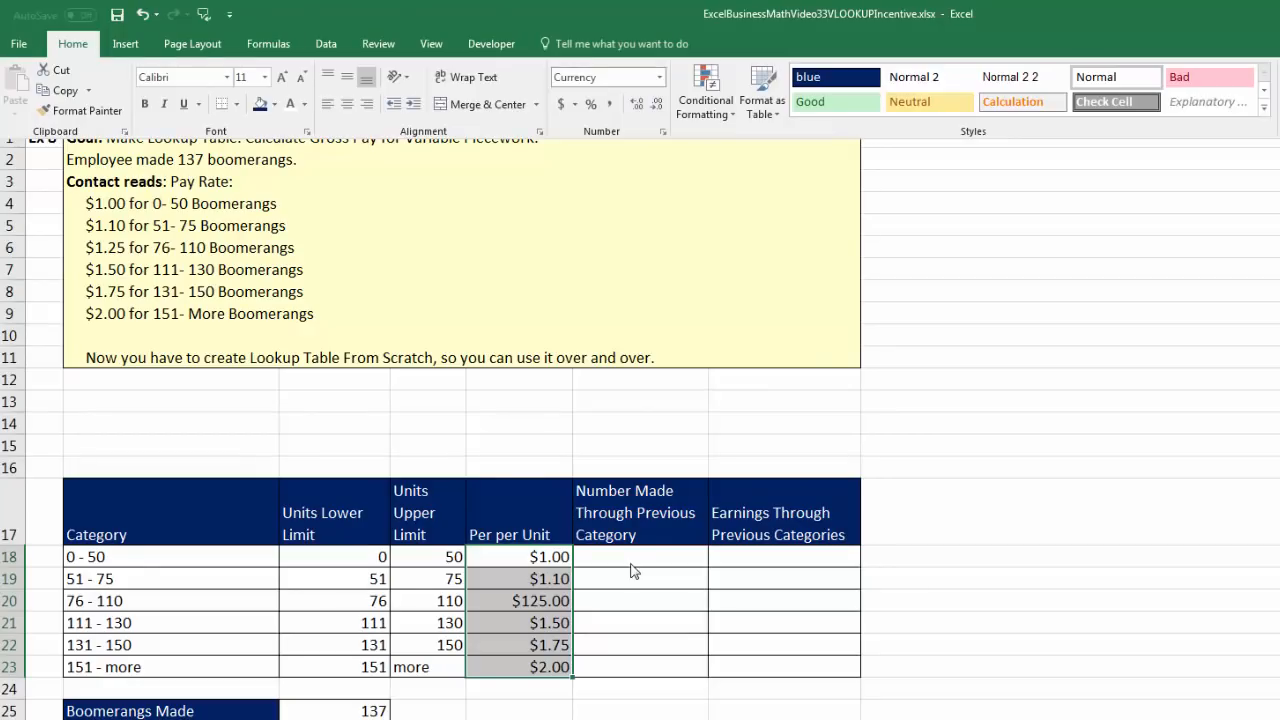
Step: Apply the light green recent fill colour to the category labels in B18:B23
{"action": "left_click", "coordinate": [245, 570]}
{"action": "left_click_drag", "start_coordinate": [155, 557], "coordinate": [174, 660]}
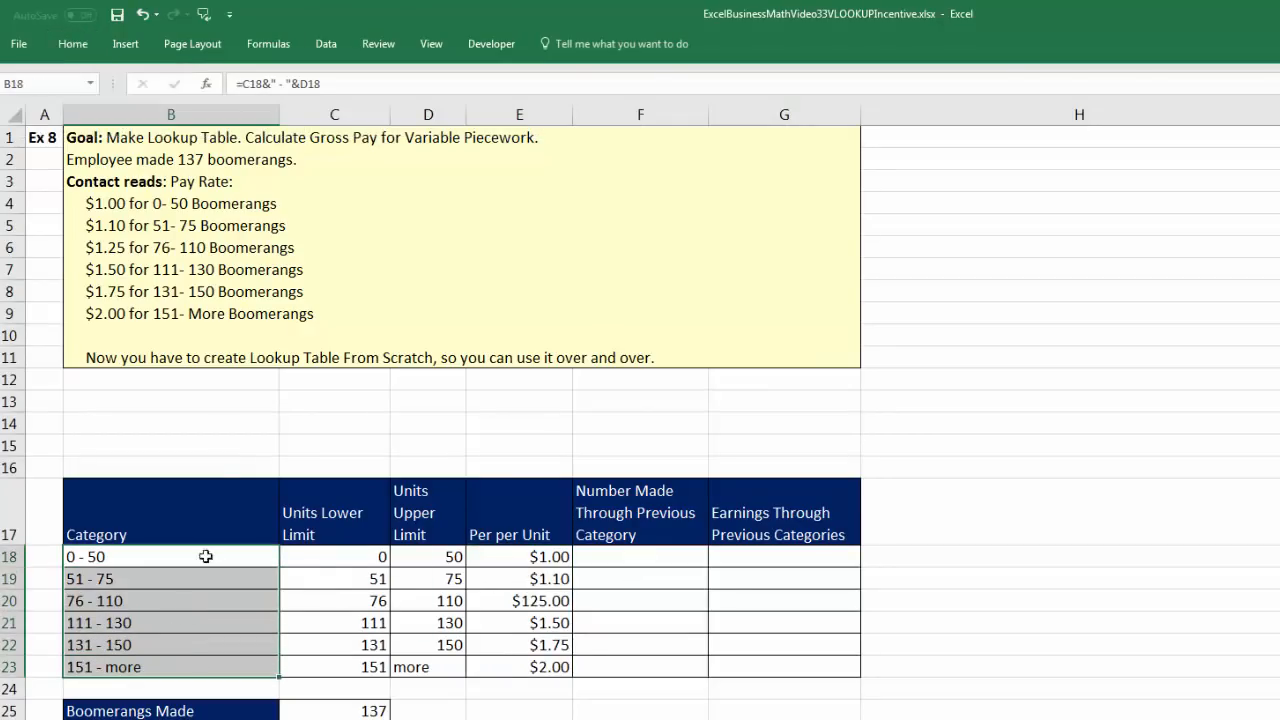
{"action": "right_click", "coordinate": [229, 591]}
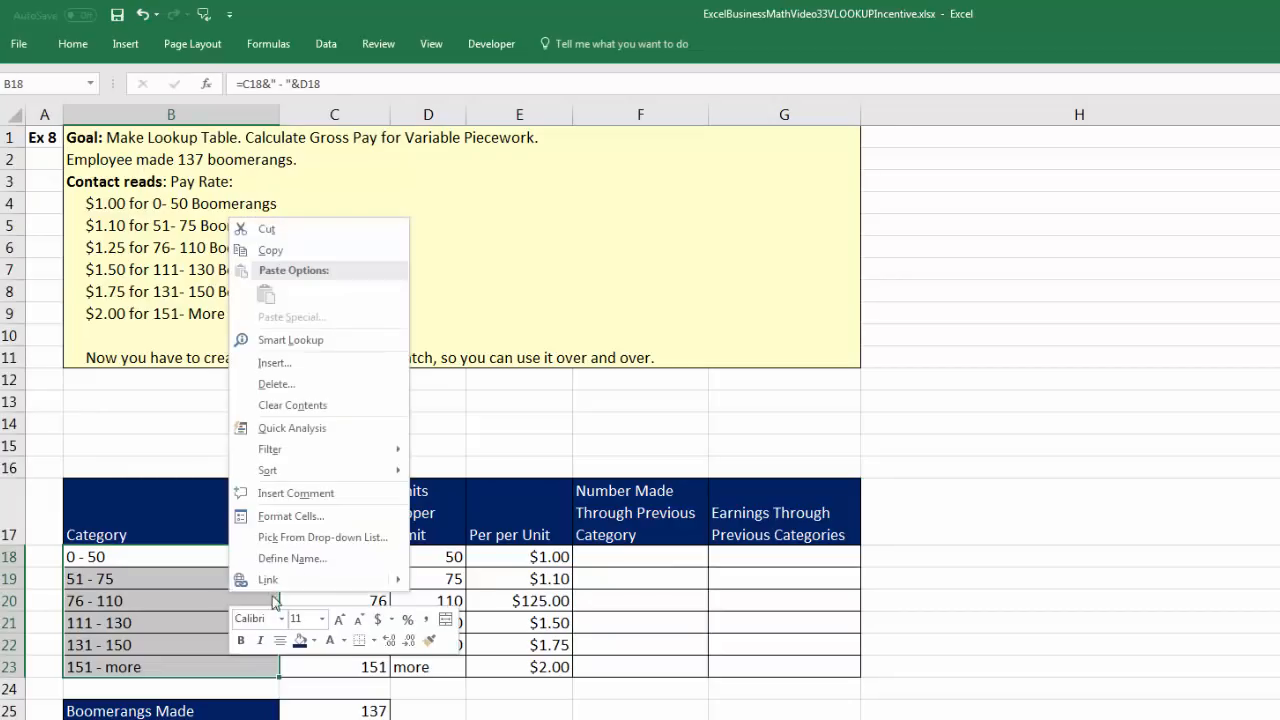
{"action": "left_click", "coordinate": [313, 641]}
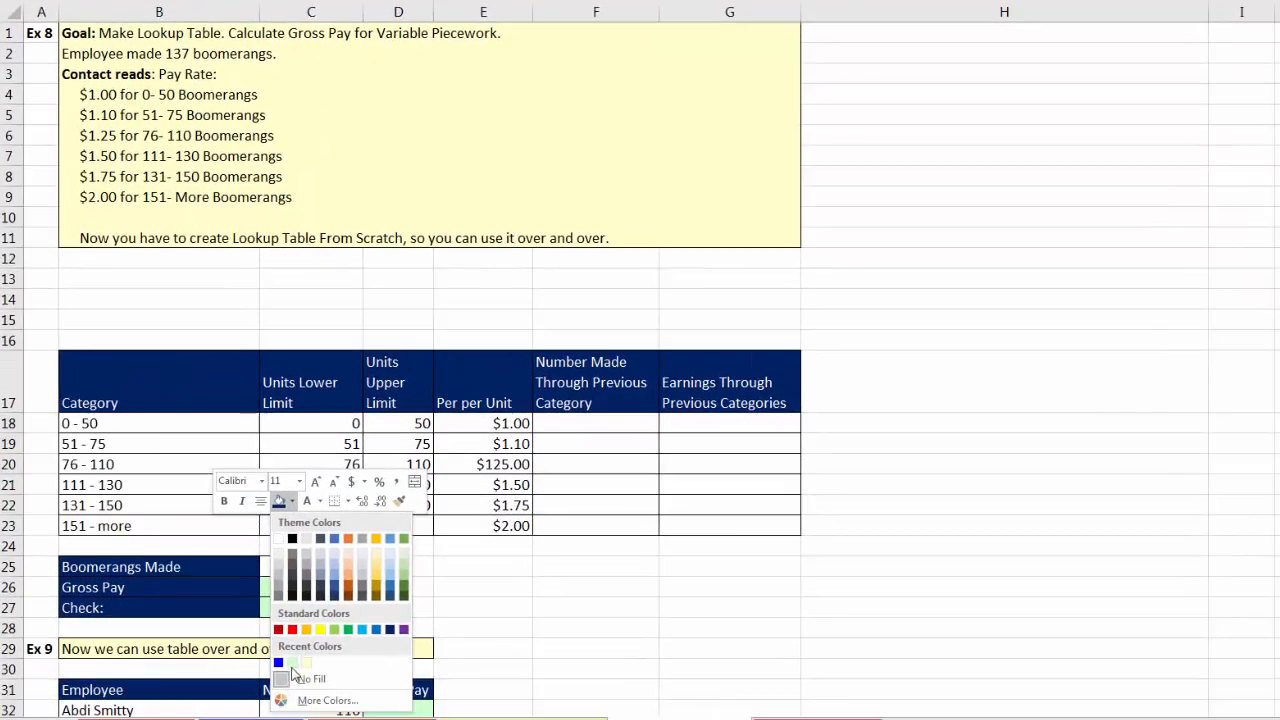
{"action": "left_click", "coordinate": [292, 663]}
Step: Apply the same light green fill to the lower limits in C19:C23 and the empty cells F19:G23
{"action": "left_click_drag", "start_coordinate": [340, 444], "coordinate": [337, 522]}
{"action": "right_click", "coordinate": [337, 522]}
{"action": "left_click", "coordinate": [409, 568]}
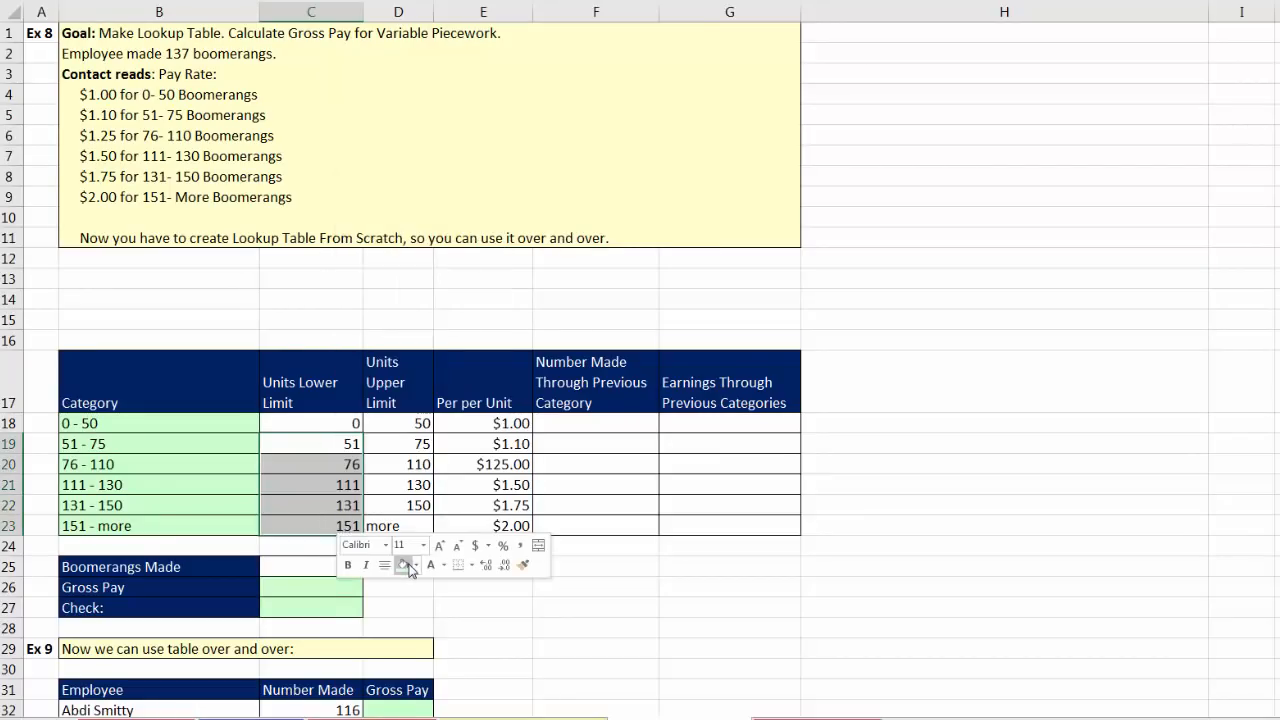
{"action": "left_click", "coordinate": [727, 468]}
{"action": "left_click_drag", "start_coordinate": [592, 447], "coordinate": [712, 530]}
{"action": "right_click", "coordinate": [603, 476]}
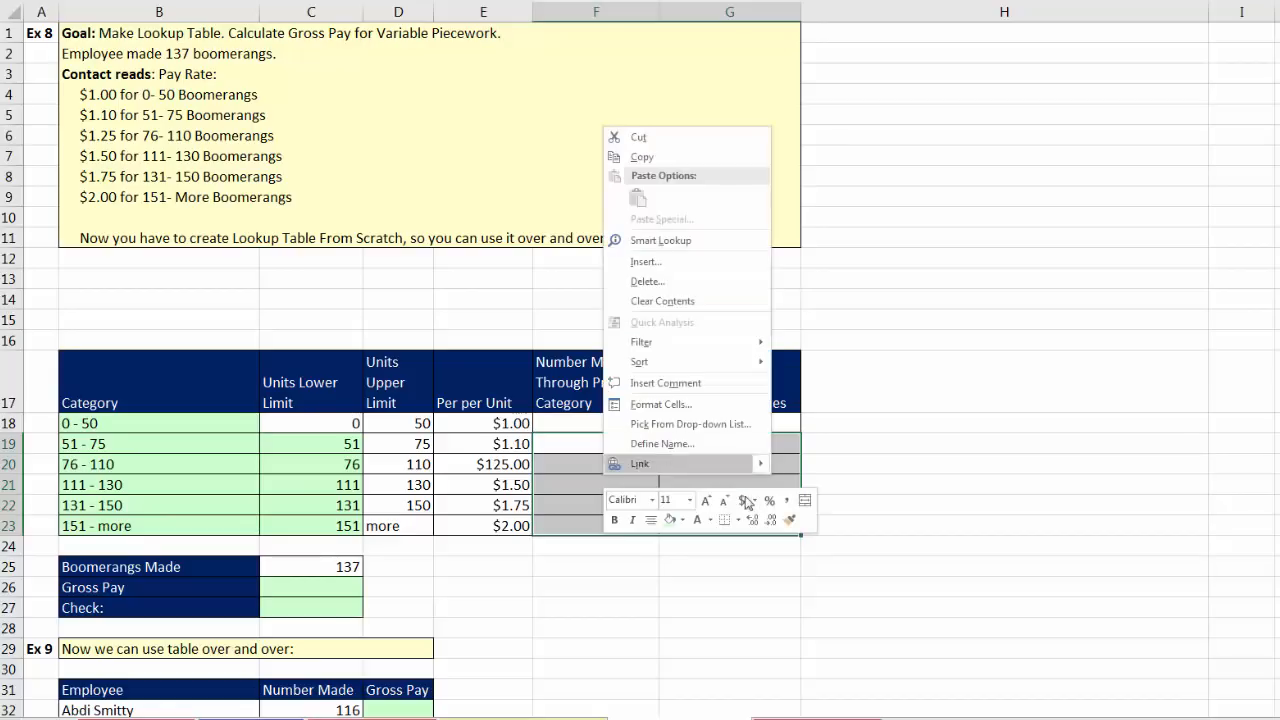
{"action": "left_click", "coordinate": [669, 519]}
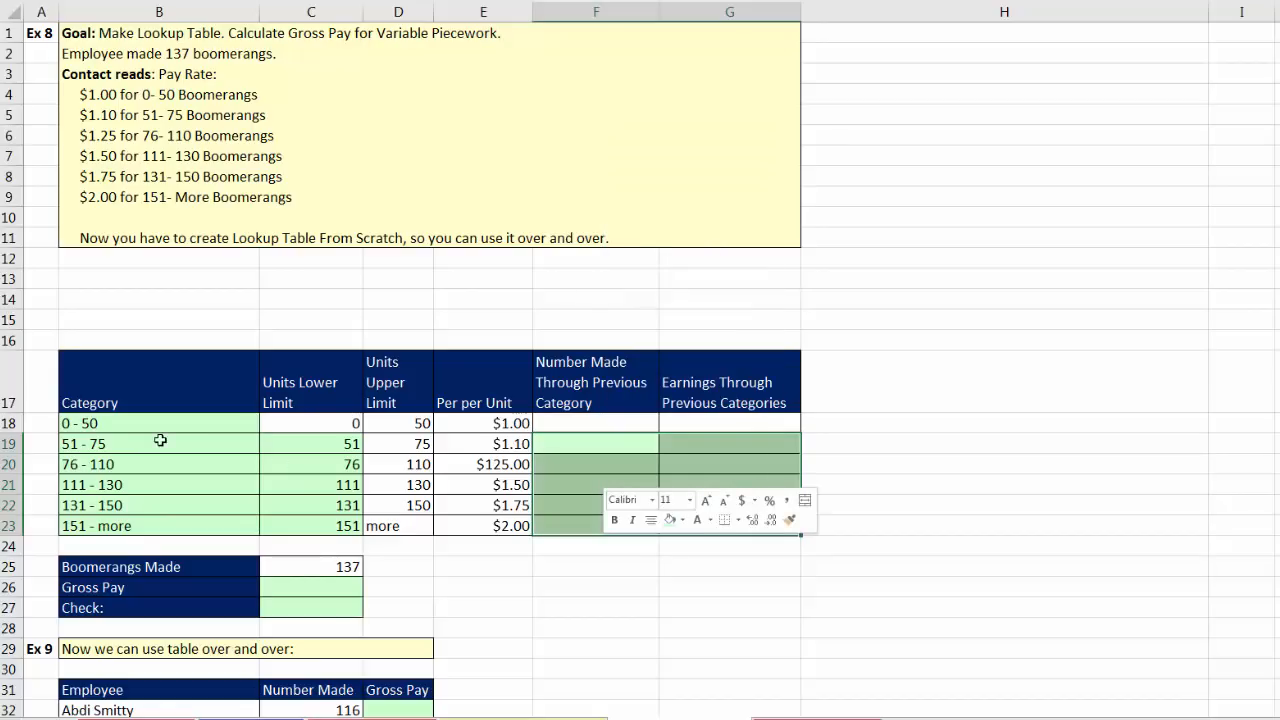
Step: Enter 0 in F18 and G18 as the first category's previous number made and previous earnings
{"action": "left_click_drag", "start_coordinate": [341, 423], "coordinate": [489, 522]}
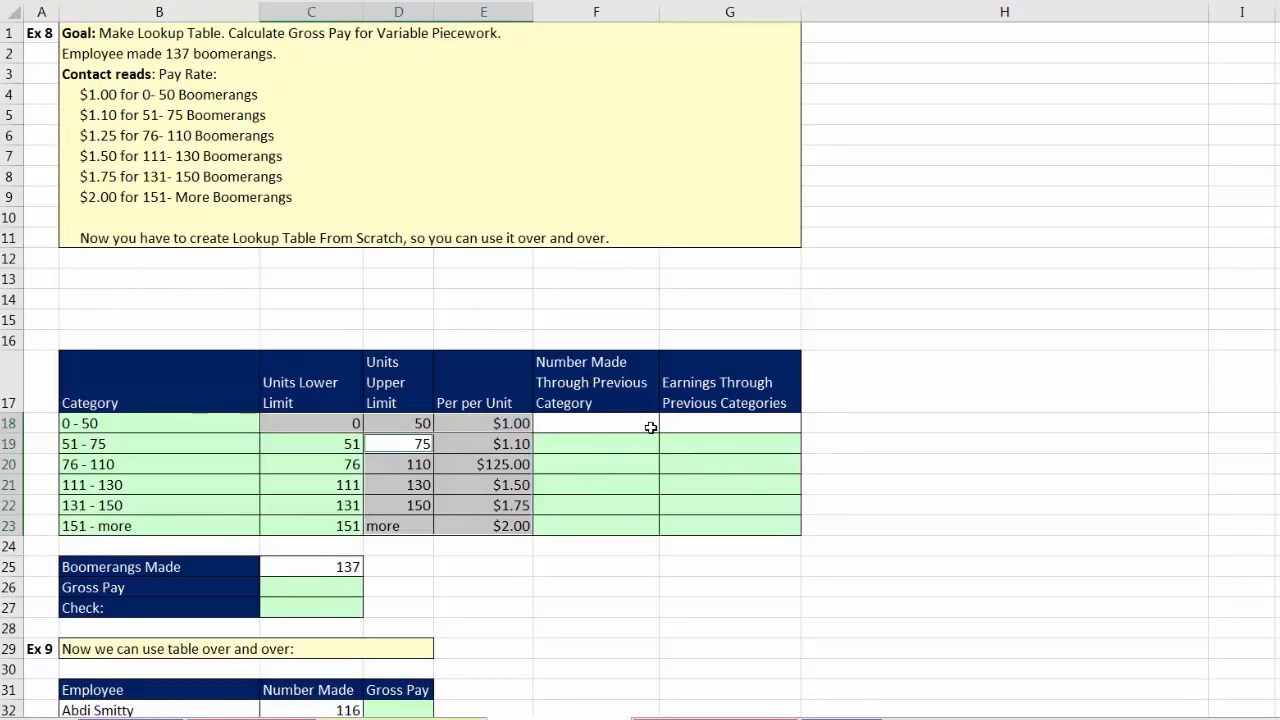
{"action": "left_click", "coordinate": [579, 422]}
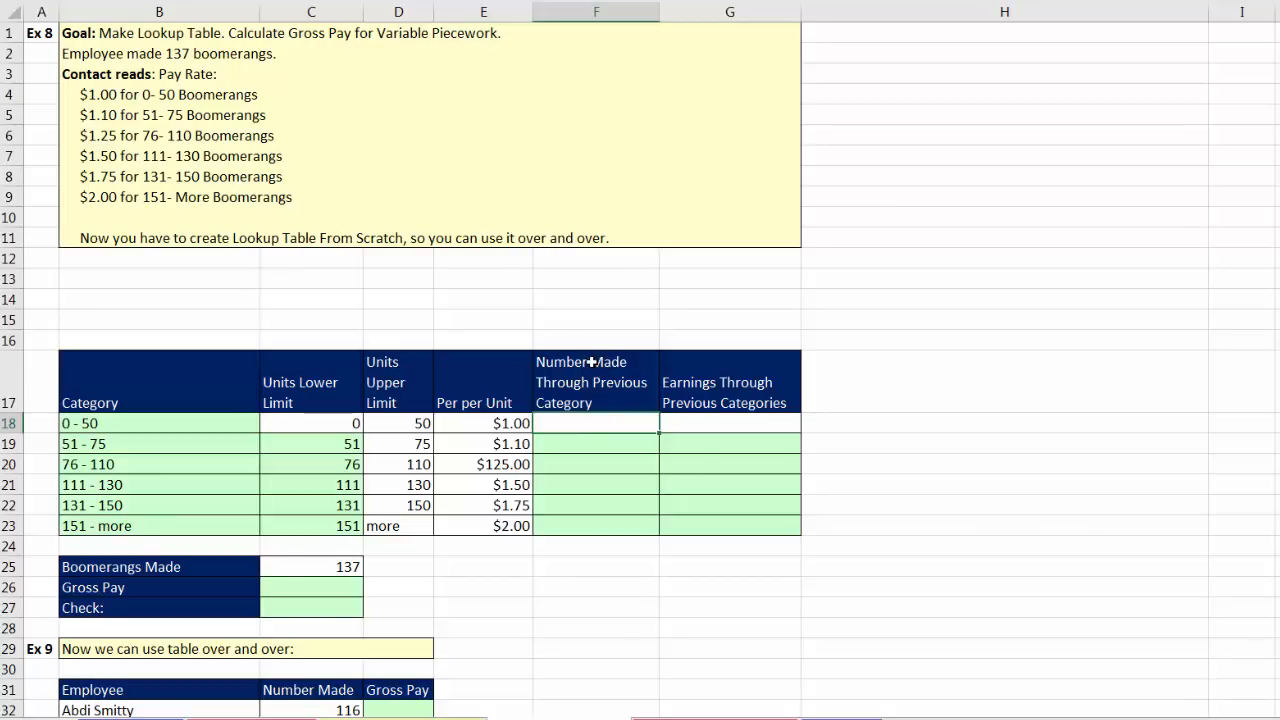
{"action": "type", "text": "0"}
{"action": "key", "text": "Tab"}
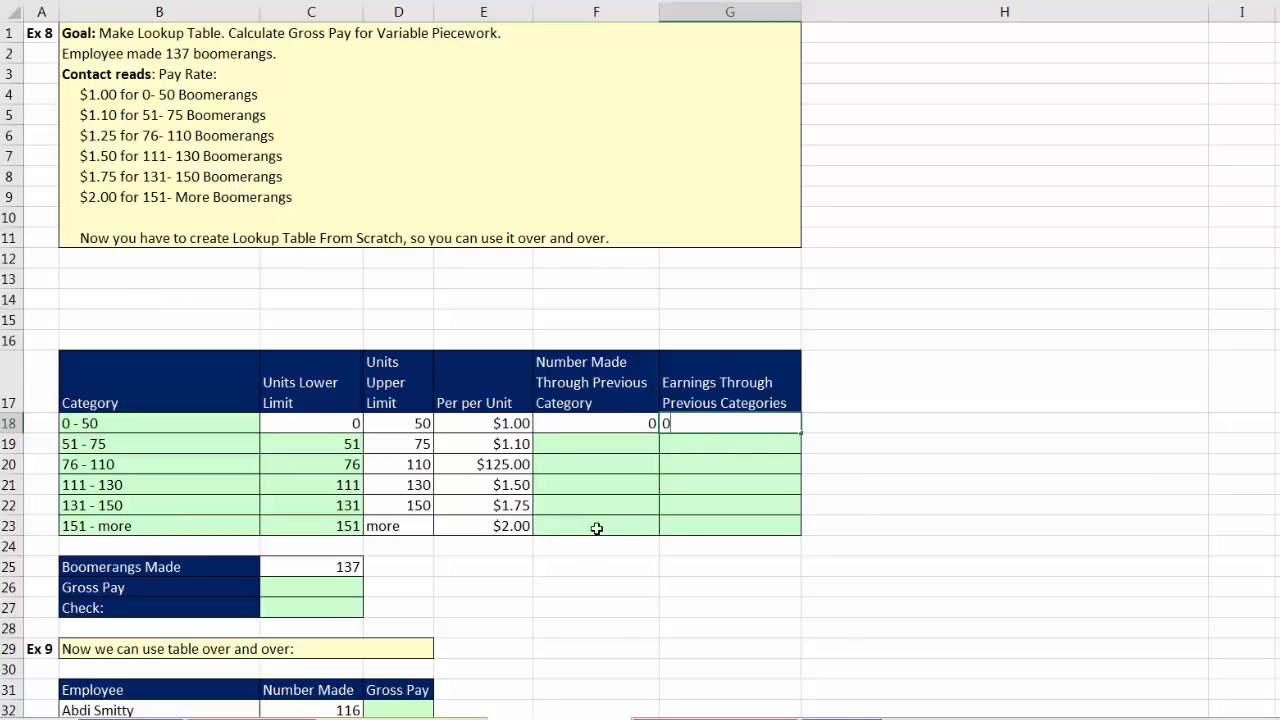
{"action": "key", "text": "Return"}
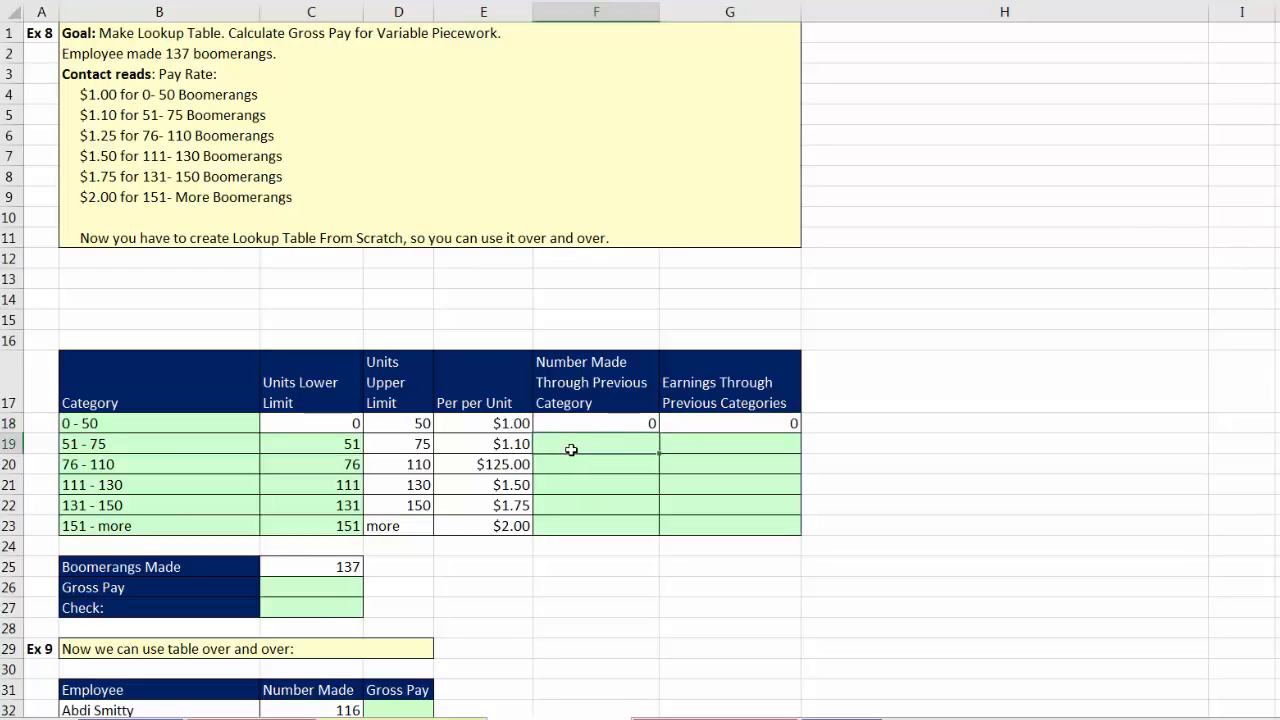
Step: Enter =D18 in F19 for the number made through the previous category and fill it down through F23
{"action": "type", "text": "="}
{"action": "left_click", "coordinate": [398, 424]}
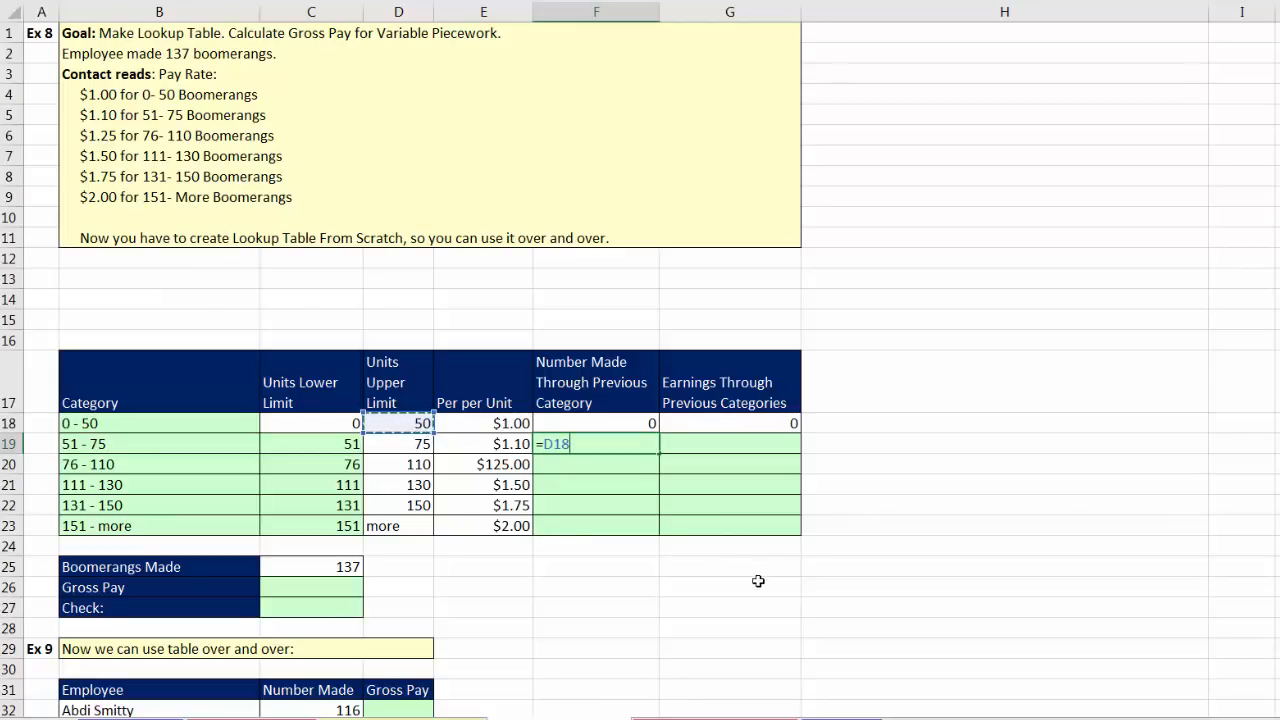
{"action": "key", "text": "ctrl+Return"}
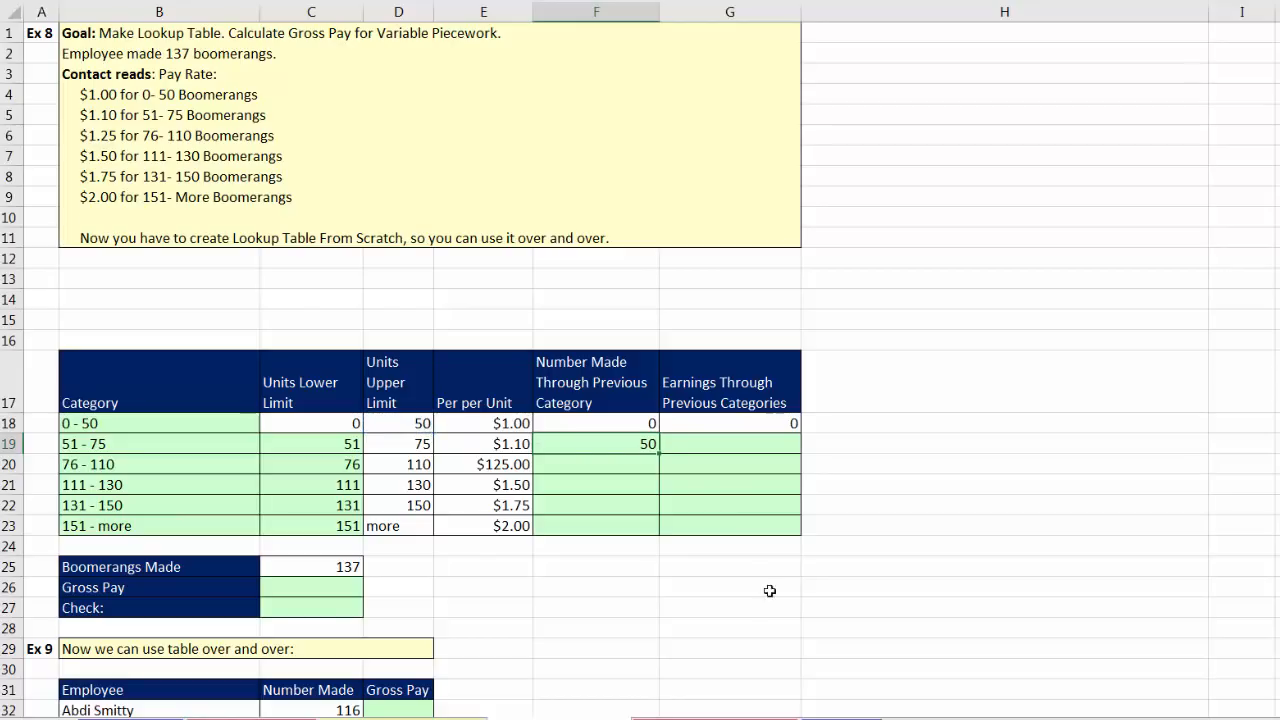
{"action": "left_click_drag", "start_coordinate": [659, 484], "coordinate": [656, 533]}
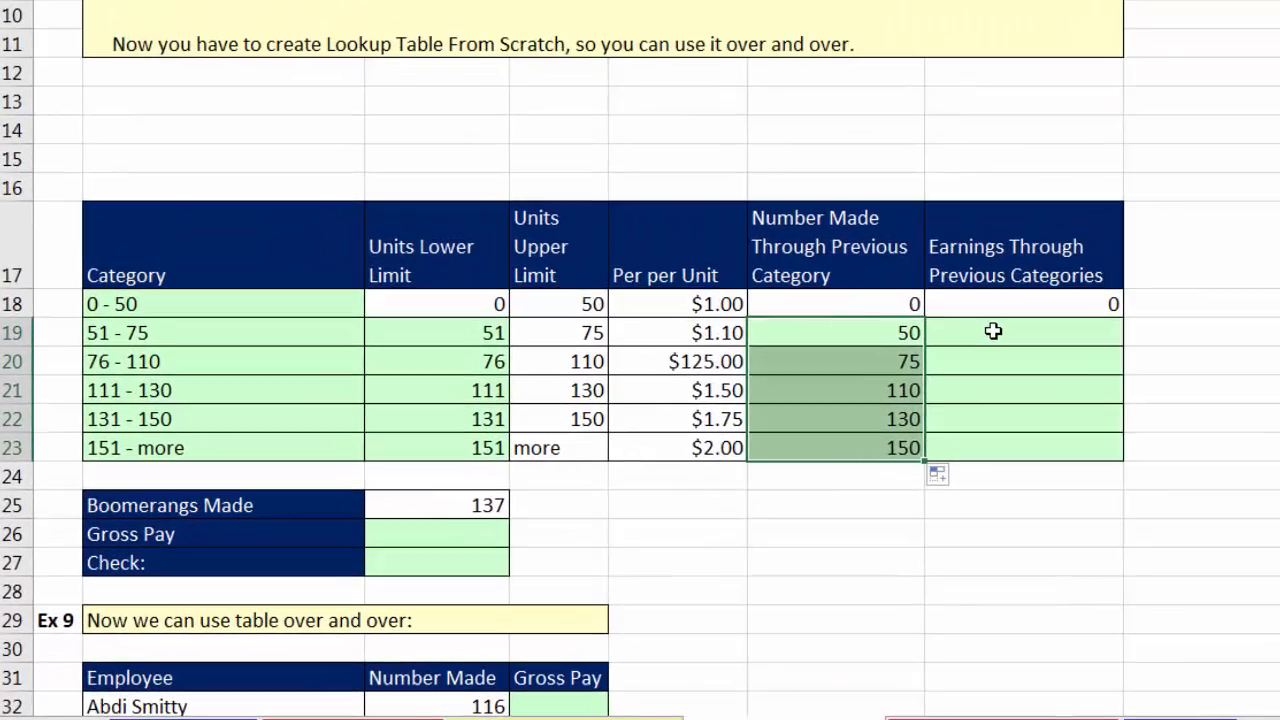
Step: Calculate the earnings through the previous category in G19 with =D18*E18, and review the formula's cell references
{"action": "left_click", "coordinate": [708, 443]}
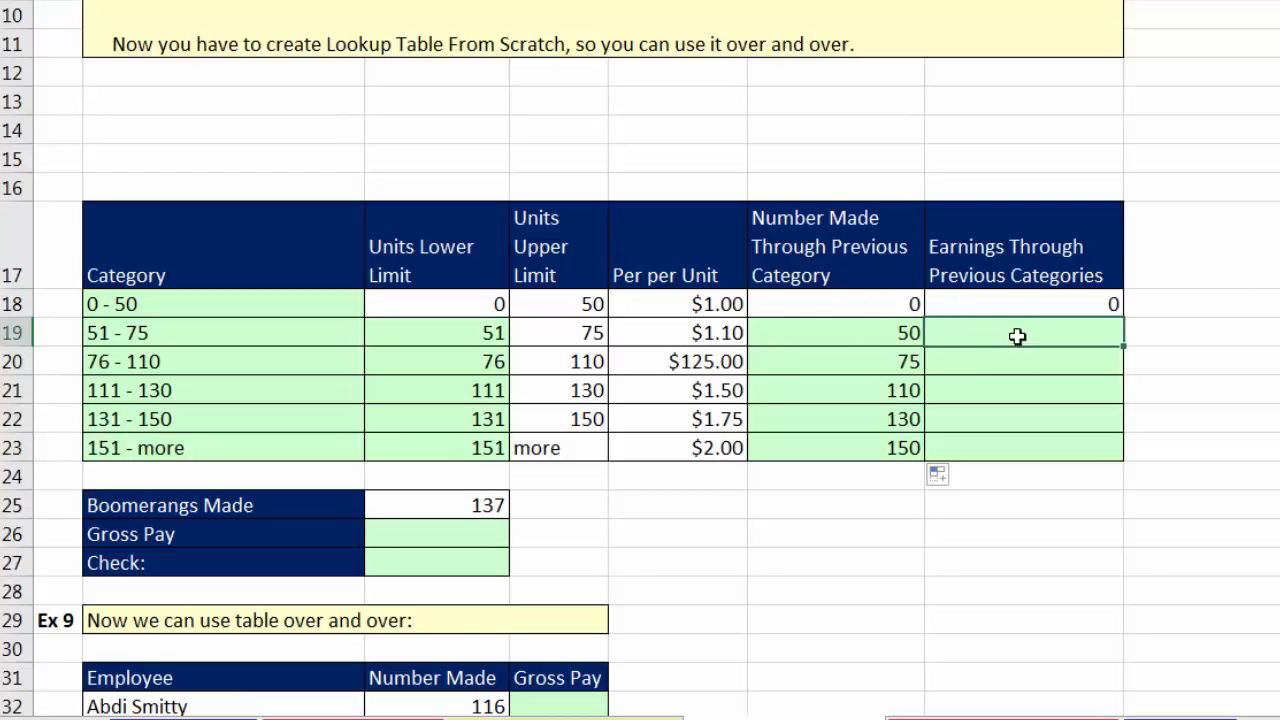
{"action": "type", "text": "="}
{"action": "left_click", "coordinate": [588, 302]}
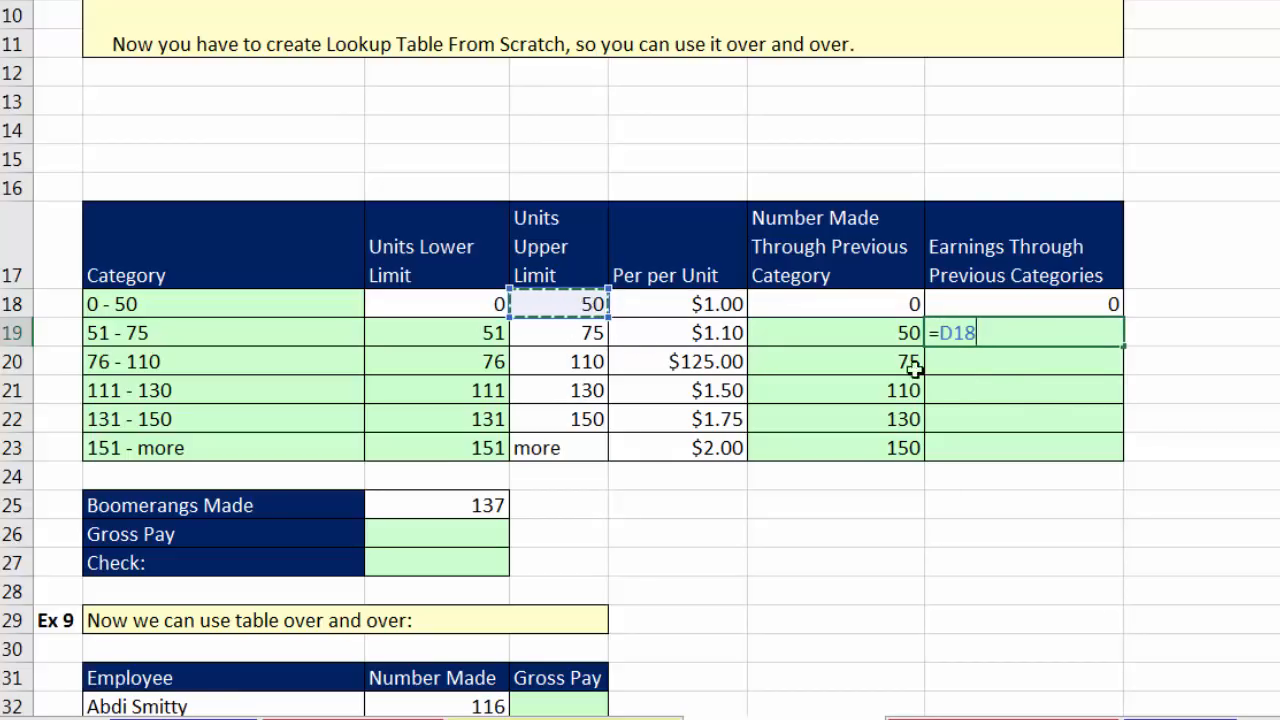
{"action": "type", "text": "*"}
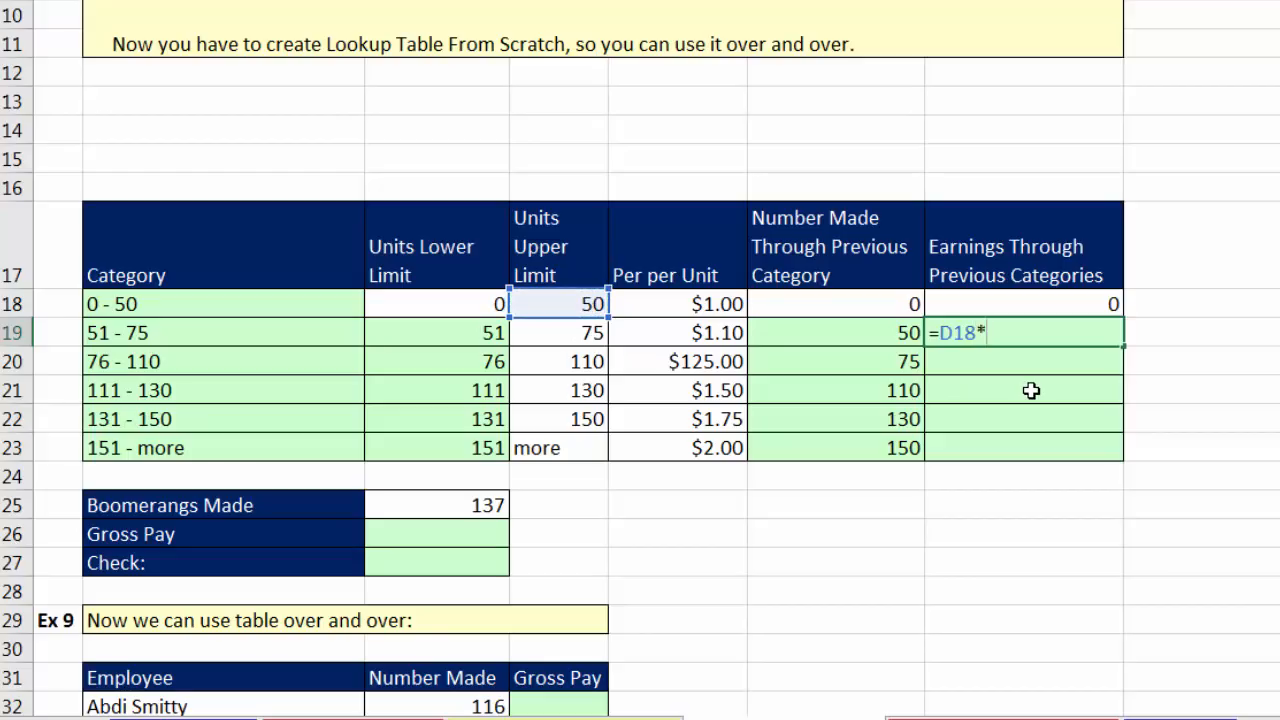
{"action": "left_click", "coordinate": [684, 298]}
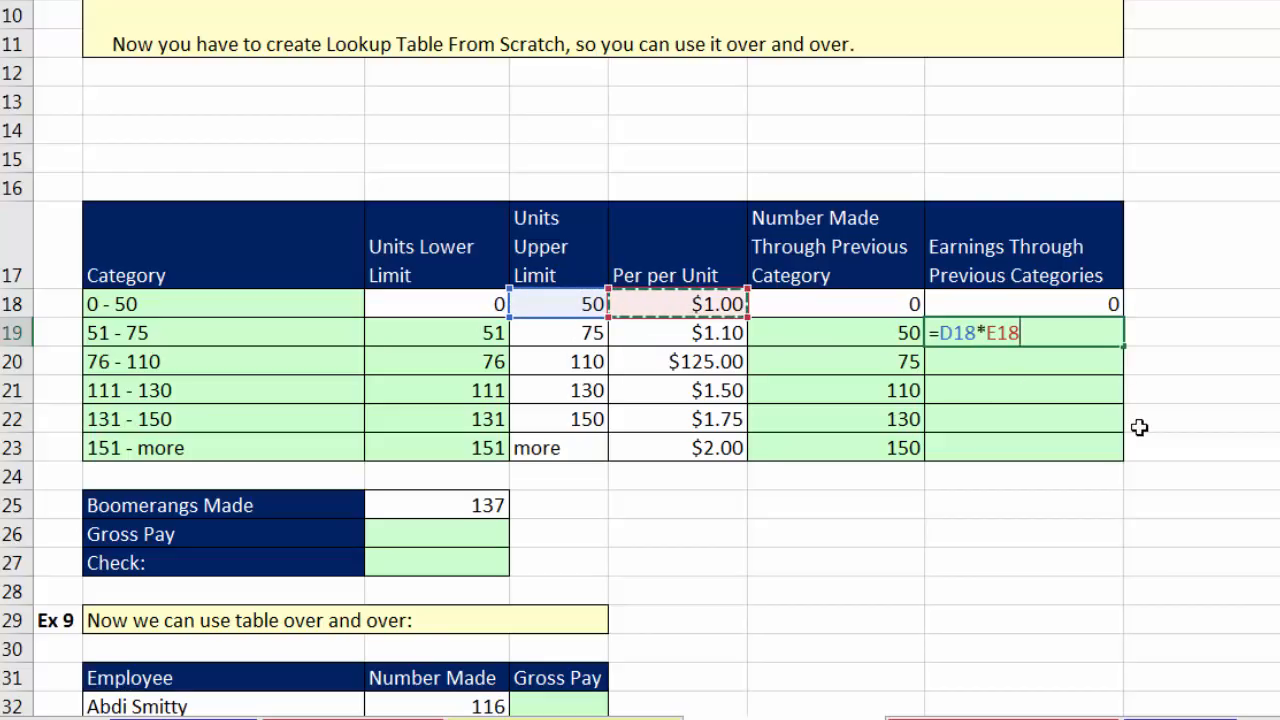
{"action": "key", "text": "Return"}
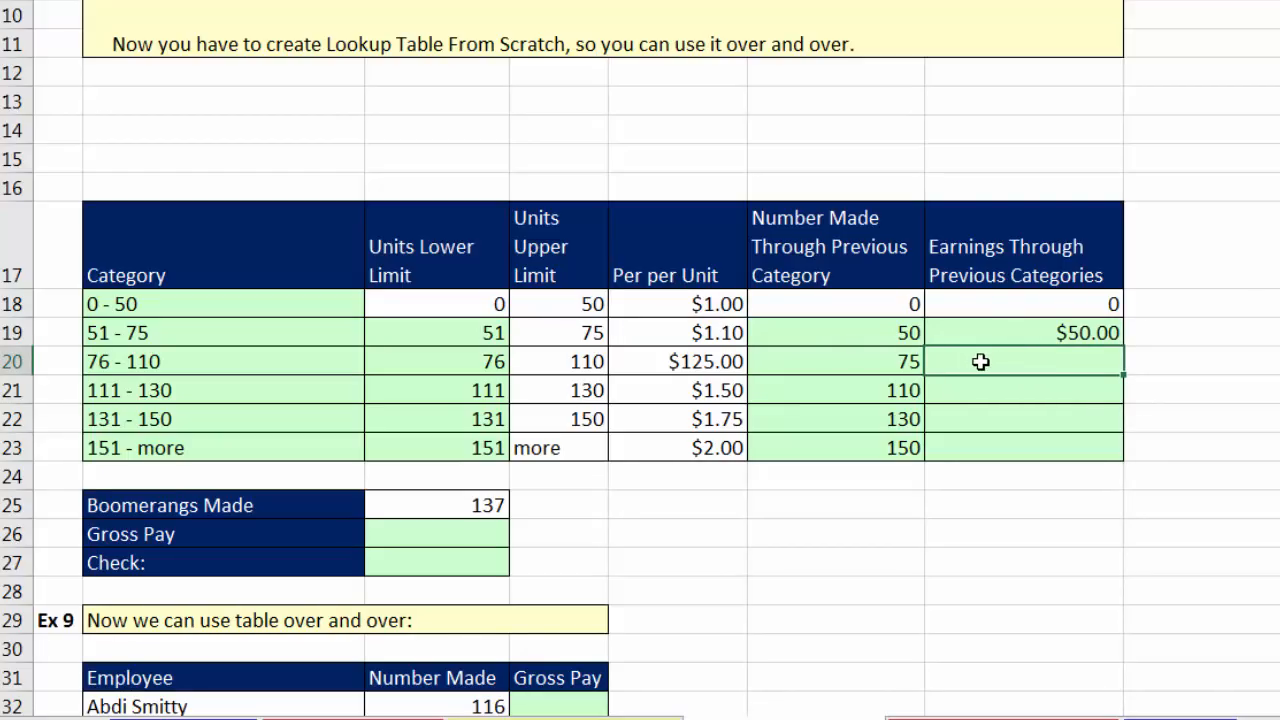
{"action": "left_click", "coordinate": [993, 333]}
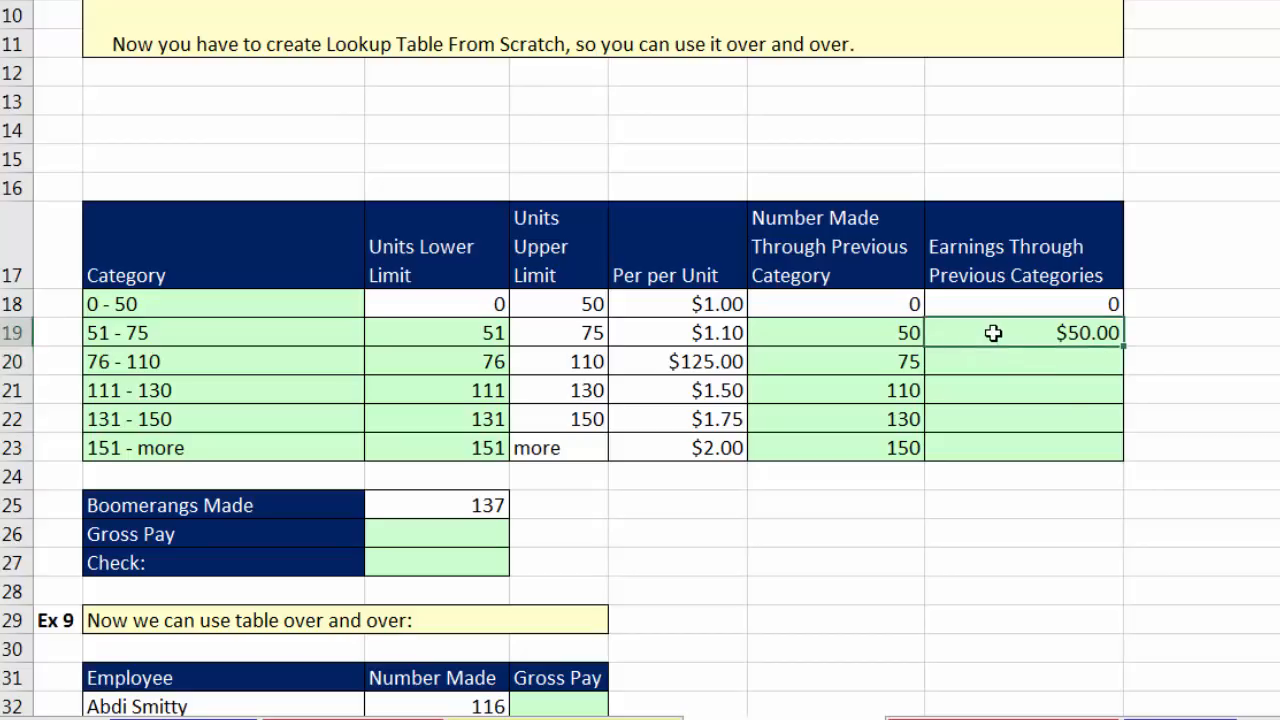
{"action": "key", "text": "F2"}
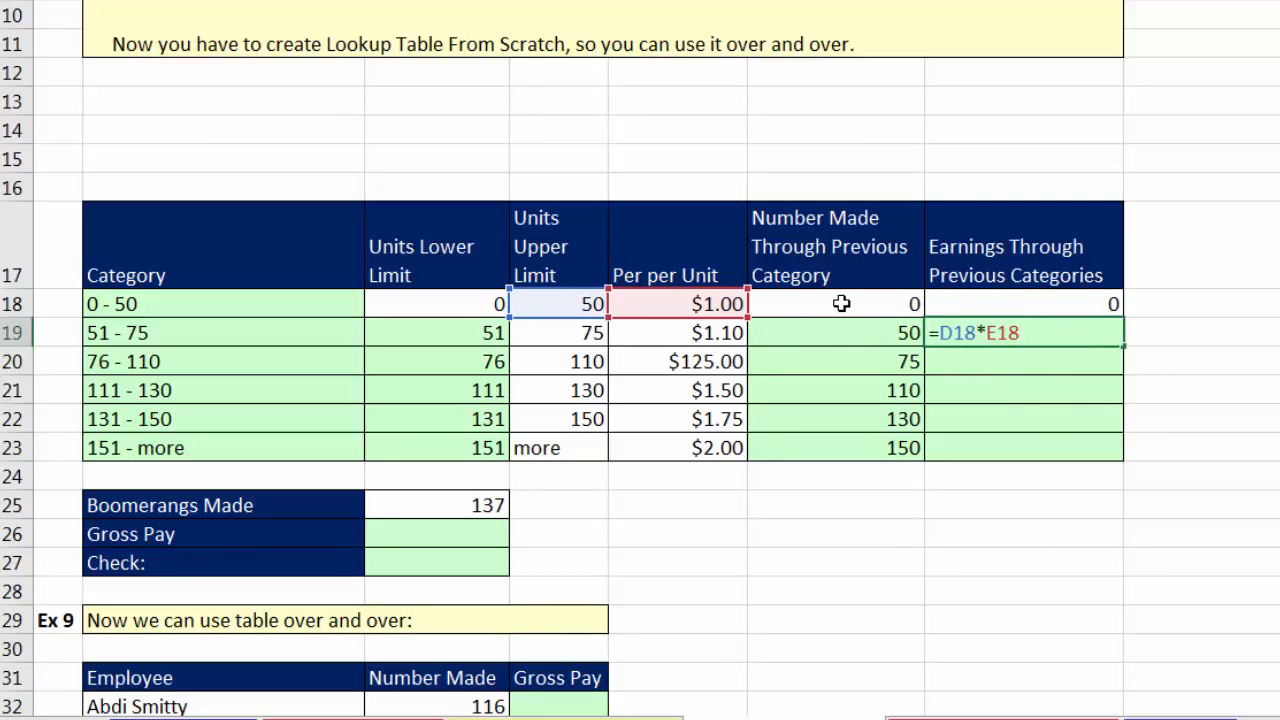
{"action": "key", "text": "Return"}
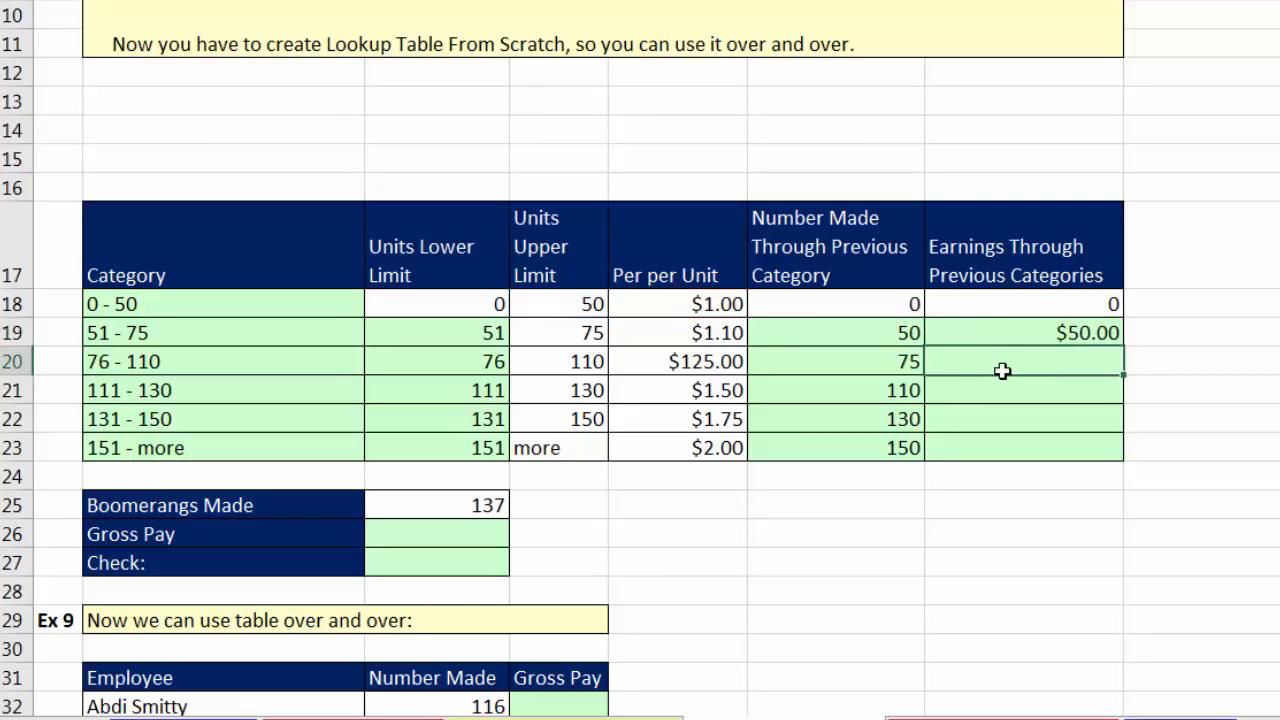
Step: Enter =(F20-F19) in G20 to get the number of units made within the previous category
{"action": "left_click", "coordinate": [597, 332]}
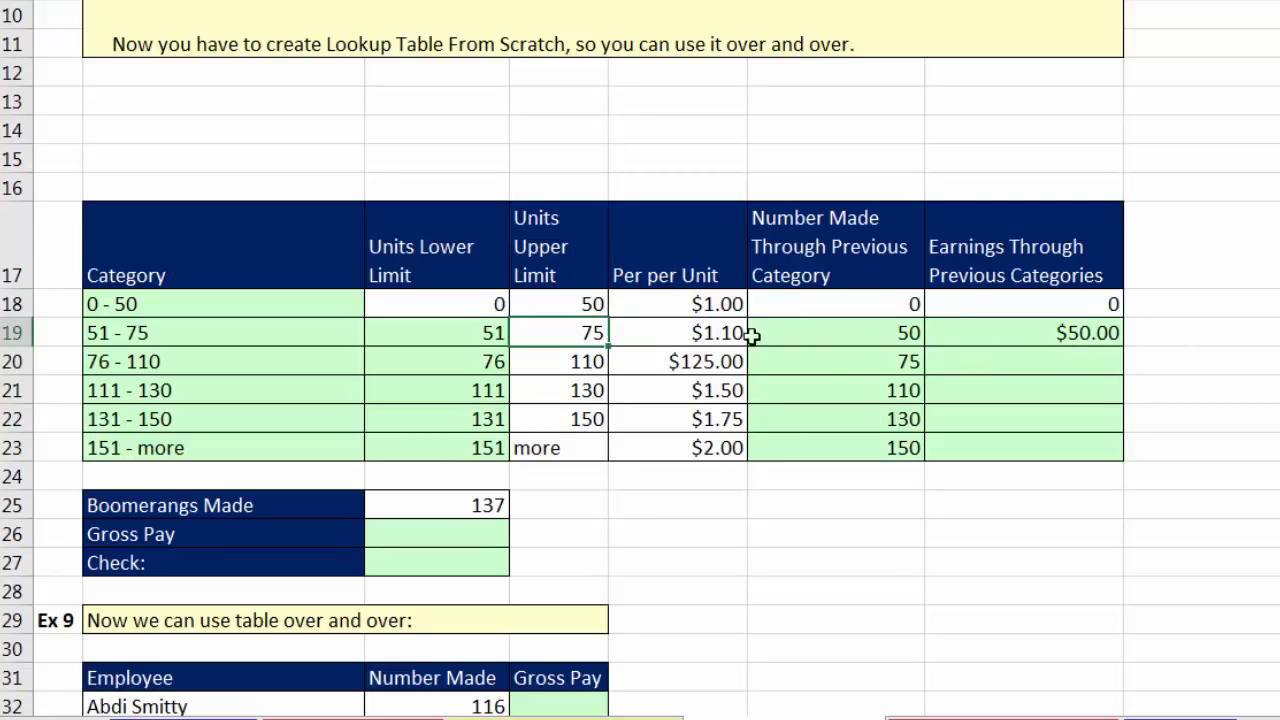
{"action": "left_click", "coordinate": [962, 364]}
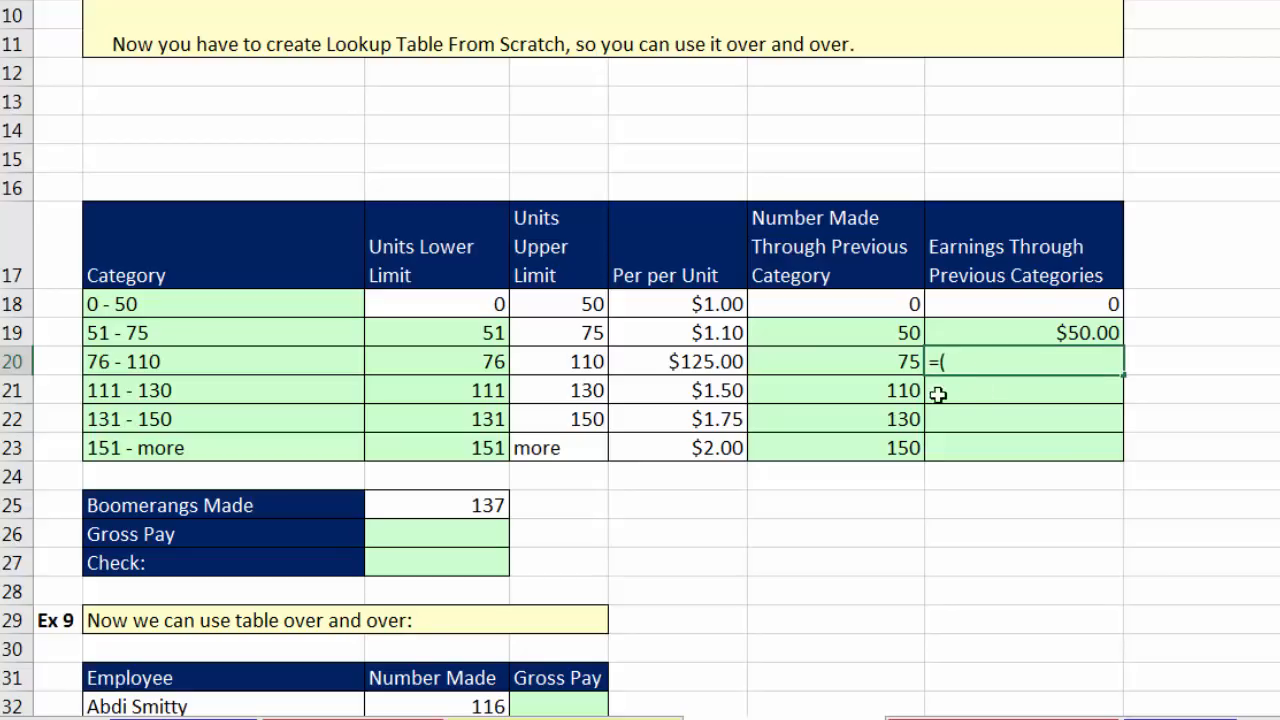
{"action": "left_click", "coordinate": [900, 364]}
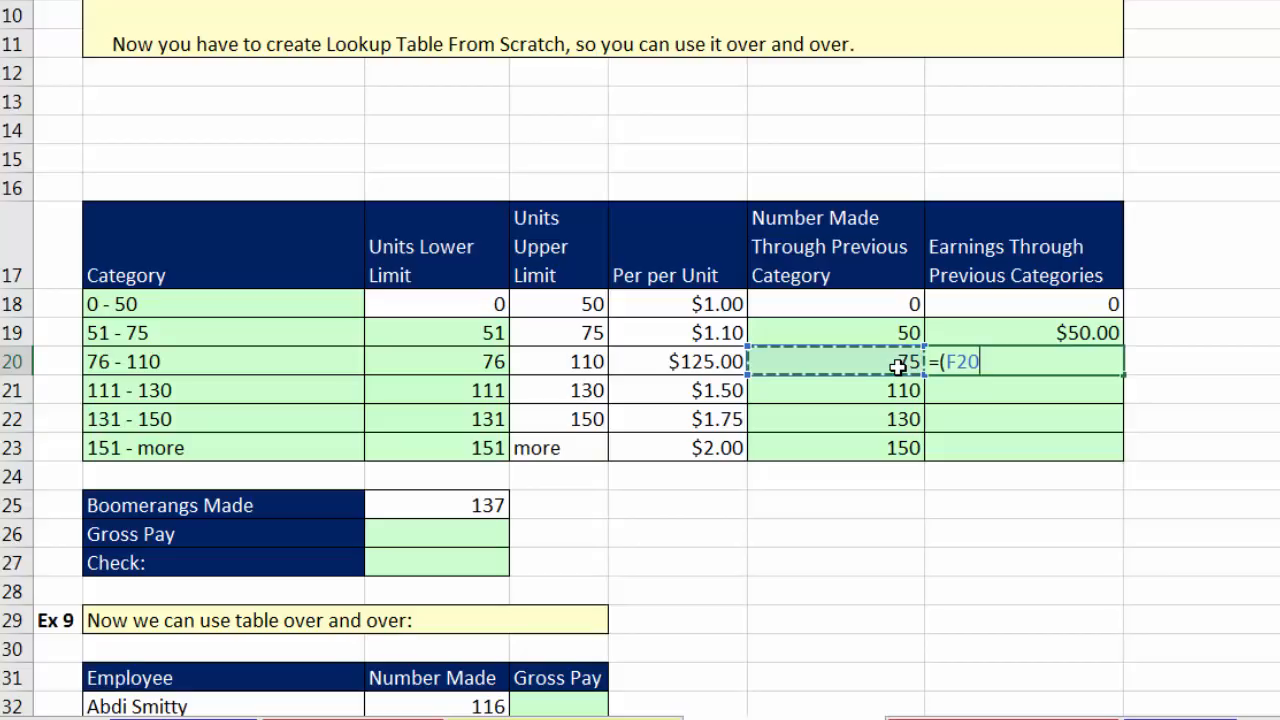
{"action": "type", "text": "-"}
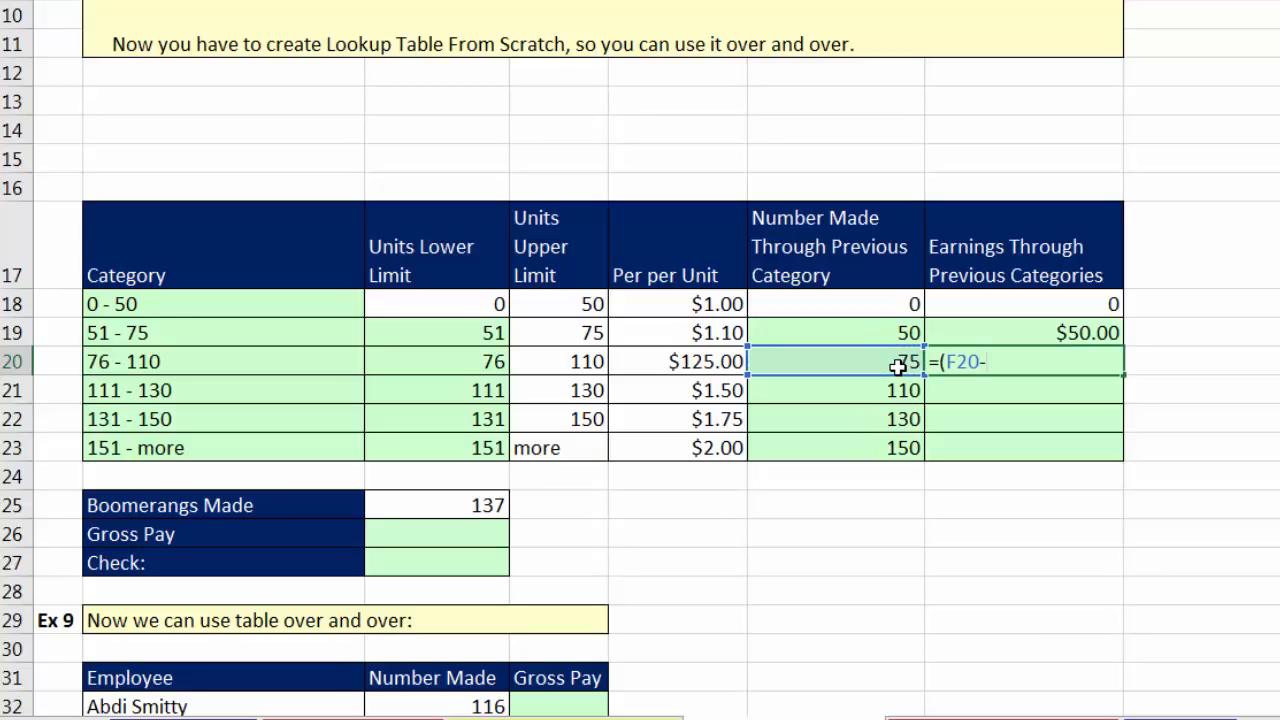
{"action": "left_click", "coordinate": [895, 330]}
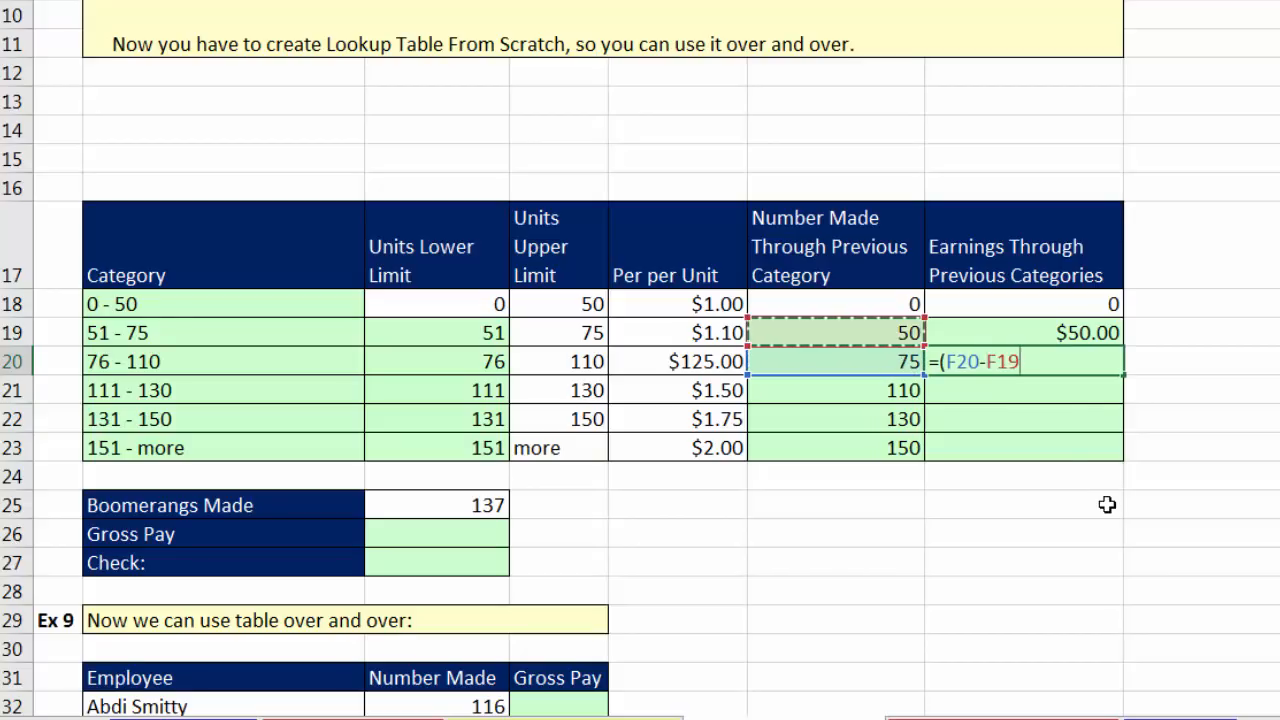
{"action": "type", "text": ")"}
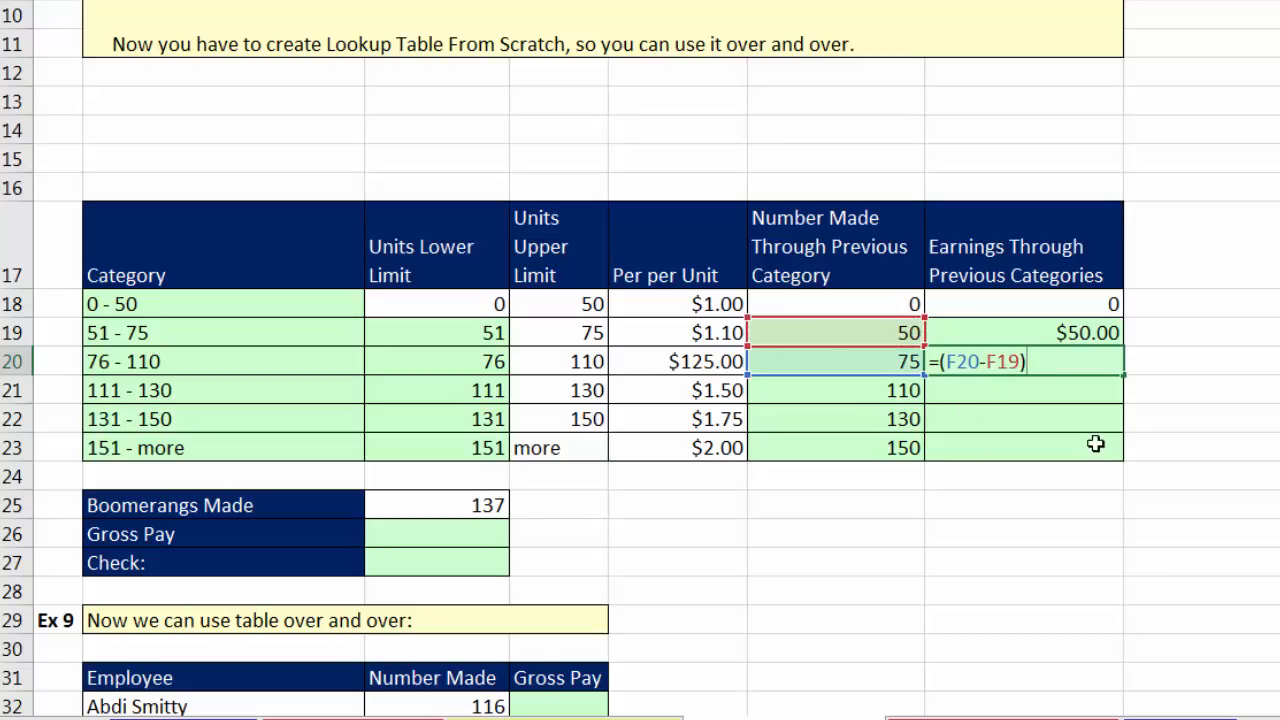
{"action": "key", "text": "ctrl+Return"}
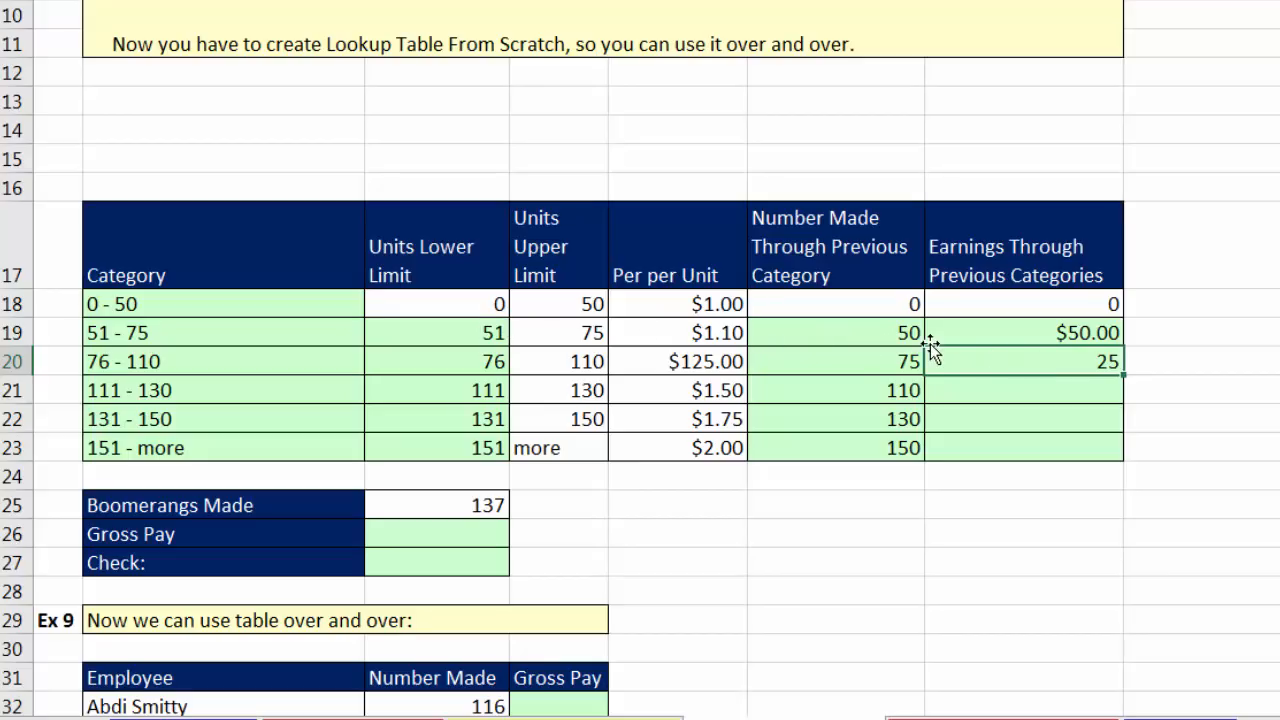
Step: Extend the G20 formula to =(F20-F19)*E19 to multiply the units by the previous category's rate
{"action": "key", "text": "F2"}
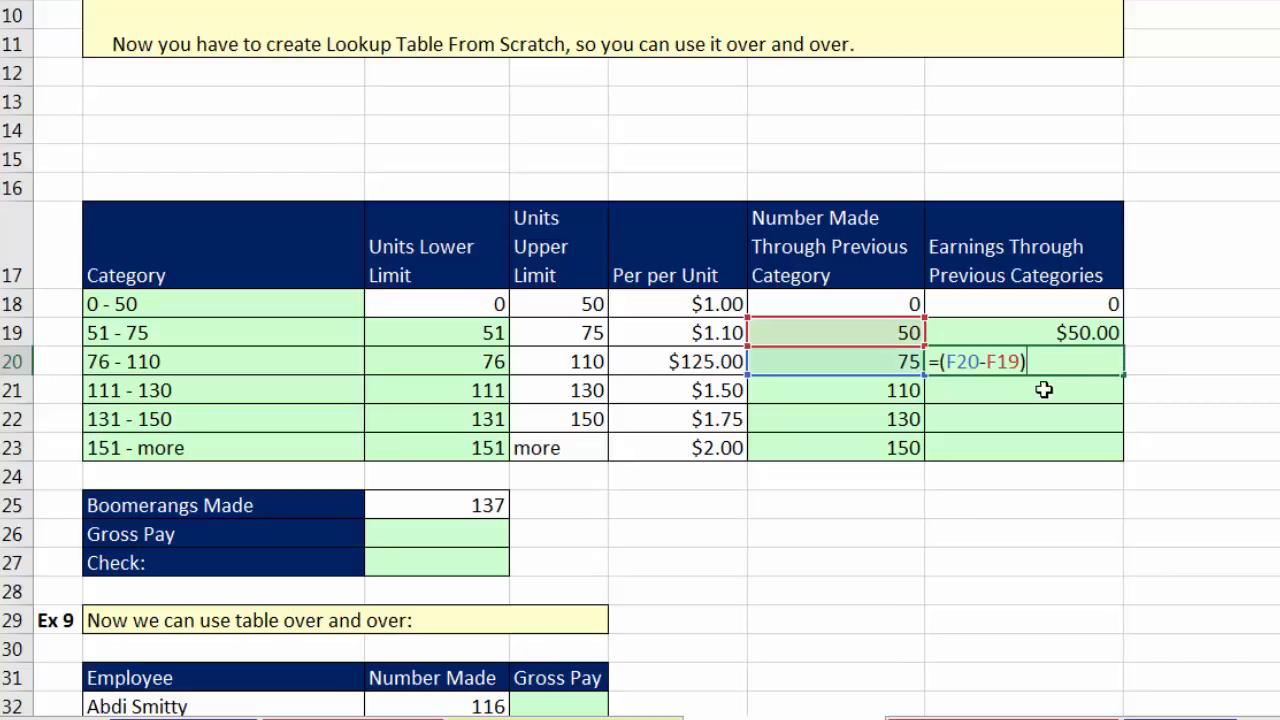
{"action": "type", "text": "*"}
{"action": "left_click", "coordinate": [730, 333]}
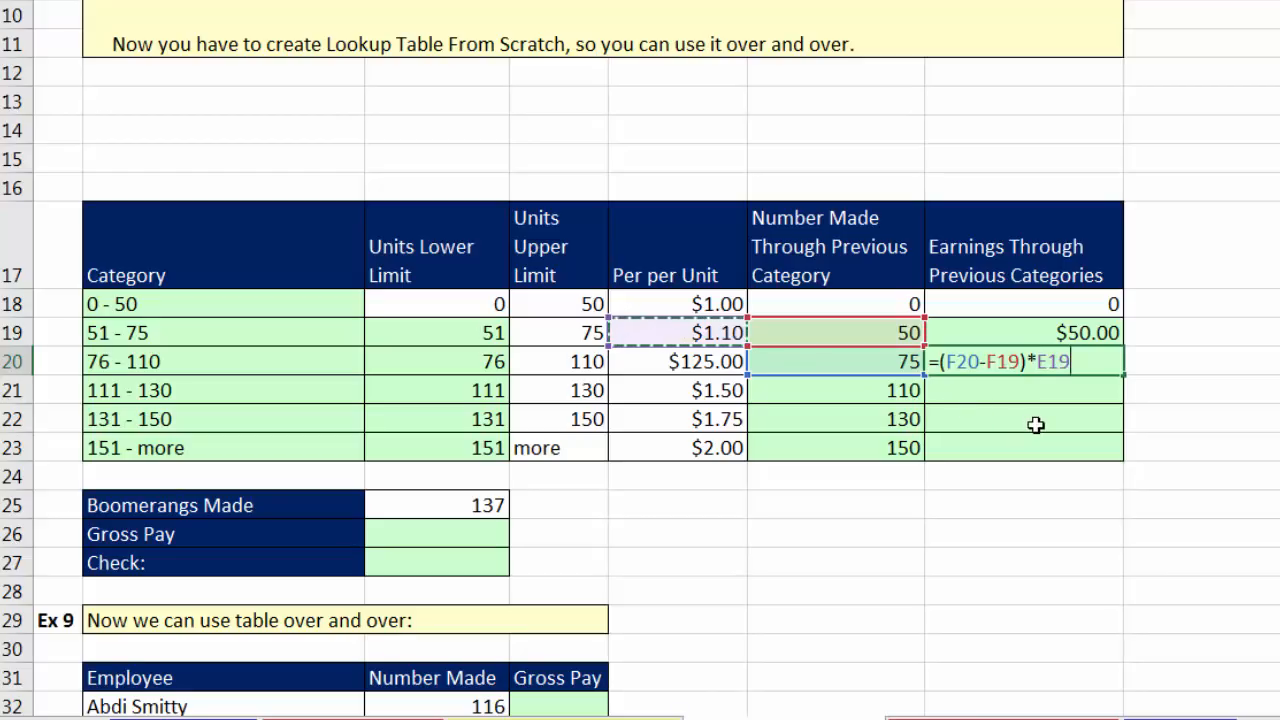
{"action": "key", "text": "ctrl+Return"}
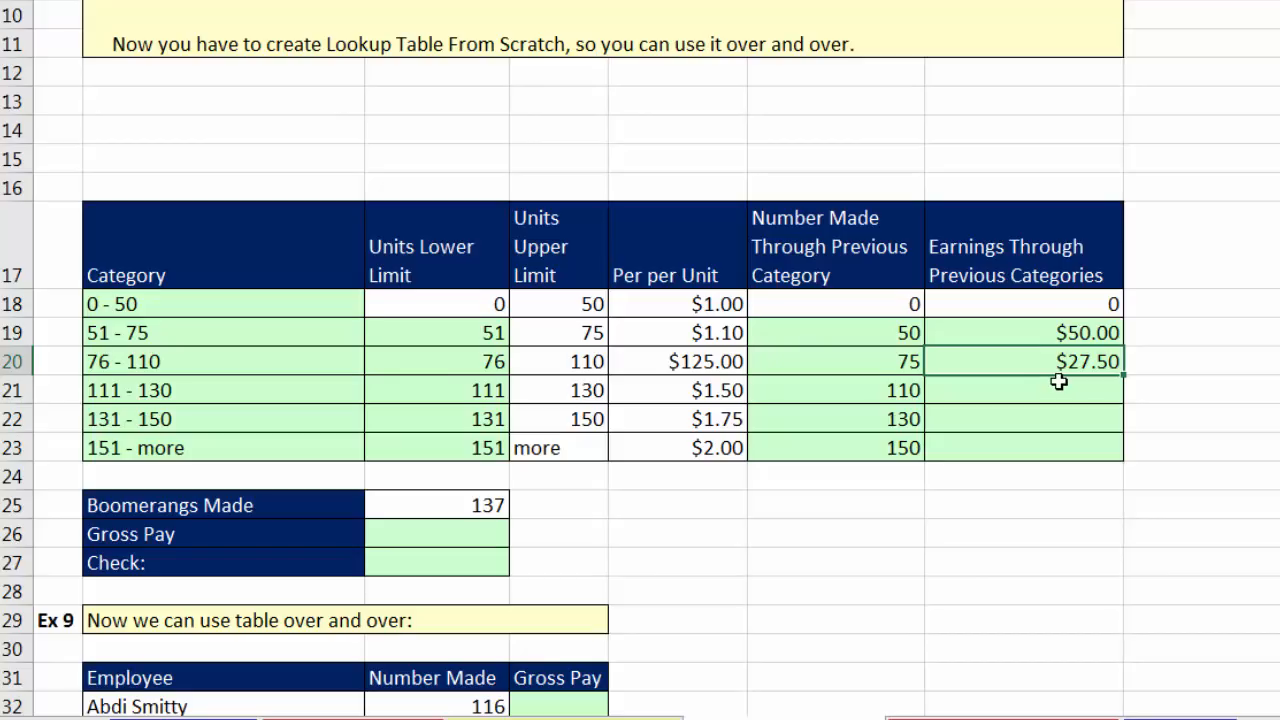
Step: Add the earlier earnings so G20 reads =(F20-F19)*E19+G19, fill it down through G23, and check the last cell's formula
{"action": "key", "text": "F2"}
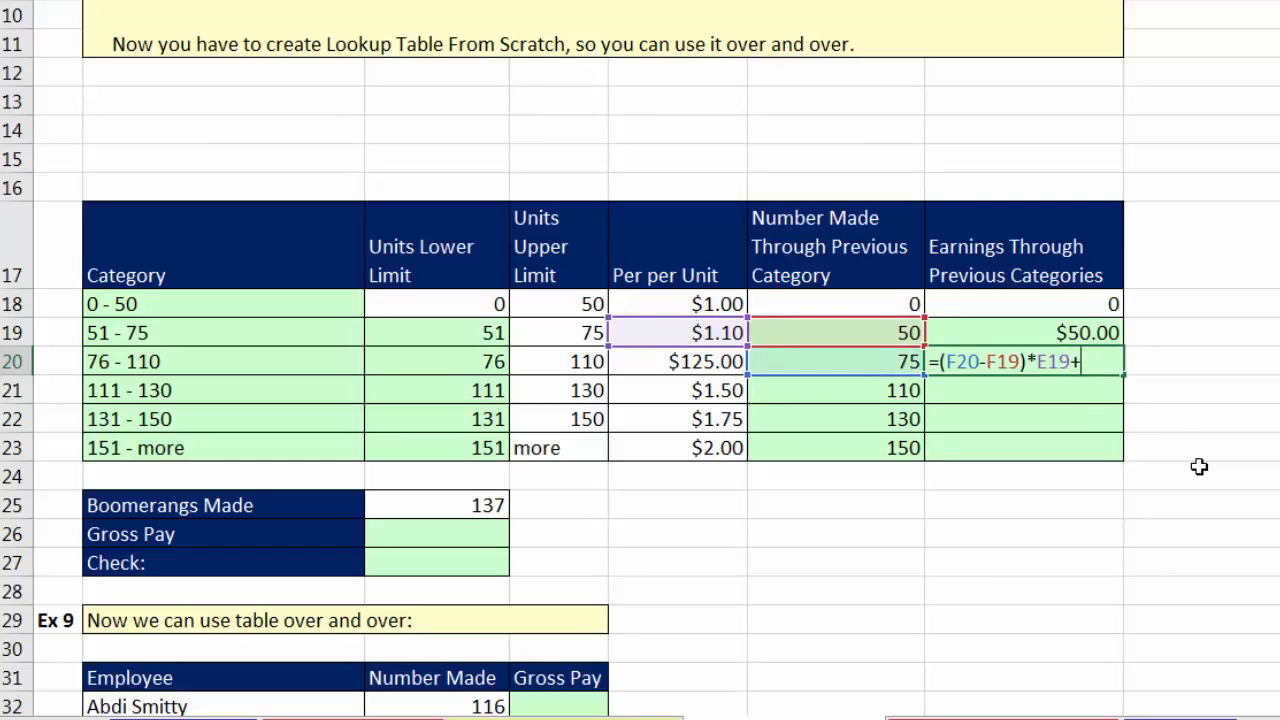
{"action": "type", "text": "+"}
{"action": "left_click", "coordinate": [1105, 333]}
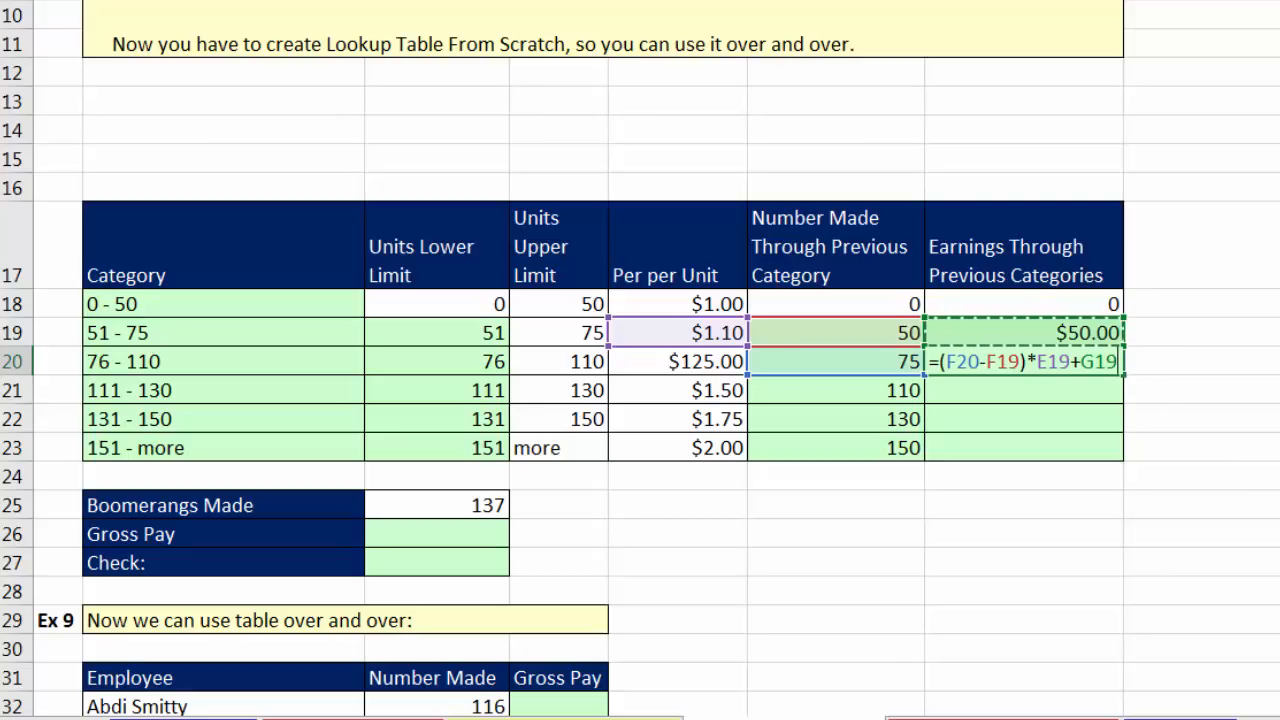
{"action": "key", "text": "ctrl+Return"}
{"action": "left_click_drag", "start_coordinate": [1124, 377], "coordinate": [1122, 460]}
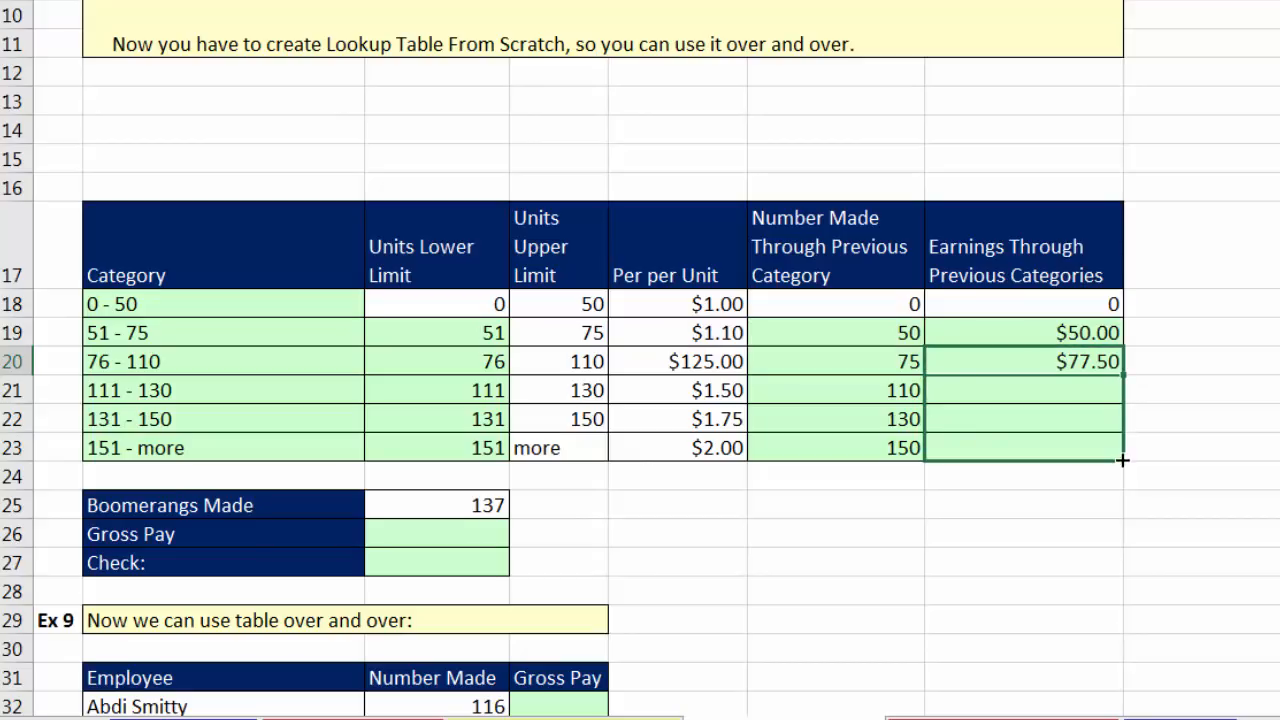
{"action": "double_click", "coordinate": [1050, 448]}
{"action": "key", "text": "Escape"}
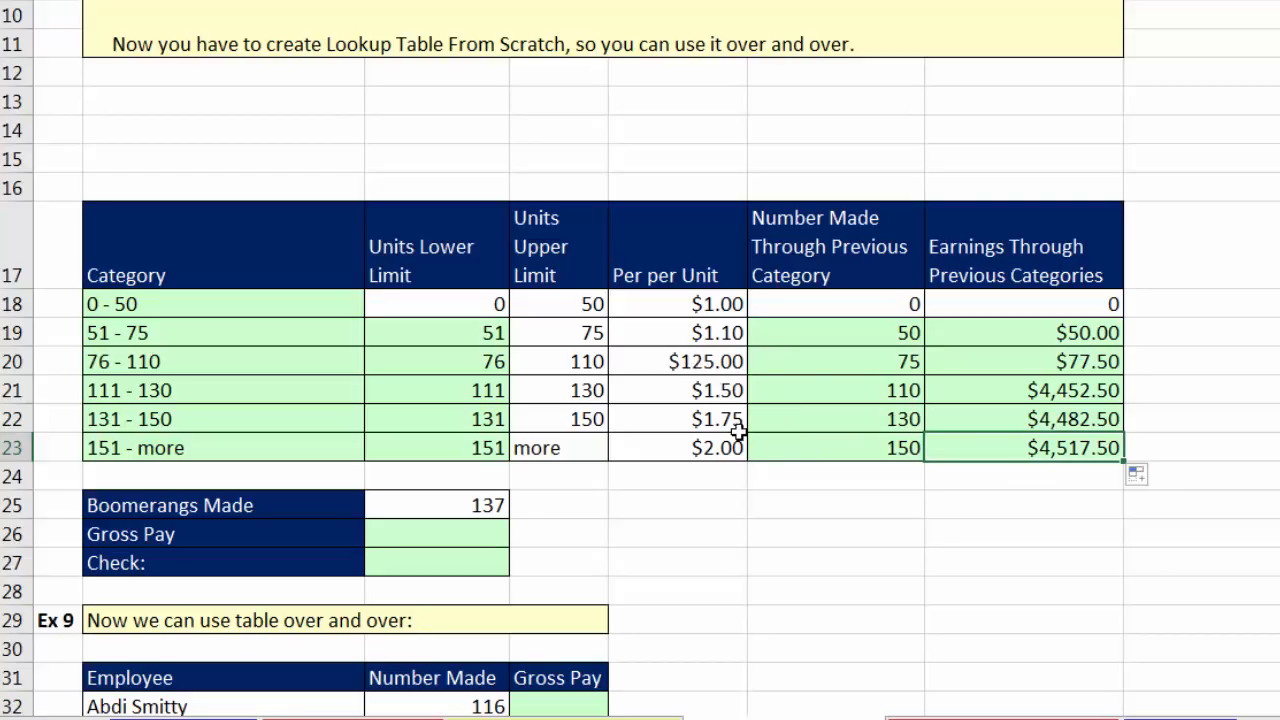
Step: Correct the per-unit rate for the 76 - 110 category in E20 to 1.25
{"action": "double_click", "coordinate": [704, 372]}
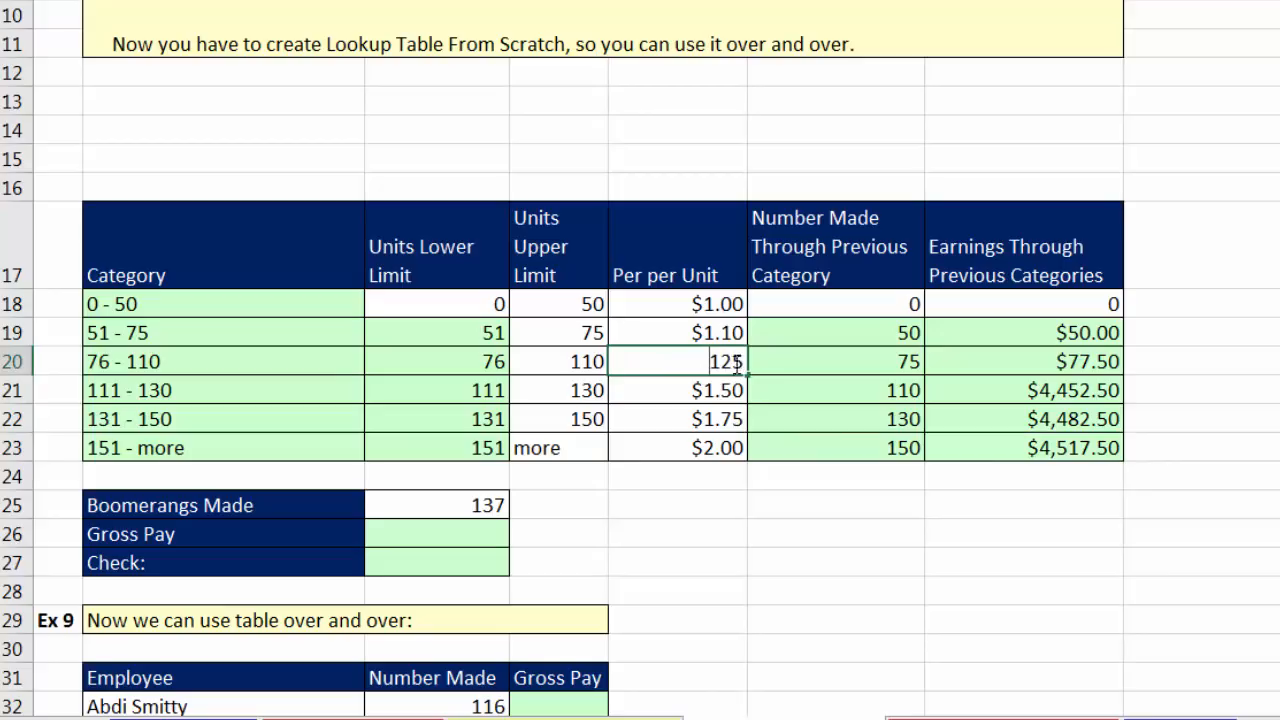
{"action": "left_click", "coordinate": [721, 360]}
{"action": "type", "text": "."}
{"action": "key", "text": "Return"}
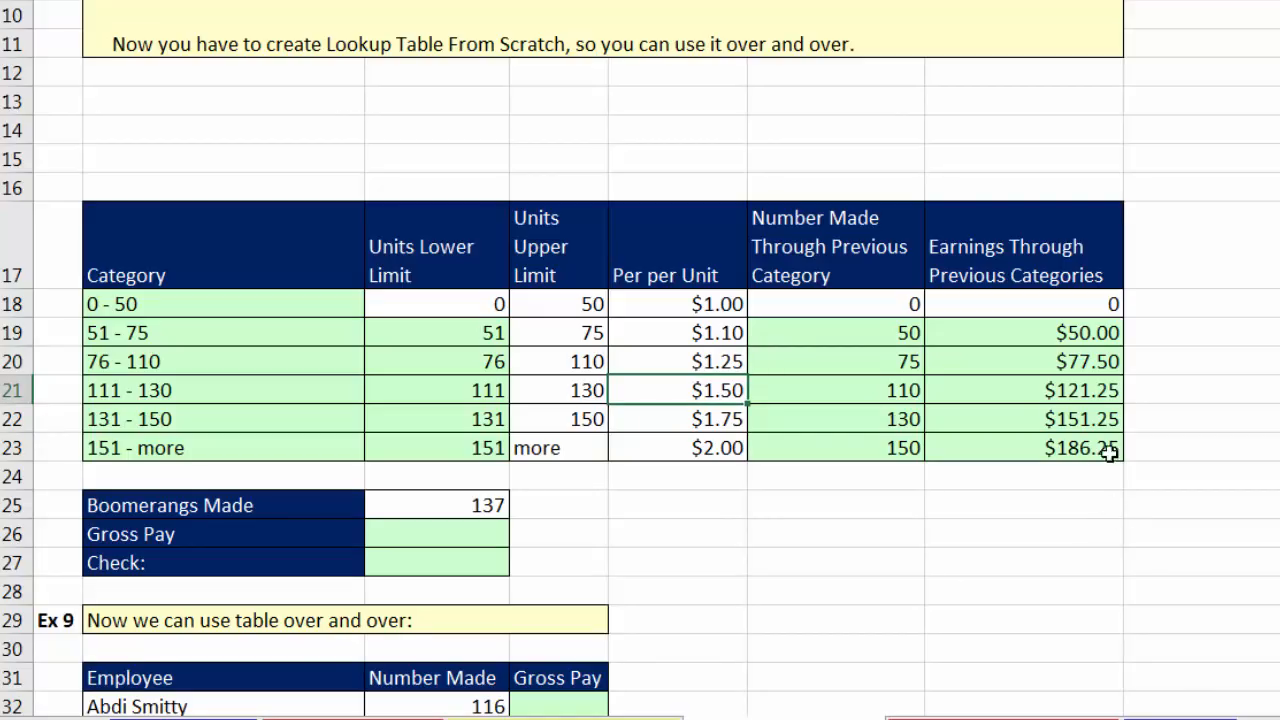
Step: Compare the formulas in G19 and G20, copy G20's formula up into G19, and check the copied cell references
{"action": "double_click", "coordinate": [1068, 333]}
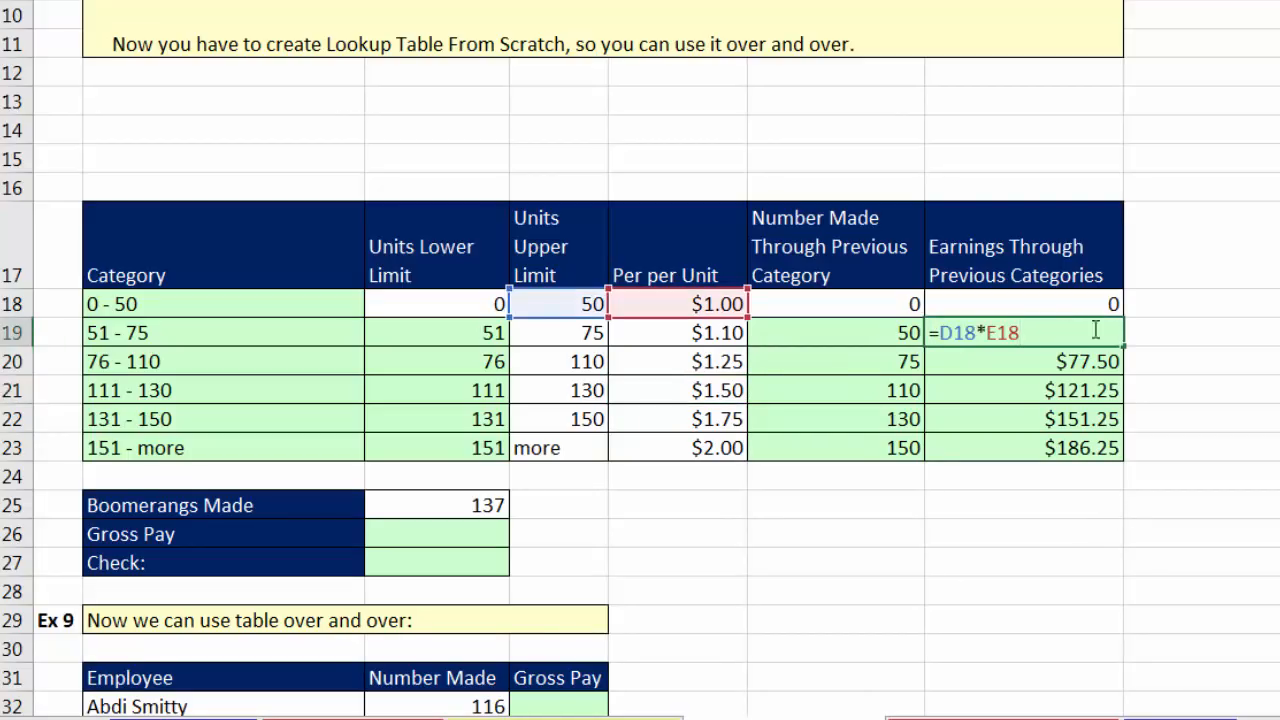
{"action": "key", "text": "Escape"}
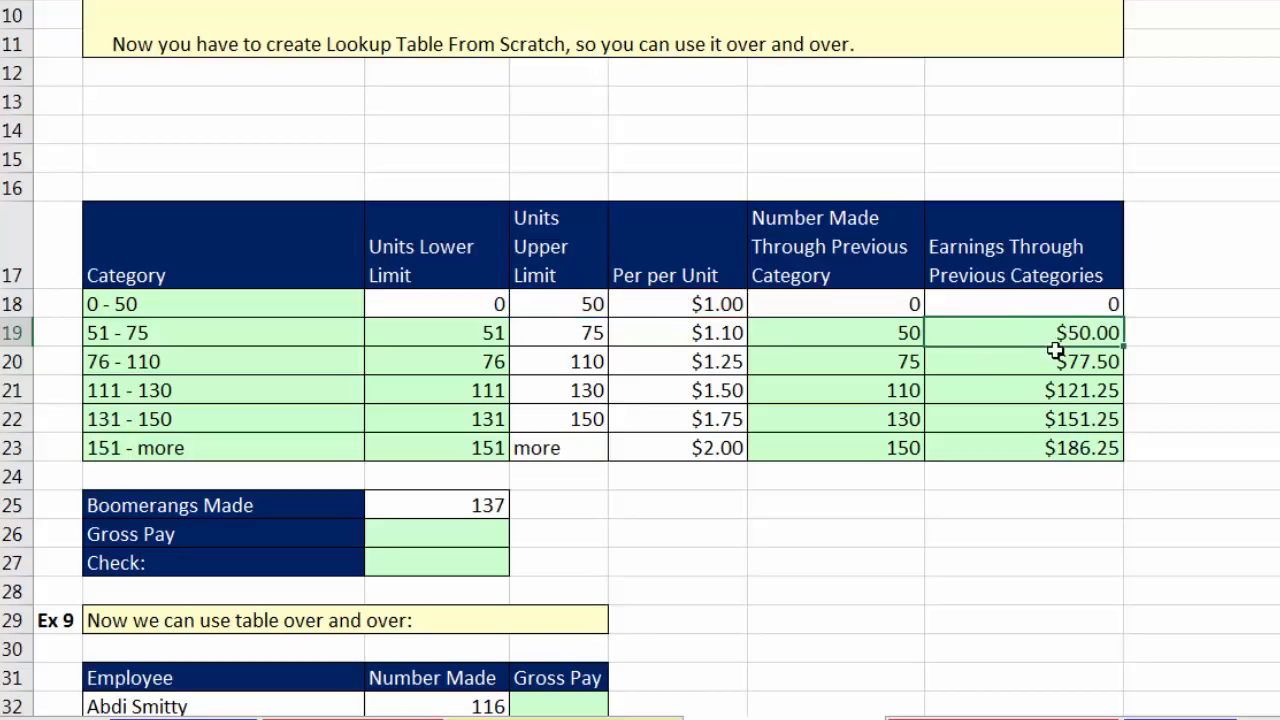
{"action": "double_click", "coordinate": [1056, 356]}
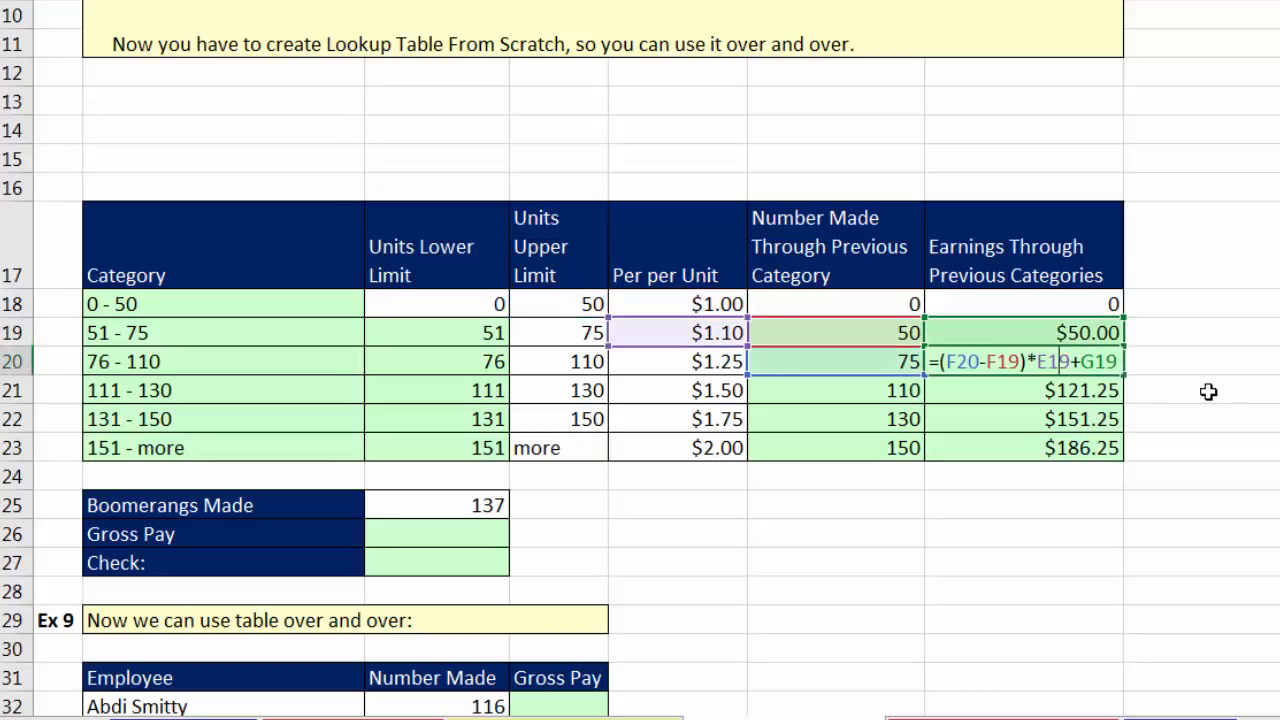
{"action": "key", "text": "Escape"}
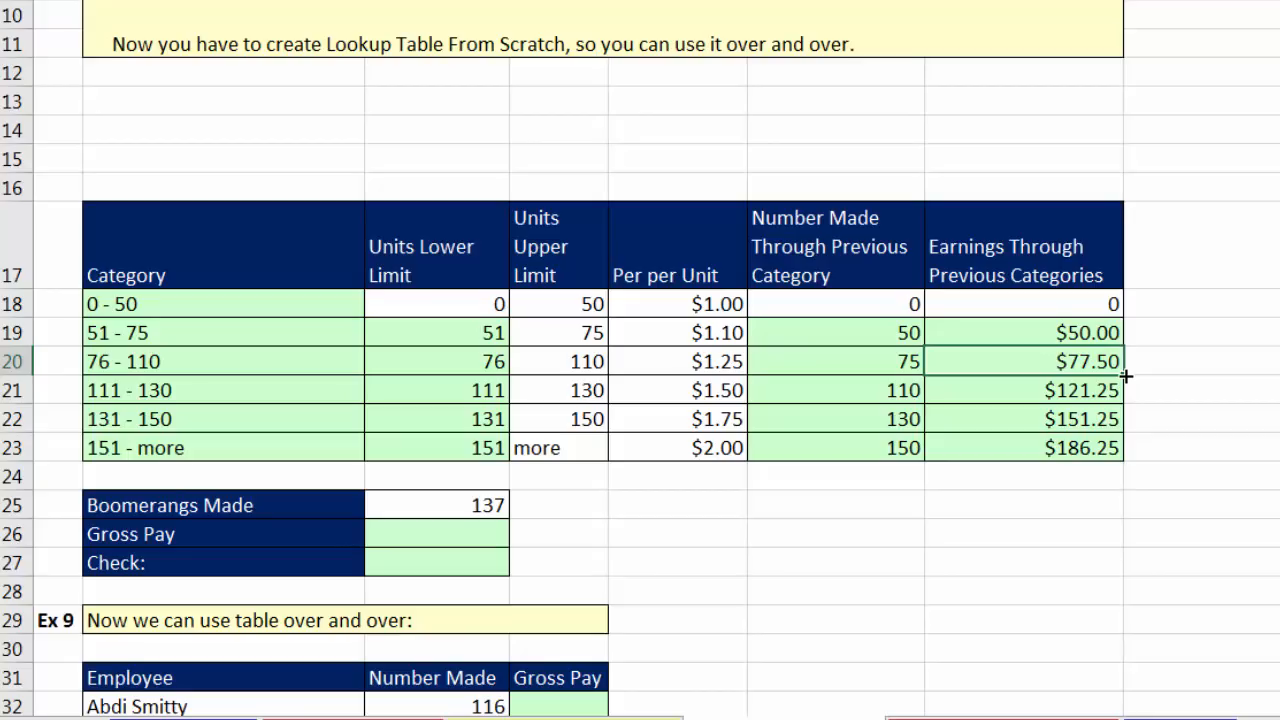
{"action": "left_click_drag", "start_coordinate": [1126, 376], "coordinate": [1134, 323]}
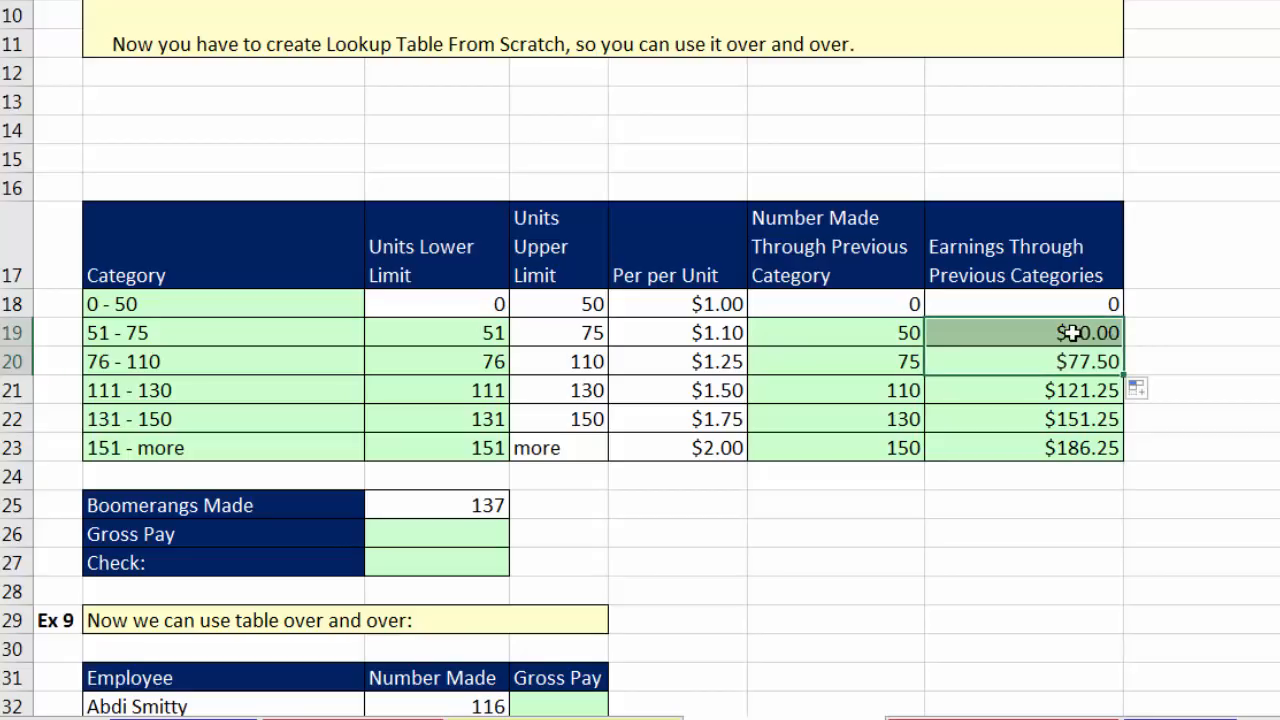
{"action": "left_click", "coordinate": [1071, 334]}
{"action": "key", "text": "F2"}
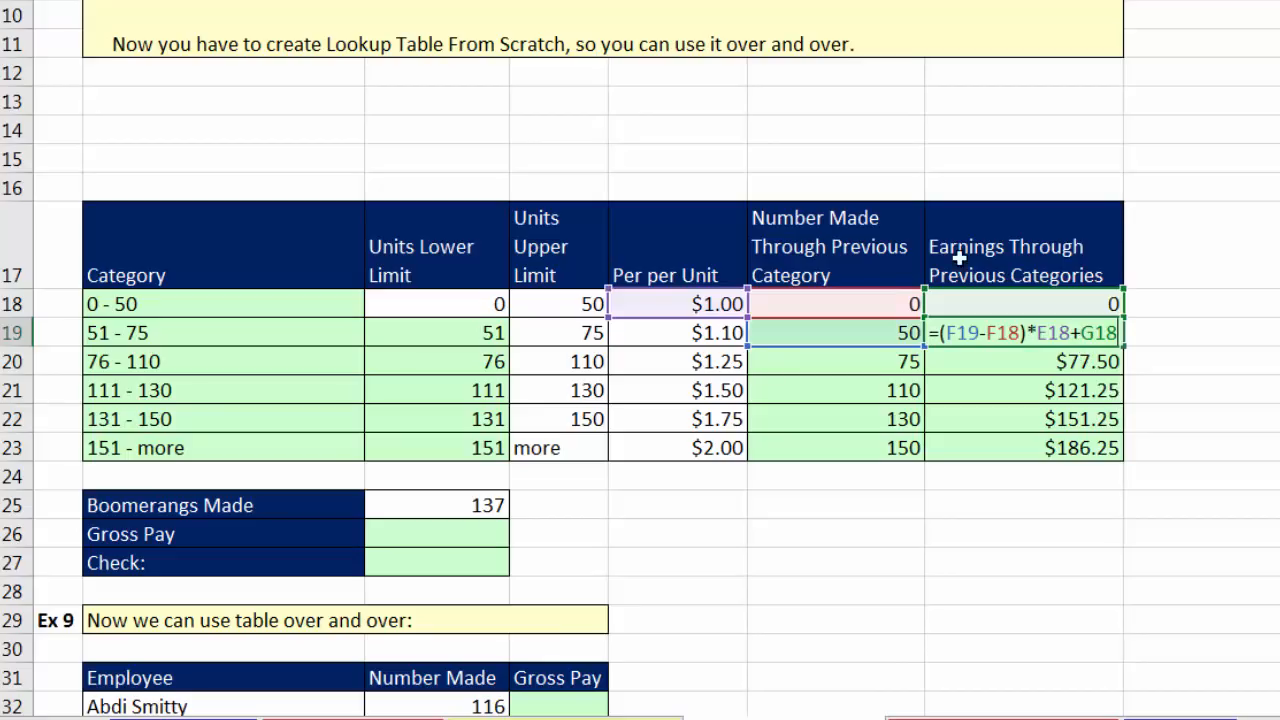
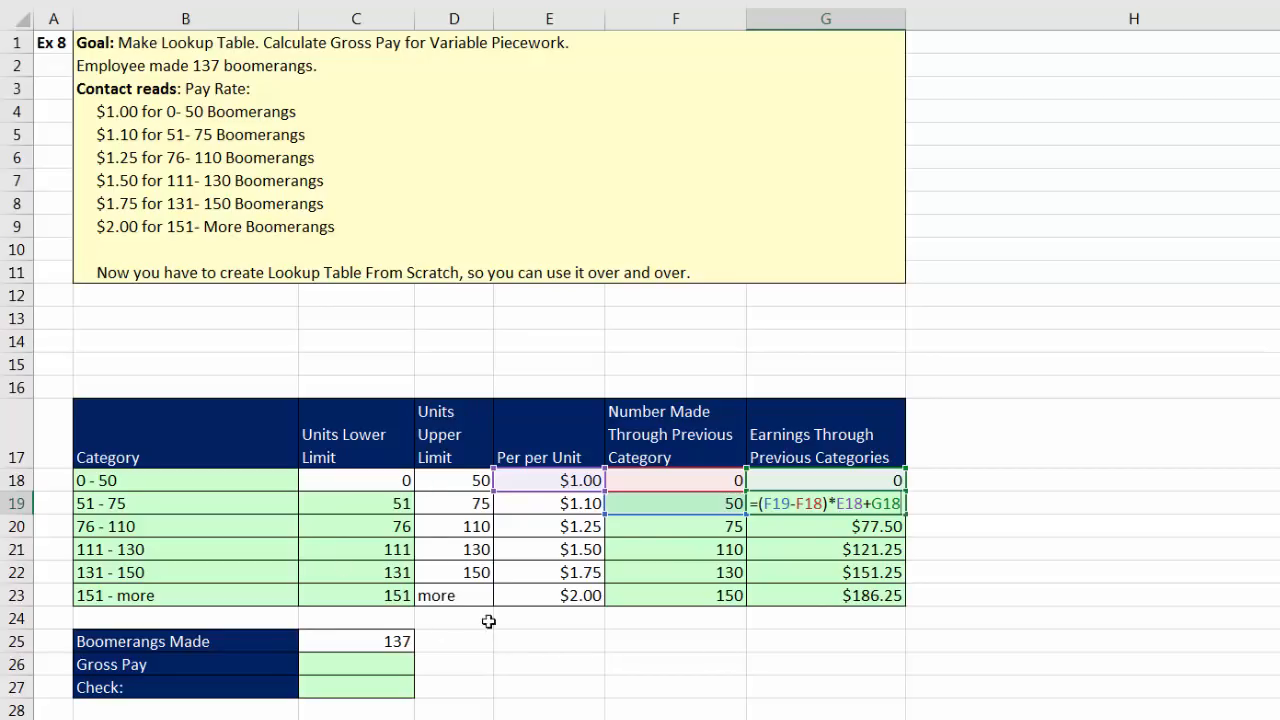
{"action": "key", "text": "Return"}
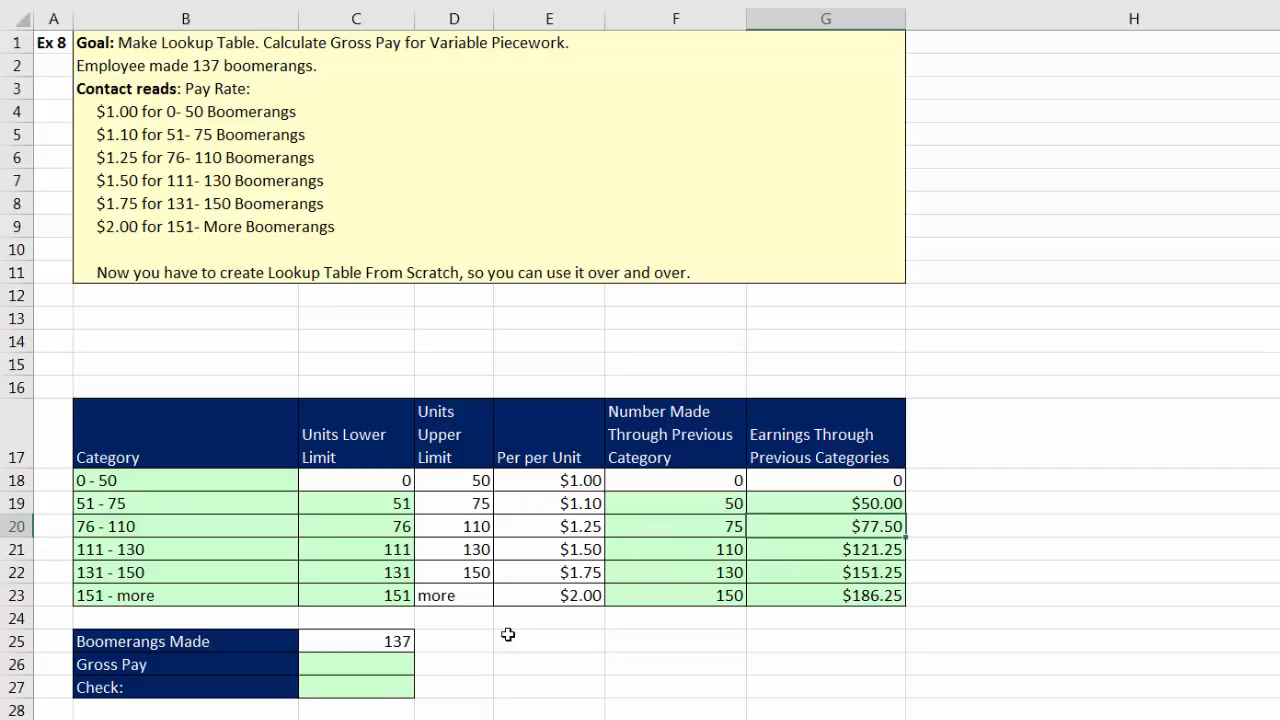
Step: Label B16 "Column Numbers:" and number the lookup table's columns 1 through 5 in C16:G16
{"action": "left_click", "coordinate": [372, 661]}
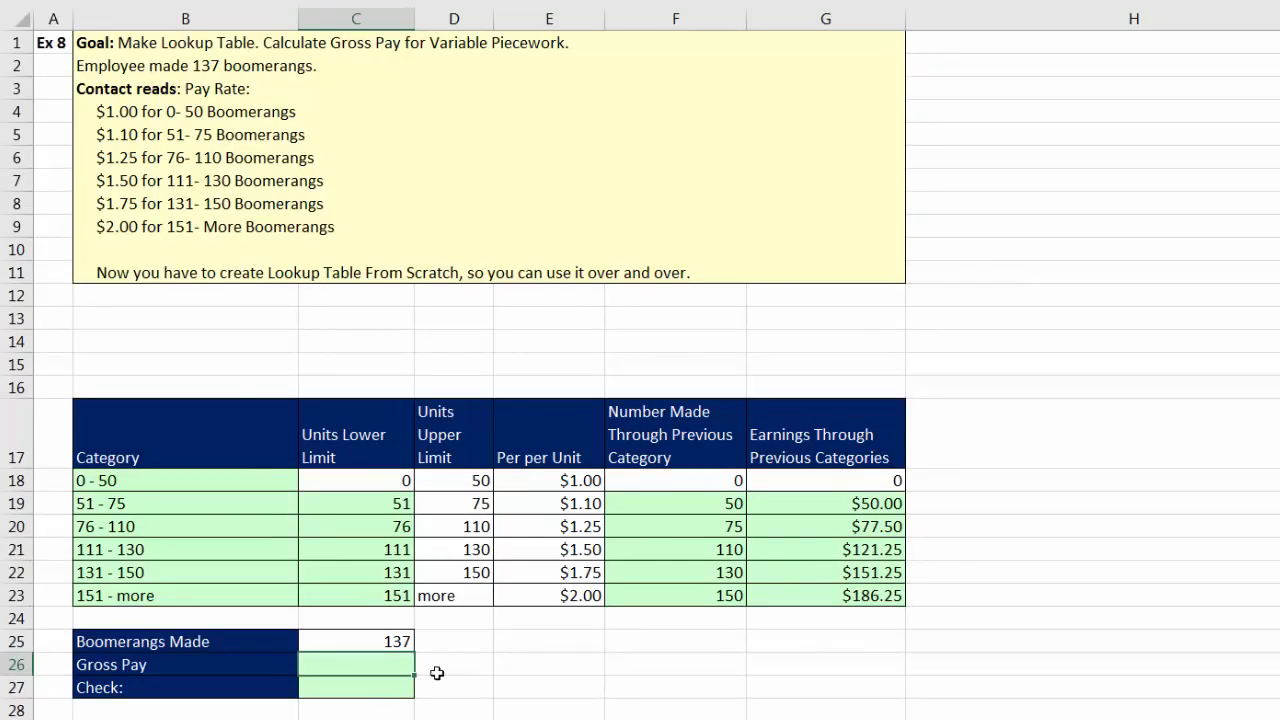
{"action": "left_click", "coordinate": [177, 388]}
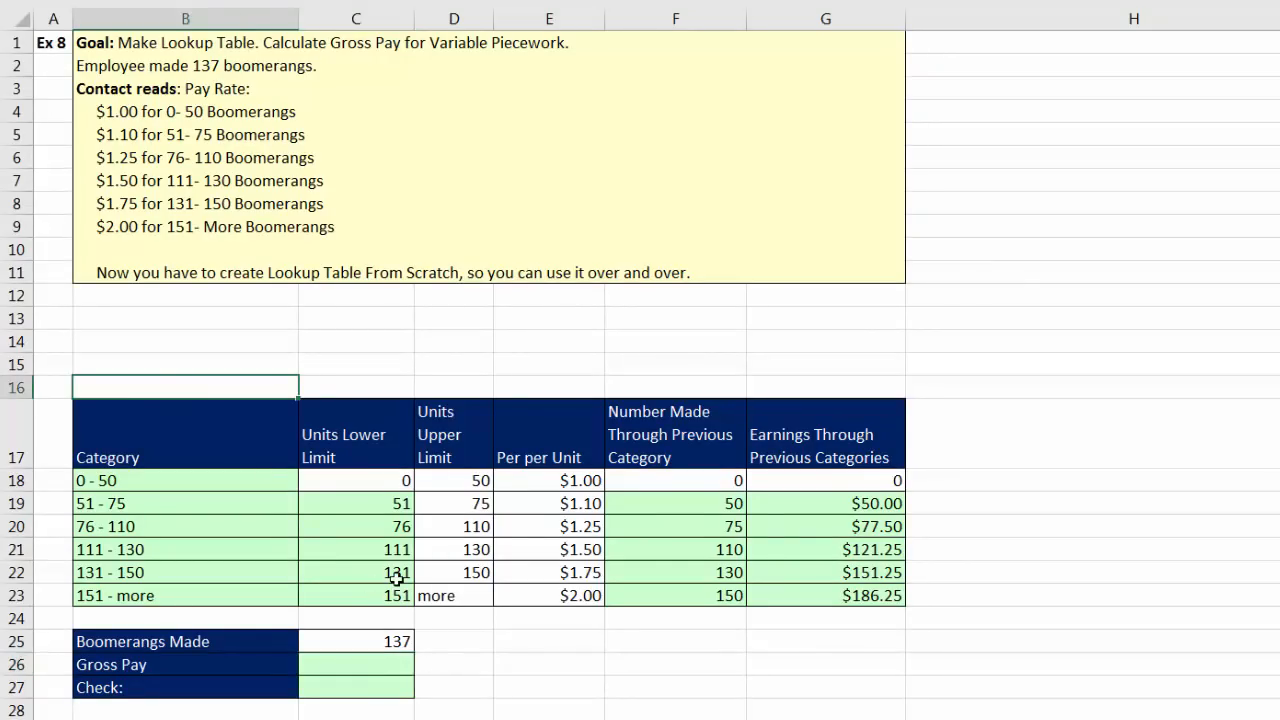
{"action": "type", "text": "Column Numbers:"}
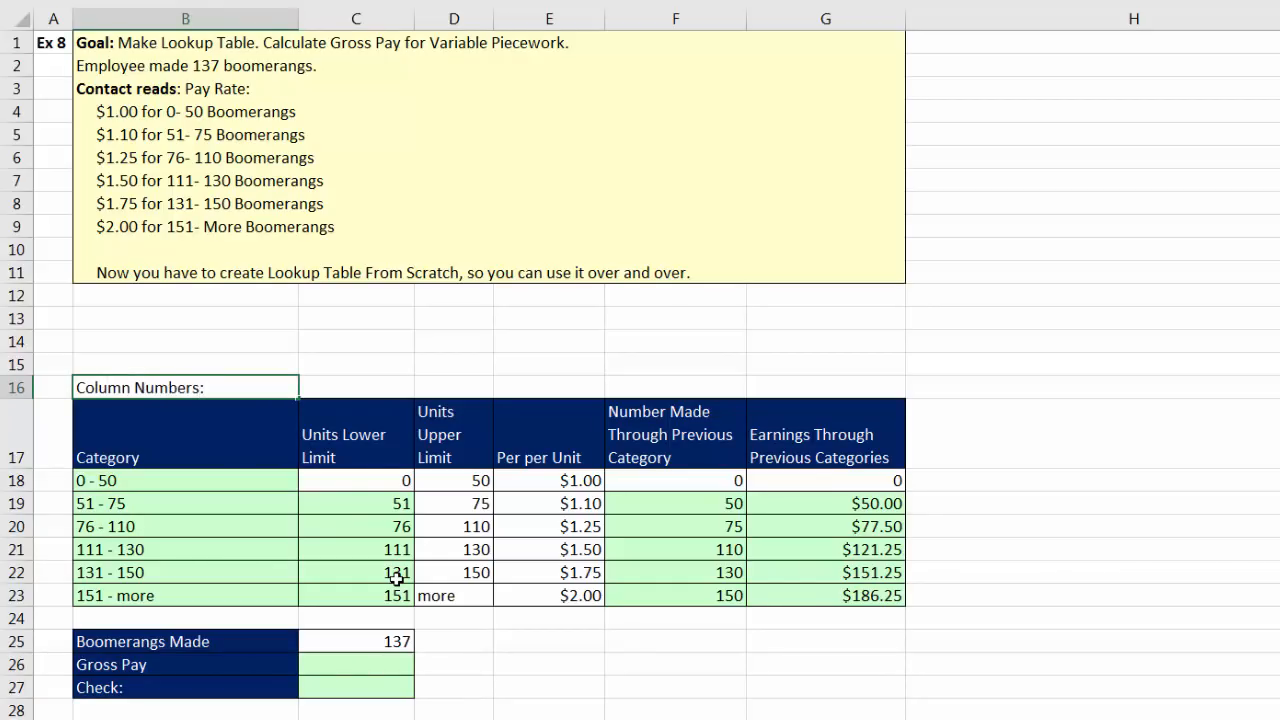
{"action": "key", "text": "Tab"}
{"action": "type", "text": "1"}
{"action": "key", "text": "Tab"}
{"action": "type", "text": "2"}
{"action": "key", "text": "Tab"}
{"action": "type", "text": "3"}
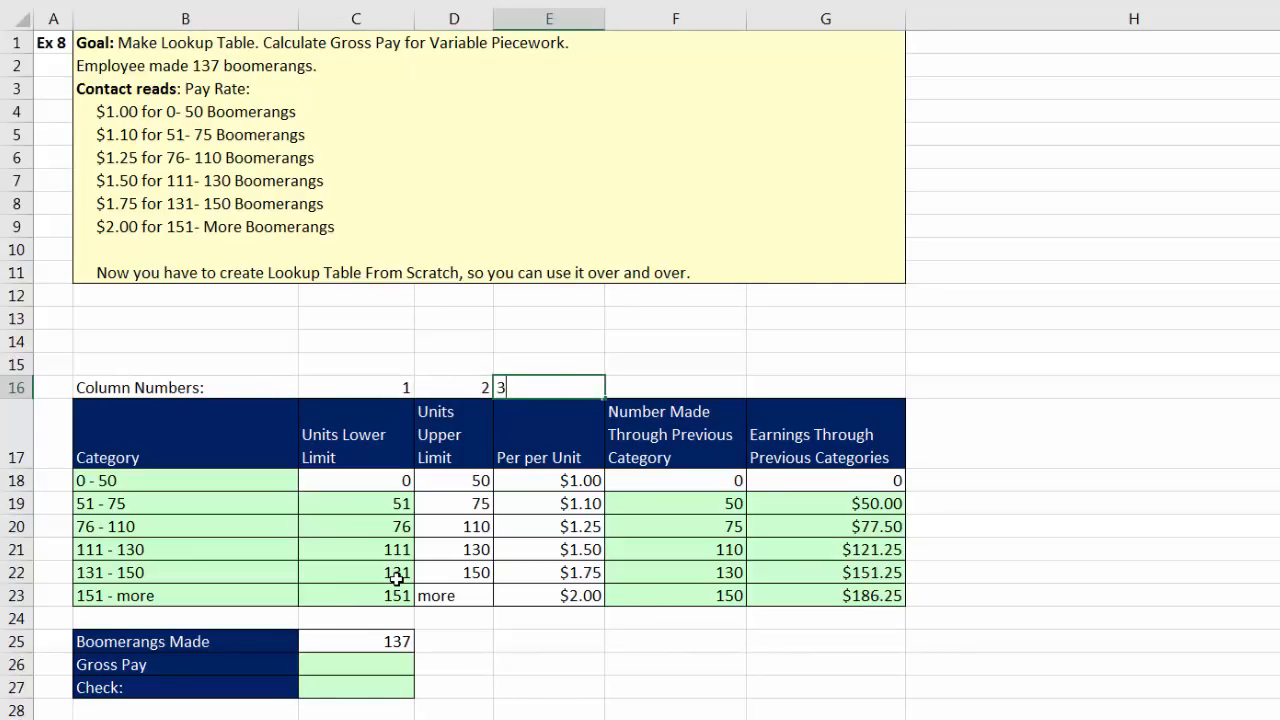
{"action": "key", "text": "Tab"}
{"action": "type", "text": "4"}
{"action": "key", "text": "Tab"}
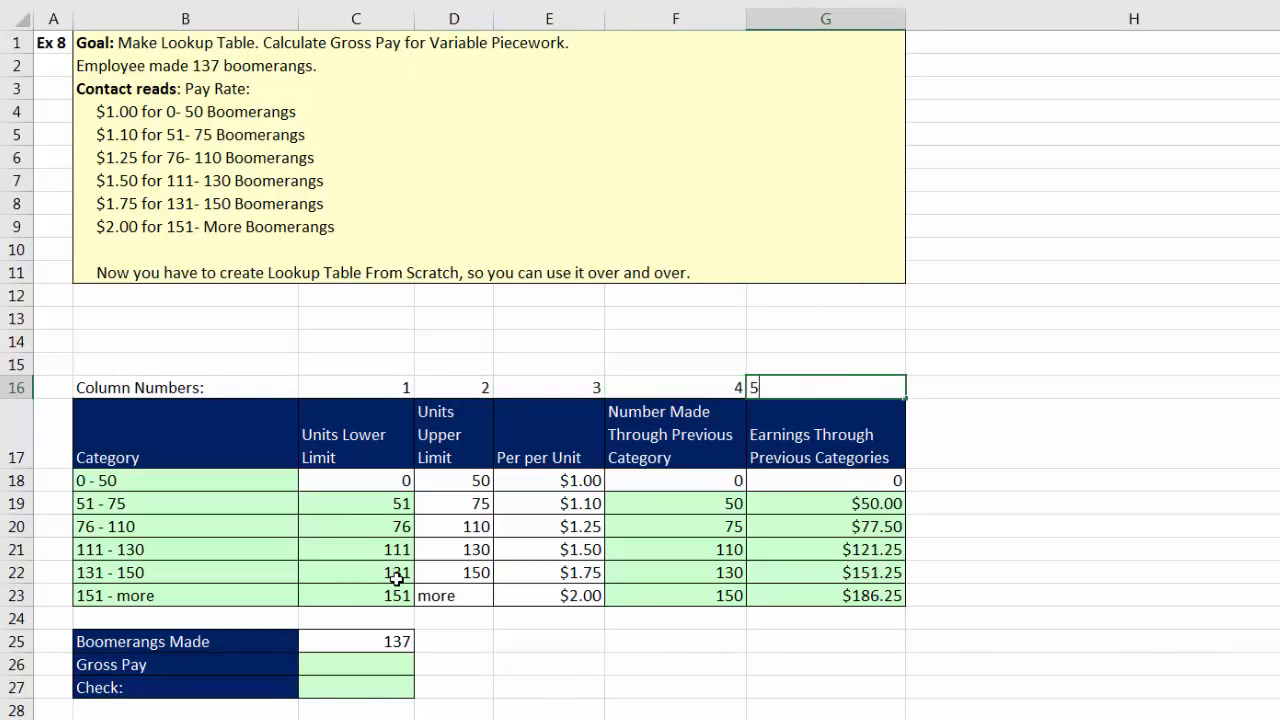
{"action": "type", "text": "5"}
{"action": "key", "text": "Tab"}
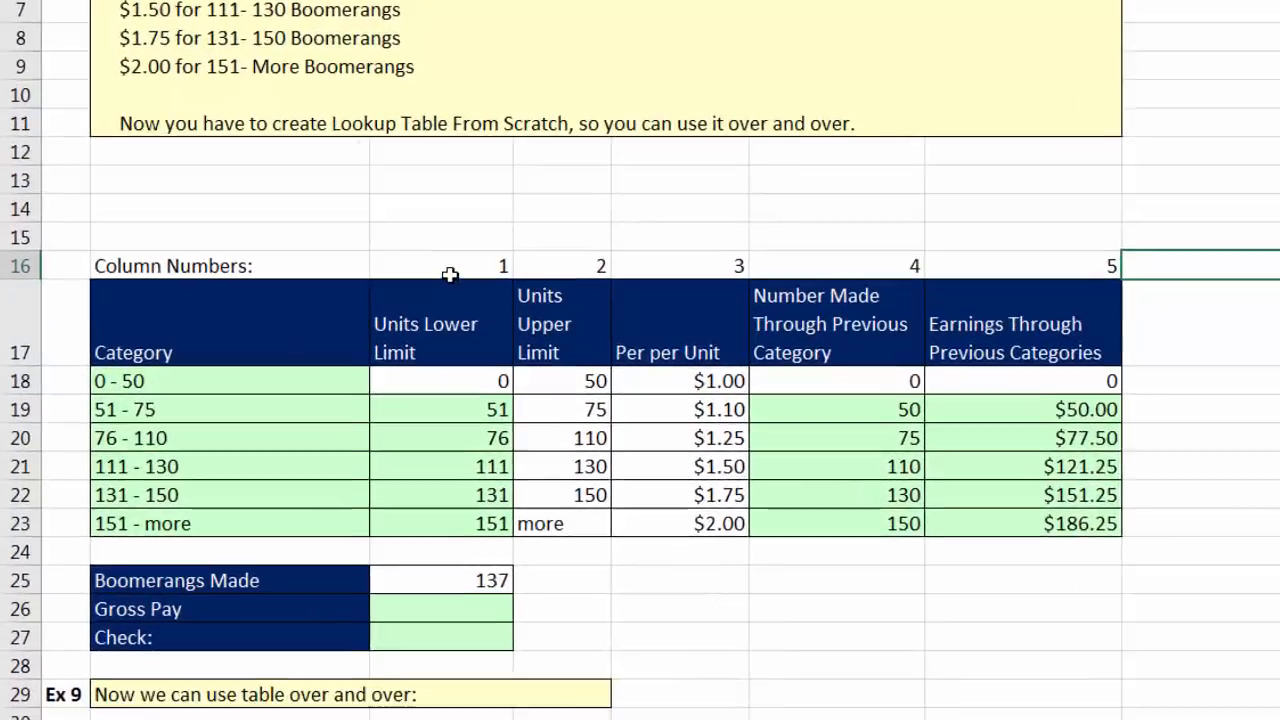
Step: Examine the numbered lookup table columns and the 131 - 150 row that applies to the boomerangs made in C25
{"action": "left_click_drag", "start_coordinate": [361, 389], "coordinate": [592, 430]}
{"action": "left_click_drag", "start_coordinate": [804, 262], "coordinate": [1093, 469]}
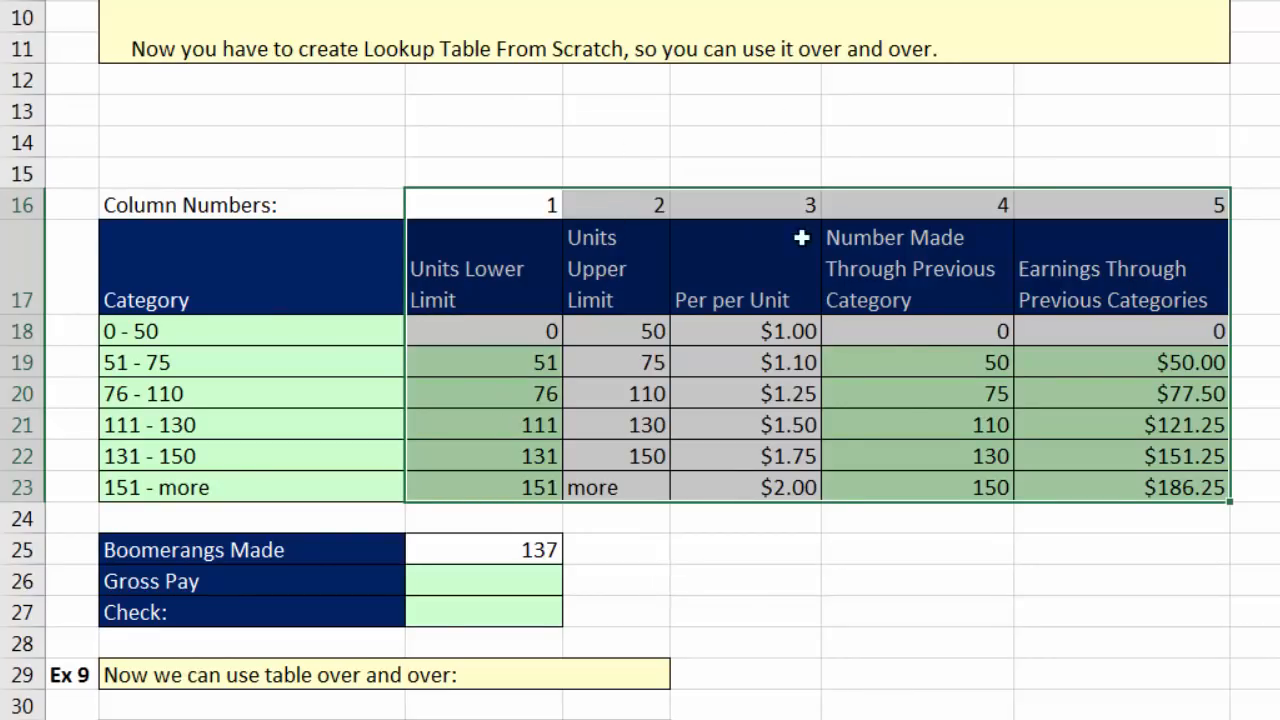
{"action": "left_click", "coordinate": [436, 583]}
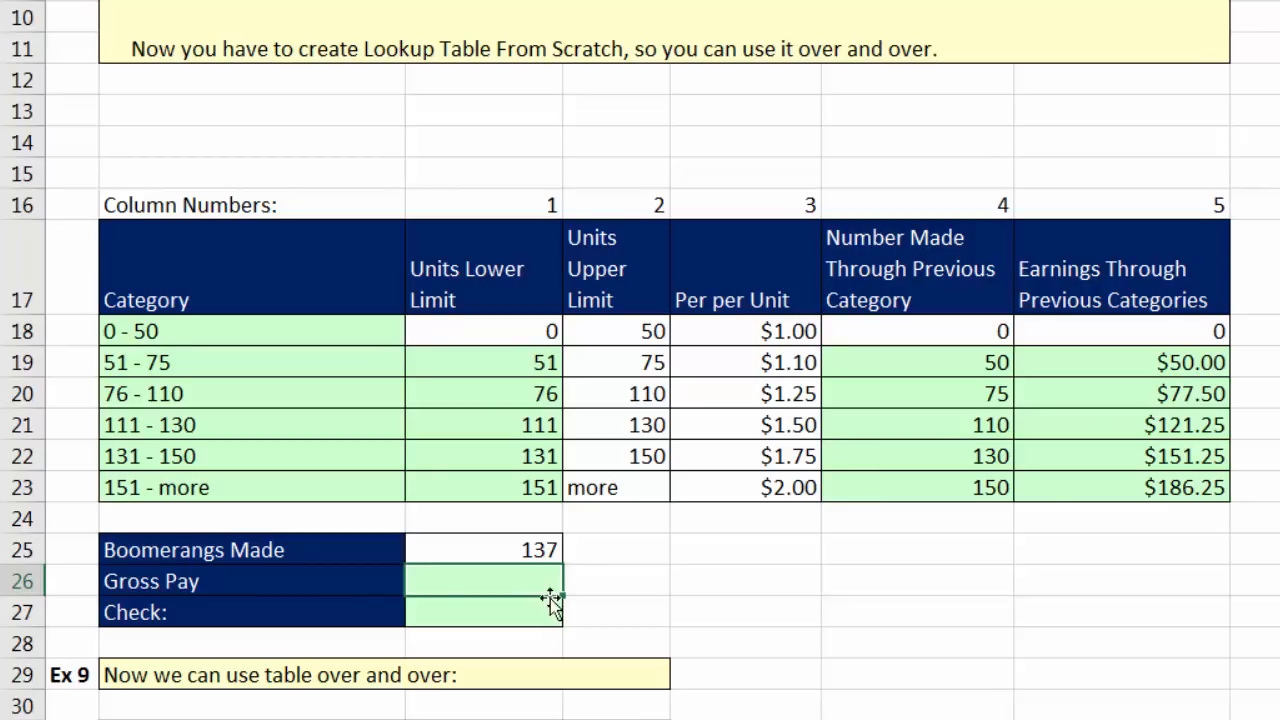
{"action": "left_click", "coordinate": [1065, 488]}
{"action": "left_click_drag", "start_coordinate": [353, 450], "coordinate": [1195, 463]}
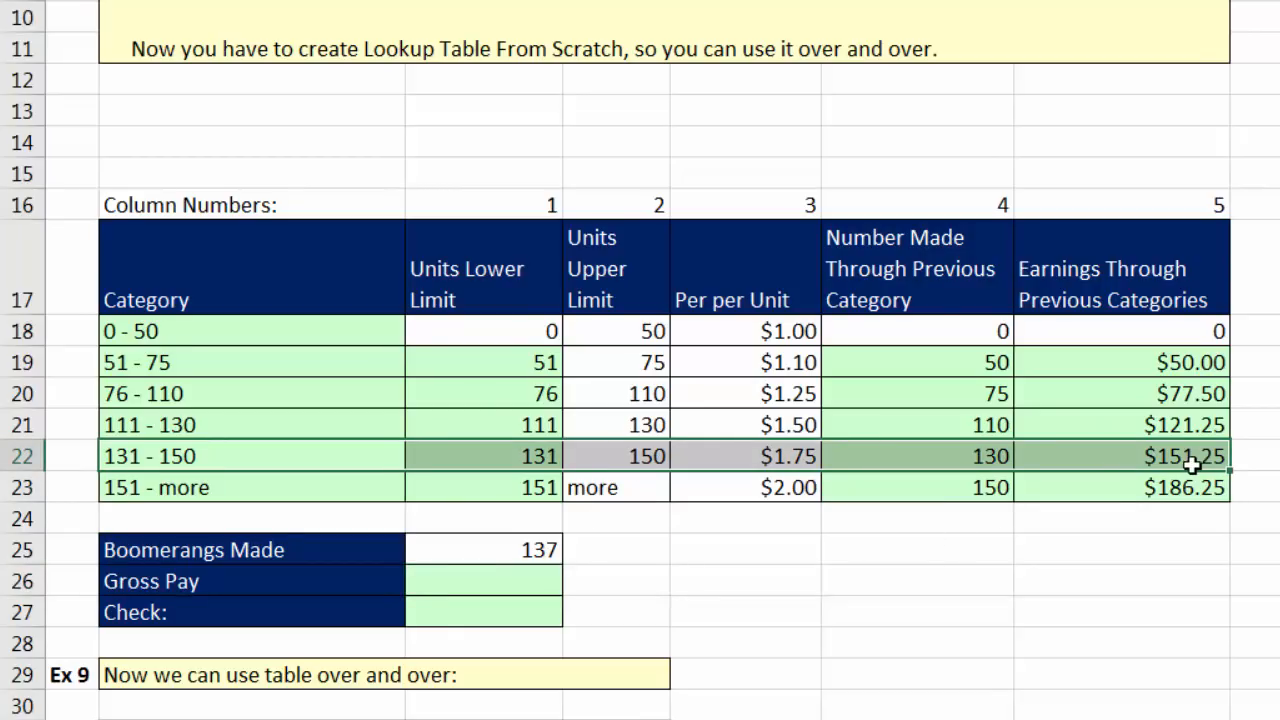
{"action": "left_click", "coordinate": [1192, 463]}
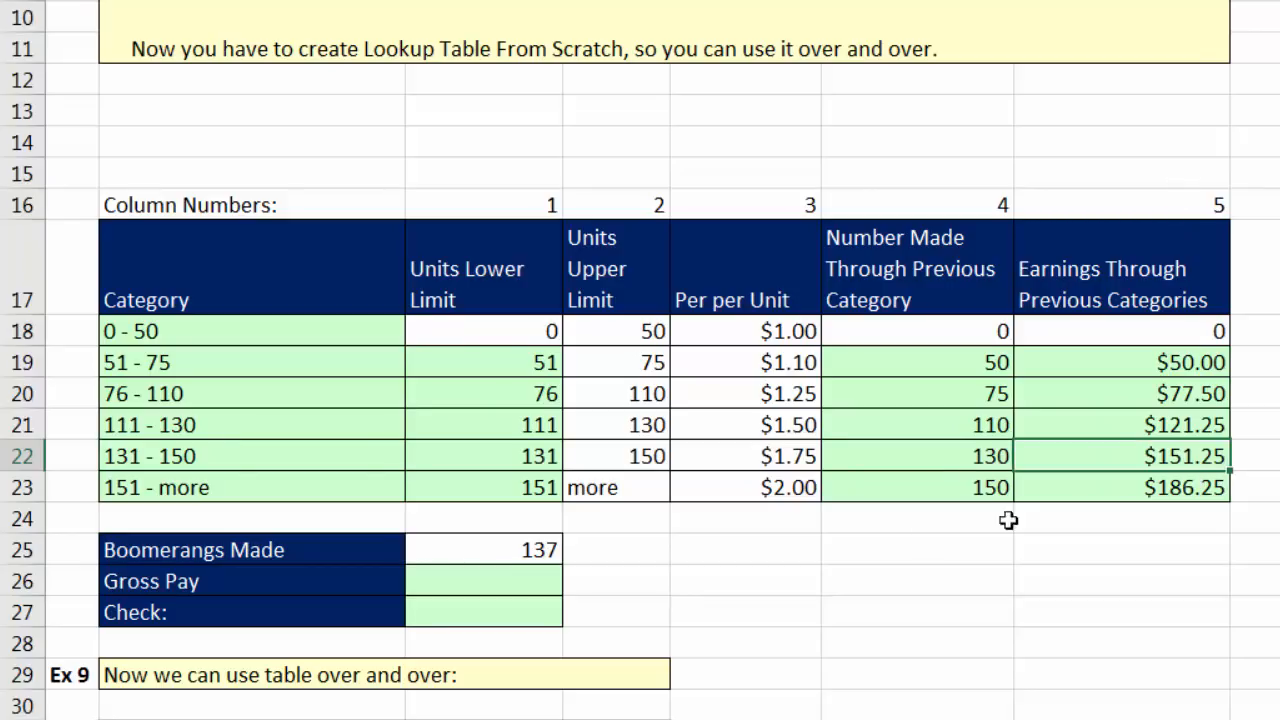
{"action": "left_click", "coordinate": [538, 550]}
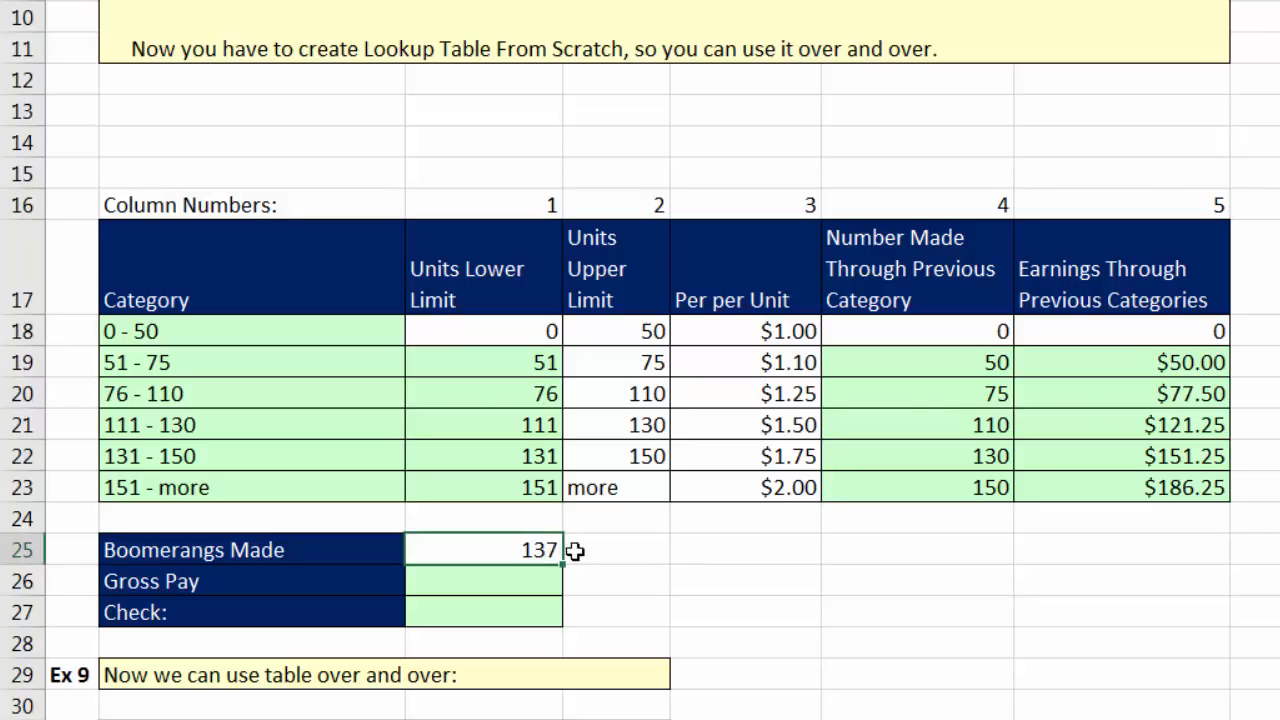
{"action": "left_click", "coordinate": [948, 457]}
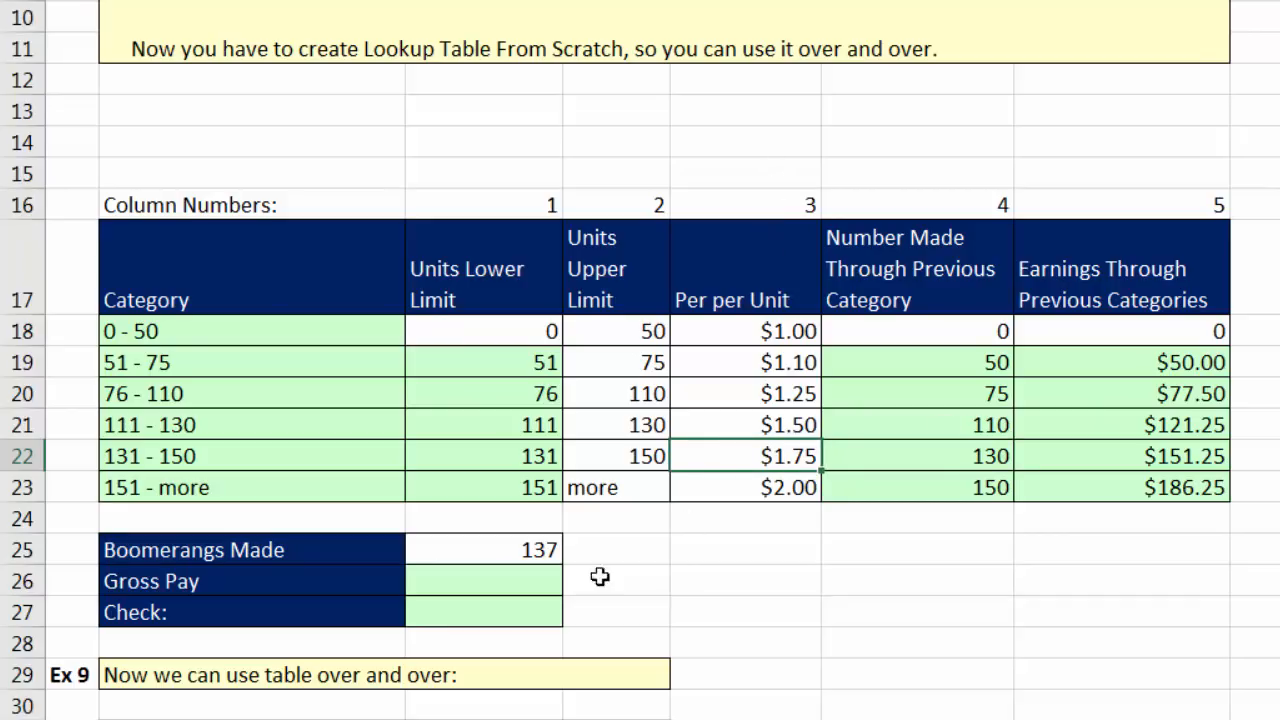
Step: Calculate the gross pay in C26 with =G22+(C25-F22)*E22
{"action": "left_click", "coordinate": [533, 582]}
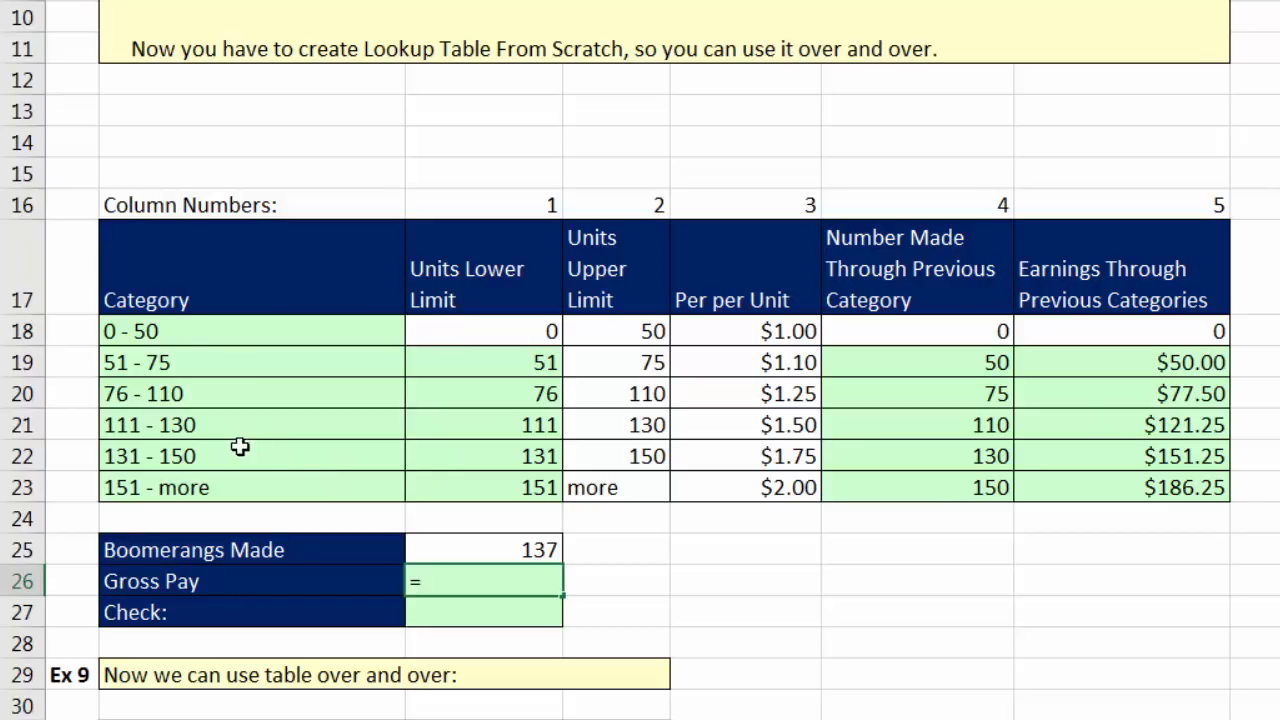
{"action": "left_click", "coordinate": [1098, 462]}
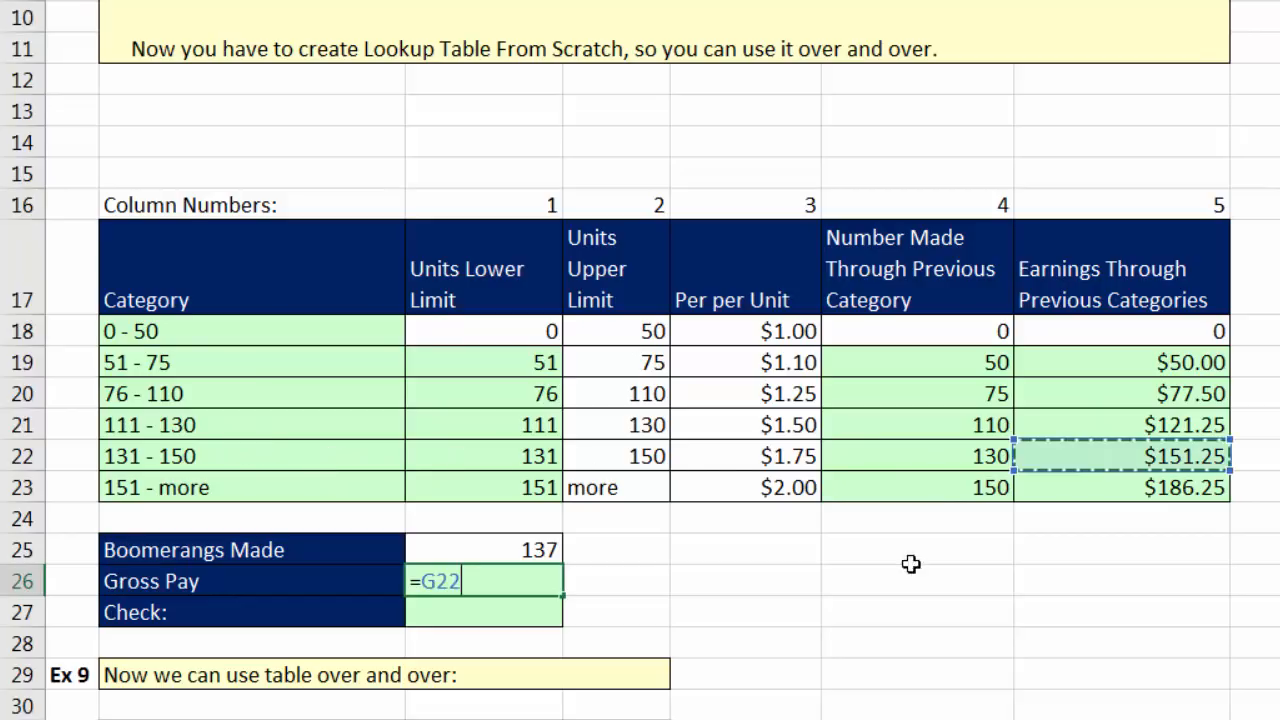
{"action": "type", "text": "+"}
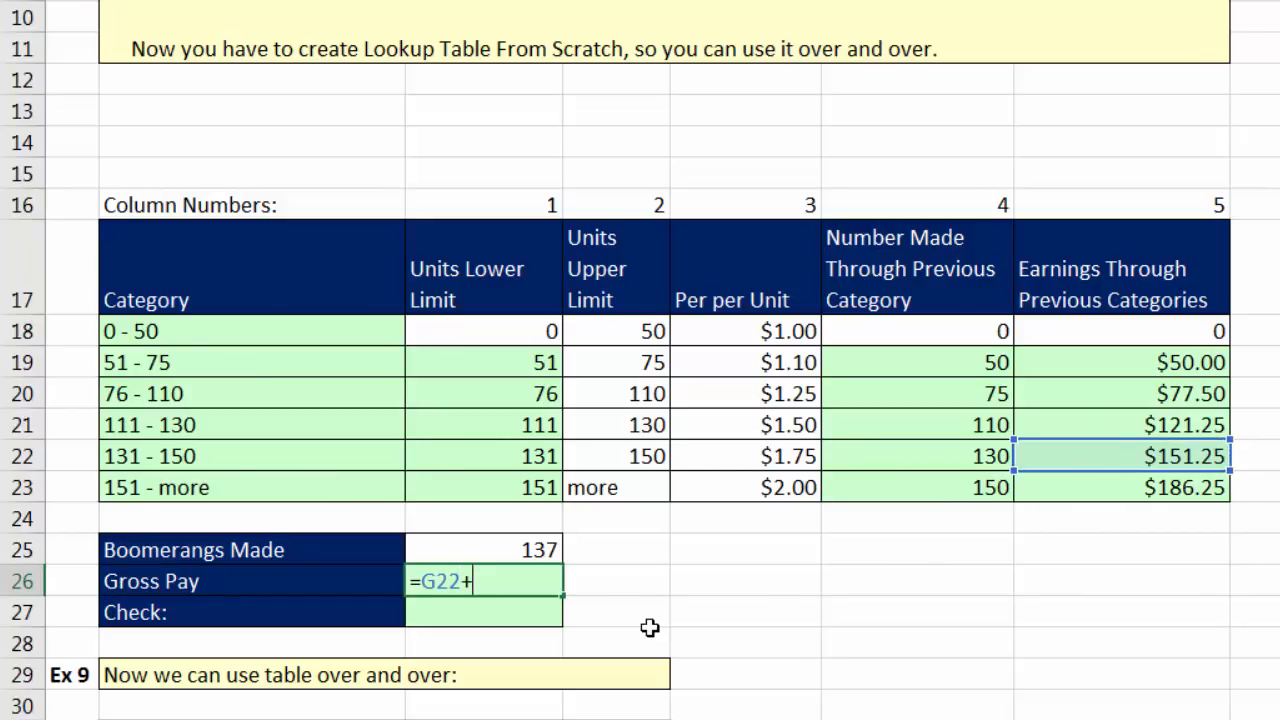
{"action": "type", "text": "("}
{"action": "left_click", "coordinate": [542, 549]}
{"action": "type", "text": "-"}
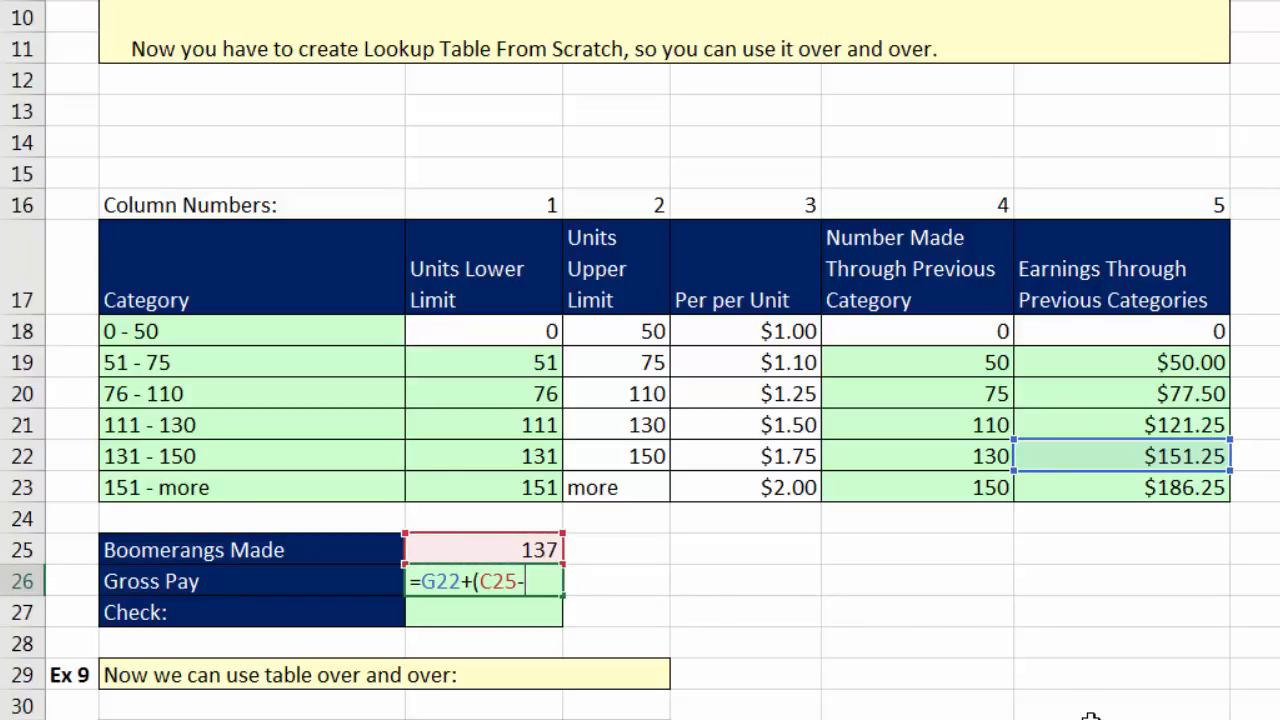
{"action": "left_click", "coordinate": [965, 454]}
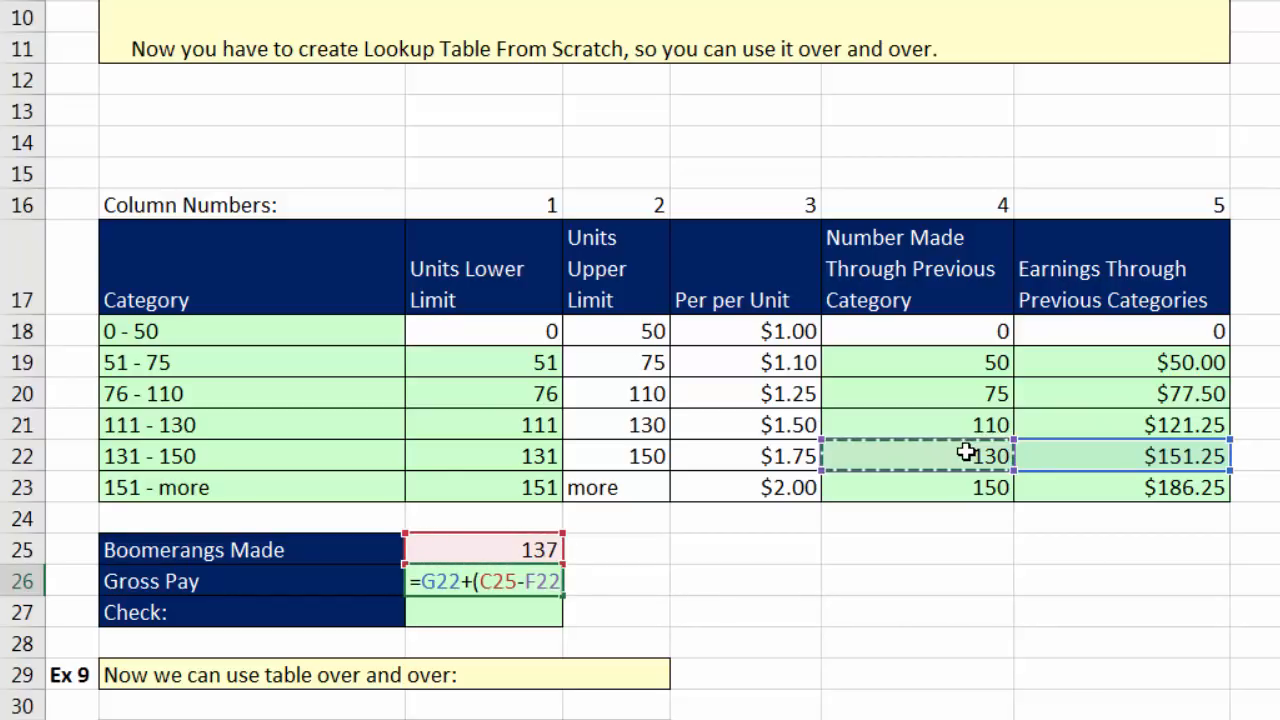
{"action": "type", "text": ")*"}
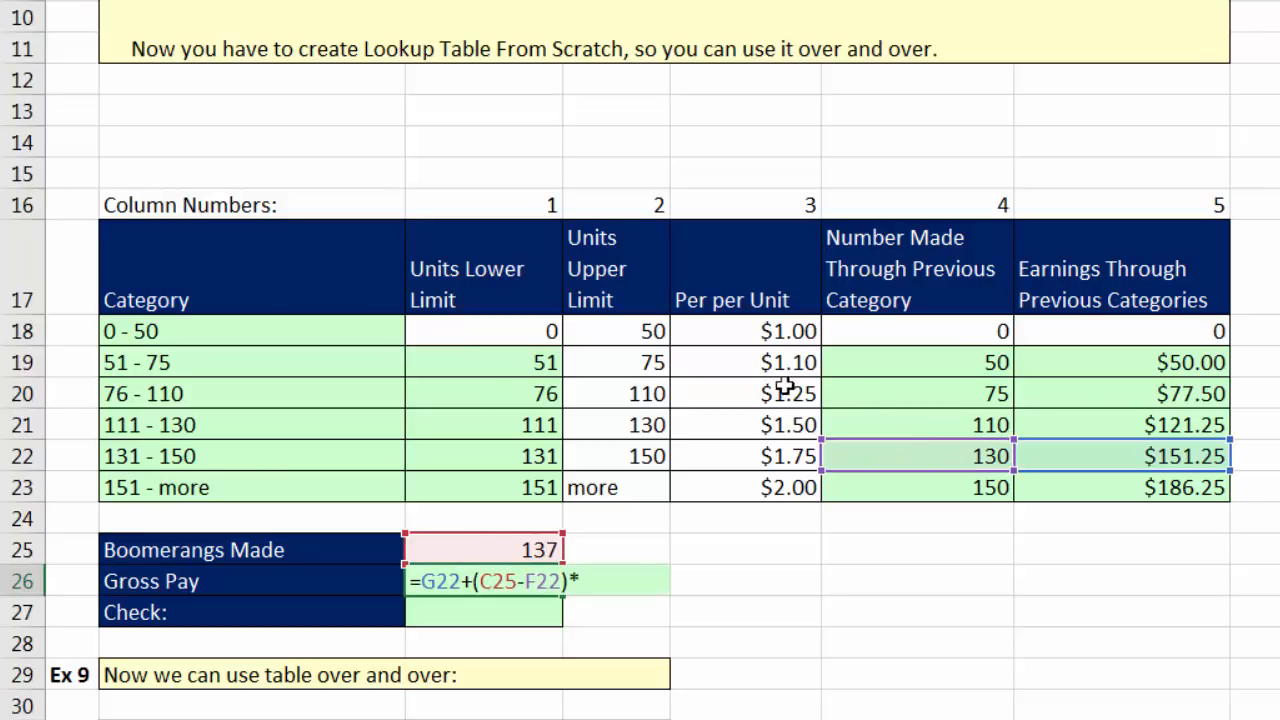
{"action": "left_click", "coordinate": [789, 452]}
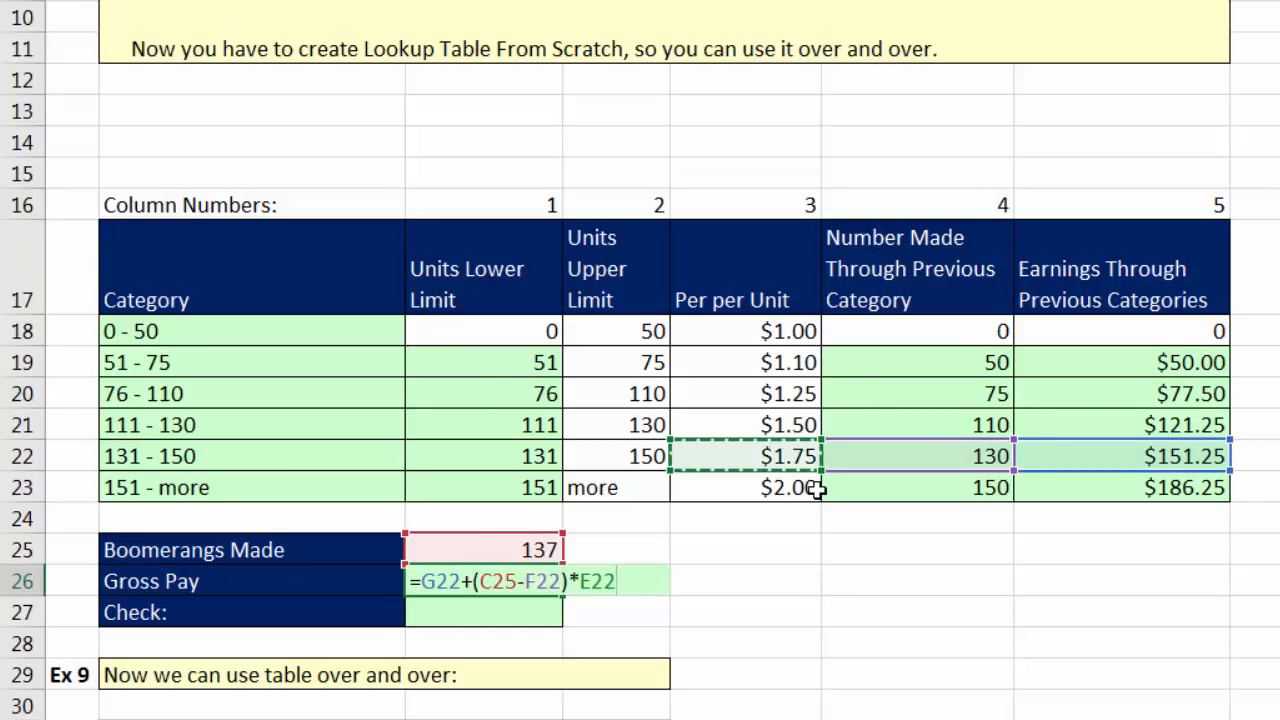
{"action": "key", "text": "Return"}
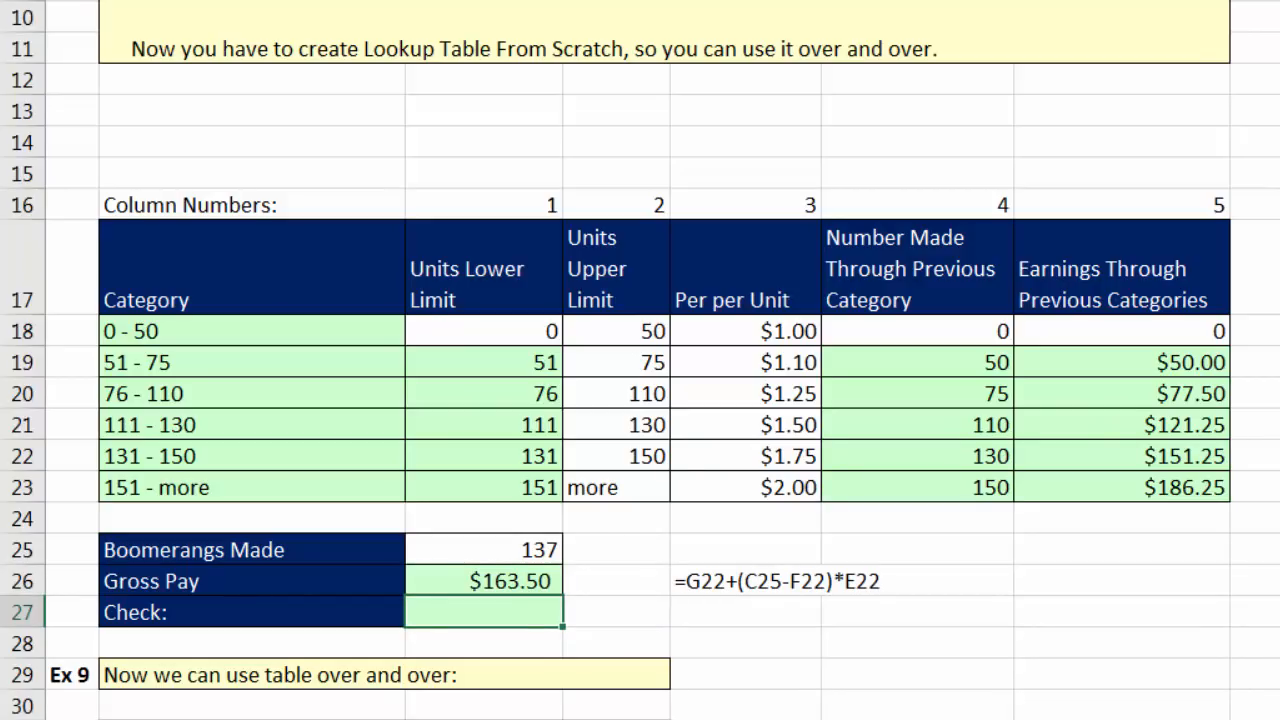
Step: Enter the check formula =D18*E18+(D19-D18)*E19+(D20-D19)*E20+(D21-D20)*E21+(C25-D21)*E22 in C27
{"action": "type", "text": "=D18*E18+(D19-D18)*E19+(D20-D19)*E20+(D21-D20)*E21+(C25-D21)*E22"}
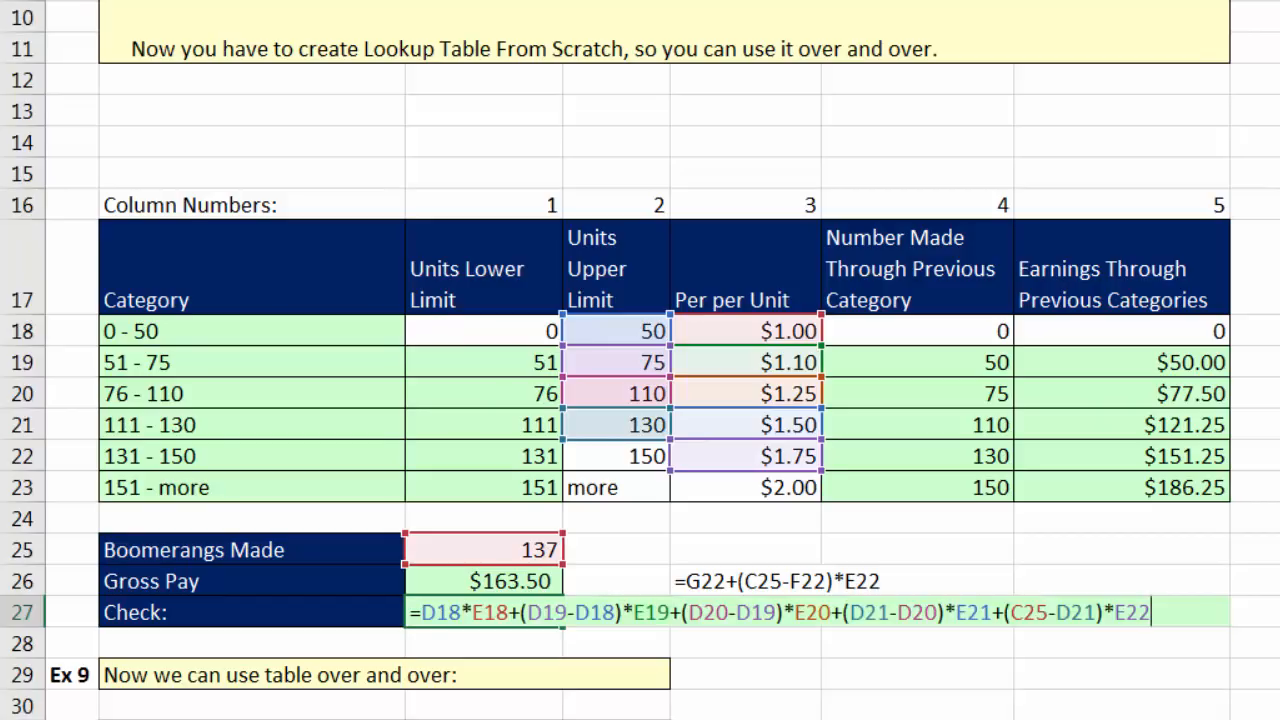
{"action": "key", "text": "Return"}
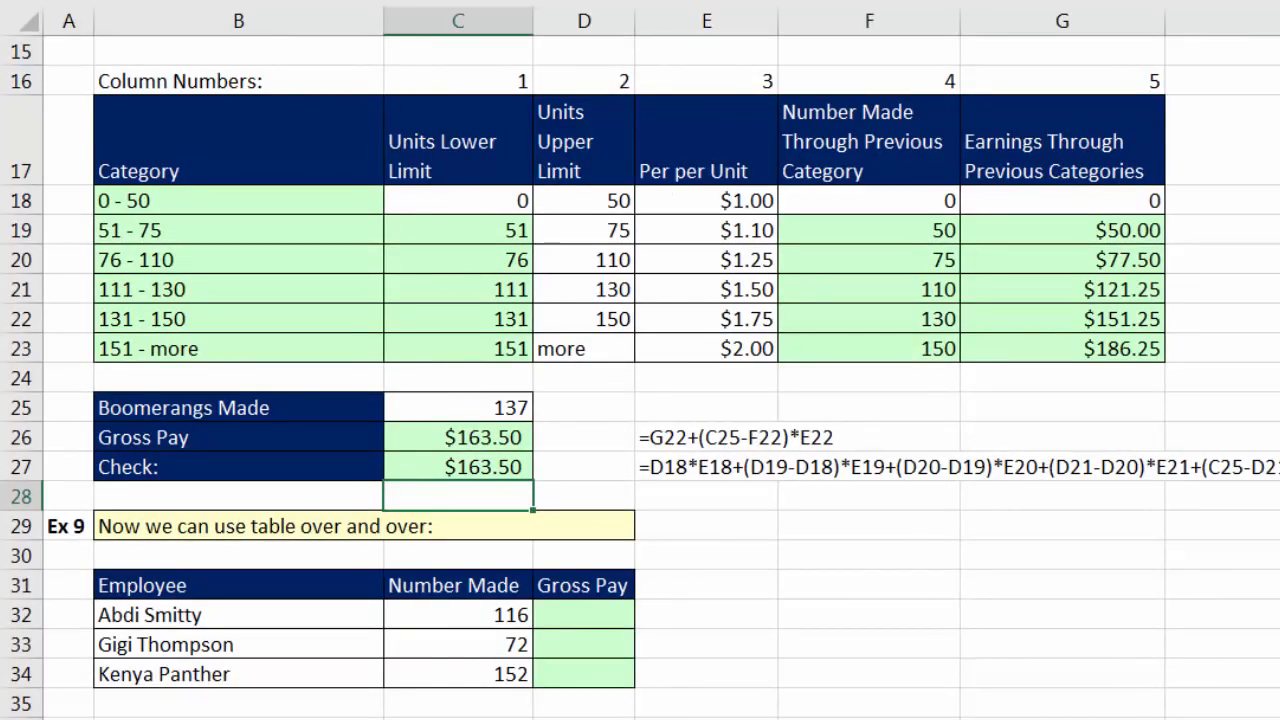
Step: Review the employees' number-made values in Example 9 and start the first employee's gross pay formula in D32 with =G21+(
{"action": "left_click", "coordinate": [483, 614]}
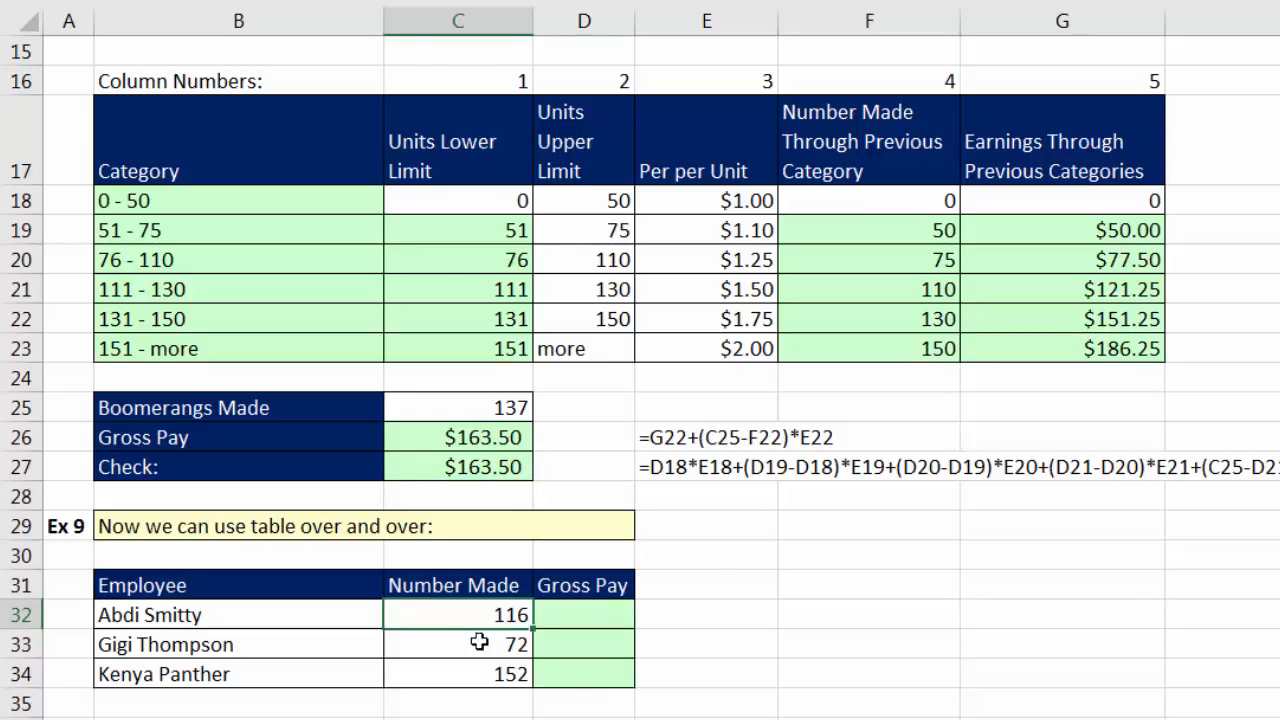
{"action": "left_click", "coordinate": [480, 646]}
{"action": "left_click", "coordinate": [481, 683]}
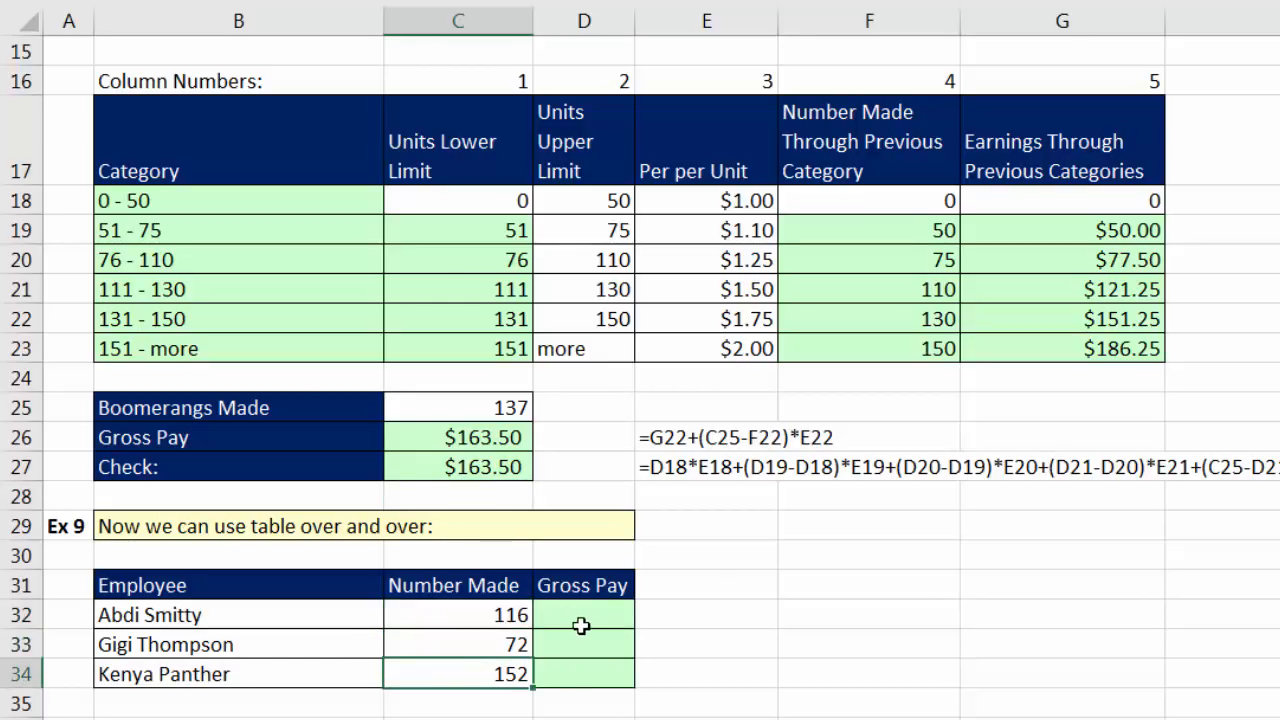
{"action": "left_click", "coordinate": [572, 616]}
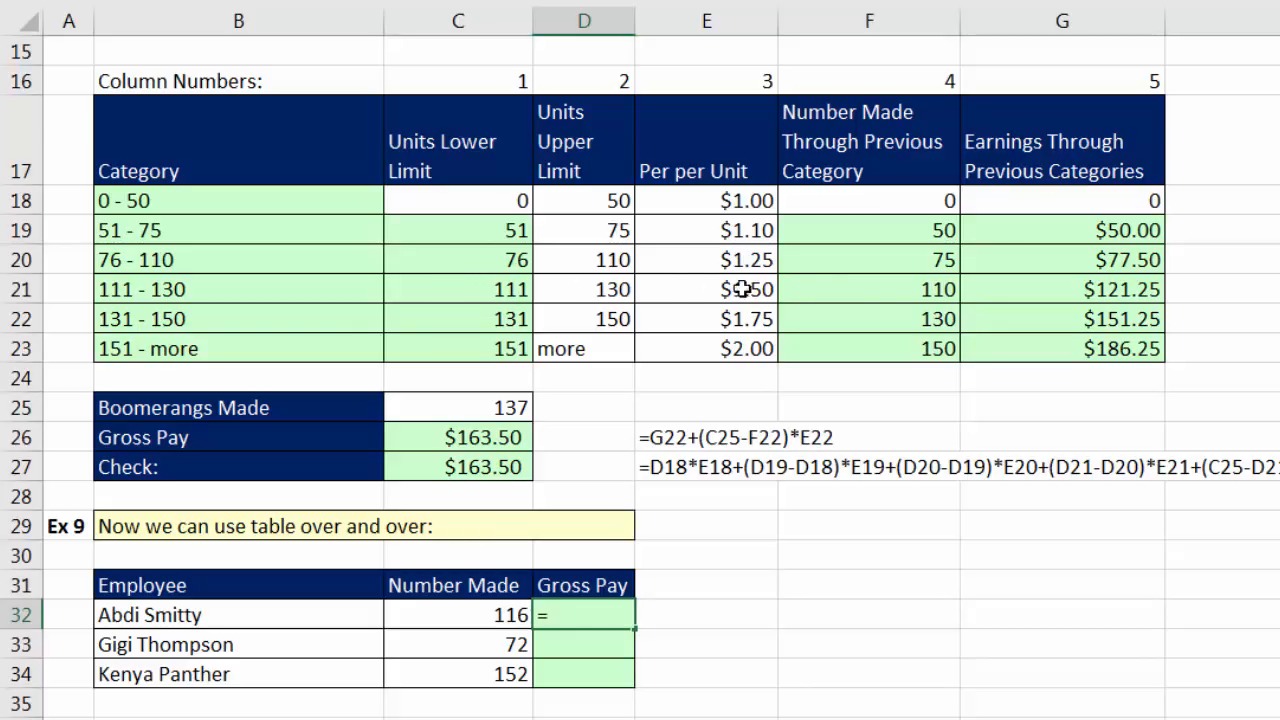
{"action": "left_click", "coordinate": [1097, 292]}
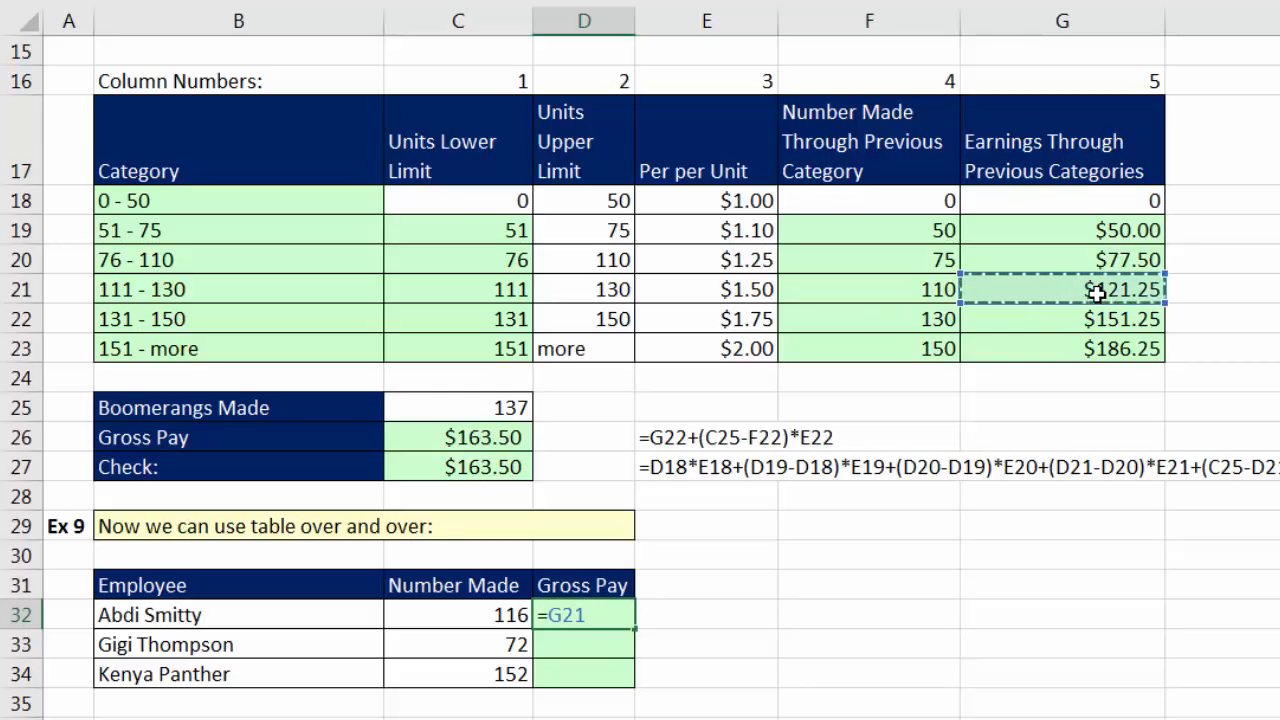
{"action": "type", "text": "+("}
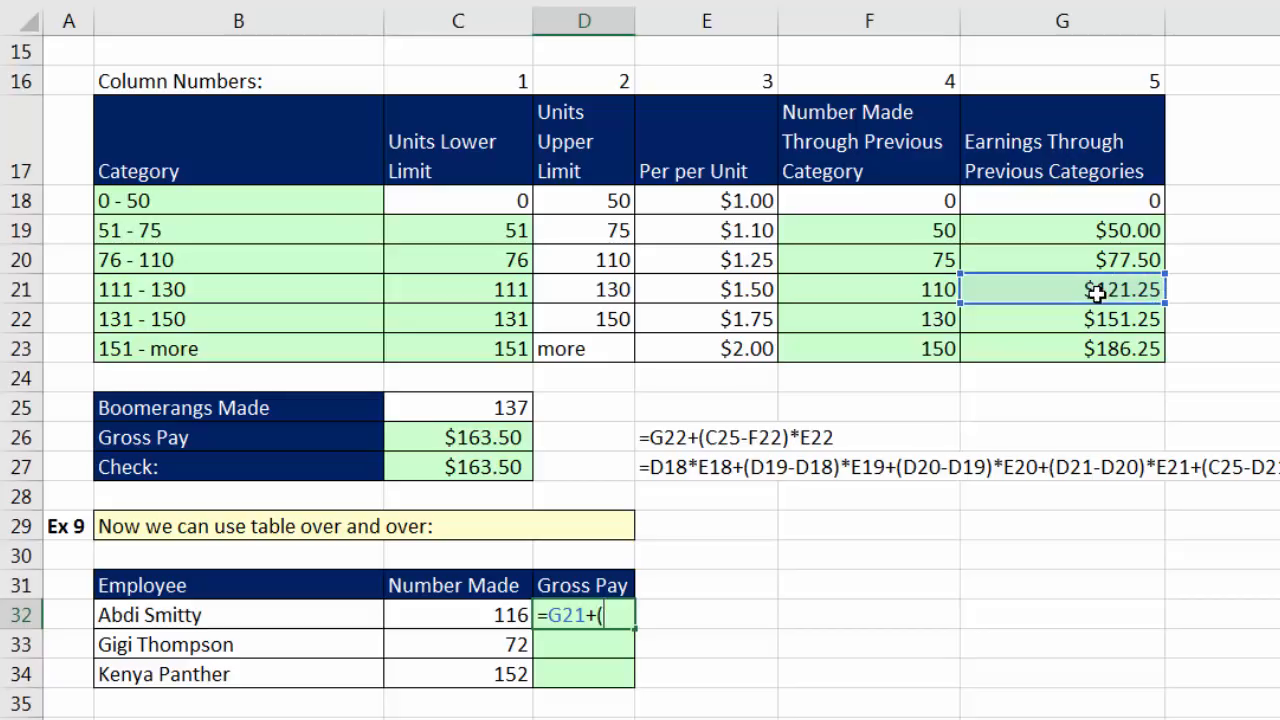
Step: Complete the first employee's gross pay formula in D32 as =G21+(C32-F21)*E21
{"action": "left_click", "coordinate": [500, 613]}
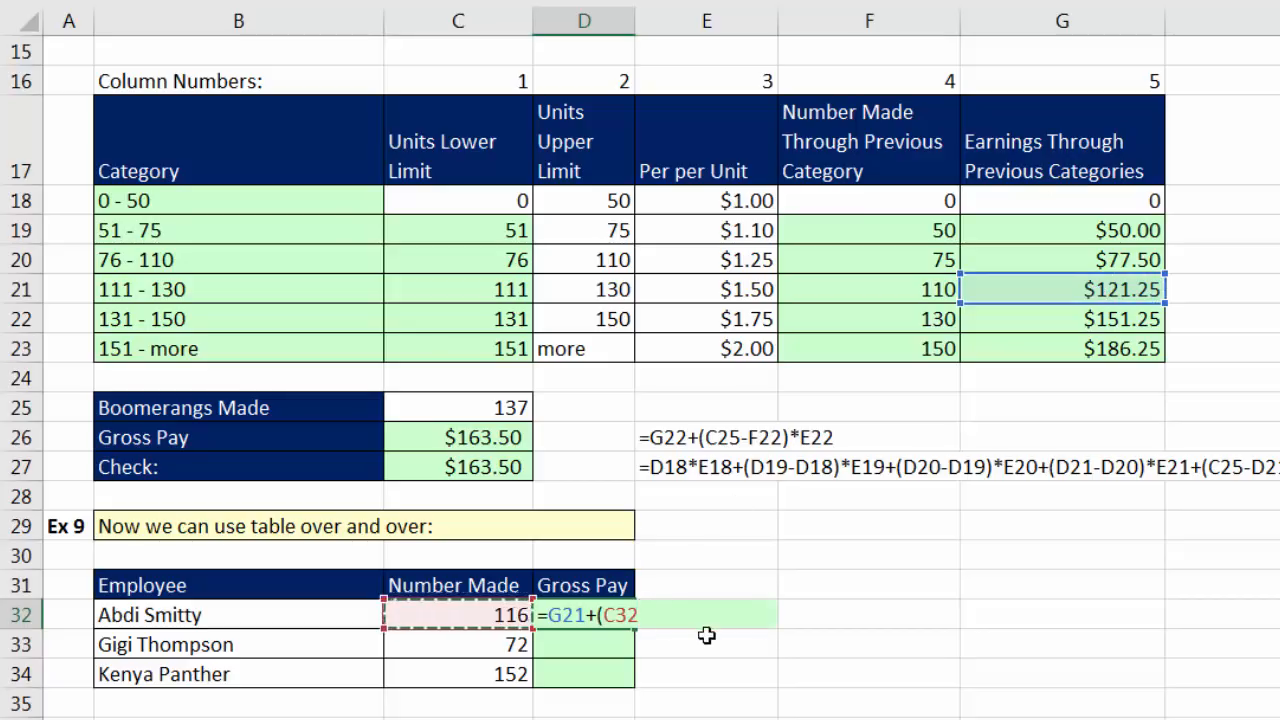
{"action": "type", "text": "-"}
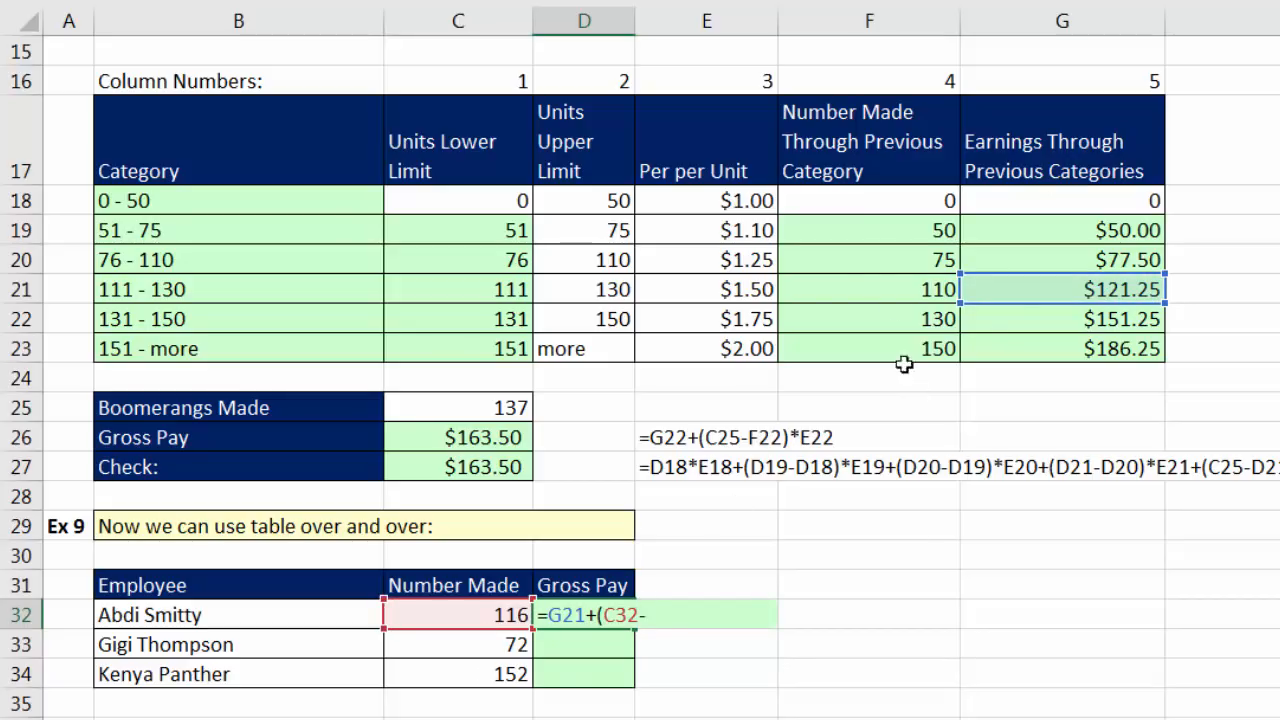
{"action": "left_click", "coordinate": [883, 288]}
{"action": "type", "text": ")*"}
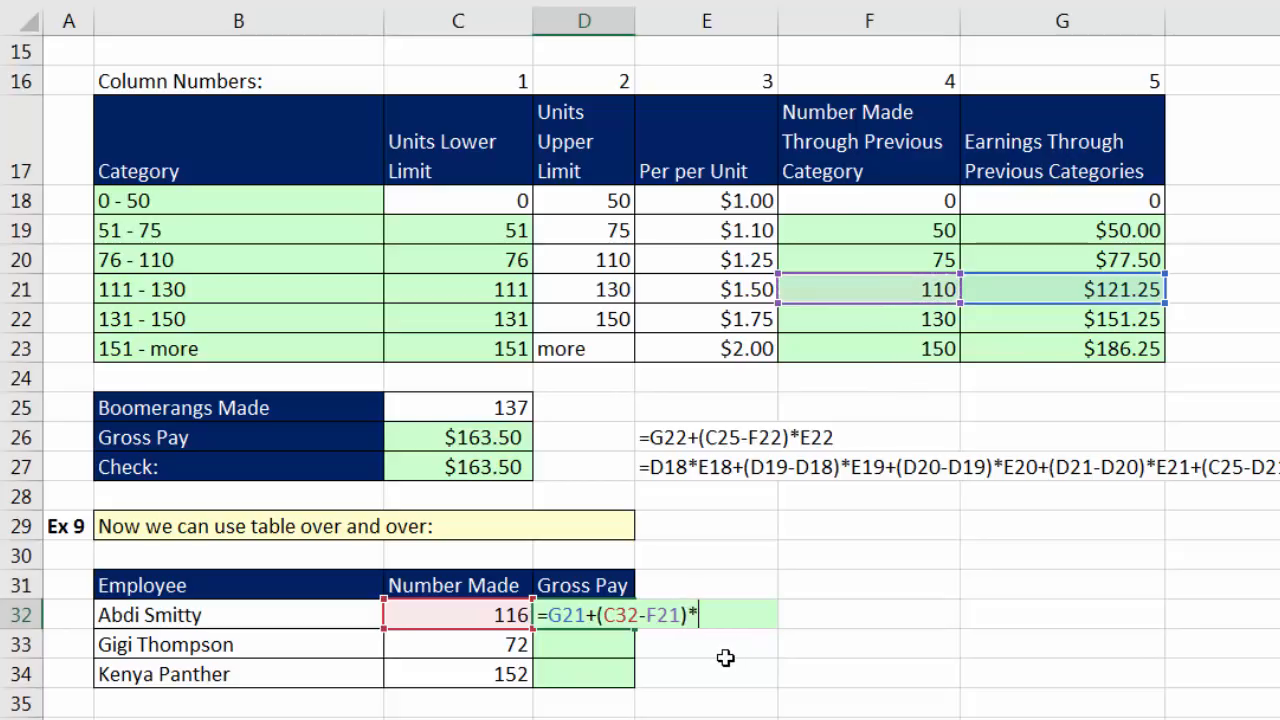
{"action": "left_click", "coordinate": [740, 289]}
{"action": "key", "text": "Return"}
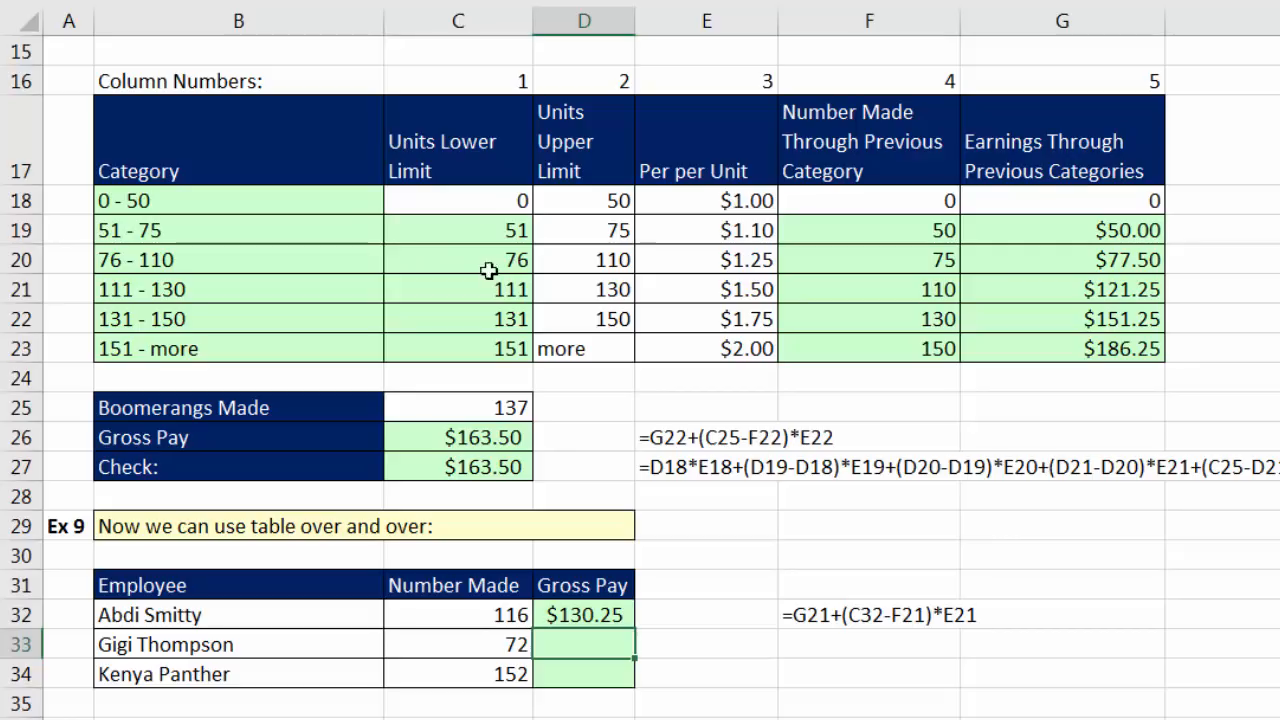
Step: Enter the second employee's gross pay formula =G19+(C33-F19)*E19 in D33, using the 51 - 75 category row
{"action": "type", "text": "="}
{"action": "left_click", "coordinate": [1058, 224]}
{"action": "type", "text": "+("}
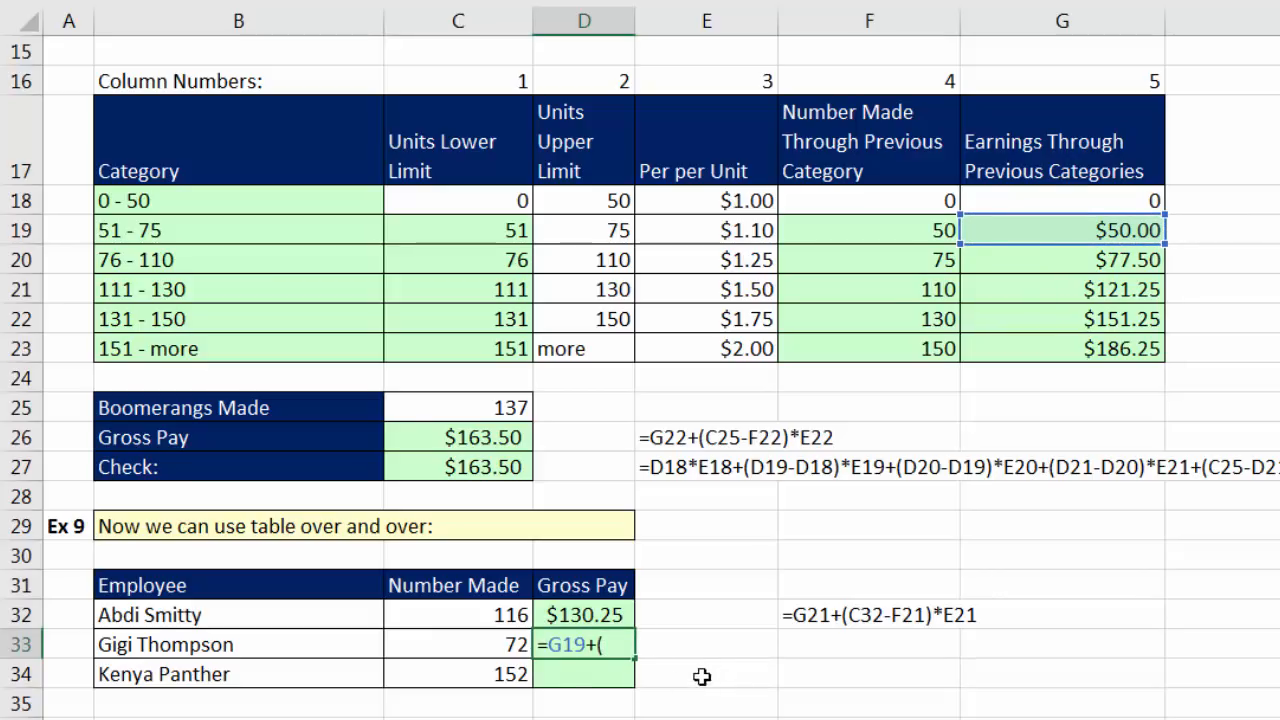
{"action": "left_click", "coordinate": [521, 648]}
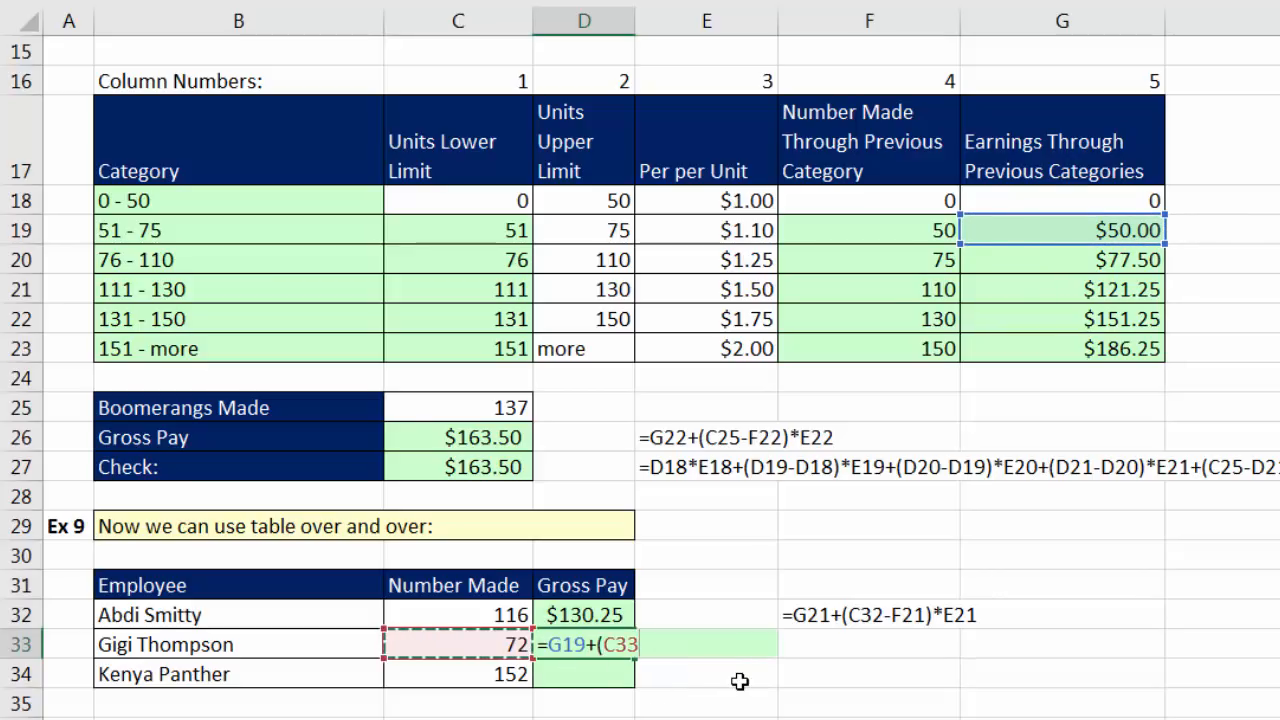
{"action": "type", "text": "-"}
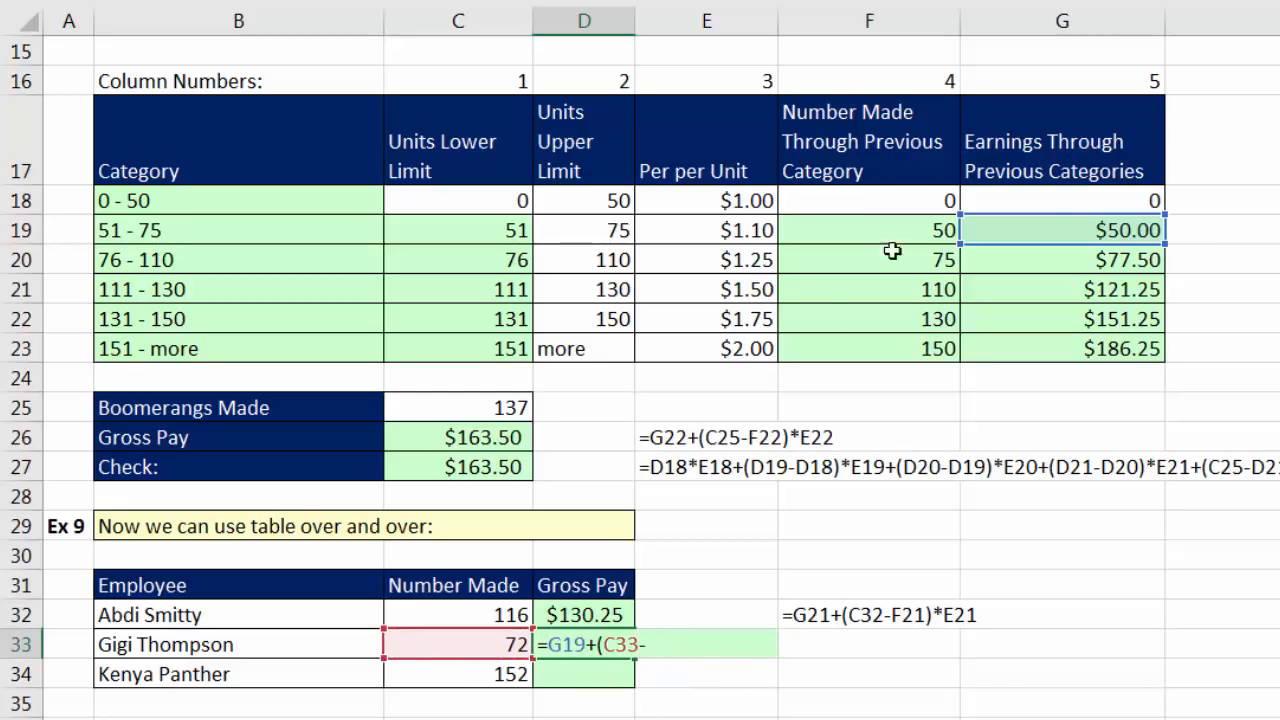
{"action": "left_click", "coordinate": [897, 226]}
{"action": "type", "text": ")*"}
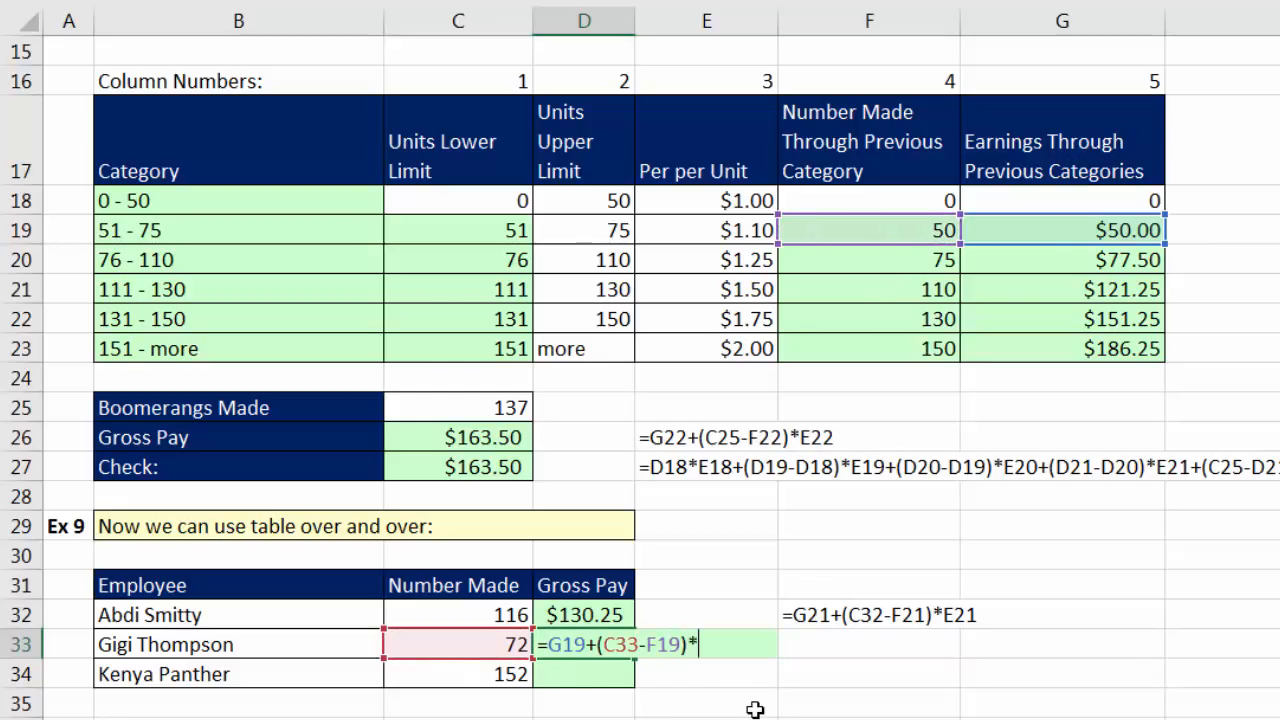
{"action": "left_click", "coordinate": [695, 236]}
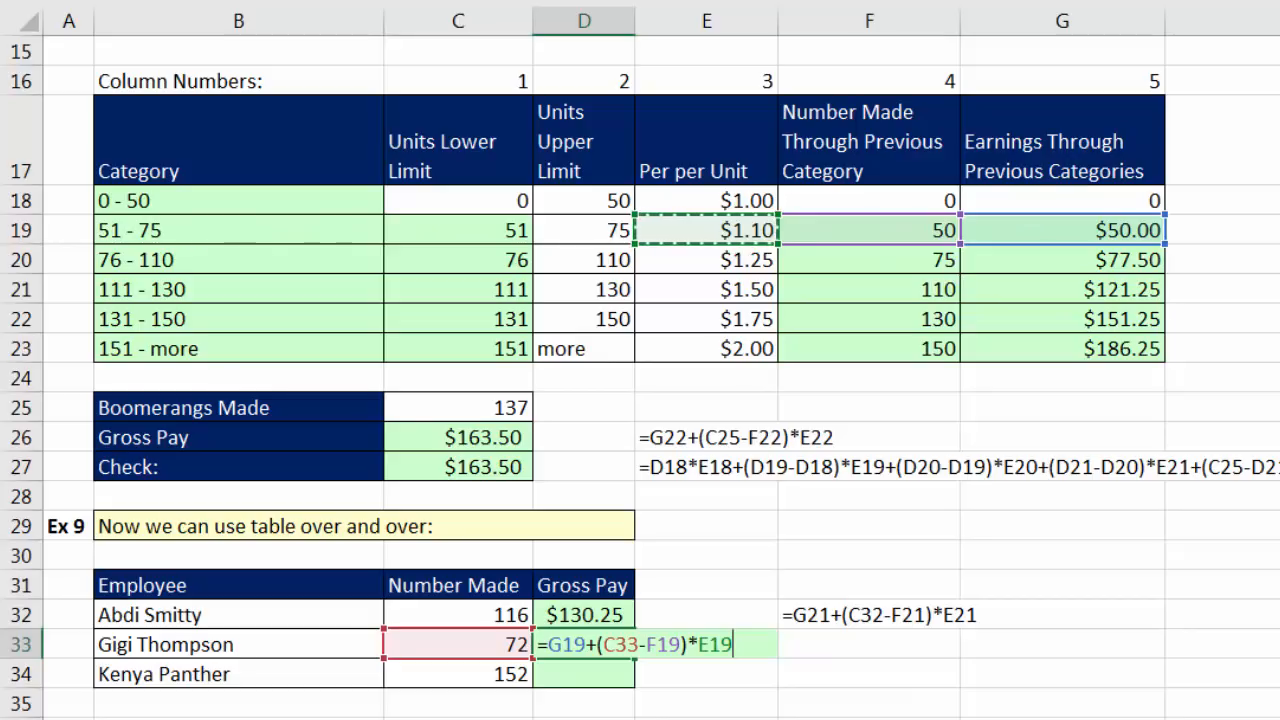
{"action": "key", "text": "Return"}
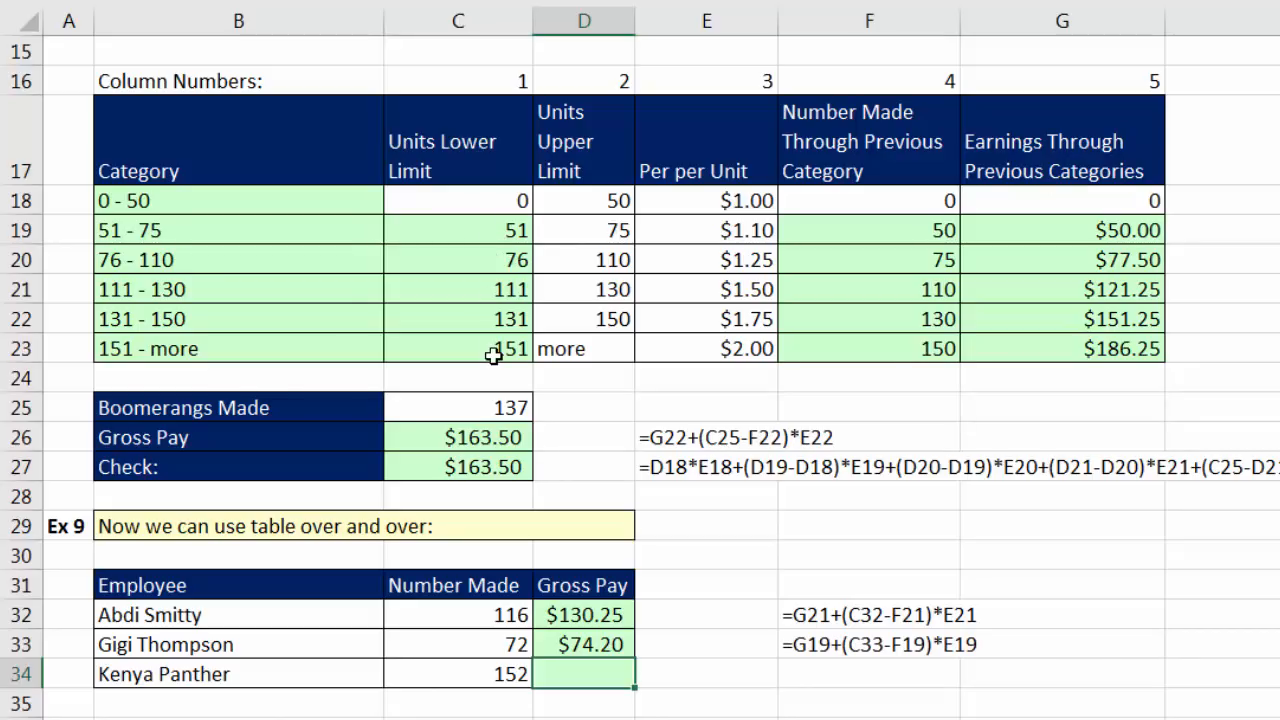
Step: Enter the third employee's gross pay formula =G23+(C34-F23)*E23 in D34, using the 151 - more category row
{"action": "left_click_drag", "start_coordinate": [468, 355], "coordinate": [969, 354]}
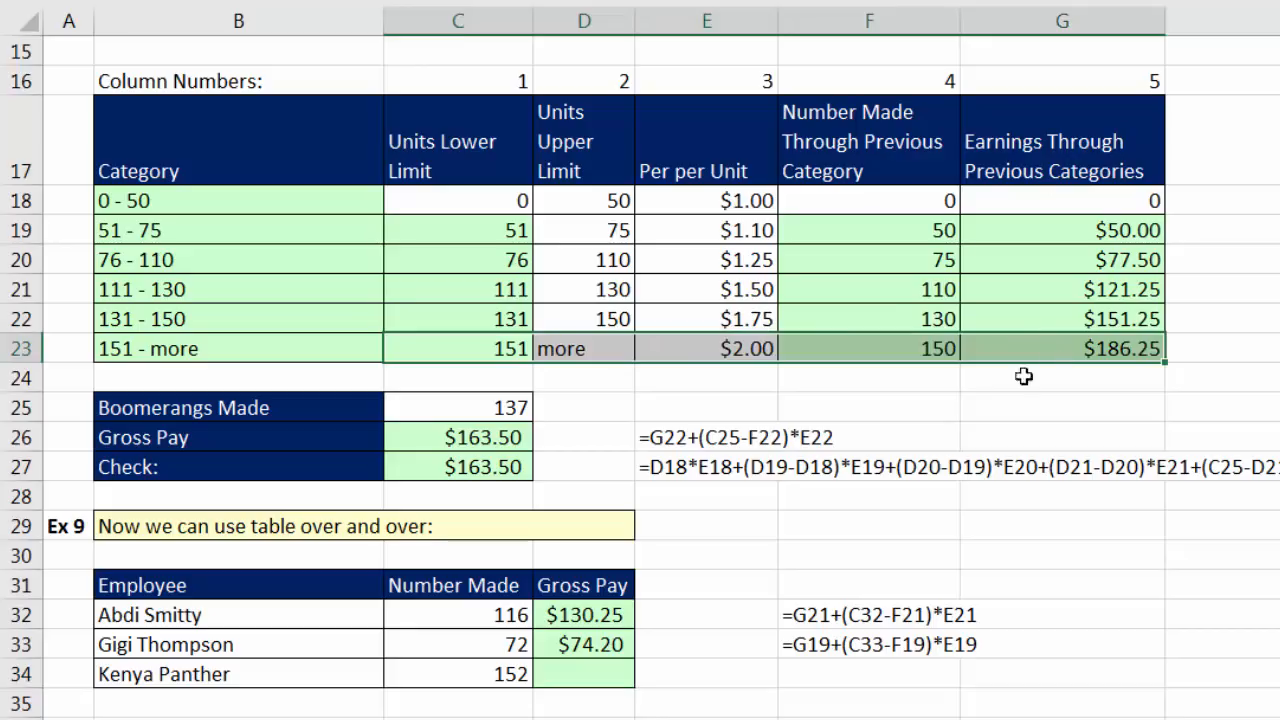
{"action": "left_click", "coordinate": [597, 670]}
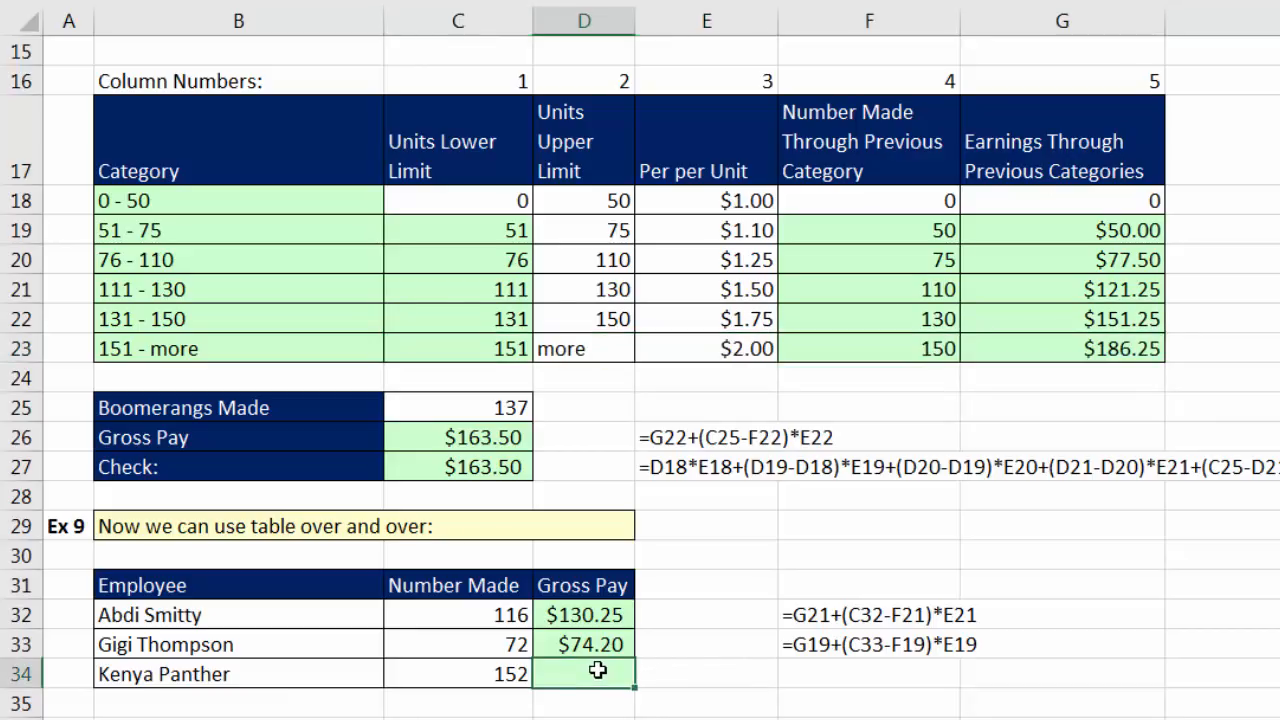
{"action": "type", "text": "="}
{"action": "left_click", "coordinate": [1038, 348]}
{"action": "type", "text": "+("}
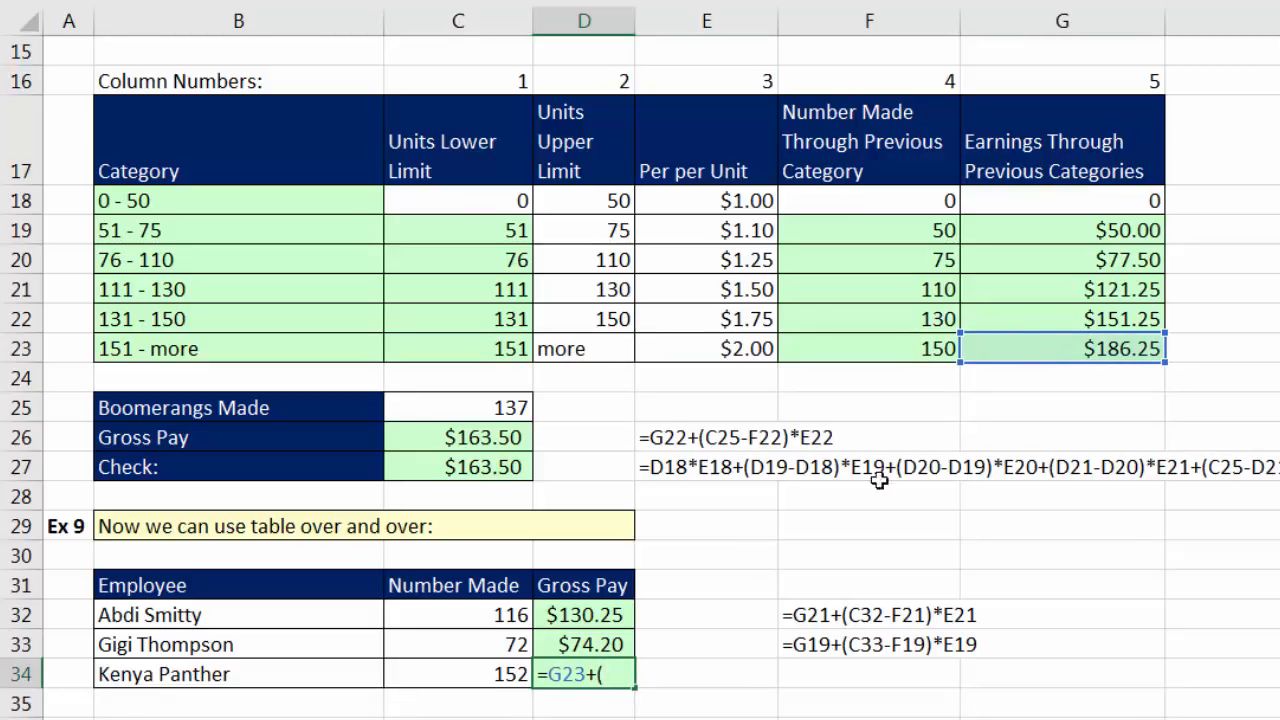
{"action": "left_click", "coordinate": [498, 680]}
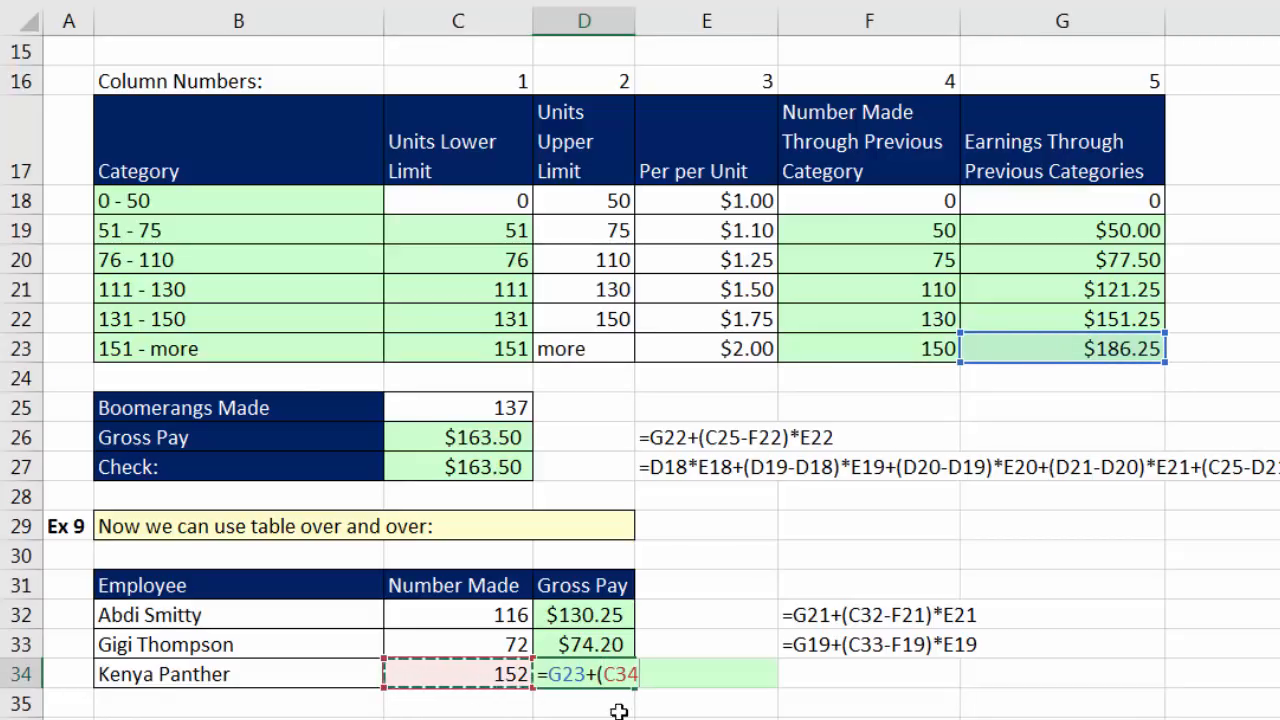
{"action": "type", "text": "-"}
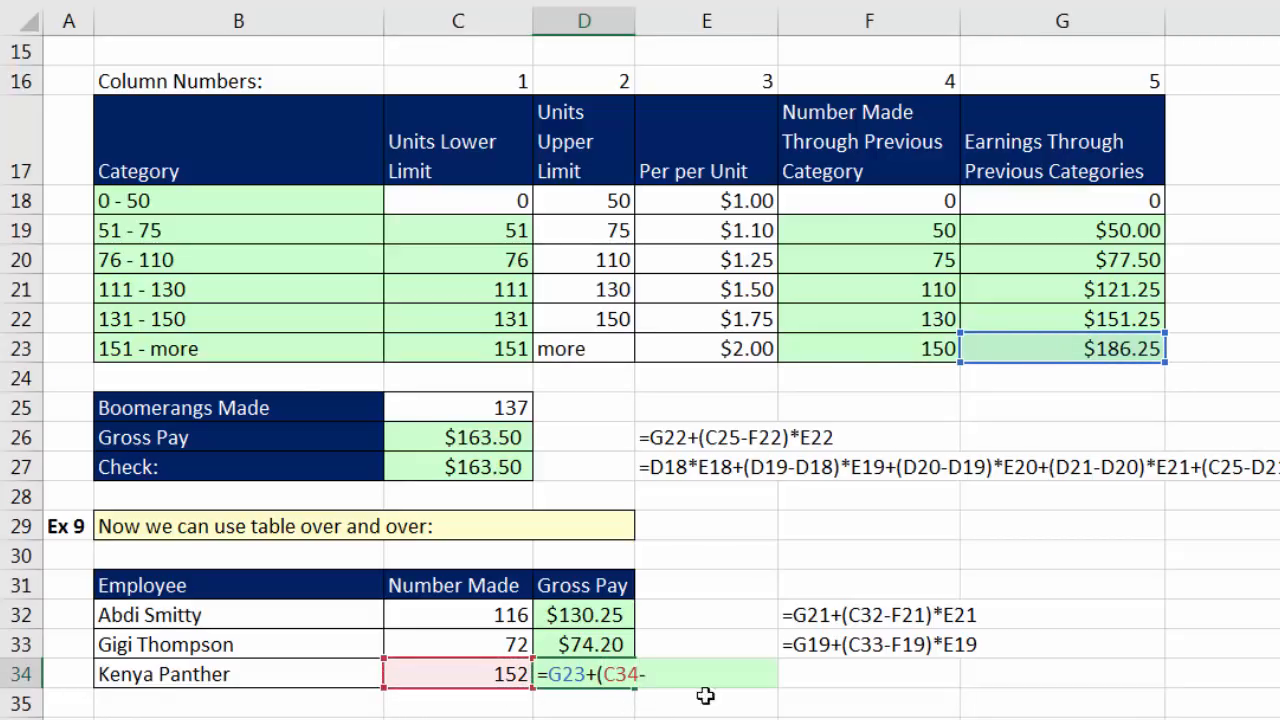
{"action": "left_click", "coordinate": [880, 340]}
{"action": "type", "text": ")*"}
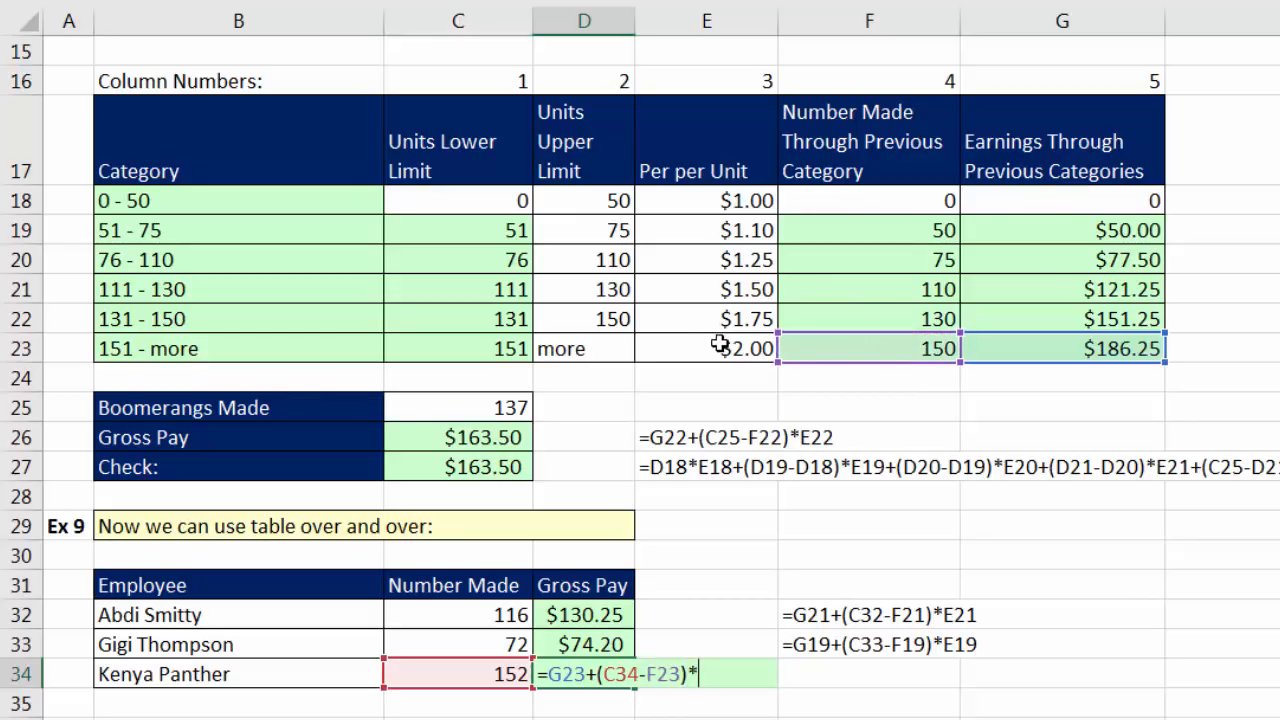
{"action": "left_click", "coordinate": [720, 345]}
{"action": "key", "text": "Return"}
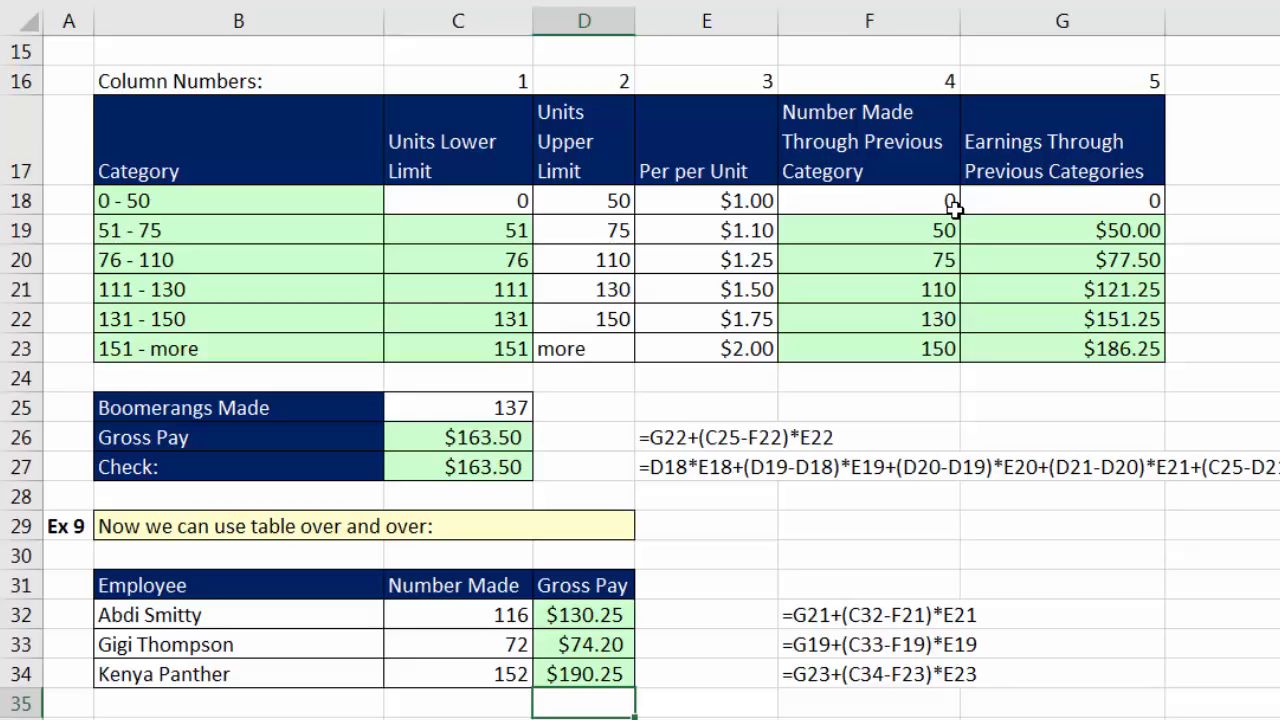
Step: Review the table references in D32's gross pay formula and the lookup table B18:G23, including its Units Lower Limit column
{"action": "double_click", "coordinate": [606, 613]}
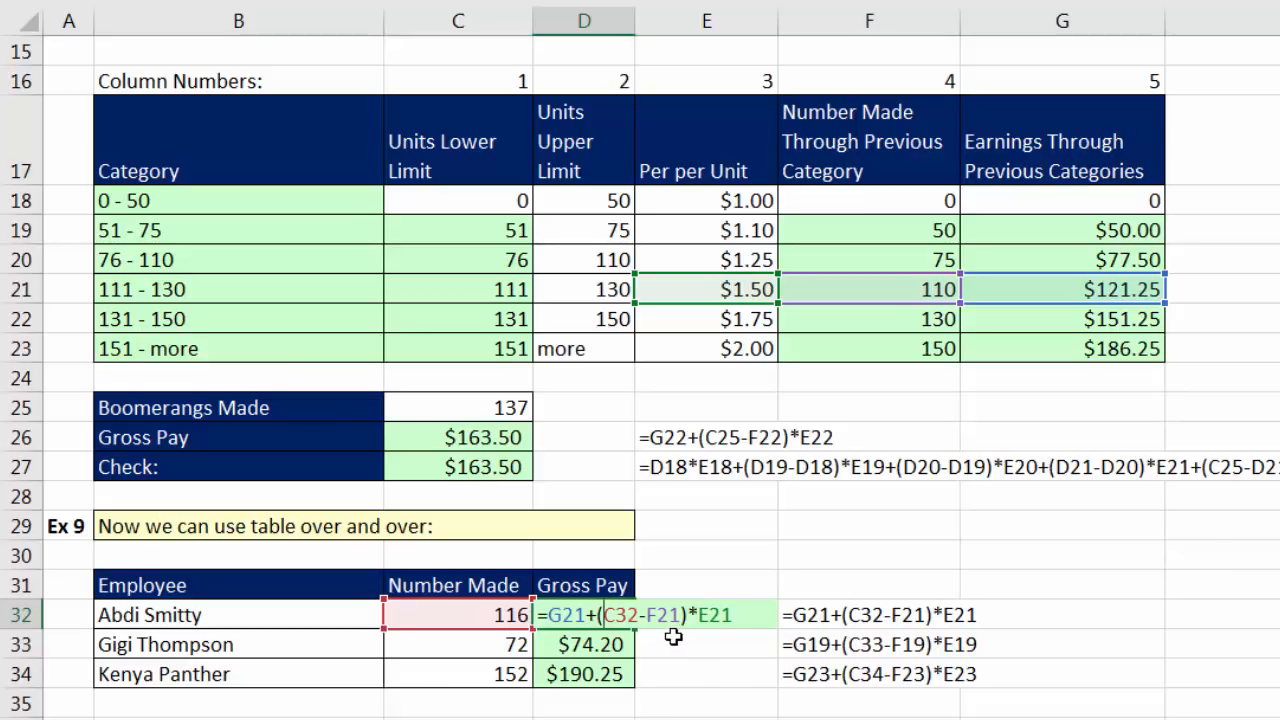
{"action": "double_click", "coordinate": [568, 615]}
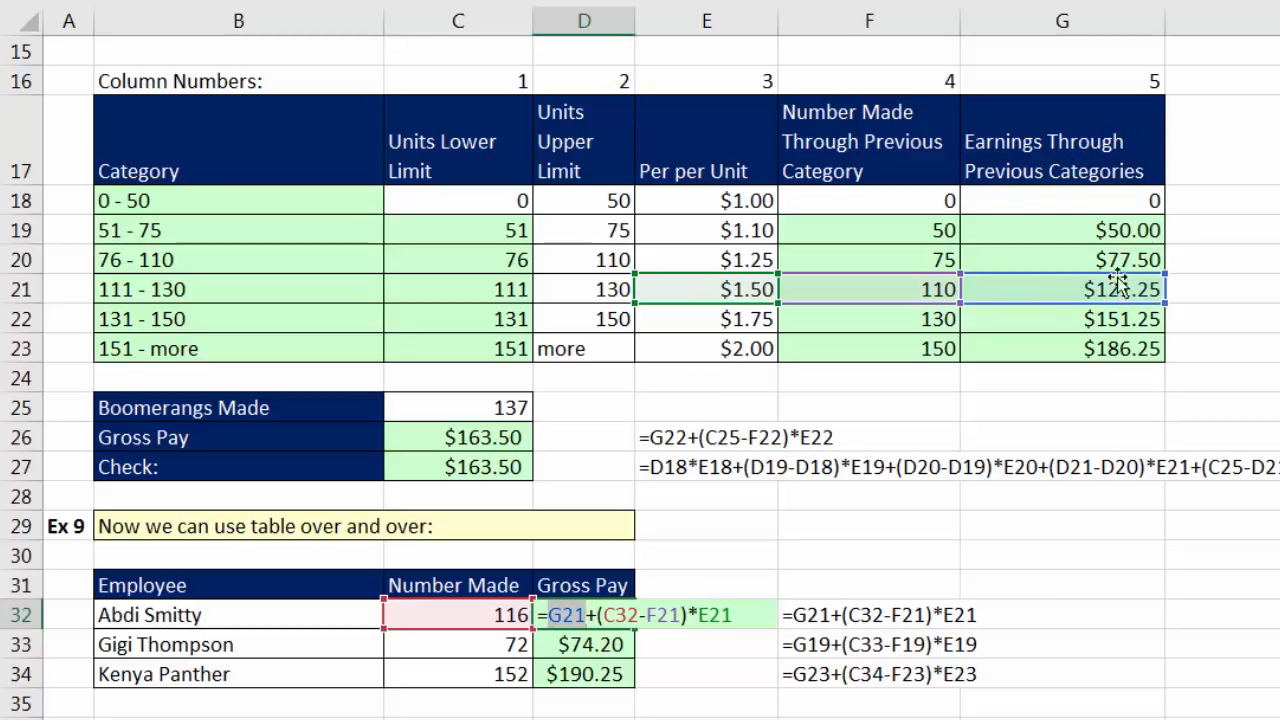
{"action": "double_click", "coordinate": [662, 612]}
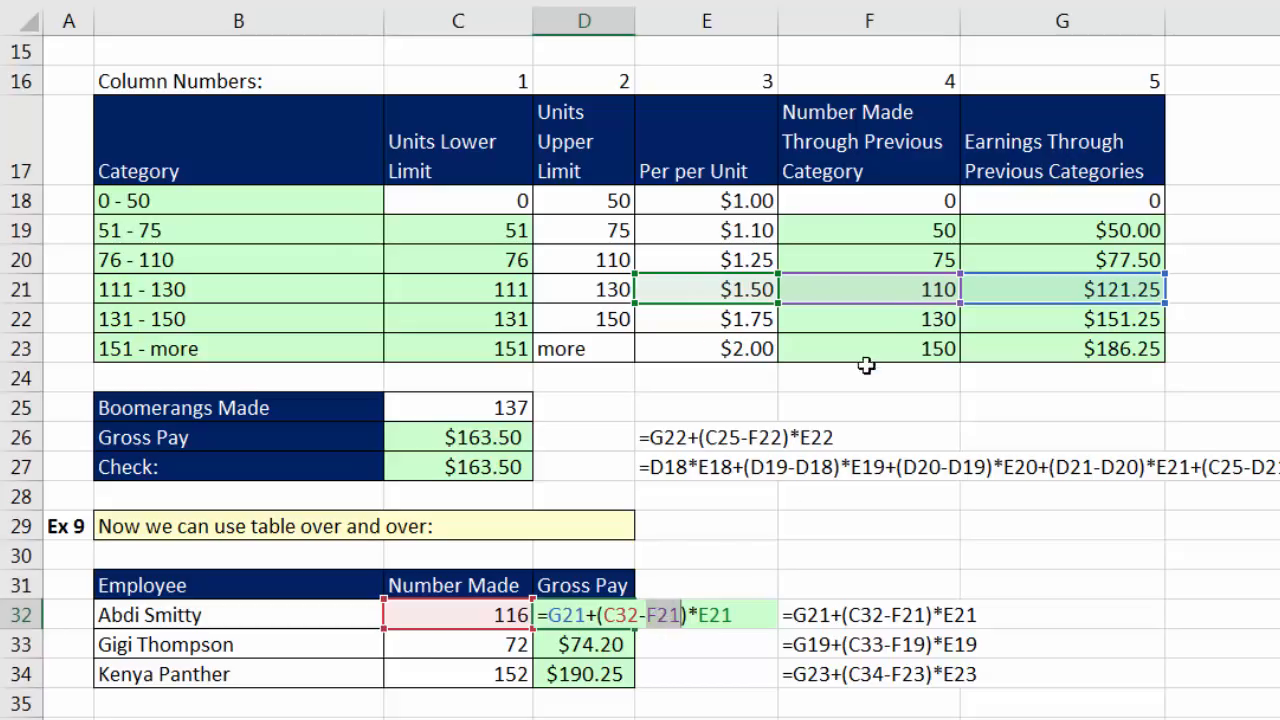
{"action": "double_click", "coordinate": [714, 614]}
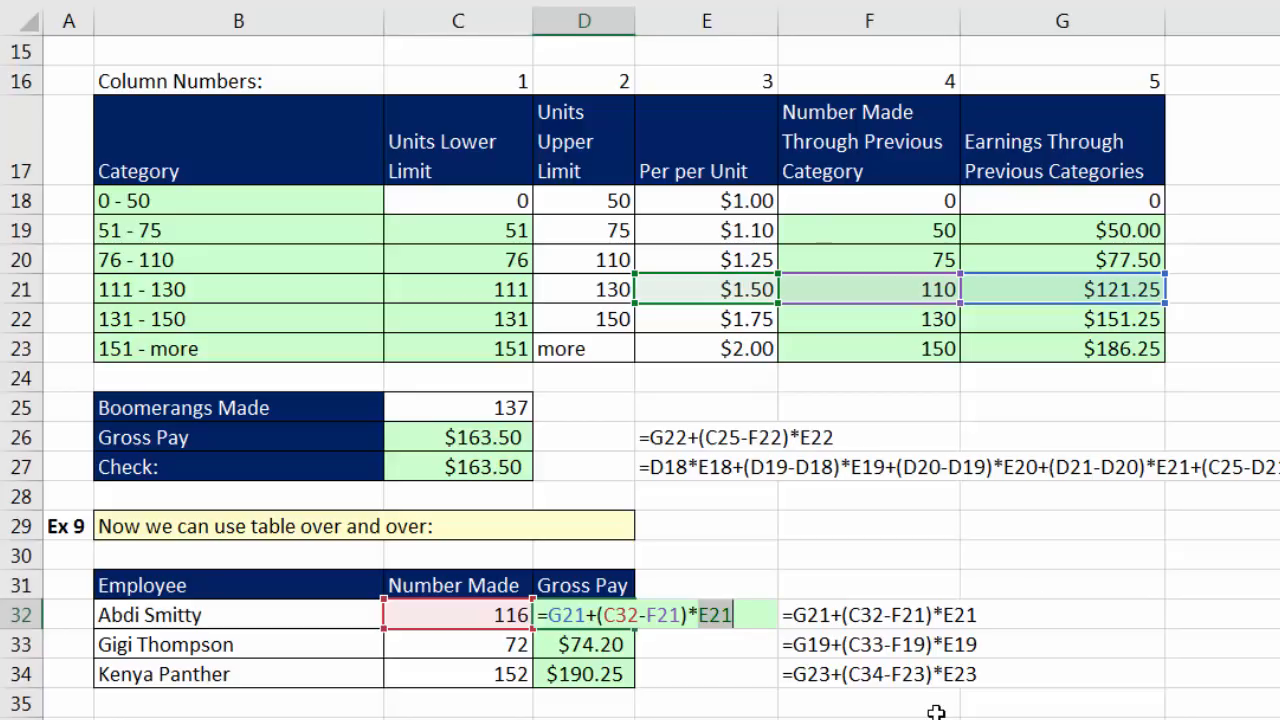
{"action": "key", "text": "Return"}
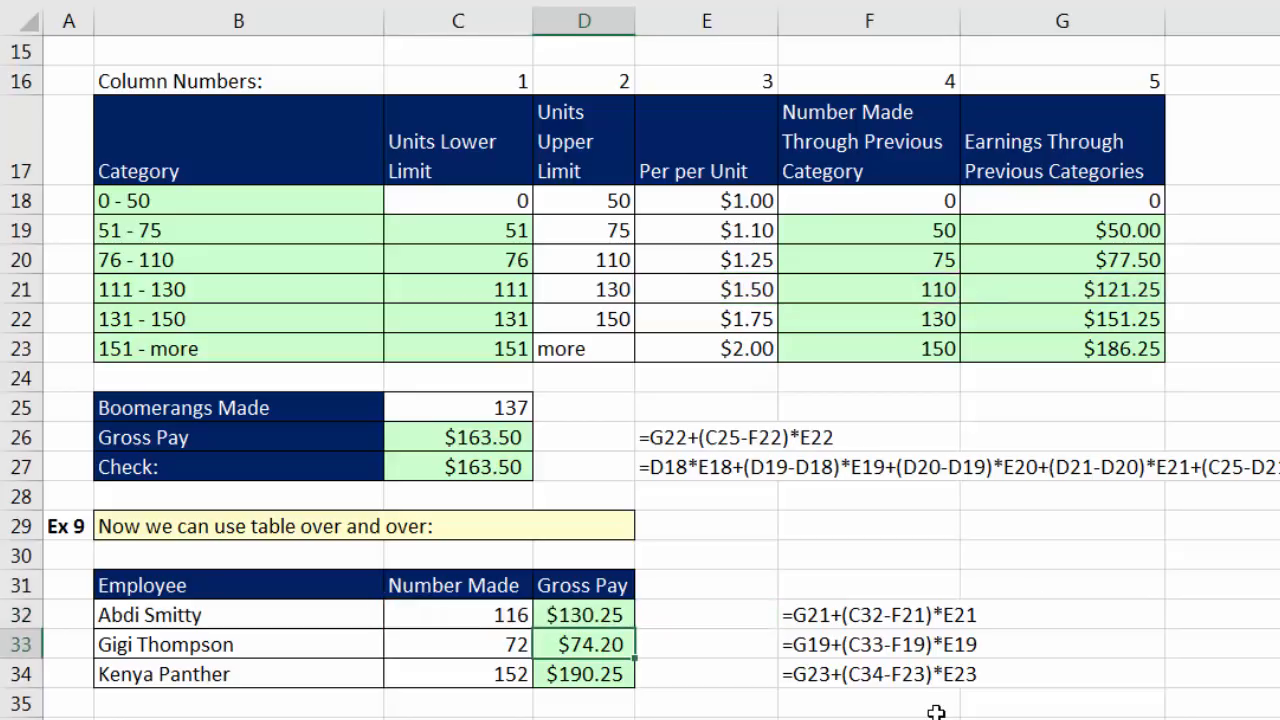
{"action": "left_click_drag", "start_coordinate": [368, 198], "coordinate": [1084, 361]}
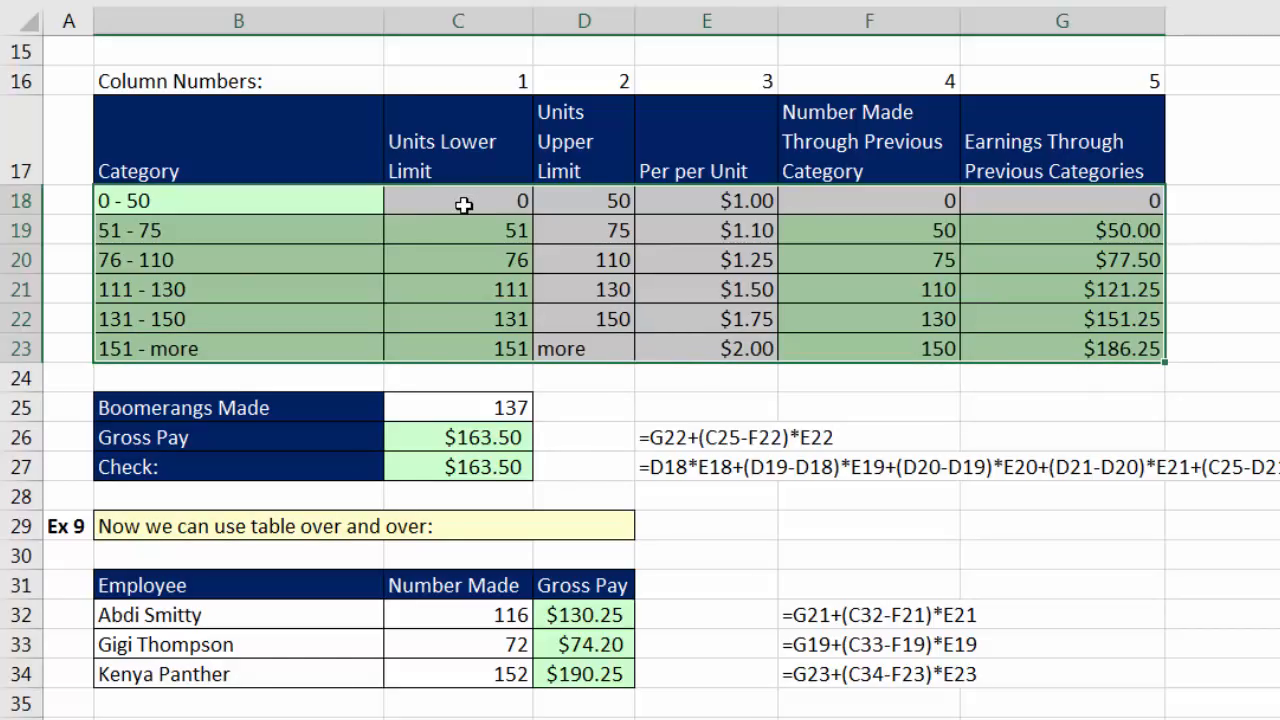
{"action": "left_click_drag", "start_coordinate": [464, 203], "coordinate": [472, 330]}
{"action": "left_click", "coordinate": [510, 202]}
{"action": "left_click", "coordinate": [507, 240]}
{"action": "left_click", "coordinate": [506, 259]}
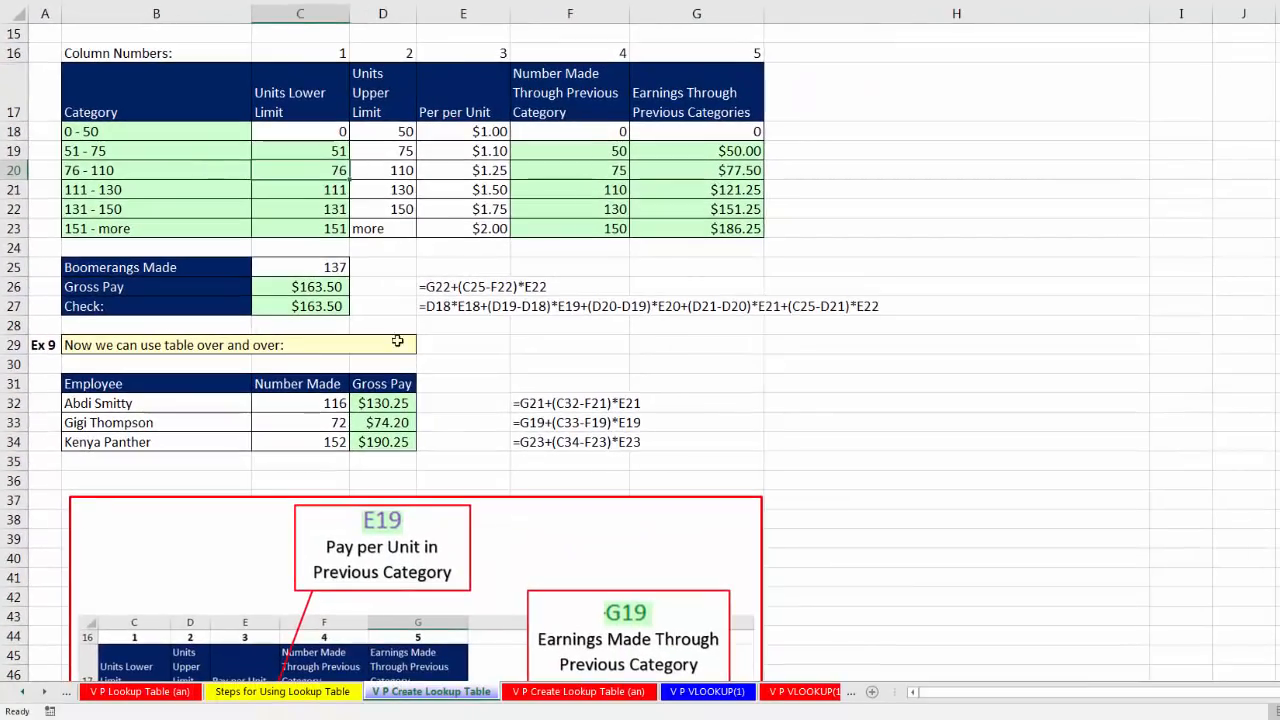
Step: Copy the lookup table with its column numbers, B16:G23, from V P Create Lookup Table to cell B3 of the V P VLOOKUP(1) sheet
{"action": "left_click", "coordinate": [679, 695]}
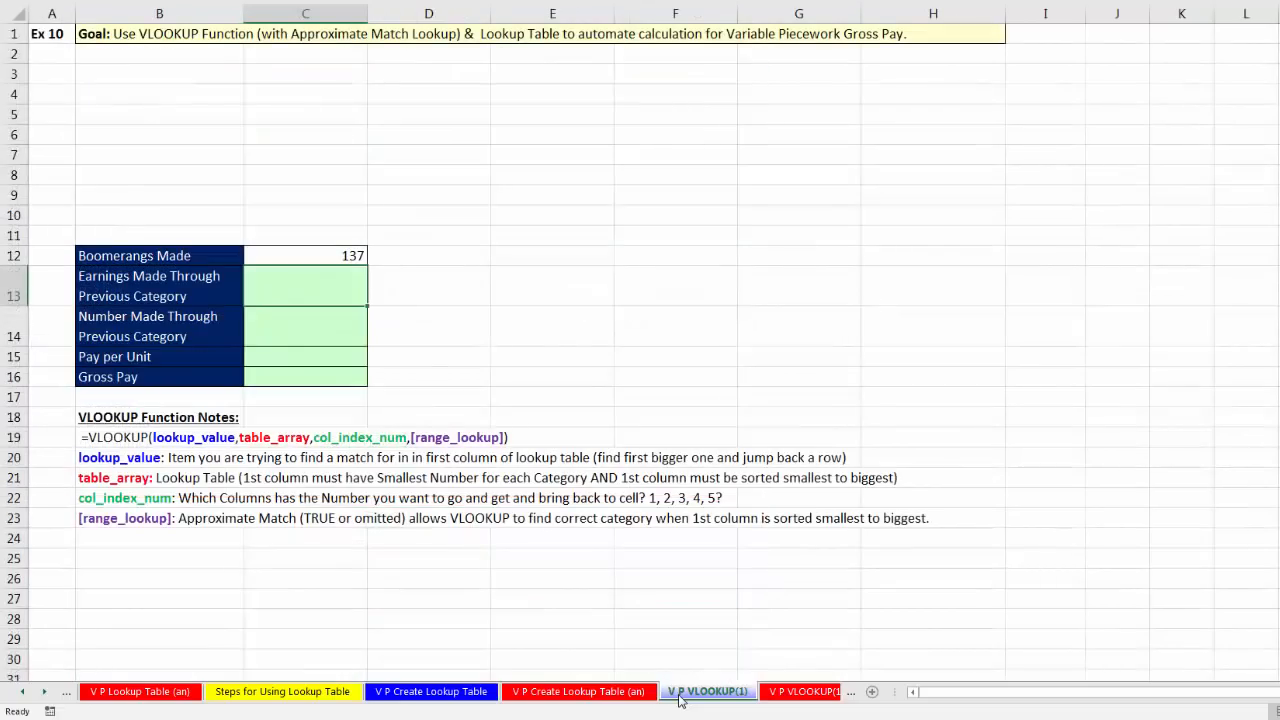
{"action": "left_click", "coordinate": [295, 255]}
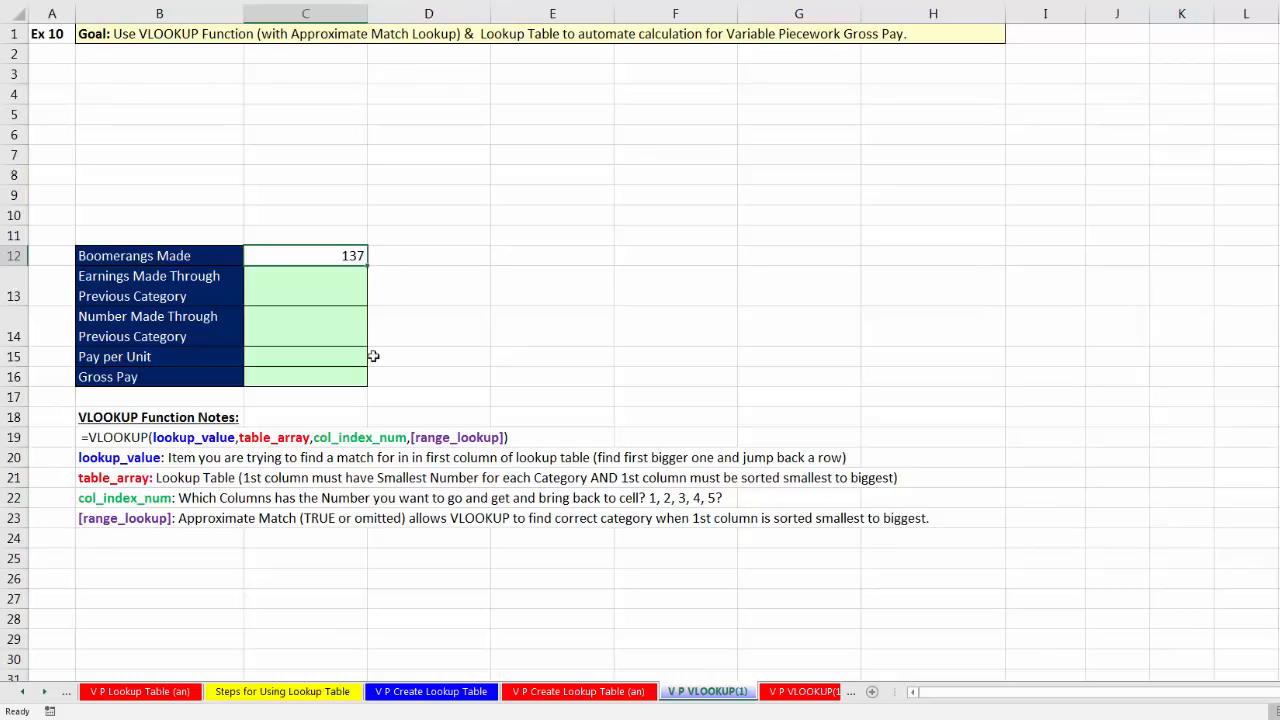
{"action": "left_click", "coordinate": [435, 703]}
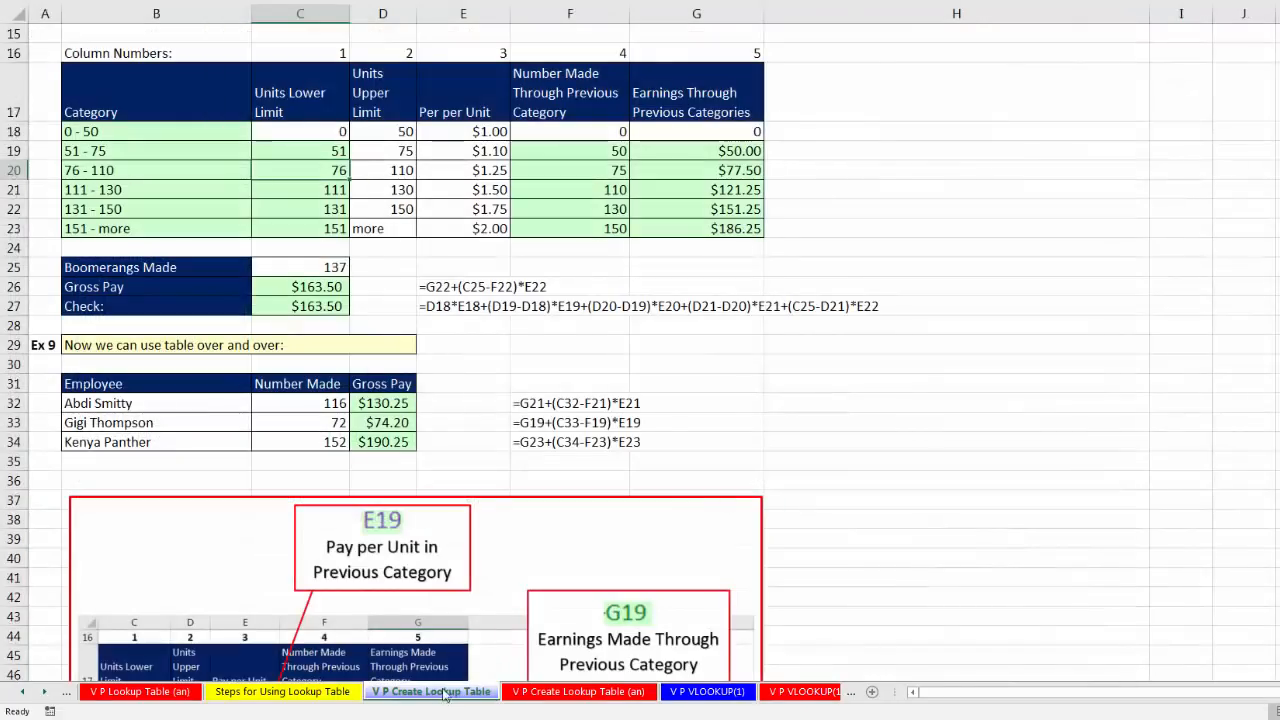
{"action": "left_click", "coordinate": [150, 92]}
{"action": "scroll", "coordinate": [217, 150], "scroll_direction": "up", "scroll_amount": 3}
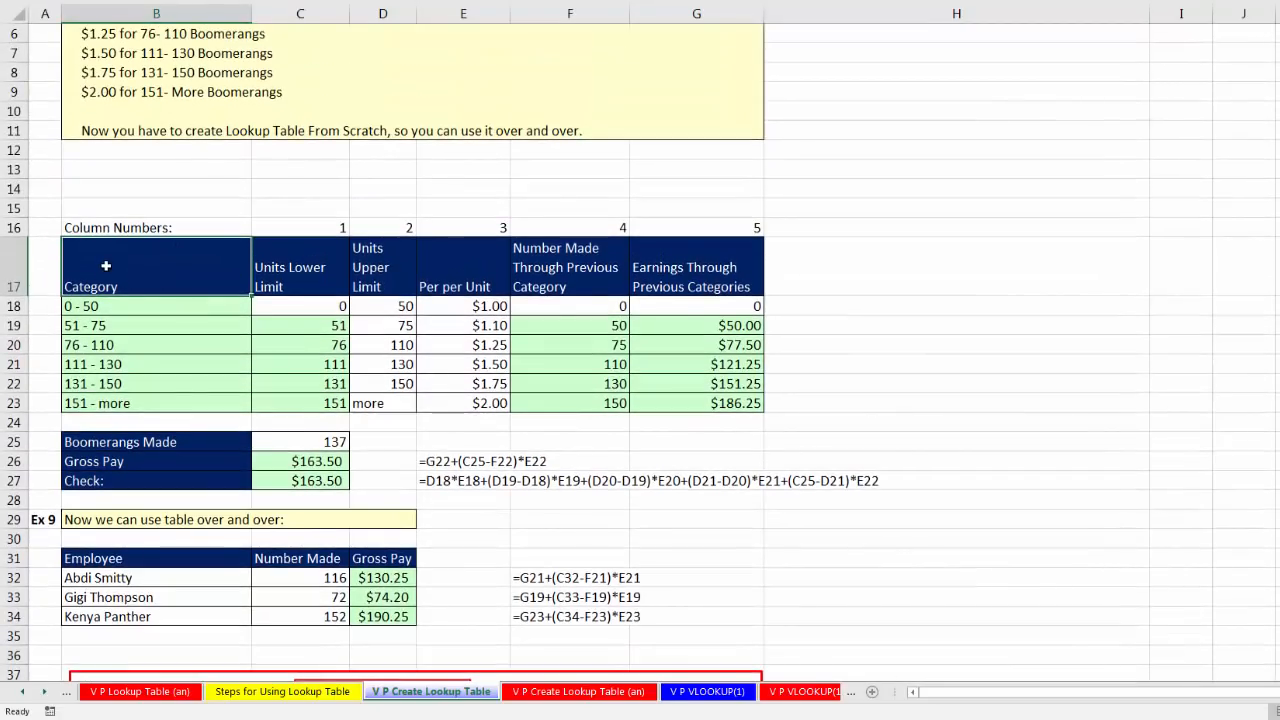
{"action": "mouse_move", "coordinate": [105, 228]}
{"action": "left_mouse_down"}
{"action": "mouse_move", "coordinate": [697, 345]}
{"action": "mouse_move", "coordinate": [710, 401]}
{"action": "left_mouse_up"}
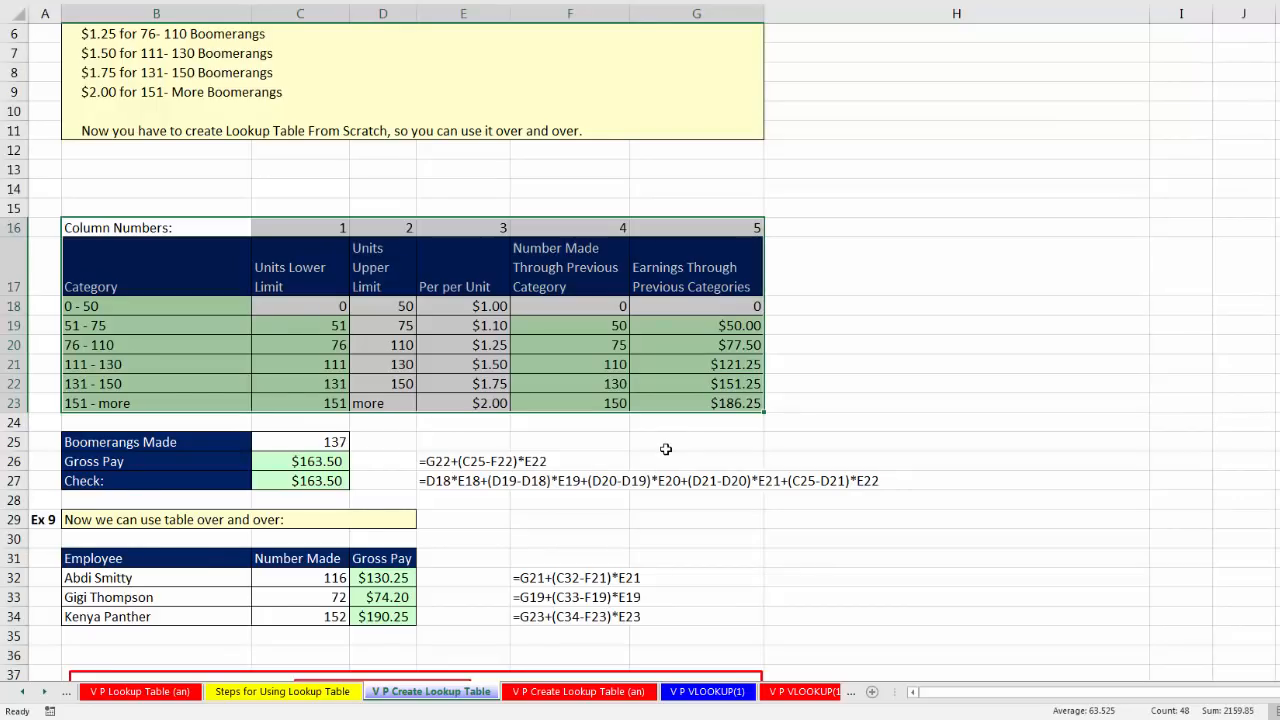
{"action": "key", "text": "ctrl+c"}
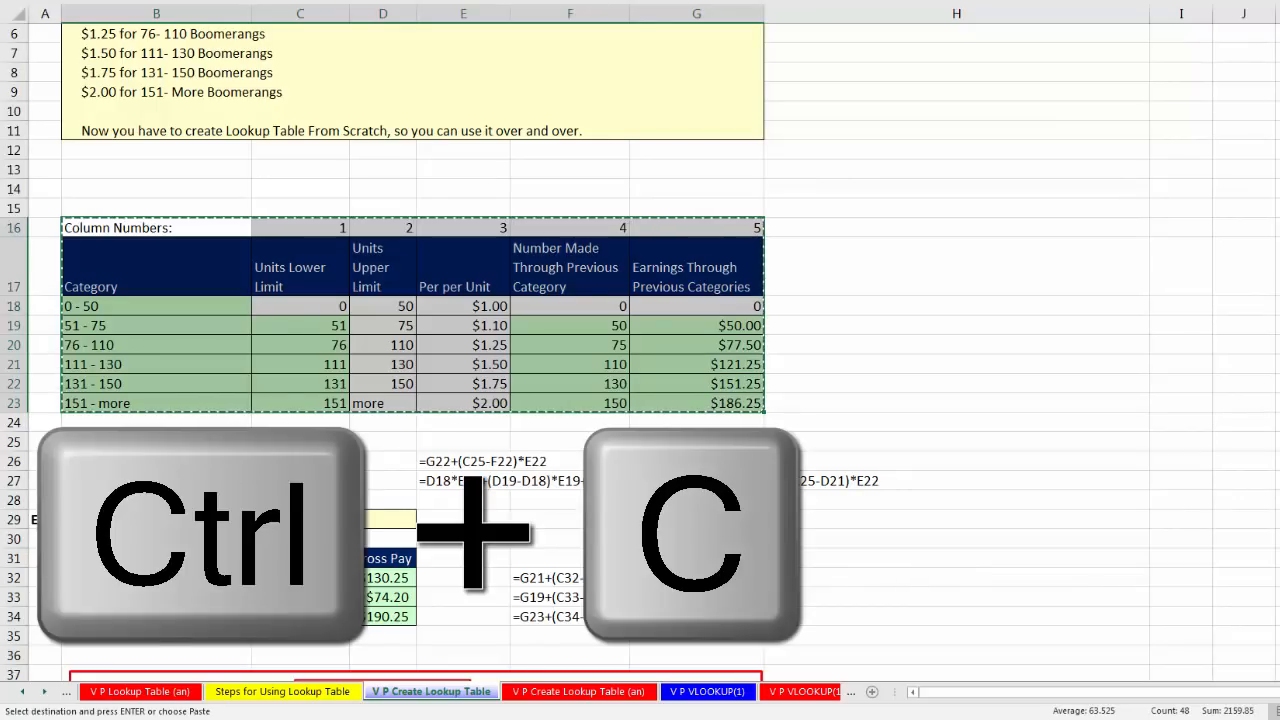
{"action": "left_click", "coordinate": [697, 694]}
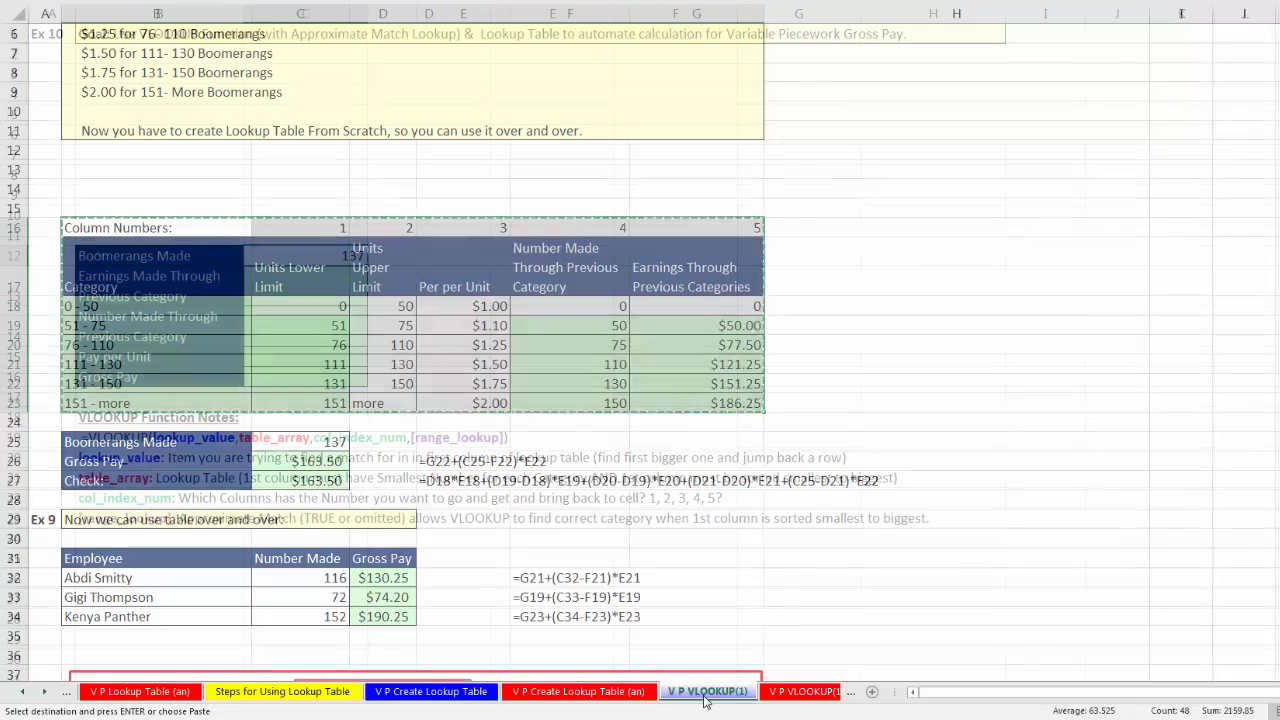
{"action": "left_click", "coordinate": [145, 77]}
{"action": "key", "text": "ctrl+v"}
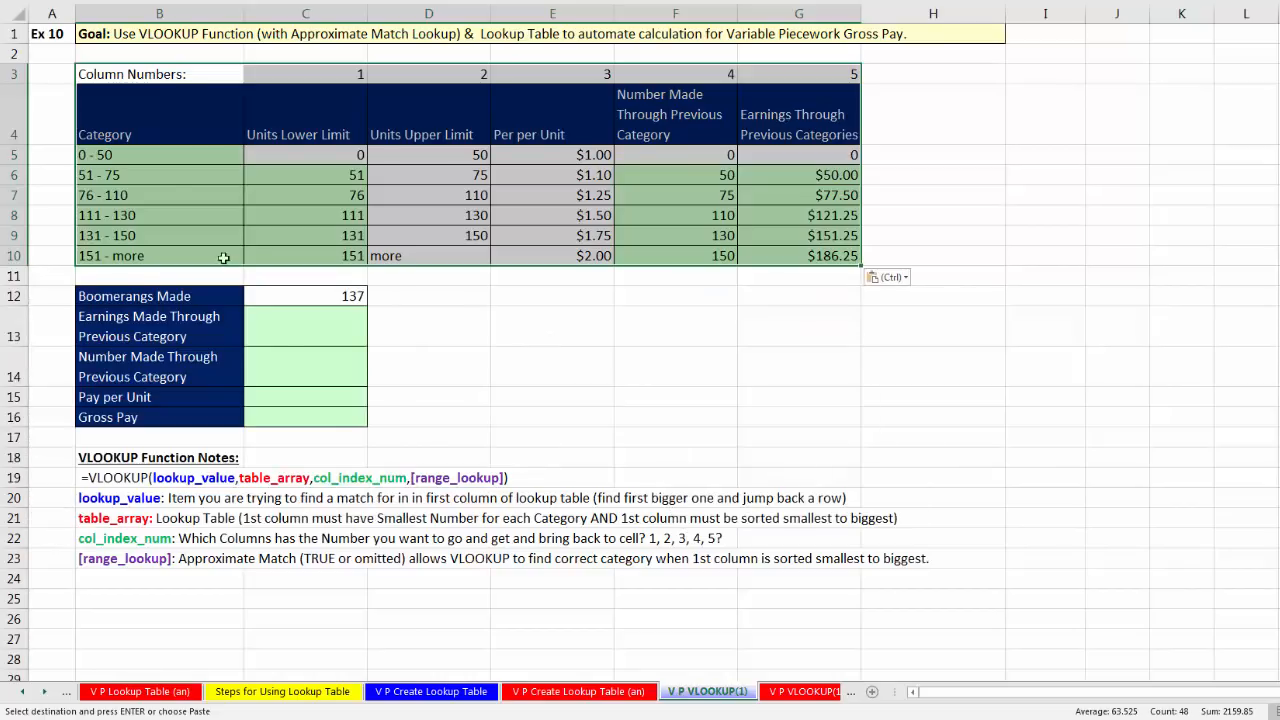
Step: Start a VLOOKUP formula in C13 for the earnings made through the previous category
{"action": "left_click", "coordinate": [277, 330]}
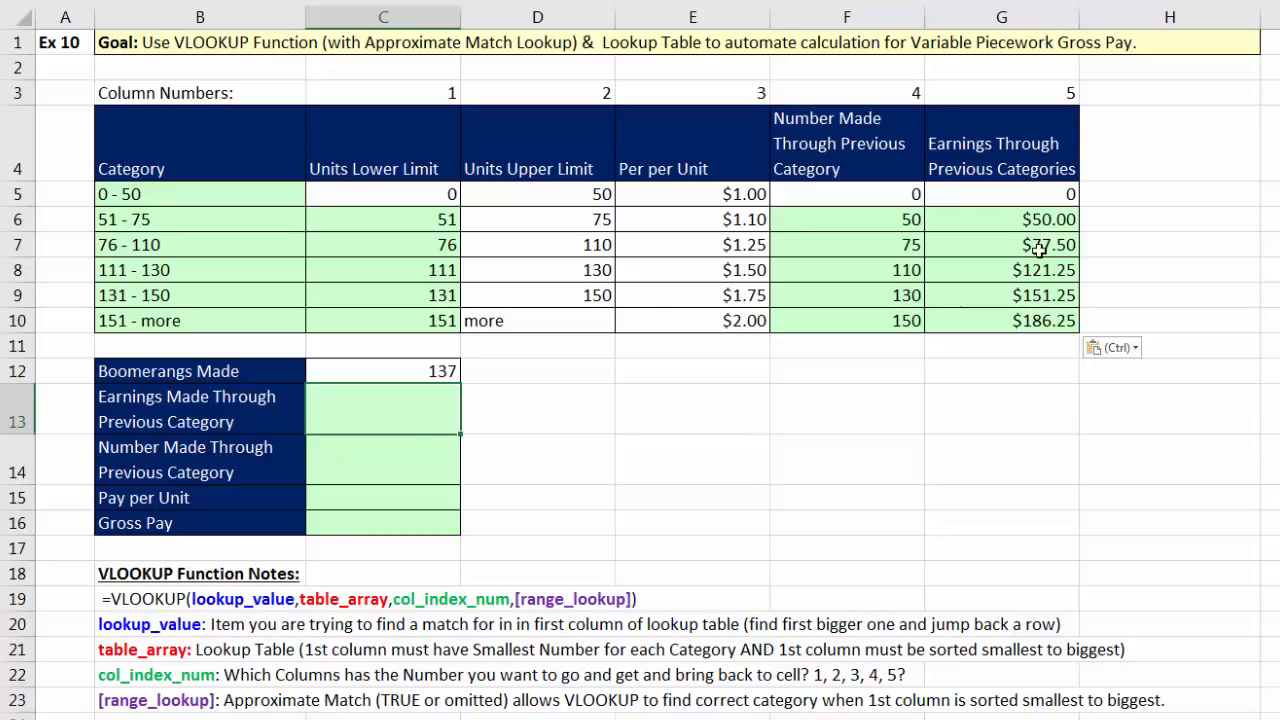
{"action": "type", "text": "="}
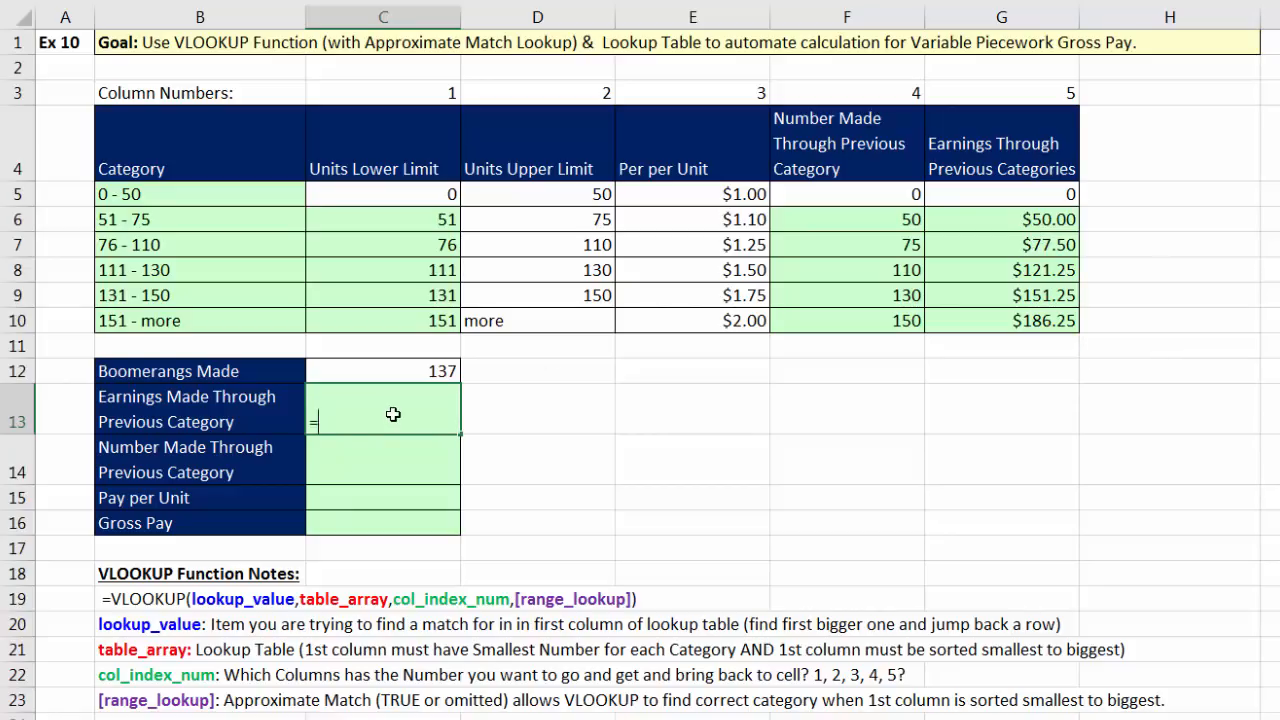
{"action": "type", "text": "vl"}
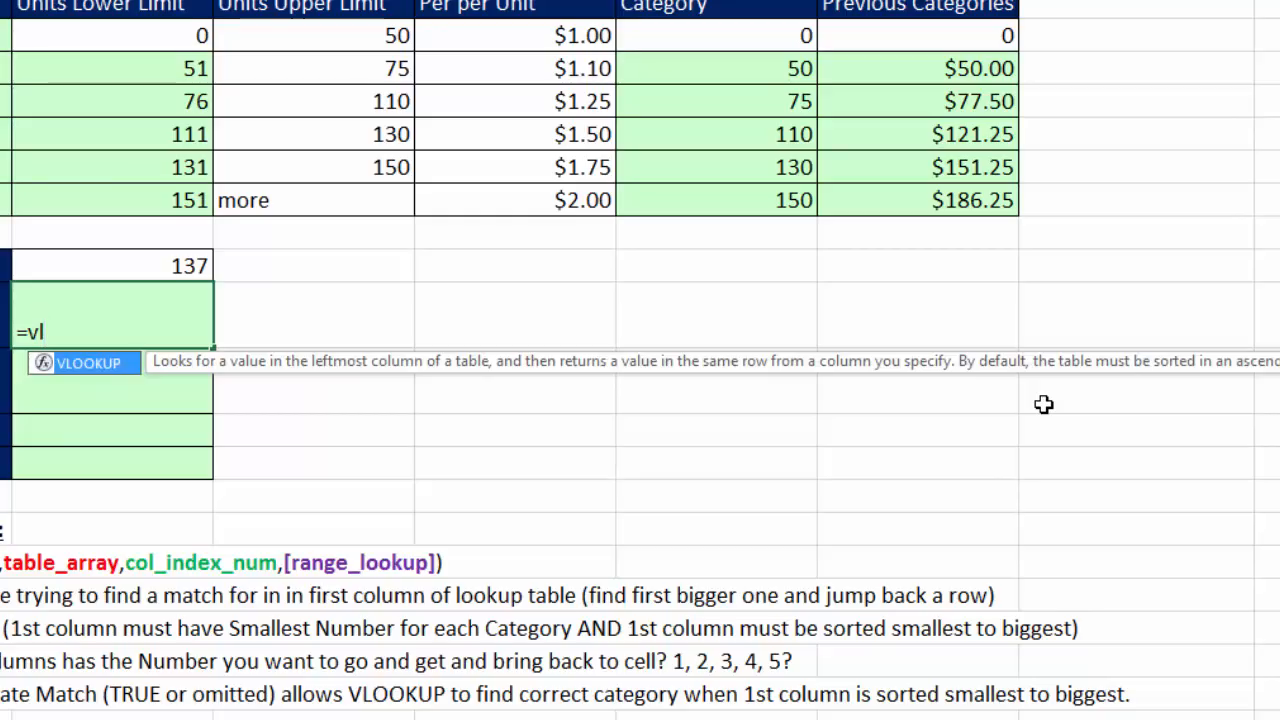
{"action": "key", "text": "Tab"}
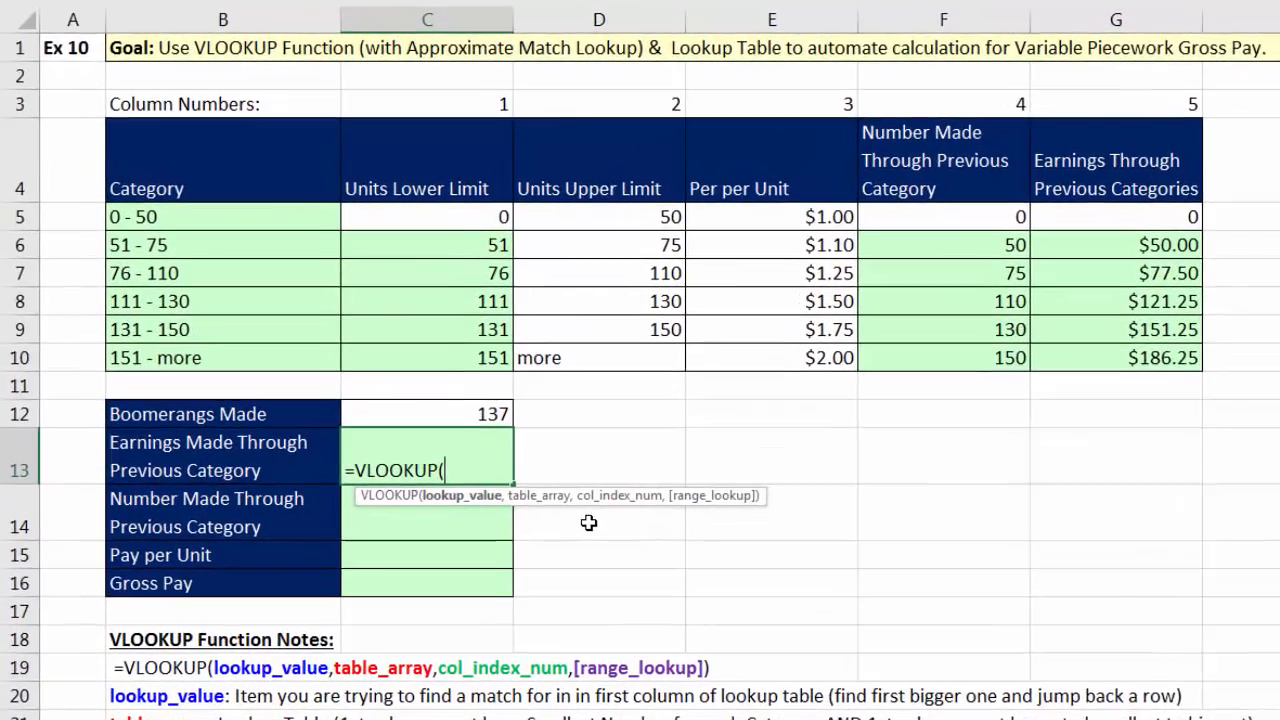
{"action": "type", "text": ",,"}
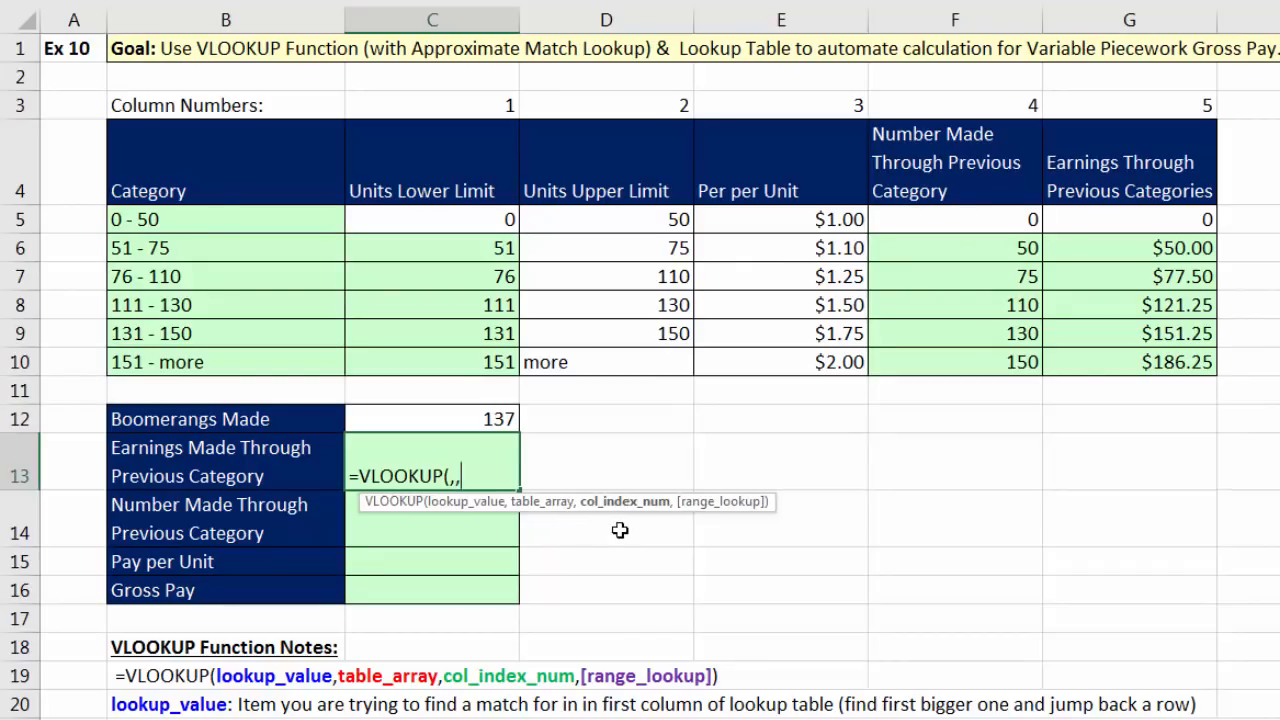
{"action": "type", "text": ","}
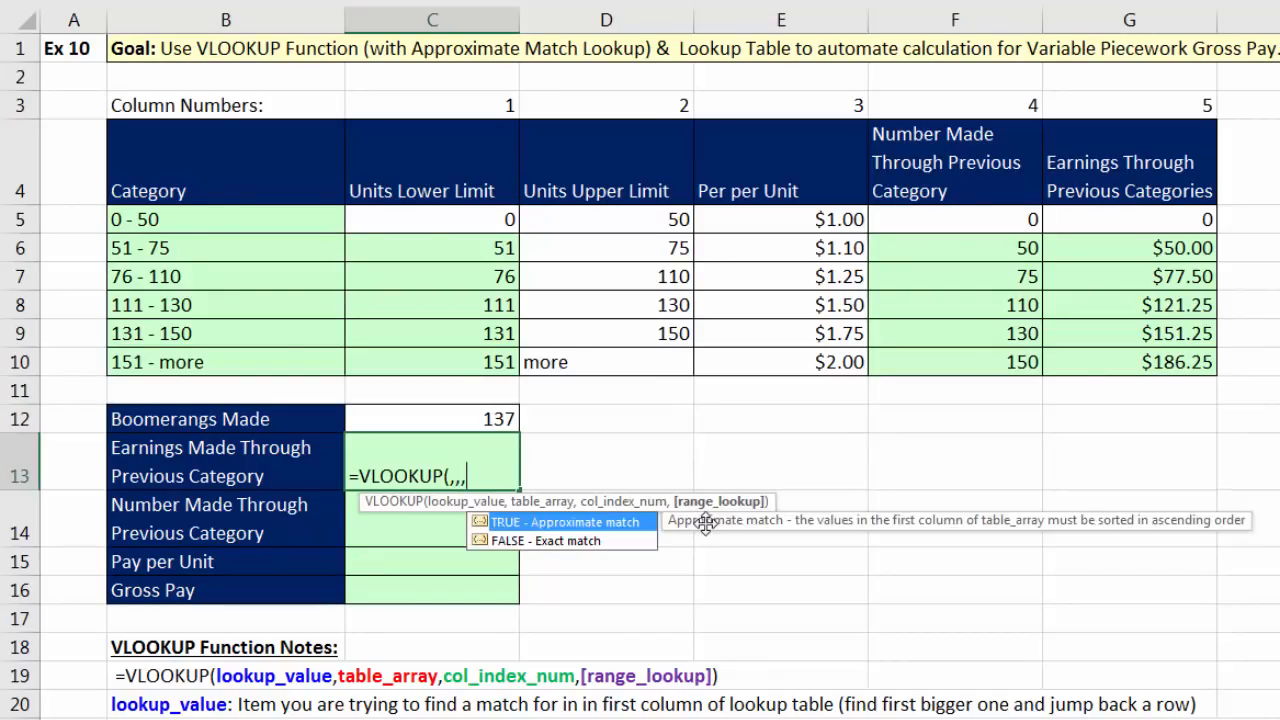
{"action": "key", "text": "BackSpace"}
{"action": "key", "text": "BackSpace"}
{"action": "key", "text": "BackSpace"}
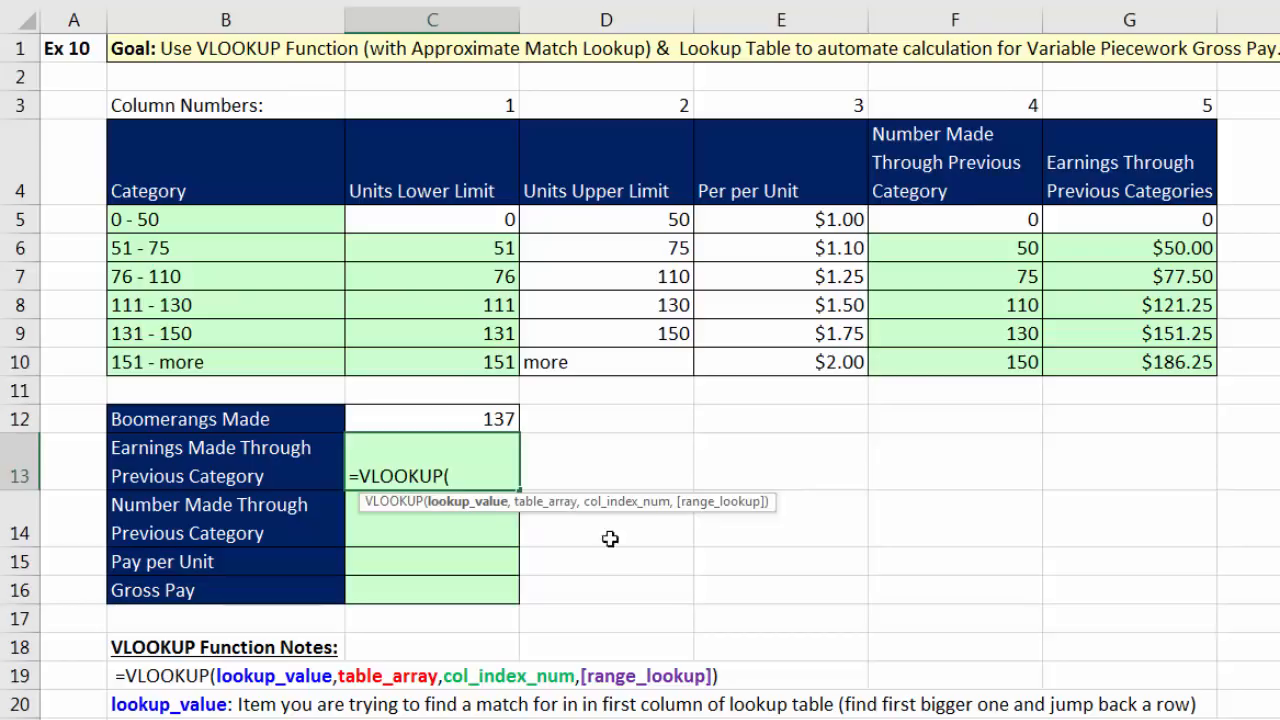
Step: Give C13's VLOOKUP the lookup value C12, the table array C5:G10 and the column index 5
{"action": "left_click", "coordinate": [436, 411]}
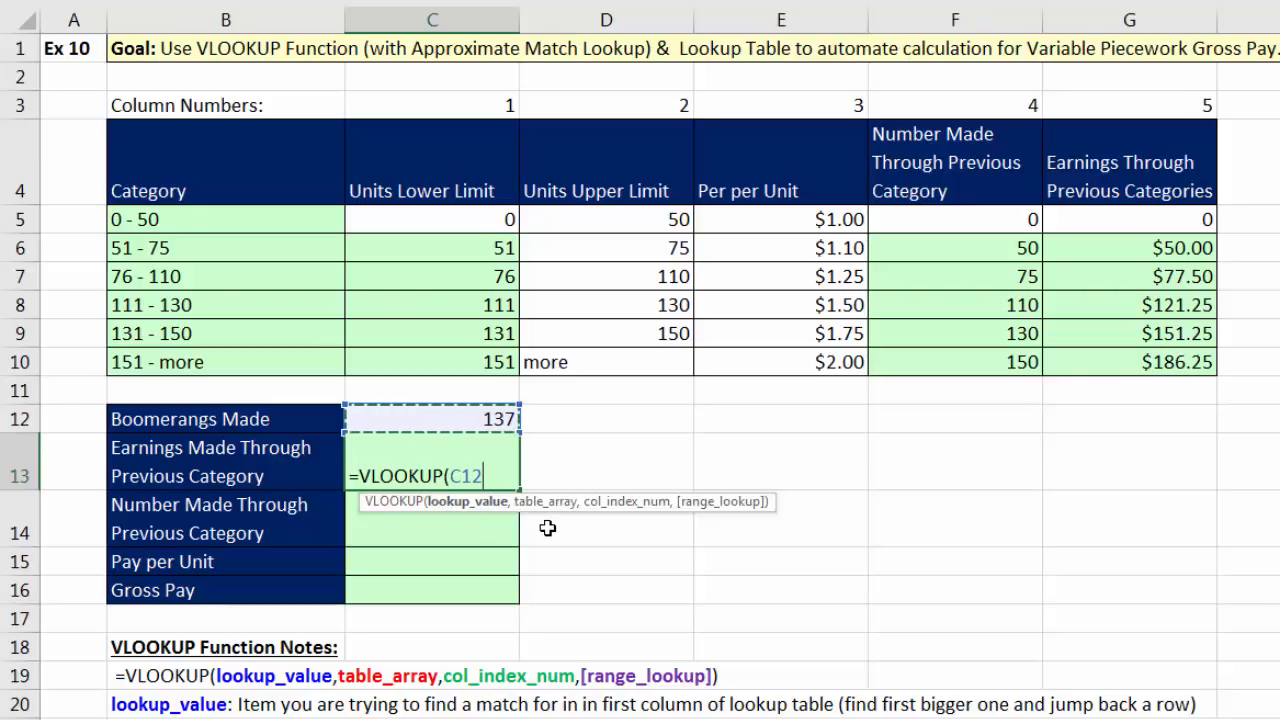
{"action": "type", "text": ","}
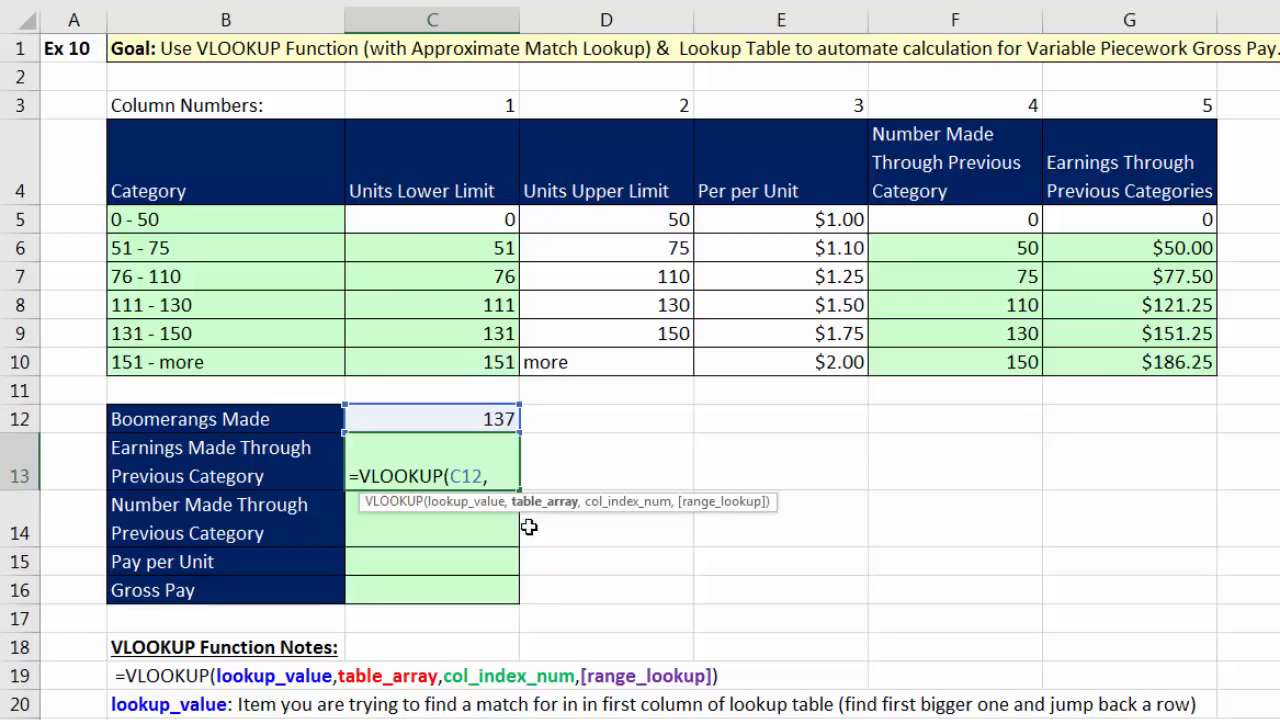
{"action": "left_click_drag", "start_coordinate": [441, 216], "coordinate": [1155, 368]}
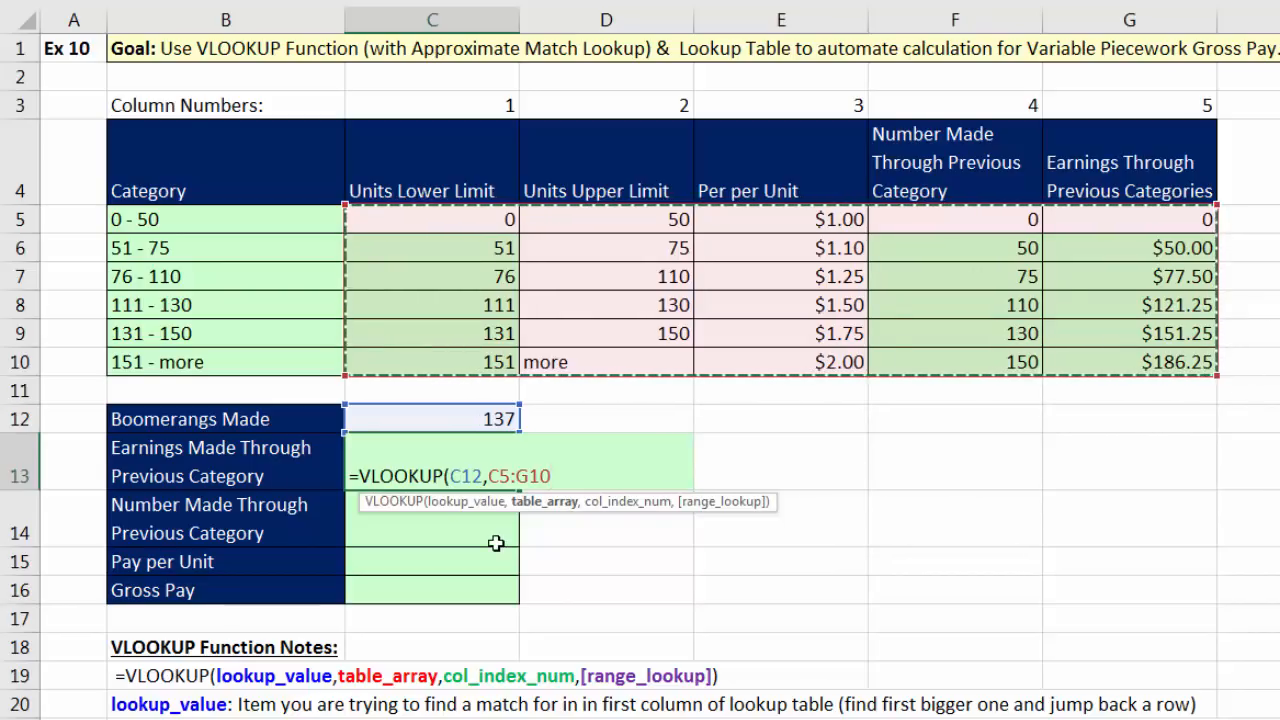
{"action": "type", "text": ",5"}
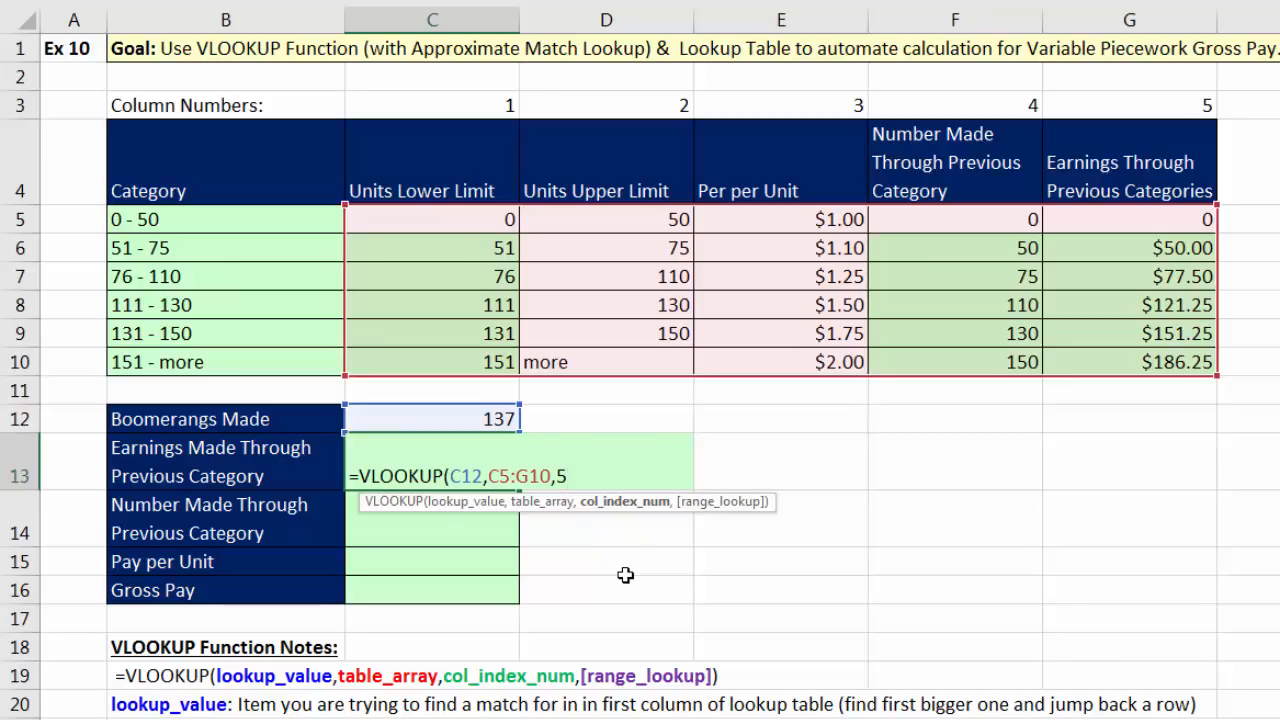
Step: Try TRUE and then FALSE as the range_lookup argument of C13's VLOOKUP formula
{"action": "type", "text": ","}
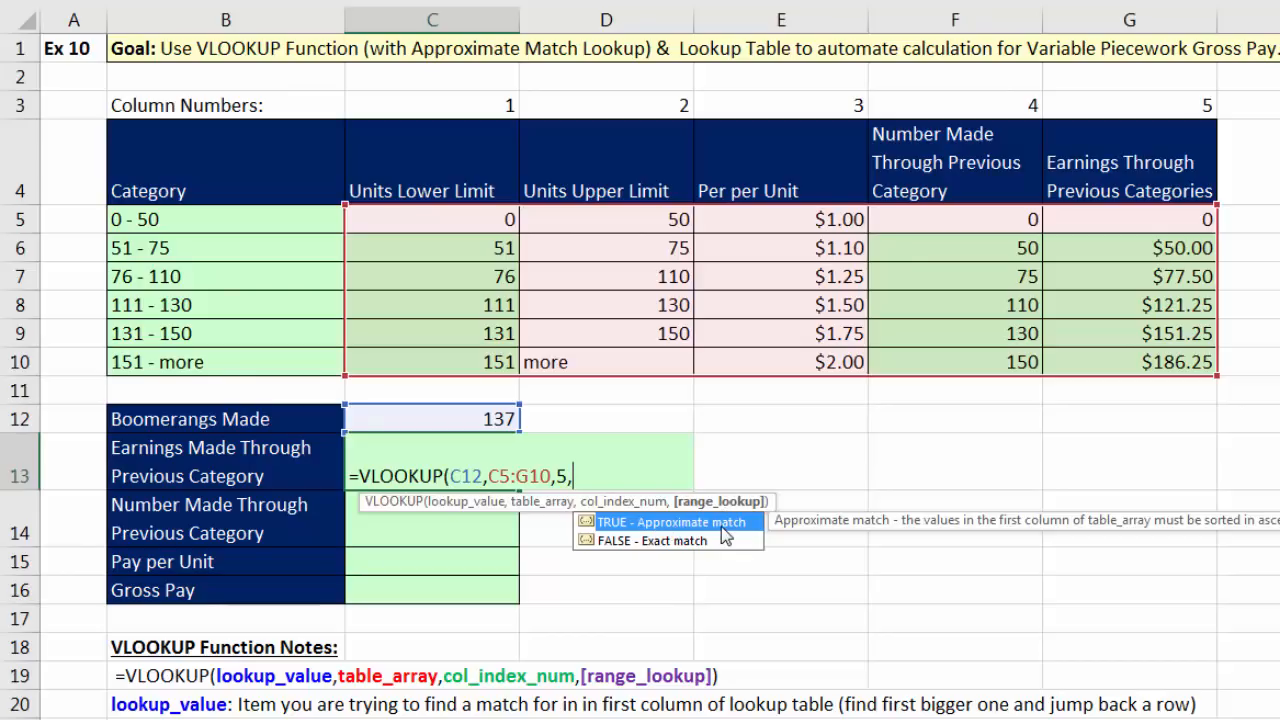
{"action": "double_click", "coordinate": [620, 522]}
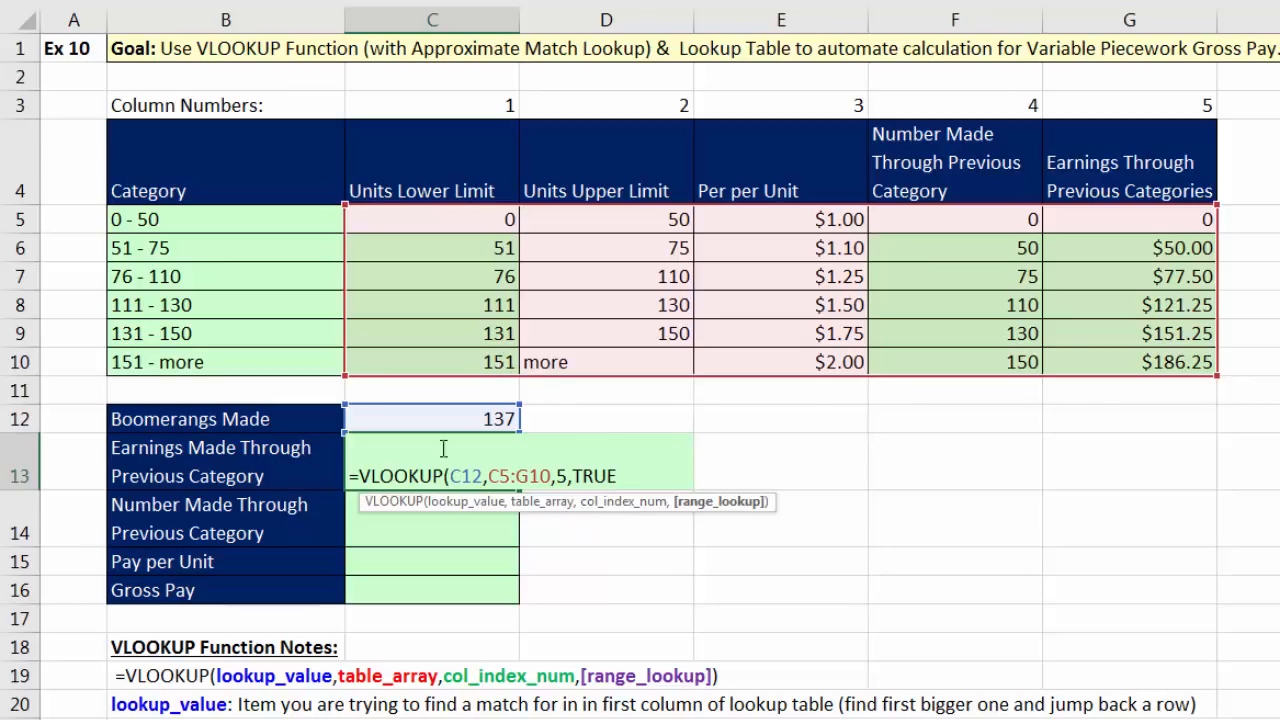
{"action": "left_click", "coordinate": [574, 478]}
{"action": "key", "text": "BackSpace"}
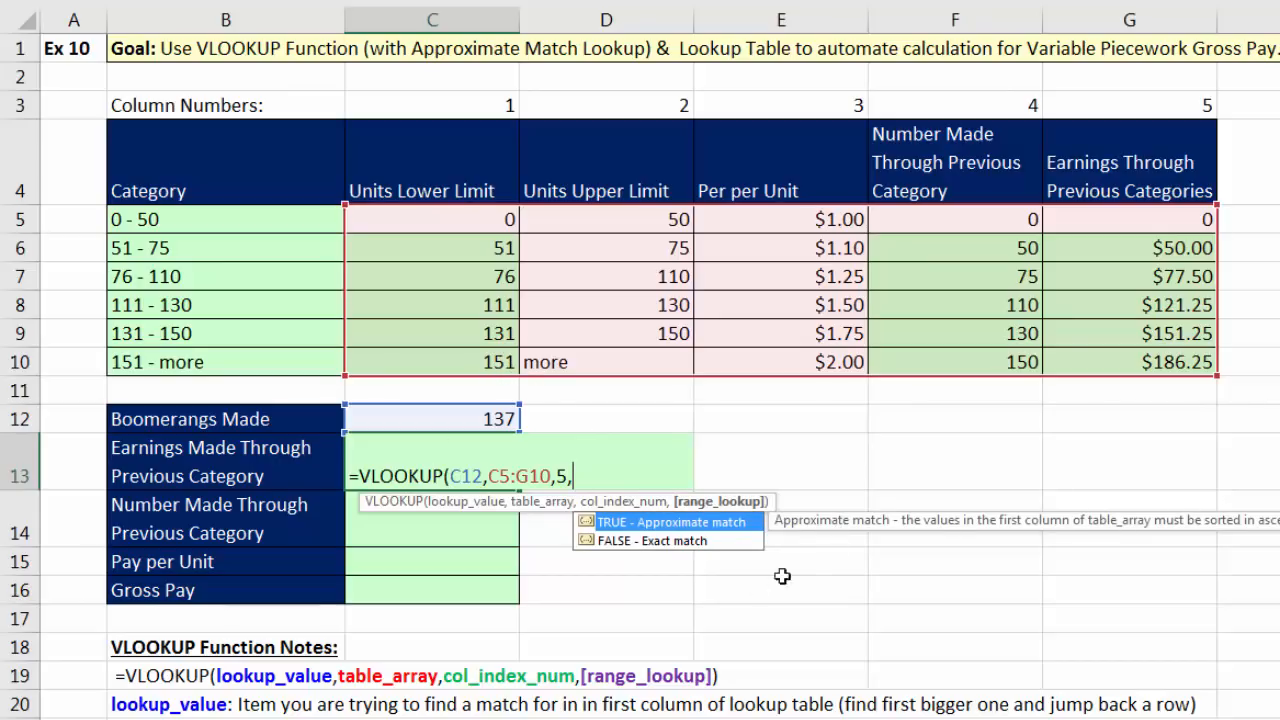
{"action": "double_click", "coordinate": [598, 545]}
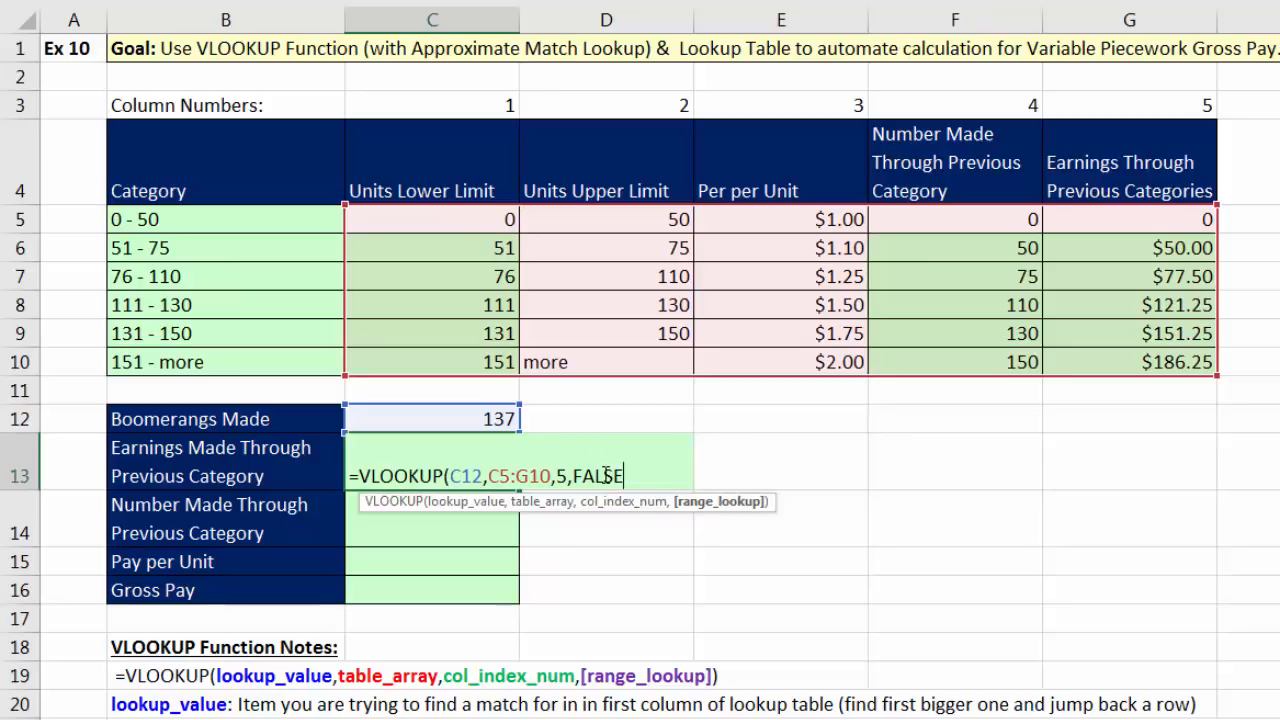
{"action": "key", "text": "BackSpace"}
{"action": "key", "text": "BackSpace"}
{"action": "key", "text": "BackSpace"}
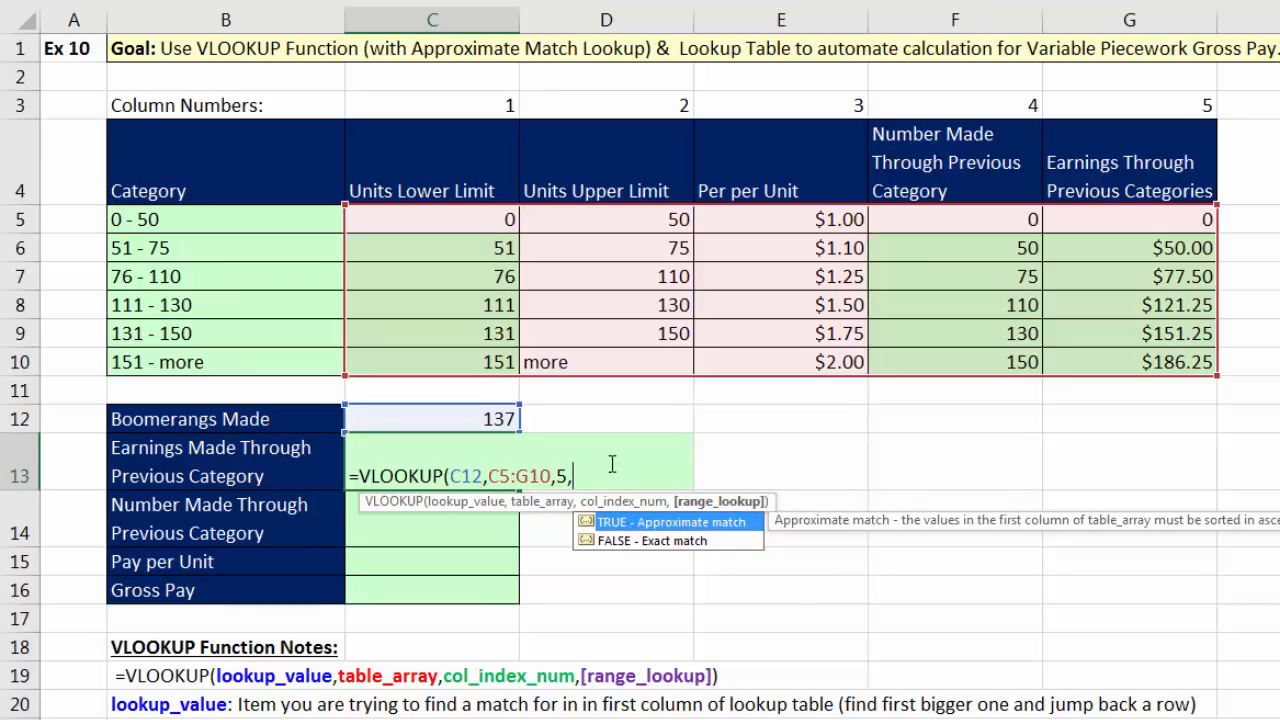
{"action": "key", "text": "BackSpace"}
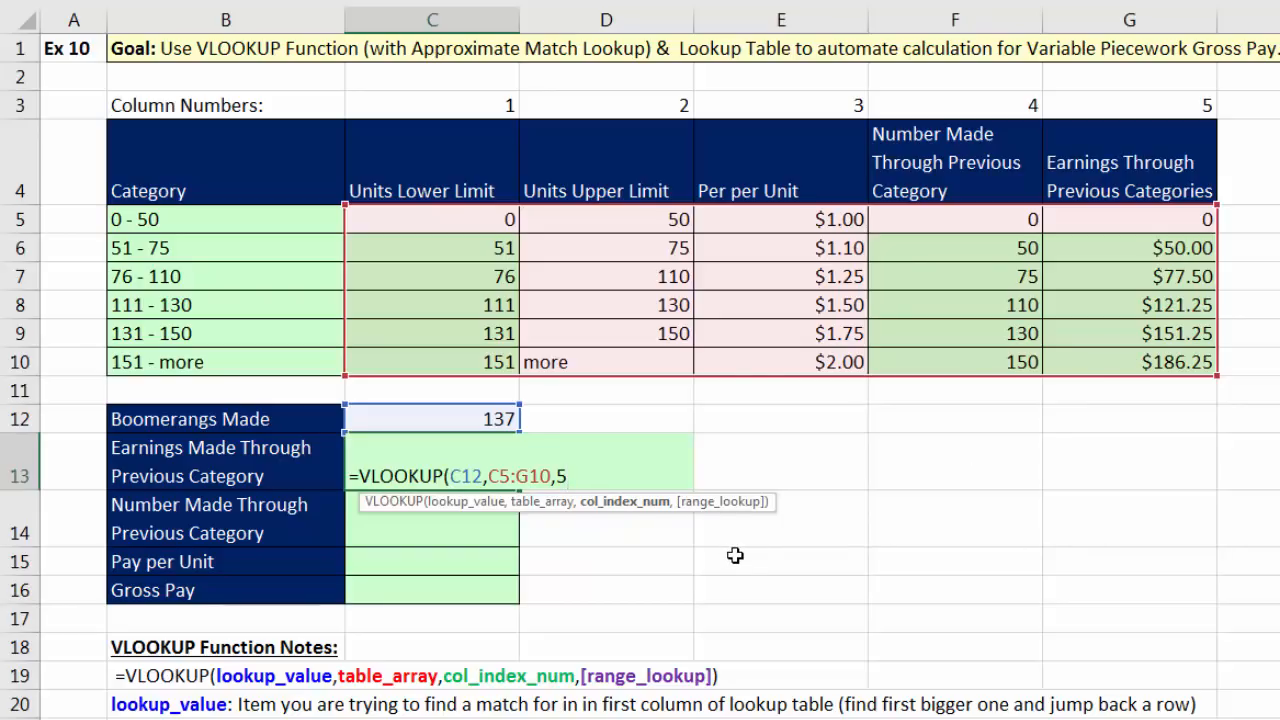
Step: Complete C13's formula as =VLOOKUP(C12,C5:G10,5), leaving out the range_lookup argument for an approximate match
{"action": "type", "text": ","}
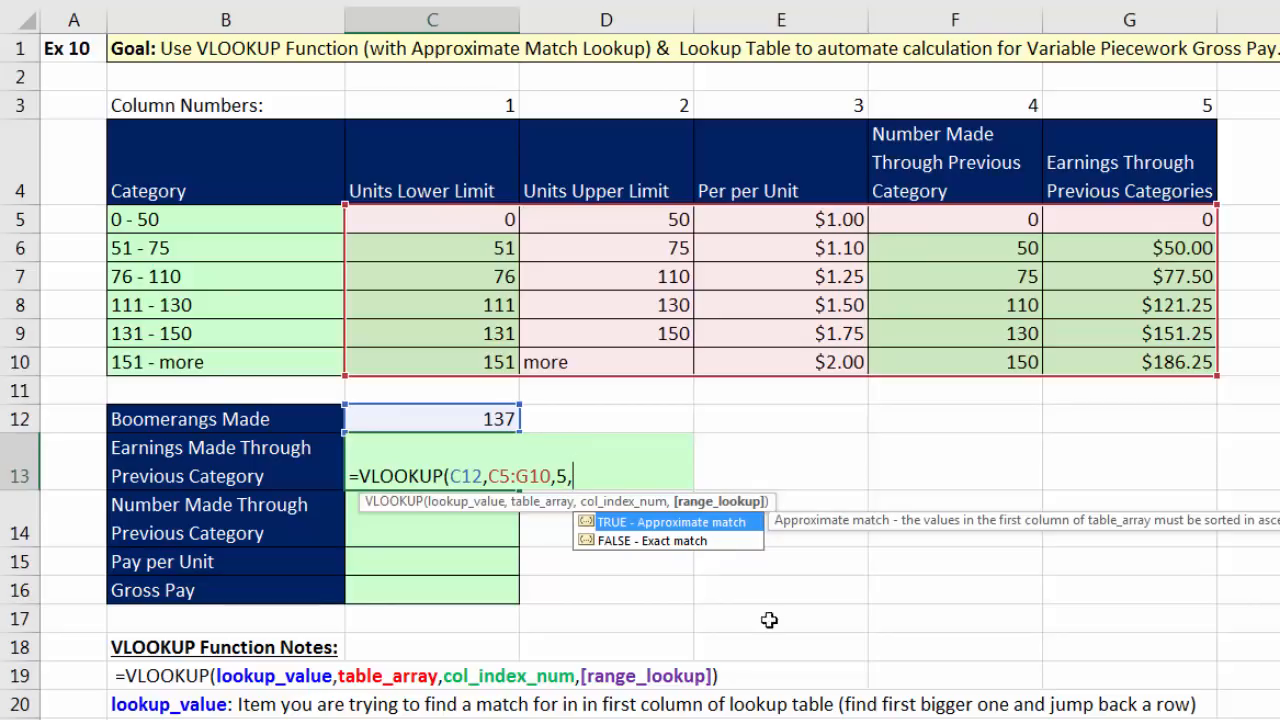
{"action": "type", "text": ")"}
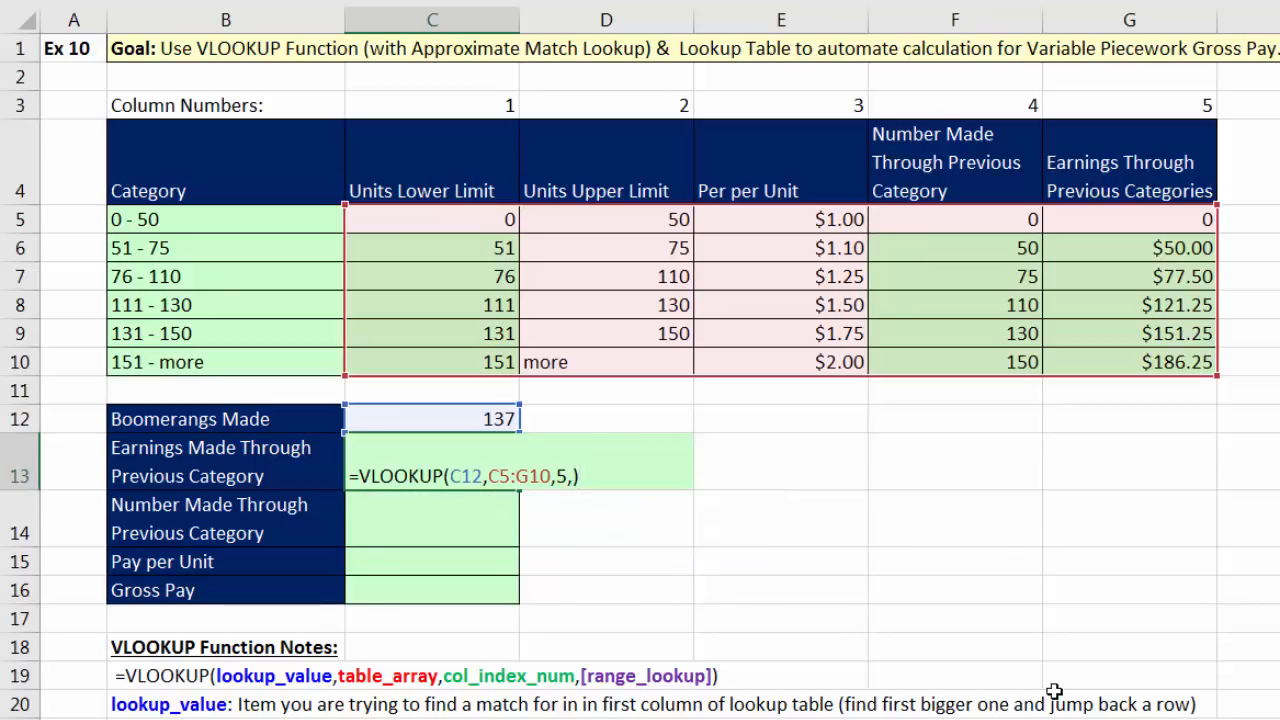
{"action": "key", "text": "BackSpace"}
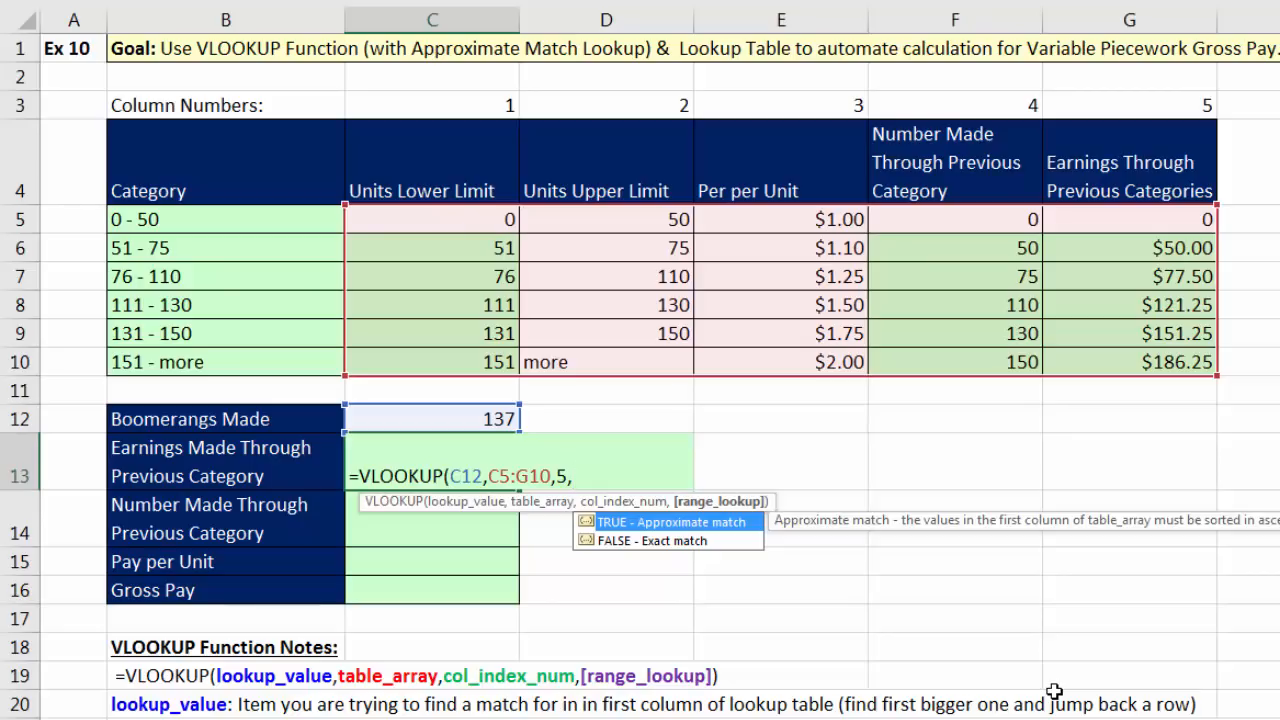
{"action": "key", "text": "BackSpace"}
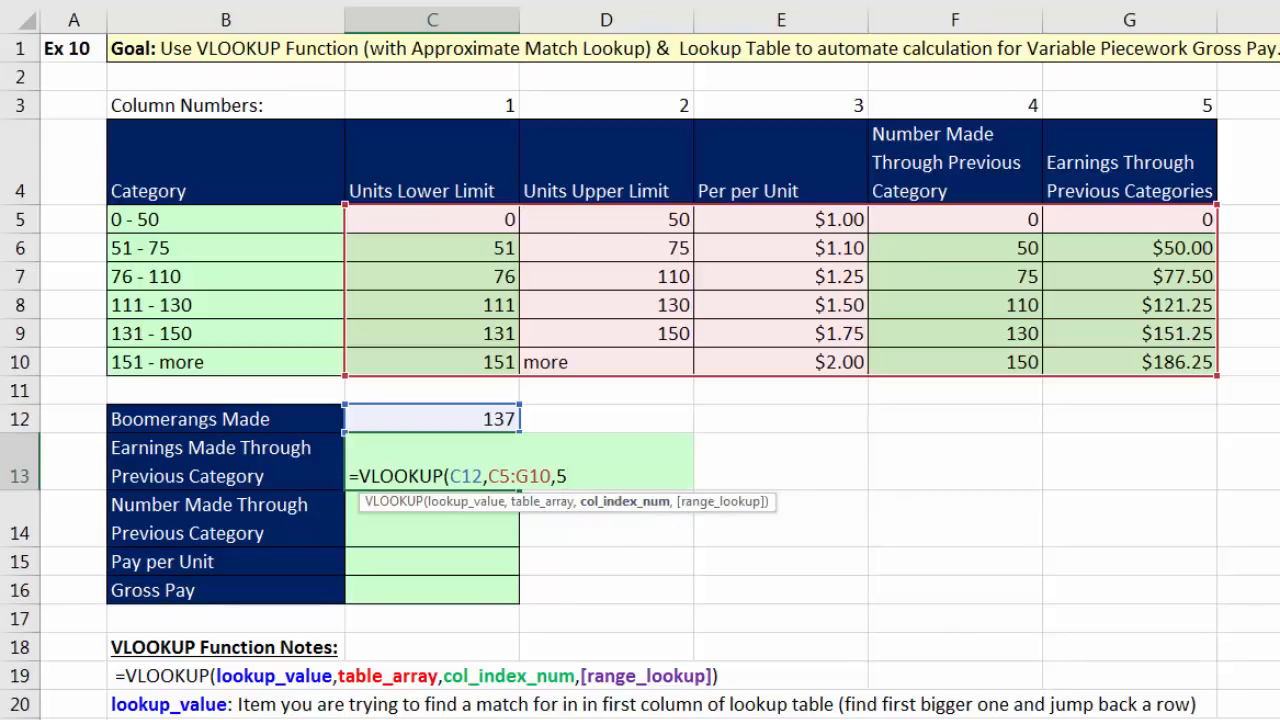
{"action": "type", "text": ")"}
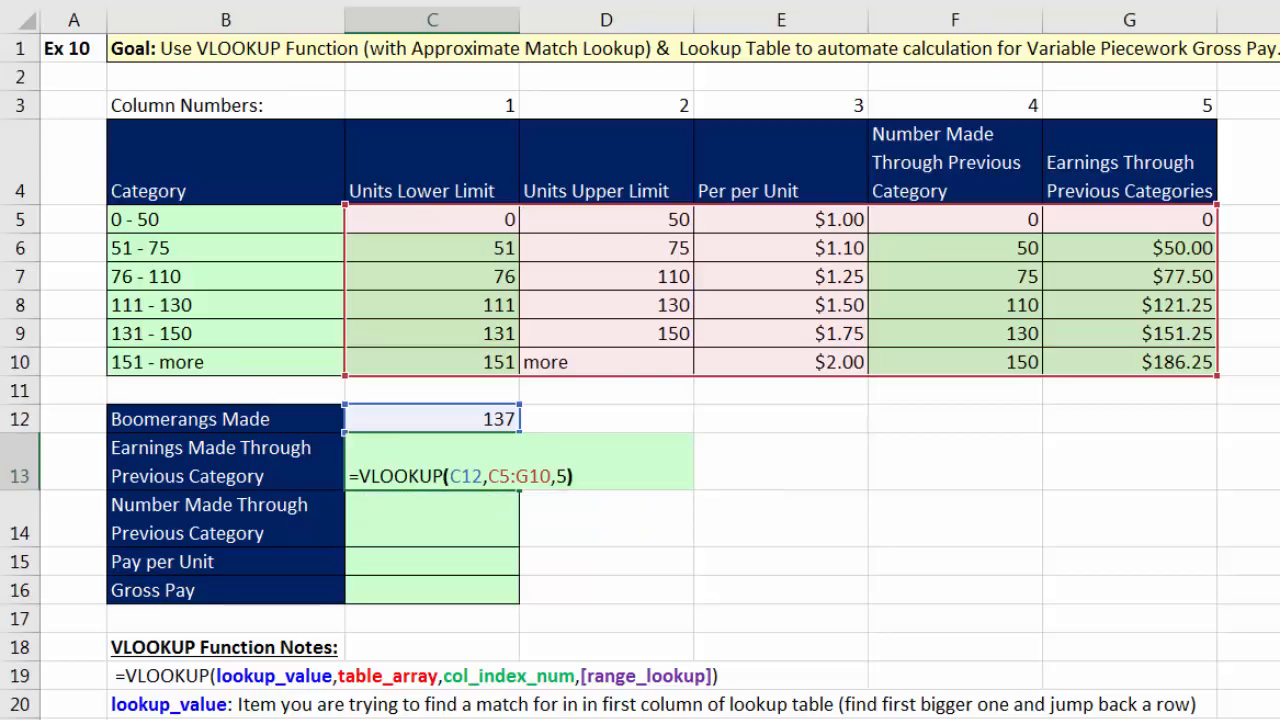
{"action": "key", "text": "Return"}
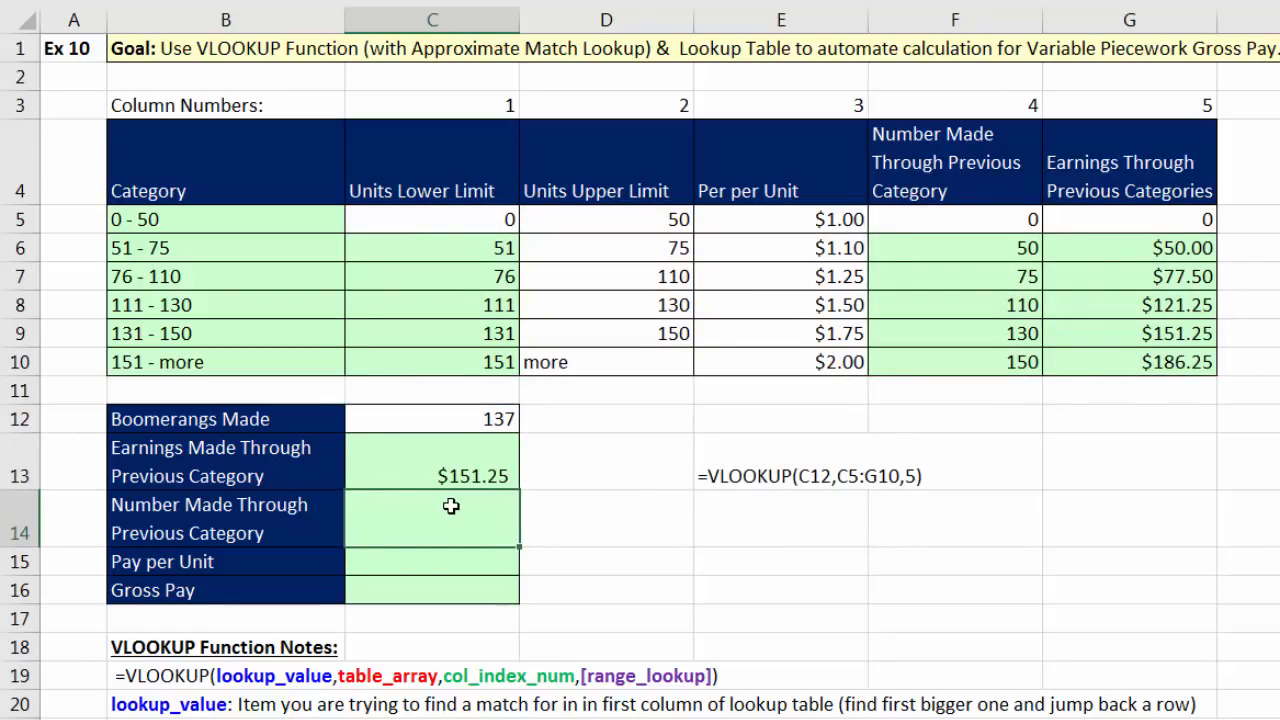
Step: Test the lookup with 78 boomerangs made in C12, comparing it with the 76 - 110 category row C7:G7
{"action": "left_click", "coordinate": [489, 419]}
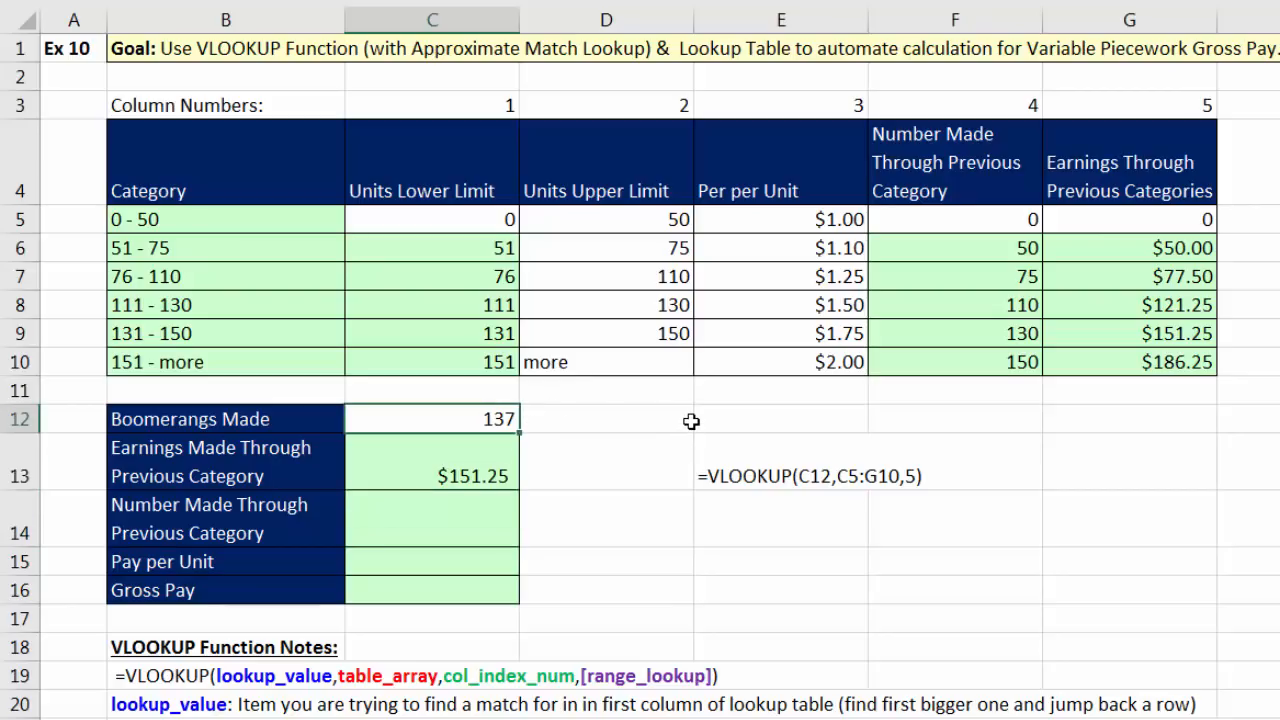
{"action": "type", "text": "78"}
{"action": "key", "text": "ctrl+Return"}
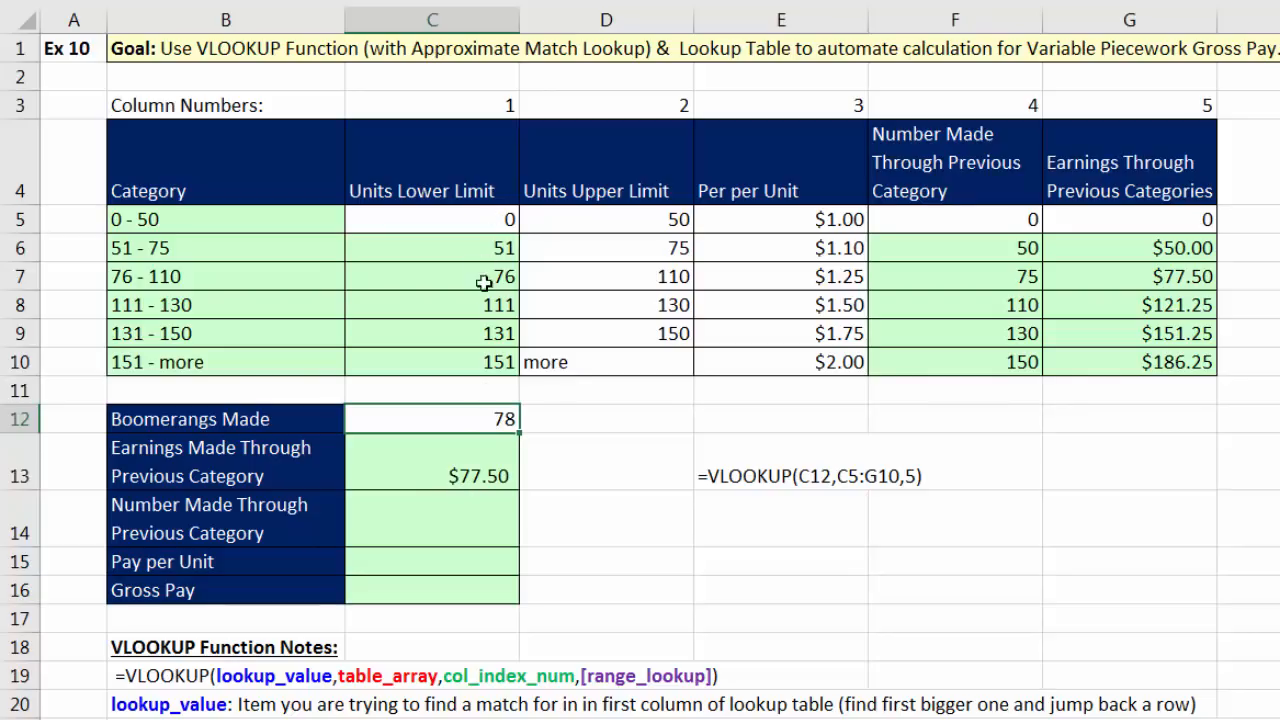
{"action": "left_click_drag", "start_coordinate": [432, 278], "coordinate": [1143, 272]}
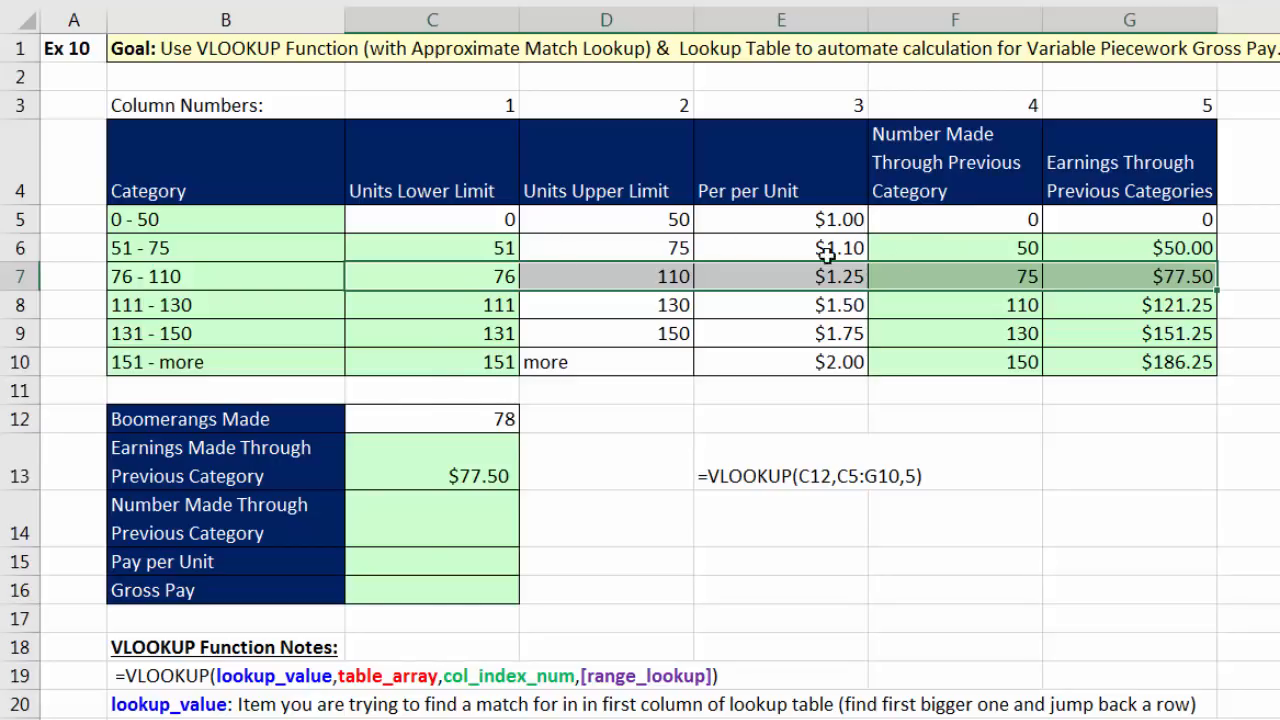
Step: Review the cell references in C13's VLOOKUP formula
{"action": "left_click", "coordinate": [462, 484]}
{"action": "key", "text": "F2"}
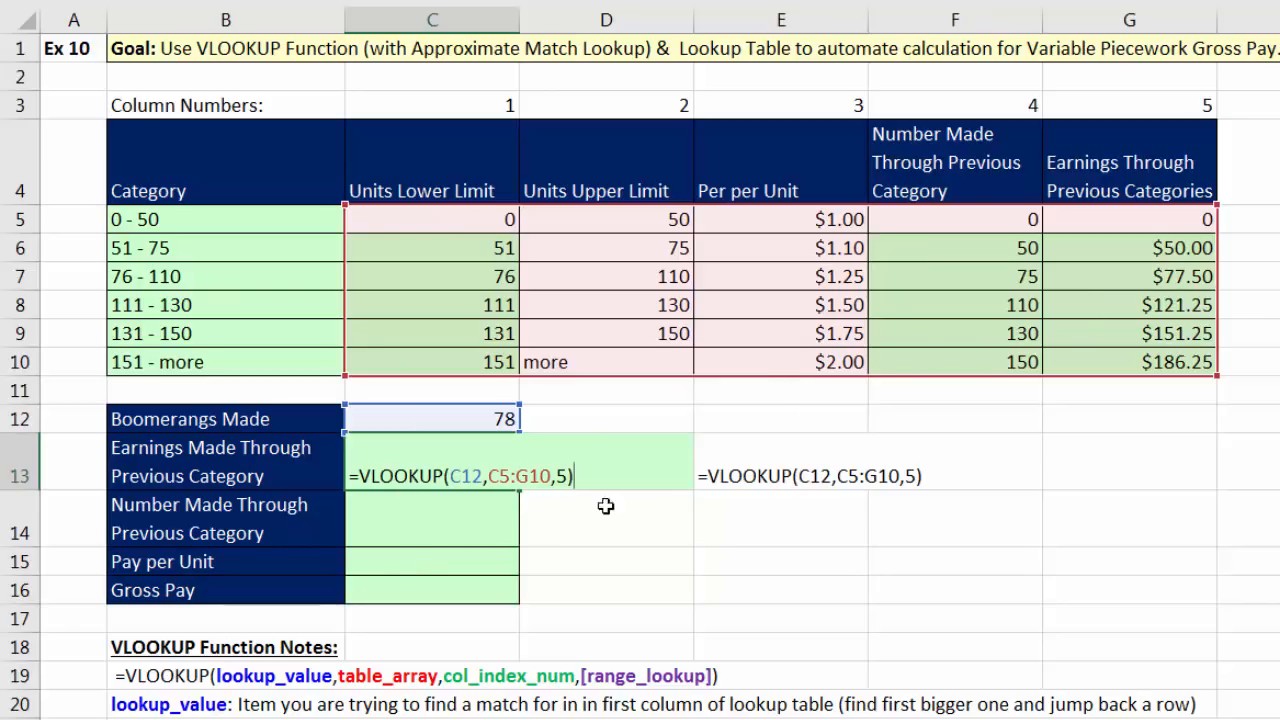
{"action": "key", "text": "Return"}
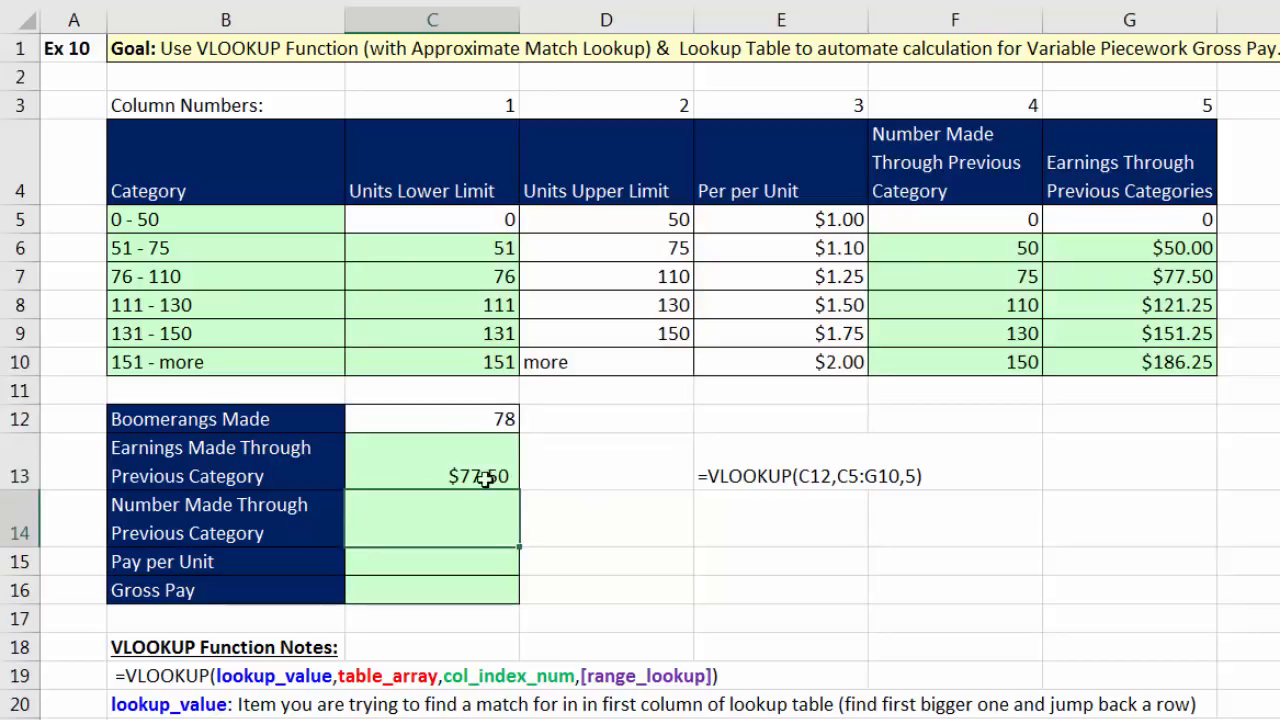
Step: Test the lookup with 129 boomerangs made in C12, comparing it with the 111 - 130 category row B8:G8
{"action": "left_click", "coordinate": [451, 428]}
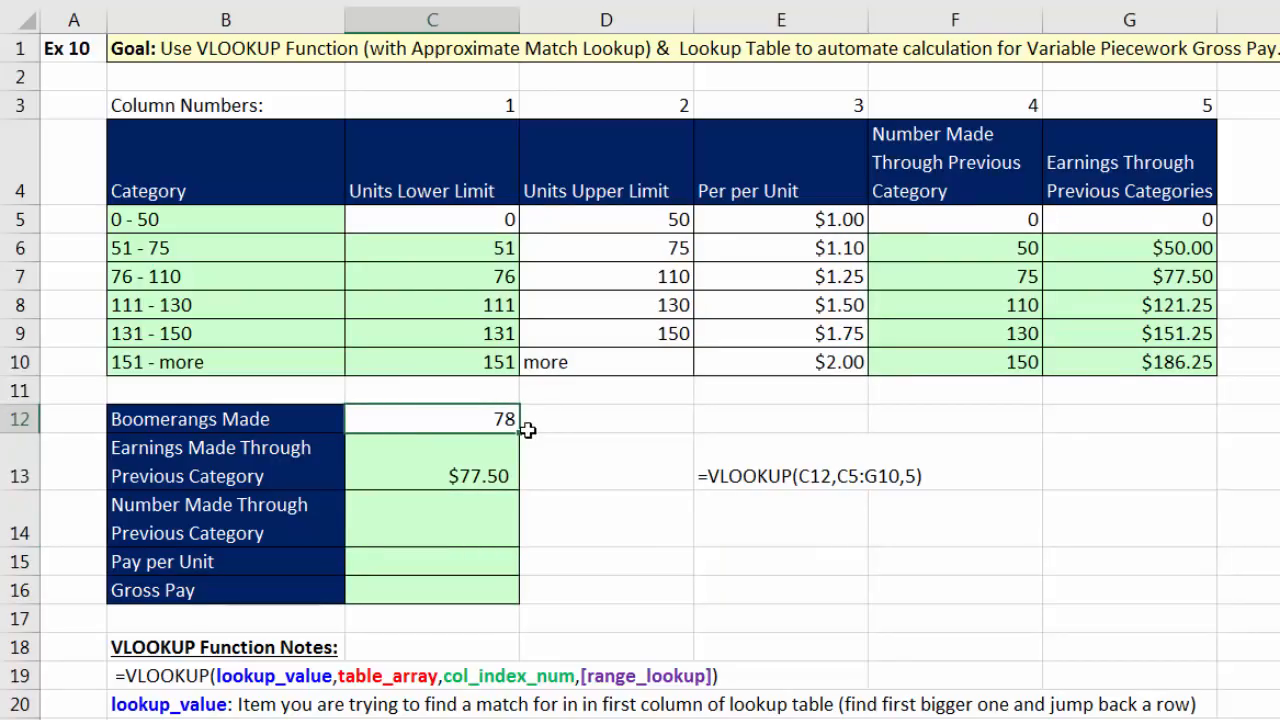
{"action": "type", "text": "129"}
{"action": "key", "text": "Return"}
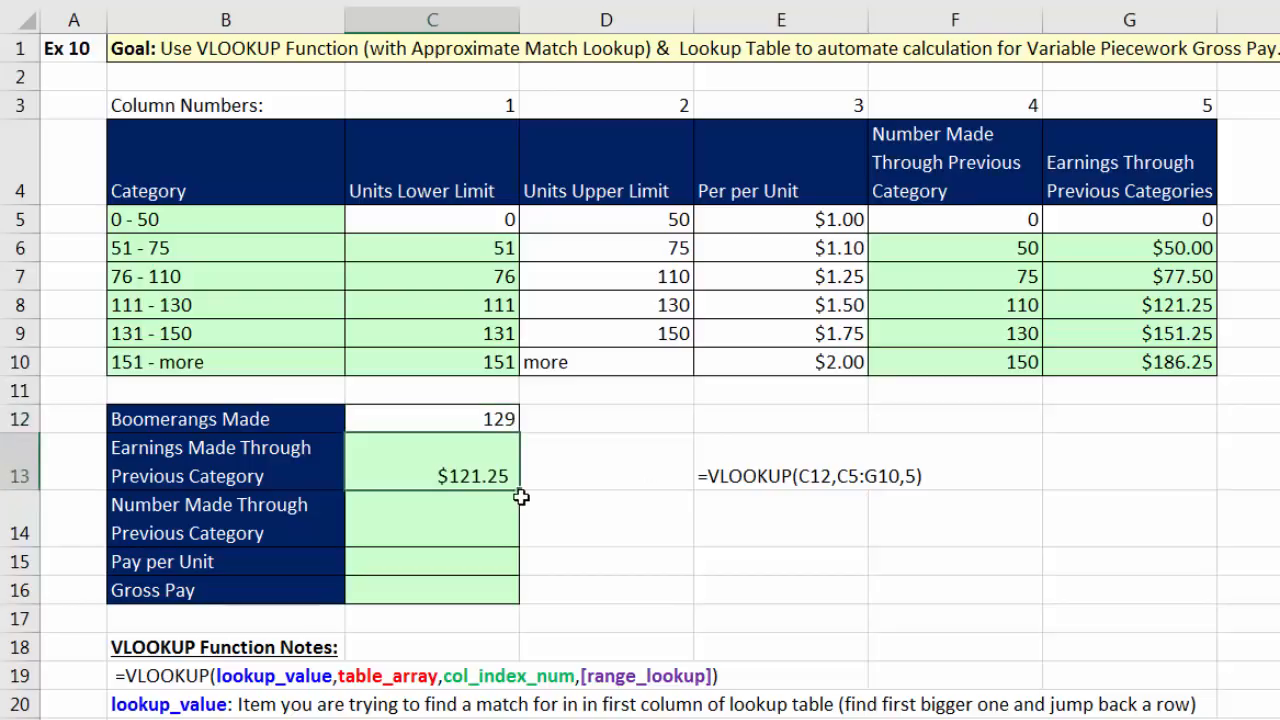
{"action": "left_click_drag", "start_coordinate": [1182, 305], "coordinate": [200, 305]}
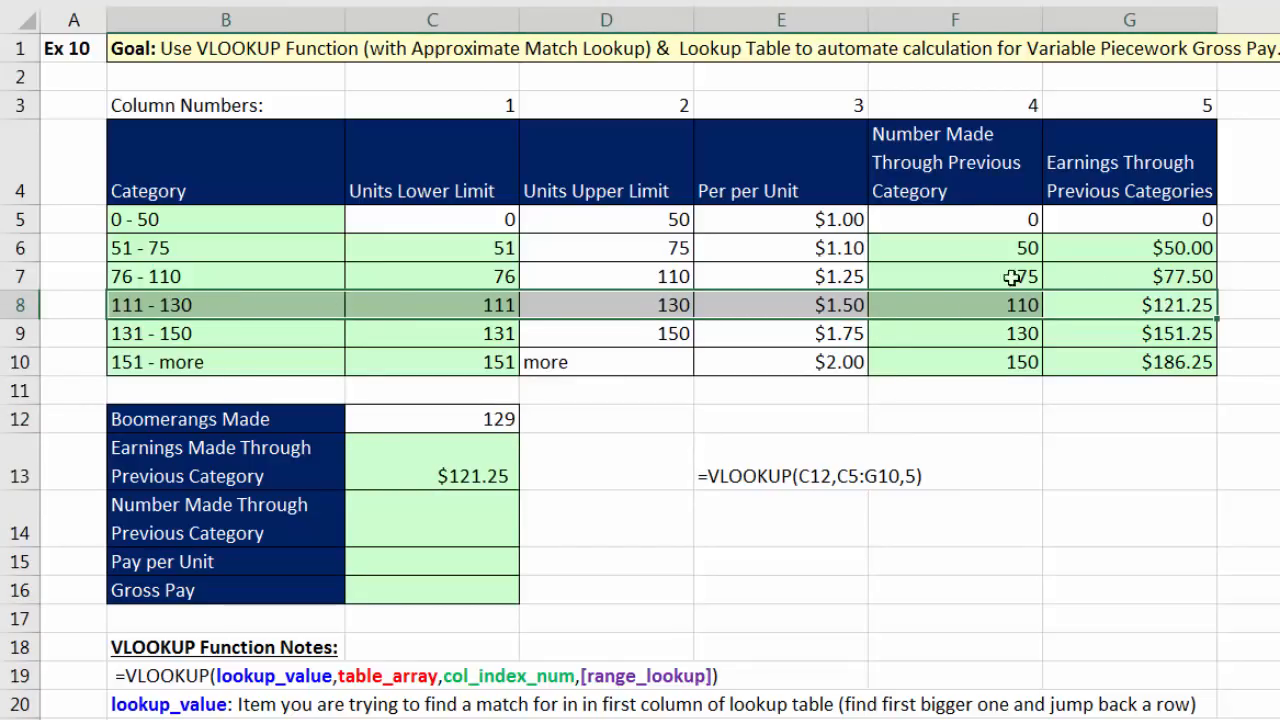
Step: Undo the trial changes to the Boomerangs Made value in C12
{"action": "left_click", "coordinate": [502, 458]}
{"action": "key", "text": "ctrl+z"}
{"action": "key", "text": "ctrl+z"}
{"action": "key", "text": "ctrl+z"}
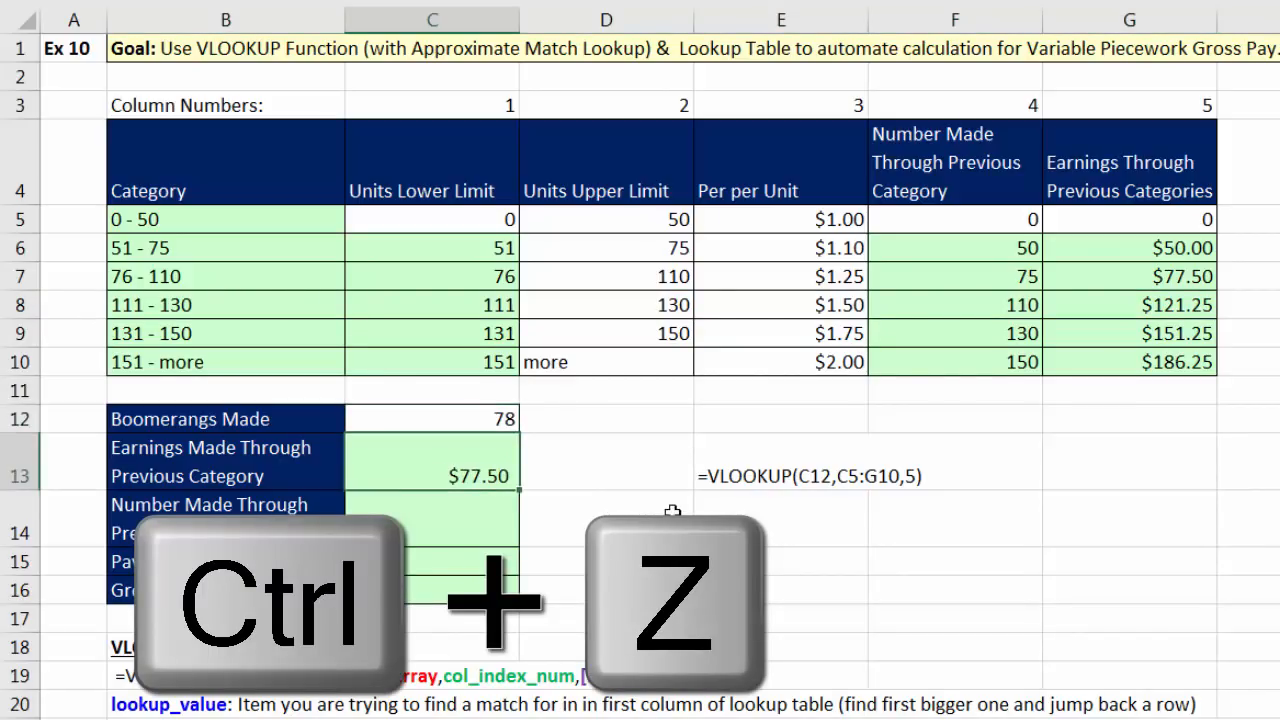
Step: Enter =VLOOKUP(C12,C5:G10,4) in C14 for Number Made Through Previous Category and compare the result with table cell F9
{"action": "left_click", "coordinate": [480, 514]}
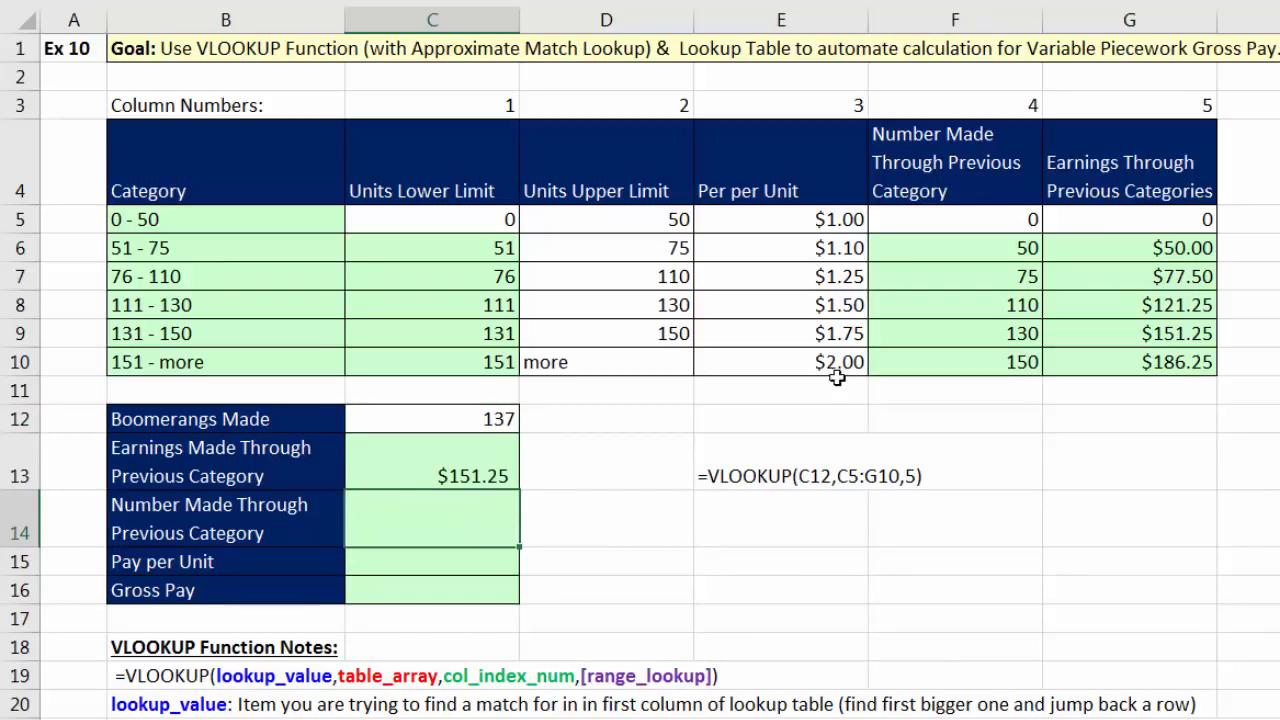
{"action": "type", "text": "=vl"}
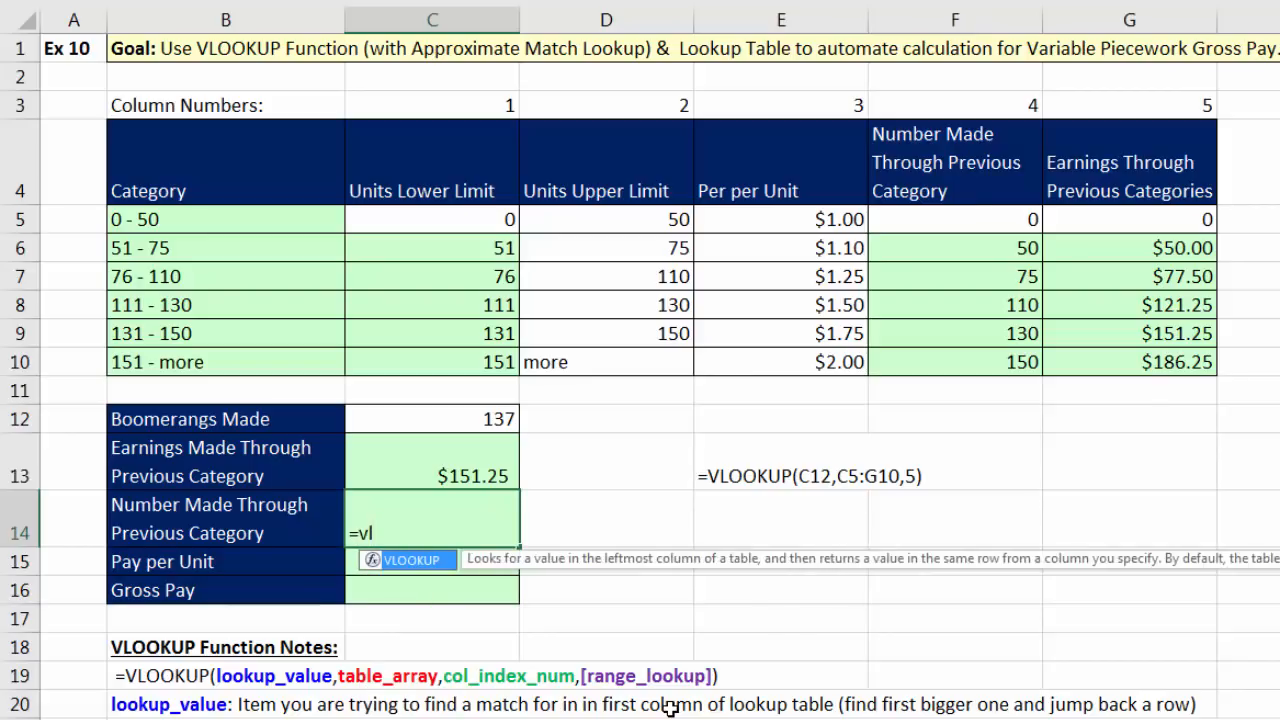
{"action": "key", "text": "Tab"}
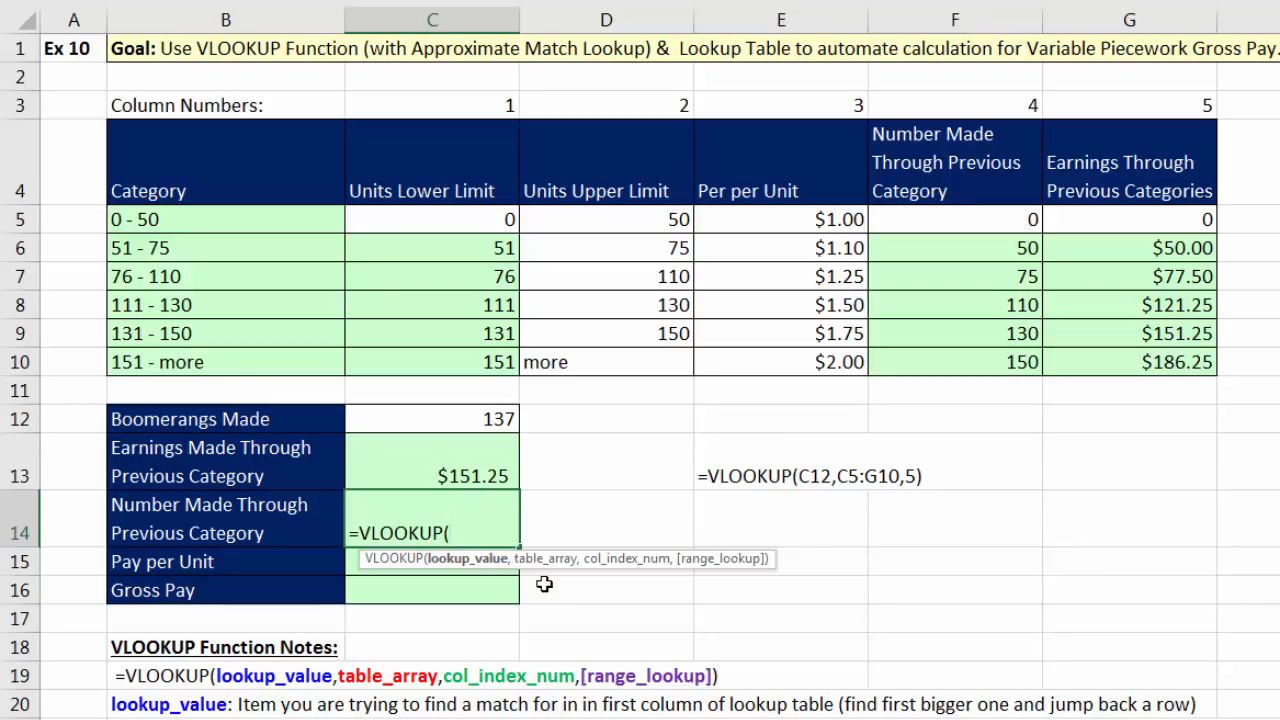
{"action": "left_click", "coordinate": [498, 420]}
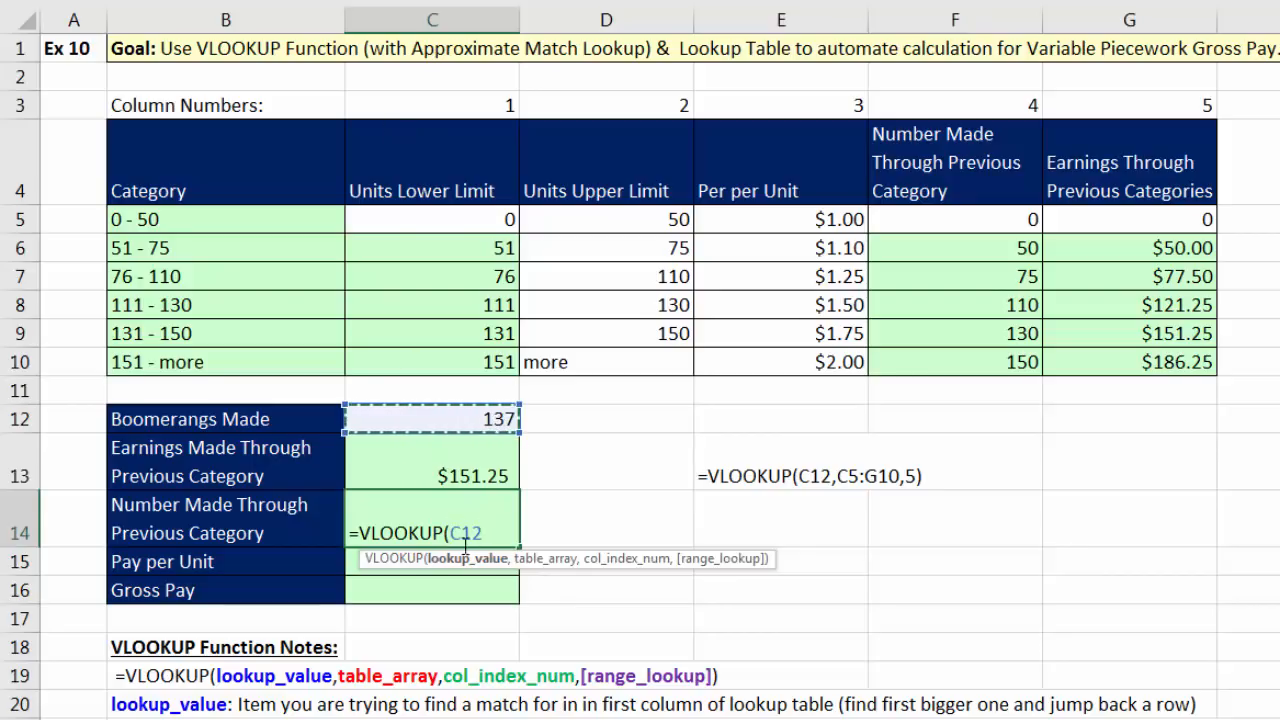
{"action": "type", "text": ","}
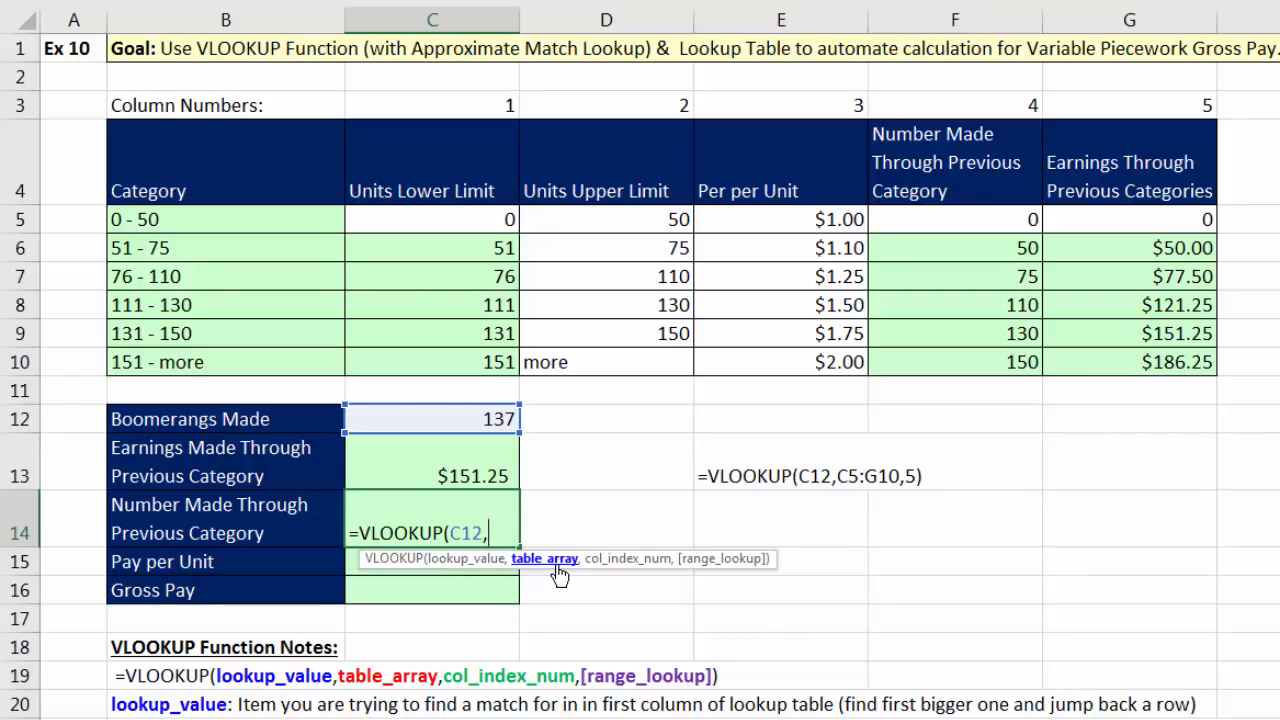
{"action": "left_click_drag", "start_coordinate": [418, 219], "coordinate": [1118, 365]}
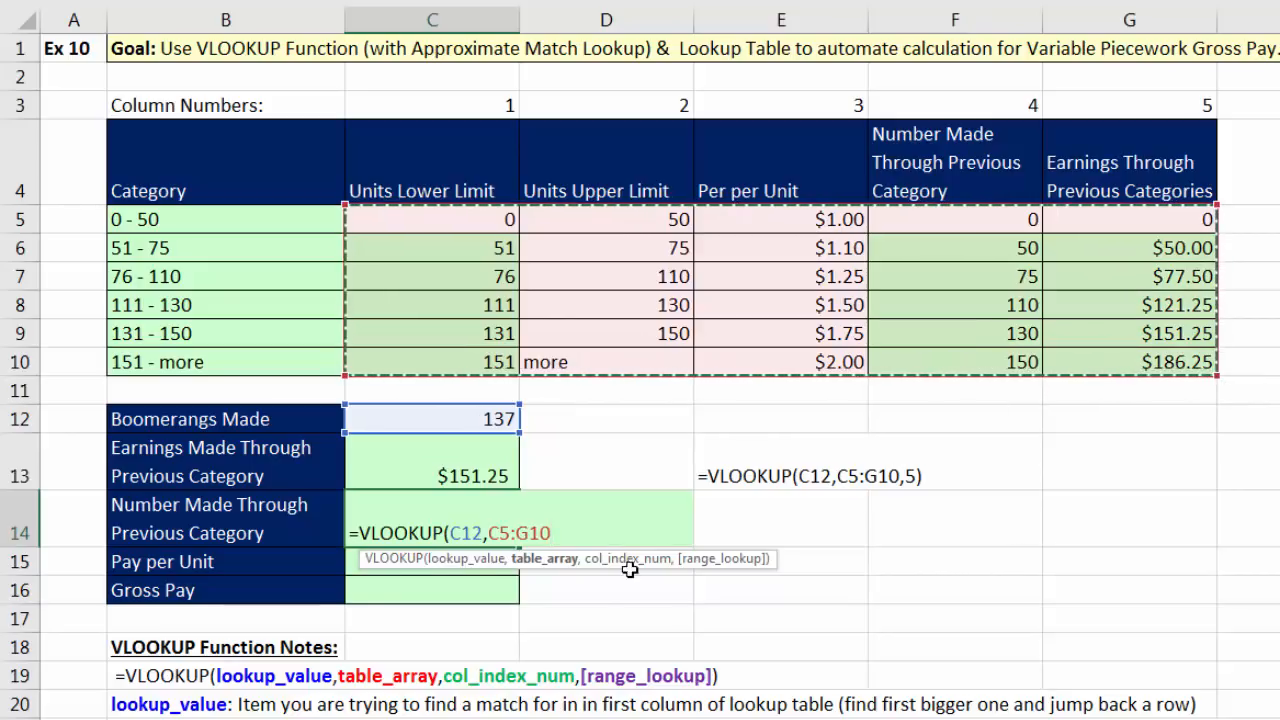
{"action": "type", "text": ",4"}
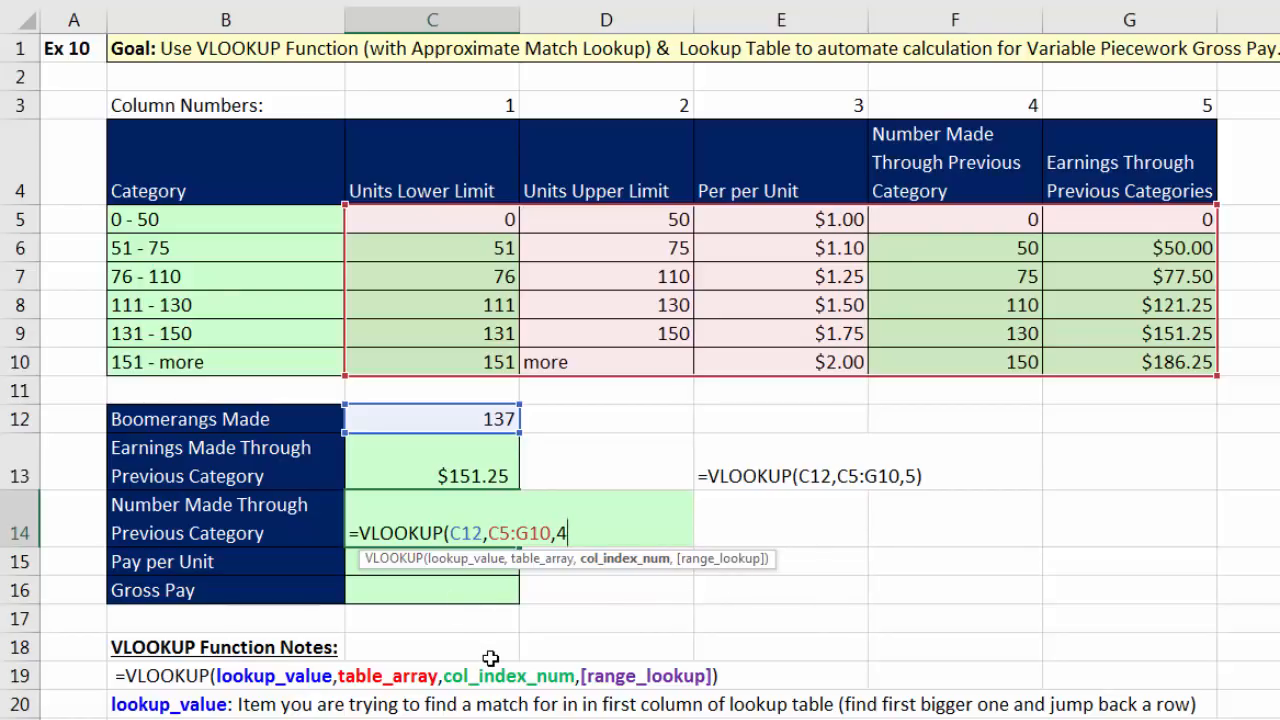
{"action": "type", "text": ")"}
{"action": "key", "text": "Return"}
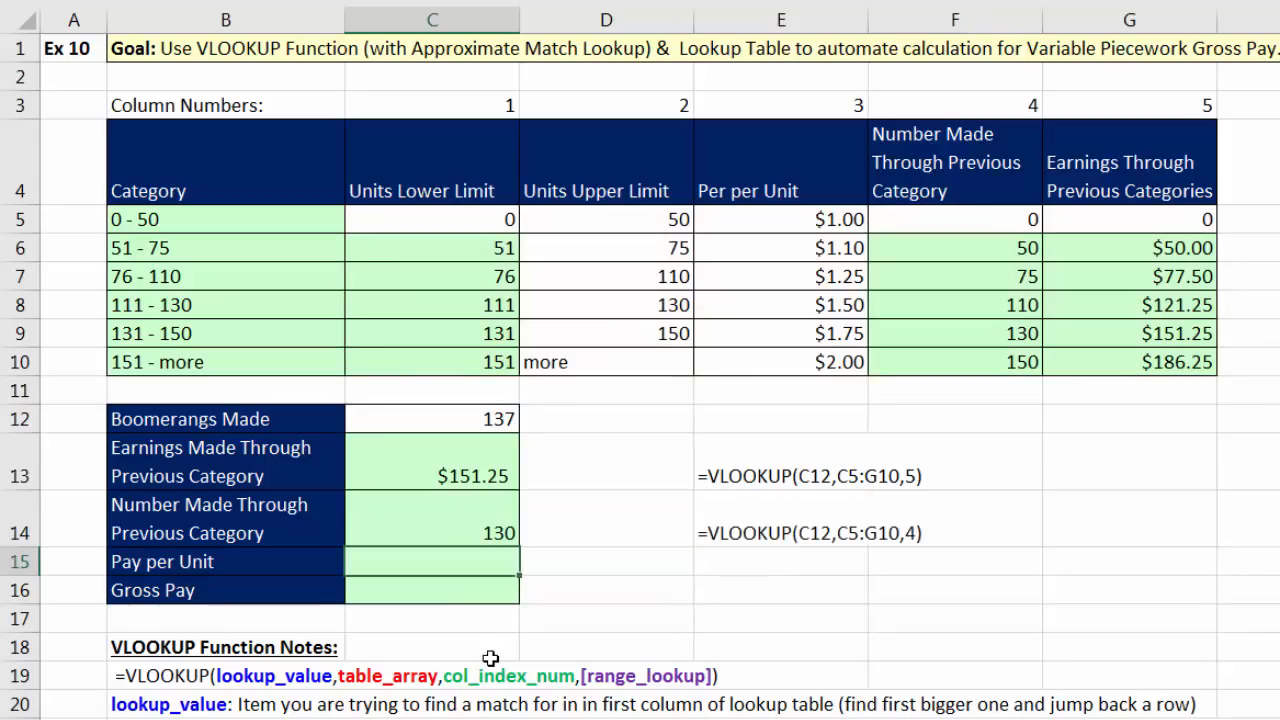
{"action": "left_click", "coordinate": [505, 543]}
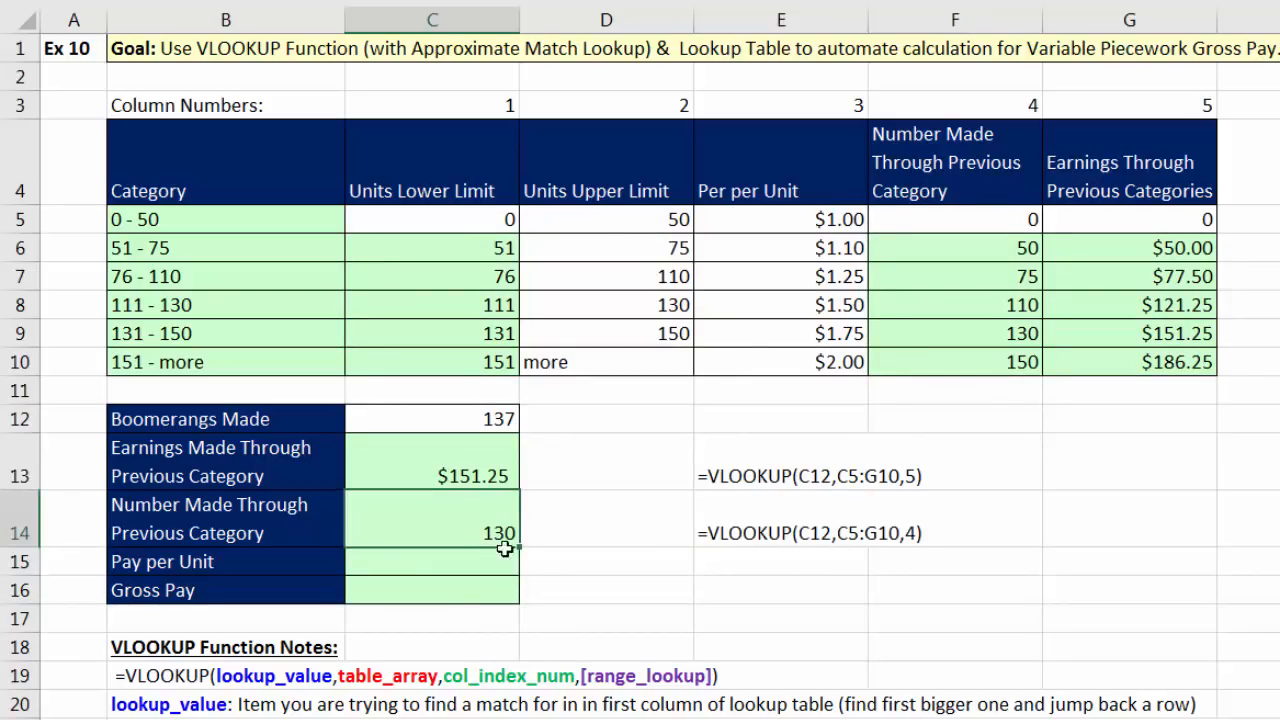
{"action": "left_click", "coordinate": [980, 340]}
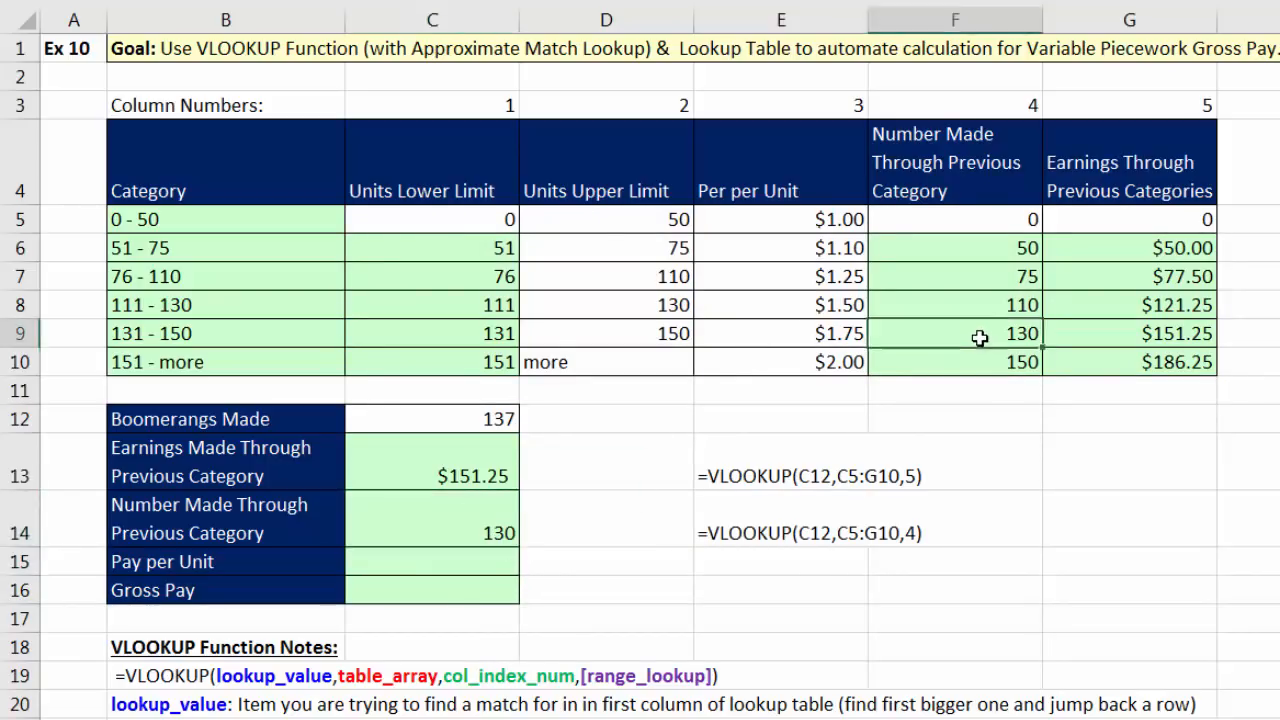
Step: Correct the lookup table header in E4 to read "Pay per Unit"
{"action": "left_click", "coordinate": [494, 555]}
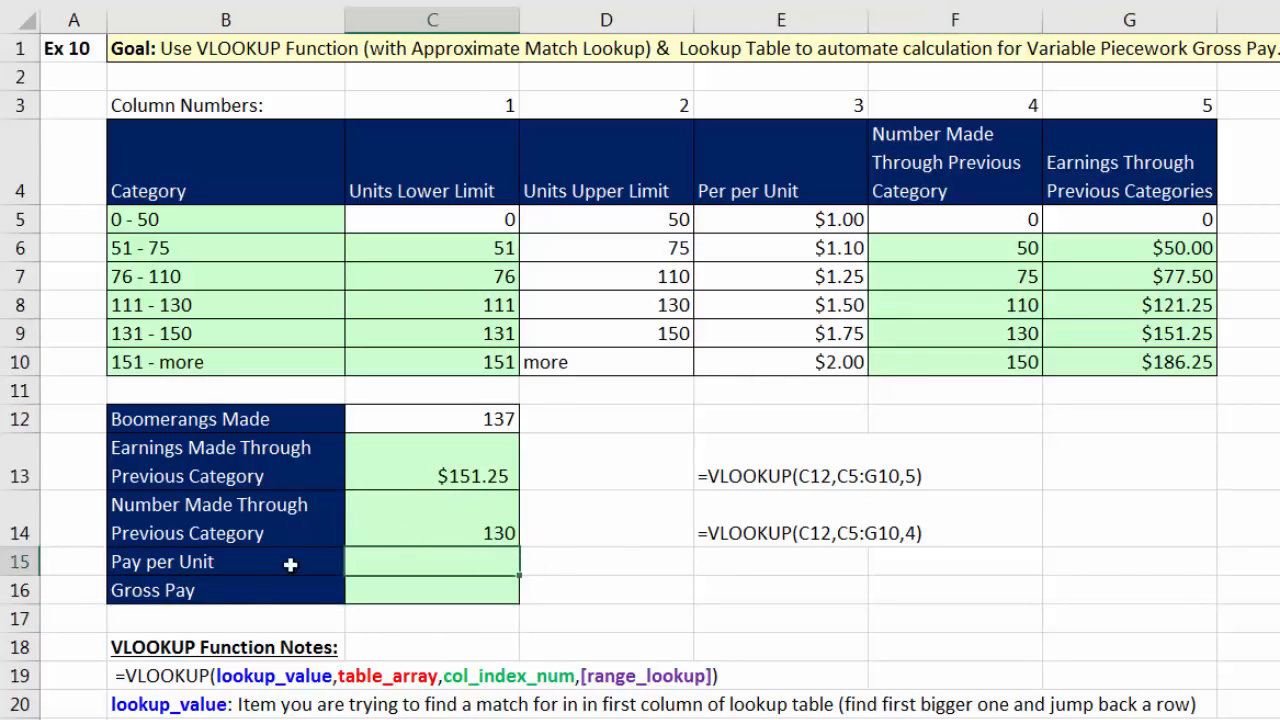
{"action": "double_click", "coordinate": [718, 186]}
{"action": "left_click_drag", "start_coordinate": [731, 190], "coordinate": [697, 187]}
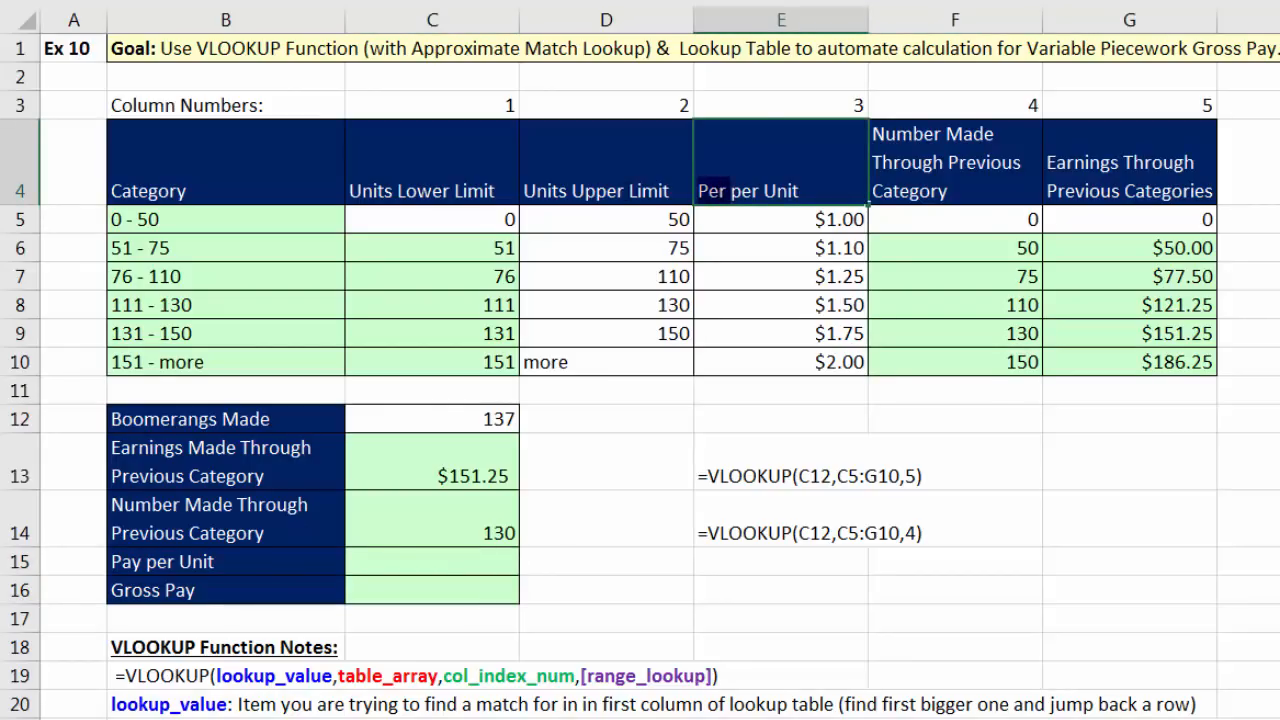
{"action": "type", "text": "Pay"}
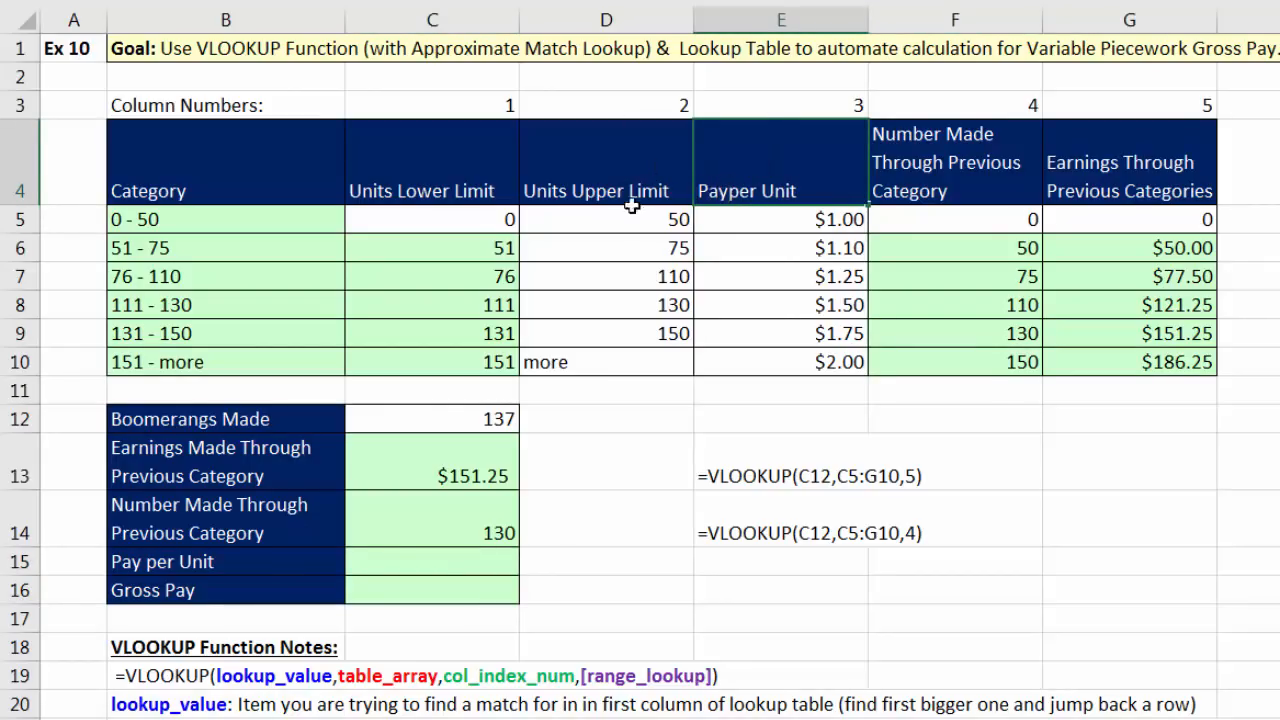
{"action": "key", "text": "ctrl+Return"}
{"action": "key", "text": "Return"}
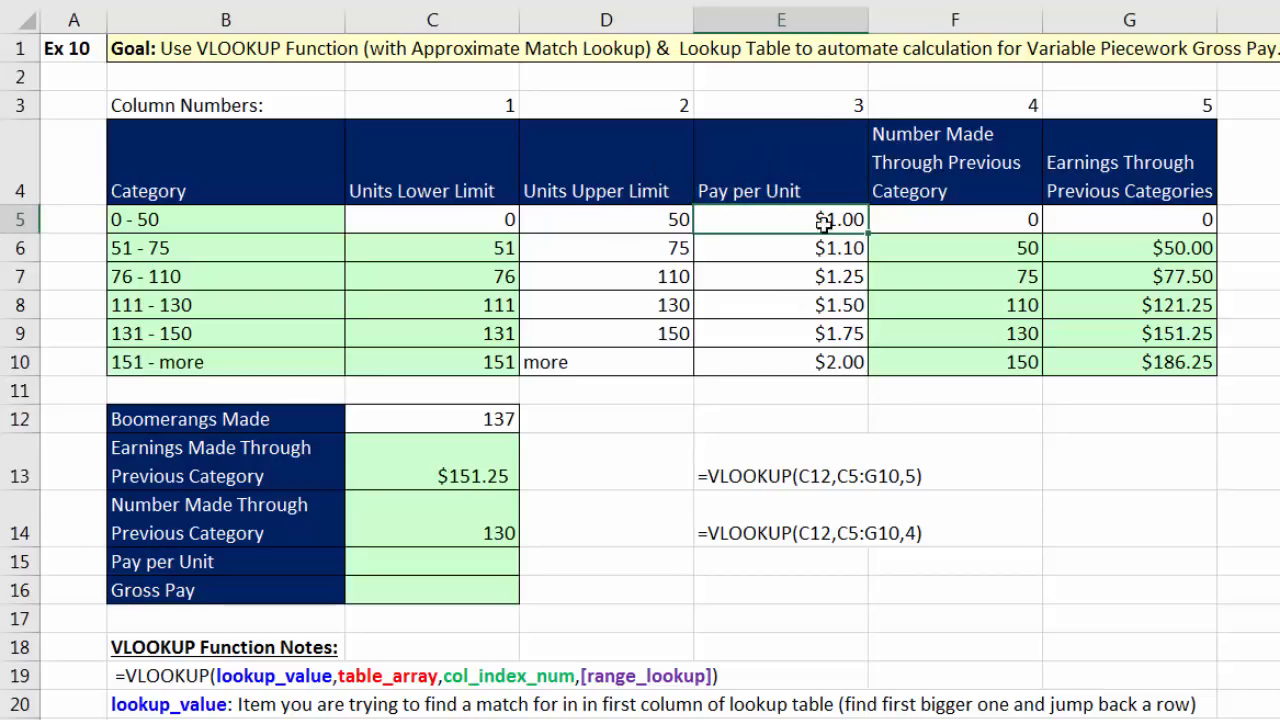
Step: Enter =VLOOKUP(C12,C5:G10,3) in C15 to look up the Pay per Unit
{"action": "left_click", "coordinate": [472, 555]}
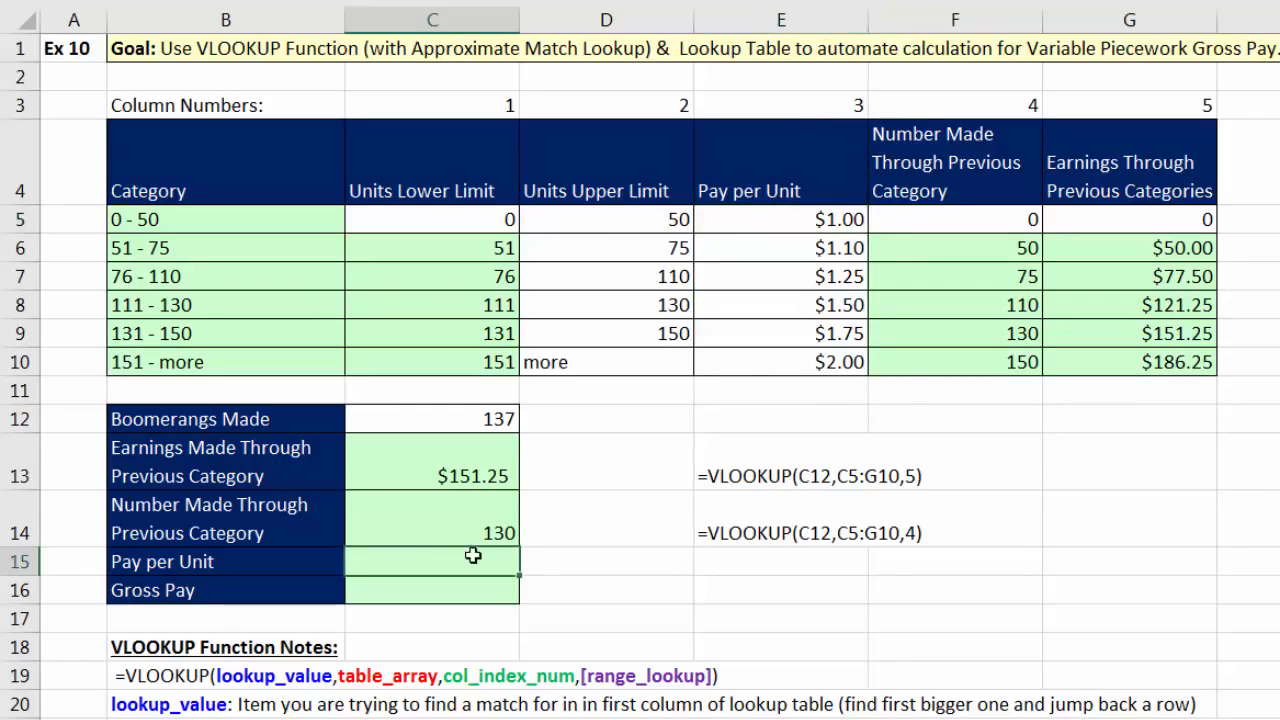
{"action": "type", "text": "=vl"}
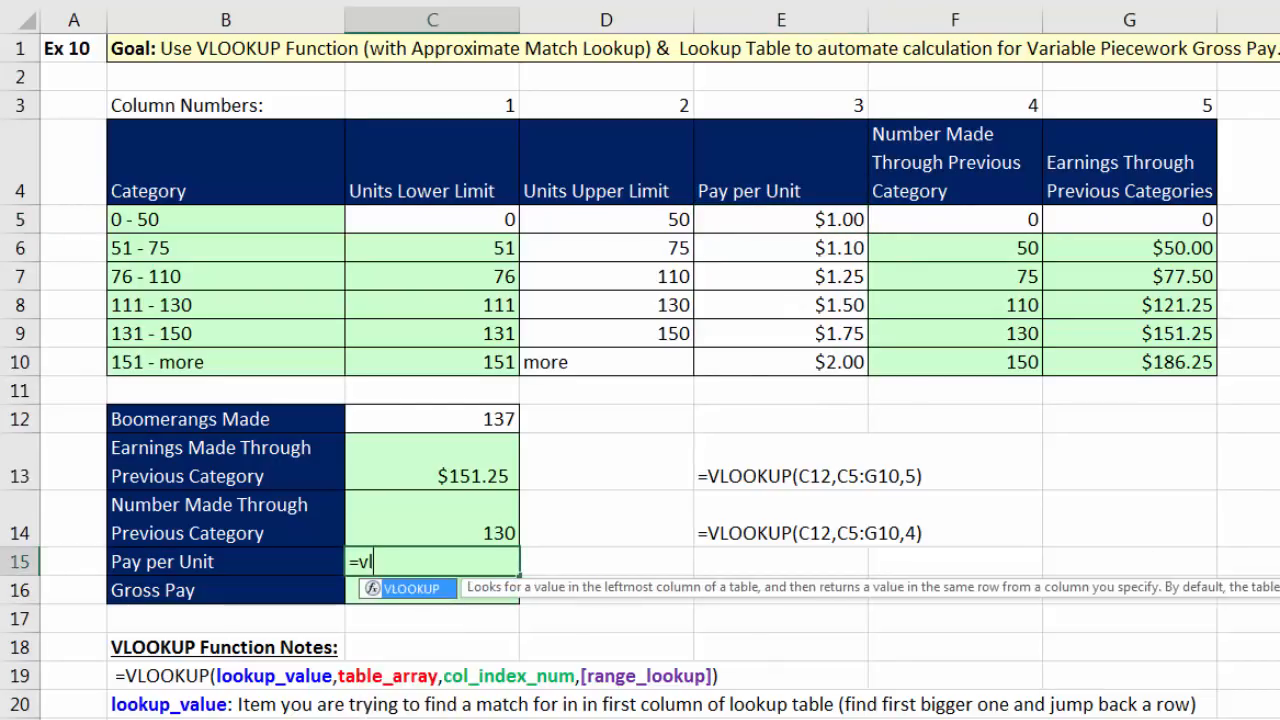
{"action": "key", "text": "Tab"}
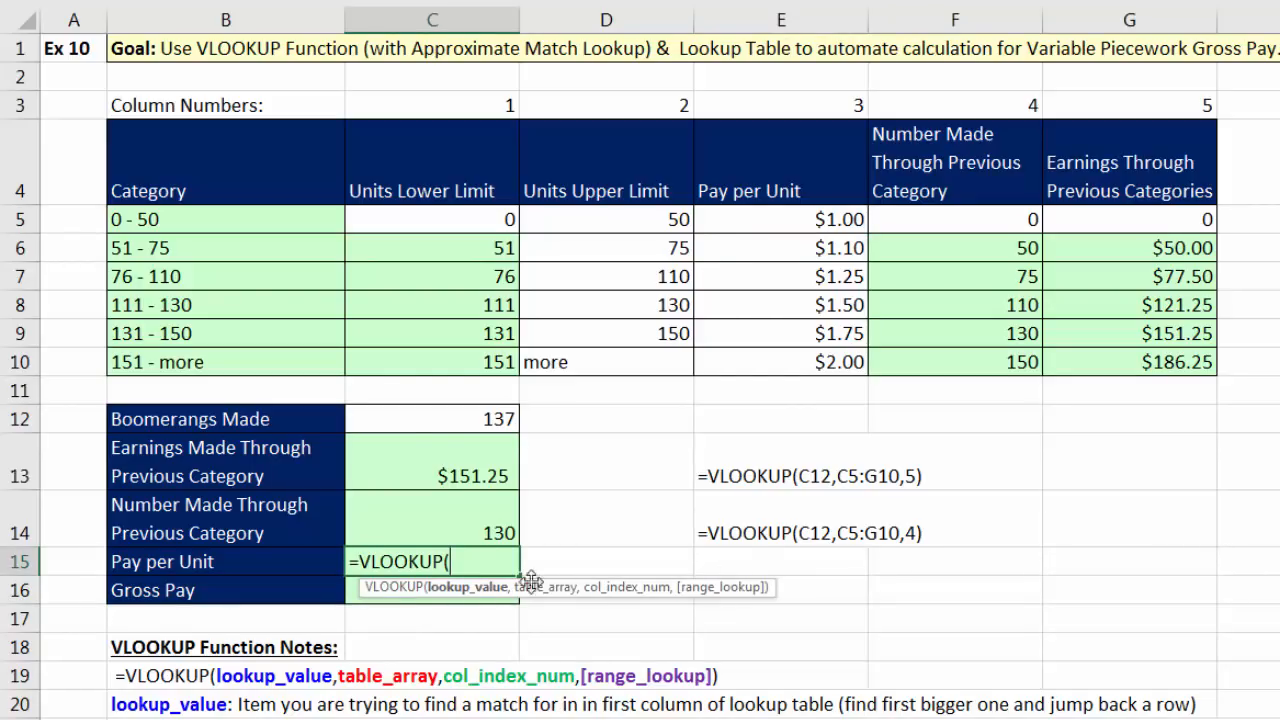
{"action": "left_click", "coordinate": [448, 426]}
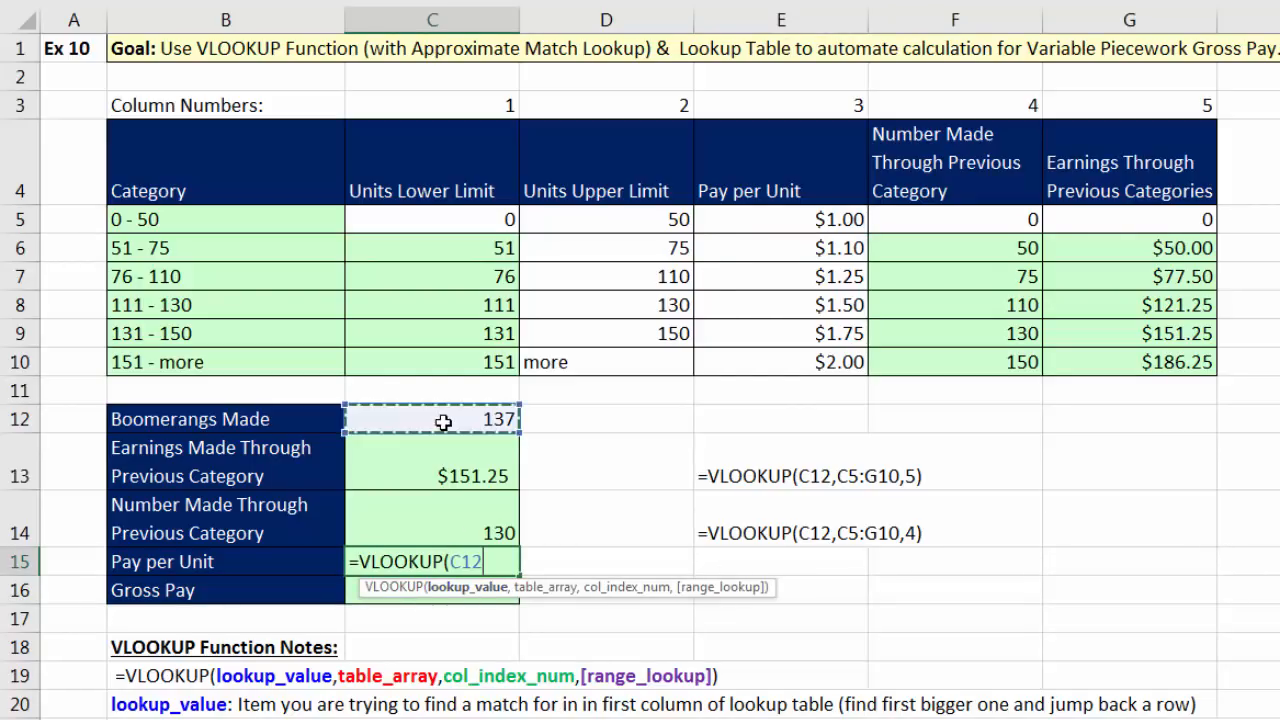
{"action": "type", "text": ","}
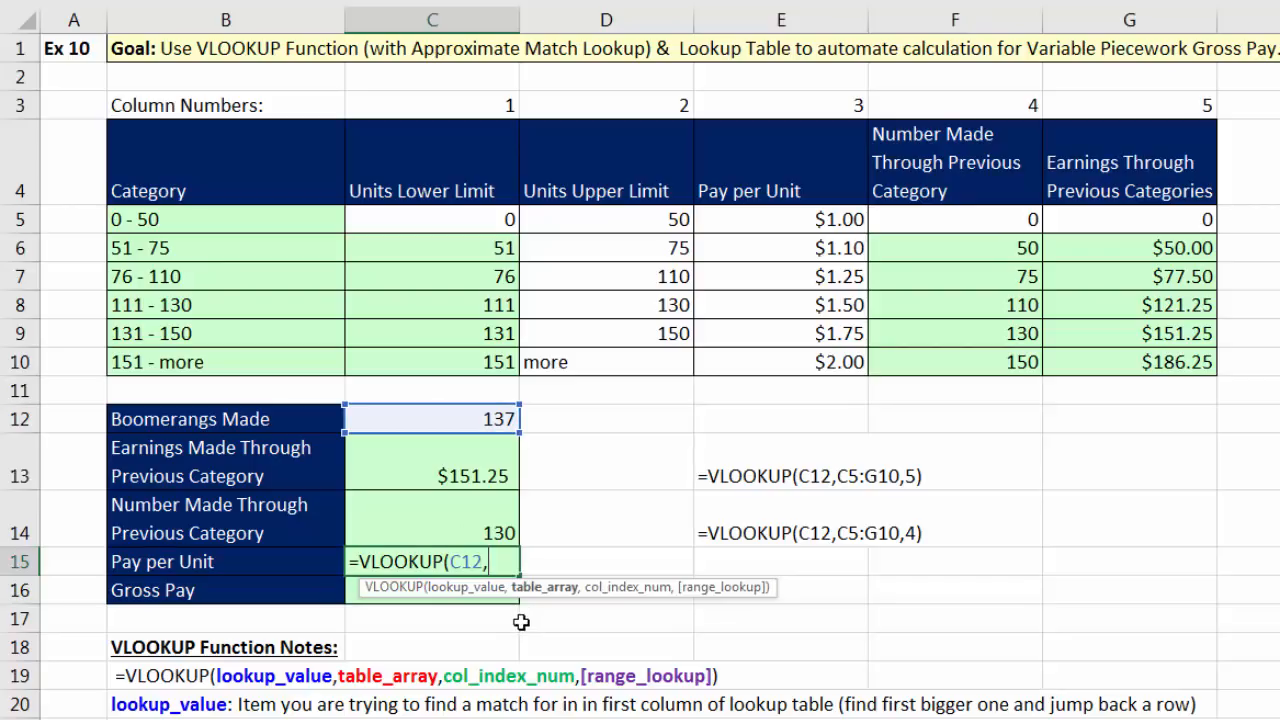
{"action": "left_click_drag", "start_coordinate": [440, 219], "coordinate": [1127, 364]}
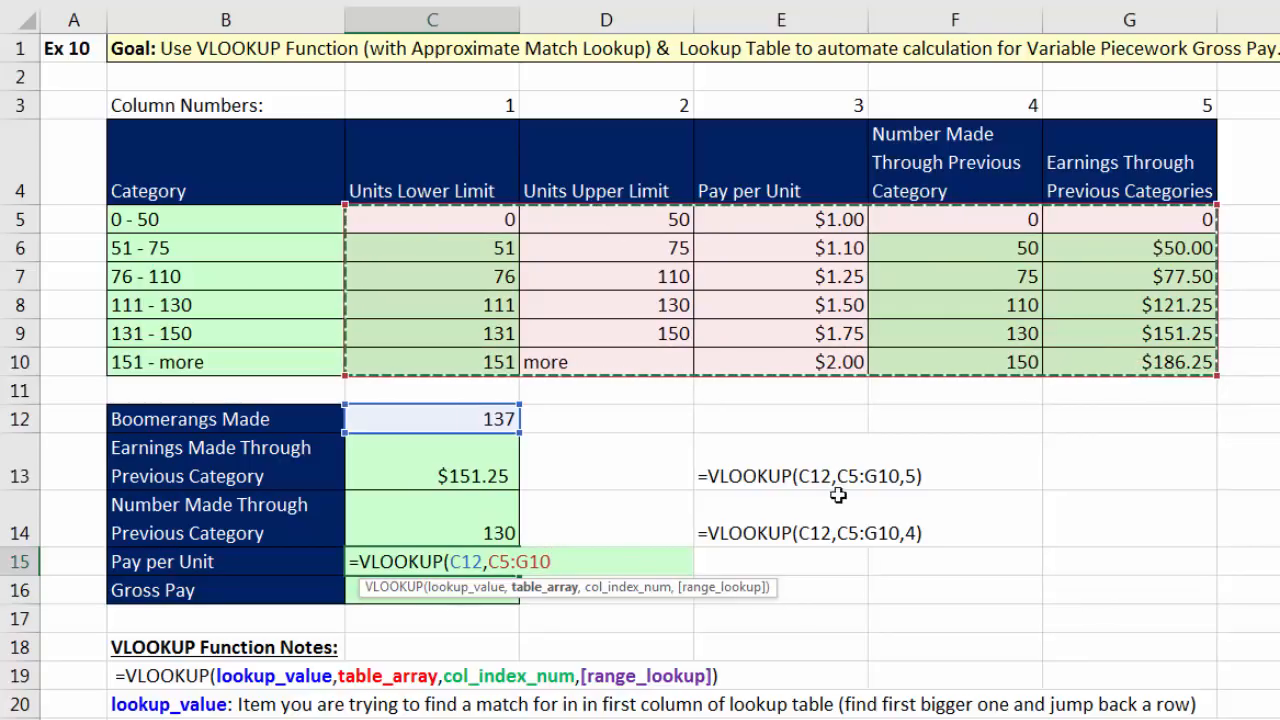
{"action": "type", "text": ","}
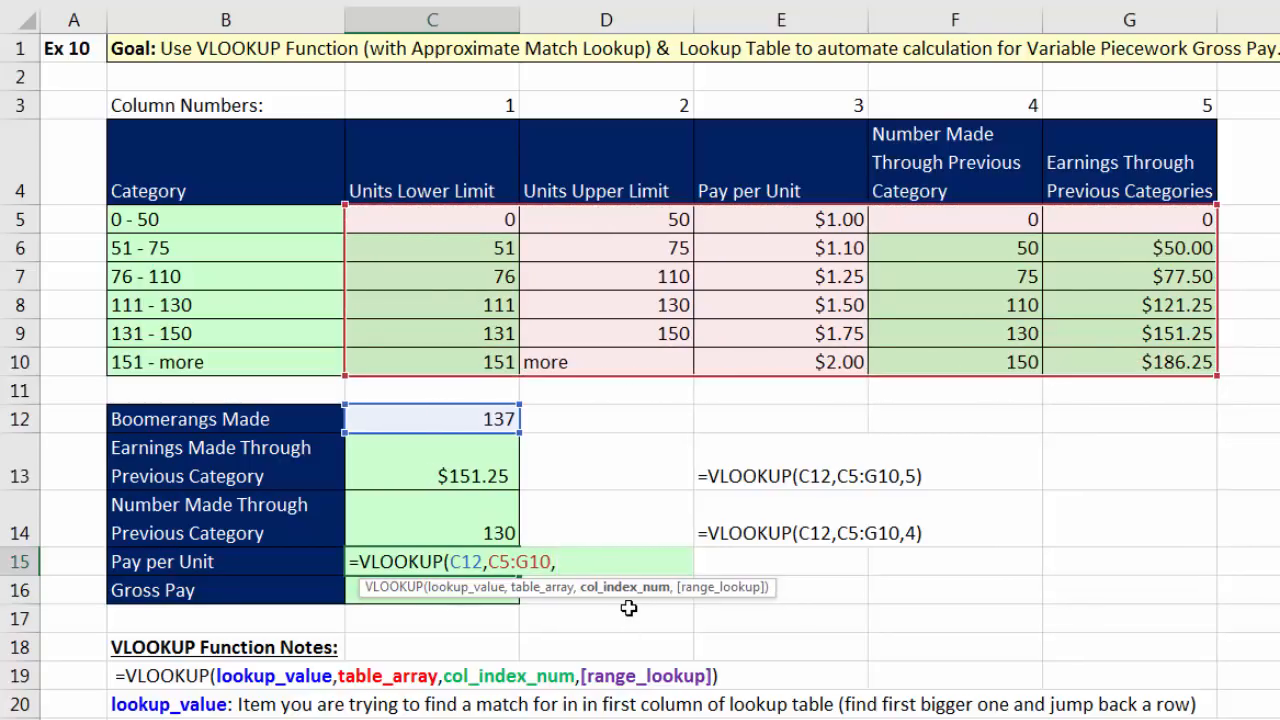
{"action": "type", "text": "3)"}
{"action": "key", "text": "Return"}
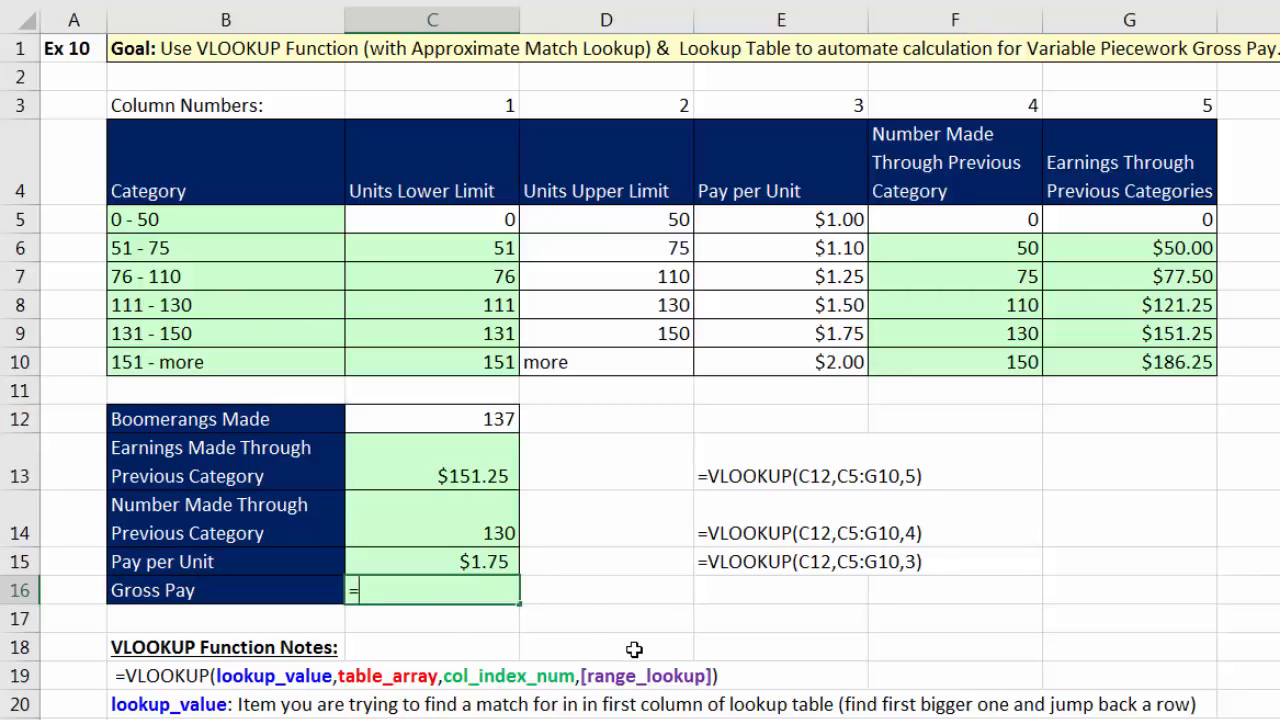
Step: Calculate Gross Pay in C16 with the formula =C13+(C12-C14)*C15
{"action": "key", "text": "Up"}
{"action": "key", "text": "Up"}
{"action": "key", "text": "Up"}
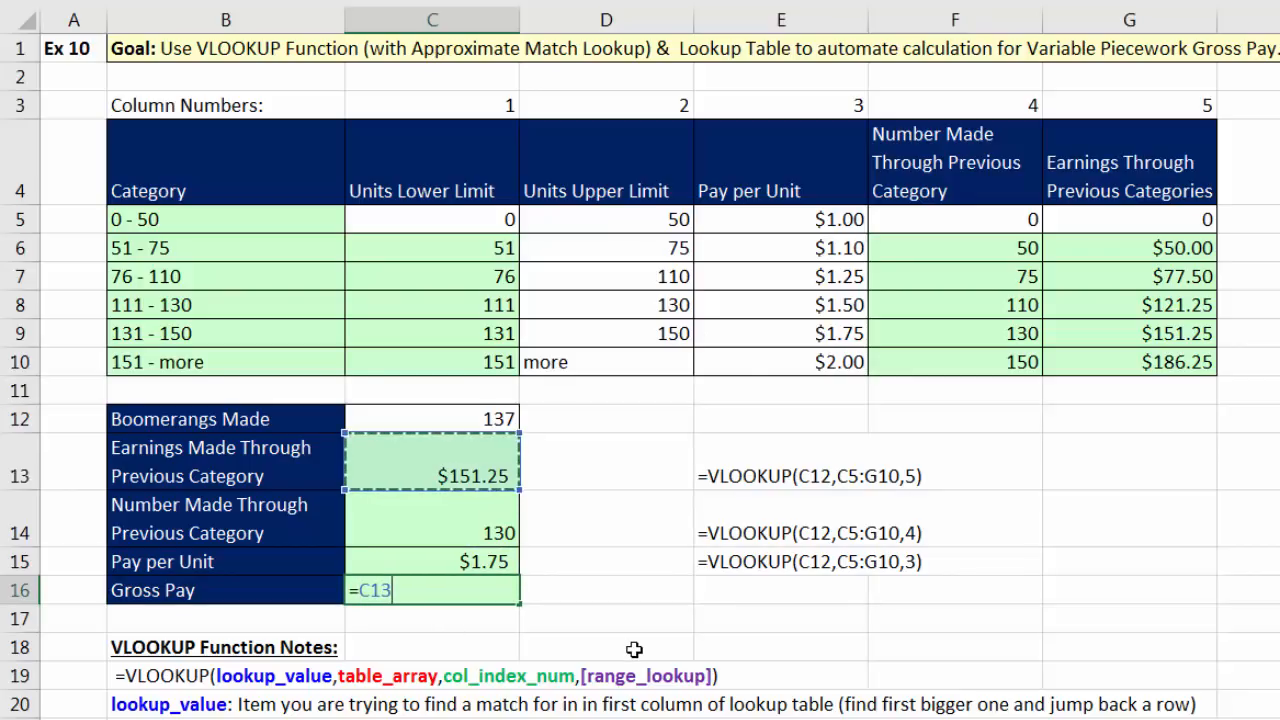
{"action": "type", "text": "+("}
{"action": "key", "text": "Up"}
{"action": "key", "text": "Up"}
{"action": "key", "text": "Up"}
{"action": "key", "text": "Up"}
{"action": "key", "text": "Up"}
{"action": "key", "text": "Down"}
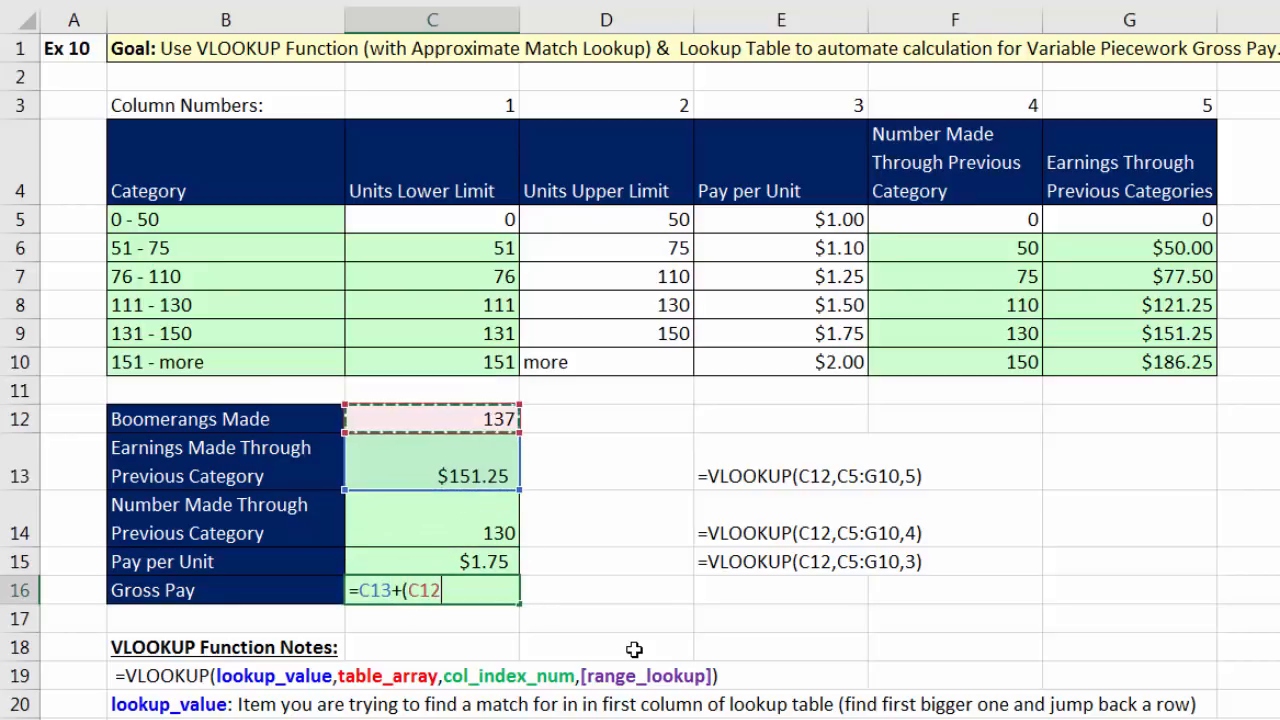
{"action": "type", "text": "-"}
{"action": "key", "text": "Up"}
{"action": "key", "text": "Up"}
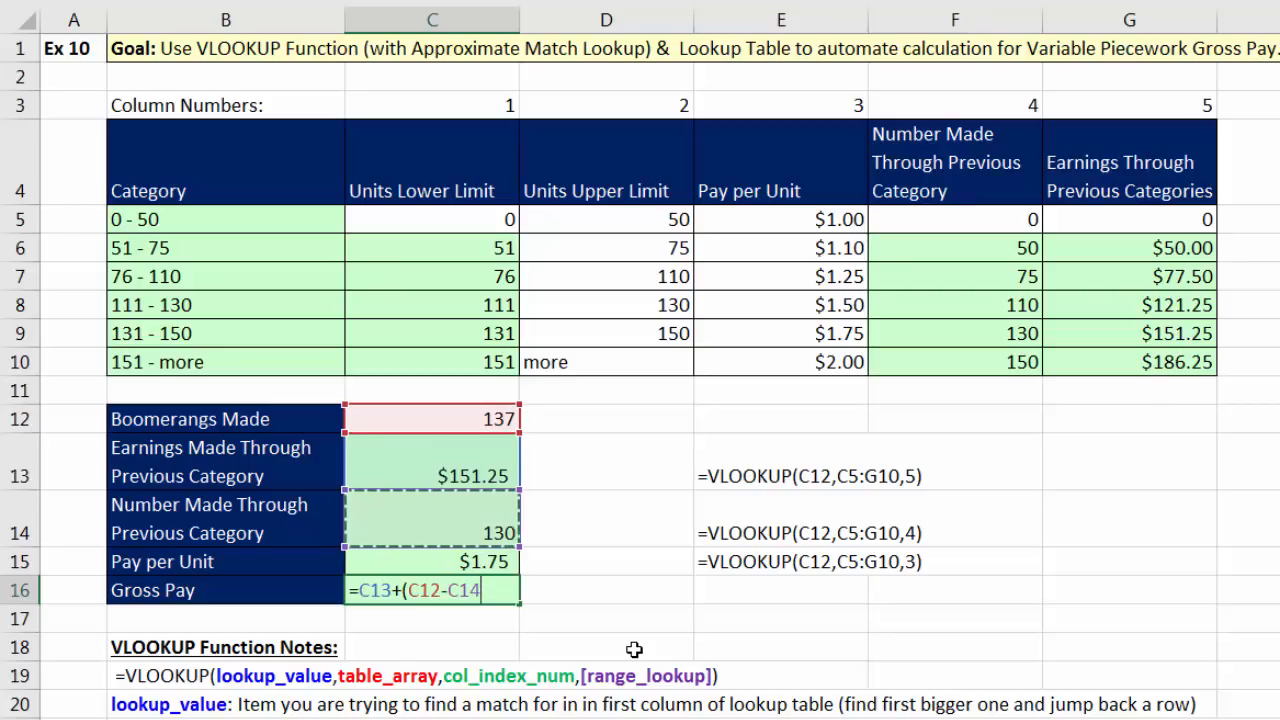
{"action": "type", "text": ")*"}
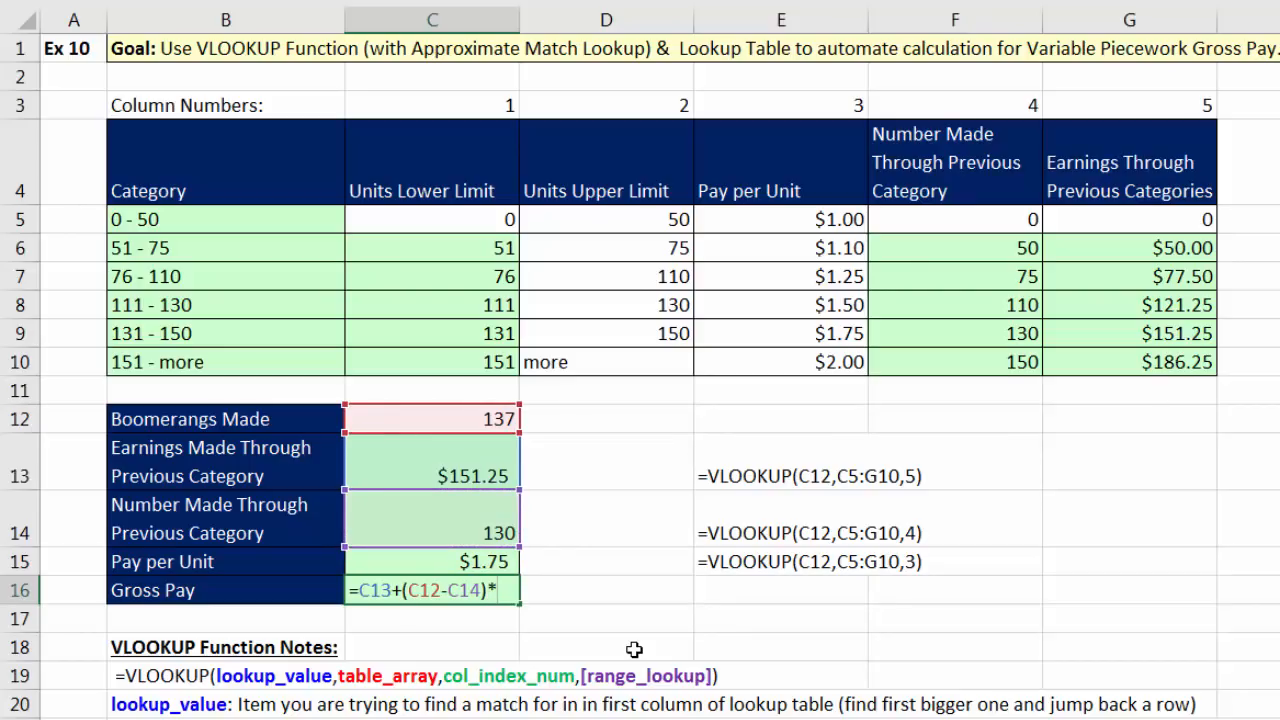
{"action": "key", "text": "Up"}
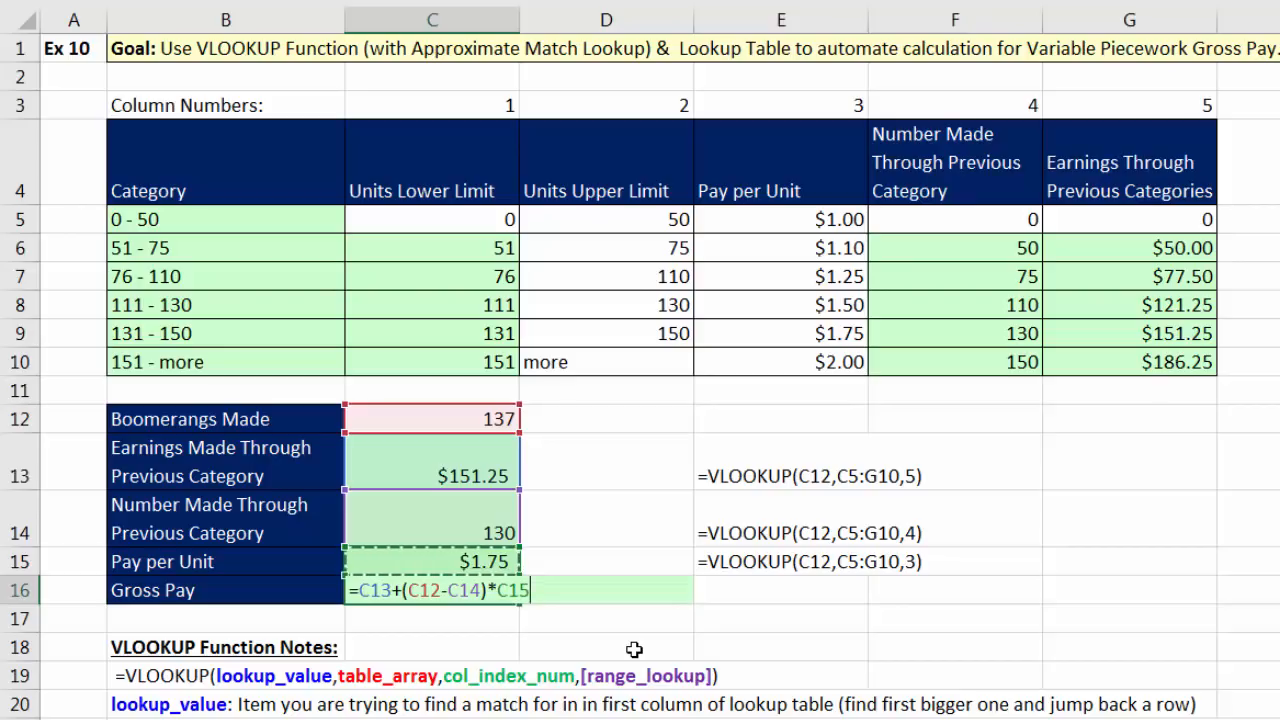
{"action": "key", "text": "Return"}
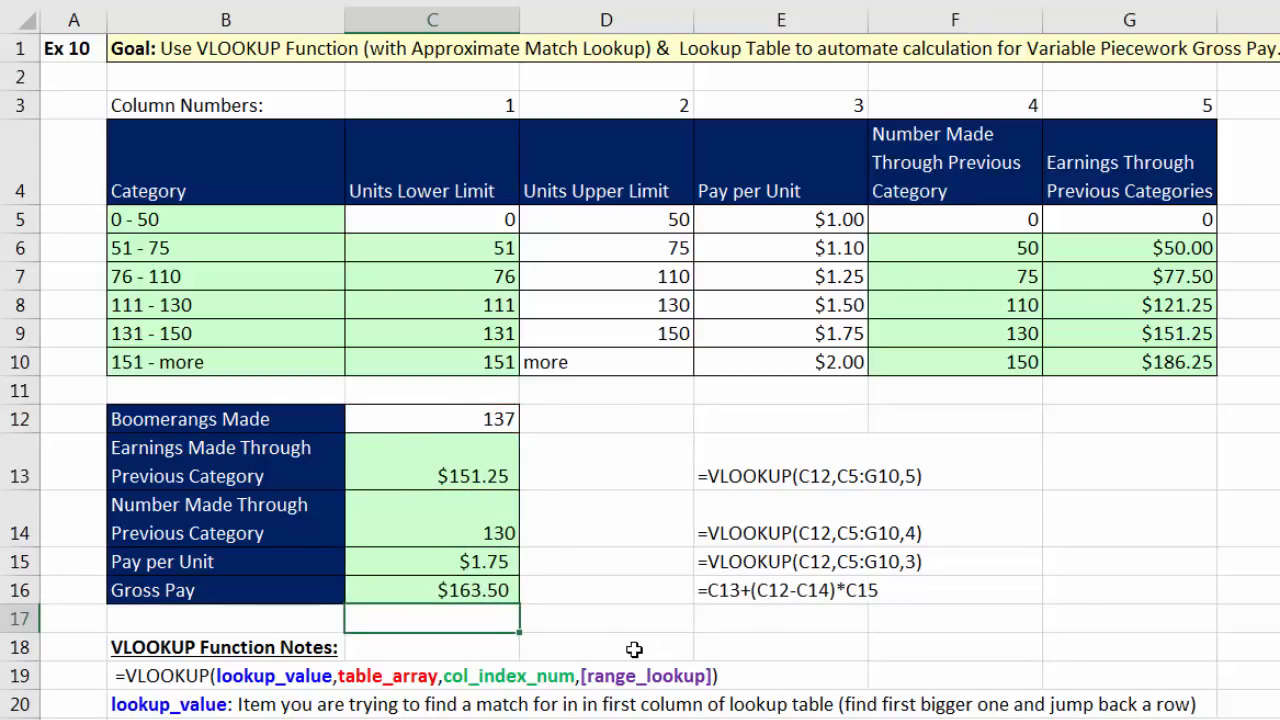
Step: Test the gross pay calculation with 74 boomerangs made in C12, and undo the trial value
{"action": "left_click", "coordinate": [499, 410]}
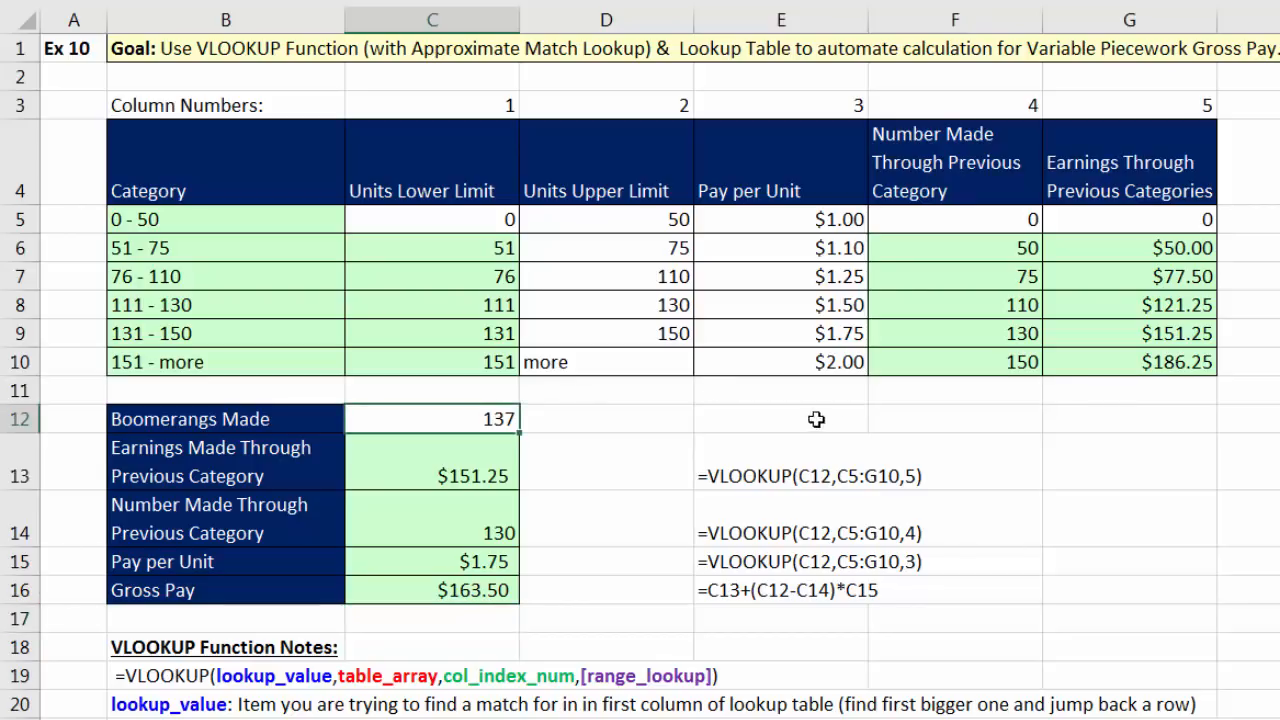
{"action": "type", "text": "74"}
{"action": "key", "text": "ctrl+Return"}
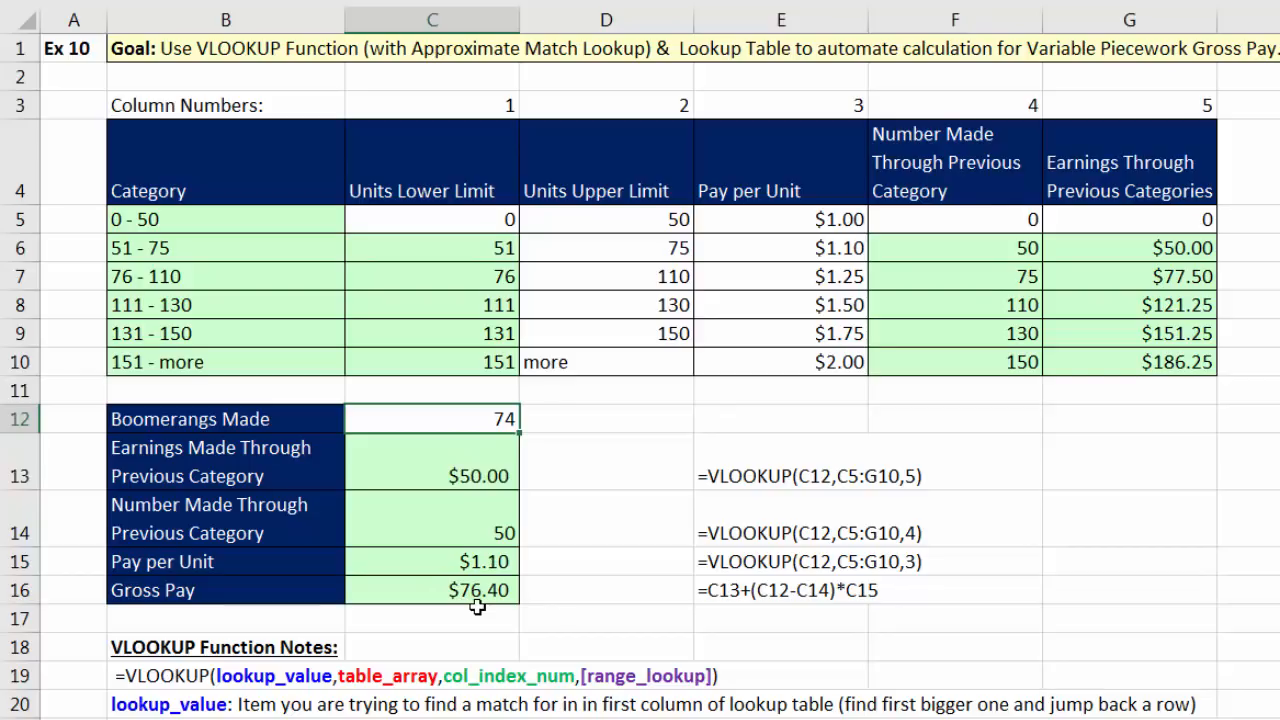
{"action": "key", "text": "ctrl+z"}
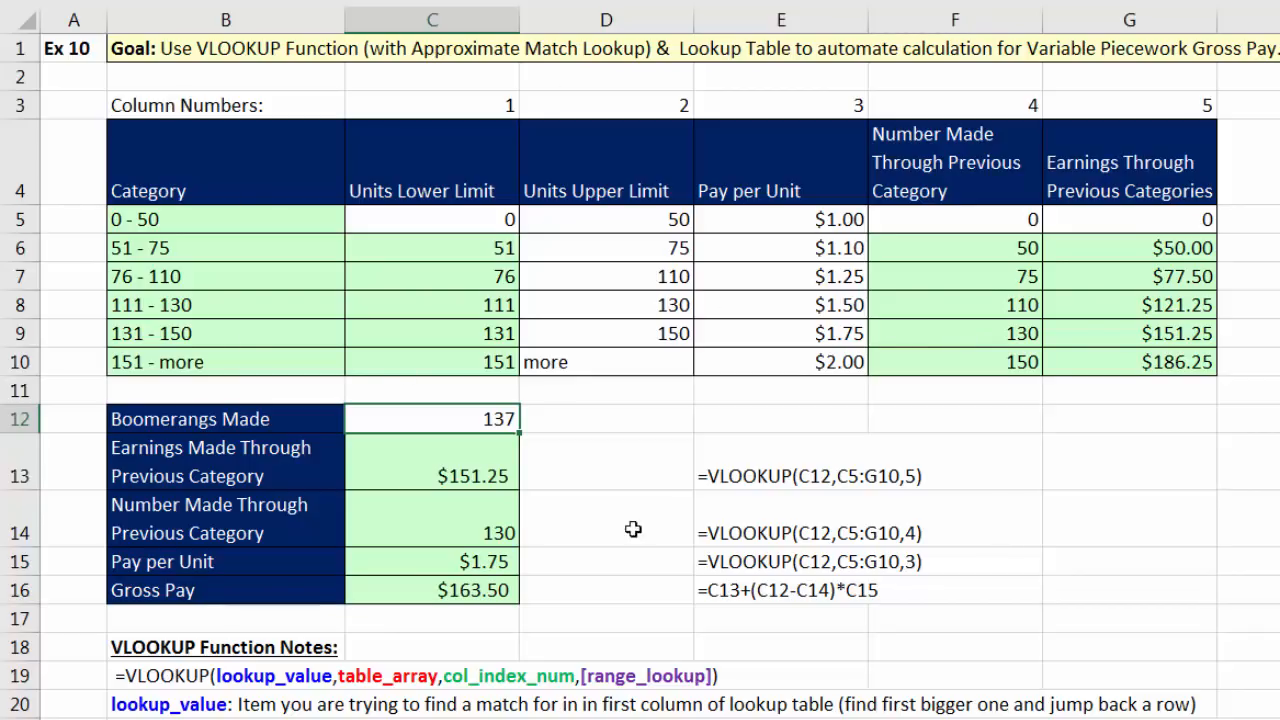
Step: Review the formula cells C13:C16 and set Boomerangs Made in C12 to 51
{"action": "left_click_drag", "start_coordinate": [481, 476], "coordinate": [481, 590]}
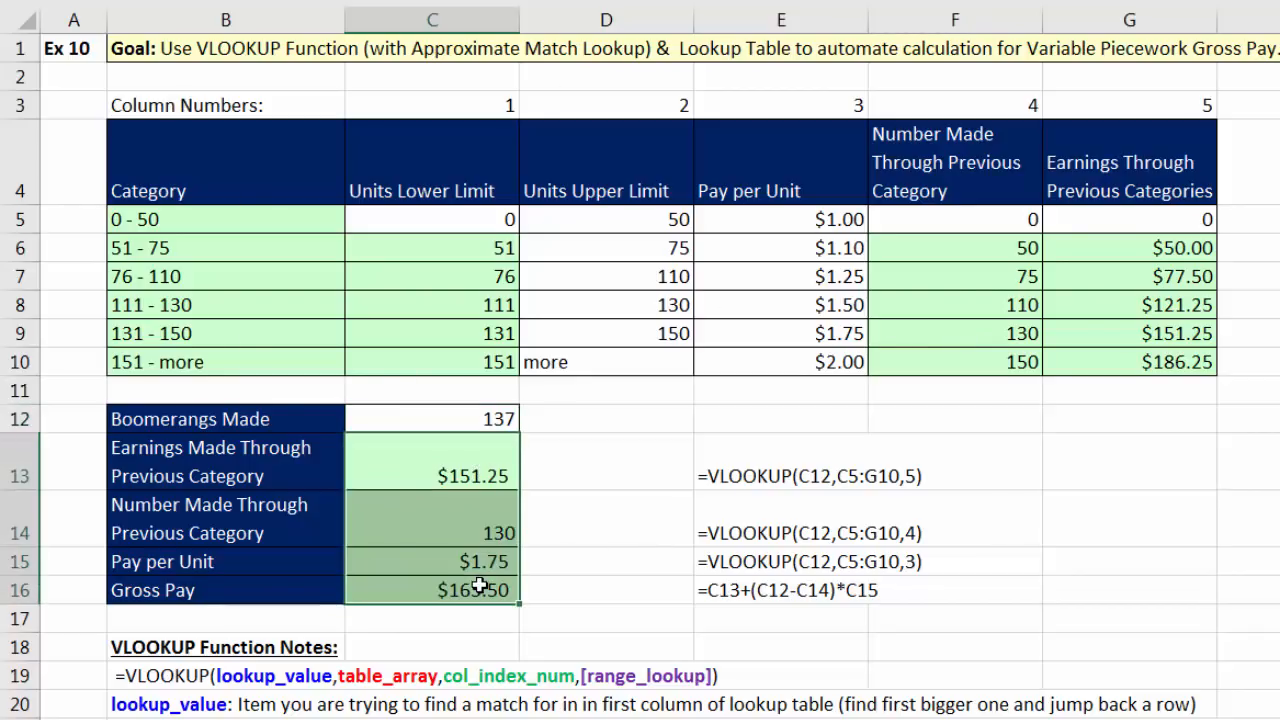
{"action": "left_click", "coordinate": [481, 590]}
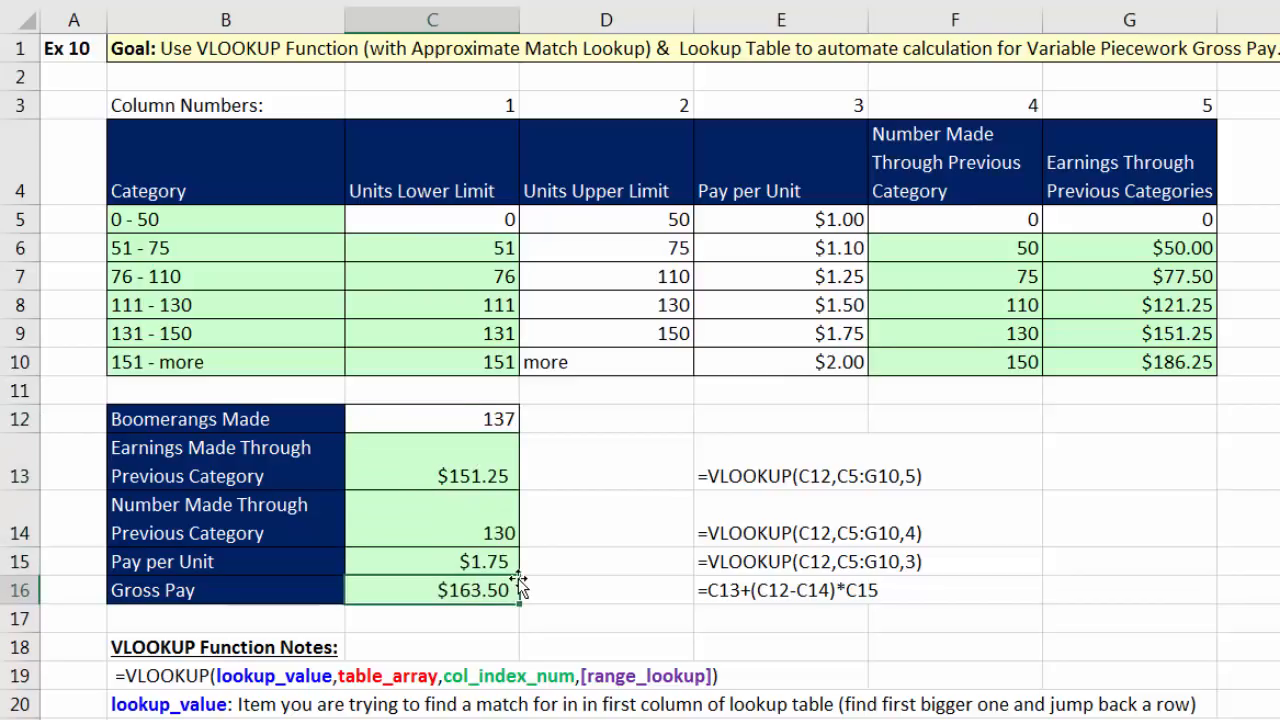
{"action": "left_click", "coordinate": [463, 421]}
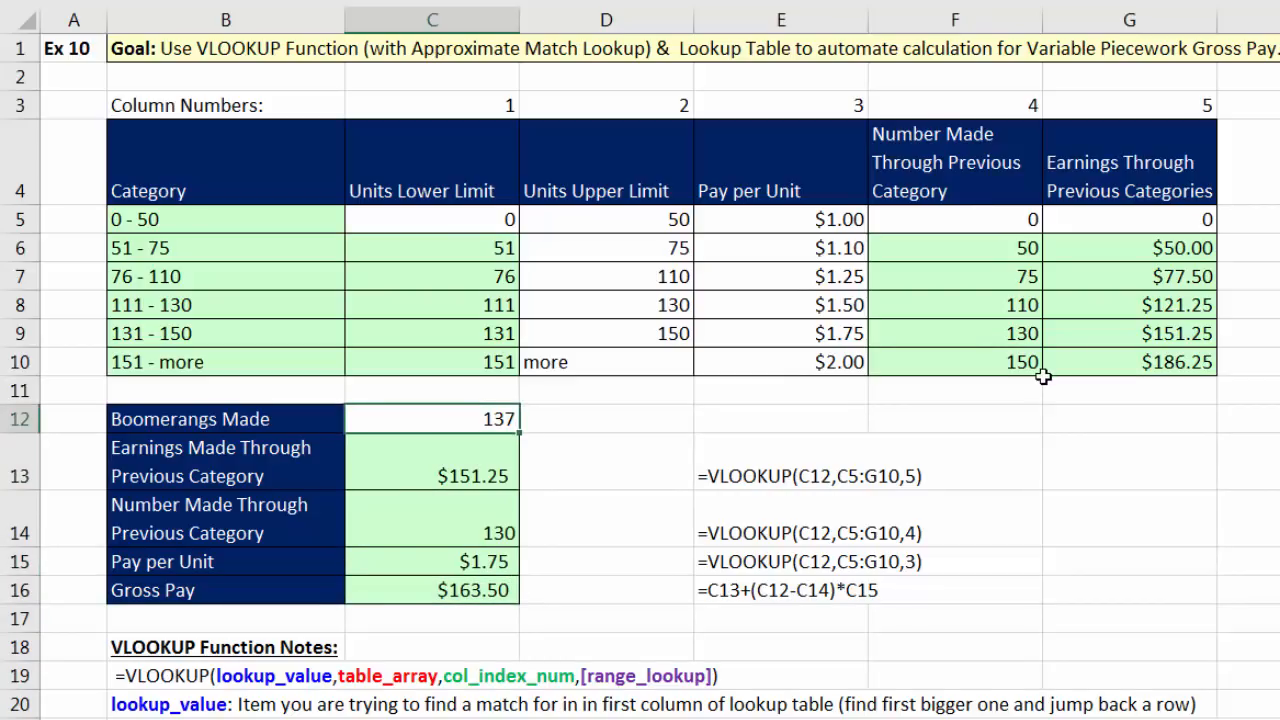
{"action": "type", "text": "51"}
{"action": "key", "text": "ctrl+Return"}
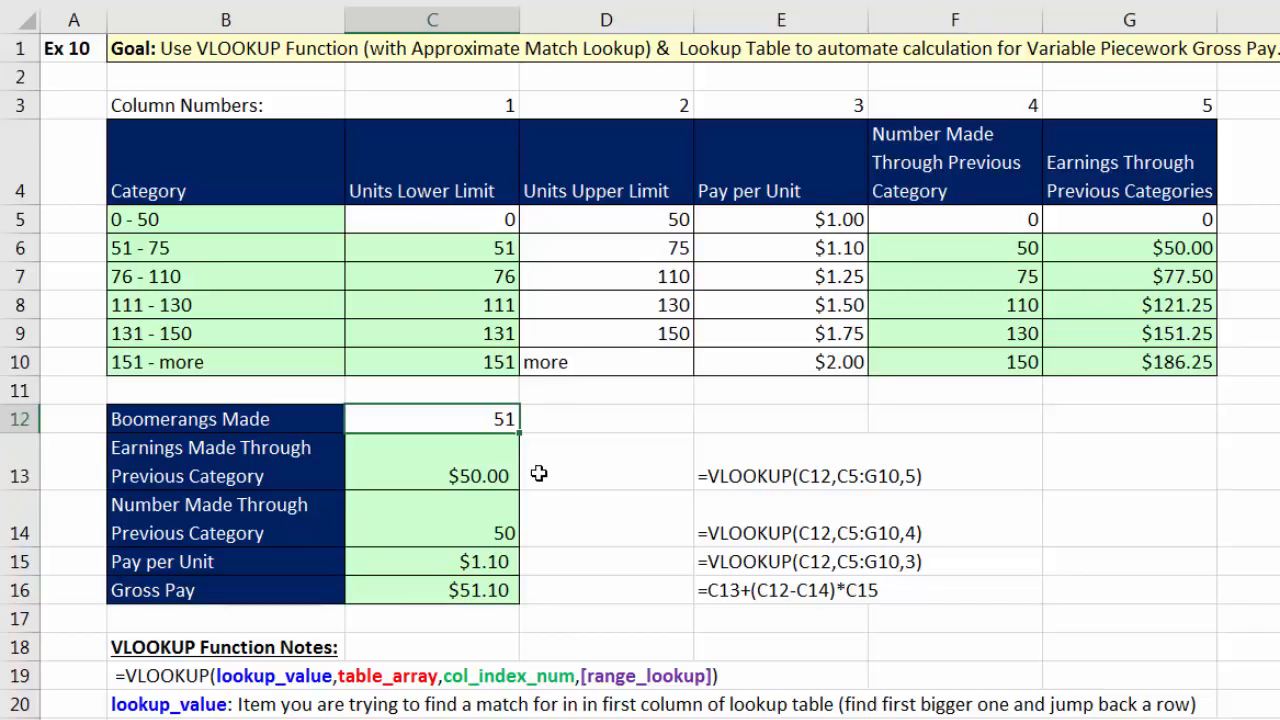
Step: Undo the trial value in C12 and switch to the V P VLOOKUP(2) sheet
{"action": "key", "text": "ctrl+z"}
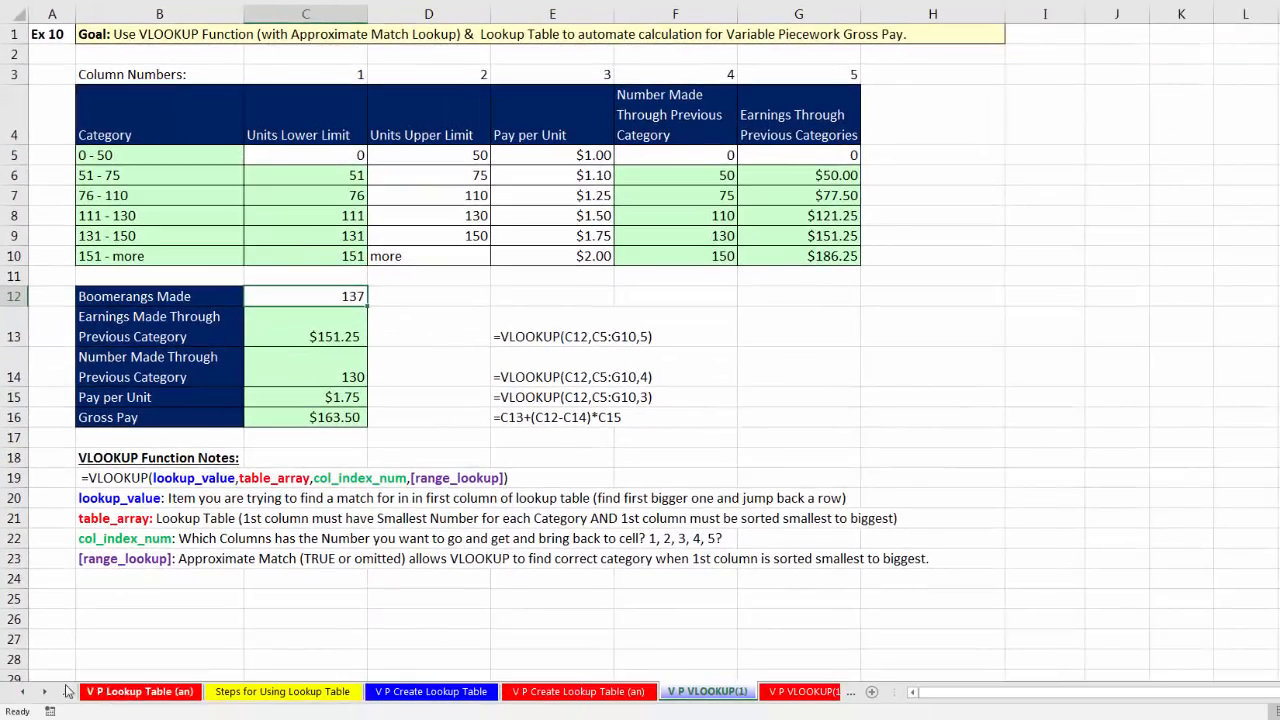
{"action": "left_click", "coordinate": [45, 692]}
{"action": "left_click", "coordinate": [45, 692]}
{"action": "left_click", "coordinate": [45, 692]}
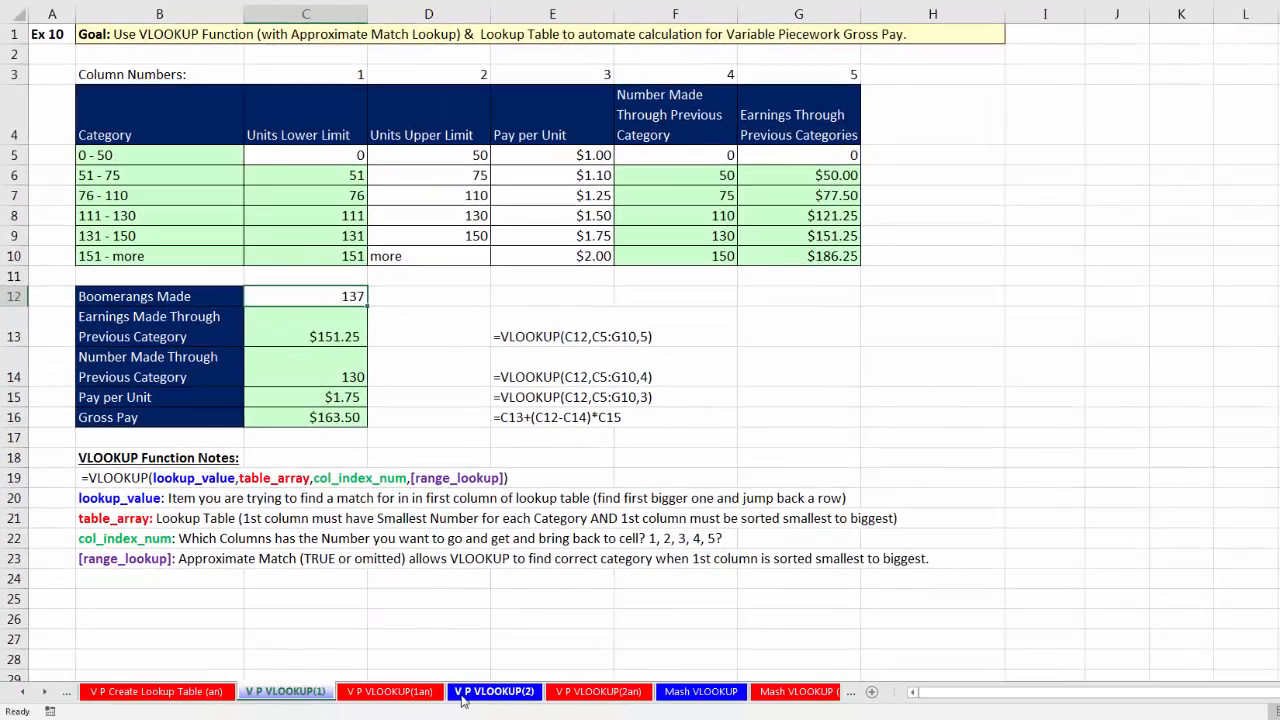
{"action": "left_click", "coordinate": [494, 691]}
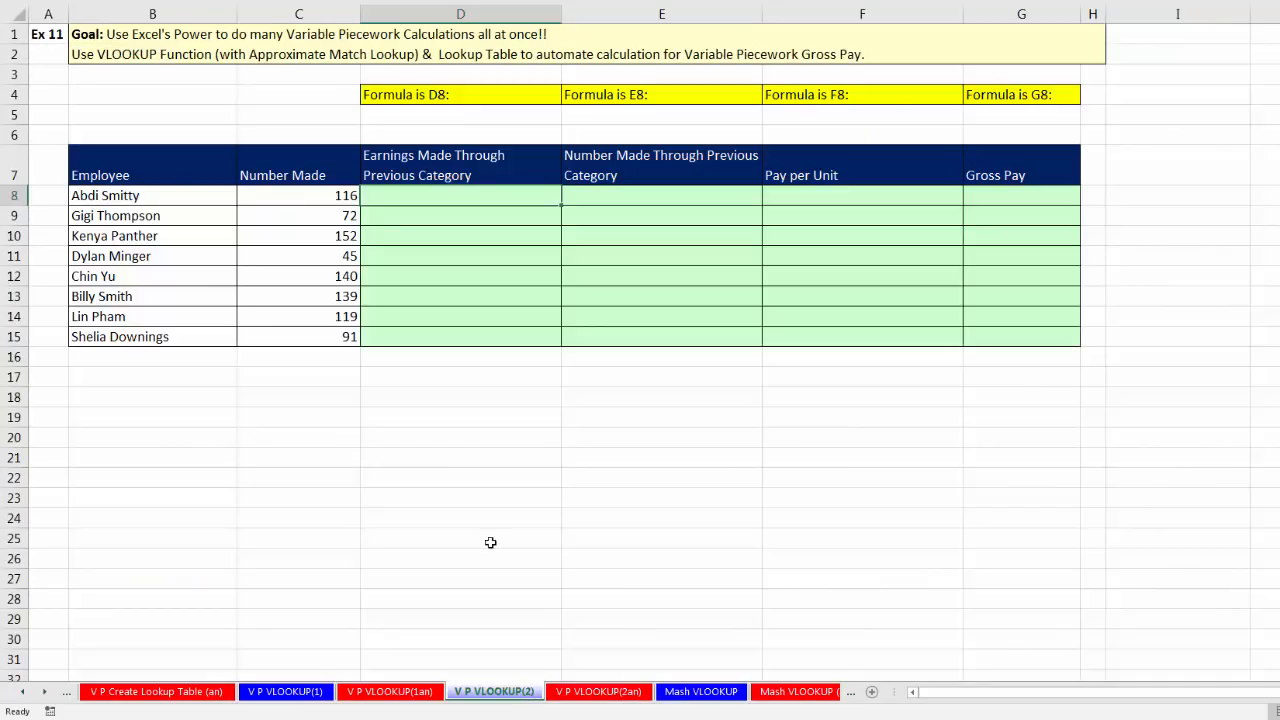
Step: Review the Employee and Number Made columns and the calculation cells D8, E8 and F8
{"action": "left_click_drag", "start_coordinate": [178, 174], "coordinate": [187, 338]}
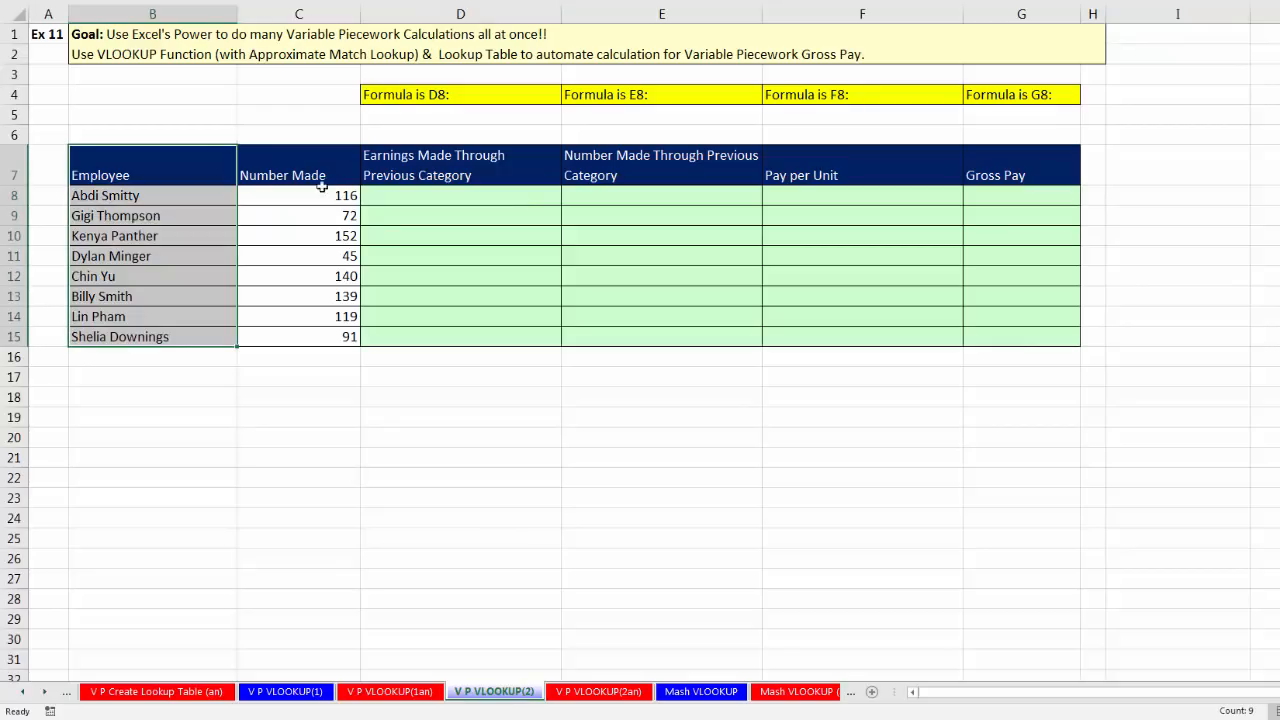
{"action": "left_click_drag", "start_coordinate": [318, 197], "coordinate": [327, 337]}
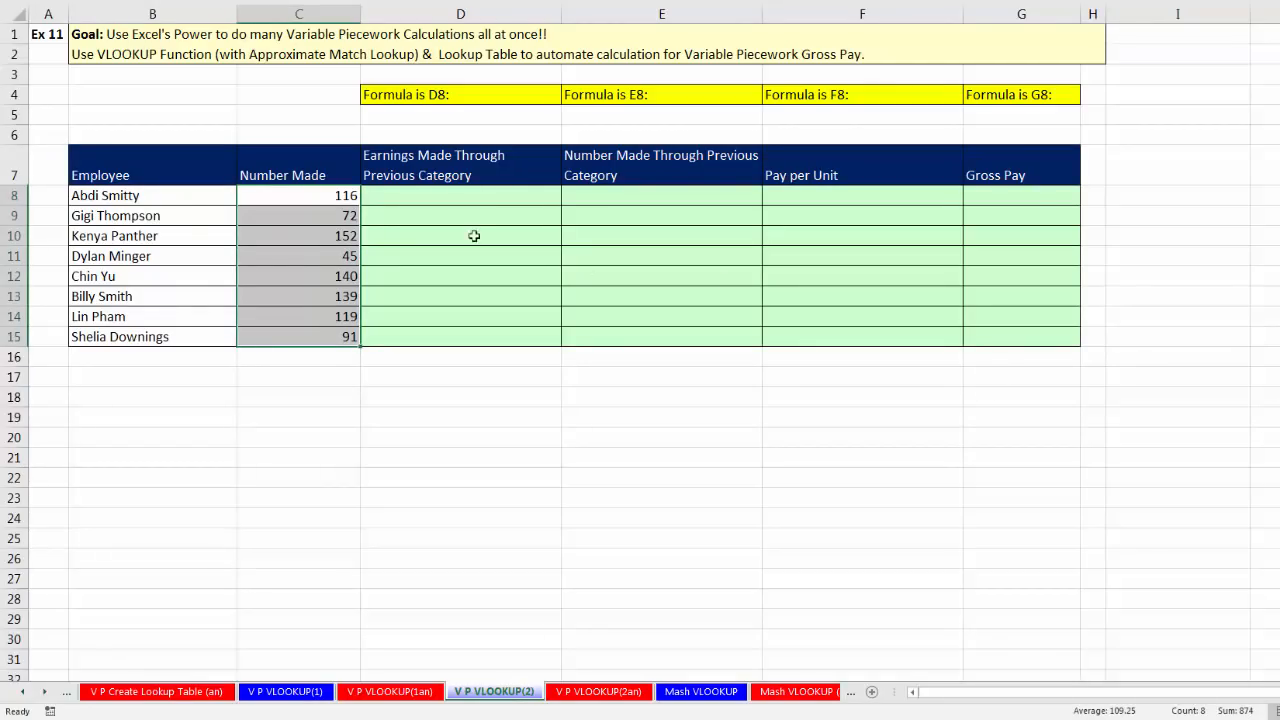
{"action": "left_click", "coordinate": [470, 200]}
{"action": "left_click", "coordinate": [600, 195]}
{"action": "left_click", "coordinate": [797, 198]}
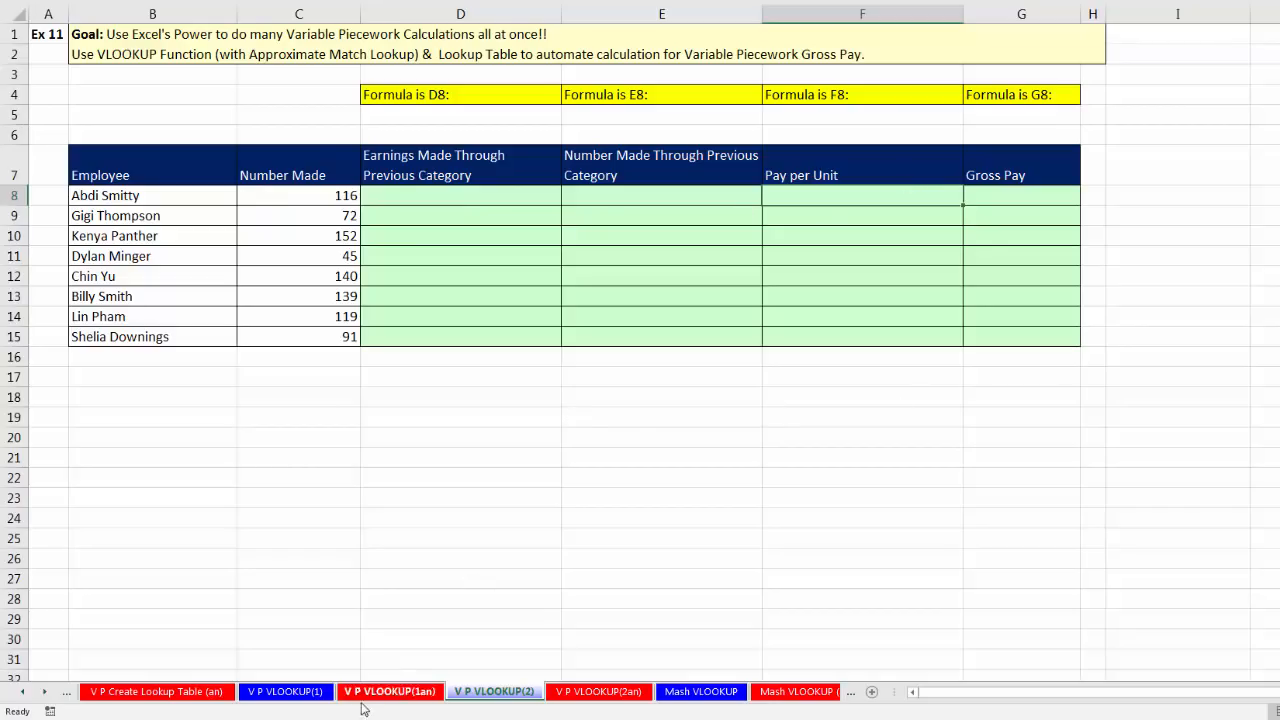
Step: Copy the lookup table B3:G10 from the V P VLOOKUP(1) sheet and paste it at B17 on V P VLOOKUP(2)
{"action": "left_click", "coordinate": [320, 692]}
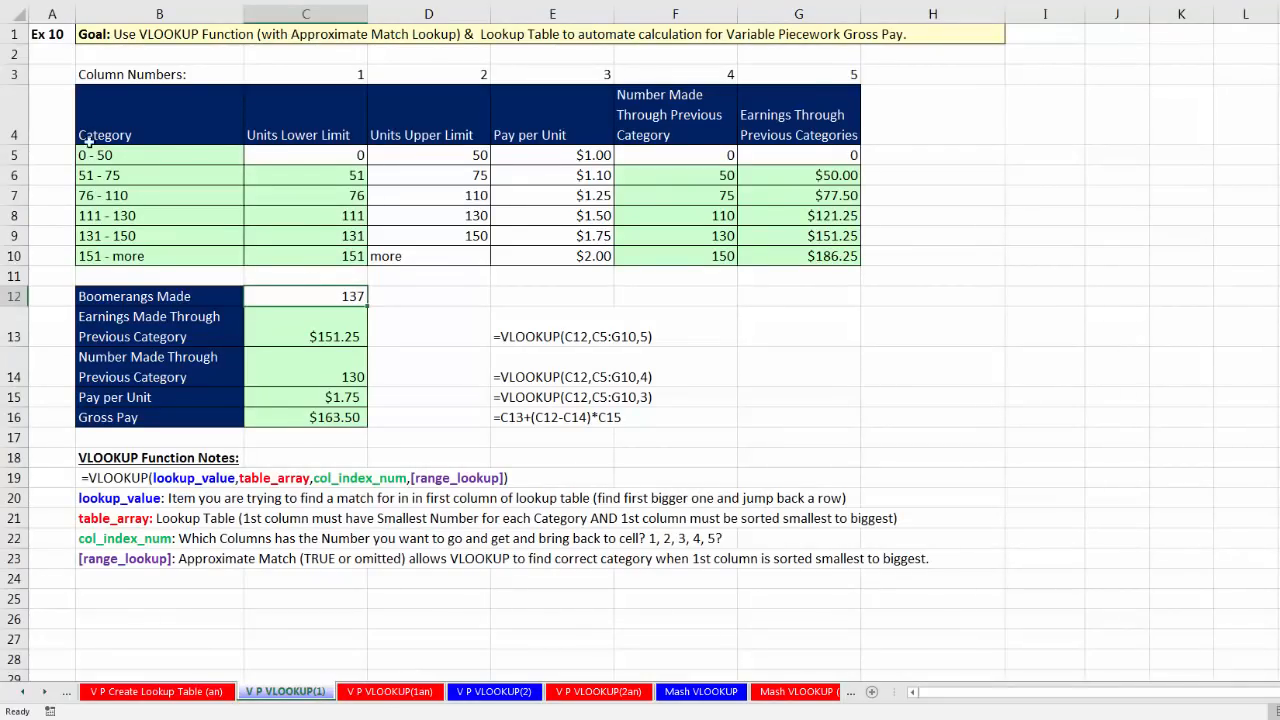
{"action": "left_click_drag", "start_coordinate": [107, 80], "coordinate": [823, 258]}
{"action": "key", "text": "ctrl+c"}
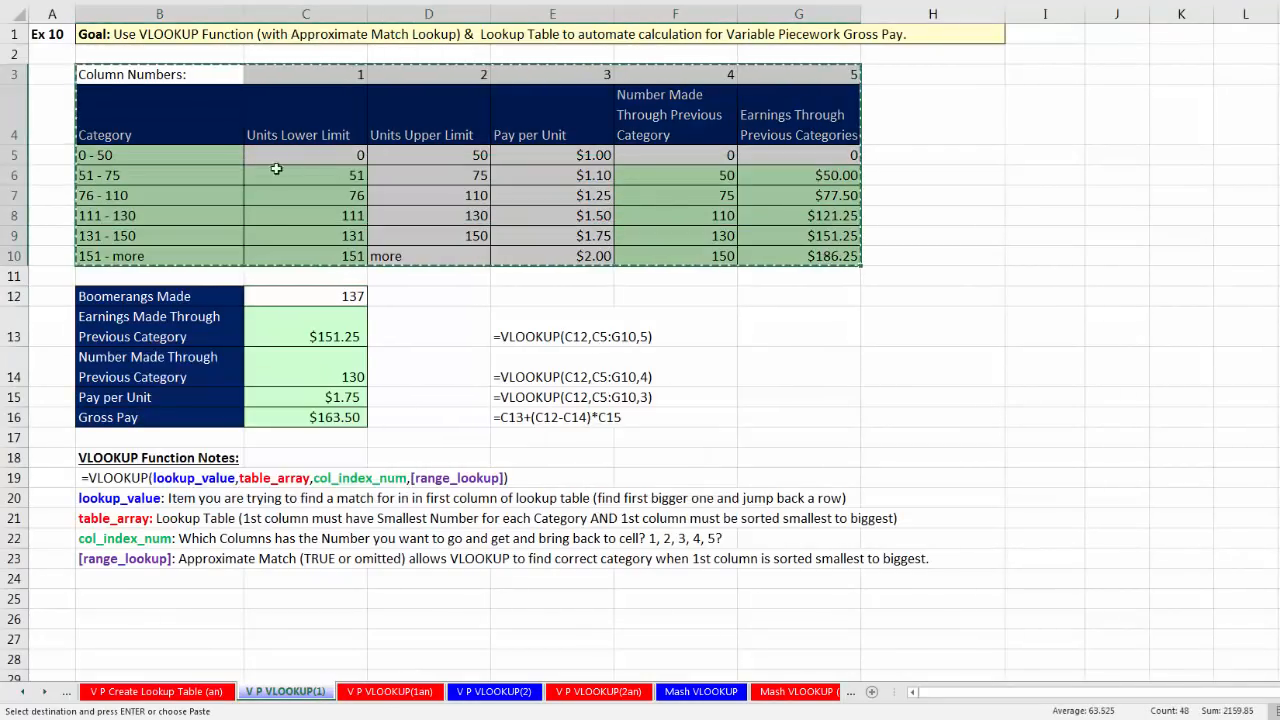
{"action": "left_click", "coordinate": [494, 691]}
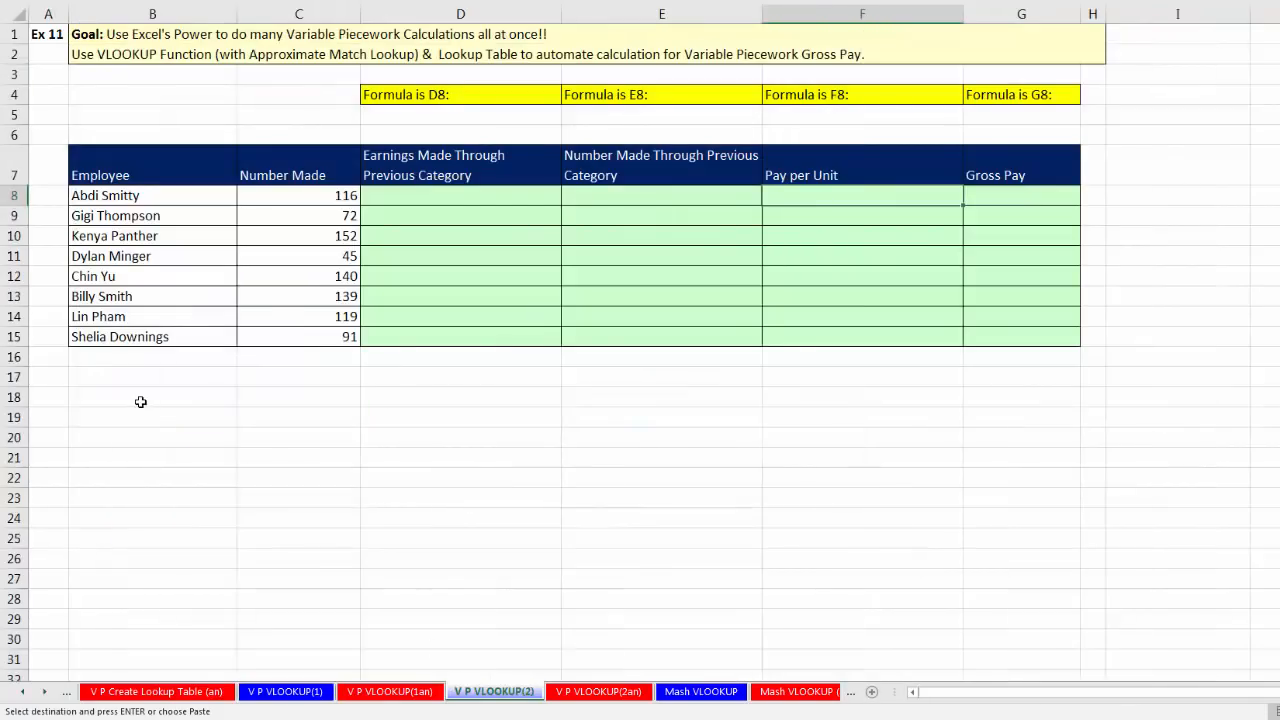
{"action": "left_click", "coordinate": [107, 377]}
{"action": "key", "text": "ctrl+v"}
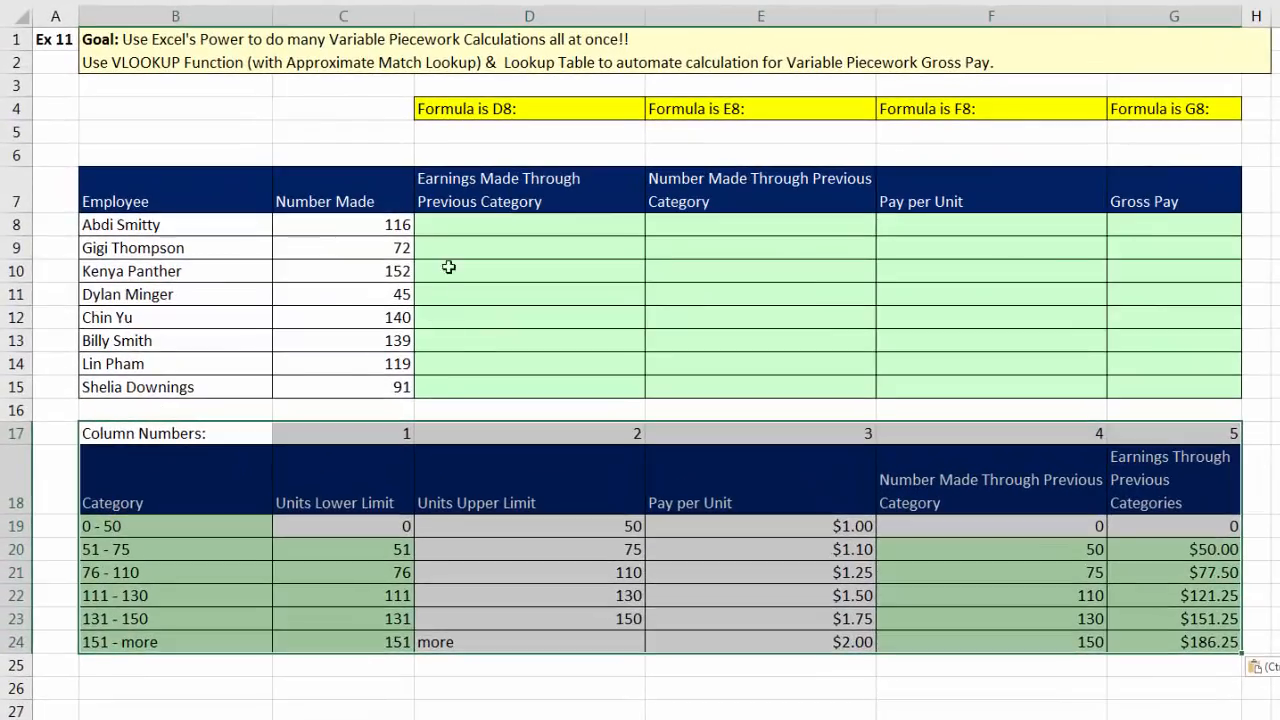
Step: Start a VLOOKUP formula in D8 with C8 as the lookup value and C19:G24 as the table array
{"action": "left_click", "coordinate": [460, 224]}
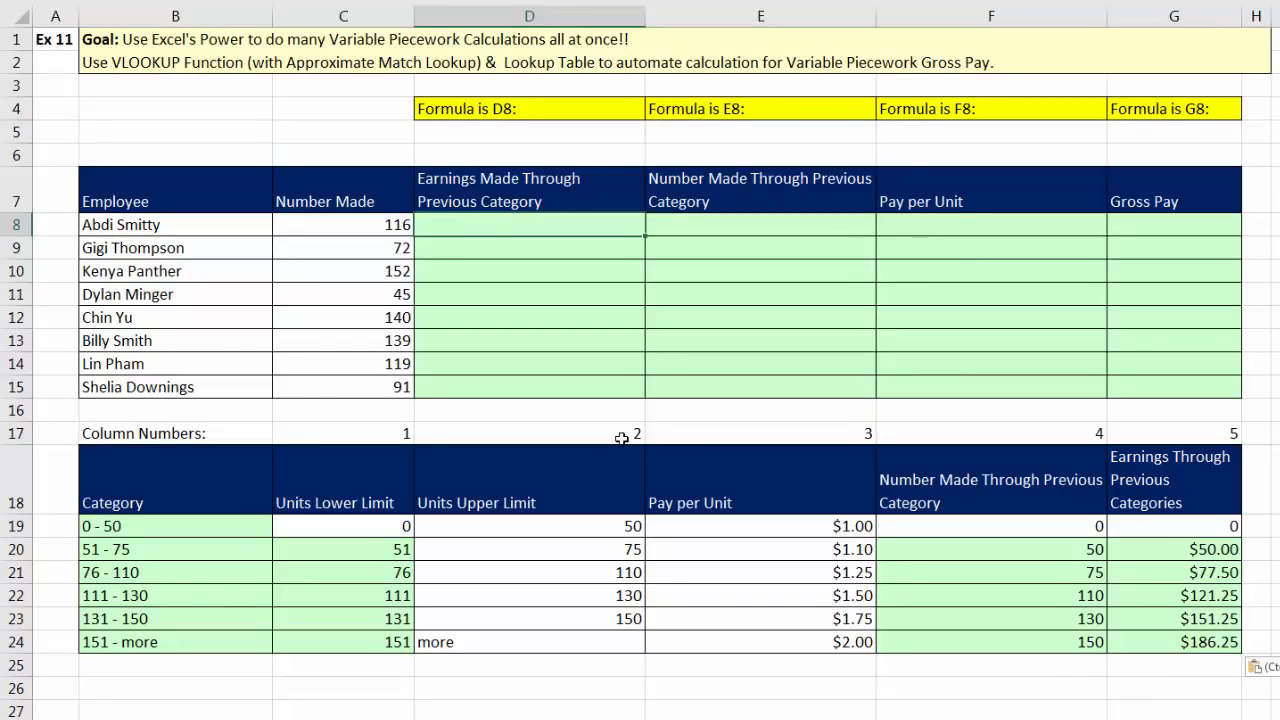
{"action": "type", "text": "=vl"}
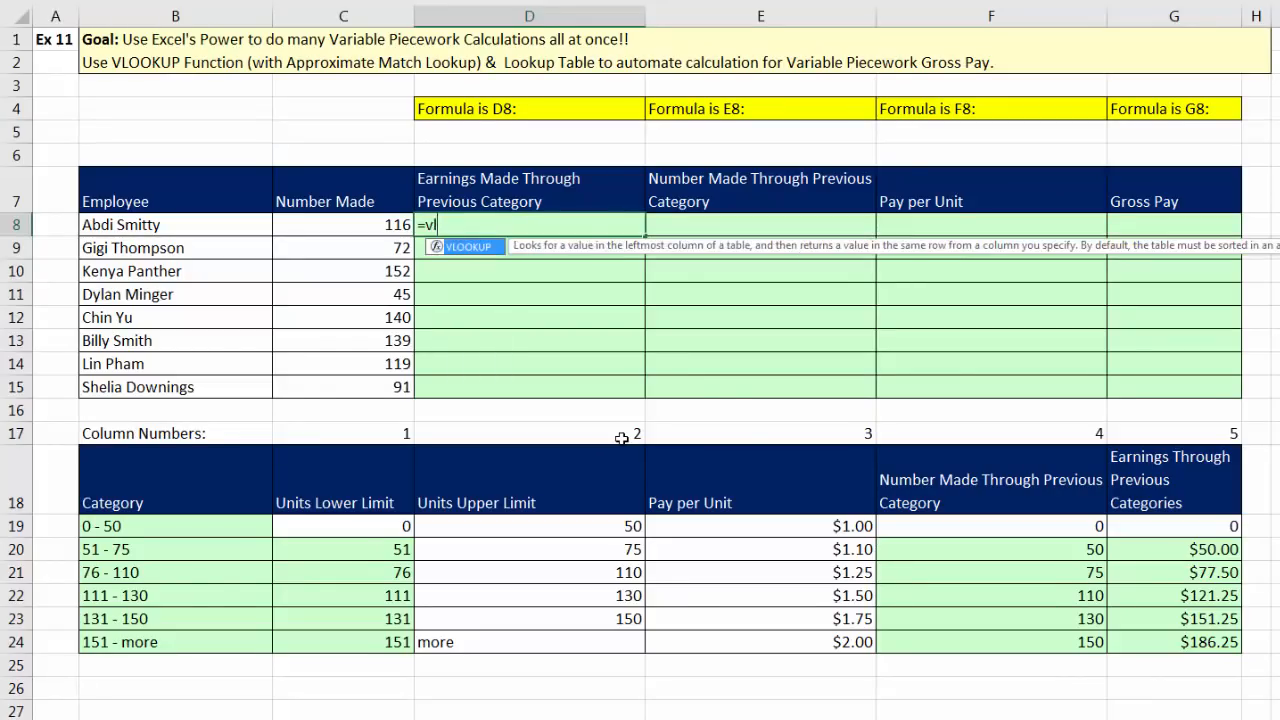
{"action": "key", "text": "Tab"}
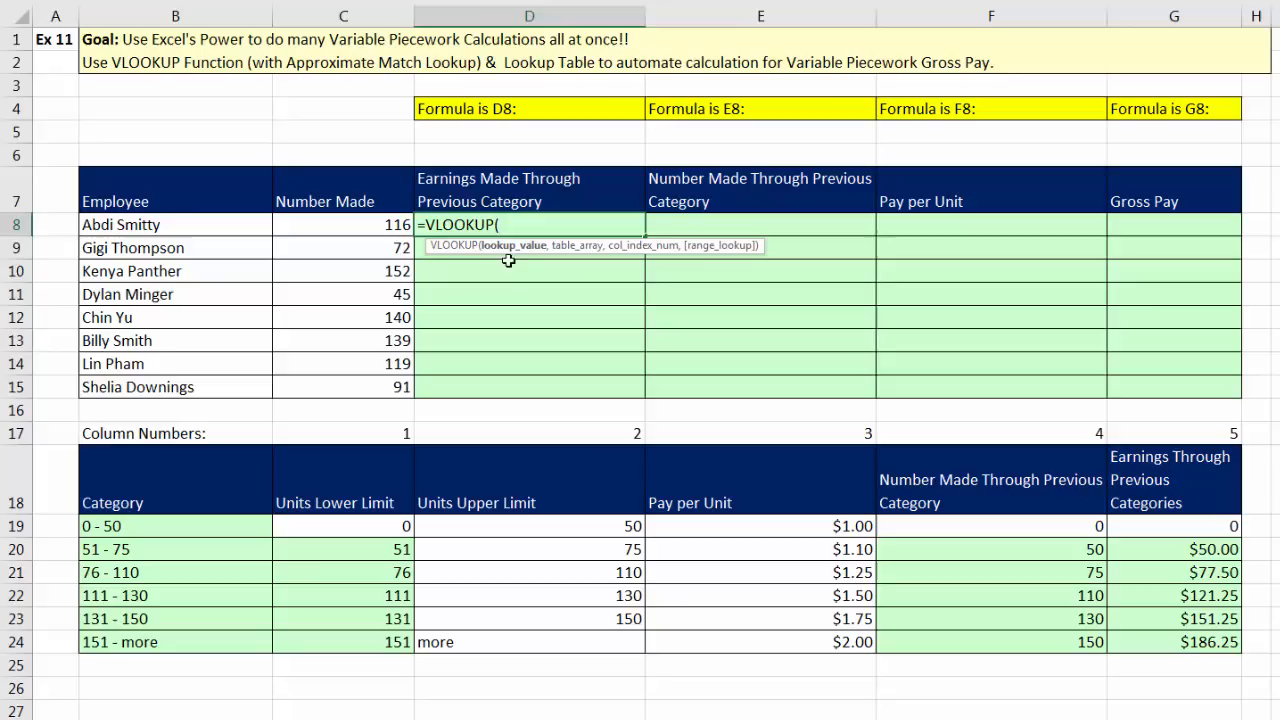
{"action": "left_click", "coordinate": [375, 224]}
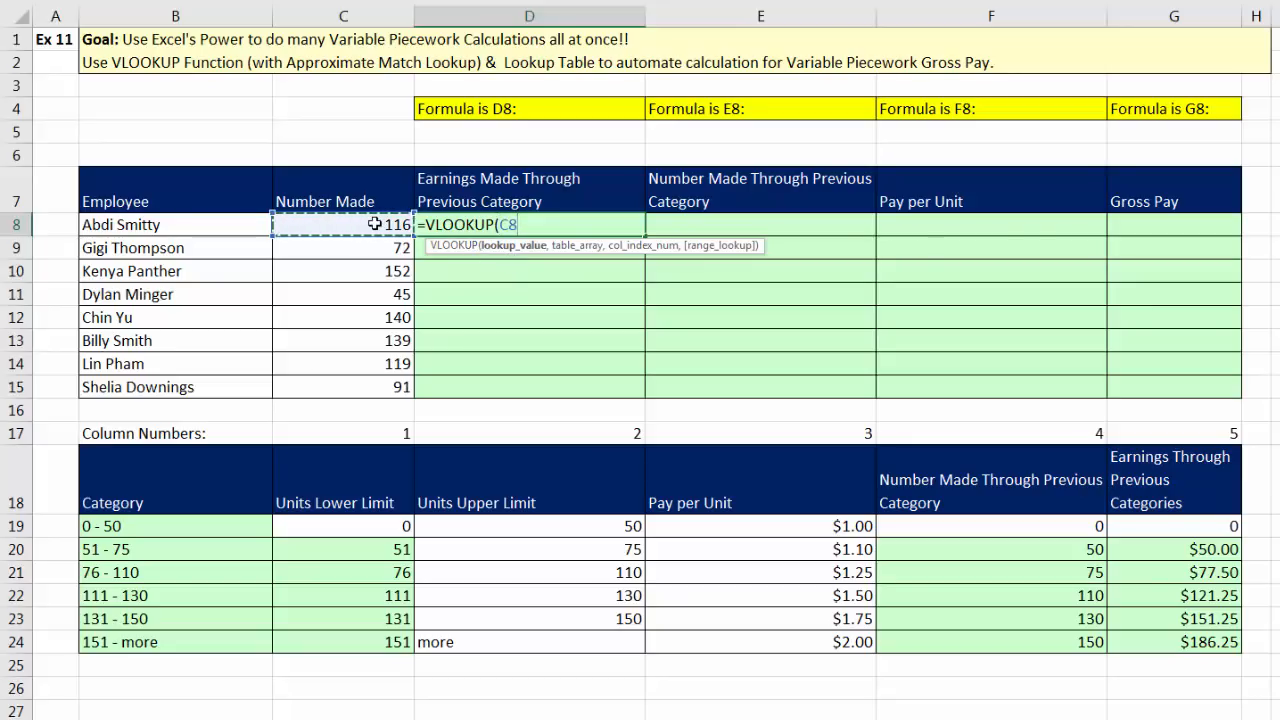
{"action": "type", "text": ","}
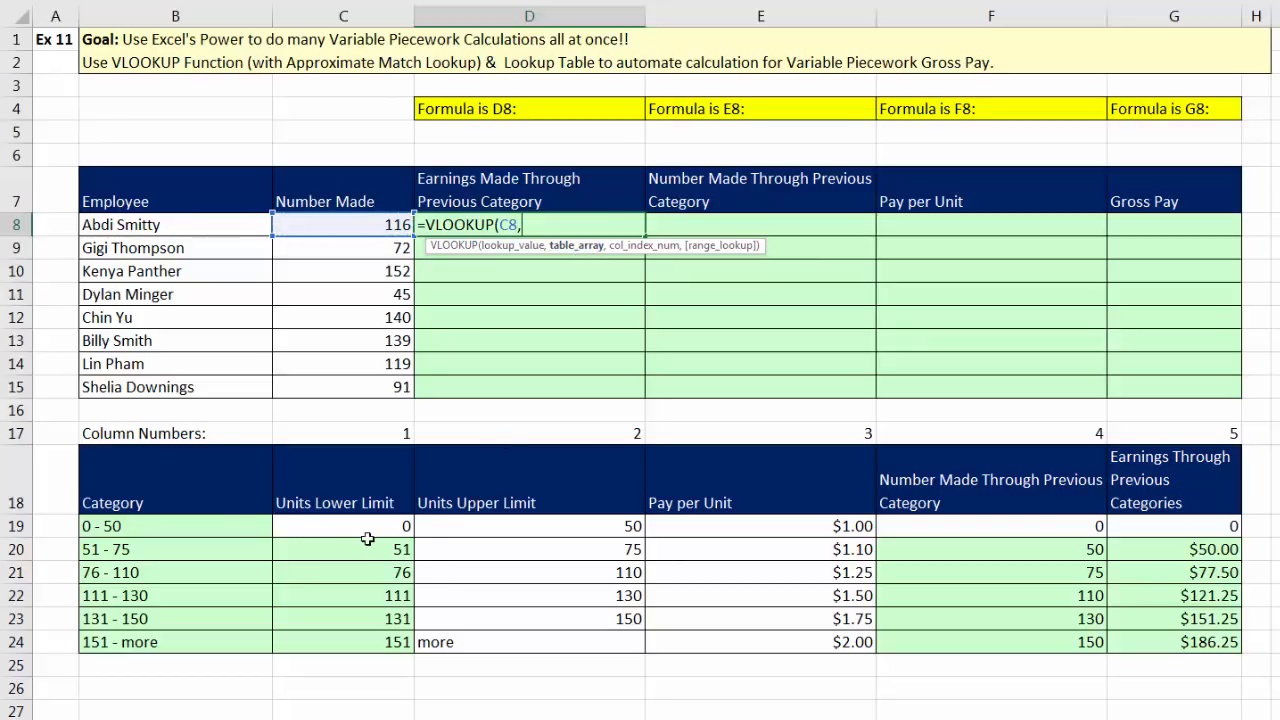
{"action": "left_click_drag", "start_coordinate": [196, 524], "coordinate": [208, 612]}
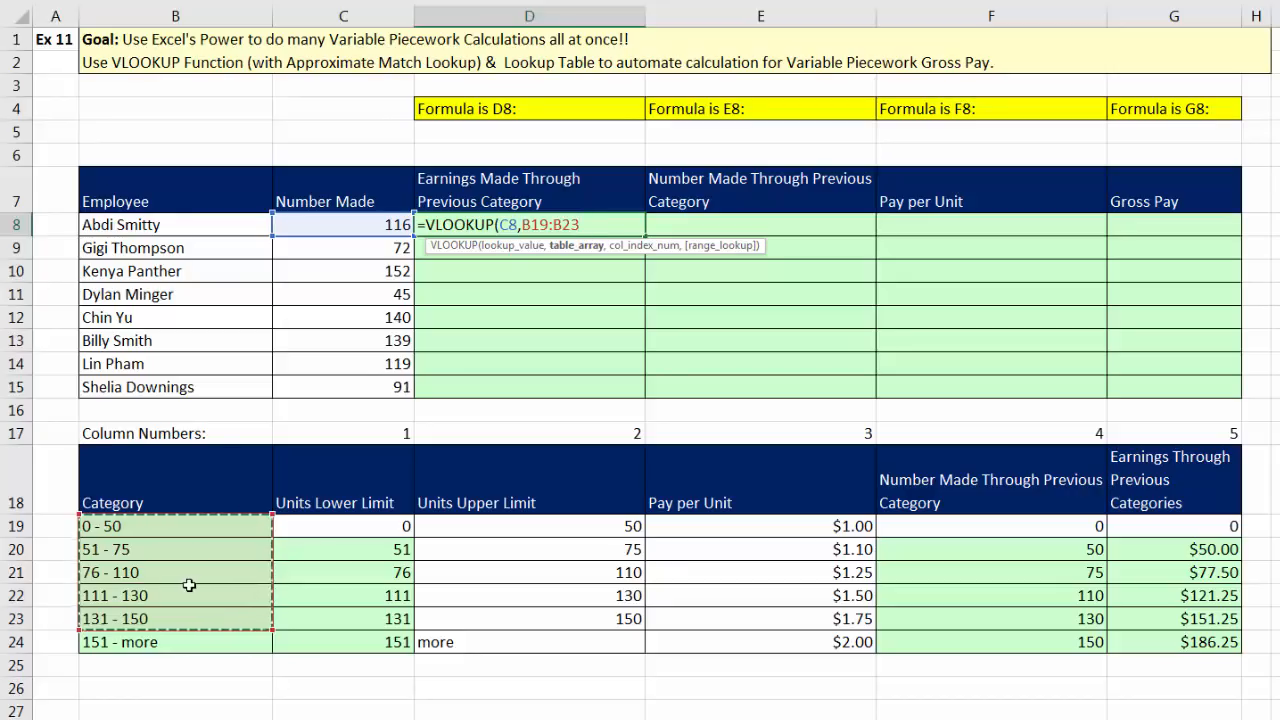
{"action": "left_click", "coordinate": [338, 529]}
{"action": "mouse_move", "coordinate": [344, 562]}
{"action": "left_mouse_down"}
{"action": "mouse_move", "coordinate": [380, 618]}
{"action": "mouse_move", "coordinate": [376, 645]}
{"action": "mouse_move", "coordinate": [1154, 650]}
{"action": "left_mouse_up"}
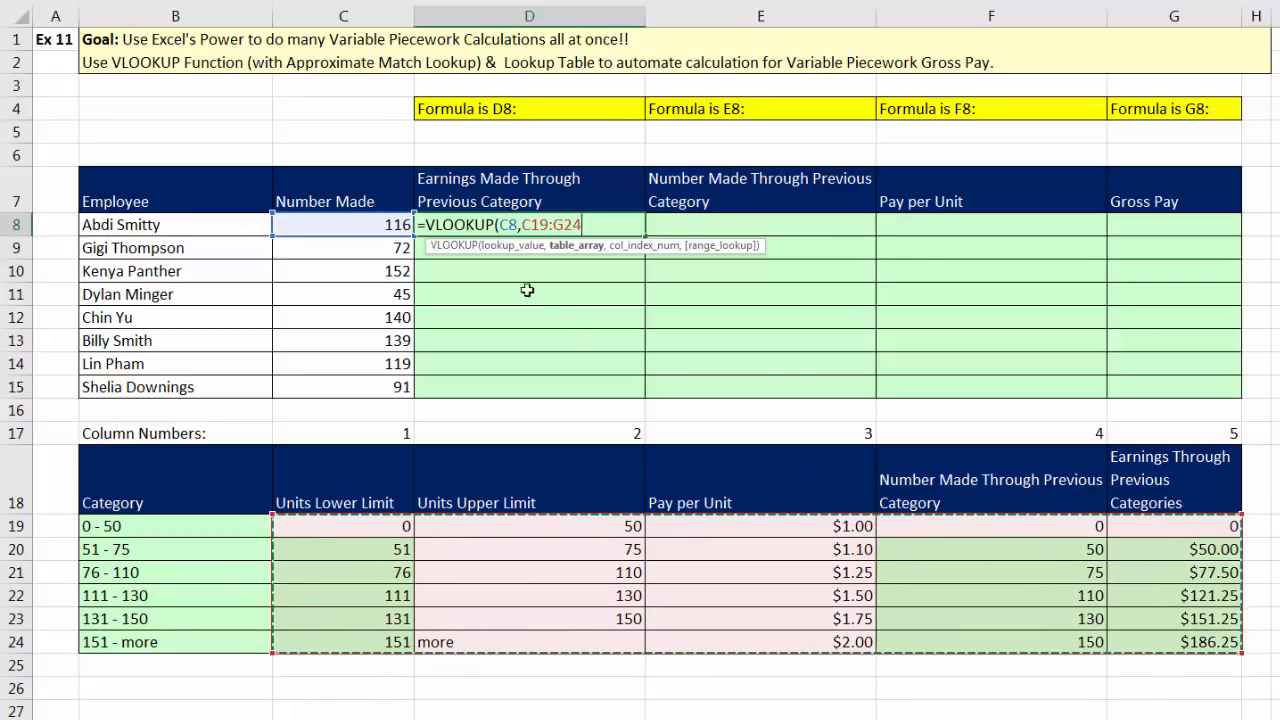
Step: Make the table range absolute, complete D8 as =VLOOKUP(C8,$C$19:$G$24,5), and fill it down to D15
{"action": "key", "text": "F4"}
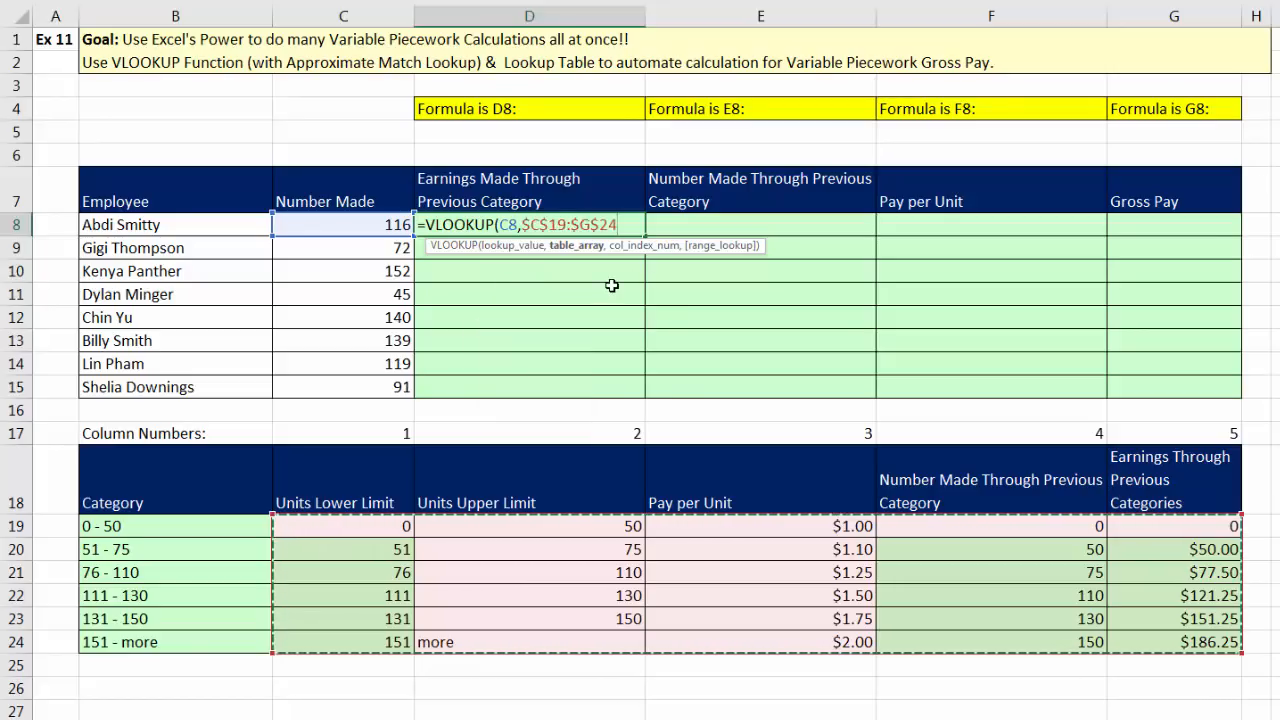
{"action": "type", "text": ","}
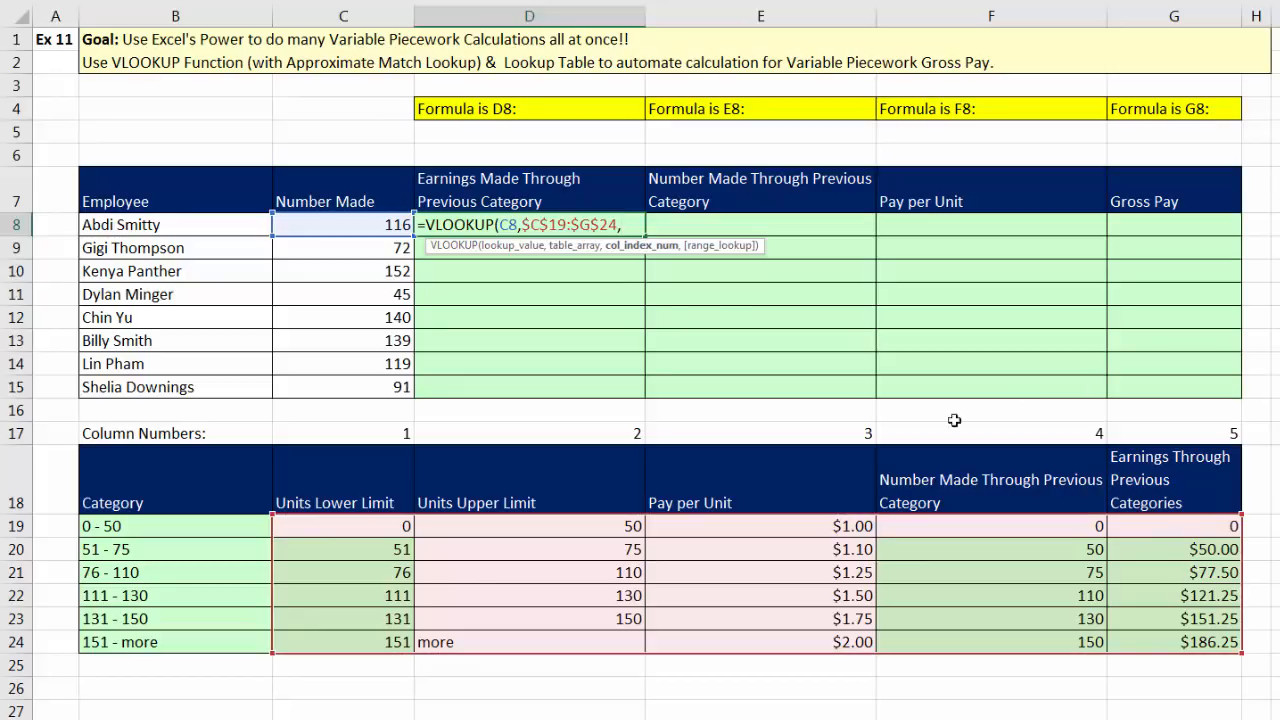
{"action": "type", "text": "5"}
{"action": "type", "text": ")"}
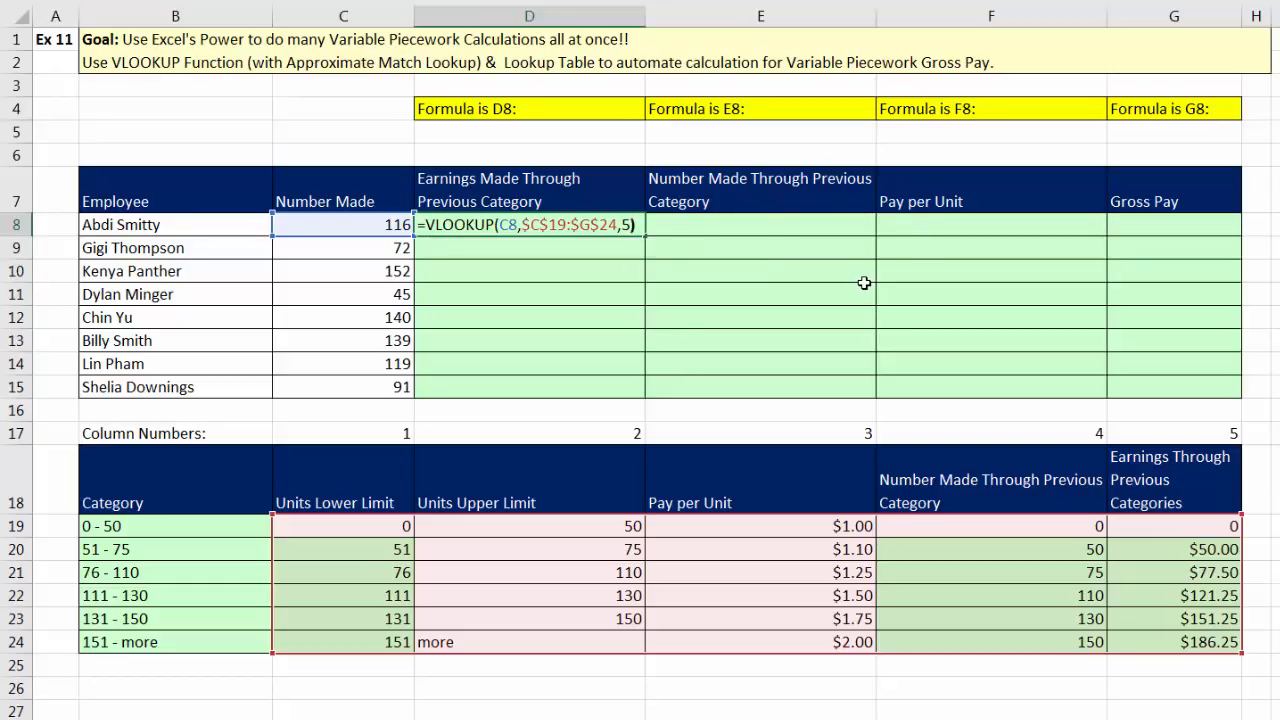
{"action": "key", "text": "ctrl+Return"}
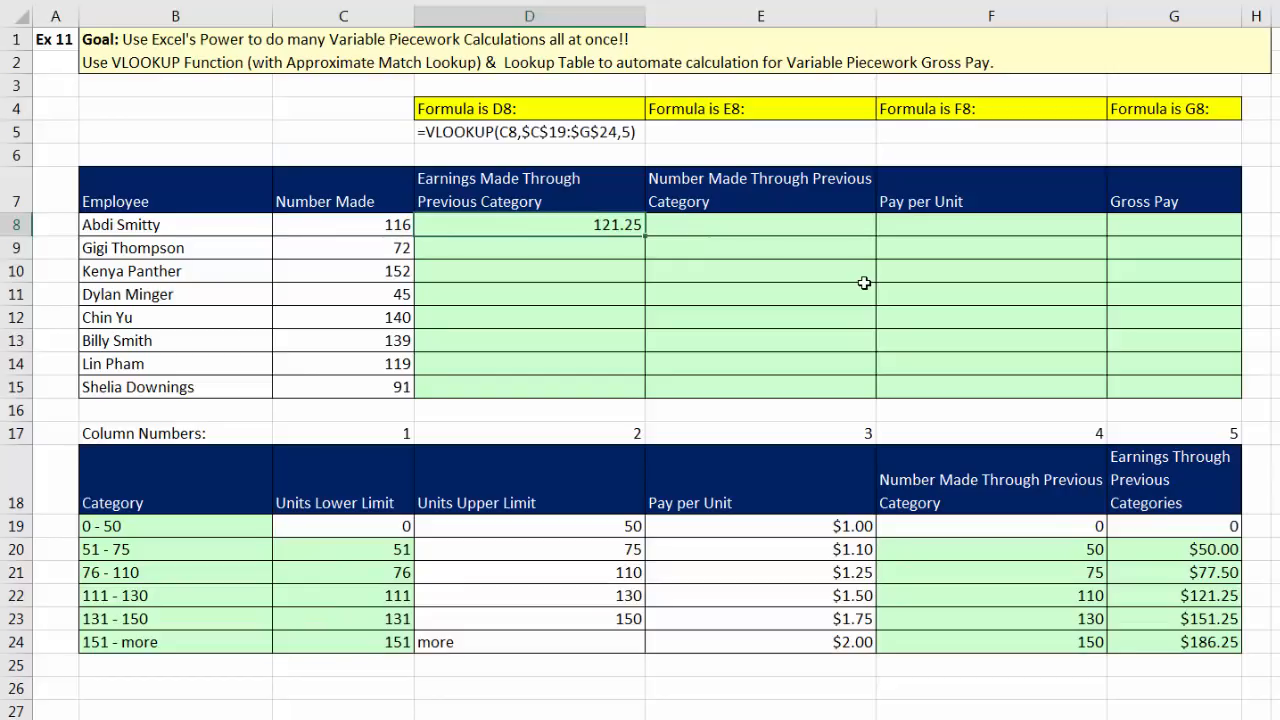
{"action": "double_click", "coordinate": [642, 237]}
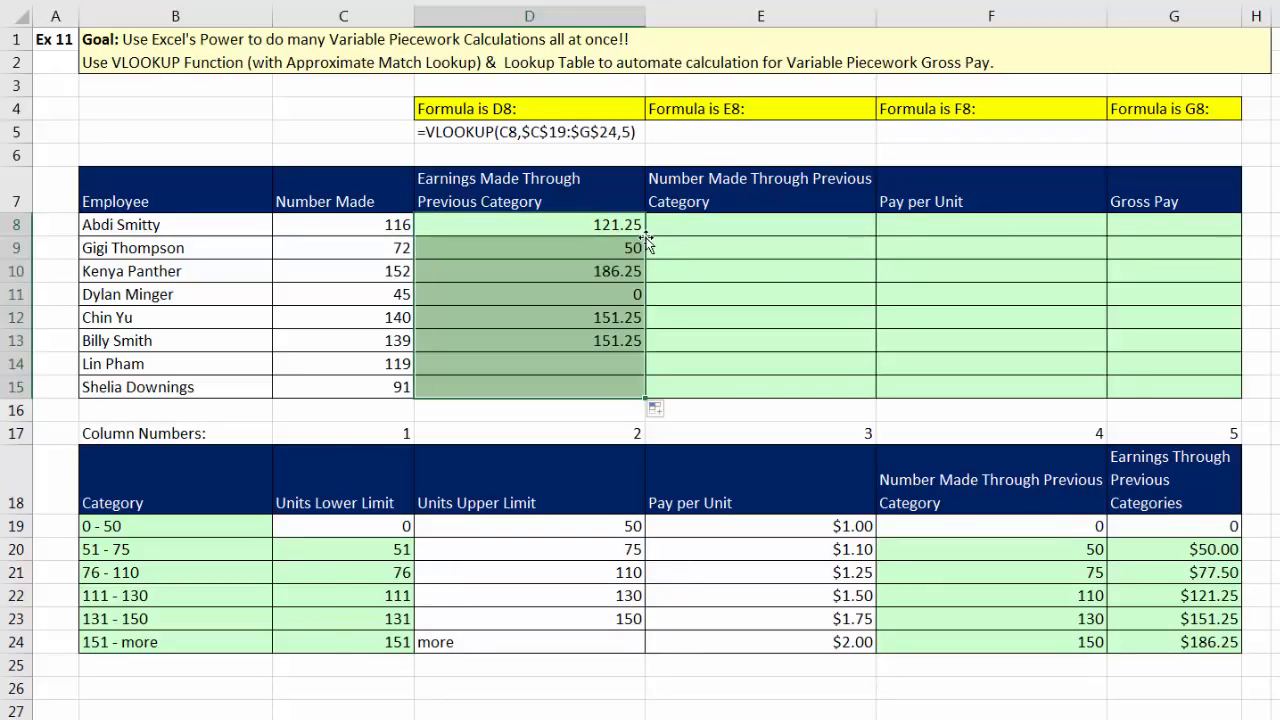
Step: Copy the full VLOOKUP formula text from D8 and leave the cell unedited
{"action": "left_click", "coordinate": [631, 226]}
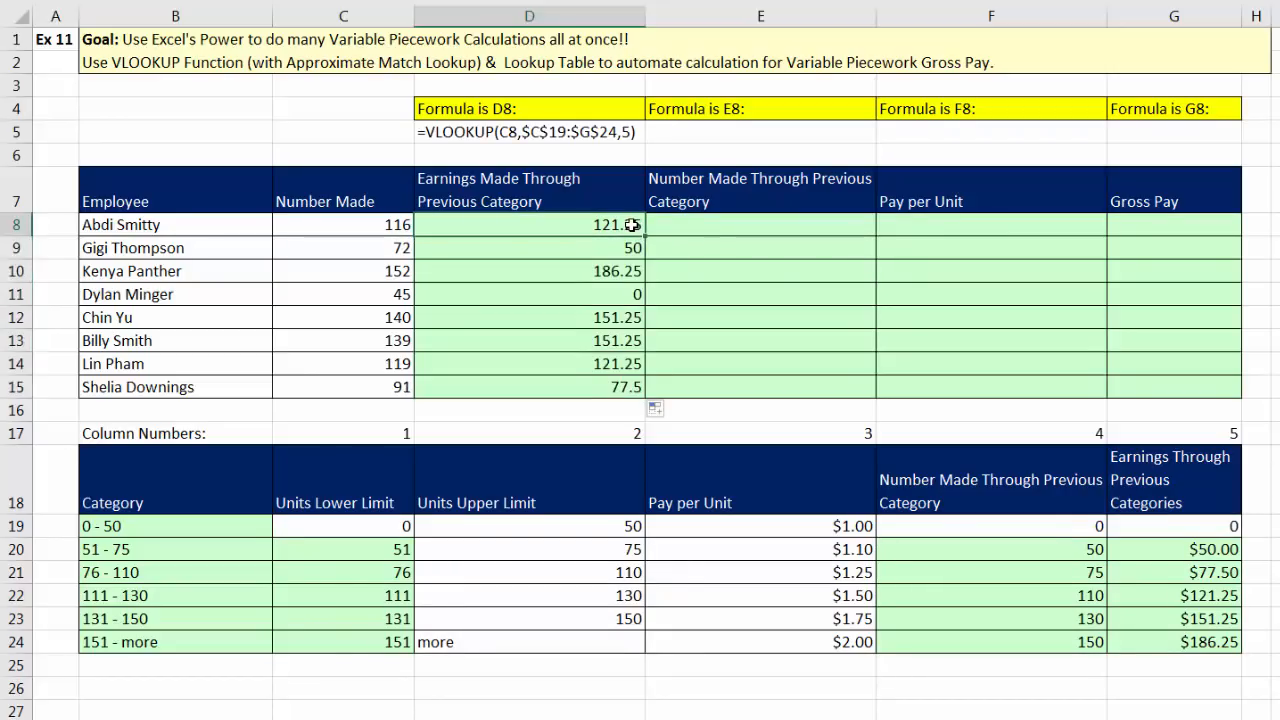
{"action": "key", "text": "F2"}
{"action": "left_click_drag", "start_coordinate": [638, 226], "coordinate": [412, 225]}
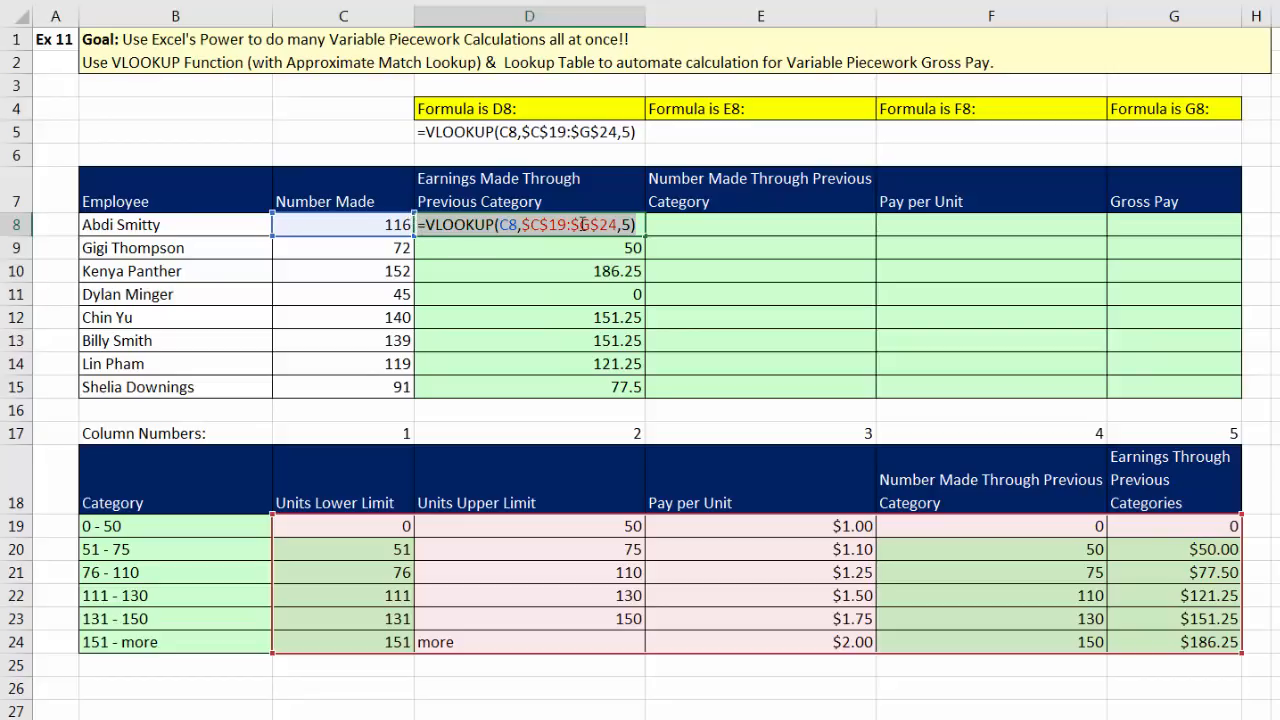
{"action": "key", "text": "ctrl+c"}
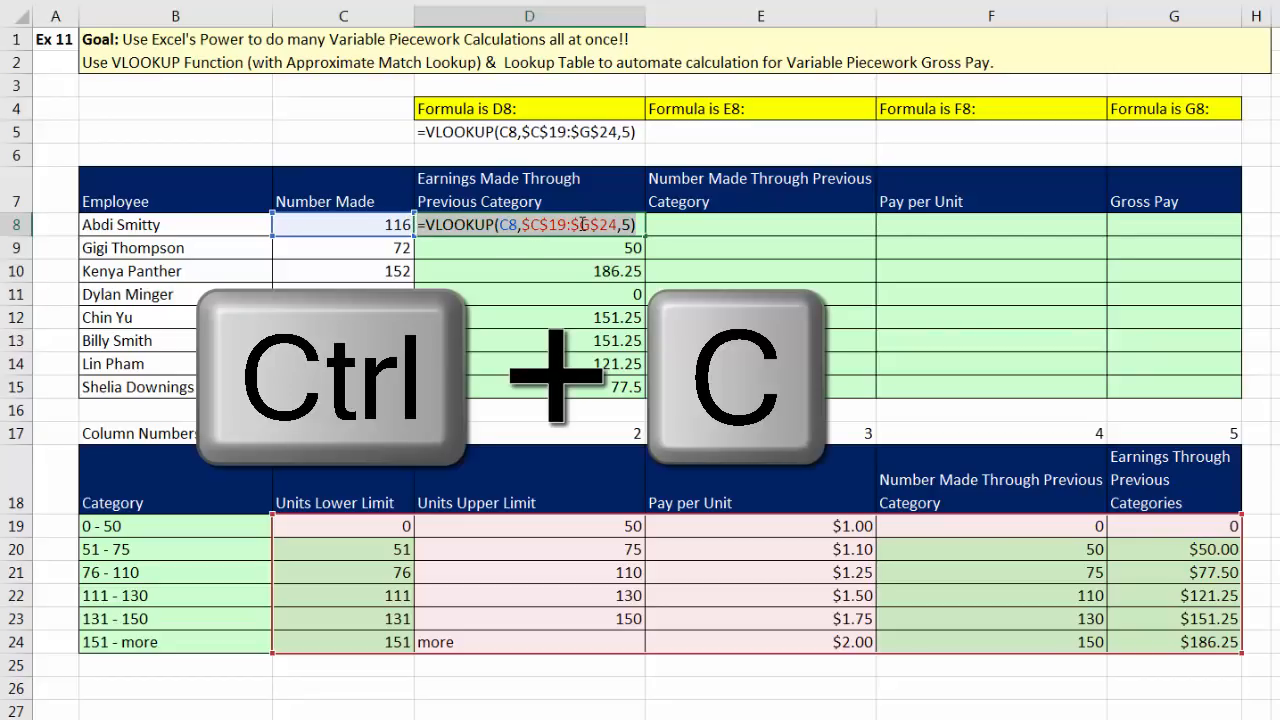
{"action": "key", "text": "Escape"}
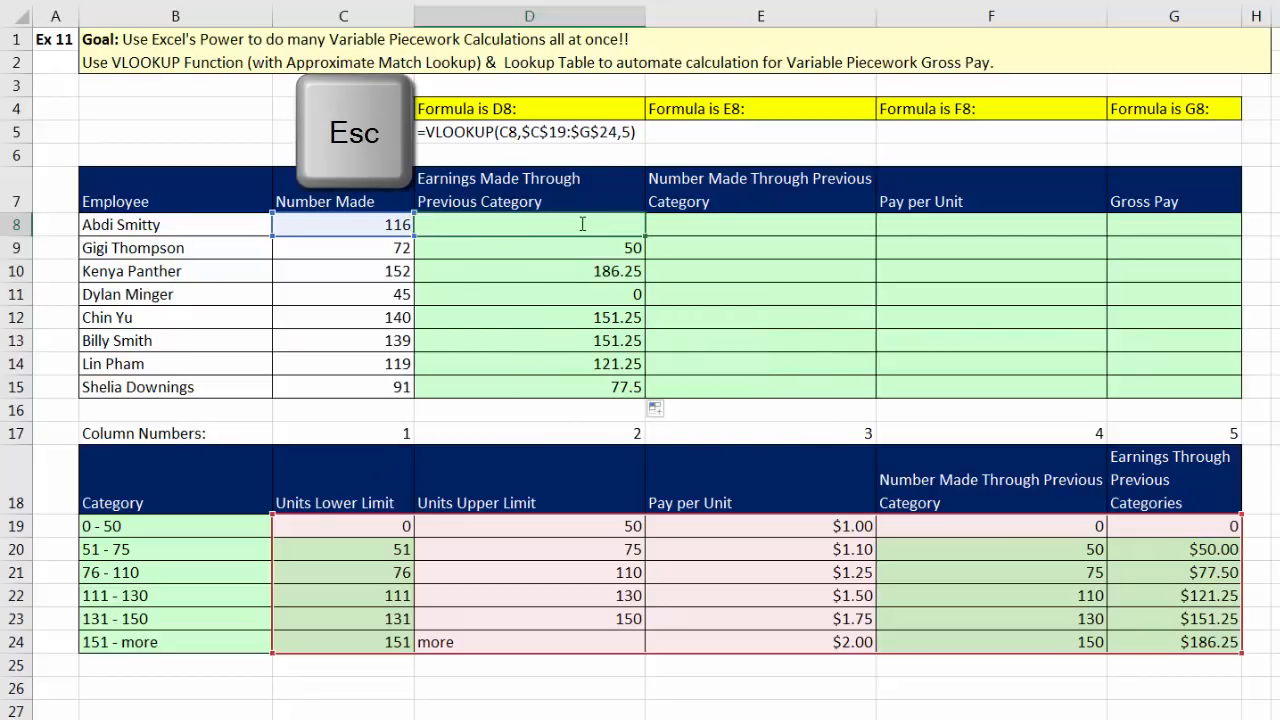
Step: Paste the formula into E8, change its column index to 4, and fill it down to E15
{"action": "left_click", "coordinate": [719, 224]}
{"action": "key", "text": "ctrl+v"}
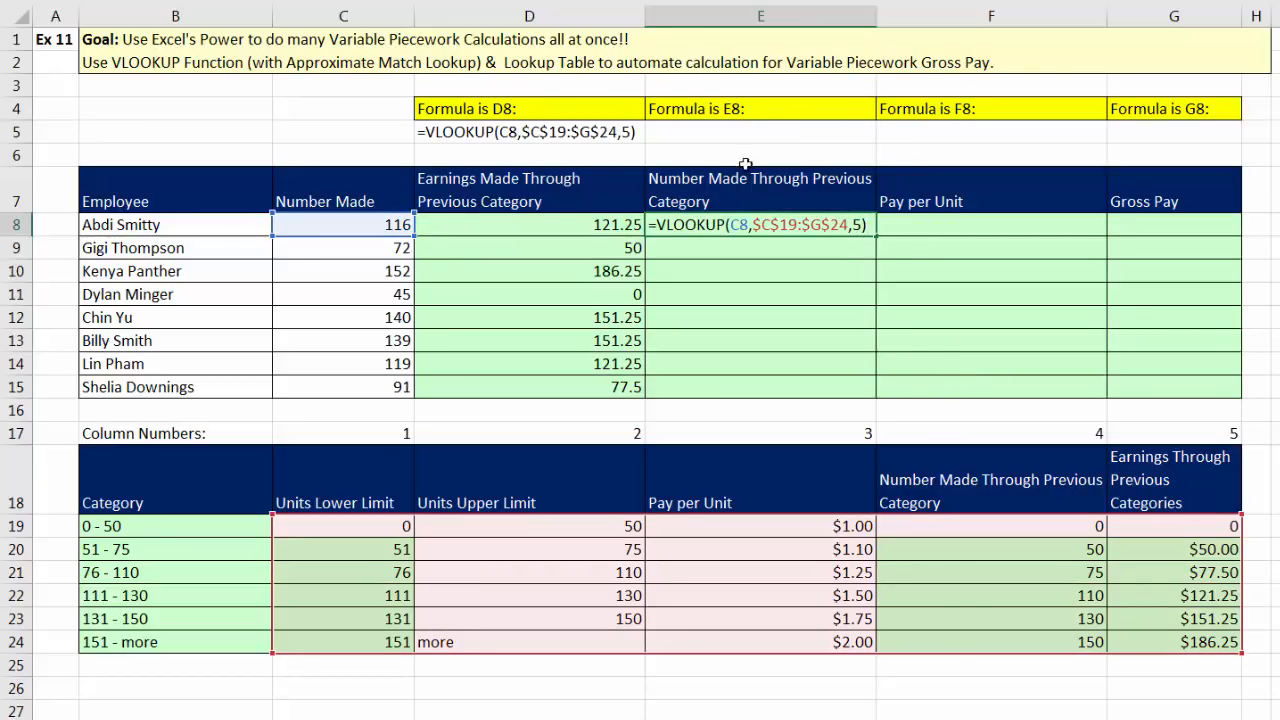
{"action": "double_click", "coordinate": [860, 225]}
{"action": "type", "text": "4"}
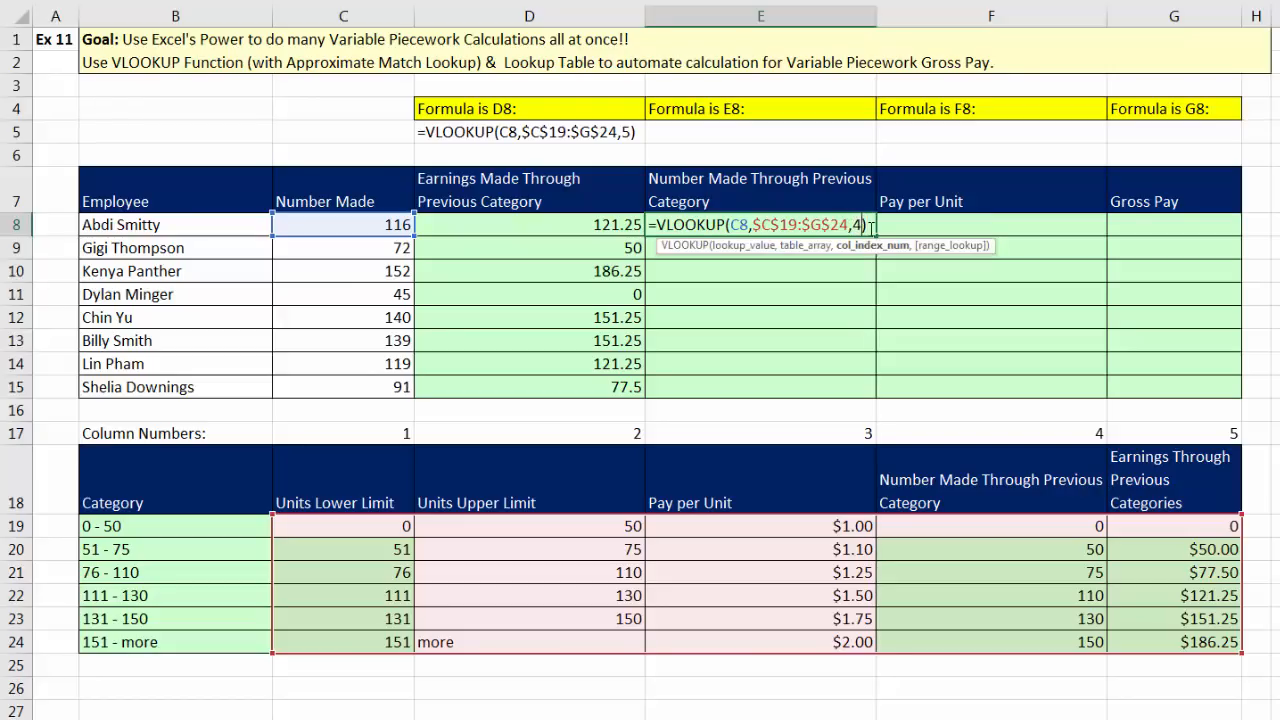
{"action": "key", "text": "ctrl+Return"}
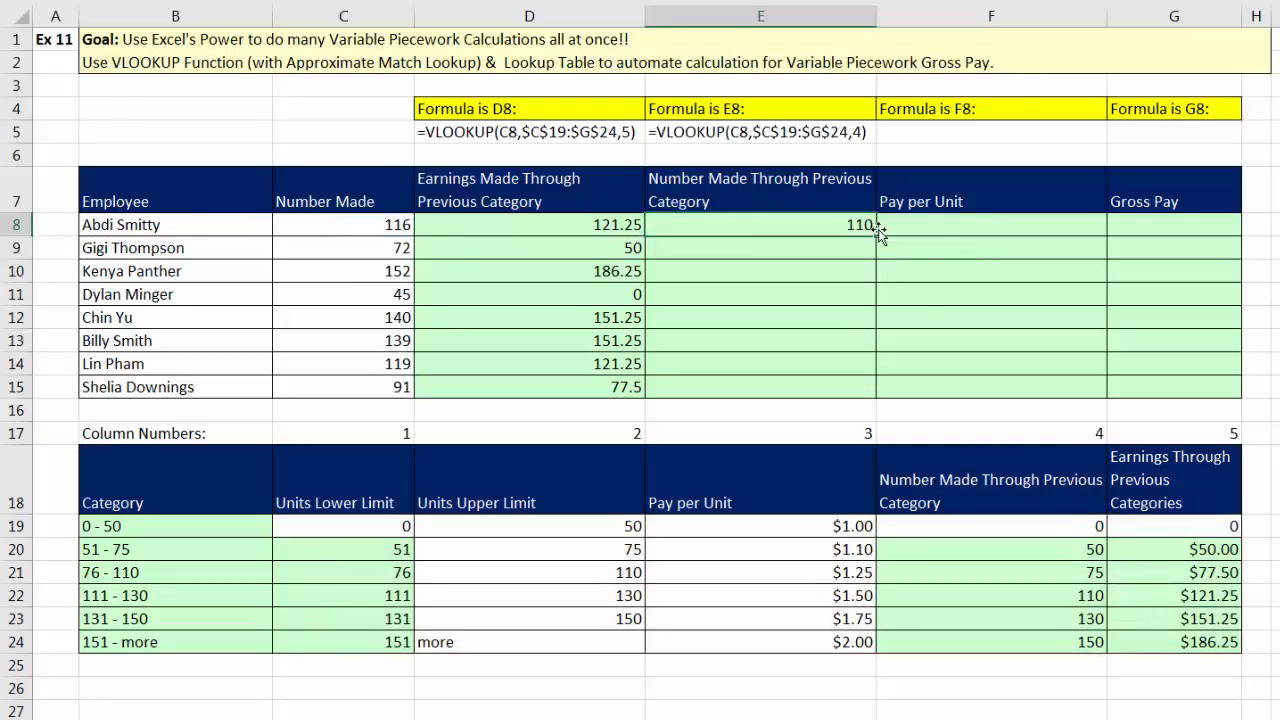
{"action": "double_click", "coordinate": [878, 237]}
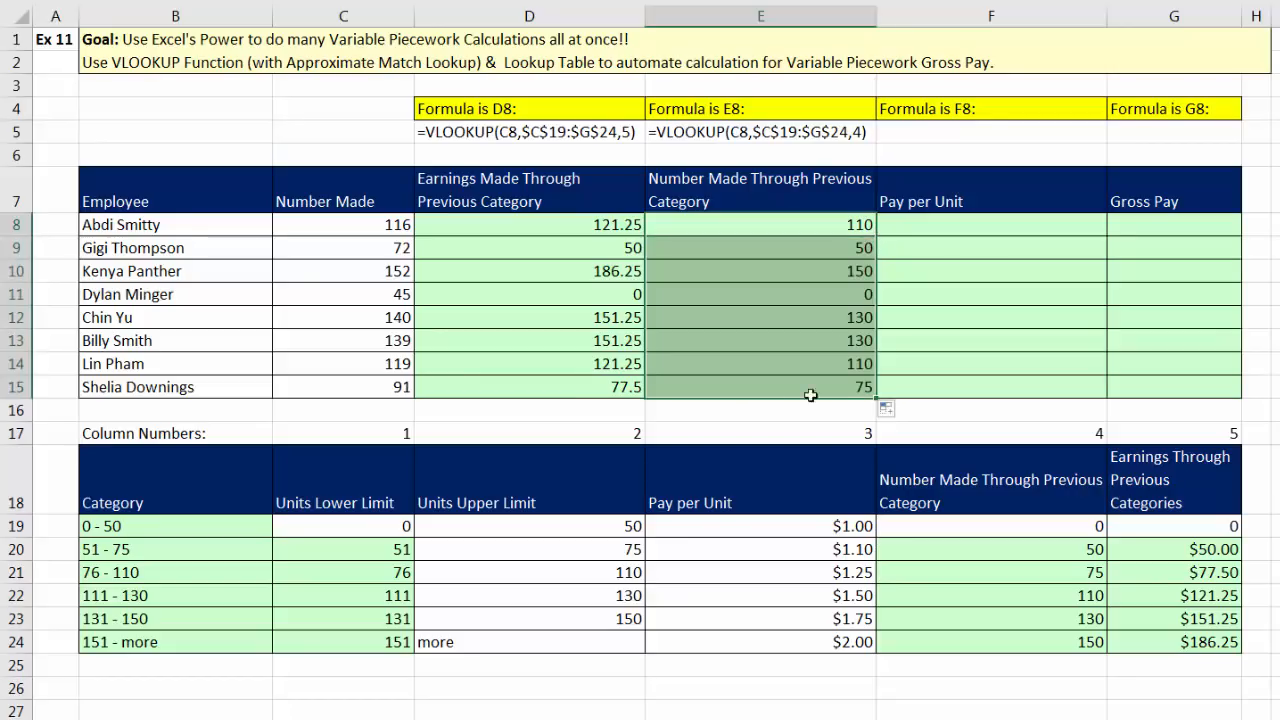
Step: Check the cell references of the filled-down formulas in D15 and E15
{"action": "left_click", "coordinate": [574, 391]}
{"action": "key", "text": "F2"}
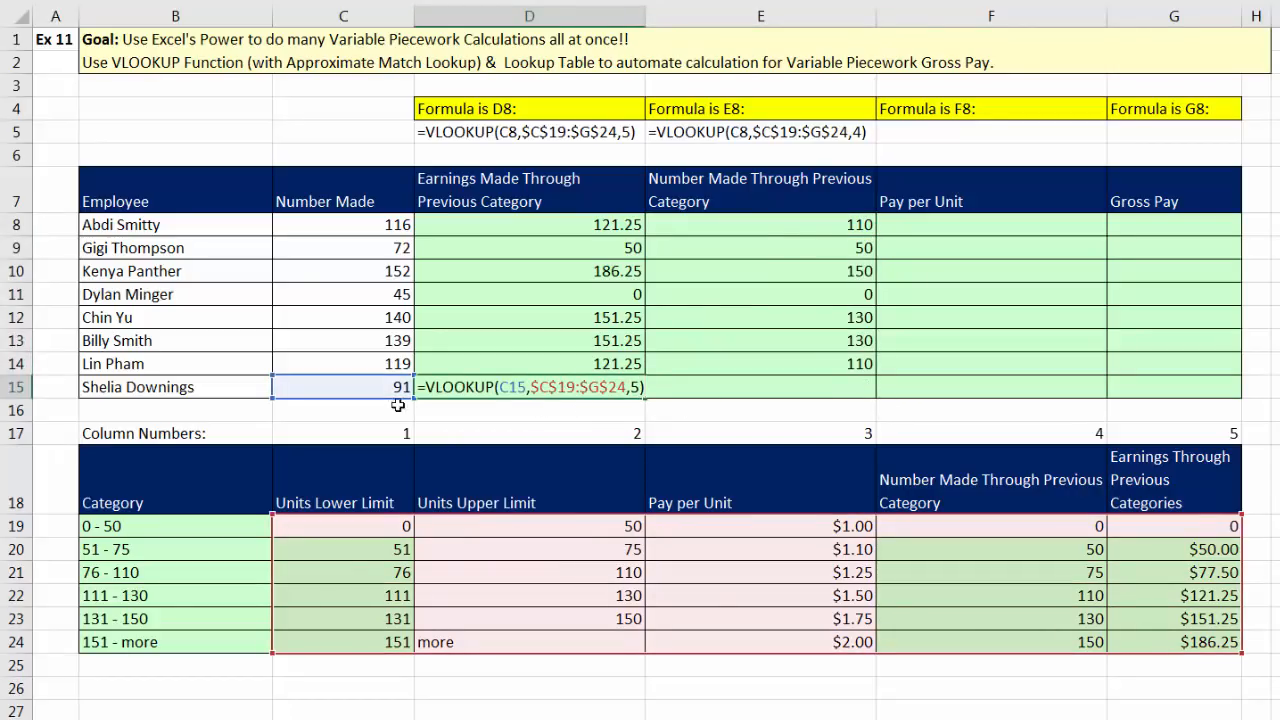
{"action": "key", "text": "ctrl+Return"}
{"action": "left_click", "coordinate": [812, 391]}
{"action": "key", "text": "F2"}
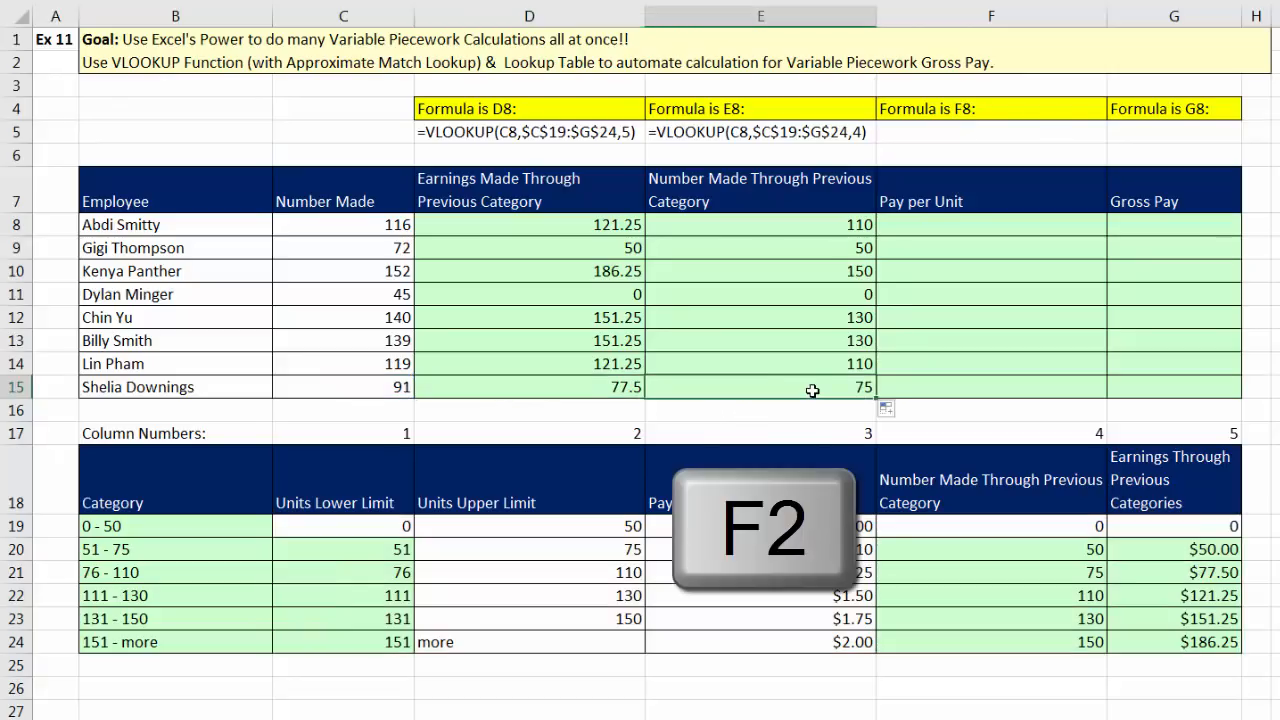
{"action": "key", "text": "ctrl+Return"}
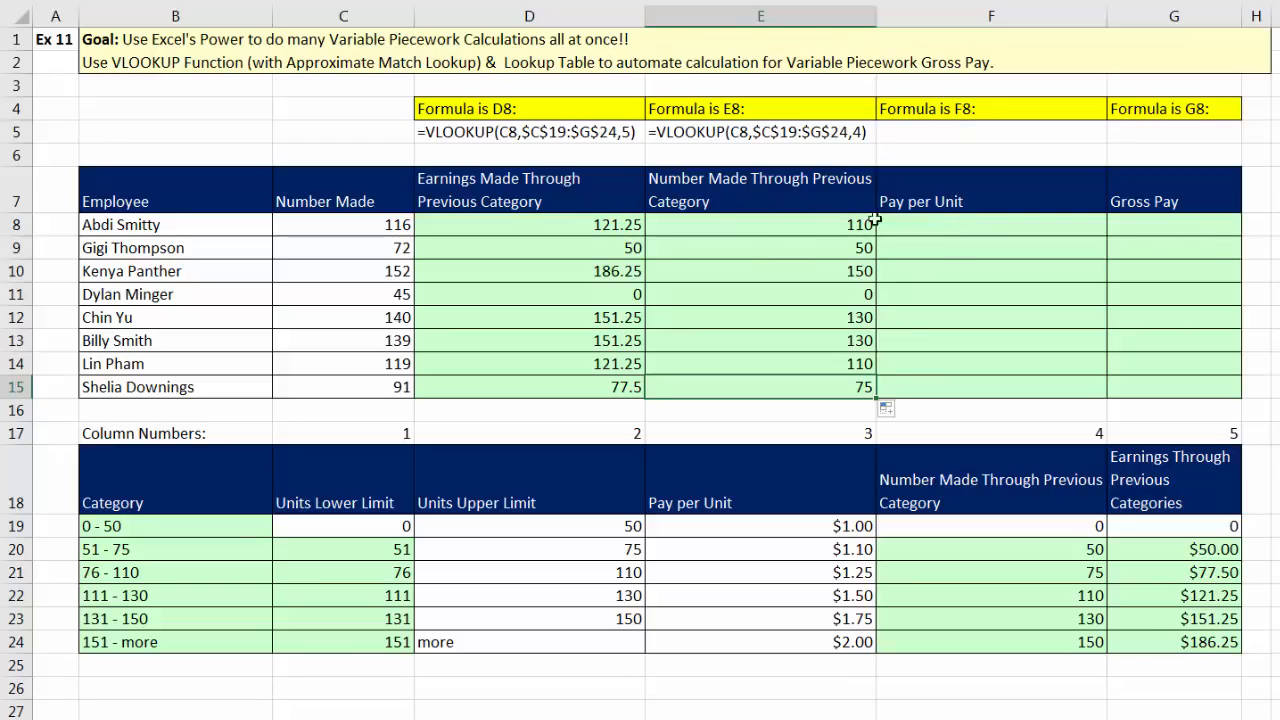
Step: Paste the VLOOKUP formula into F8, change its column index to 3, and fill it down to F15
{"action": "left_click", "coordinate": [920, 223]}
{"action": "key", "text": "F2"}
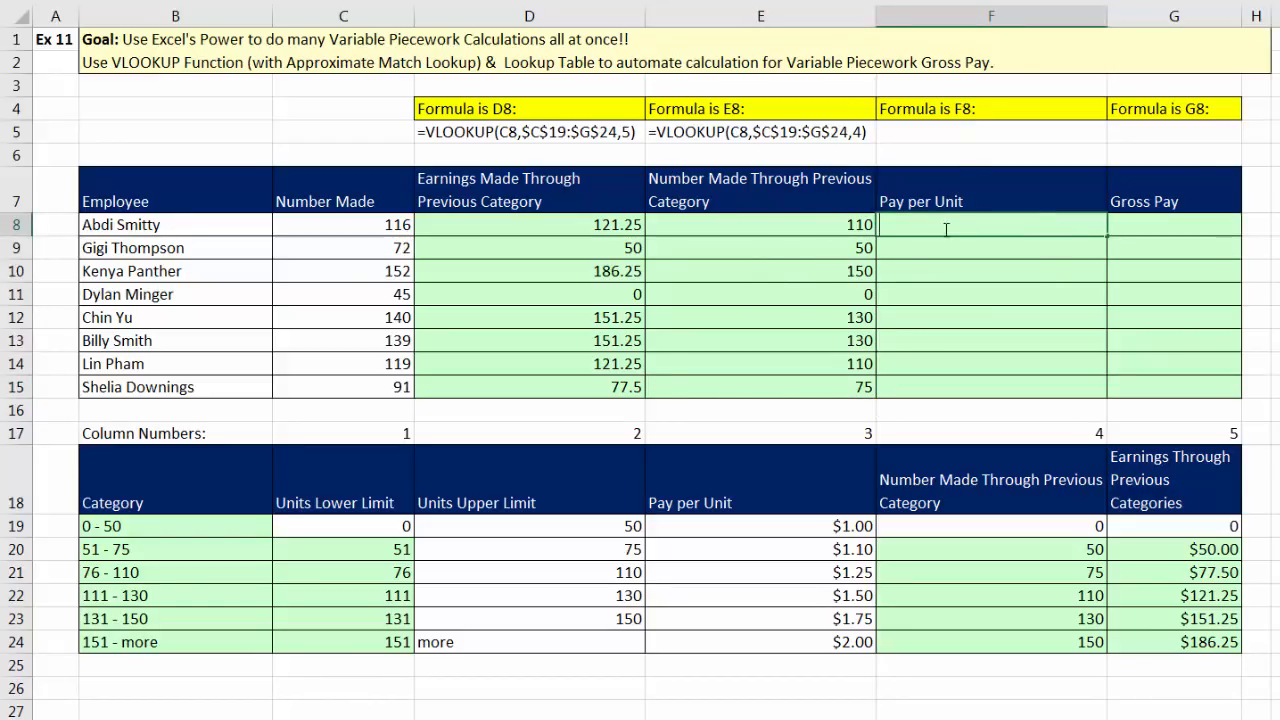
{"action": "key", "text": "ctrl+v"}
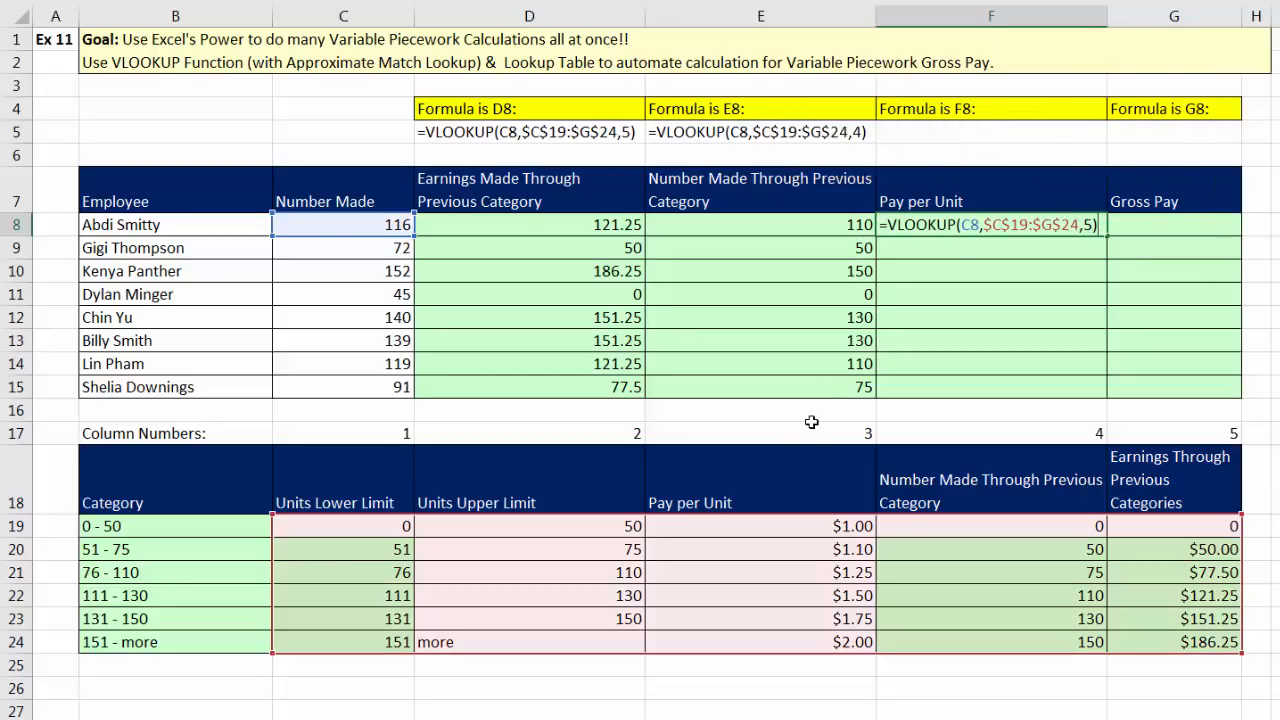
{"action": "left_click", "coordinate": [1091, 226]}
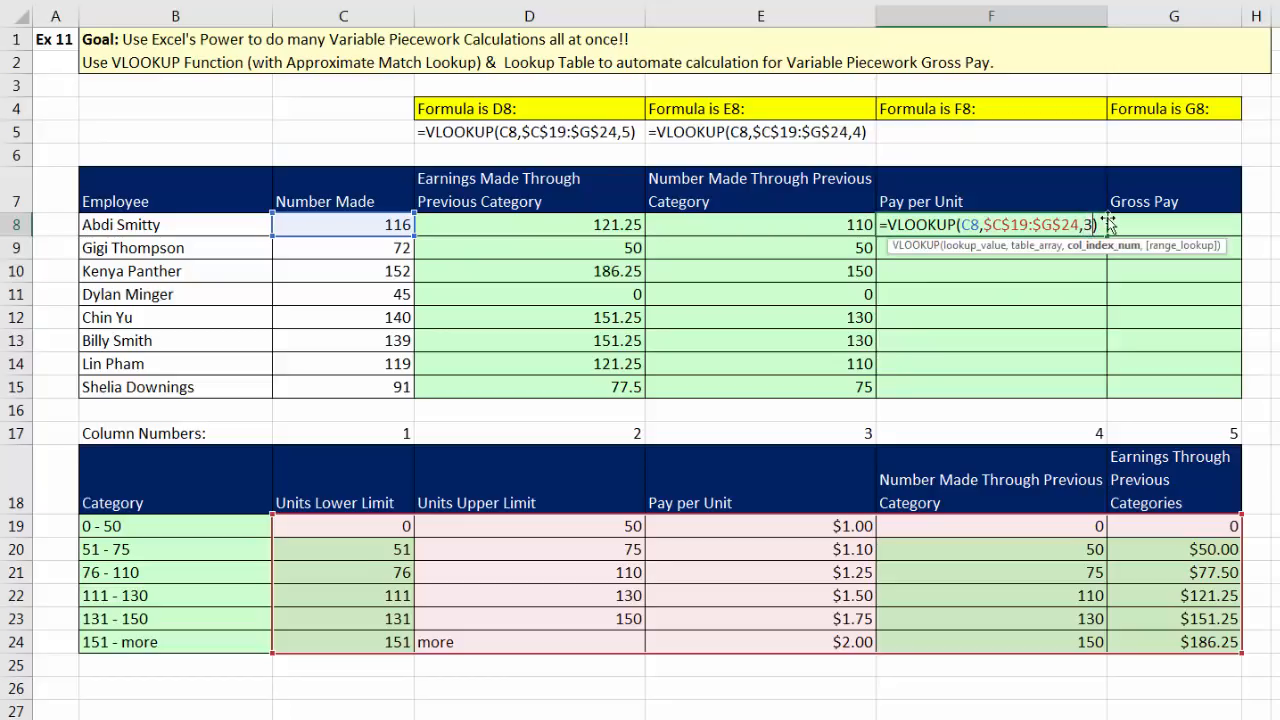
{"action": "key", "text": "ctrl+Return"}
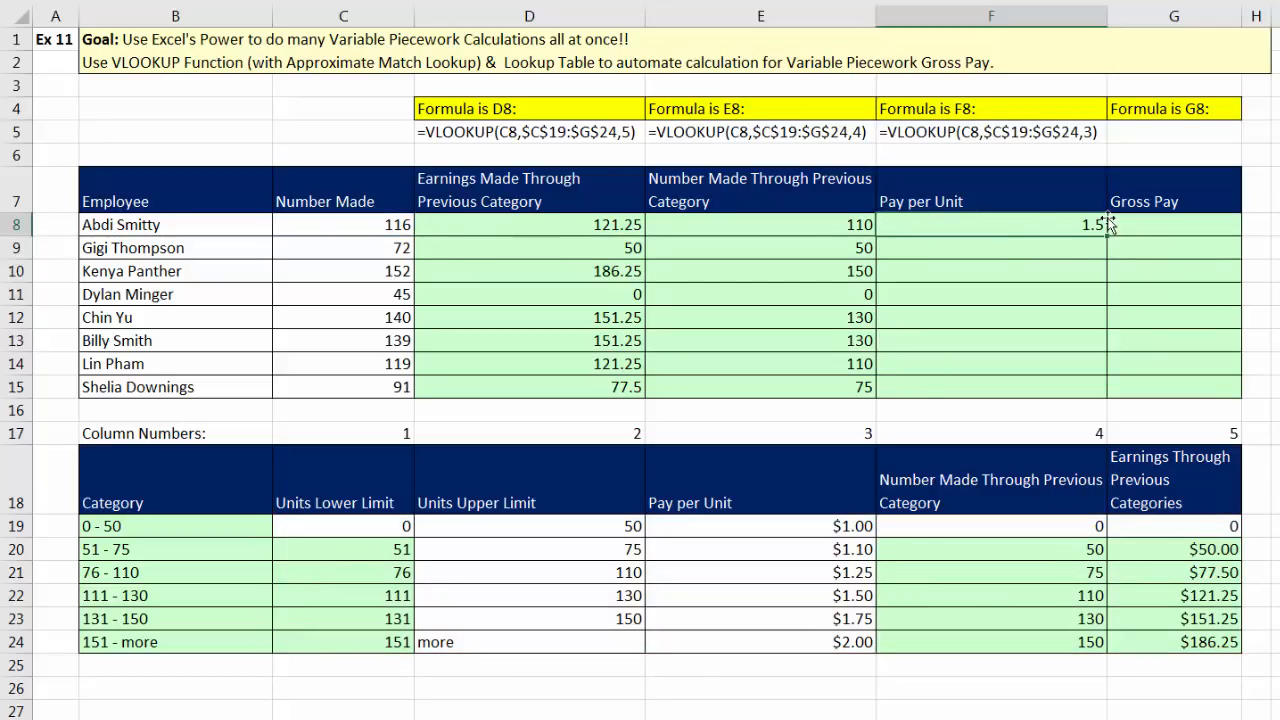
{"action": "double_click", "coordinate": [1108, 236]}
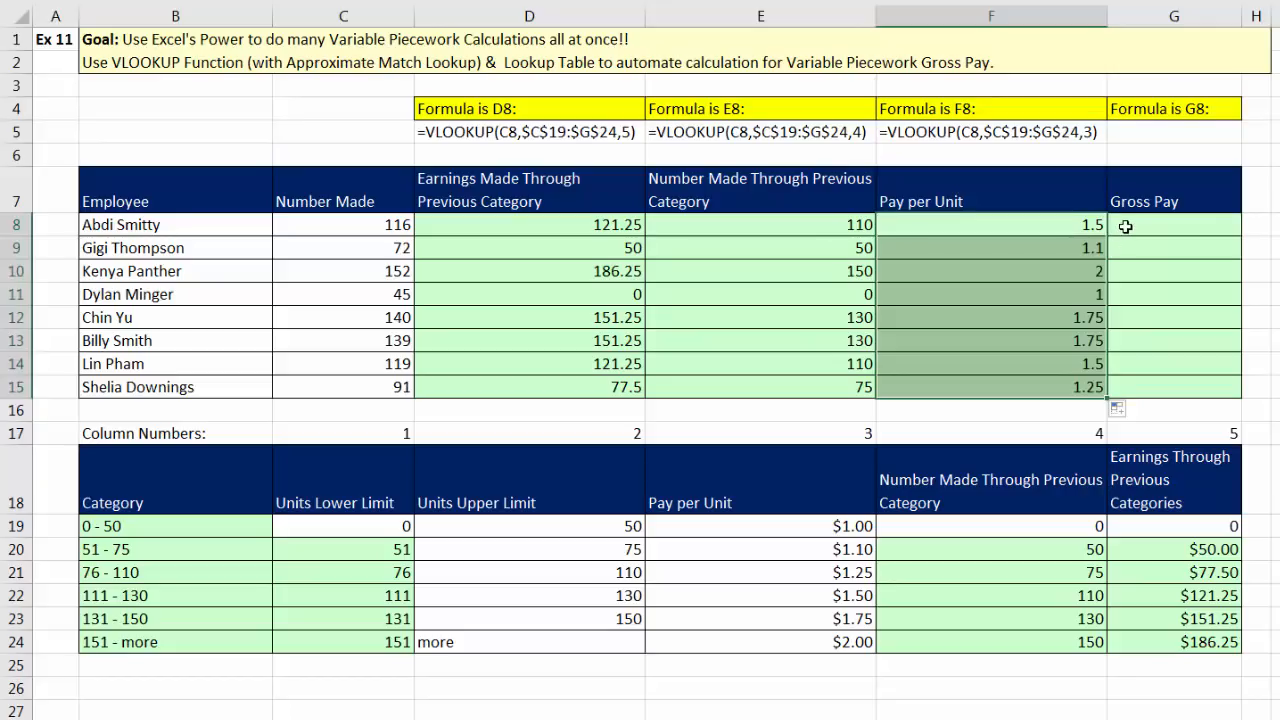
Step: Enter the gross pay formula =D8+(C8-E8)*F8 in G8 and fill it down to G15
{"action": "left_click", "coordinate": [1127, 226]}
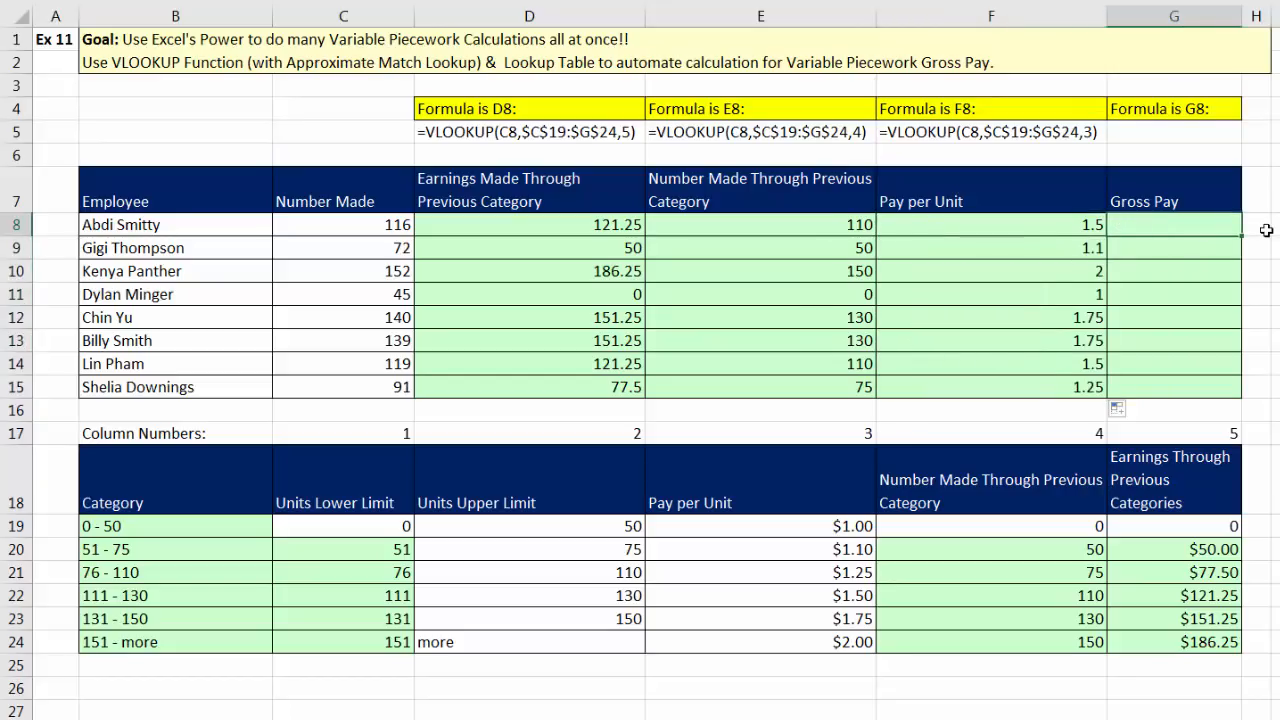
{"action": "type", "text": "="}
{"action": "key", "text": "Left"}
{"action": "key", "text": "Left"}
{"action": "key", "text": "Left"}
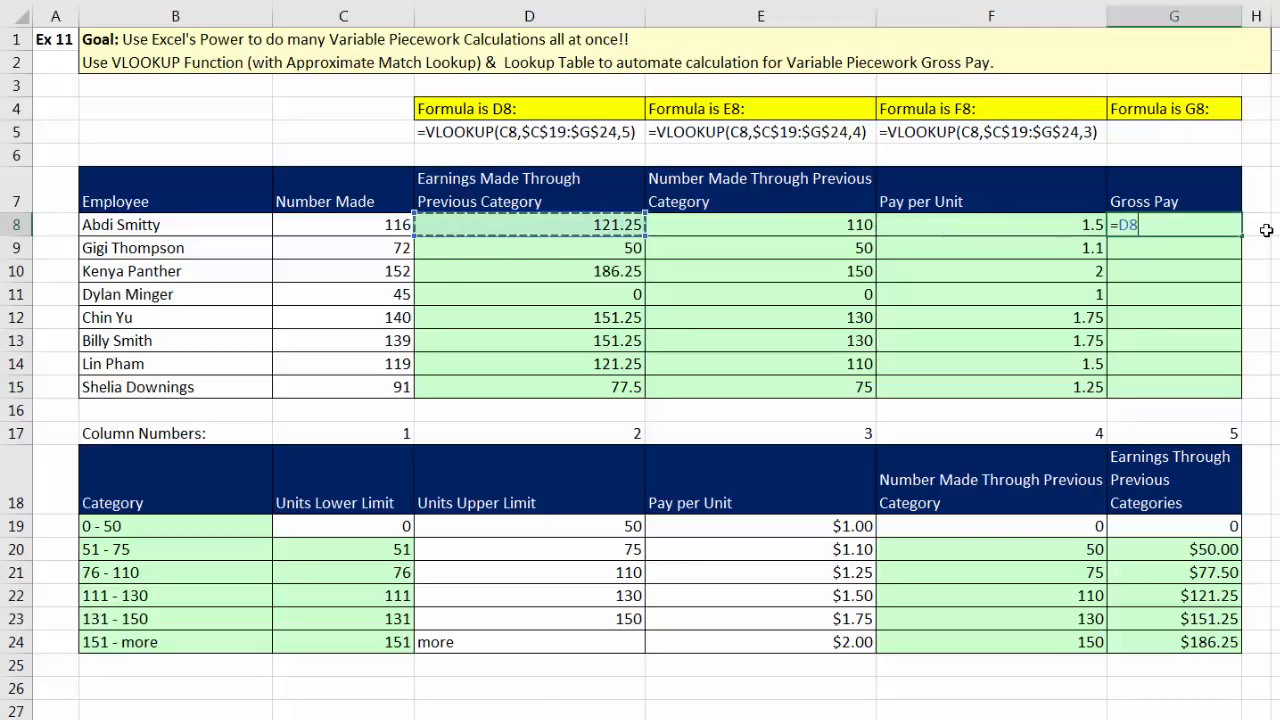
{"action": "type", "text": "+"}
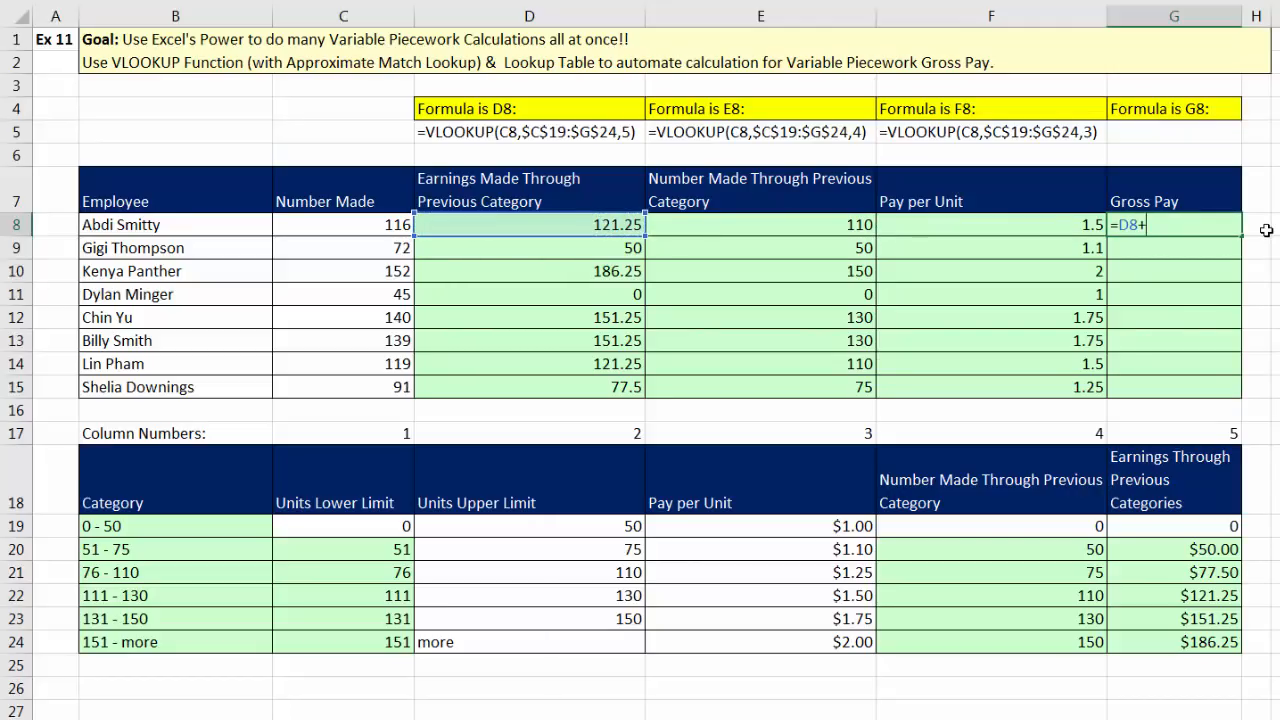
{"action": "type", "text": "("}
{"action": "key", "text": "Left"}
{"action": "key", "text": "Left"}
{"action": "key", "text": "Left"}
{"action": "key", "text": "Left"}
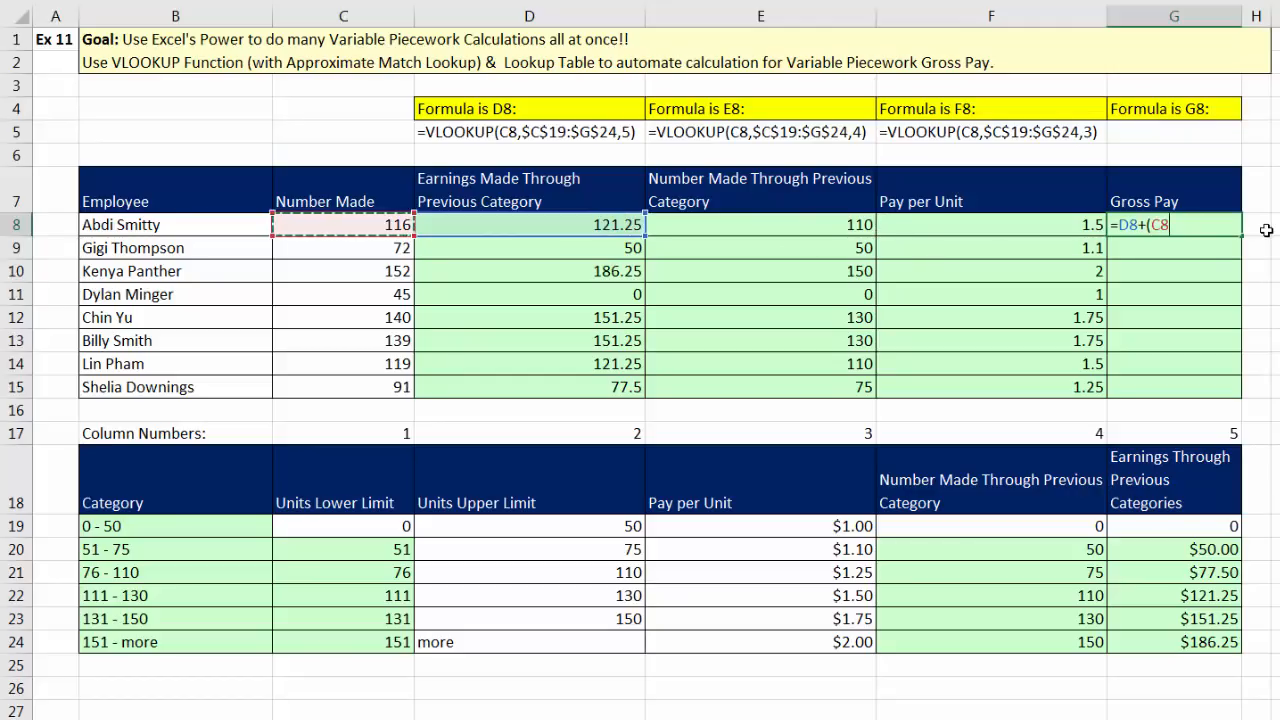
{"action": "type", "text": "-"}
{"action": "key", "text": "Left"}
{"action": "key", "text": "Left"}
{"action": "key", "text": "Left"}
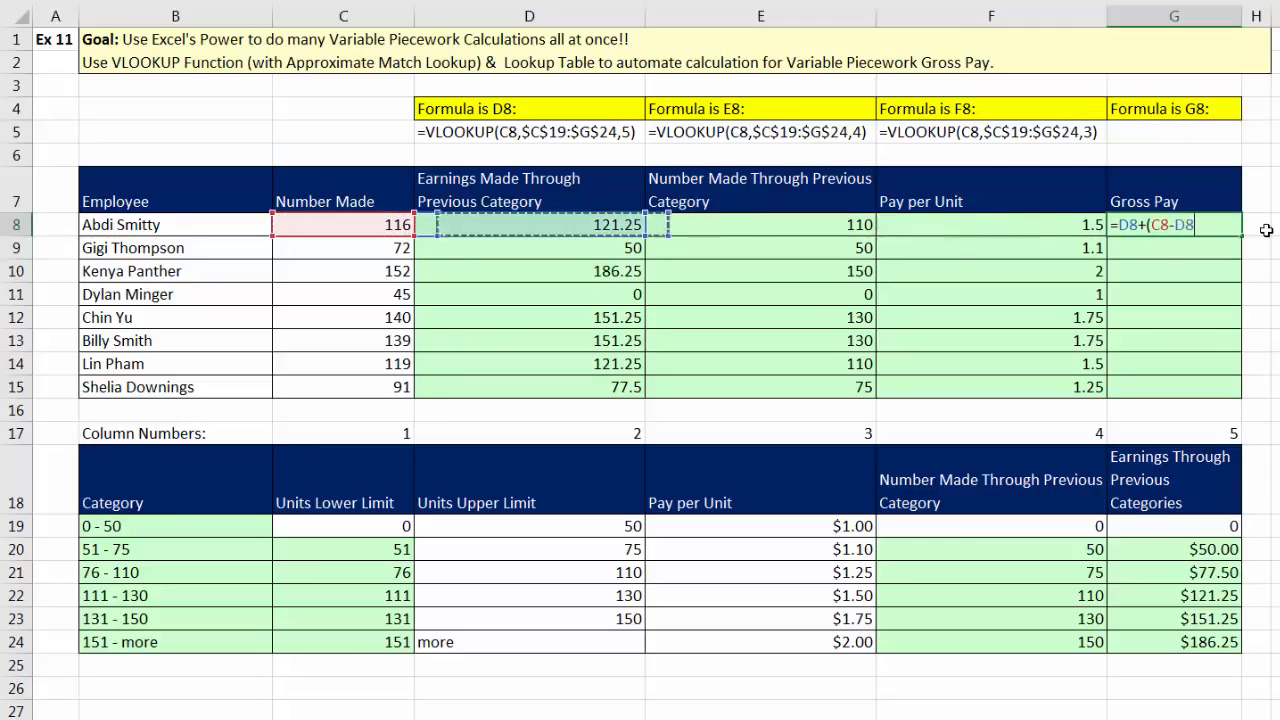
{"action": "key", "text": "Right"}
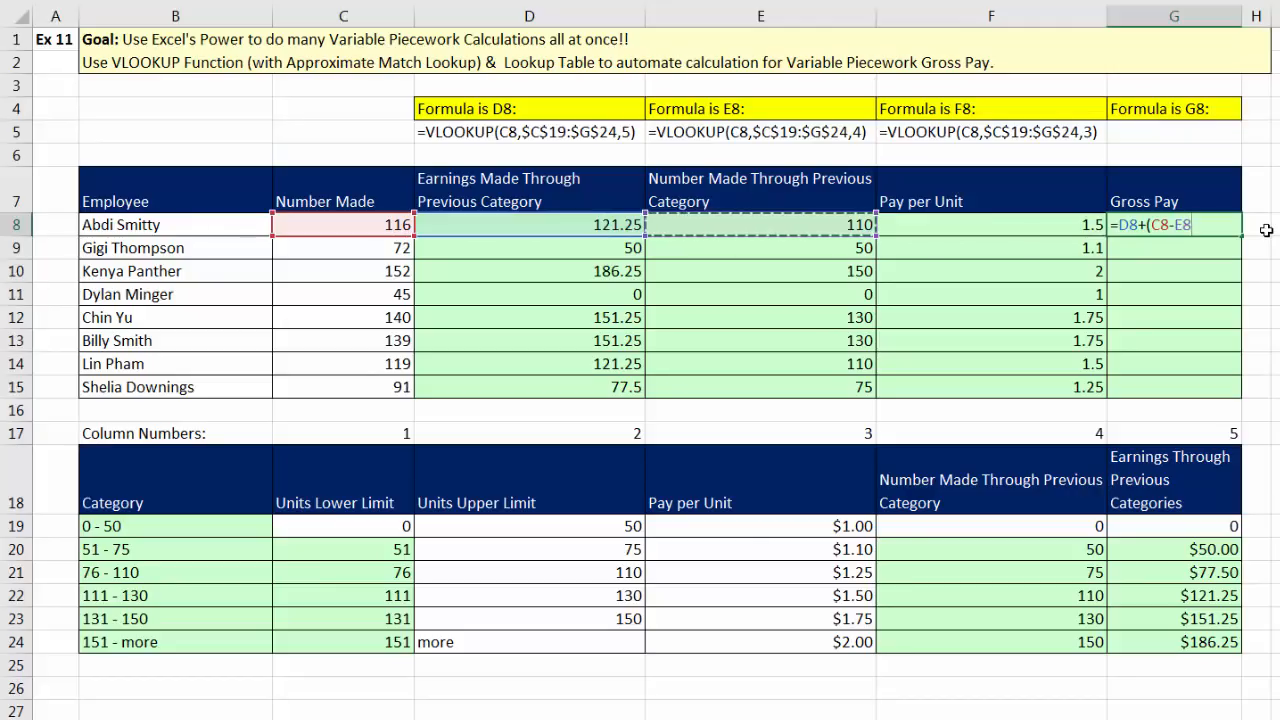
{"action": "type", "text": ")*"}
{"action": "key", "text": "Left"}
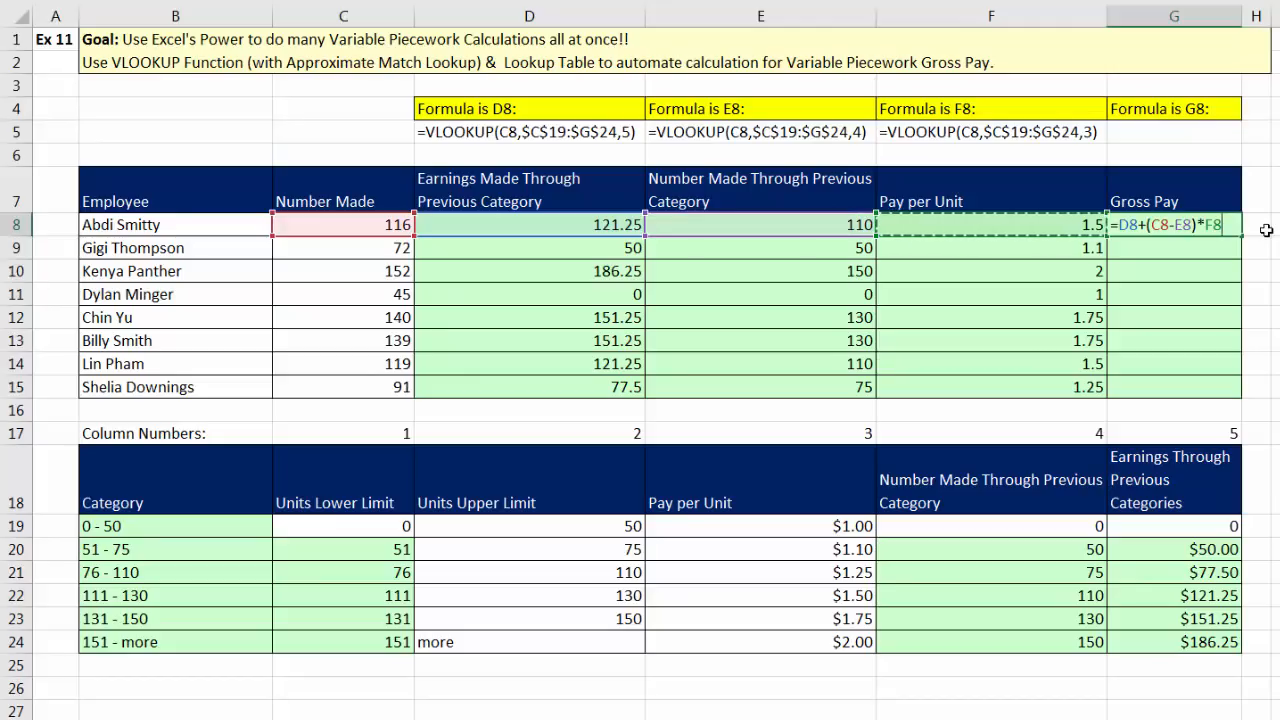
{"action": "key", "text": "ctrl+Return"}
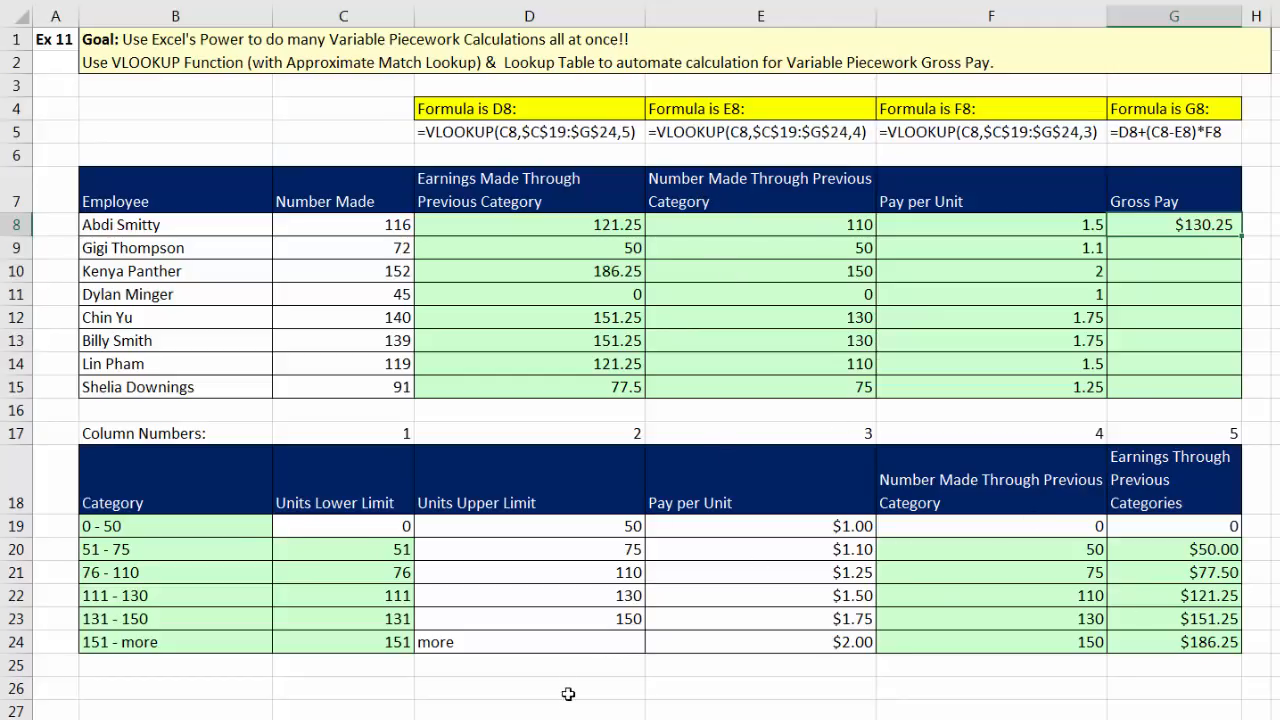
{"action": "double_click", "coordinate": [1240, 238]}
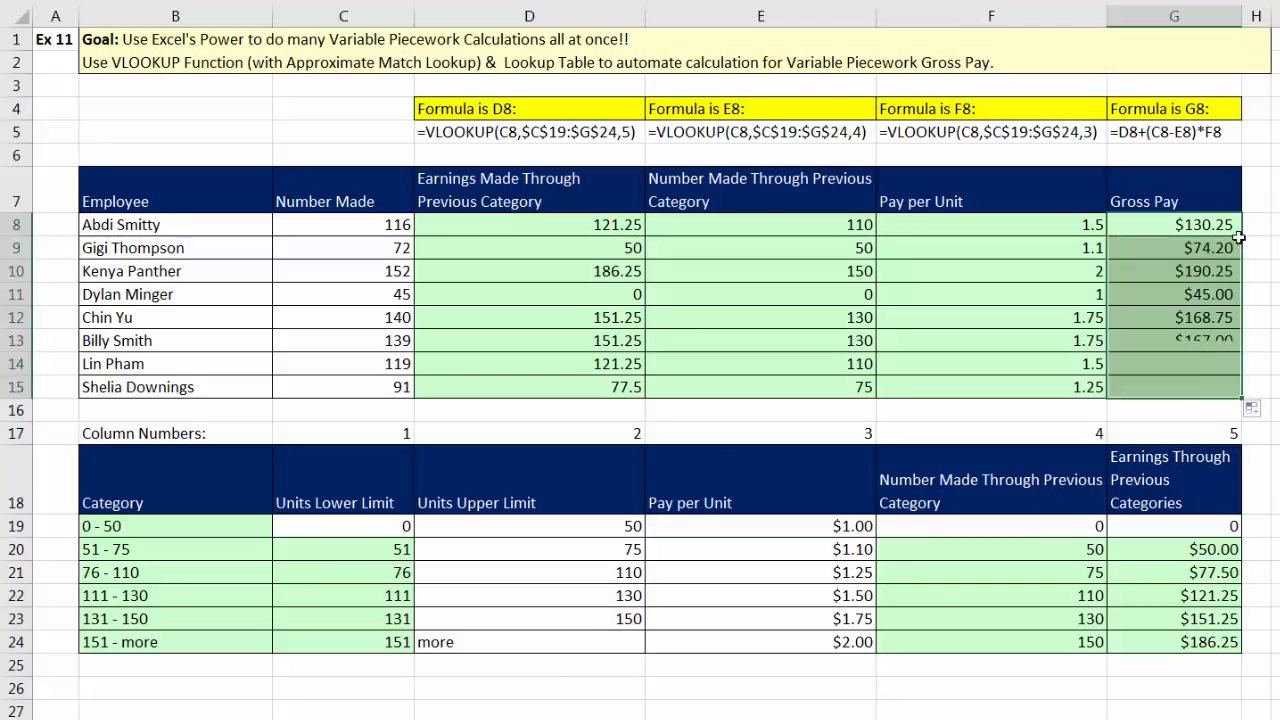
Step: Check the cell references of the filled-down formulas in G15 and F15, leaving both unedited
{"action": "left_click", "coordinate": [1152, 379]}
{"action": "key", "text": "F2"}
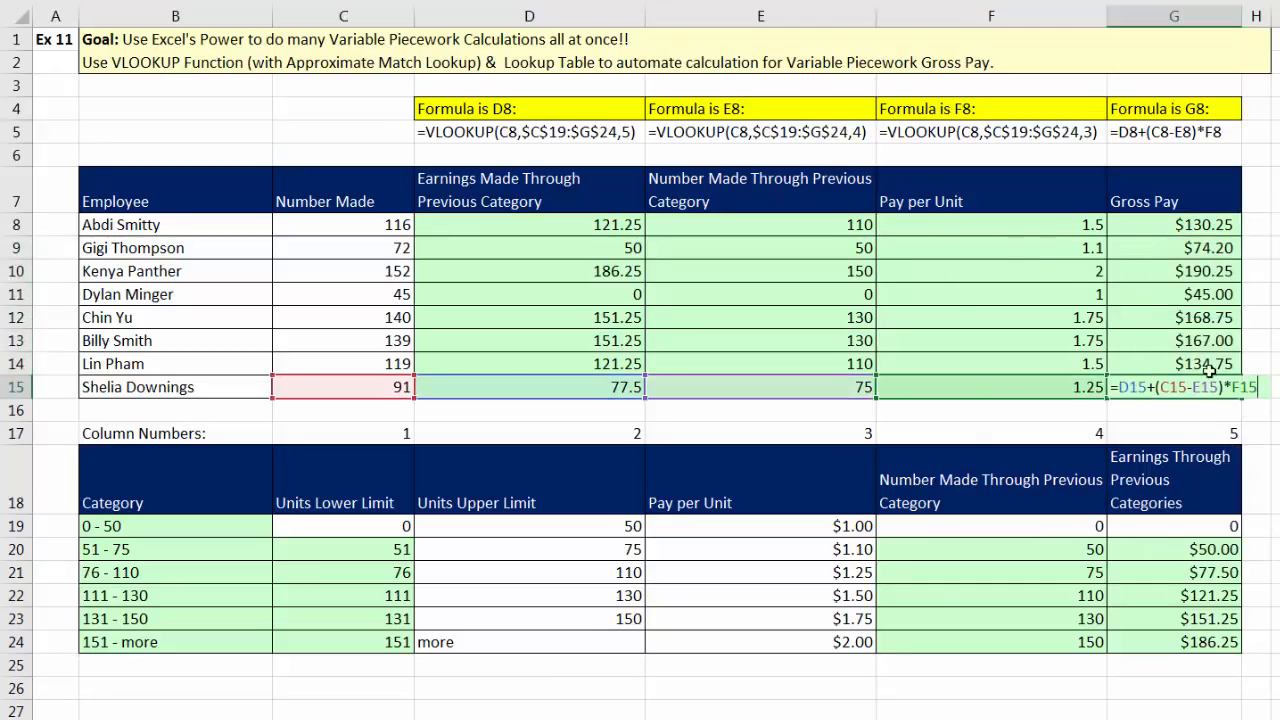
{"action": "left_click", "coordinate": [1051, 389]}
{"action": "key", "text": "F2"}
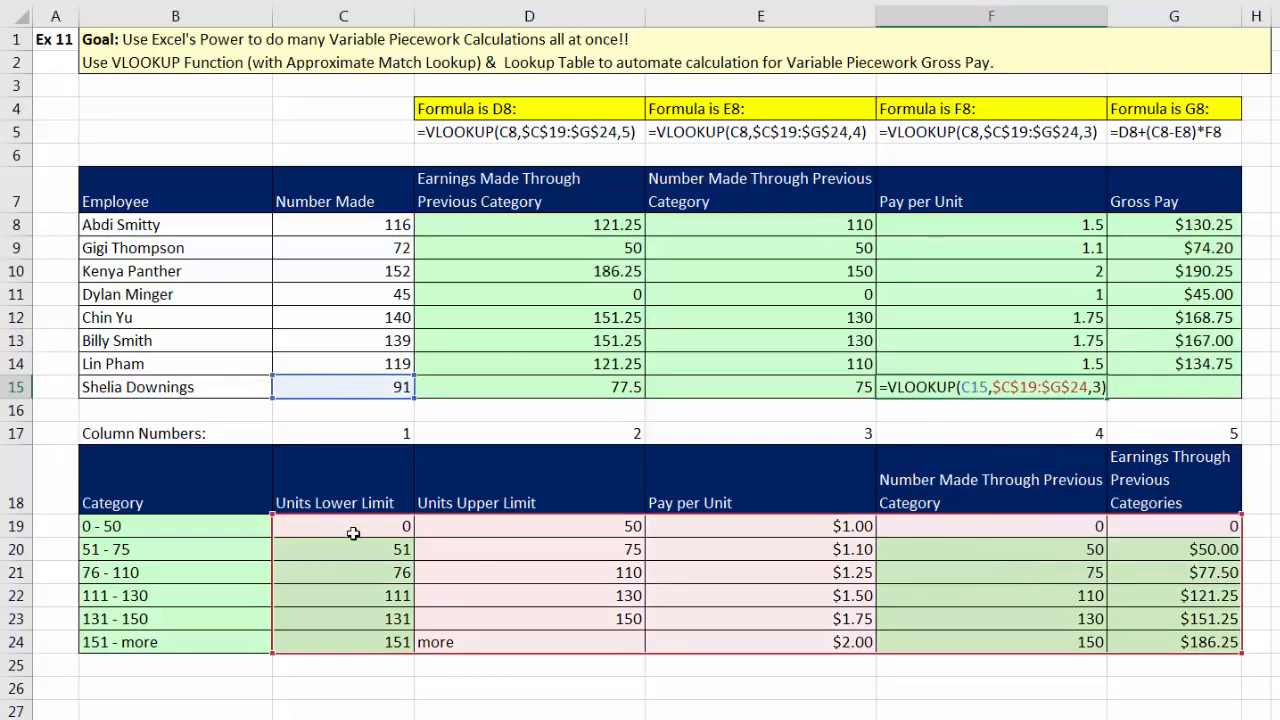
{"action": "key", "text": "Escape"}
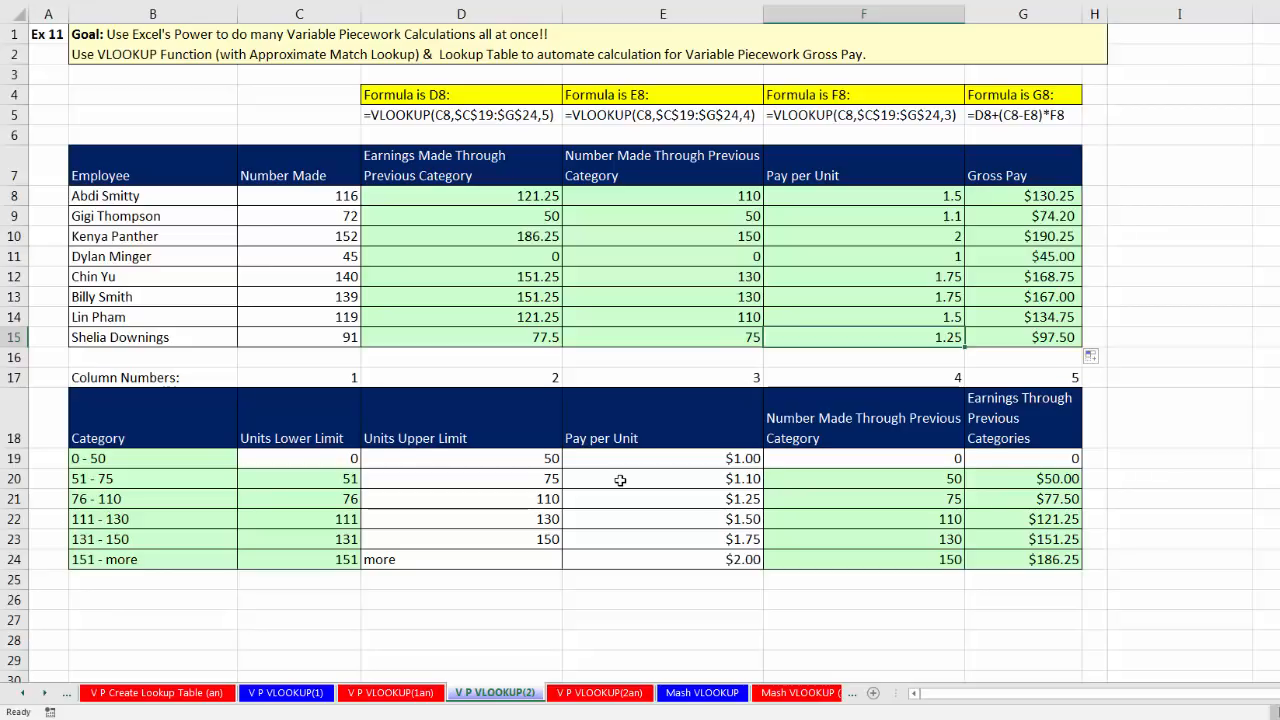
Step: Examine the VLOOKUP function and its lookup value argument in the Pay per Unit formula in F8
{"action": "left_click", "coordinate": [838, 196]}
{"action": "key", "text": "F2"}
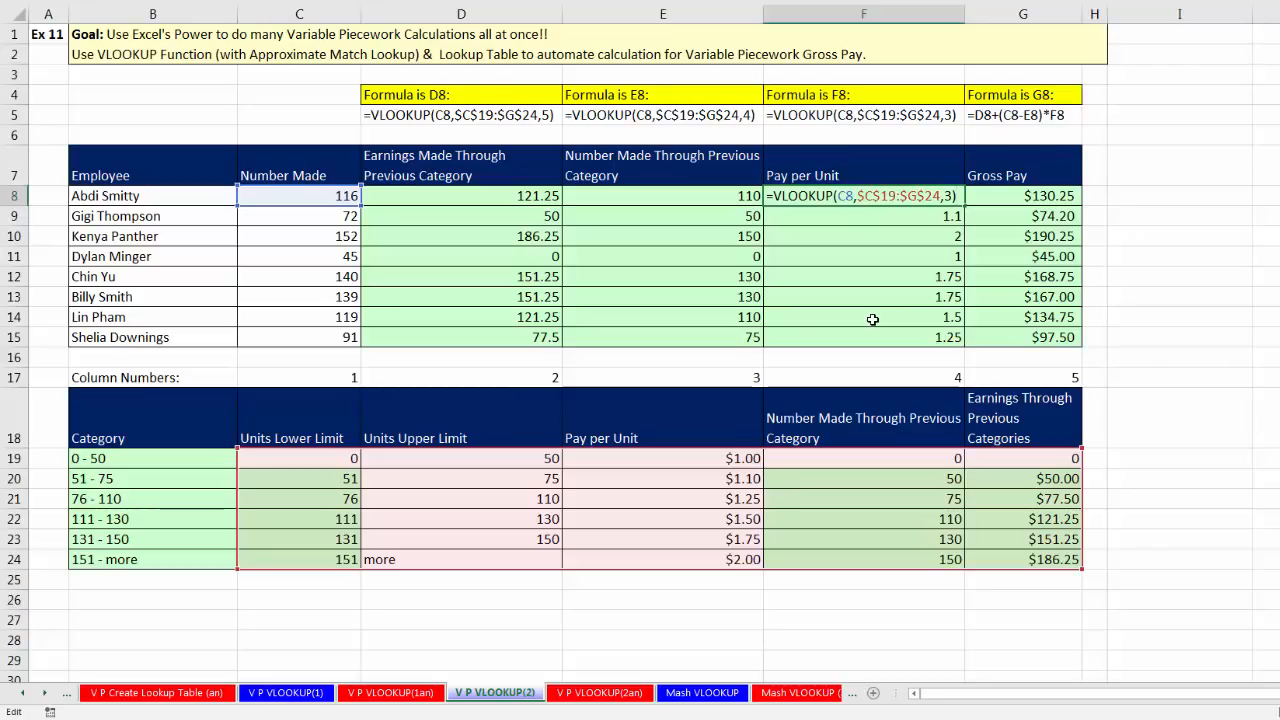
{"action": "double_click", "coordinate": [803, 196]}
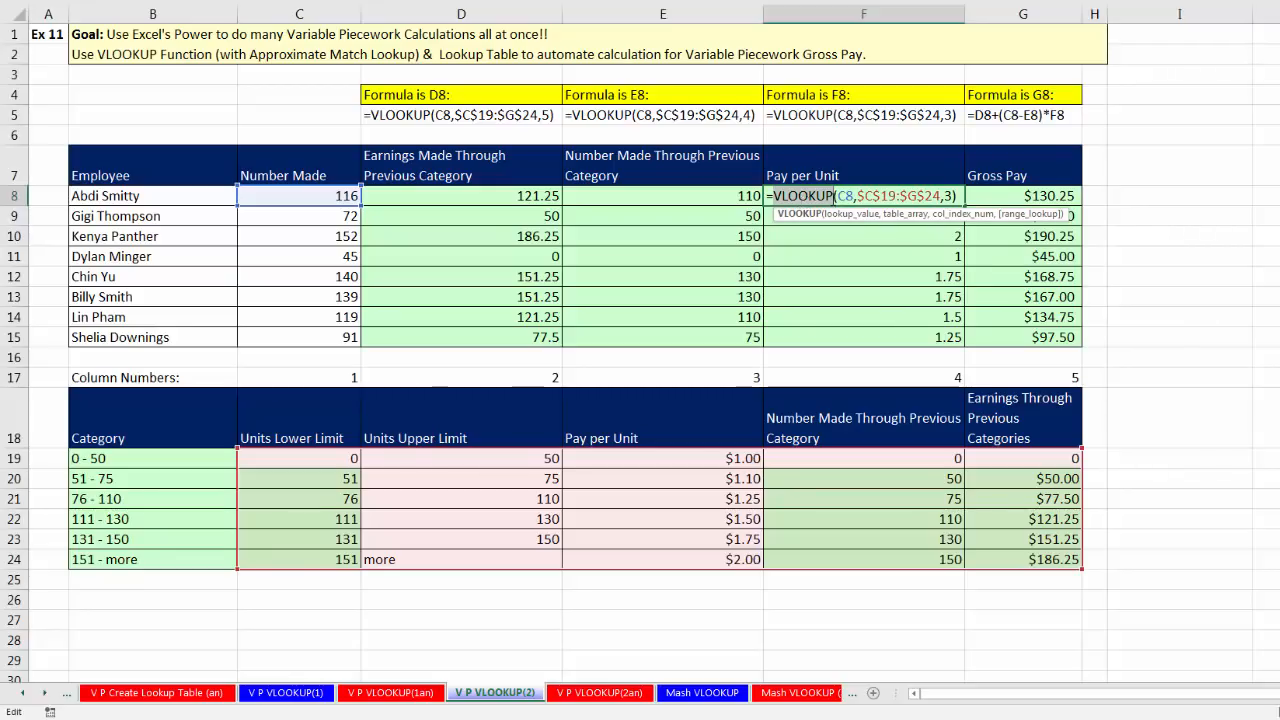
{"action": "double_click", "coordinate": [848, 196]}
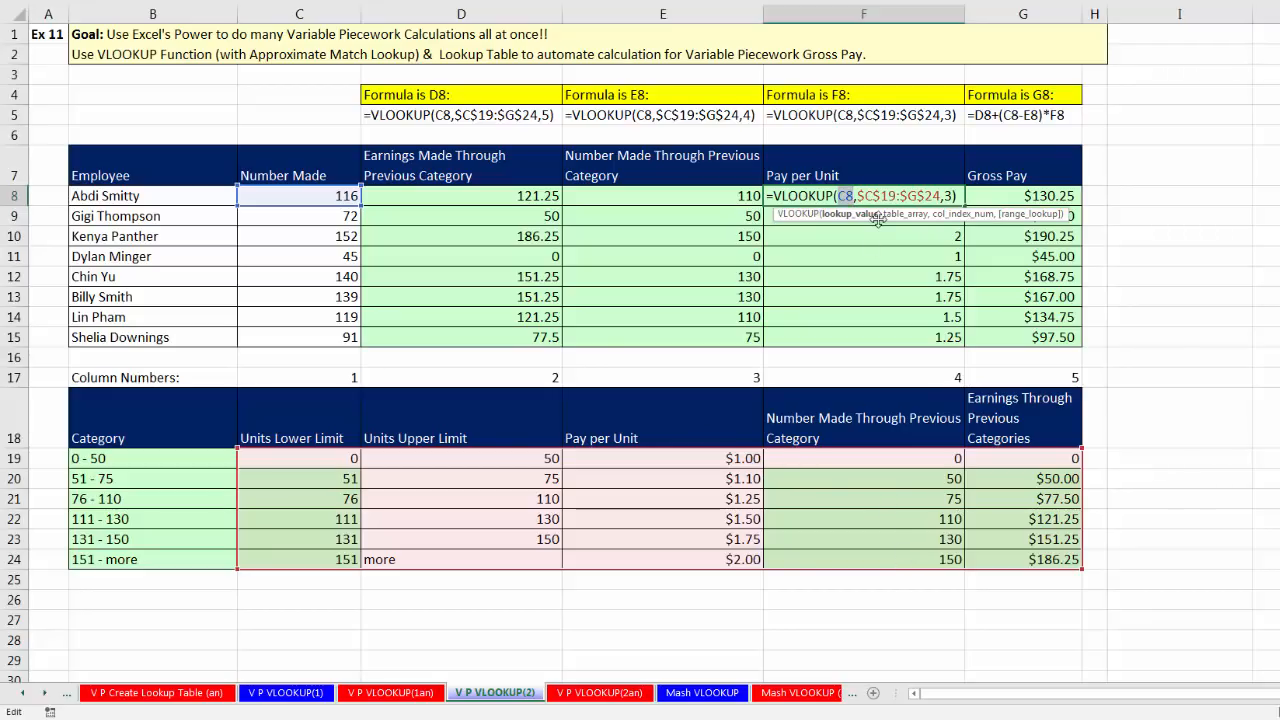
{"action": "key", "text": "ctrl+Return"}
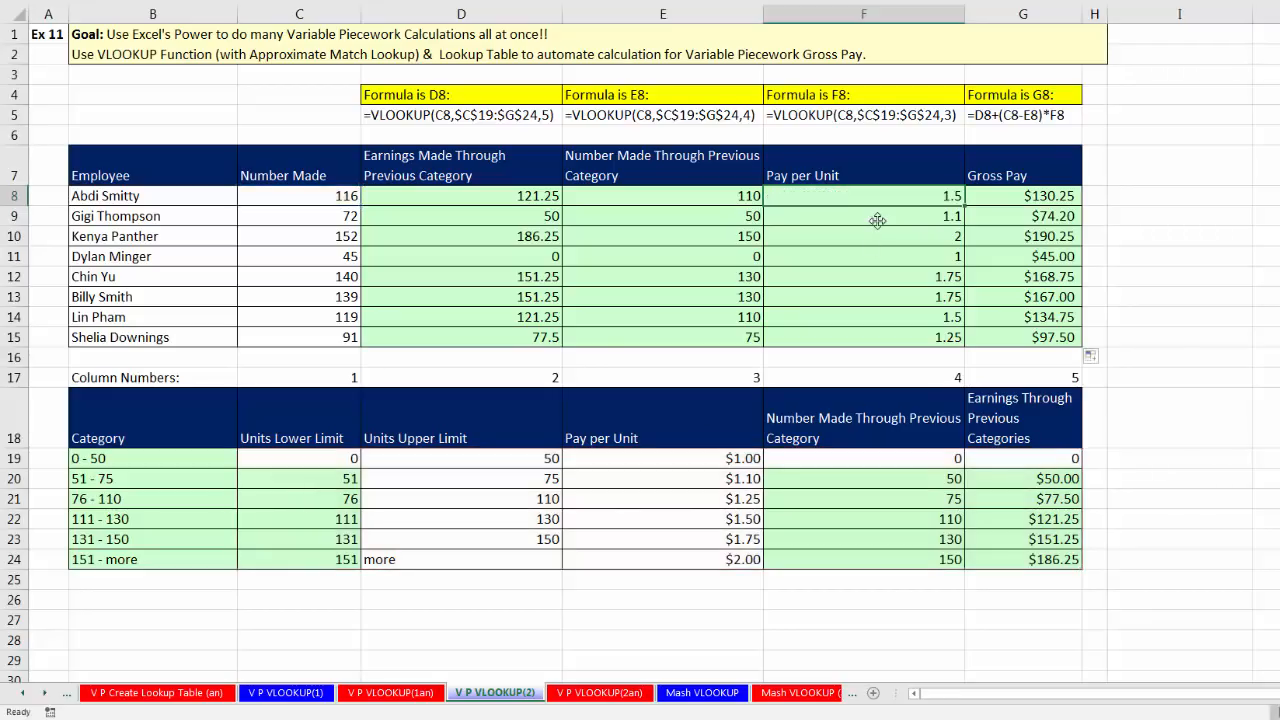
Step: Examine each cell reference in the Gross Pay formula in G8, tracing D8, C8, E8 and F8
{"action": "left_click", "coordinate": [1031, 196]}
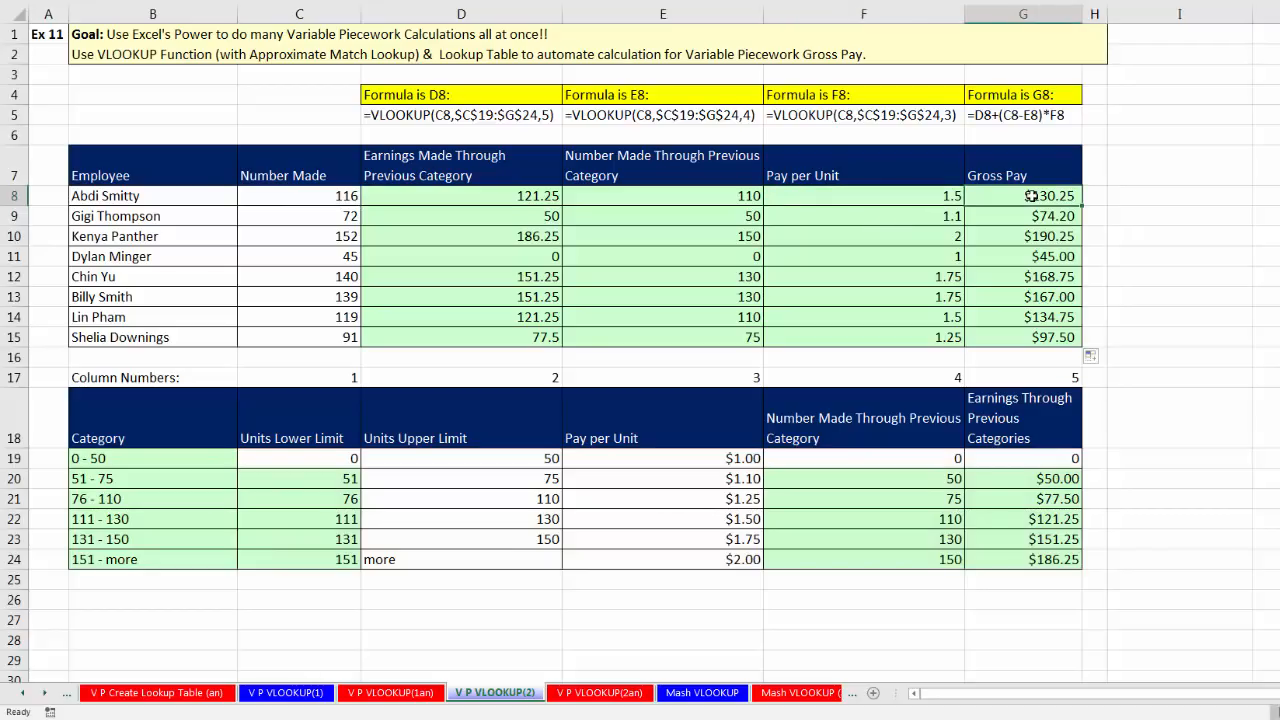
{"action": "double_click", "coordinate": [1031, 196]}
{"action": "double_click", "coordinate": [985, 197]}
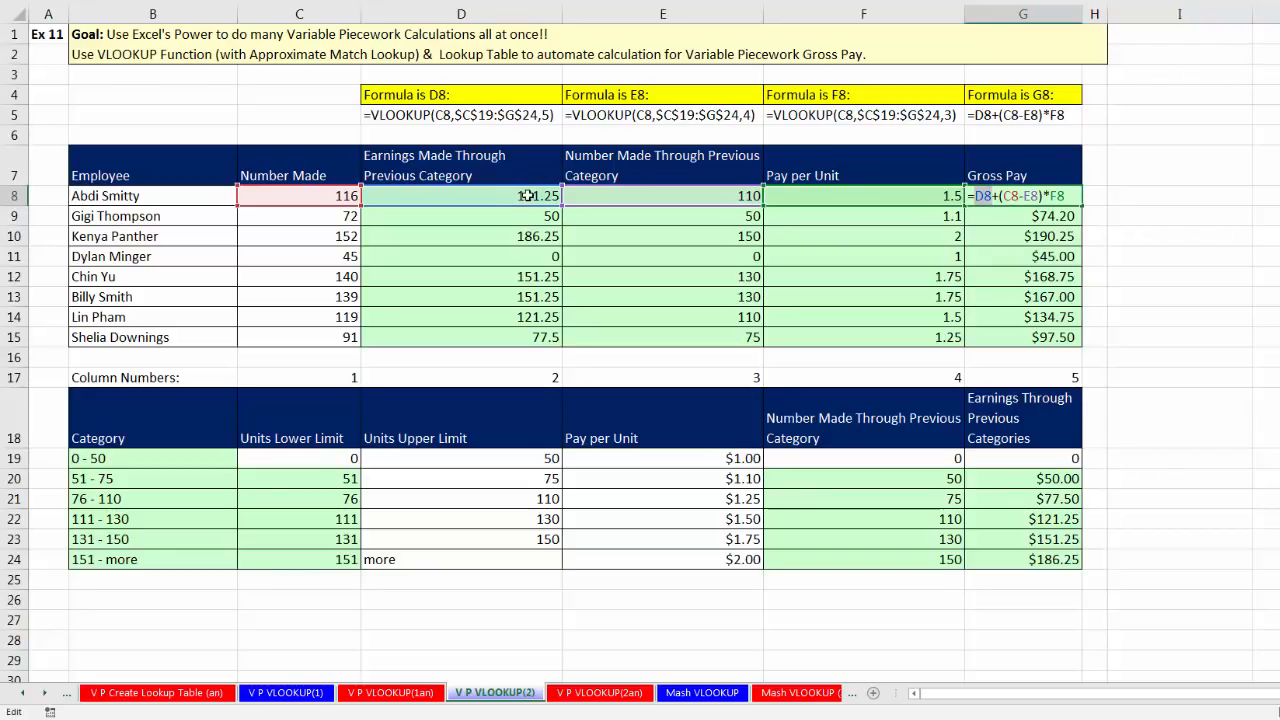
{"action": "double_click", "coordinate": [1011, 196]}
{"action": "double_click", "coordinate": [1030, 196]}
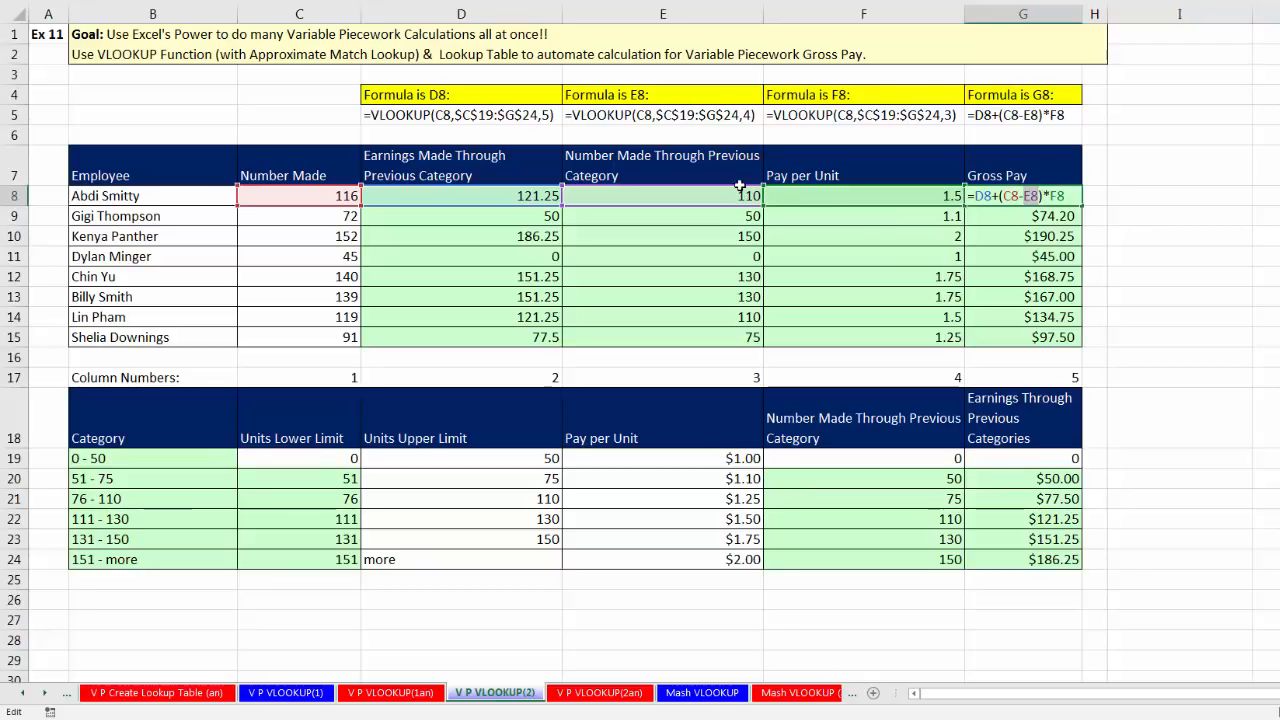
{"action": "double_click", "coordinate": [1056, 196]}
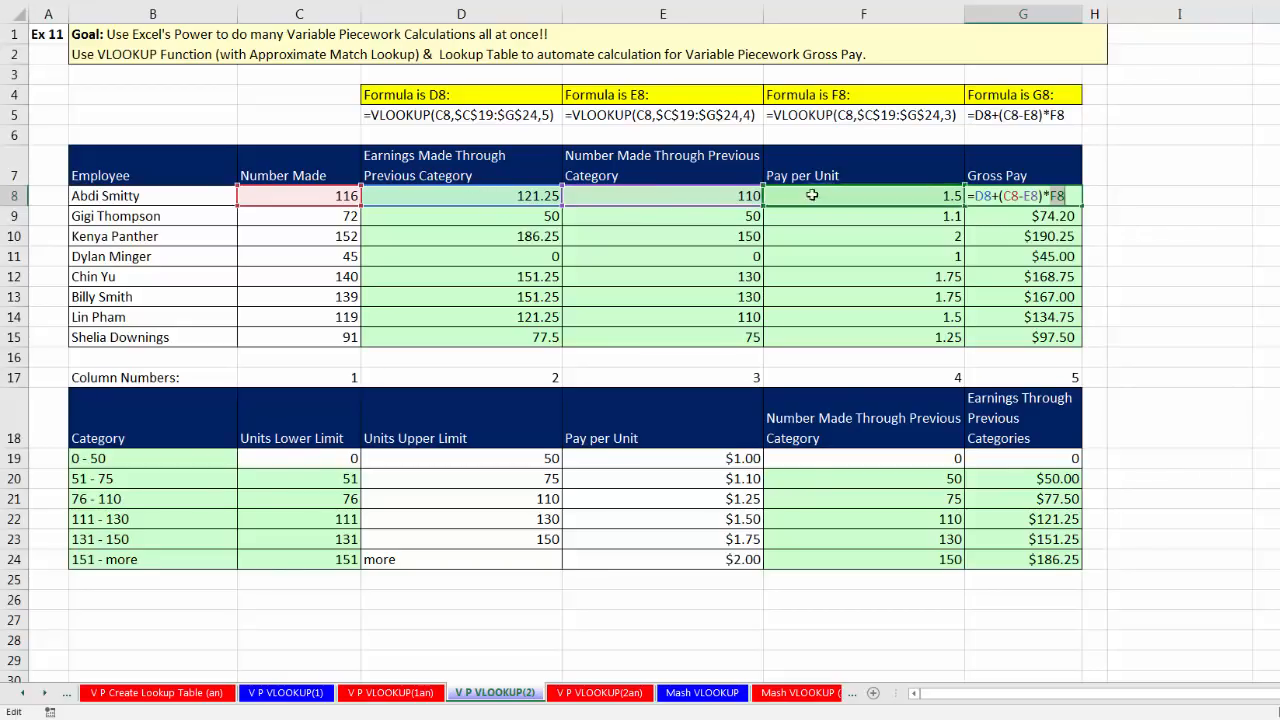
{"action": "double_click", "coordinate": [983, 196]}
{"action": "left_click", "coordinate": [1036, 196]}
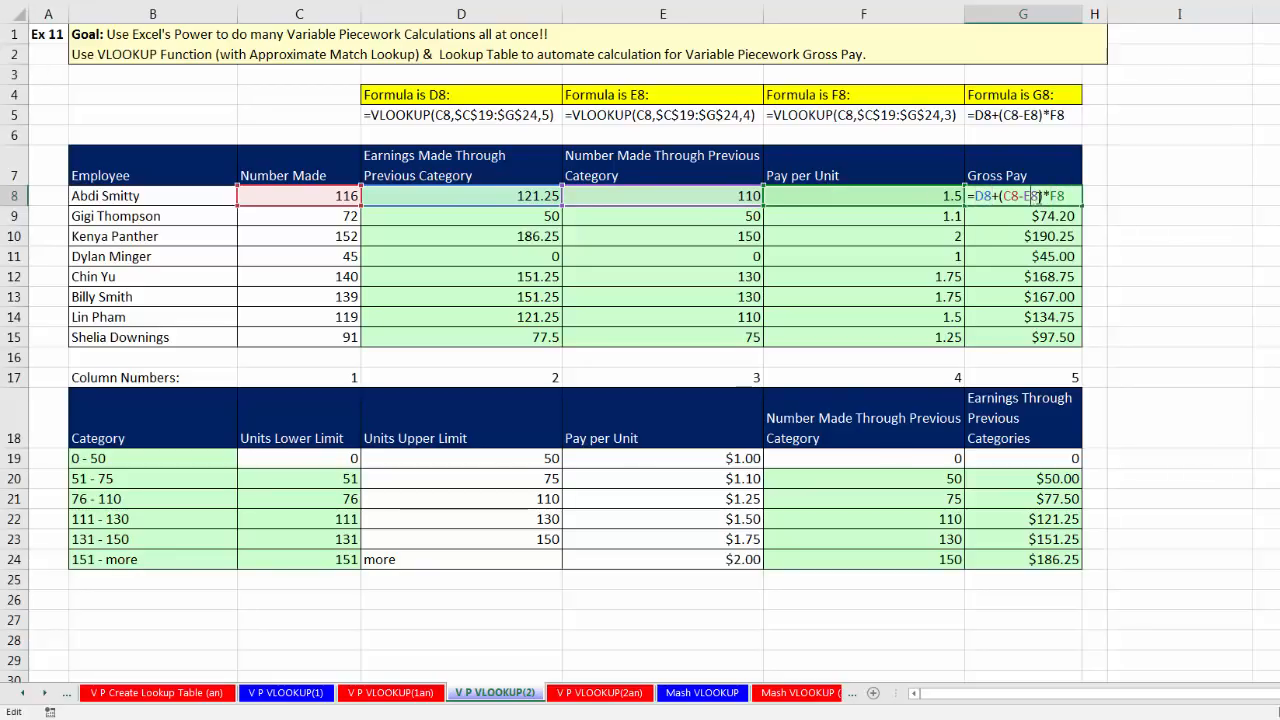
{"action": "double_click", "coordinate": [1057, 196]}
{"action": "key", "text": "Return"}
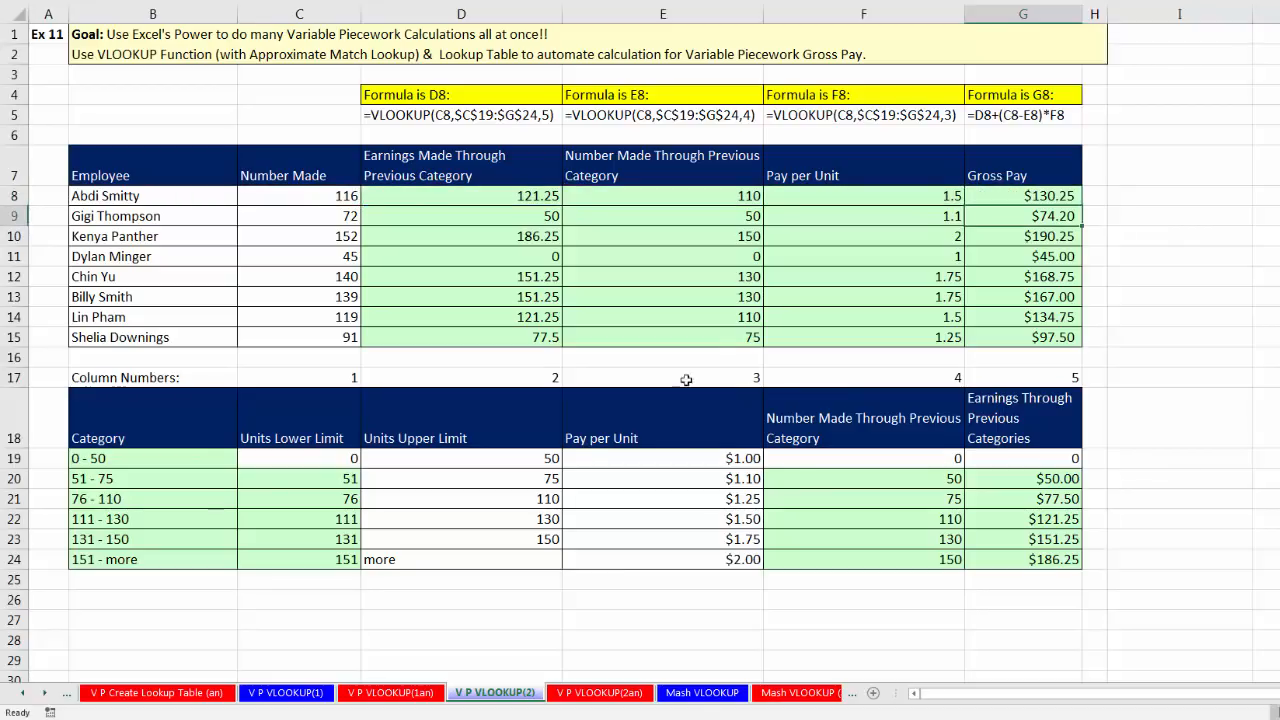
Step: Switch to the Mash VLOOKUP sheet and select I8, the first cell under Gross Pay (all together)
{"action": "left_click", "coordinate": [701, 692]}
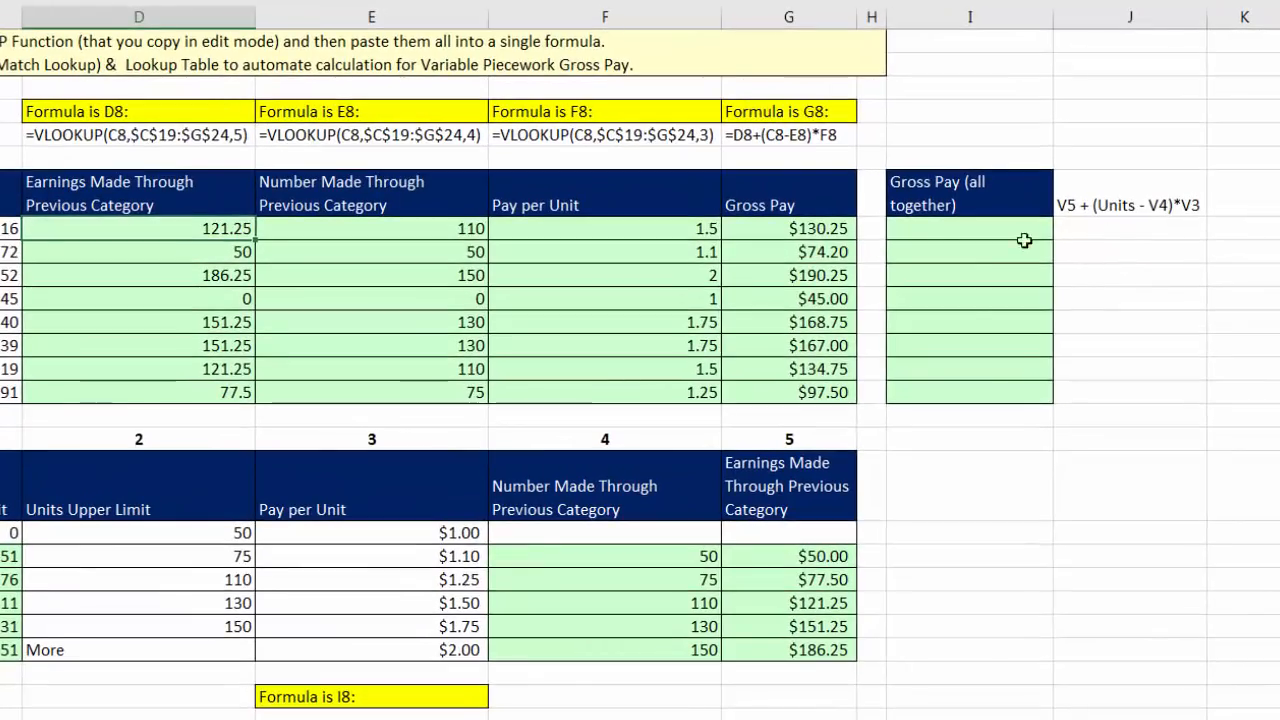
{"action": "left_click", "coordinate": [940, 228]}
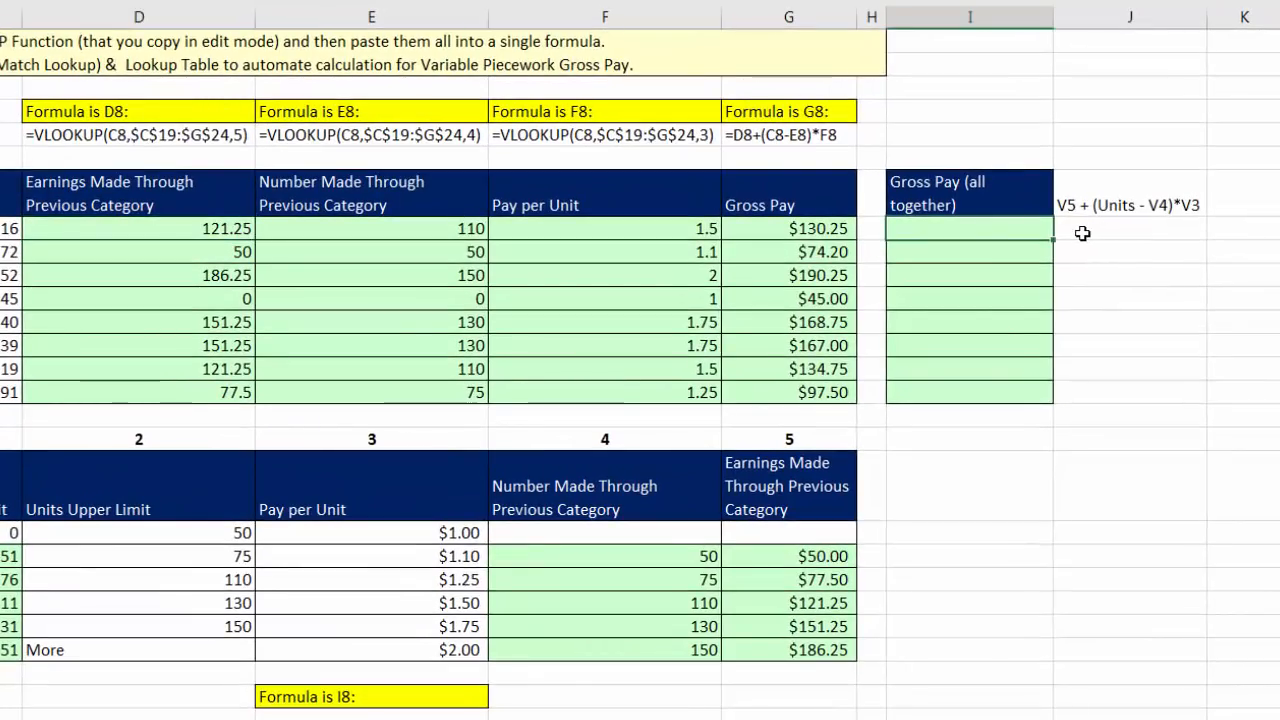
Step: Examine the D8, E8 and F8 references in G8's formula without editing it, and return to cell I8
{"action": "left_click", "coordinate": [745, 233]}
{"action": "key", "text": "F2"}
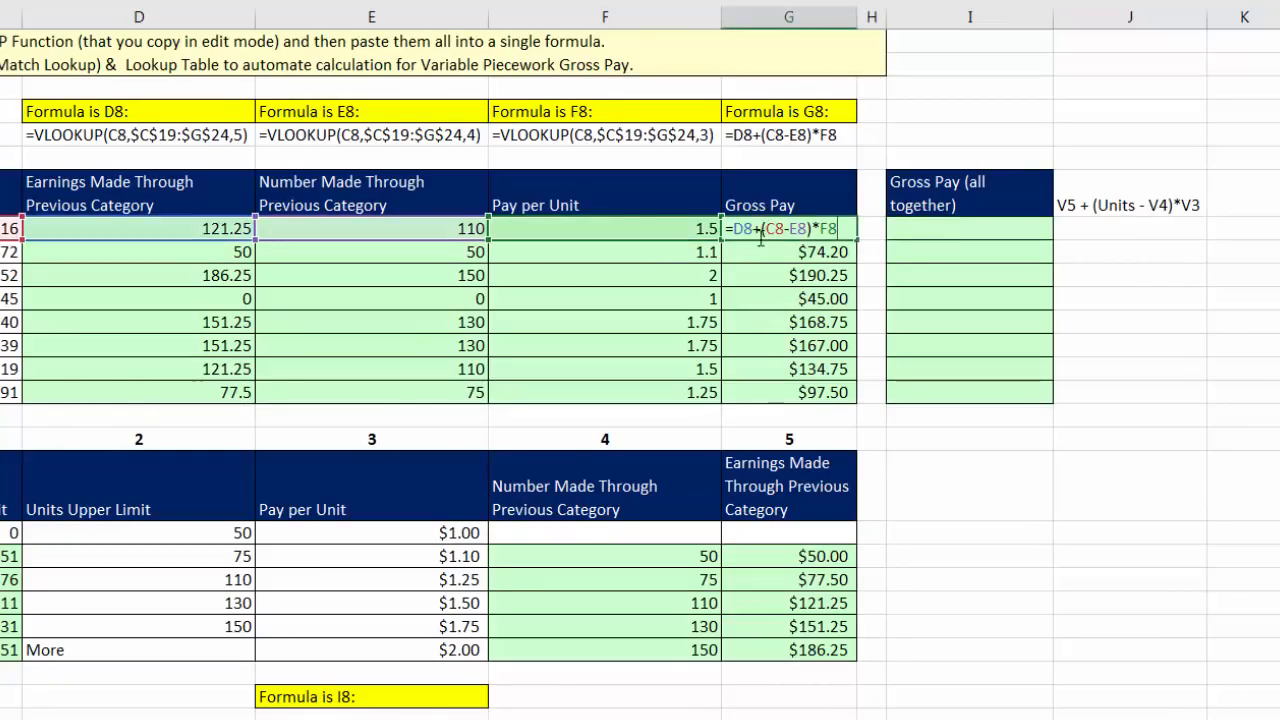
{"action": "left_click_drag", "start_coordinate": [733, 229], "coordinate": [752, 229]}
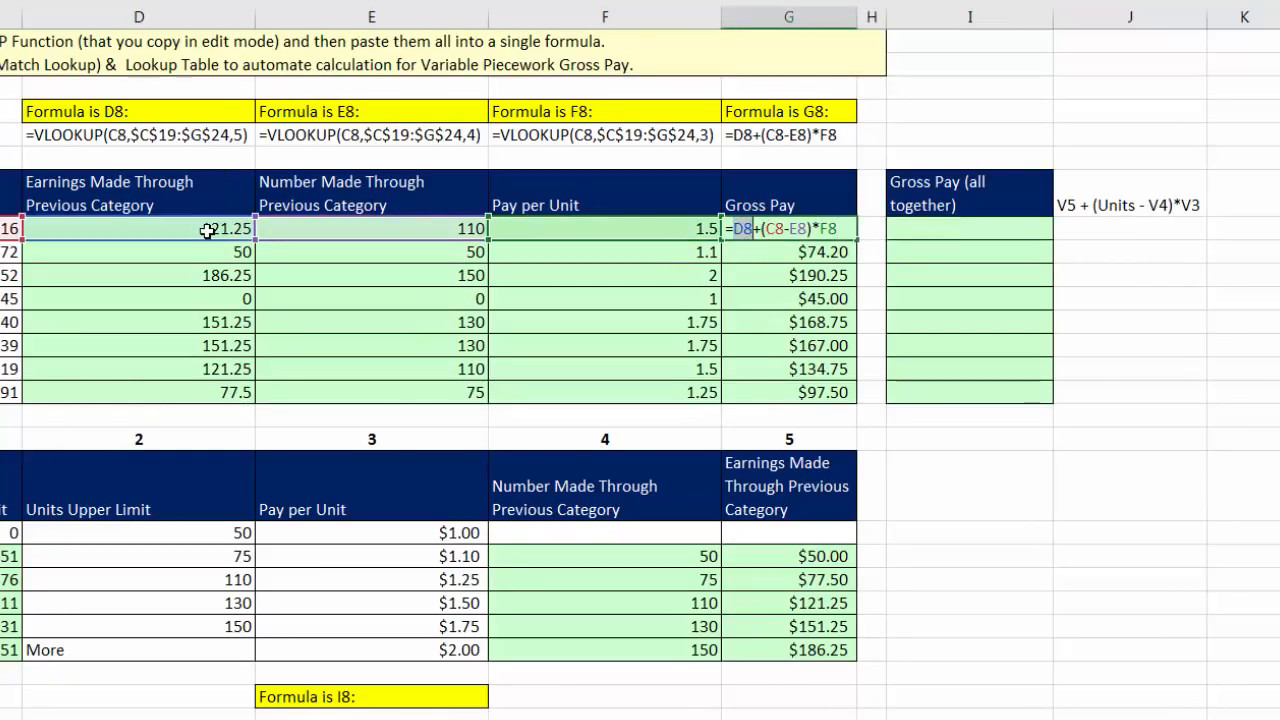
{"action": "left_click", "coordinate": [778, 231]}
{"action": "left_click_drag", "start_coordinate": [790, 229], "coordinate": [803, 229]}
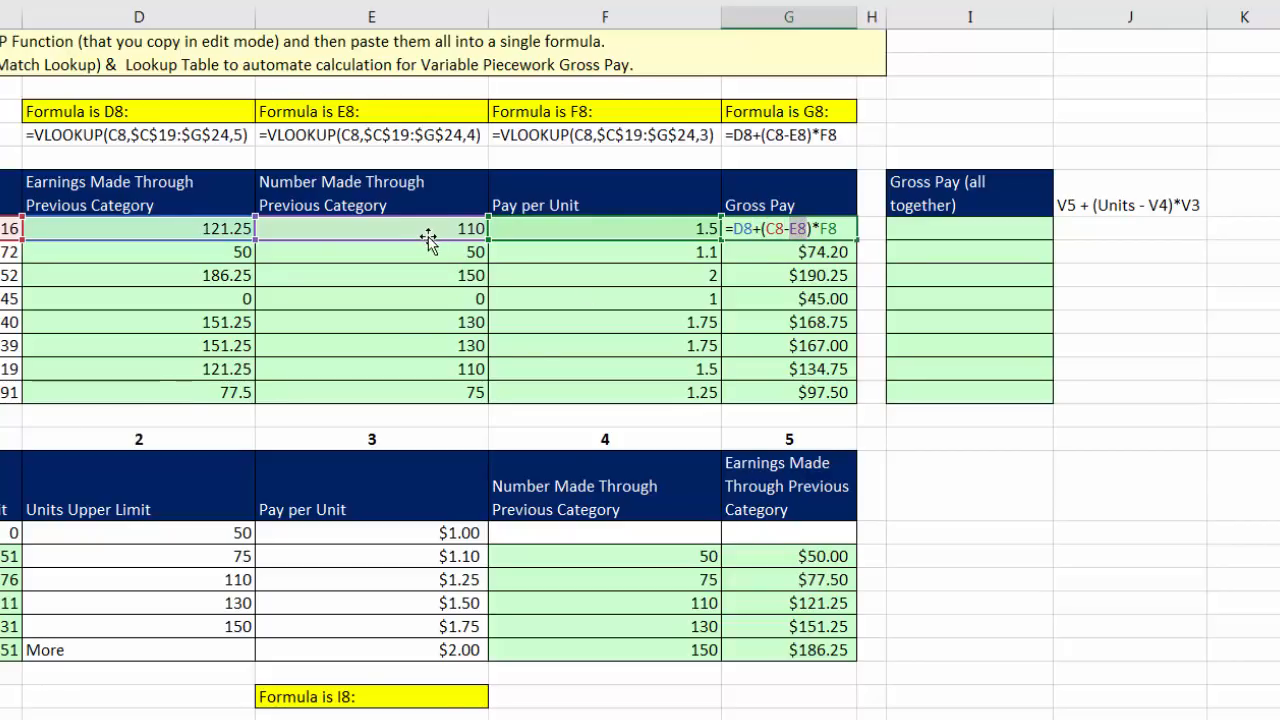
{"action": "left_click_drag", "start_coordinate": [821, 229], "coordinate": [838, 229]}
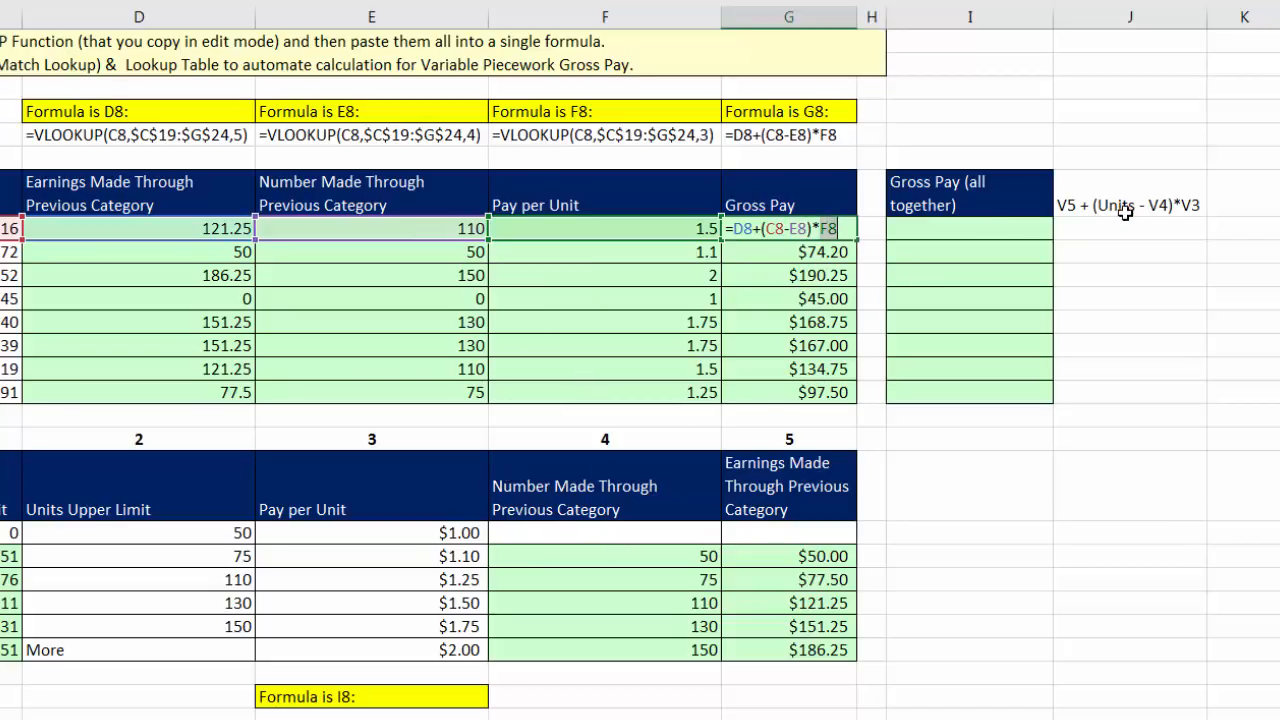
{"action": "key", "text": "Escape"}
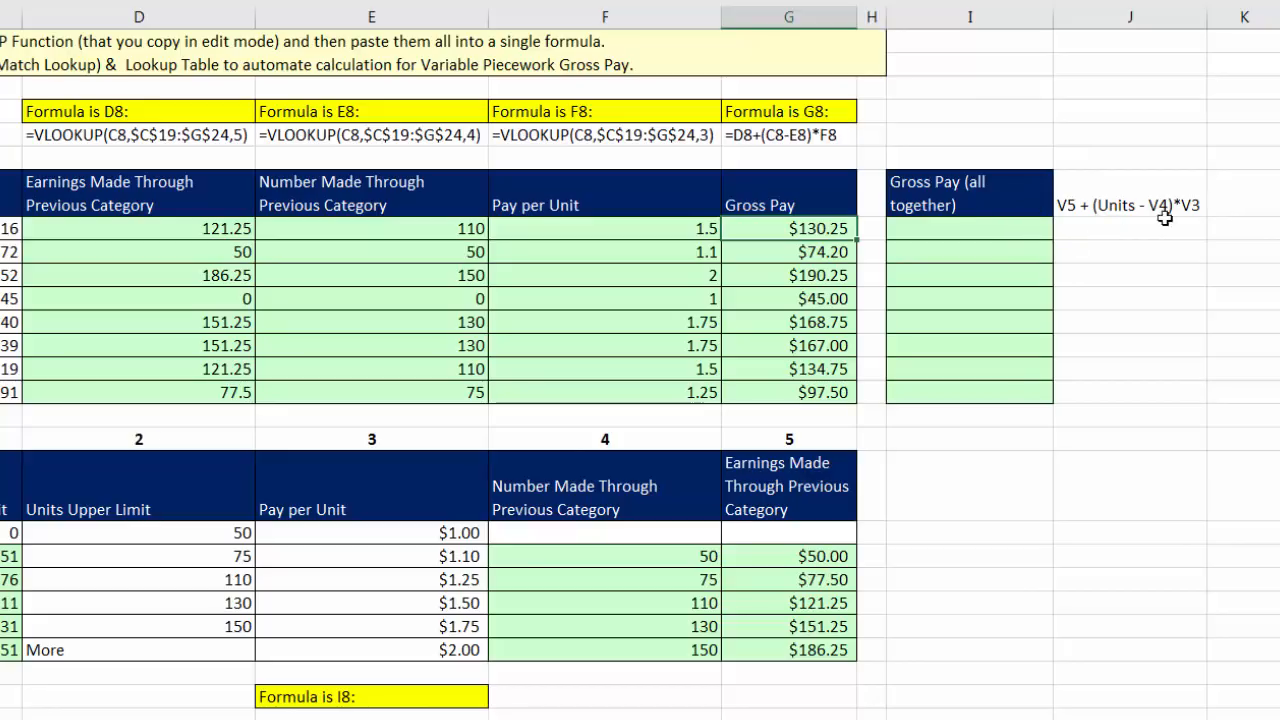
{"action": "left_click", "coordinate": [969, 228]}
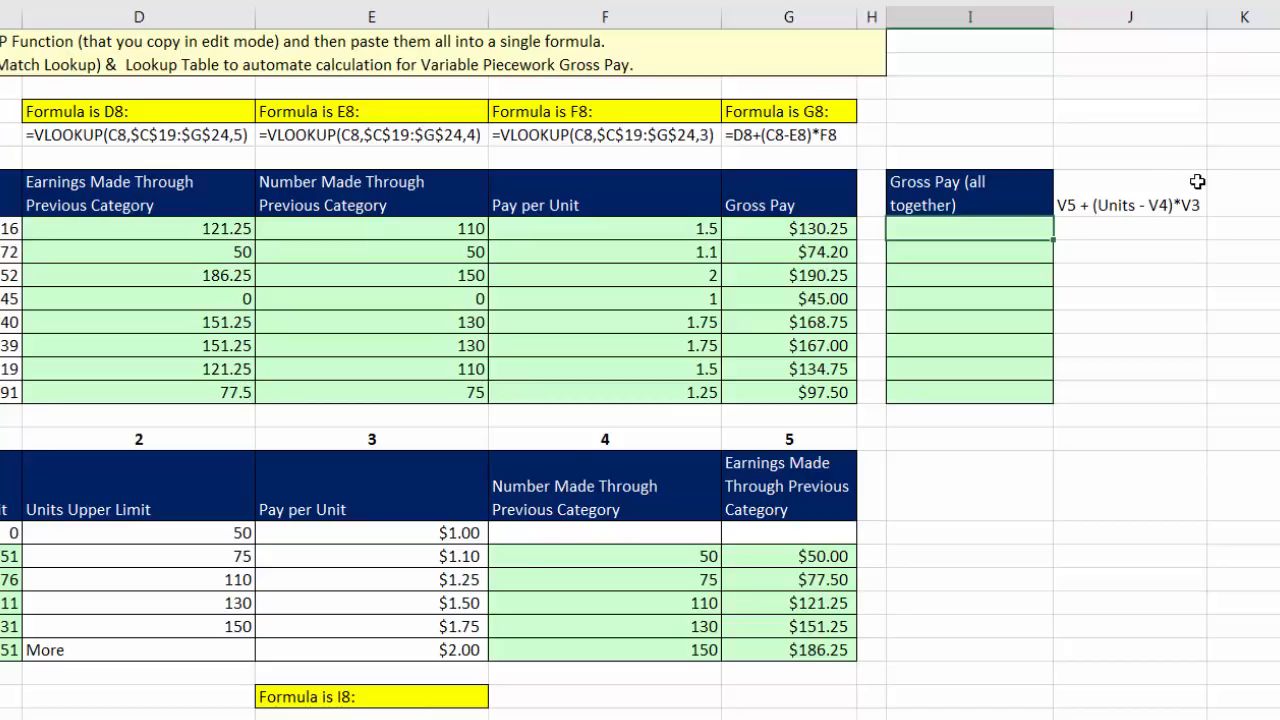
Step: Copy the complete formula =VLOOKUP(C8,$C$19:$G$24,5) from inside cell D8, leaving the cell unedited
{"action": "left_click", "coordinate": [199, 233]}
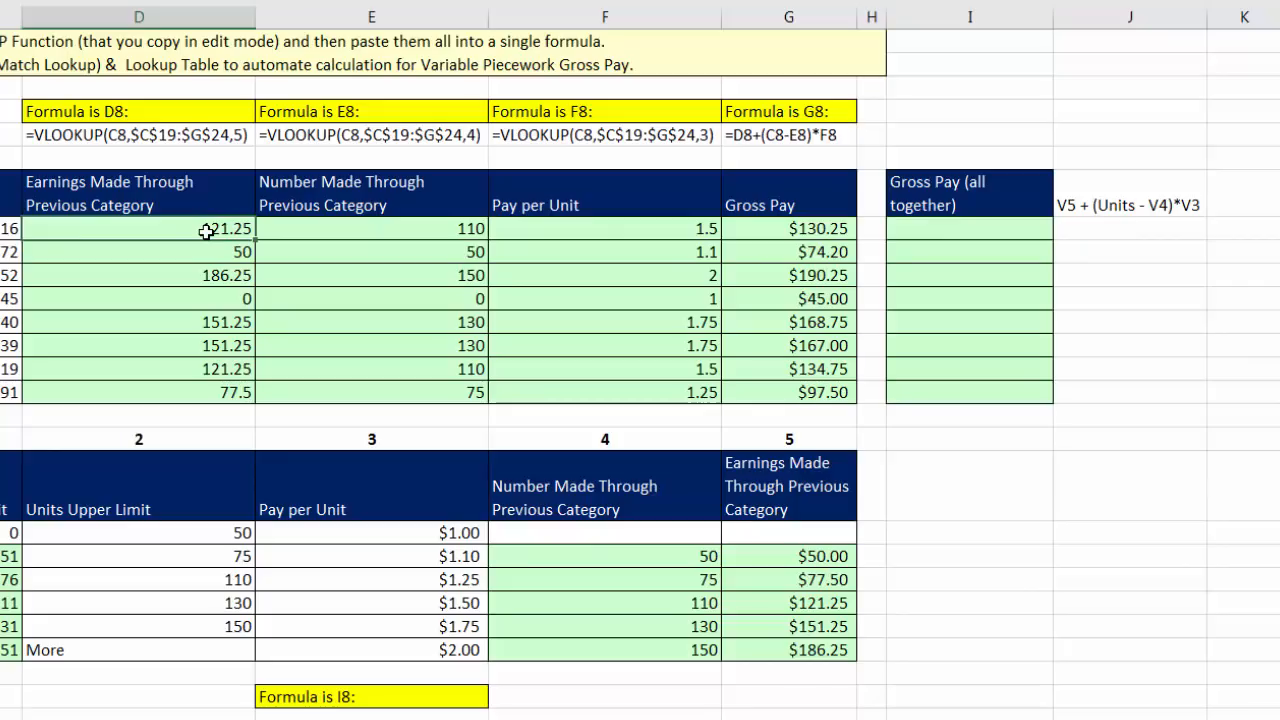
{"action": "key", "text": "F2"}
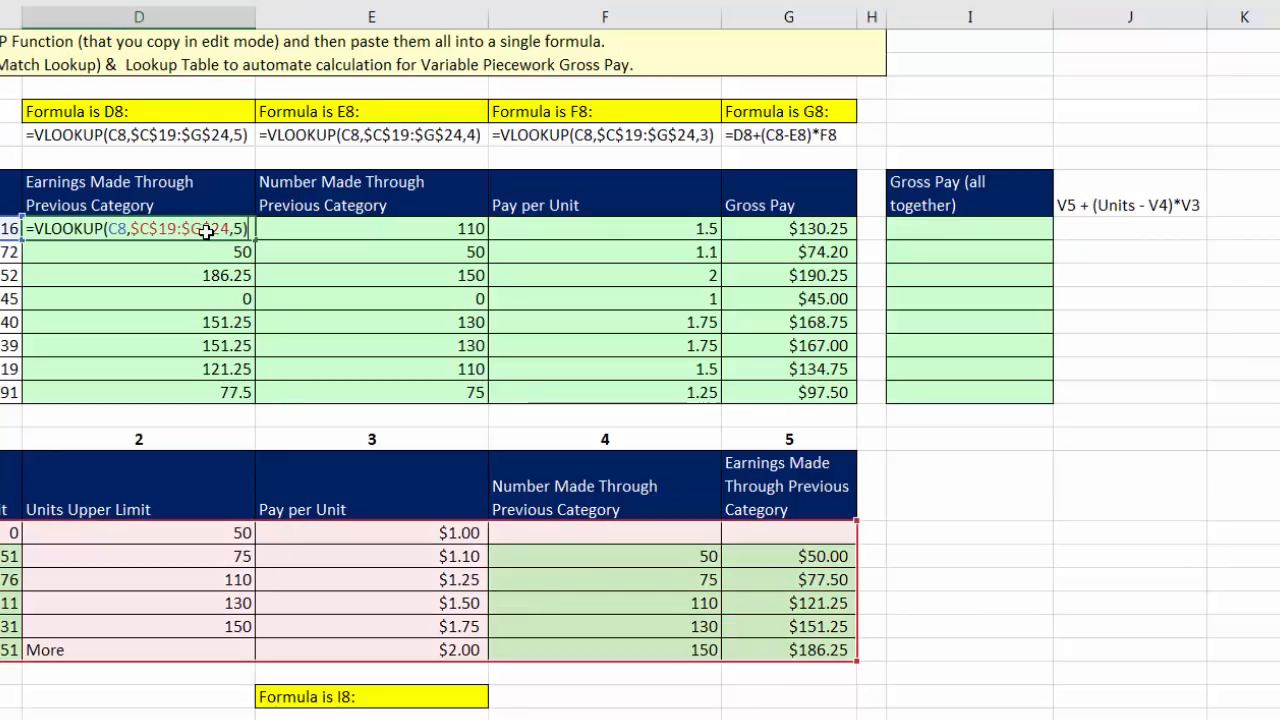
{"action": "left_click_drag", "start_coordinate": [28, 228], "coordinate": [300, 228]}
{"action": "key", "text": "ctrl+c"}
{"action": "key", "text": "Escape"}
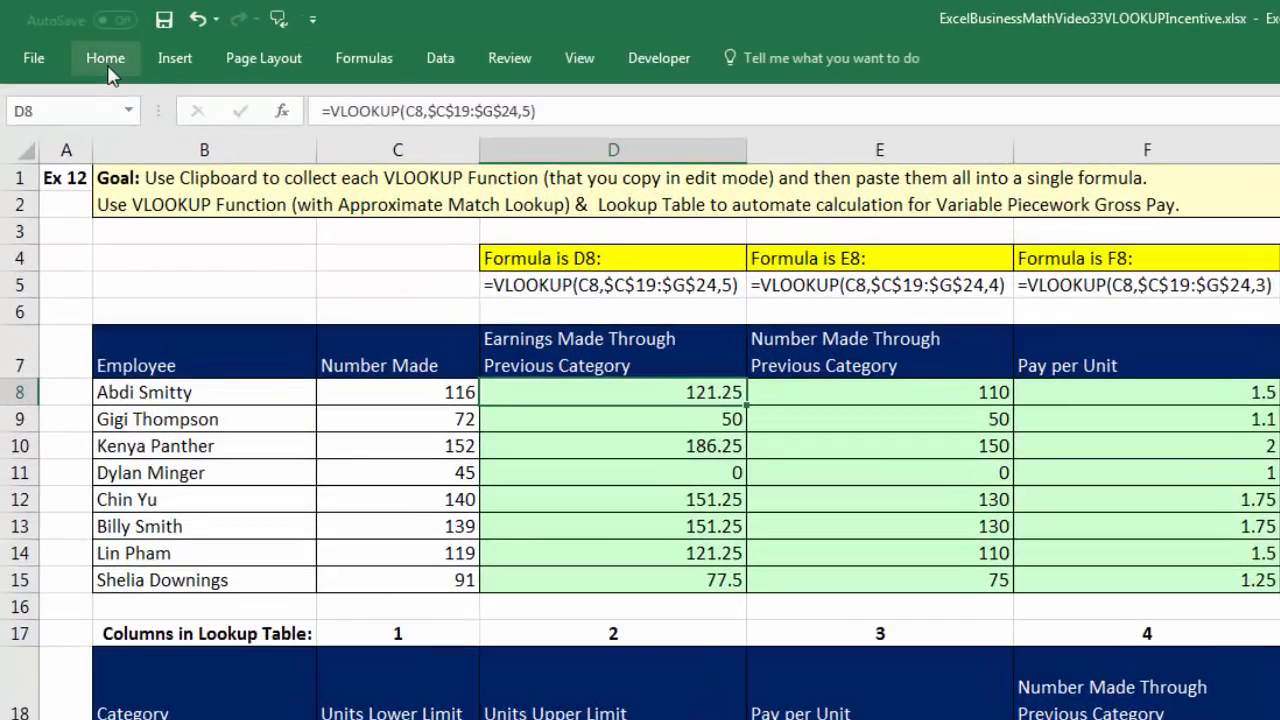
Step: Show the Office Clipboard's collected items and widen that area enough to read the whole copied formula
{"action": "left_click", "coordinate": [100, 60]}
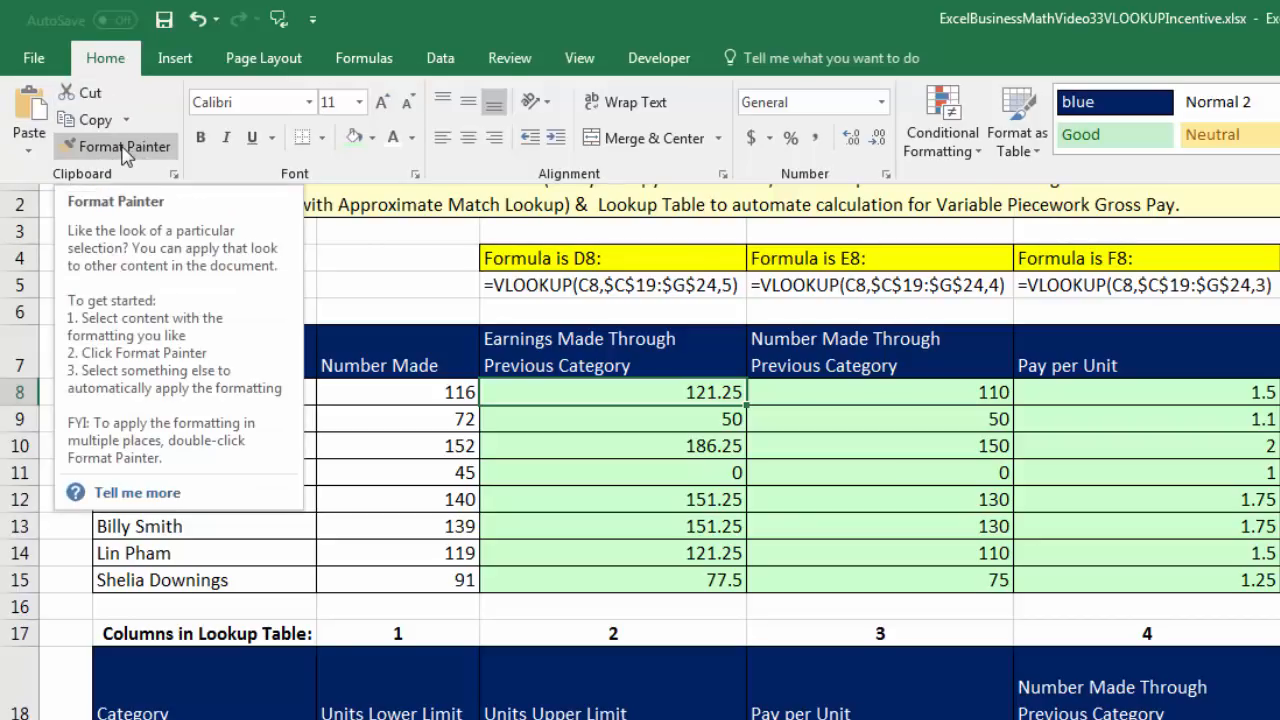
{"action": "left_click", "coordinate": [174, 179]}
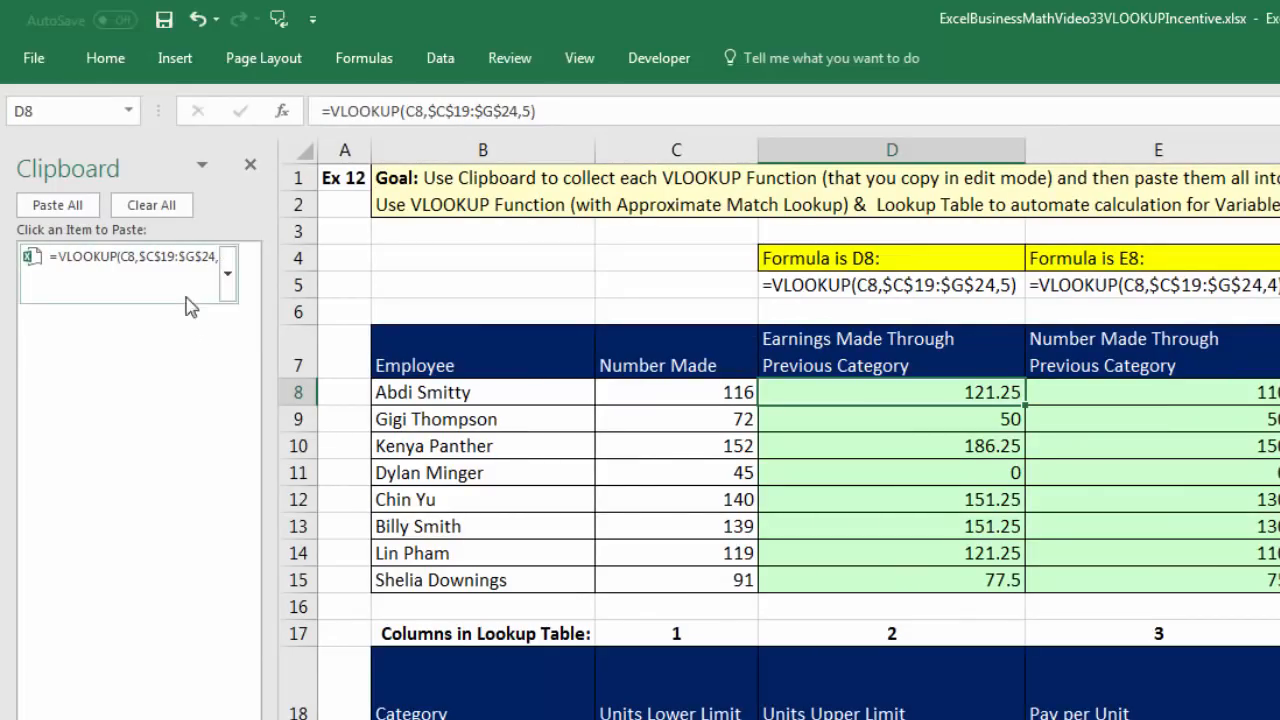
{"action": "mouse_move", "coordinate": [277, 366]}
{"action": "left_mouse_down"}
{"action": "mouse_move", "coordinate": [309, 366]}
{"action": "mouse_move", "coordinate": [298, 362]}
{"action": "left_mouse_up"}
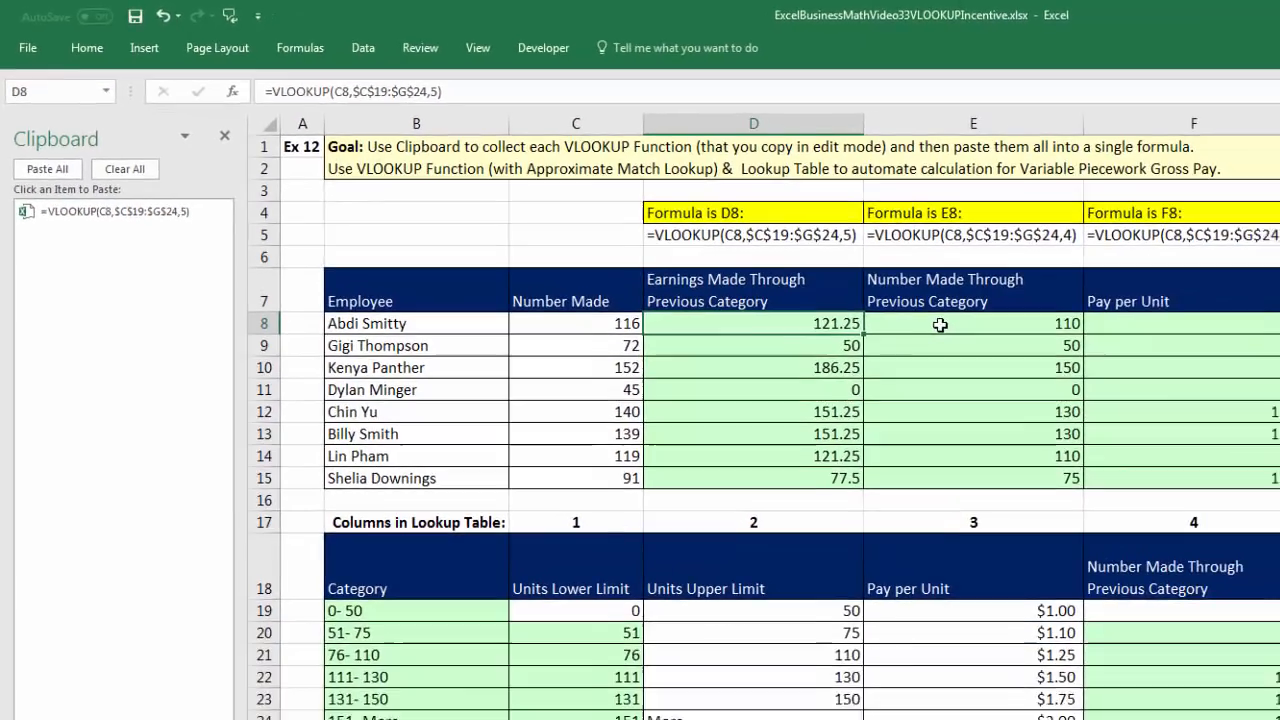
Step: Collect VLOOKUP(C8,$C$19:$G$24,4) from cell E8 on the clipboard without its equal sign, leaving the cell unedited
{"action": "double_click", "coordinate": [1063, 392]}
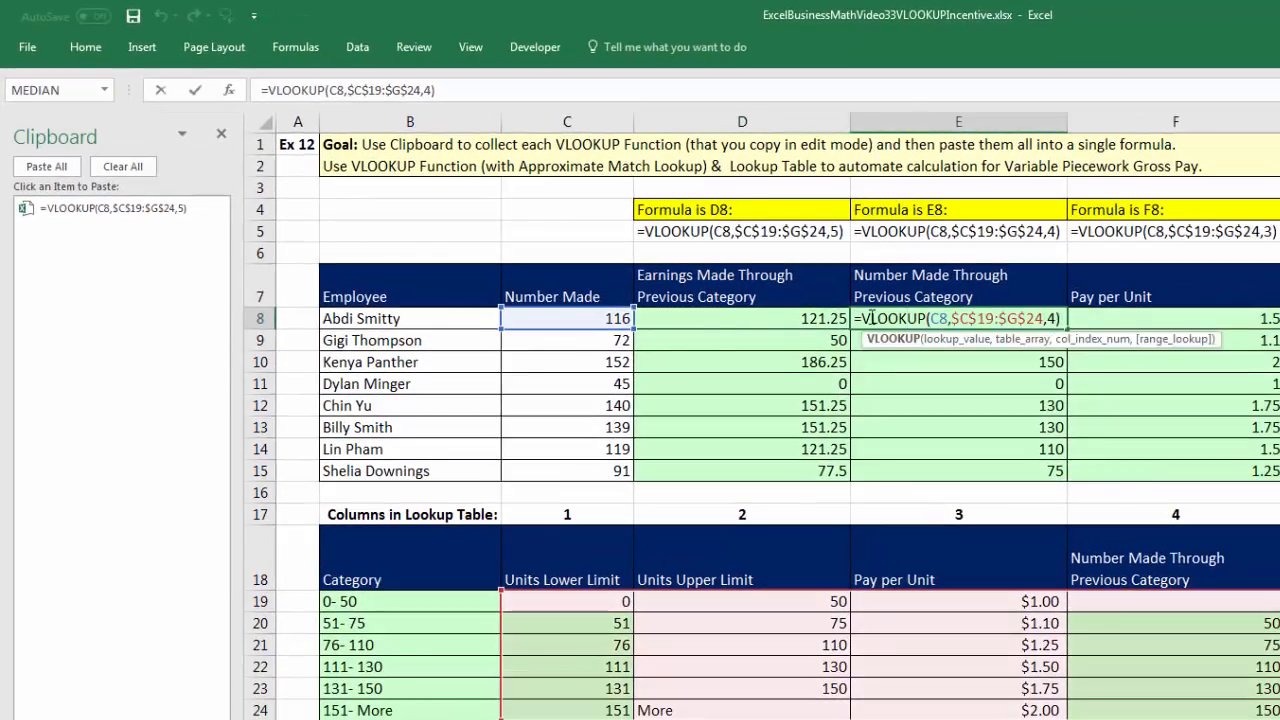
{"action": "left_click_drag", "start_coordinate": [863, 318], "coordinate": [1067, 318]}
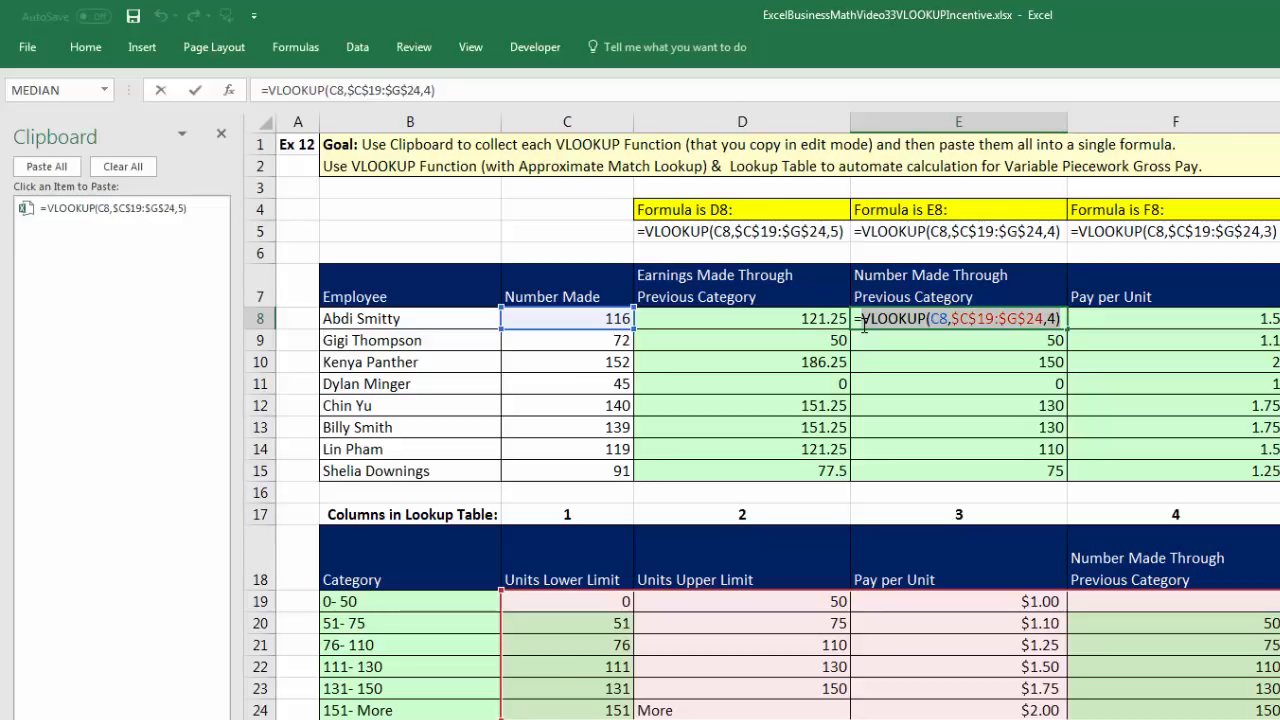
{"action": "key", "text": "ctrl+c"}
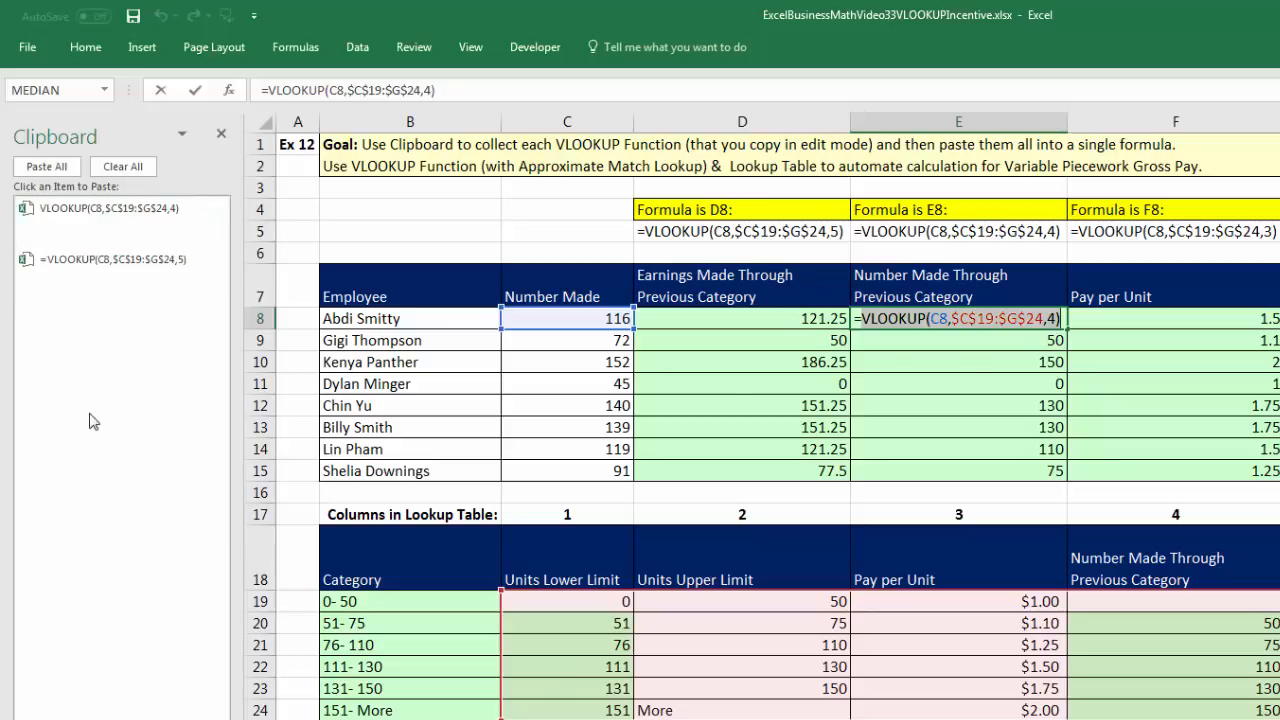
{"action": "key", "text": "Escape"}
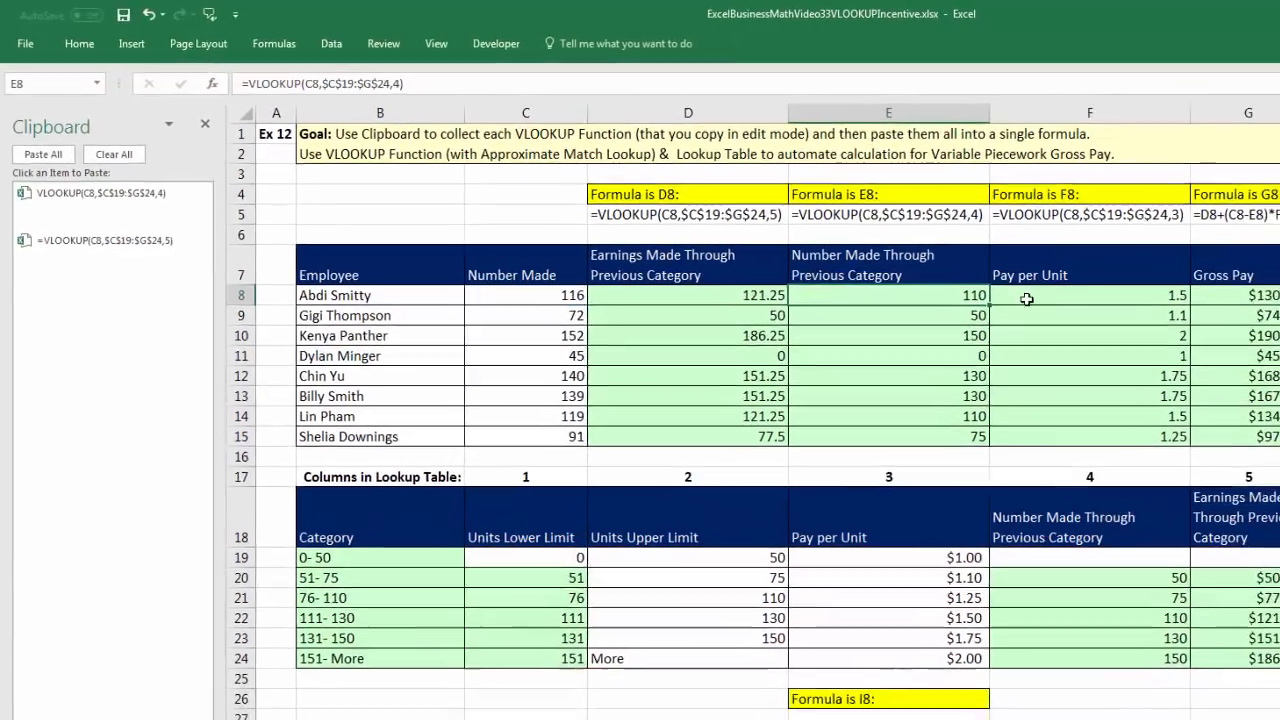
Step: Collect VLOOKUP(C8,$C$19:$G$24,3) from cell F8 on the clipboard without its equal sign, leaving the cell unedited
{"action": "left_click", "coordinate": [1026, 298]}
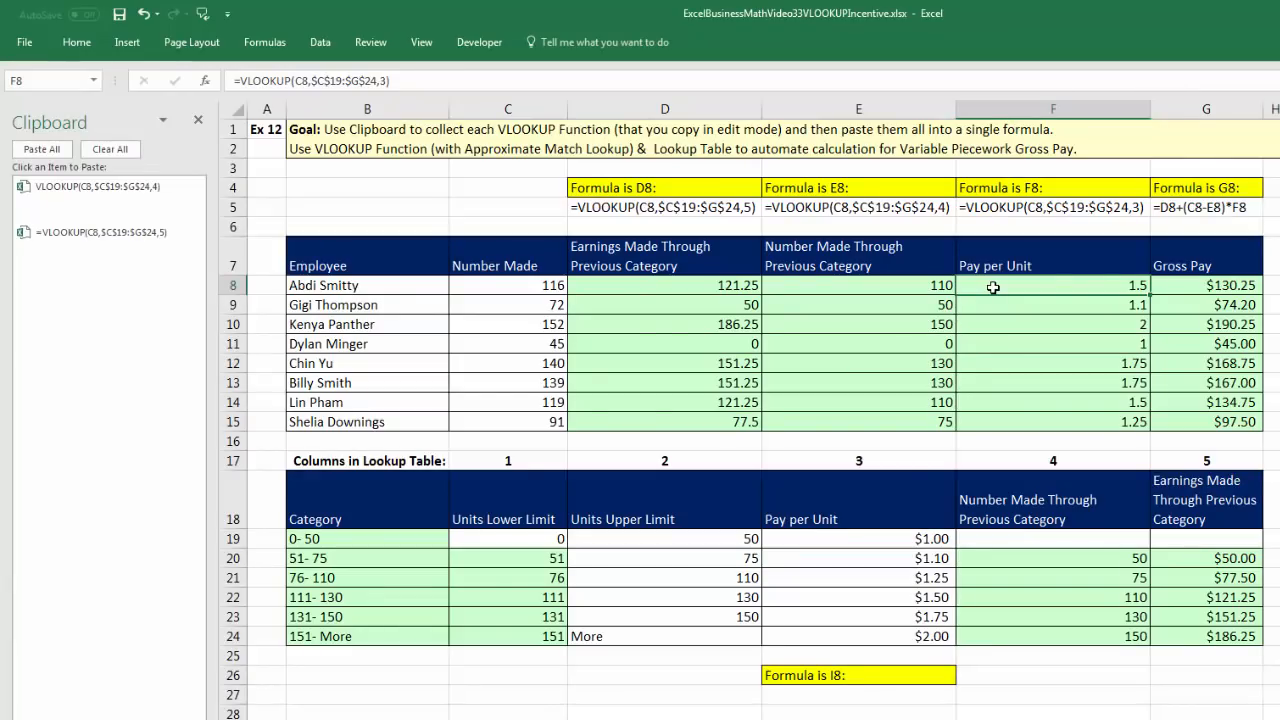
{"action": "double_click", "coordinate": [993, 287]}
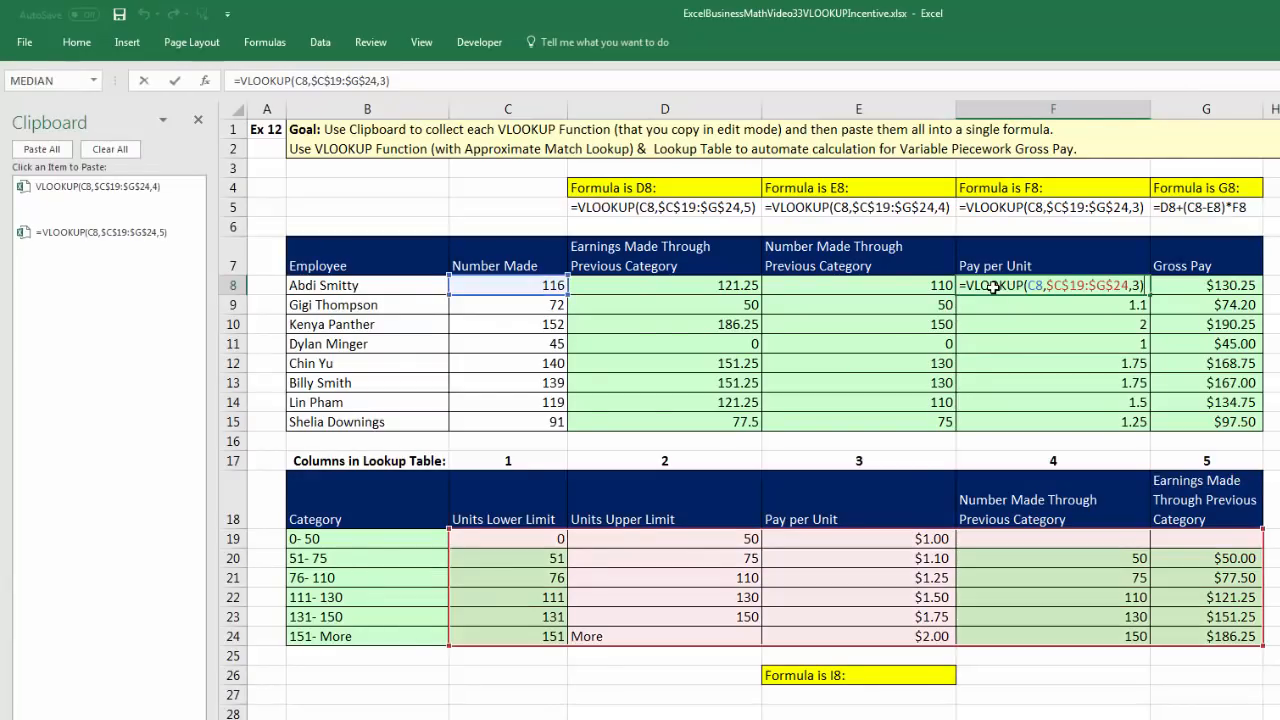
{"action": "left_click_drag", "start_coordinate": [968, 285], "coordinate": [1172, 292]}
{"action": "key", "text": "ctrl+c"}
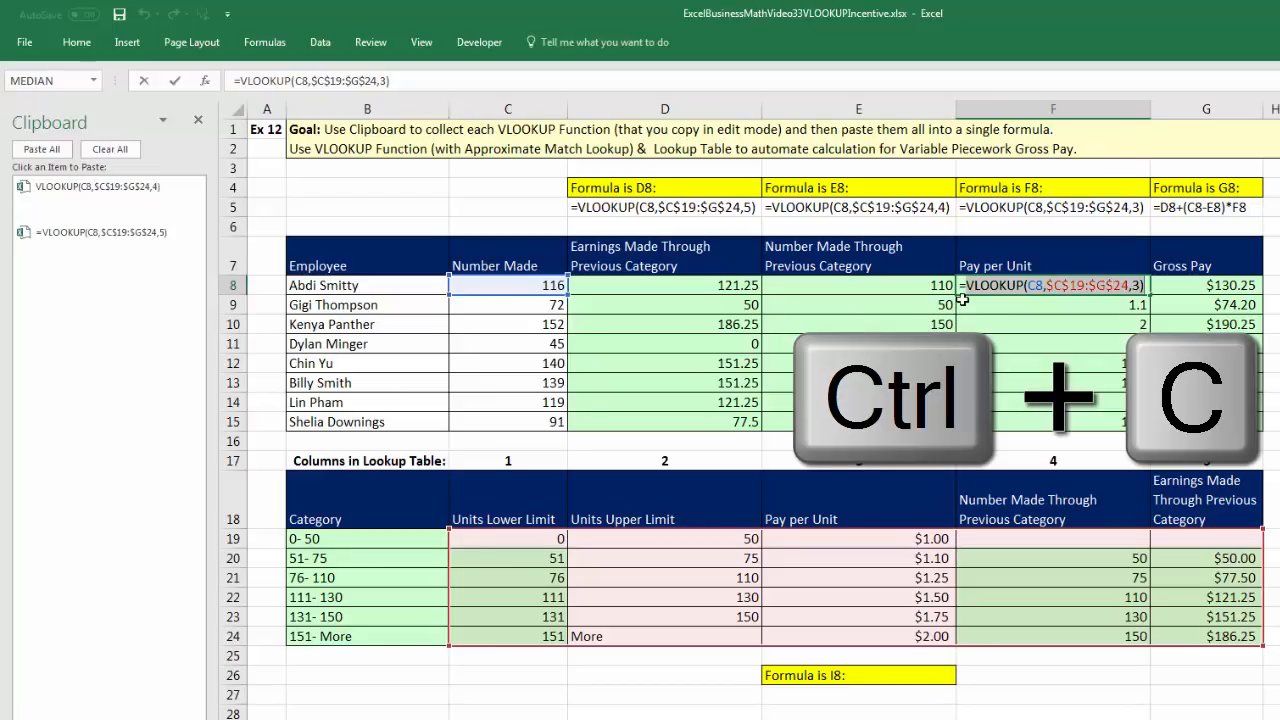
{"action": "key", "text": "ctrl+c"}
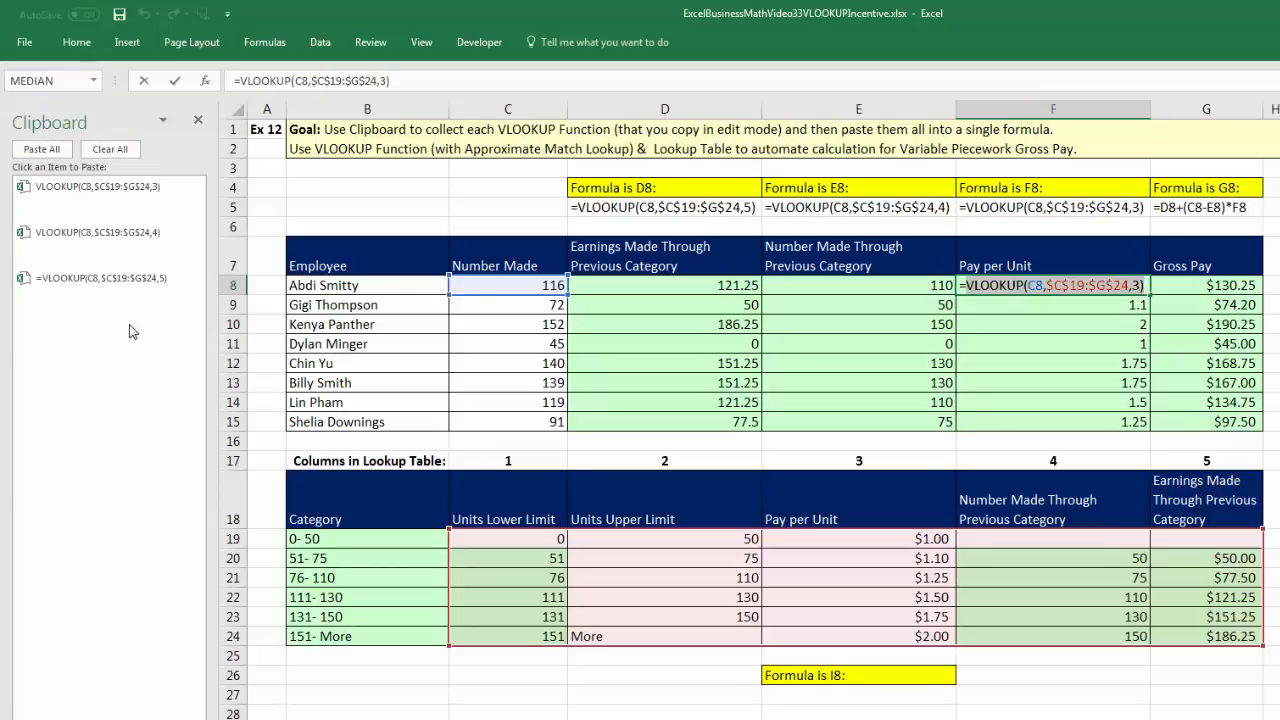
{"action": "key", "text": "Escape"}
Step: Paste the collected =VLOOKUP(C8,$C$19:$G$24,5) into cell I8 and extend the formula with +(C8-
{"action": "left_click", "coordinate": [1279, 286]}
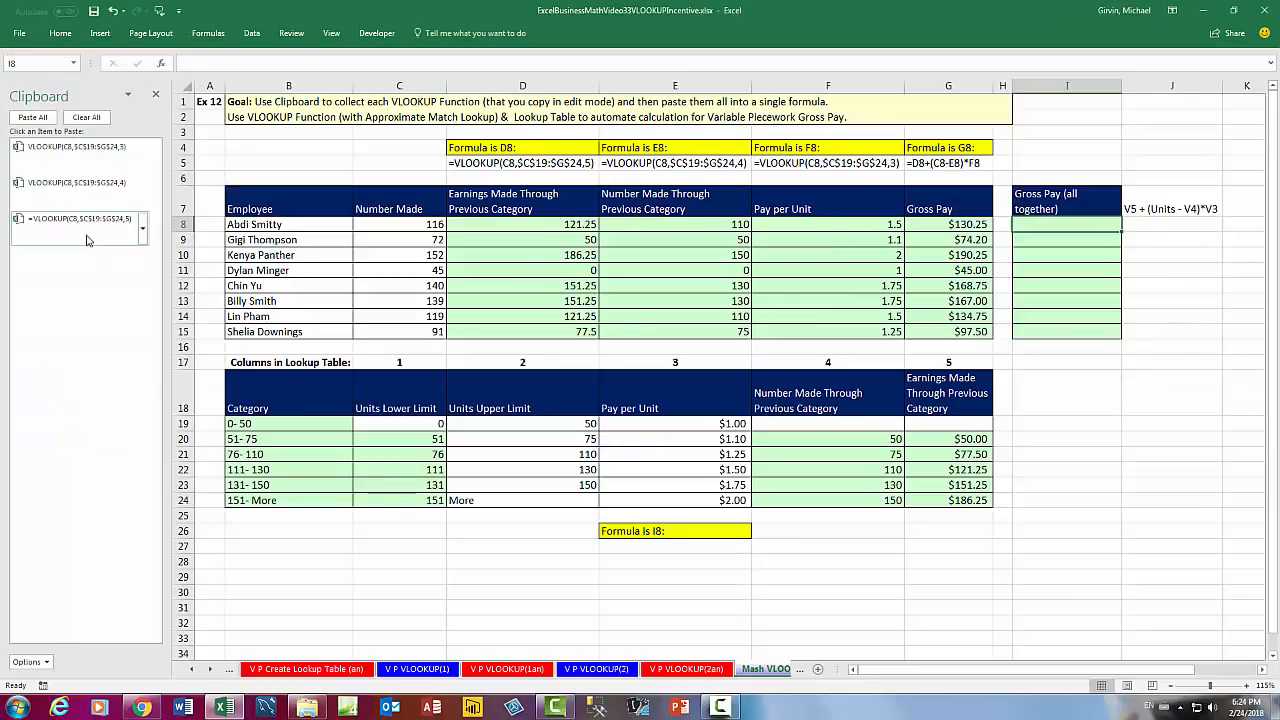
{"action": "left_click", "coordinate": [85, 238]}
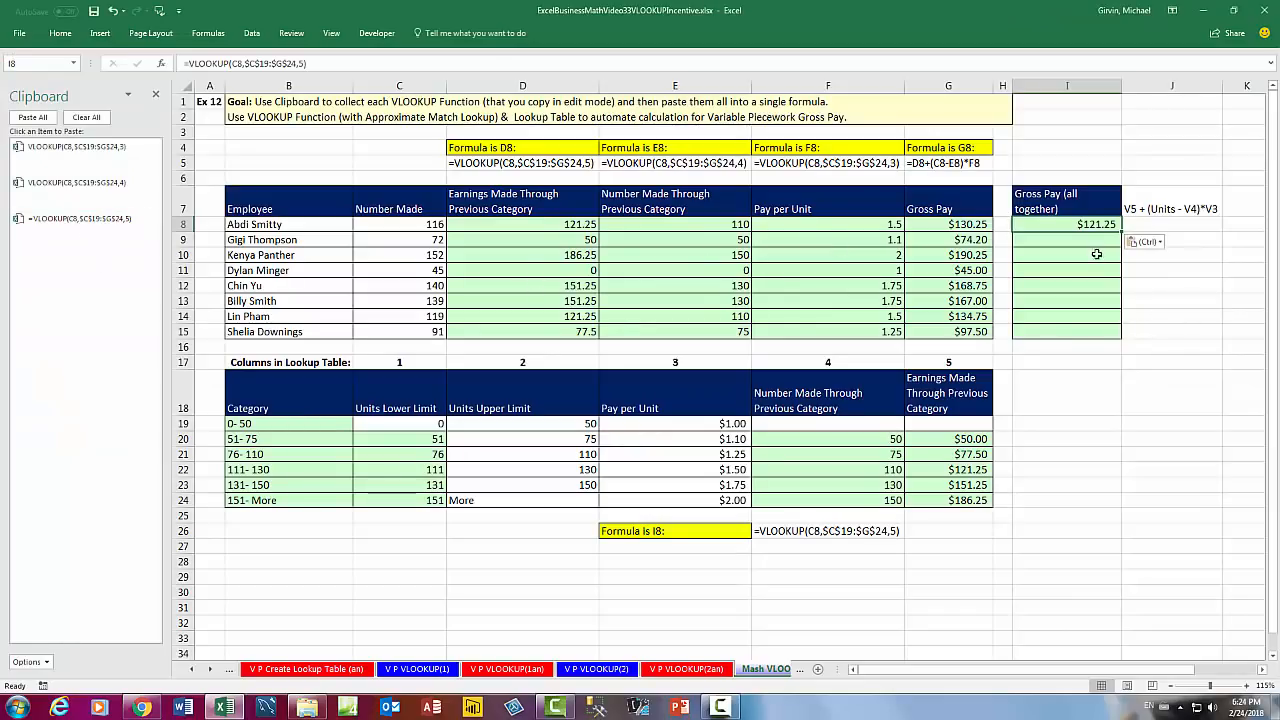
{"action": "key", "text": "F2"}
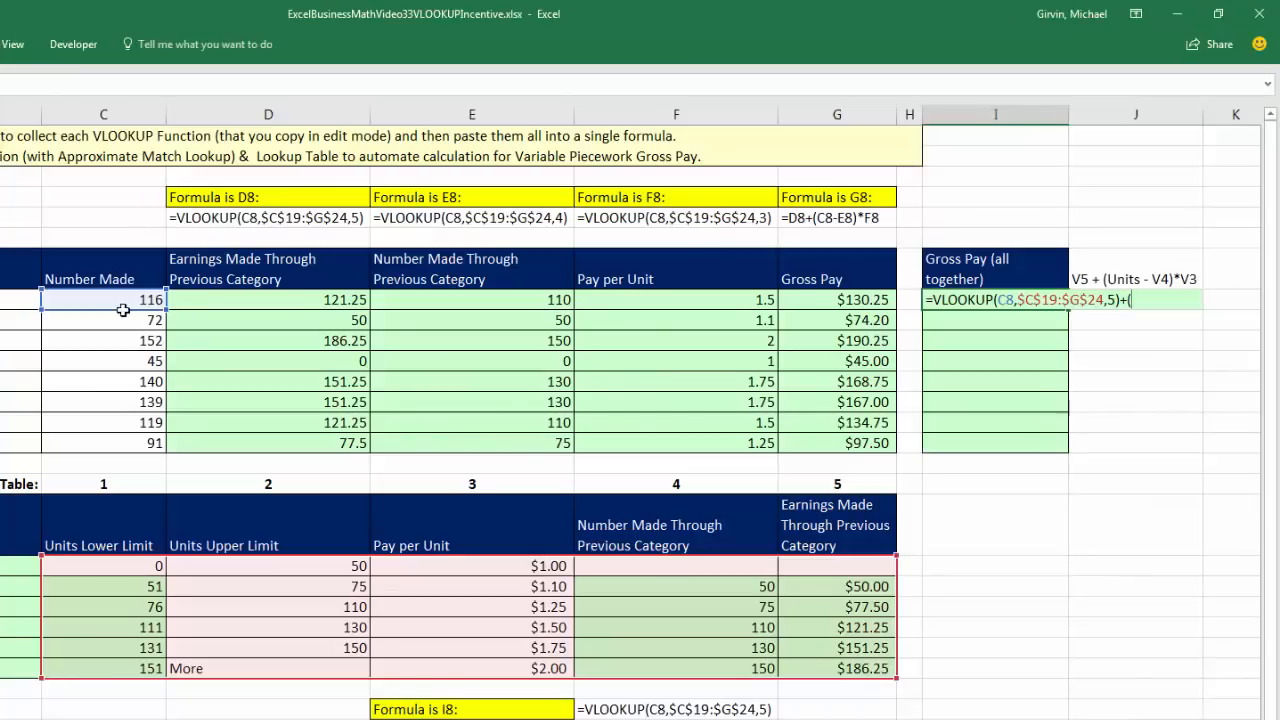
{"action": "left_click", "coordinate": [122, 310]}
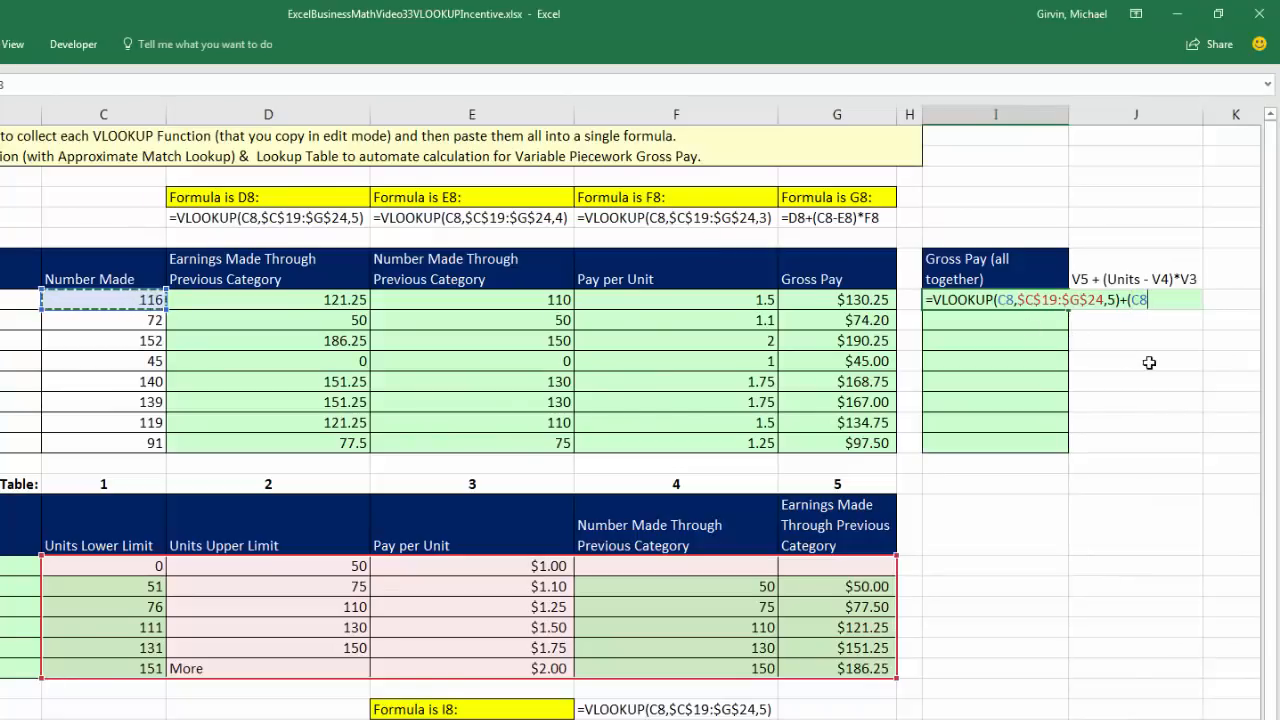
{"action": "type", "text": "-"}
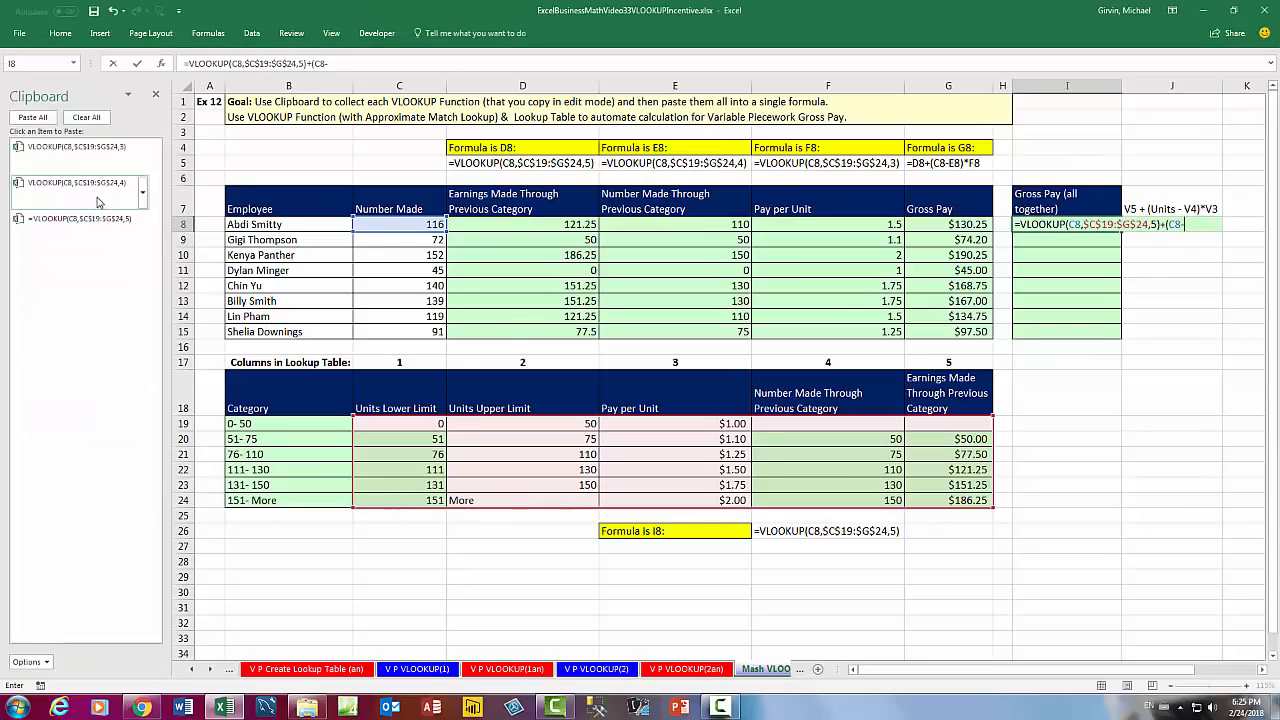
Step: Complete I8's formula with the collected column-4 VLOOKUP, a closing parenthesis and multiplication by the collected column-3 VLOOKUP, and enter it
{"action": "left_click", "coordinate": [97, 202]}
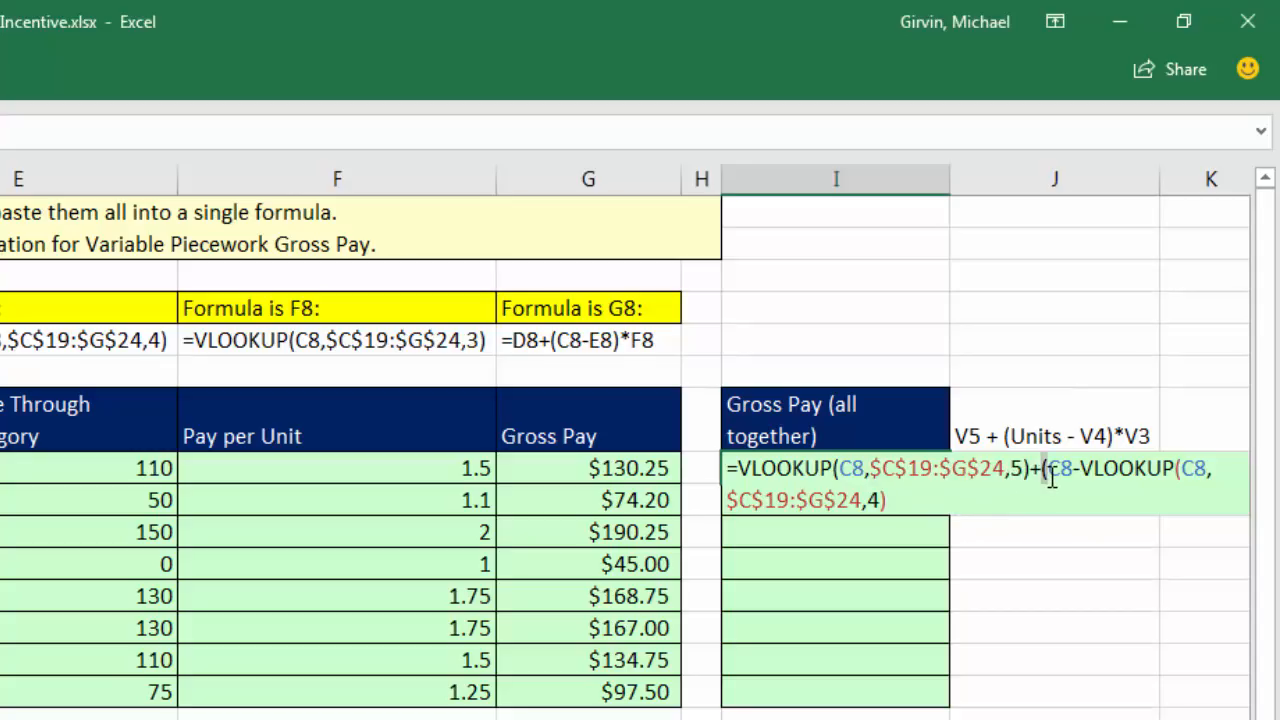
{"action": "left_click", "coordinate": [929, 505]}
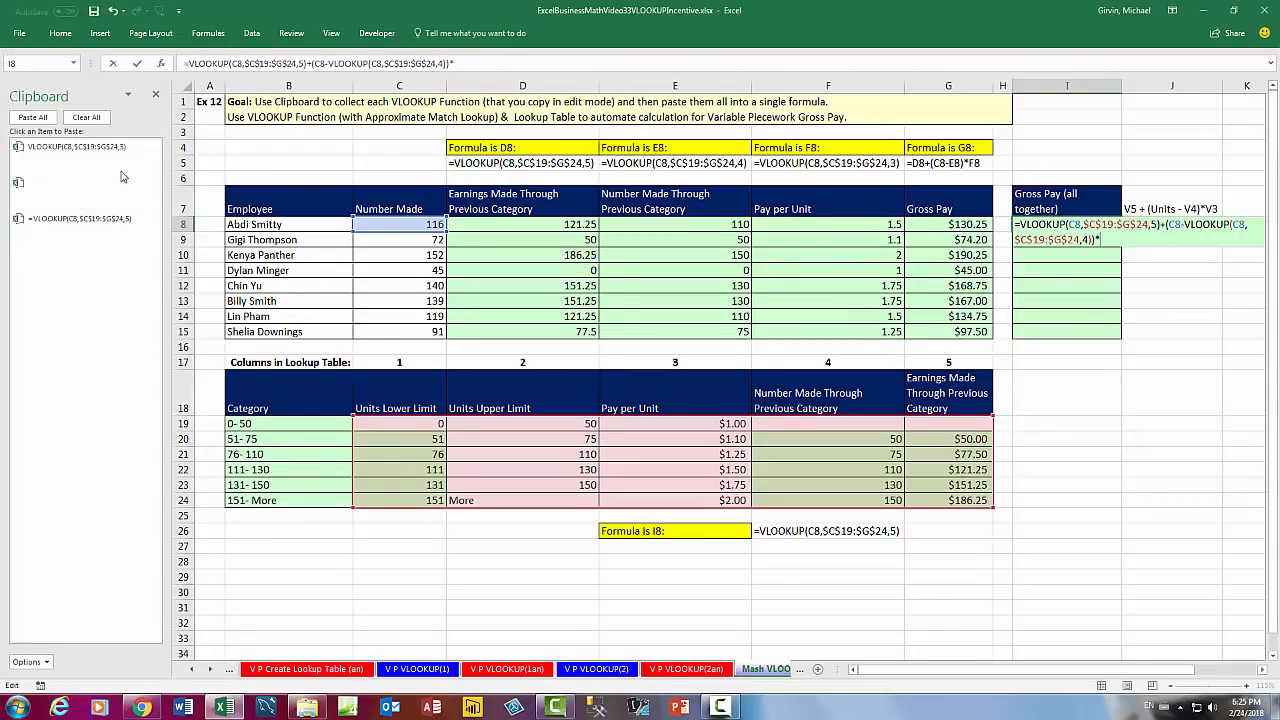
{"action": "left_click", "coordinate": [97, 165]}
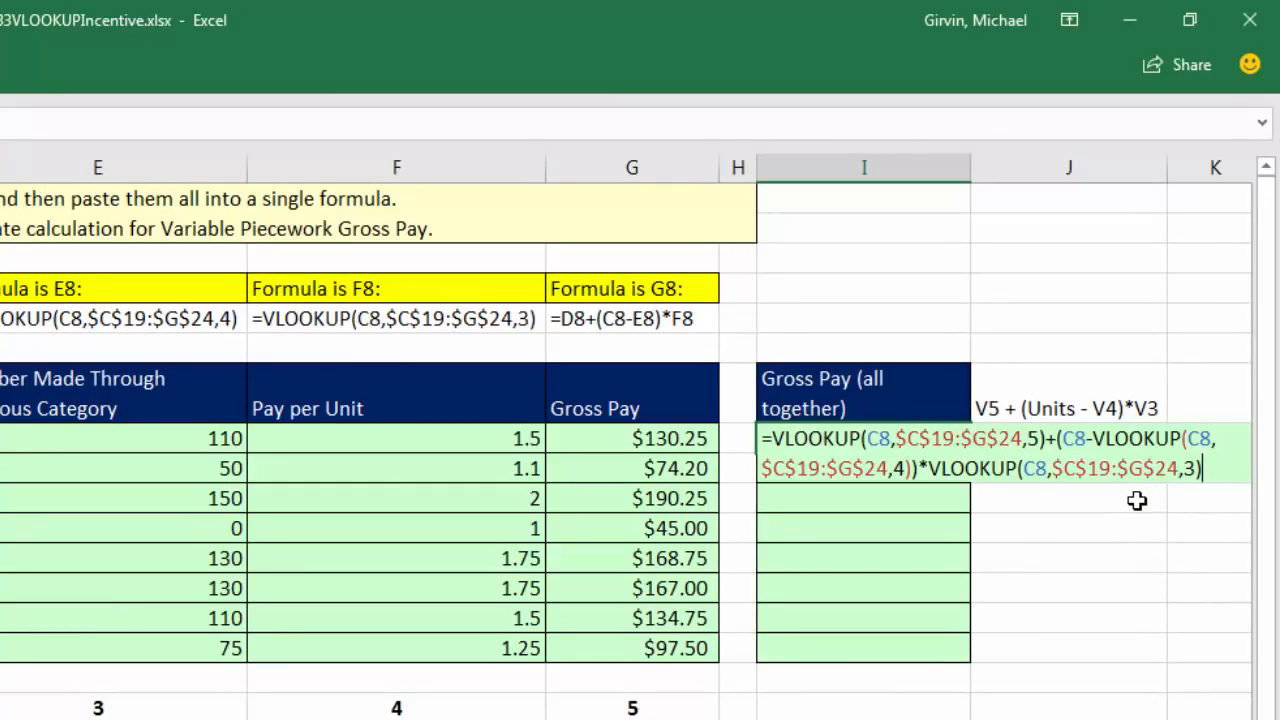
{"action": "key", "text": "ctrl+Return"}
Step: Fill the combined Gross Pay formula from I8 down to I15 and check the cell references in I15
{"action": "left_click_drag", "start_coordinate": [970, 454], "coordinate": [965, 668]}
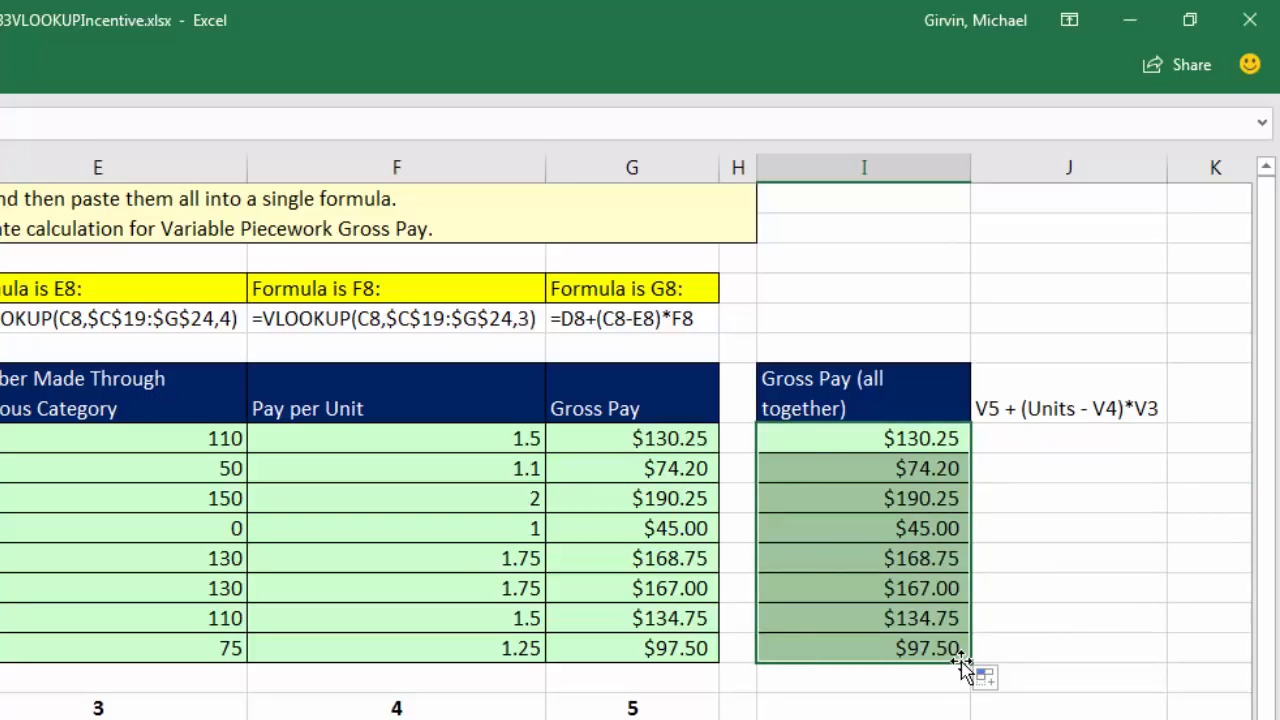
{"action": "left_click", "coordinate": [905, 648]}
{"action": "key", "text": "F2"}
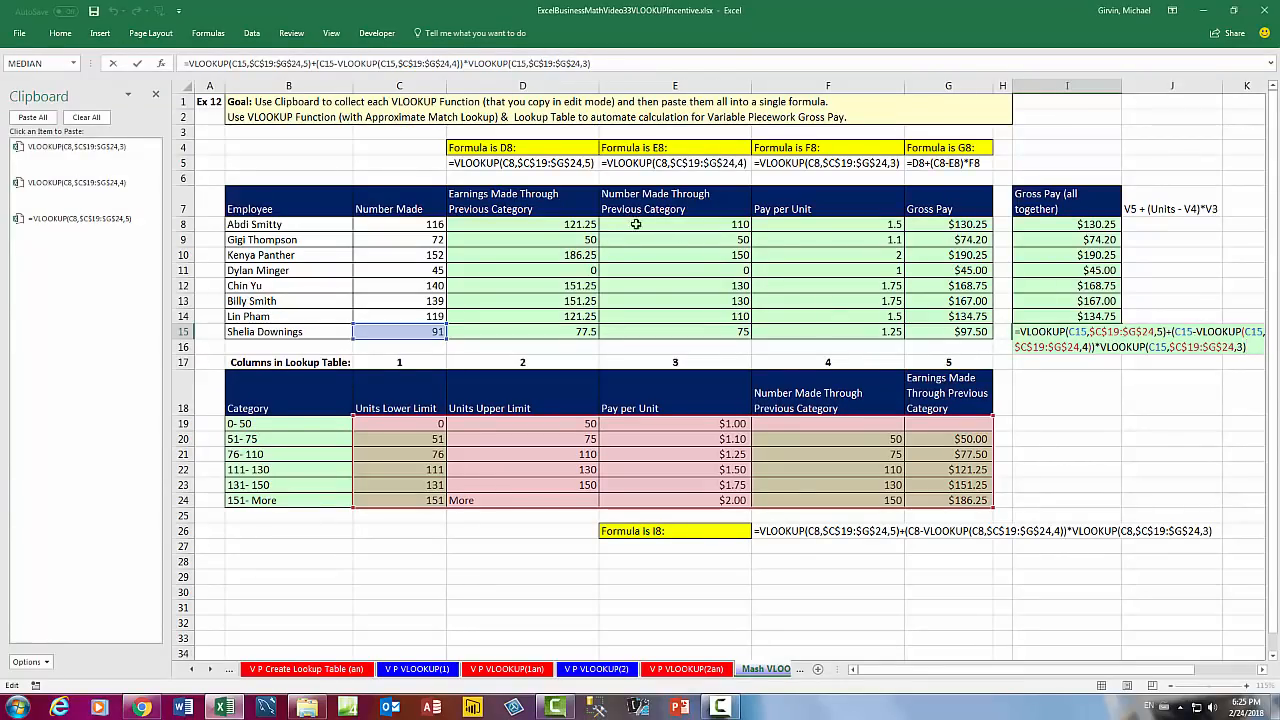
{"action": "key", "text": "Escape"}
Step: Clear all contents and formatting from the helper columns in D7:G15
{"action": "left_click_drag", "start_coordinate": [500, 200], "coordinate": [951, 336]}
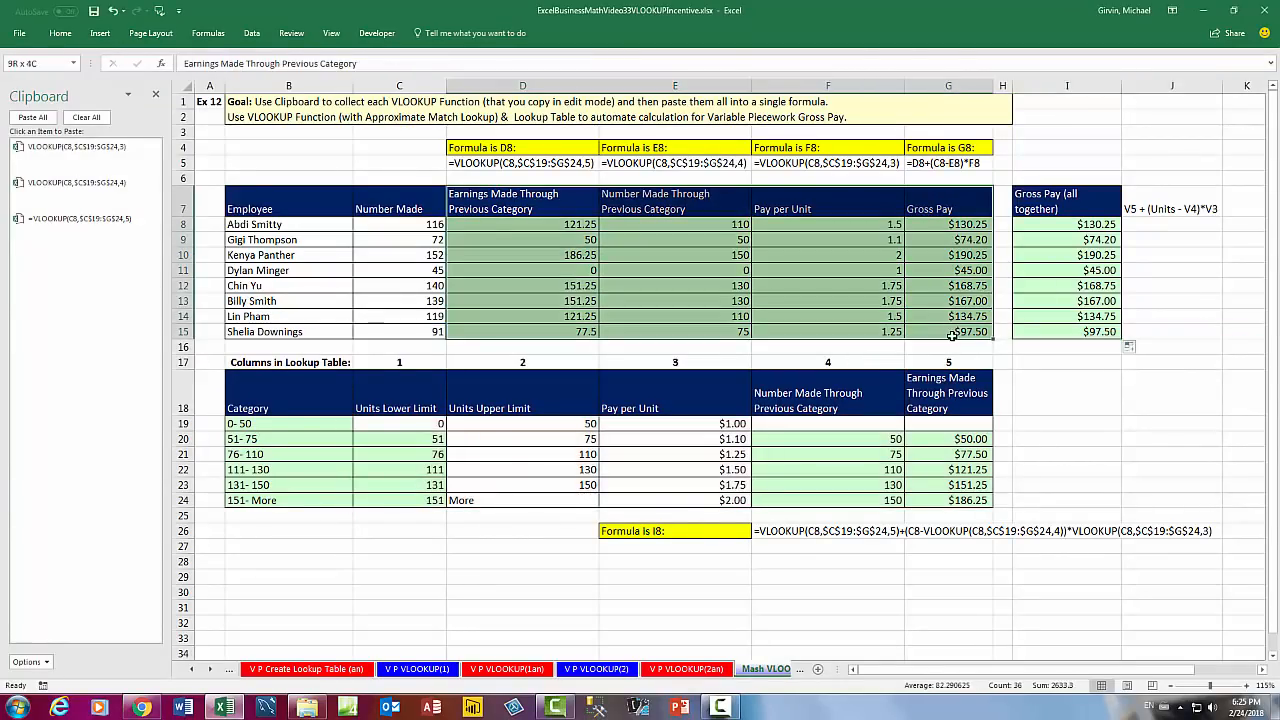
{"action": "key", "text": "alt+e"}
{"action": "key", "text": "a"}
{"action": "key", "text": "a"}
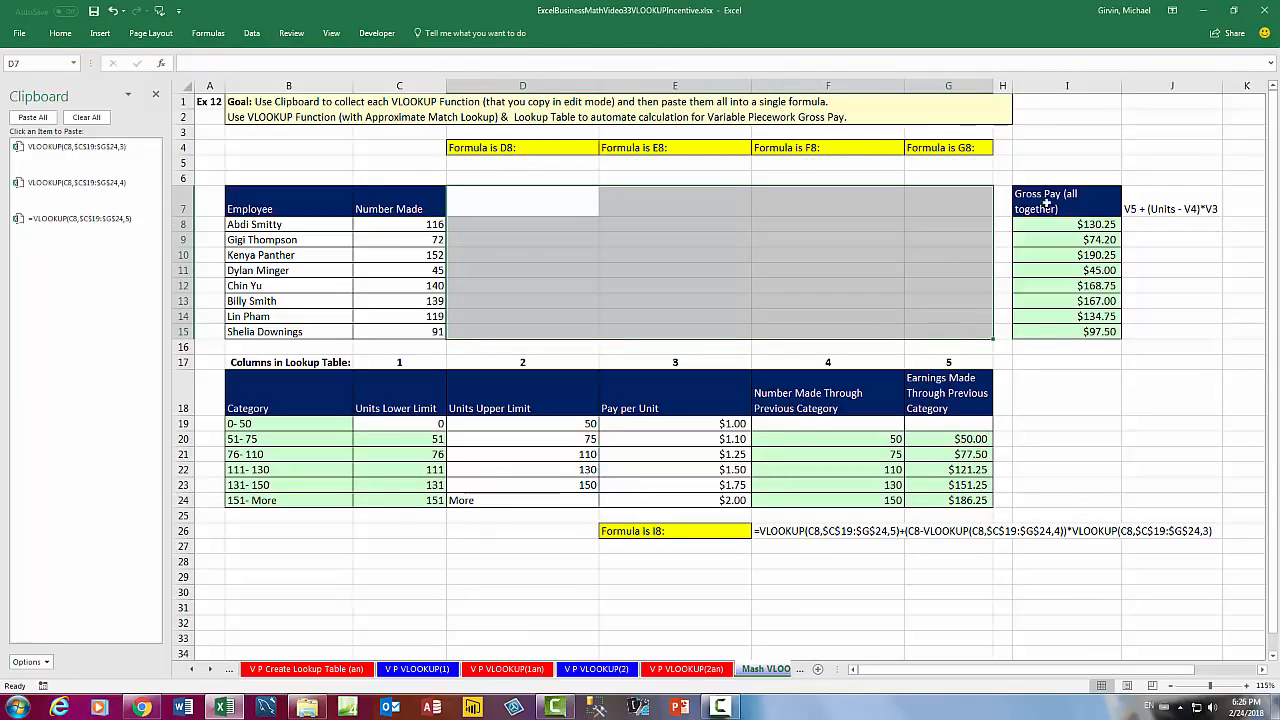
Step: Check the combined formula in I8 and move the Gross Pay (all together) column I7:I15 to start at D7
{"action": "left_click", "coordinate": [1080, 224]}
{"action": "key", "text": "F2"}
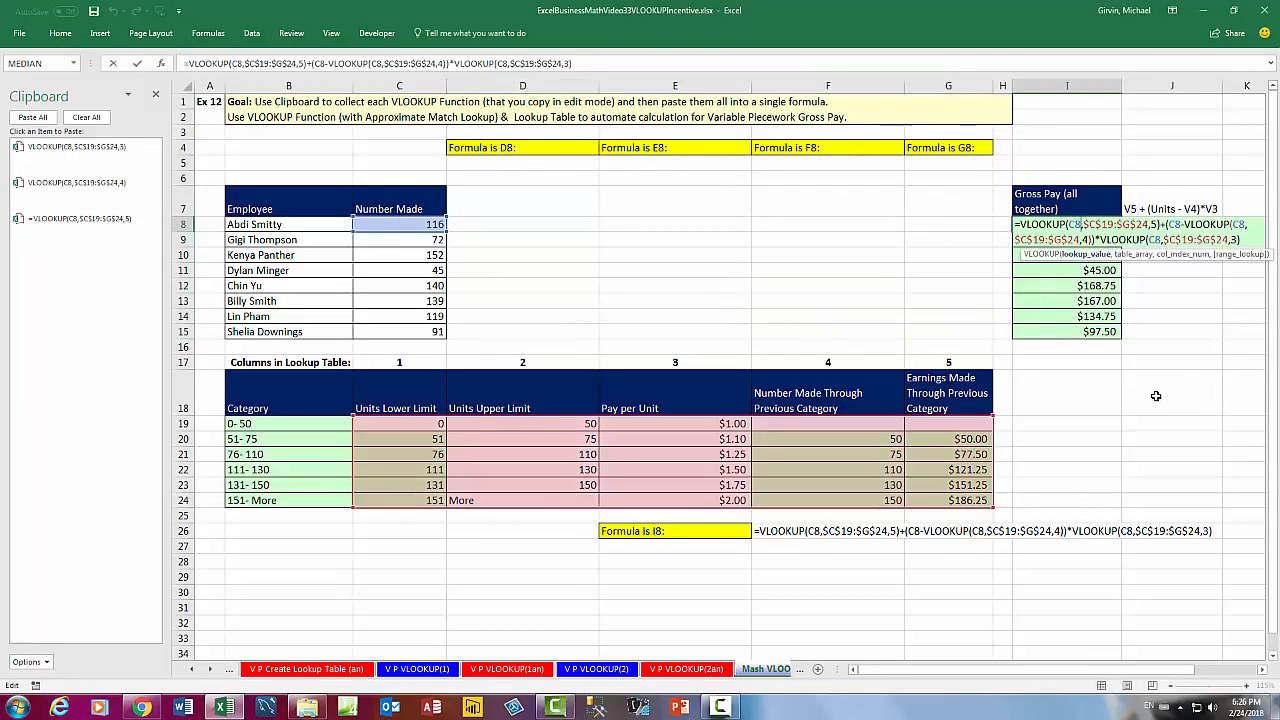
{"action": "key", "text": "Escape"}
{"action": "left_click_drag", "start_coordinate": [1069, 198], "coordinate": [1070, 334]}
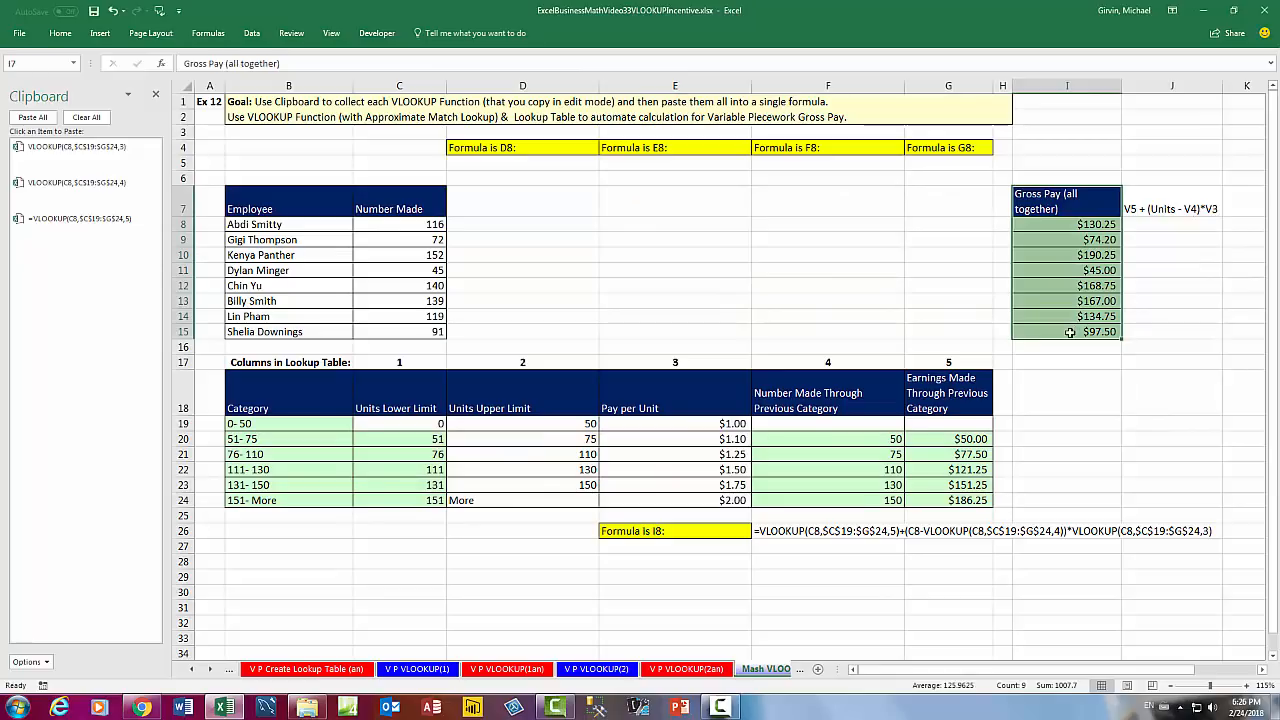
{"action": "left_click_drag", "start_coordinate": [873, 342], "coordinate": [584, 335]}
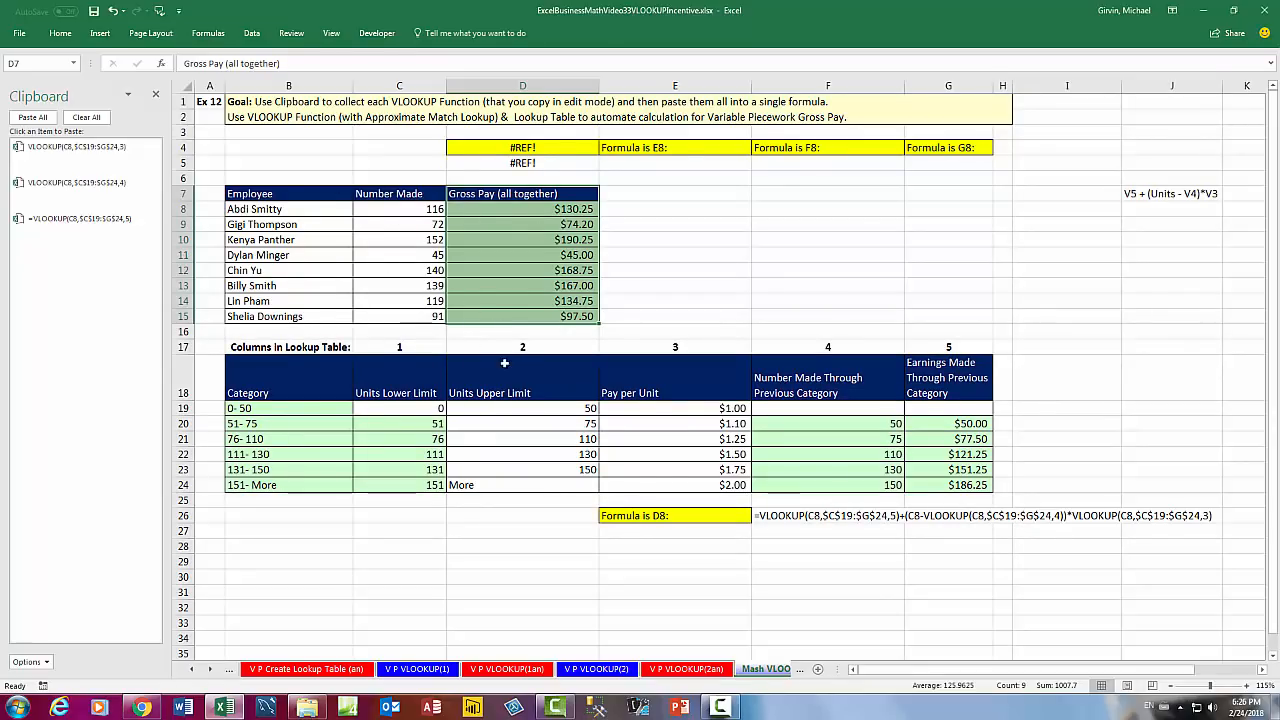
Step: Undo the Gross Pay column move and the clearing of the helper columns, and deselect the range
{"action": "key", "text": "ctrl+z"}
{"action": "key", "text": "ctrl+z"}
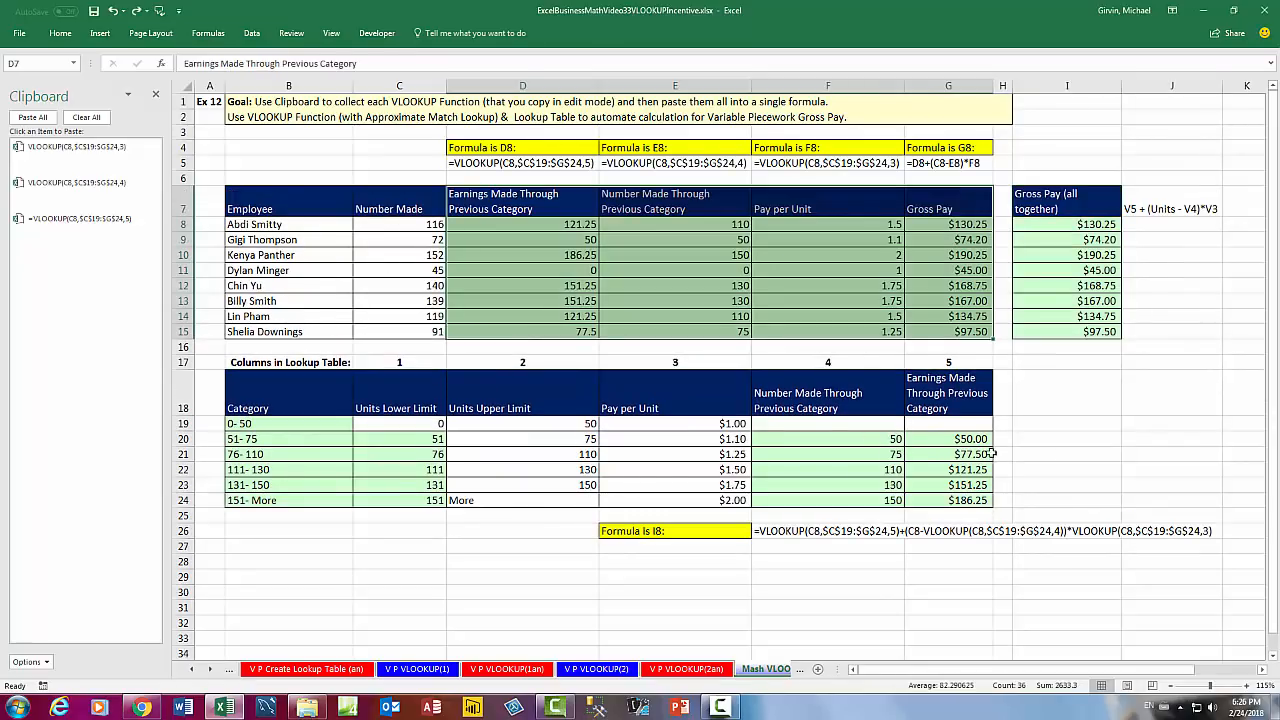
{"action": "left_click", "coordinate": [1095, 350]}
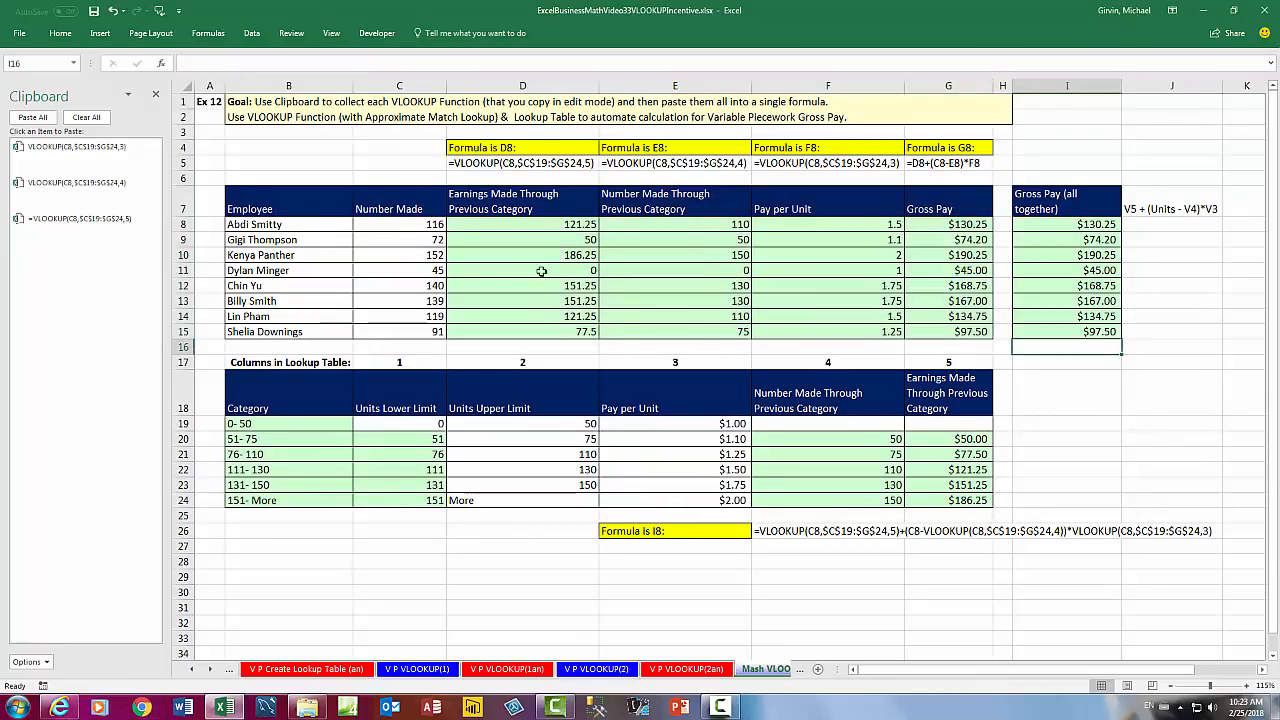
Step: Check the VLOOKUP formula in D8 without editing it, and switch to the Lookup is Everywhere!!! sheet
{"action": "double_click", "coordinate": [528, 229]}
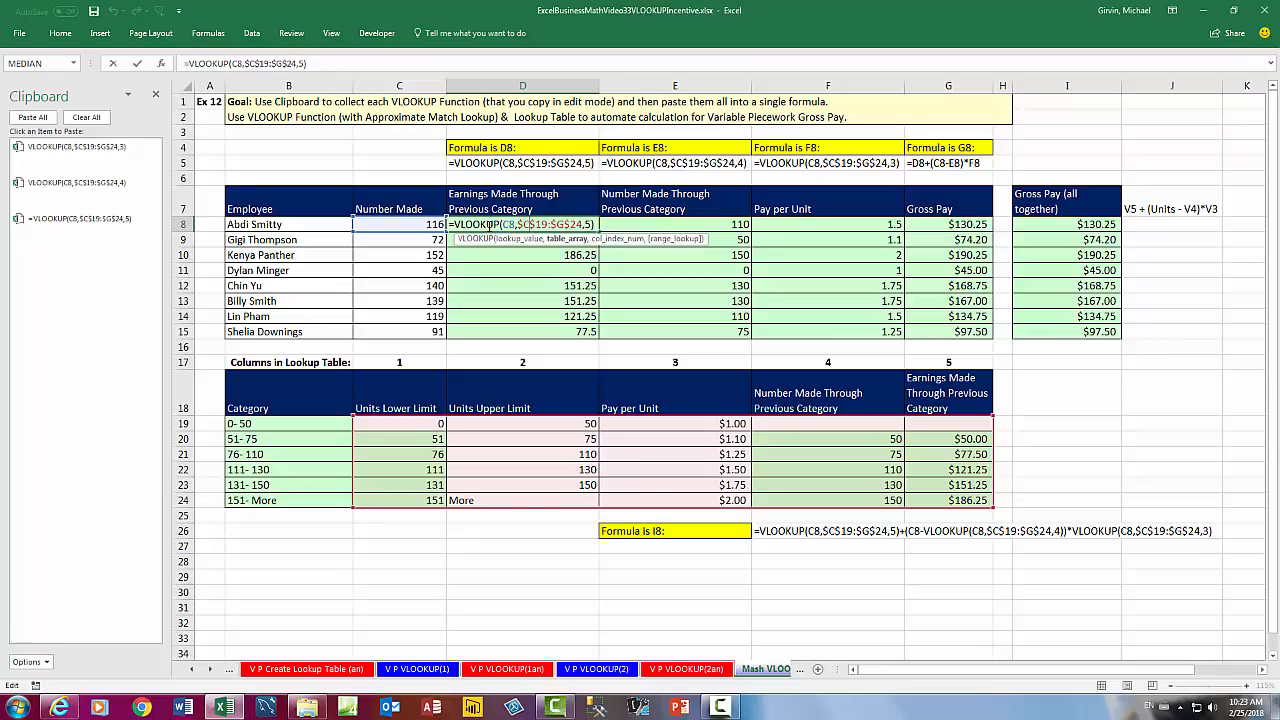
{"action": "key", "text": "Escape"}
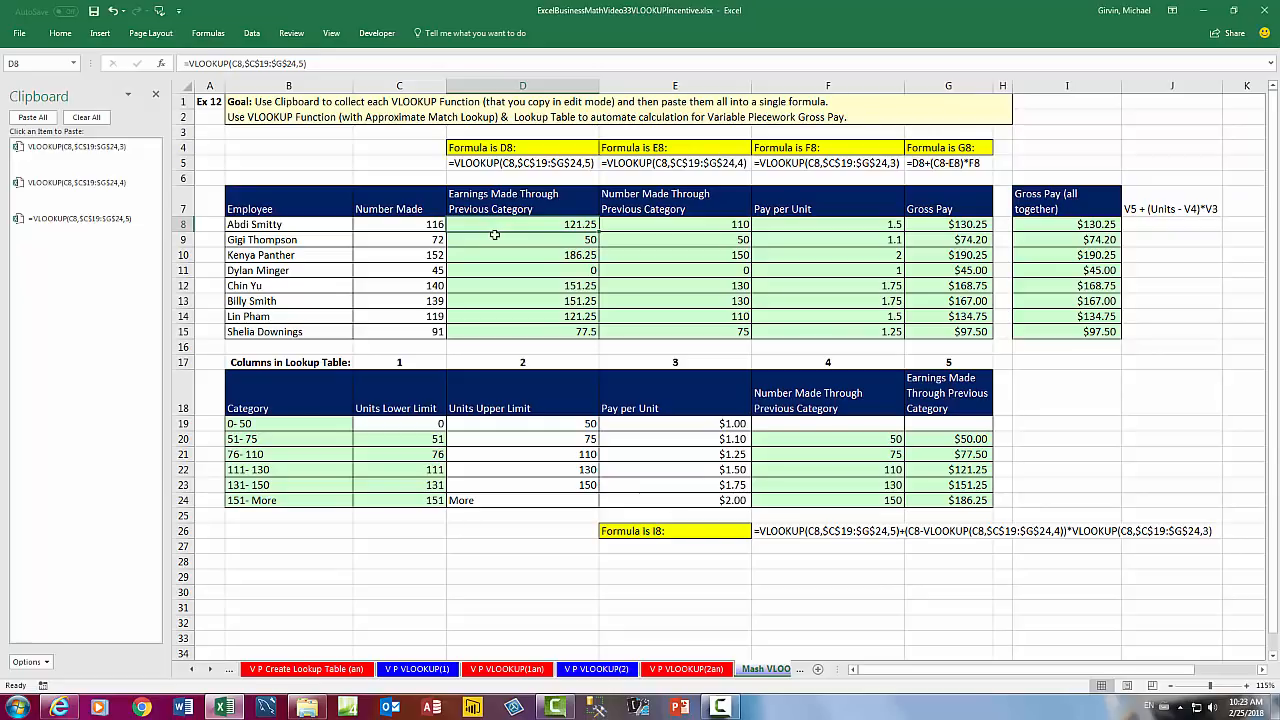
{"action": "left_click", "coordinate": [211, 671]}
{"action": "left_click", "coordinate": [211, 671]}
{"action": "left_click", "coordinate": [211, 671]}
{"action": "left_click", "coordinate": [211, 671]}
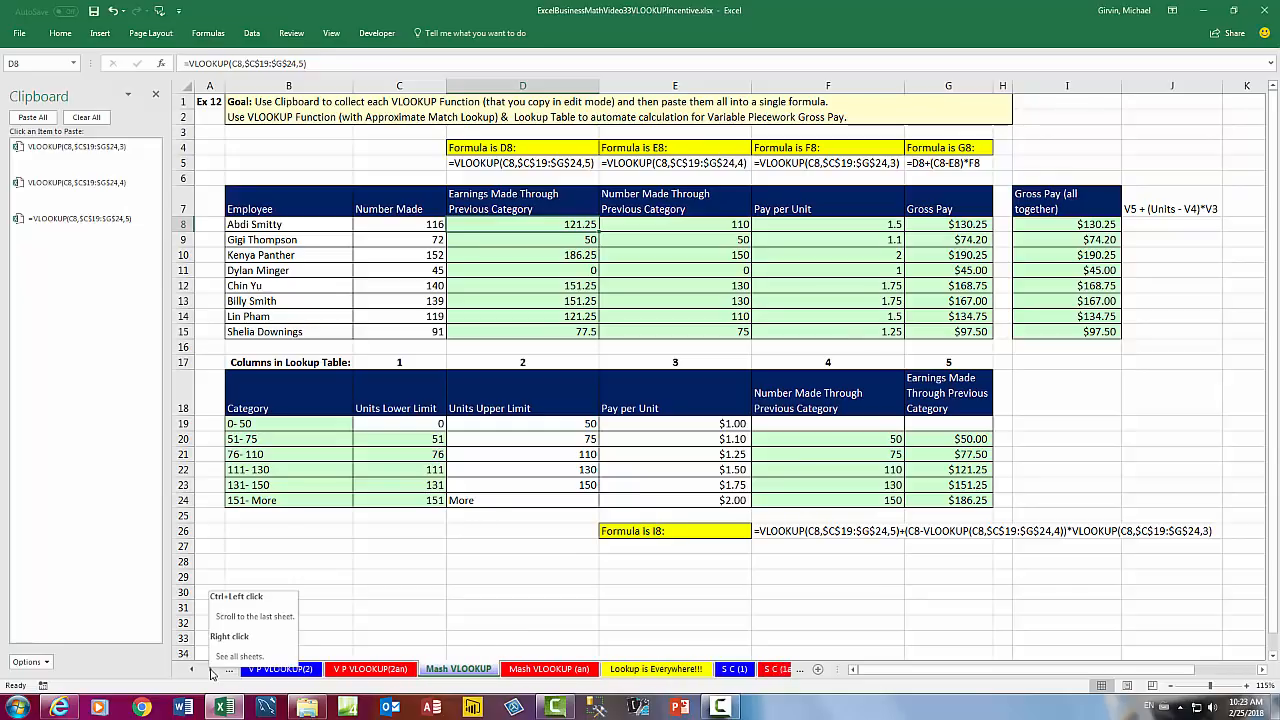
{"action": "left_click", "coordinate": [633, 672]}
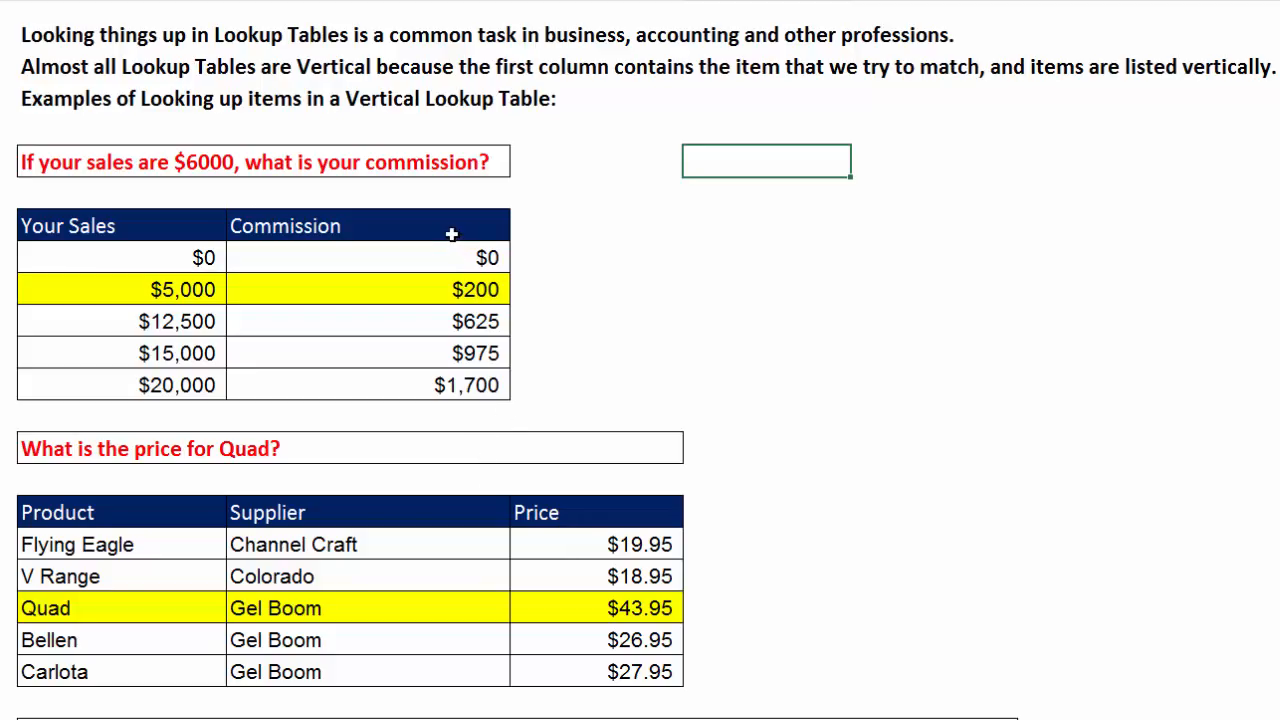
Step: Look up the commission for $6000 in sales in the Your Sales and Commission table
{"action": "left_click_drag", "start_coordinate": [93, 232], "coordinate": [371, 381]}
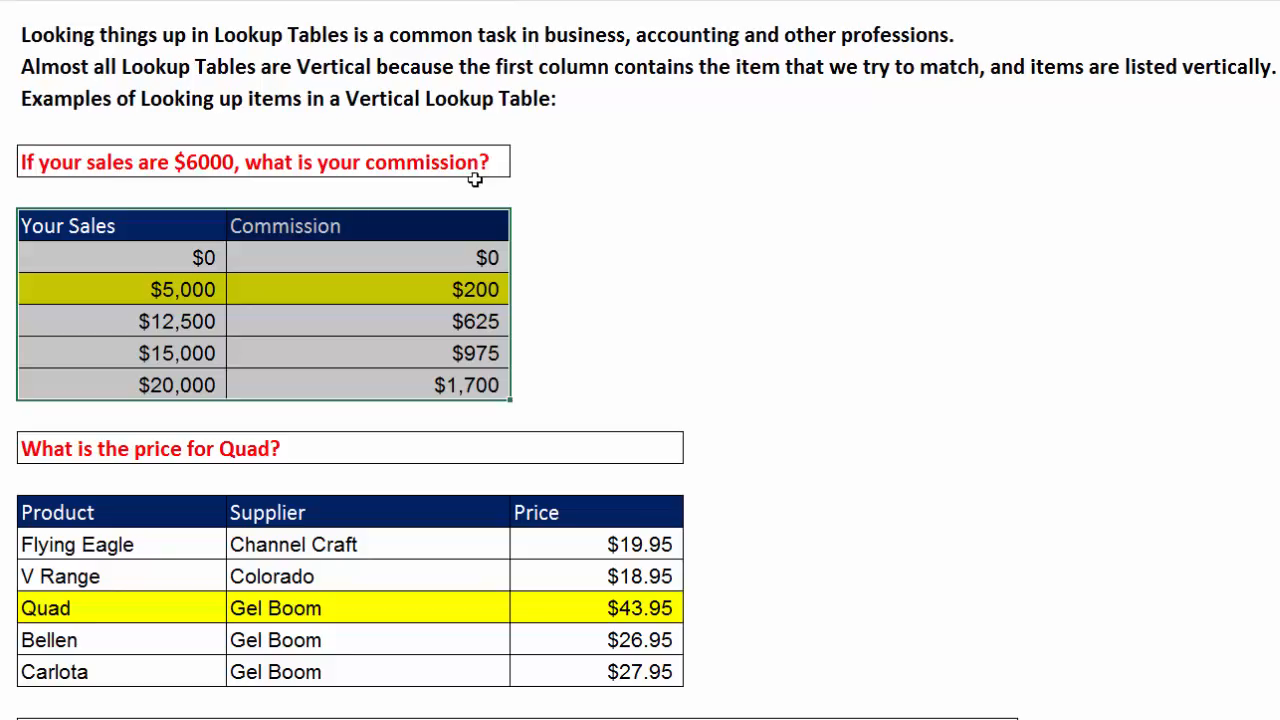
{"action": "left_click", "coordinate": [475, 296]}
{"action": "left_click", "coordinate": [476, 316]}
{"action": "left_click", "coordinate": [476, 355]}
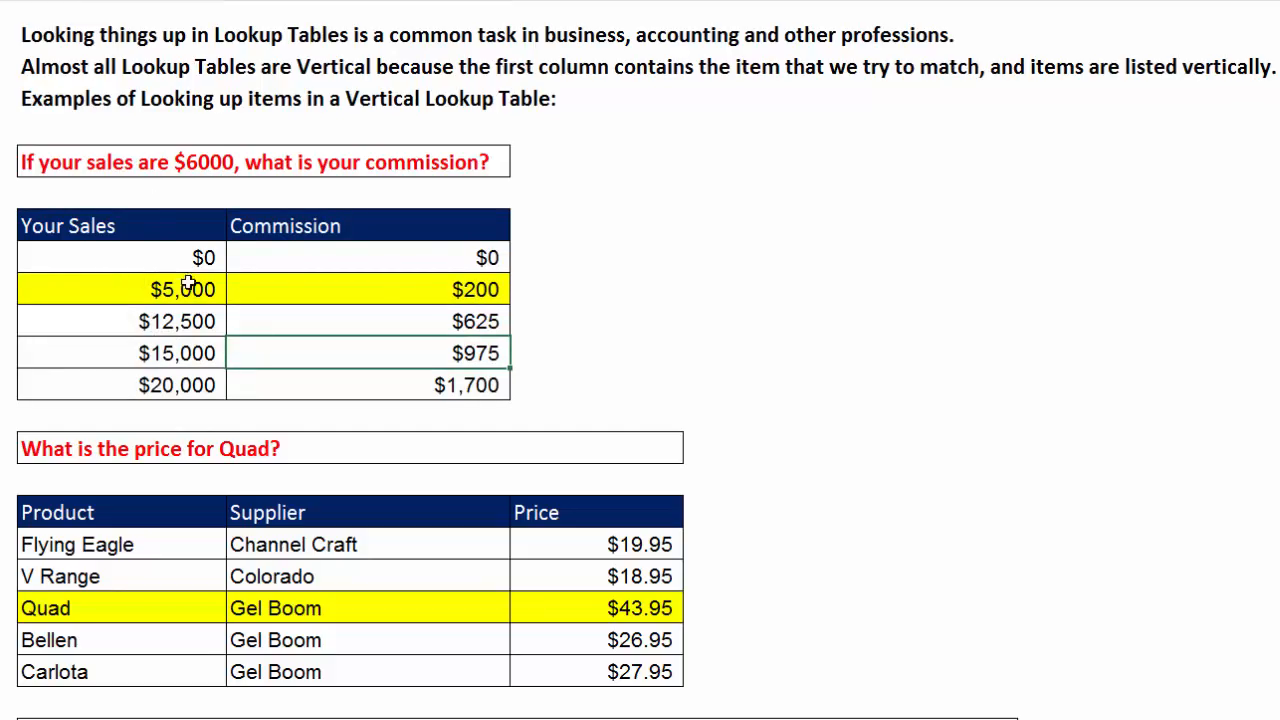
{"action": "left_click", "coordinate": [442, 289]}
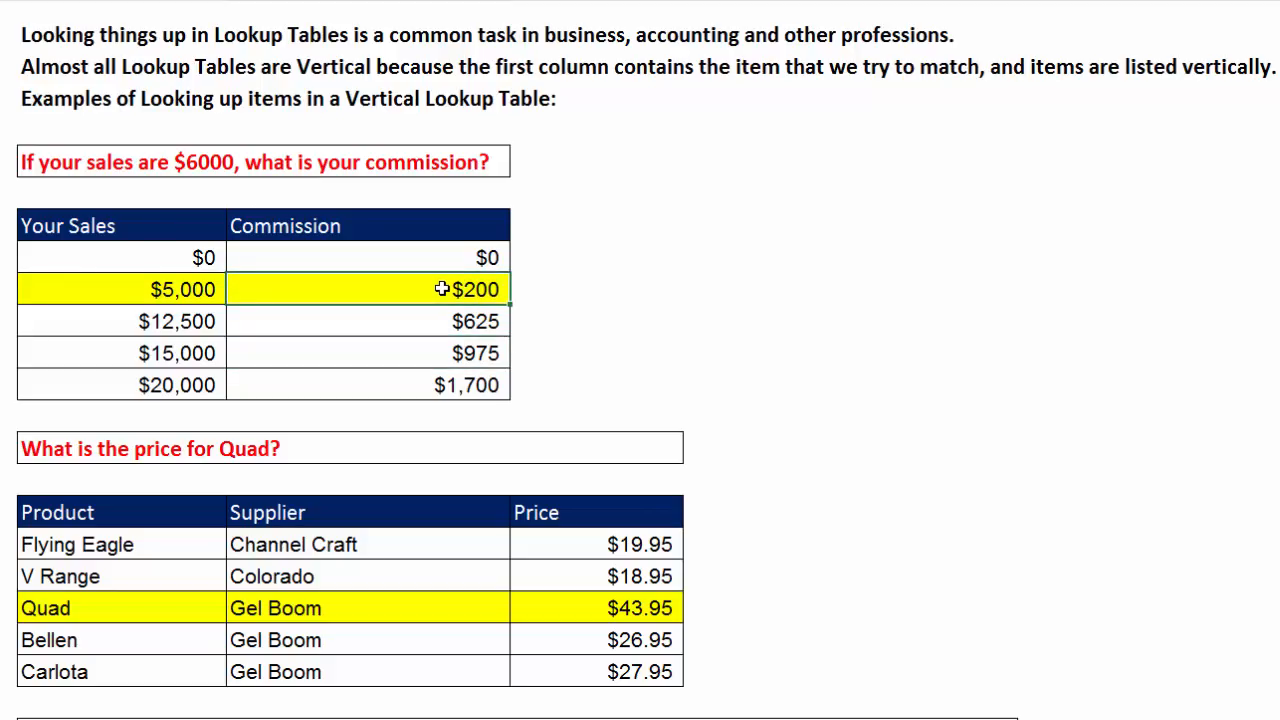
Step: Look up the price for Quad in the Product, Supplier and Price table
{"action": "left_click", "coordinate": [706, 512]}
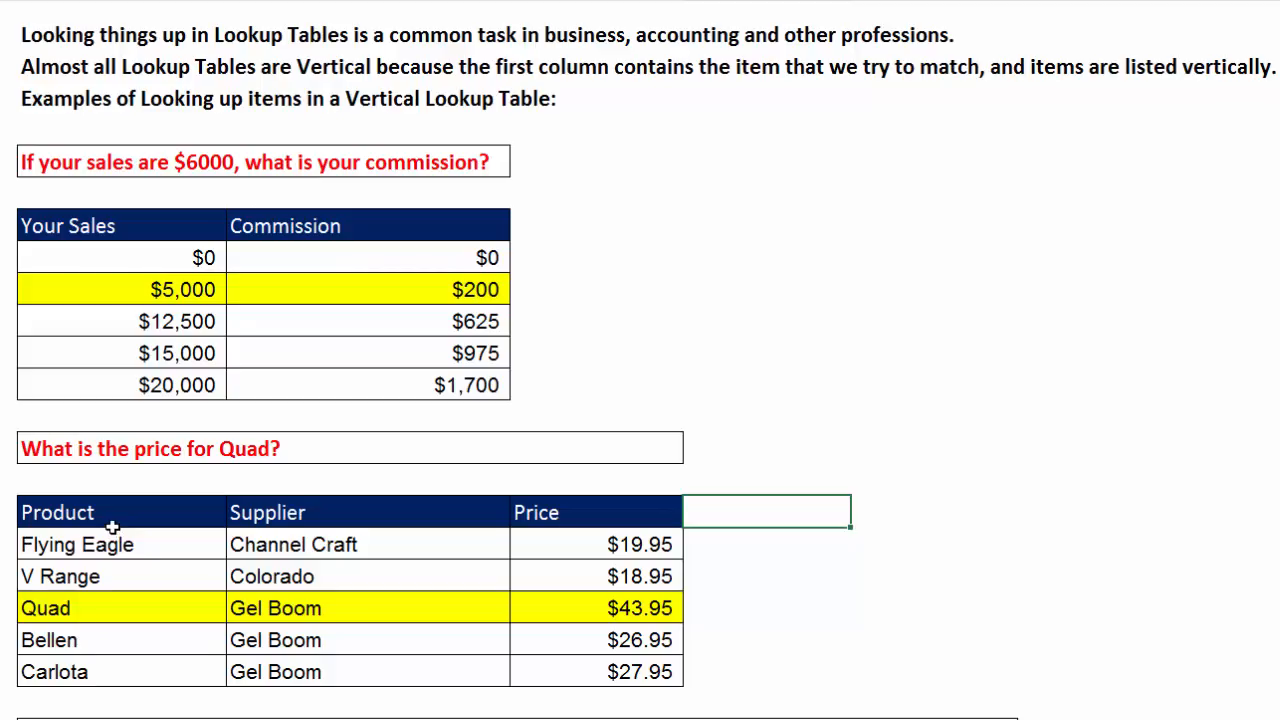
{"action": "left_click", "coordinate": [94, 610]}
{"action": "left_click", "coordinate": [268, 604]}
{"action": "left_click", "coordinate": [645, 605]}
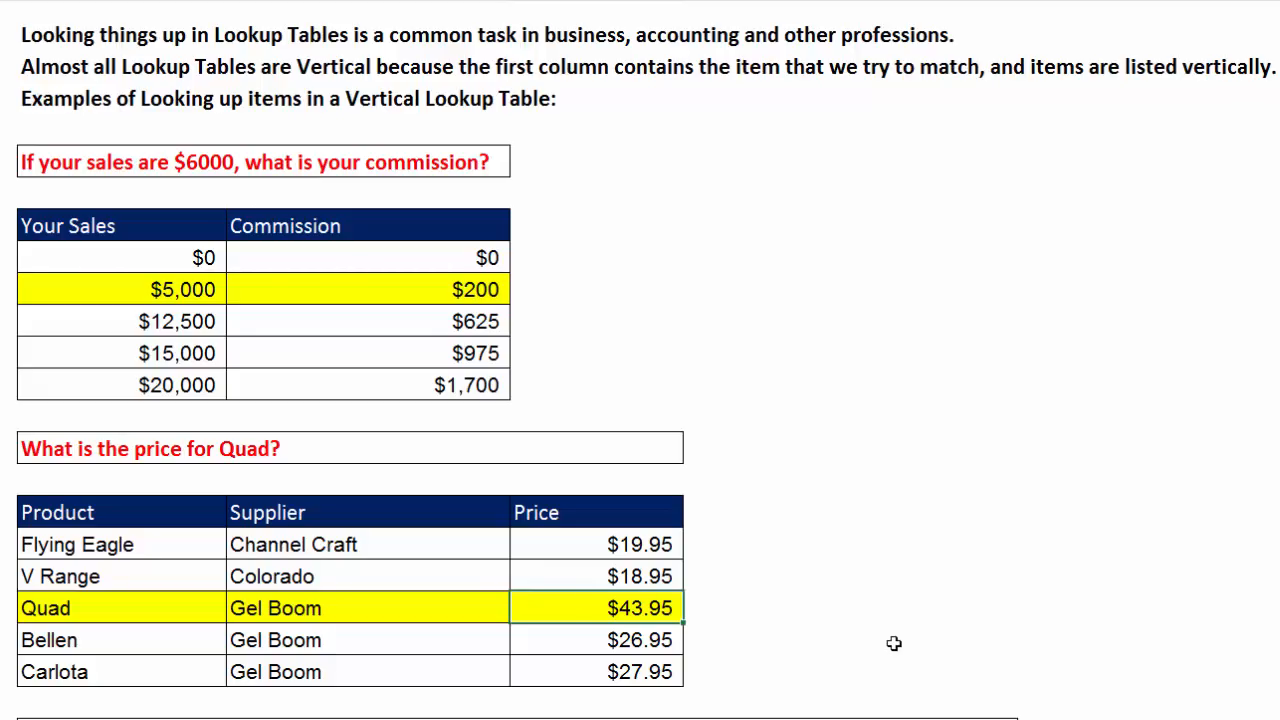
Step: Examine the category rows for 120 items made in the piecework table and for $7,500 in sales in the variable commission rate table
{"action": "scroll", "coordinate": [907, 626], "scroll_direction": "down", "scroll_amount": 7}
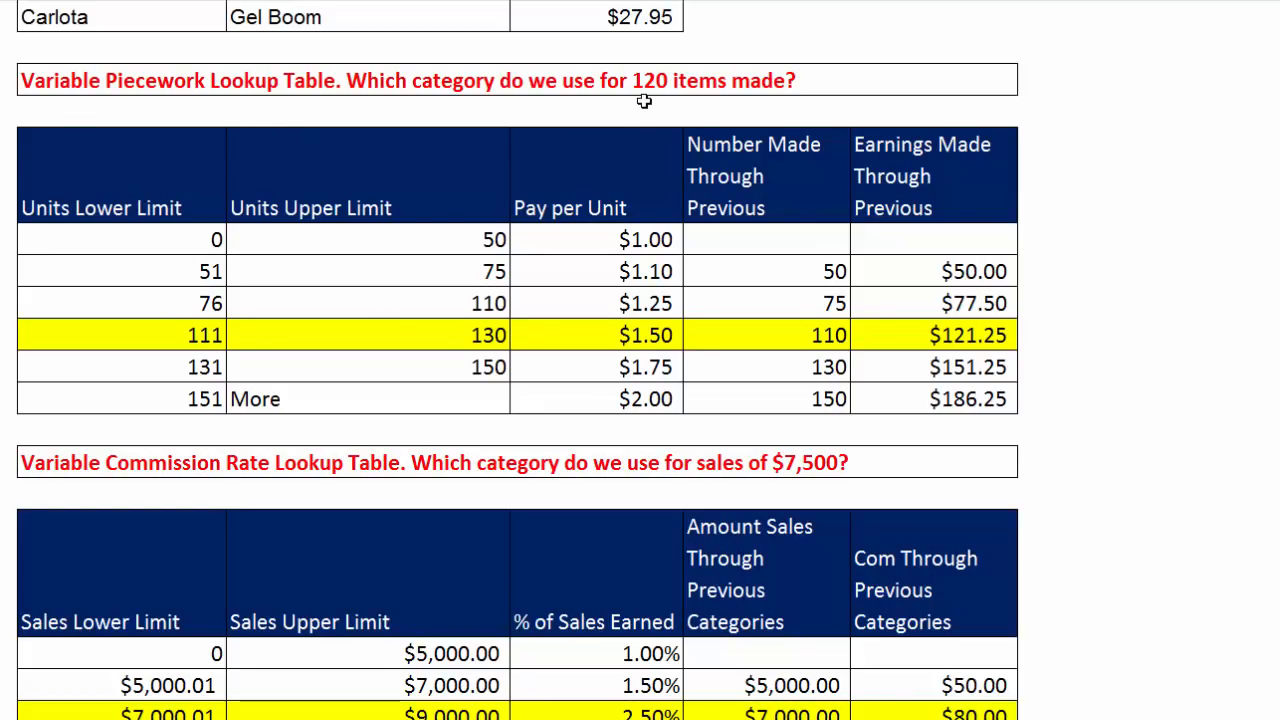
{"action": "left_click_drag", "start_coordinate": [143, 340], "coordinate": [908, 336]}
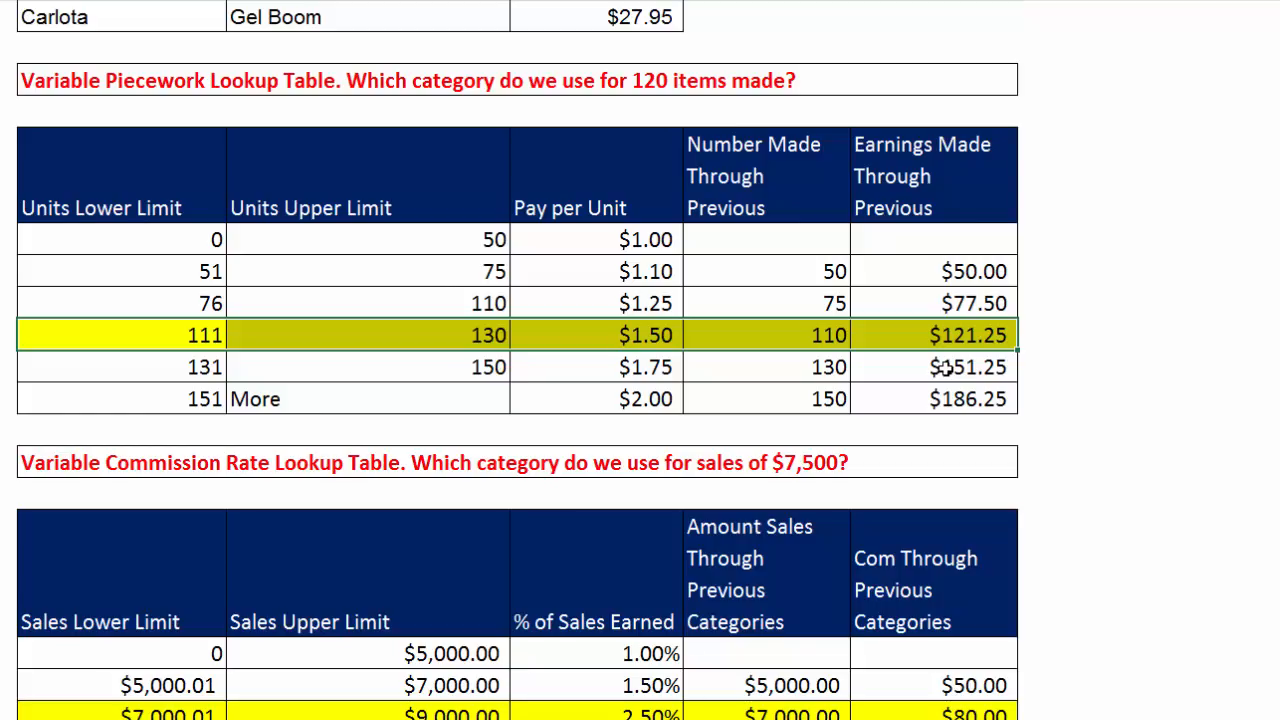
{"action": "scroll", "coordinate": [1100, 363], "scroll_direction": "down", "scroll_amount": 3}
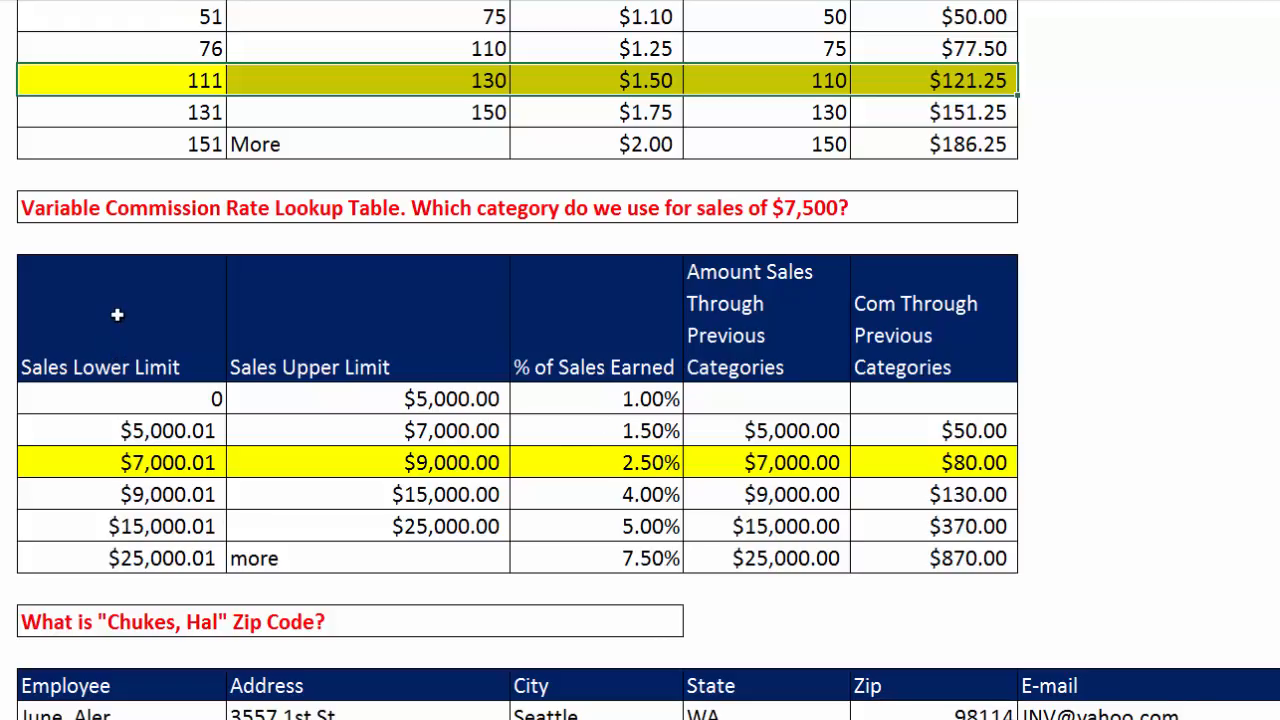
{"action": "left_click", "coordinate": [183, 495]}
{"action": "left_click_drag", "start_coordinate": [115, 466], "coordinate": [894, 471]}
{"action": "left_click", "coordinate": [823, 457]}
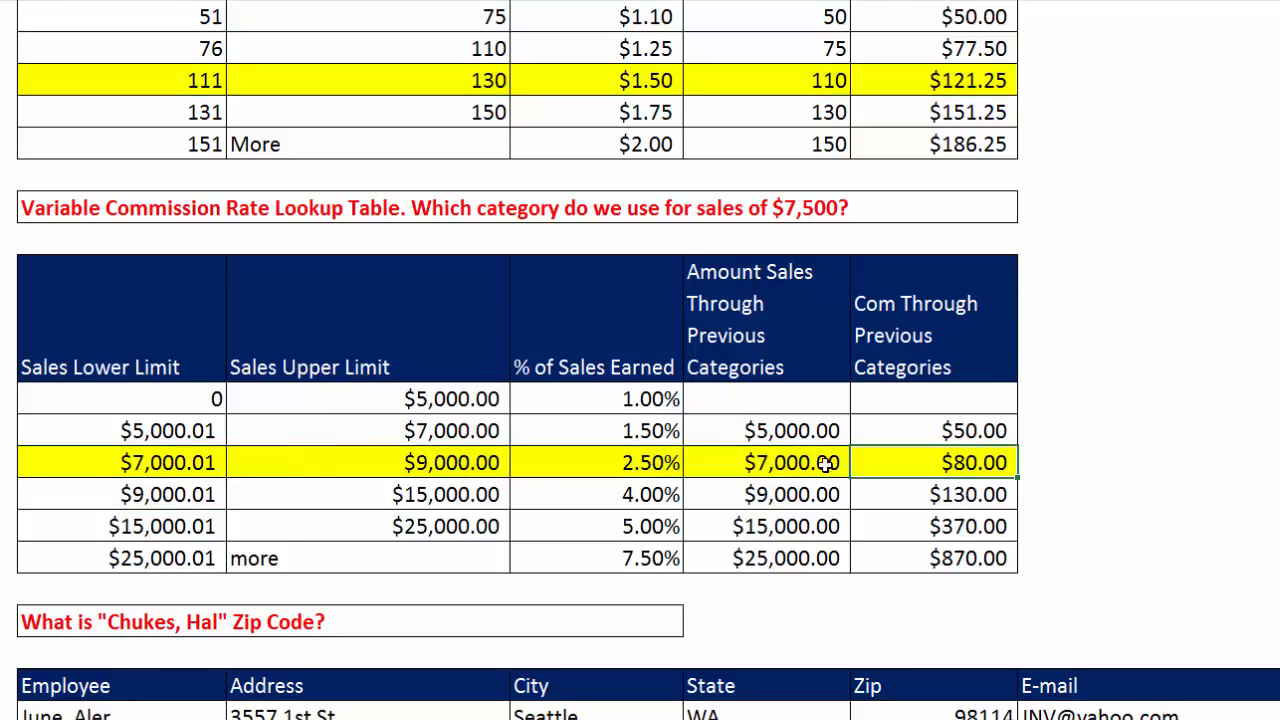
{"action": "left_click", "coordinate": [638, 462]}
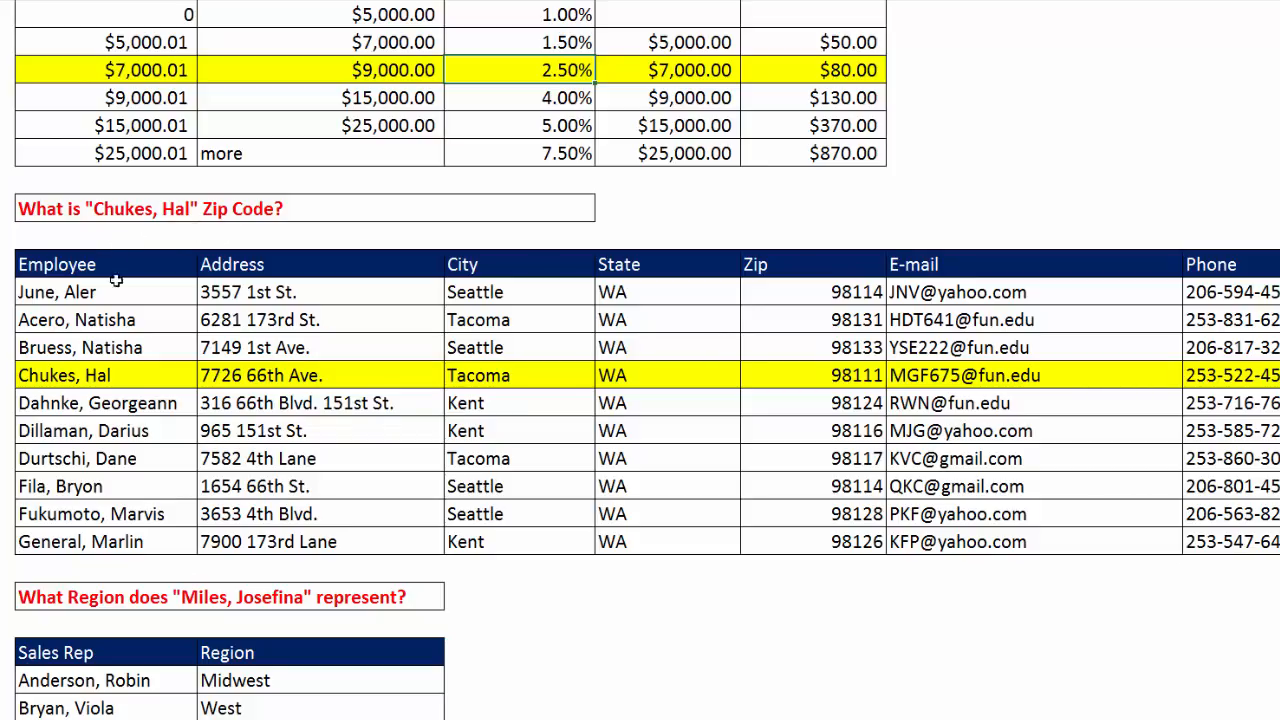
Step: Look up the highlighted employee's zip code in the employee table and the highlighted sales rep's region in the Region table
{"action": "left_click", "coordinate": [118, 375]}
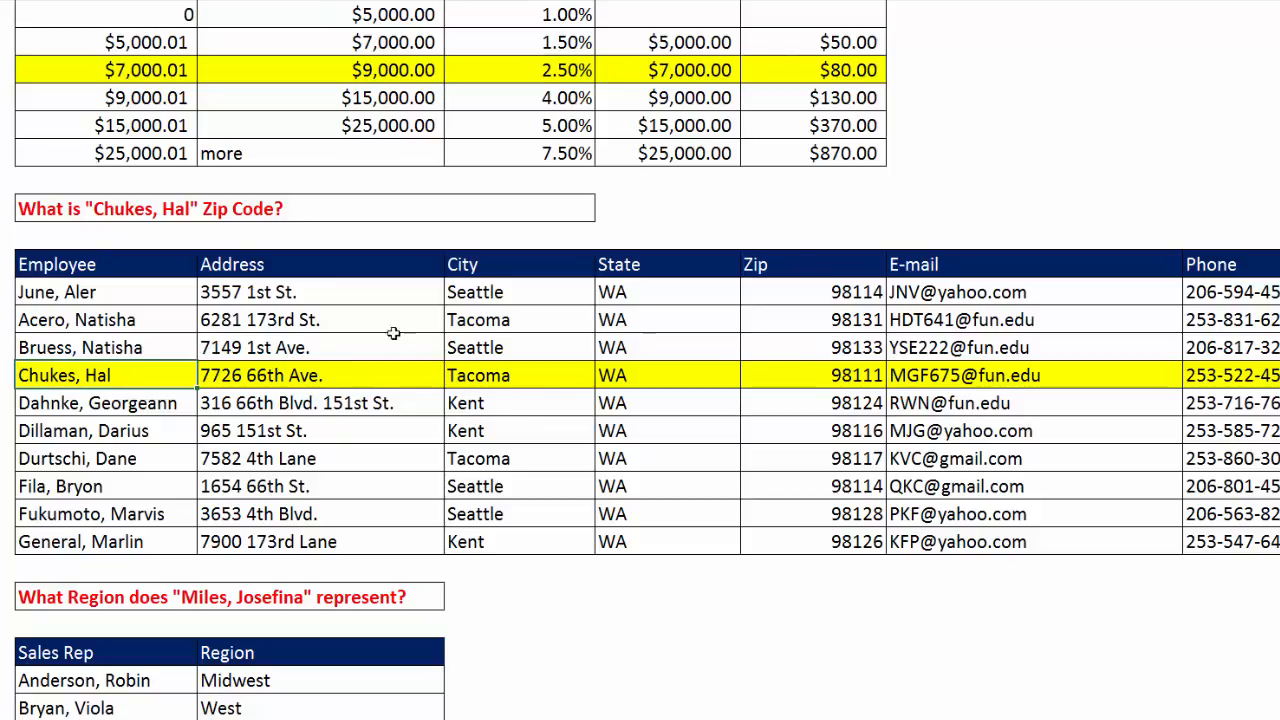
{"action": "left_click", "coordinate": [844, 375]}
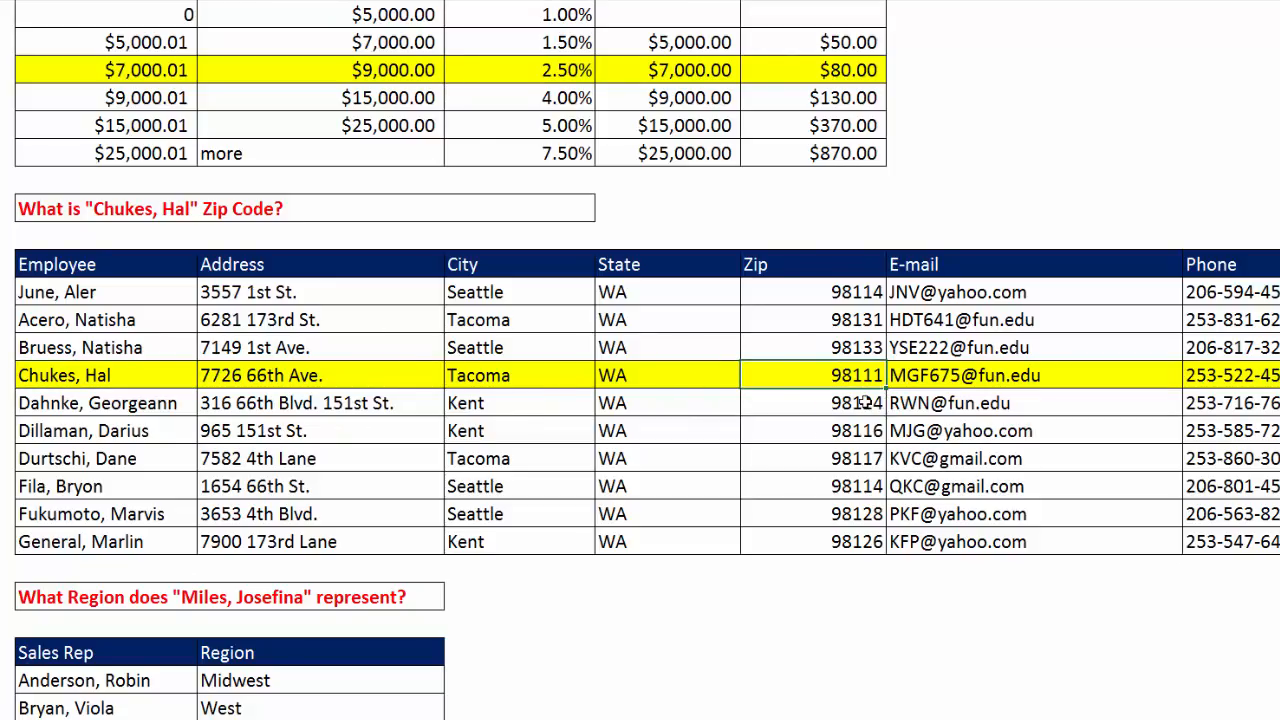
{"action": "scroll", "coordinate": [865, 400], "scroll_direction": "down", "scroll_amount": 4}
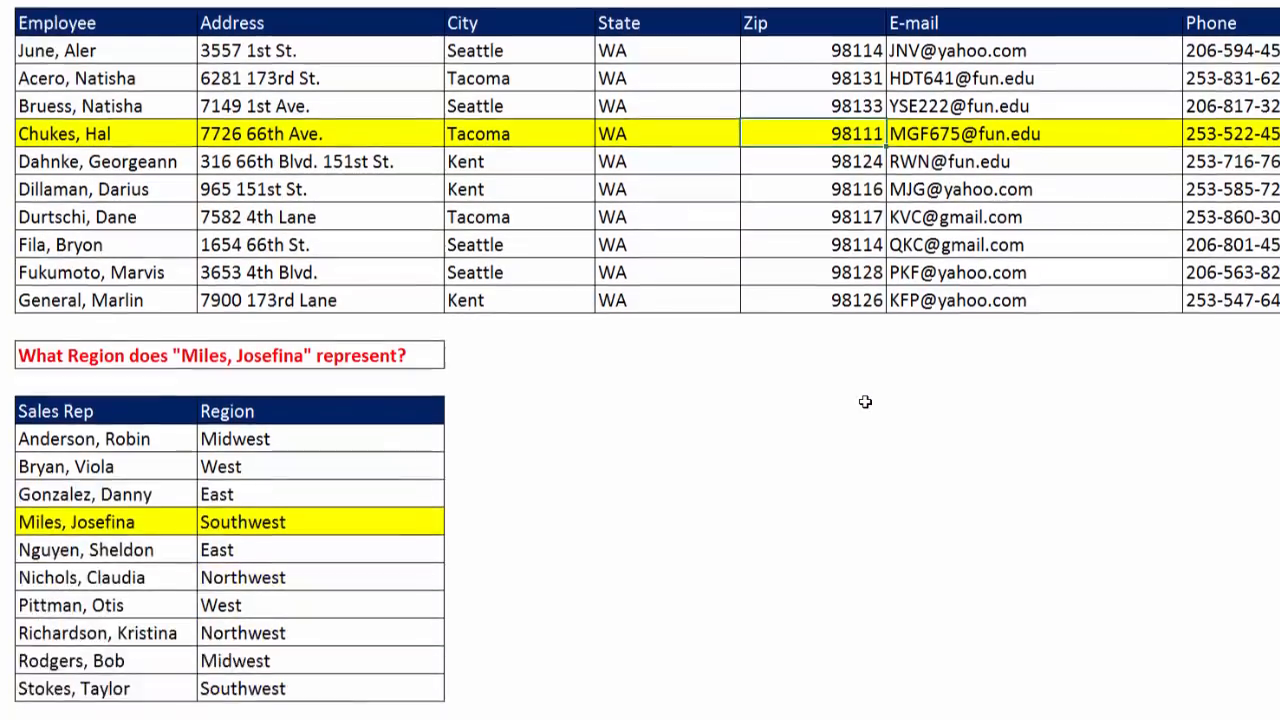
{"action": "left_click", "coordinate": [604, 462]}
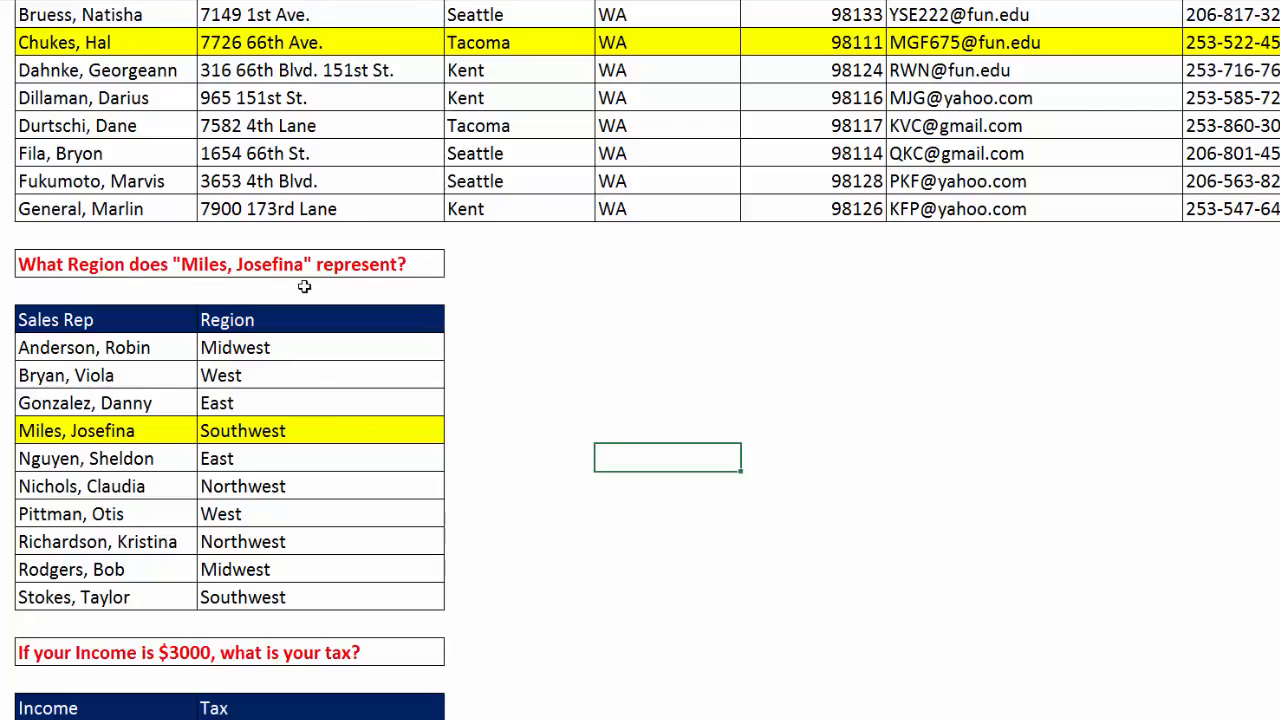
{"action": "left_click", "coordinate": [86, 428]}
{"action": "left_click", "coordinate": [253, 428], "text": "shift"}
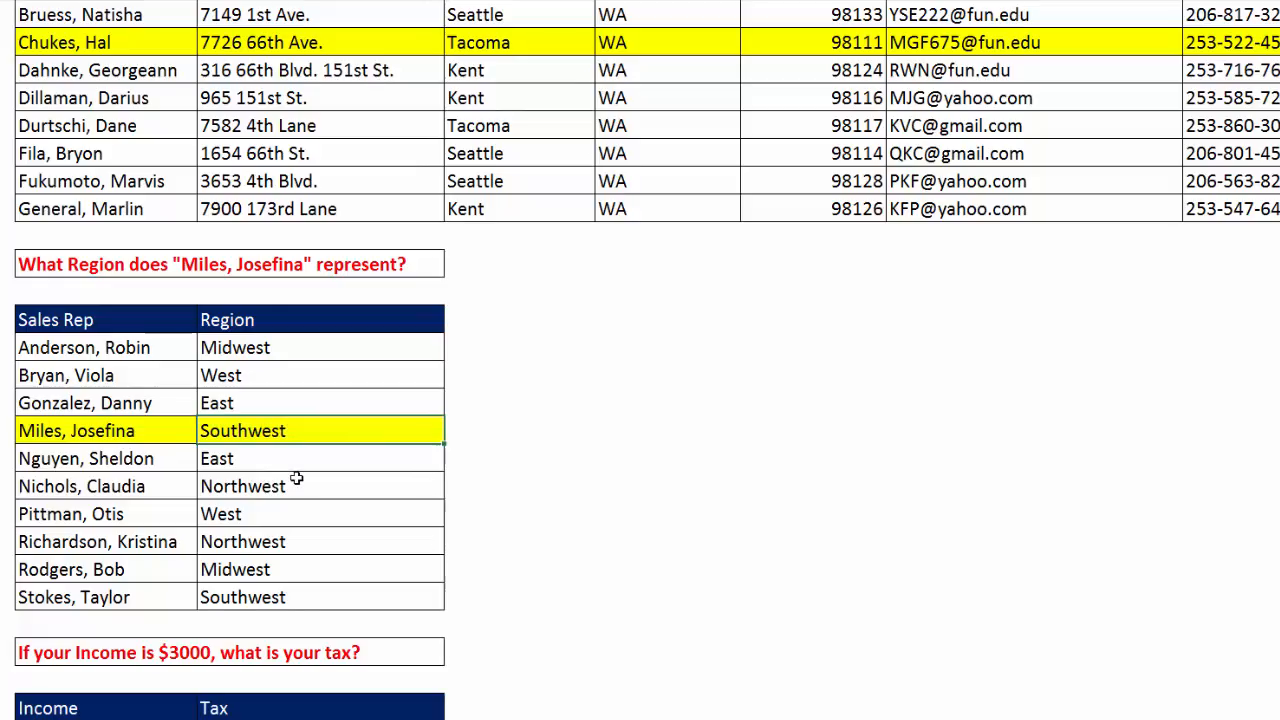
Step: Look up the tax for a $3000 income in the Income and Tax table, and switch to the S C (1) sheet
{"action": "scroll", "coordinate": [296, 480], "scroll_direction": "down", "scroll_amount": 4}
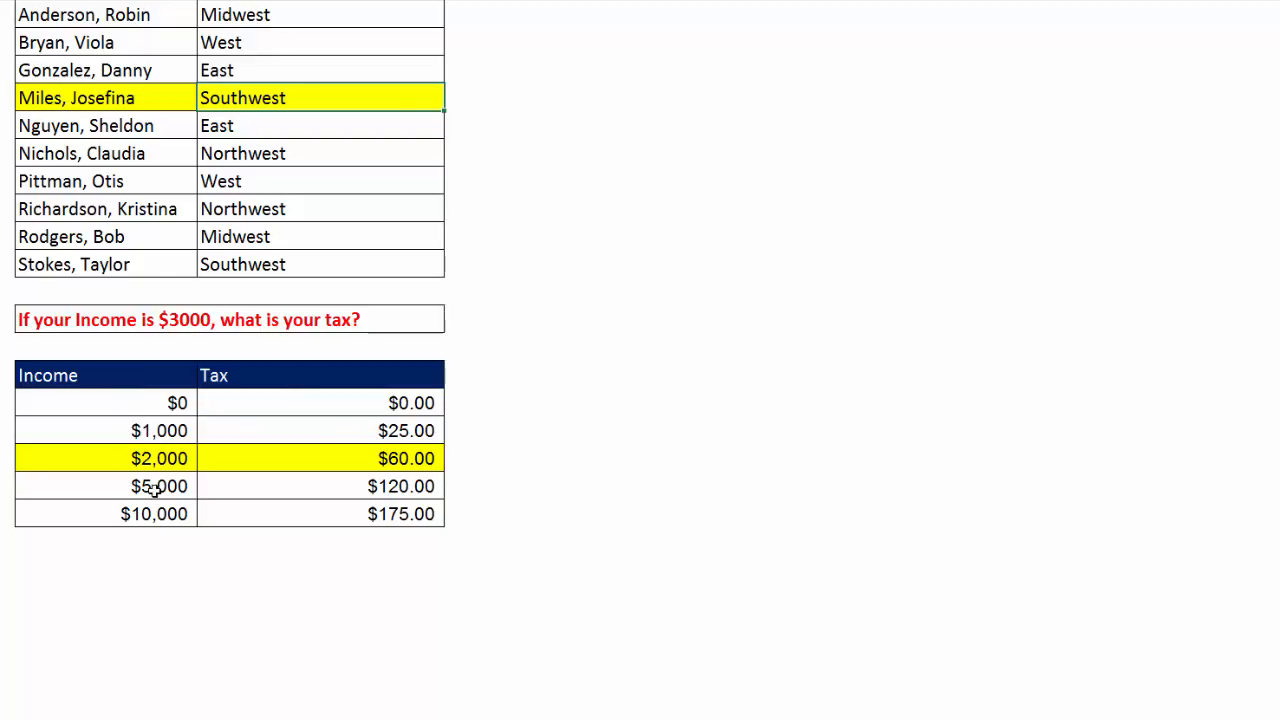
{"action": "left_click", "coordinate": [371, 458]}
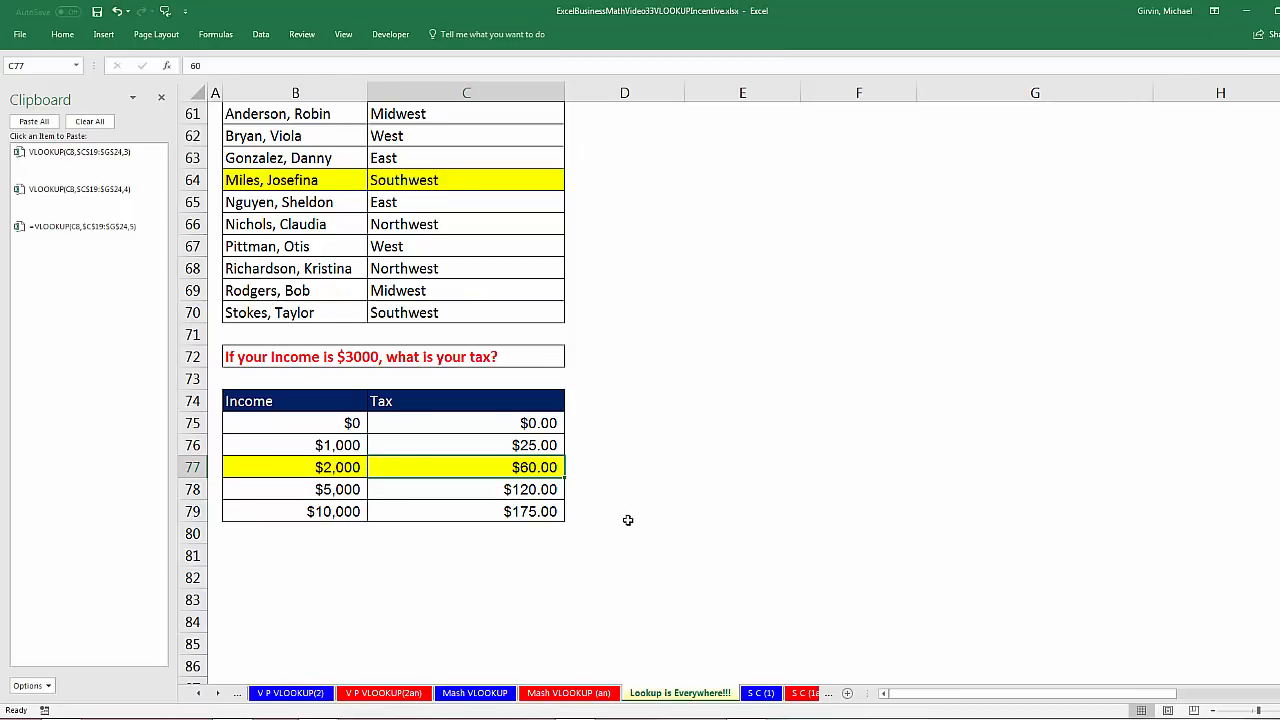
{"action": "left_click", "coordinate": [219, 693]}
{"action": "left_click", "coordinate": [219, 693]}
{"action": "left_click", "coordinate": [219, 693]}
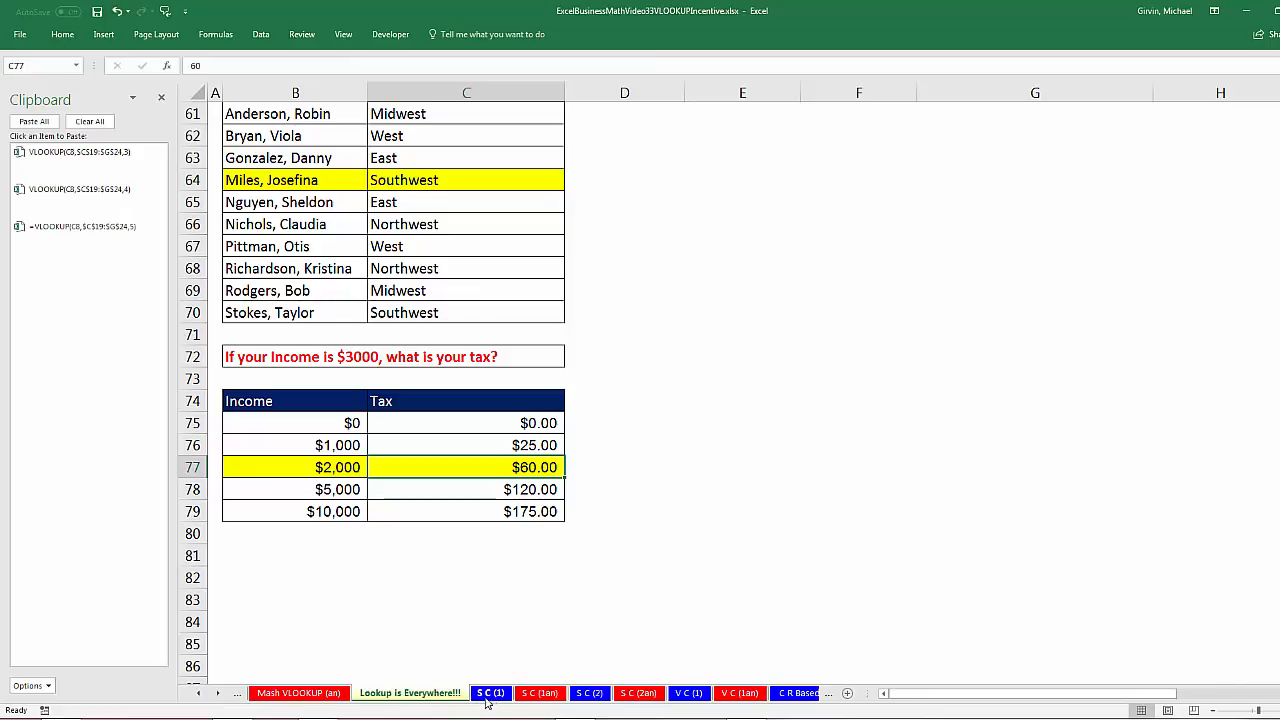
{"action": "left_click", "coordinate": [490, 694]}
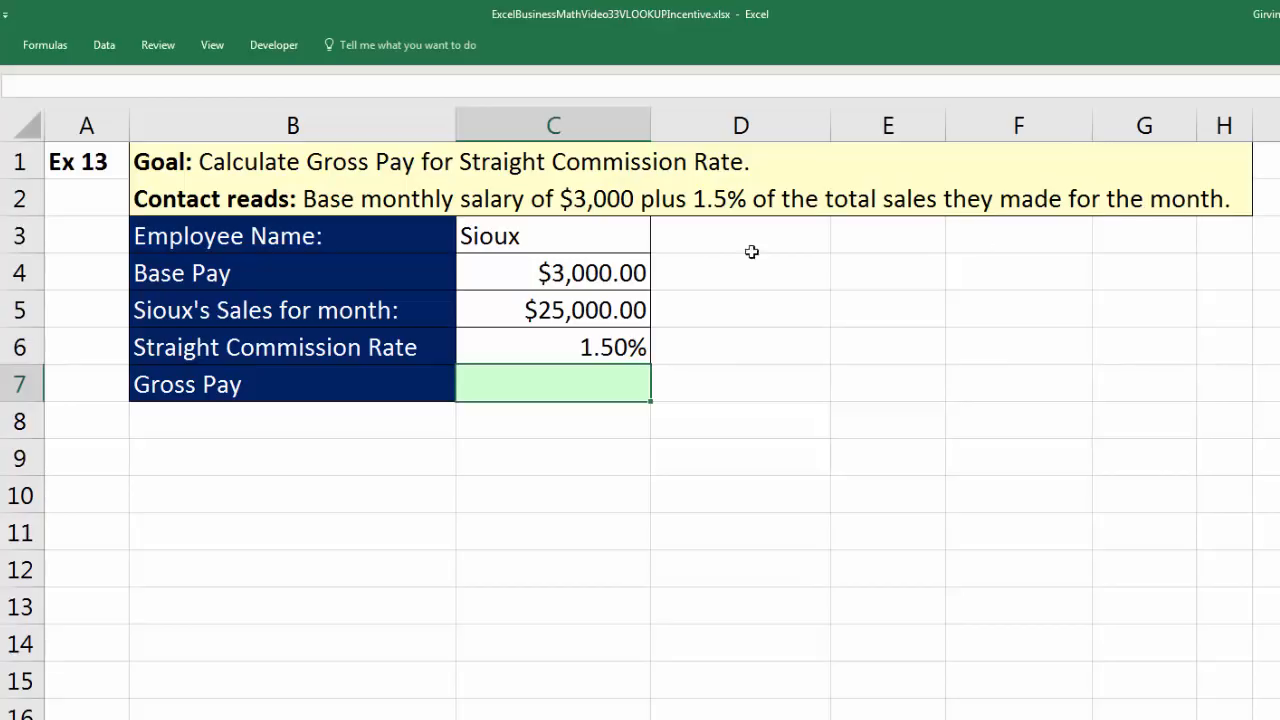
Step: Review the employee name, base pay, monthly sales and commission rate in C3:C6, and select the Gross Pay cell C7
{"action": "left_click", "coordinate": [610, 233]}
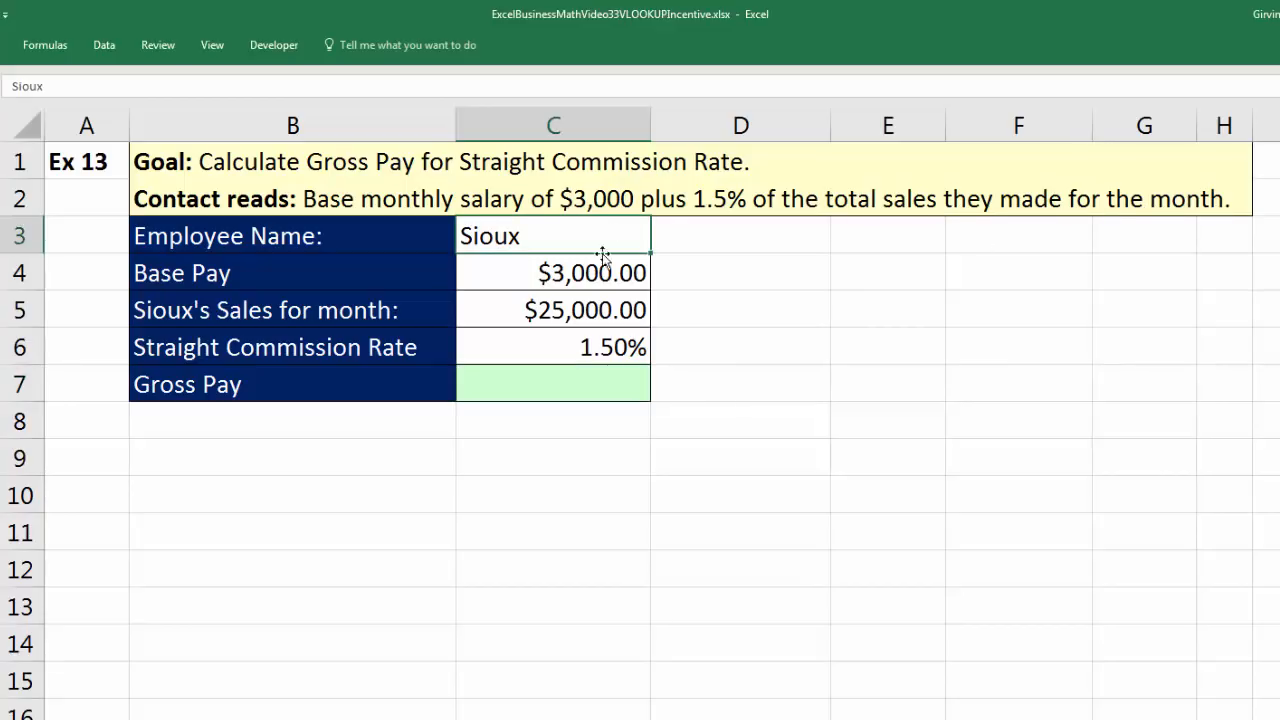
{"action": "left_click", "coordinate": [615, 273]}
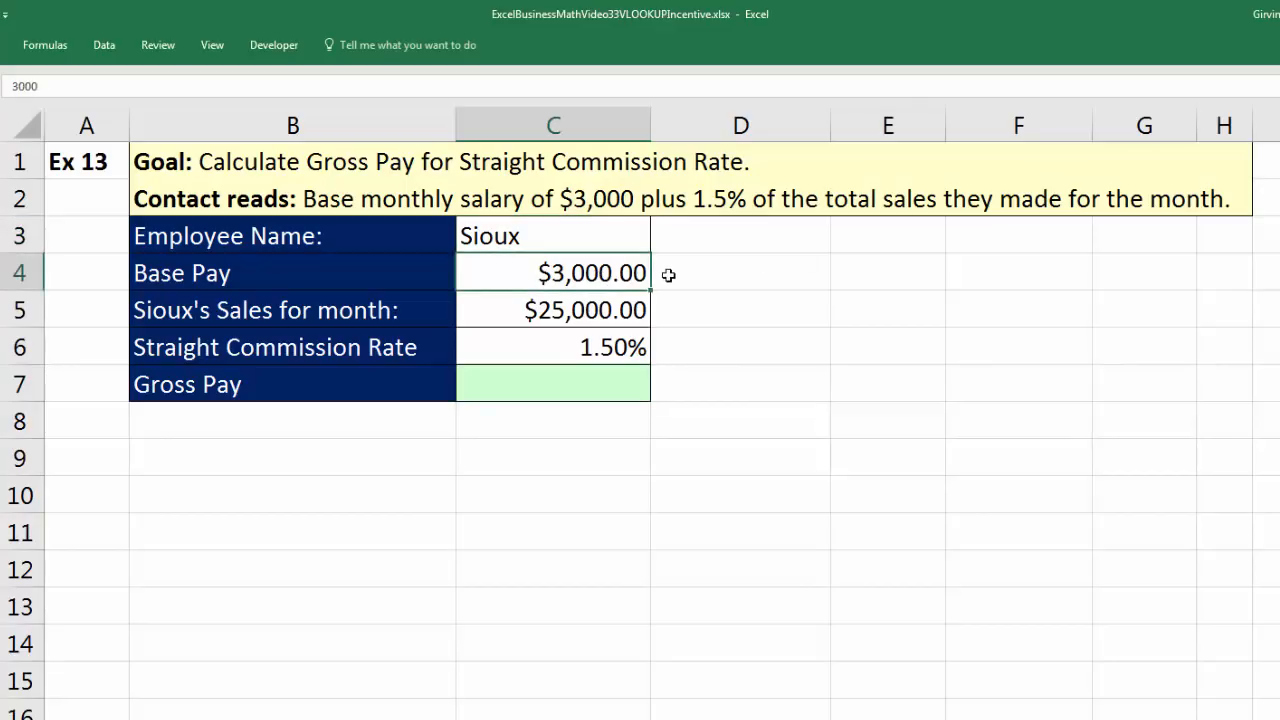
{"action": "left_click", "coordinate": [556, 312]}
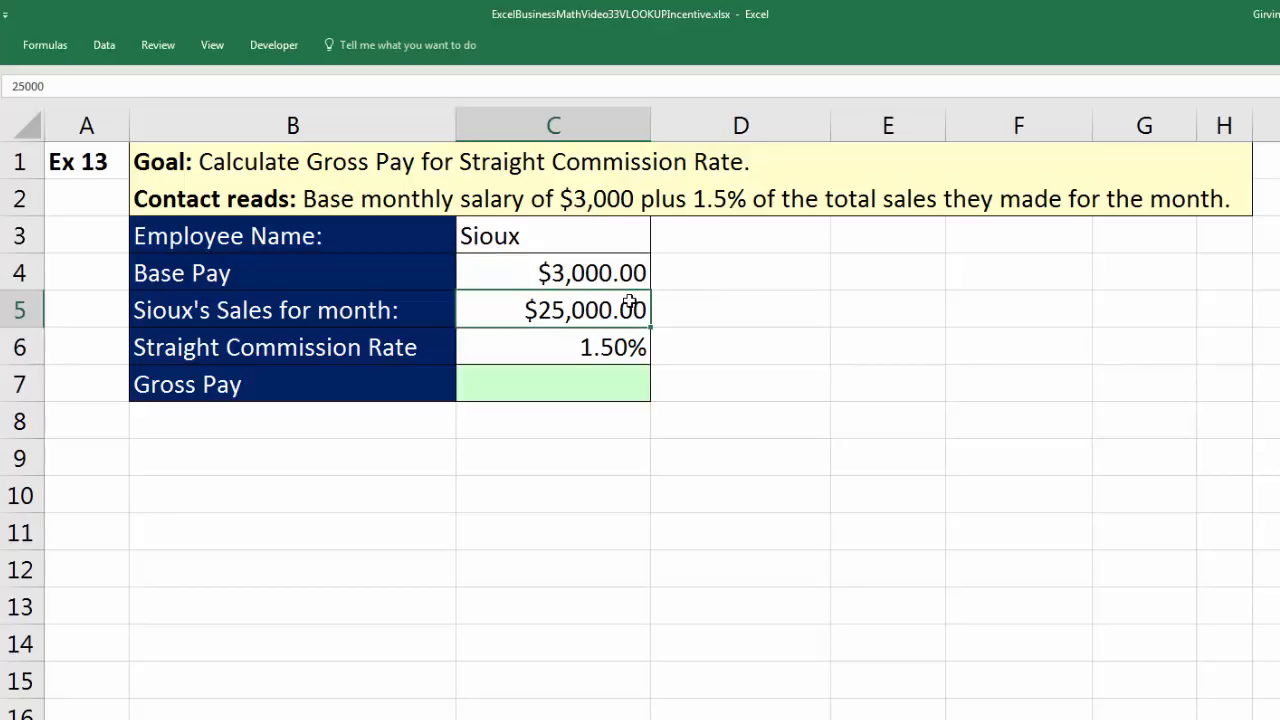
{"action": "left_click", "coordinate": [579, 347]}
{"action": "left_click", "coordinate": [571, 373]}
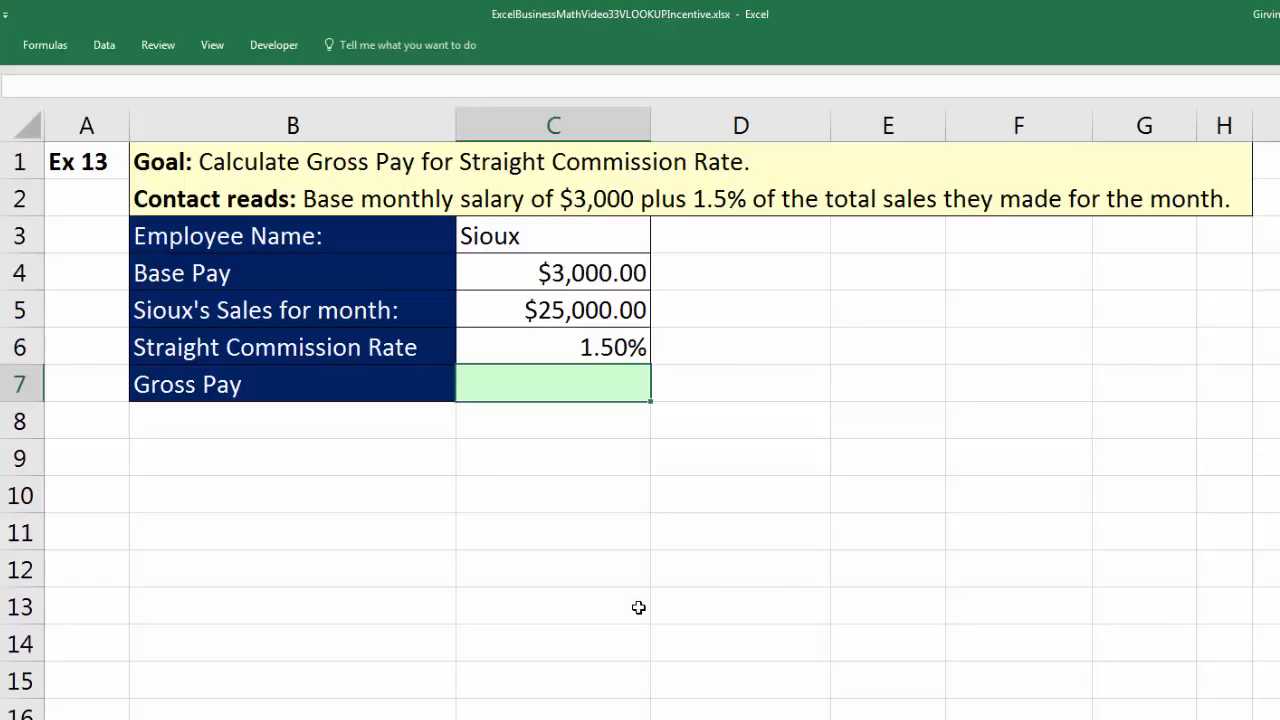
Step: Calculate Gross Pay in C7 with the formula =C4+C5*C6
{"action": "type", "text": "="}
{"action": "key", "text": "Up"}
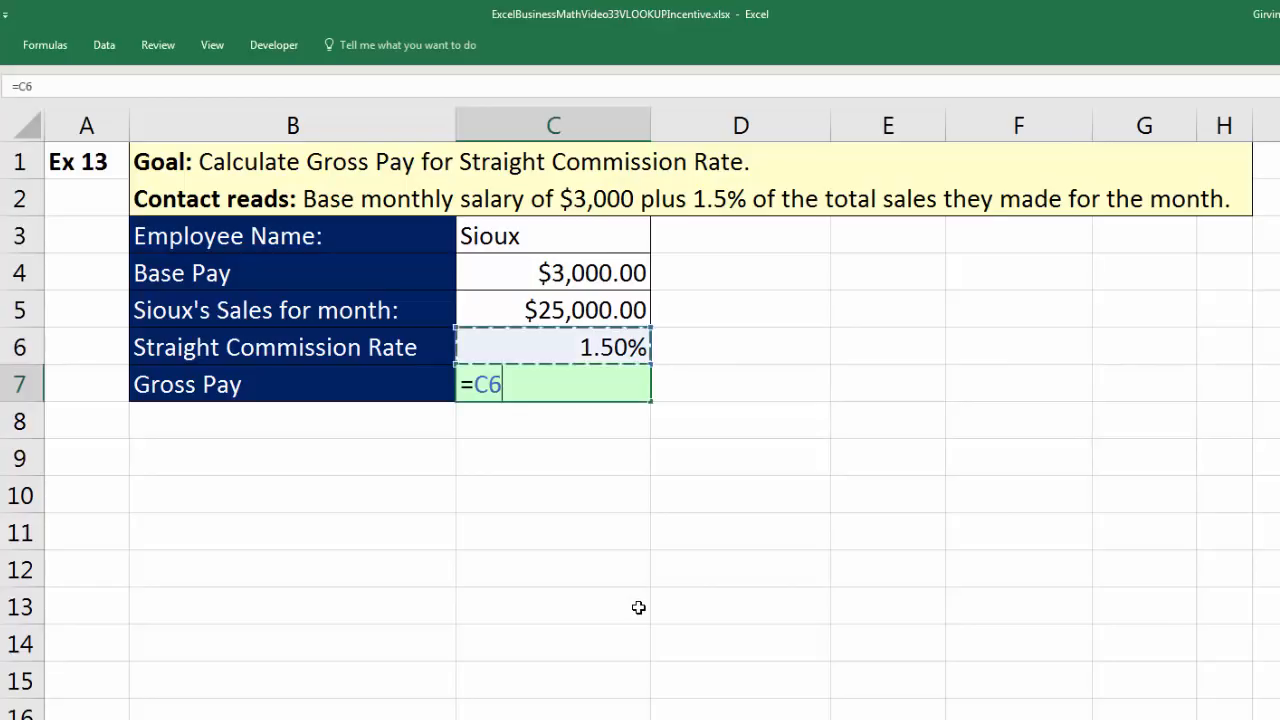
{"action": "key", "text": "Up"}
{"action": "key", "text": "Up"}
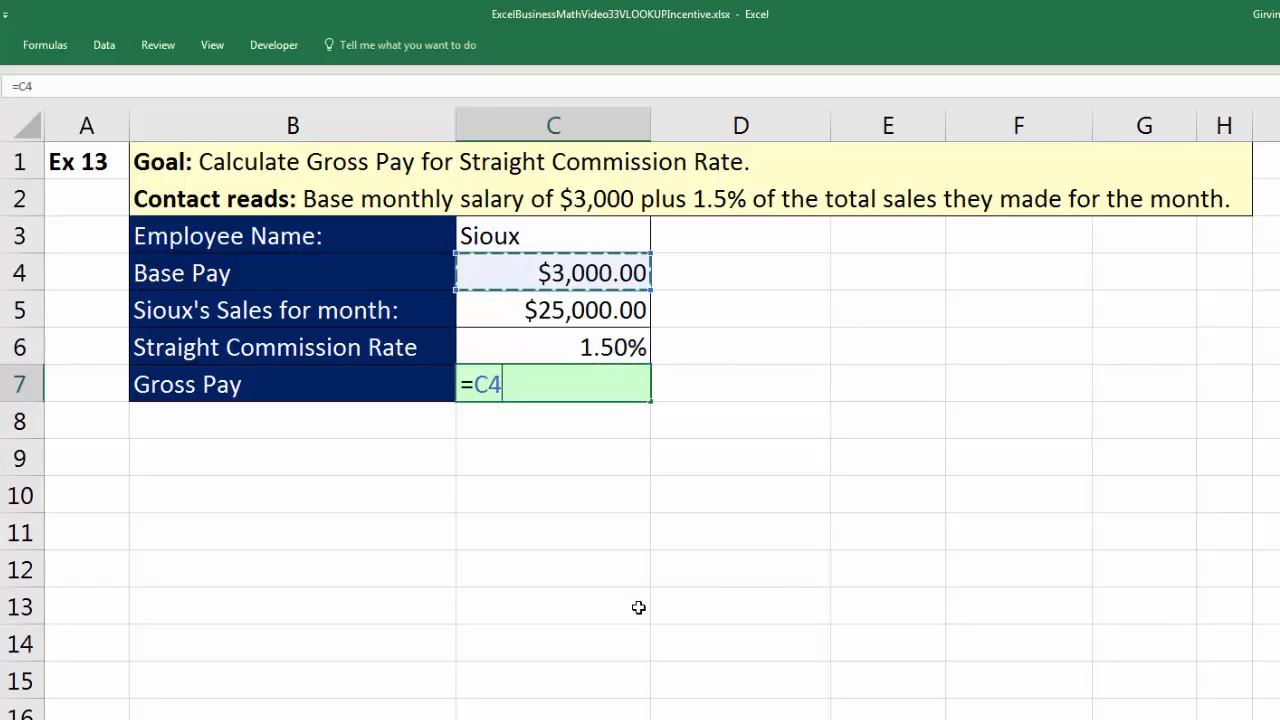
{"action": "type", "text": "+"}
{"action": "key", "text": "Up"}
{"action": "key", "text": "Up"}
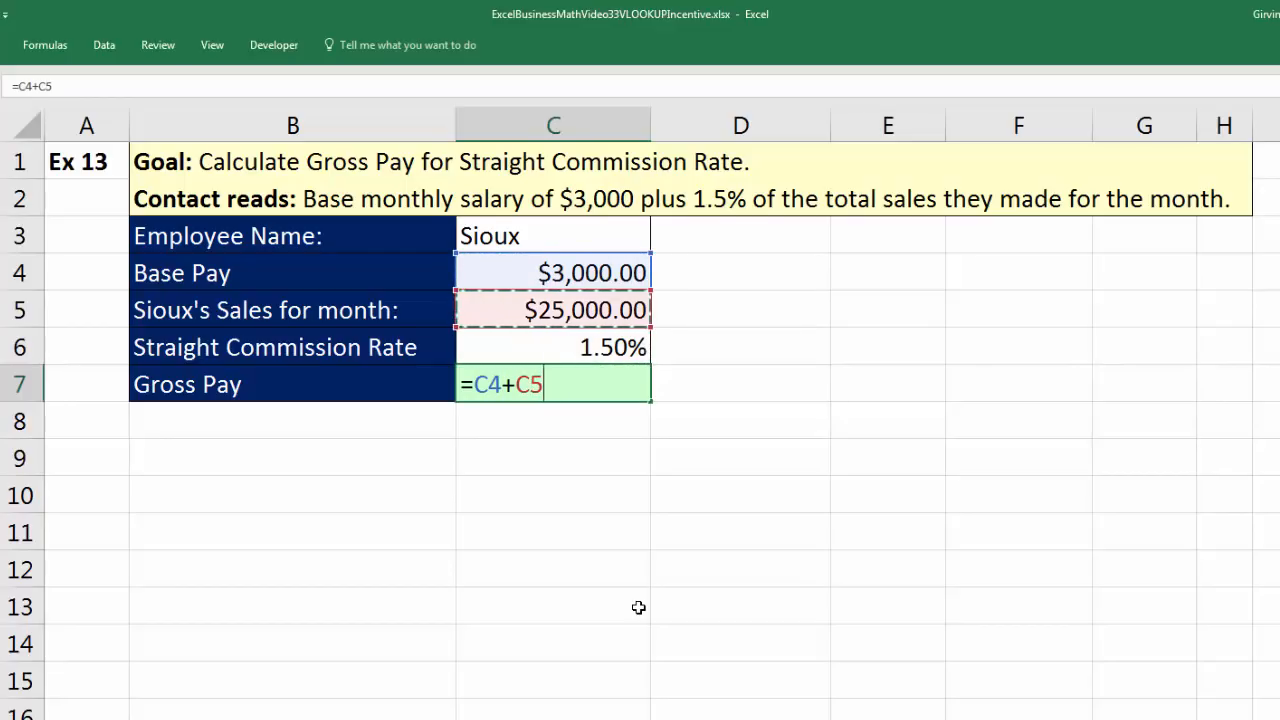
{"action": "type", "text": "*"}
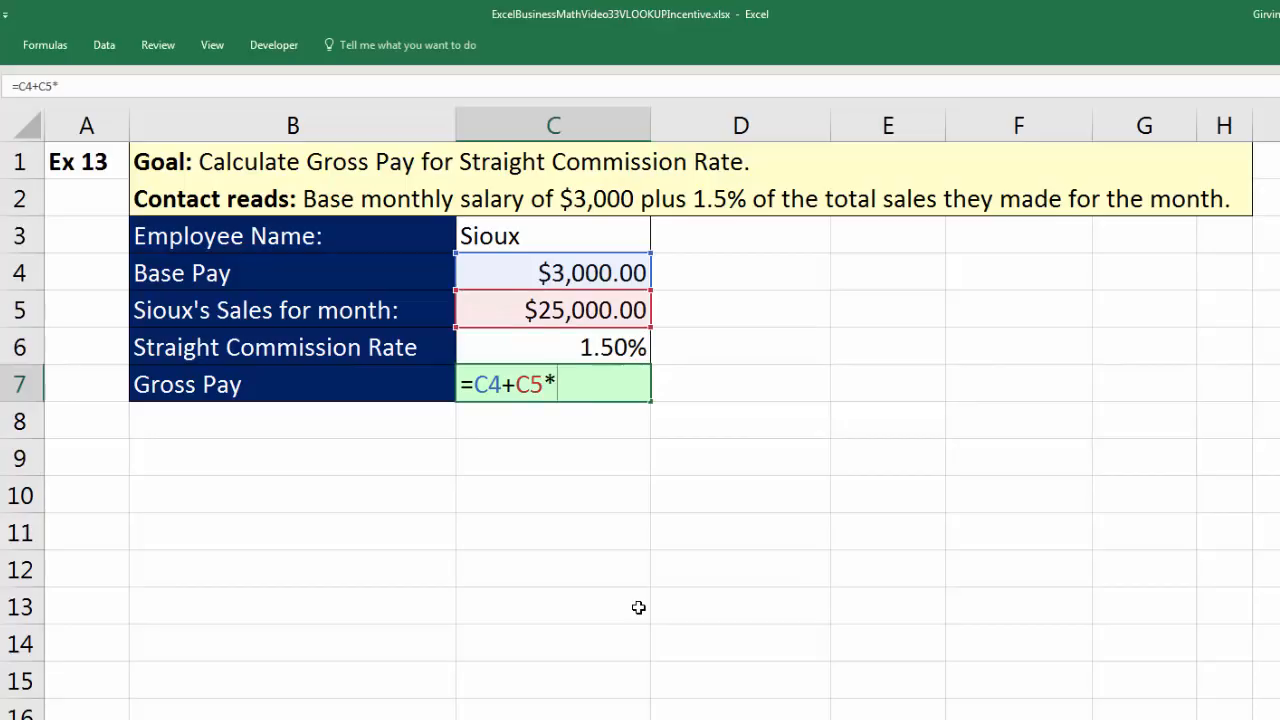
{"action": "key", "text": "Up"}
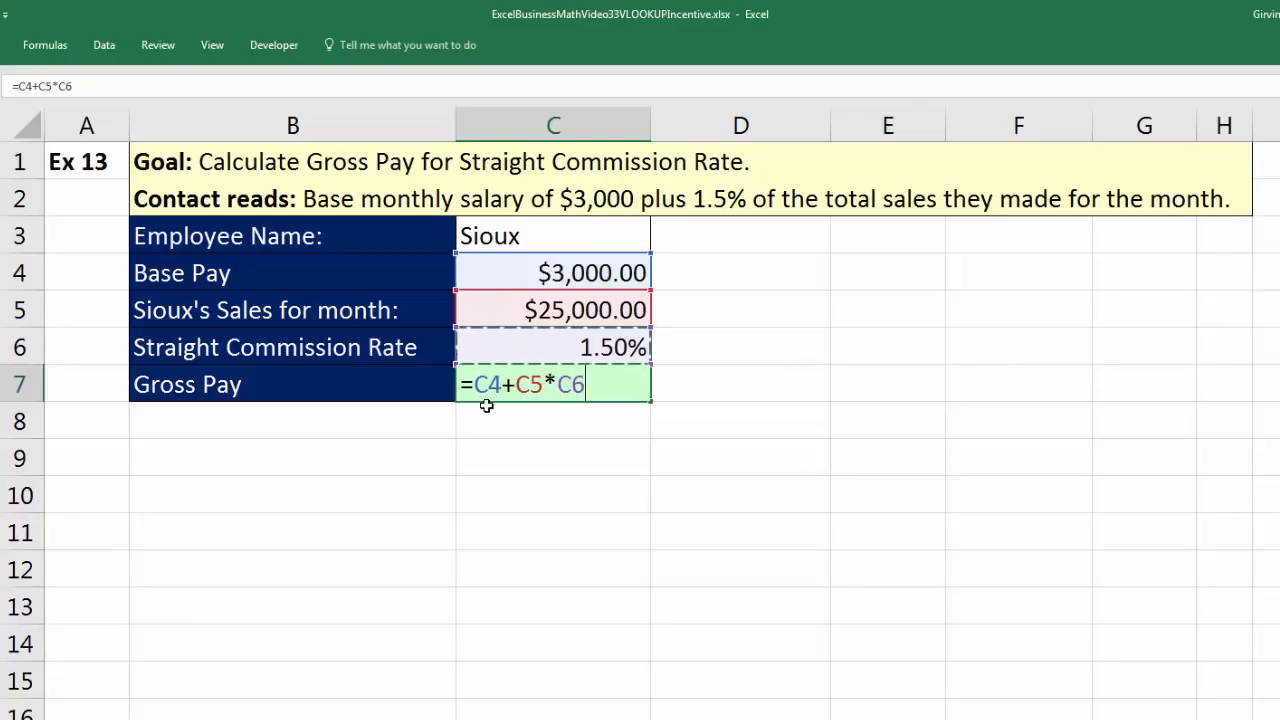
{"action": "key", "text": "Return"}
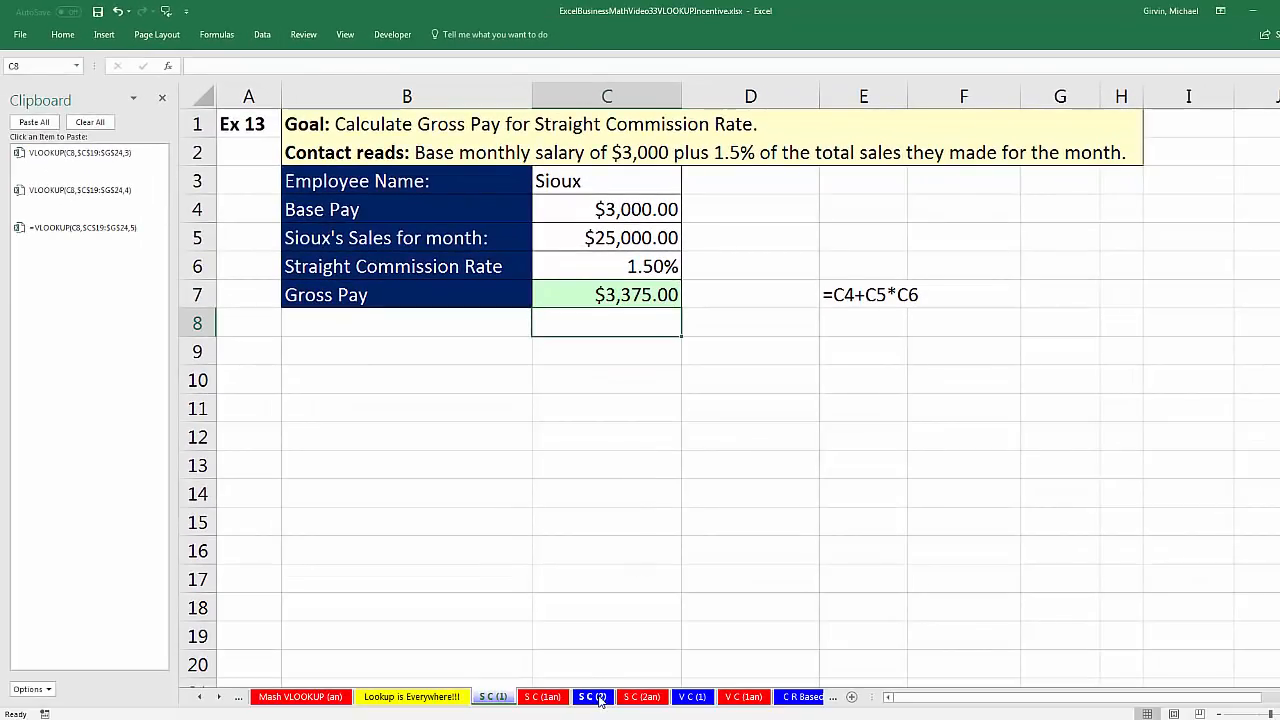
Step: Switch to the S C (2) sheet and close the Clipboard pane
{"action": "left_click", "coordinate": [592, 697]}
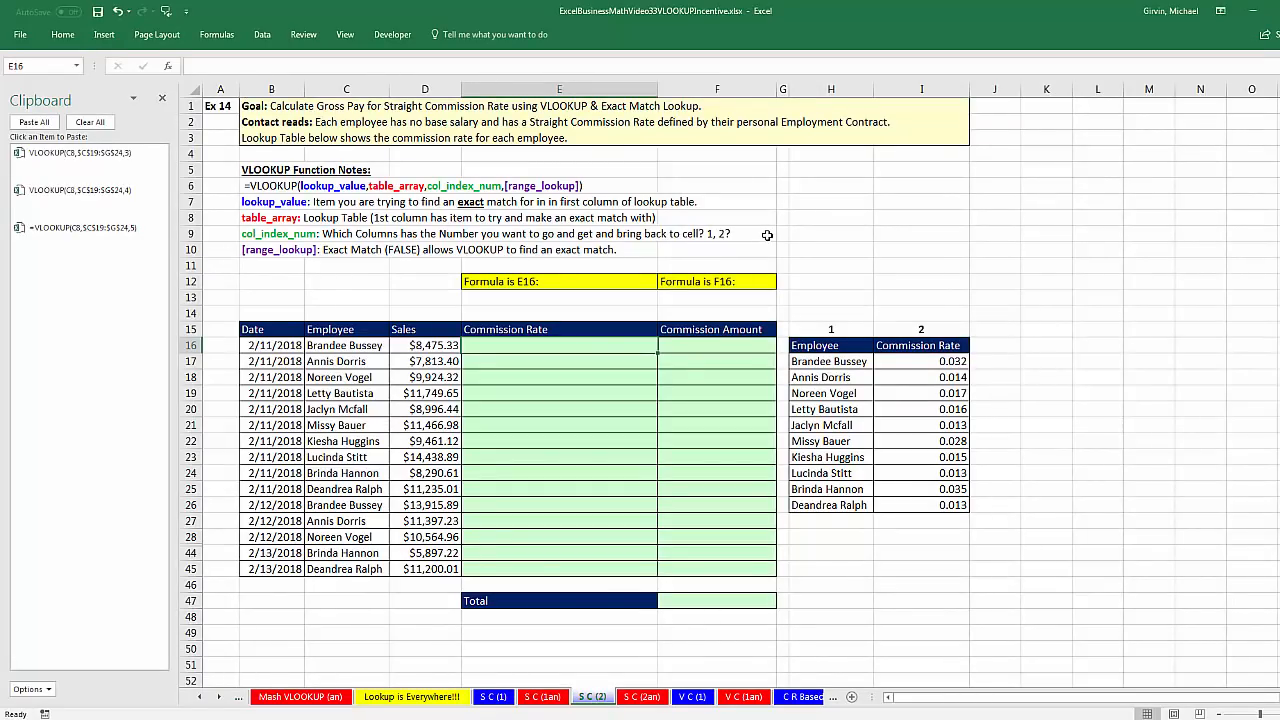
{"action": "left_click", "coordinate": [163, 98]}
{"action": "scroll", "coordinate": [315, 140], "scroll_direction": "up", "scroll_amount": 1}
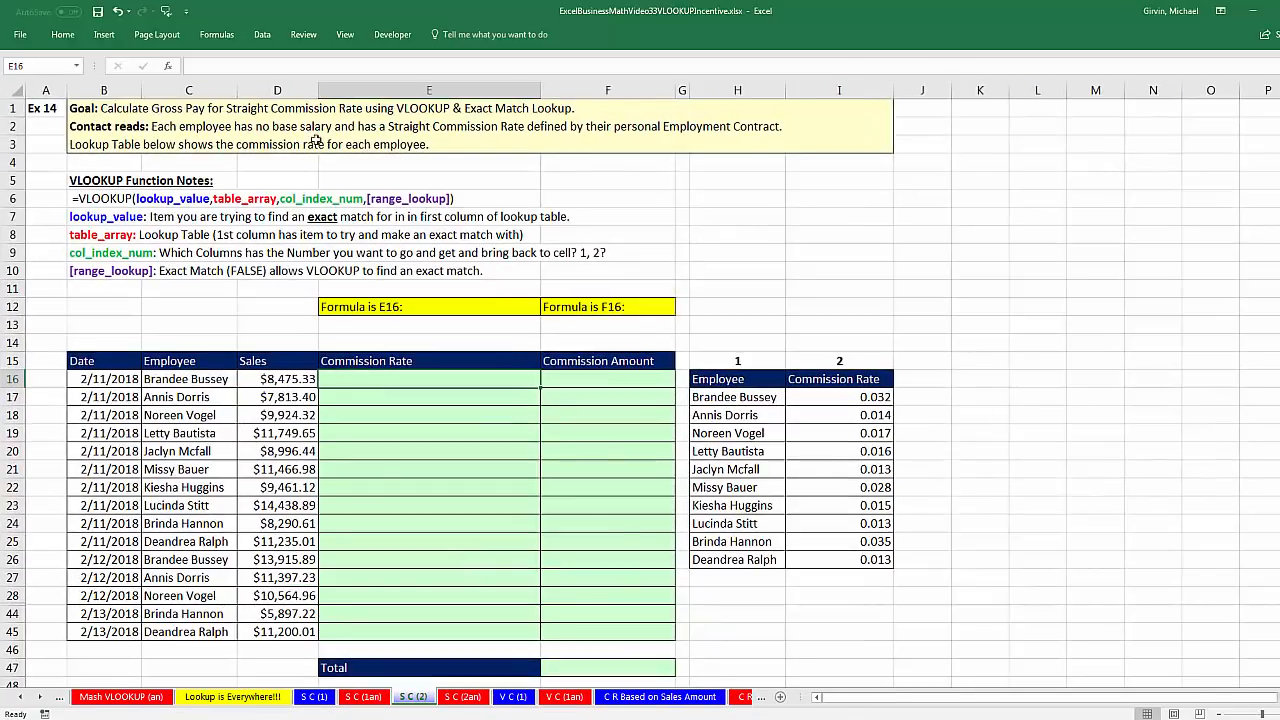
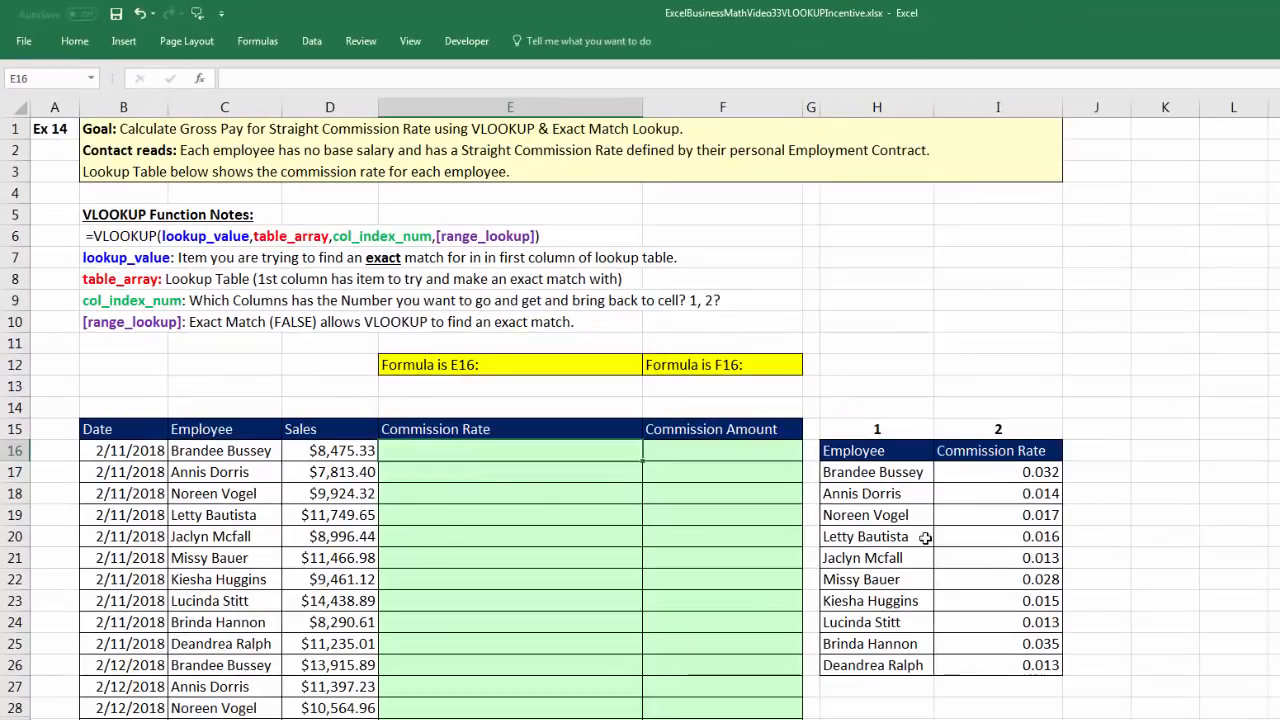
Step: Examine the employee names in H17:H26 and their commission rates in the lookup table
{"action": "left_click_drag", "start_coordinate": [903, 472], "coordinate": [920, 665]}
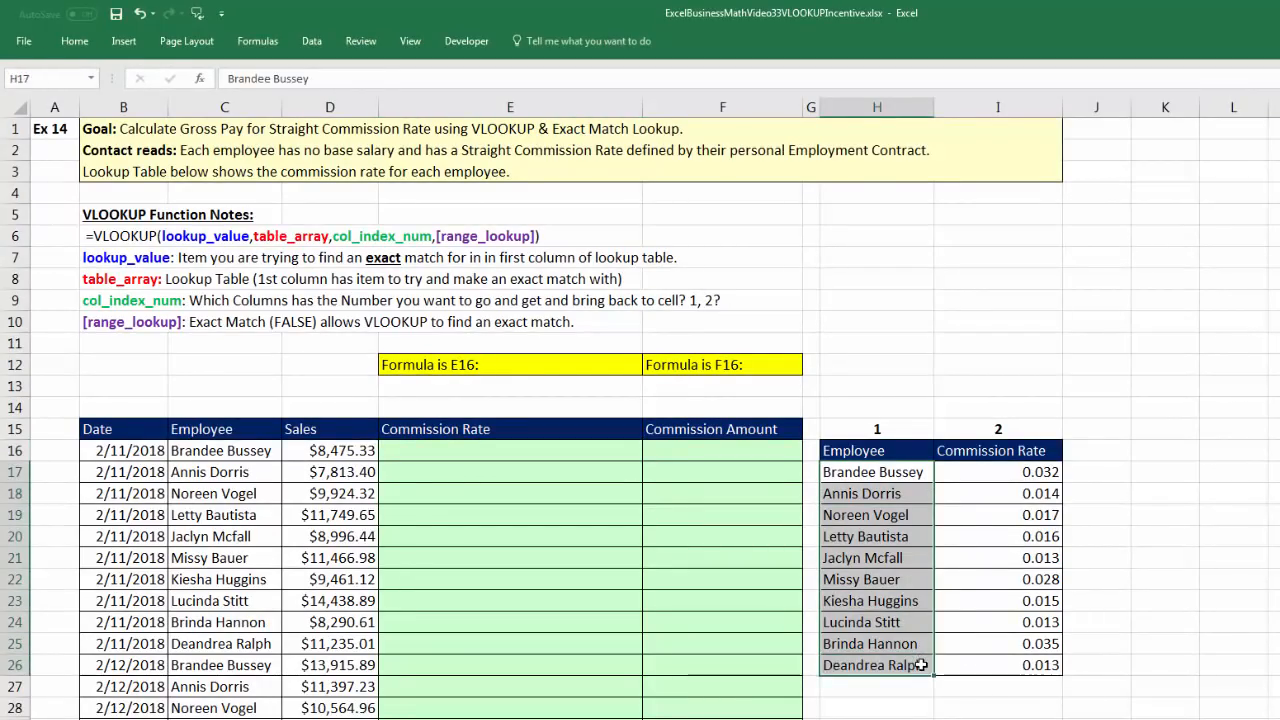
{"action": "left_click", "coordinate": [983, 475]}
{"action": "left_click", "coordinate": [988, 493]}
{"action": "left_click", "coordinate": [1004, 518]}
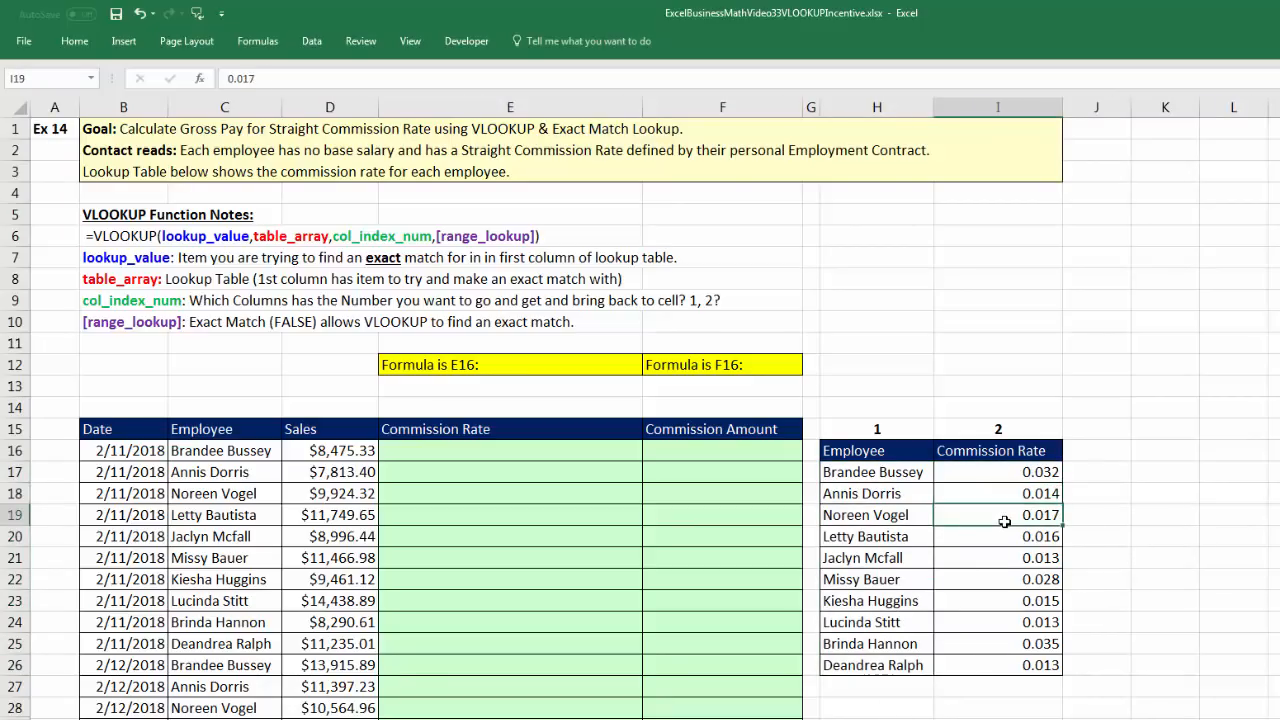
{"action": "left_click", "coordinate": [896, 477]}
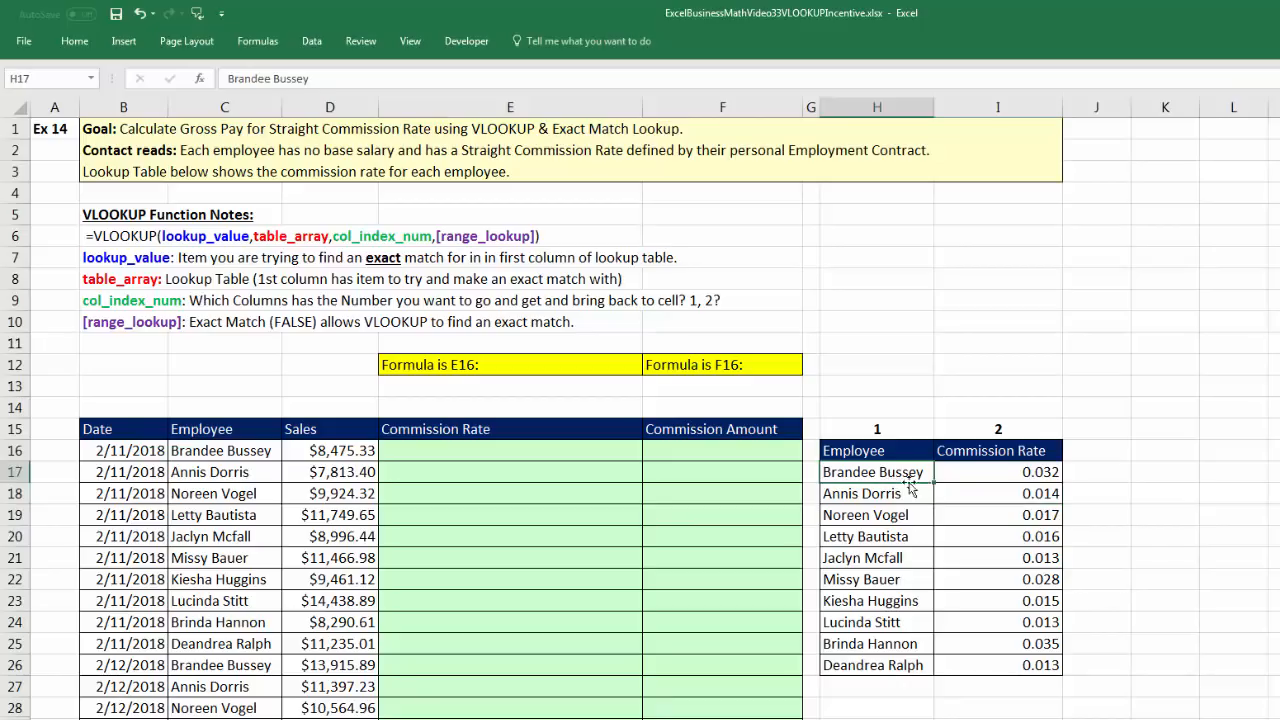
Step: Compare the first three employees in H17:H19 with their individual rates in column I, and review the lookup column H17:H26
{"action": "left_click", "coordinate": [977, 473]}
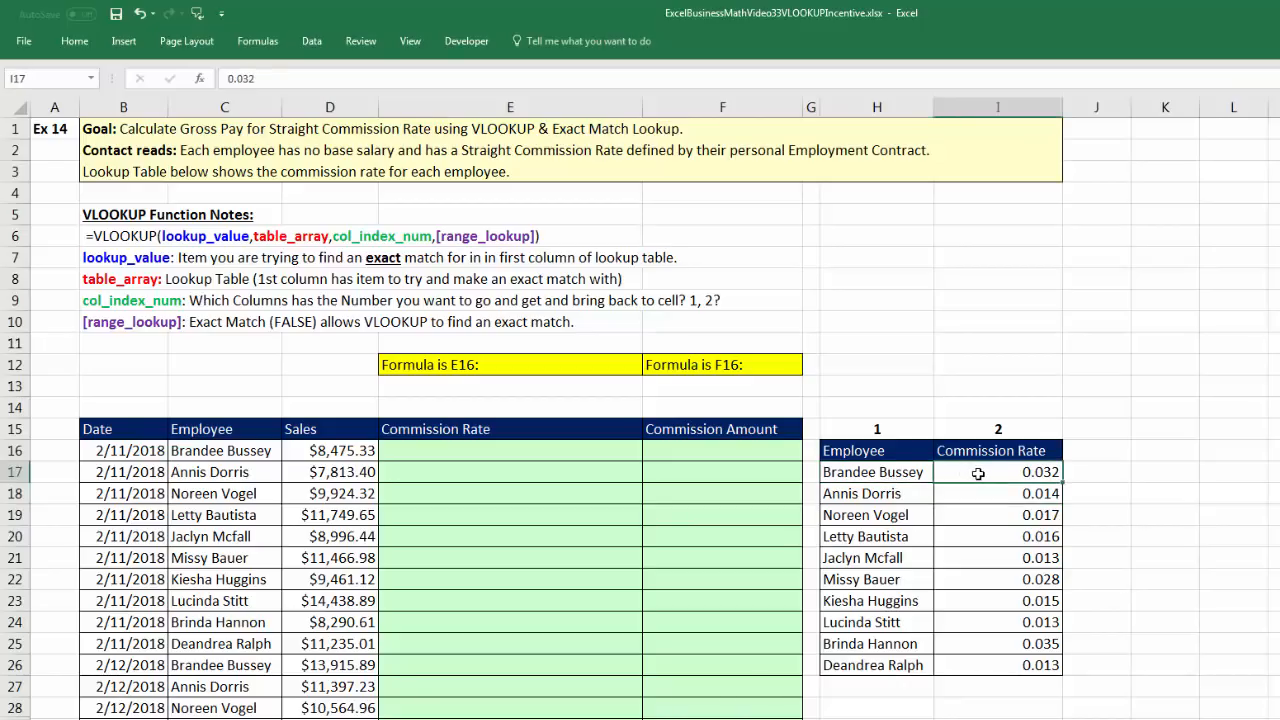
{"action": "left_click", "coordinate": [880, 494]}
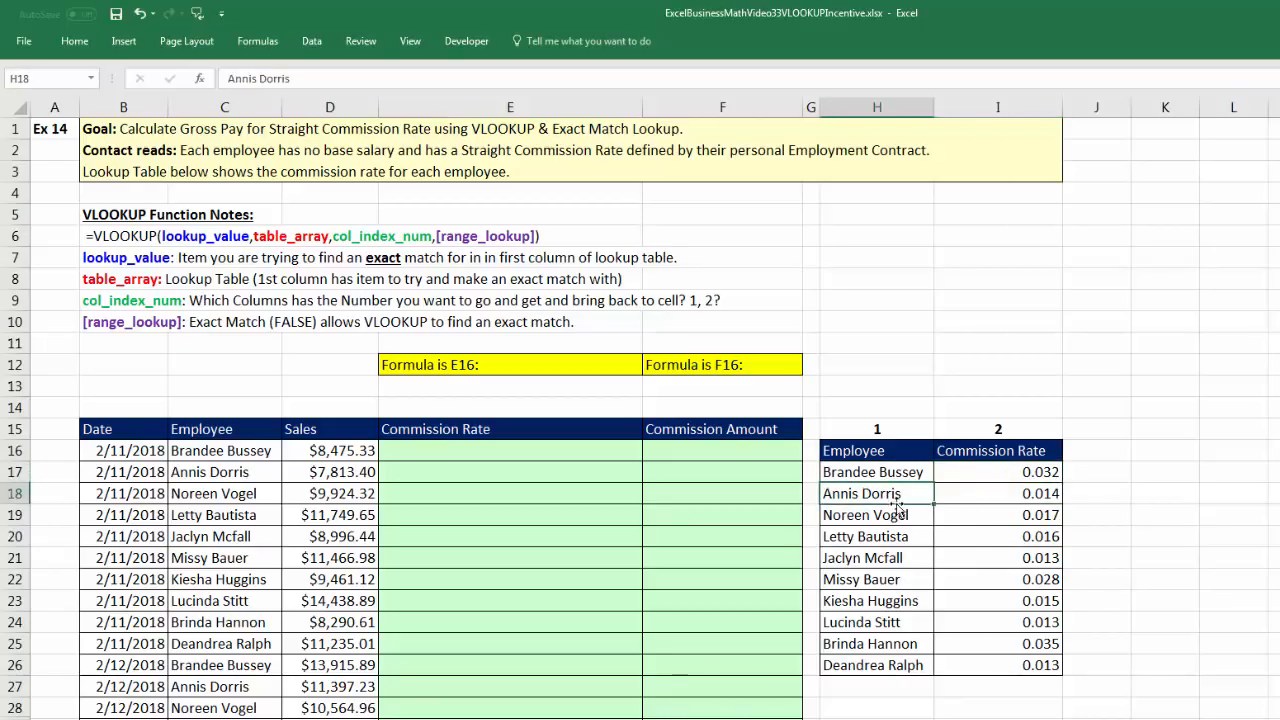
{"action": "left_click", "coordinate": [977, 498]}
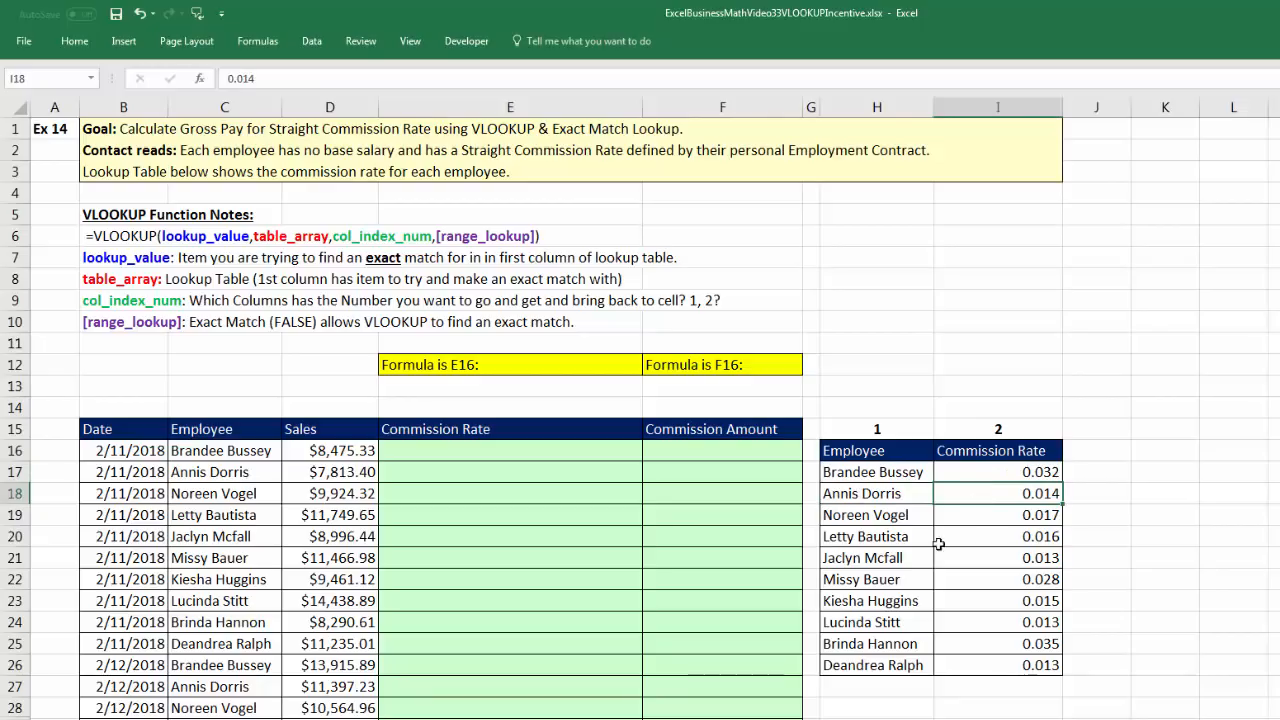
{"action": "left_click", "coordinate": [875, 522]}
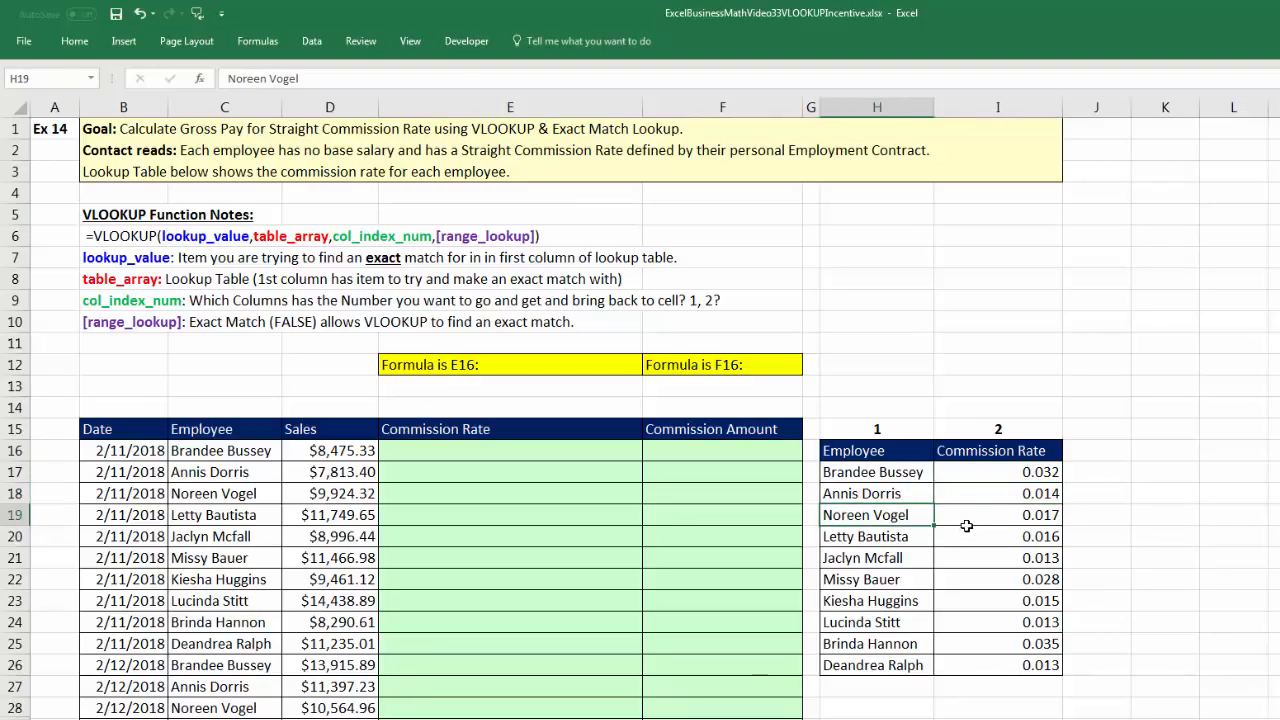
{"action": "left_click", "coordinate": [968, 523]}
{"action": "left_click_drag", "start_coordinate": [880, 474], "coordinate": [886, 667]}
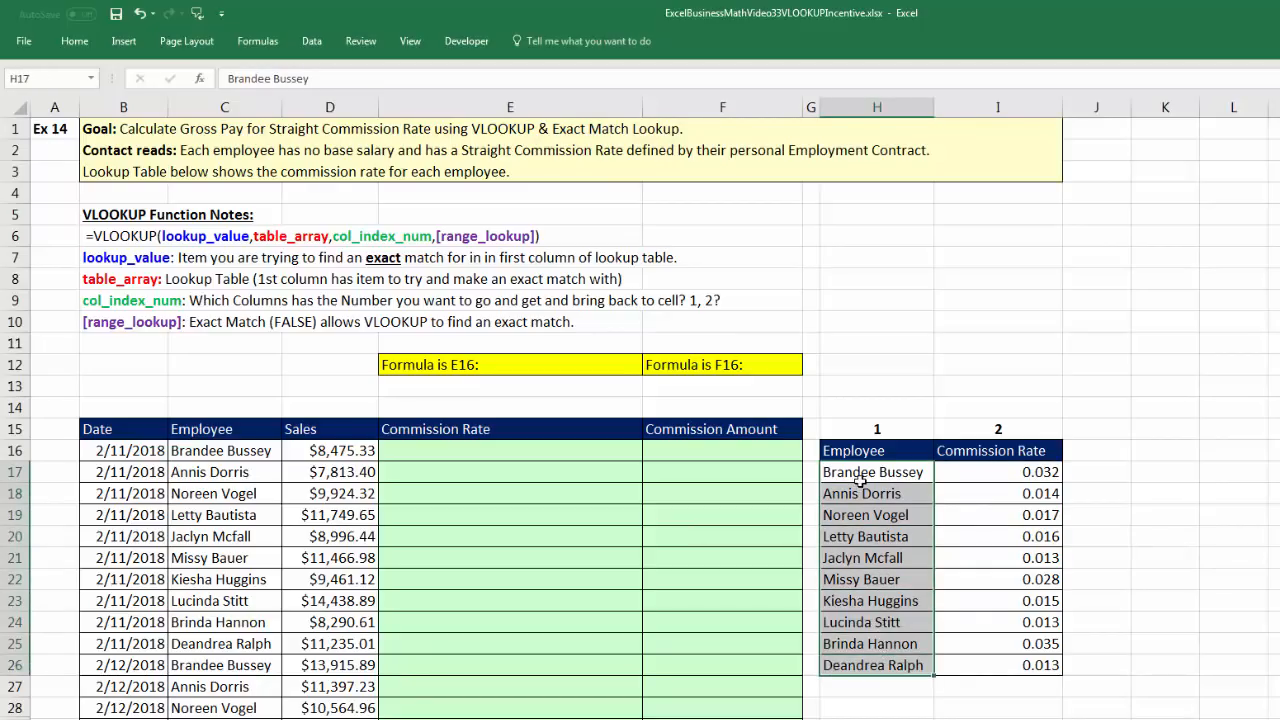
{"action": "left_click", "coordinate": [860, 480]}
{"action": "left_click", "coordinate": [860, 494]}
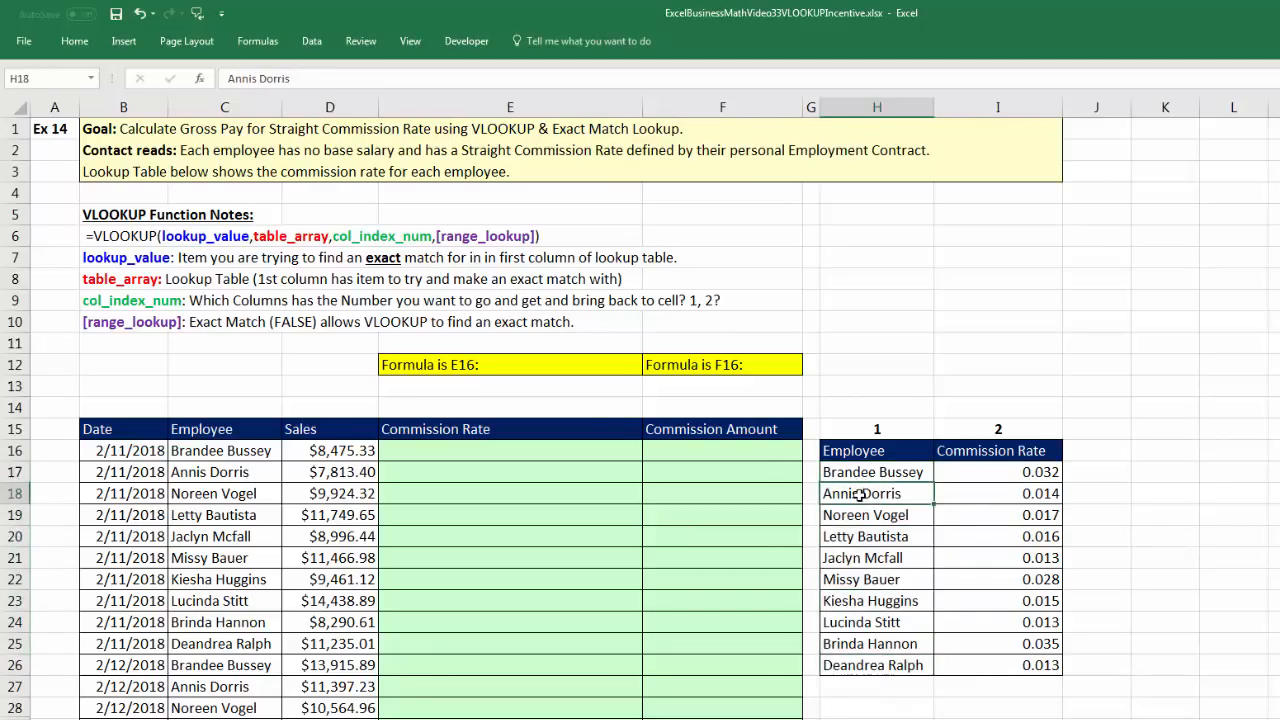
Step: Trace the exact-match lookup for E16 from the employee in C16 to the matching name in H17 and its rate in I17
{"action": "left_click", "coordinate": [489, 448]}
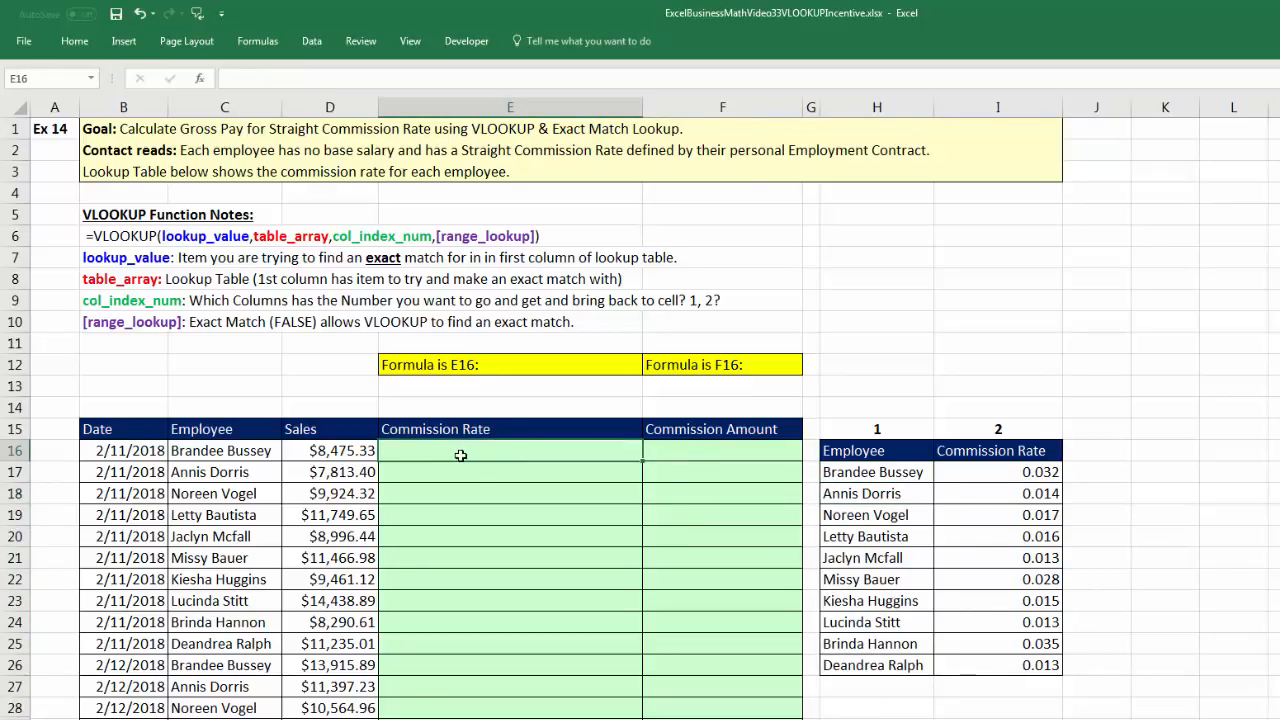
{"action": "left_click", "coordinate": [236, 449]}
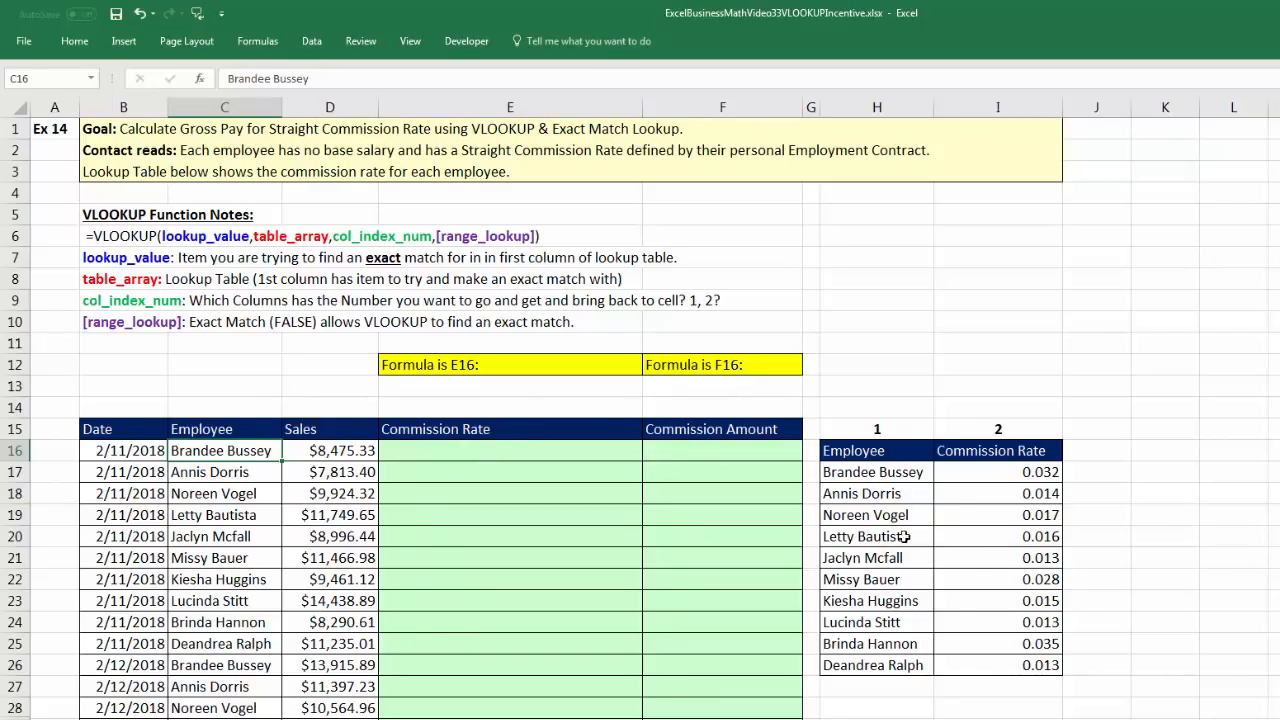
{"action": "left_click", "coordinate": [895, 481]}
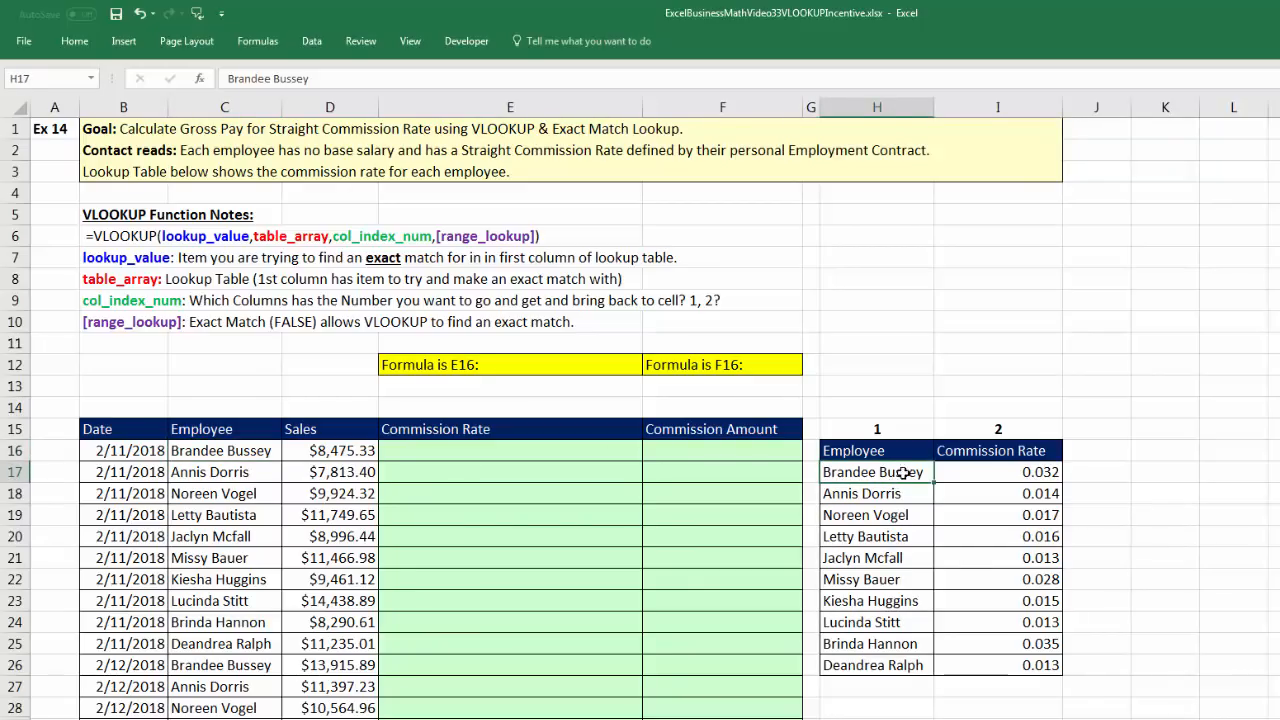
{"action": "left_click", "coordinate": [966, 469]}
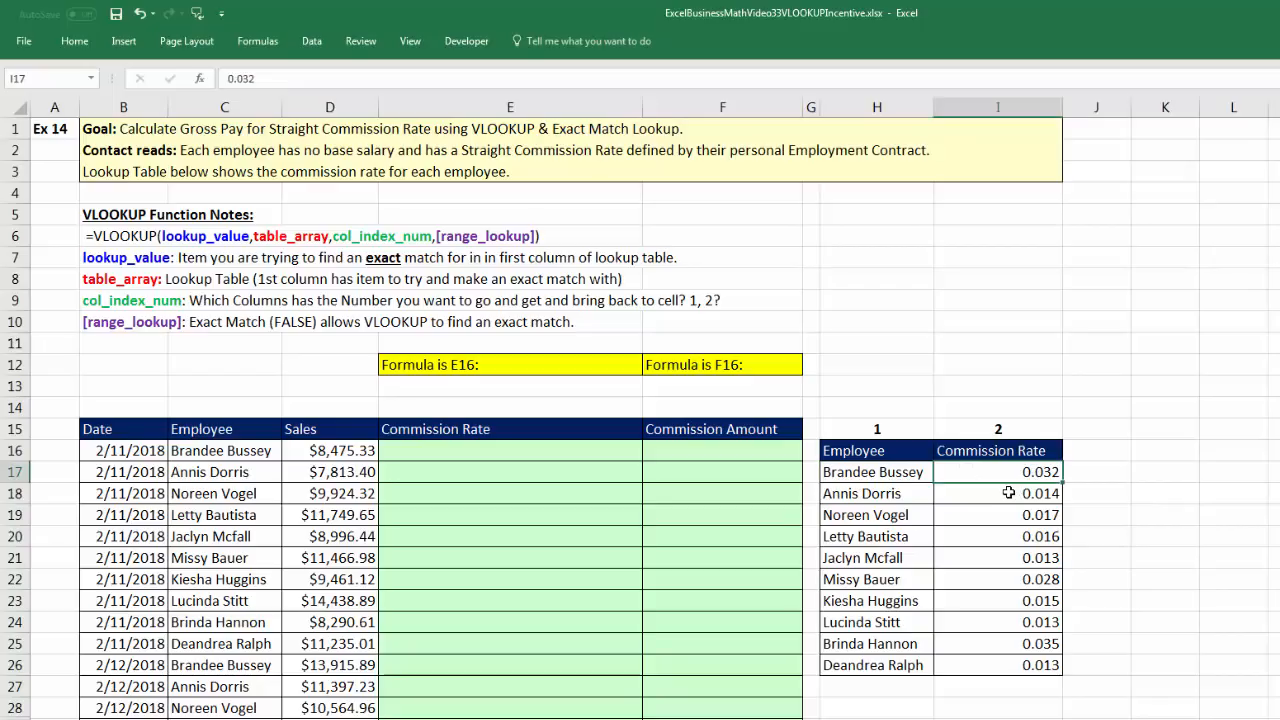
{"action": "left_click", "coordinate": [593, 447]}
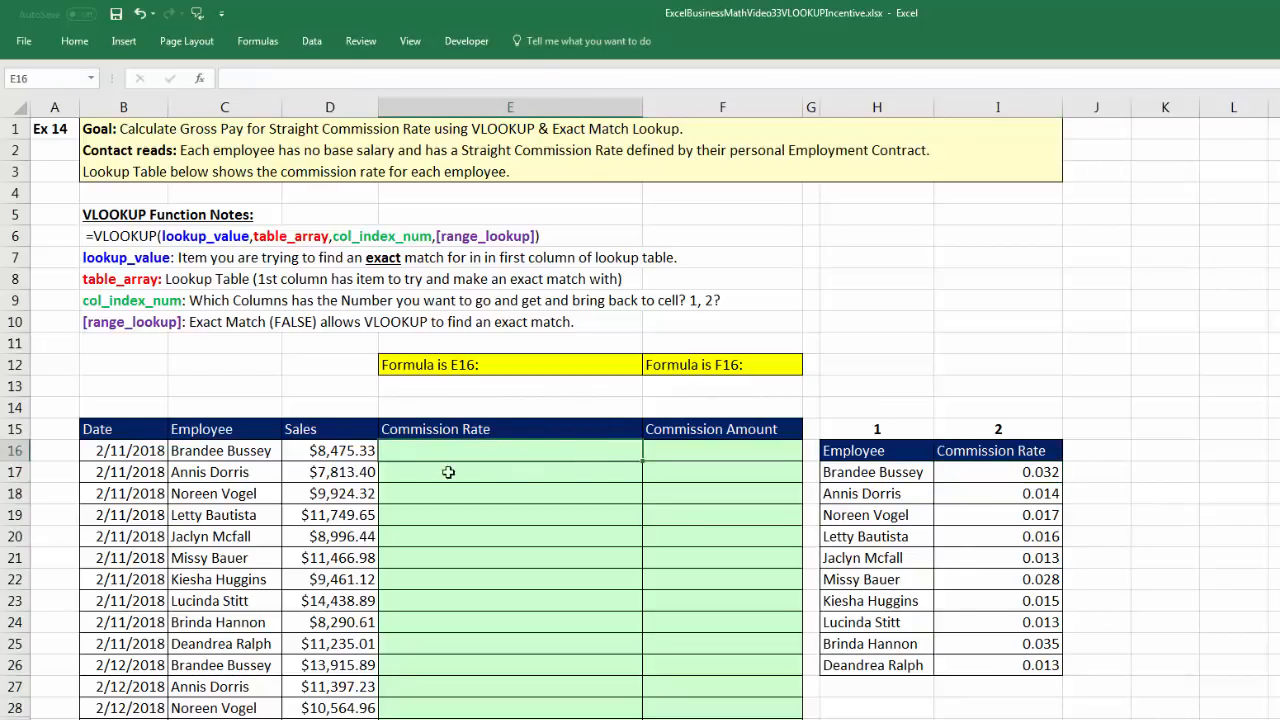
{"action": "left_click", "coordinate": [267, 451]}
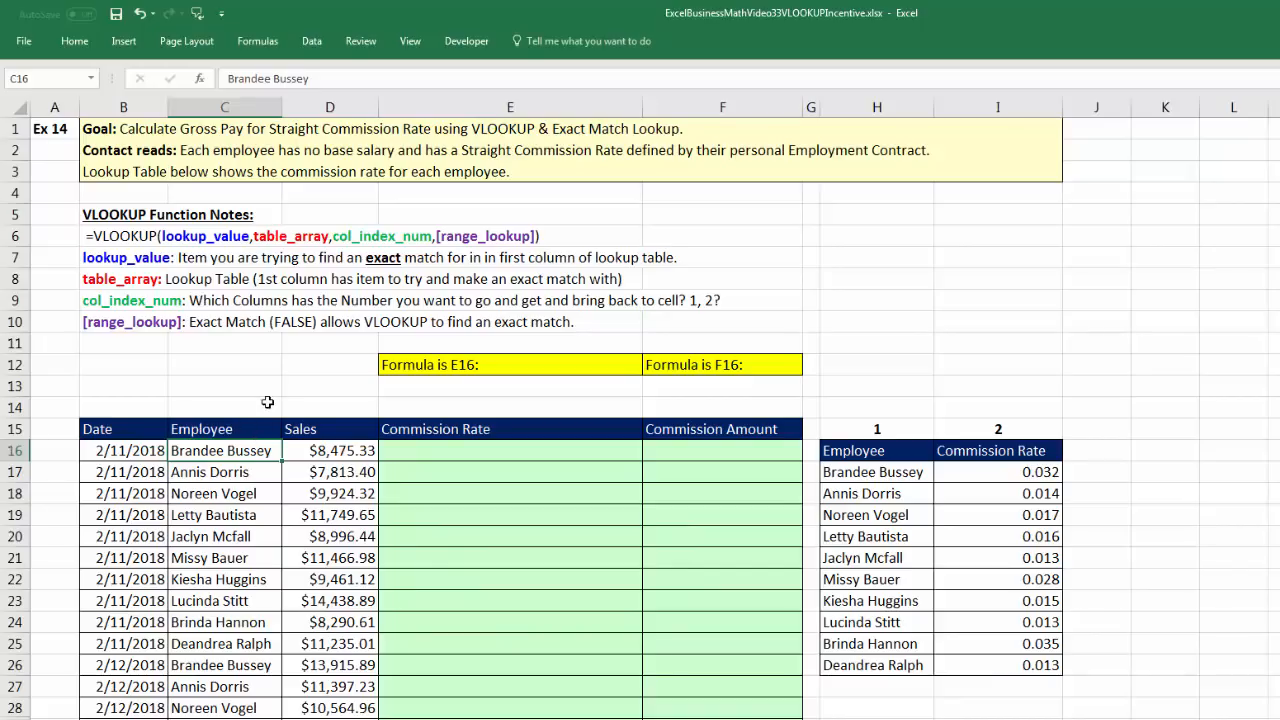
Step: Start a VLOOKUP formula in E16 with C16 as the lookup value and the absolute range $H$17:$I$26 as the table array
{"action": "left_click", "coordinate": [429, 452]}
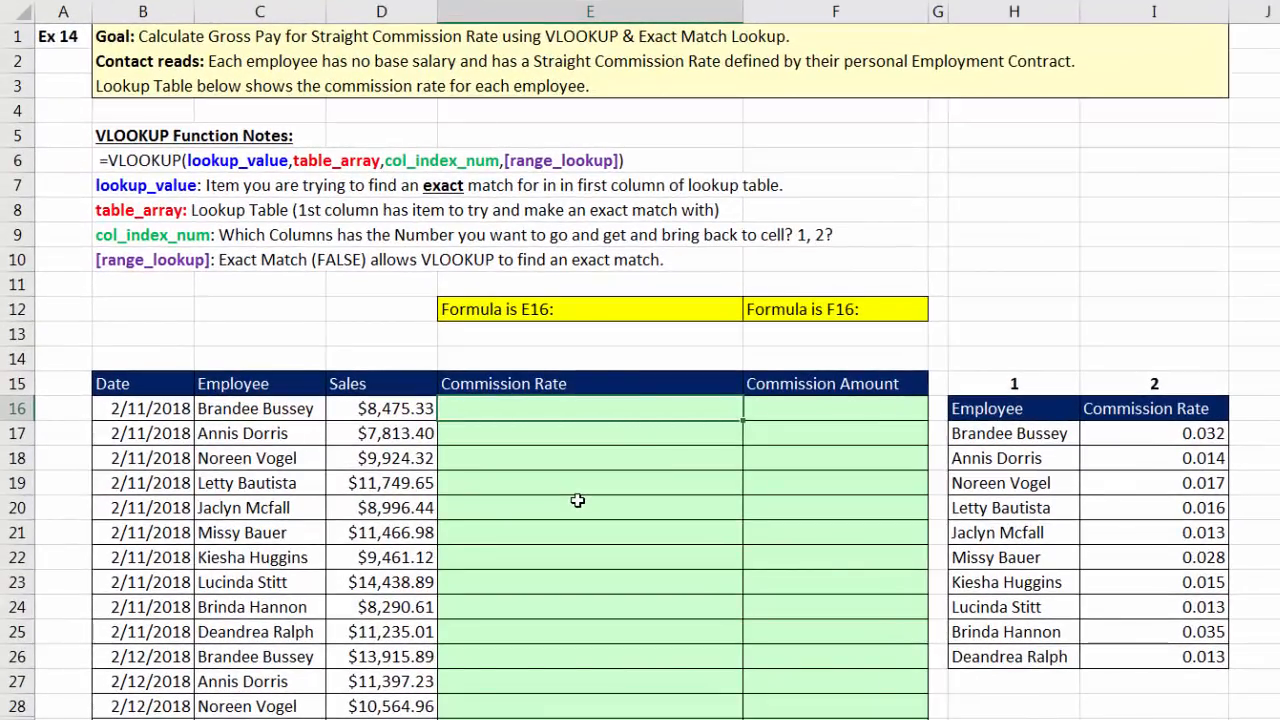
{"action": "type", "text": "=vl"}
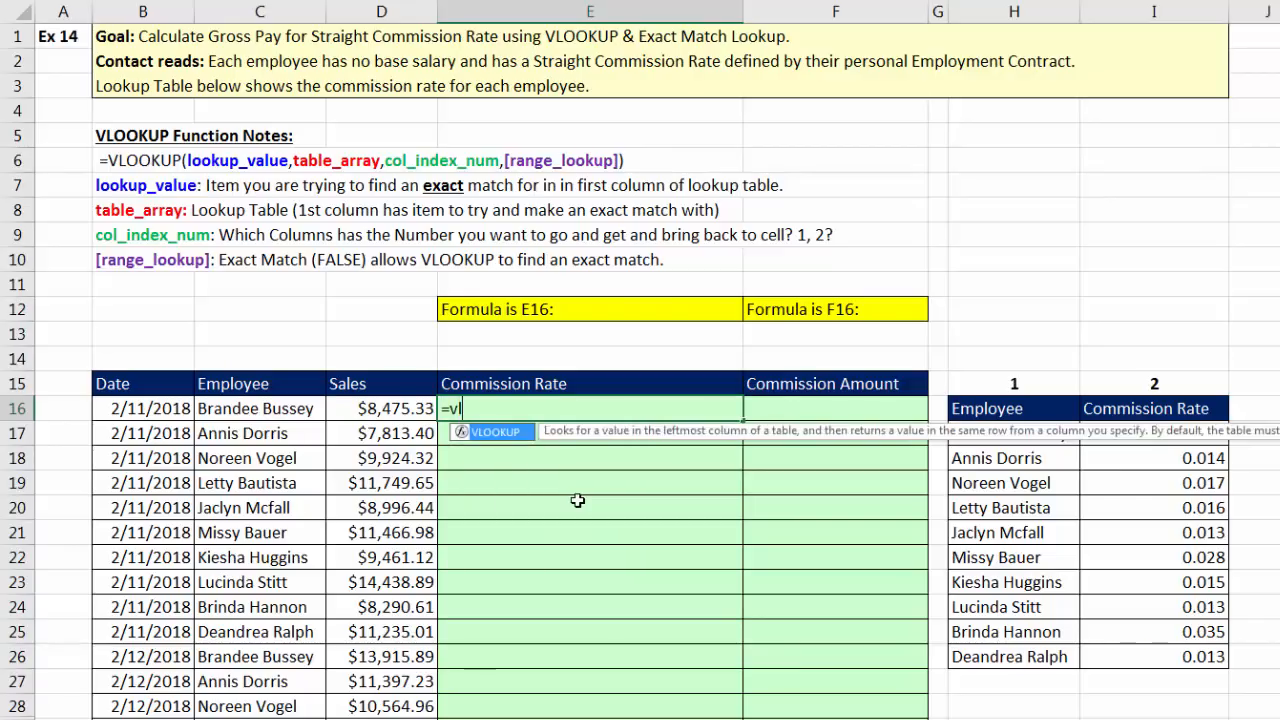
{"action": "key", "text": "Tab"}
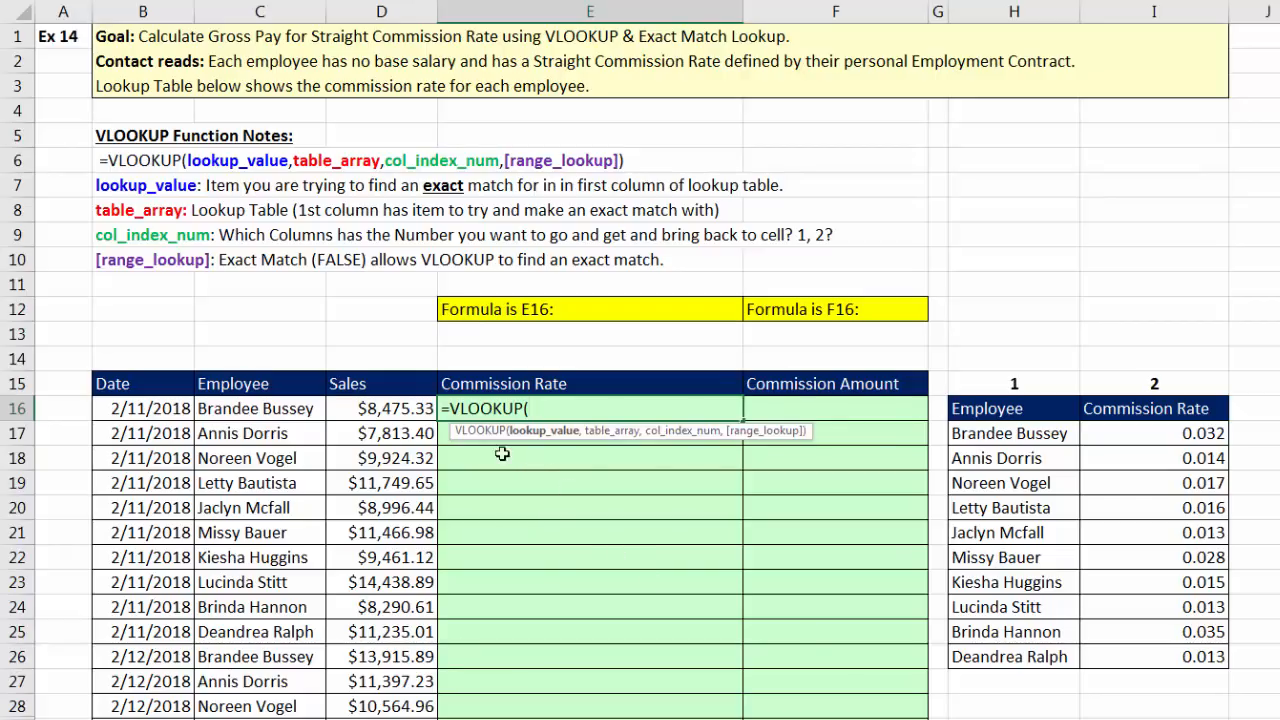
{"action": "left_click", "coordinate": [268, 418]}
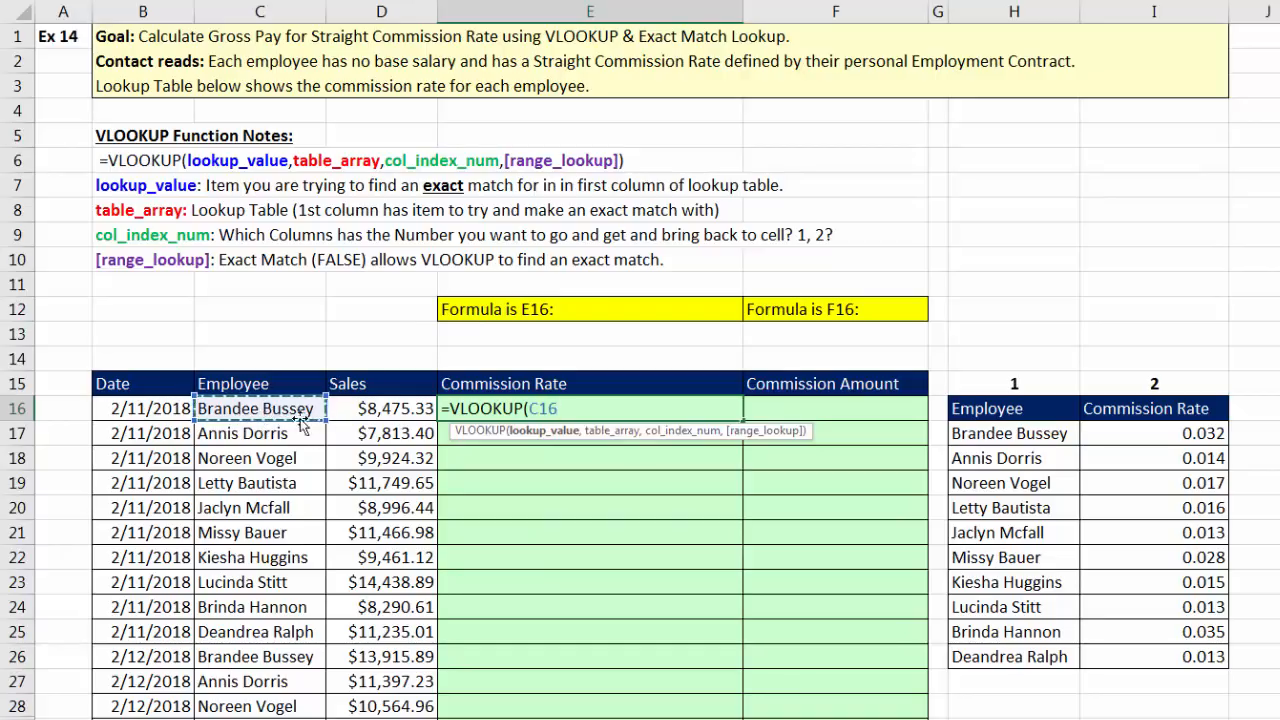
{"action": "type", "text": ","}
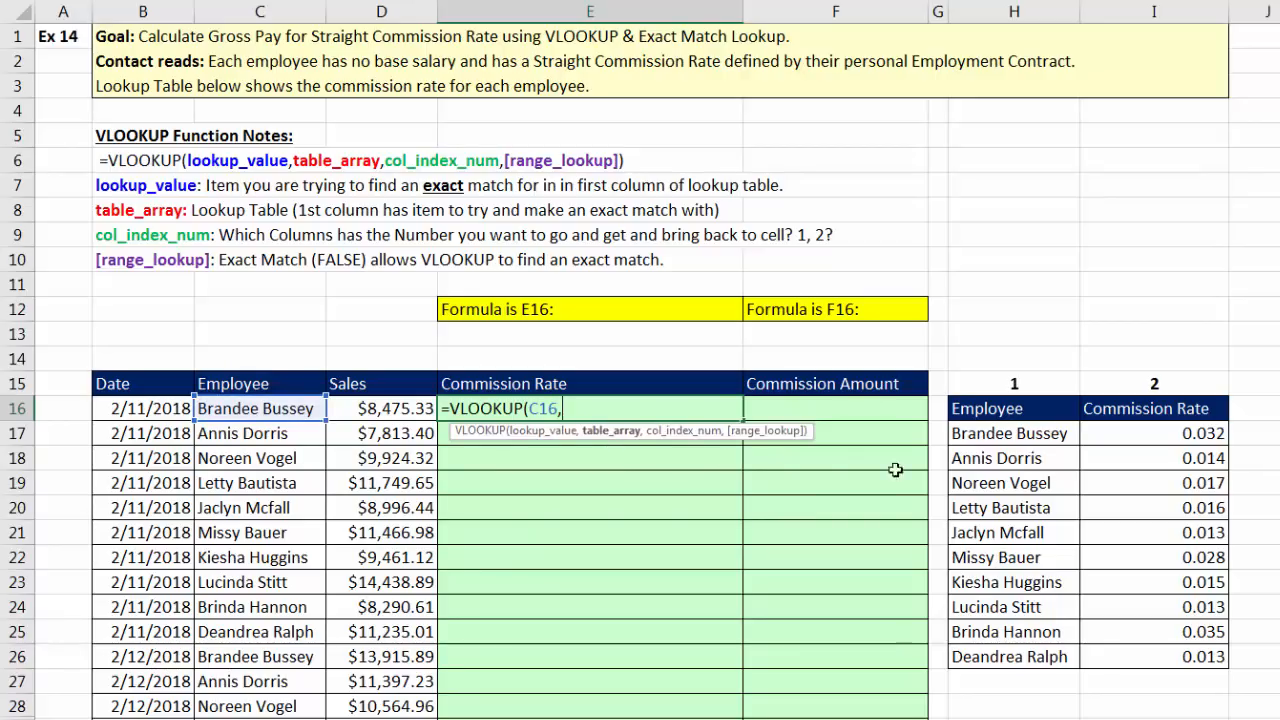
{"action": "left_click_drag", "start_coordinate": [1016, 435], "coordinate": [1026, 648]}
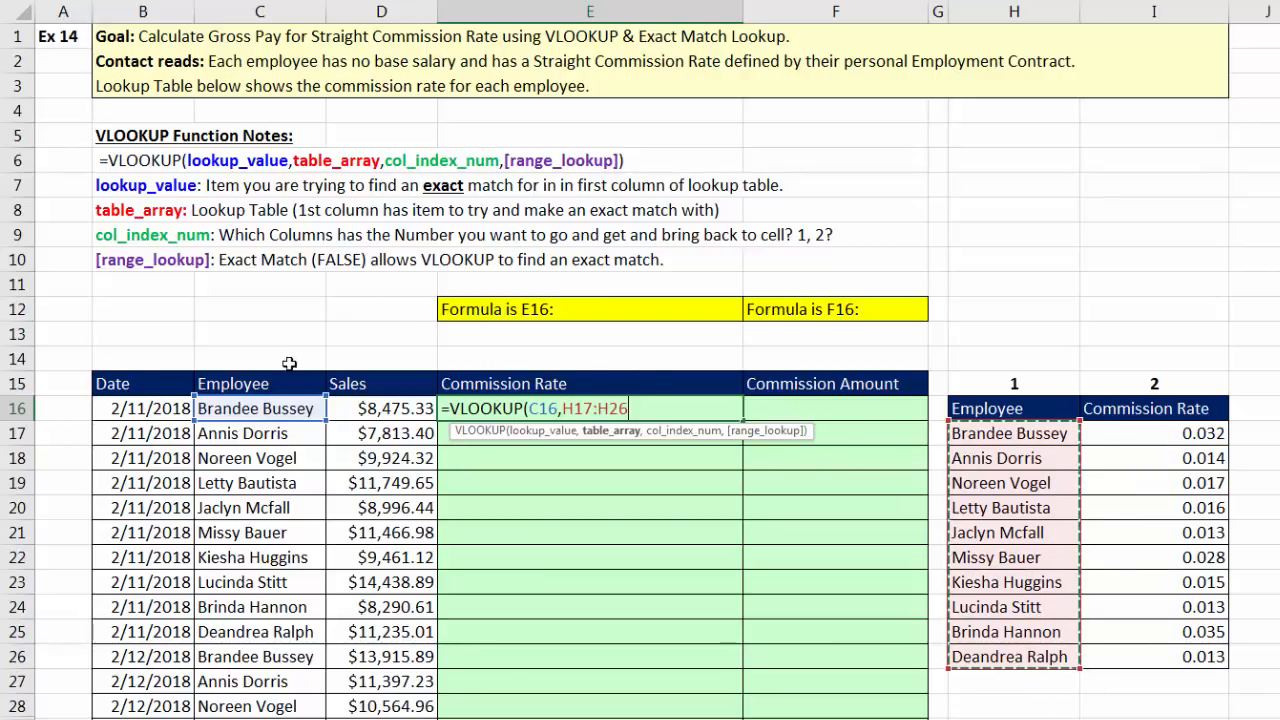
{"action": "left_click", "coordinate": [1205, 658], "text": "shift"}
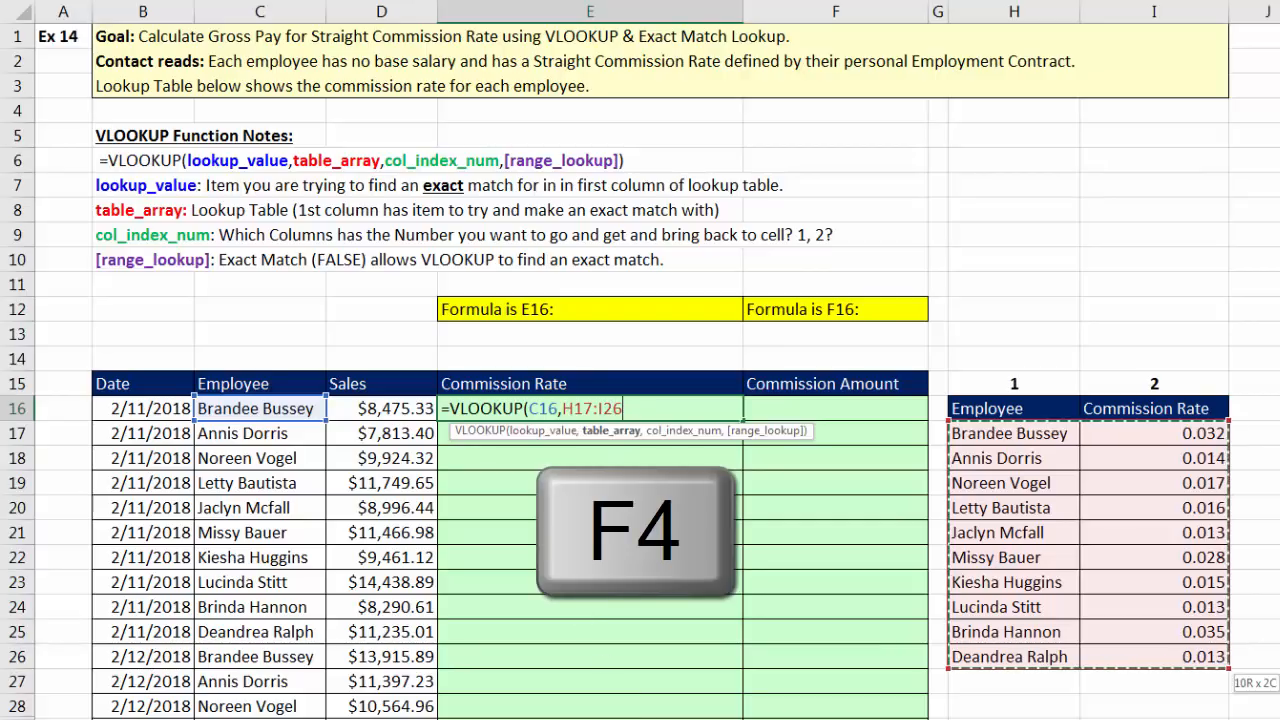
{"action": "key", "text": "F4"}
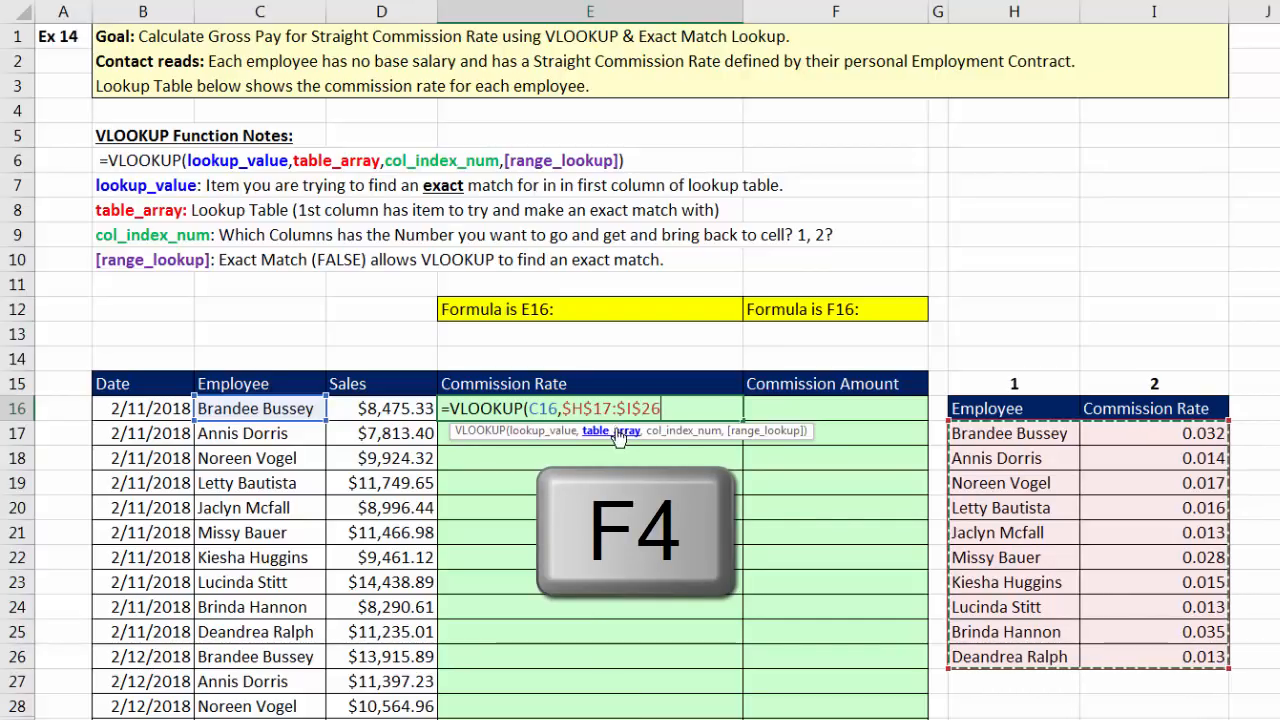
Step: Complete the E16 VLOOKUP with column index 2 and FALSE for exact match, keeping E16 selected
{"action": "type", "text": ",2"}
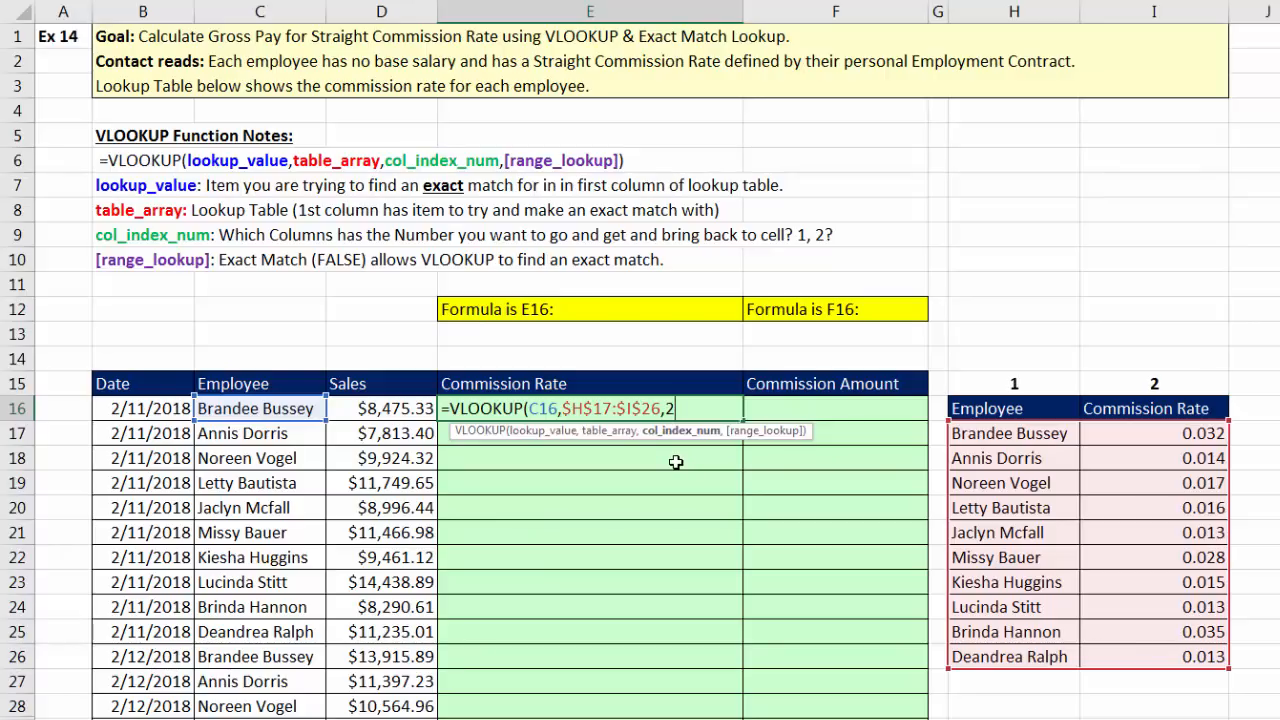
{"action": "type", "text": ","}
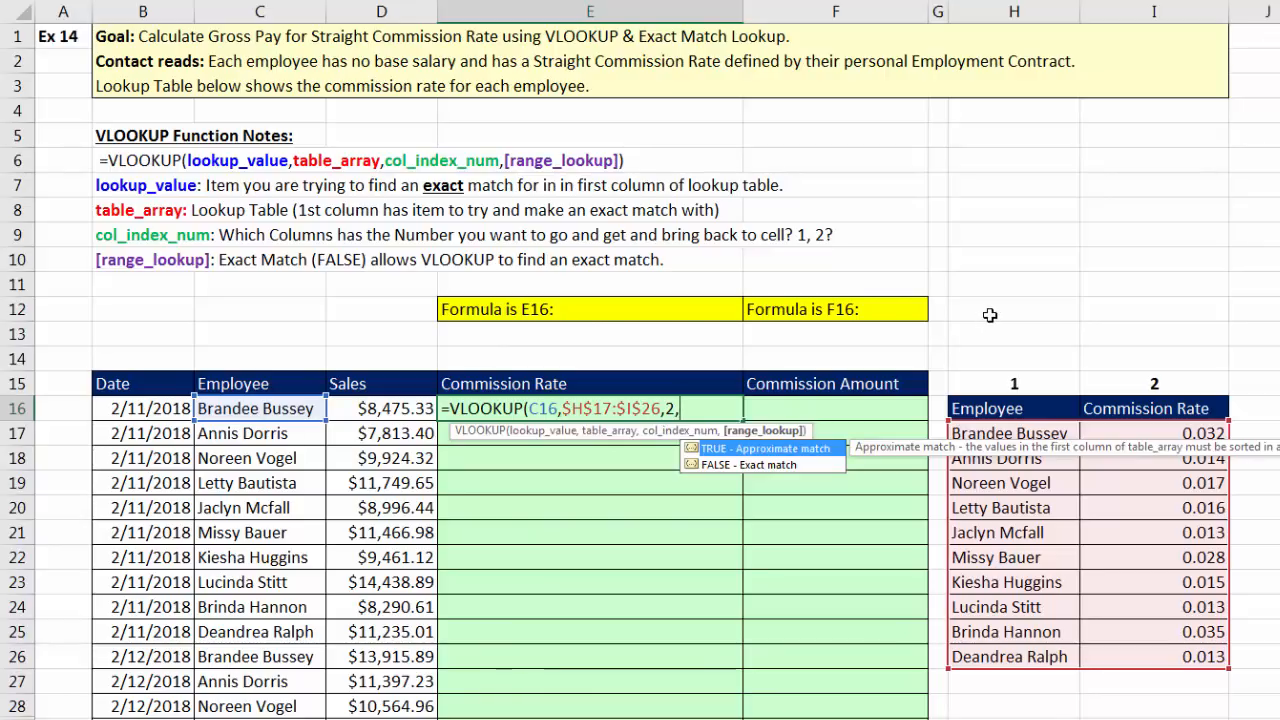
{"action": "double_click", "coordinate": [719, 466]}
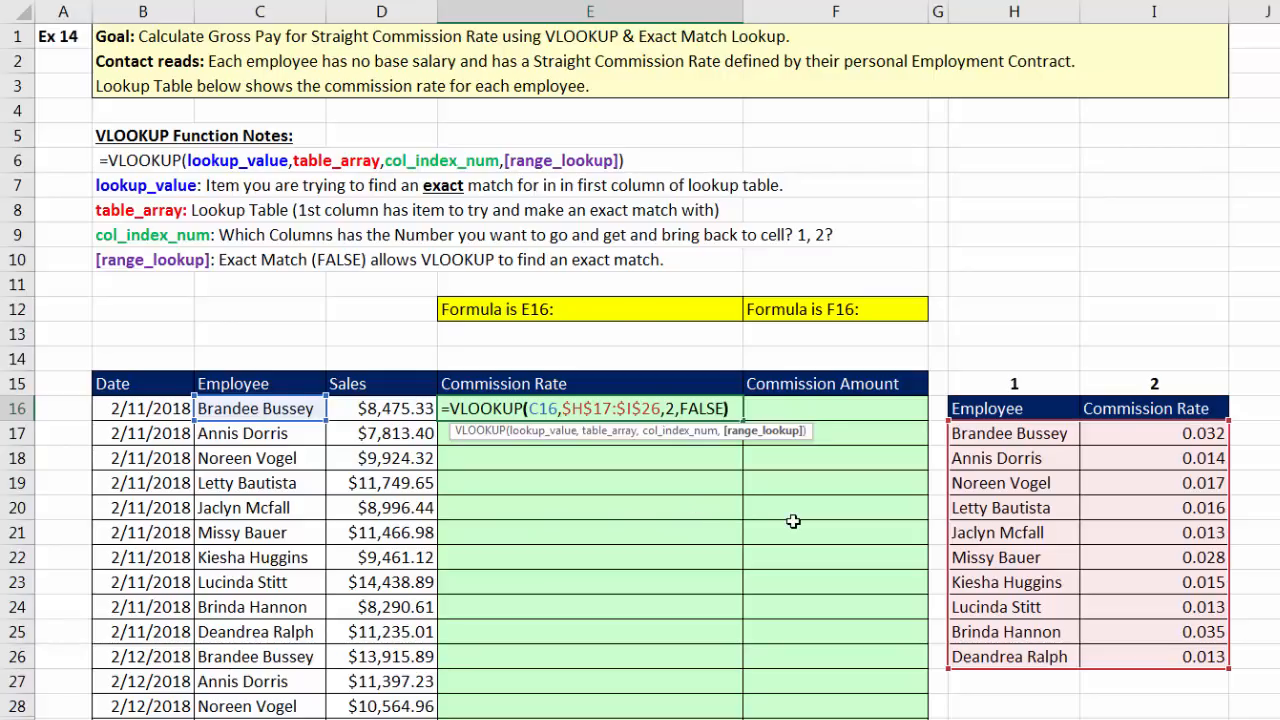
{"action": "key", "text": "ctrl+Return"}
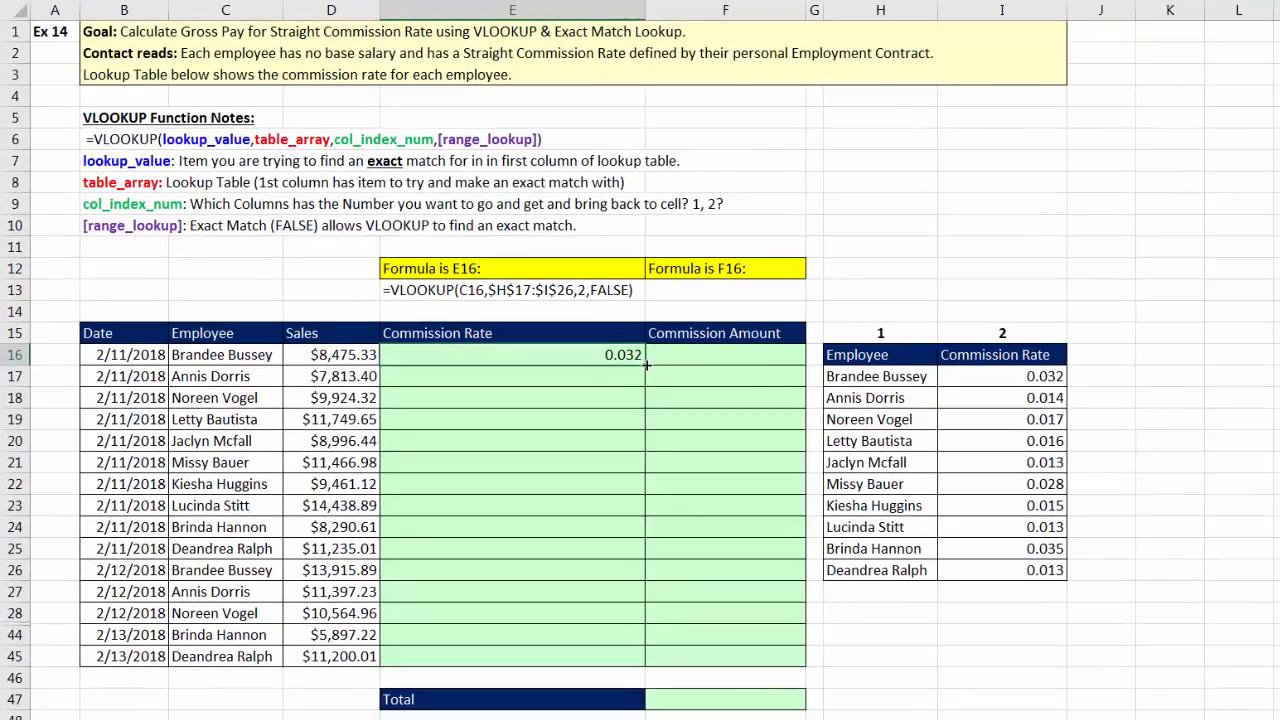
Step: Fill the commission rate formula from E16 down to E45 and check the cell references in the last row
{"action": "double_click", "coordinate": [646, 366]}
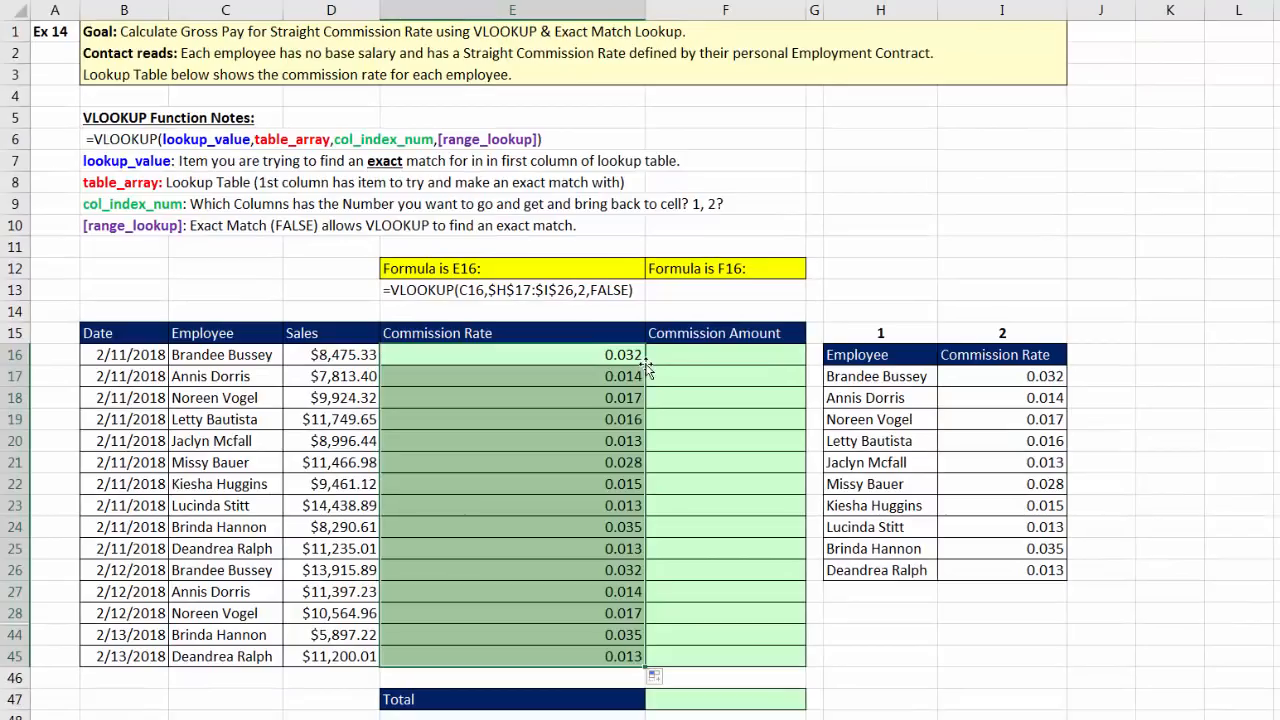
{"action": "left_click", "coordinate": [452, 658]}
{"action": "key", "text": "F2"}
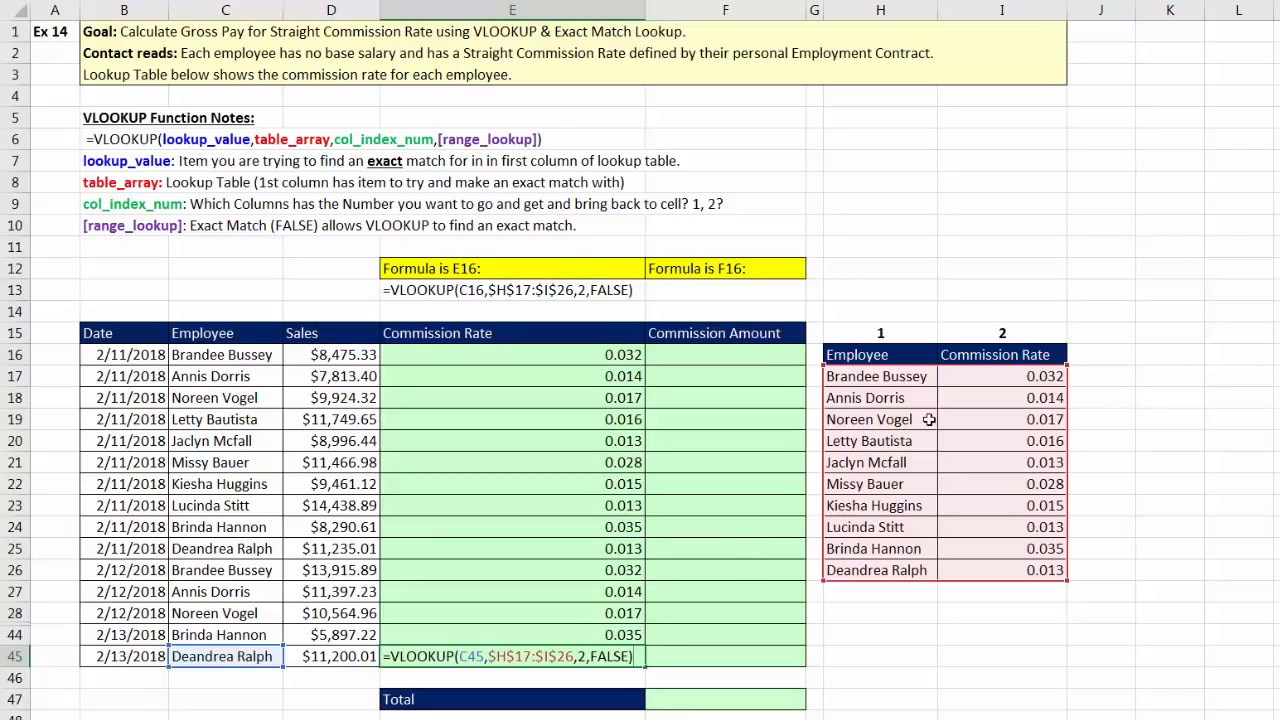
{"action": "key", "text": "Return"}
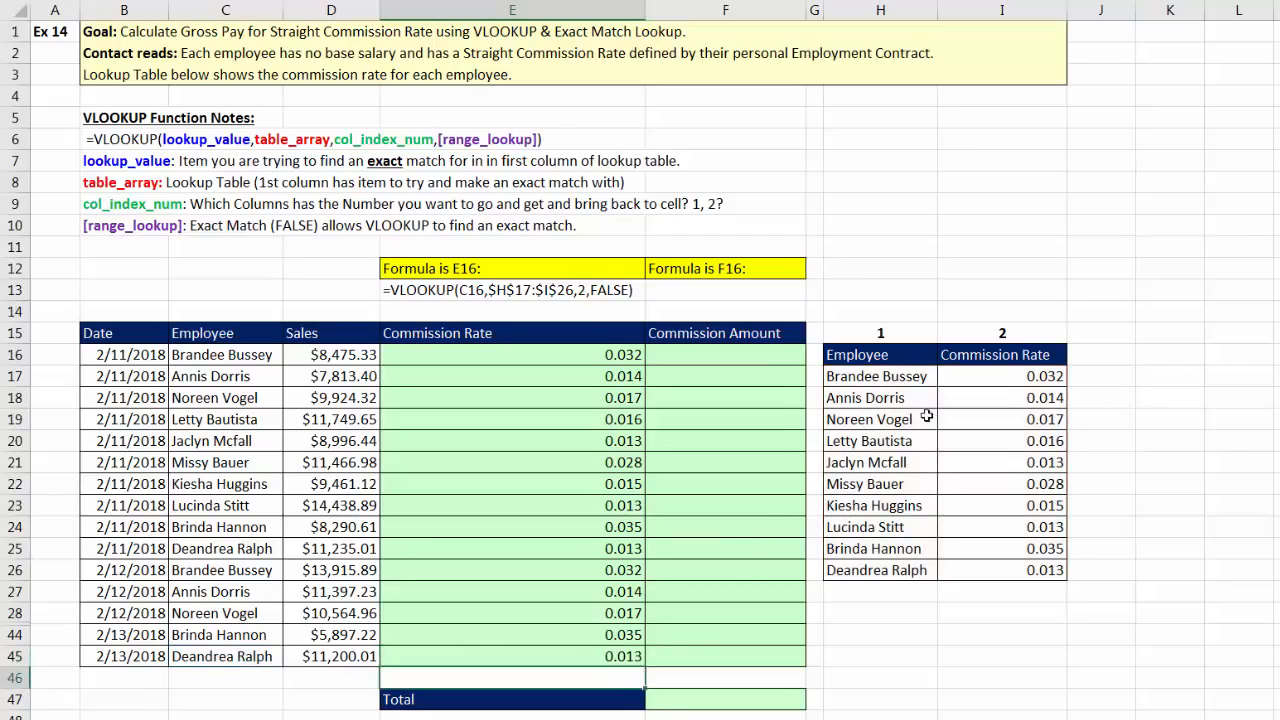
Step: Start a ROUND formula in the Commission Amount cell F16 that references the sales in D16
{"action": "left_click", "coordinate": [707, 355]}
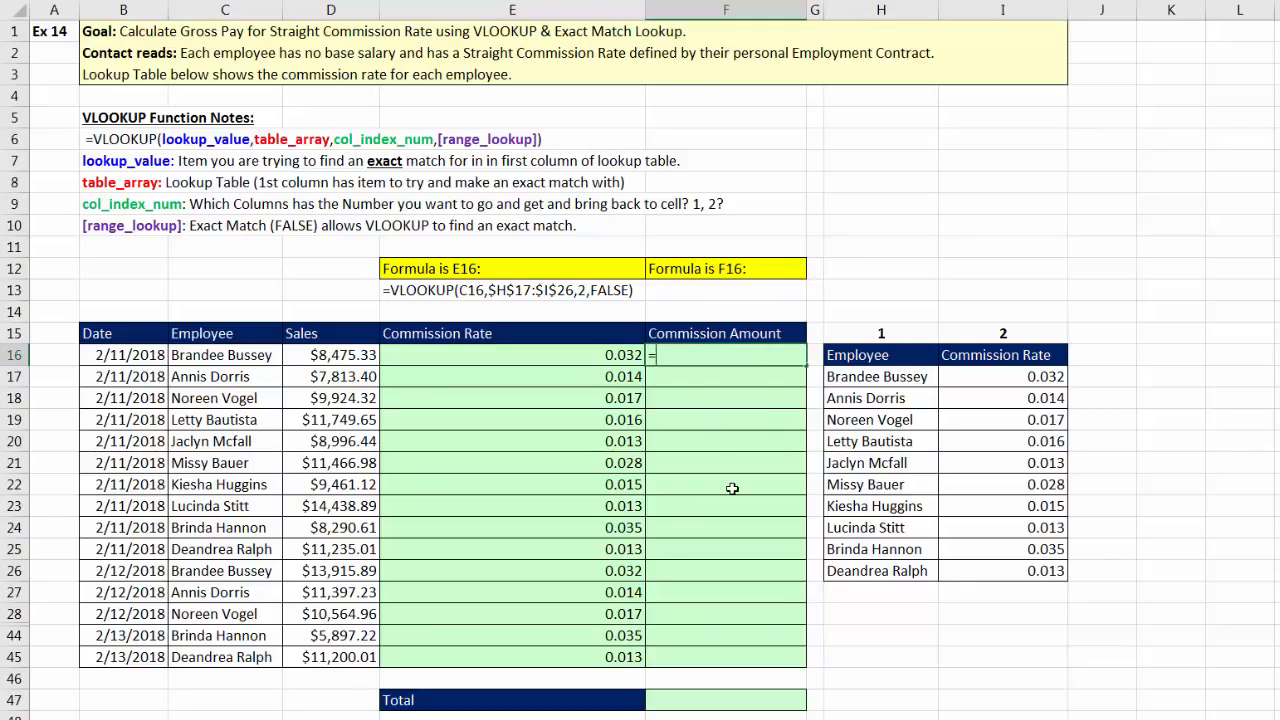
{"action": "type", "text": "round"}
{"action": "key", "text": "Tab"}
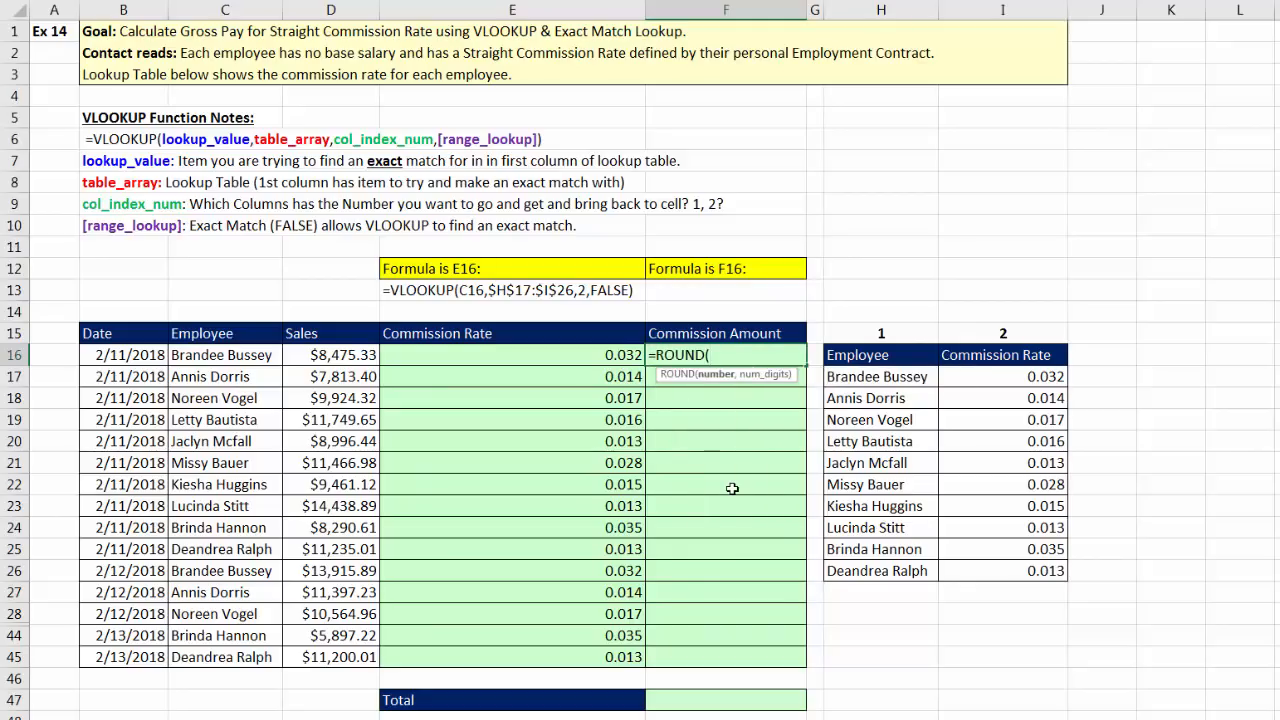
{"action": "key", "text": "Left"}
{"action": "key", "text": "Left"}
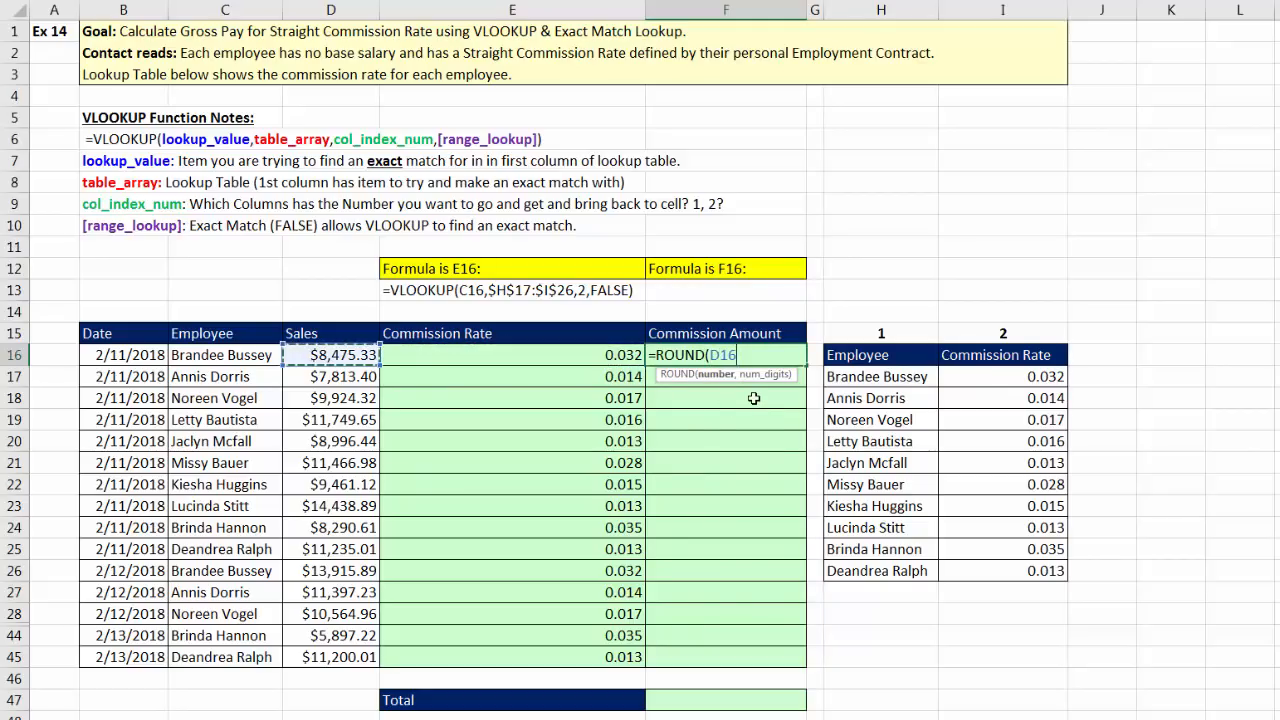
Step: Complete the formula in F16 as =ROUND(D16*E16,2) and fill it down the Commission Amount column
{"action": "type", "text": "*"}
{"action": "key", "text": "Left"}
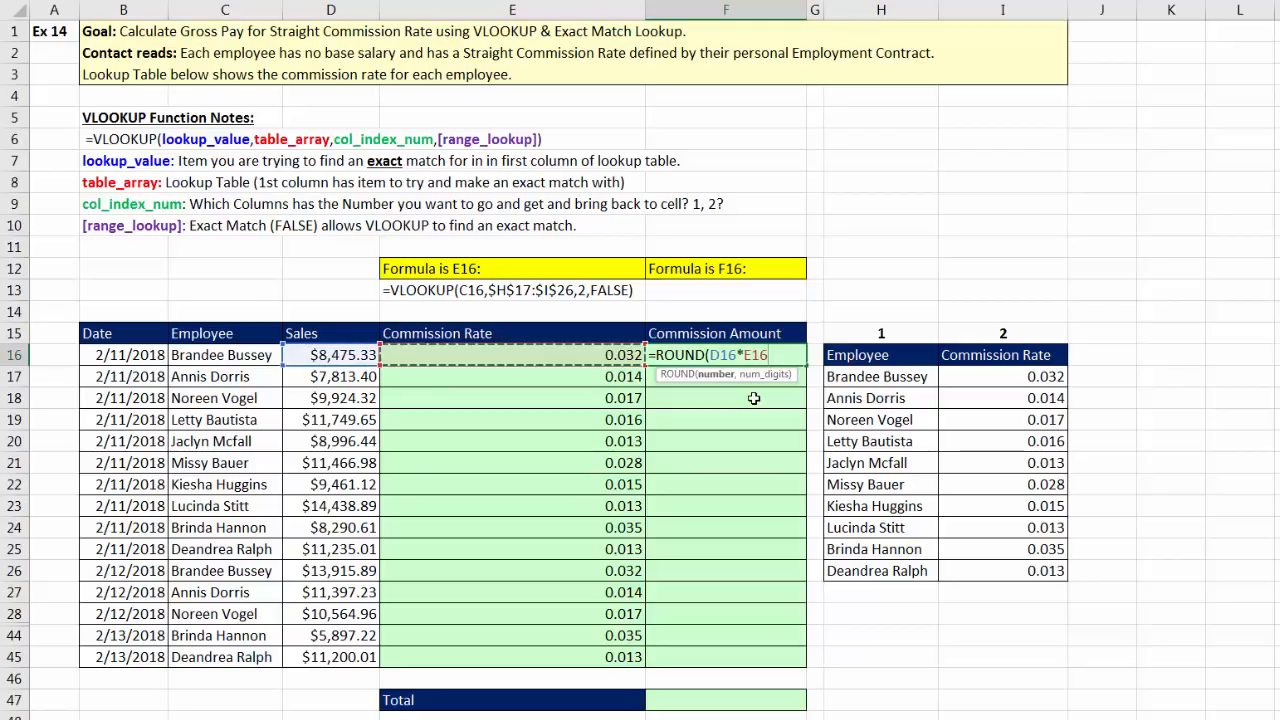
{"action": "type", "text": ",2"}
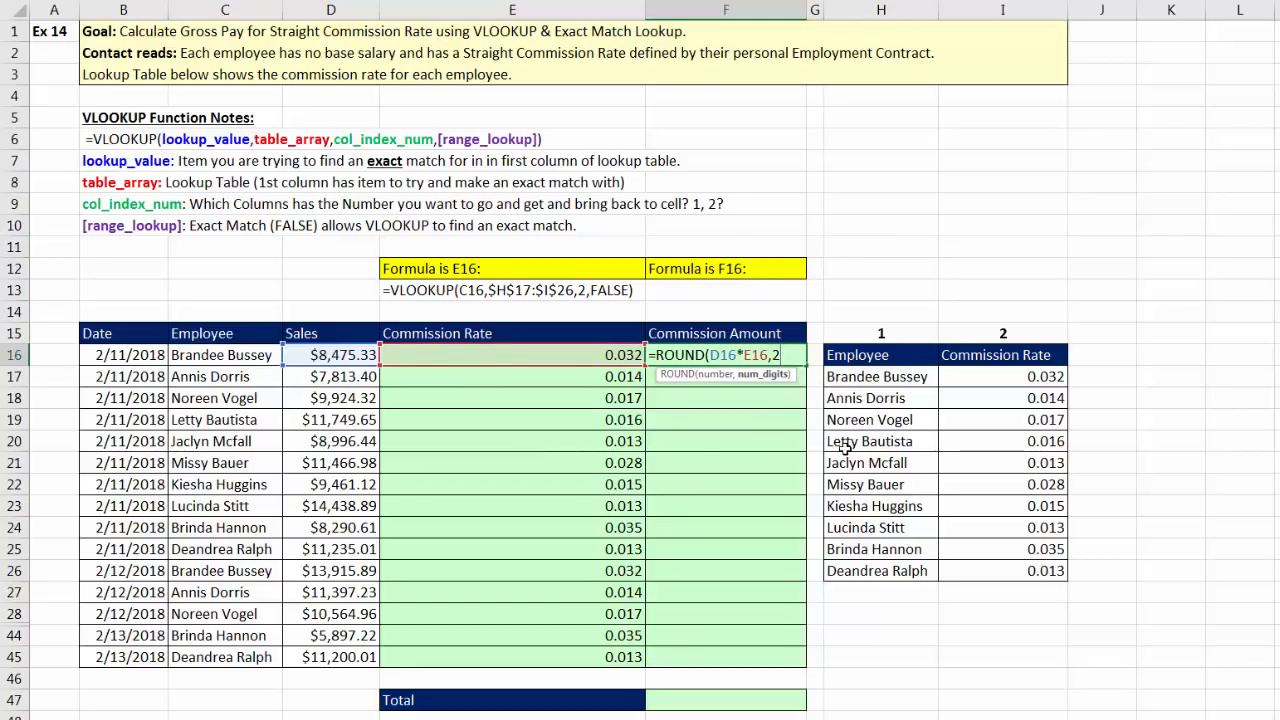
{"action": "key", "text": "ctrl+Return"}
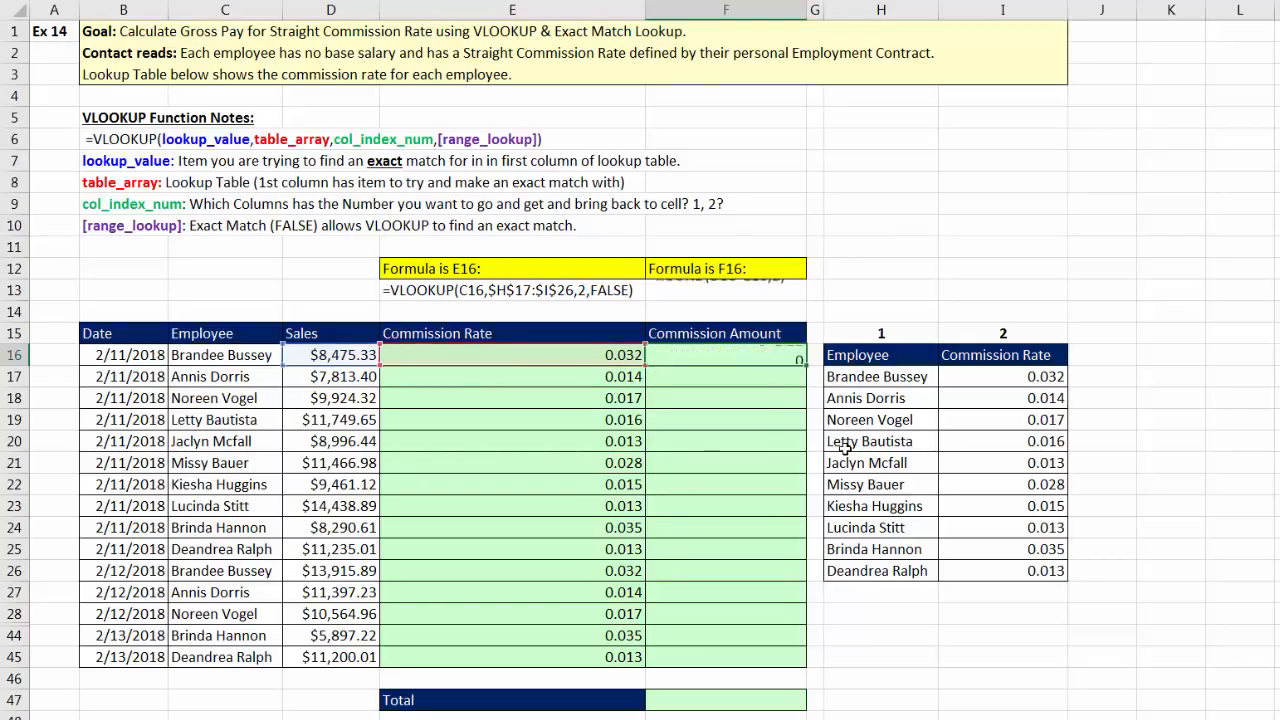
{"action": "double_click", "coordinate": [806, 365]}
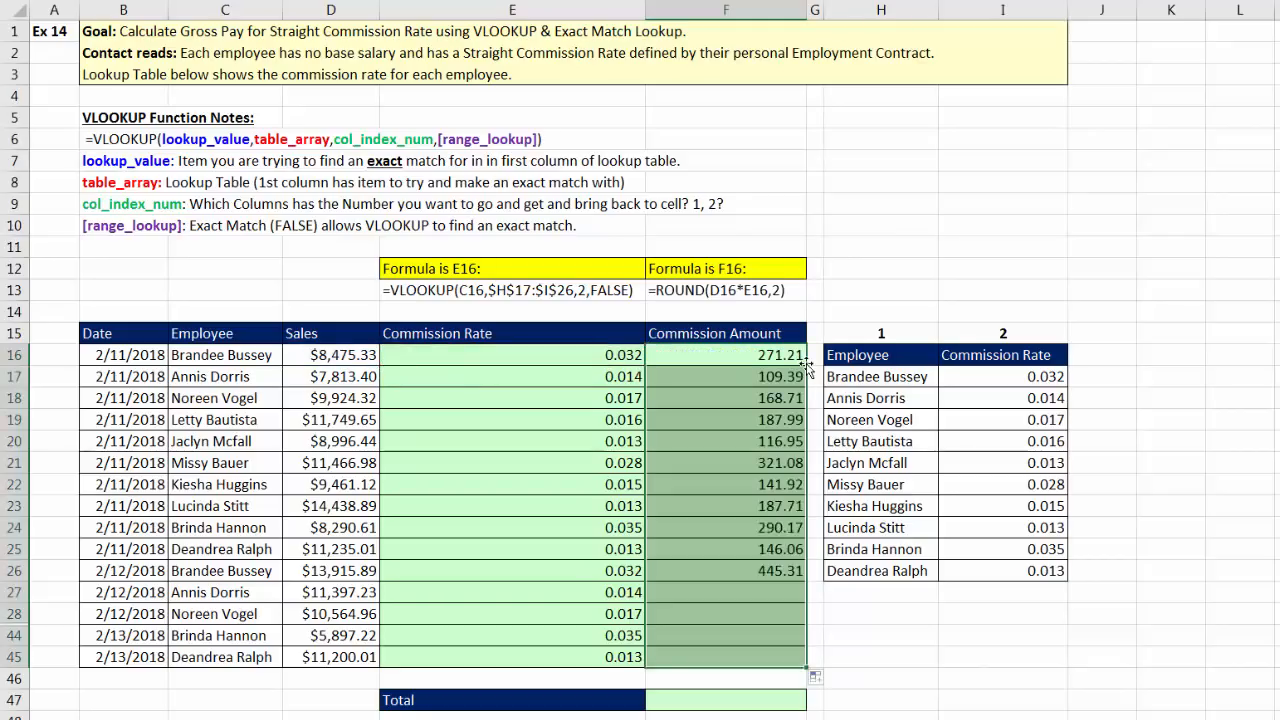
Step: Check the cell references in the last Commission Amount formula, cell F45
{"action": "left_click", "coordinate": [744, 662]}
{"action": "key", "text": "F2"}
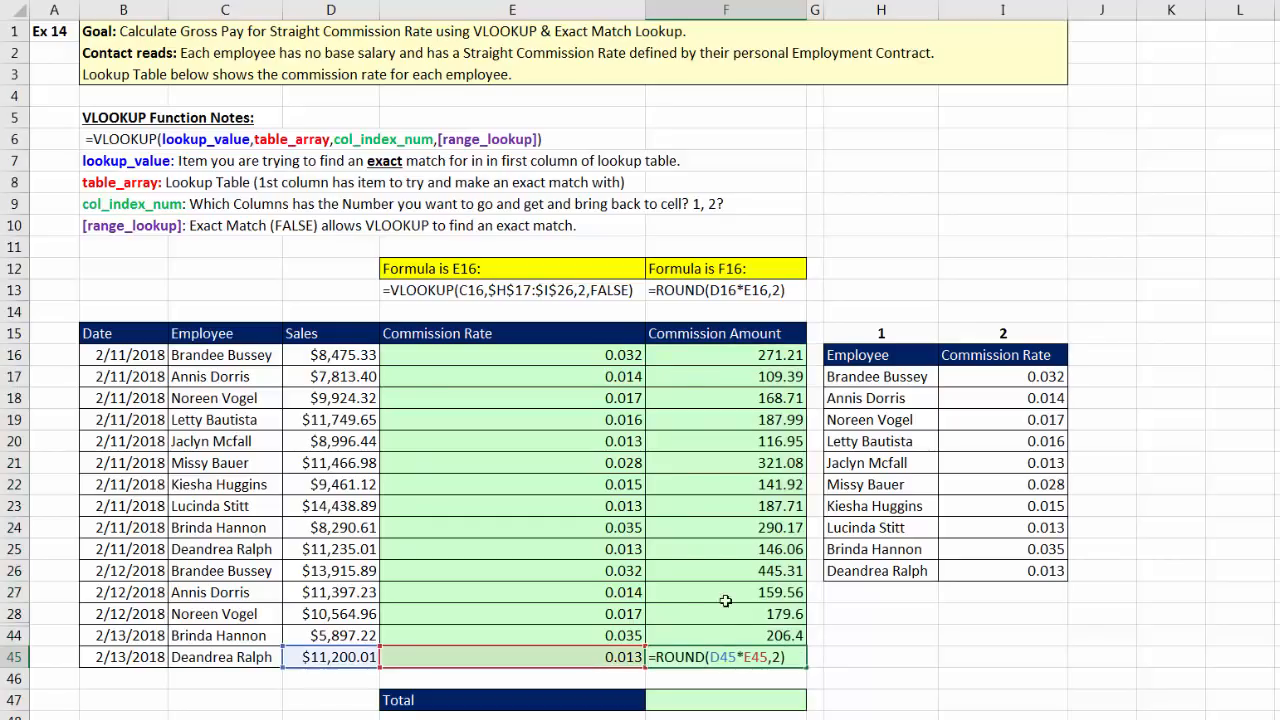
{"action": "key", "text": "Return"}
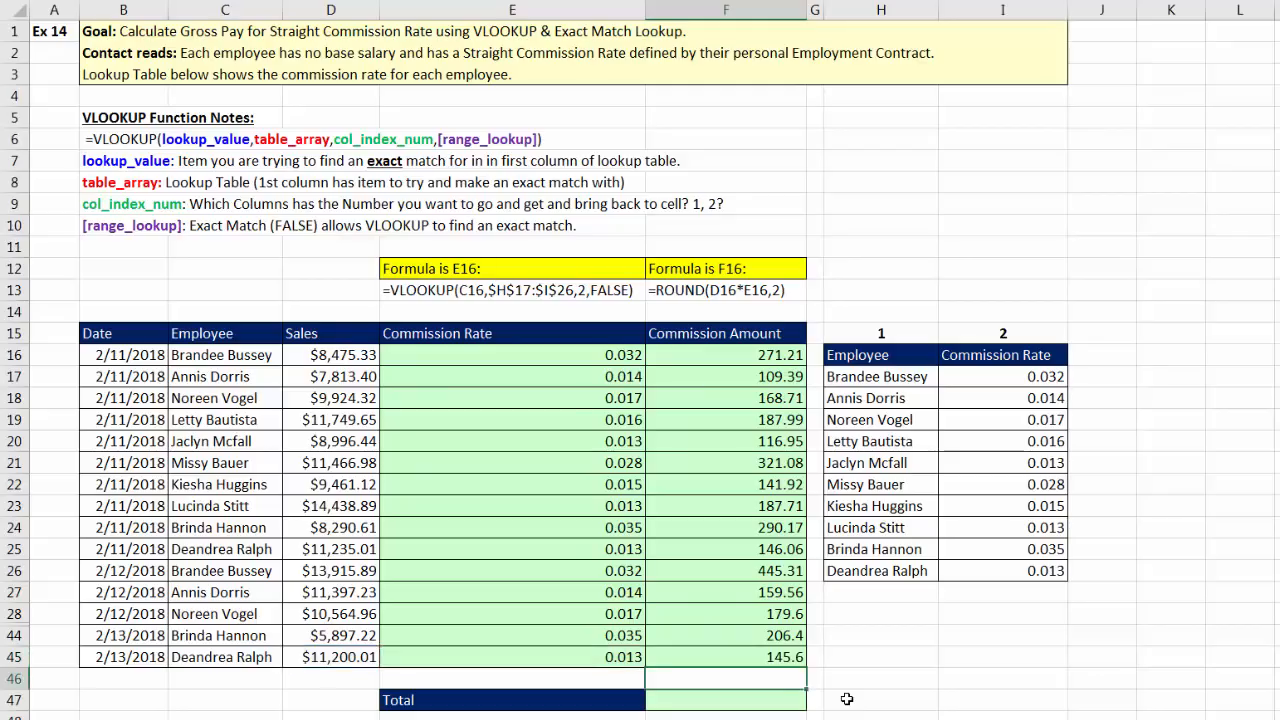
Step: Total the commission amounts in F47 with =SUM(F16:F45), leaving the empty row 46 out of the range
{"action": "key", "text": "Down"}
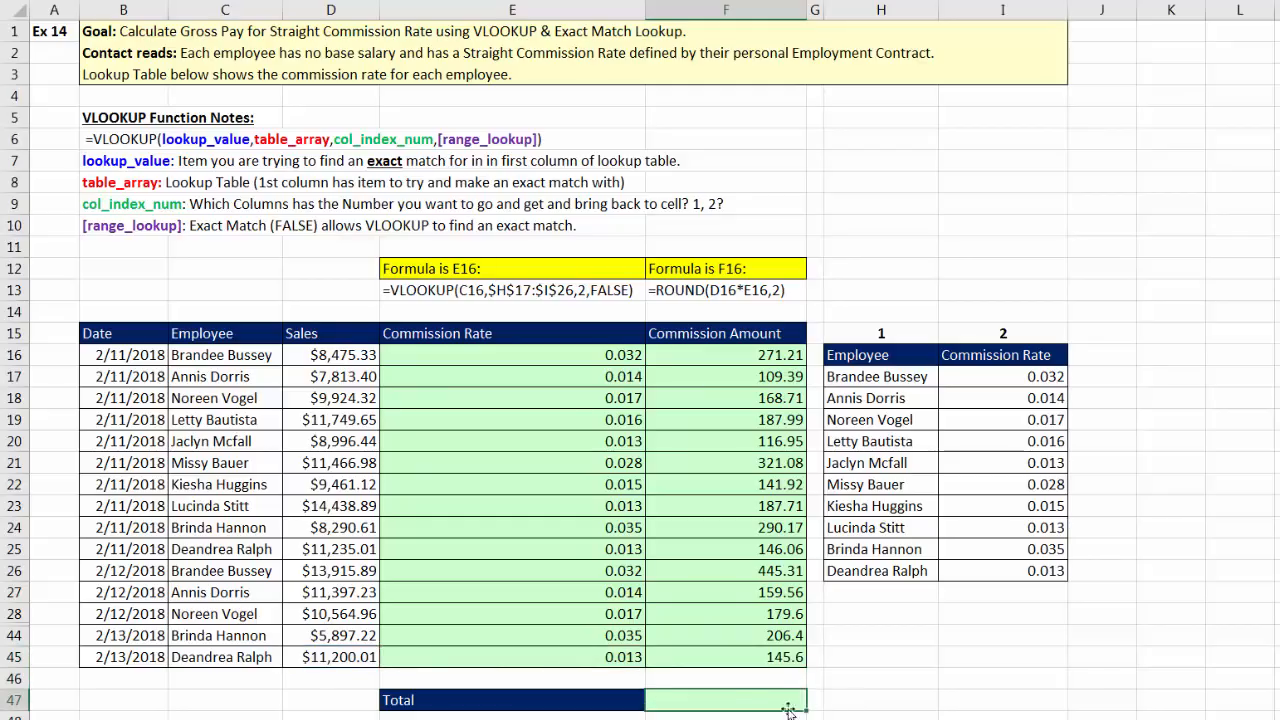
{"action": "key", "text": "alt+equal"}
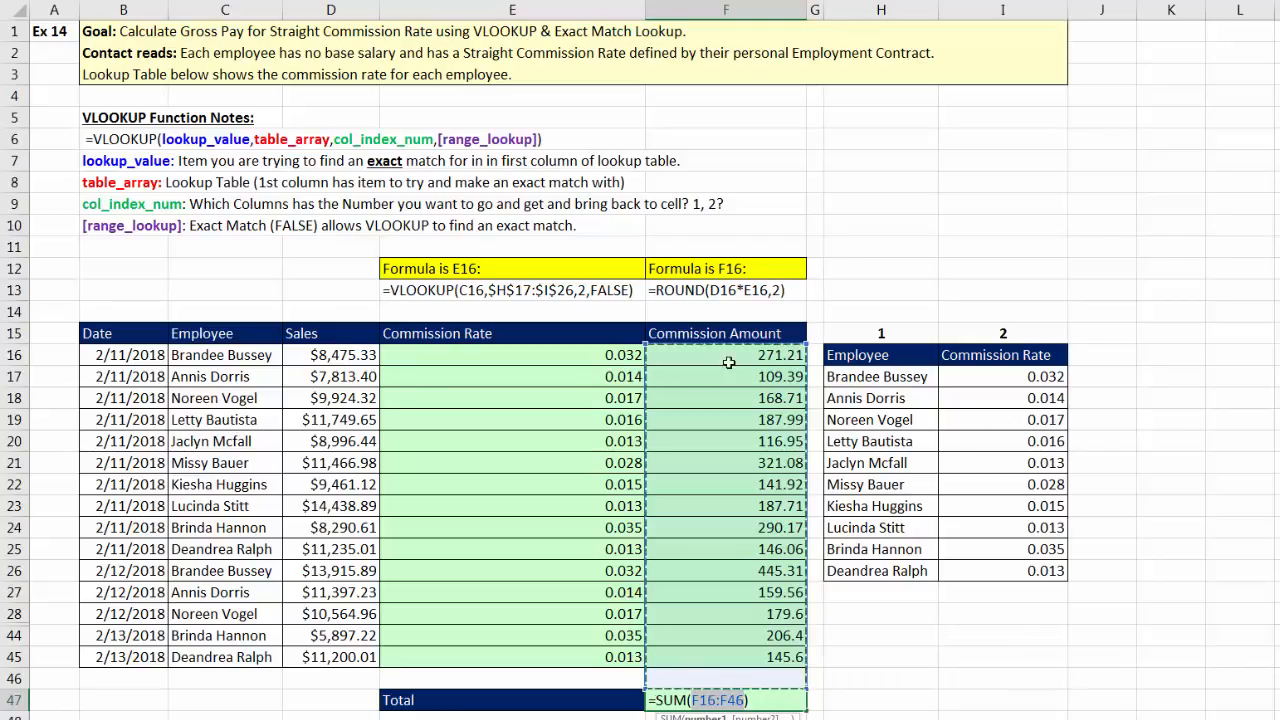
{"action": "left_click_drag", "start_coordinate": [714, 358], "coordinate": [735, 530]}
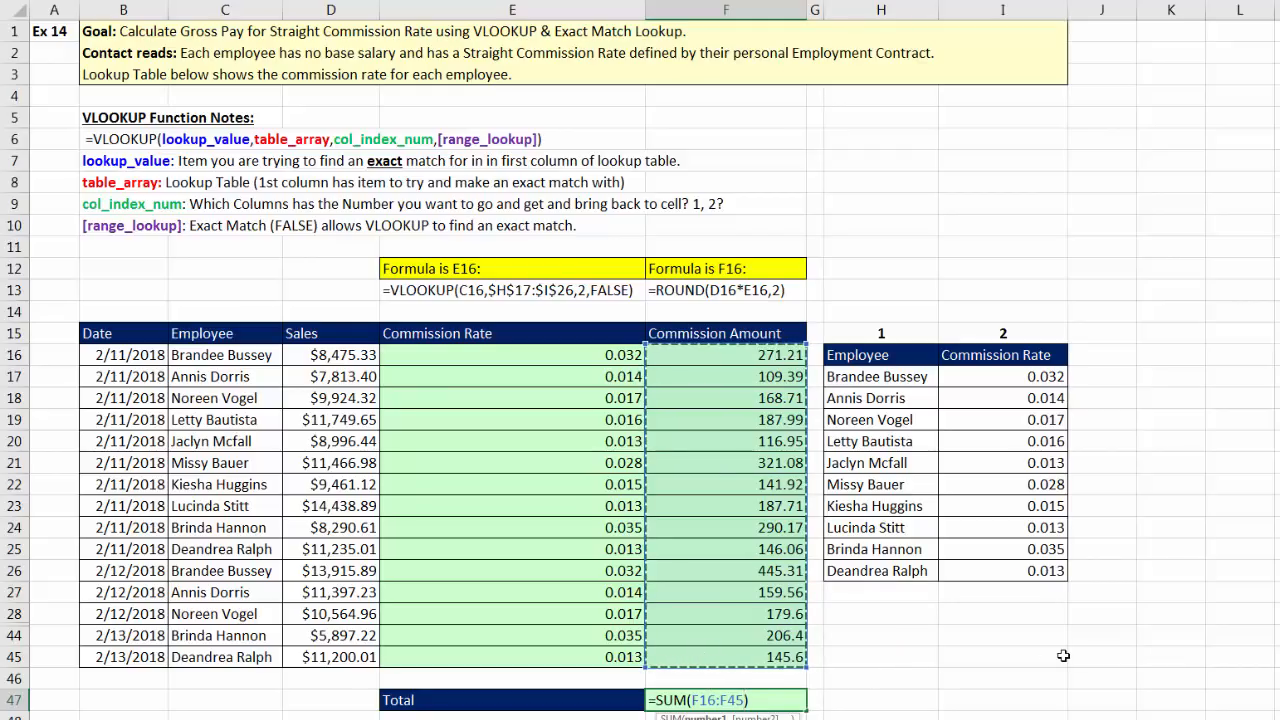
{"action": "key", "text": "Return"}
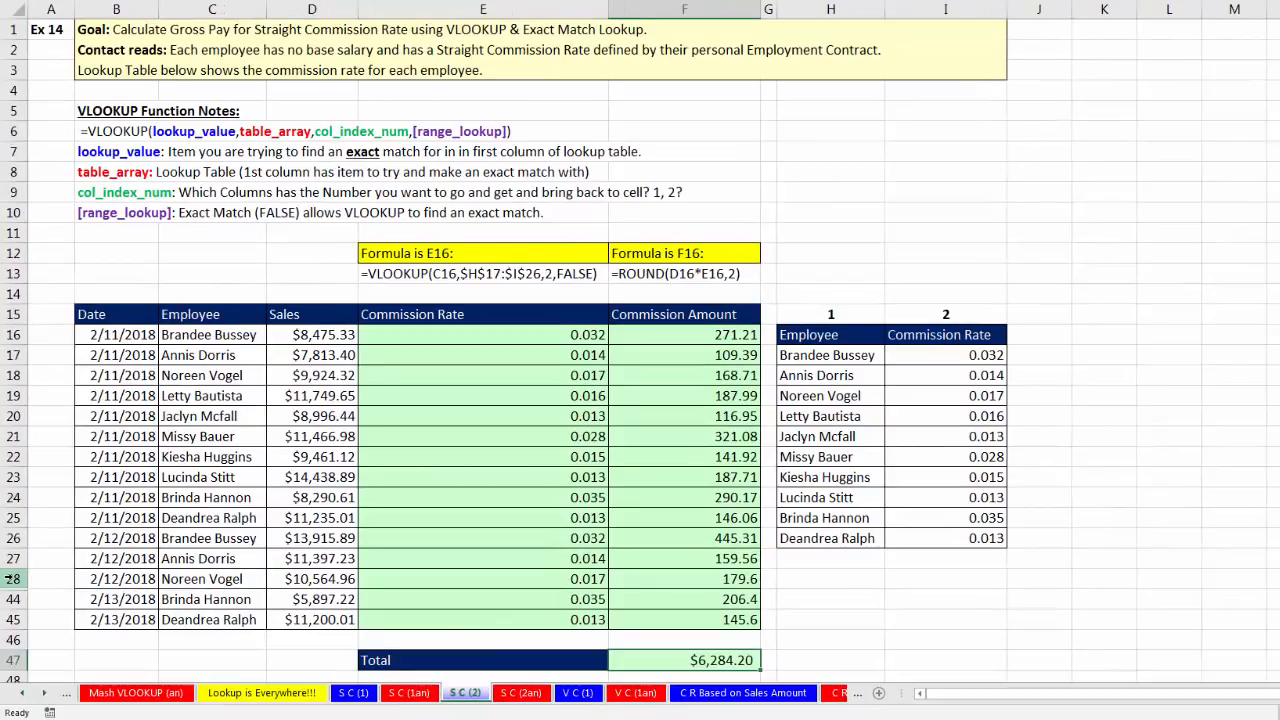
Step: Unhide the rows between 28 and 44 and look over the full sales table down to the total
{"action": "left_click", "coordinate": [11, 578]}
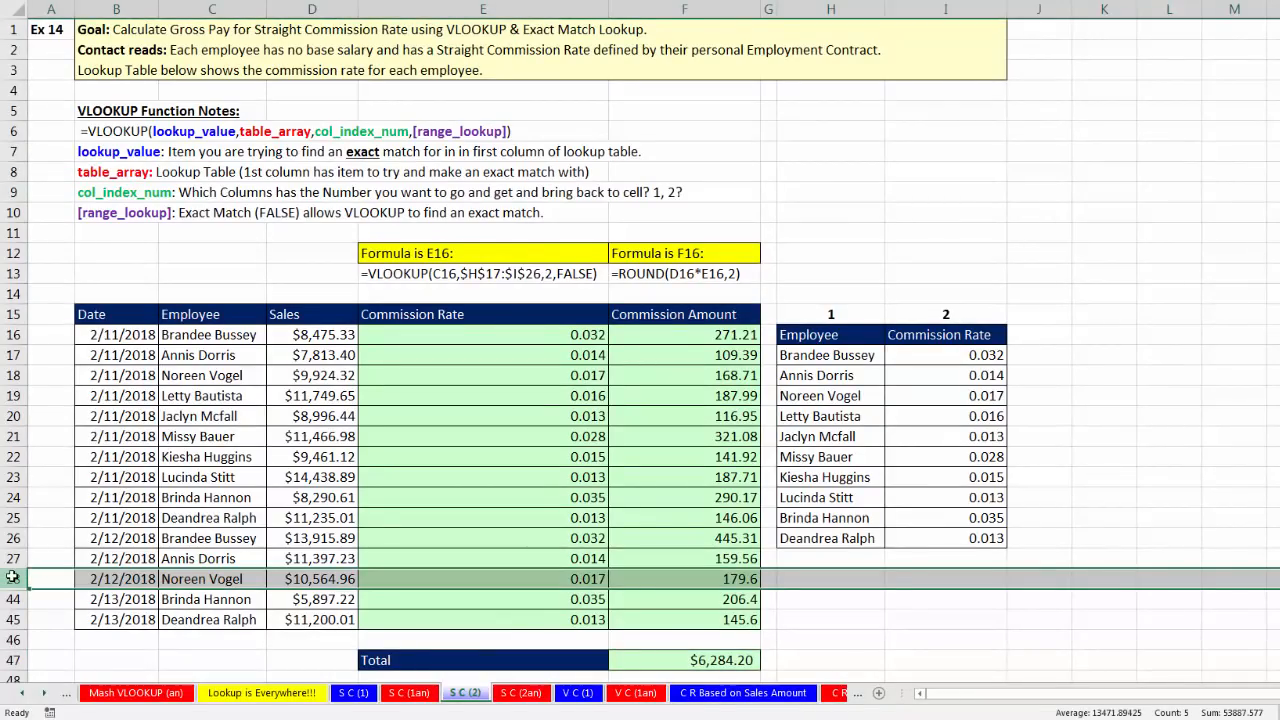
{"action": "left_click_drag", "start_coordinate": [11, 578], "coordinate": [6, 598]}
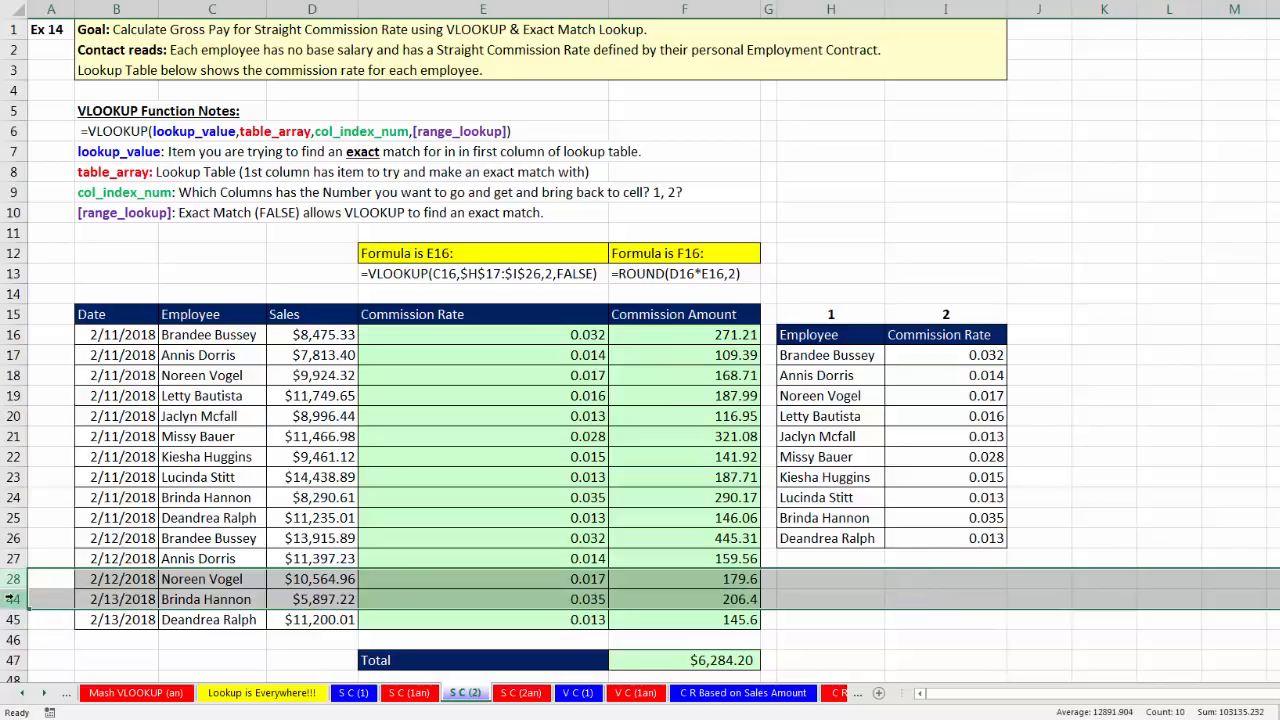
{"action": "right_click", "coordinate": [8, 598]}
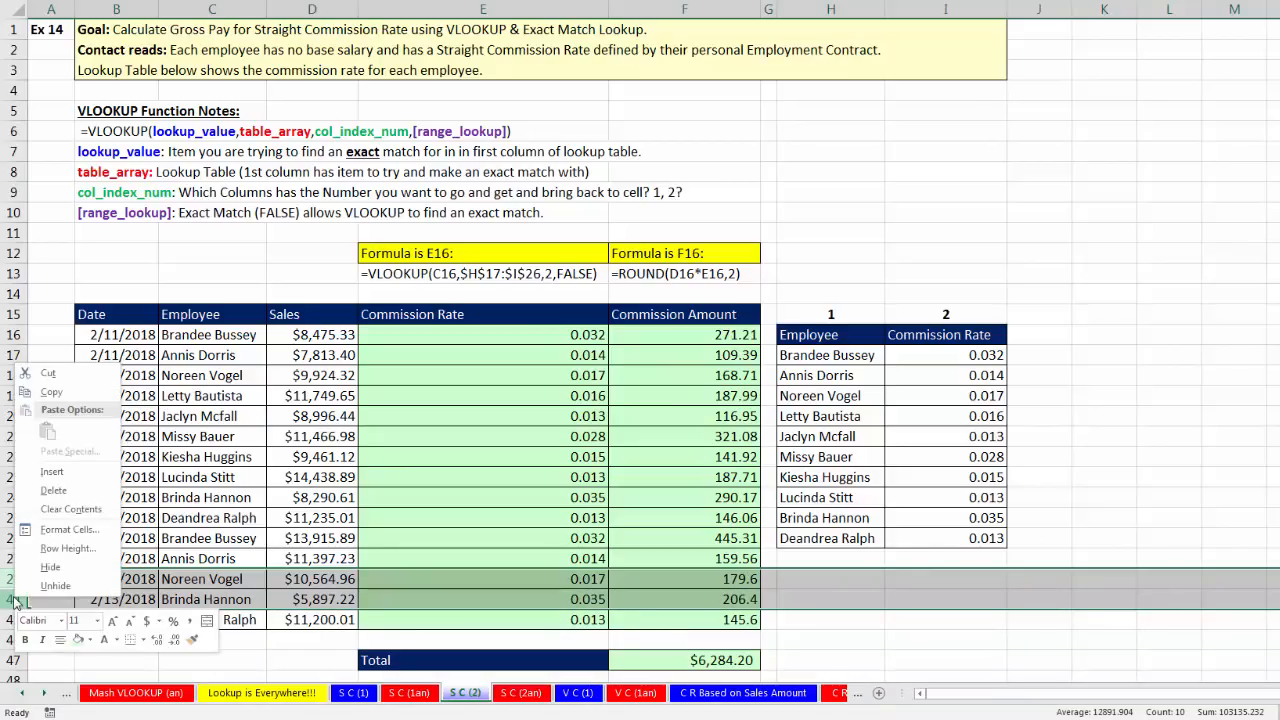
{"action": "left_click", "coordinate": [72, 588]}
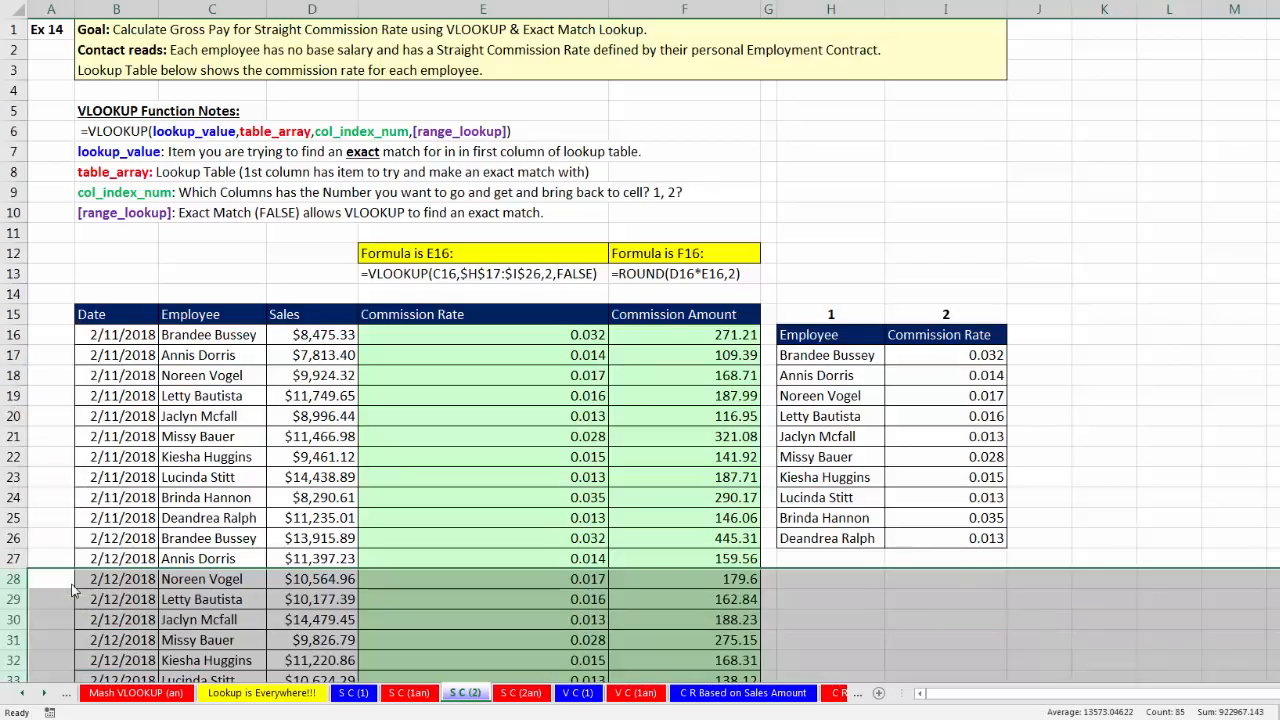
{"action": "scroll", "coordinate": [80, 588], "scroll_direction": "down", "scroll_amount": 5}
{"action": "scroll", "coordinate": [80, 588], "scroll_direction": "down", "scroll_amount": 1}
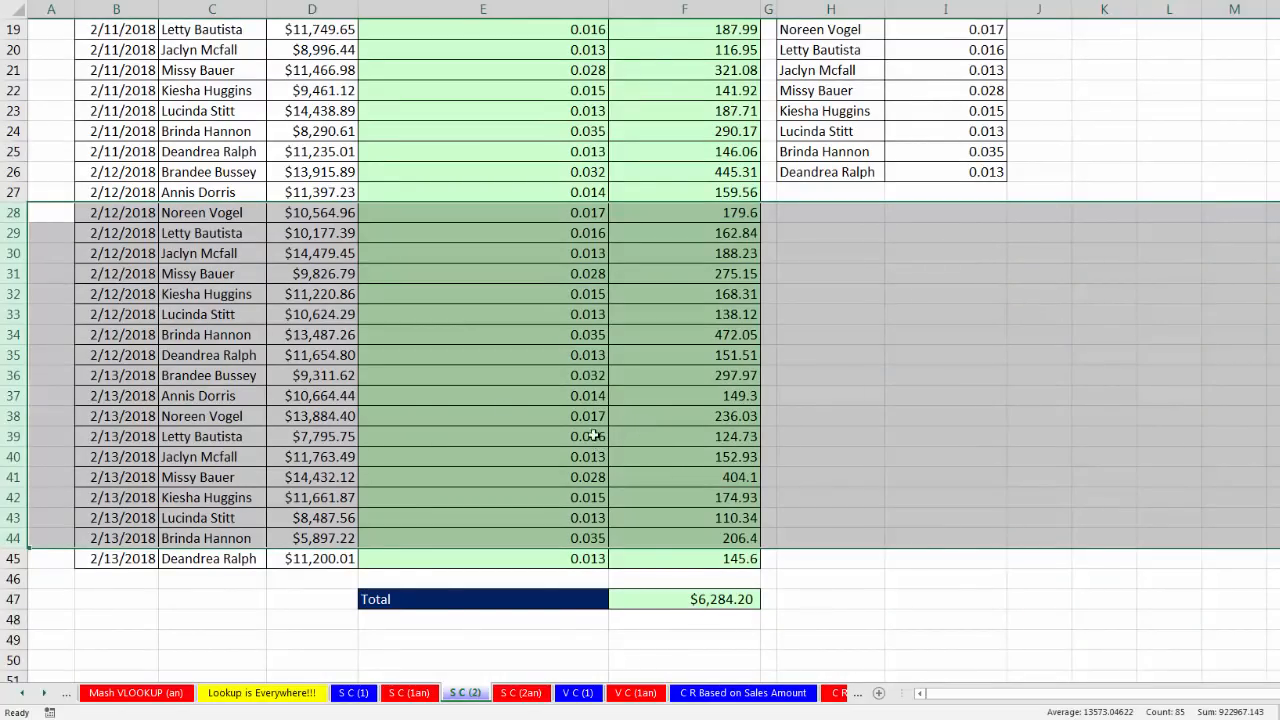
Step: Hide rows 28 through 44 of the sales table
{"action": "right_click", "coordinate": [9, 232]}
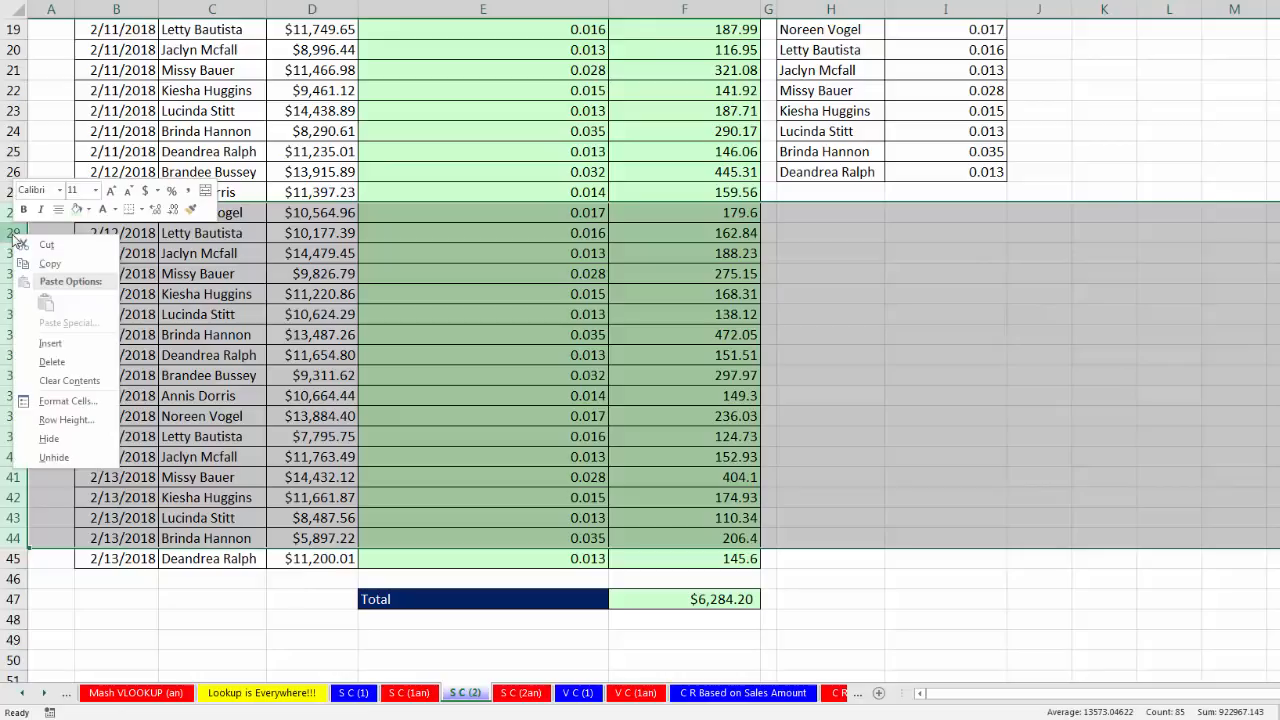
{"action": "left_click", "coordinate": [50, 439]}
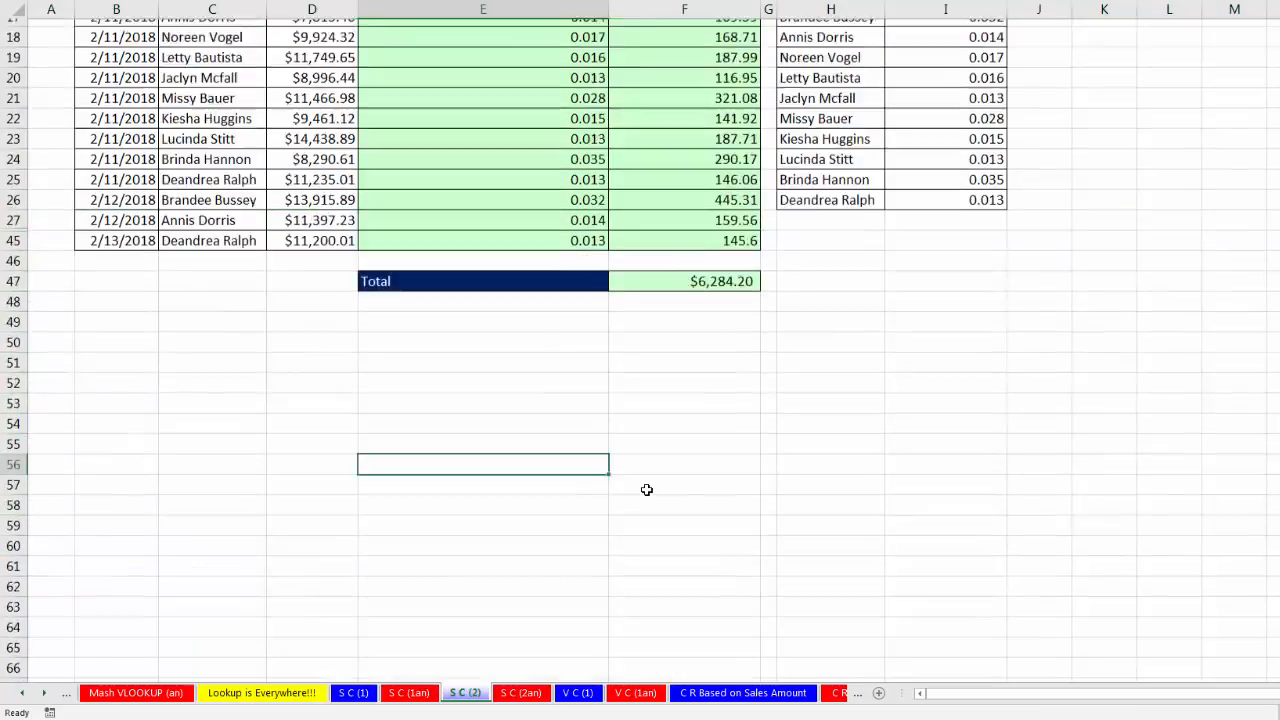
{"action": "scroll", "coordinate": [645, 489], "scroll_direction": "up", "scroll_amount": 6}
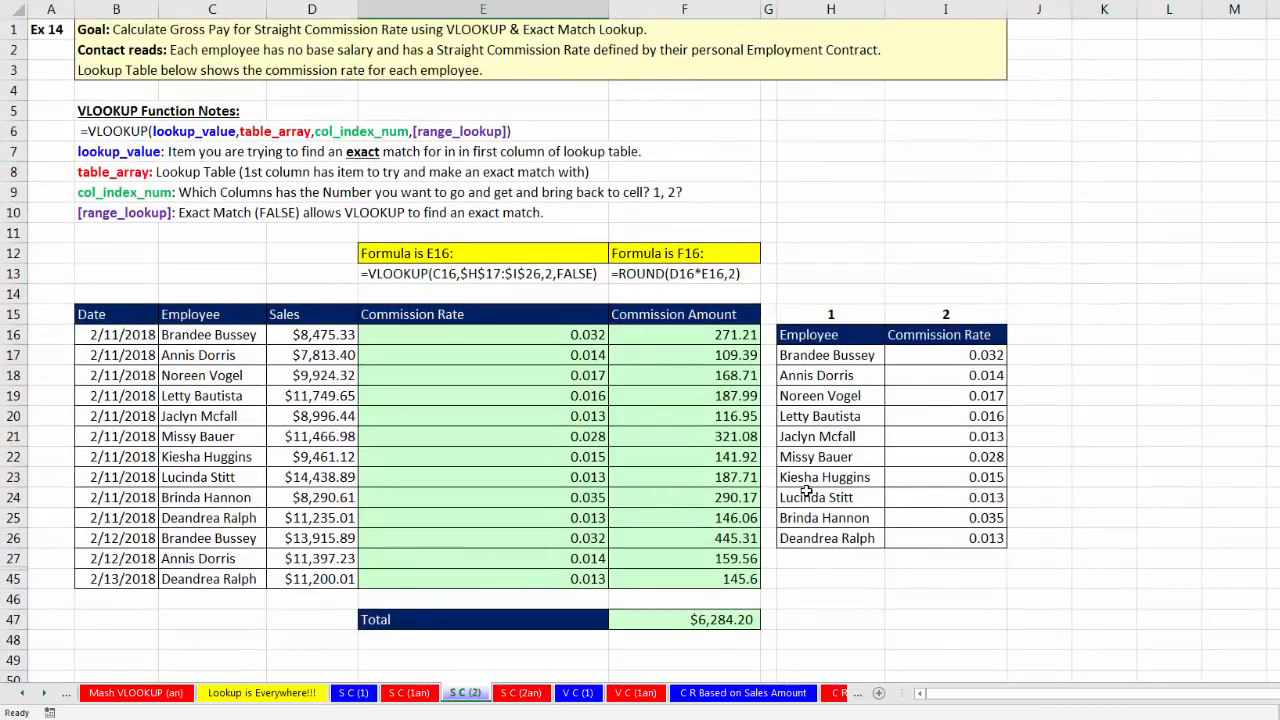
Step: Review the VLOOKUP formula in E16, including its function name and the FALSE exact-match argument, without changing it
{"action": "left_click", "coordinate": [508, 334]}
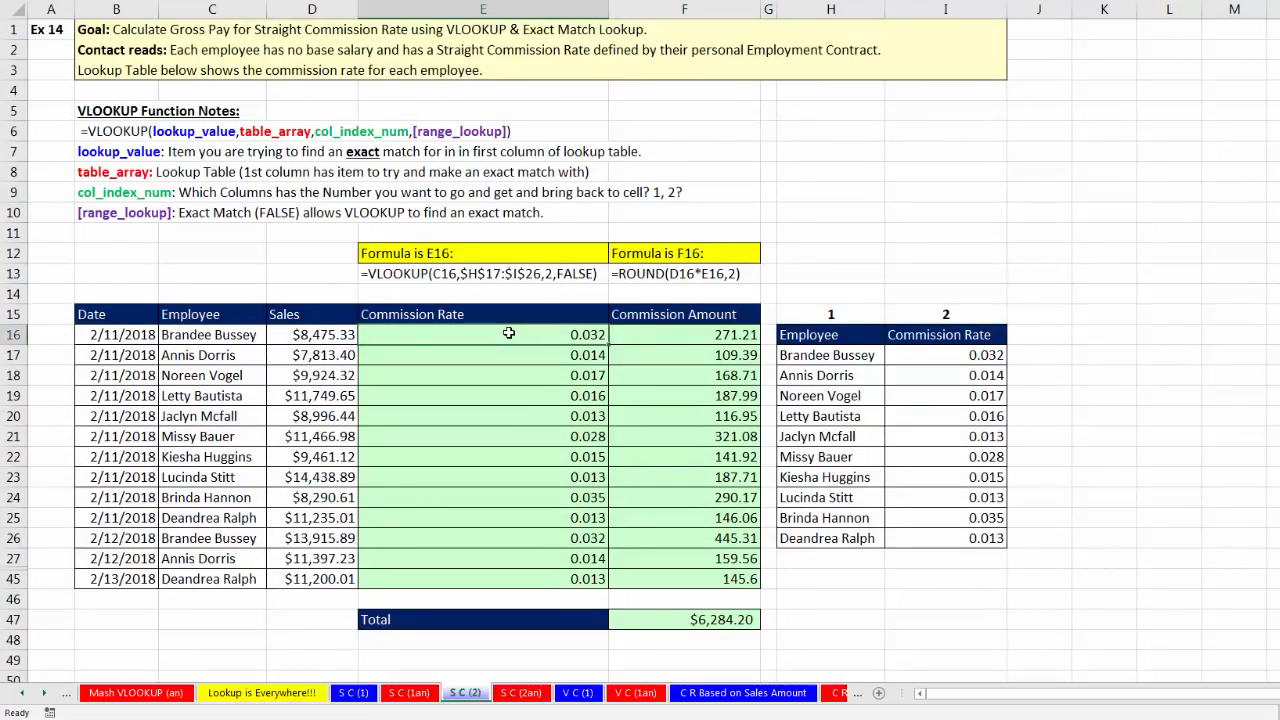
{"action": "key", "text": "F2"}
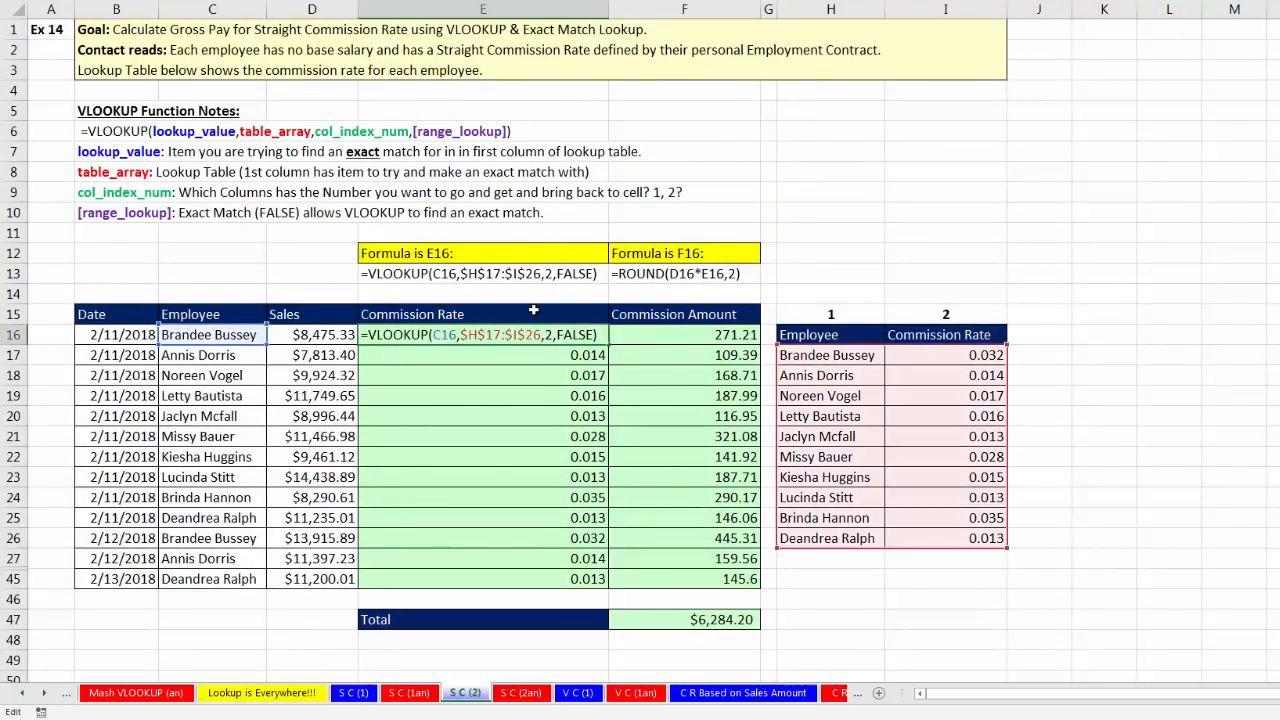
{"action": "double_click", "coordinate": [407, 337]}
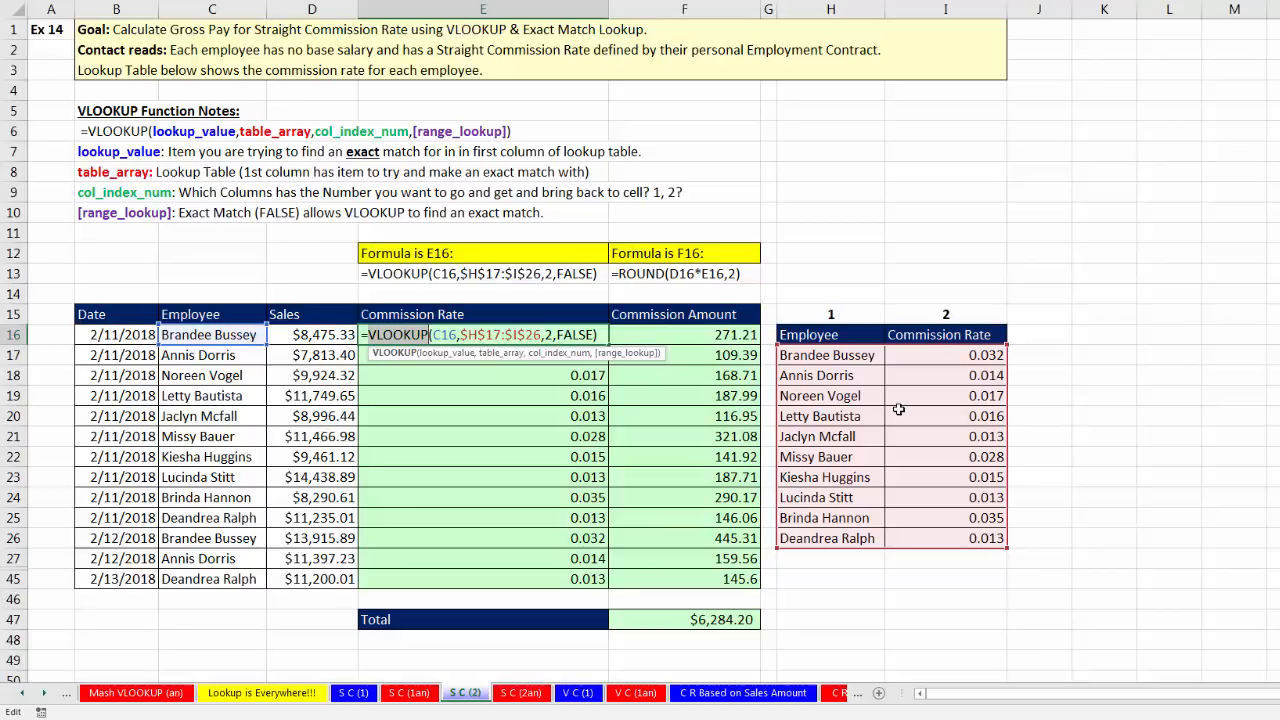
{"action": "left_click", "coordinate": [585, 336]}
{"action": "double_click", "coordinate": [585, 336]}
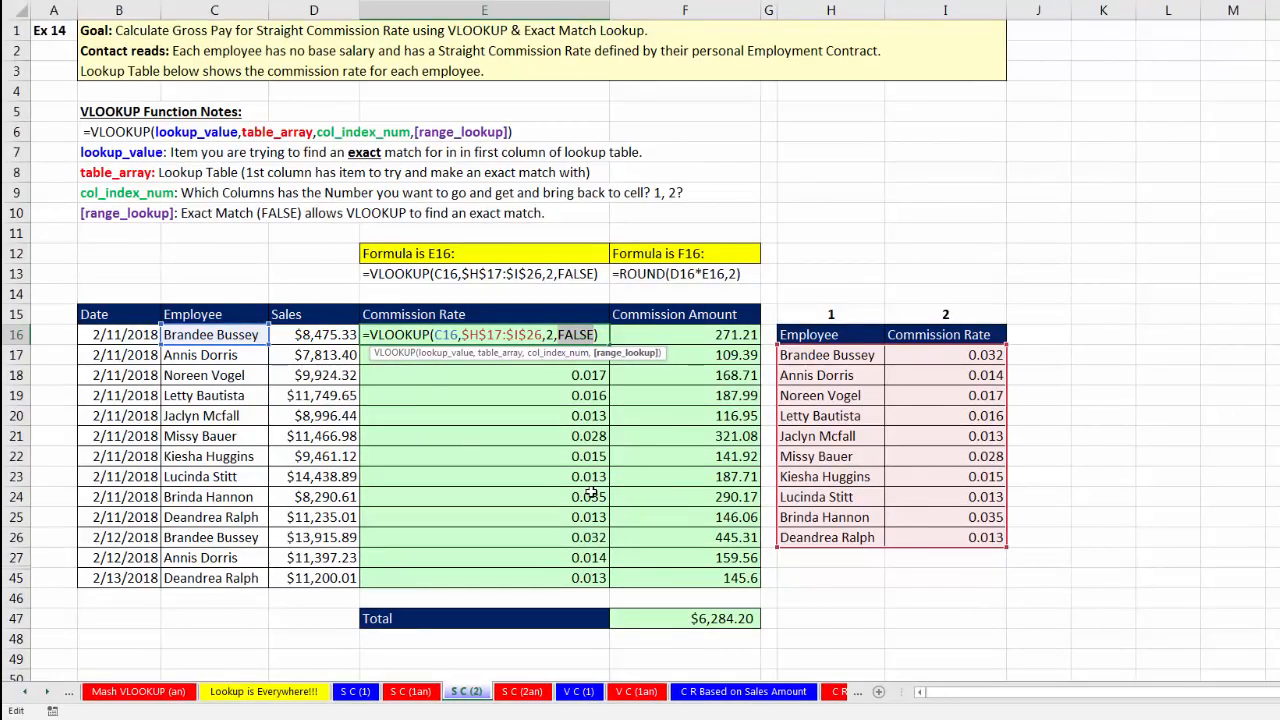
{"action": "key", "text": "ctrl+Return"}
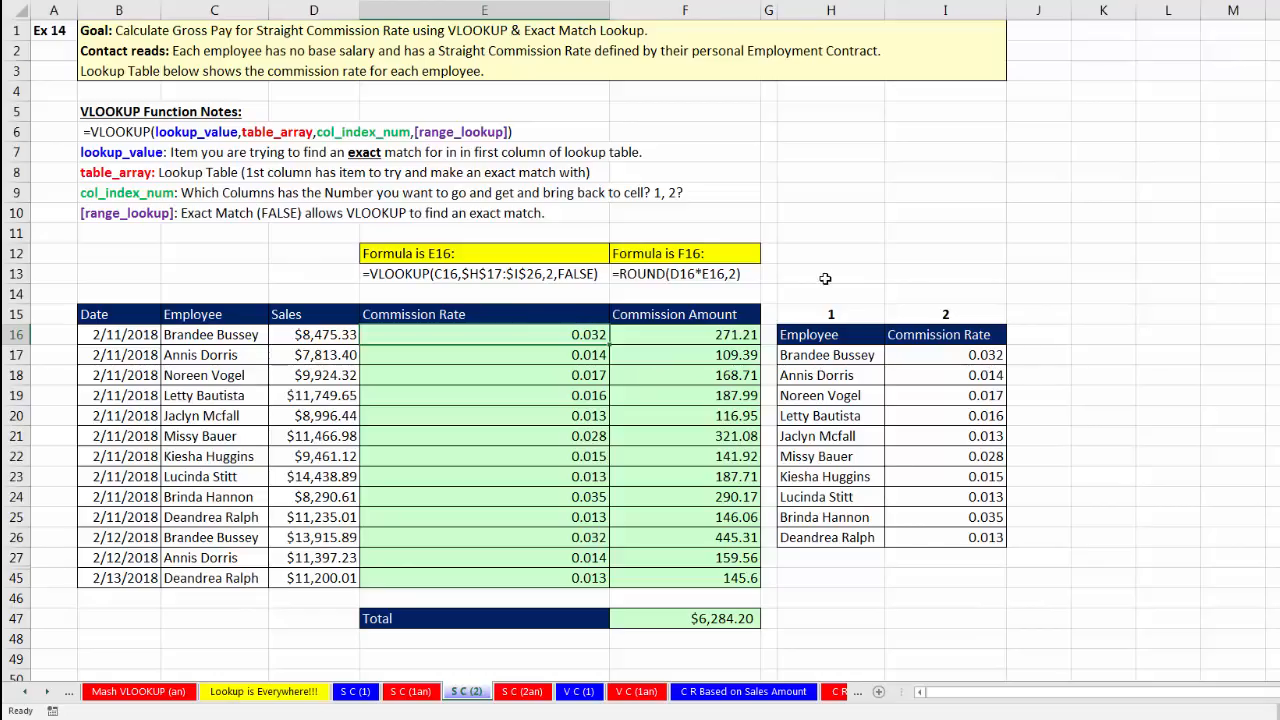
Step: Examine the employee and commission rate pairs in the first two rows of the lookup table
{"action": "left_click_drag", "start_coordinate": [836, 355], "coordinate": [917, 357]}
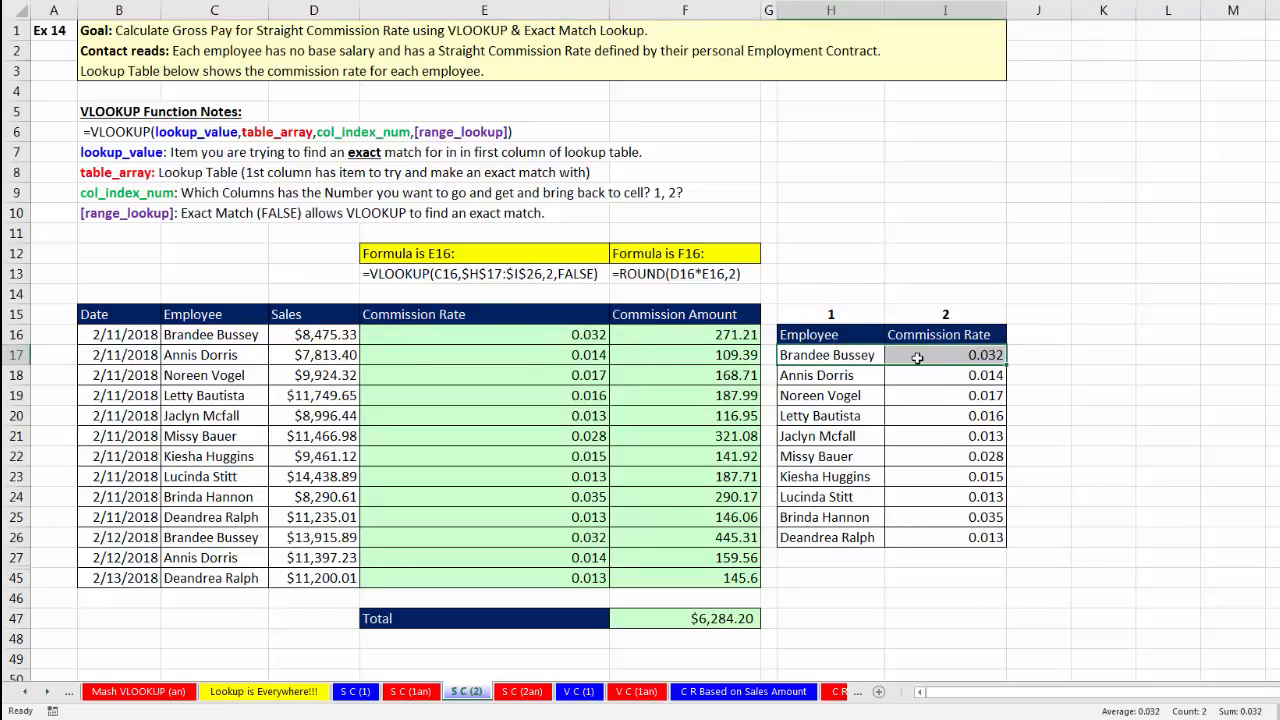
{"action": "left_click_drag", "start_coordinate": [818, 376], "coordinate": [943, 379]}
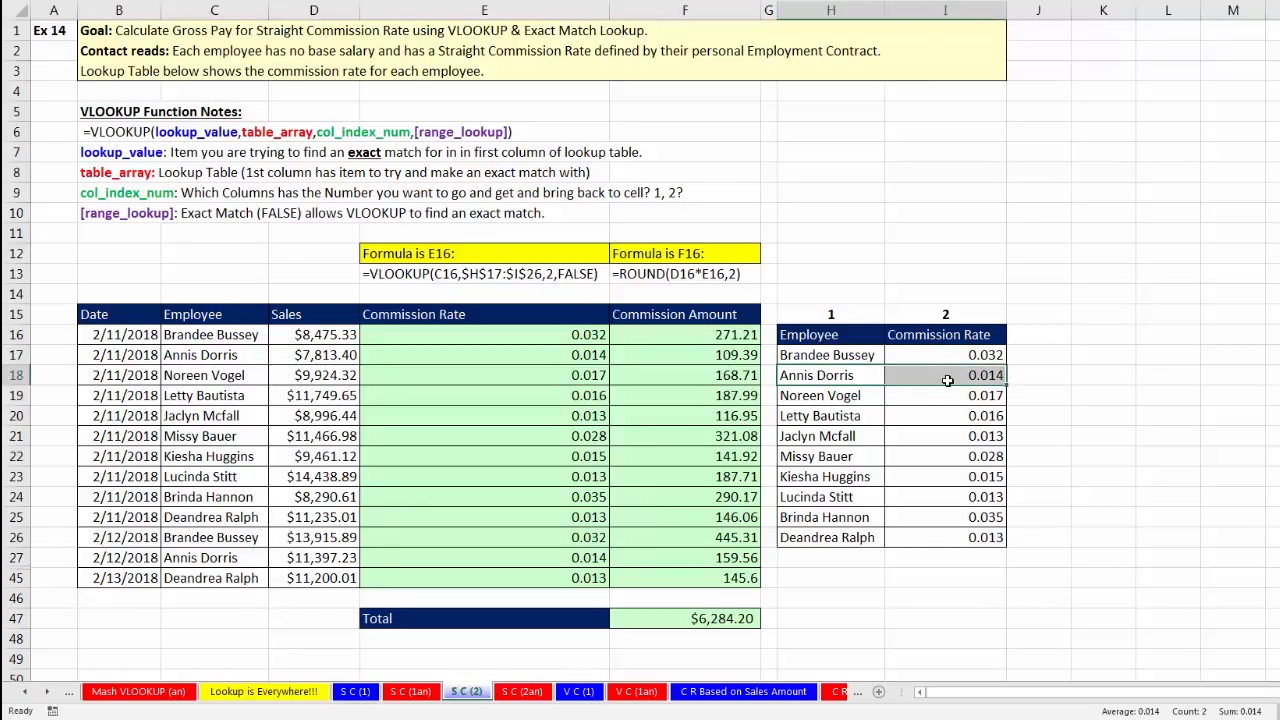
{"action": "left_click", "coordinate": [945, 357]}
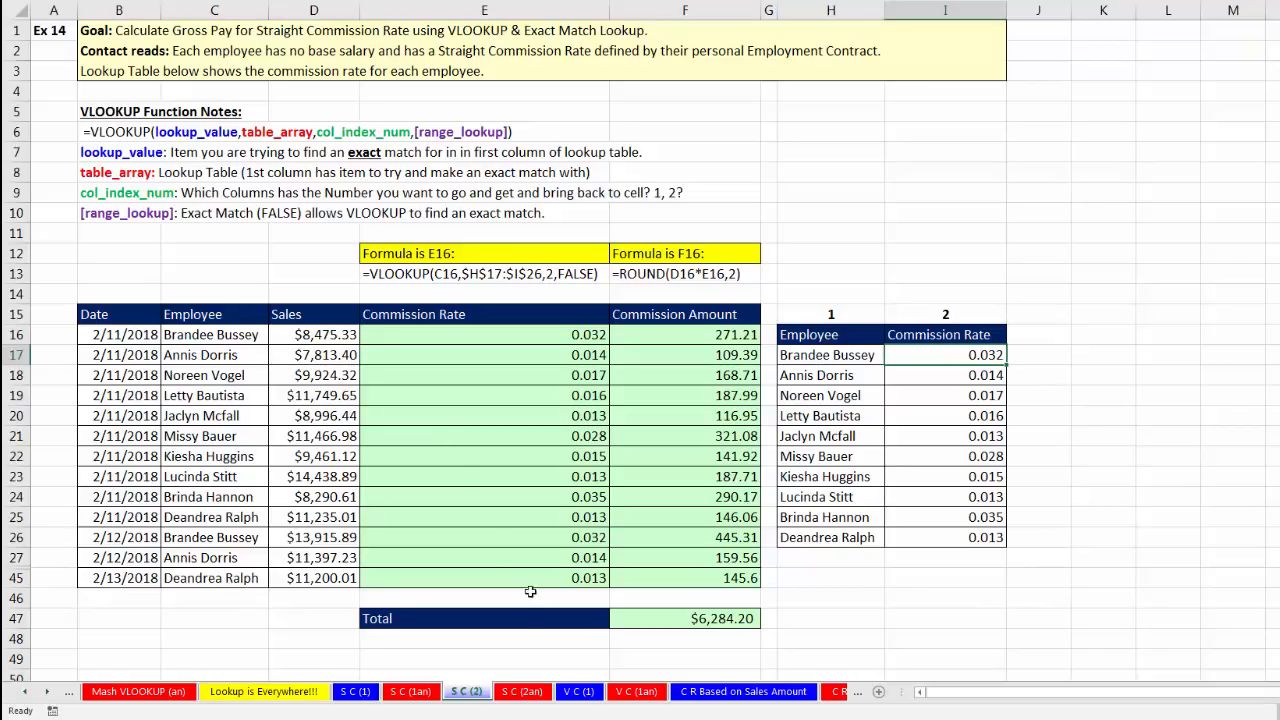
Step: Switch to the V C (1) sheet and look over the employees, their sales and the empty calculation columns
{"action": "left_click", "coordinate": [577, 692]}
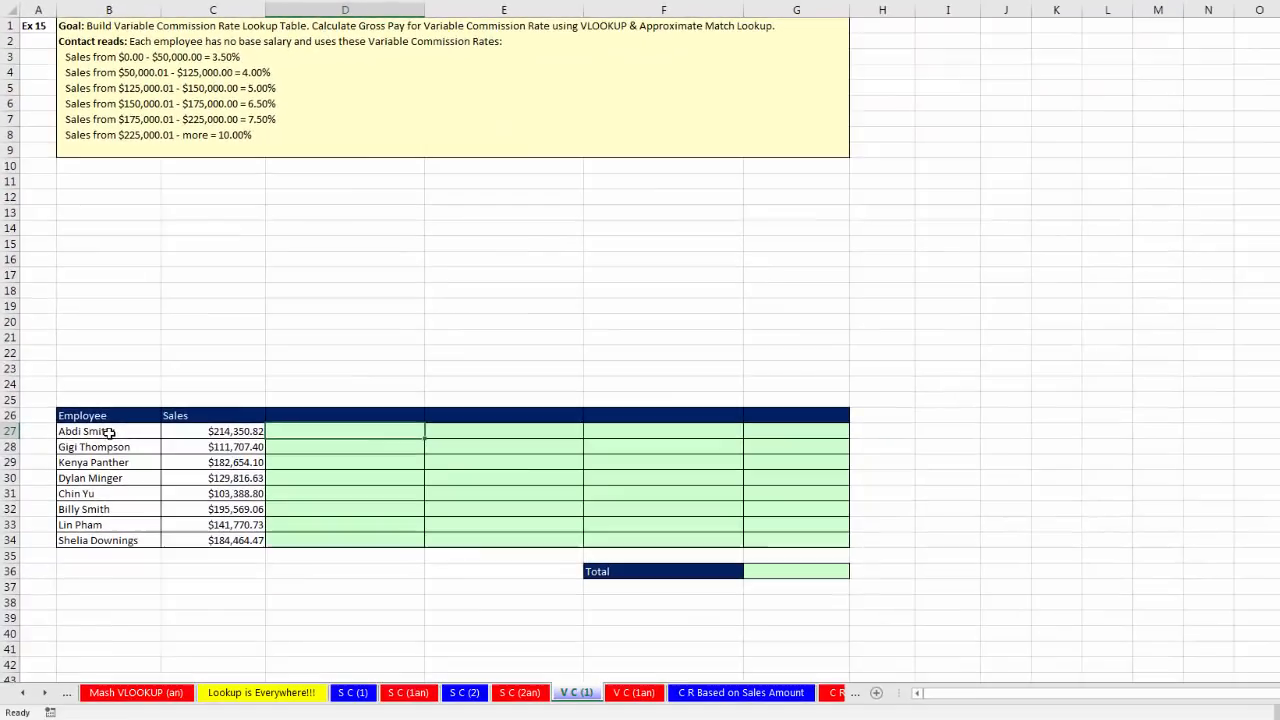
{"action": "left_click", "coordinate": [141, 703]}
{"action": "left_click", "coordinate": [117, 450]}
{"action": "left_click", "coordinate": [113, 477]}
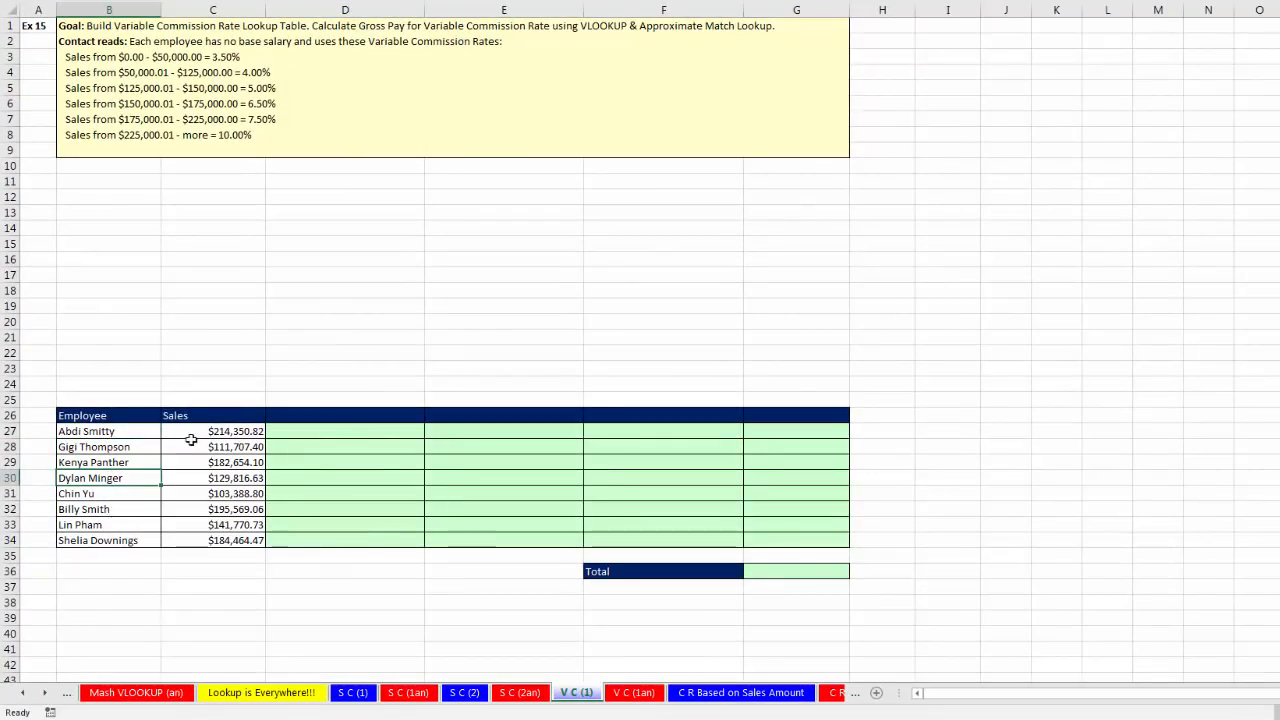
{"action": "left_click", "coordinate": [228, 435]}
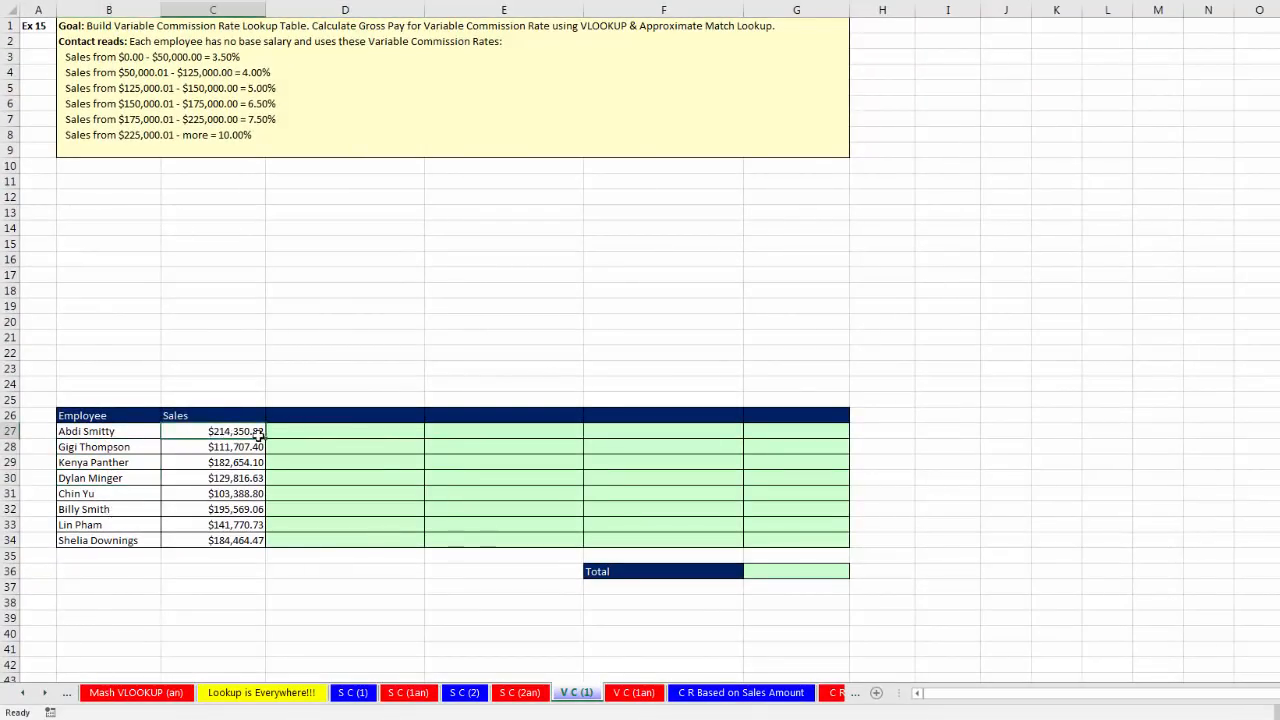
{"action": "left_click", "coordinate": [765, 437]}
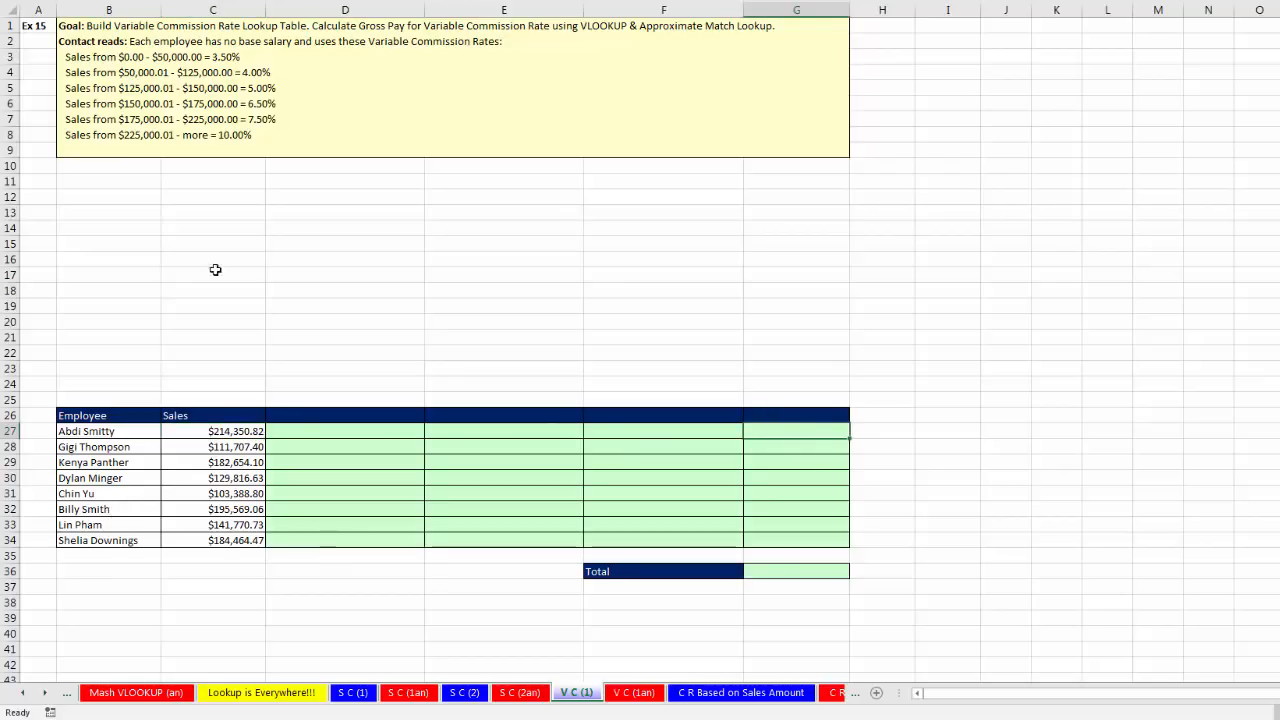
Step: Enter the lookup table headers "Sales Lower Limit", "Sales Upper Limit" and "Commion Rate" in B15, C15 and D15
{"action": "left_click", "coordinate": [118, 246]}
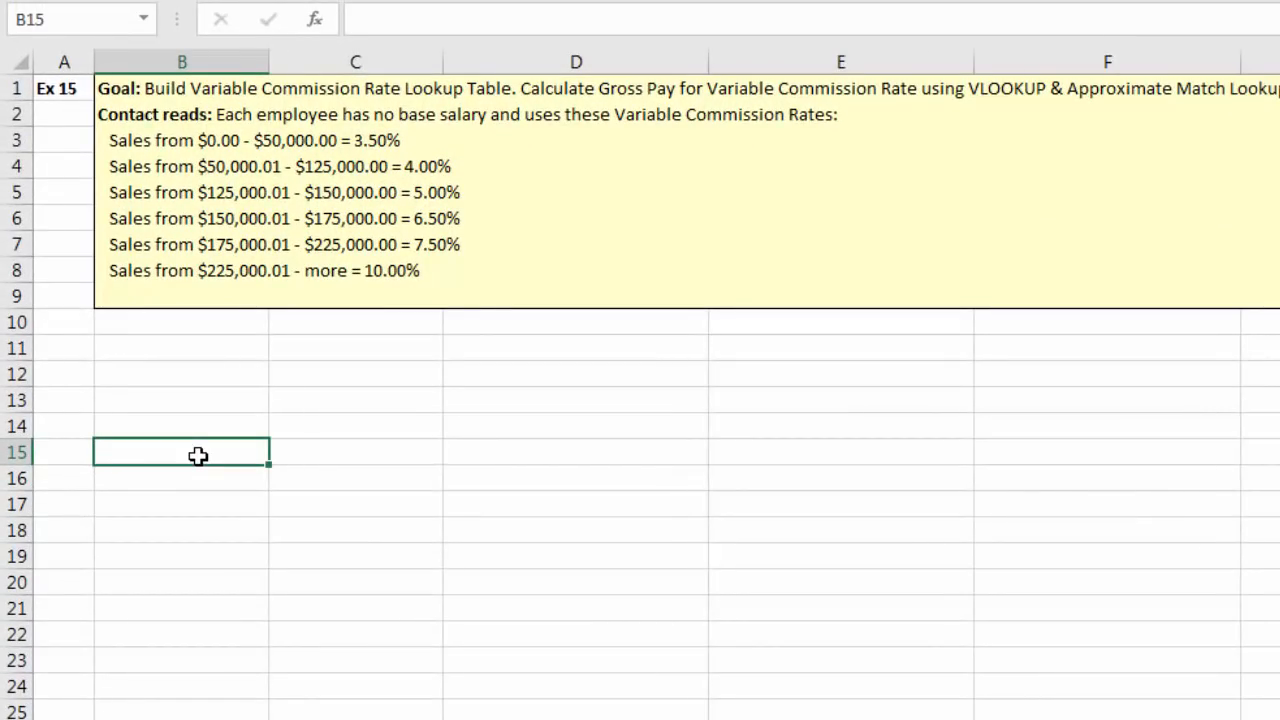
{"action": "type", "text": "Sales Lower Limit"}
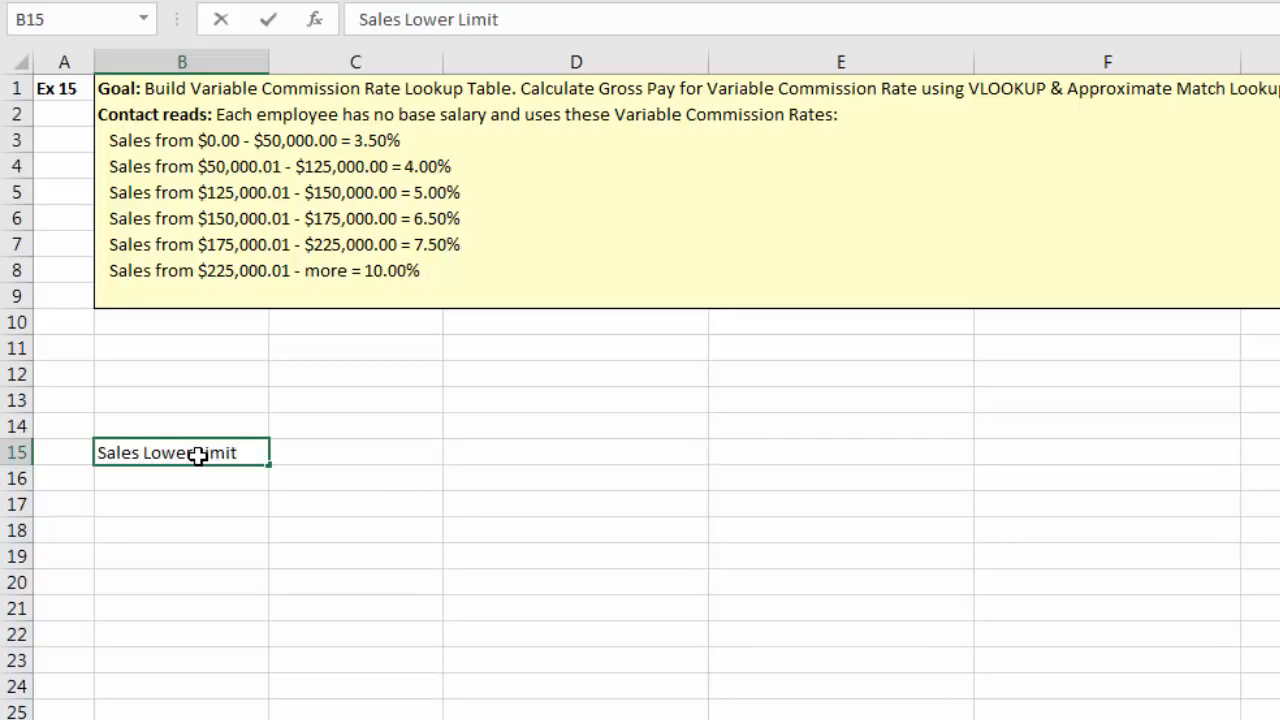
{"action": "key", "text": "Tab"}
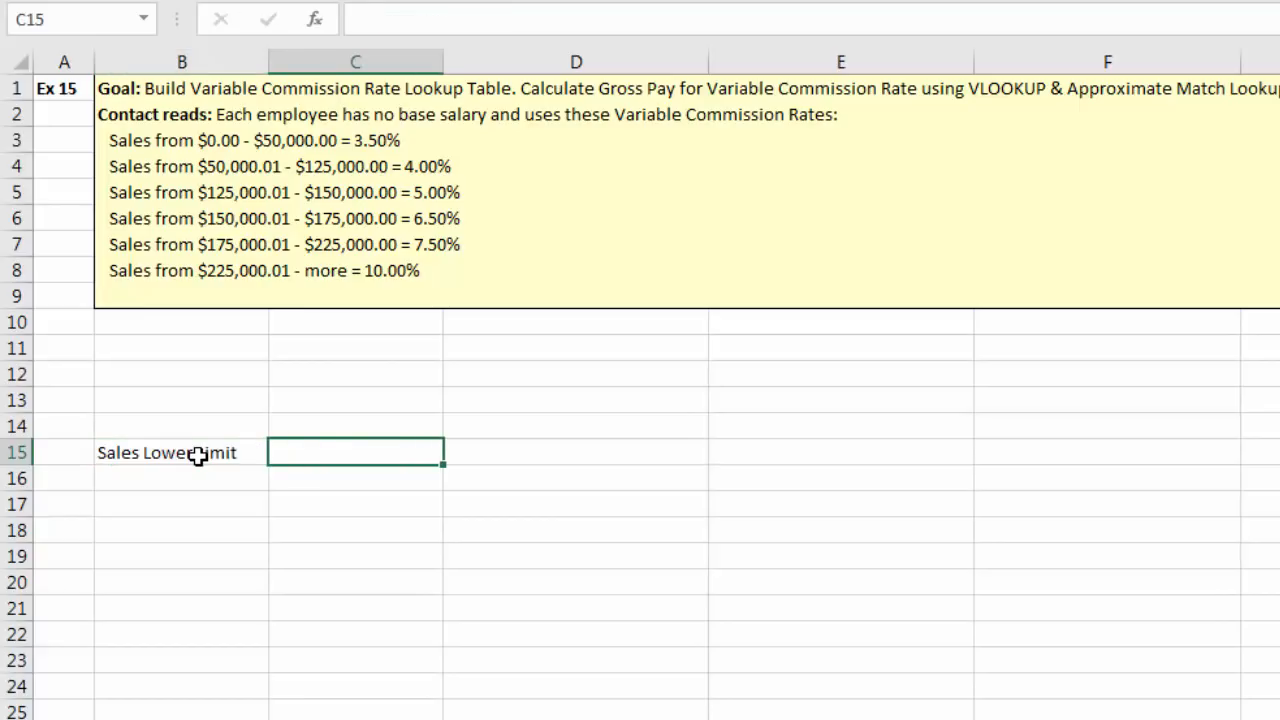
{"action": "type", "text": "Sales Upper Limit"}
{"action": "key", "text": "Tab"}
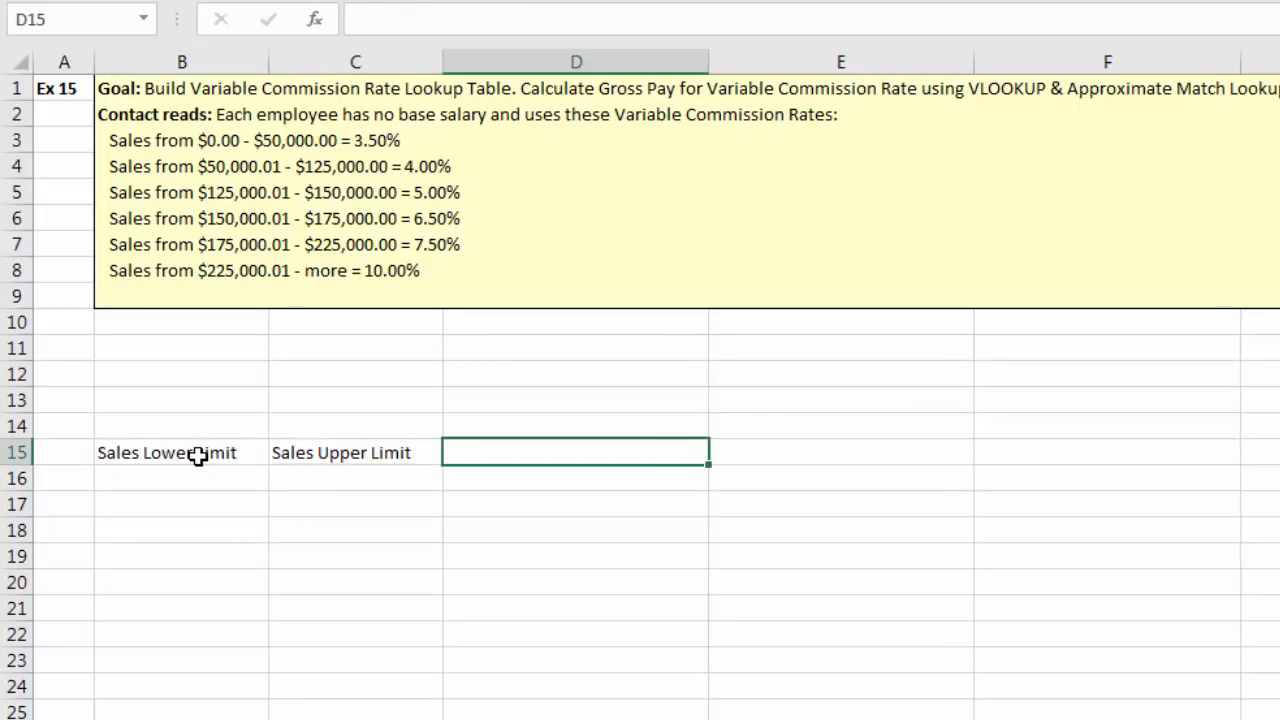
{"action": "type", "text": "Commion Rate"}
{"action": "key", "text": "Tab"}
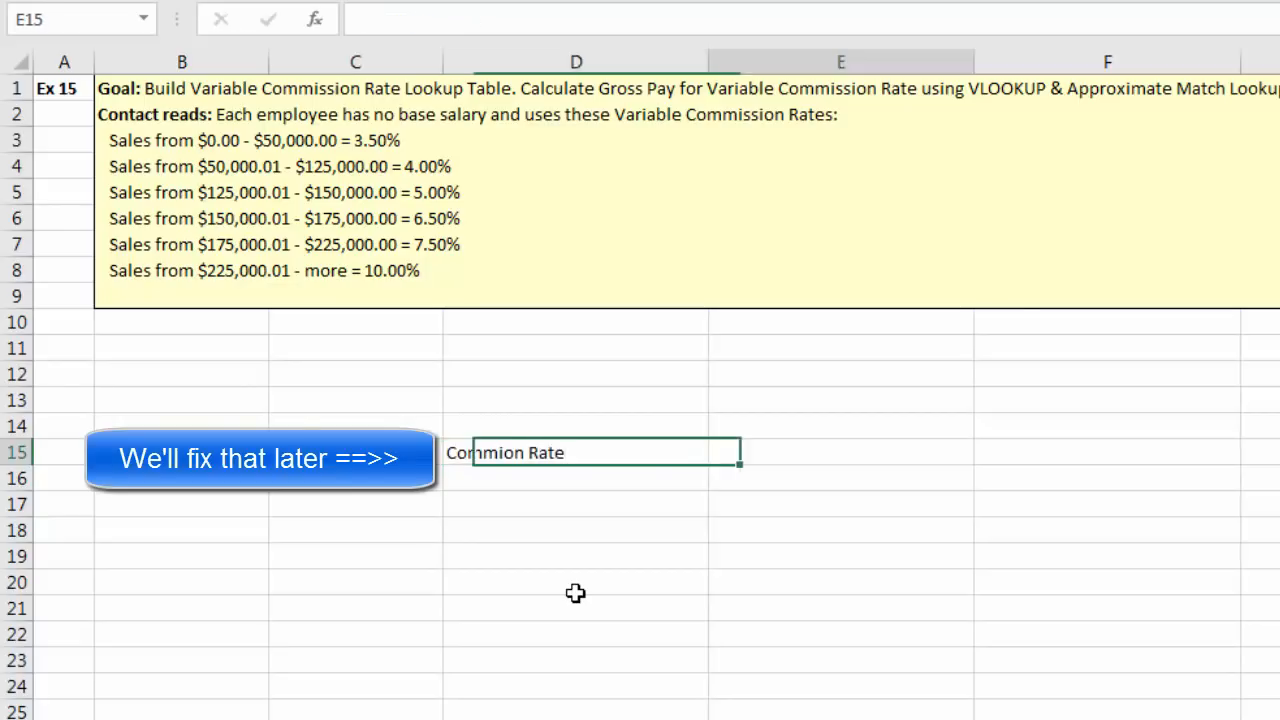
Step: Enter the headers "Amount of Sales Through Previous Categories" in E15 and "Comm $ Amount Through Previous Categories" in F15
{"action": "type", "text": "Amount of Sales Through Previous Categories"}
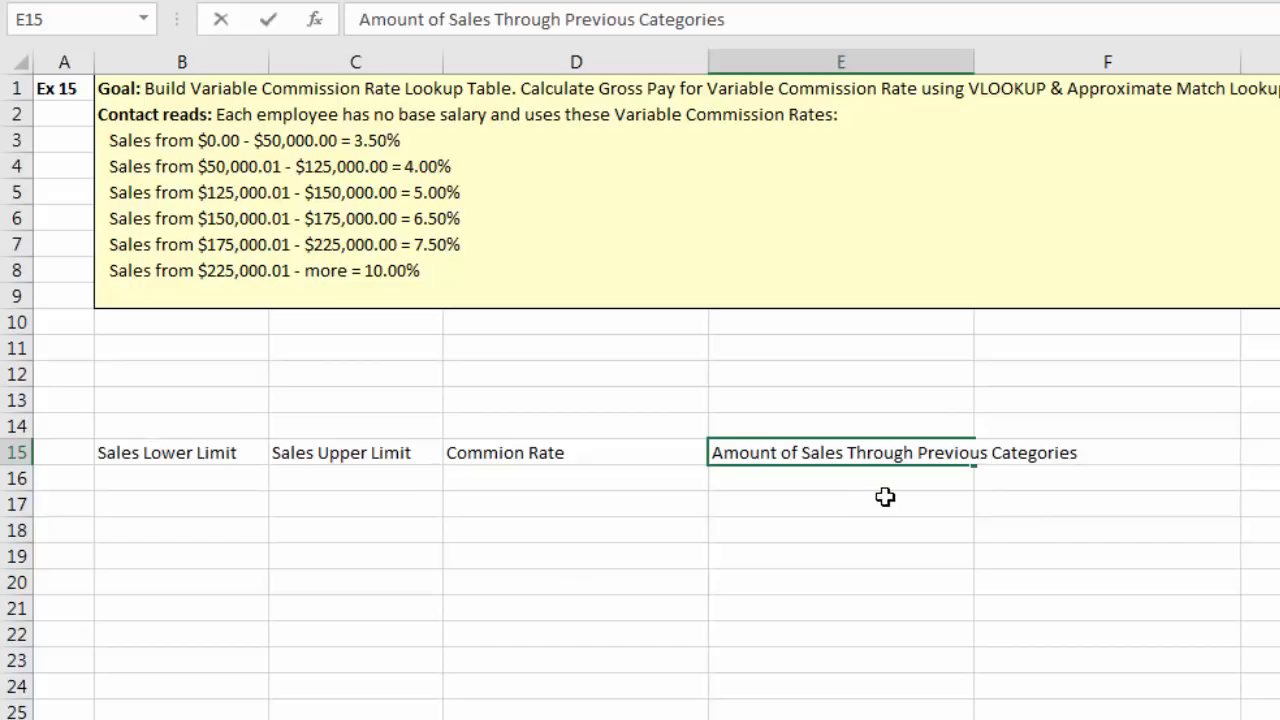
{"action": "key", "text": "Tab"}
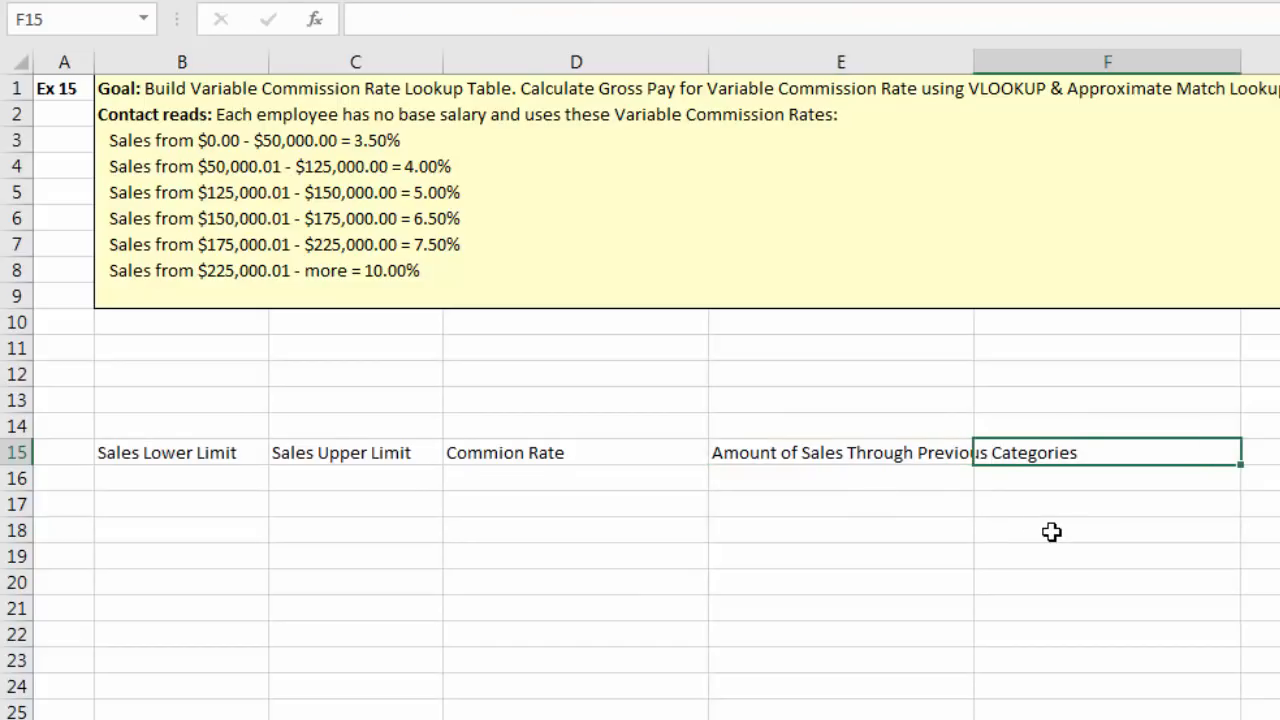
{"action": "type", "text": "Comm $ Amount Through Previous Categories"}
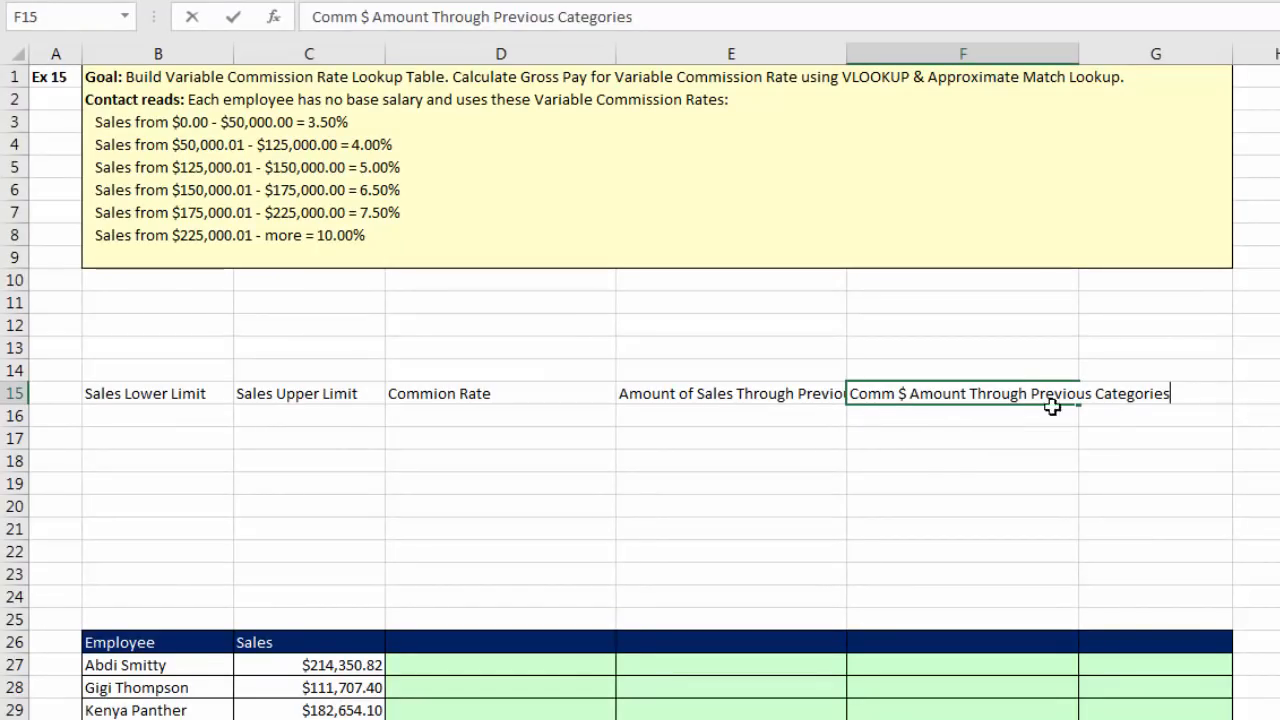
{"action": "key", "text": "Return"}
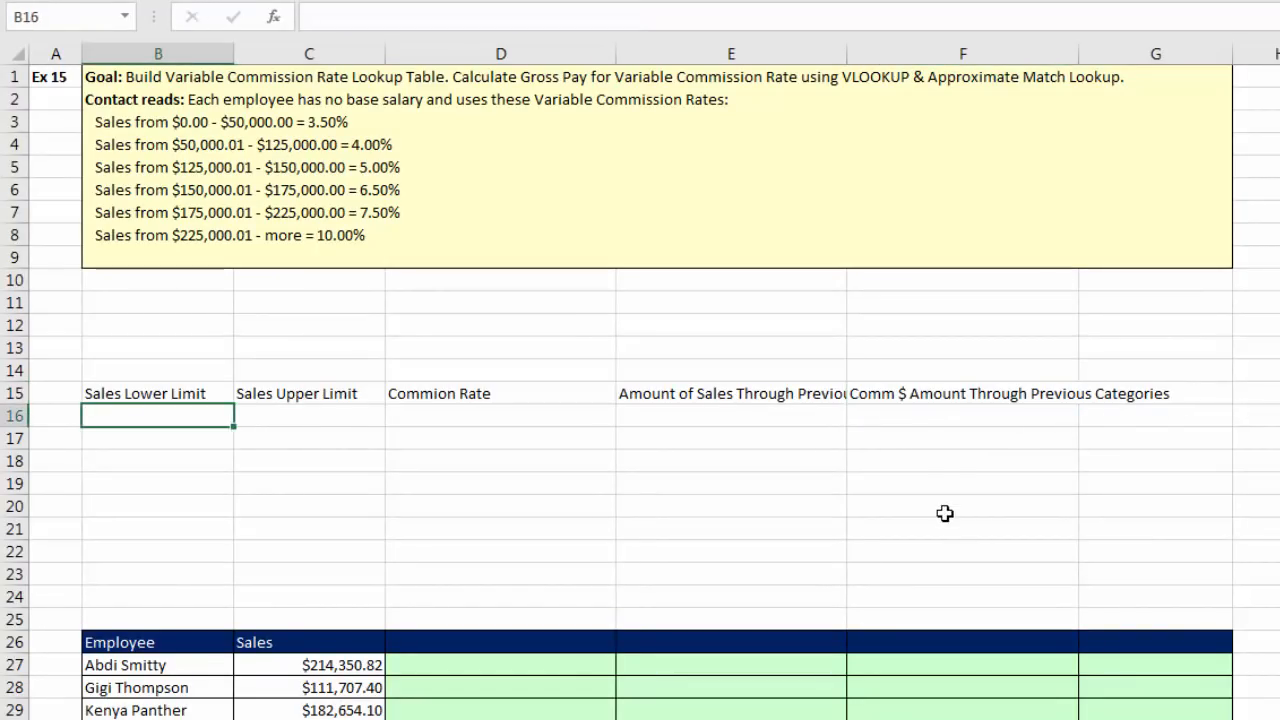
Step: Wrap the text of the lookup table headers in B15:F15
{"action": "left_click_drag", "start_coordinate": [140, 395], "coordinate": [990, 401]}
{"action": "left_click_drag", "start_coordinate": [890, 434], "coordinate": [891, 434]}
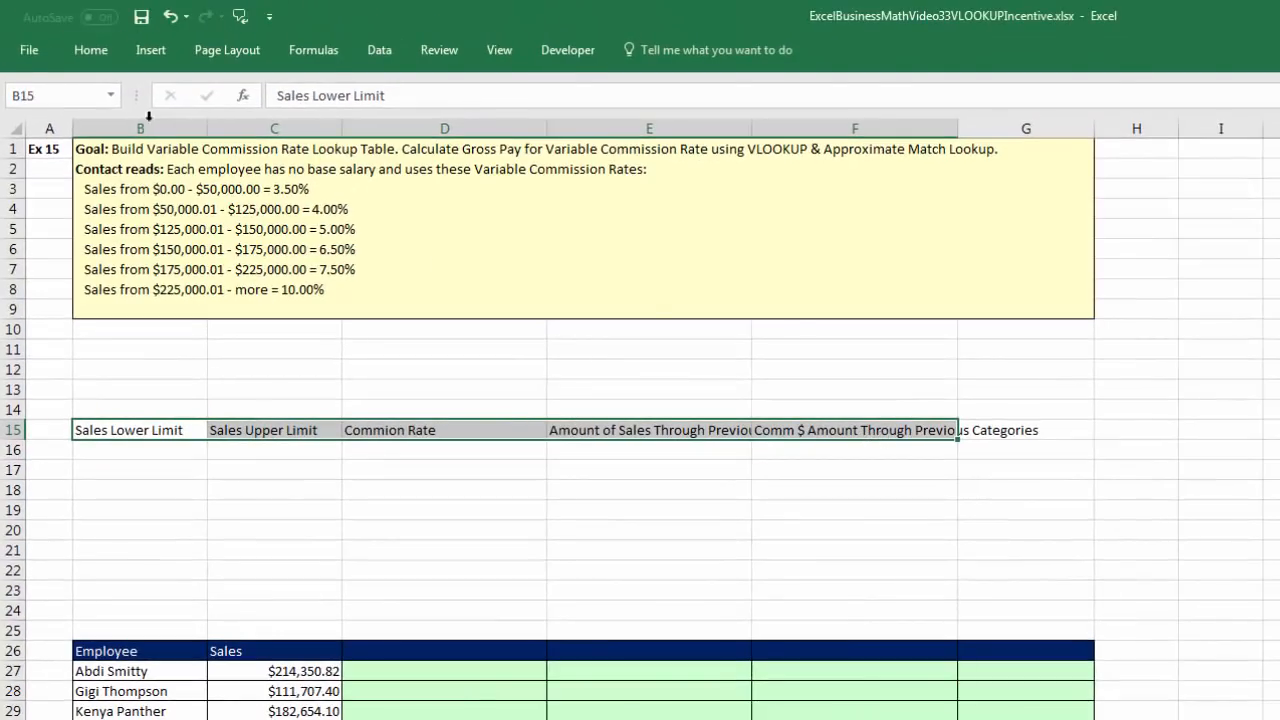
{"action": "left_click", "coordinate": [90, 49]}
{"action": "left_click", "coordinate": [540, 87]}
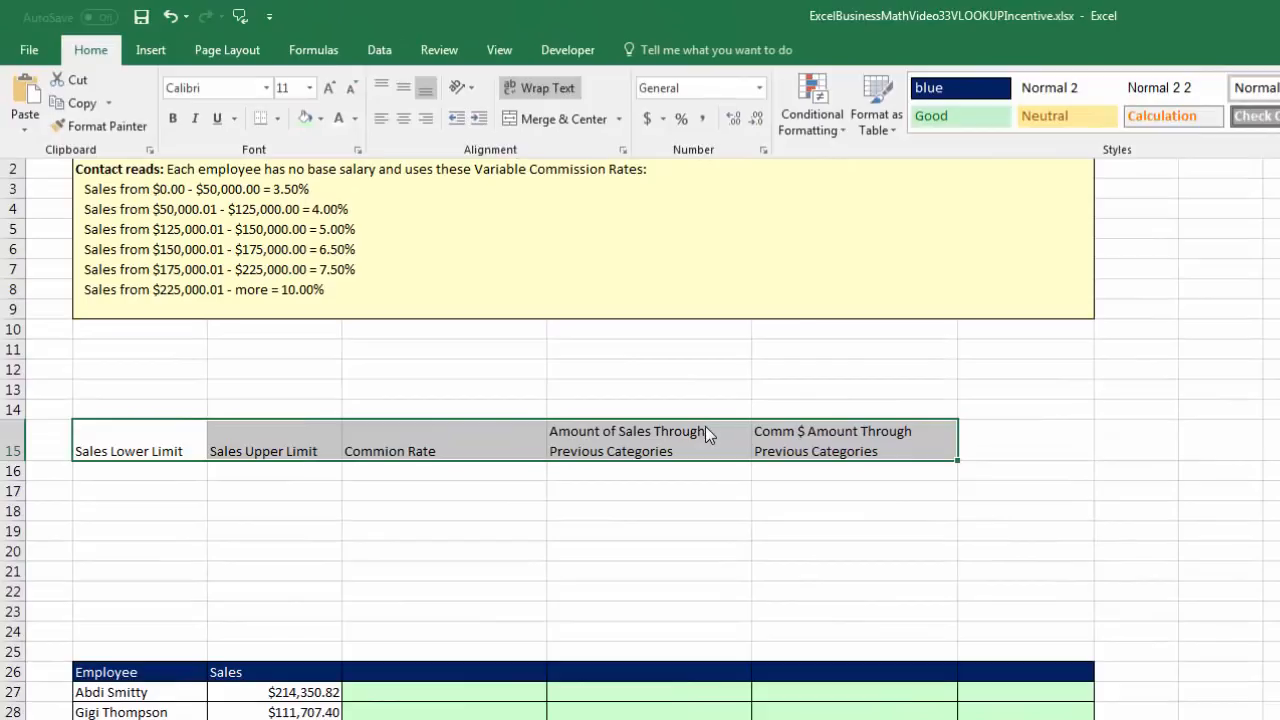
Step: Give the header cells B15:F15 a dark blue fill and a white font
{"action": "right_click", "coordinate": [705, 426]}
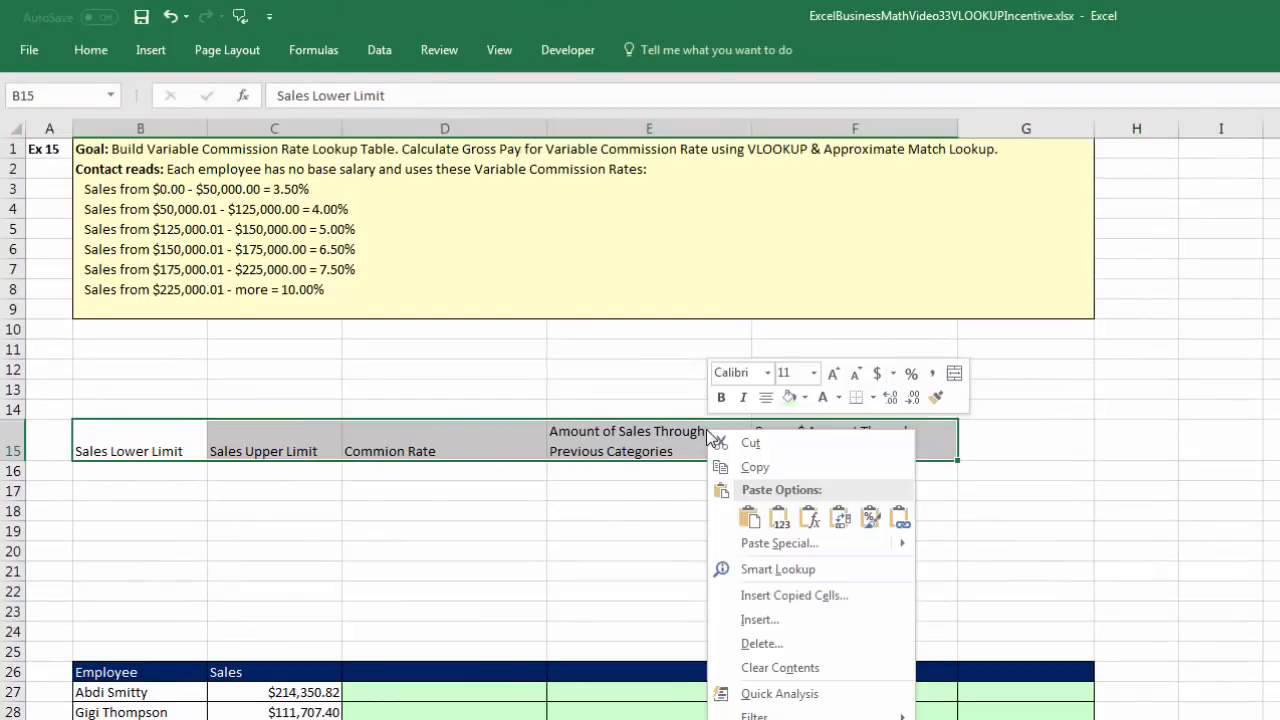
{"action": "left_click", "coordinate": [805, 397]}
{"action": "left_click", "coordinate": [923, 555]}
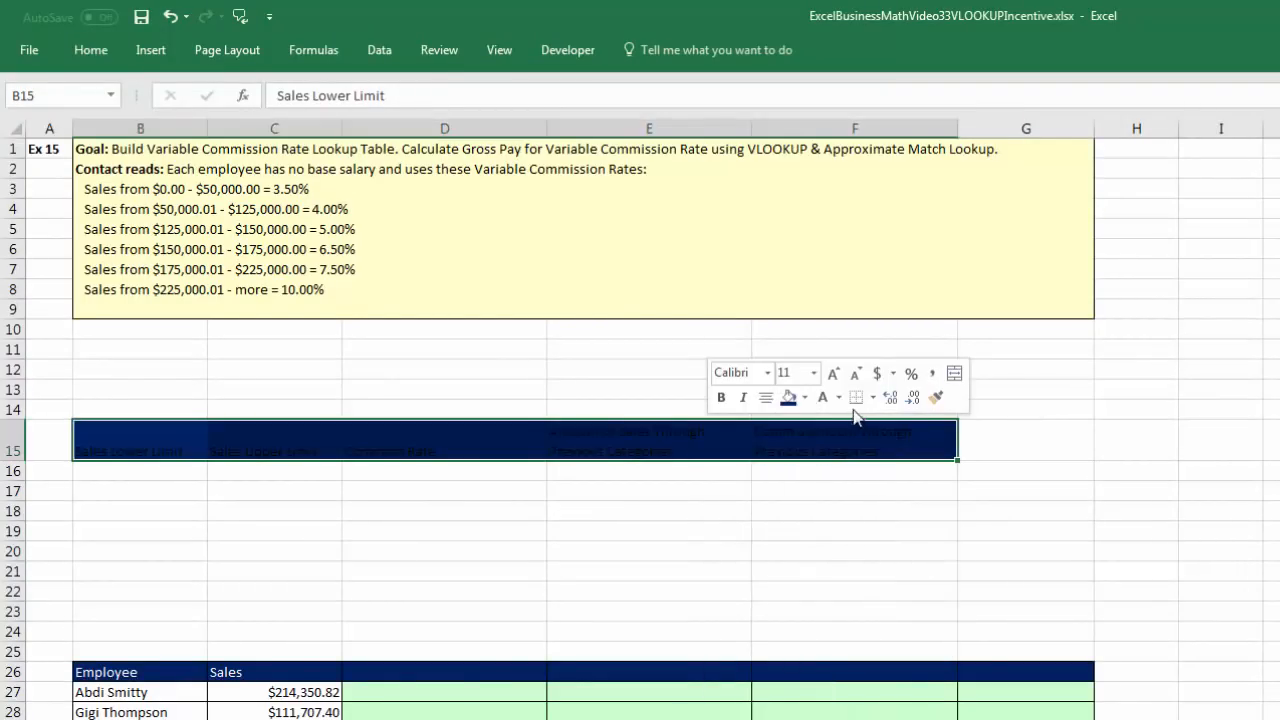
{"action": "left_click", "coordinate": [839, 397]}
{"action": "left_click", "coordinate": [820, 465]}
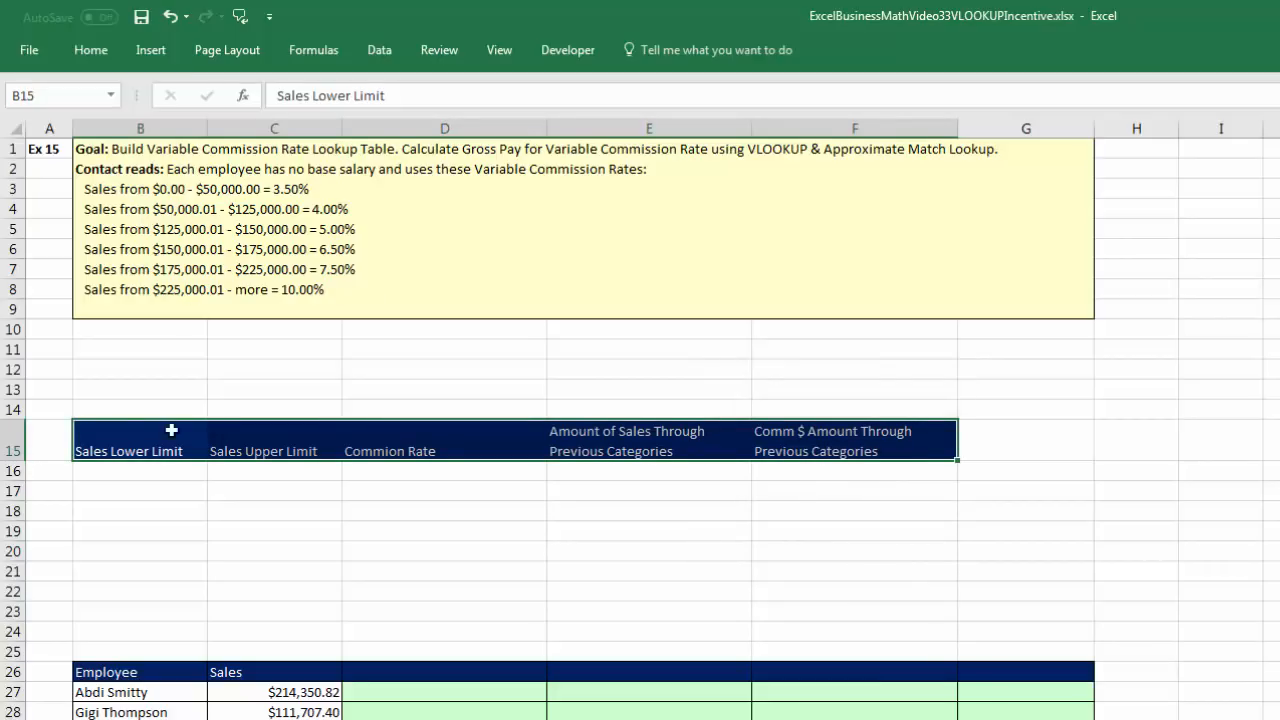
Step: Apply all borders to the lookup table range B15:F21
{"action": "left_click_drag", "start_coordinate": [133, 449], "coordinate": [855, 570]}
{"action": "right_click", "coordinate": [678, 542]}
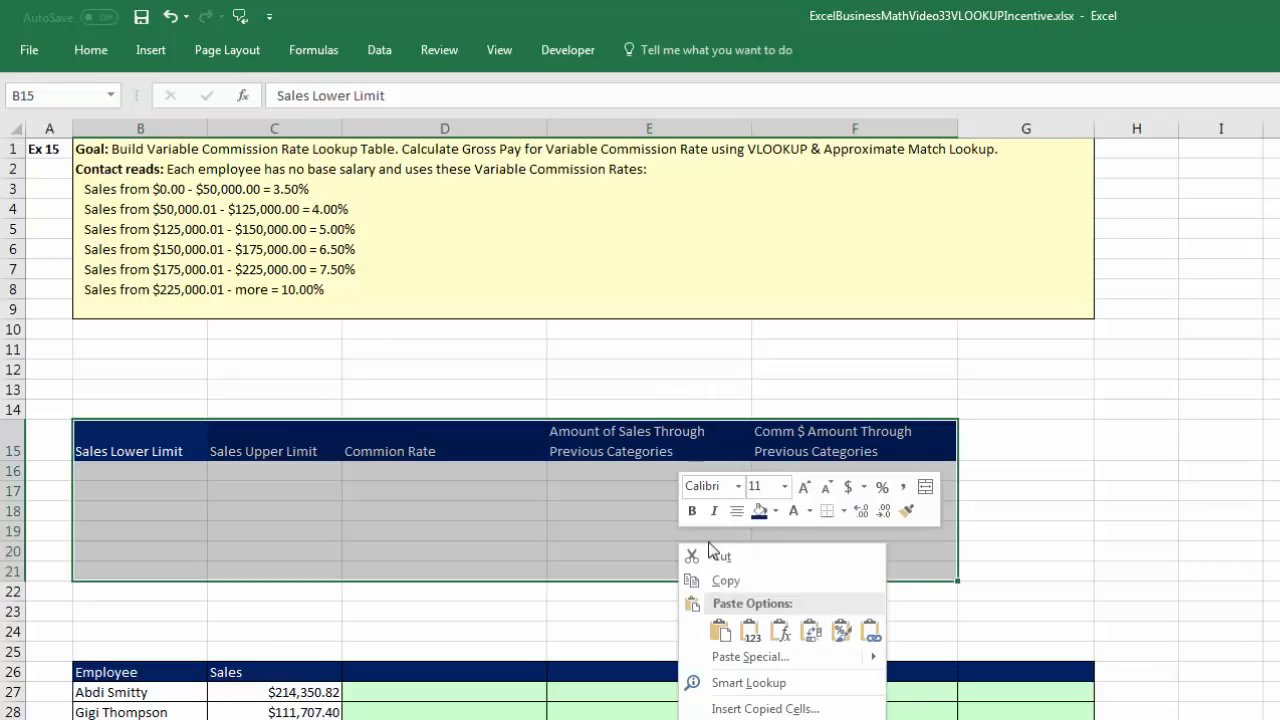
{"action": "left_click", "coordinate": [845, 513]}
{"action": "left_click", "coordinate": [832, 663]}
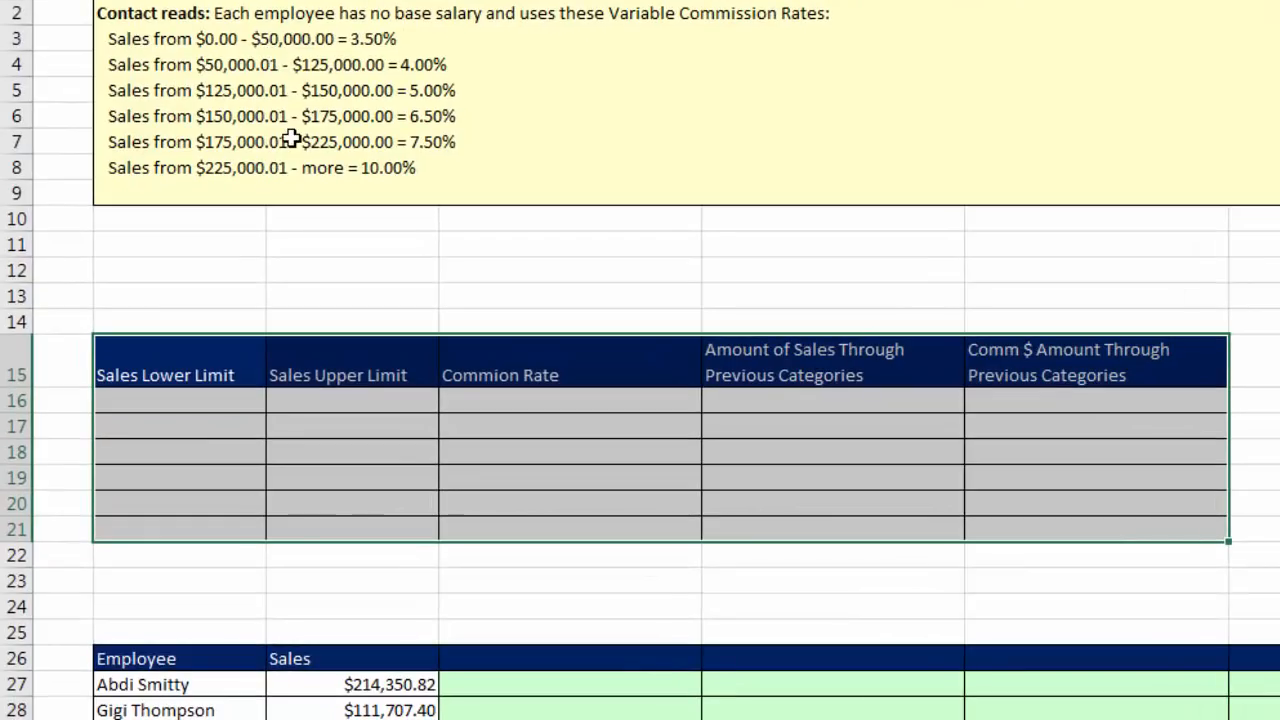
Step: Enter 0 as the first sales lower limit in B16 and 50000 as its upper limit in C16
{"action": "left_click", "coordinate": [206, 406]}
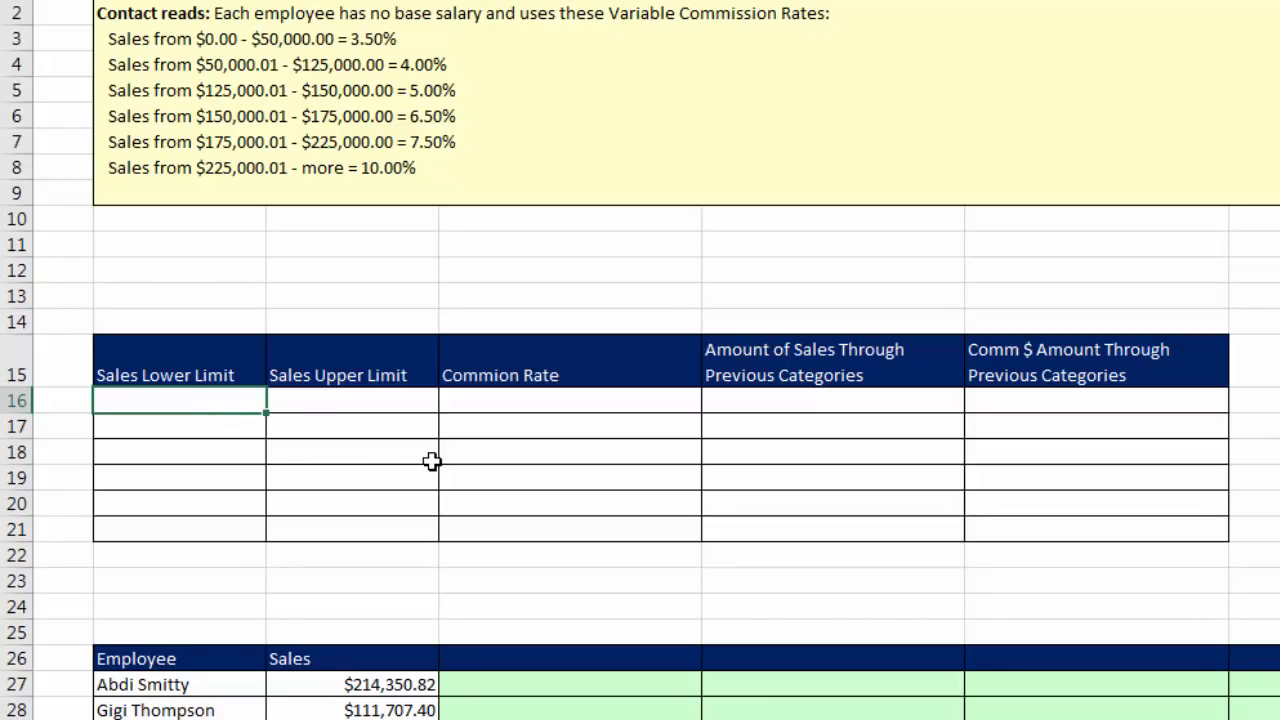
{"action": "key", "text": "Tab"}
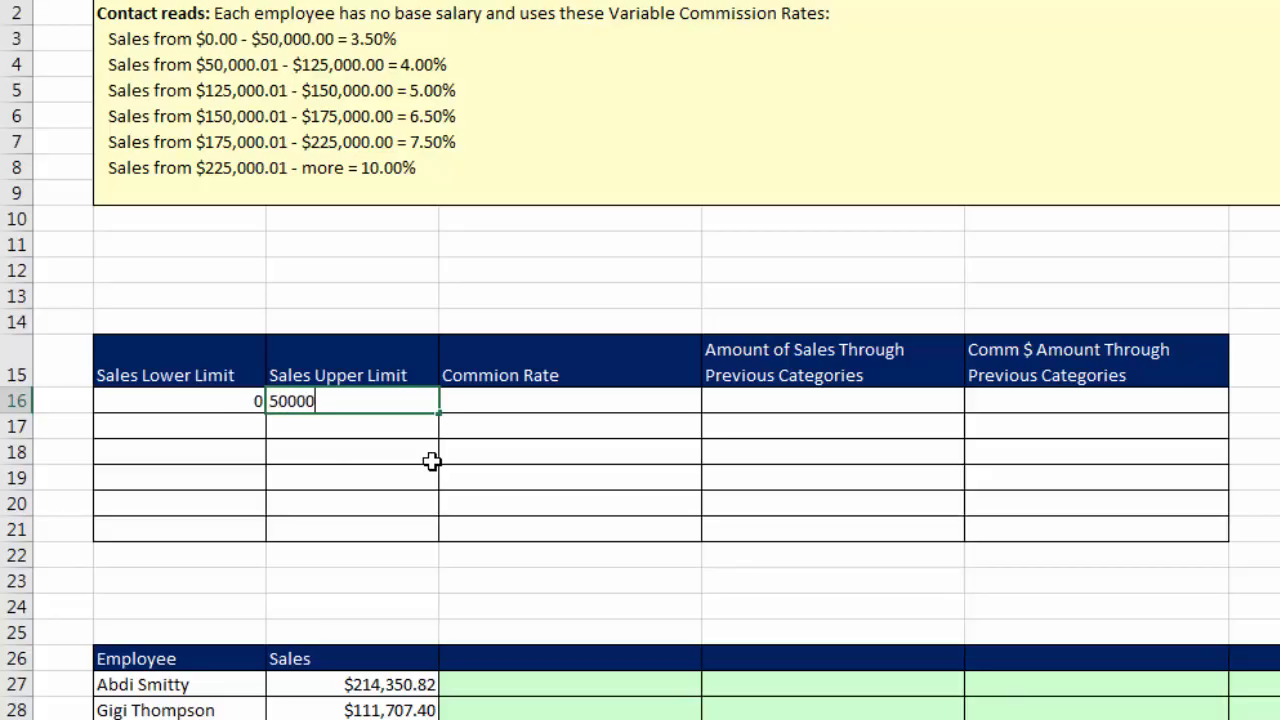
{"action": "key", "text": "Return"}
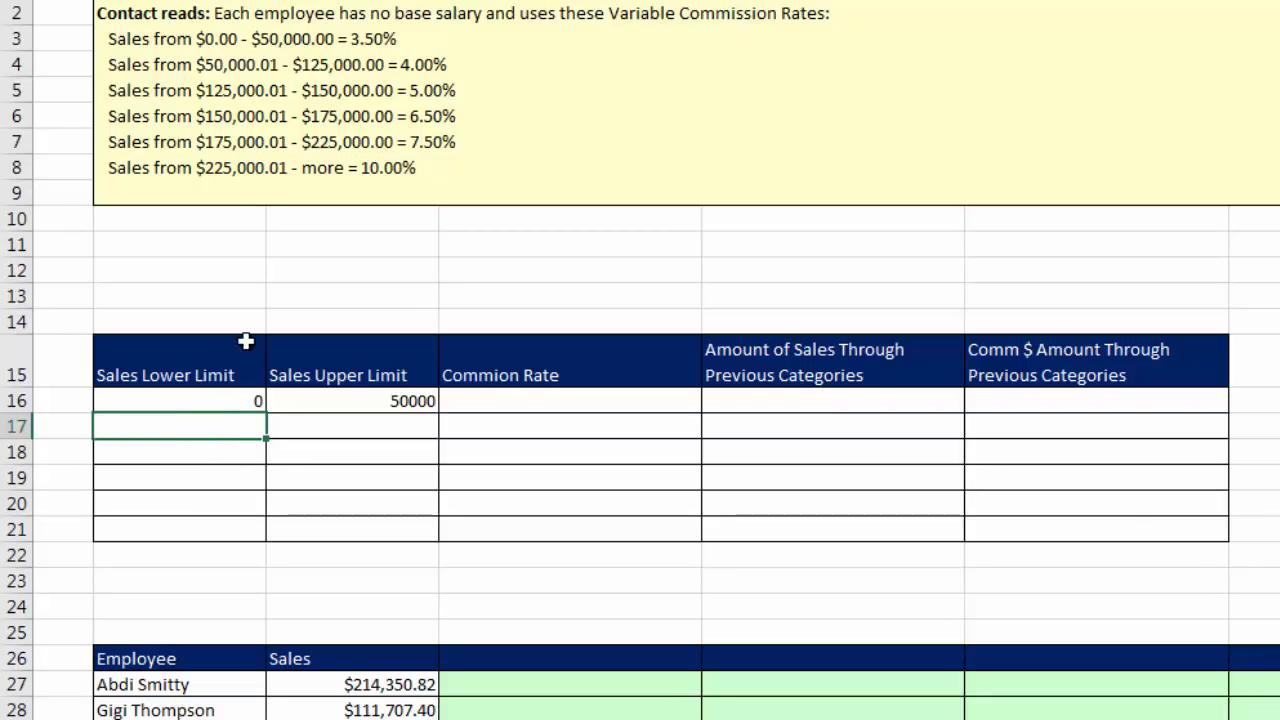
Step: Enter the lower limit formula =C16+.01 in B17 and copy it down through B21
{"action": "type", "text": "="}
{"action": "left_click", "coordinate": [395, 402]}
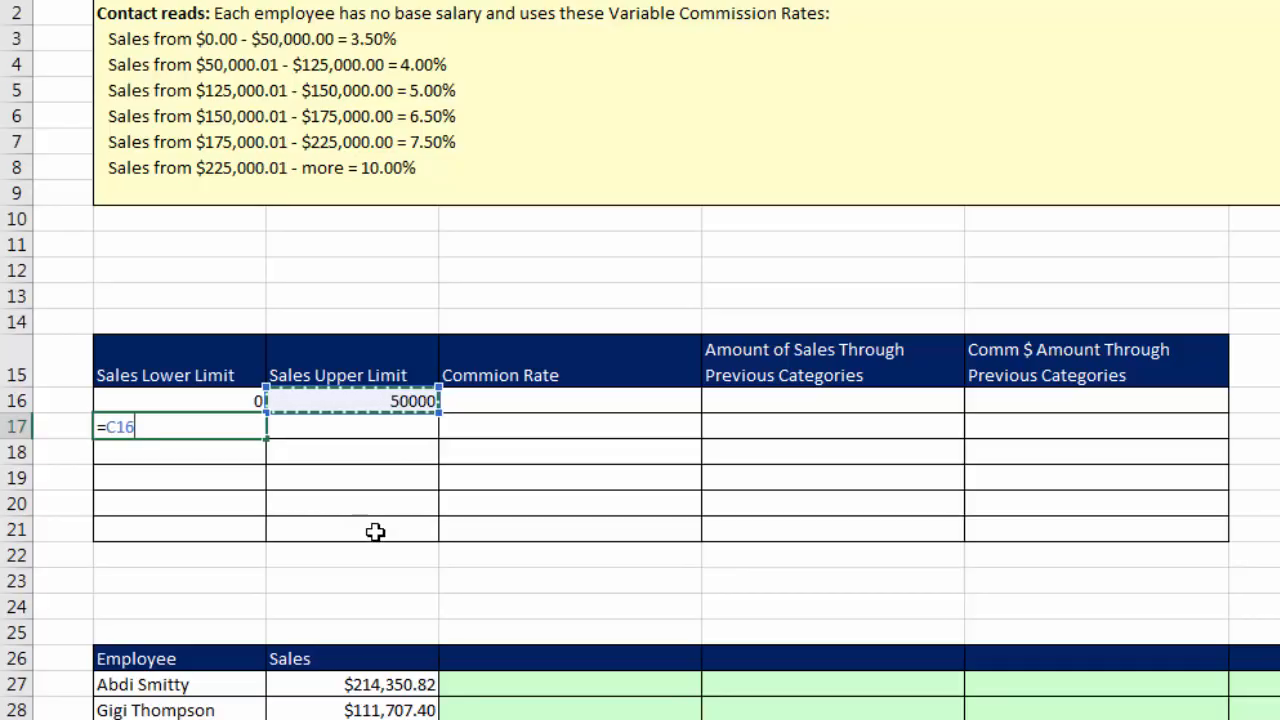
{"action": "type", "text": "+.01"}
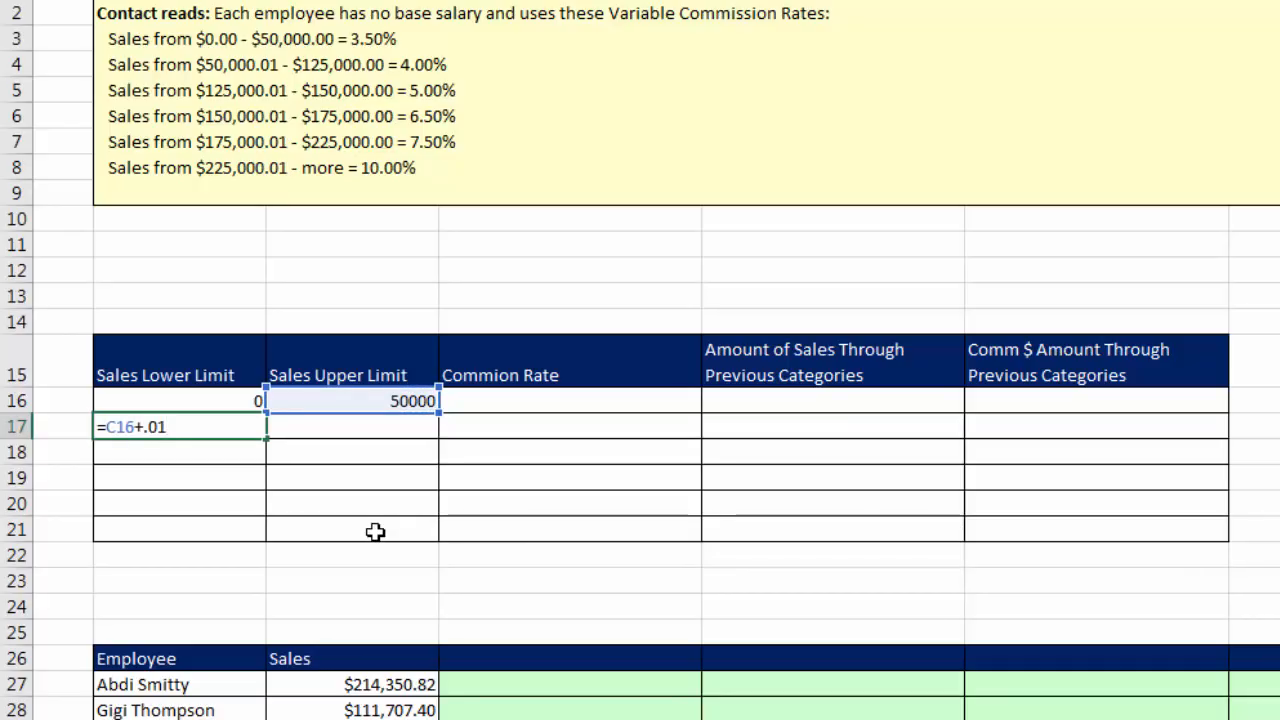
{"action": "key", "text": "ctrl+Return"}
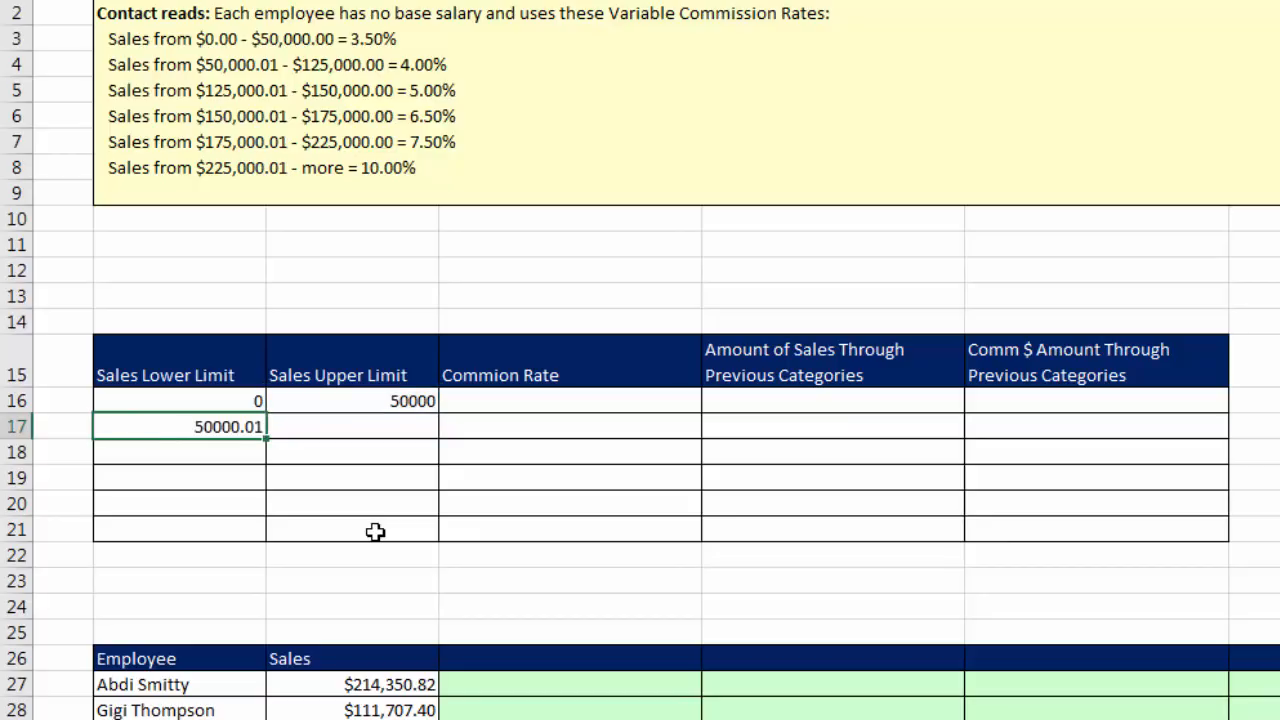
{"action": "left_click_drag", "start_coordinate": [266, 437], "coordinate": [266, 540]}
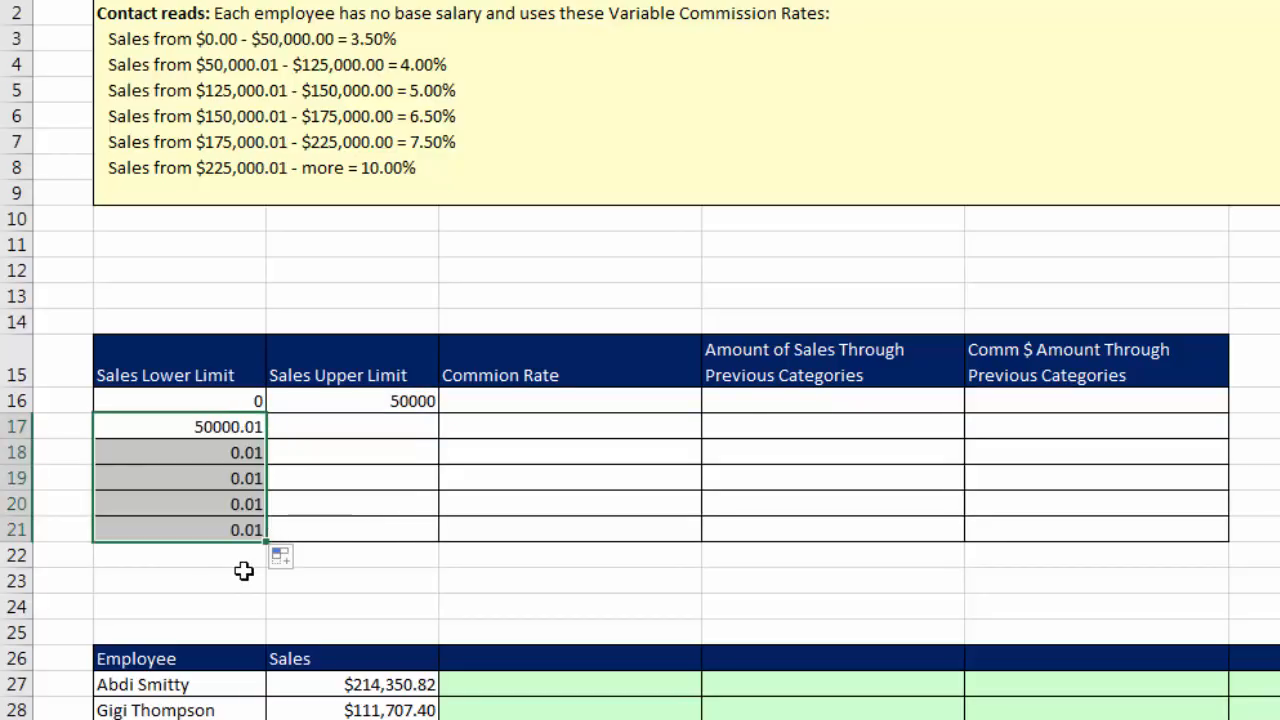
Step: Fill in the remaining sales upper limits in C17:C21 with 125000, 150000, 175000, 225000 and "more"
{"action": "left_click", "coordinate": [345, 431]}
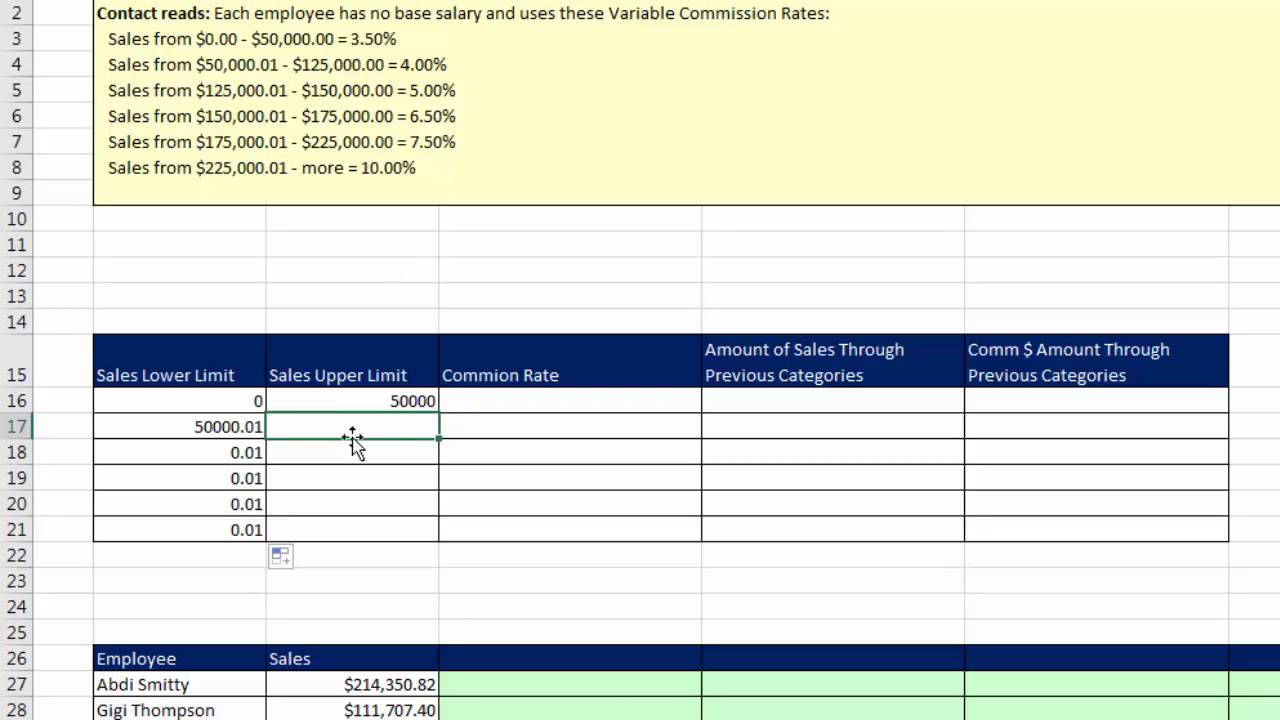
{"action": "type", "text": "125000"}
{"action": "key", "text": "Return"}
{"action": "type", "text": "150000"}
{"action": "key", "text": "Return"}
{"action": "type", "text": "175000"}
{"action": "key", "text": "Return"}
{"action": "type", "text": "225"}
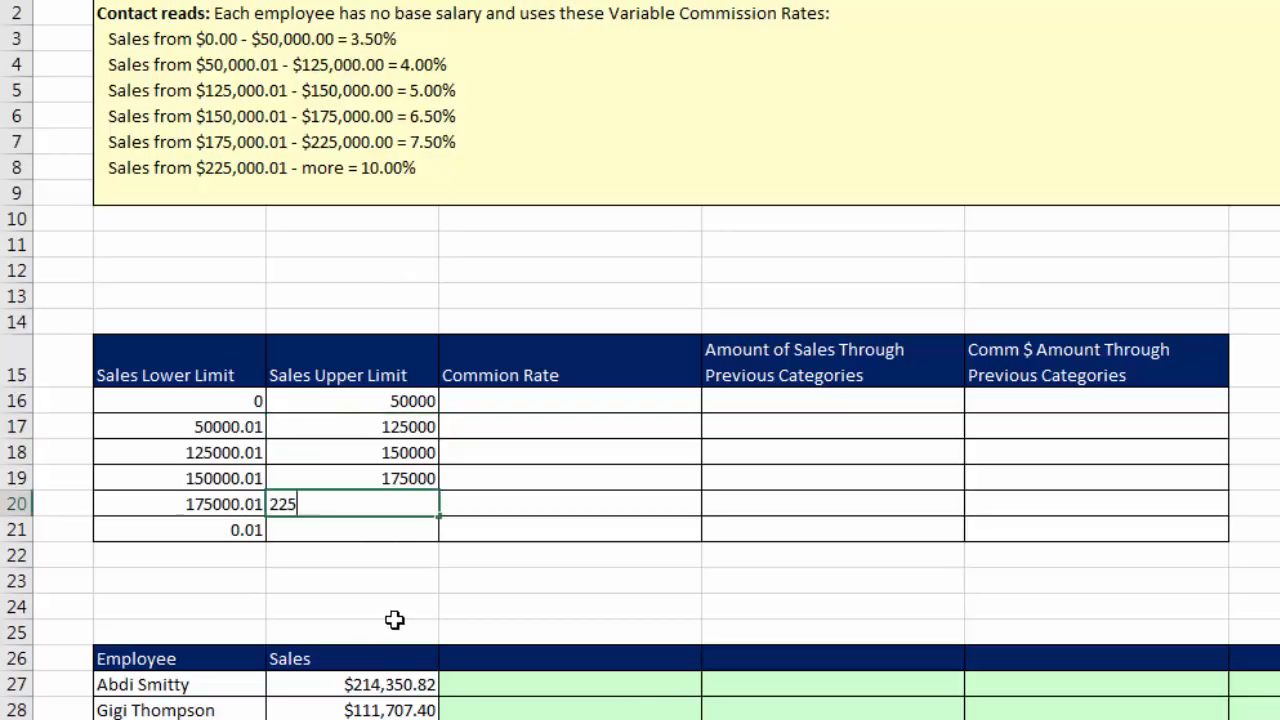
{"action": "type", "text": "000"}
{"action": "key", "text": "Return"}
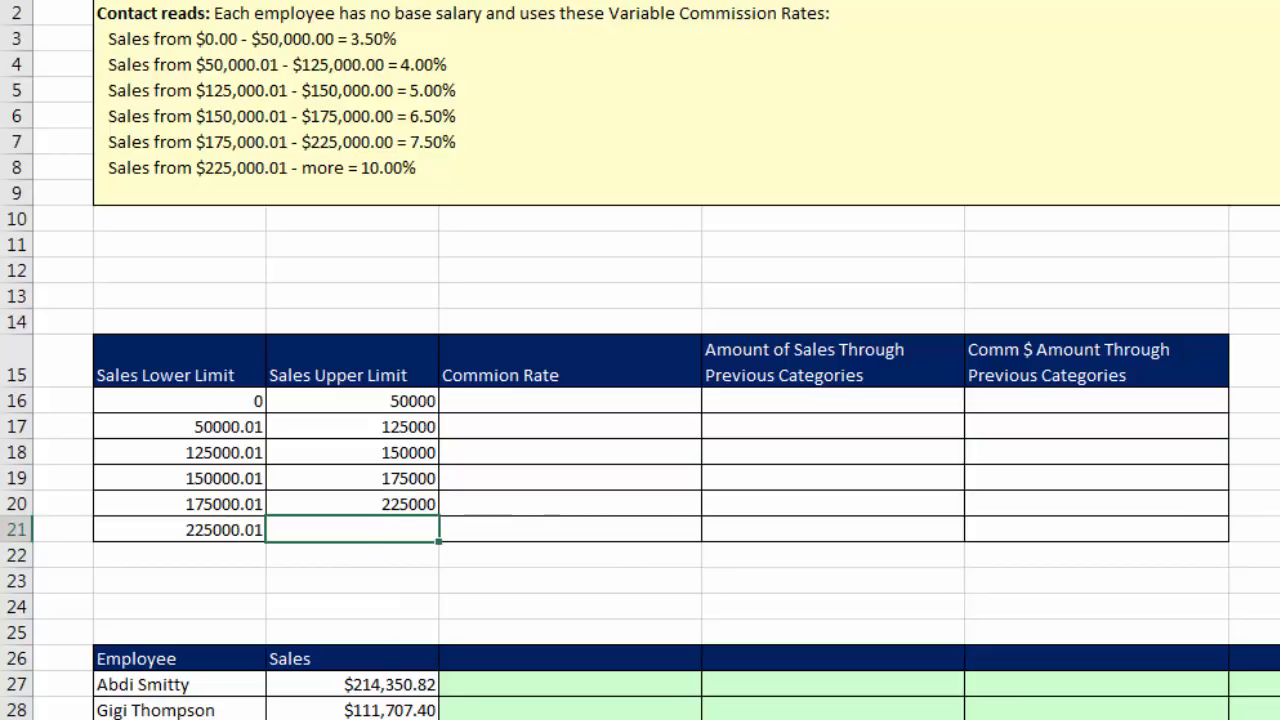
{"action": "type", "text": "more"}
{"action": "key", "text": "Return"}
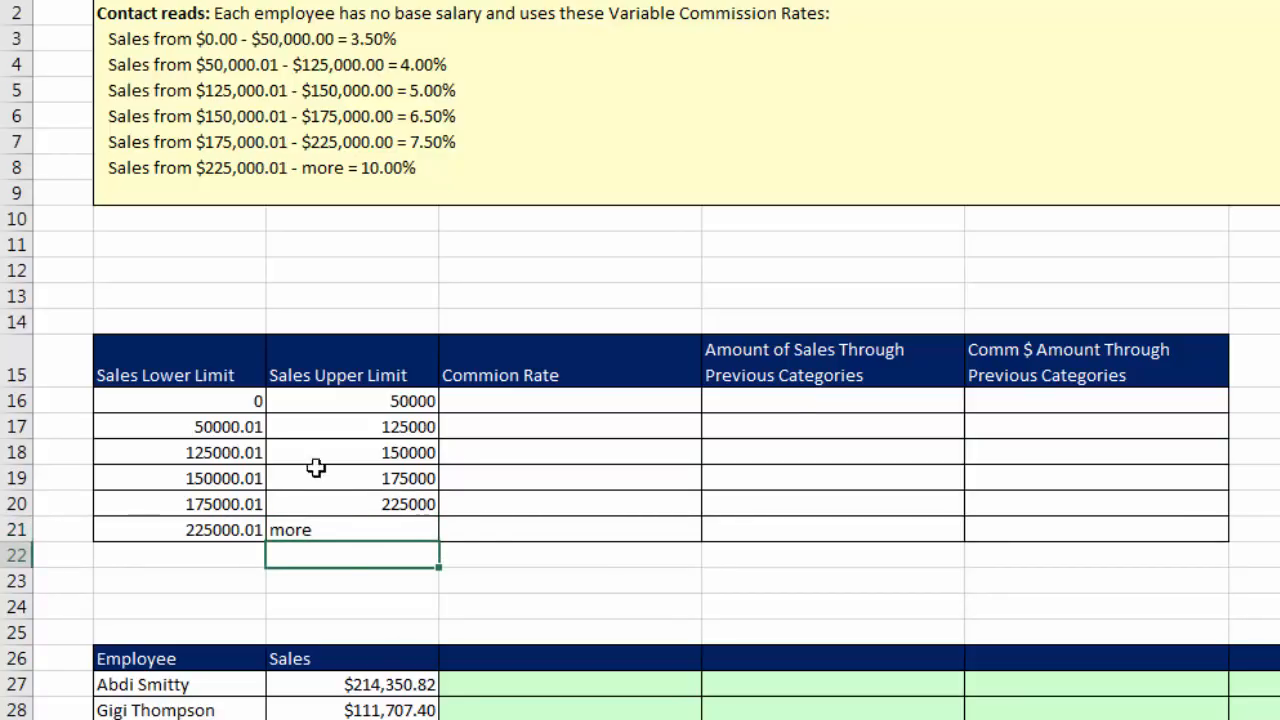
Step: Format the lower and upper sales limits in B16:C21 as Currency
{"action": "left_click_drag", "start_coordinate": [177, 403], "coordinate": [392, 530]}
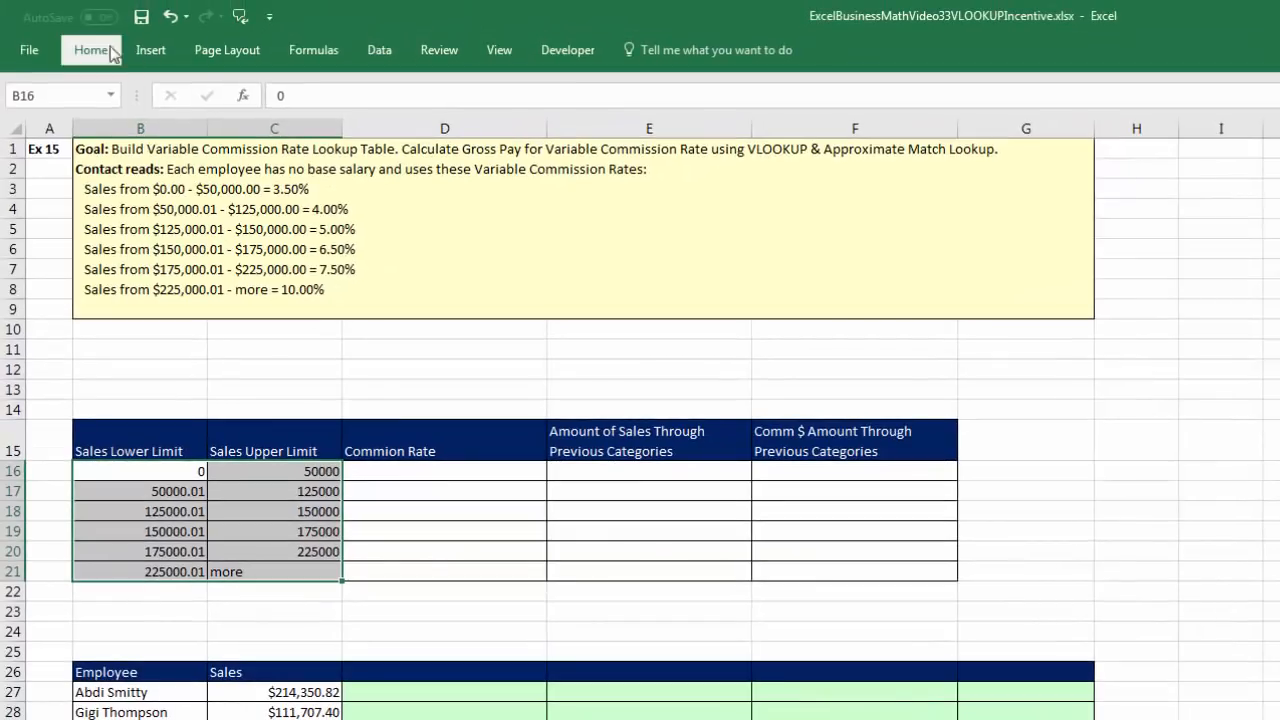
{"action": "left_click", "coordinate": [91, 49]}
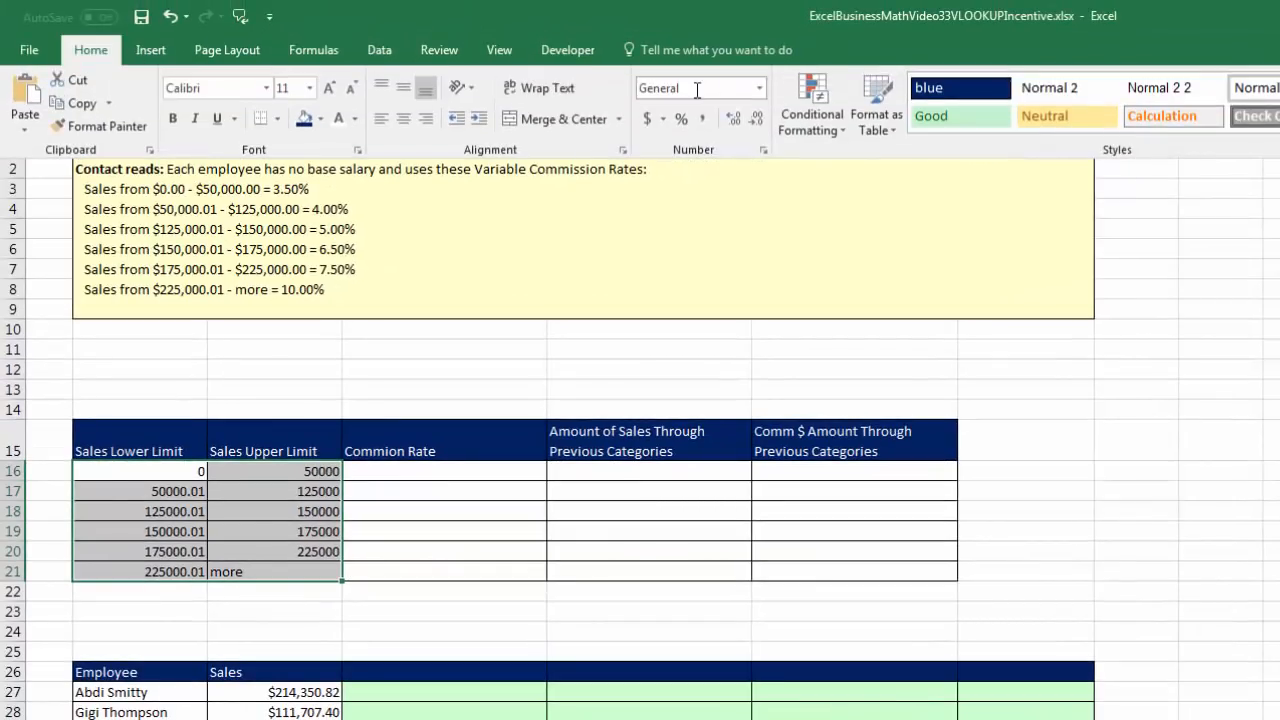
{"action": "left_click", "coordinate": [759, 88]}
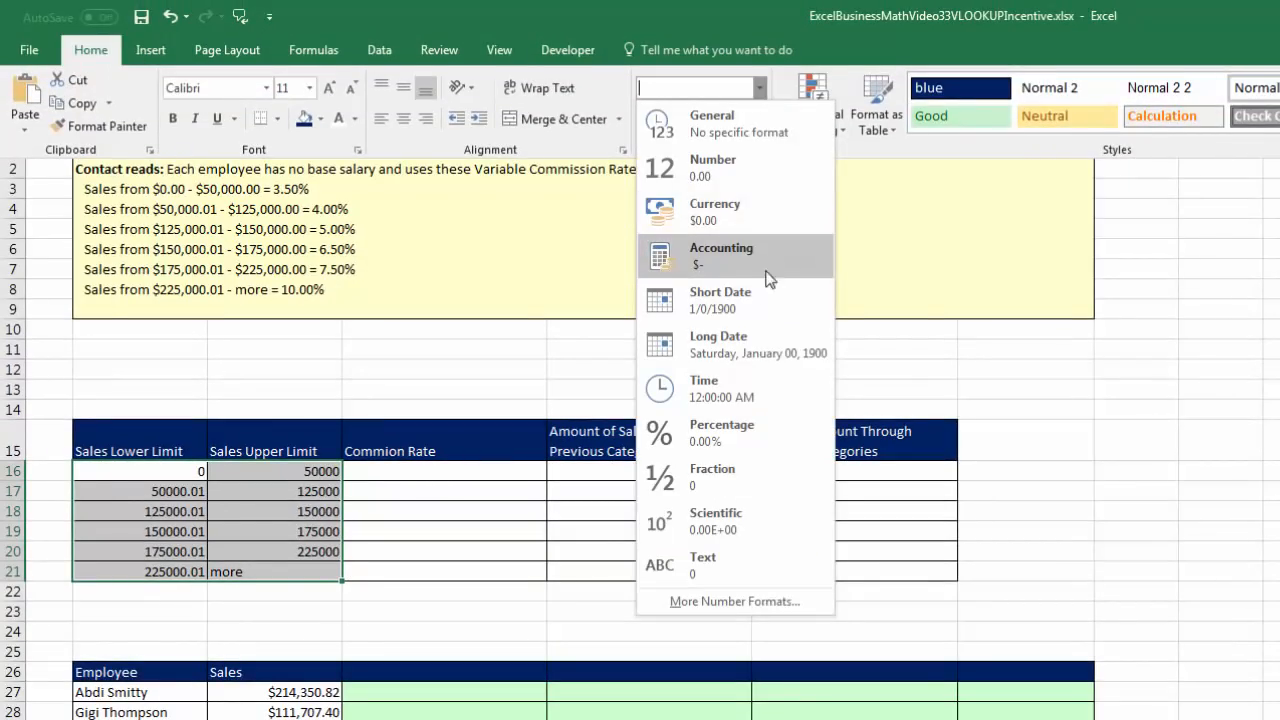
{"action": "left_click", "coordinate": [724, 208]}
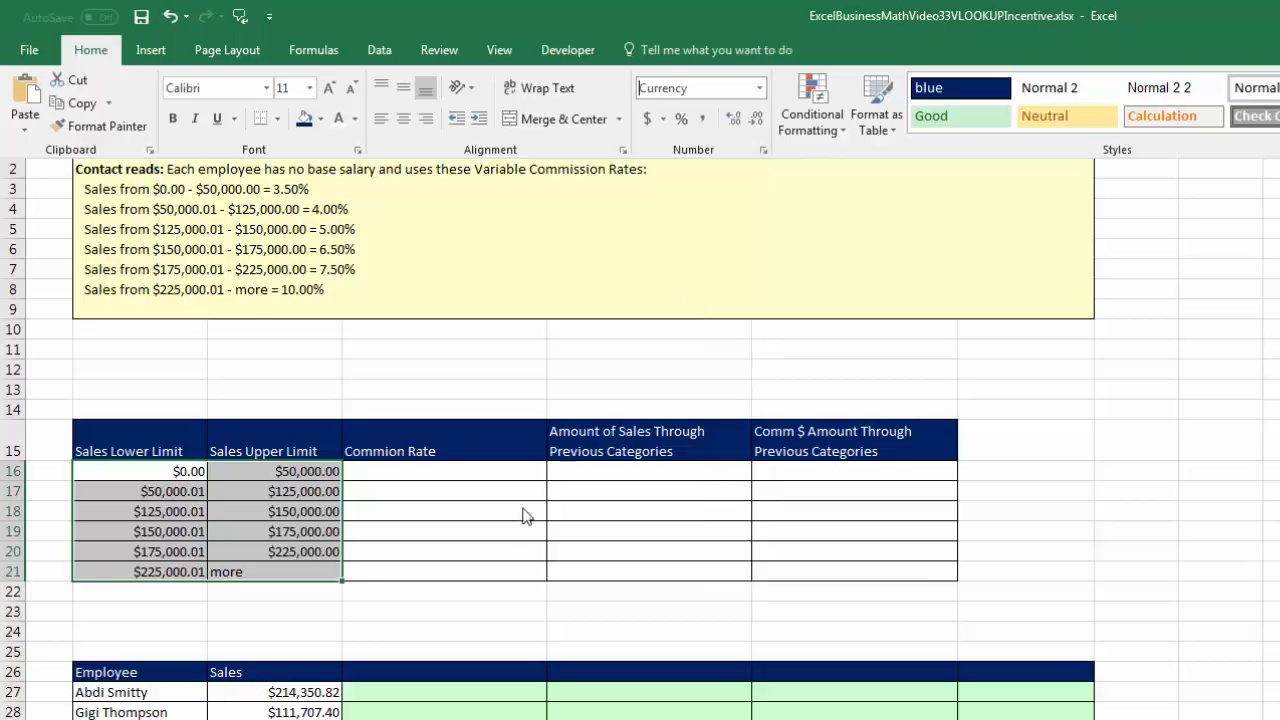
{"action": "left_click", "coordinate": [435, 492]}
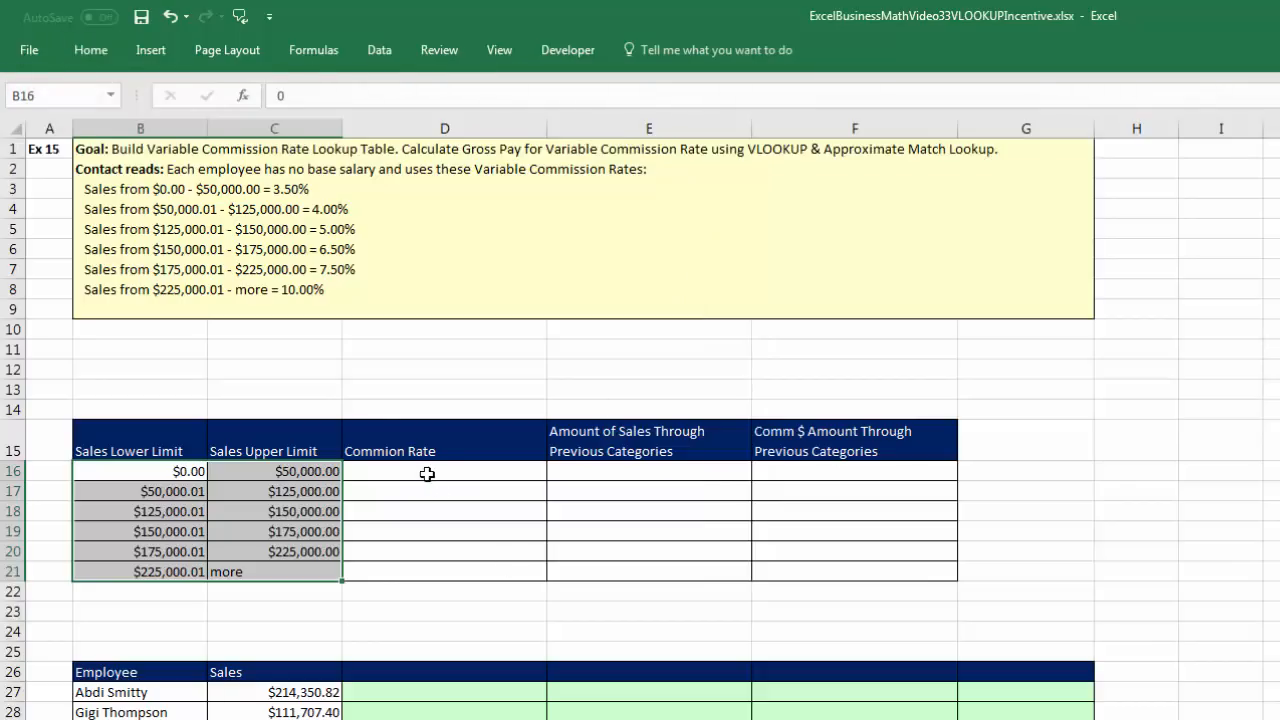
Step: Enter the commission rates 0.035, 0.04, 0.05, 0.065, 0.075 and 0.1 in D16:D21
{"action": "left_click", "coordinate": [428, 472]}
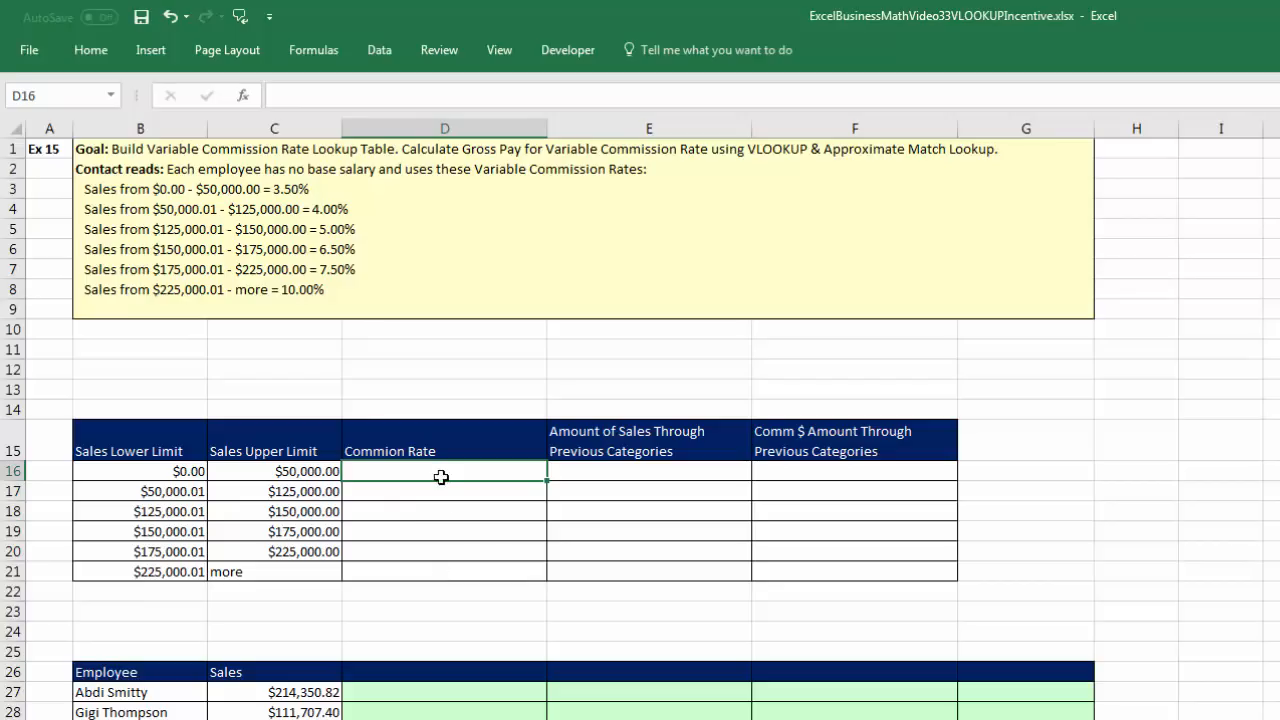
{"action": "type", "text": "0.035 0.04 0.05 0.065 0.075 "}
{"action": "type", "text": ".1"}
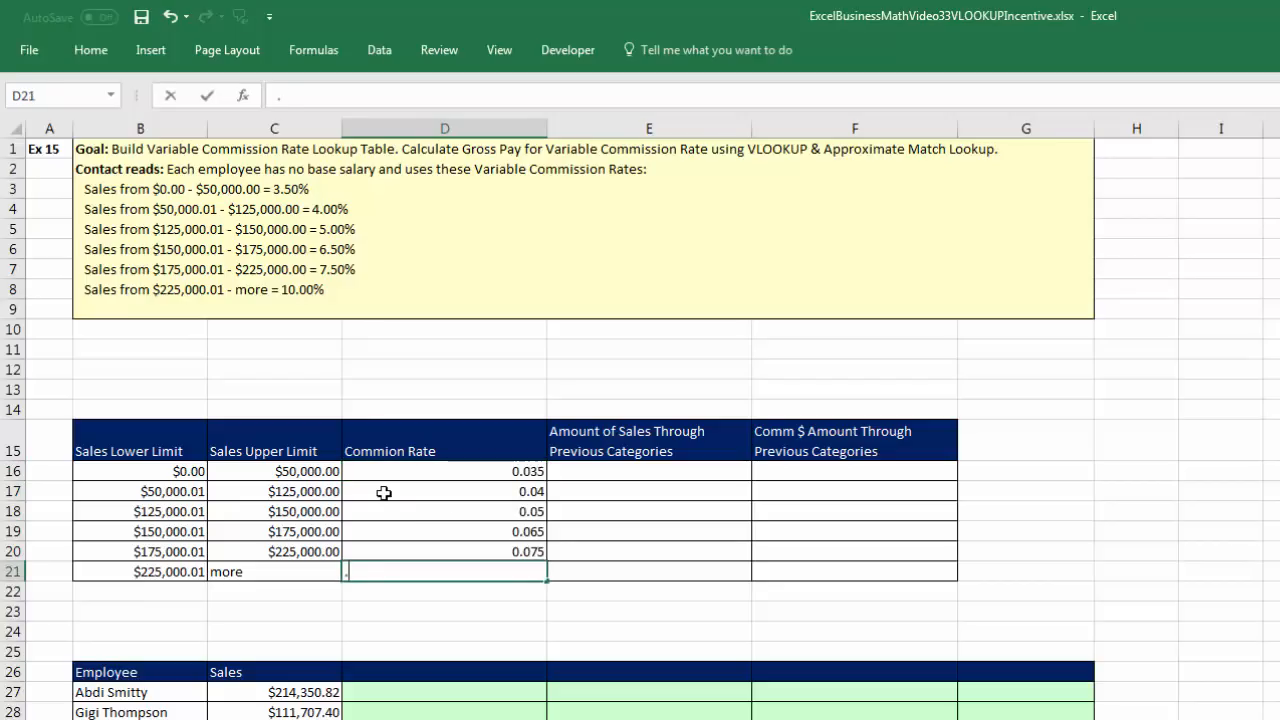
{"action": "key", "text": "Return"}
Step: Format the commission rates in D16:D21 as Percentage with 2 decimal places
{"action": "left_click_drag", "start_coordinate": [409, 472], "coordinate": [443, 571]}
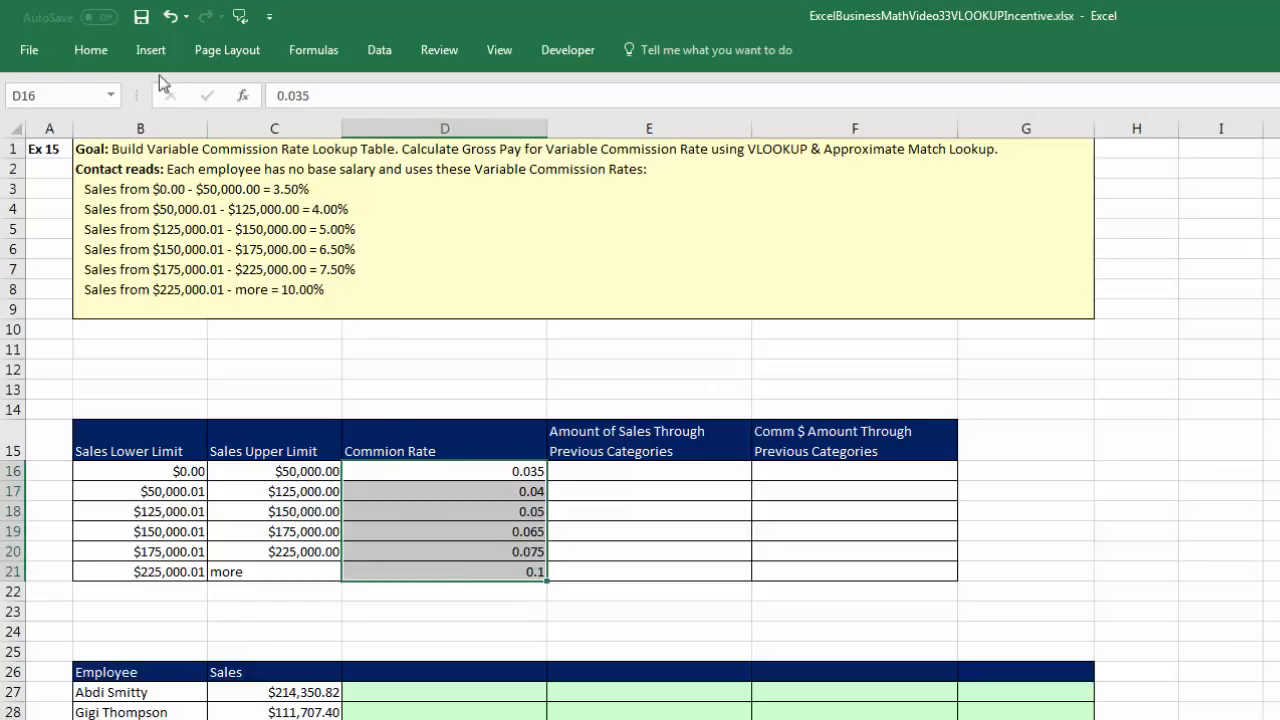
{"action": "left_click", "coordinate": [90, 50]}
{"action": "key", "text": "ctrl+1"}
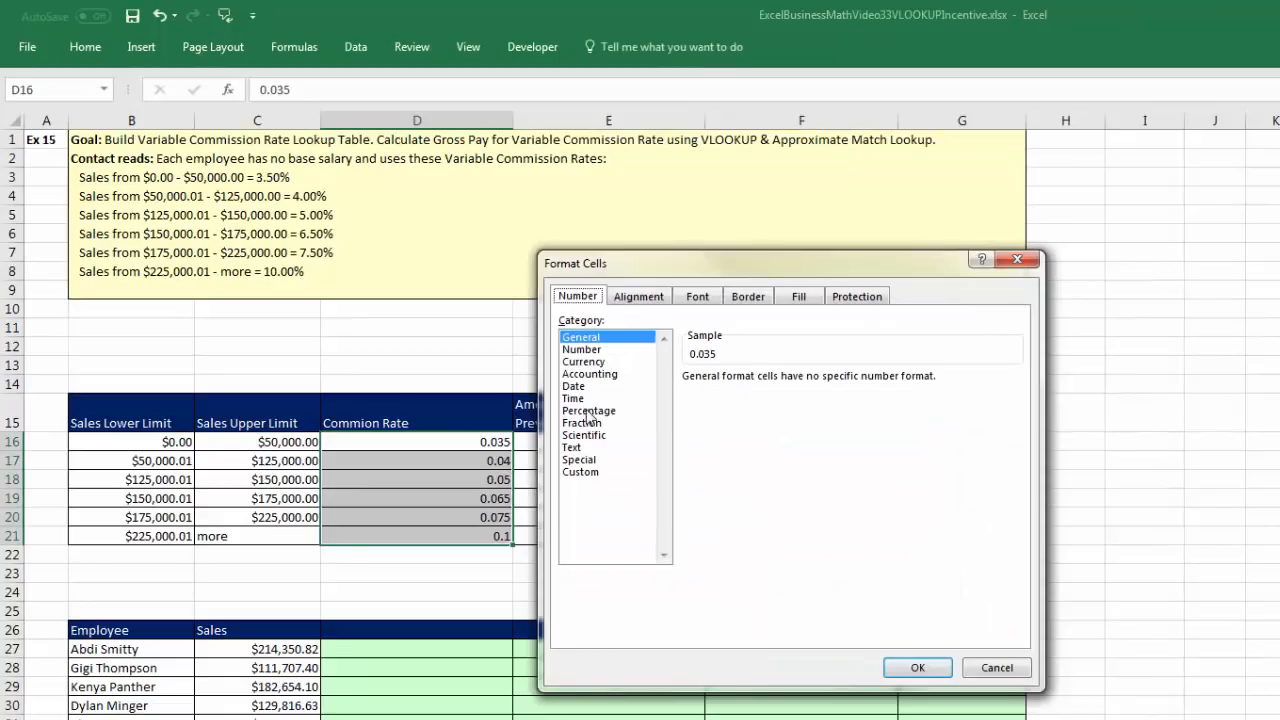
{"action": "left_click", "coordinate": [696, 437]}
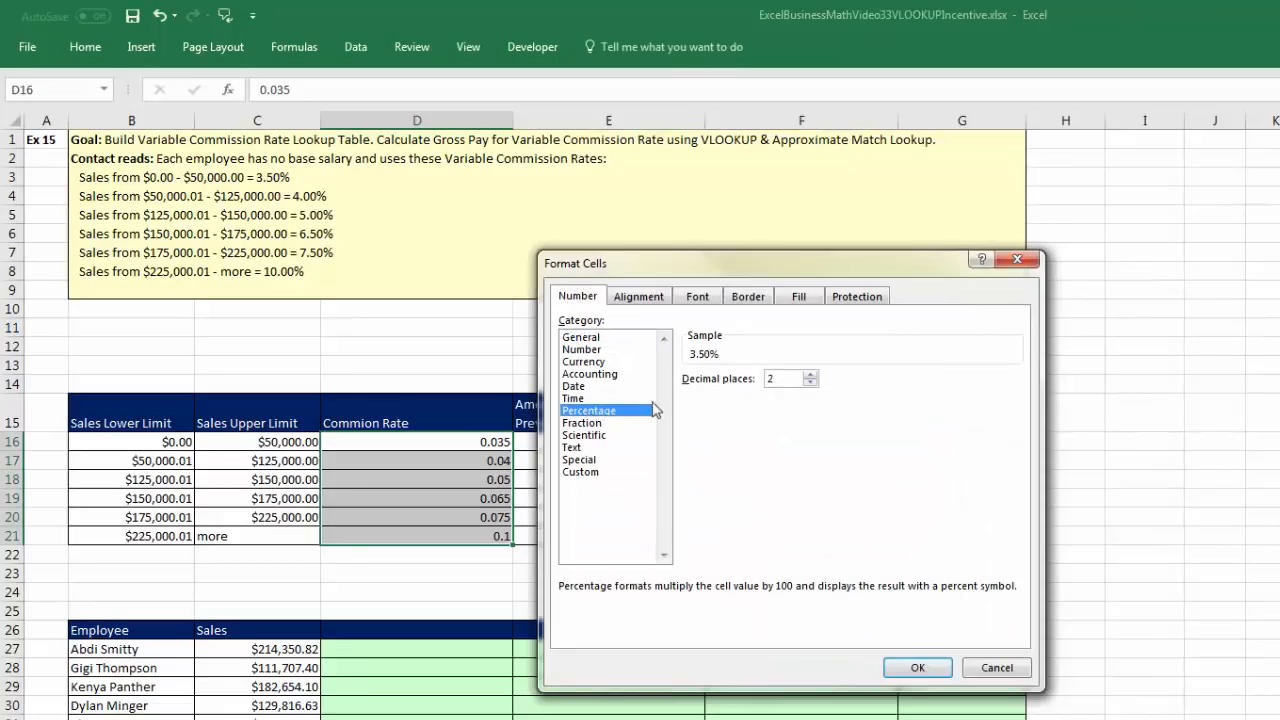
{"action": "key", "text": "Return"}
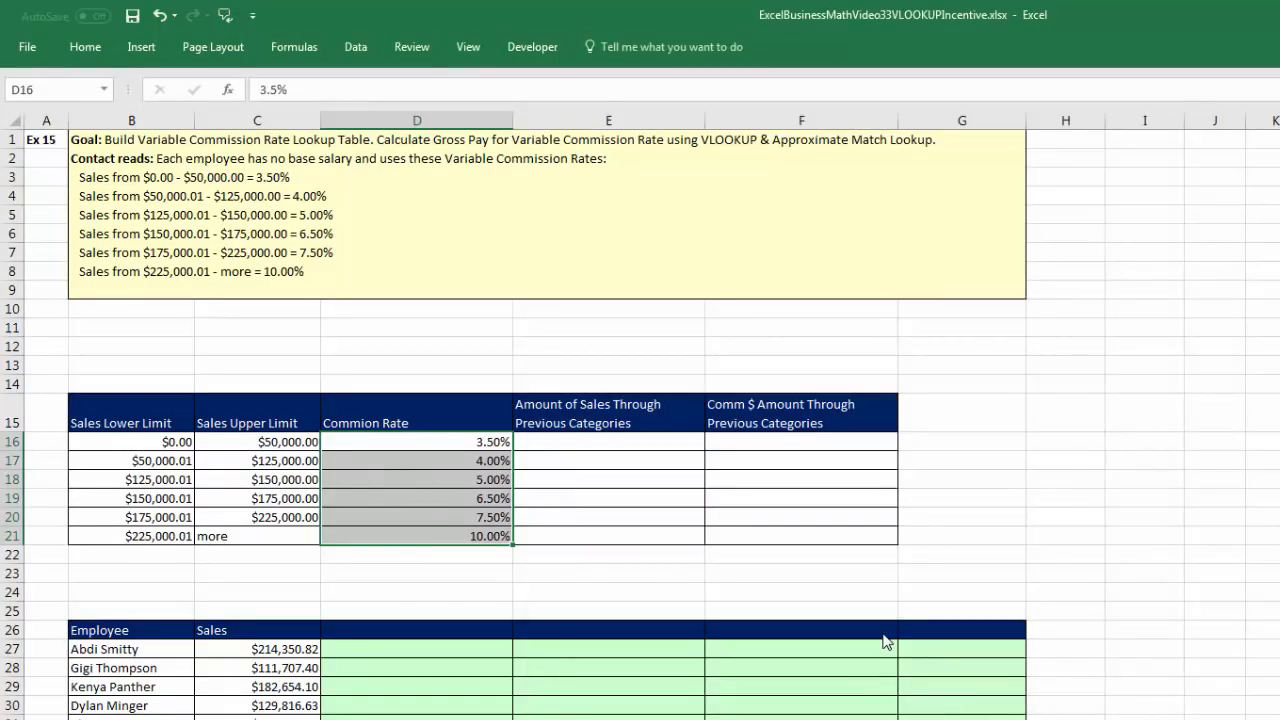
Step: Fill the formula cells B17:B21 and E17:F21 with the recent light green color
{"action": "left_click_drag", "start_coordinate": [146, 461], "coordinate": [157, 530]}
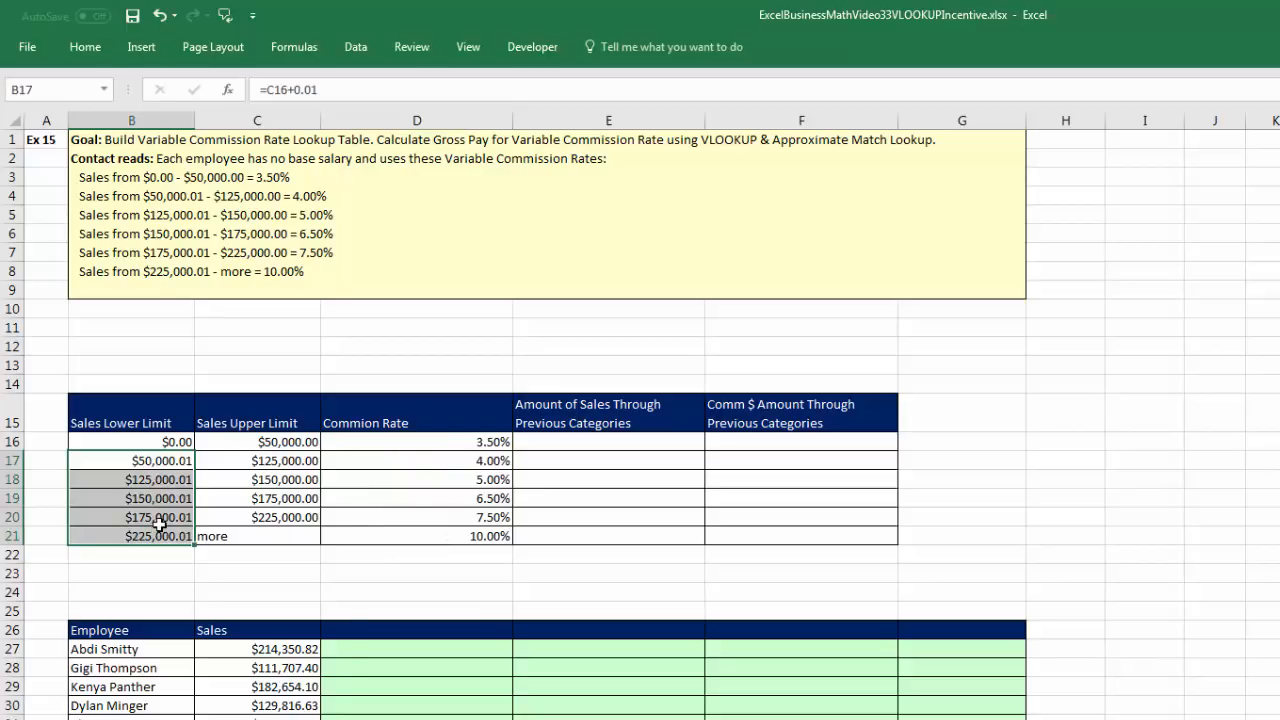
{"action": "right_click", "coordinate": [160, 525]}
{"action": "left_click", "coordinate": [251, 495]}
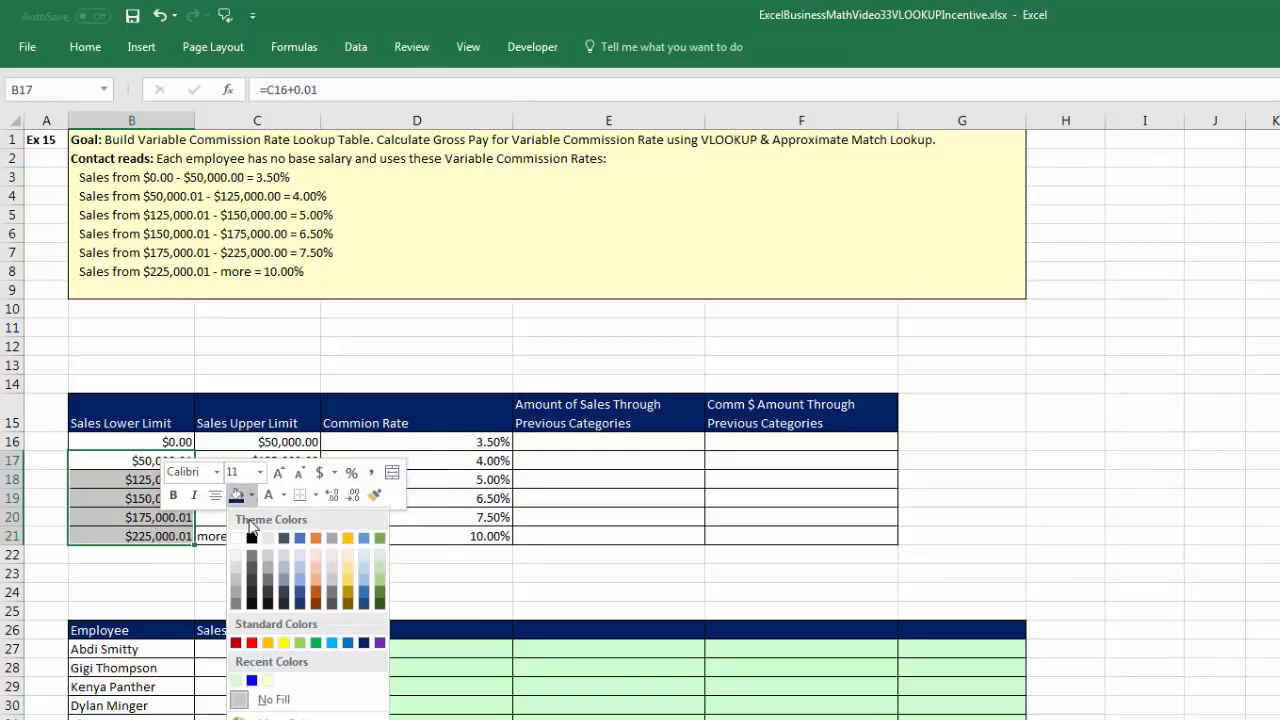
{"action": "left_click", "coordinate": [240, 682]}
{"action": "left_click_drag", "start_coordinate": [549, 458], "coordinate": [796, 511]}
{"action": "left_click_drag", "start_coordinate": [800, 535], "coordinate": [800, 535]}
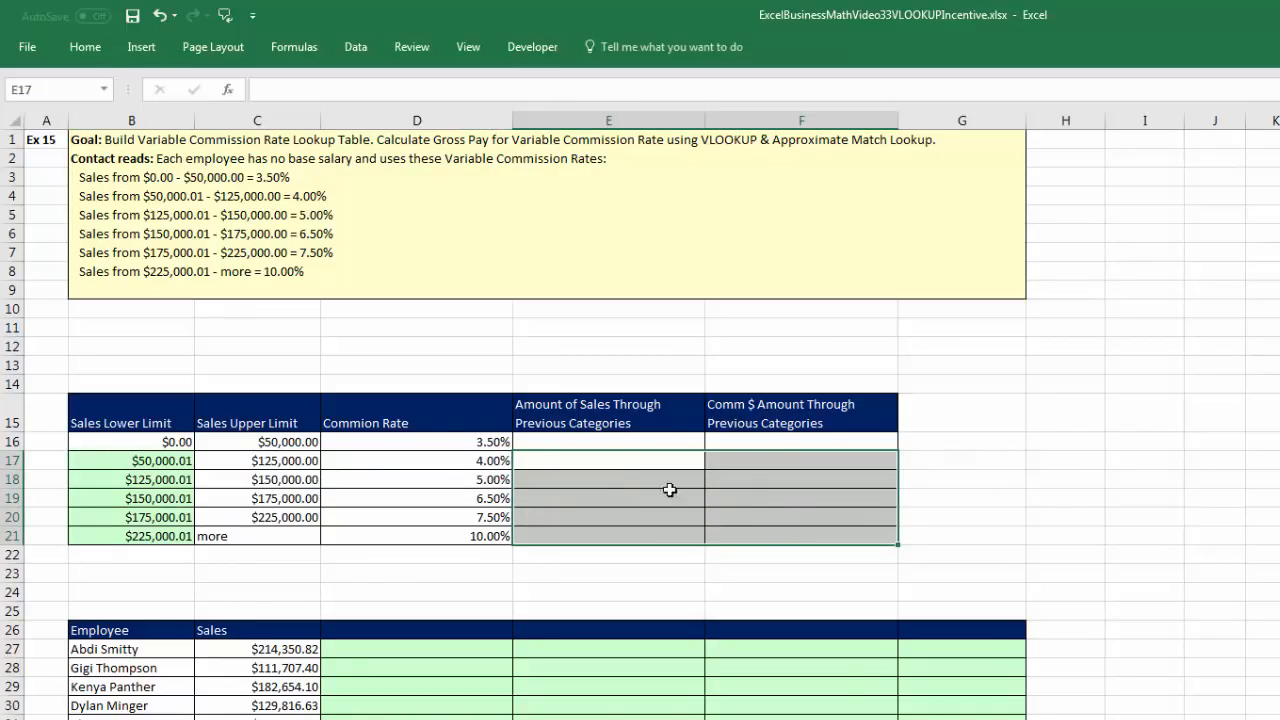
Step: Enter 0 in E16 and F16 as the first category's previous sales and commission amounts
{"action": "left_click", "coordinate": [594, 445]}
{"action": "type", "text": "0"}
{"action": "key", "text": "Tab"}
{"action": "type", "text": "0"}
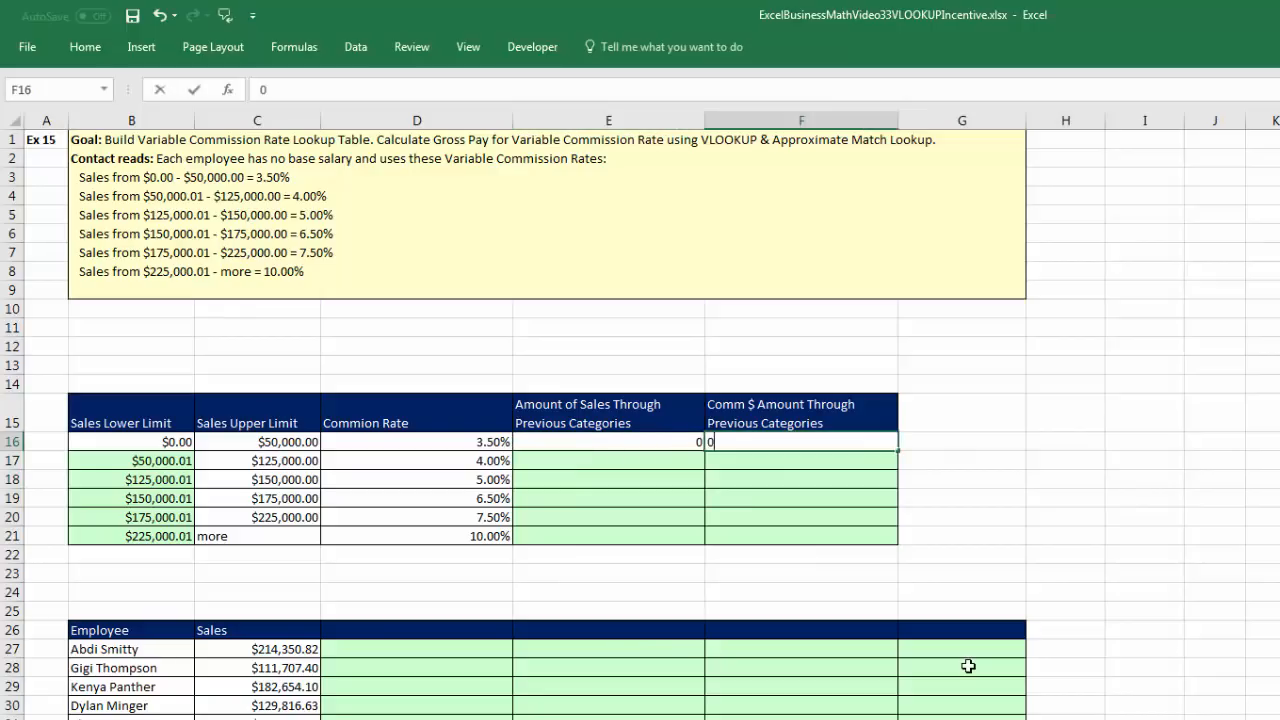
{"action": "key", "text": "Tab"}
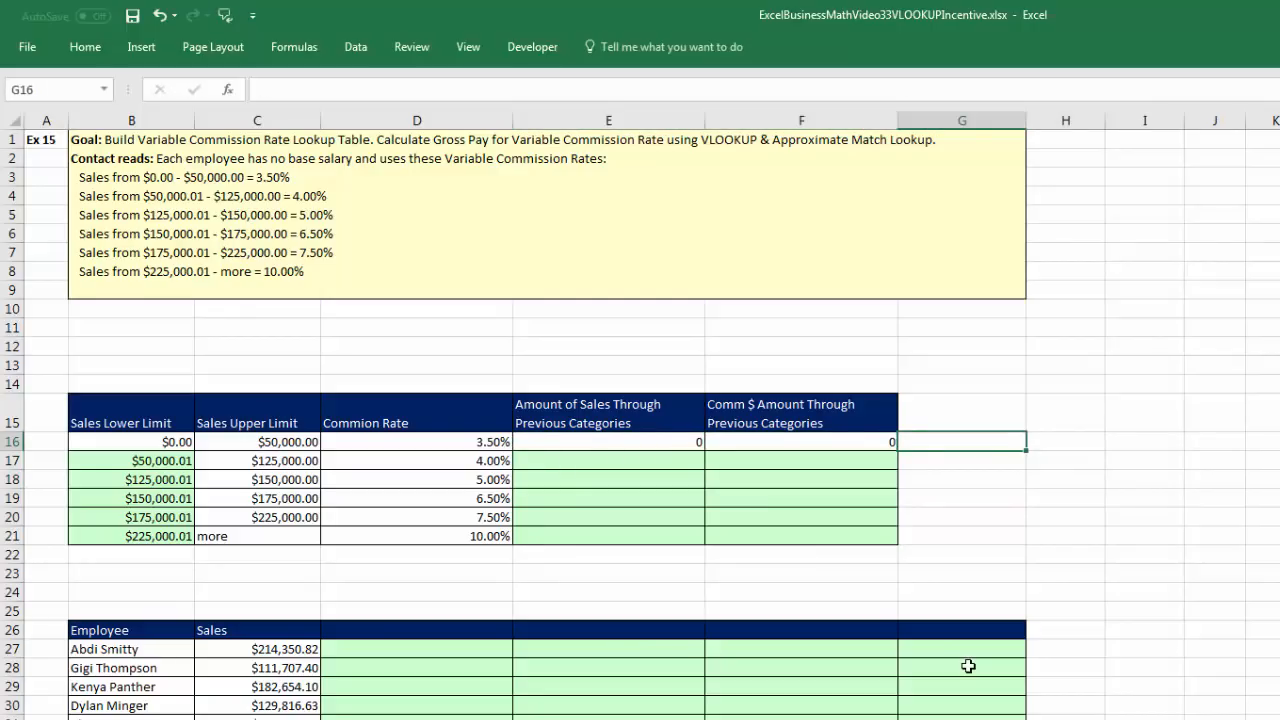
Step: Enter =C16 in E17 and copy the formula down through E21
{"action": "left_click", "coordinate": [655, 462]}
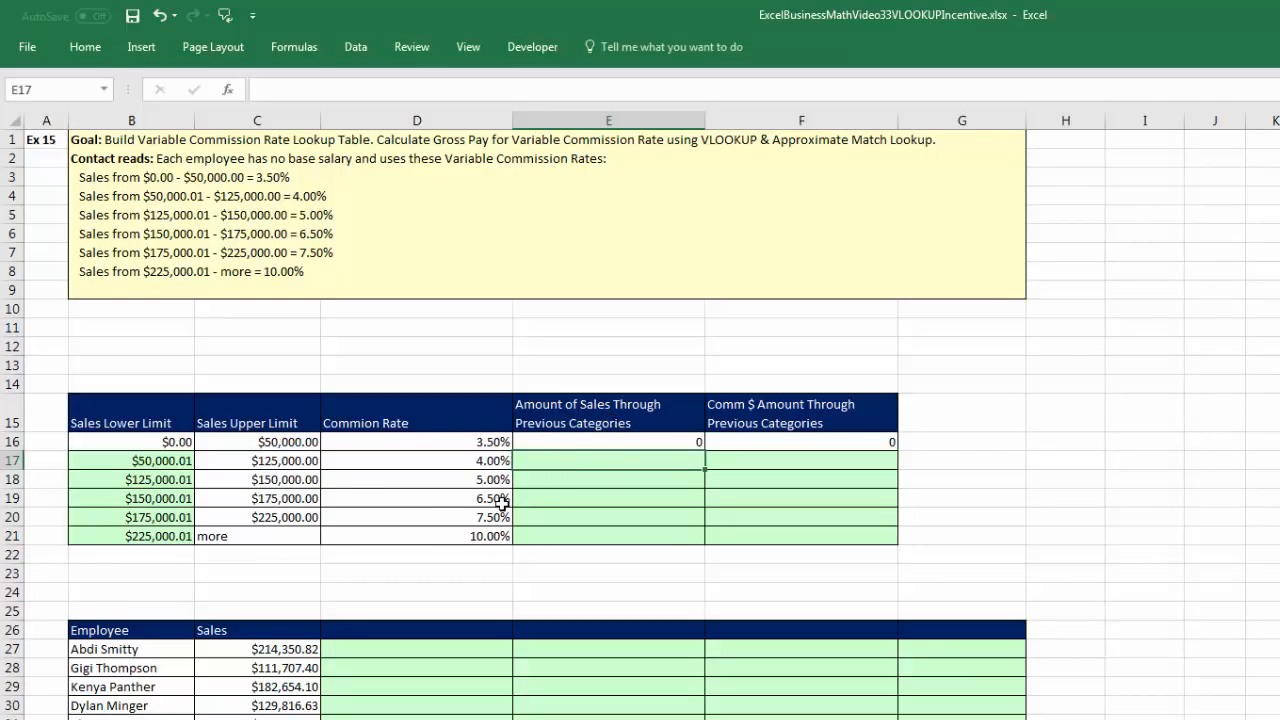
{"action": "type", "text": "="}
{"action": "left_click", "coordinate": [289, 443]}
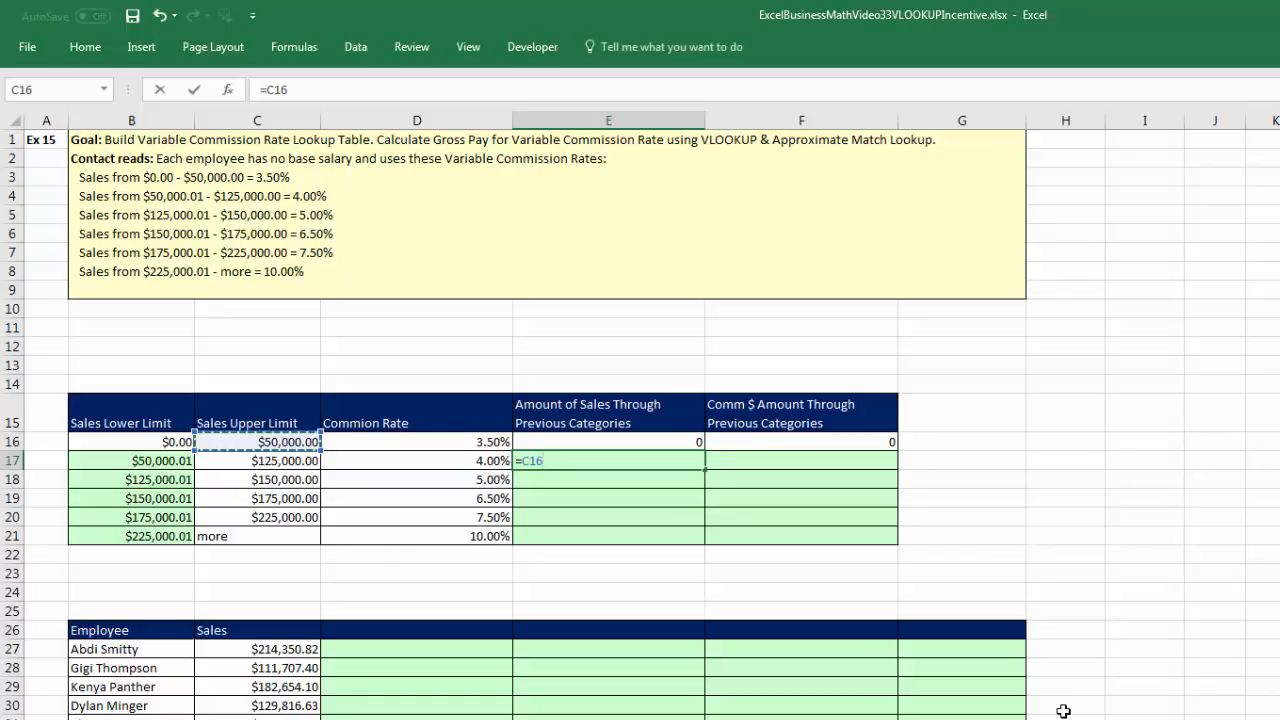
{"action": "key", "text": "ctrl+Return"}
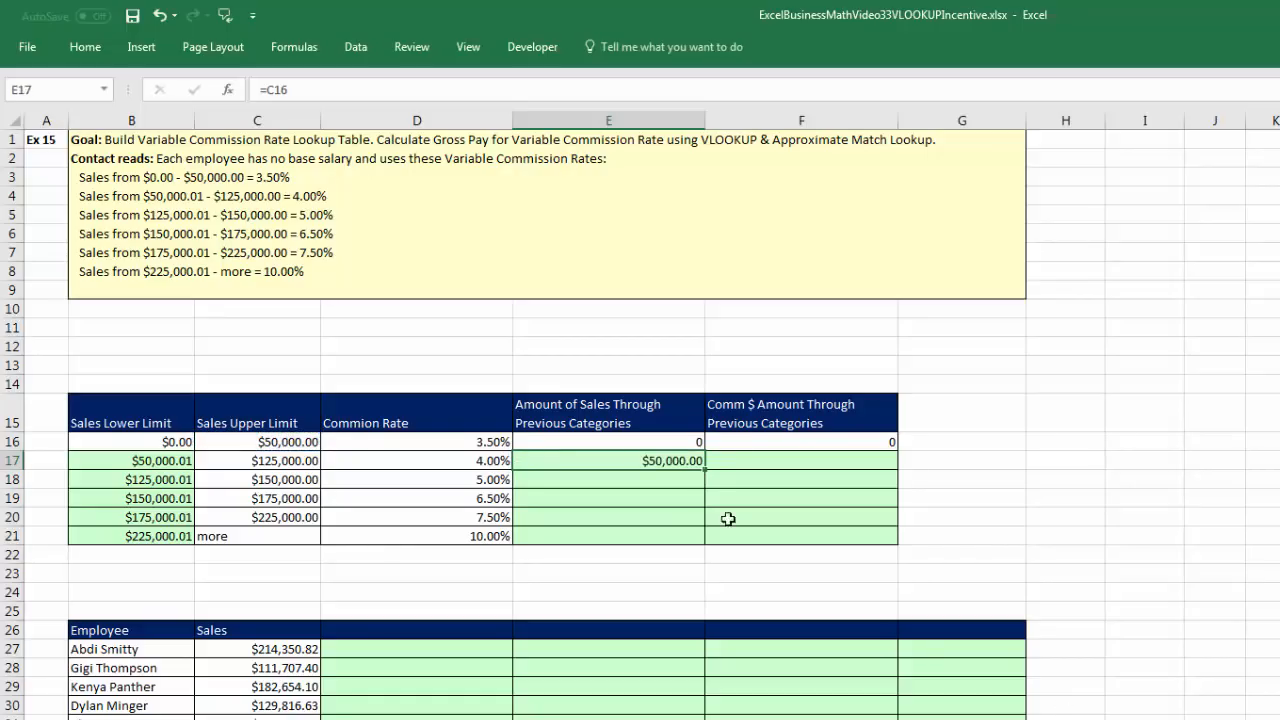
{"action": "left_click_drag", "start_coordinate": [707, 492], "coordinate": [711, 543]}
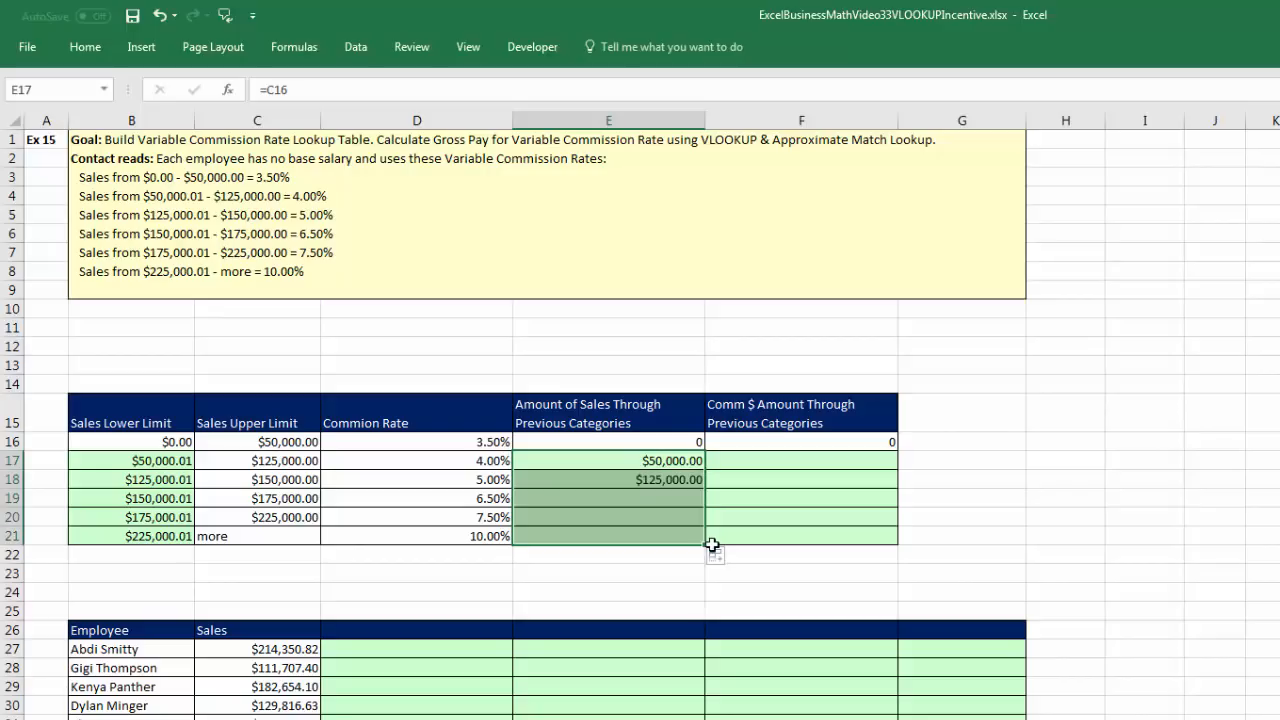
Step: Enter =C16*D16 in F17 to calculate the commission earned through the first category
{"action": "key", "text": "Right"}
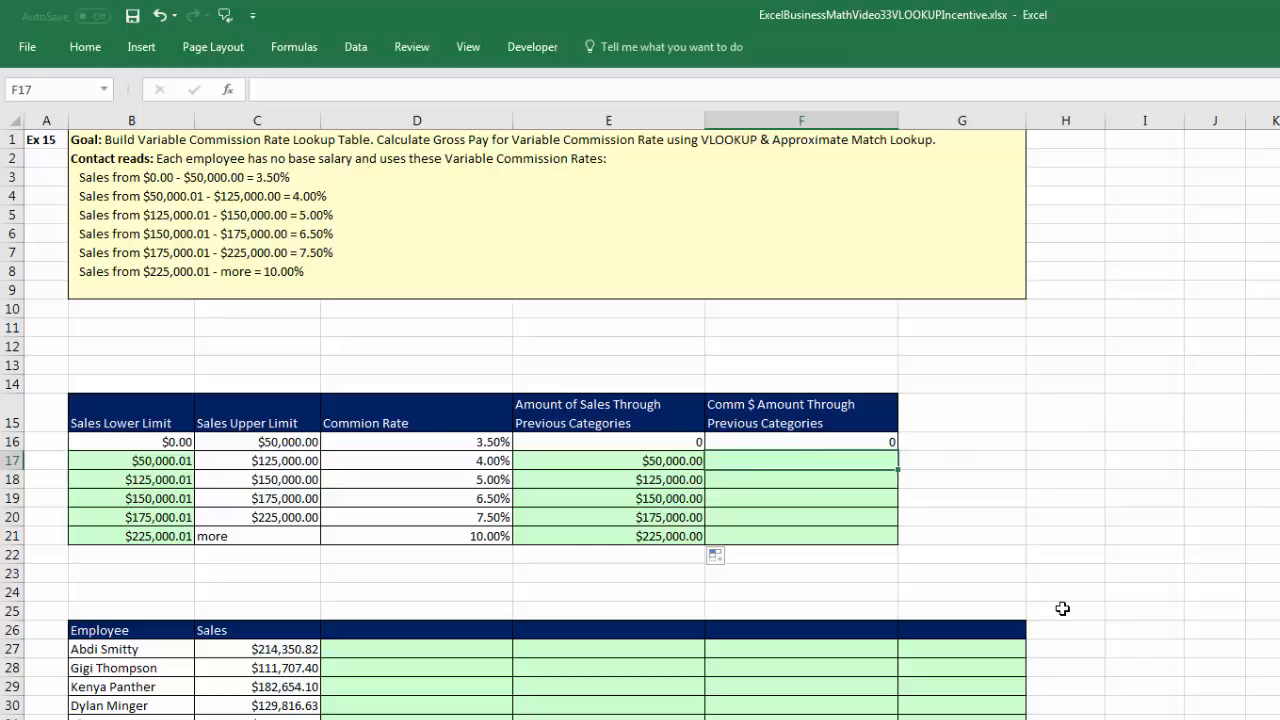
{"action": "type", "text": "="}
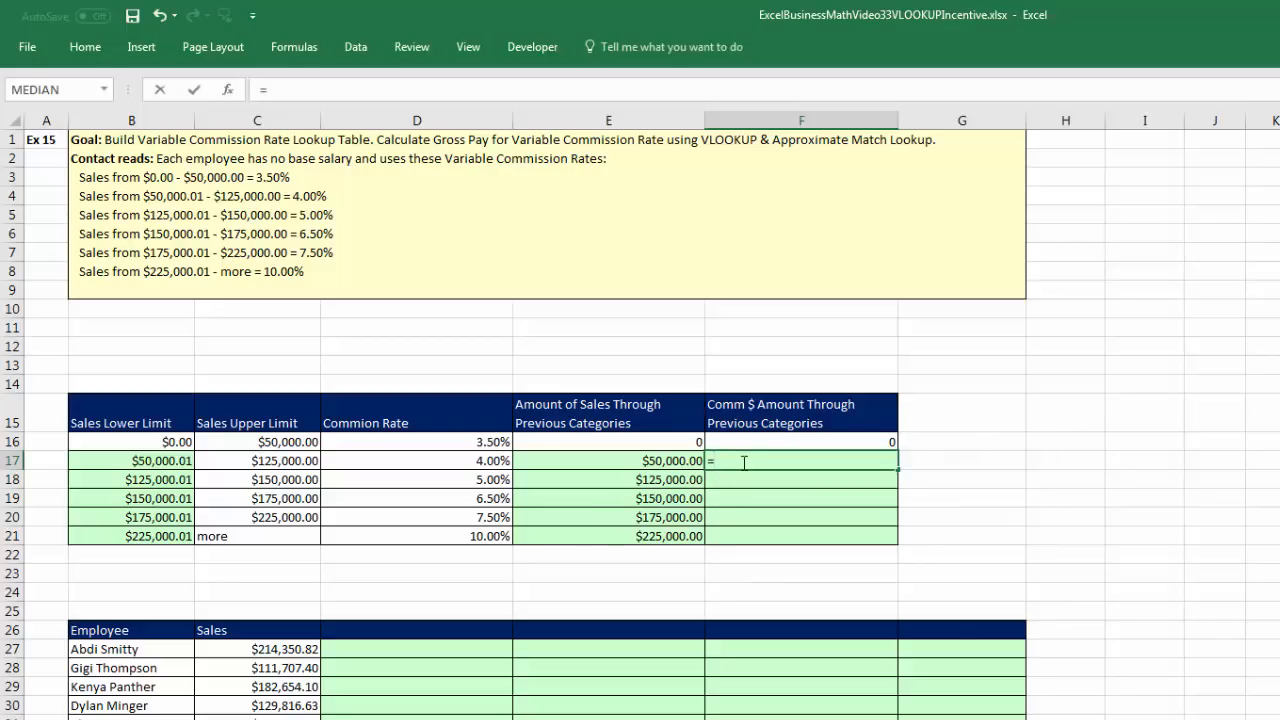
{"action": "left_click", "coordinate": [292, 442]}
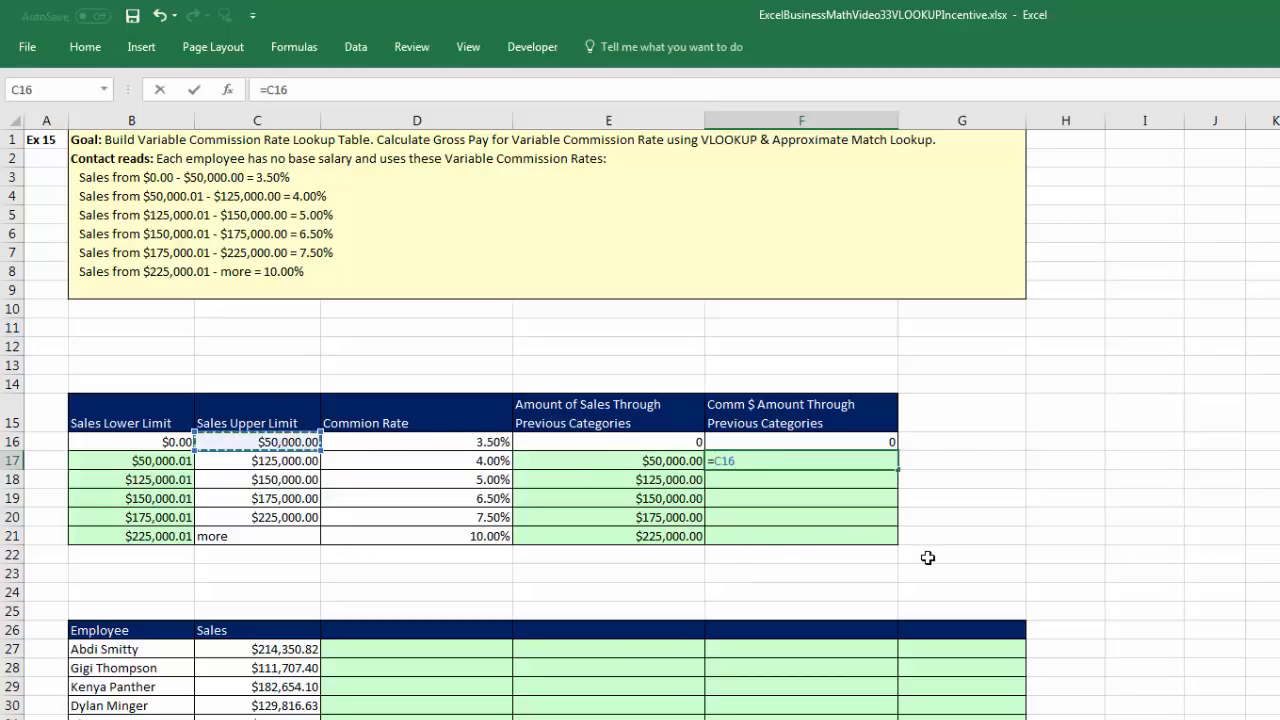
{"action": "type", "text": "*"}
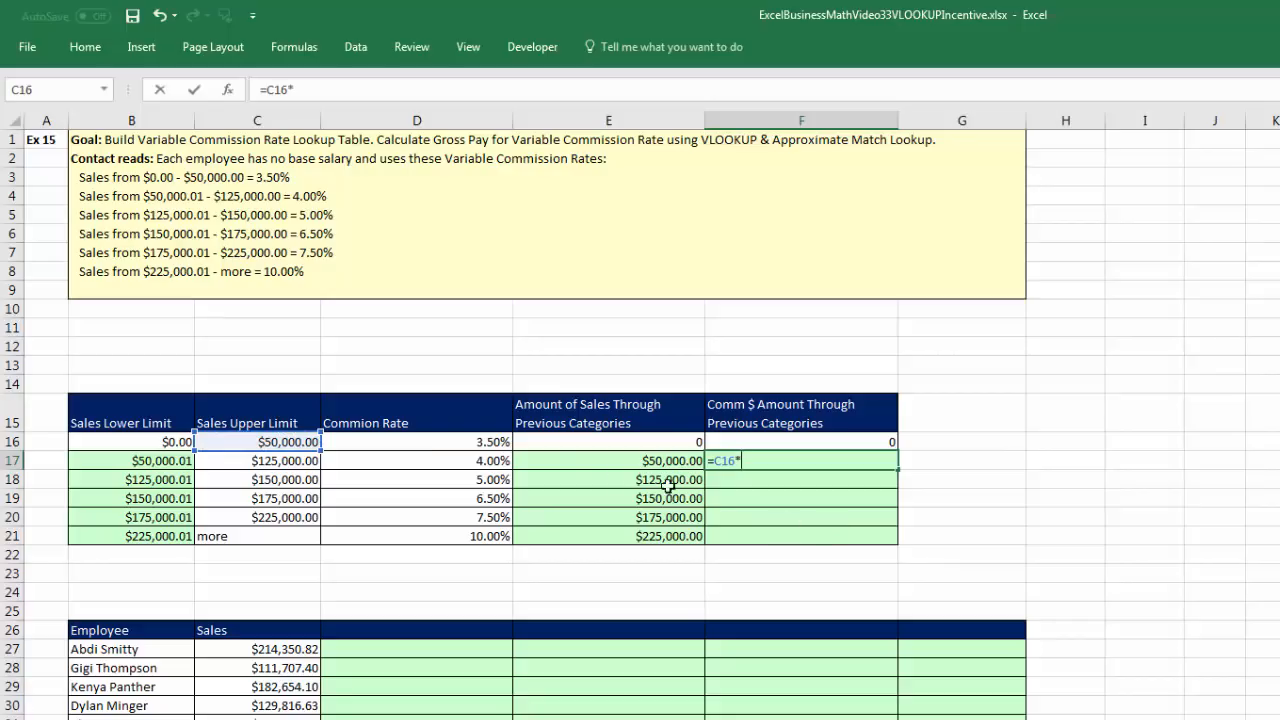
{"action": "left_click", "coordinate": [432, 442]}
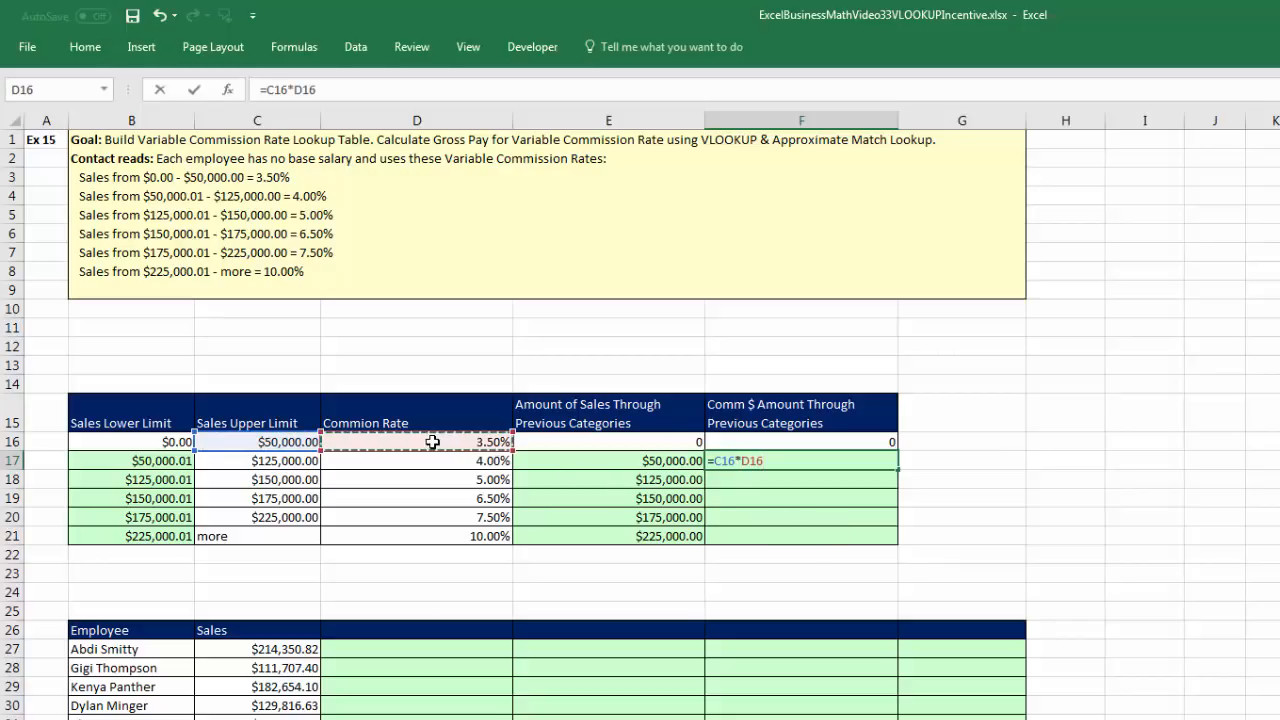
{"action": "key", "text": "ctrl+Return"}
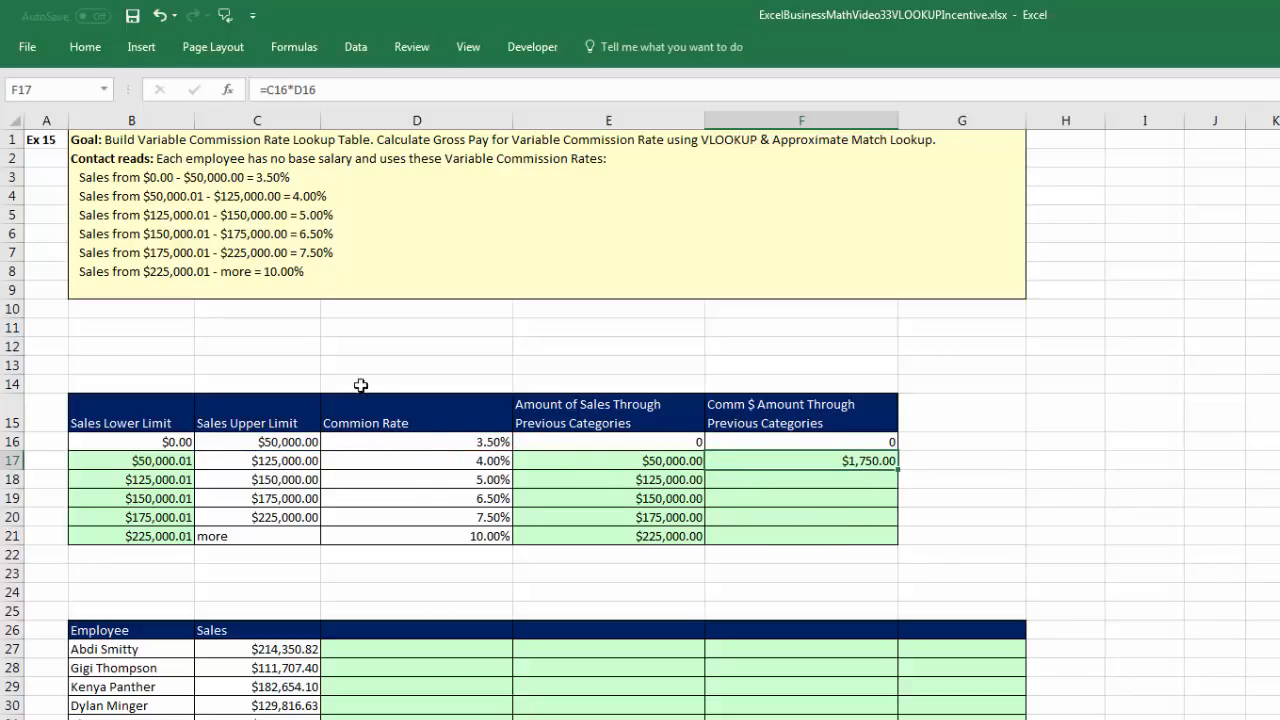
Step: Correct the misspelled header in D15 to "Commission Rate"
{"action": "left_click", "coordinate": [379, 422]}
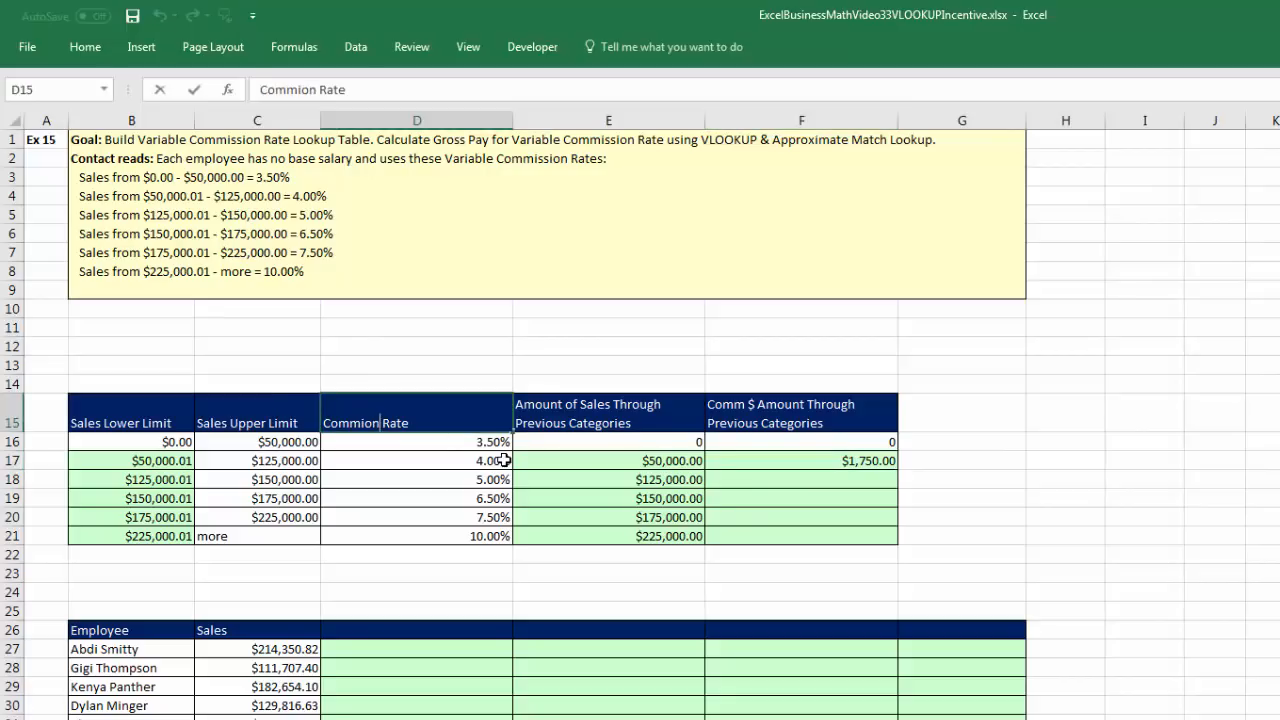
{"action": "key", "text": "Down"}
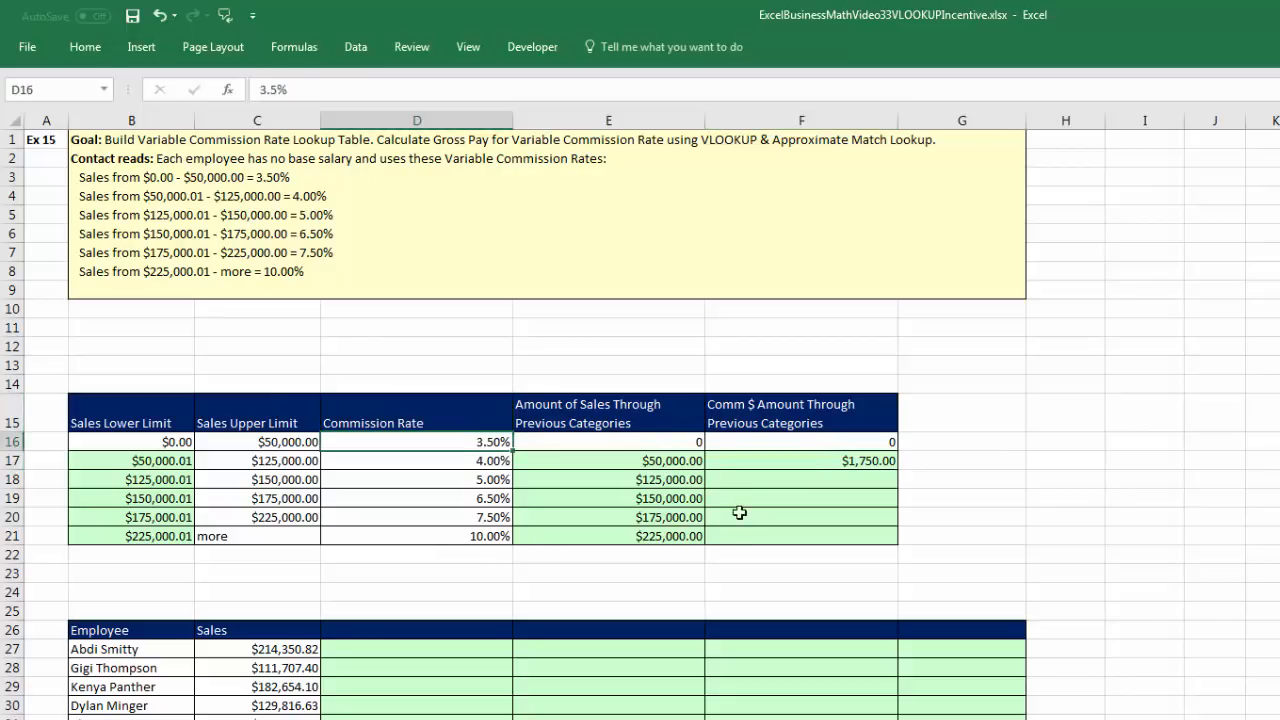
Step: Enter =(E18-E17) in F18 to calculate the sales amount falling within the second category
{"action": "left_click", "coordinate": [812, 460]}
{"action": "left_click", "coordinate": [806, 484]}
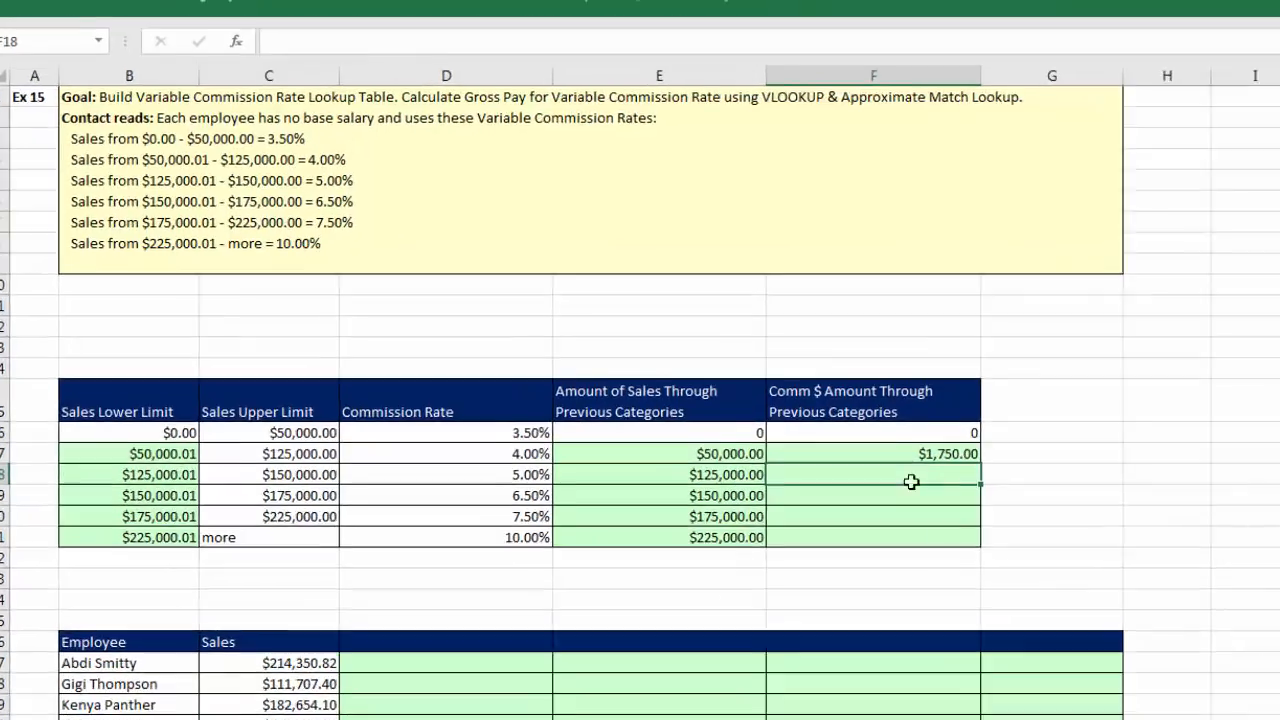
{"action": "type", "text": "=("}
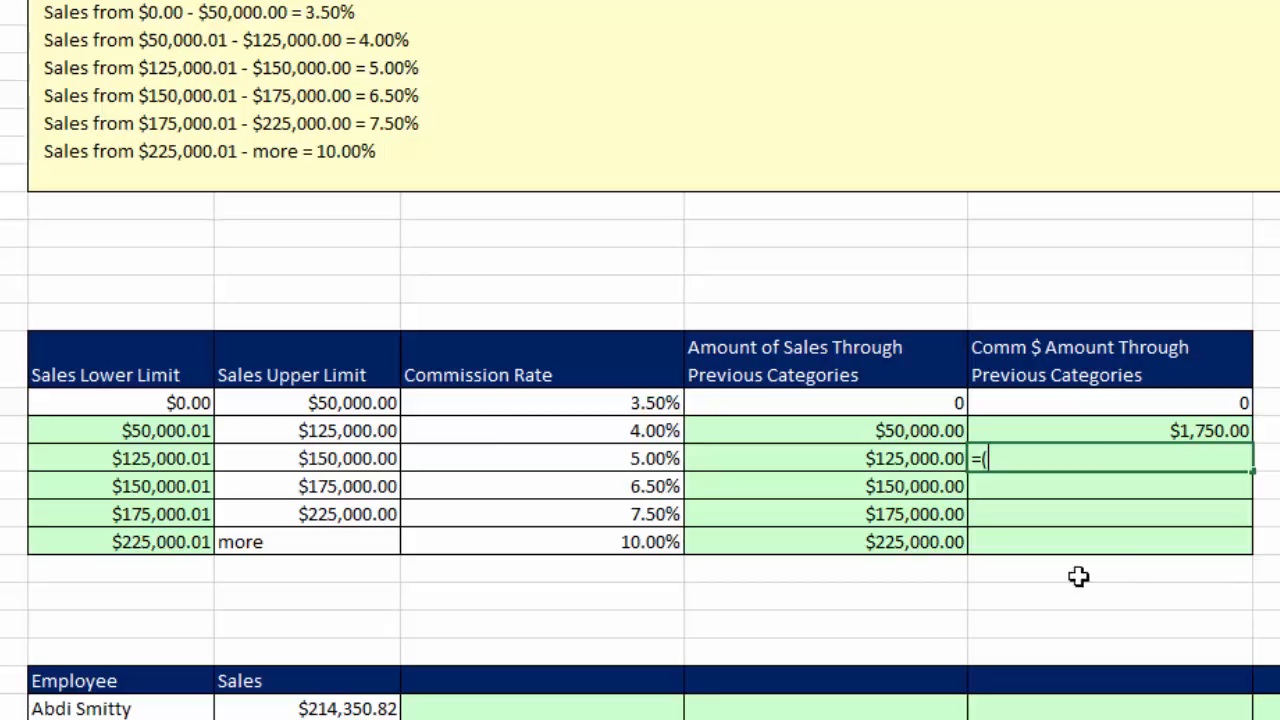
{"action": "left_click", "coordinate": [912, 458]}
{"action": "type", "text": "-"}
{"action": "left_click", "coordinate": [928, 432]}
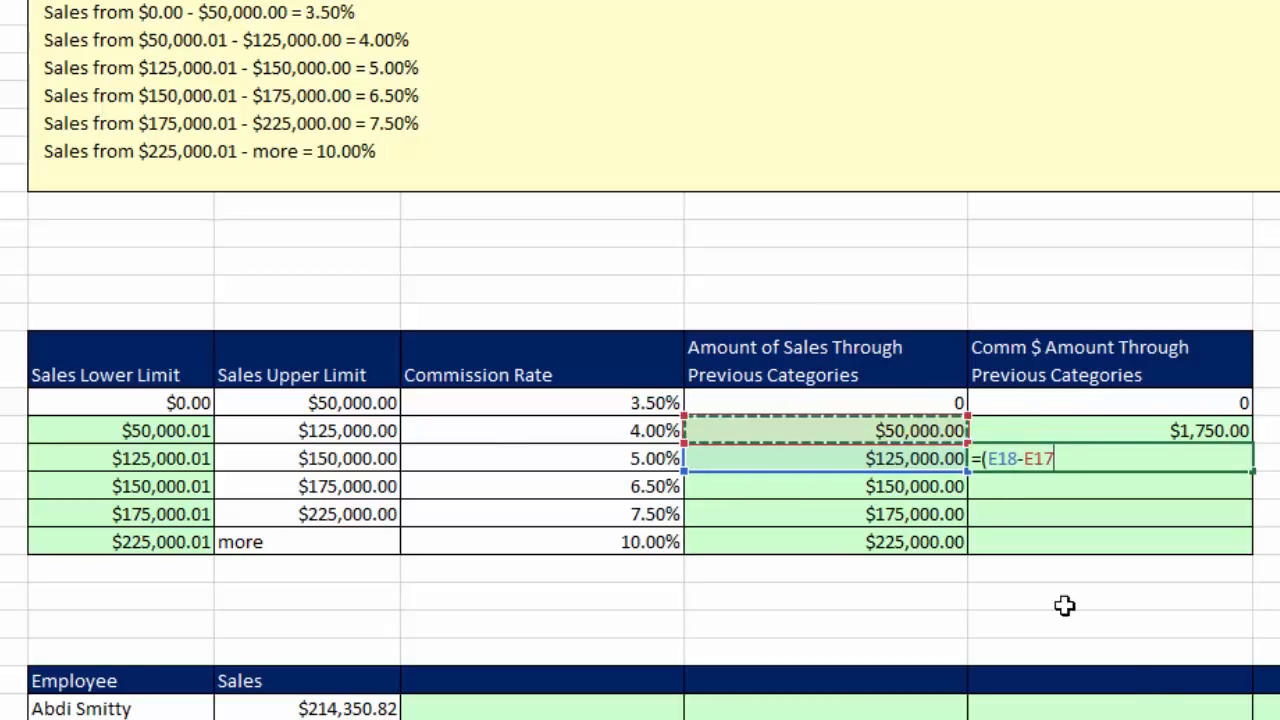
{"action": "type", "text": ")"}
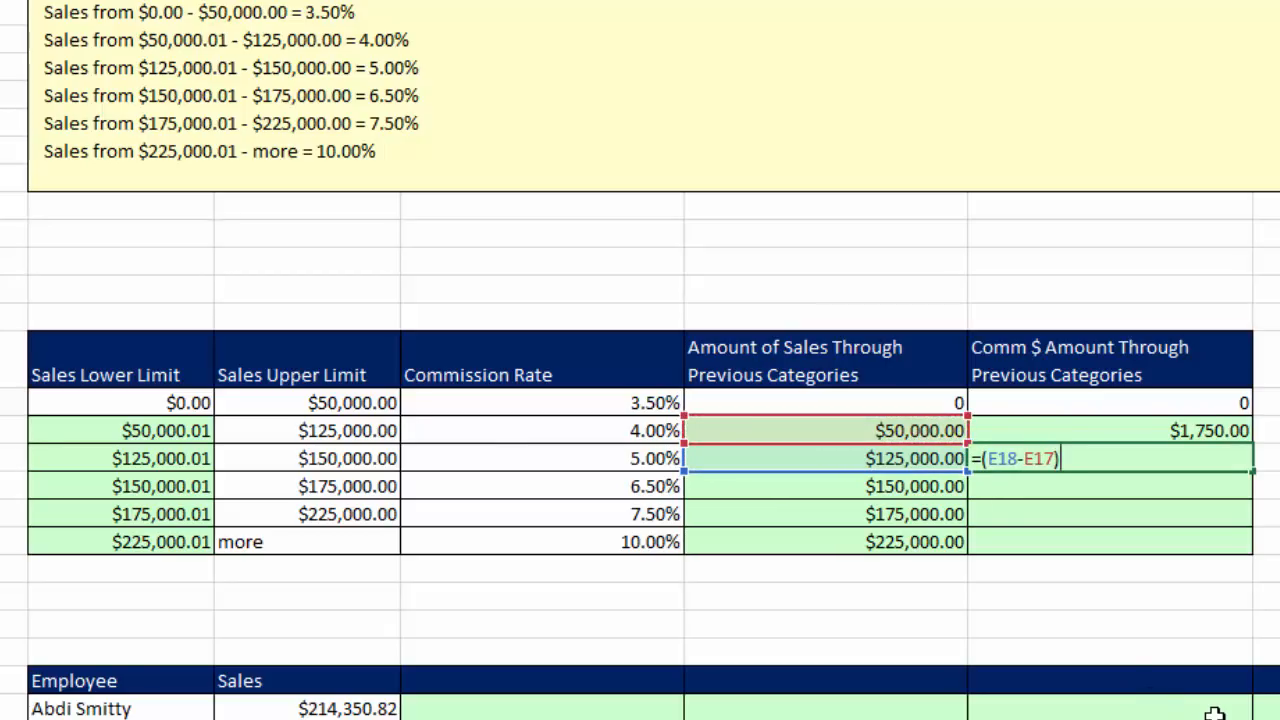
{"action": "key", "text": "ctrl+Return"}
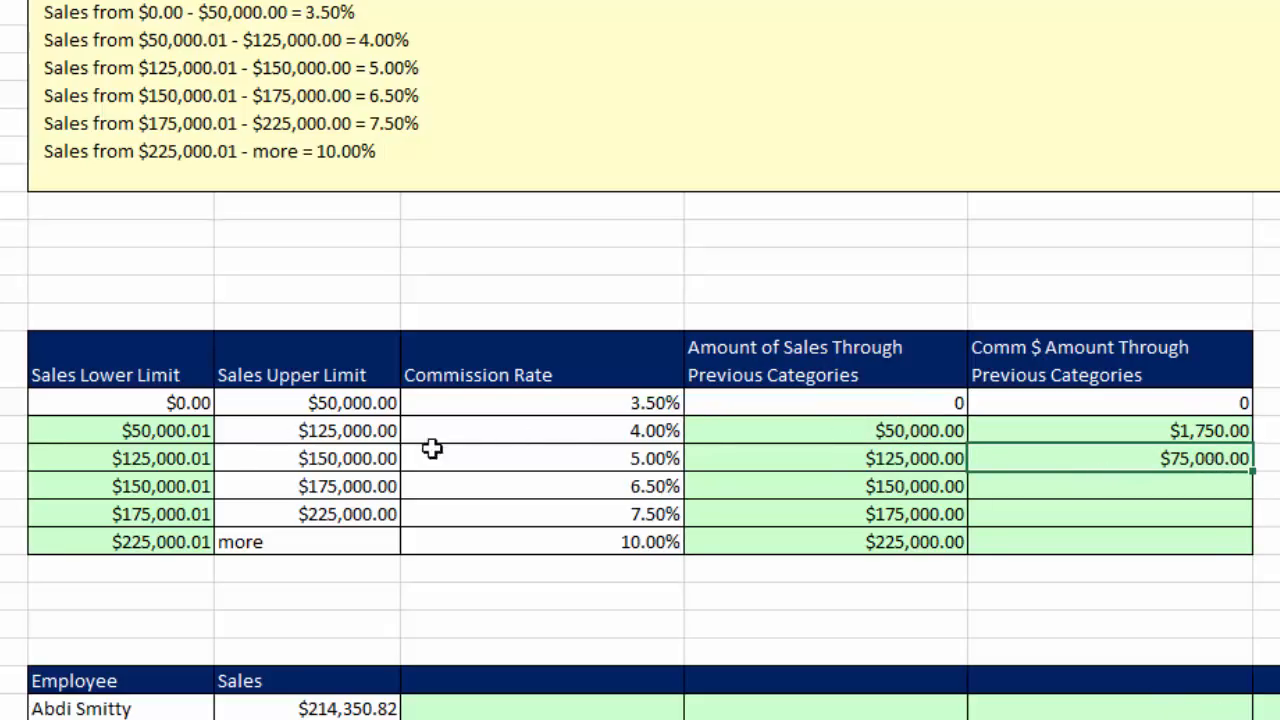
Step: Multiply the difference in F18 by the rate in D17, making the formula =(E18-E17)*D17
{"action": "key", "text": "F2"}
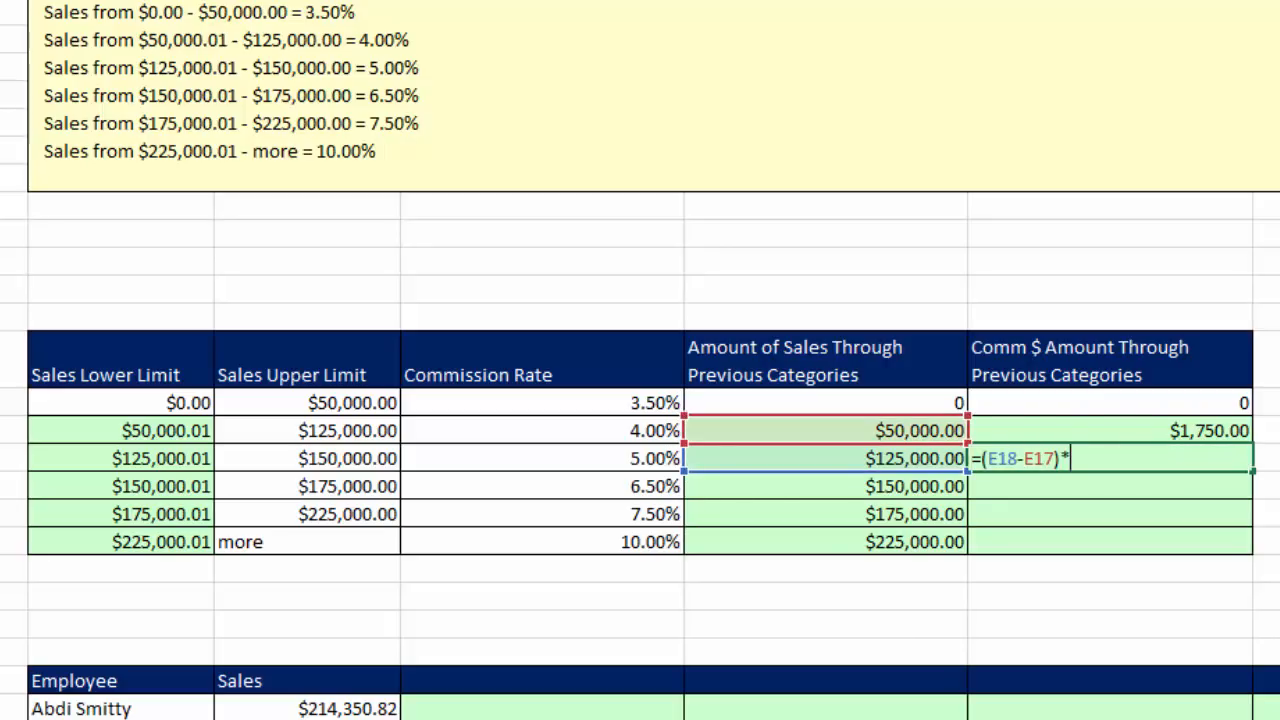
{"action": "type", "text": "*"}
{"action": "left_click", "coordinate": [646, 434]}
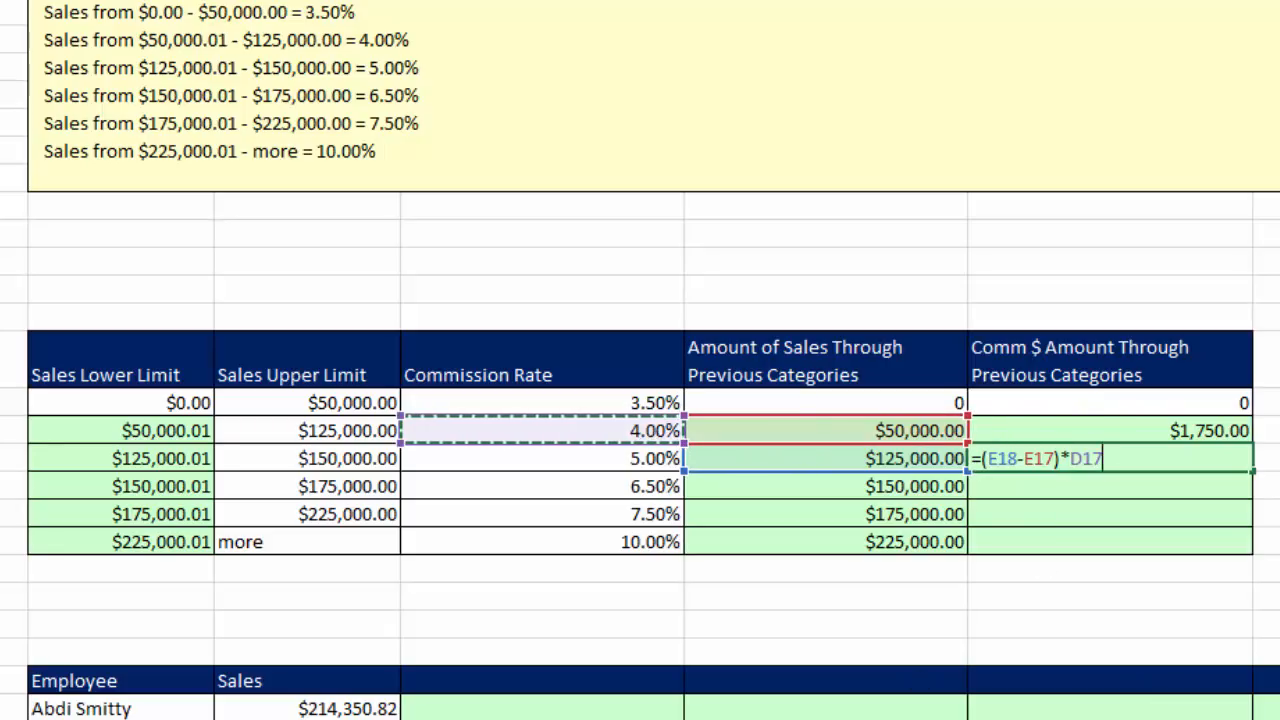
{"action": "key", "text": "ctrl+Return"}
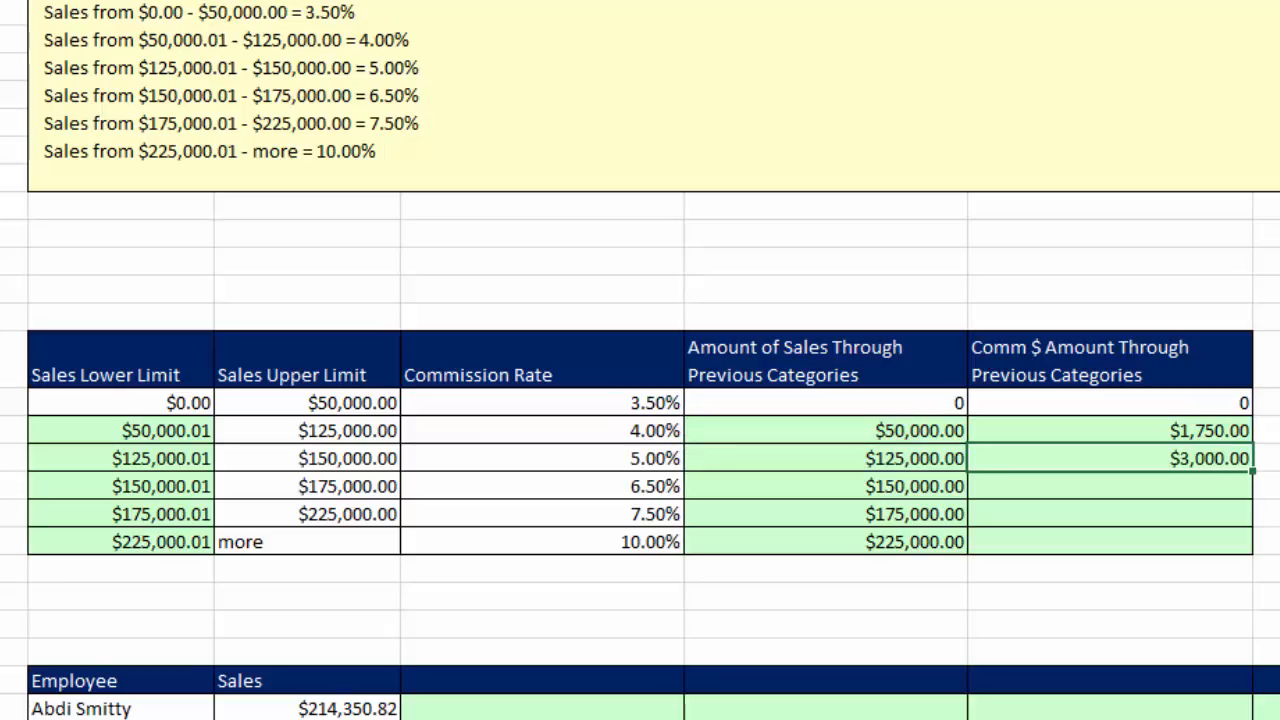
Step: Wrap the F18 formula in ROUND with 2 digits, as =ROUND((E18-E17)*D17,2)
{"action": "key", "text": "F2"}
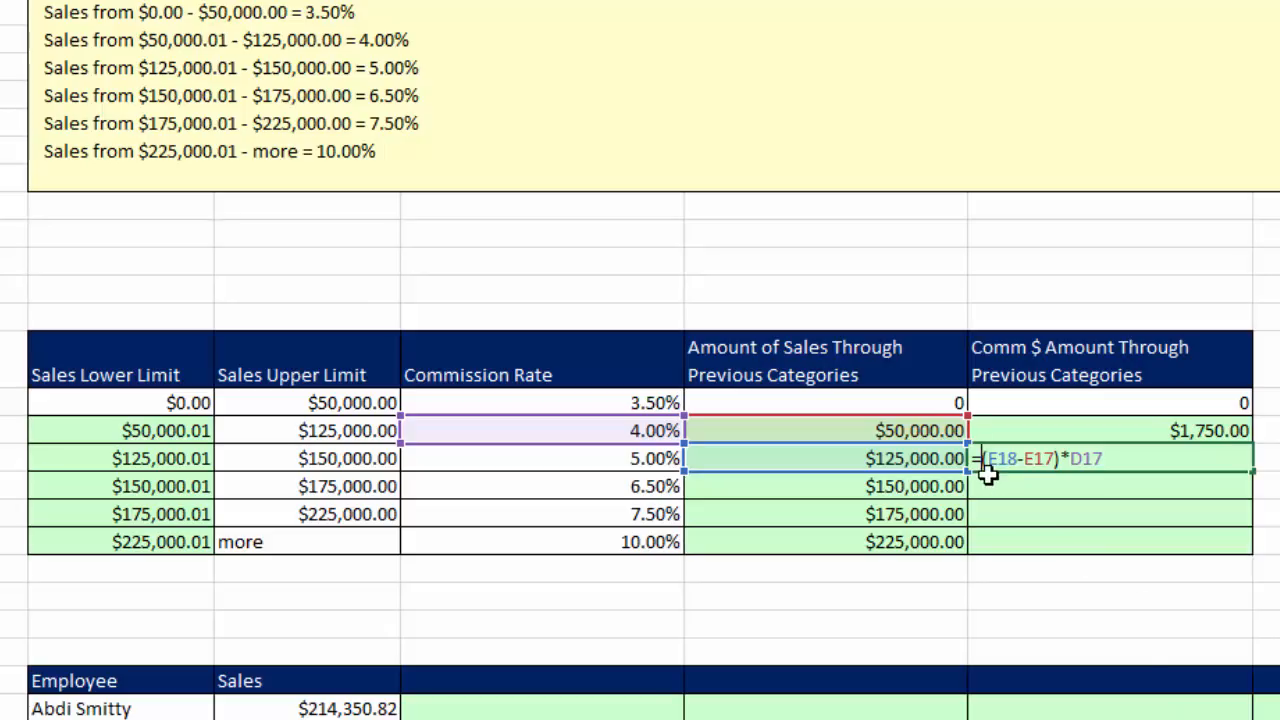
{"action": "type", "text": "Rou"}
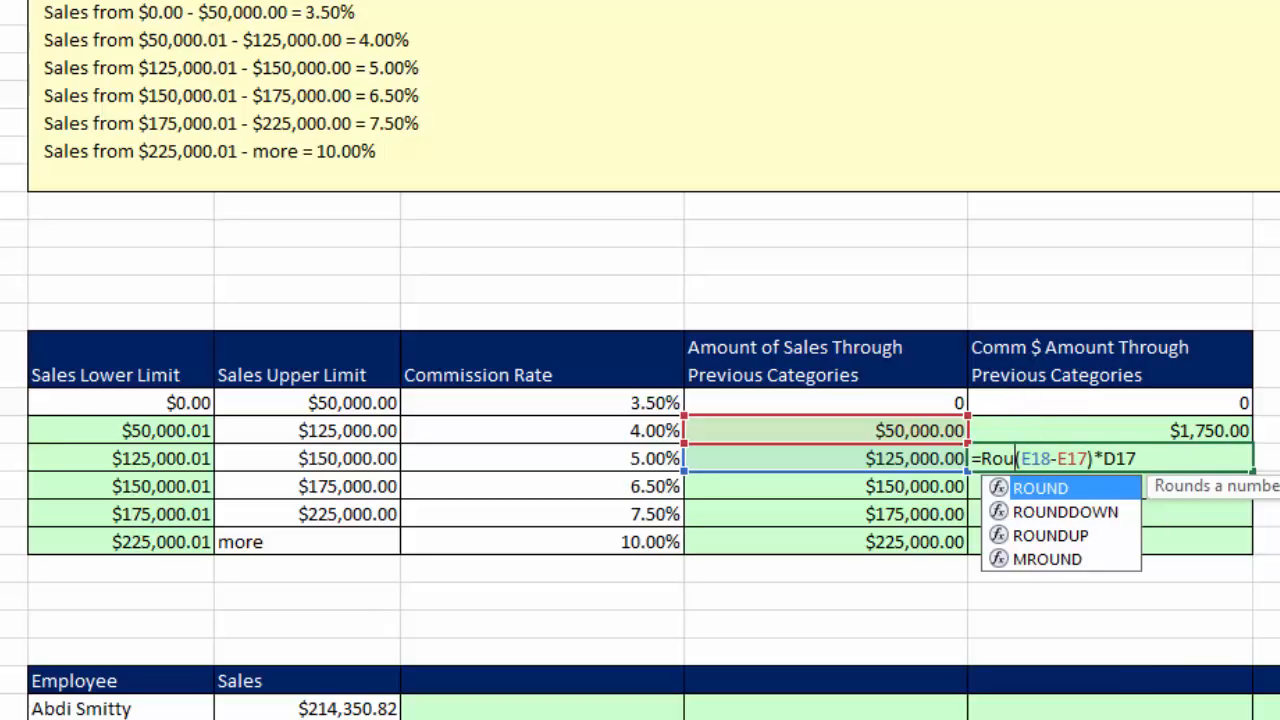
{"action": "key", "text": "Tab"}
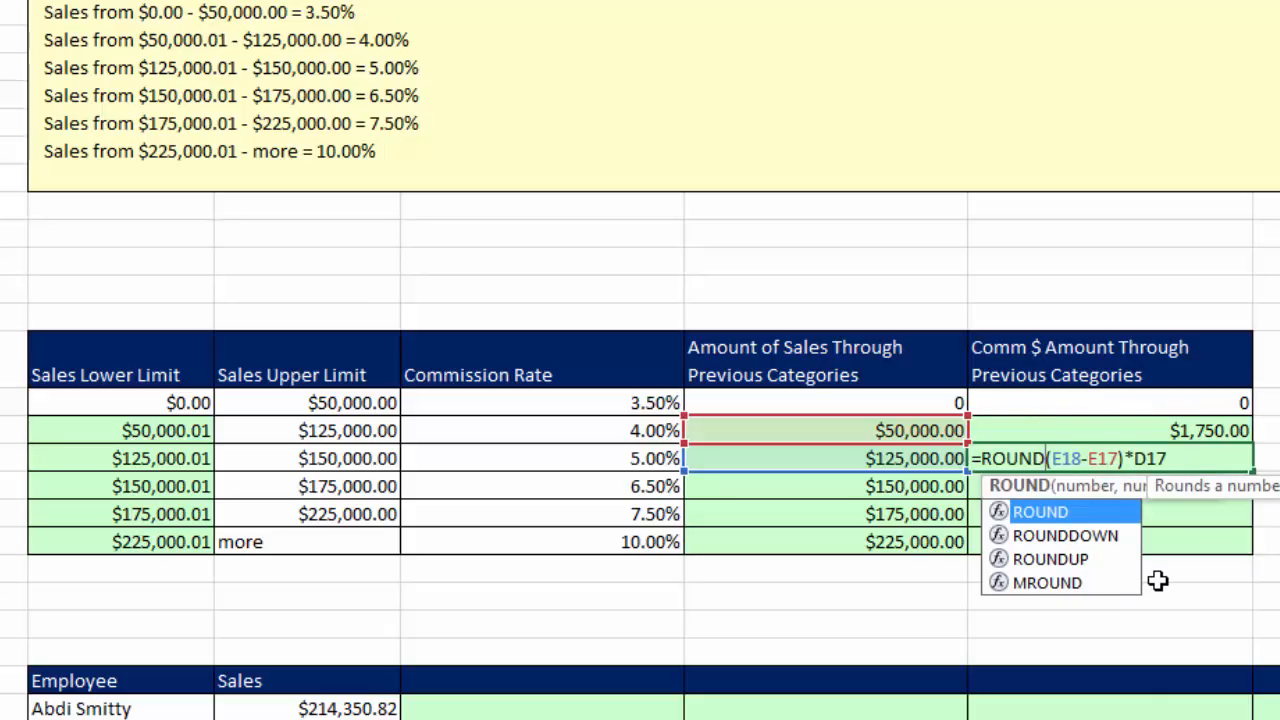
{"action": "type", "text": "("}
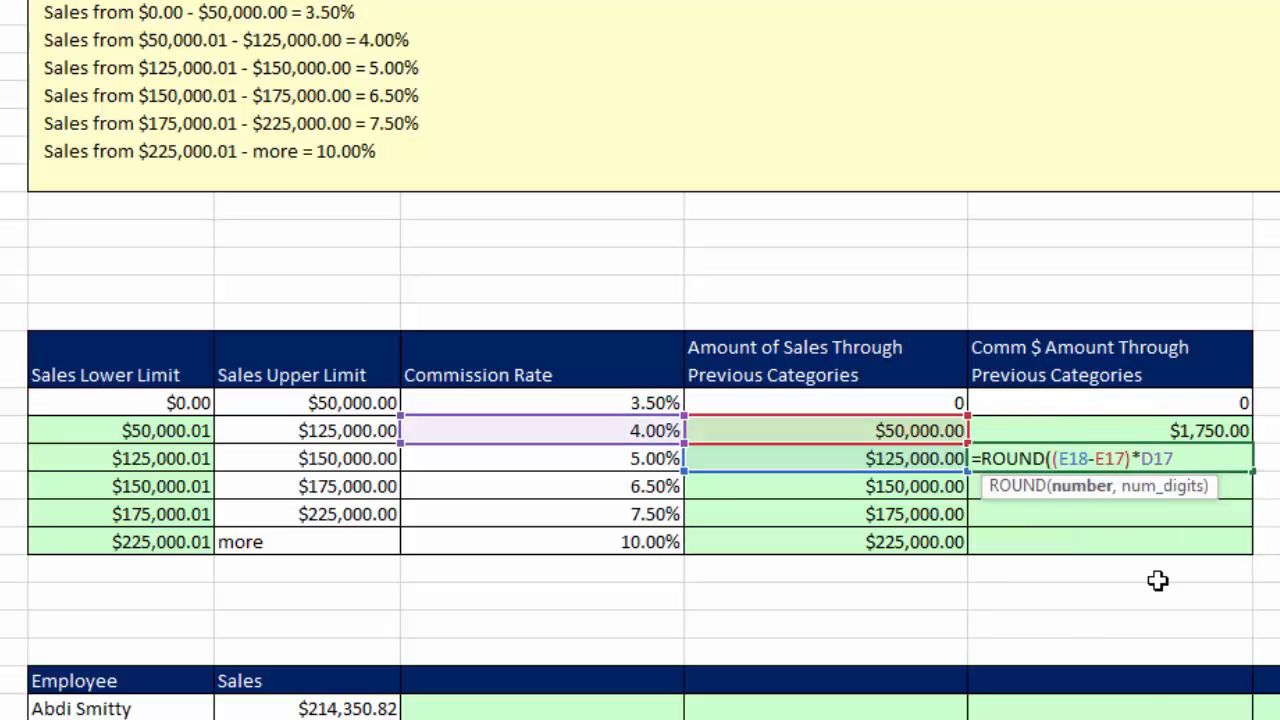
{"action": "left_click", "coordinate": [1073, 495]}
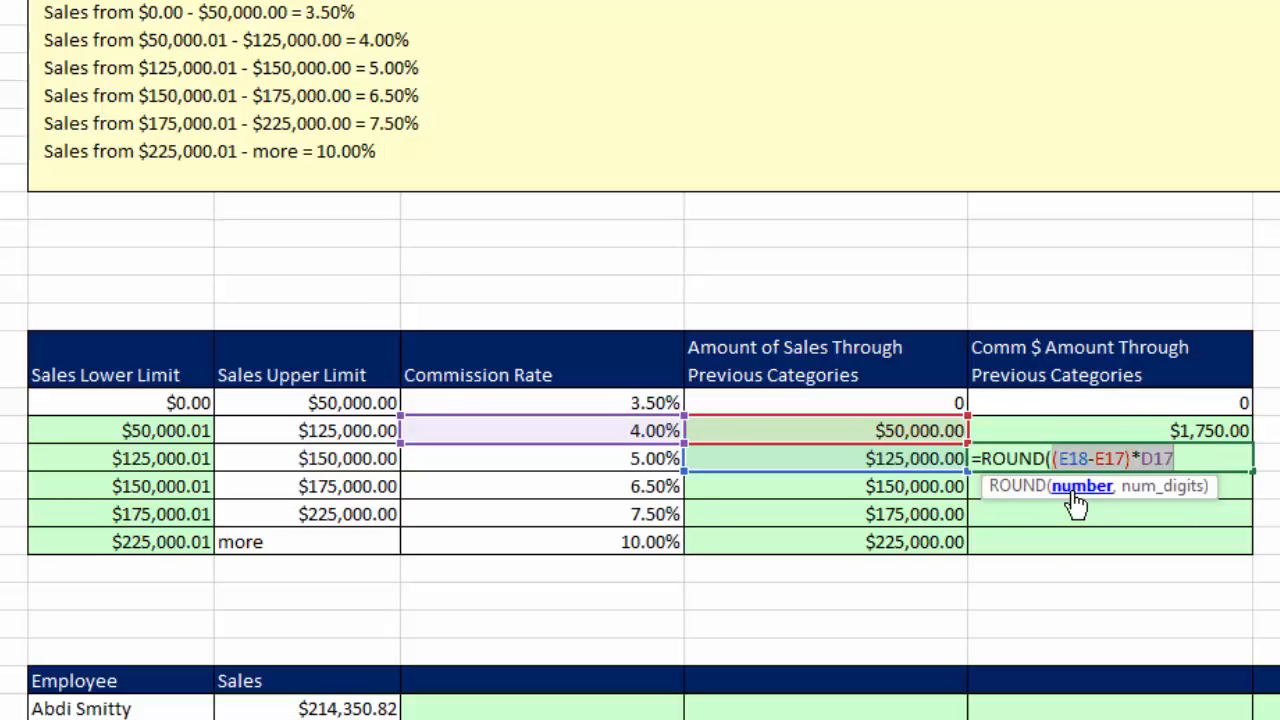
{"action": "left_click", "coordinate": [1194, 448]}
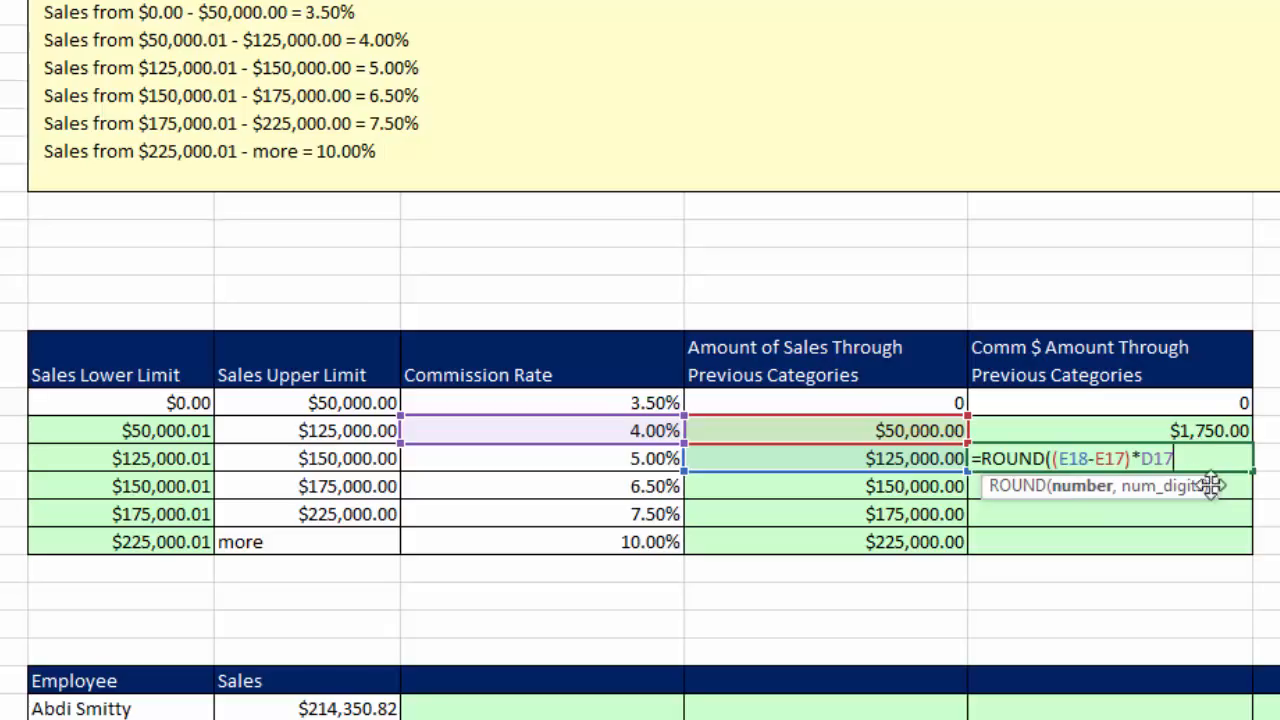
{"action": "type", "text": ",2"}
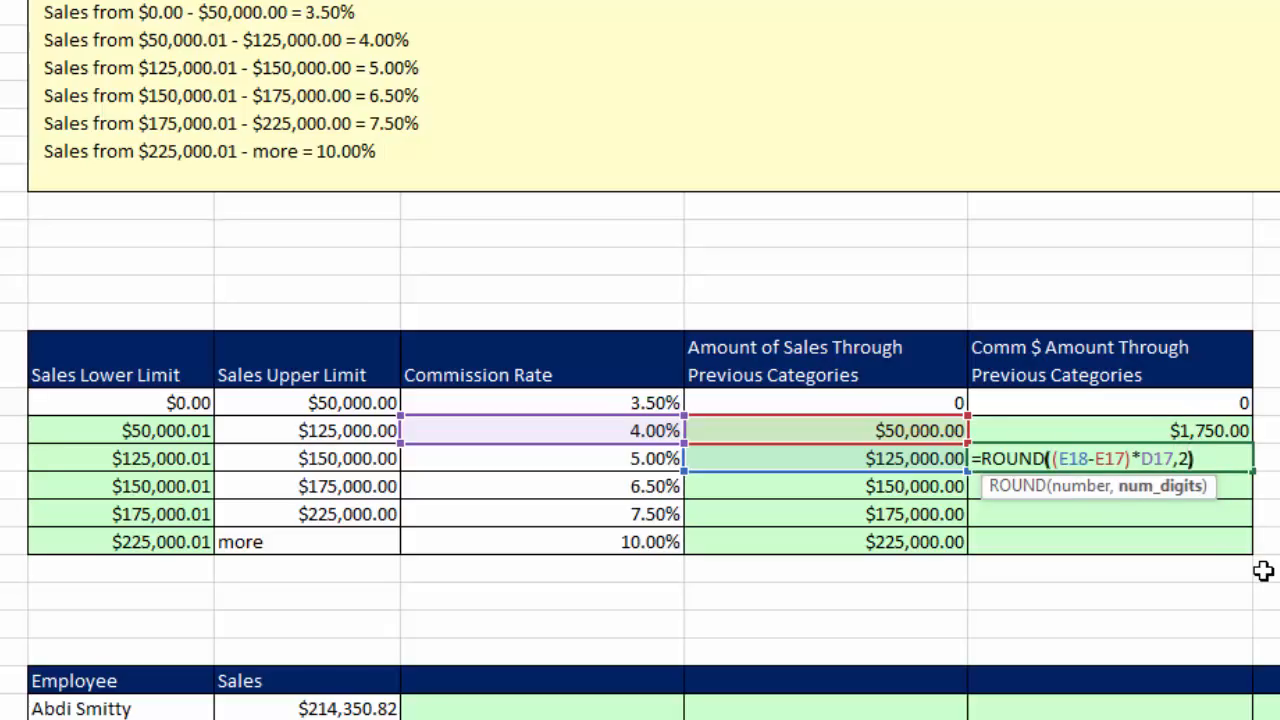
{"action": "key", "text": "ctrl+Return"}
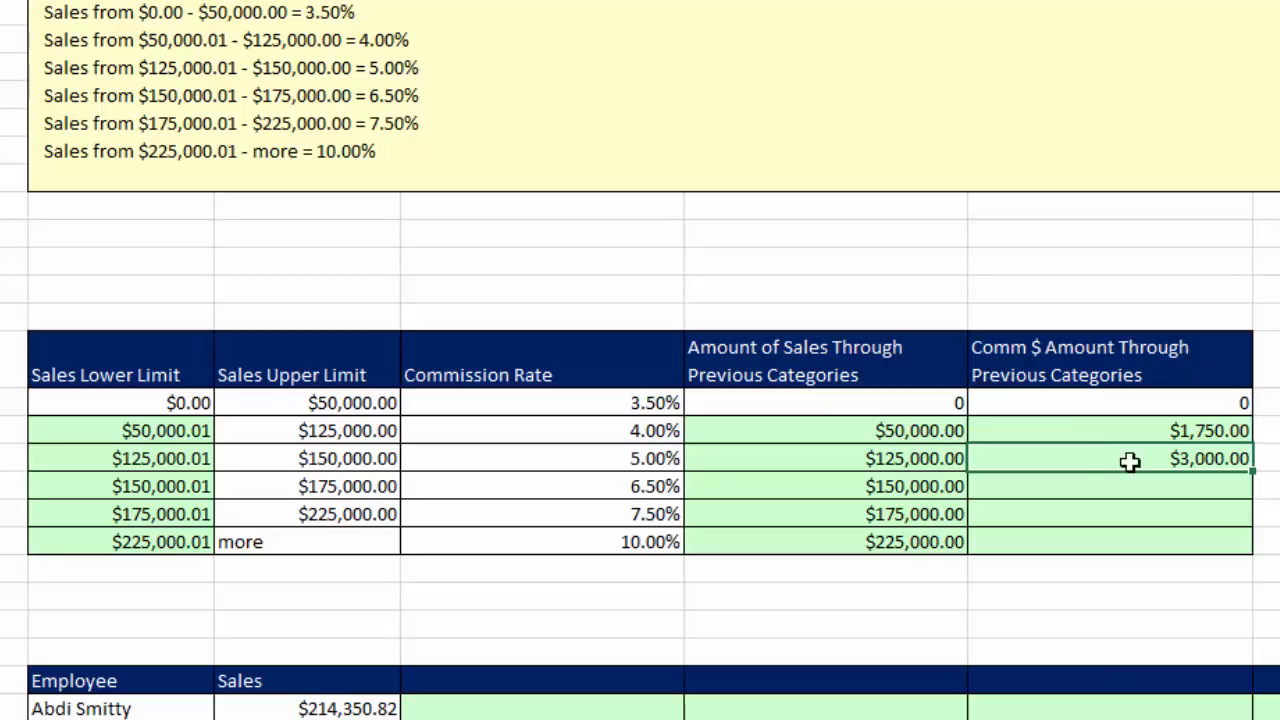
Step: Add the previous cumulative commission to the F18 formula, making it =ROUND((E18-E17)*D17,2)+F17
{"action": "key", "text": "F2"}
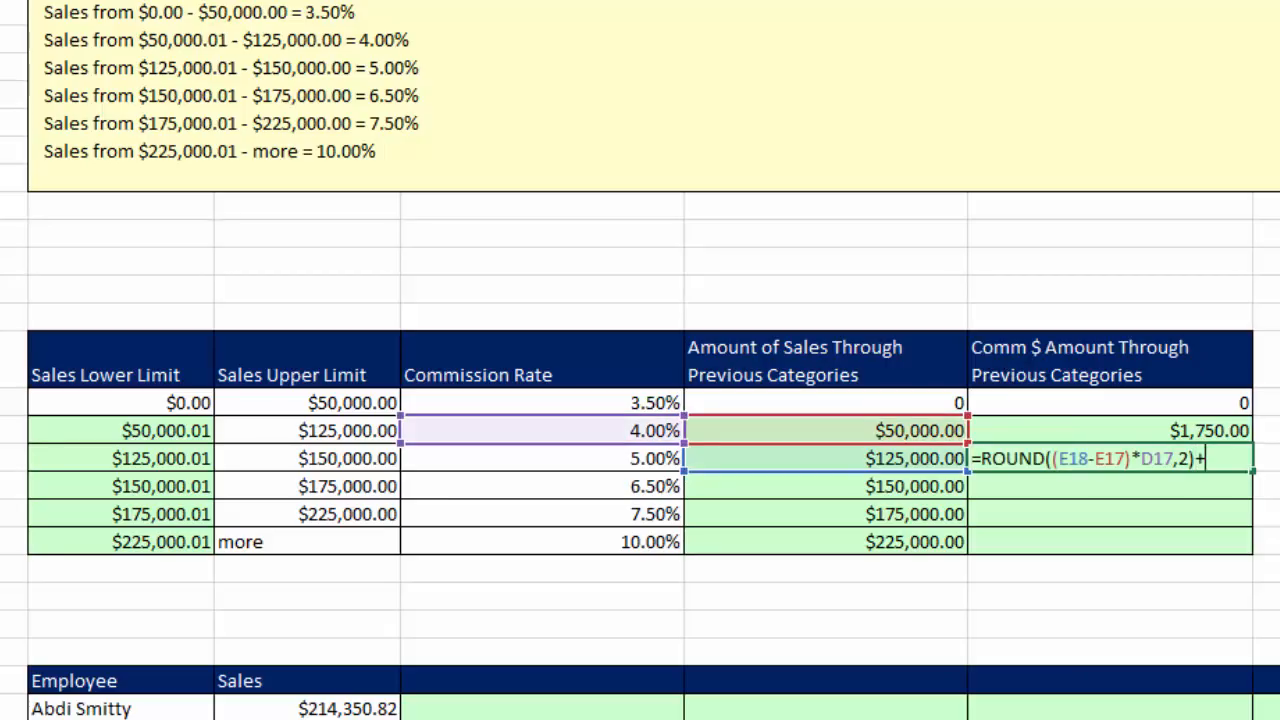
{"action": "type", "text": "+"}
{"action": "key", "text": "Up"}
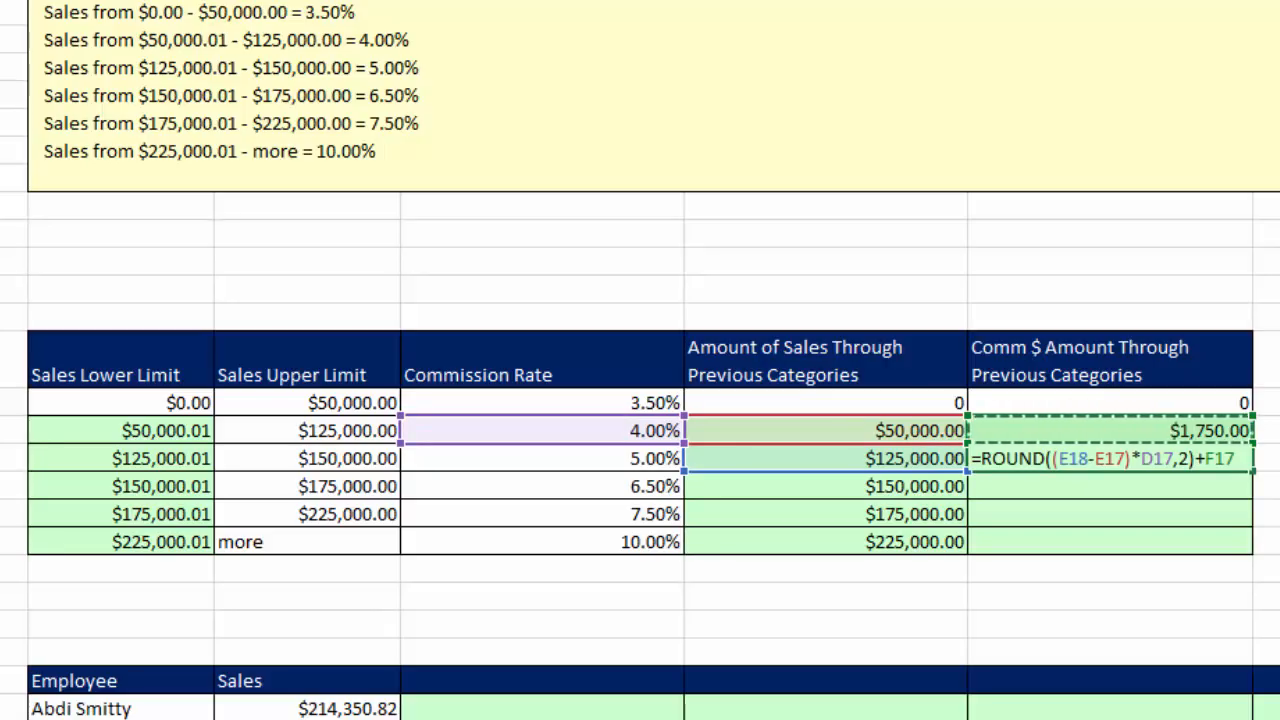
{"action": "key", "text": "ctrl+Return"}
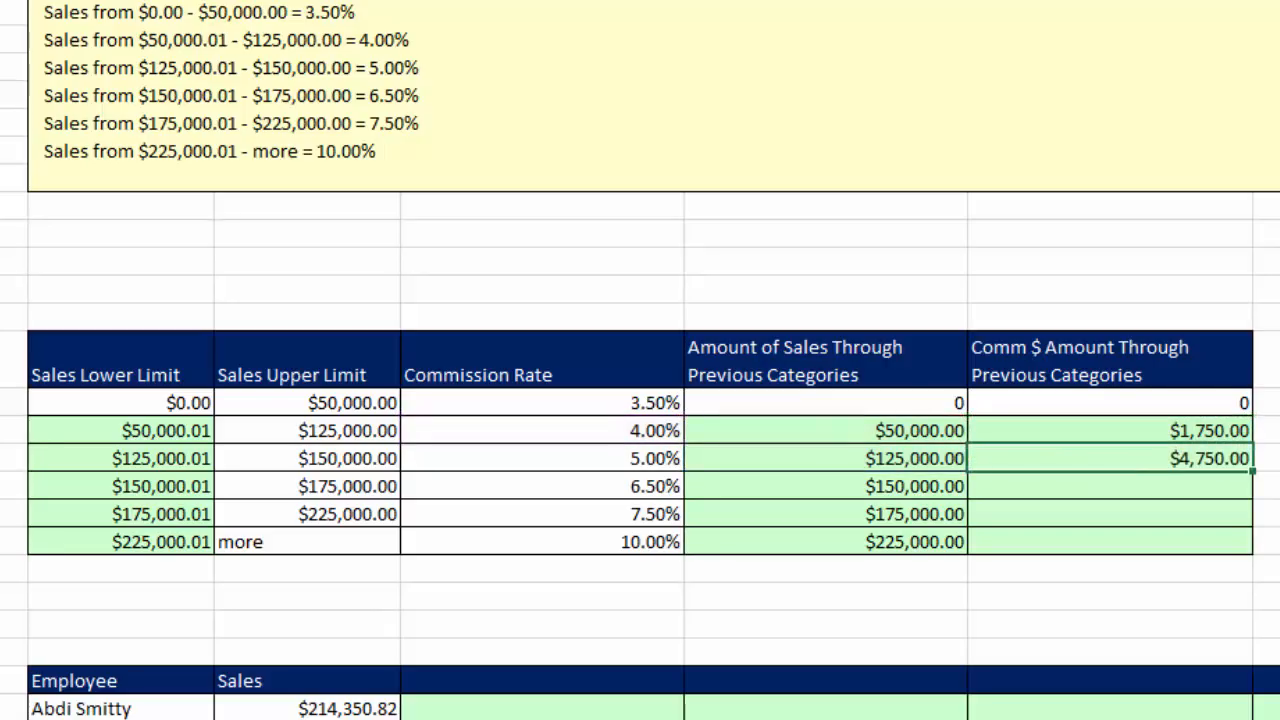
Step: Fill the F18 formula down through F21 and check the cell references in the F21 formula
{"action": "left_click_drag", "start_coordinate": [1251, 471], "coordinate": [1251, 558]}
{"action": "left_click", "coordinate": [1157, 539]}
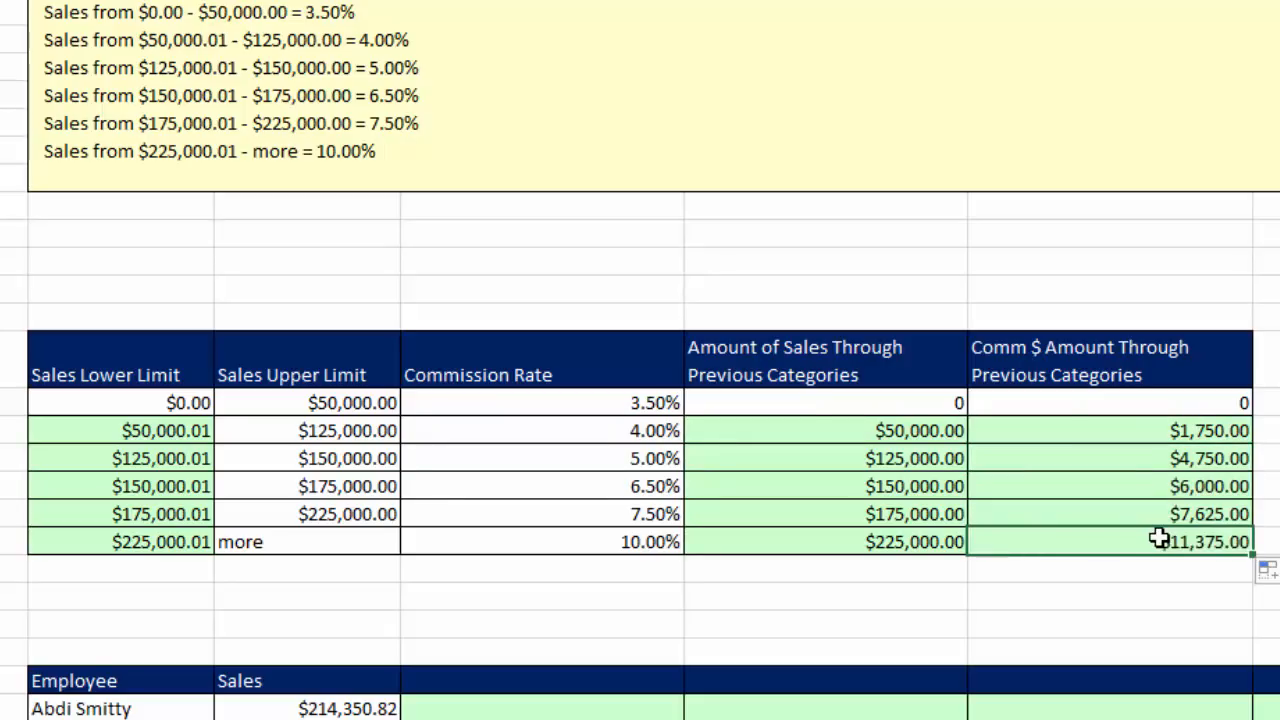
{"action": "key", "text": "F2"}
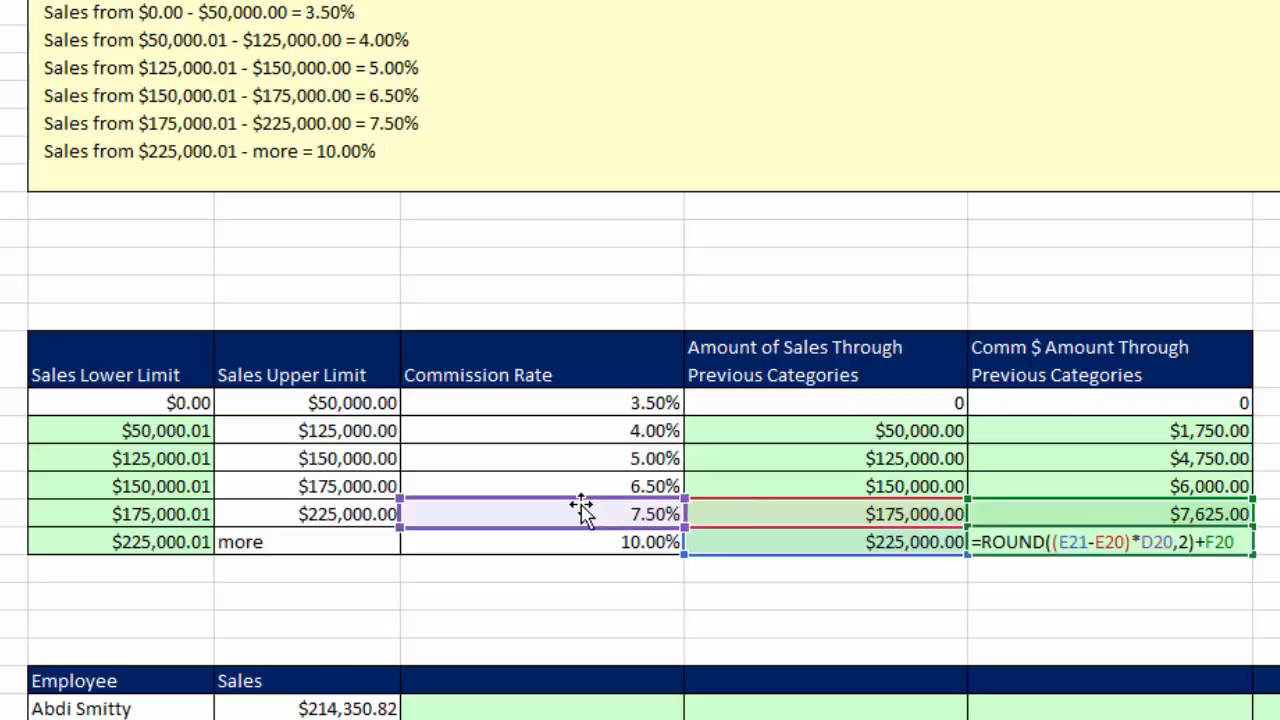
{"action": "key", "text": "Escape"}
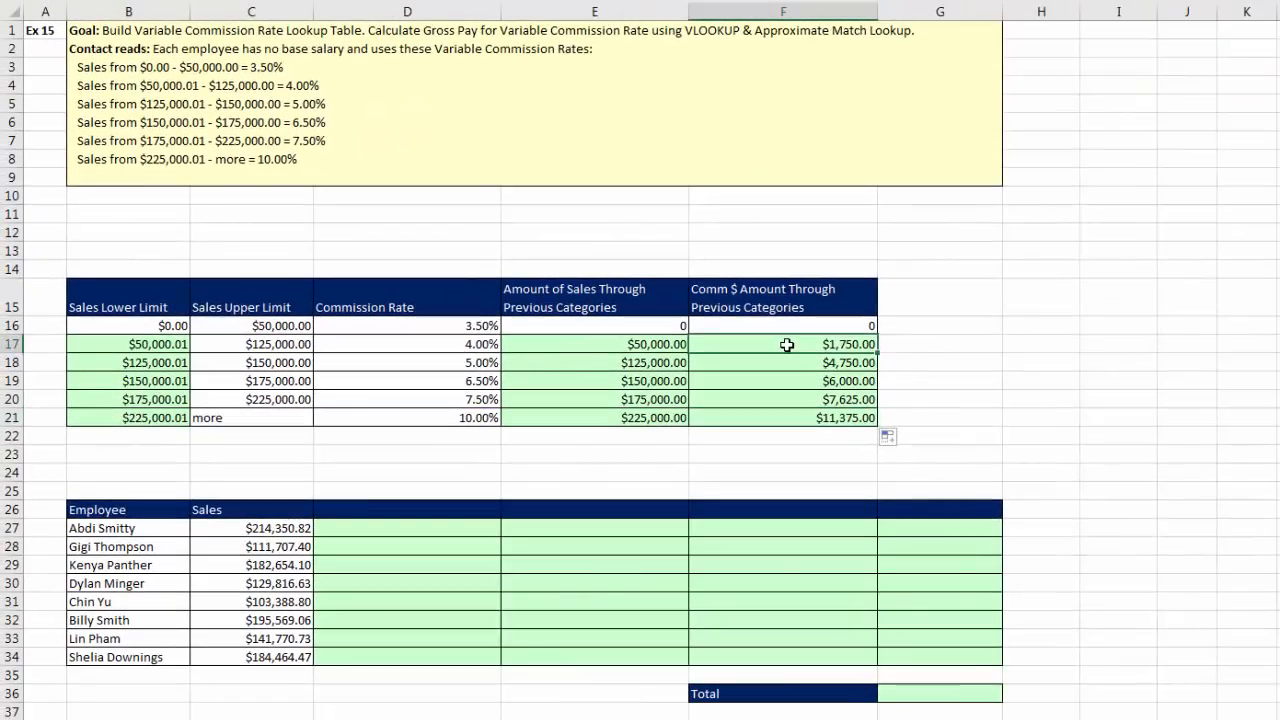
Step: Copy the F18 formula up into F17 so that it reads =ROUND((E17-E16)*D16,2)+F16
{"action": "left_click", "coordinate": [1114, 429]}
{"action": "type", "text": "=C16*D16"}
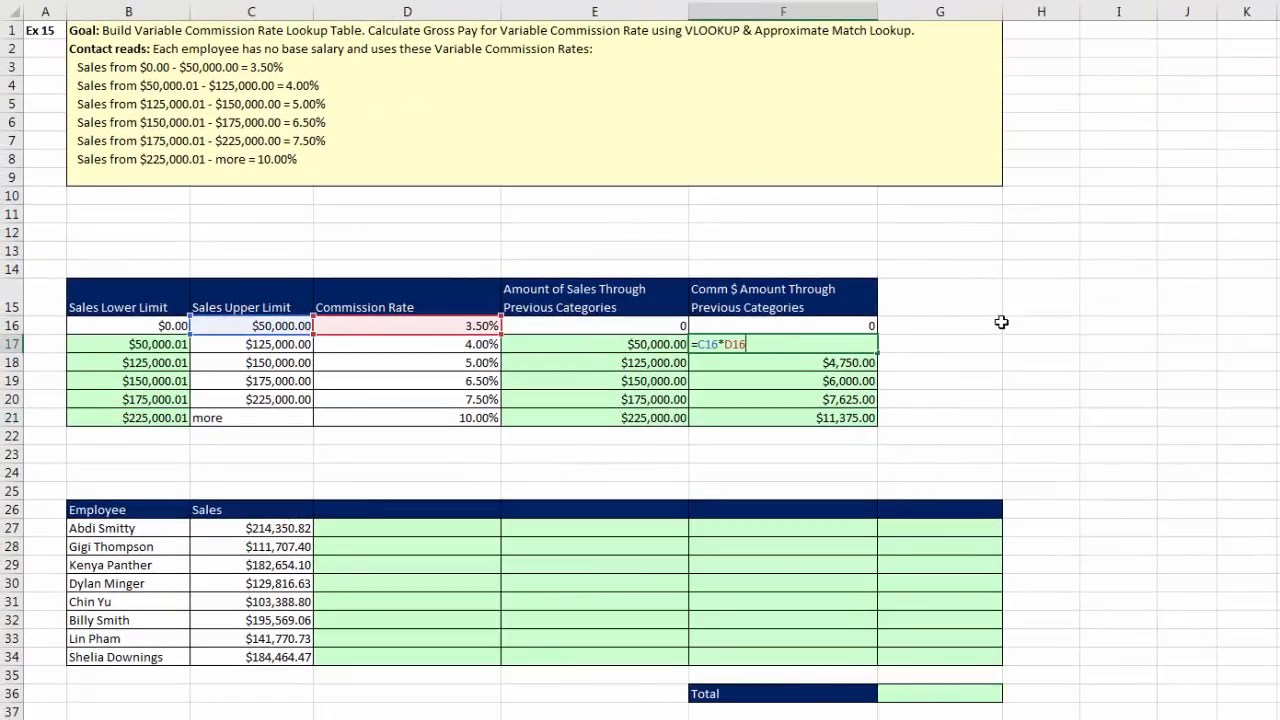
{"action": "key", "text": "Return"}
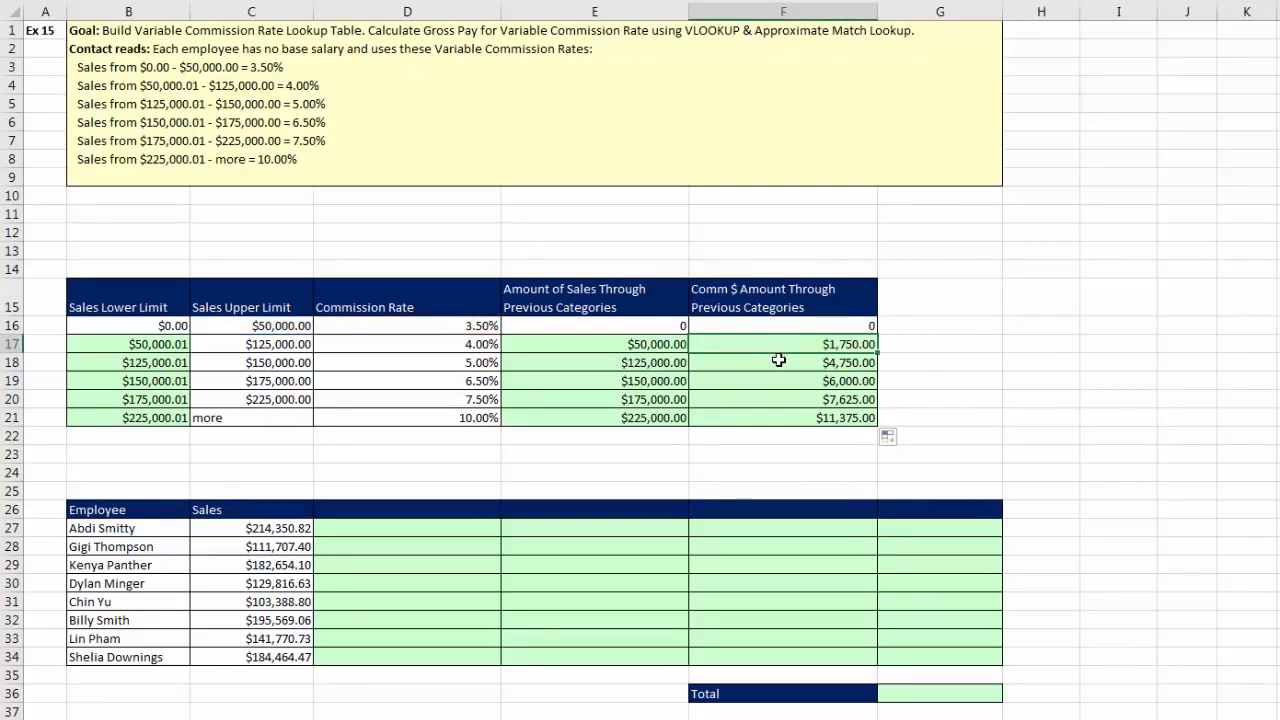
{"action": "key", "text": "F2"}
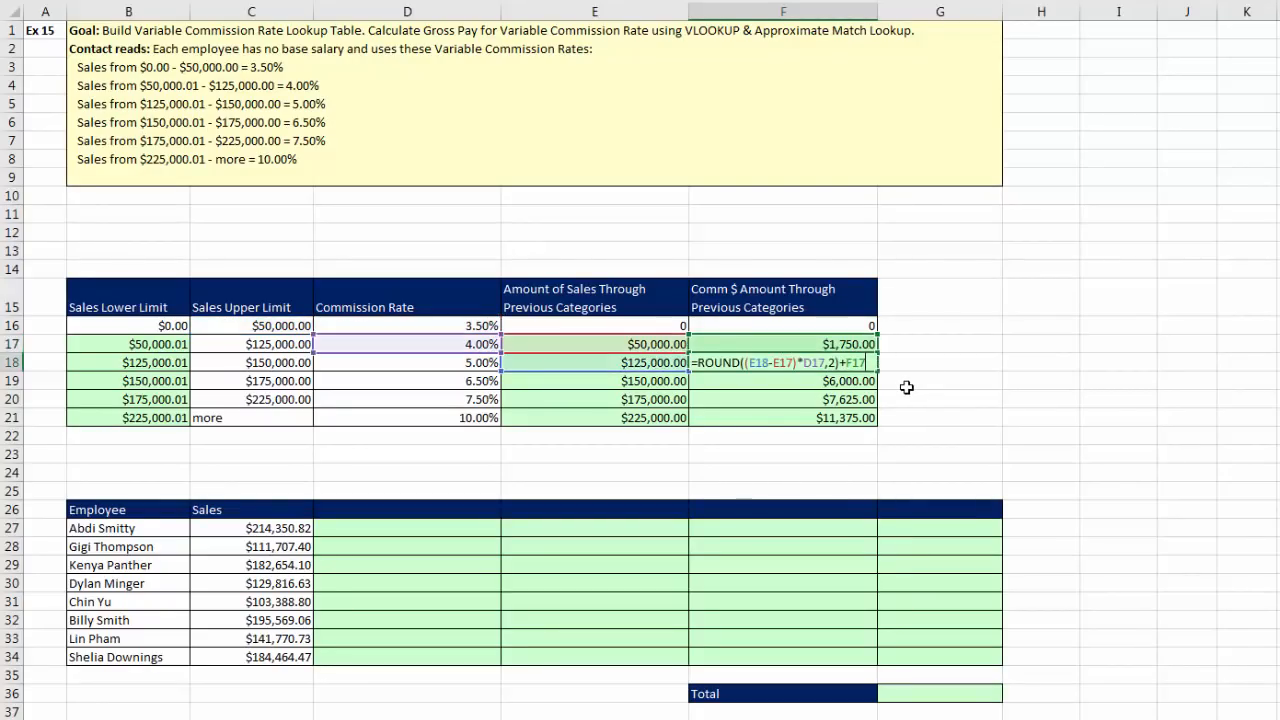
{"action": "key", "text": "Escape"}
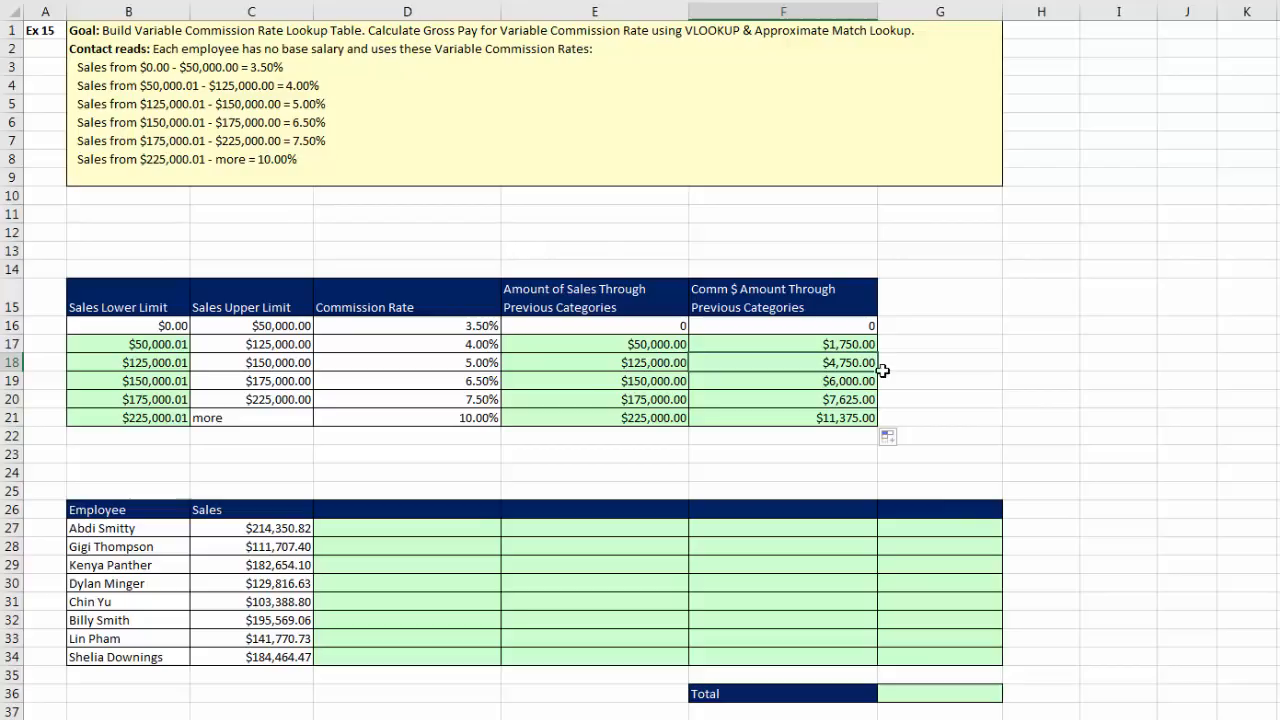
{"action": "left_click_drag", "start_coordinate": [878, 371], "coordinate": [886, 344]}
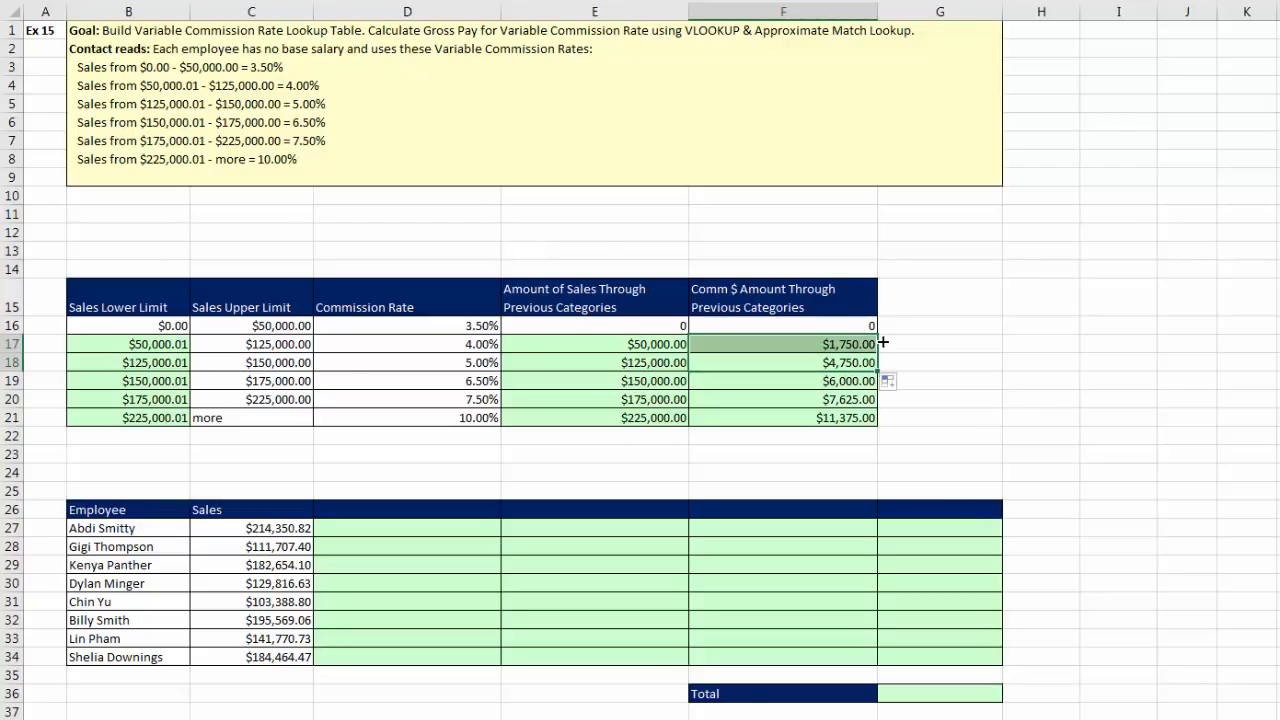
{"action": "key", "text": "F2"}
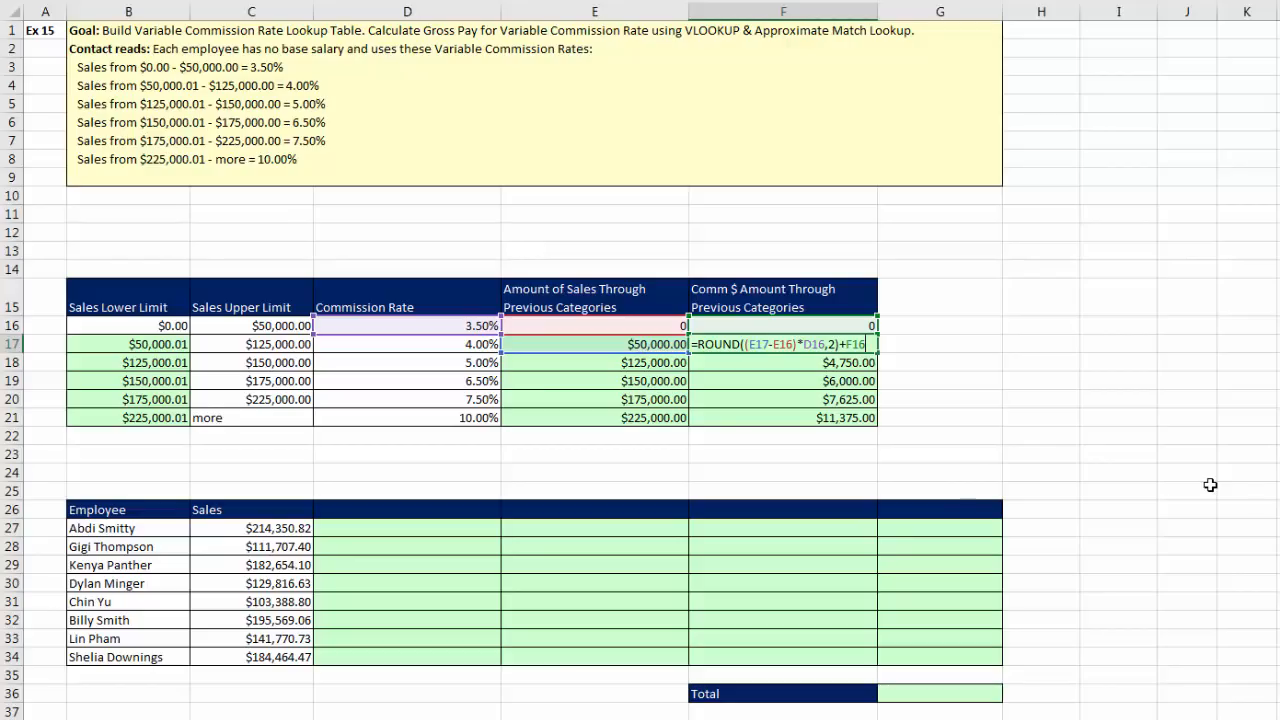
{"action": "key", "text": "Return"}
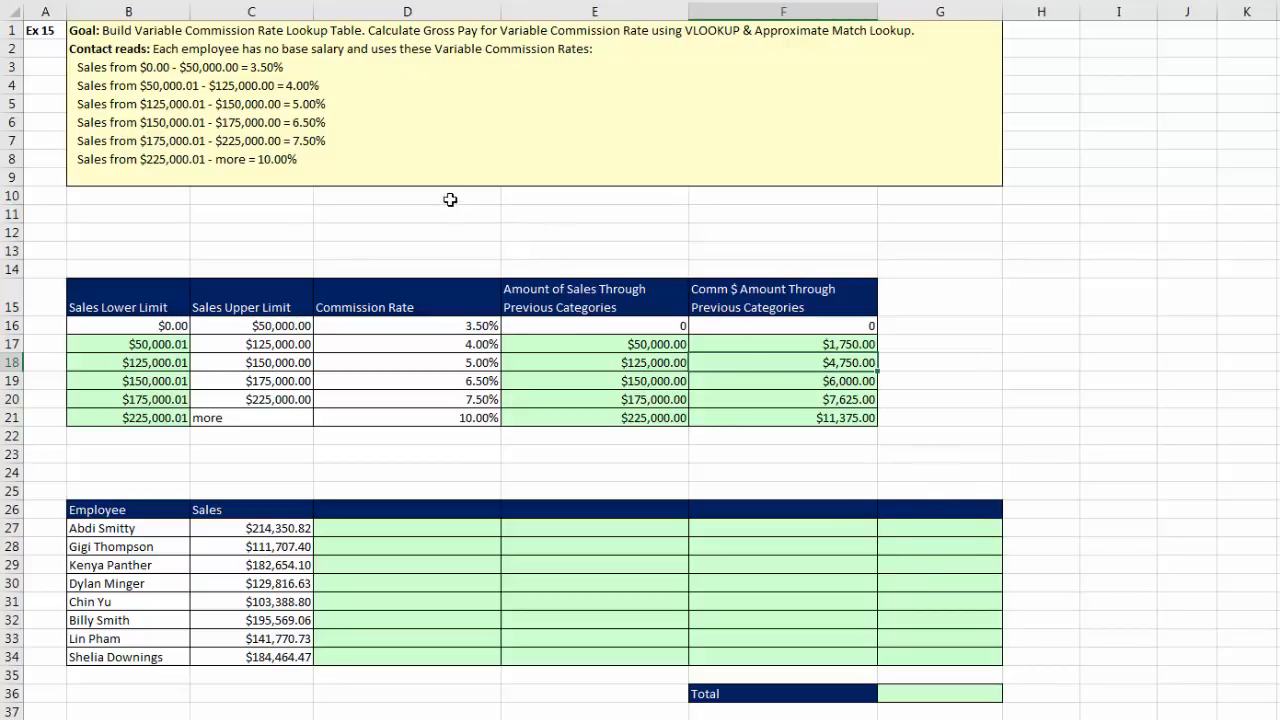
Step: Enter the label "C #:" in A14 beside the row above the lookup table headers
{"action": "left_click", "coordinate": [141, 268]}
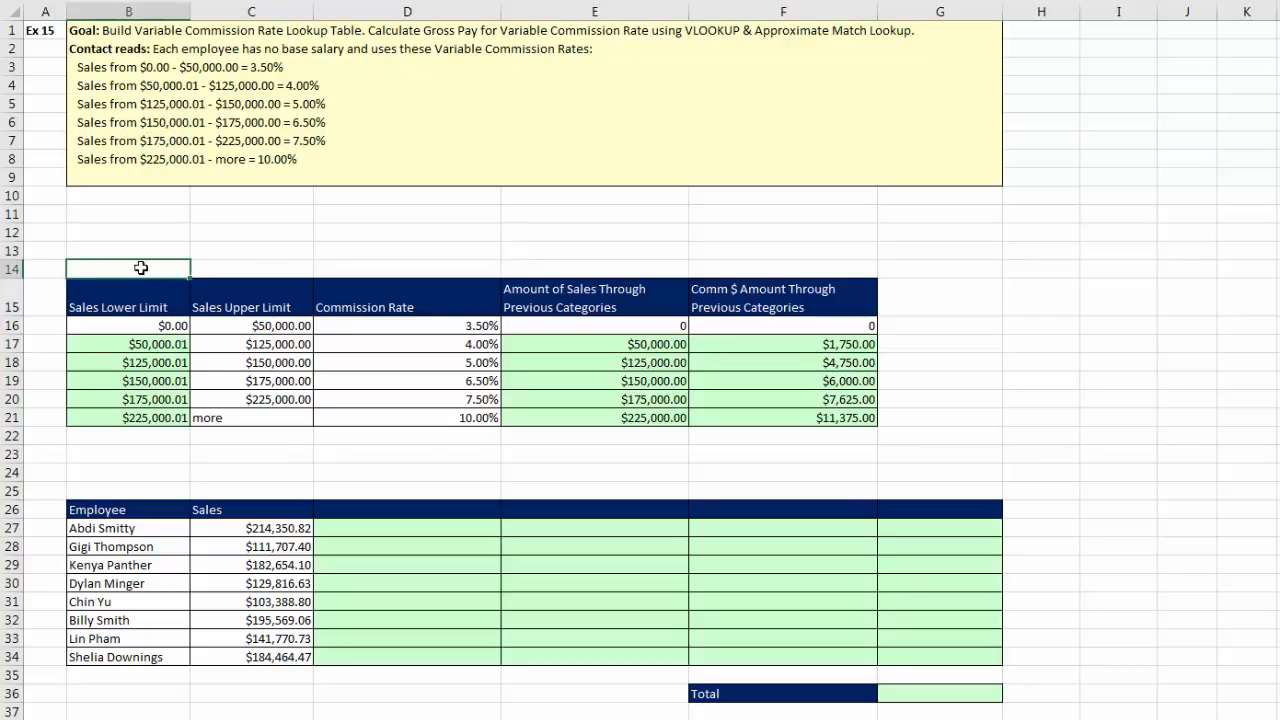
{"action": "left_click", "coordinate": [50, 264]}
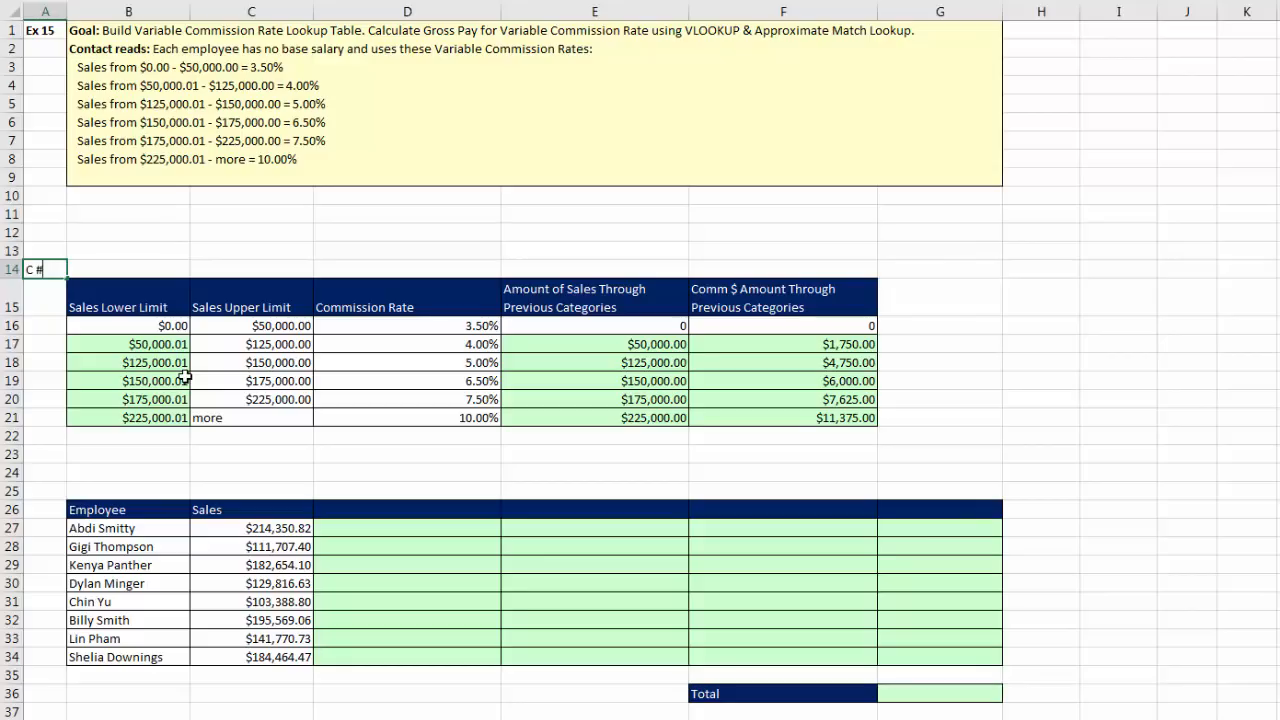
{"action": "left_click", "coordinate": [163, 279]}
Step: Review the Sales Lower Limit column used for matching and trace the $125,000.01 row across the lookup table
{"action": "left_click_drag", "start_coordinate": [144, 297], "coordinate": [144, 415]}
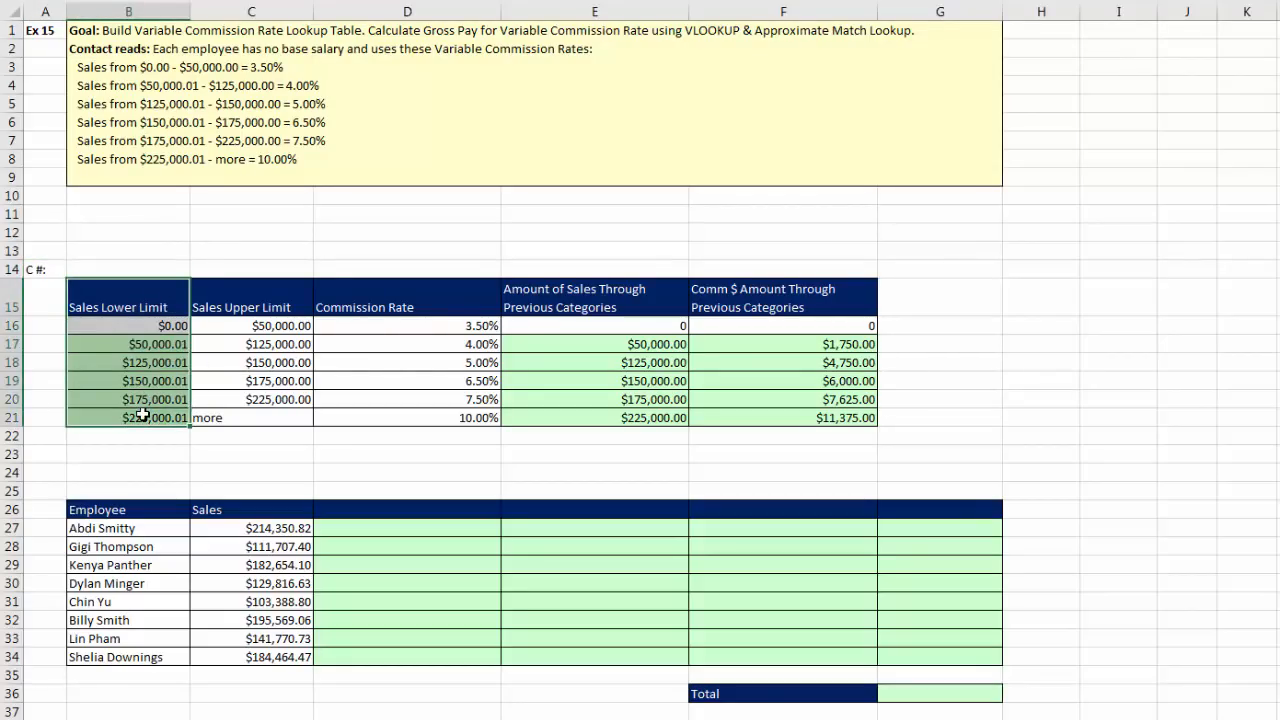
{"action": "left_click", "coordinate": [160, 330]}
{"action": "left_click", "coordinate": [148, 348]}
{"action": "left_click", "coordinate": [139, 382]}
{"action": "left_click", "coordinate": [135, 423]}
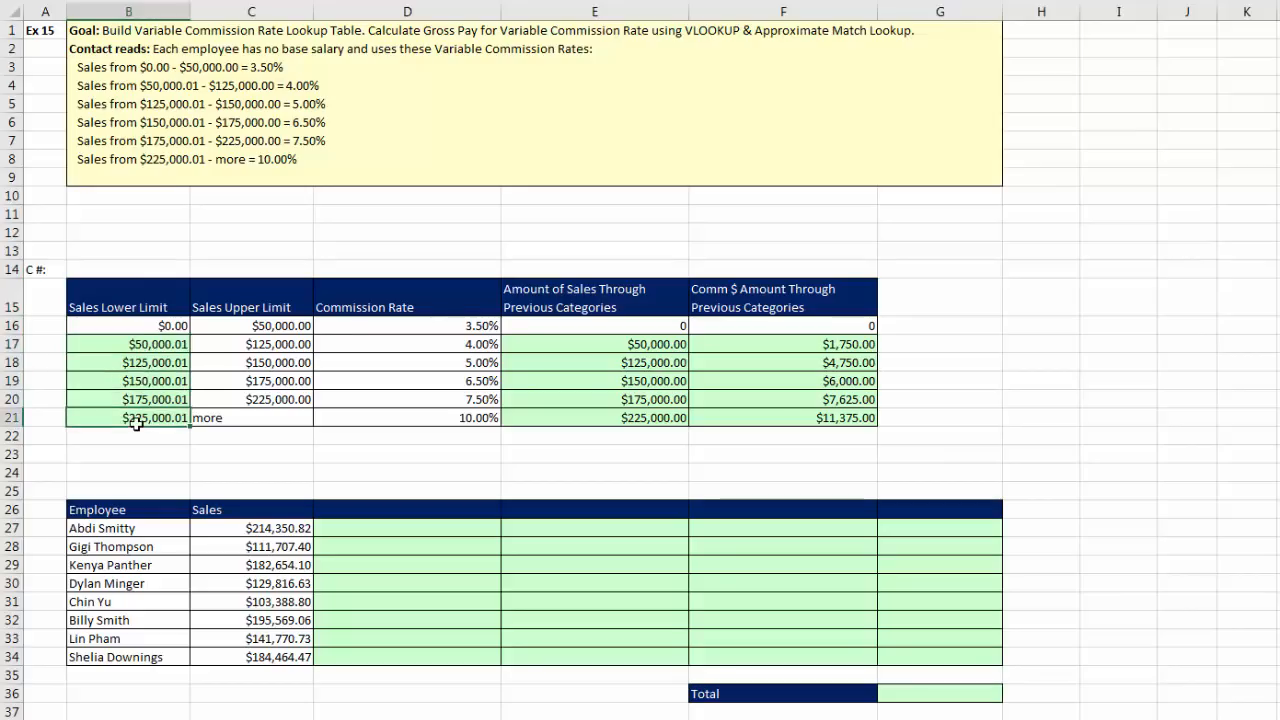
{"action": "left_click", "coordinate": [144, 362]}
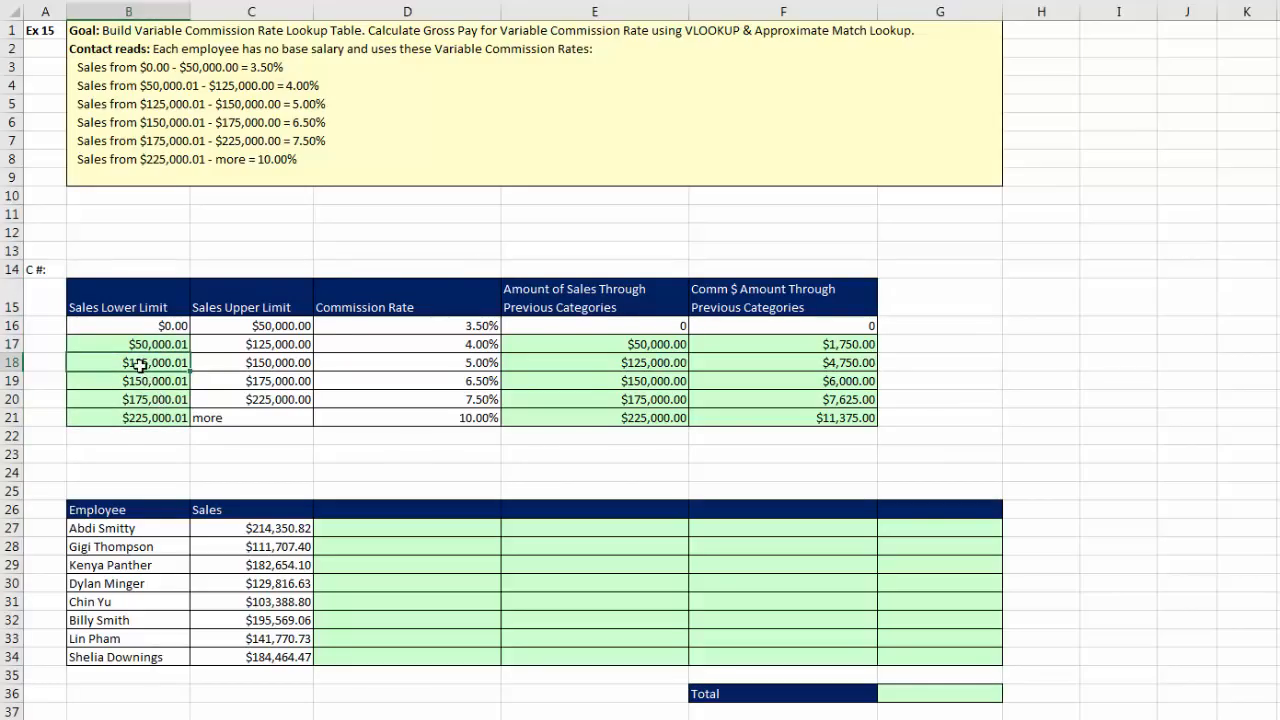
{"action": "left_click_drag", "start_coordinate": [178, 362], "coordinate": [818, 364]}
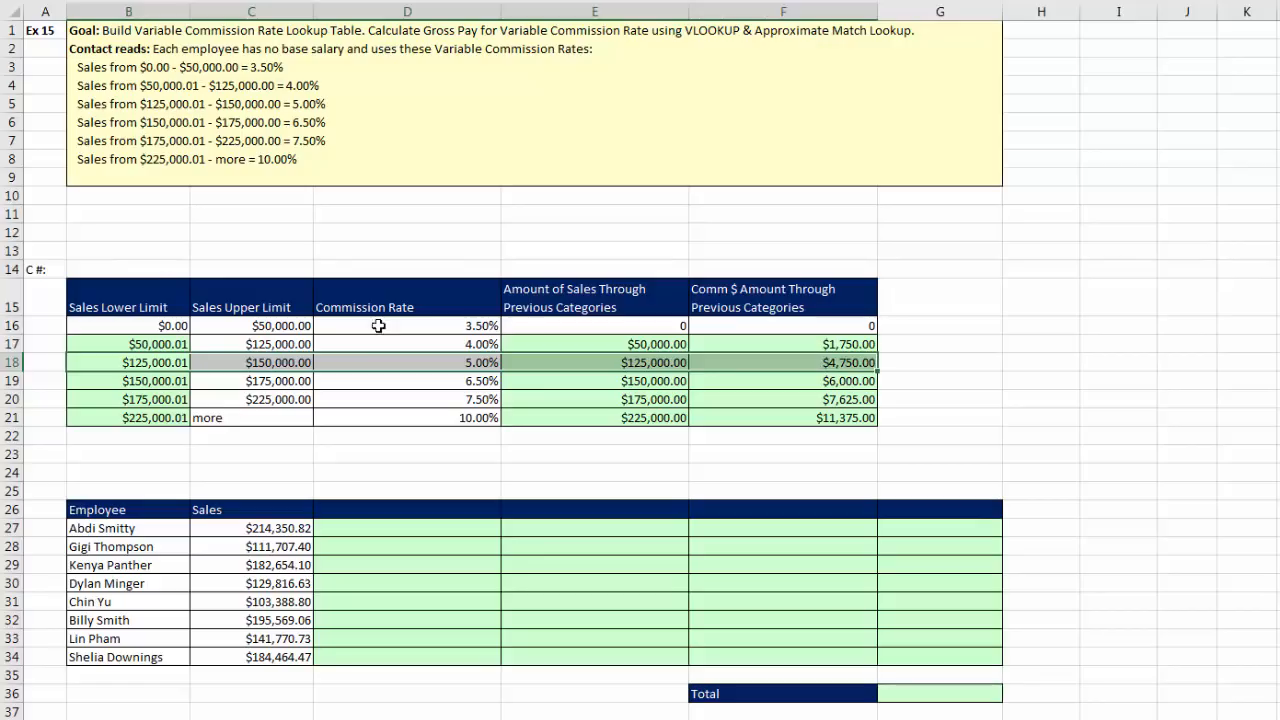
Step: Number the lookup table columns 1 through 5 in B14:F14
{"action": "left_click", "coordinate": [160, 266]}
{"action": "type", "text": "1"}
{"action": "key", "text": "Tab"}
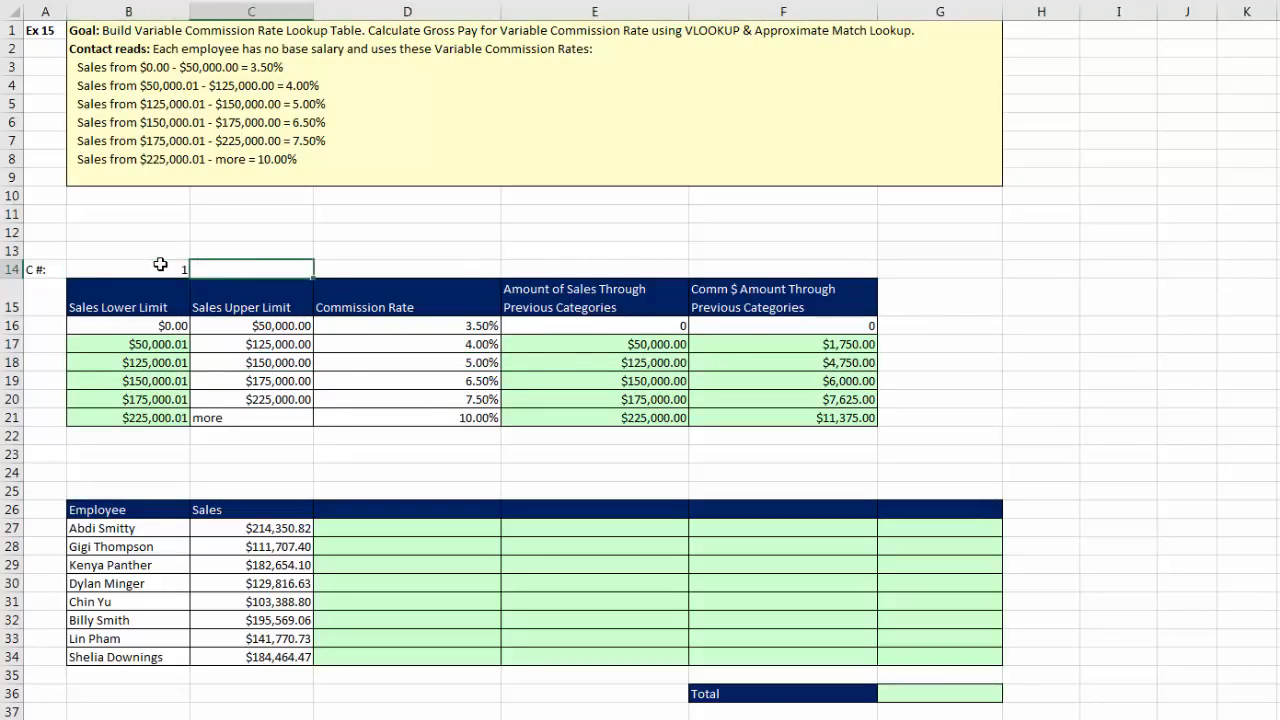
{"action": "type", "text": "2"}
{"action": "key", "text": "Tab"}
{"action": "type", "text": "3"}
{"action": "key", "text": "Tab"}
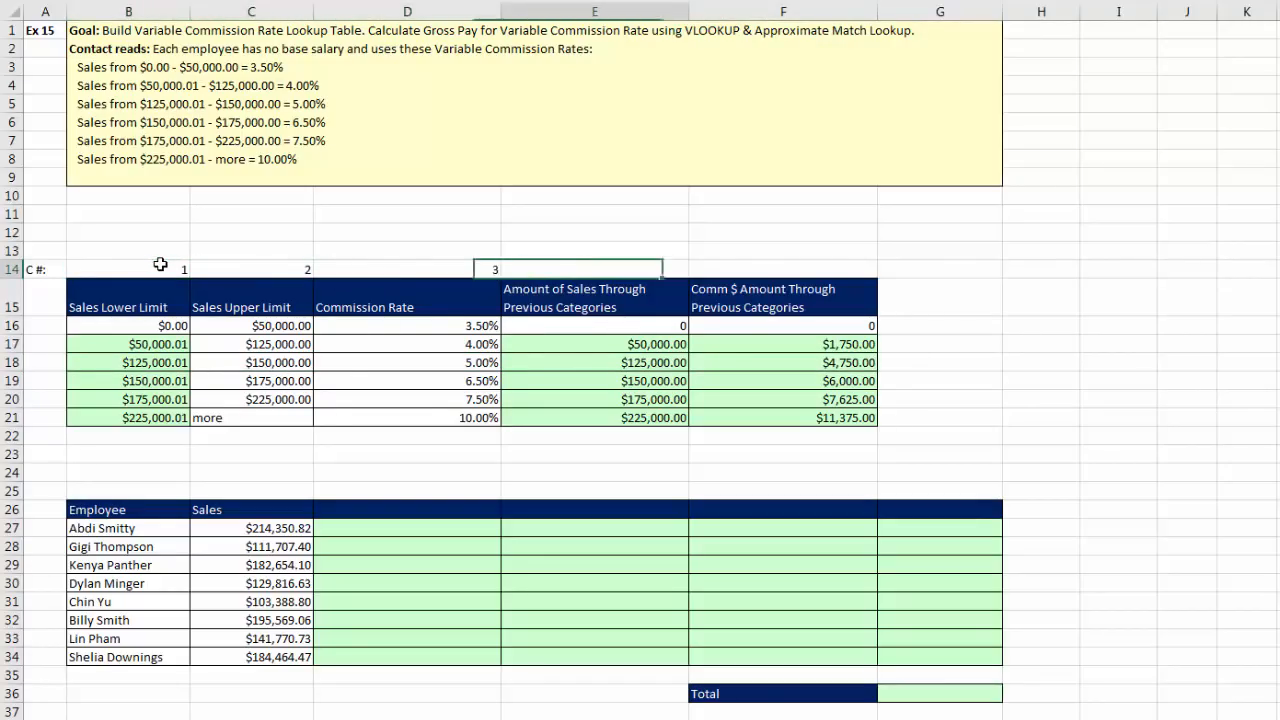
{"action": "key", "text": "Tab"}
{"action": "type", "text": "5"}
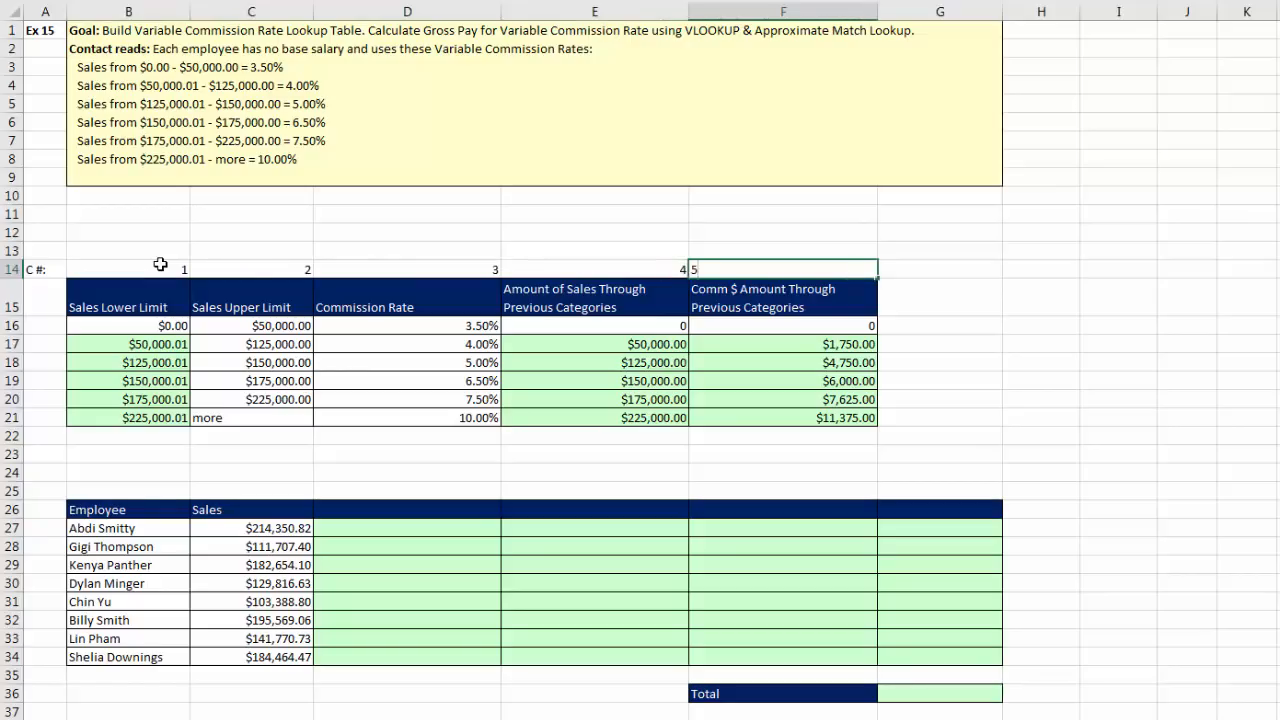
{"action": "key", "text": "Tab"}
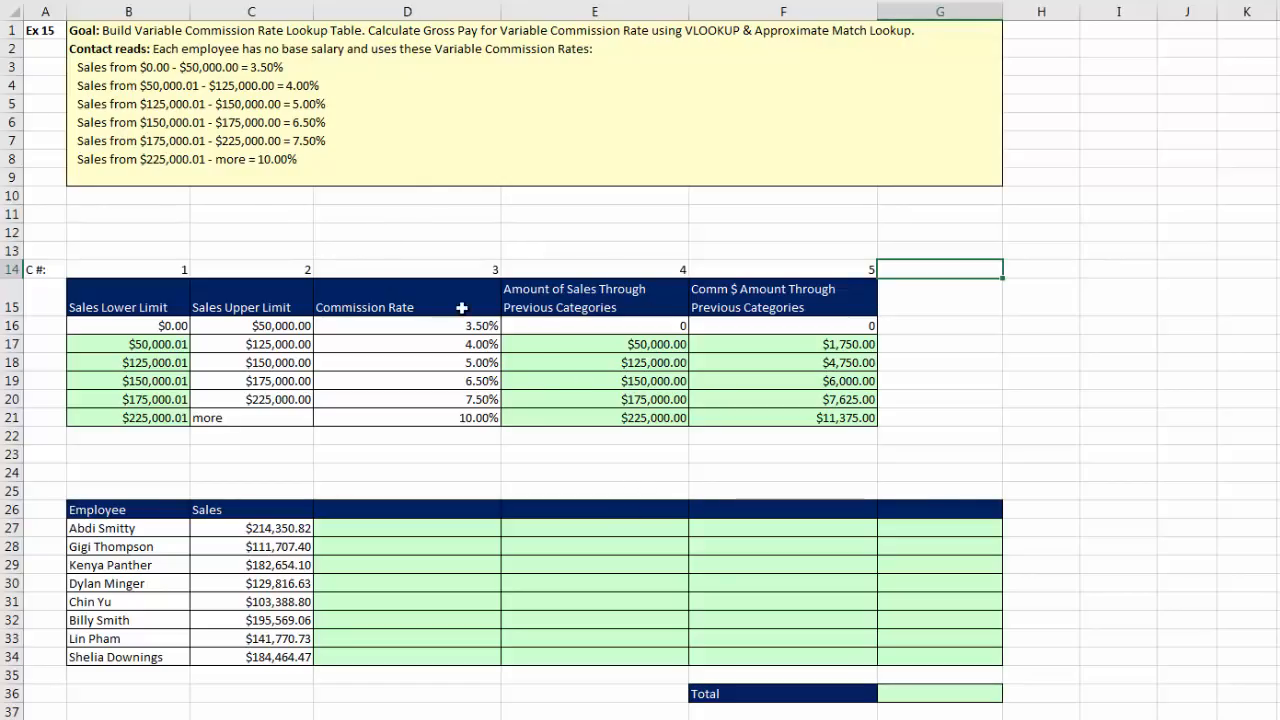
Step: Link the employee table header in D26 to the commission amount header with =F15
{"action": "left_click", "coordinate": [424, 510]}
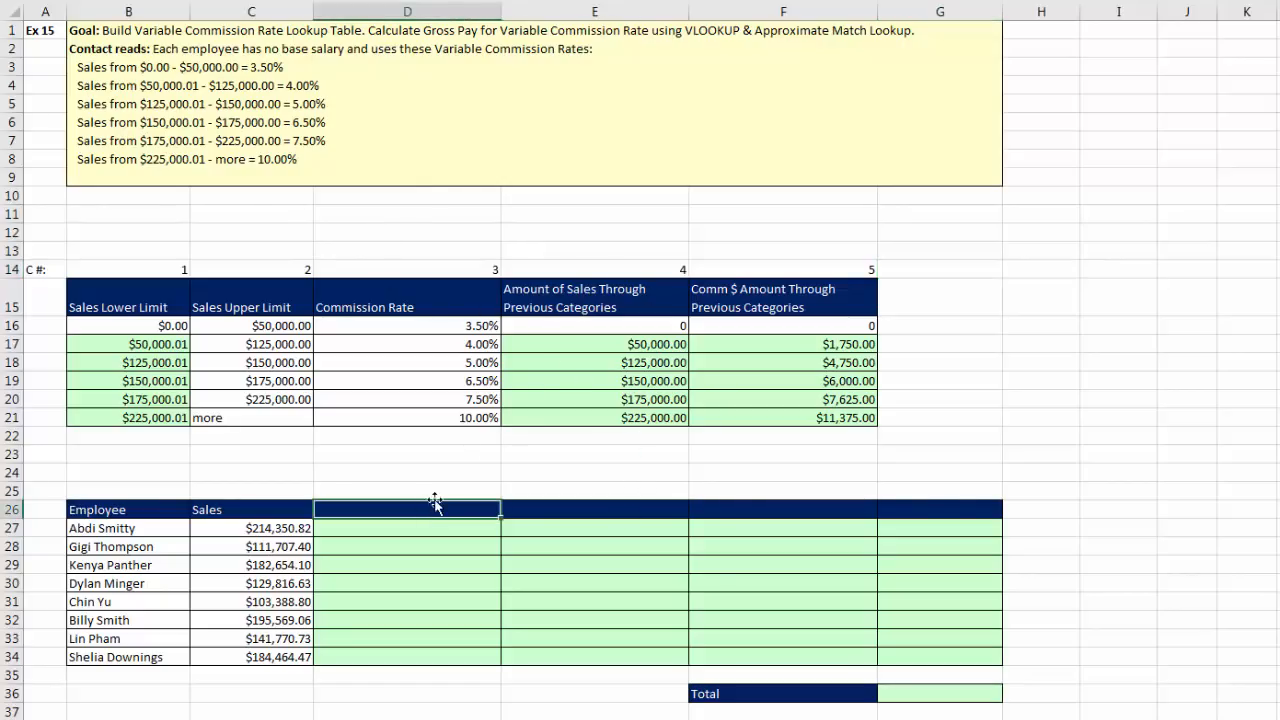
{"action": "left_click", "coordinate": [625, 507]}
{"action": "left_click", "coordinate": [735, 508]}
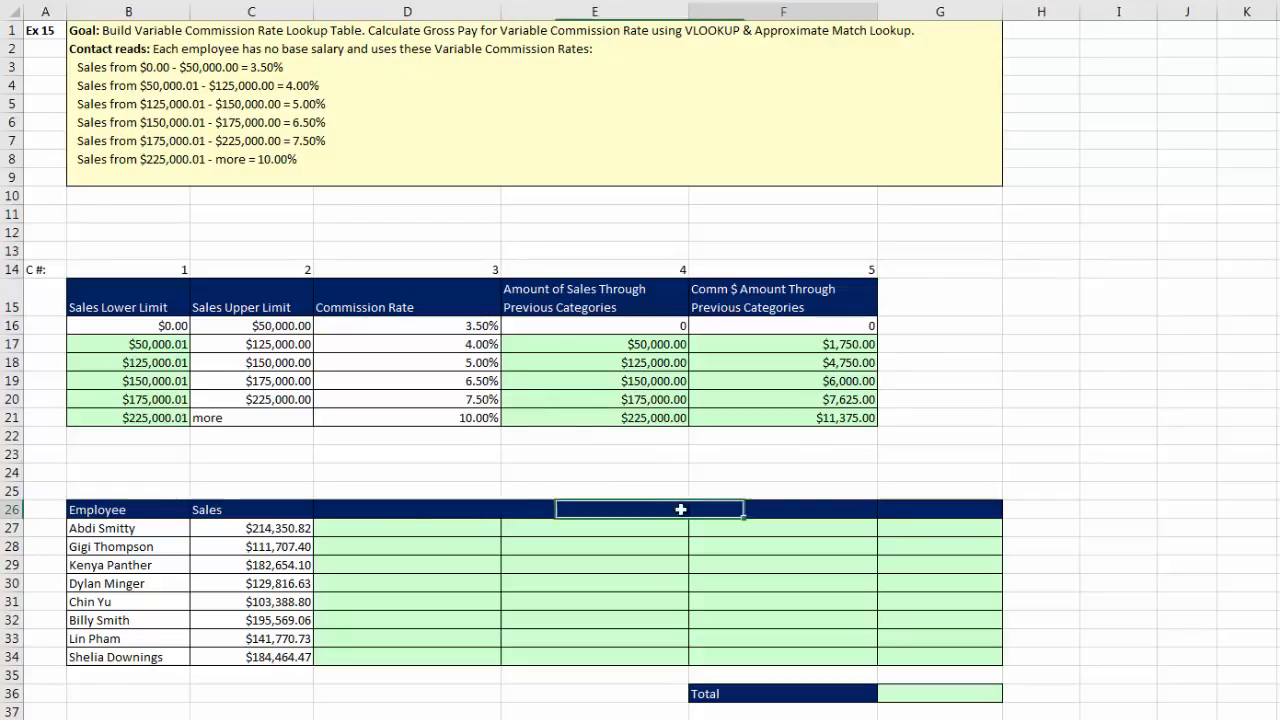
{"action": "left_click", "coordinate": [432, 520]}
{"action": "left_click", "coordinate": [434, 510]}
{"action": "type", "text": "="}
{"action": "left_click", "coordinate": [745, 296]}
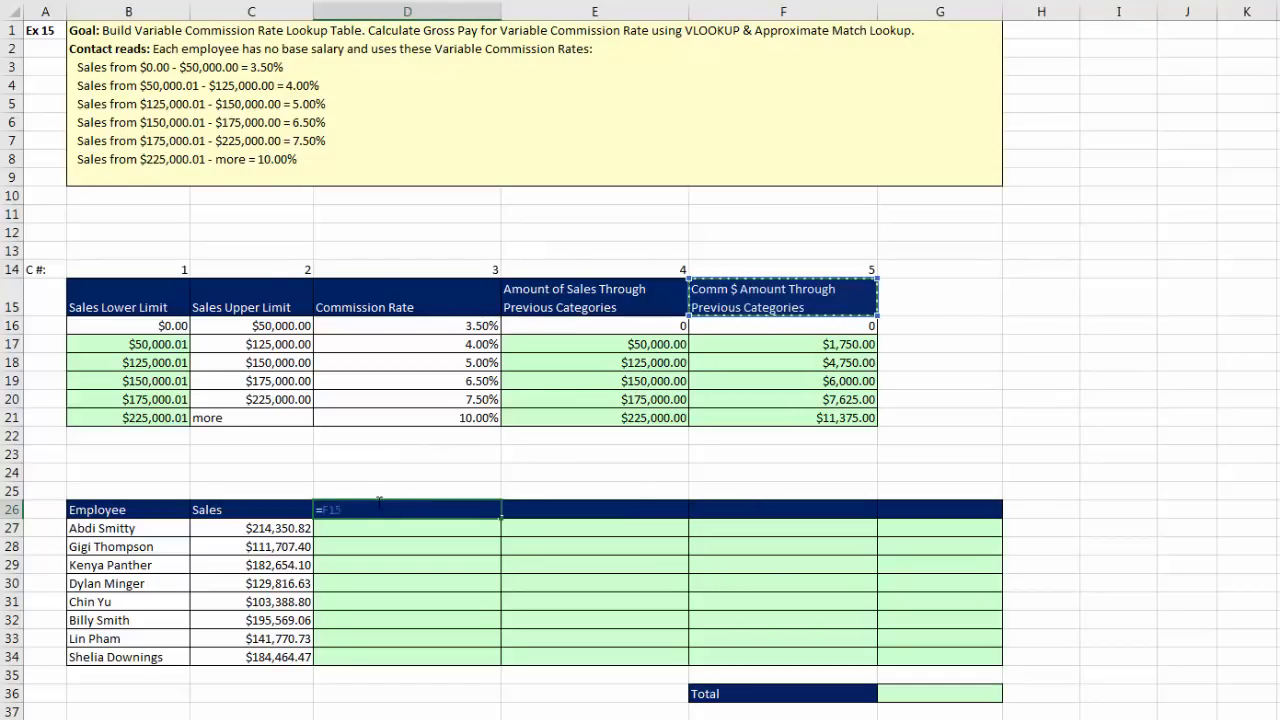
{"action": "key", "text": "Tab"}
Step: Link header E26 to the sales amount header with =E15 and F26 to the commission rate header with =D15
{"action": "type", "text": "="}
{"action": "left_click", "coordinate": [590, 303]}
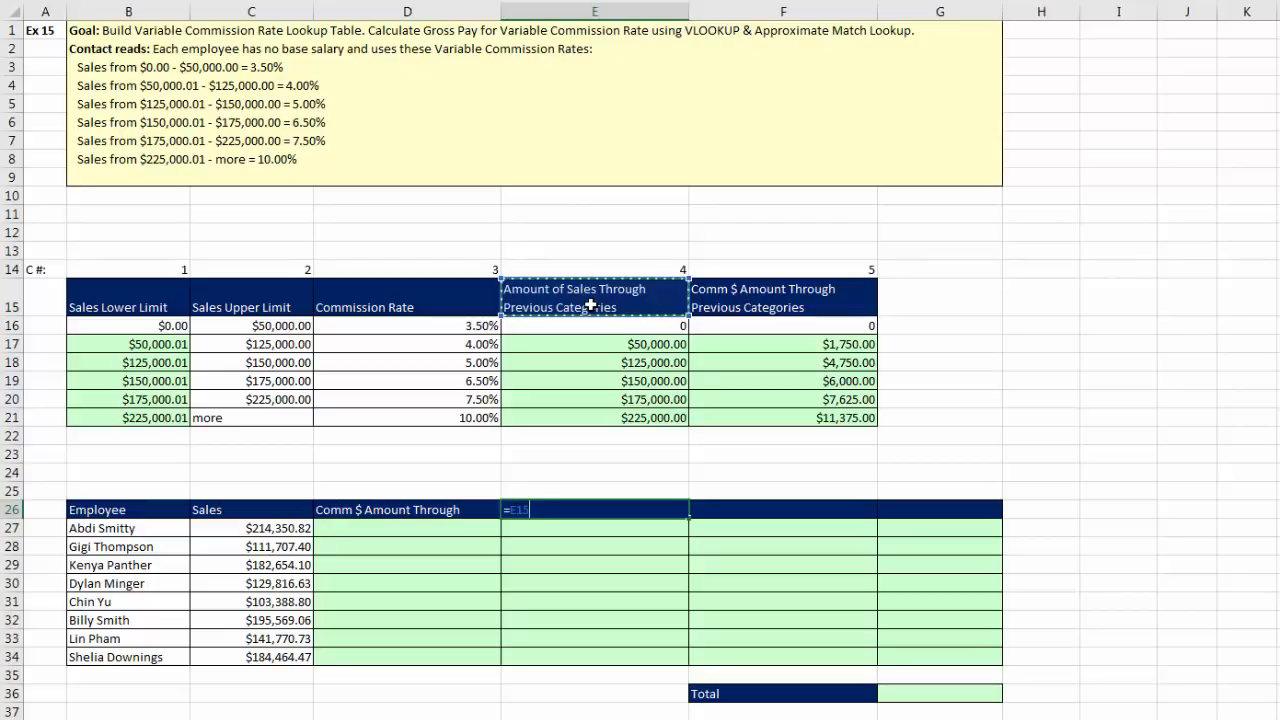
{"action": "key", "text": "Tab"}
{"action": "type", "text": "="}
{"action": "left_click", "coordinate": [368, 291]}
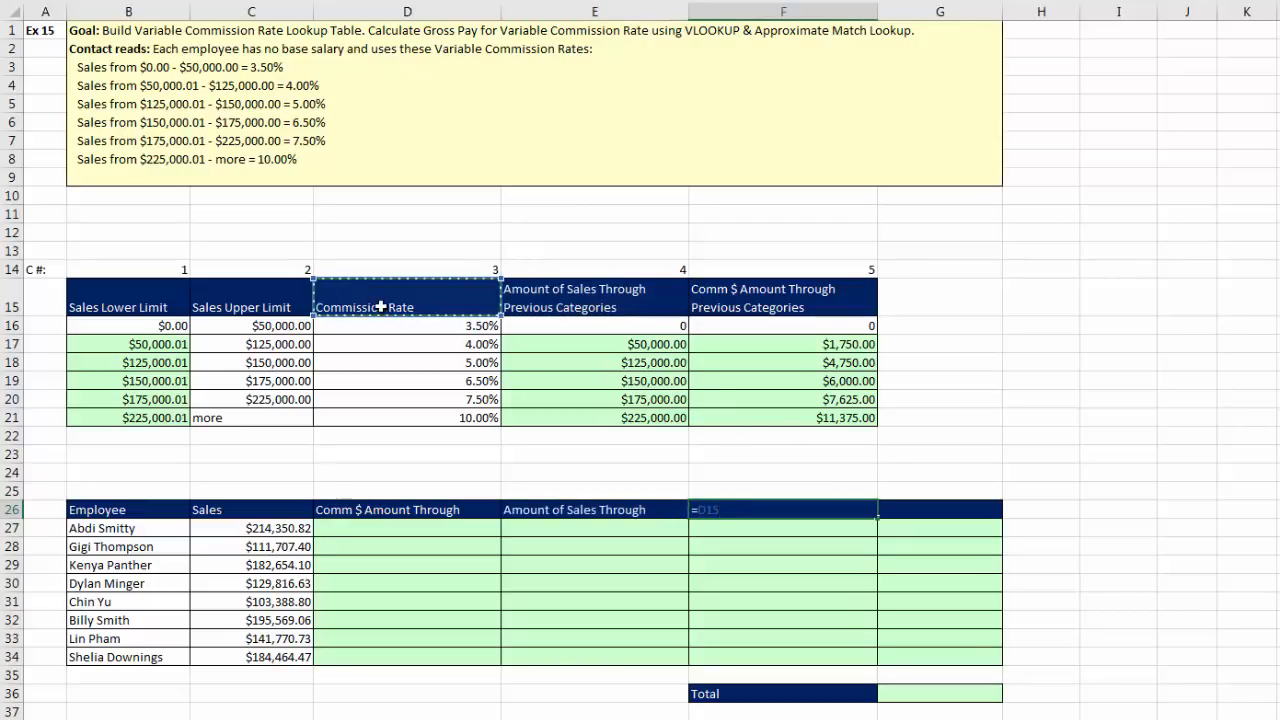
{"action": "key", "text": "Tab"}
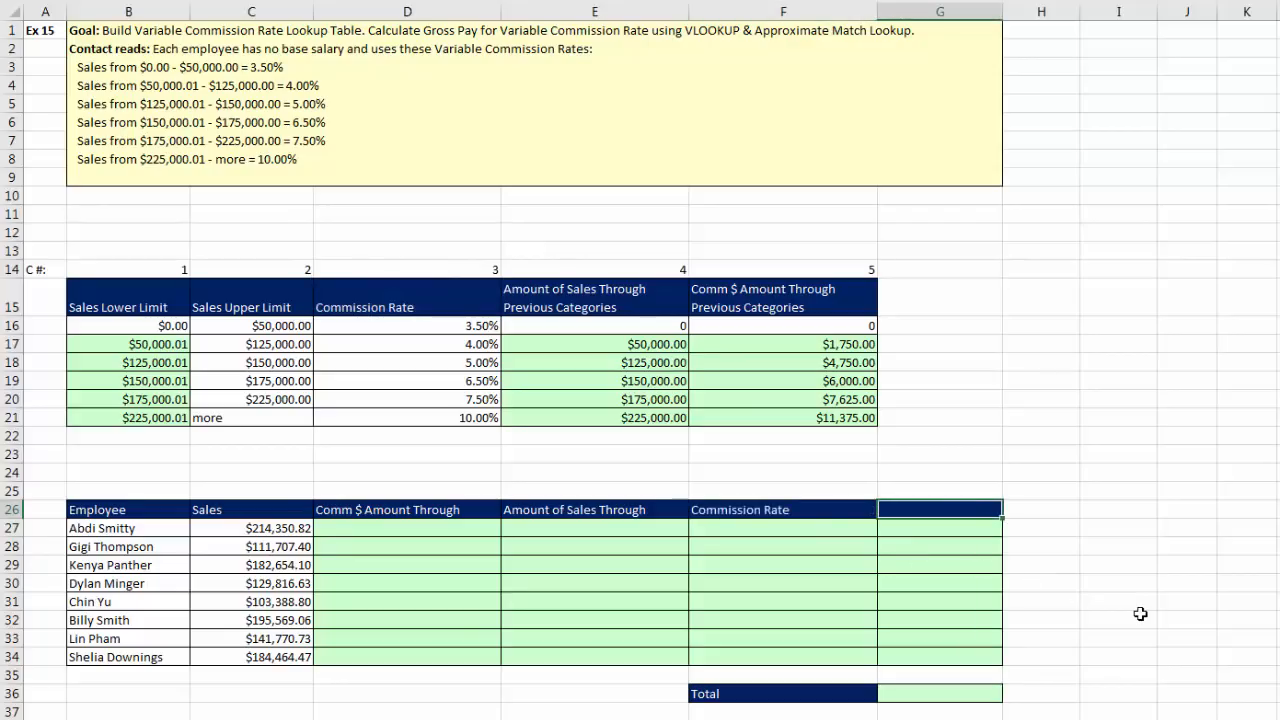
Step: Enter the header "Gross Pay" in G26 and fit row 26's height to its wrapped headers
{"action": "type", "text": "Gross Pay"}
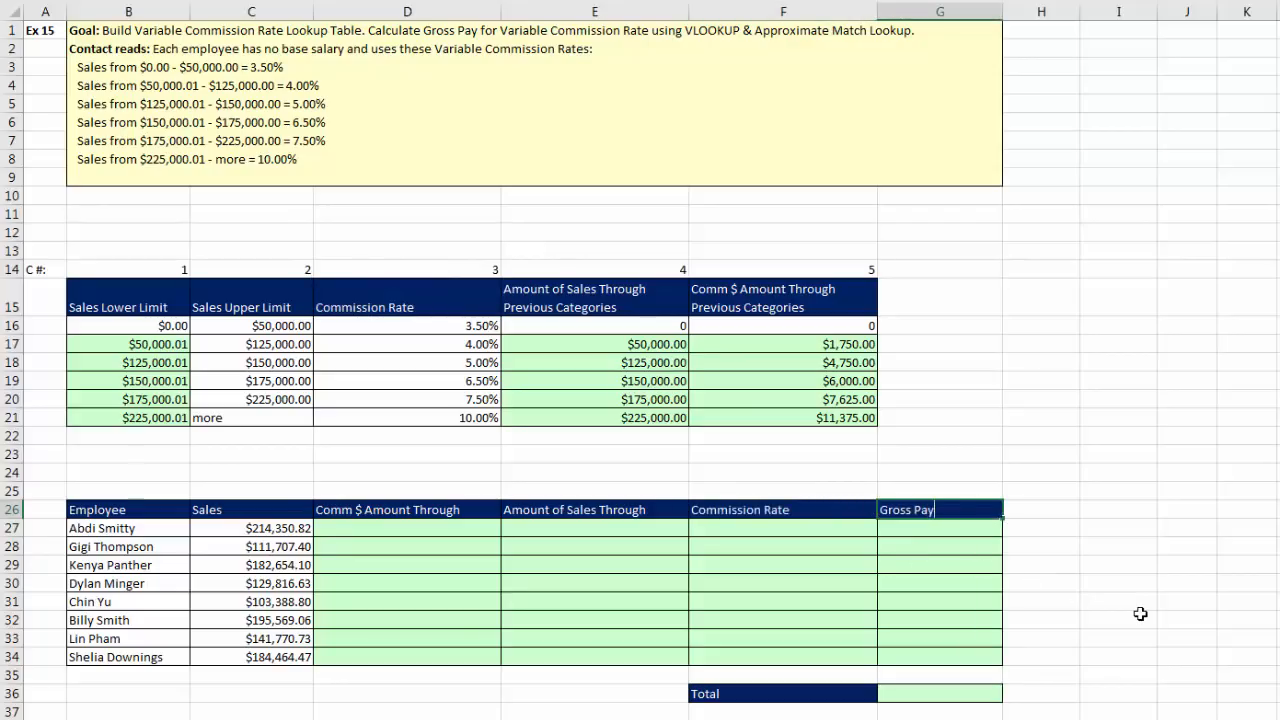
{"action": "key", "text": "Return"}
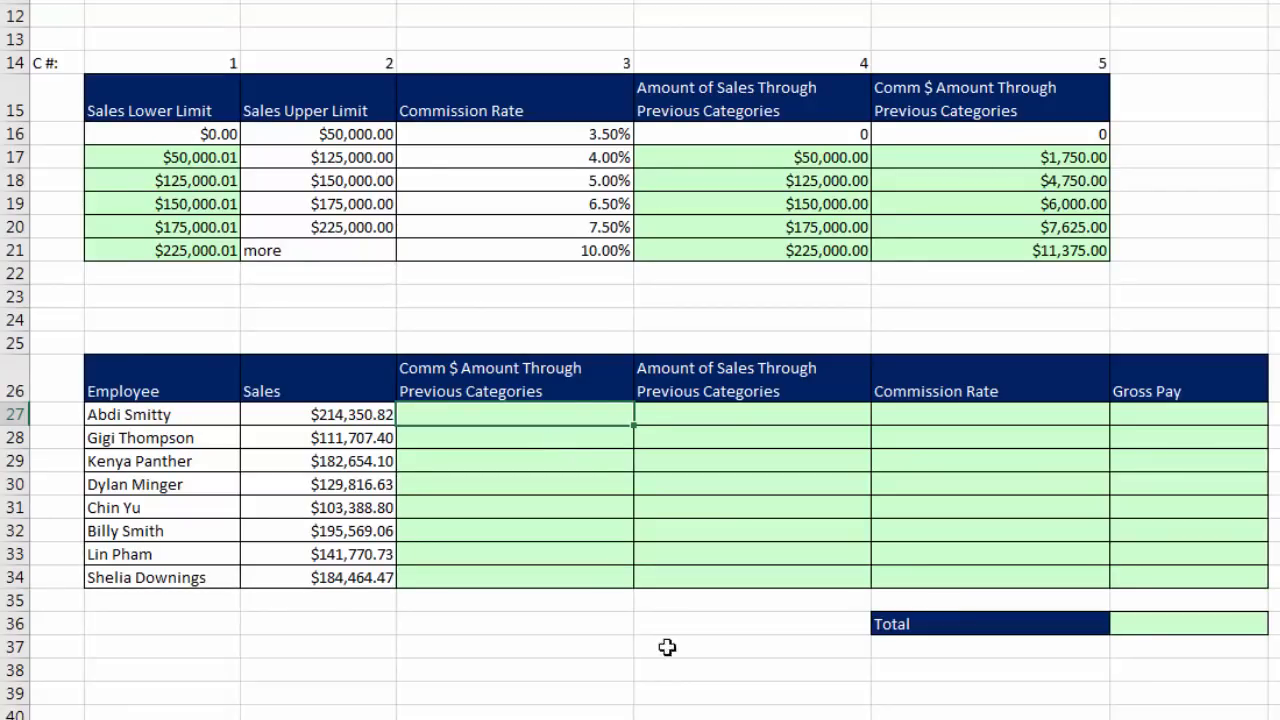
{"action": "left_click", "coordinate": [1192, 410]}
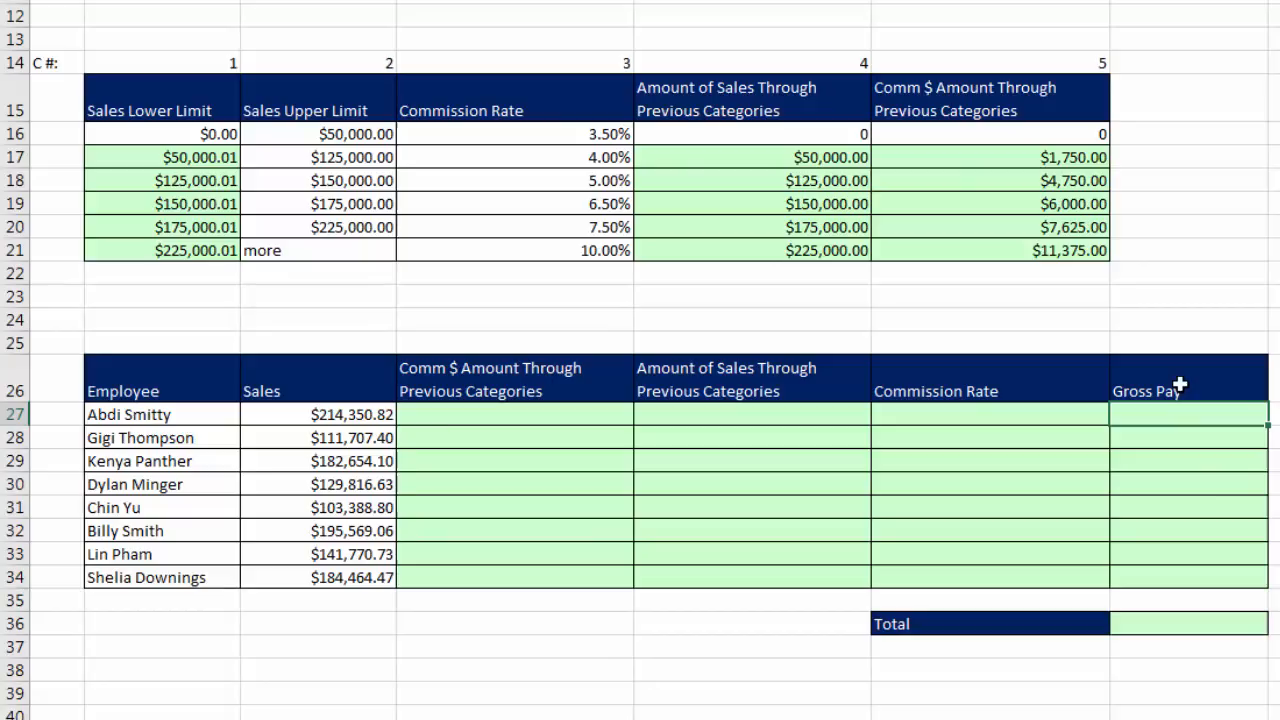
Step: Enter =VLOOKUP(C27,$B$16:$F$21,5) in D27 to look up the first employee's commission amount through previous categories
{"action": "left_click", "coordinate": [503, 414]}
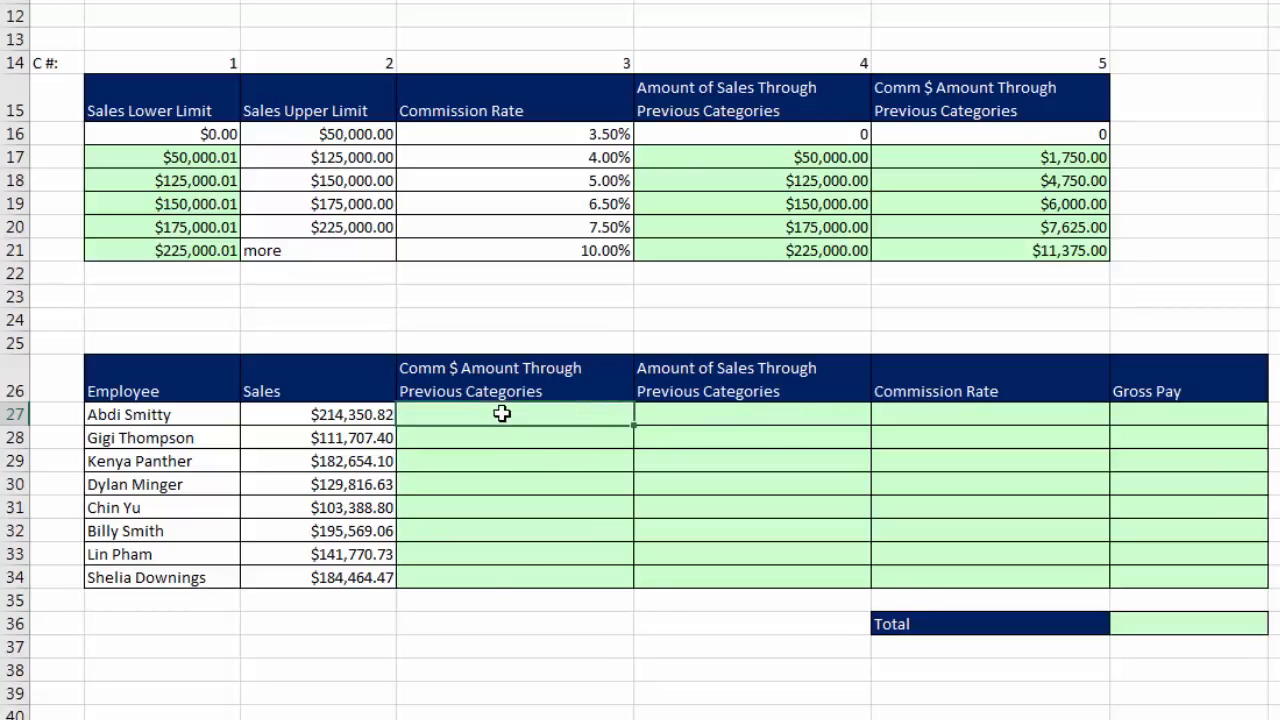
{"action": "type", "text": "=vl"}
{"action": "key", "text": "Tab"}
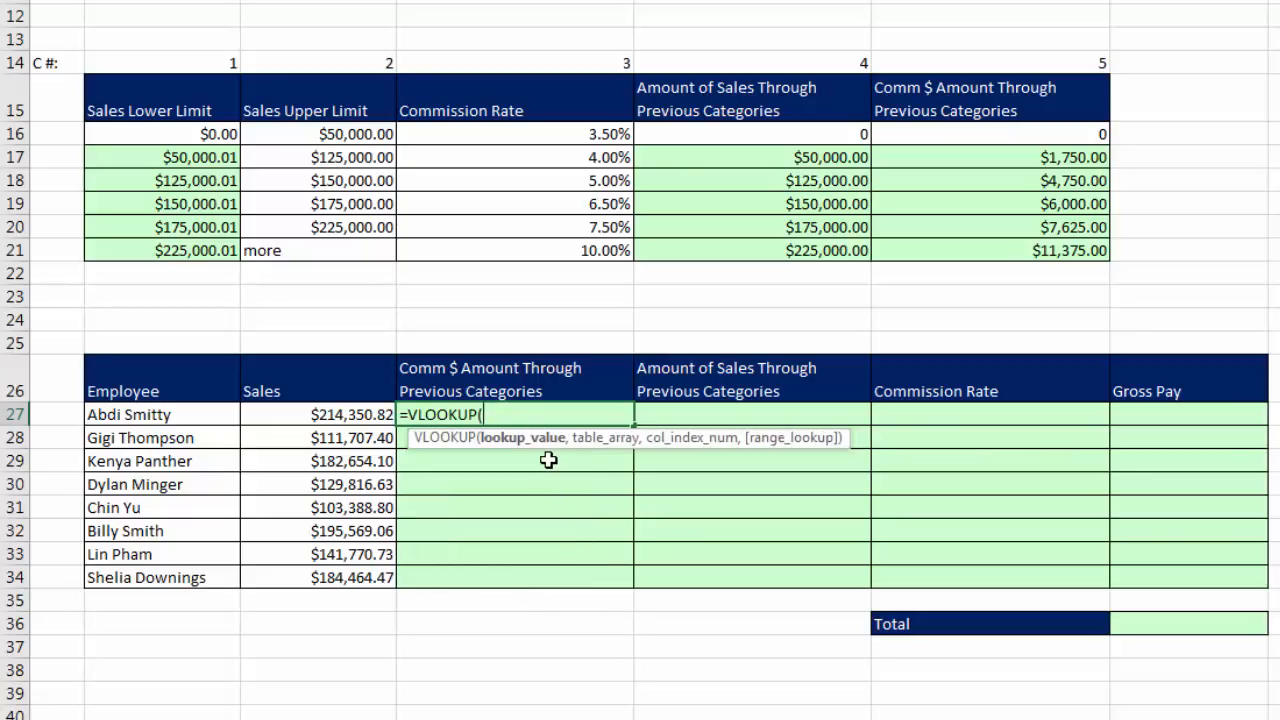
{"action": "left_click", "coordinate": [340, 412]}
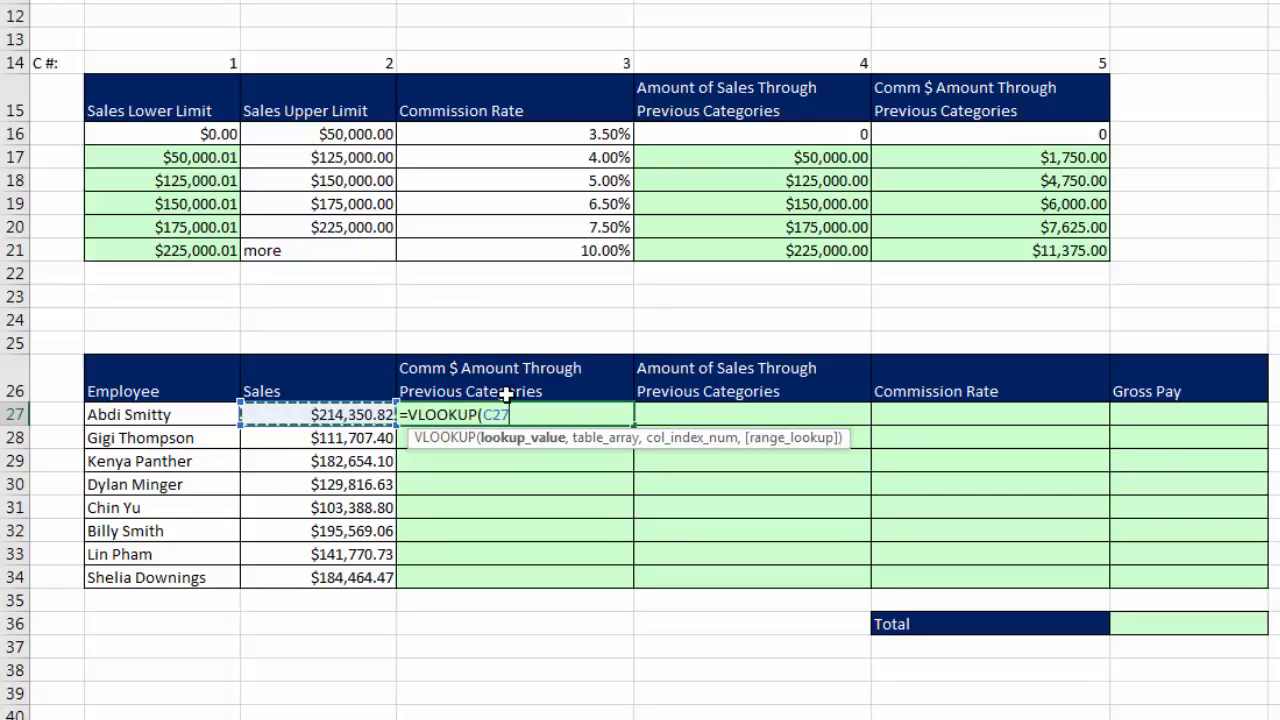
{"action": "type", "text": ","}
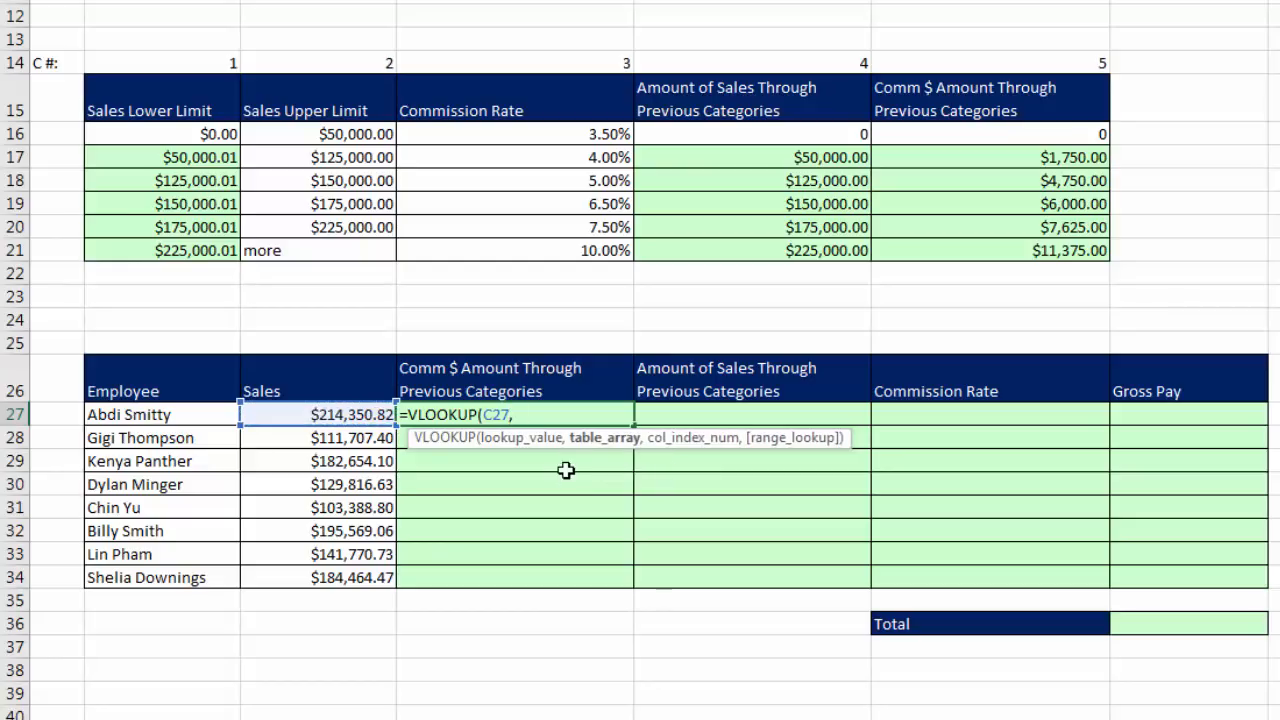
{"action": "left_click_drag", "start_coordinate": [177, 134], "coordinate": [1048, 251]}
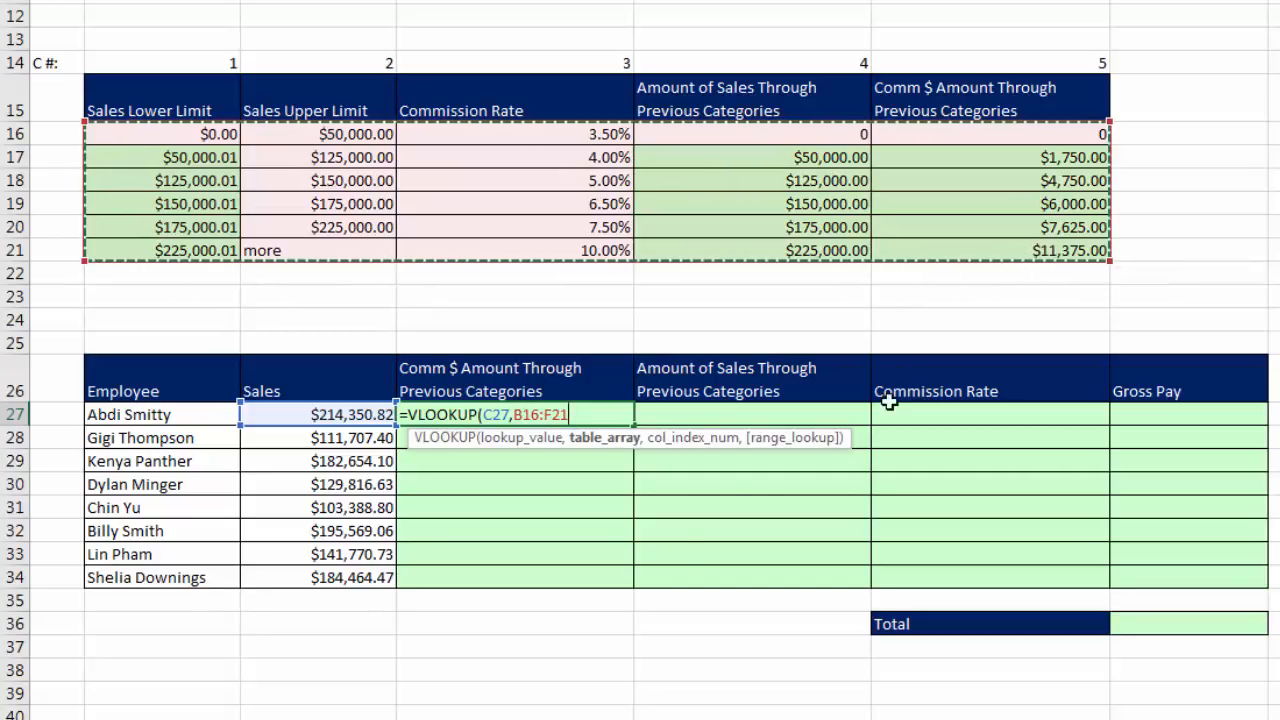
{"action": "key", "text": "F4"}
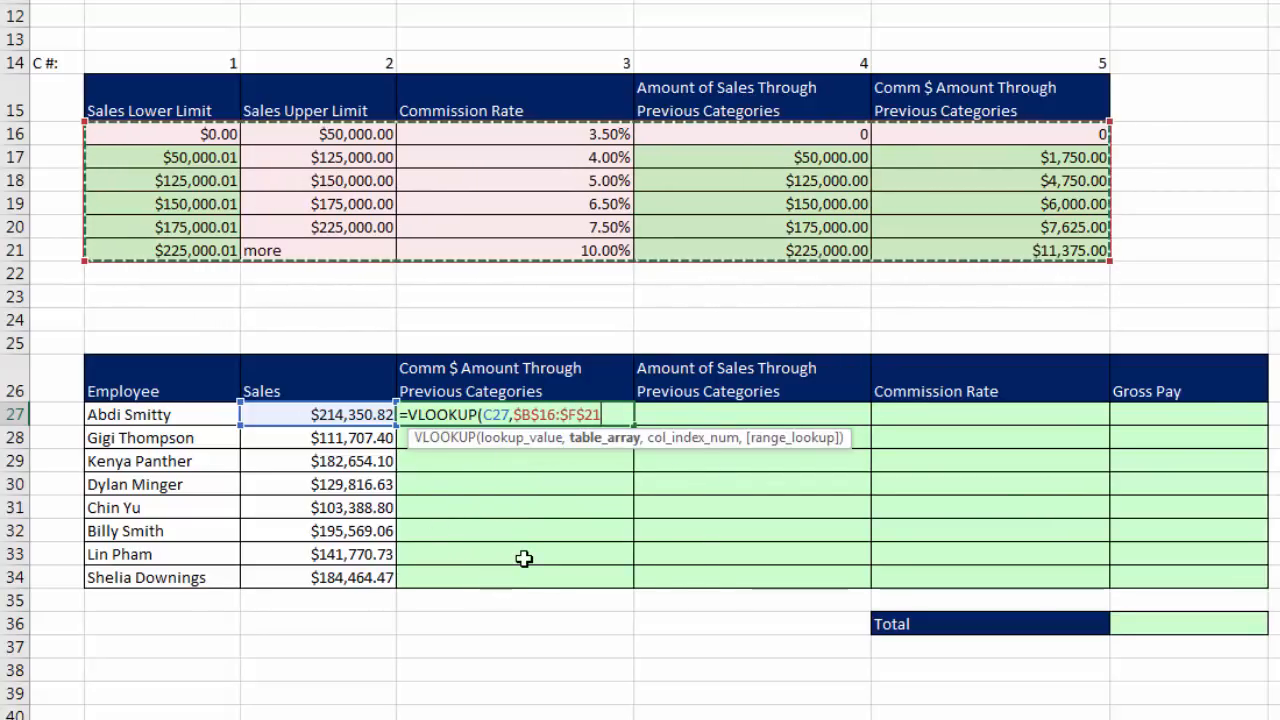
{"action": "type", "text": ","}
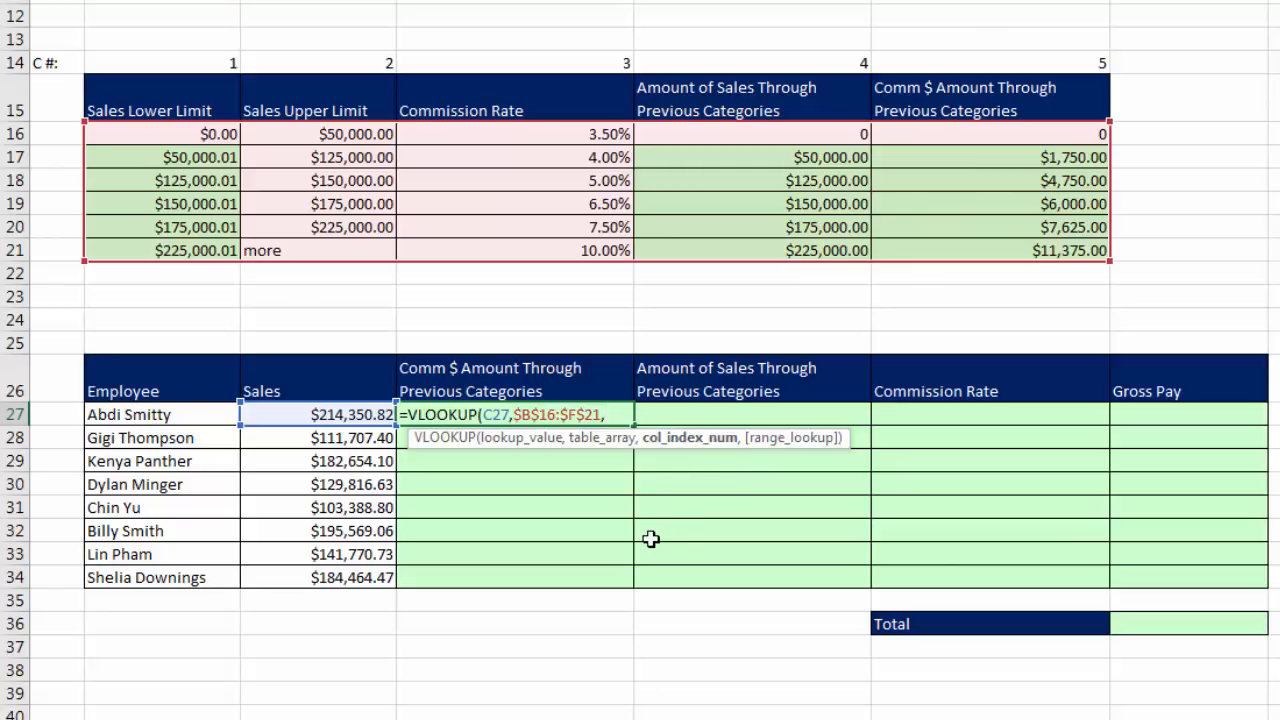
{"action": "type", "text": "5"}
{"action": "mouse_move", "coordinate": [969, 719]}
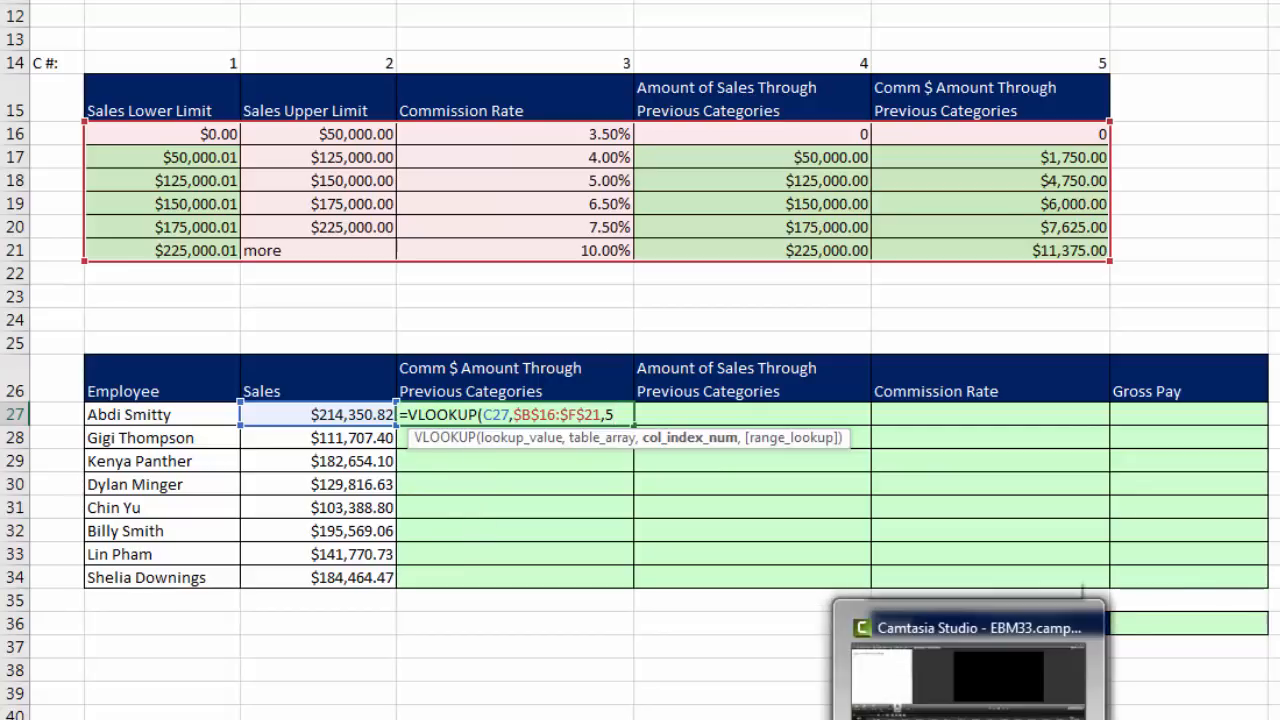
{"action": "type", "text": ")"}
{"action": "key", "text": "ctrl+Return"}
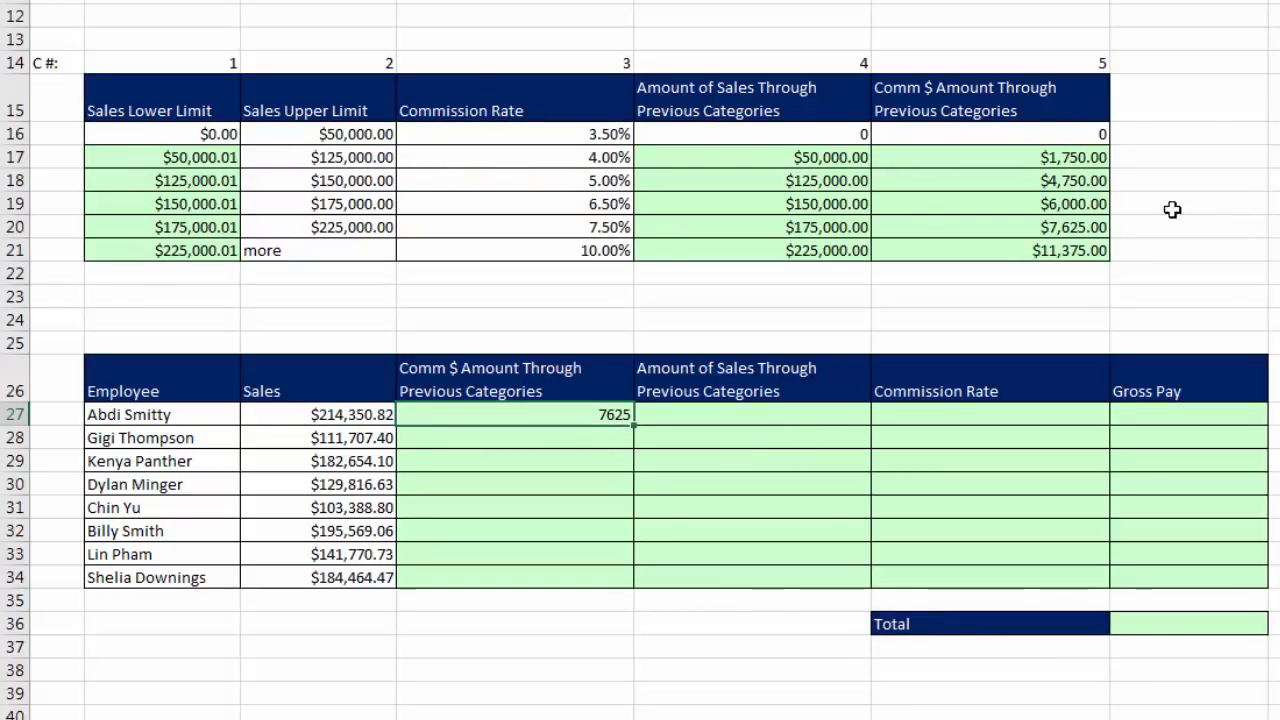
Step: Fill the D27 lookup formula down through D34 and check the references in the last cell
{"action": "double_click", "coordinate": [638, 424]}
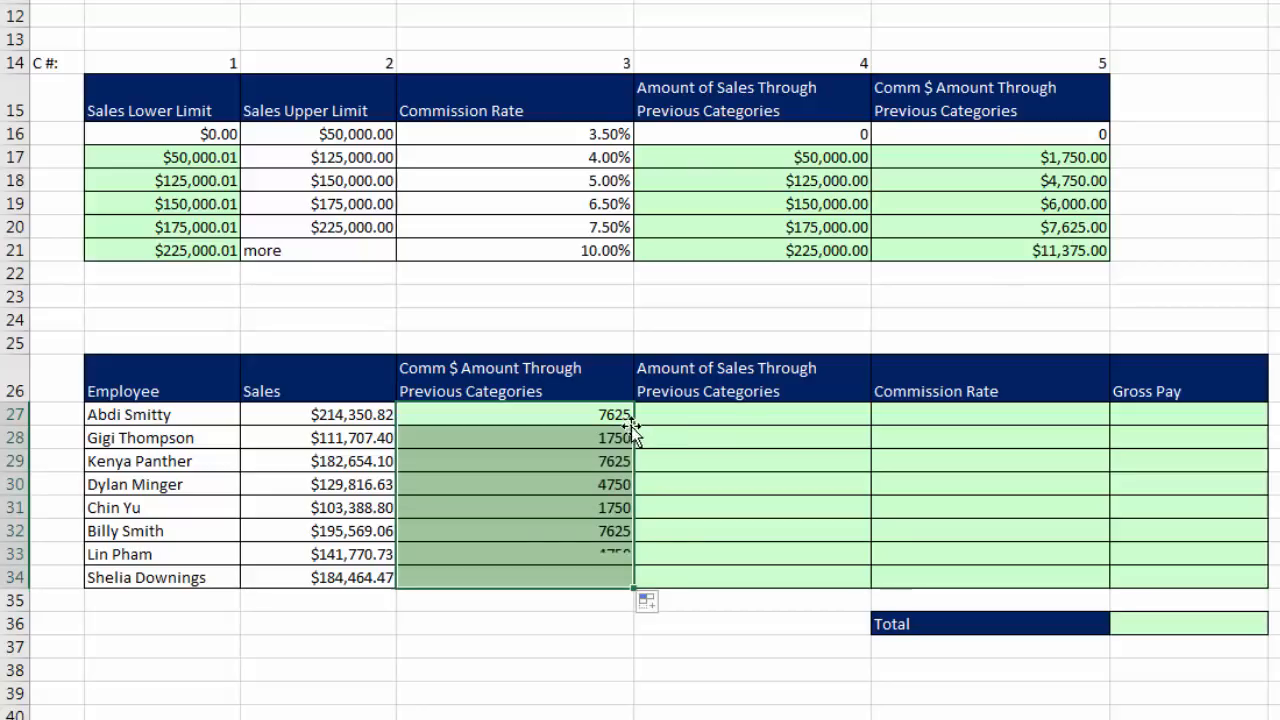
{"action": "left_click", "coordinate": [466, 573]}
{"action": "key", "text": "F2"}
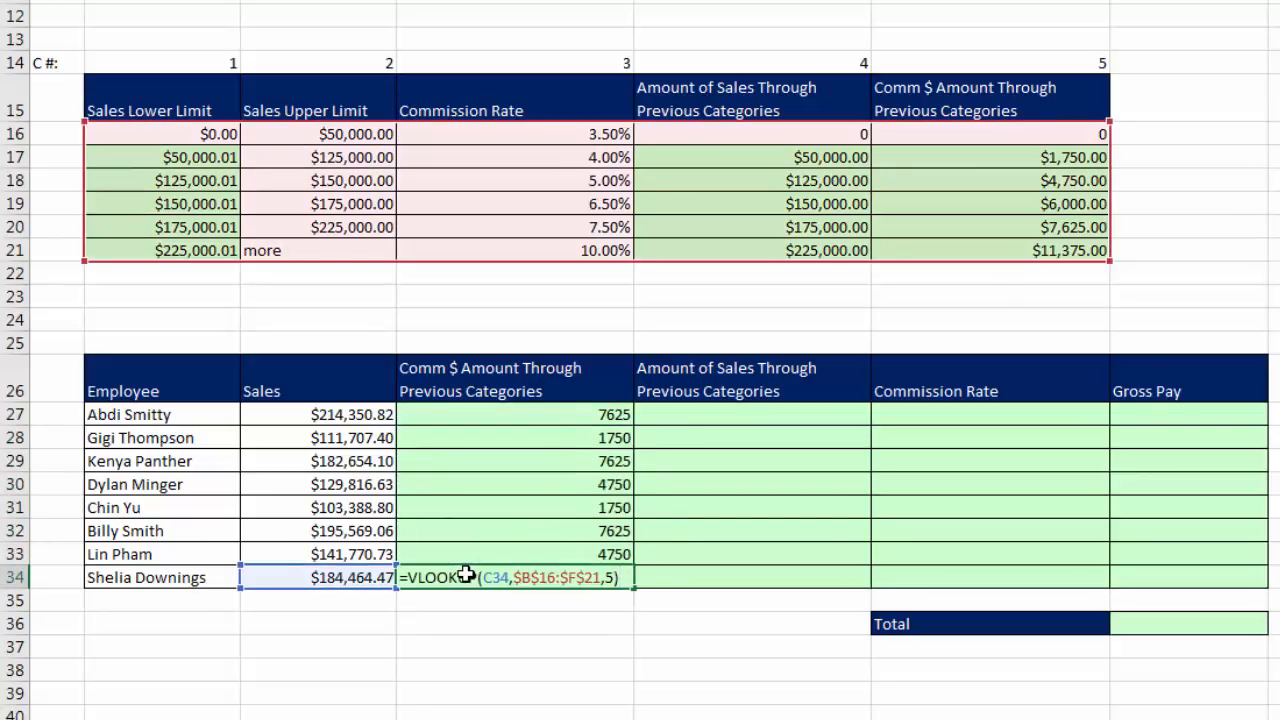
{"action": "key", "text": "Escape"}
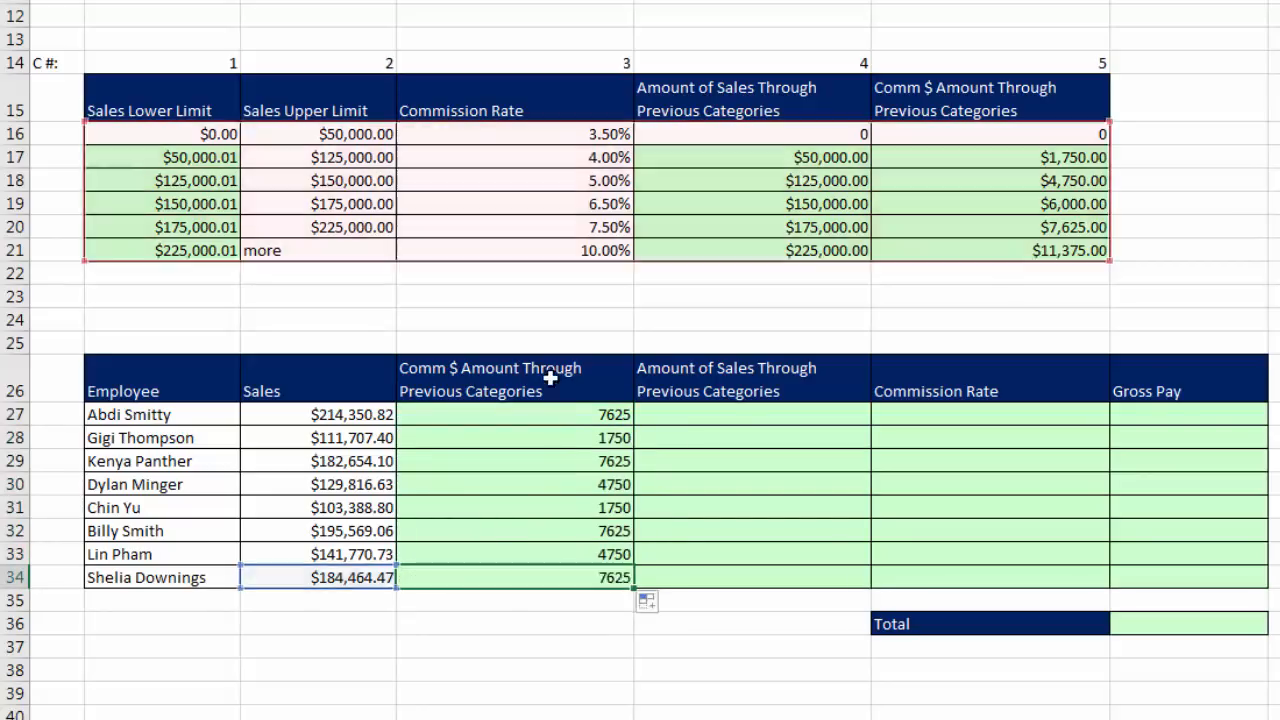
Step: Copy D27's formula text into E27 and change its column index to 4, giving =VLOOKUP(C27,$B$16:$F$21,4)
{"action": "left_click", "coordinate": [706, 410]}
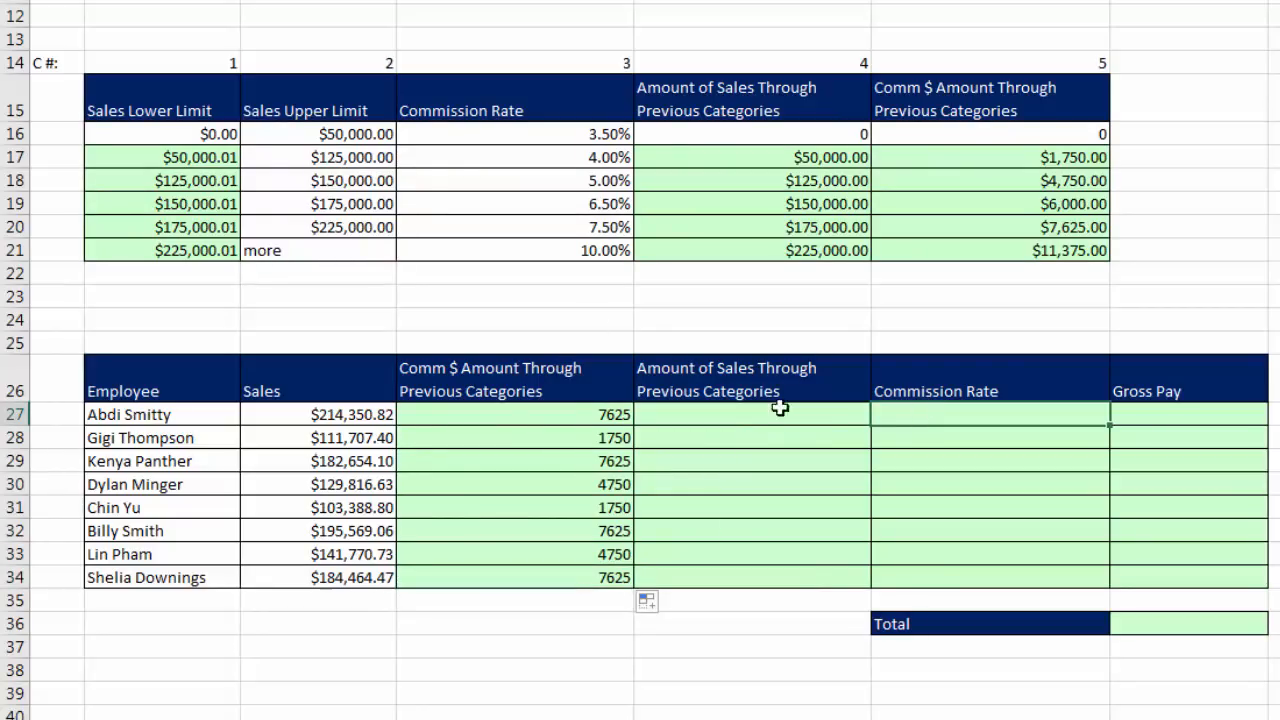
{"action": "left_click", "coordinate": [574, 412]}
{"action": "key", "text": "F2"}
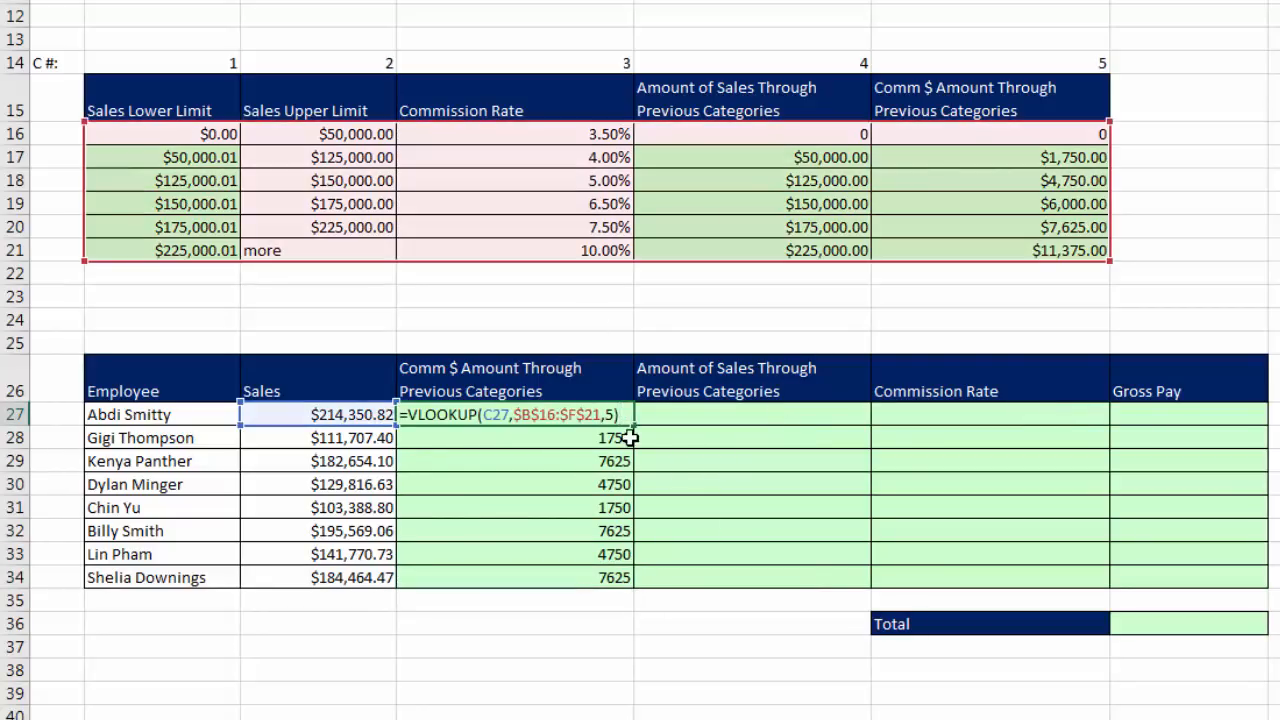
{"action": "left_click_drag", "start_coordinate": [628, 414], "coordinate": [400, 414]}
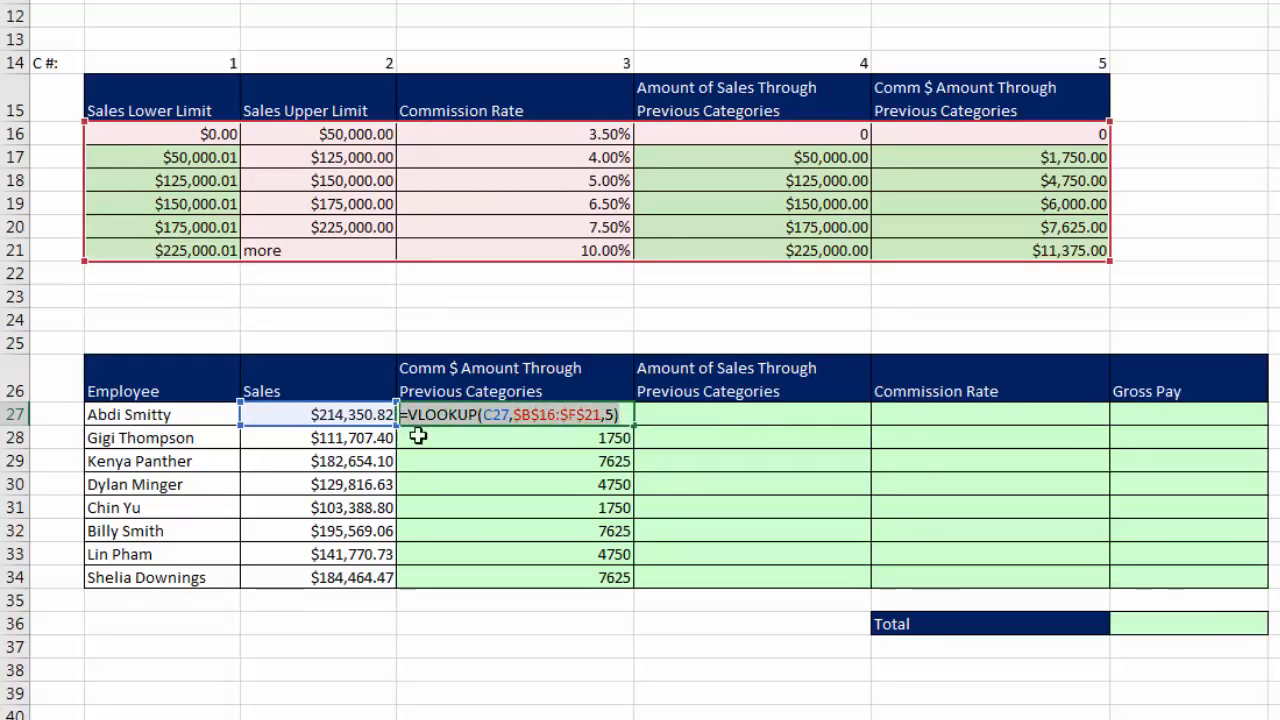
{"action": "key", "text": "ctrl+c"}
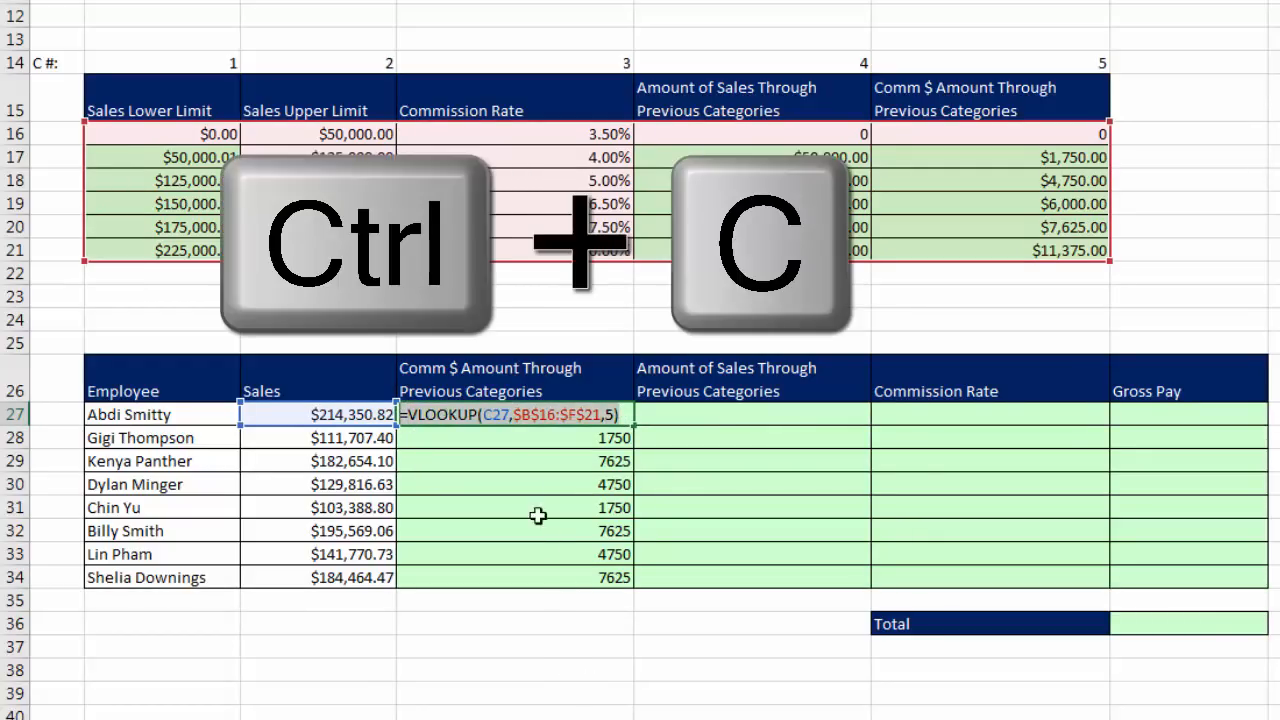
{"action": "key", "text": "Escape"}
{"action": "double_click", "coordinate": [669, 418]}
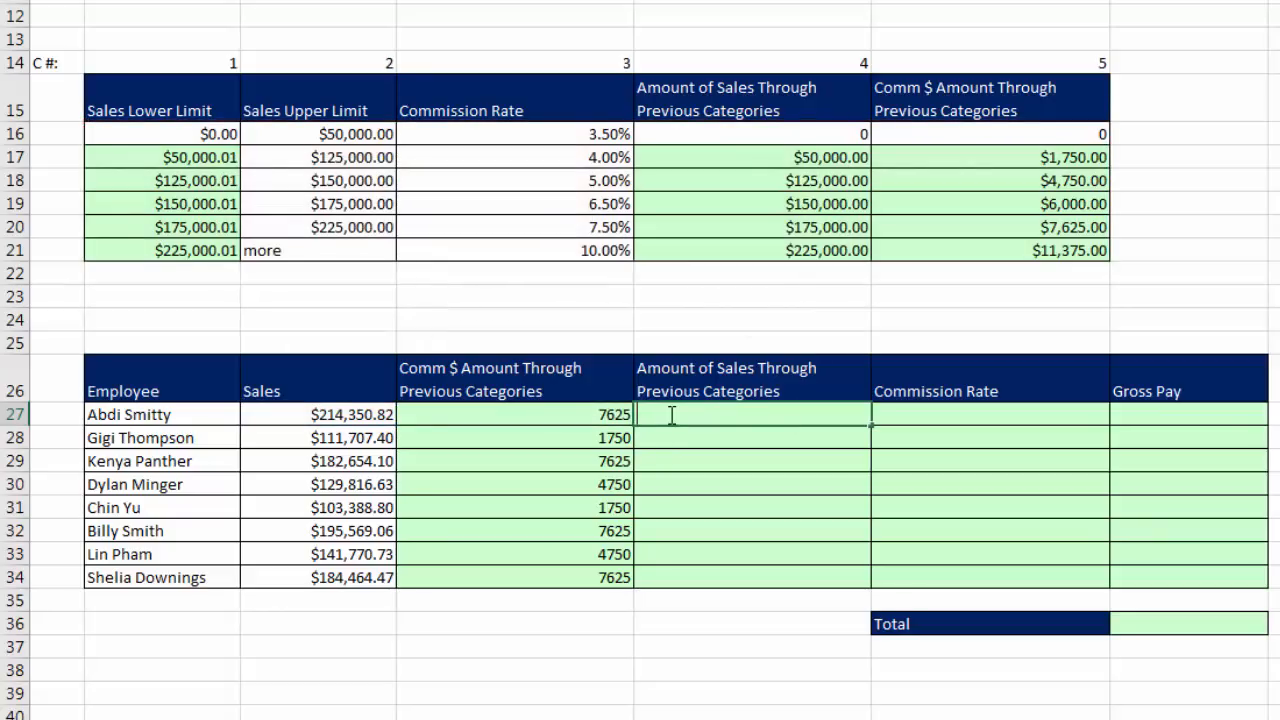
{"action": "key", "text": "ctrl+v"}
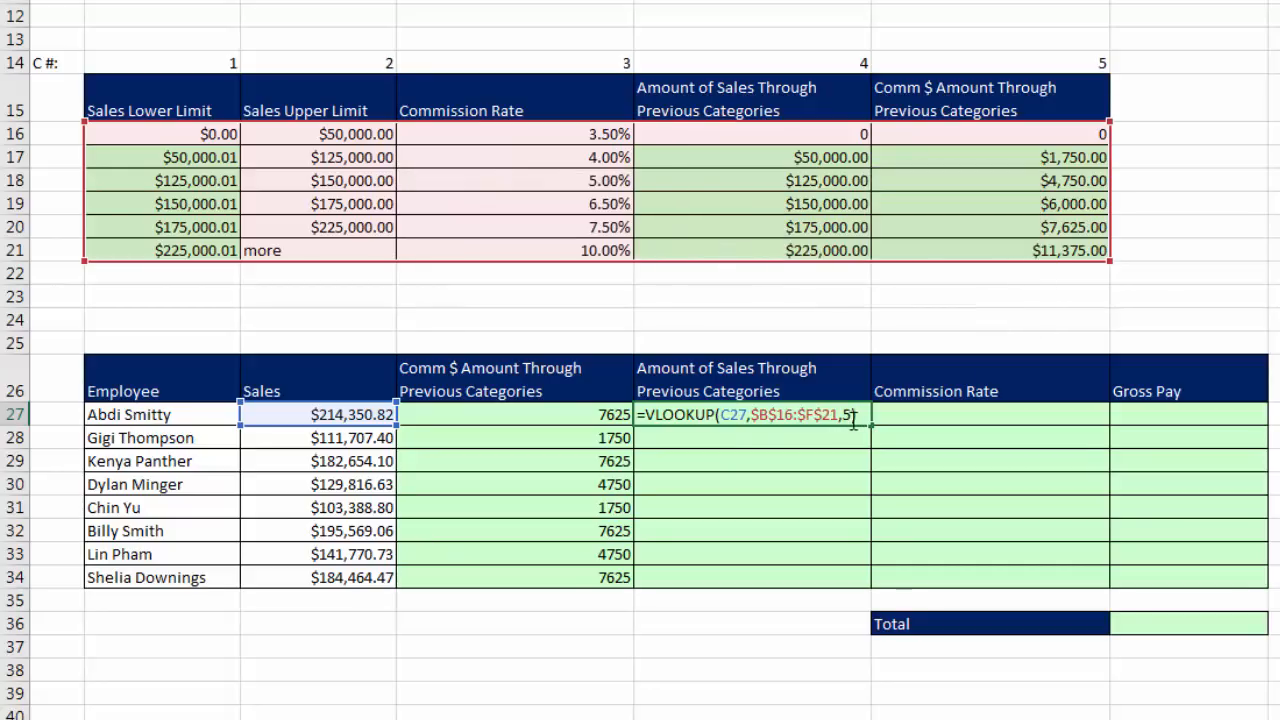
{"action": "left_click", "coordinate": [853, 418]}
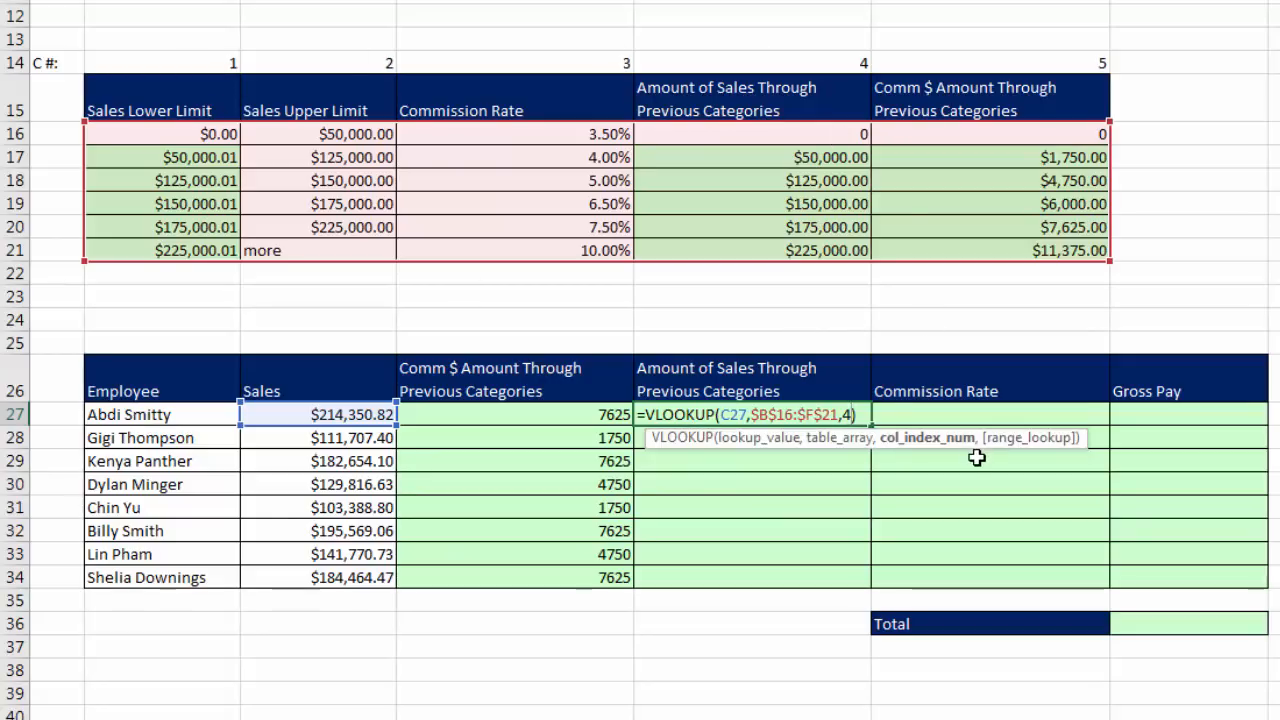
{"action": "key", "text": "Tab"}
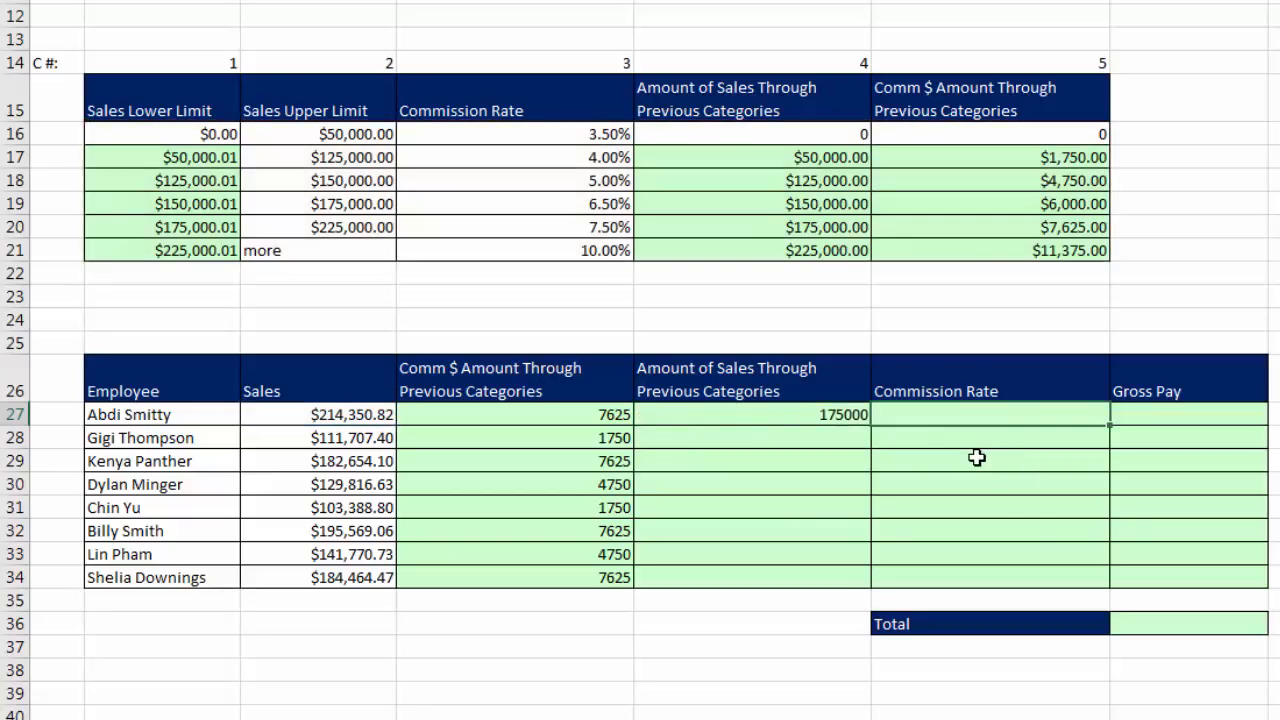
Step: Put the copied VLOOKUP formula in F27 with column index 3 to return the commission rate
{"action": "type", "text": "=VLOOKUP(C27,$B$16:$F$21,5)"}
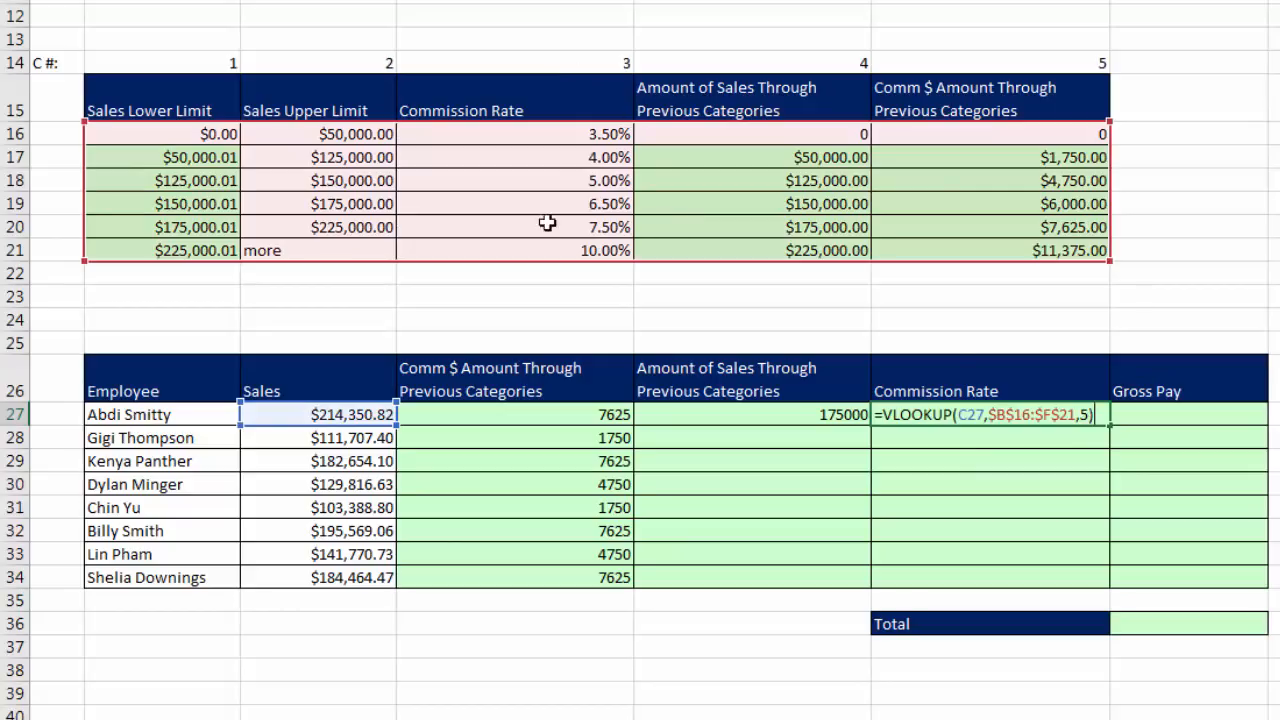
{"action": "double_click", "coordinate": [1084, 414]}
{"action": "type", "text": "3"}
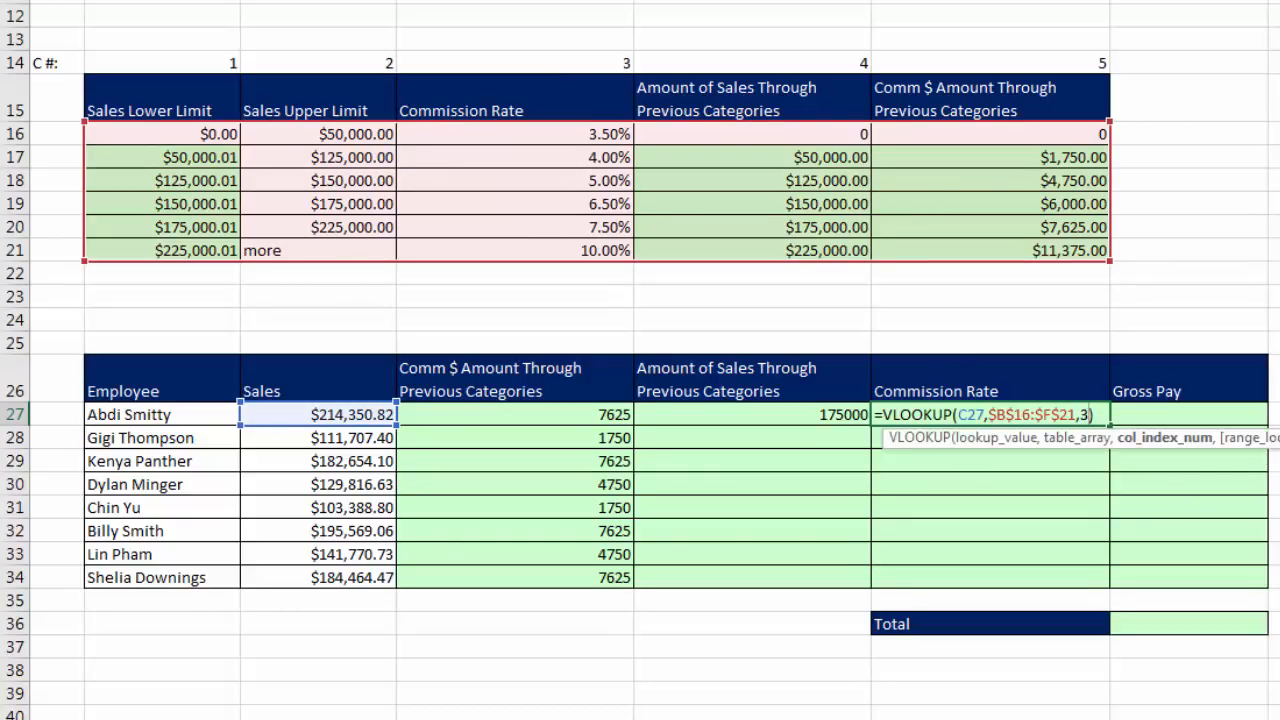
{"action": "key", "text": "ctrl+Return"}
Step: Fill the formulas in E27:F27 down through row 34 and check the references in F34 and E34
{"action": "left_click", "coordinate": [793, 414]}
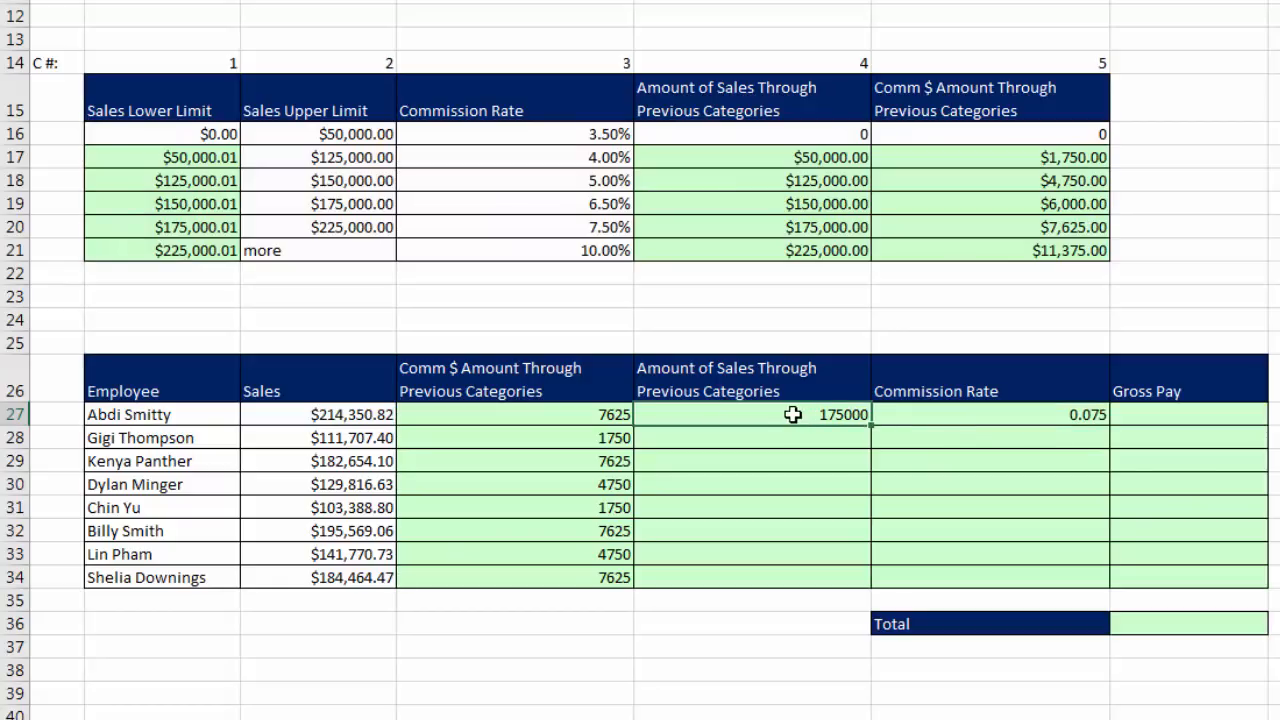
{"action": "left_click_drag", "start_coordinate": [793, 414], "coordinate": [876, 418]}
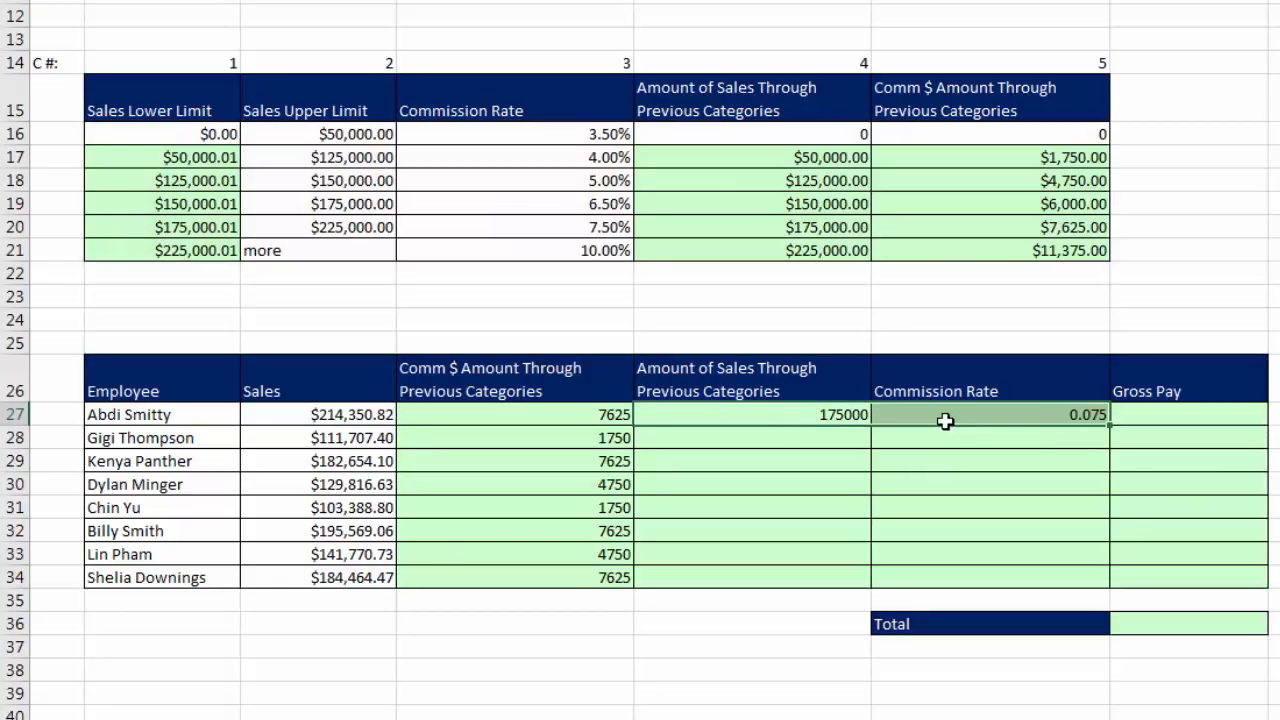
{"action": "double_click", "coordinate": [1110, 427]}
{"action": "left_click", "coordinate": [1095, 577]}
{"action": "key", "text": "F2"}
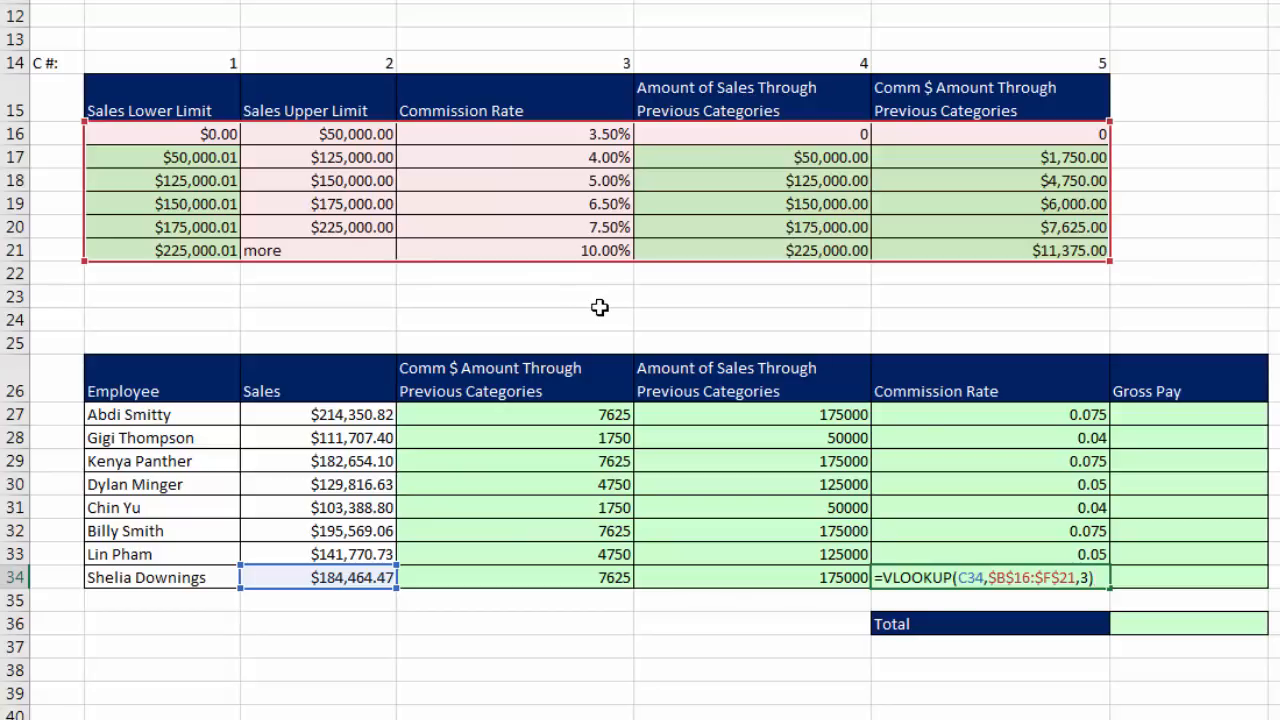
{"action": "key", "text": "Return"}
{"action": "left_click", "coordinate": [810, 580]}
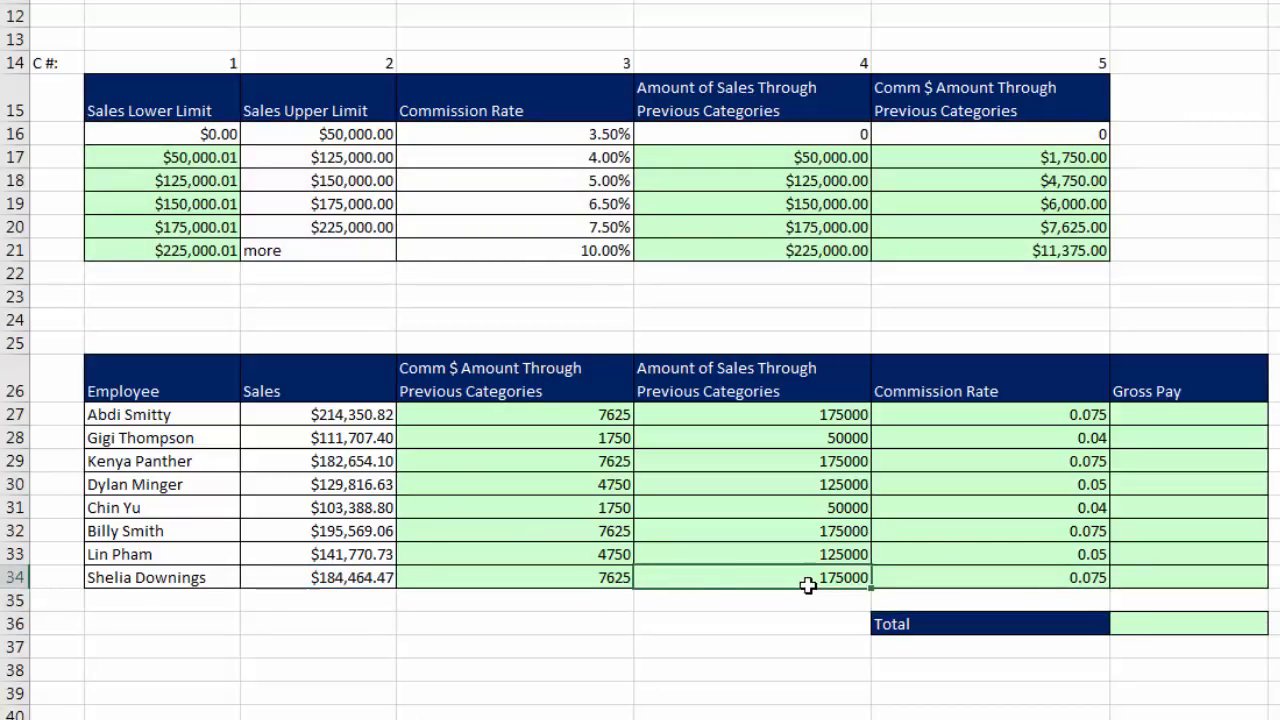
{"action": "key", "text": "F2"}
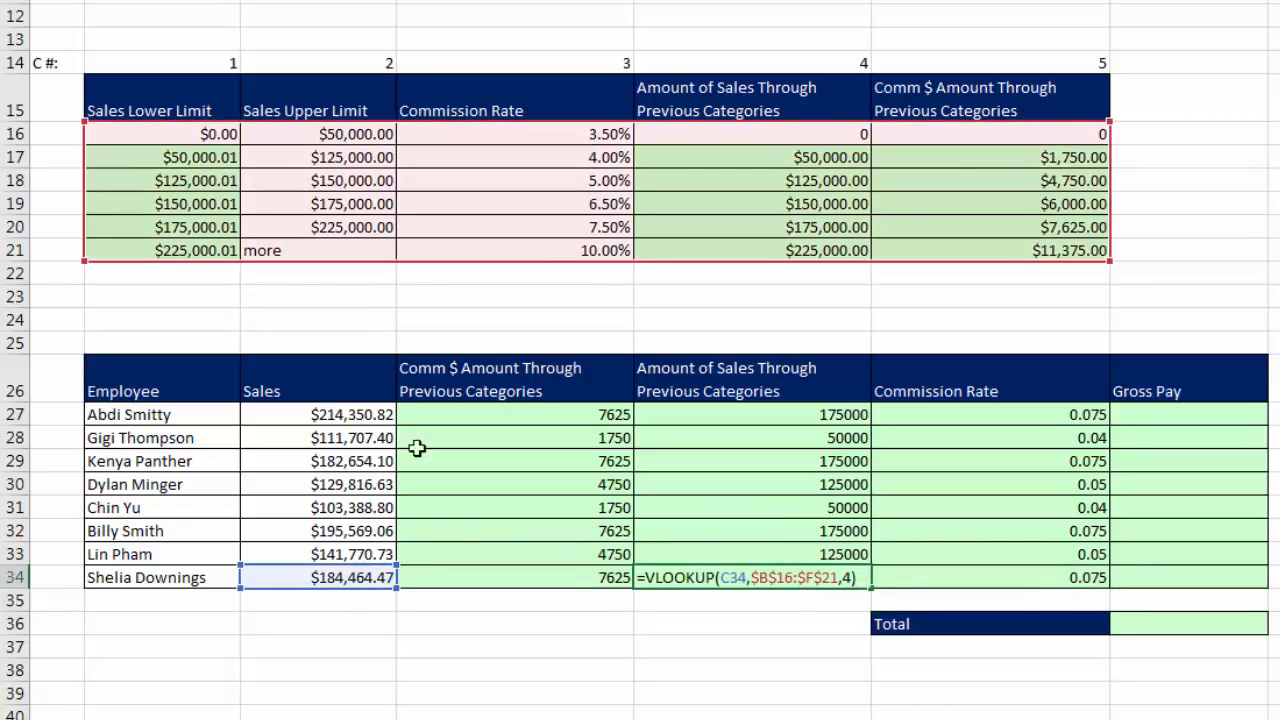
{"action": "key", "text": "Escape"}
{"action": "left_click", "coordinate": [565, 576]}
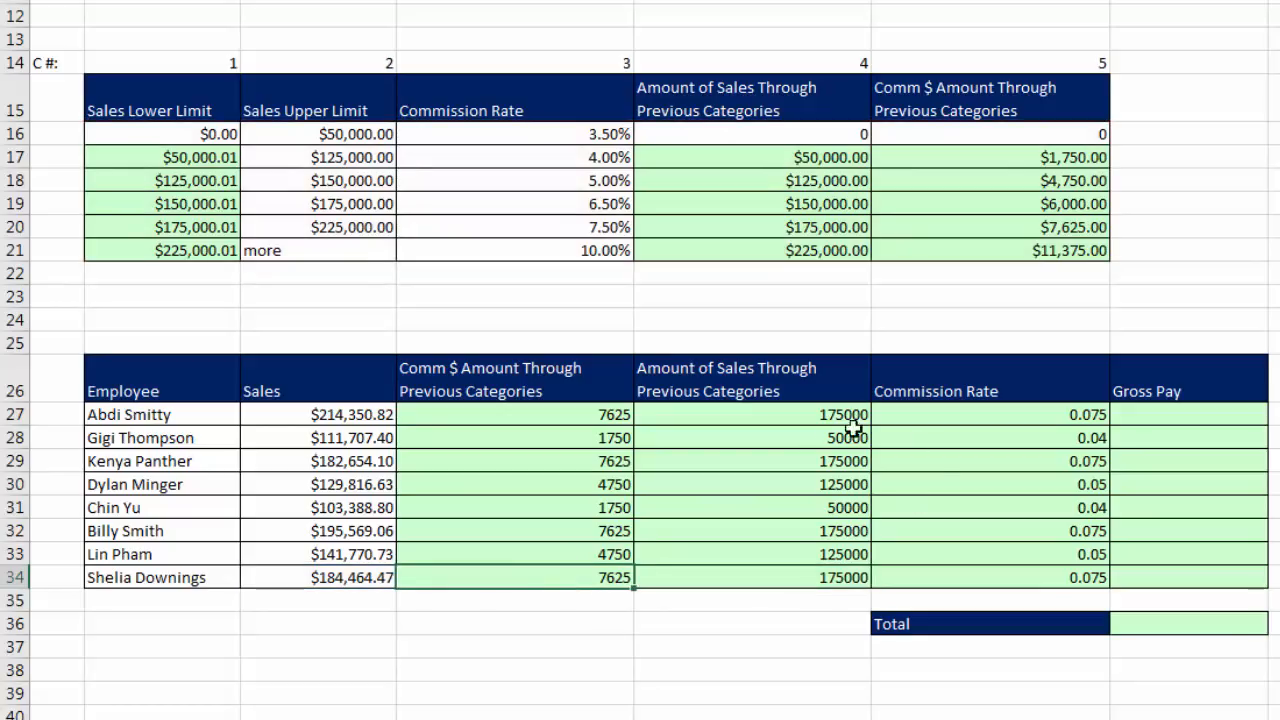
Step: Examine lookup table row B20:F20, which applies to the first employee's sales
{"action": "left_click", "coordinate": [1145, 415]}
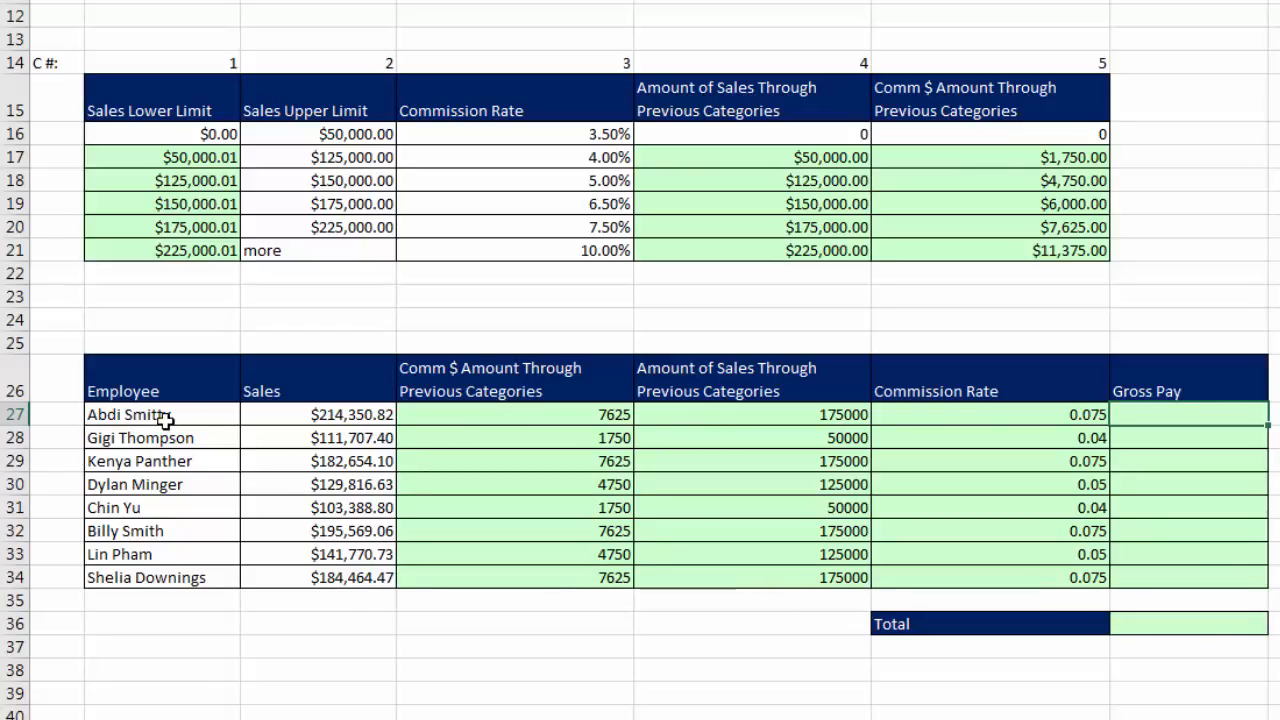
{"action": "left_click", "coordinate": [165, 222]}
{"action": "left_click_drag", "start_coordinate": [165, 222], "coordinate": [990, 229]}
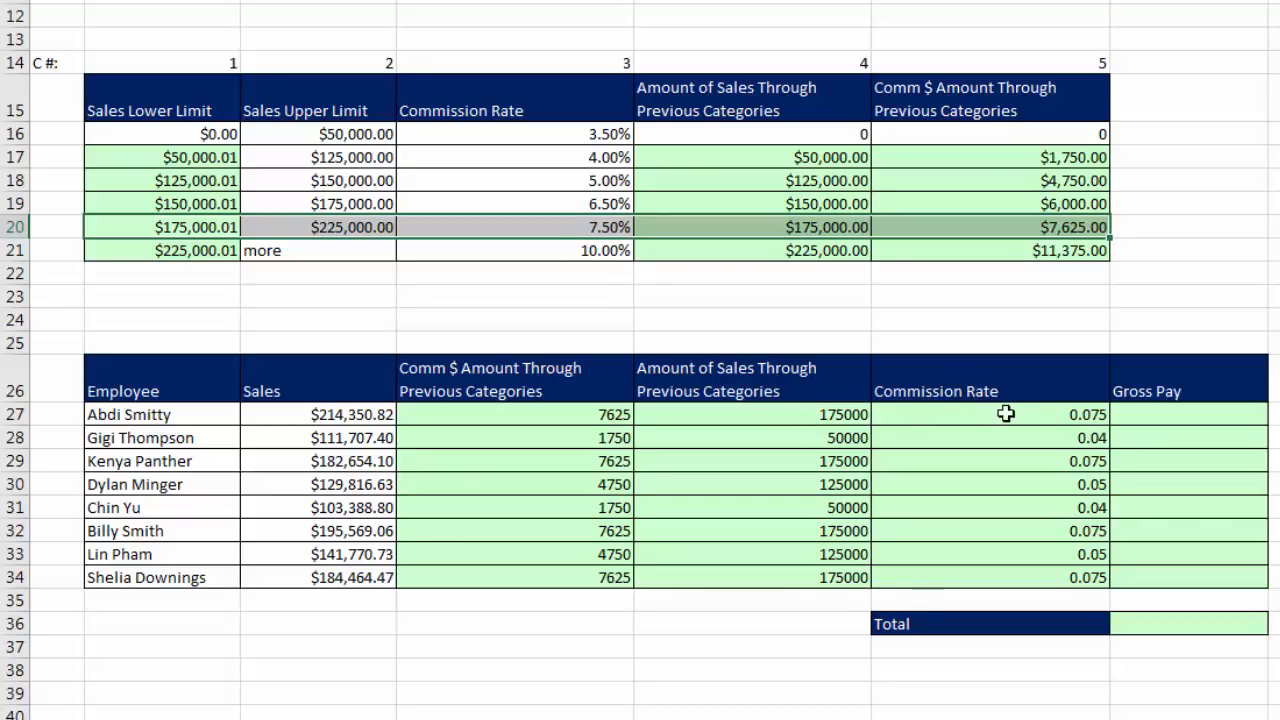
Step: Enter the gross pay formula =D27+(C27-E27)*F27 in G27 for the first employee
{"action": "left_click", "coordinate": [1135, 418]}
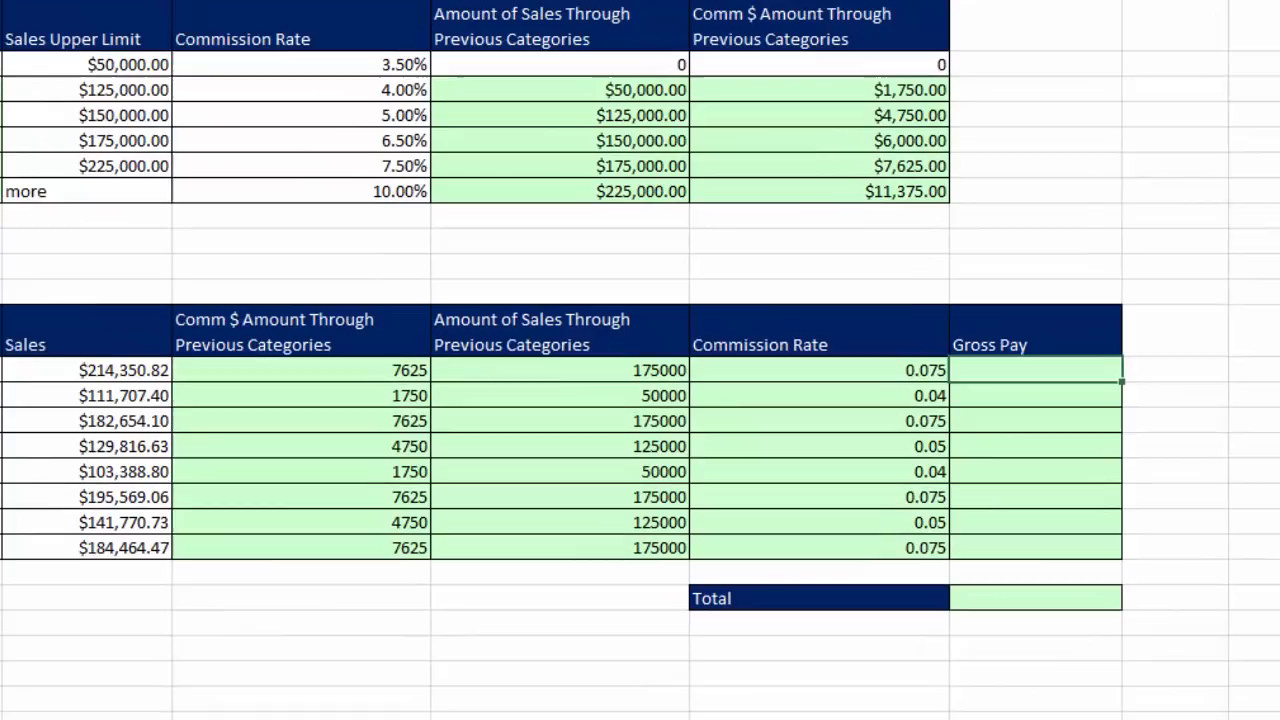
{"action": "type", "text": "="}
{"action": "key", "text": "Left"}
{"action": "key", "text": "Left"}
{"action": "key", "text": "Left"}
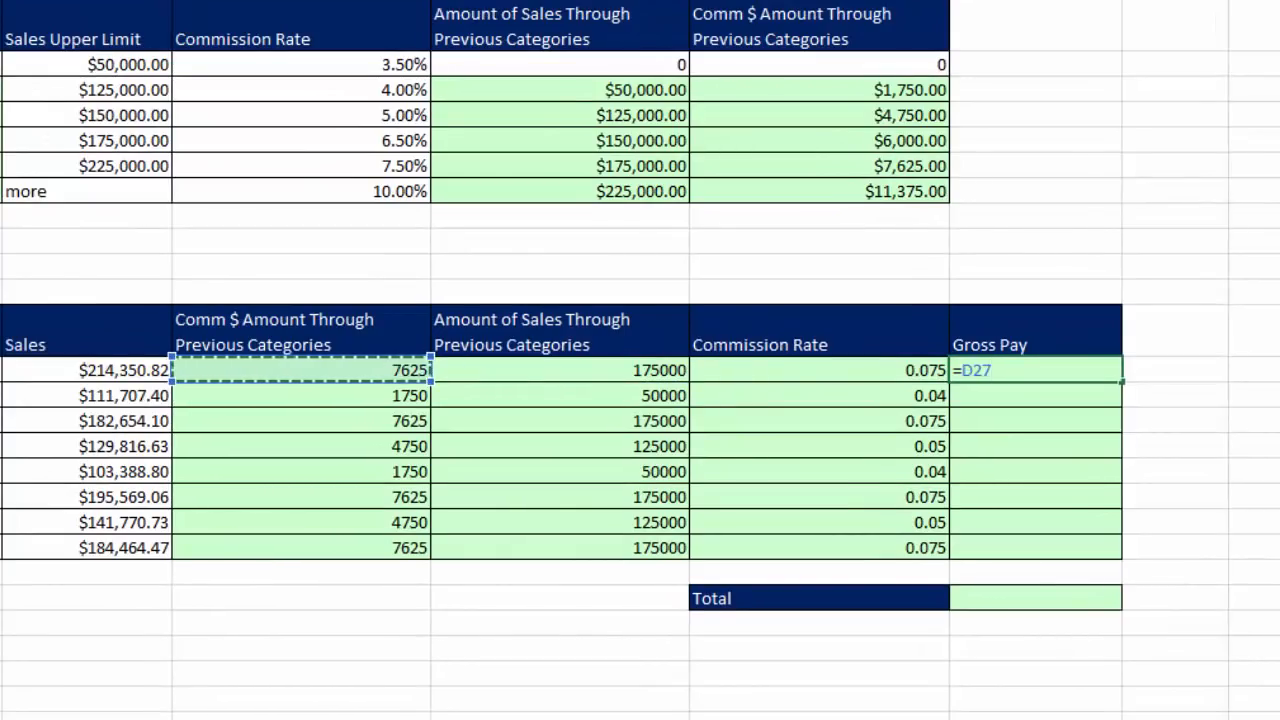
{"action": "type", "text": "+"}
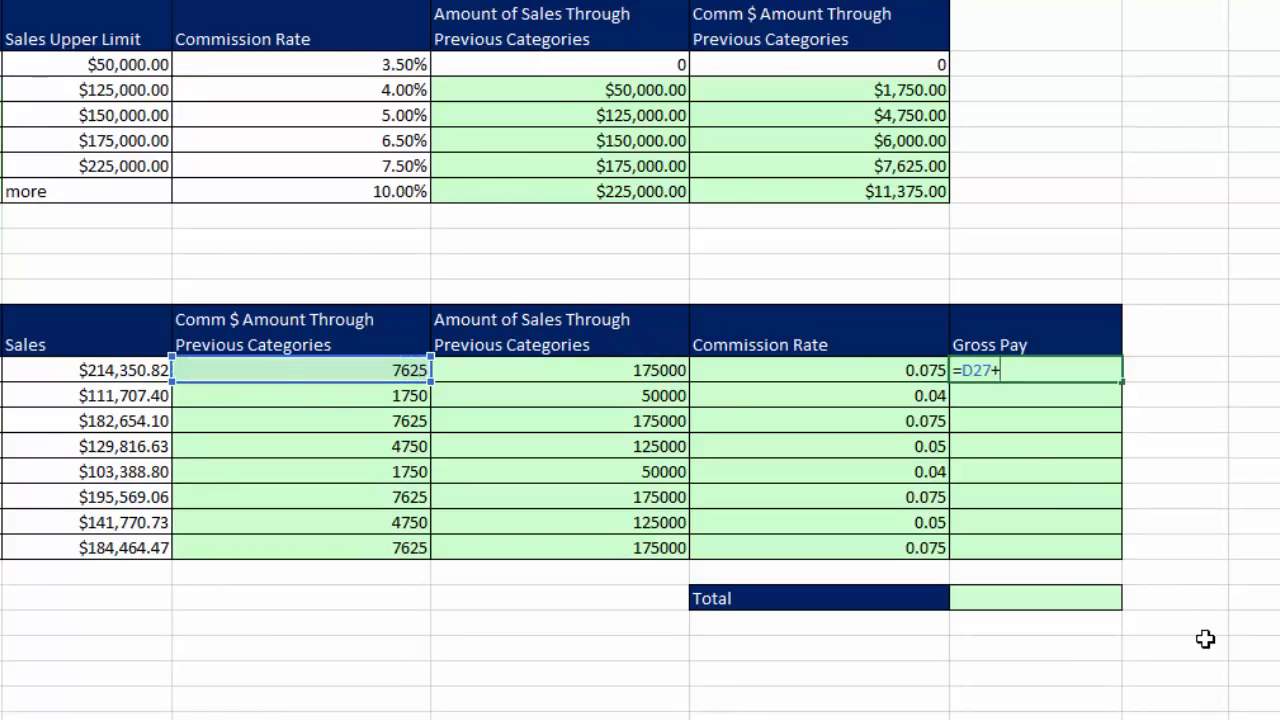
{"action": "type", "text": "("}
{"action": "key", "text": "Left"}
{"action": "key", "text": "Left"}
{"action": "key", "text": "Left"}
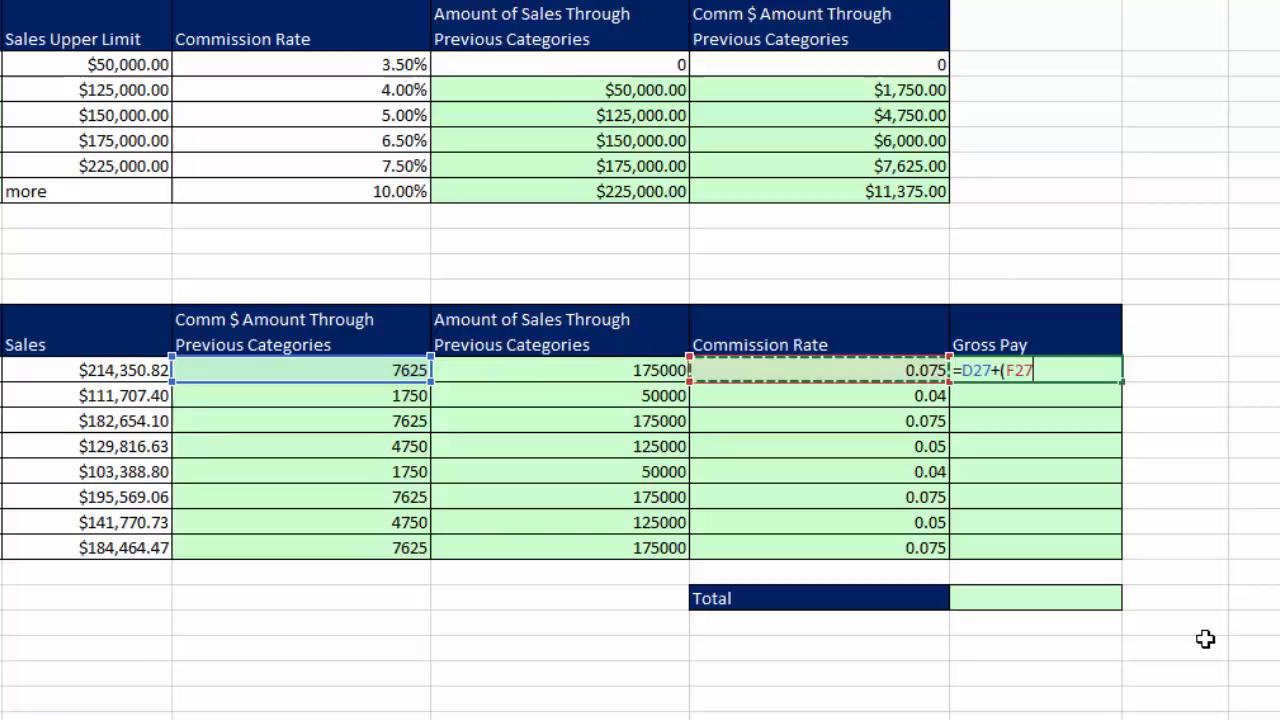
{"action": "key", "text": "Left"}
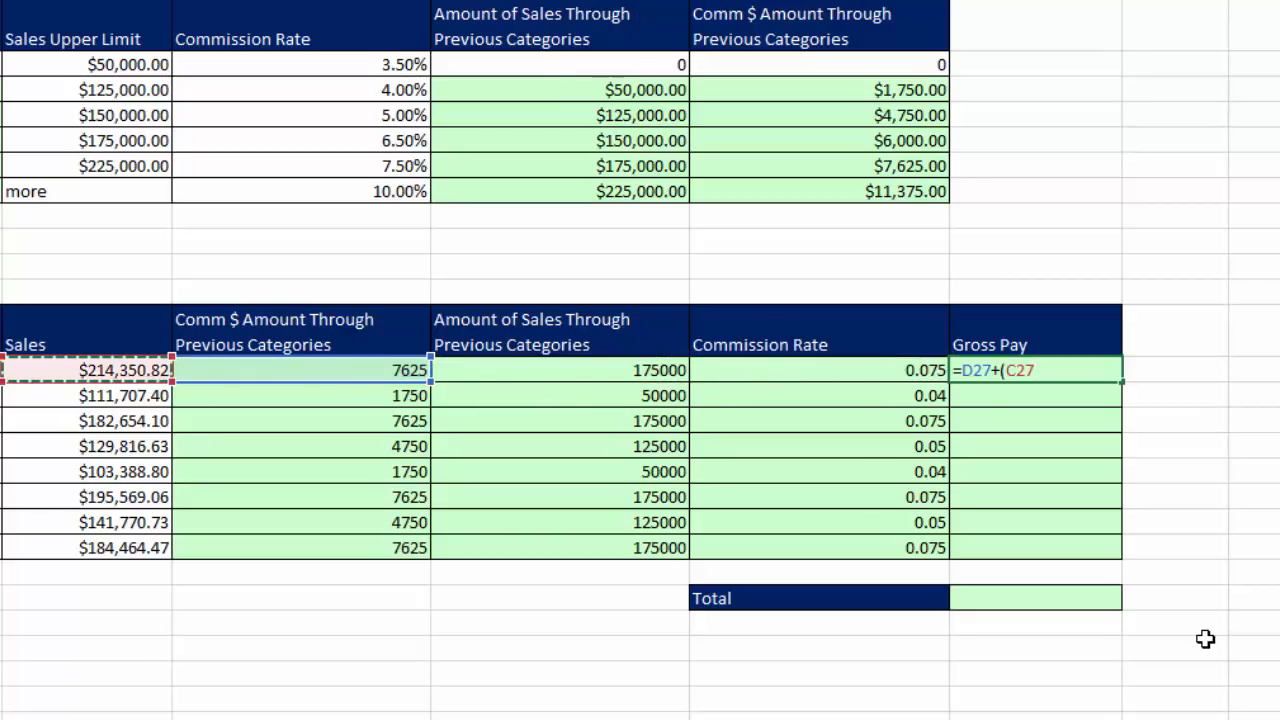
{"action": "type", "text": "-"}
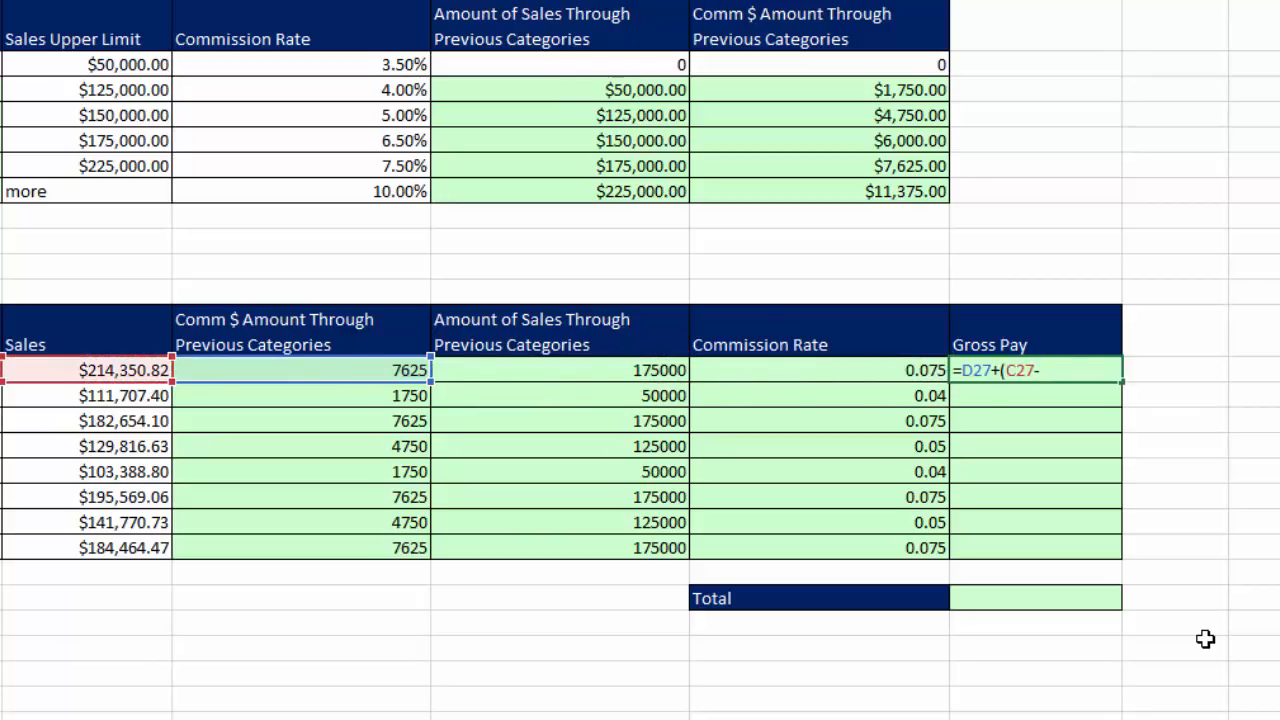
{"action": "key", "text": "Left"}
{"action": "key", "text": "Left"}
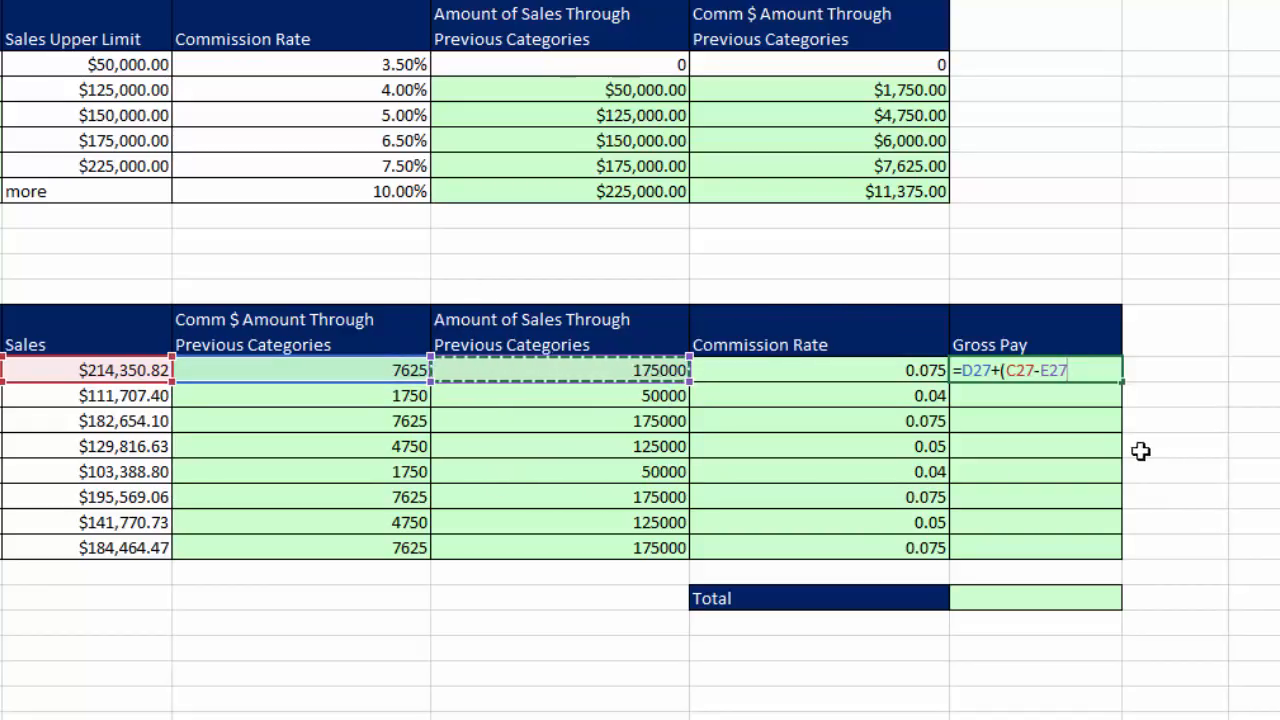
{"action": "type", "text": ")*"}
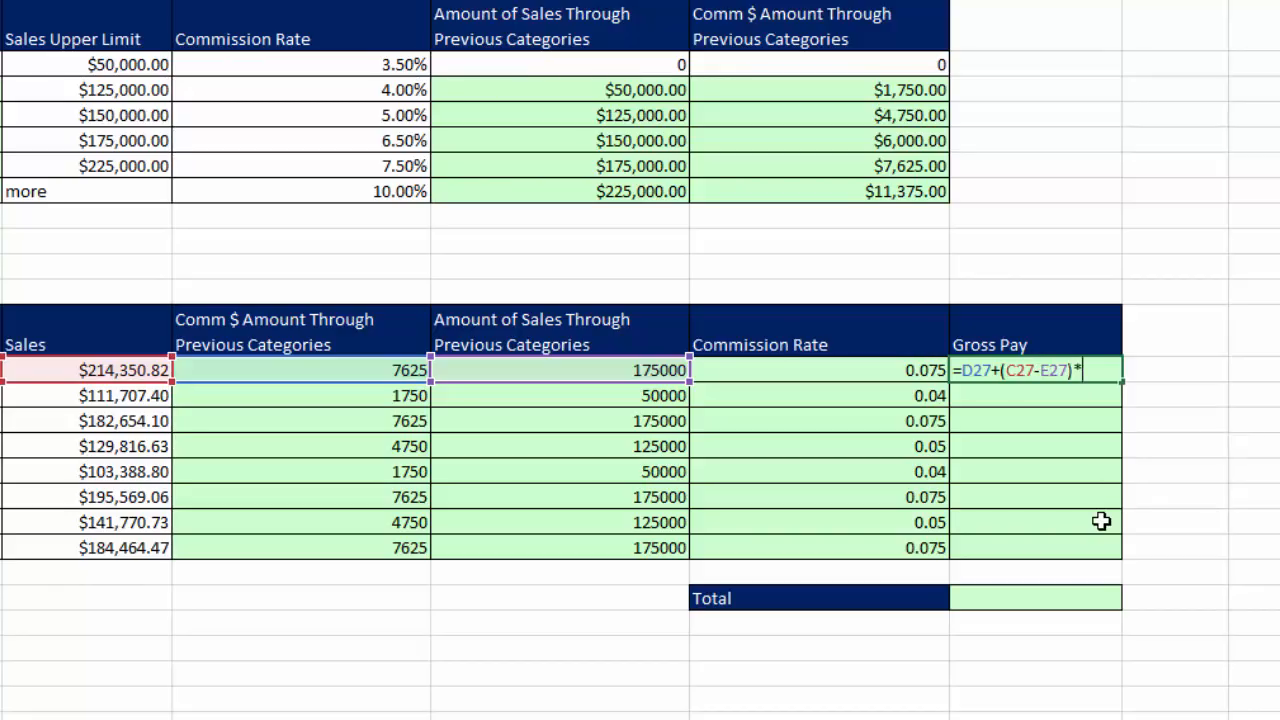
{"action": "key", "text": "Left"}
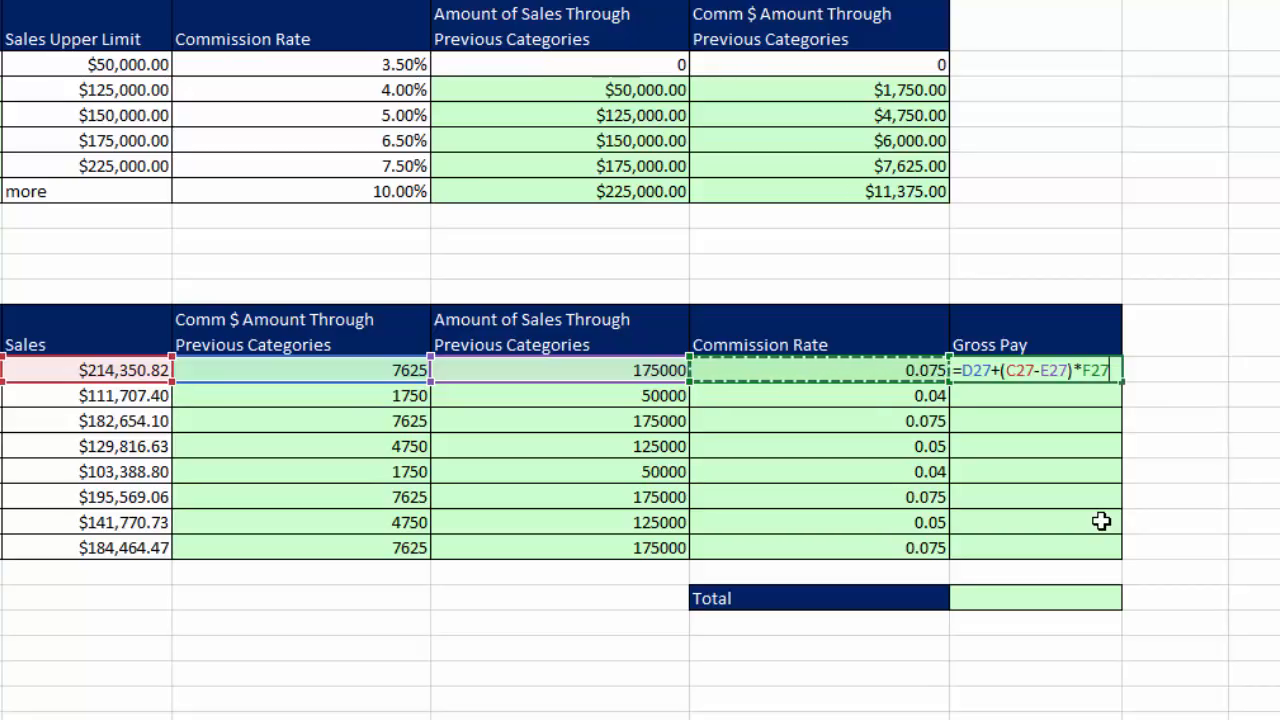
{"action": "key", "text": "ctrl+Return"}
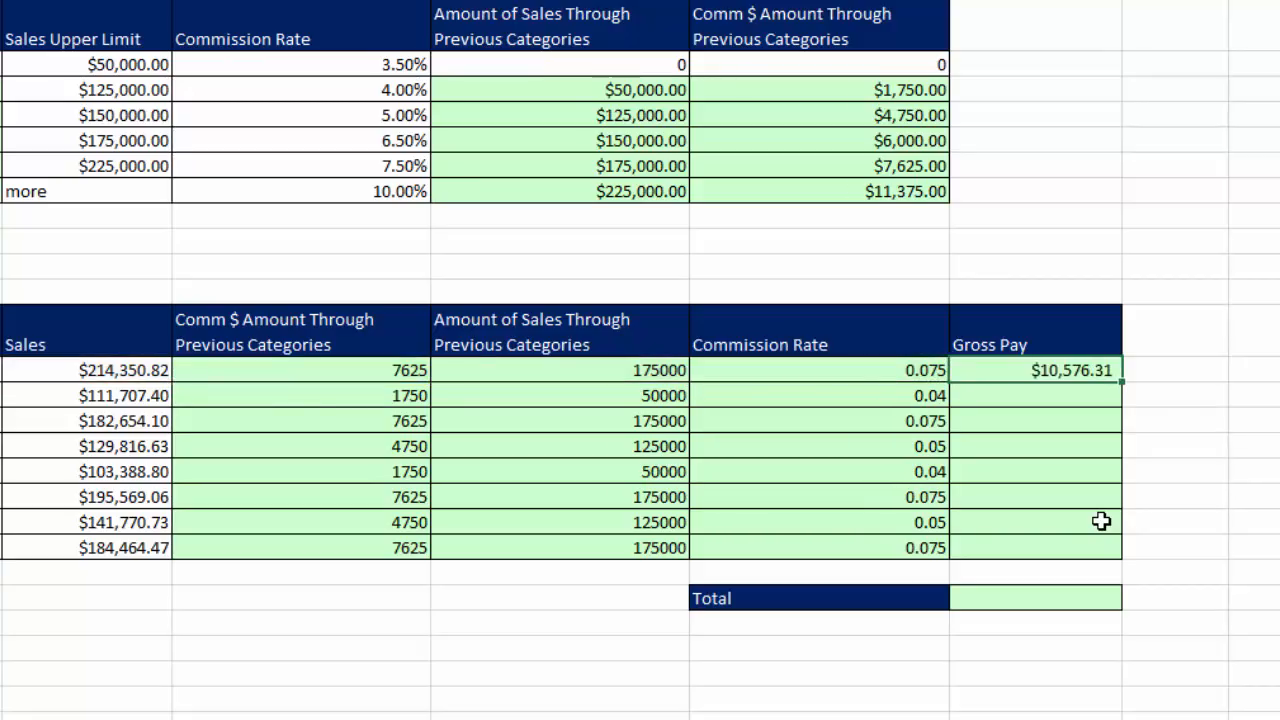
Step: Fill G27's gross pay formula down through G34 and check the references in the last row
{"action": "left_click_drag", "start_coordinate": [1122, 380], "coordinate": [1121, 553]}
{"action": "left_click", "coordinate": [1073, 545]}
{"action": "key", "text": "F2"}
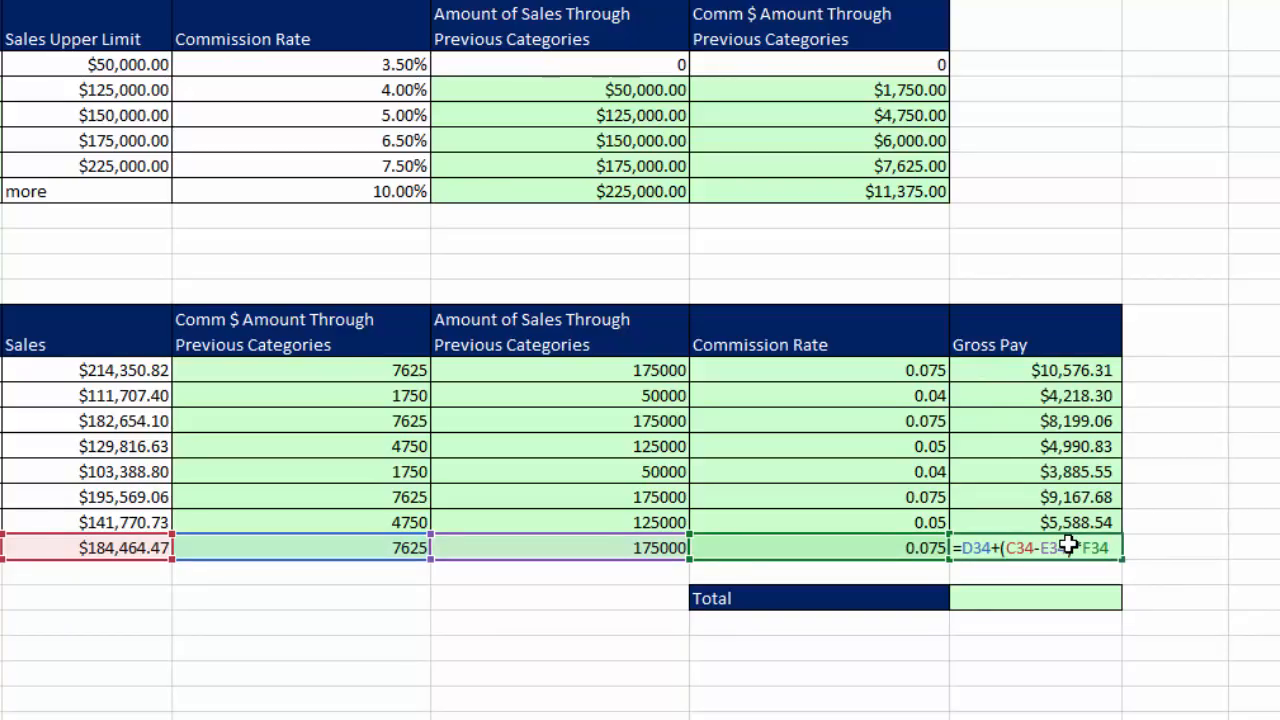
{"action": "key", "text": "Return"}
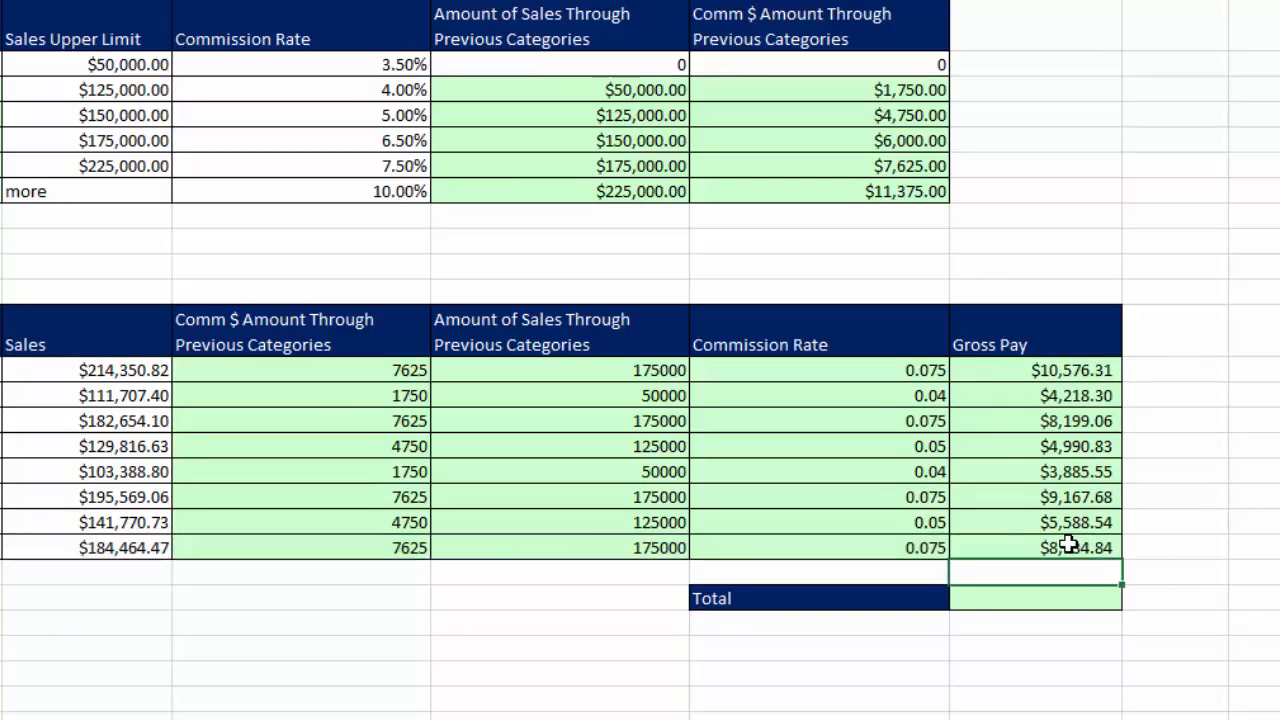
Step: Round the multiplication part of G27 to two decimals, giving =D27+ROUND((C27-E27)*F27,2), and fill it down through G34
{"action": "left_click", "coordinate": [1080, 597]}
{"action": "left_click", "coordinate": [1045, 372]}
{"action": "double_click", "coordinate": [1045, 372]}
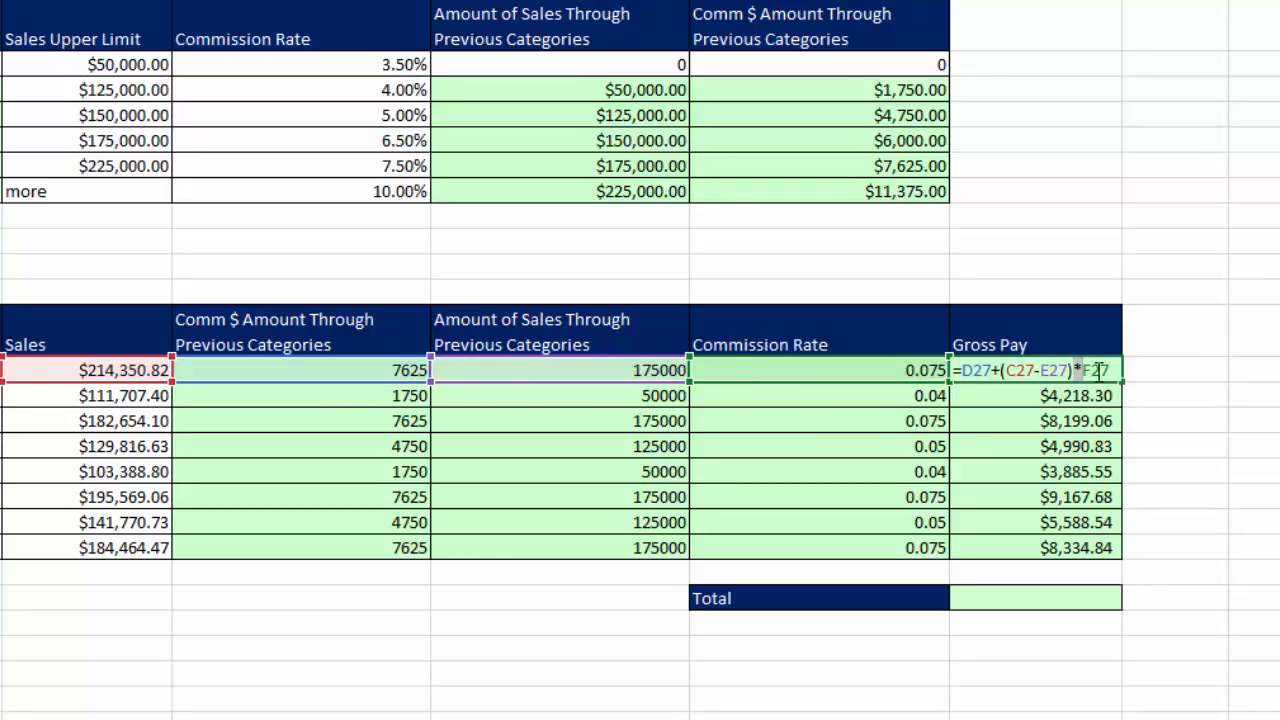
{"action": "double_click", "coordinate": [975, 370]}
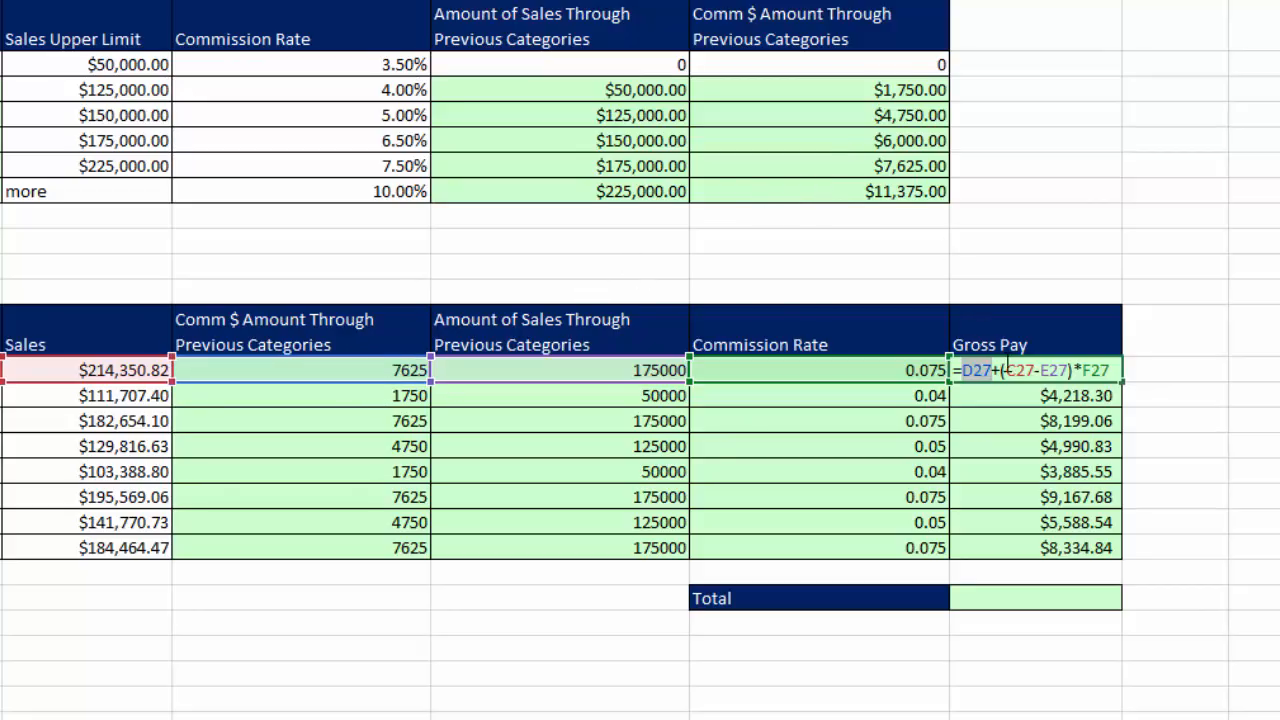
{"action": "left_click_drag", "start_coordinate": [1003, 370], "coordinate": [1130, 375]}
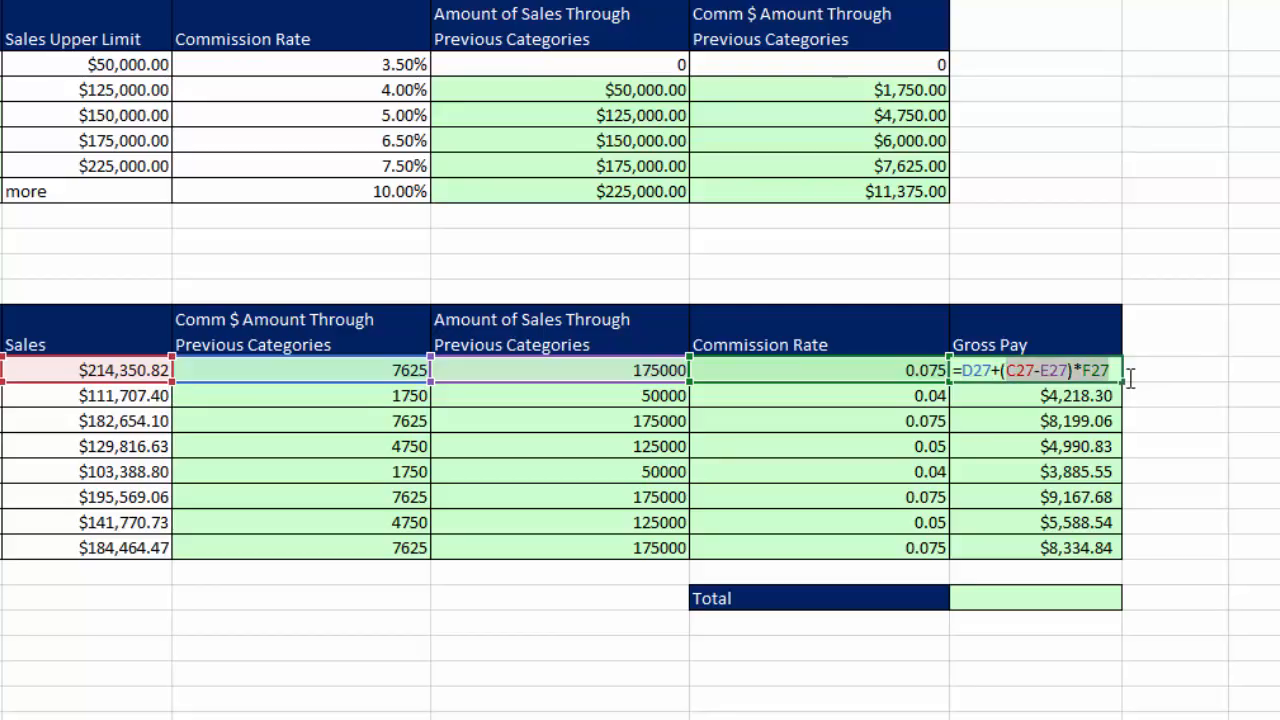
{"action": "left_click", "coordinate": [1000, 370]}
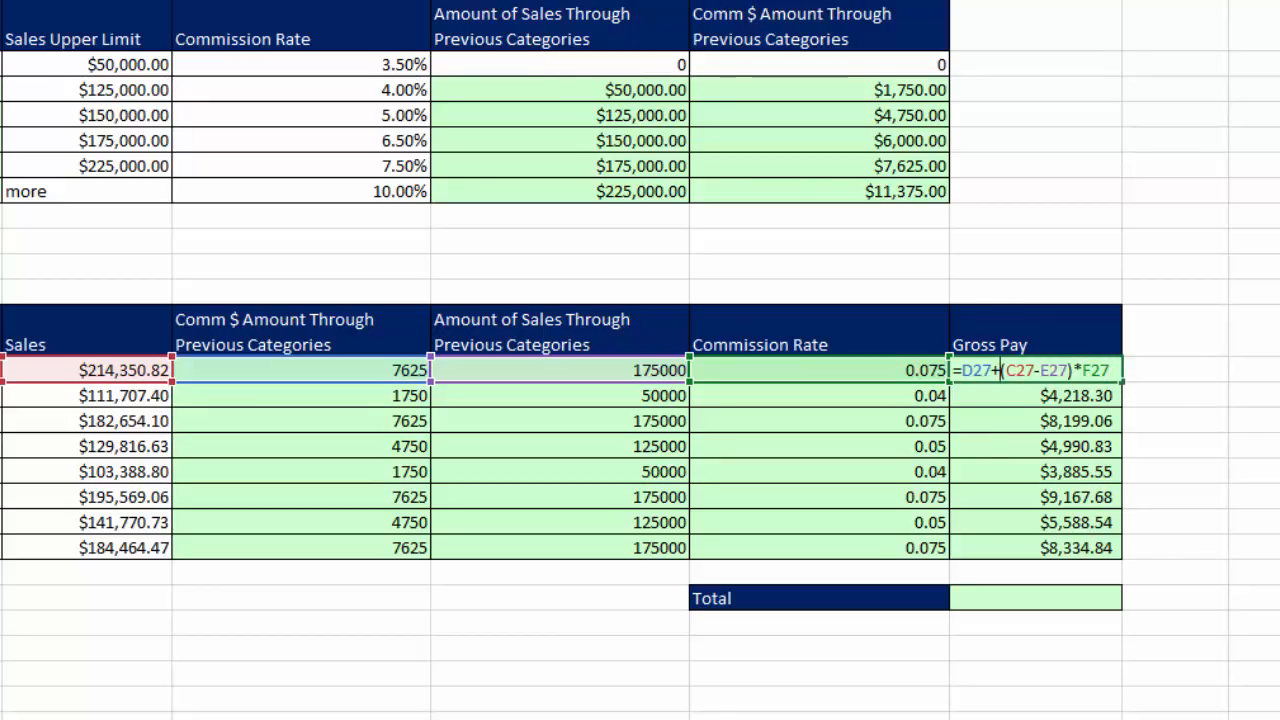
{"action": "type", "text": "RO"}
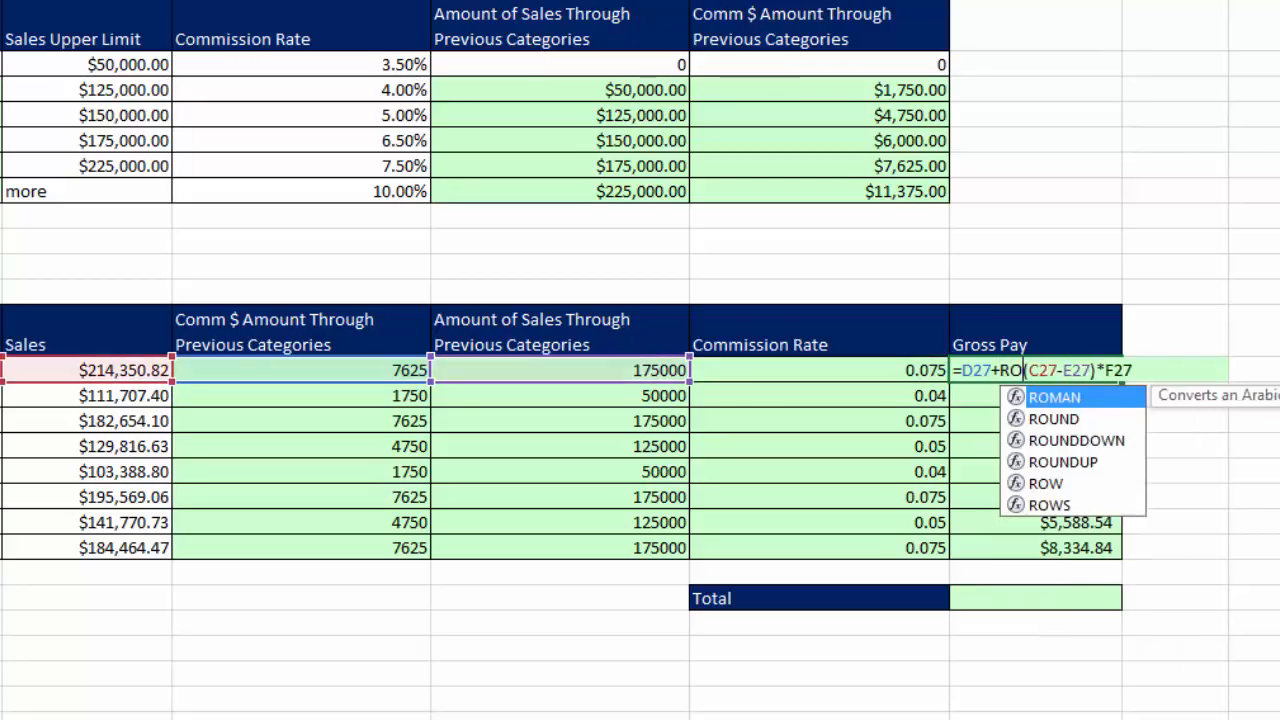
{"action": "type", "text": "UND("}
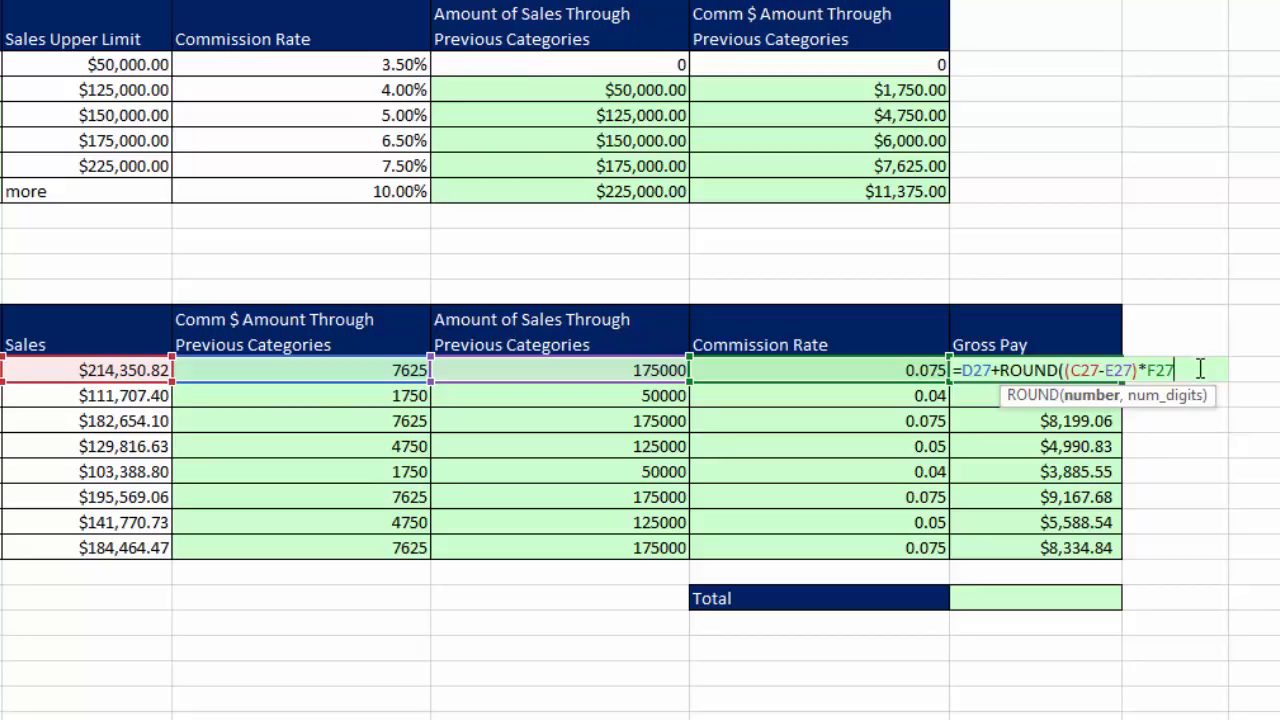
{"action": "type", "text": ",2"}
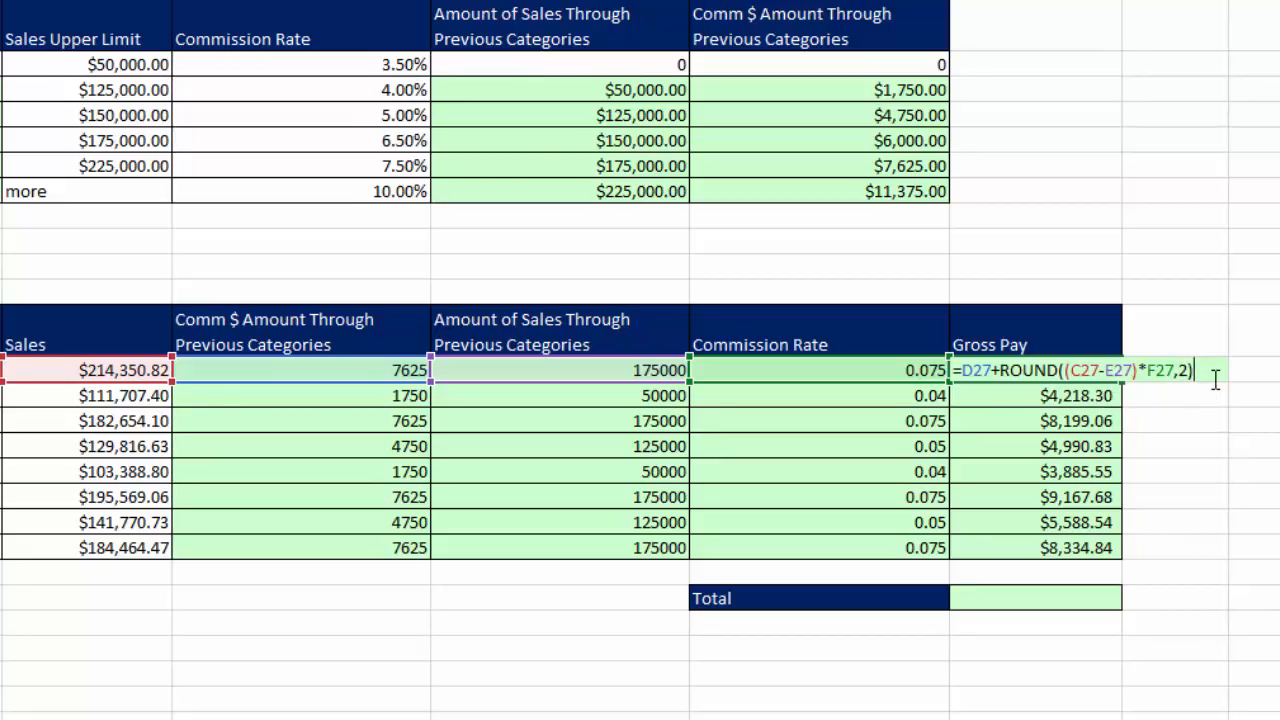
{"action": "key", "text": "ctrl+Return"}
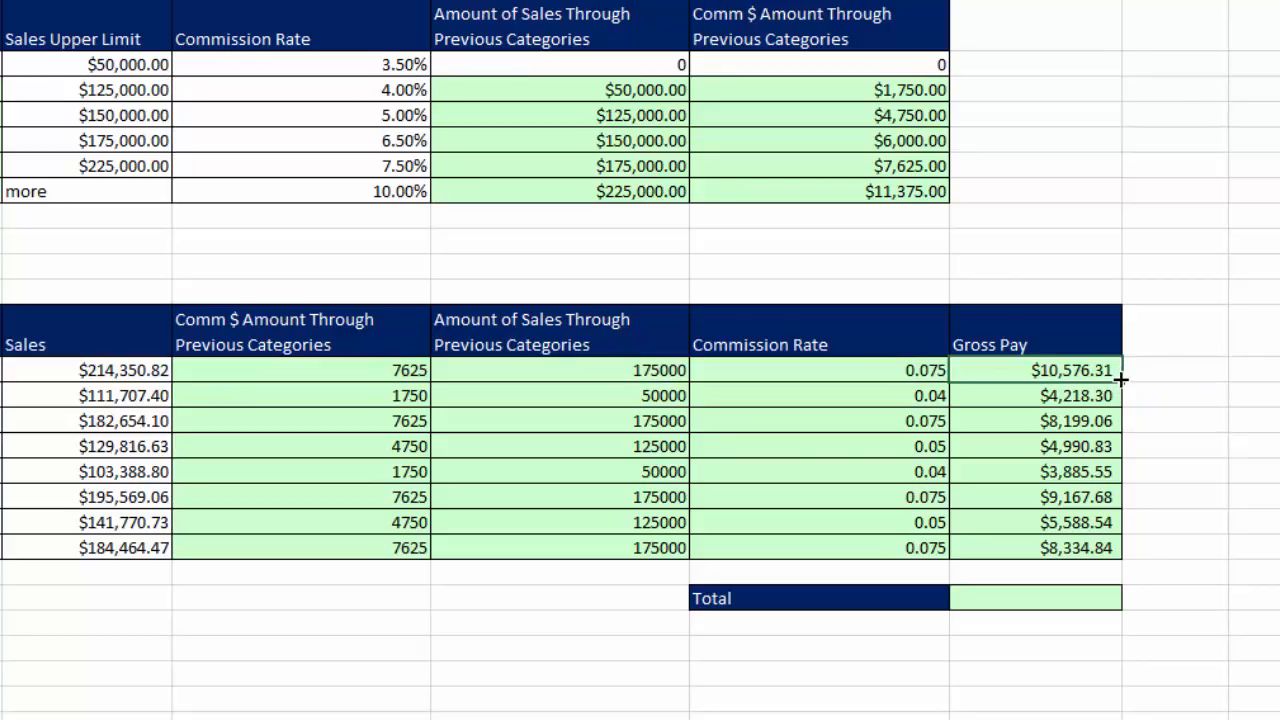
{"action": "left_click_drag", "start_coordinate": [1123, 462], "coordinate": [1126, 560]}
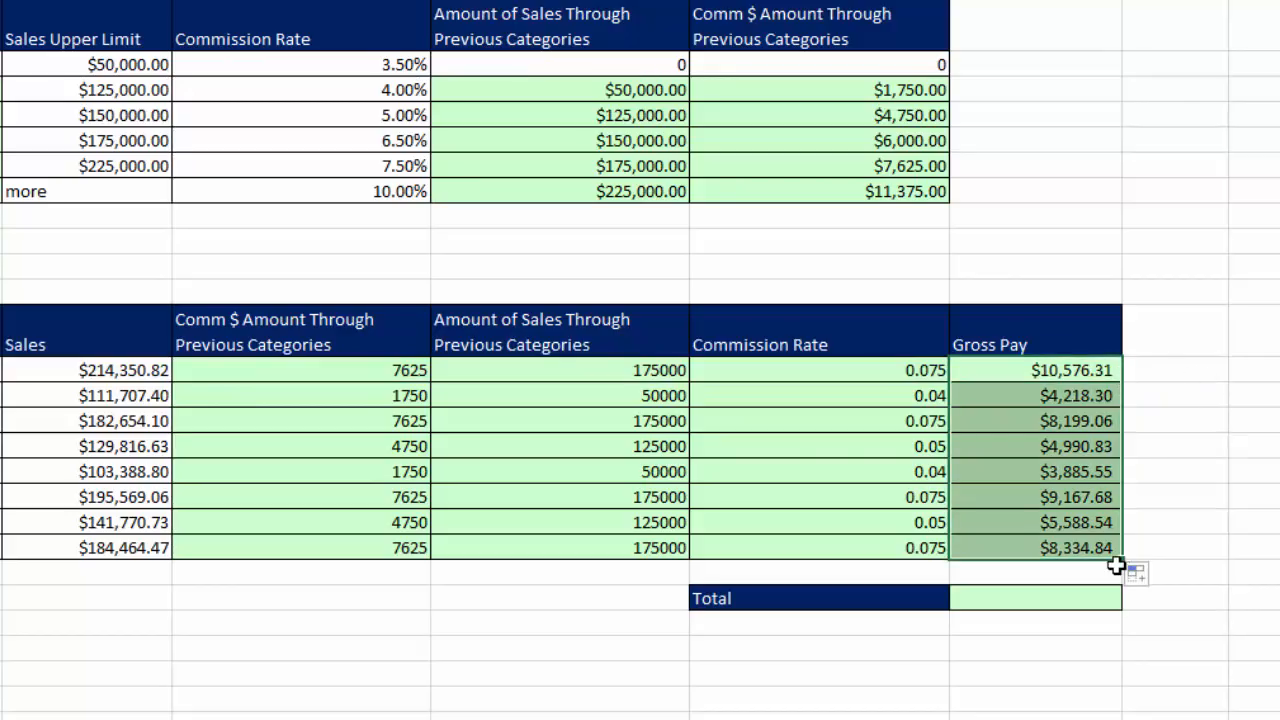
Step: Total the gross pay in G36 with =SUM(G27:G34)
{"action": "left_click", "coordinate": [1053, 603]}
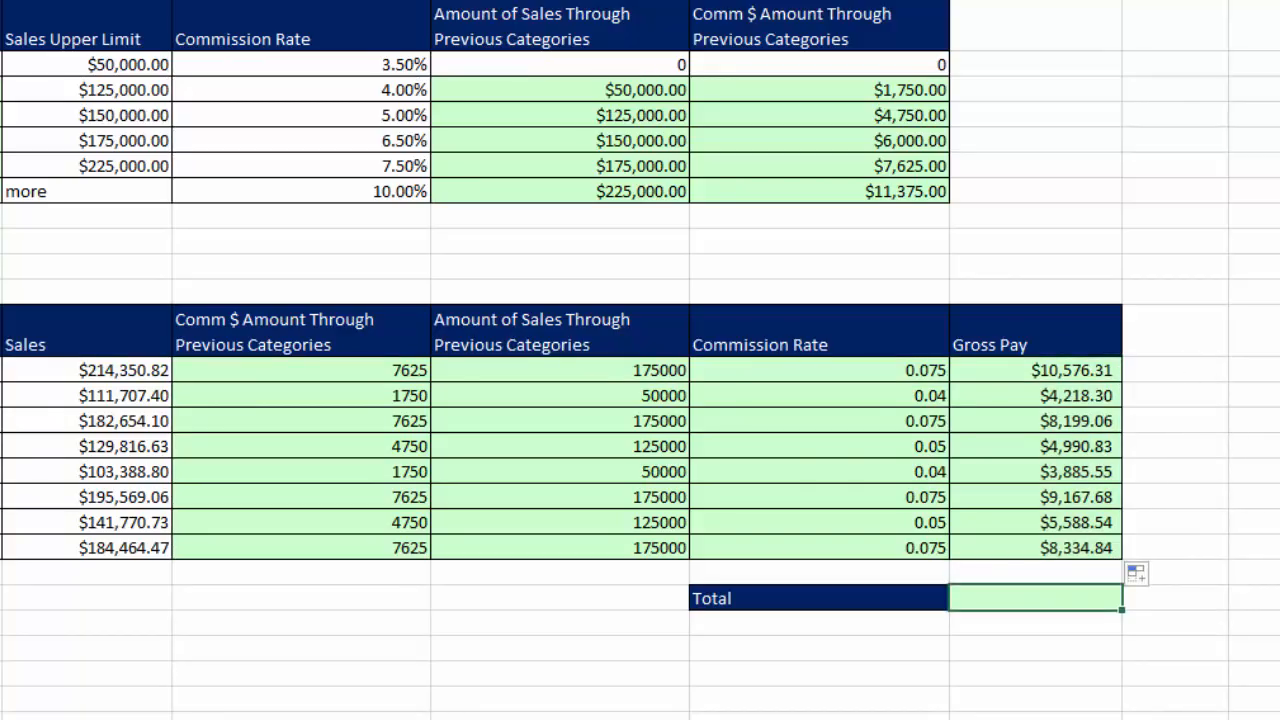
{"action": "key", "text": "alt+equal"}
{"action": "left_click_drag", "start_coordinate": [1069, 368], "coordinate": [1048, 542]}
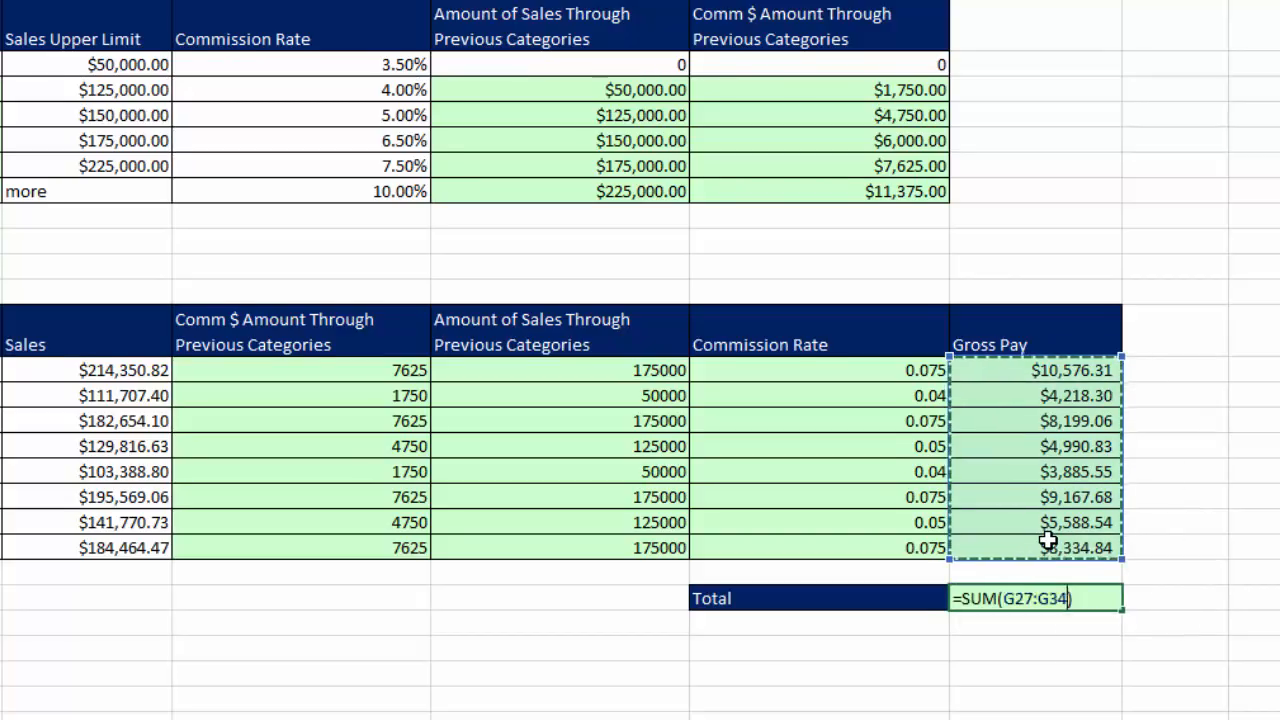
{"action": "key", "text": "Return"}
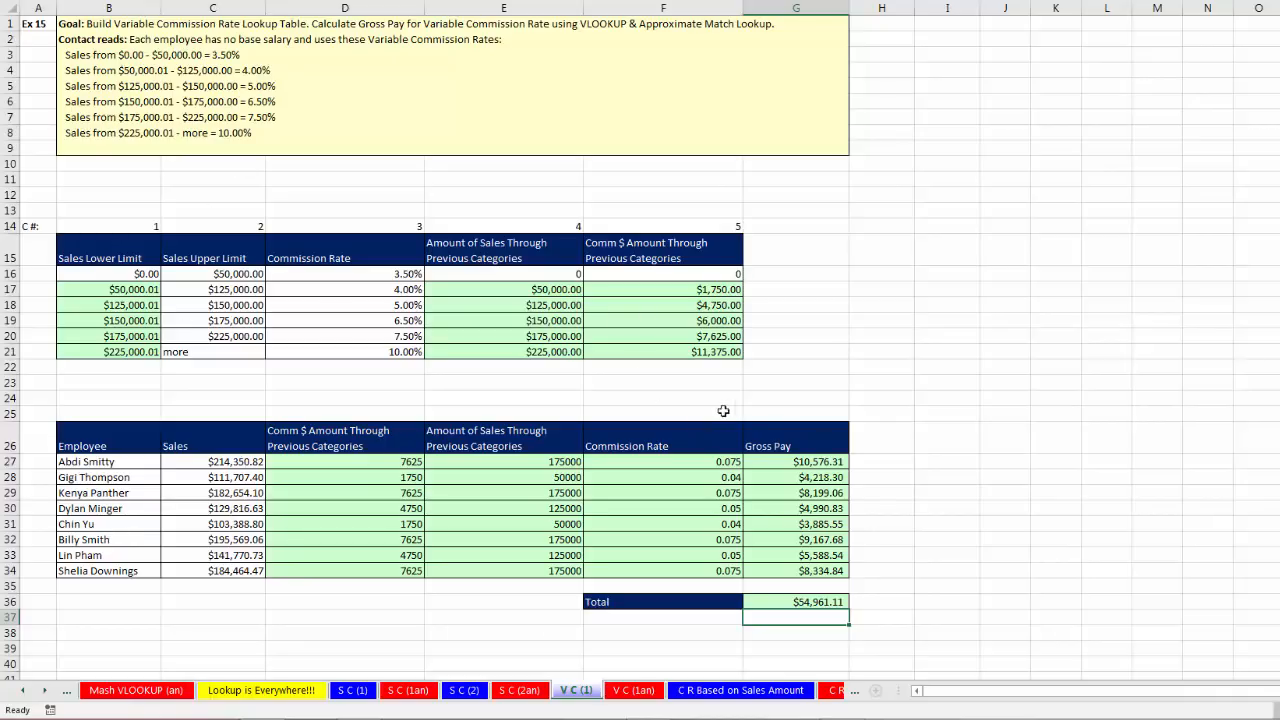
Step: Examine how the gross pay formula in G27 draws on the helper cells D27, E27 and F27
{"action": "left_click_drag", "start_coordinate": [383, 467], "coordinate": [767, 465]}
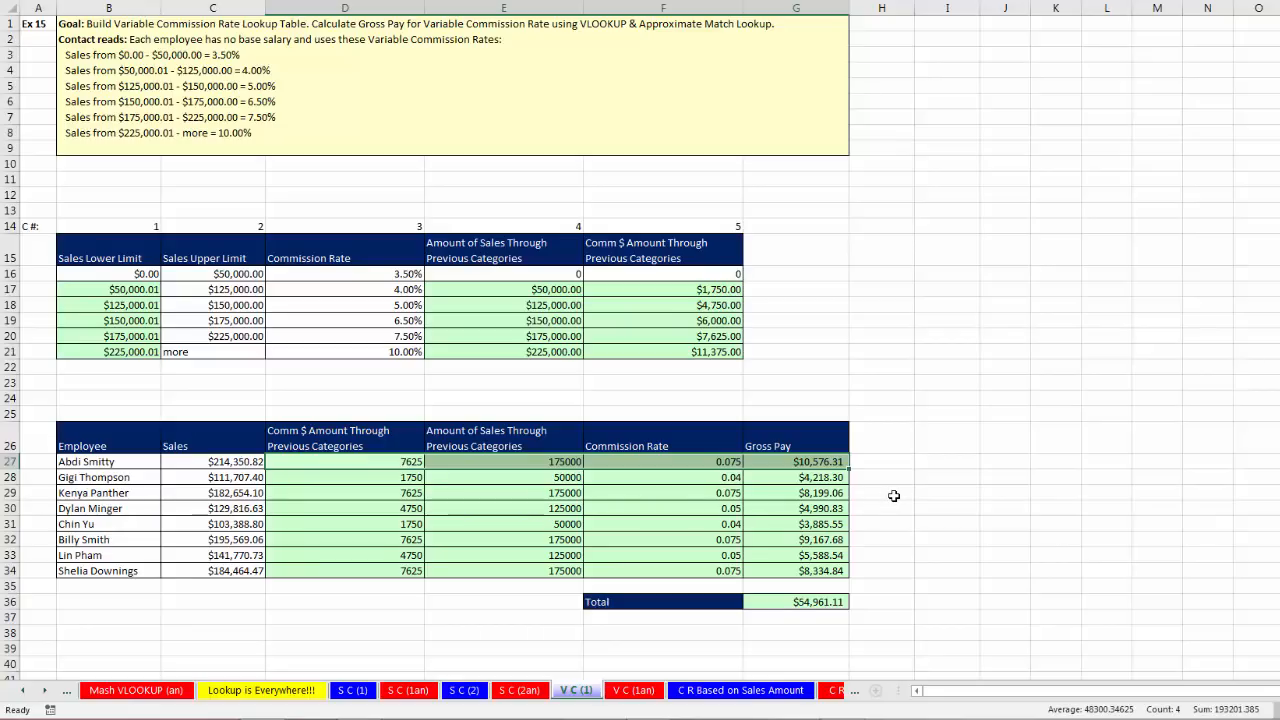
{"action": "double_click", "coordinate": [800, 462]}
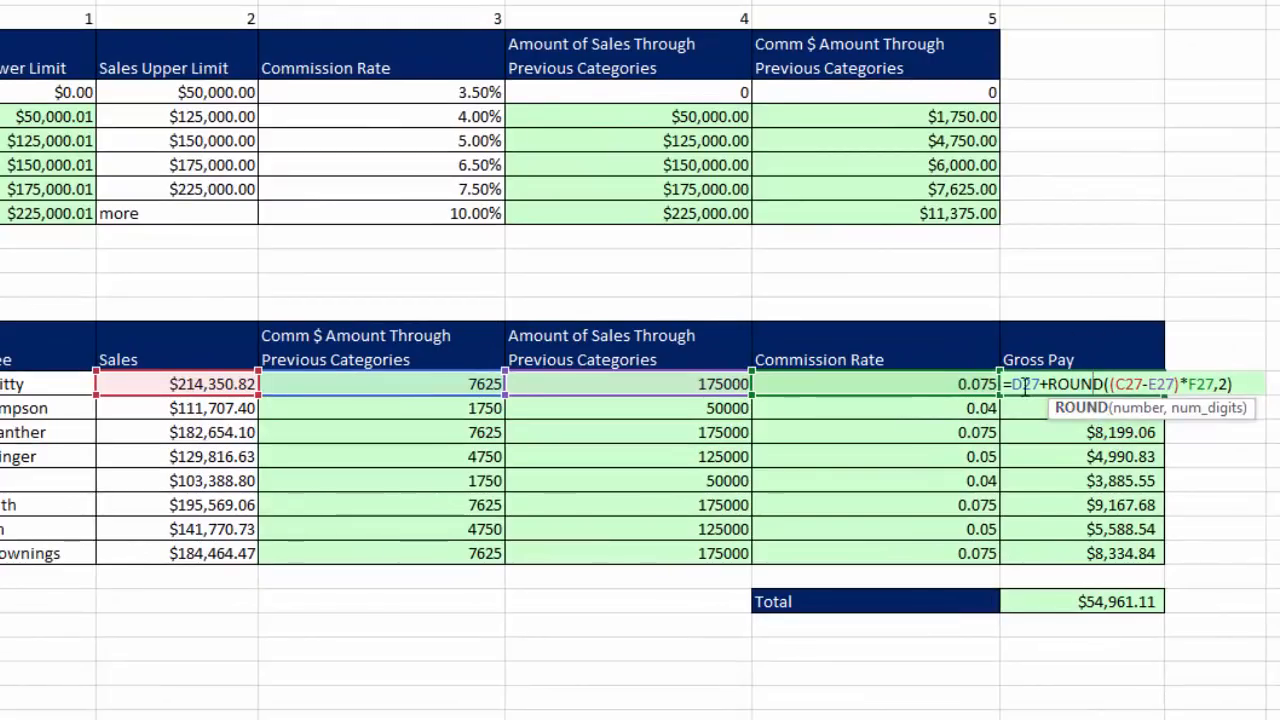
{"action": "double_click", "coordinate": [1025, 384]}
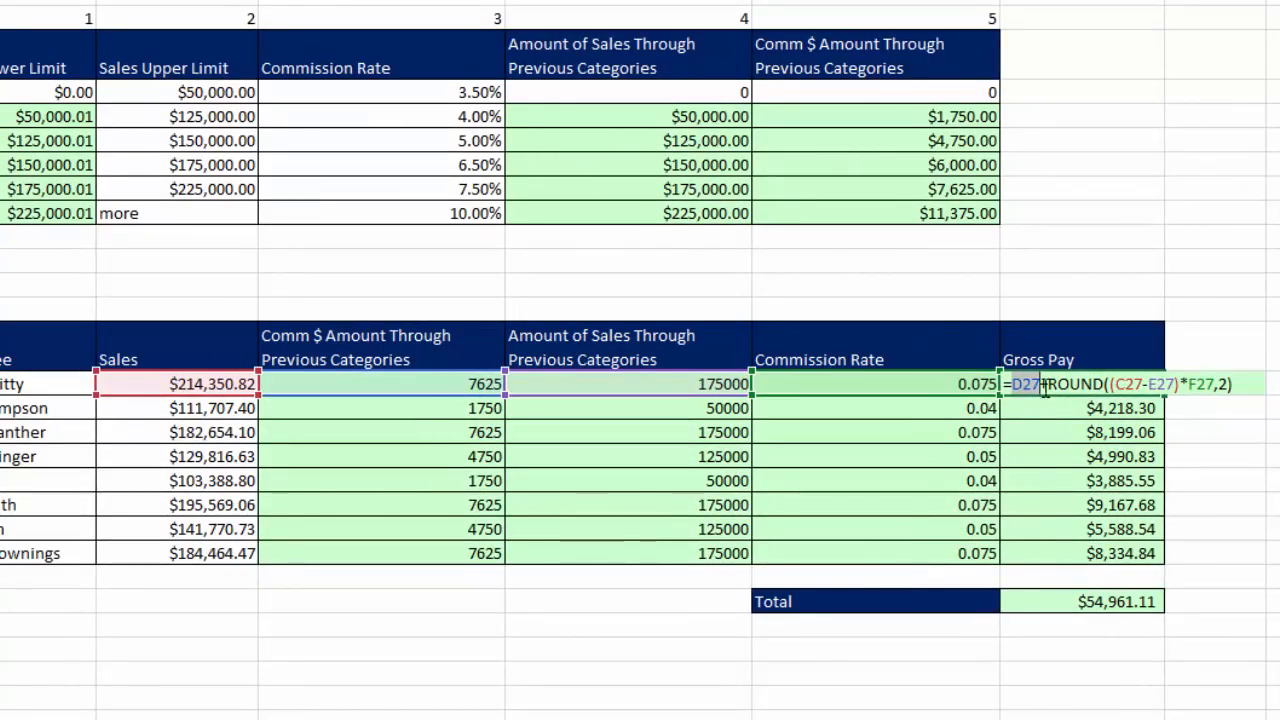
{"action": "double_click", "coordinate": [1160, 384]}
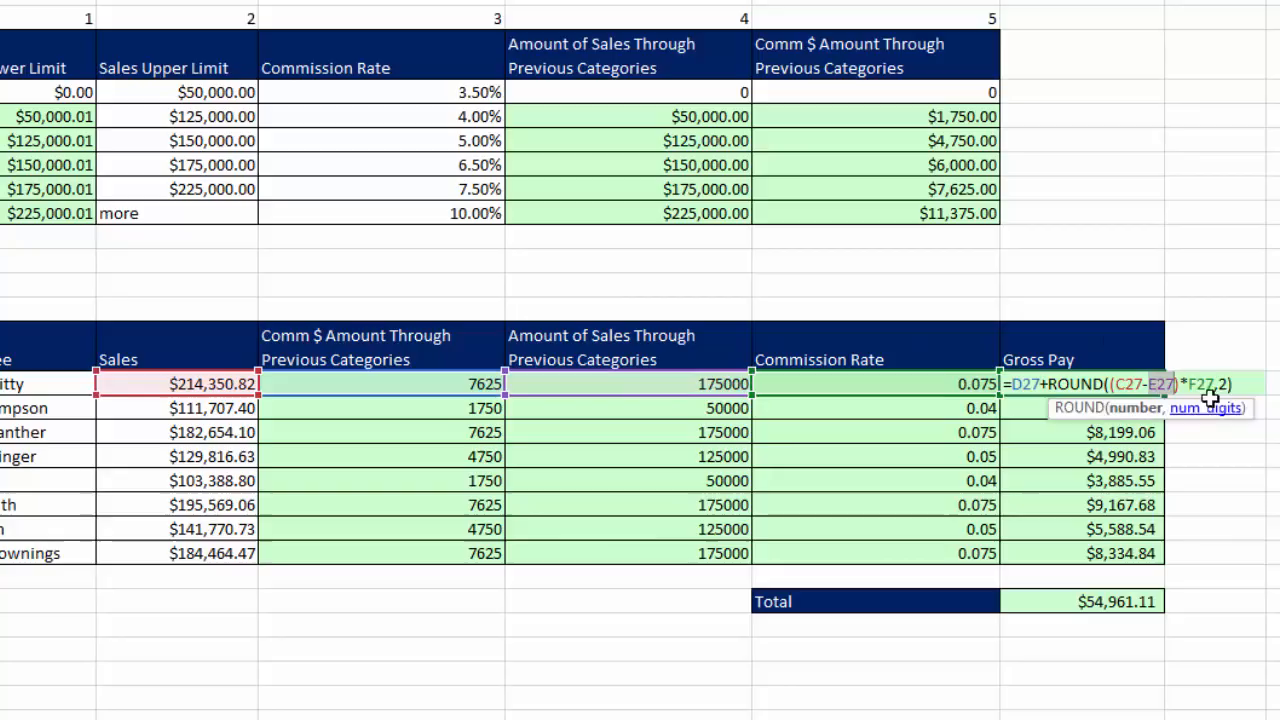
{"action": "double_click", "coordinate": [1203, 384]}
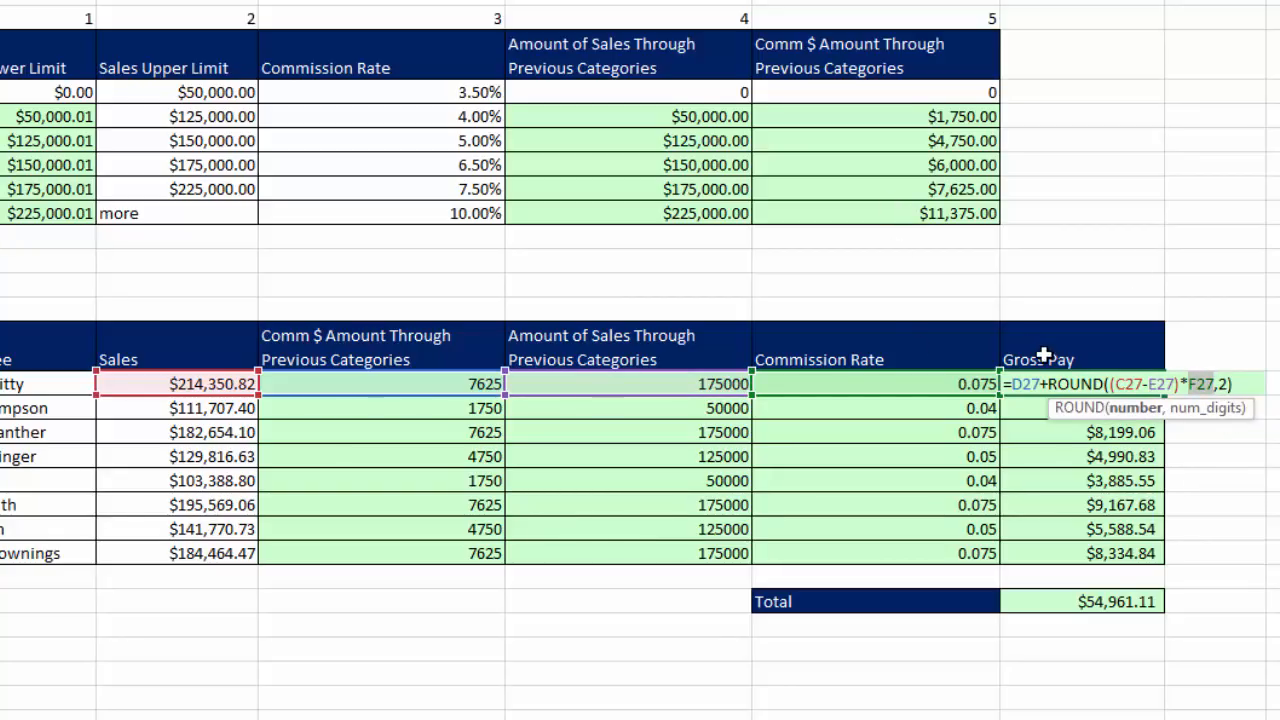
{"action": "key", "text": "Return"}
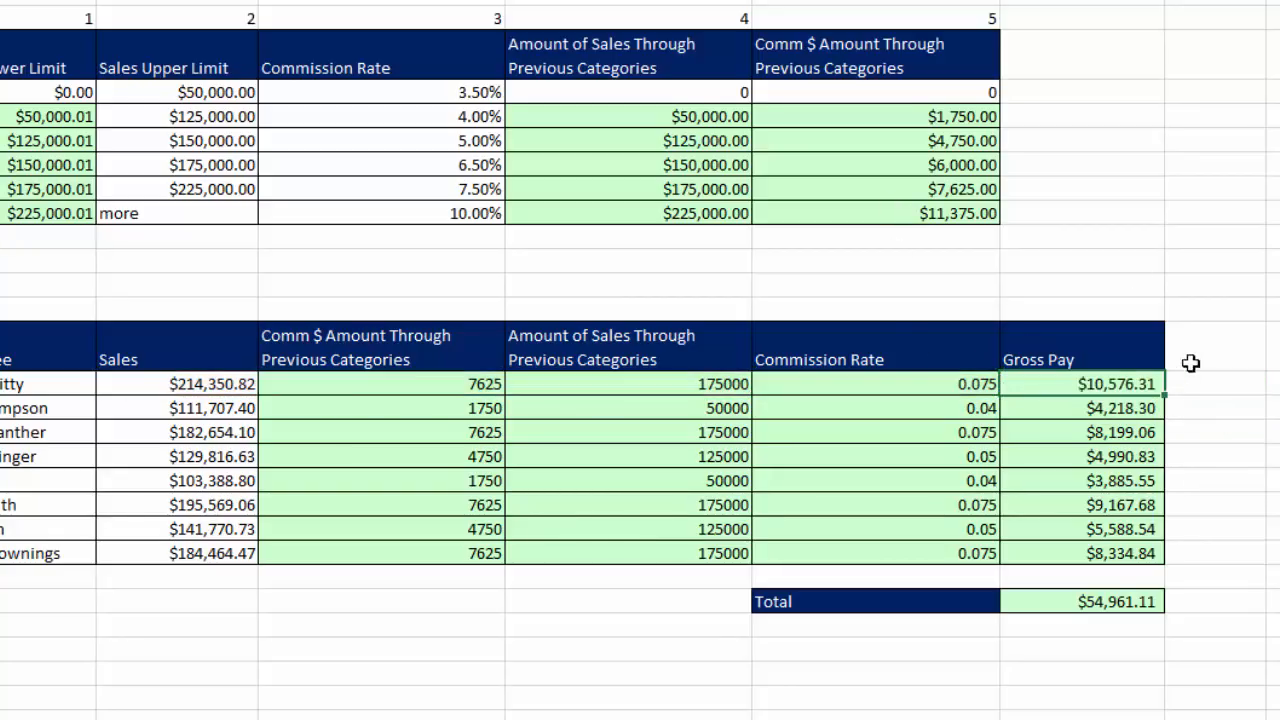
Step: Copy the Gross Pay column G26:G34 to I26 and clear the pasted formulas beneath its header
{"action": "left_click", "coordinate": [1104, 350]}
{"action": "left_click_drag", "start_coordinate": [1104, 350], "coordinate": [1110, 553]}
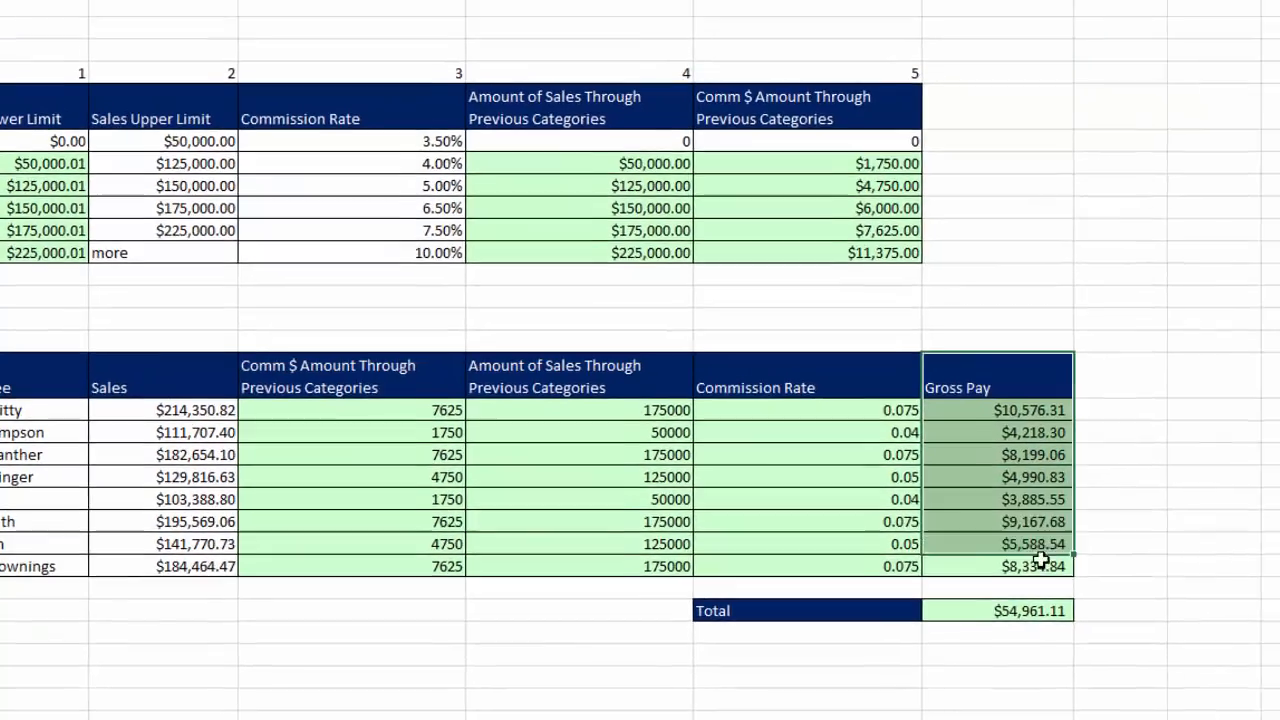
{"action": "key", "text": "ctrl+c"}
{"action": "left_click", "coordinate": [1096, 410]}
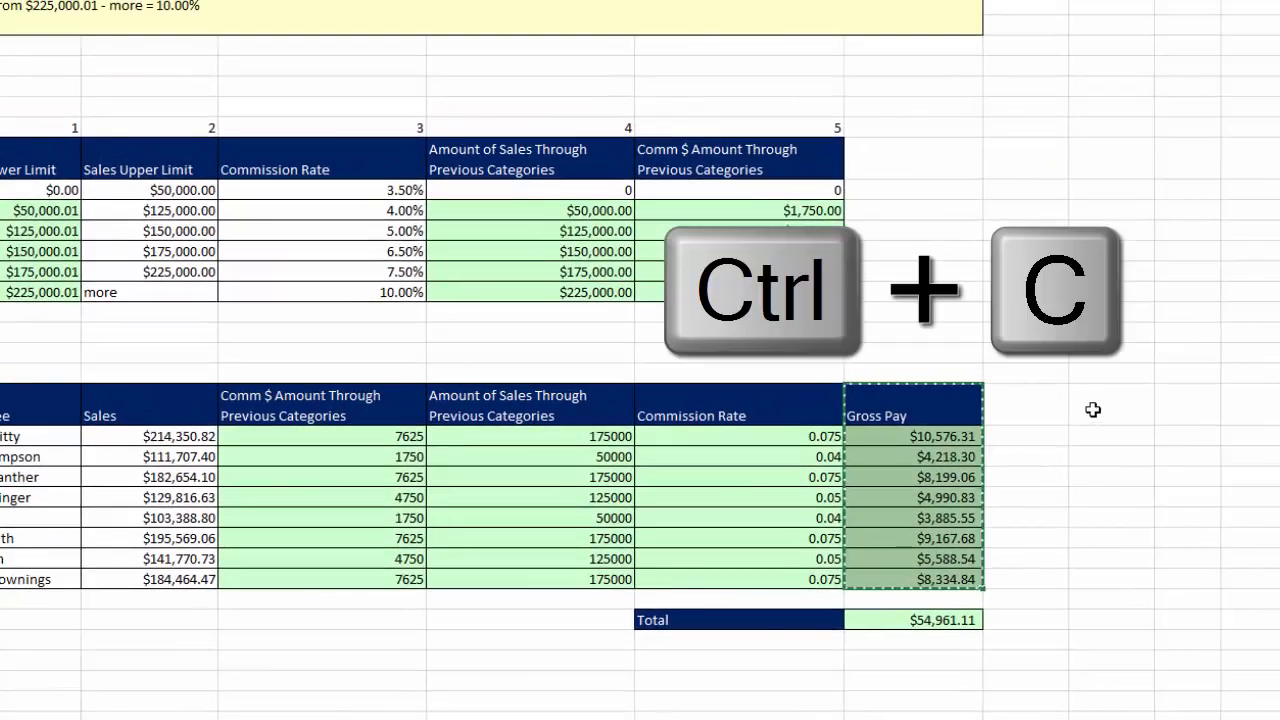
{"action": "key", "text": "ctrl+v"}
{"action": "left_click_drag", "start_coordinate": [1108, 479], "coordinate": [1116, 580]}
{"action": "key", "text": "Delete"}
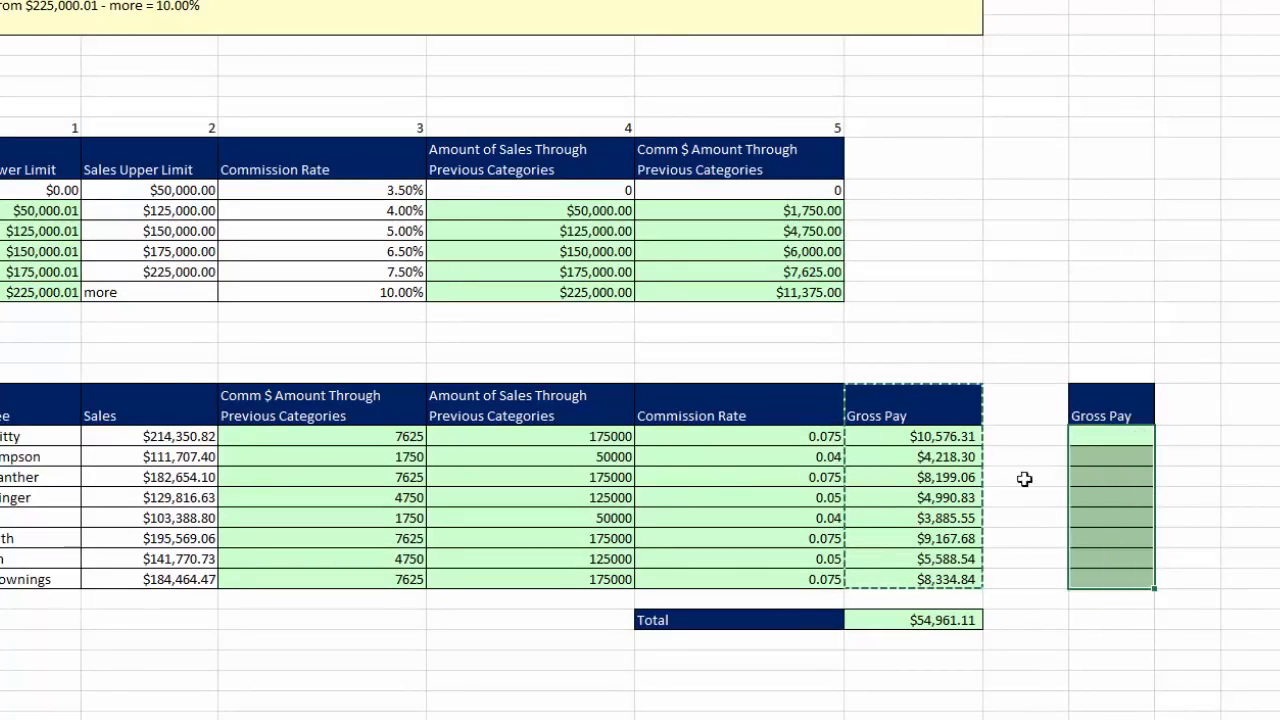
Step: Reuse the G27 formula text unchanged in I27, giving =D27+ROUND((C27-E27)*F27,2)
{"action": "double_click", "coordinate": [924, 436]}
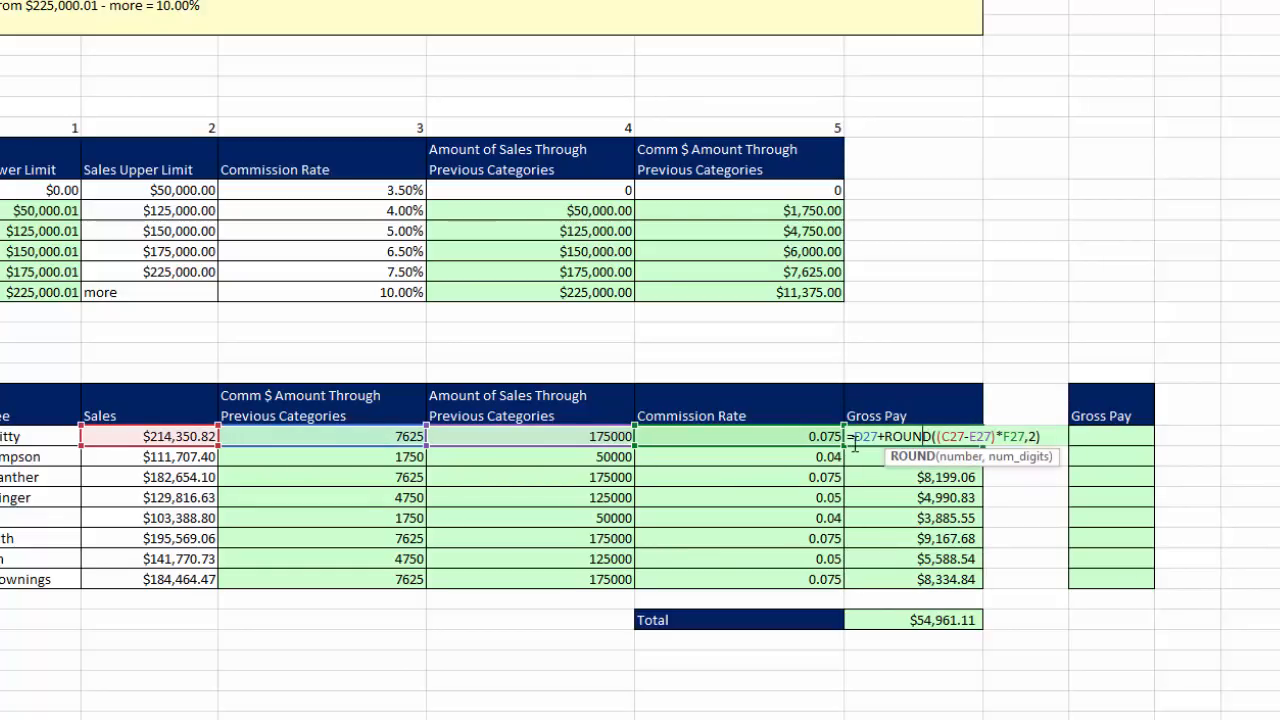
{"action": "left_click_drag", "start_coordinate": [848, 444], "coordinate": [1066, 451]}
{"action": "key", "text": "ctrl+c"}
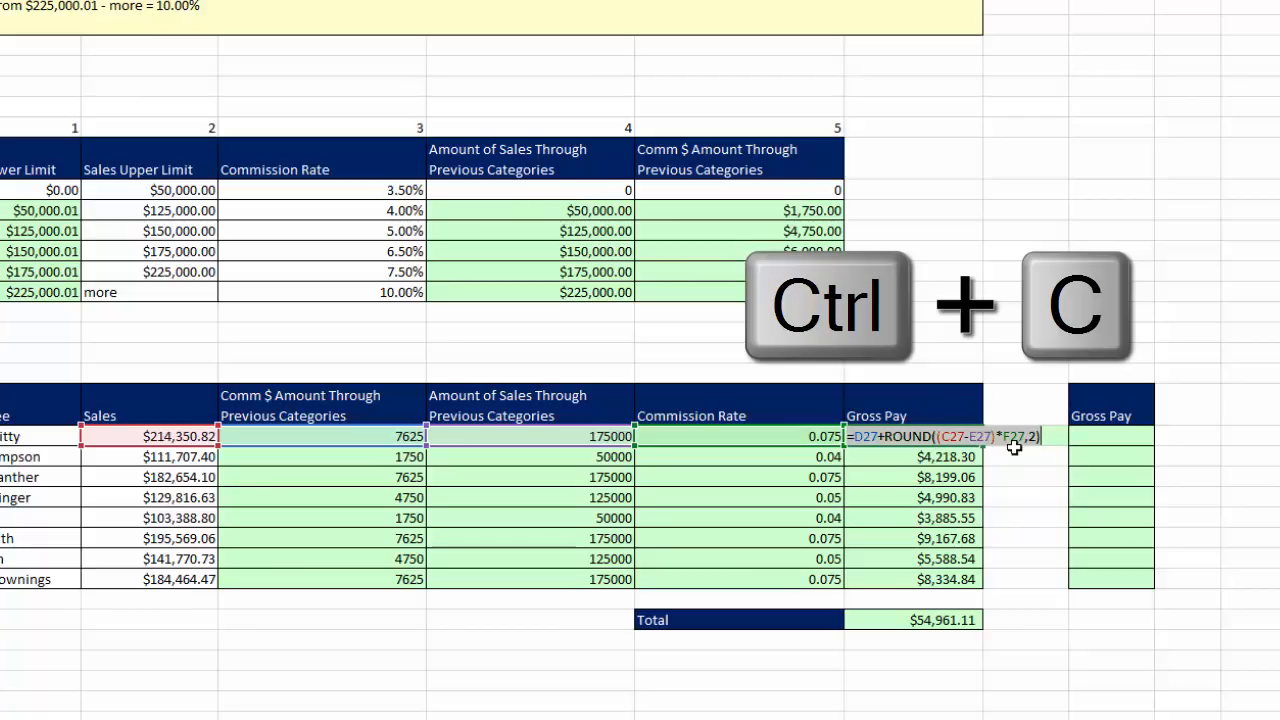
{"action": "left_click", "coordinate": [1088, 436]}
{"action": "key", "text": "F2"}
{"action": "key", "text": "ctrl+v"}
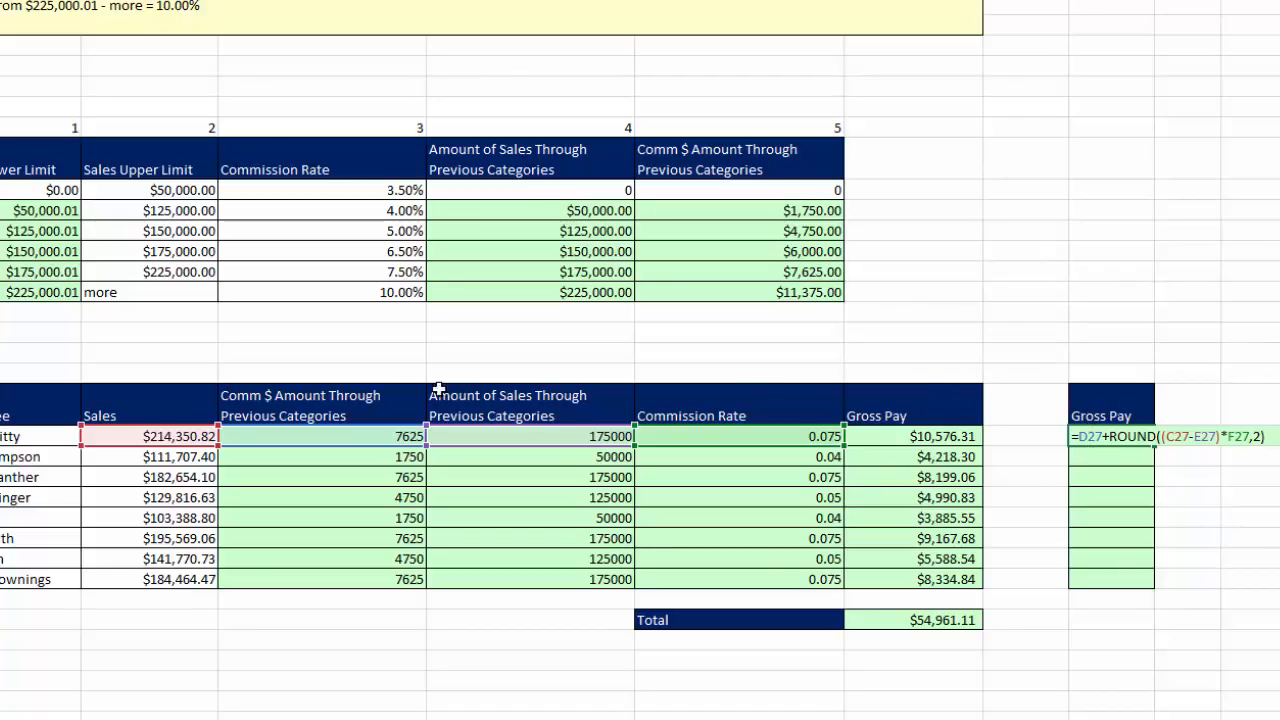
{"action": "double_click", "coordinate": [1088, 436]}
{"action": "left_click", "coordinate": [1208, 436]}
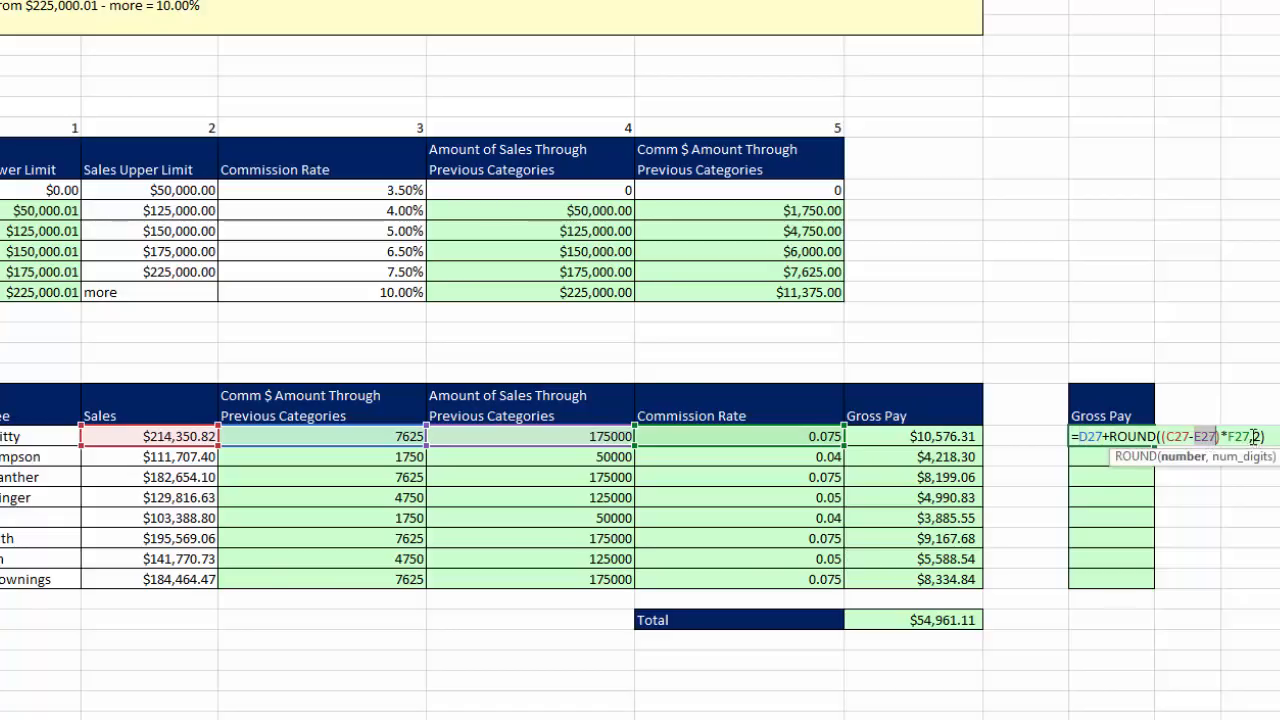
{"action": "double_click", "coordinate": [1238, 436]}
{"action": "key", "text": "ctrl+Return"}
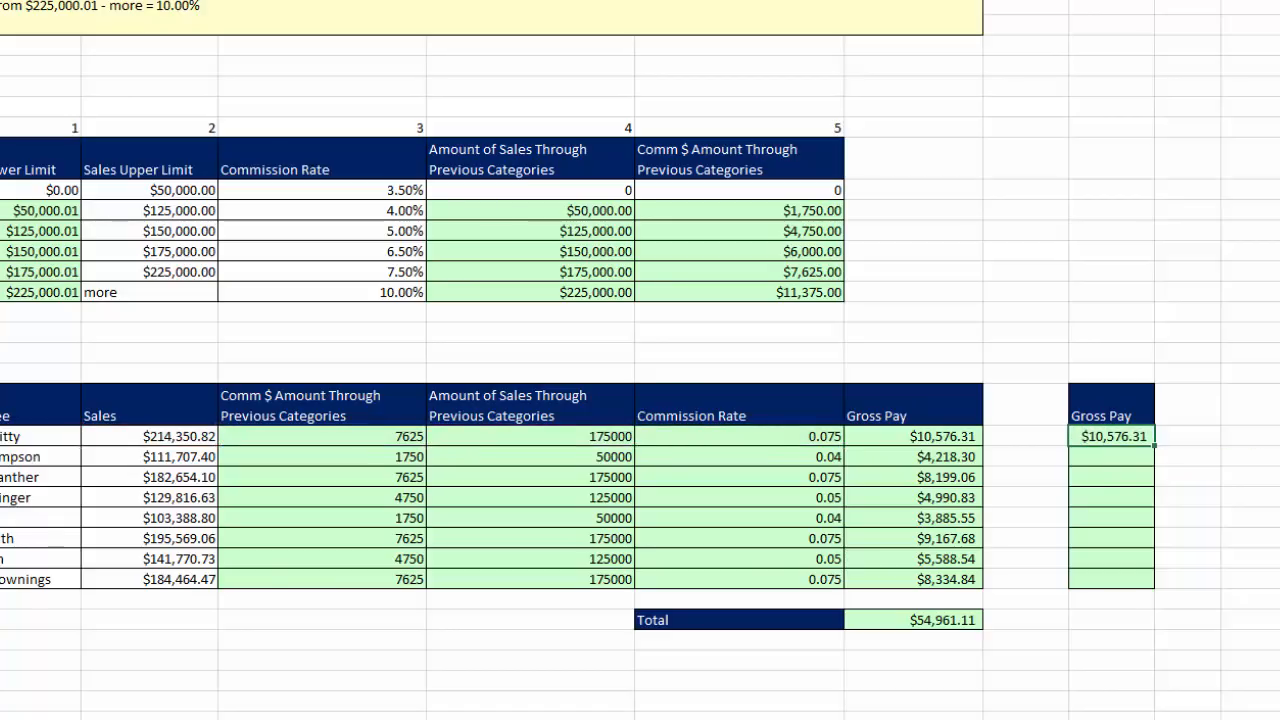
Step: Replace the D27 reference in I27's formula with the lookup from that helper cell, VLOOKUP(C27,$B$16:$F$21,5)
{"action": "double_click", "coordinate": [409, 437]}
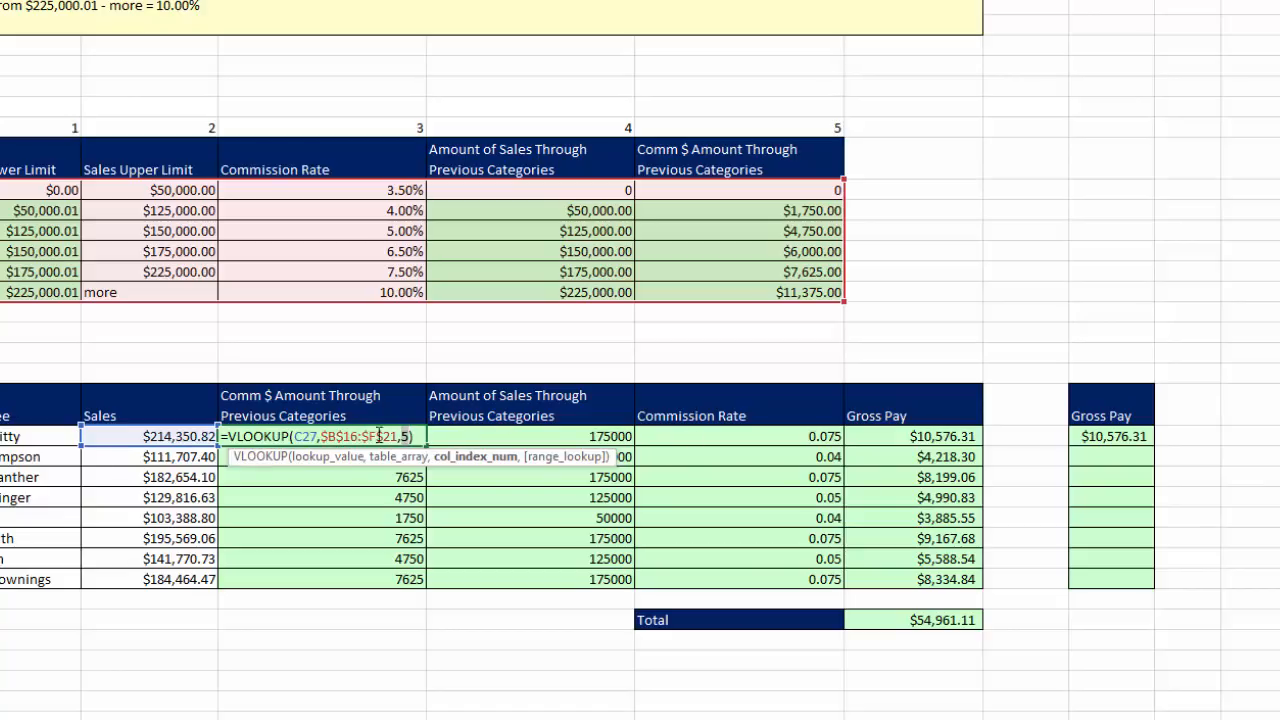
{"action": "left_click_drag", "start_coordinate": [412, 436], "coordinate": [232, 436]}
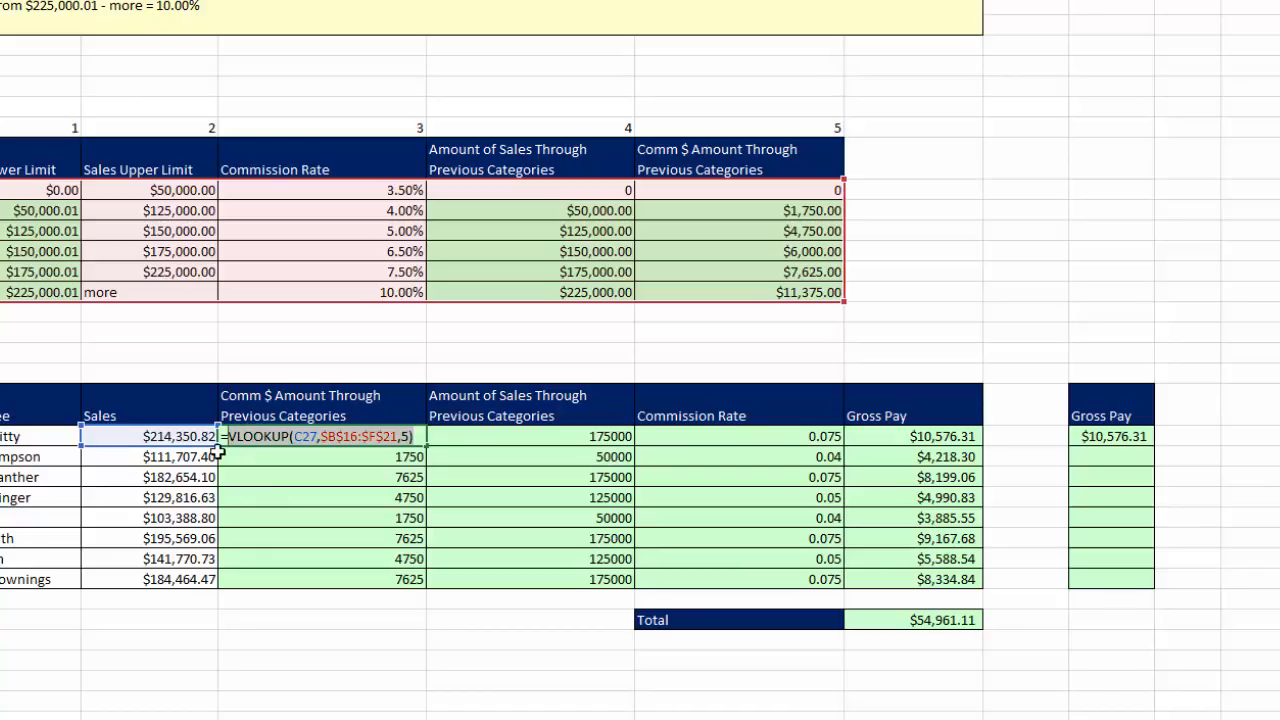
{"action": "key", "text": "ctrl+c"}
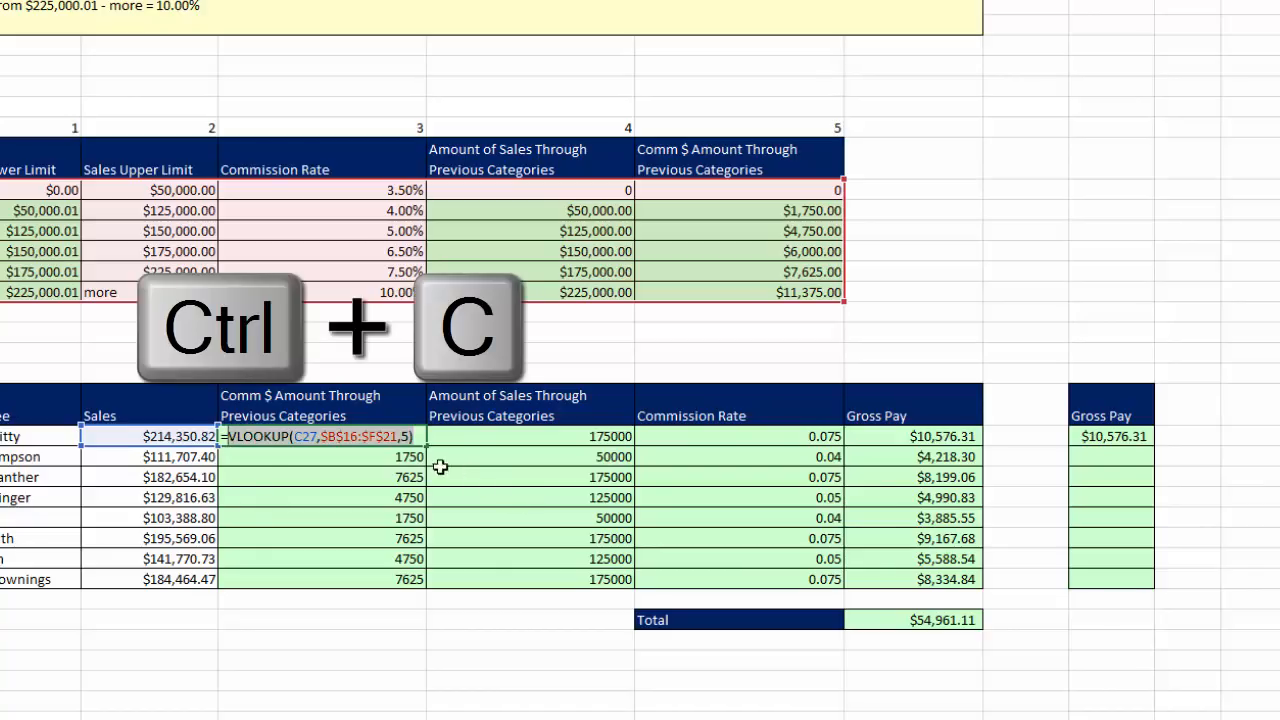
{"action": "key", "text": "Escape"}
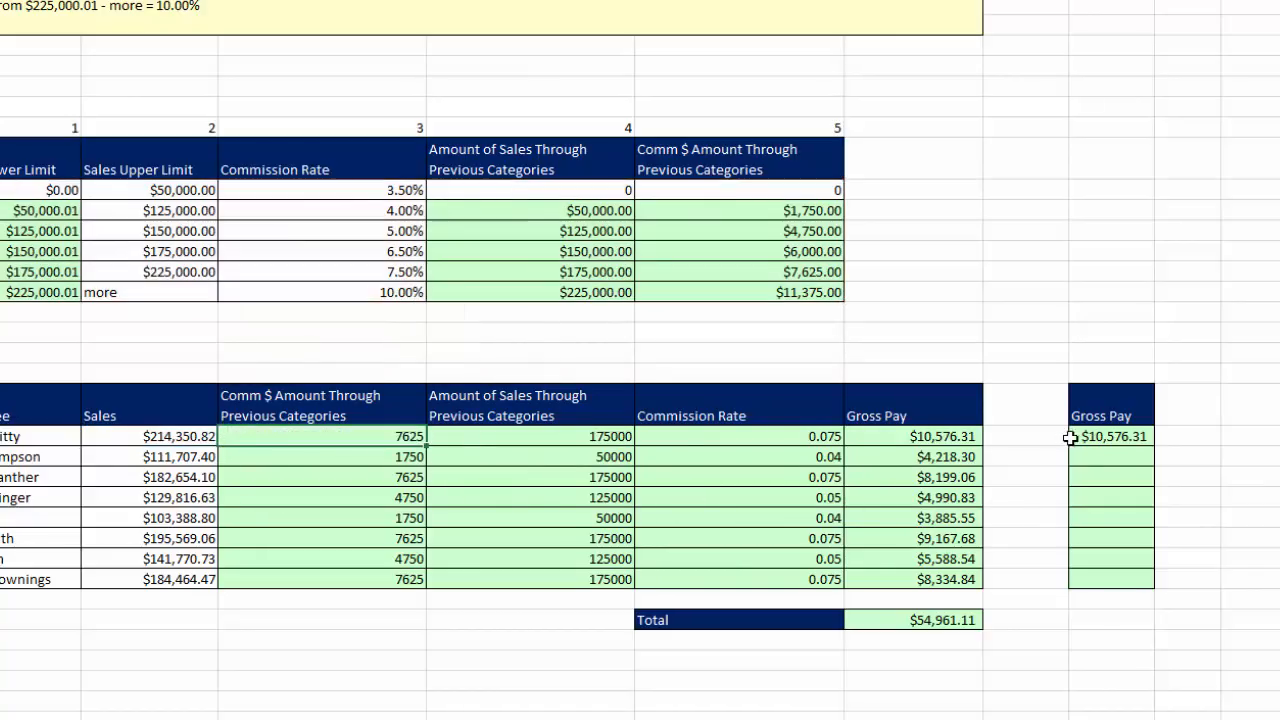
{"action": "double_click", "coordinate": [1092, 437]}
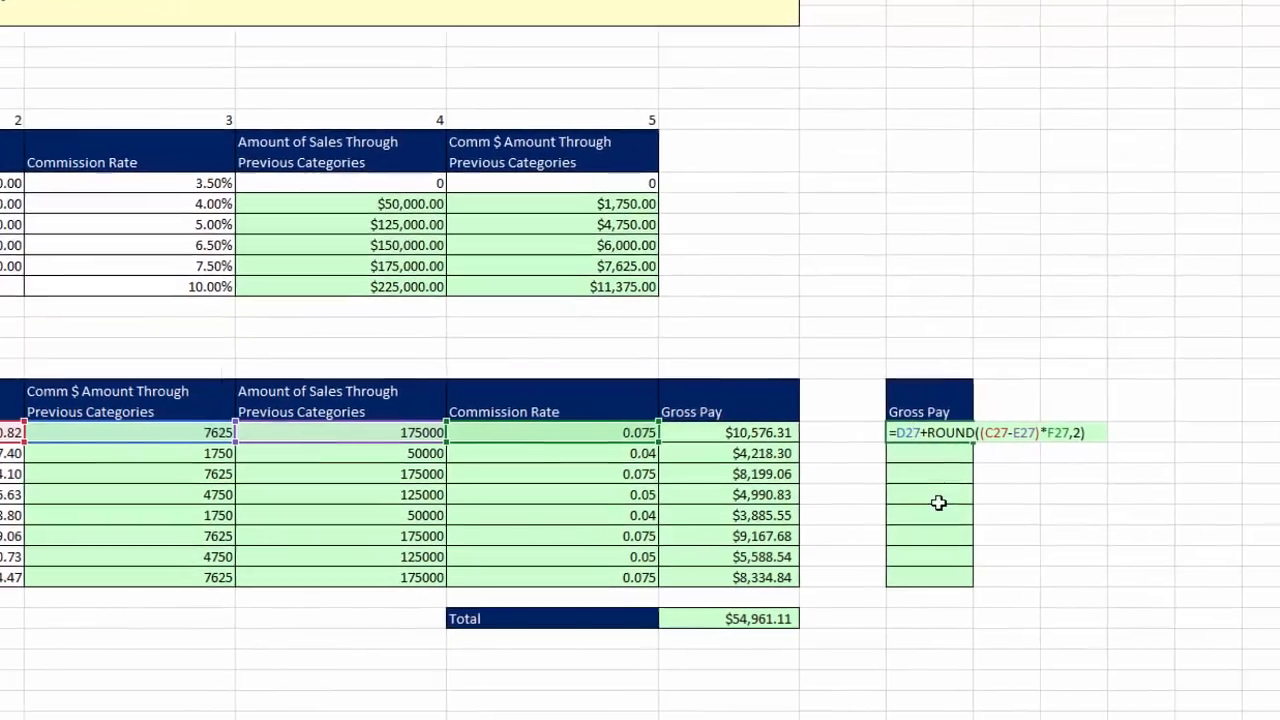
{"action": "double_click", "coordinate": [897, 434]}
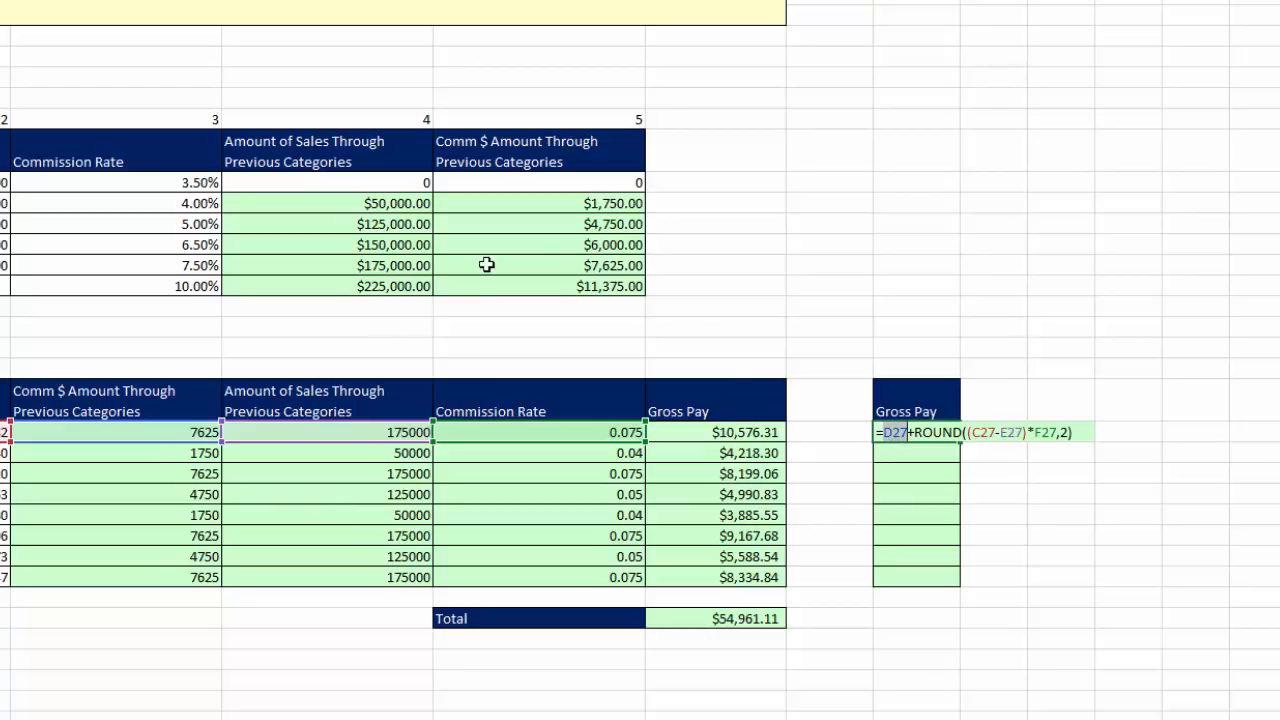
{"action": "key", "text": "ctrl+v"}
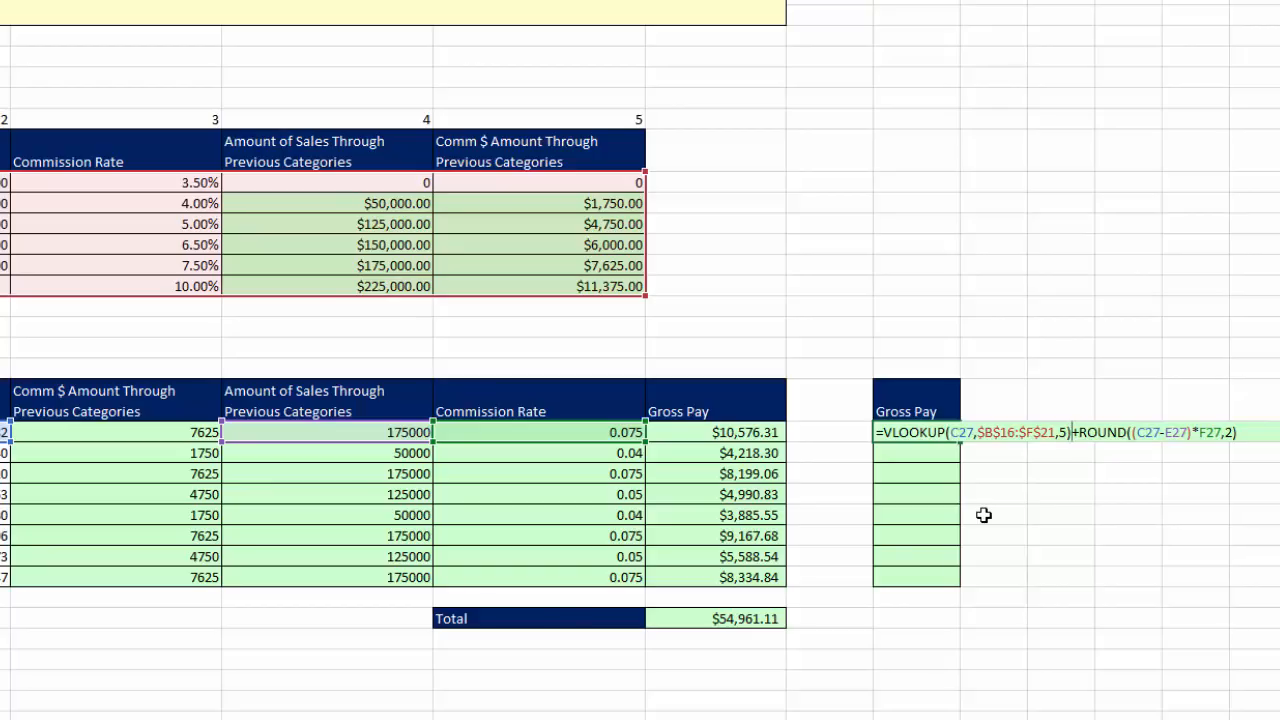
Step: Replace the E27 reference in I27's formula with the same lookup returning column 4, VLOOKUP(C27,$B$16:$F$21,4)
{"action": "double_click", "coordinate": [1172, 433]}
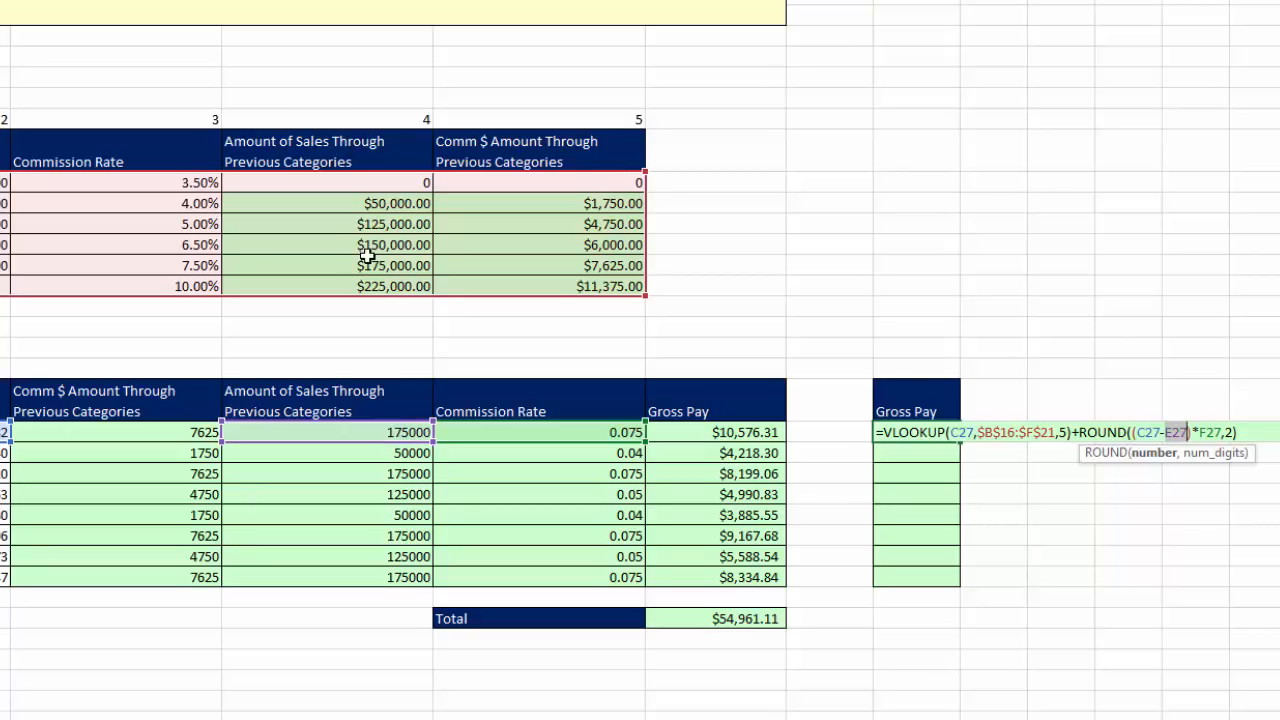
{"action": "key", "text": "ctrl+v"}
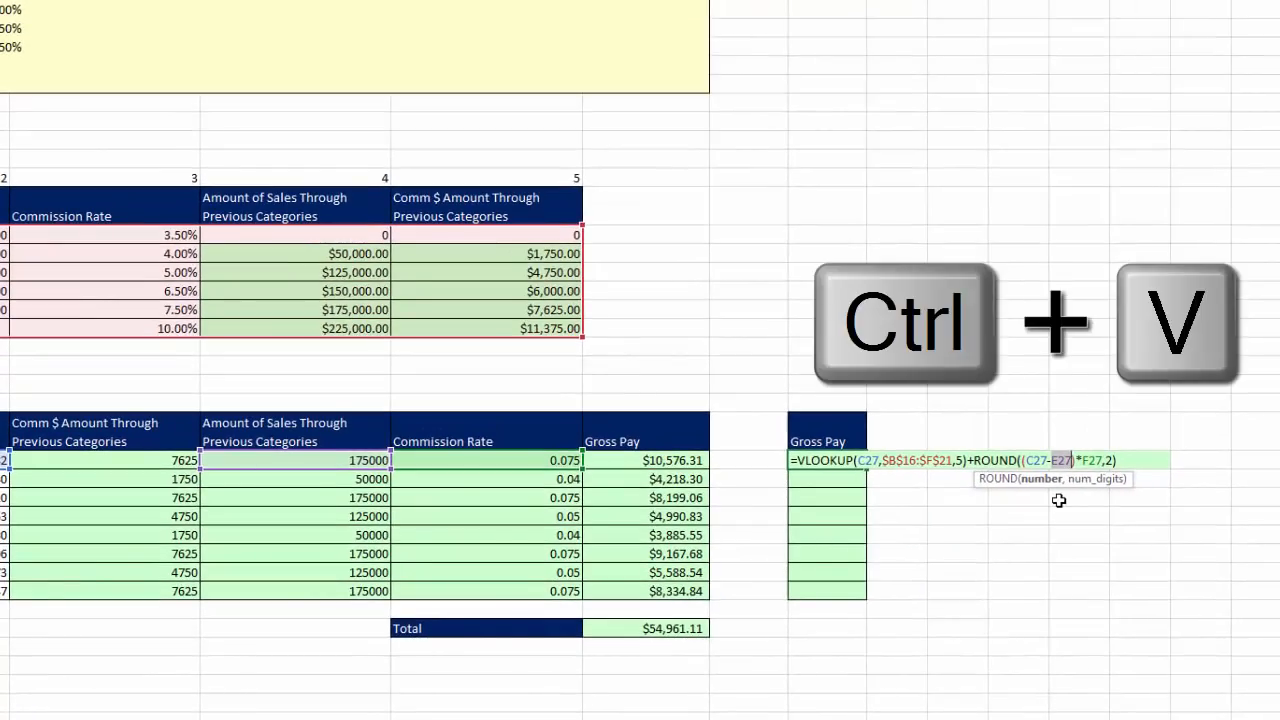
{"action": "key", "text": "ctrl+v"}
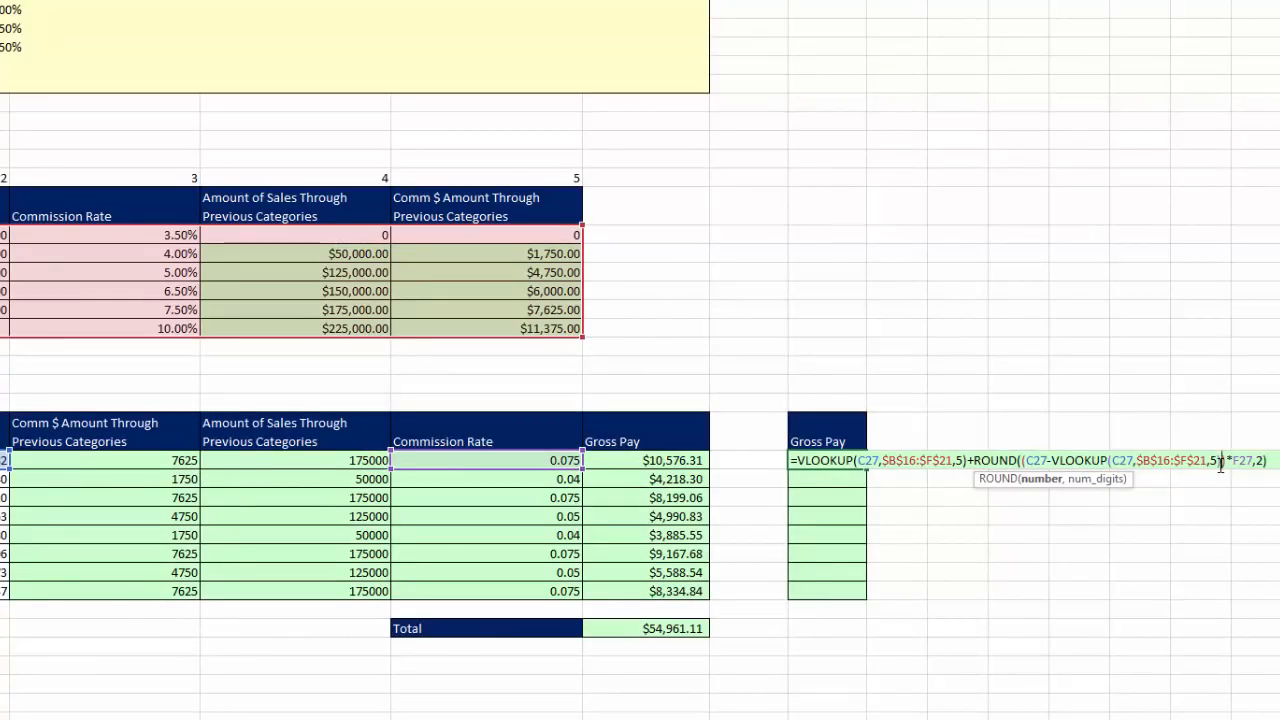
{"action": "type", "text": ")"}
{"action": "key", "text": "Left"}
{"action": "key", "text": "Left"}
{"action": "key", "text": "BackSpace"}
{"action": "type", "text": "4"}
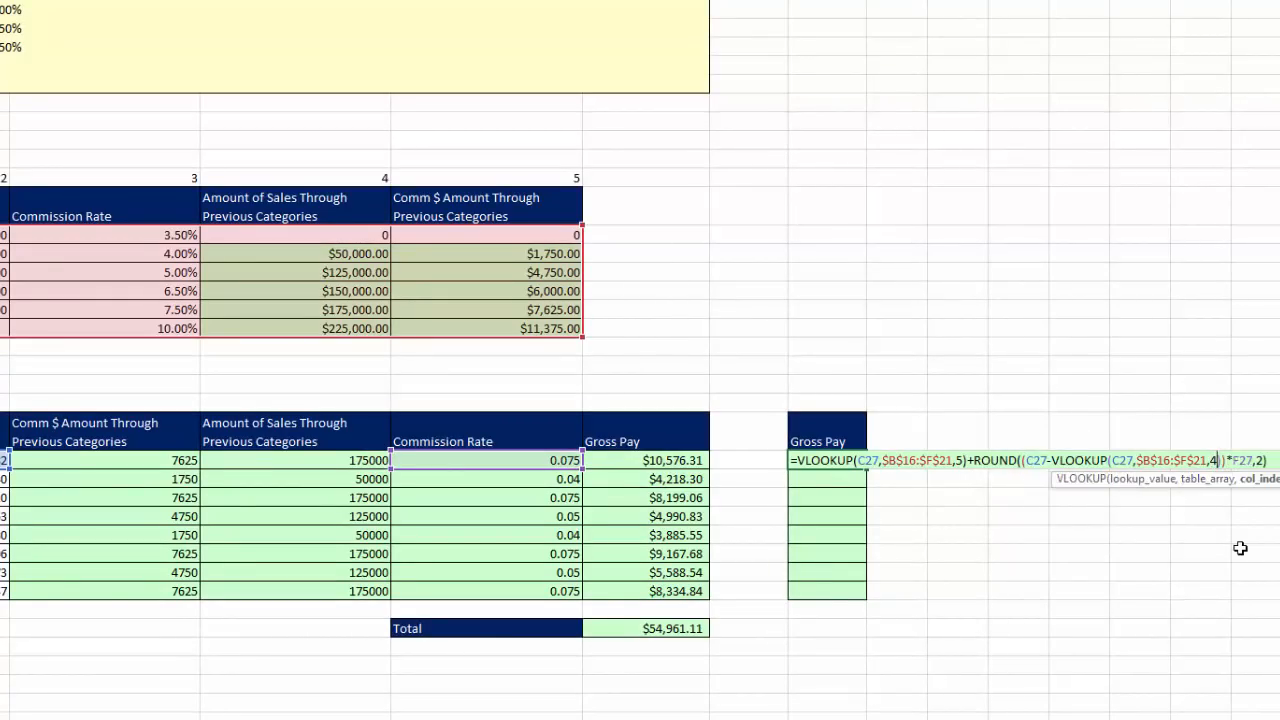
Step: Replace the F27 reference in I27's formula with VLOOKUP(C27,$B$16:$F$21,3) and fill the formula down through I34
{"action": "left_click", "coordinate": [1240, 460]}
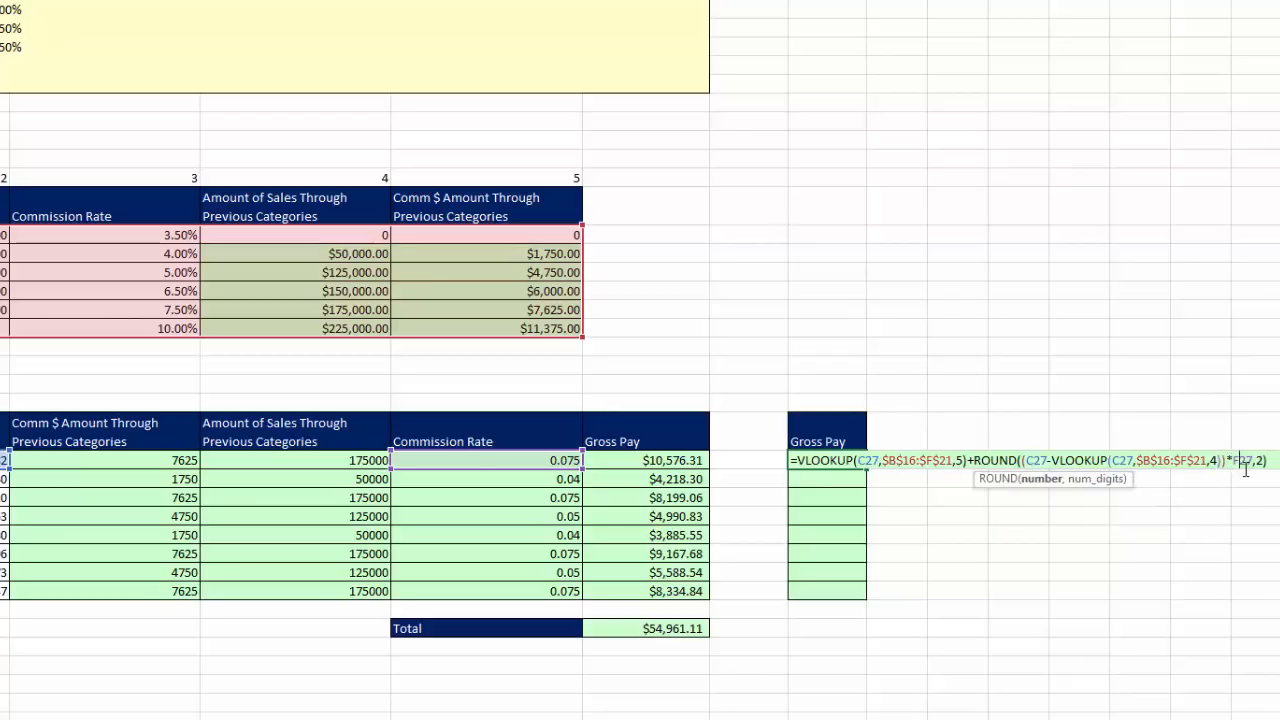
{"action": "double_click", "coordinate": [1245, 460]}
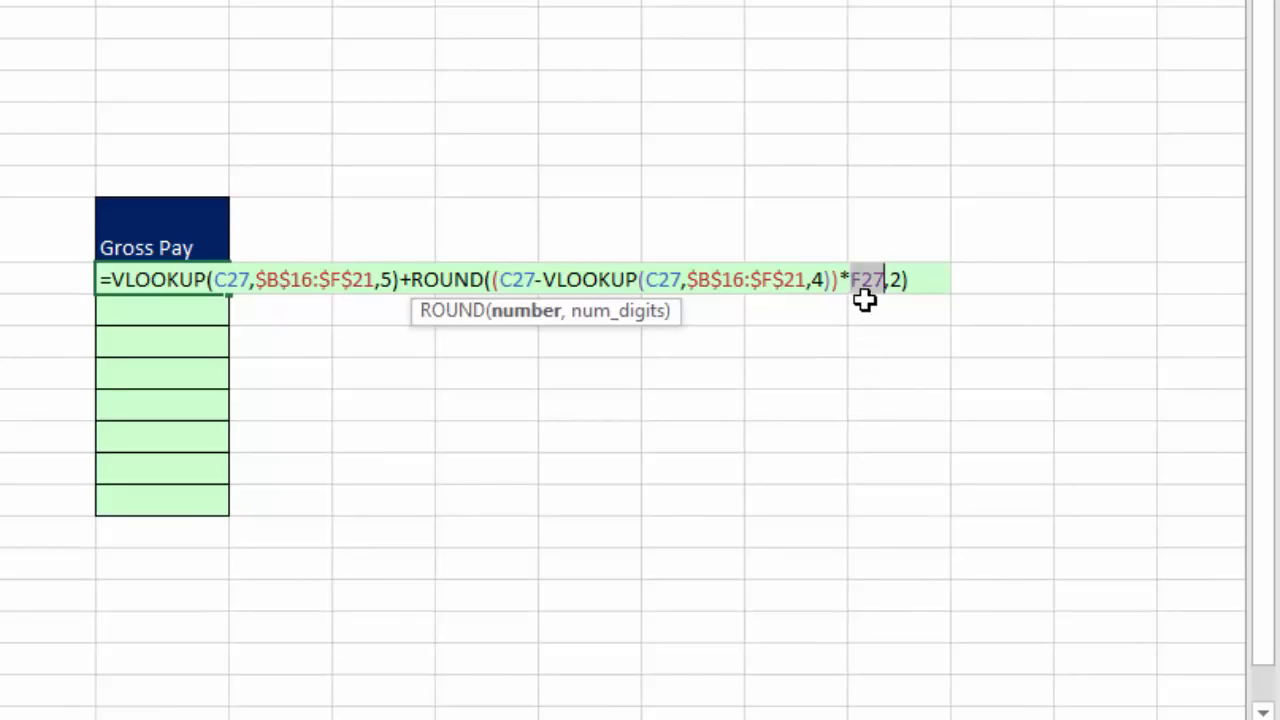
{"action": "key", "text": "ctrl+v"}
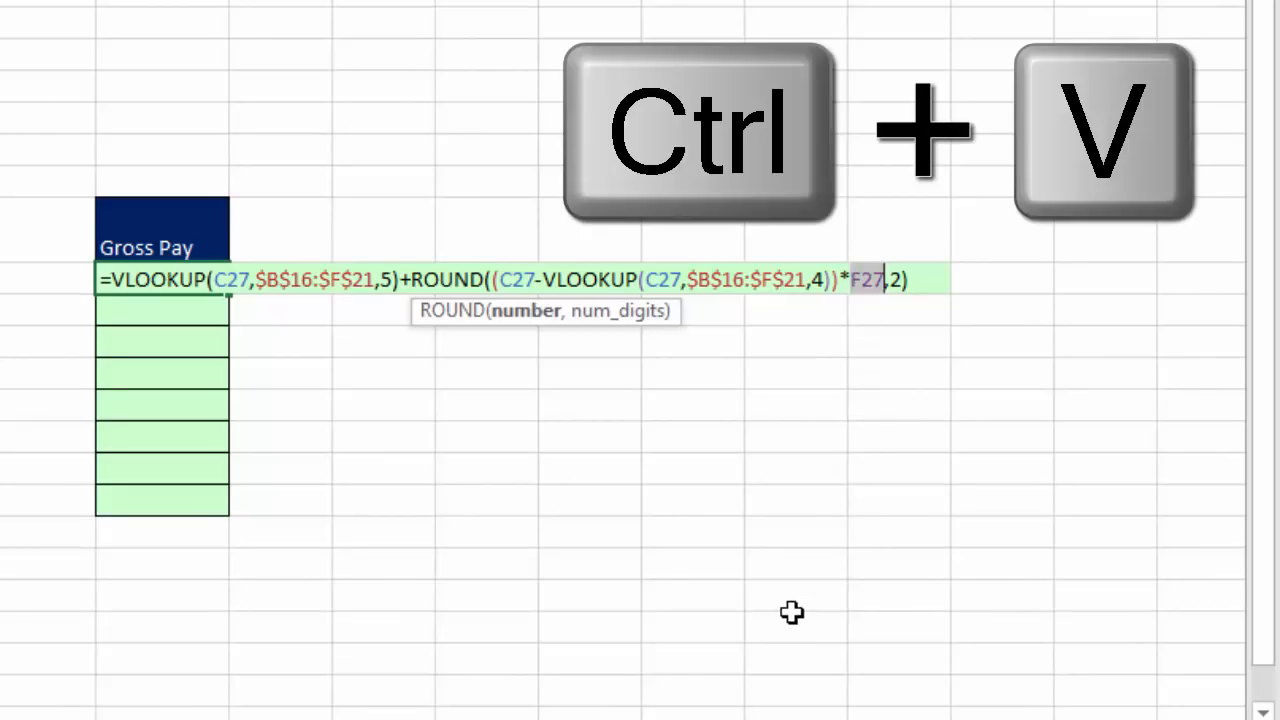
{"action": "key", "text": "ctrl+v"}
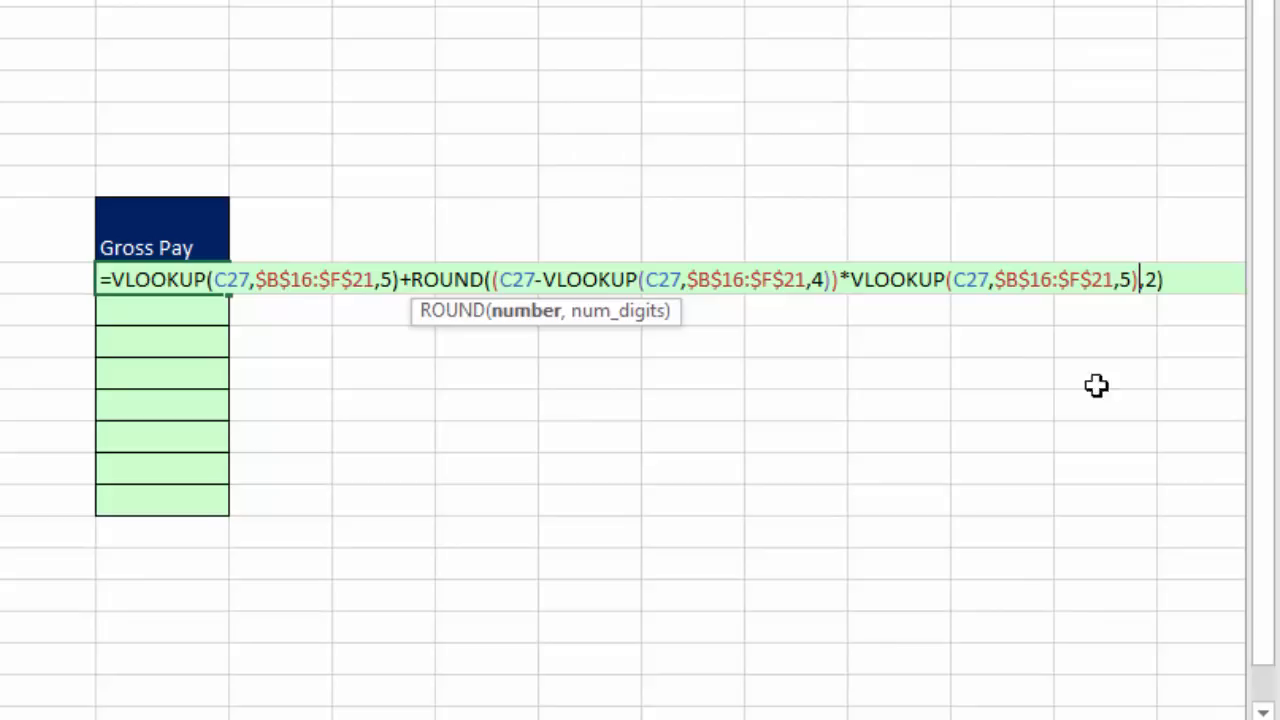
{"action": "left_click", "coordinate": [1131, 279]}
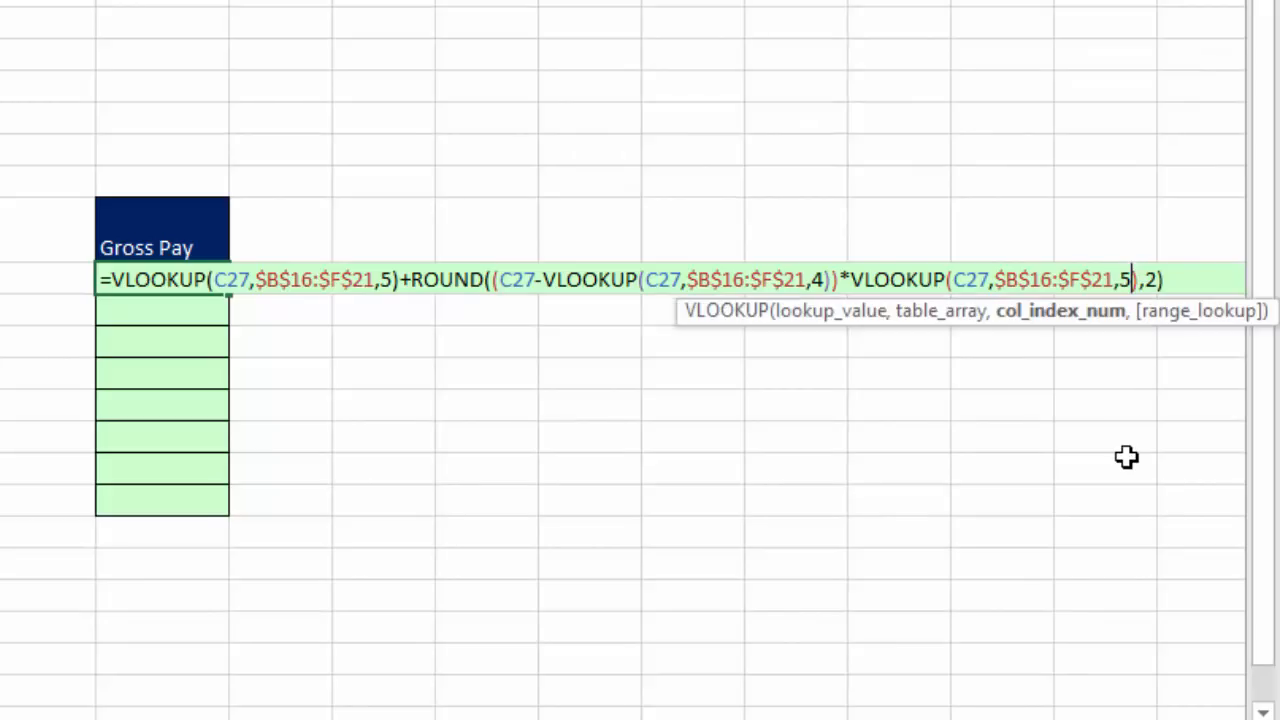
{"action": "key", "text": "BackSpace"}
{"action": "type", "text": "3"}
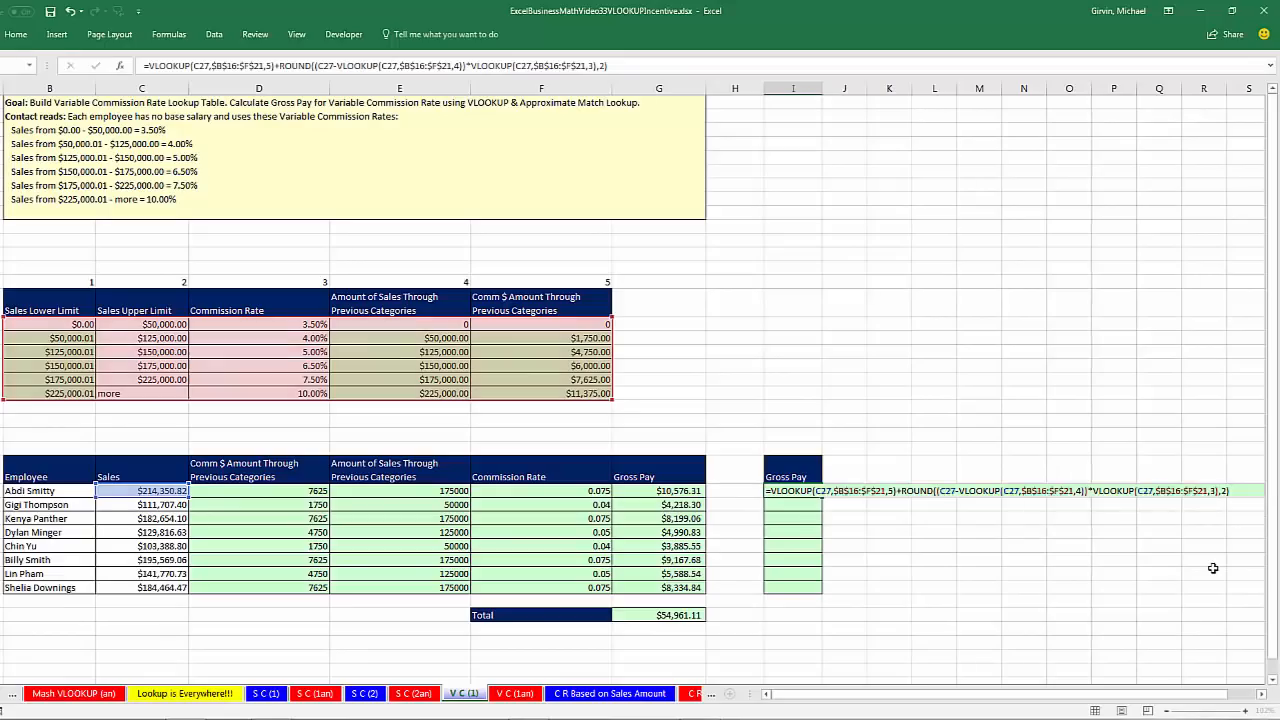
{"action": "key", "text": "ctrl+Return"}
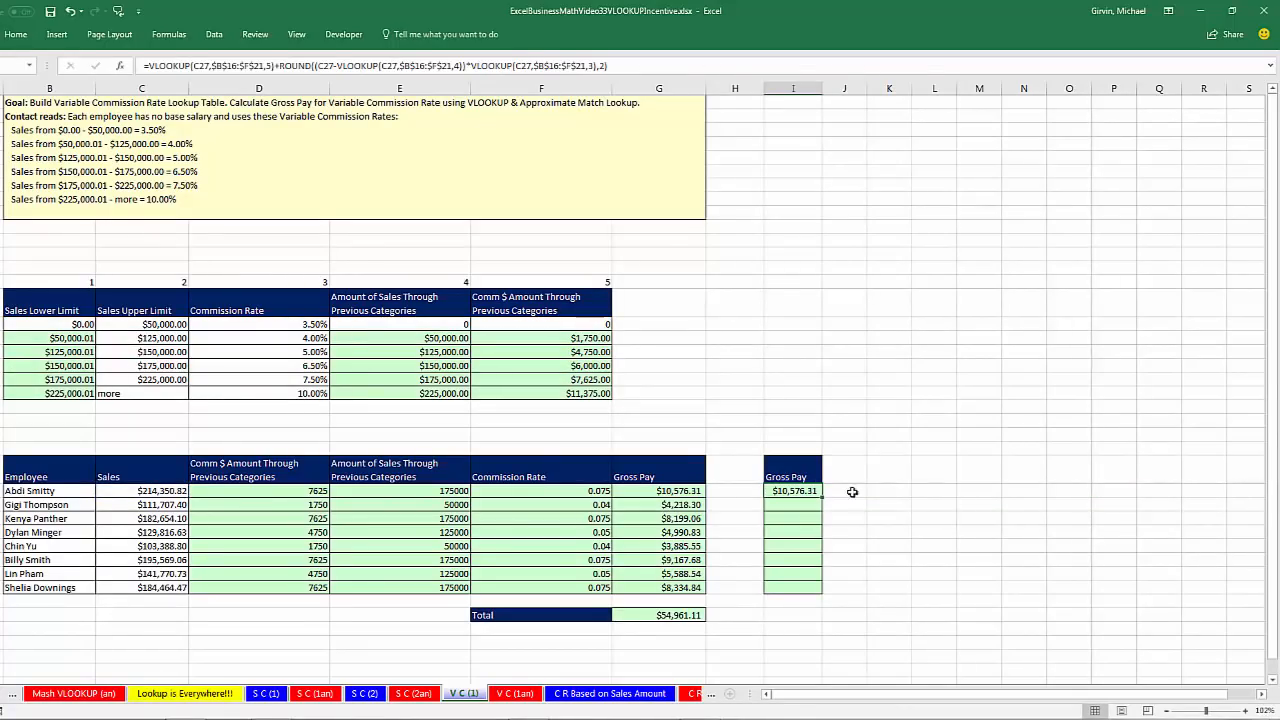
{"action": "left_click_drag", "start_coordinate": [820, 497], "coordinate": [821, 592]}
Step: Clear contents and formatting from the helper and Gross Pay columns D26:G34, and inspect the combined formula in I27
{"action": "left_click_drag", "start_coordinate": [218, 462], "coordinate": [692, 595]}
{"action": "key", "text": "alt"}
{"action": "key", "text": "e"}
{"action": "key", "text": "a"}
{"action": "key", "text": "a"}
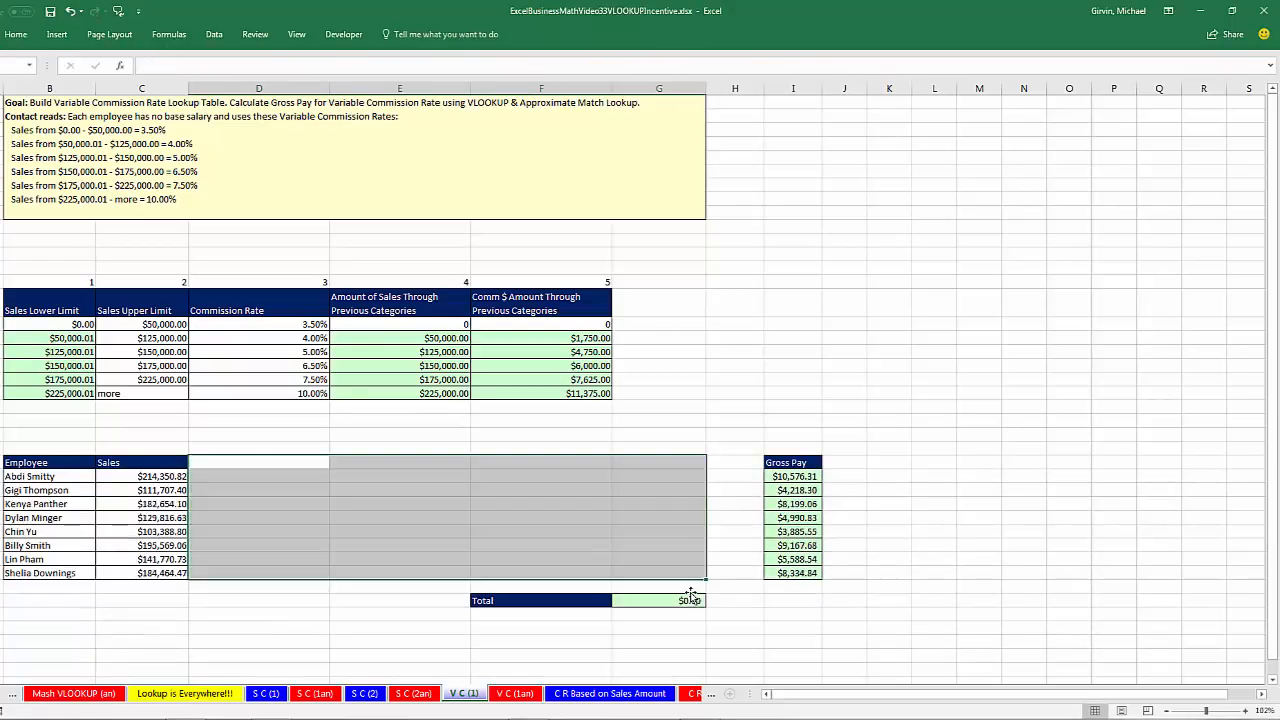
{"action": "double_click", "coordinate": [785, 477]}
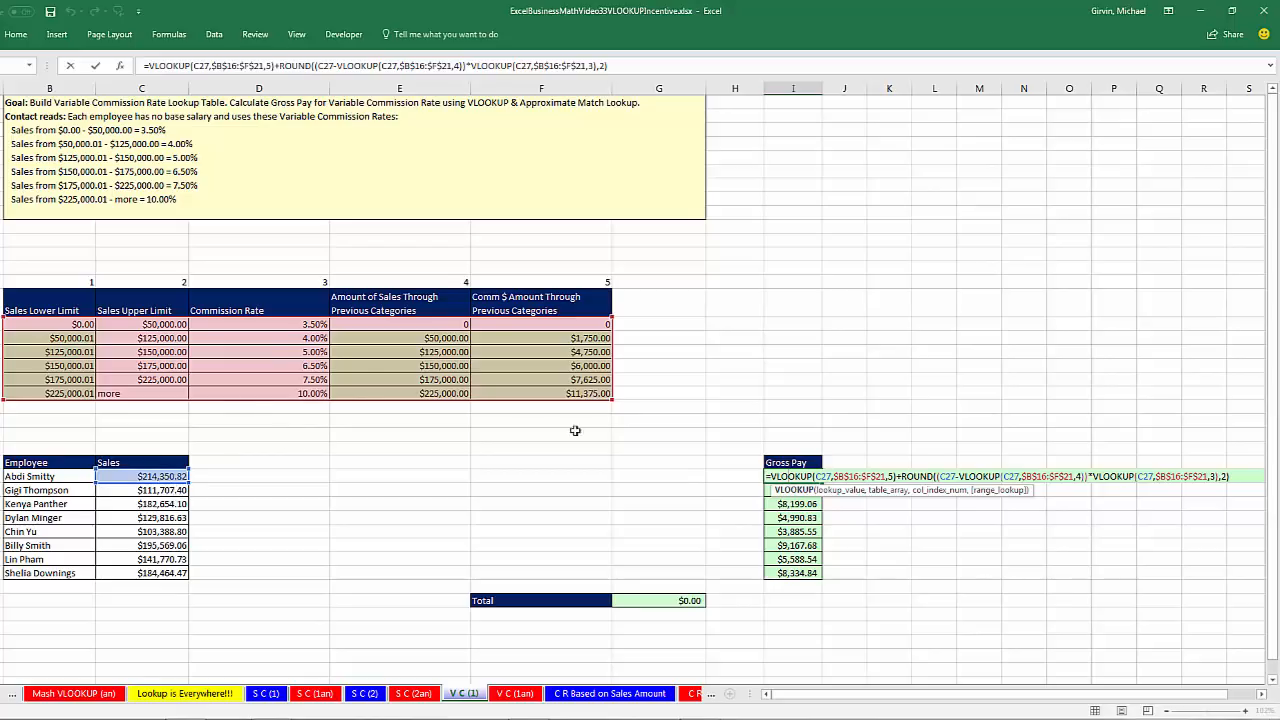
{"action": "key", "text": "Return"}
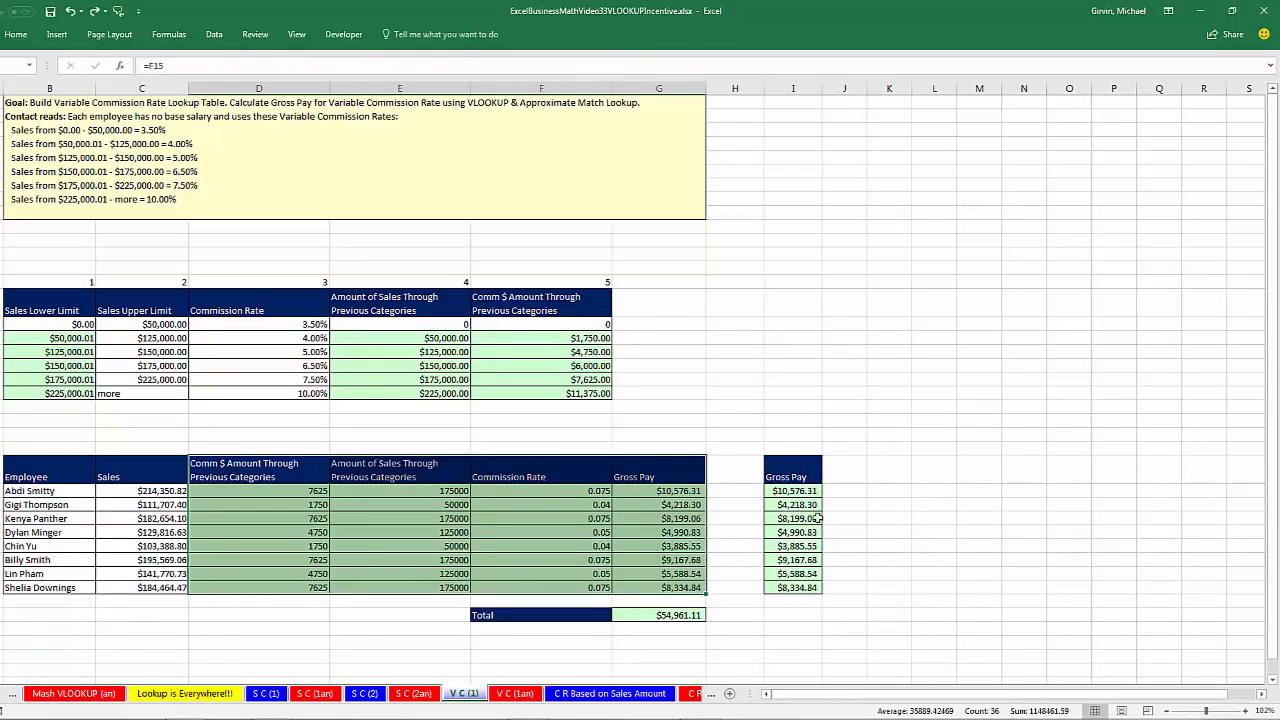
Step: Compare the separate lookup formulas in D27, E27 and F27 with the combined formula in I27
{"action": "left_click", "coordinate": [310, 490]}
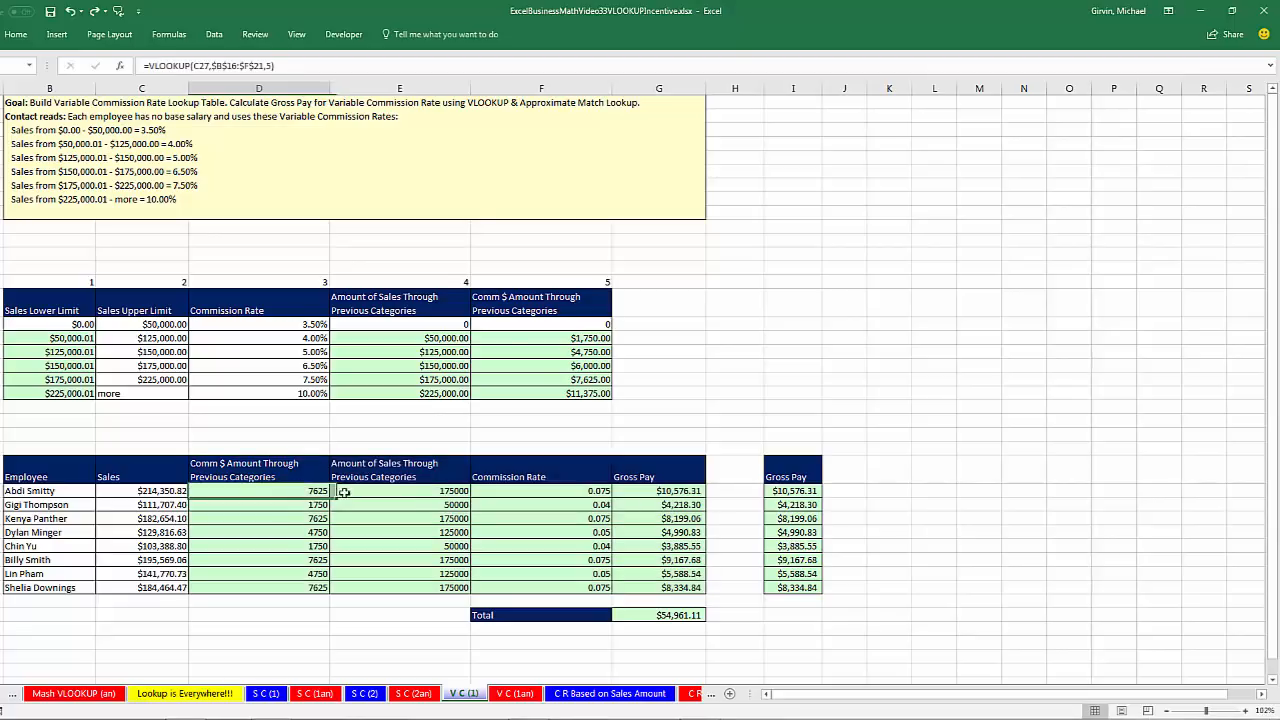
{"action": "left_click", "coordinate": [365, 490]}
{"action": "left_click", "coordinate": [519, 490]}
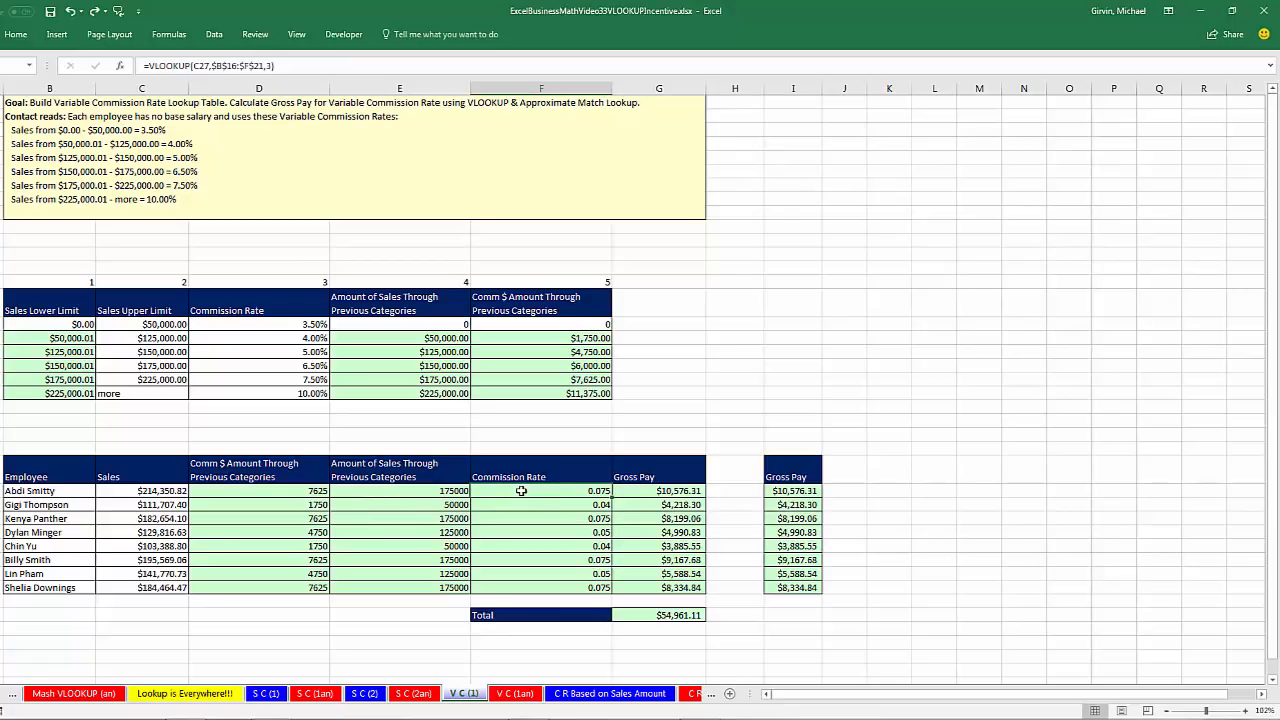
{"action": "double_click", "coordinate": [782, 491]}
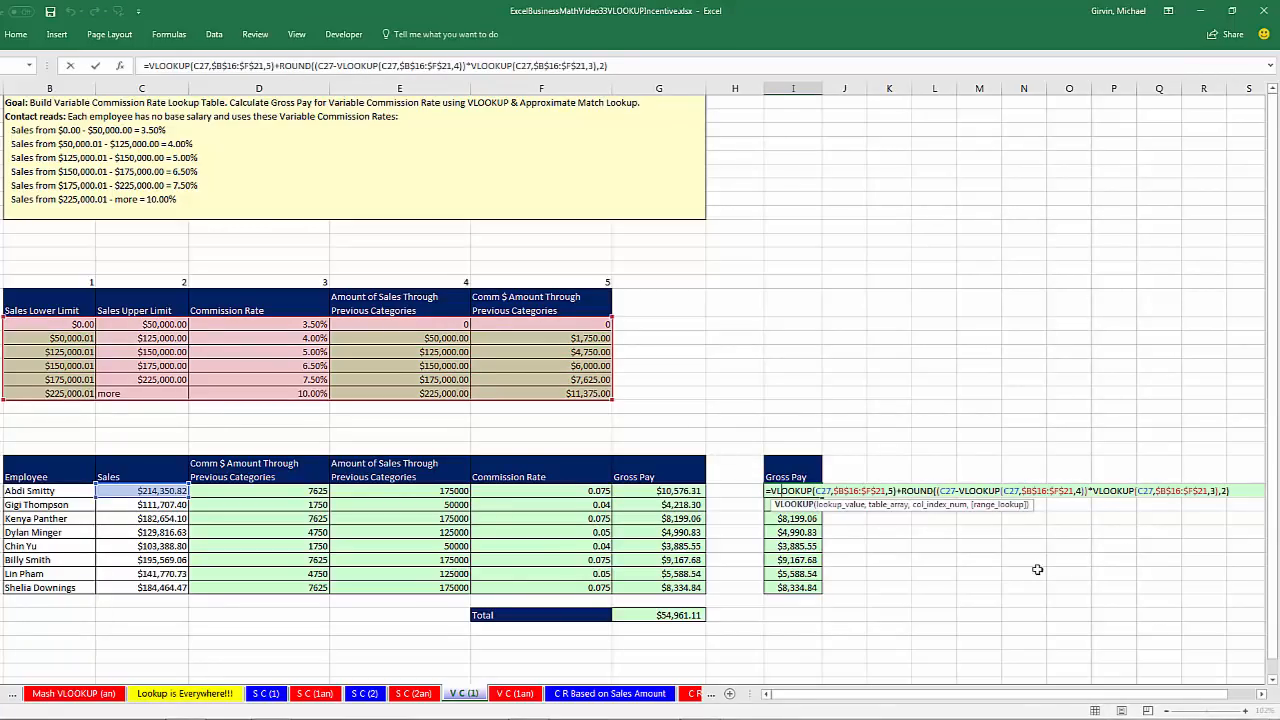
{"action": "key", "text": "Escape"}
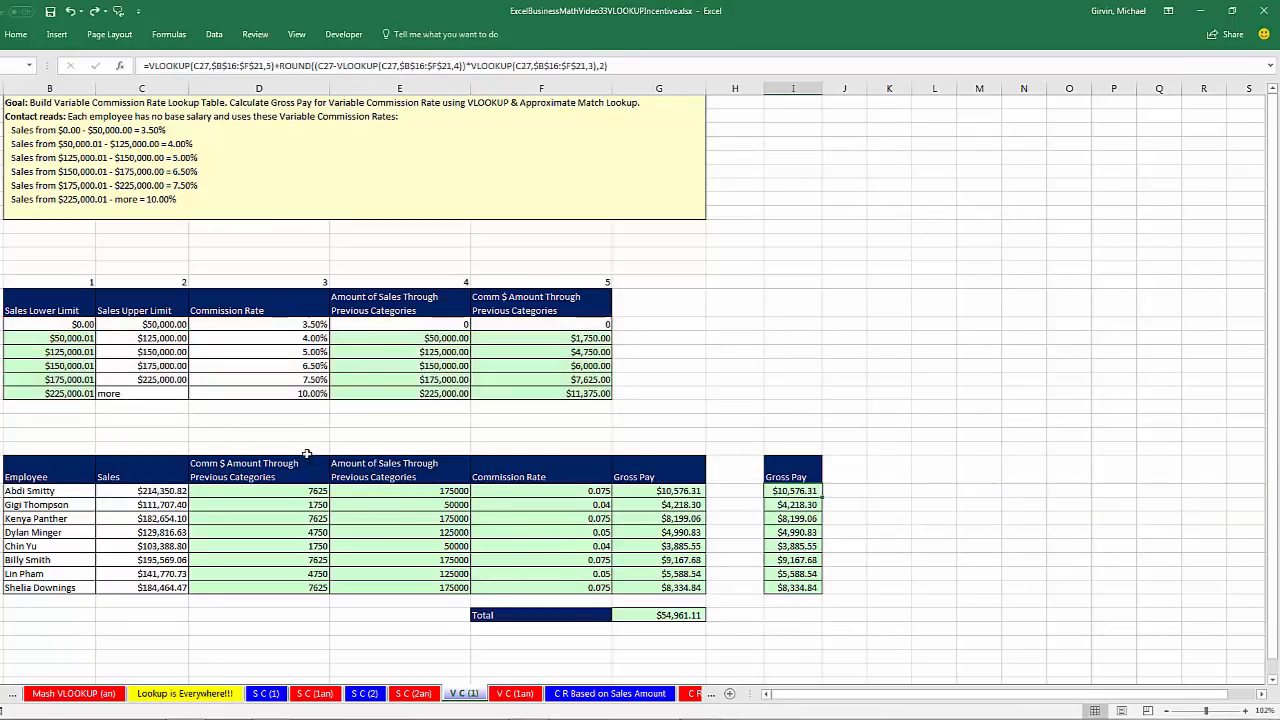
{"action": "double_click", "coordinate": [810, 490]}
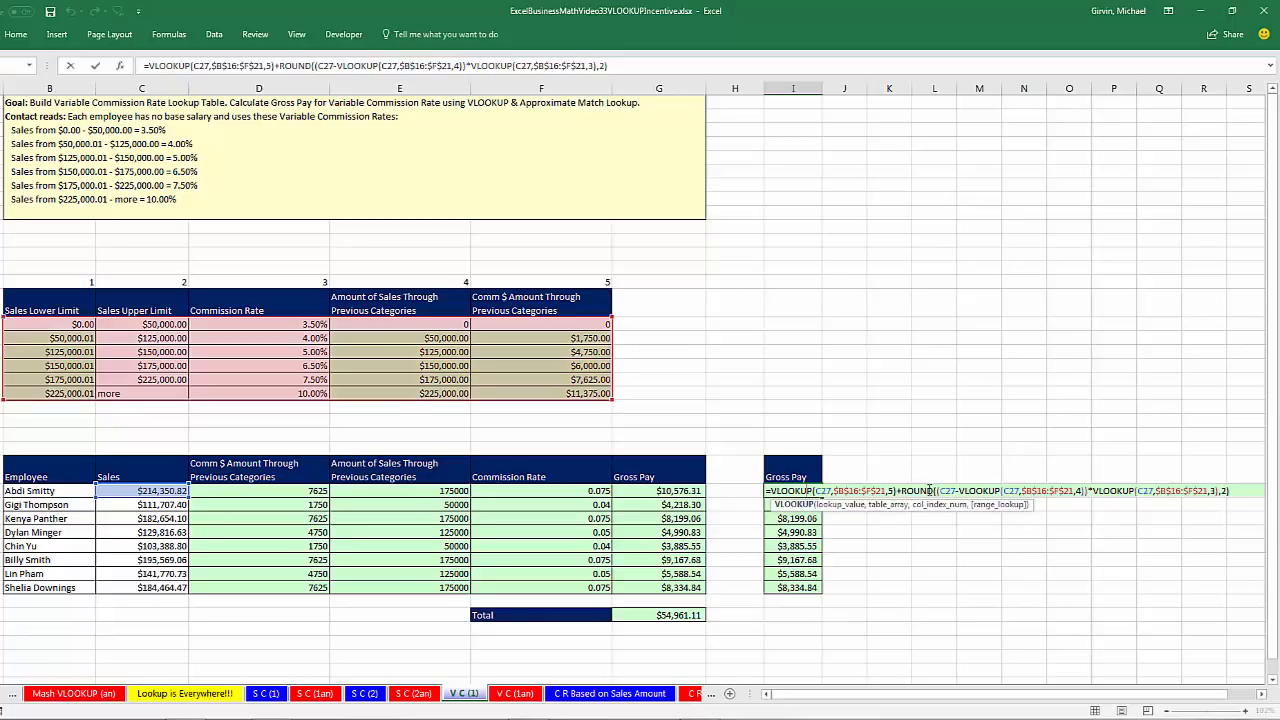
{"action": "key", "text": "Return"}
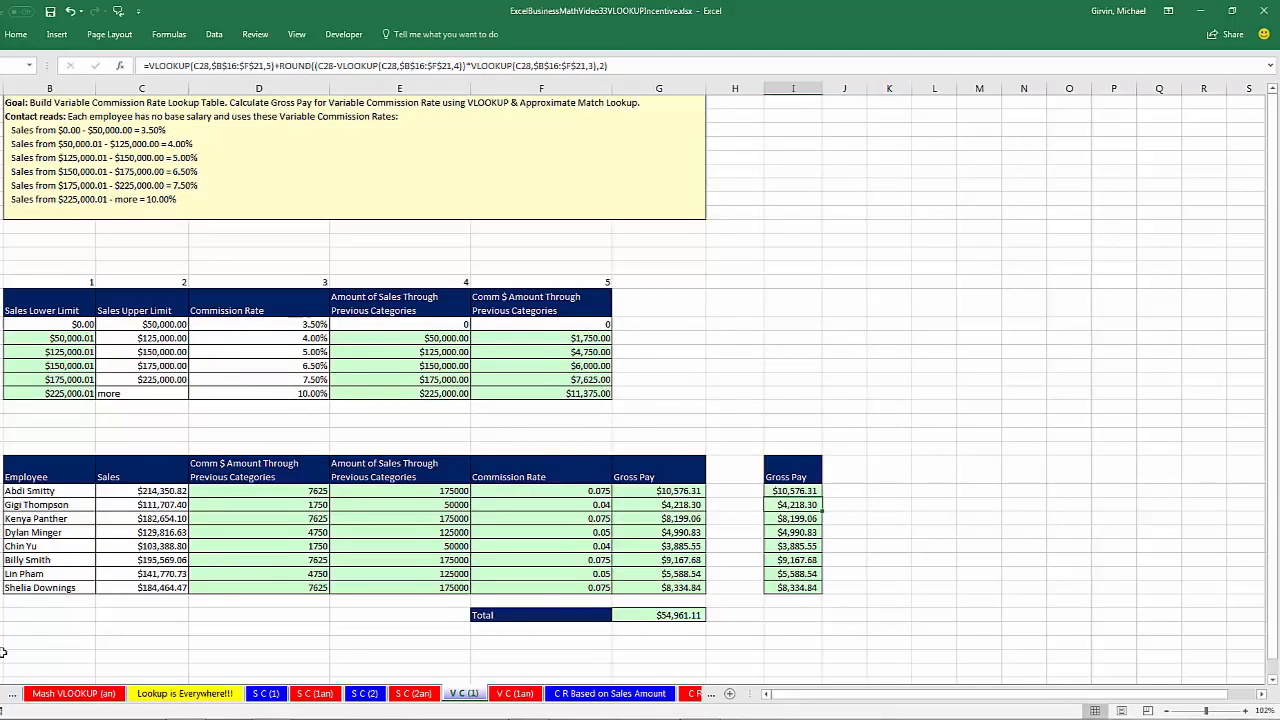
Step: Go to the "C R Based on Sales Amount" worksheet
{"action": "left_click", "coordinate": [40, 698]}
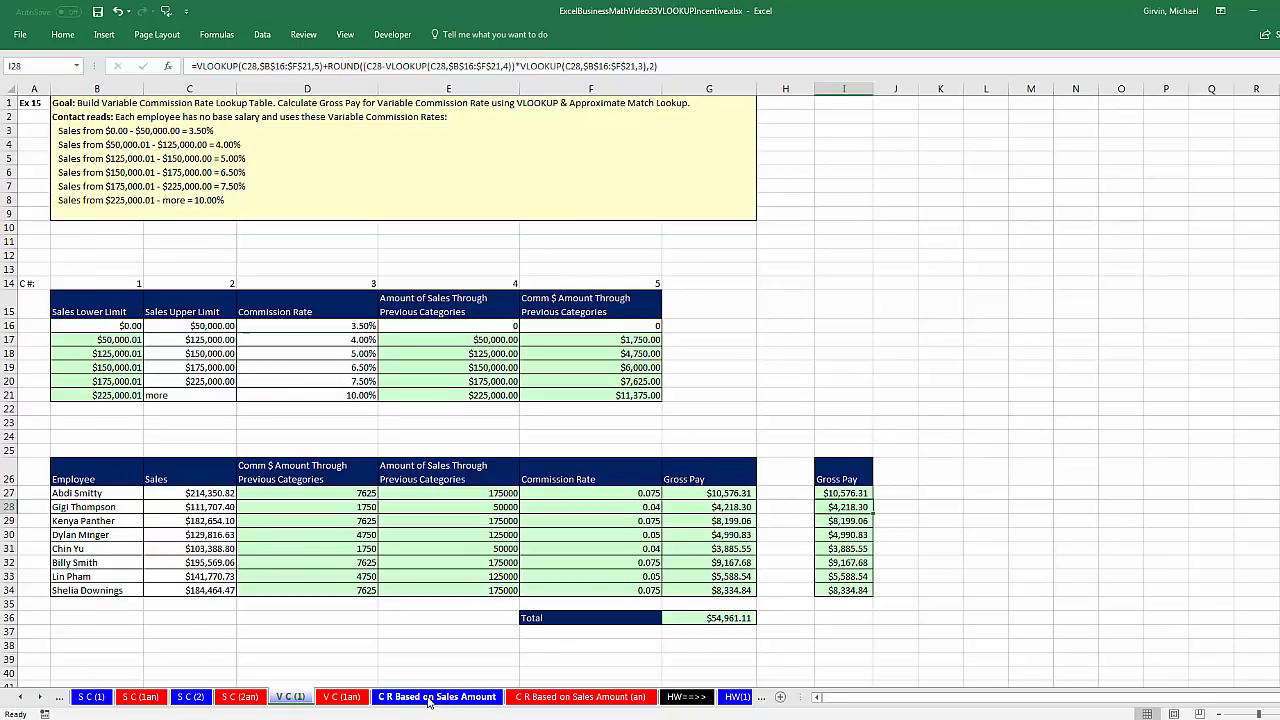
{"action": "left_click", "coordinate": [430, 697]}
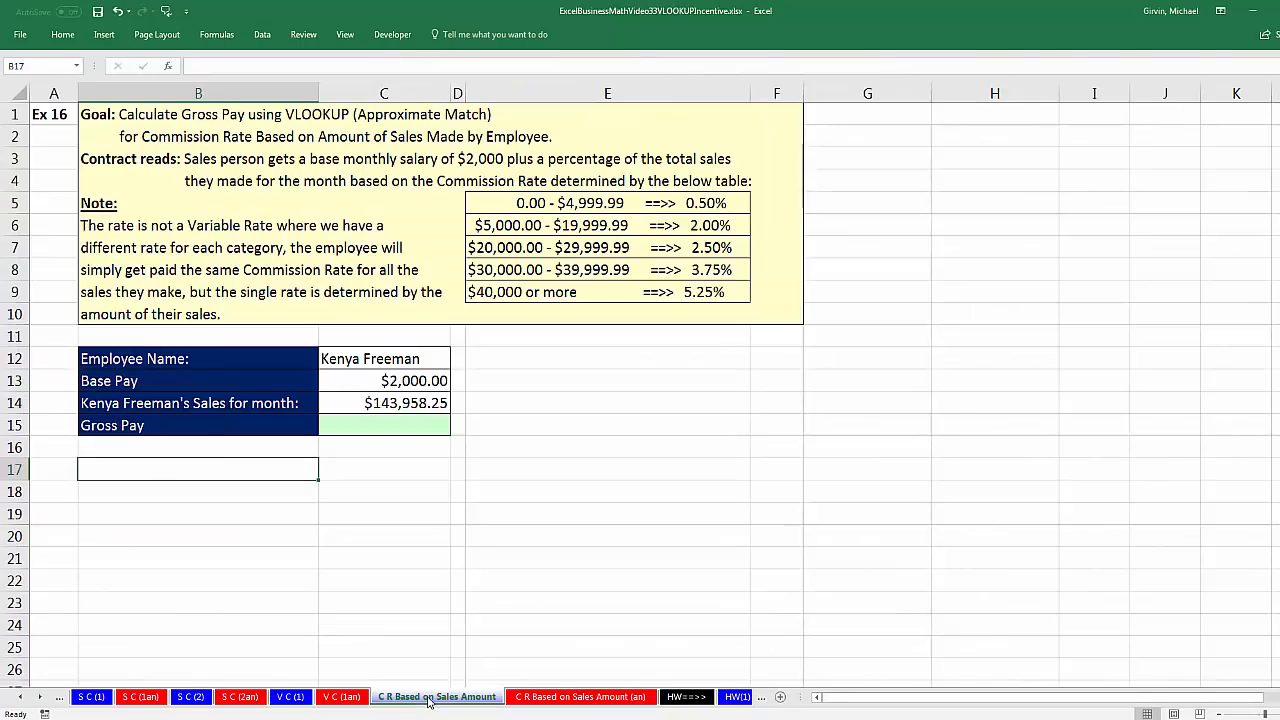
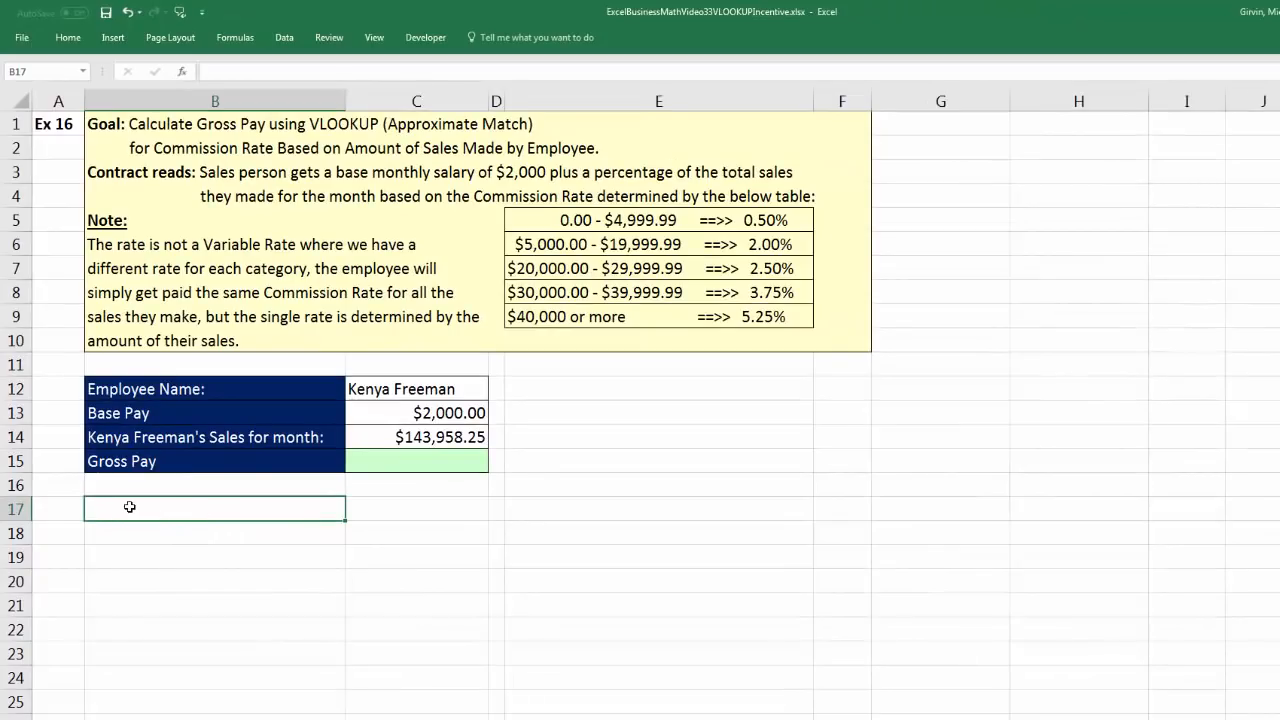
Step: Enter a table in B17:C22 headed Lower Limit for Sales and Commission Rate: $0 0.50%, $5,000 2.00%, $20,000 2.50%, $30,000 3.75%, $40,000 5.25%
{"action": "type", "text": "Lower Limit for Sales\tCommission Rate $0.00\t0.50% $5,000.00\t2.00% $20,000.00\t2.50% $30,000.00\t3.75% $40,000.00\t5.25%"}
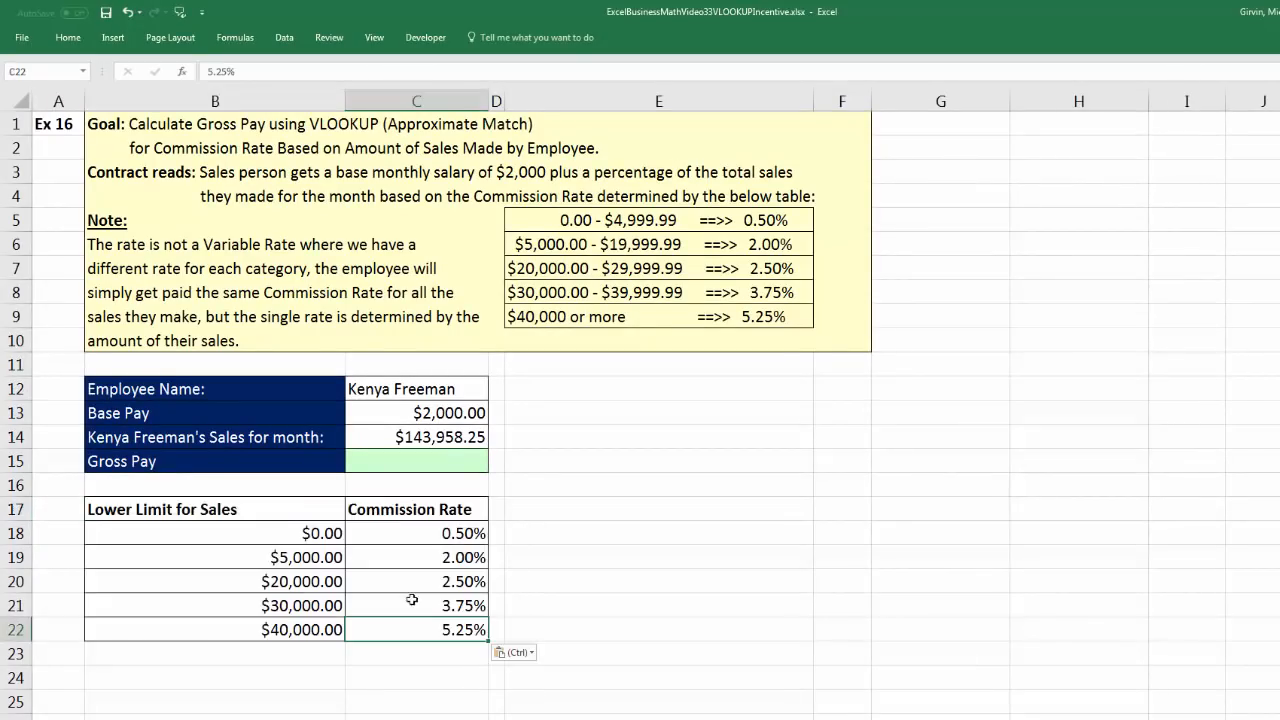
{"action": "left_click", "coordinate": [271, 511]}
{"action": "left_click", "coordinate": [405, 511]}
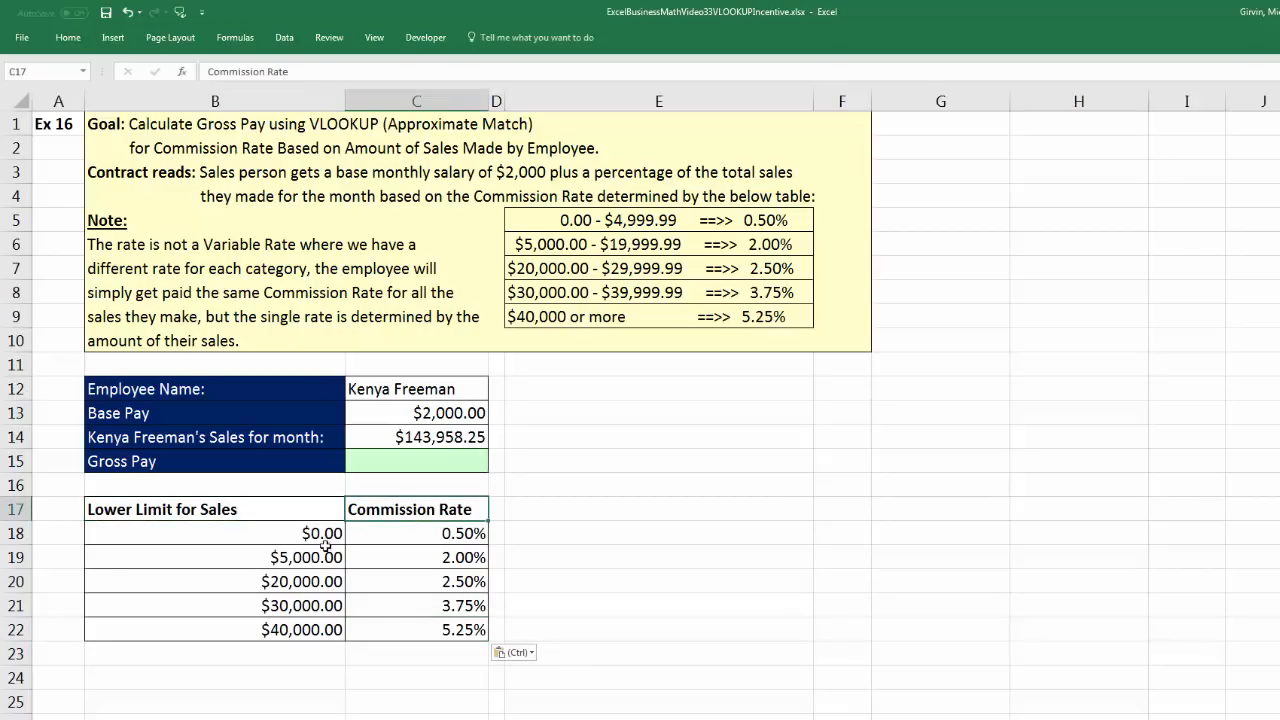
{"action": "left_click", "coordinate": [310, 535]}
{"action": "left_click", "coordinate": [306, 557]}
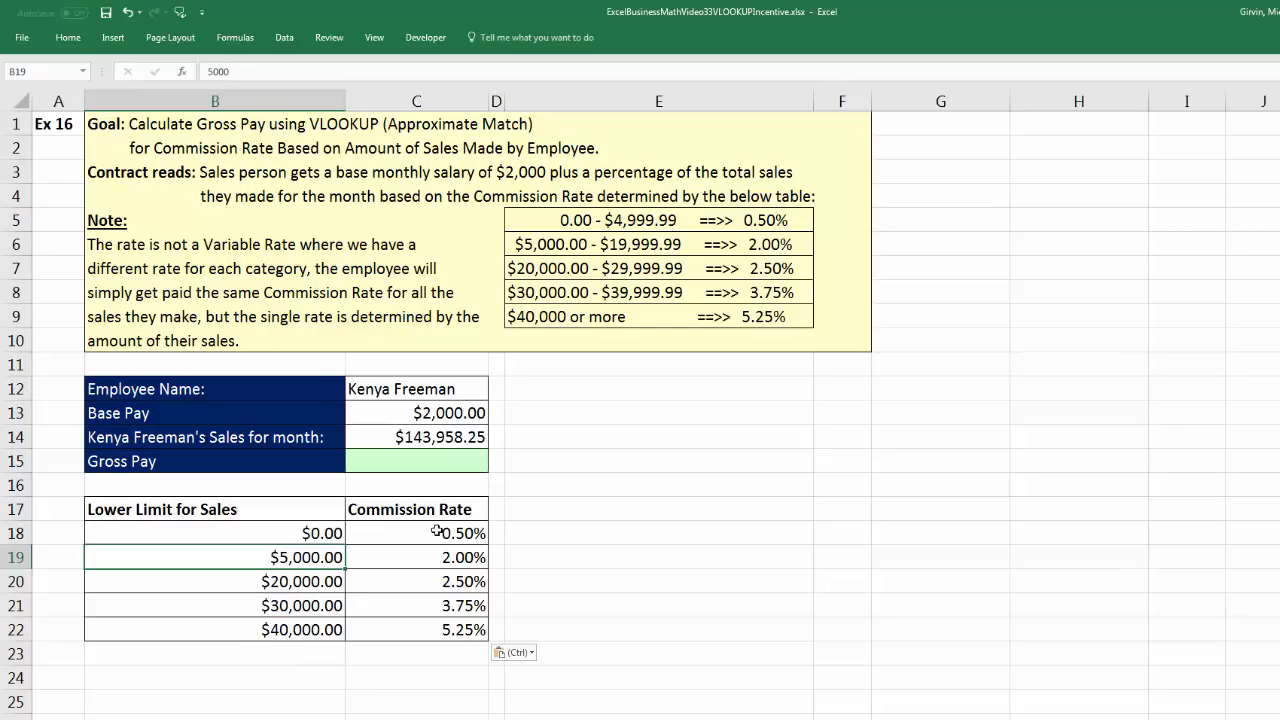
{"action": "left_click_drag", "start_coordinate": [438, 531], "coordinate": [444, 630]}
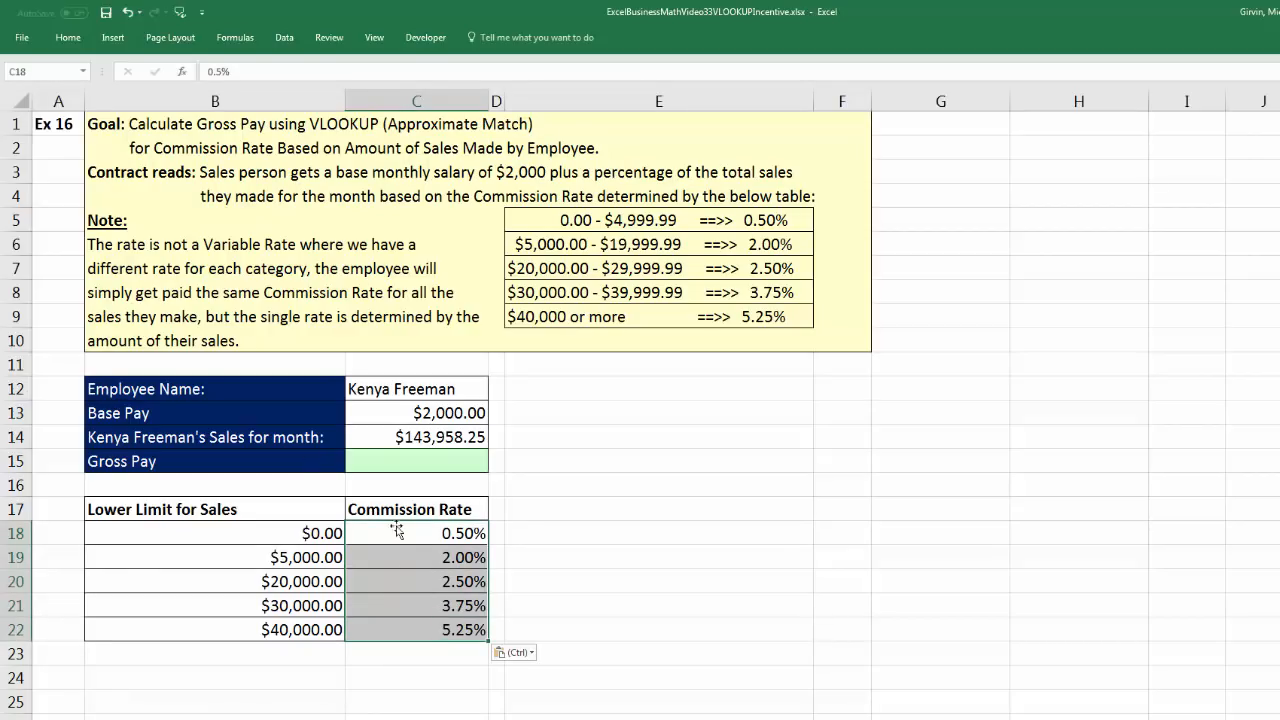
{"action": "left_click", "coordinate": [428, 539]}
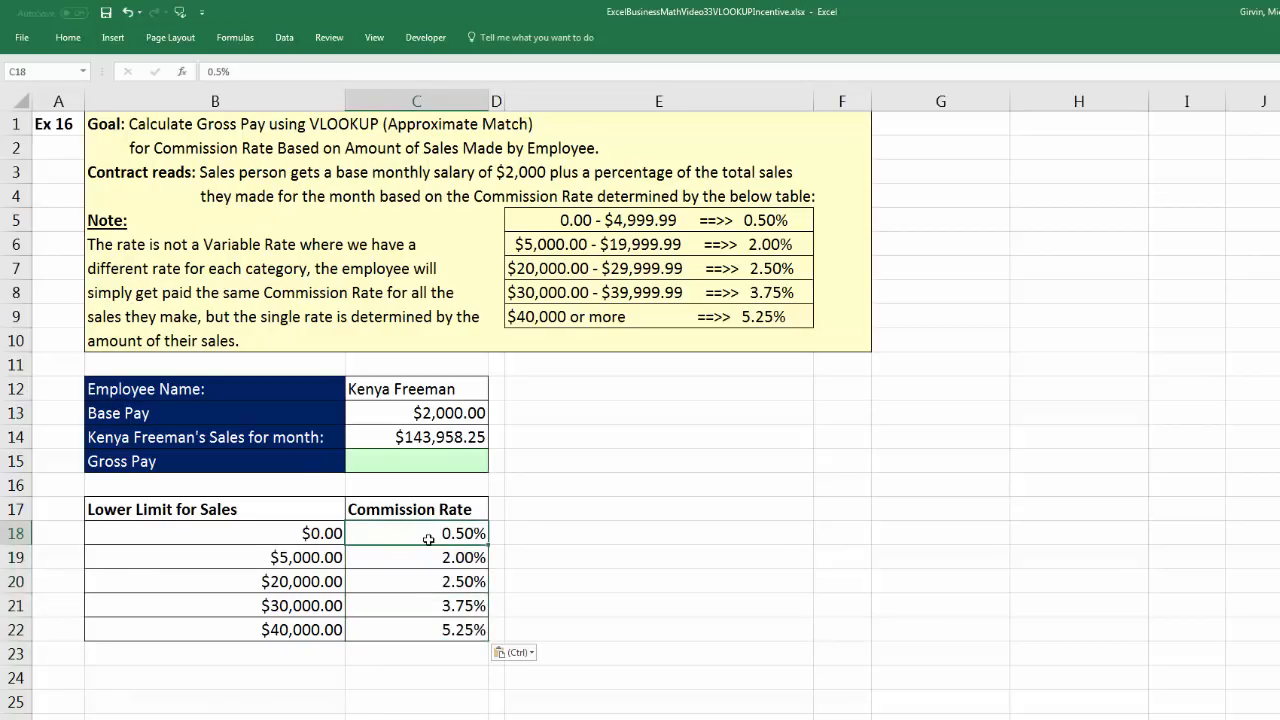
Step: Examine the base pay in C13 and monthly sales in C14 against the highest commission bracket in row 22
{"action": "left_click", "coordinate": [439, 461]}
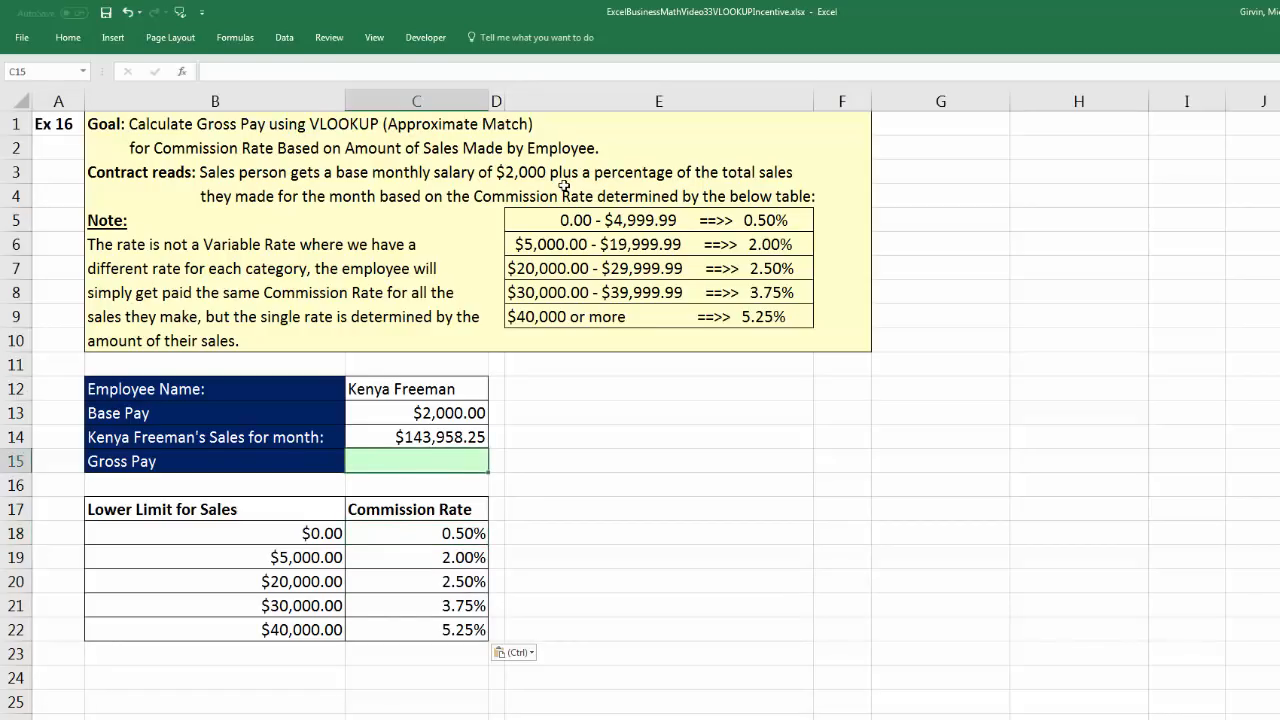
{"action": "left_click", "coordinate": [453, 413]}
{"action": "left_click", "coordinate": [440, 462]}
{"action": "left_click", "coordinate": [458, 437]}
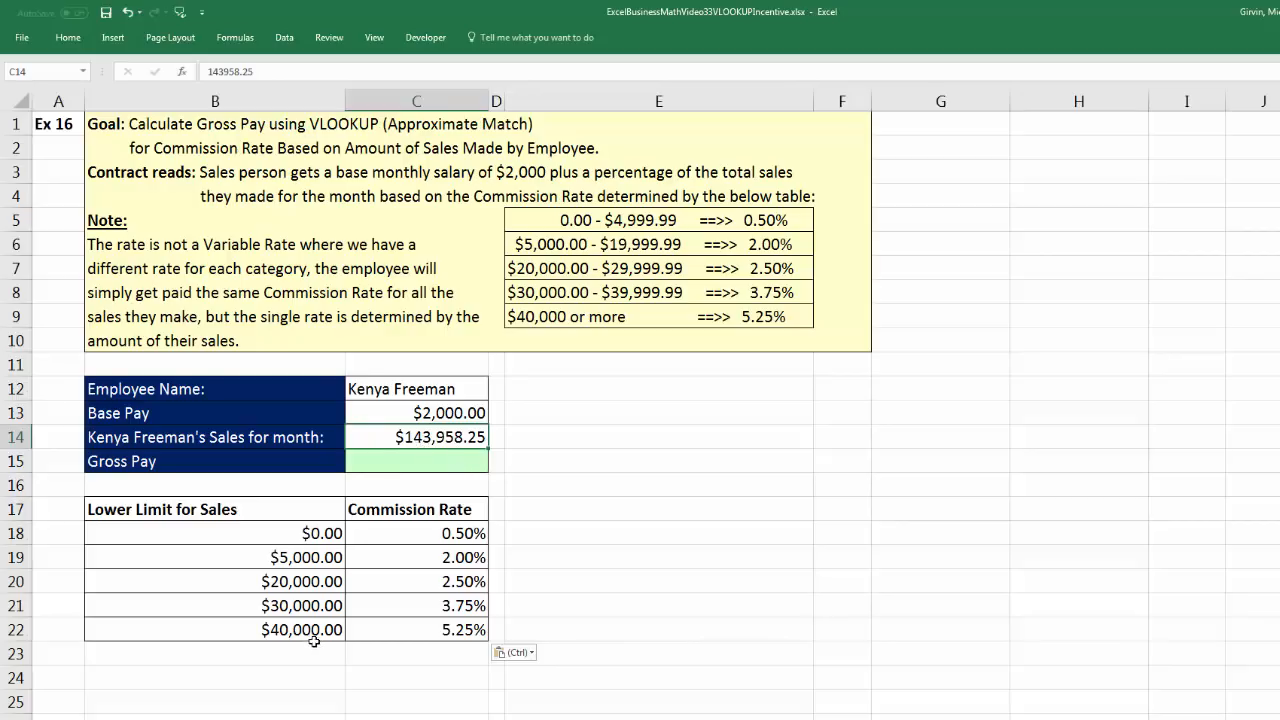
{"action": "left_click_drag", "start_coordinate": [314, 628], "coordinate": [440, 634]}
{"action": "left_click", "coordinate": [440, 634]}
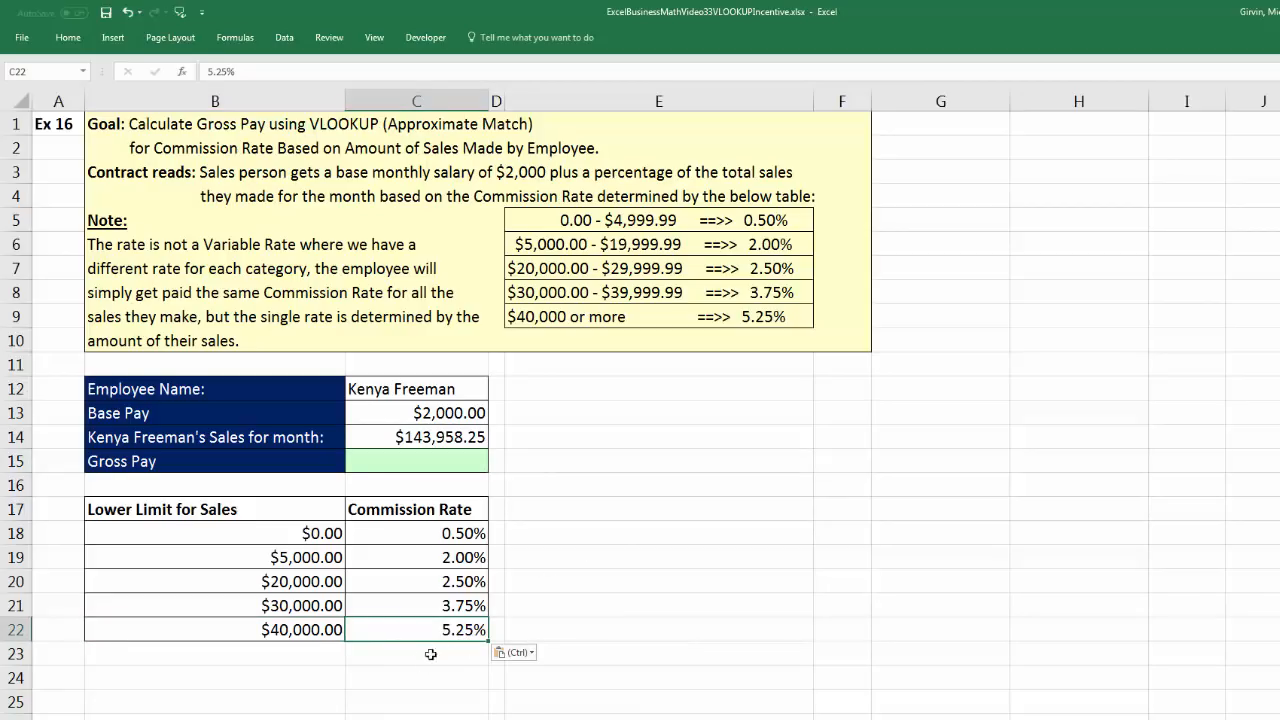
Step: Enter =VLOOKUP(C14,B18:C22,2) in Gross Pay cell C15 to retrieve the commission rate for the month's sales
{"action": "left_click", "coordinate": [452, 469]}
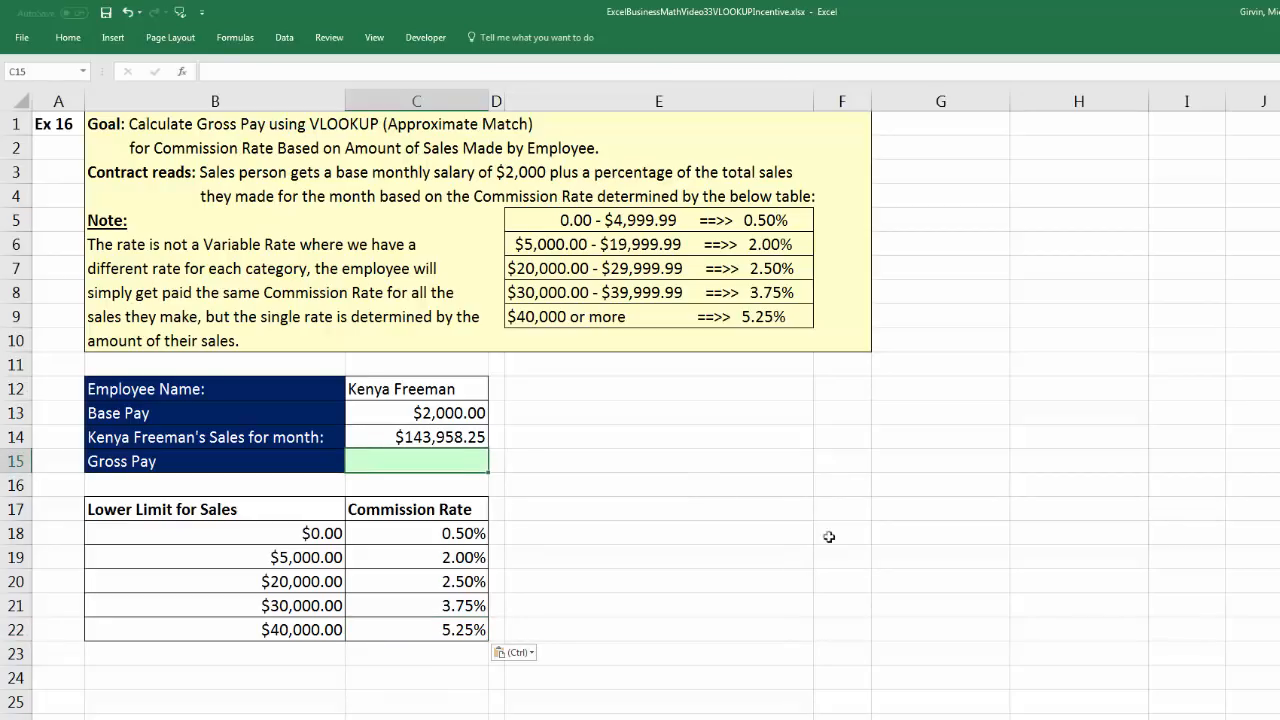
{"action": "type", "text": "=vl"}
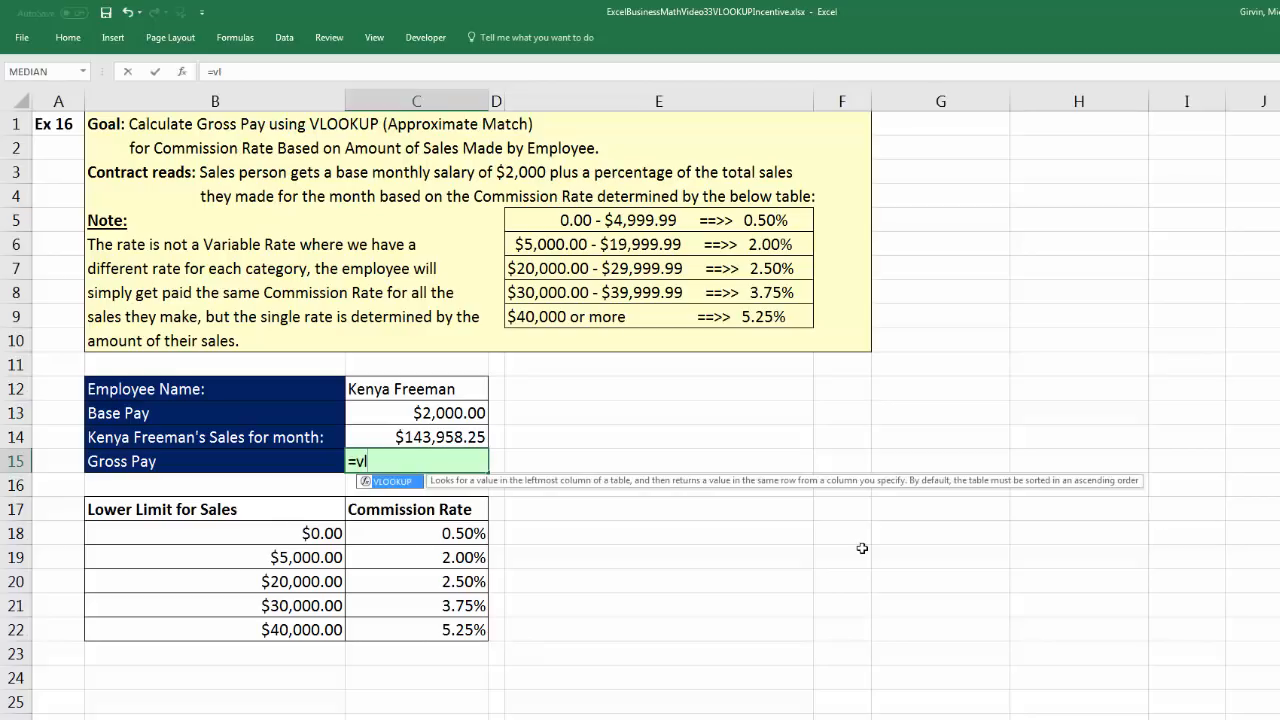
{"action": "key", "text": "Tab"}
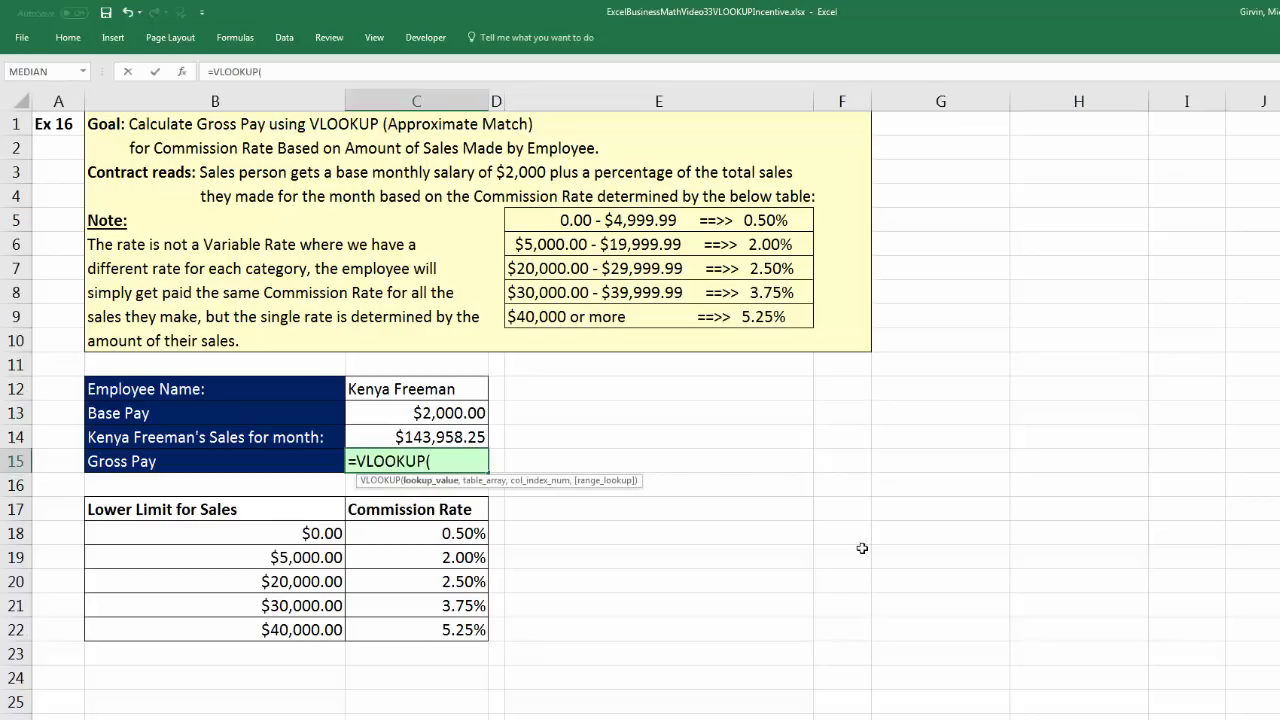
{"action": "left_click", "coordinate": [400, 436]}
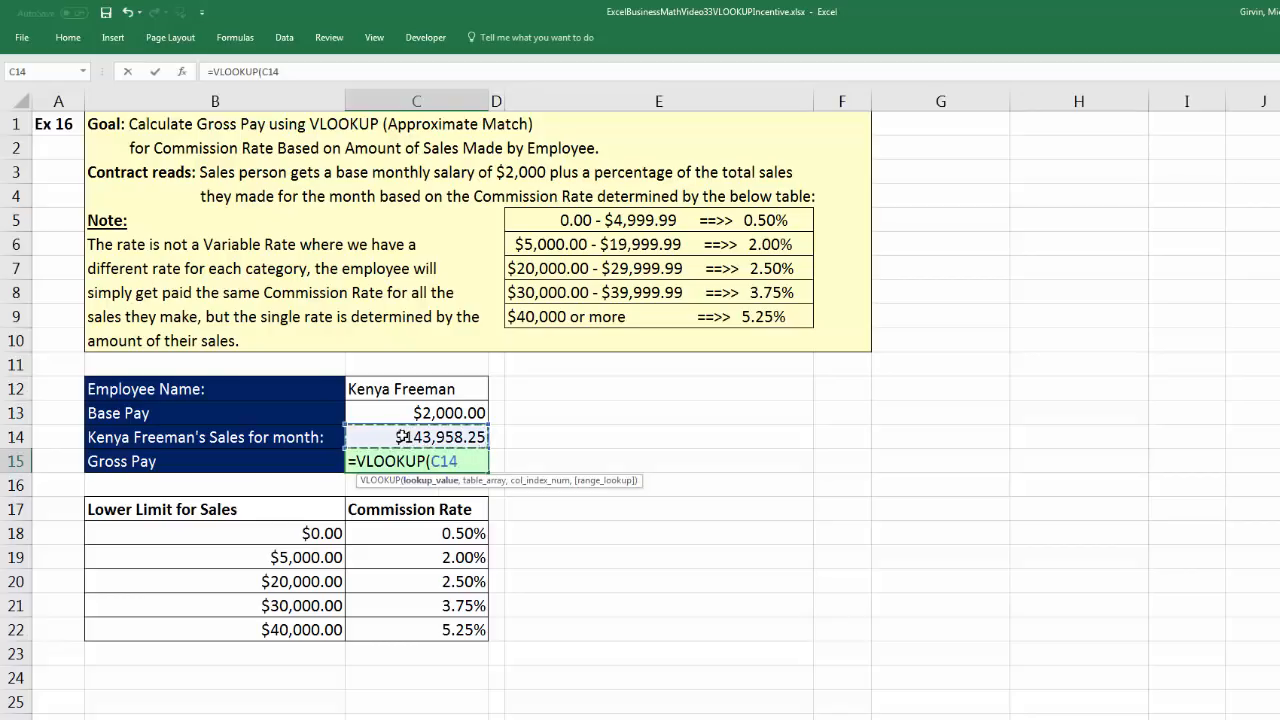
{"action": "type", "text": ","}
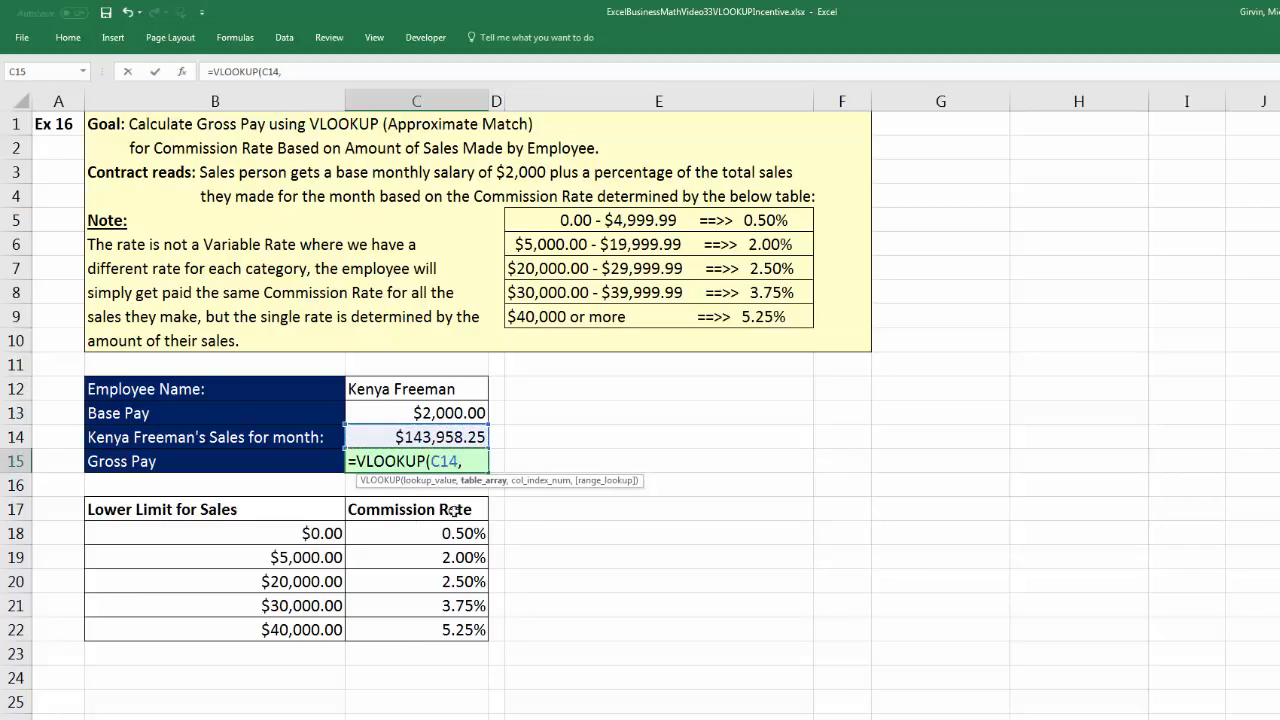
{"action": "left_click_drag", "start_coordinate": [278, 533], "coordinate": [411, 628]}
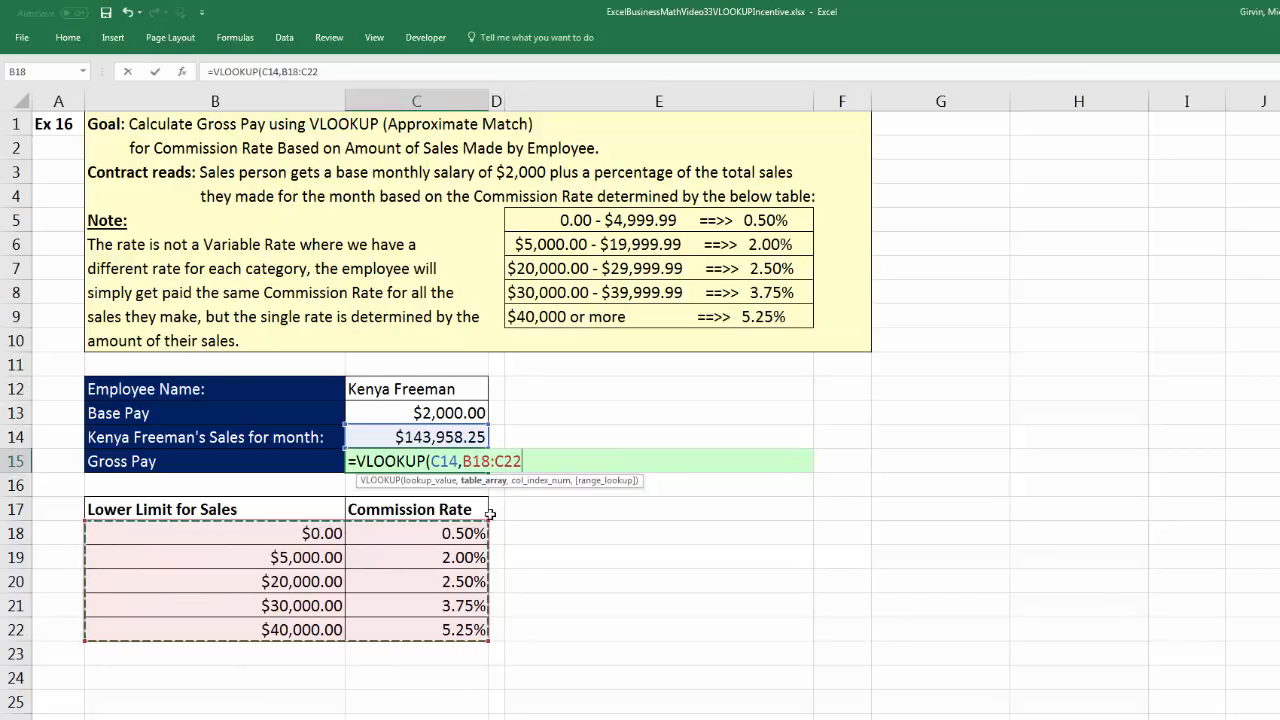
{"action": "type", "text": ","}
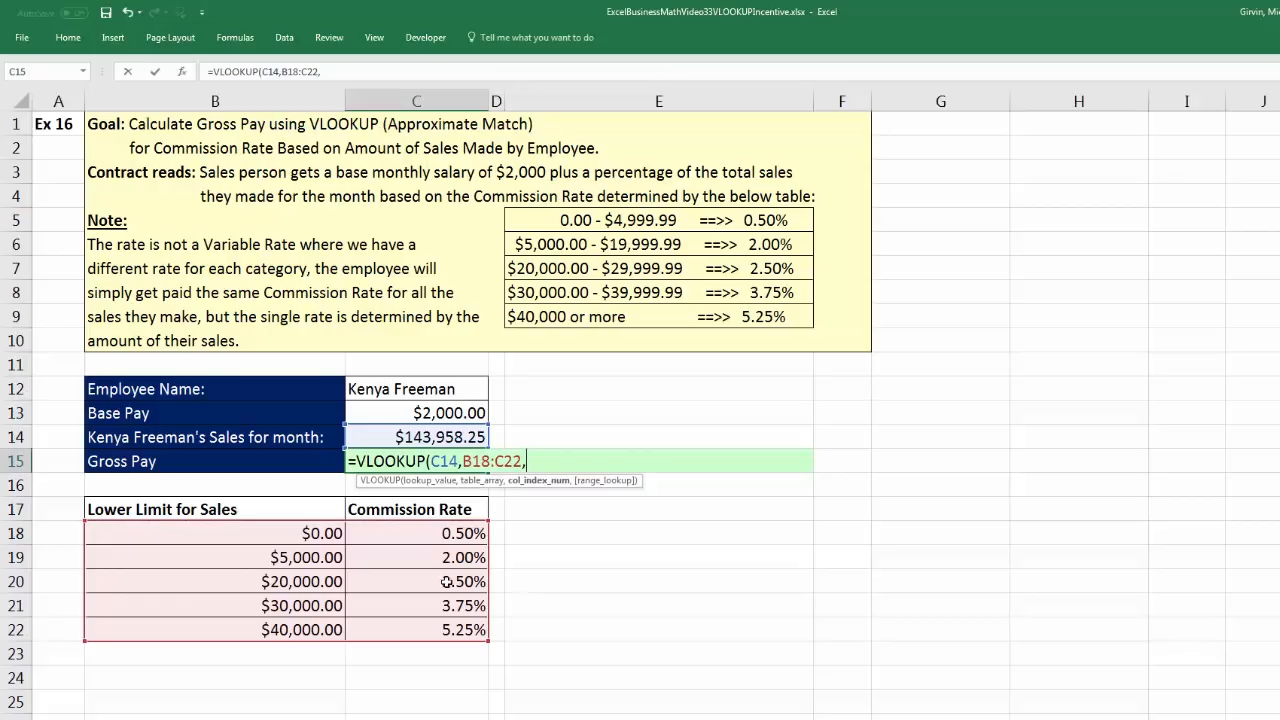
{"action": "type", "text": "2"}
{"action": "type", "text": ")"}
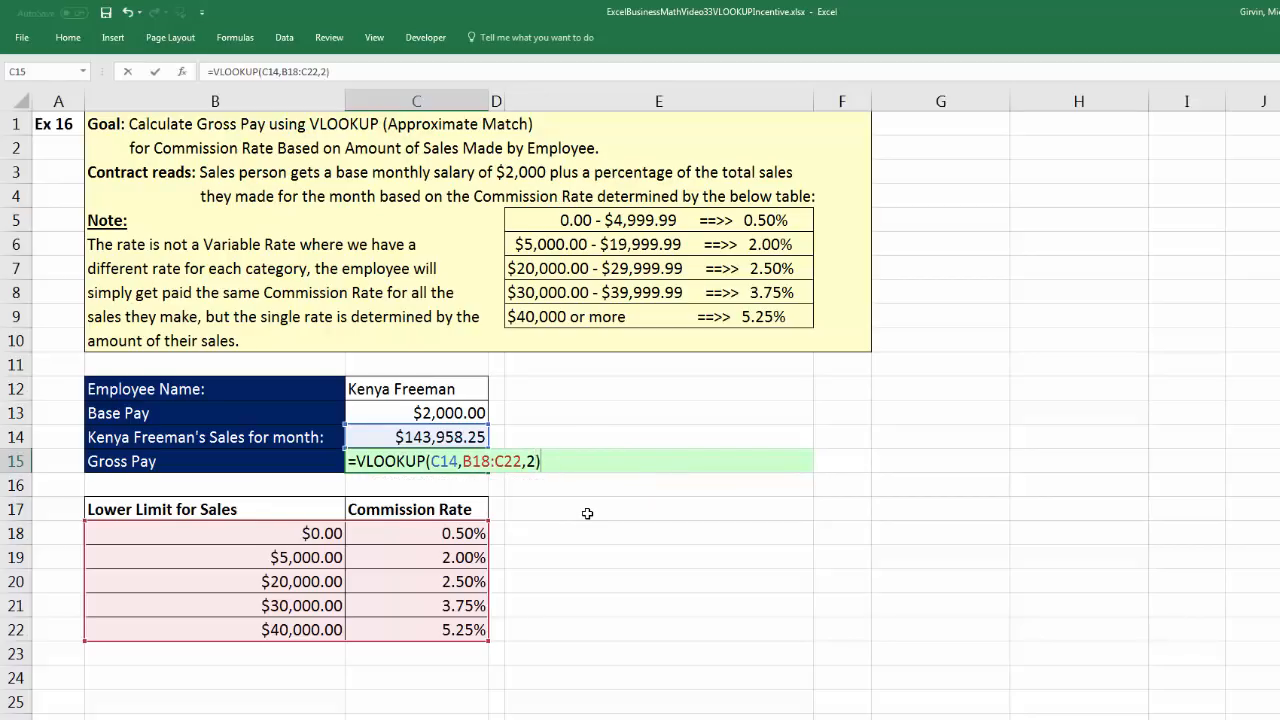
{"action": "key", "text": "ctrl+Return"}
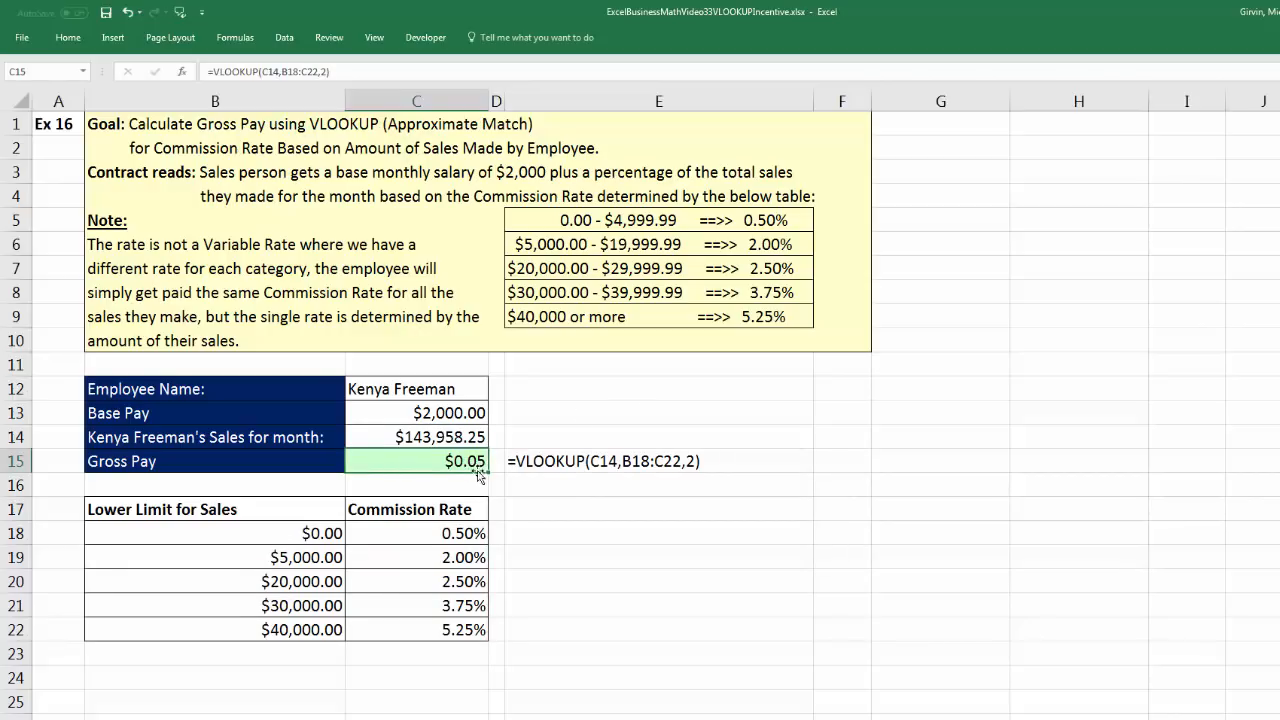
Step: Apply the General number format to Gross Pay cell C15 to reveal the unrounded commission rate
{"action": "left_click", "coordinate": [68, 37]}
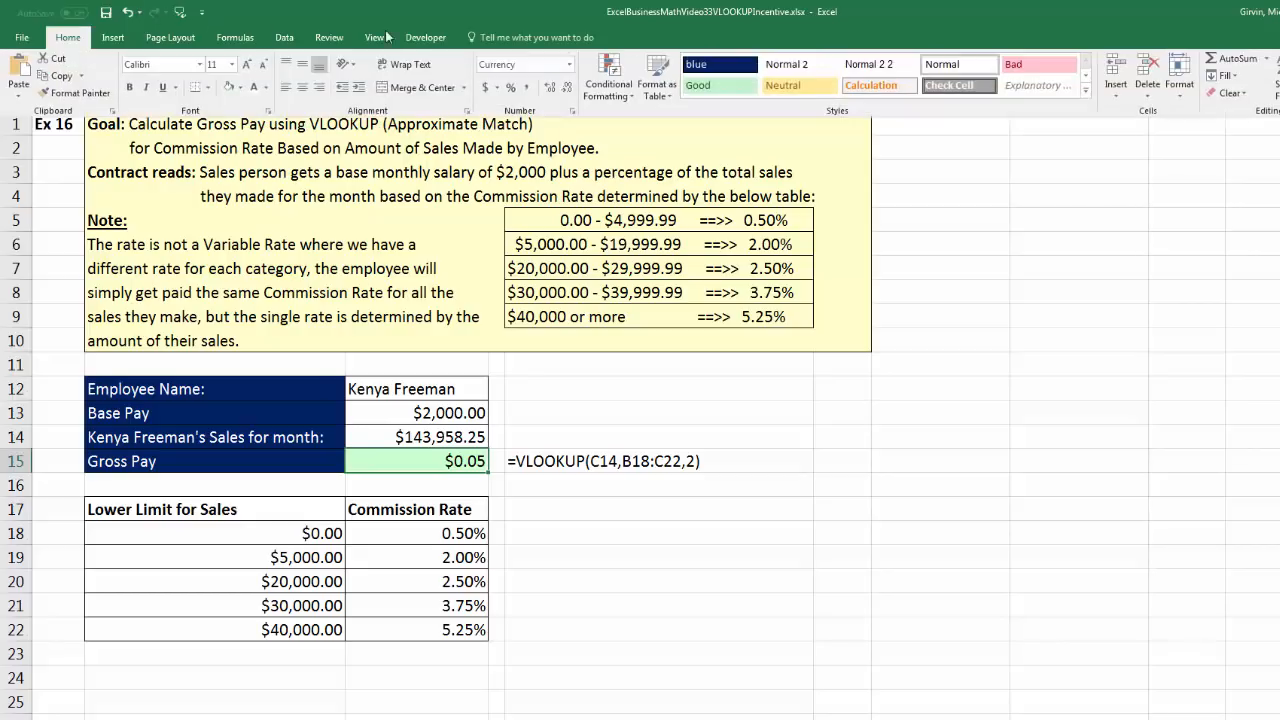
{"action": "key", "text": "ctrl+shift+grave"}
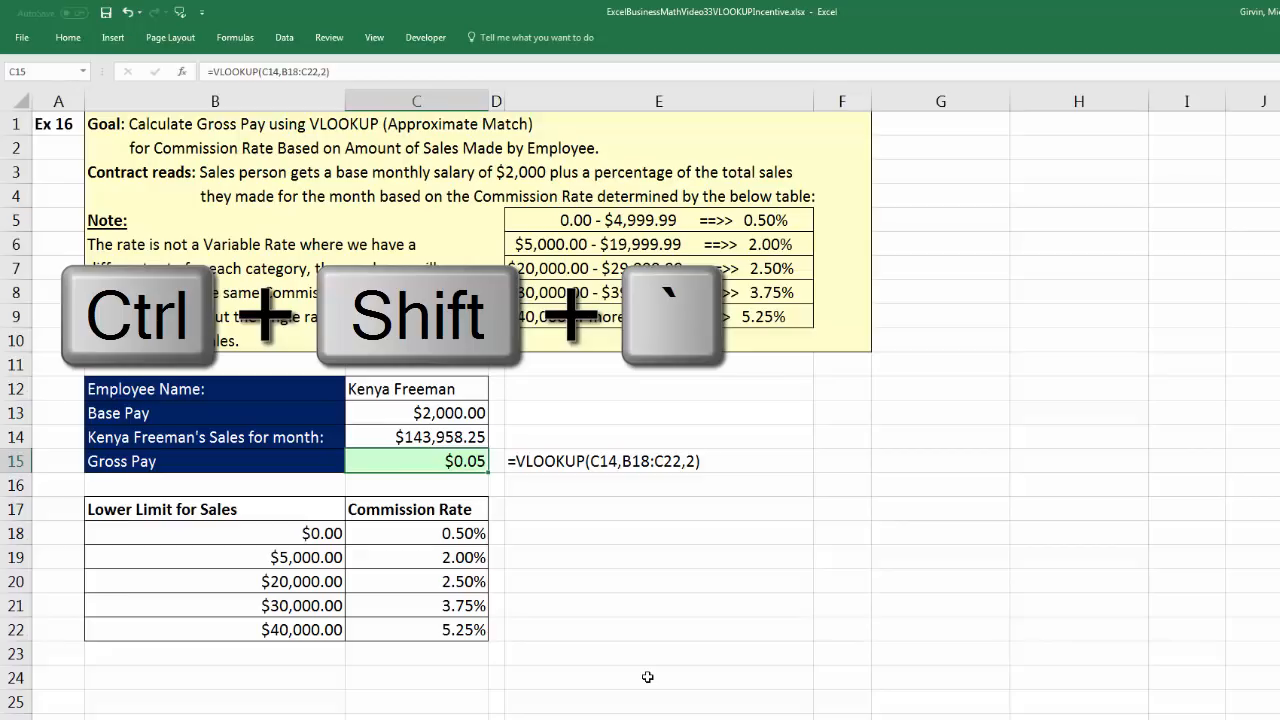
{"action": "key", "text": "ctrl+shift+grave"}
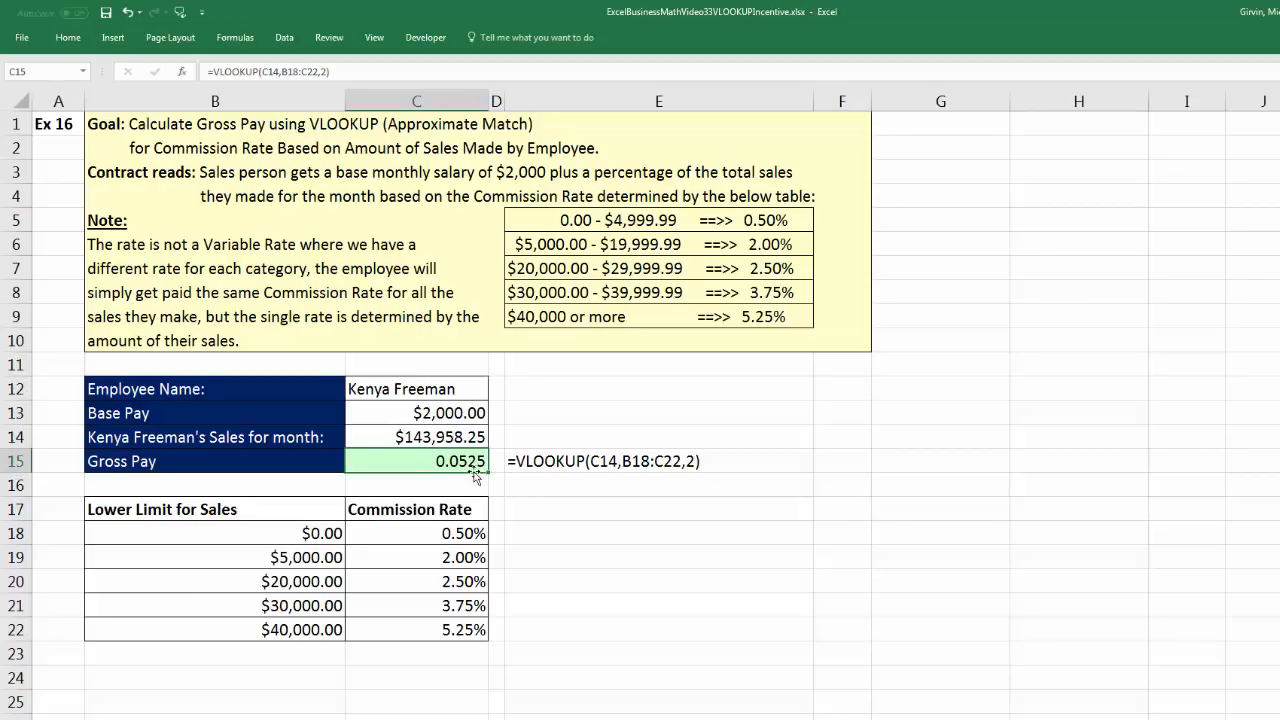
Step: Multiply the VLOOKUP result in C15 by the monthly sales amount in C14
{"action": "left_click", "coordinate": [478, 437]}
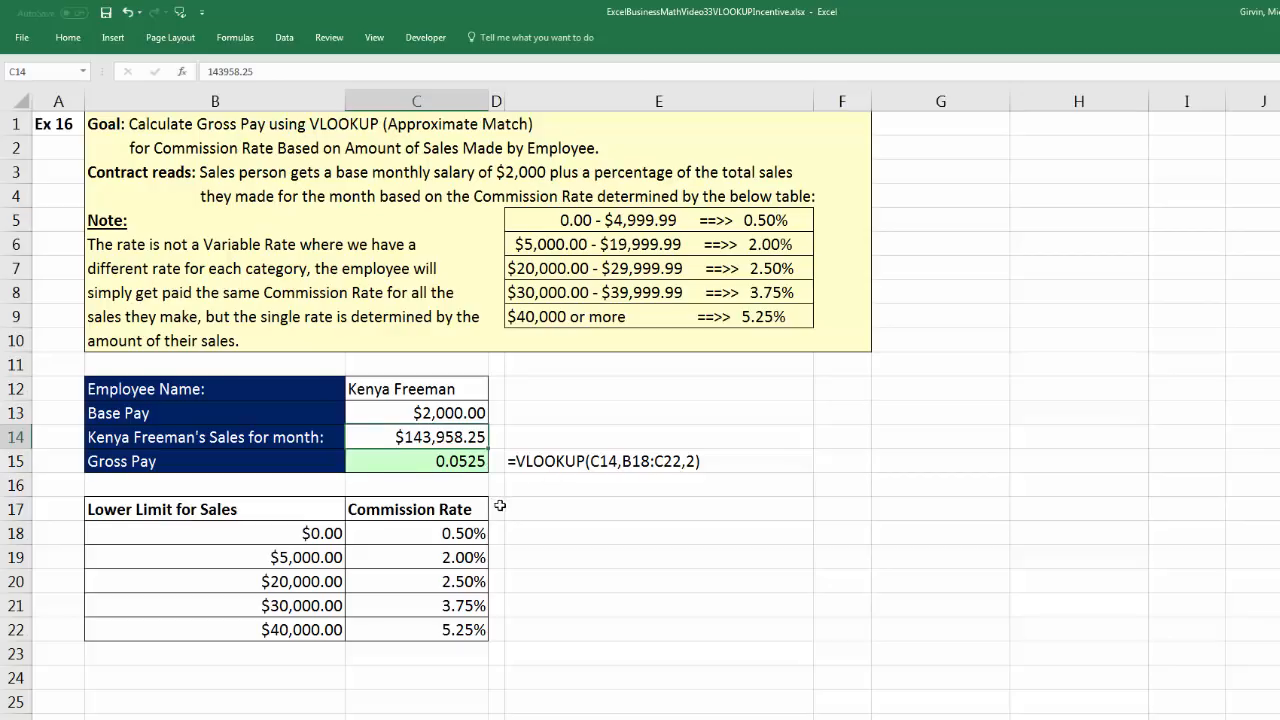
{"action": "left_click", "coordinate": [465, 461]}
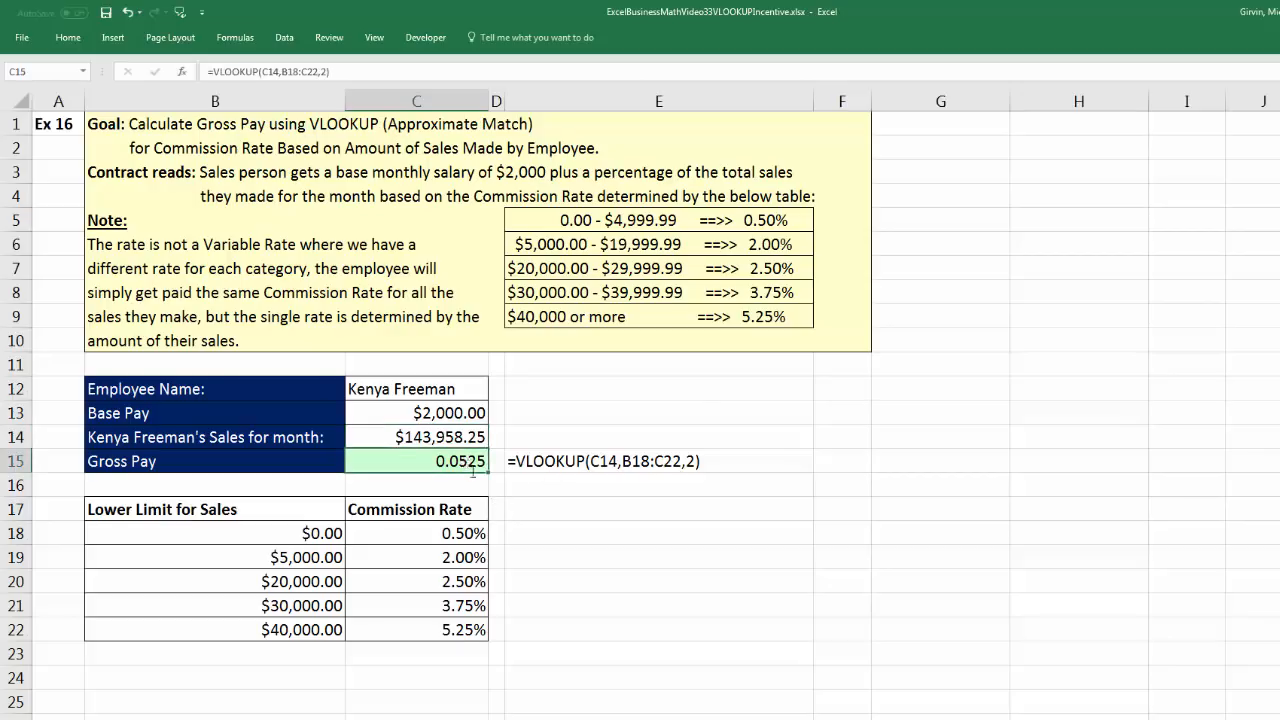
{"action": "key", "text": "F2"}
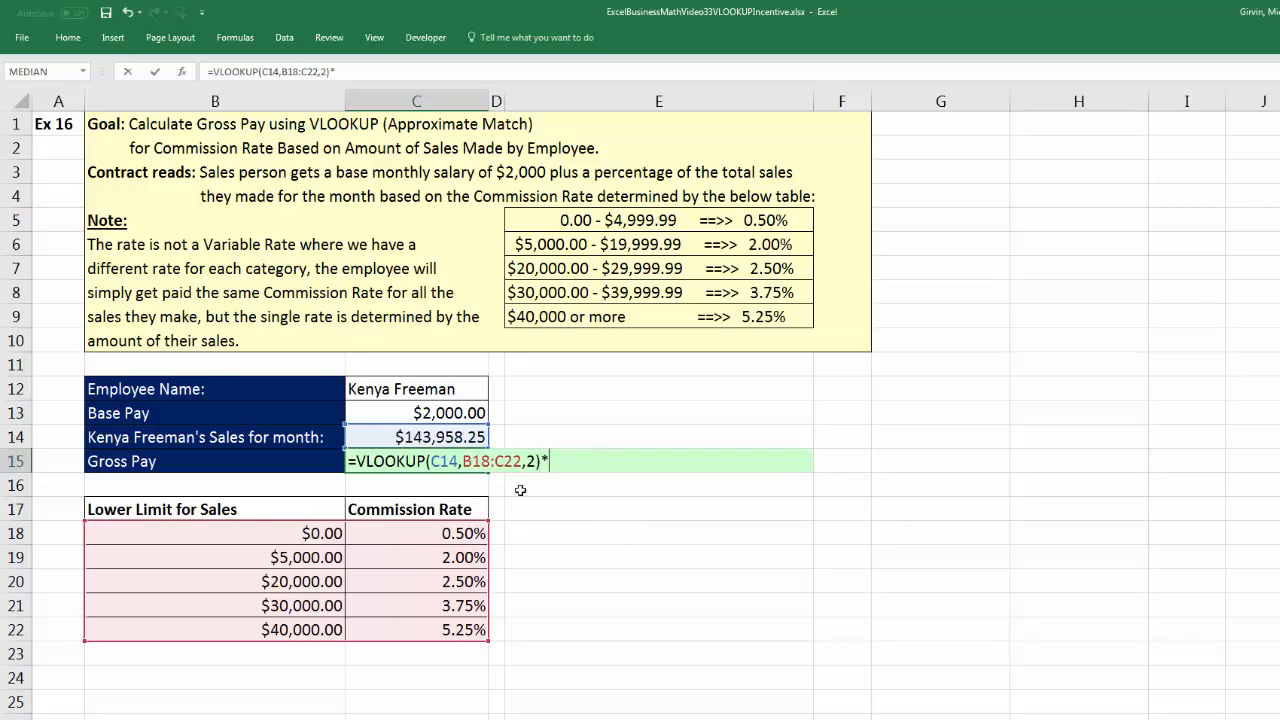
{"action": "type", "text": "*"}
{"action": "left_click", "coordinate": [460, 437]}
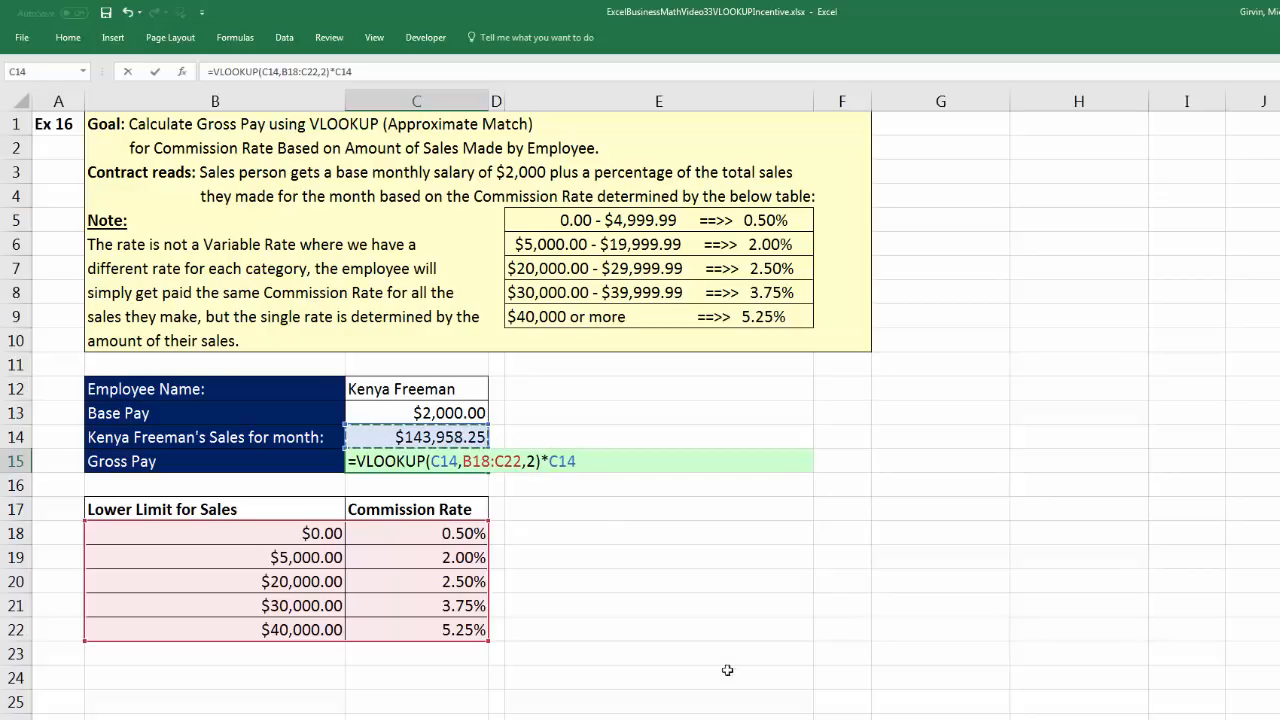
{"action": "key", "text": "ctrl+Return"}
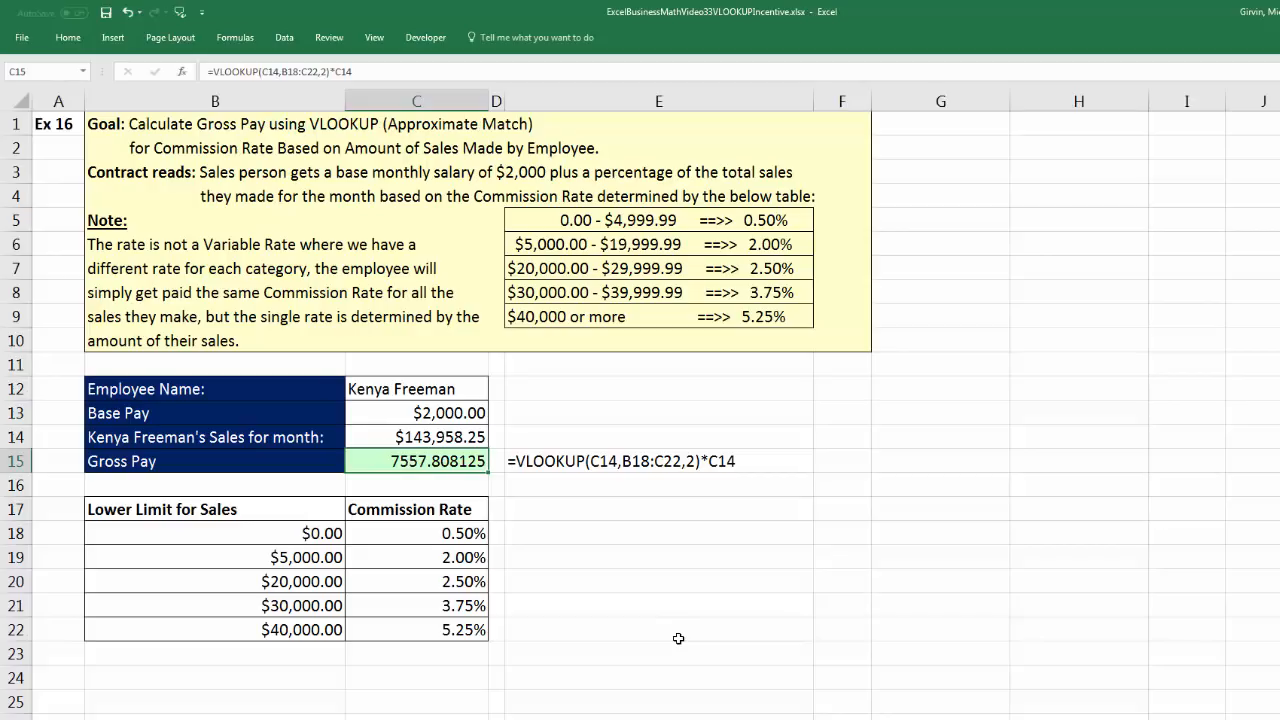
Step: Add the base pay in C13 to the end of the C15 formula and show Gross Pay as currency
{"action": "key", "text": "F2"}
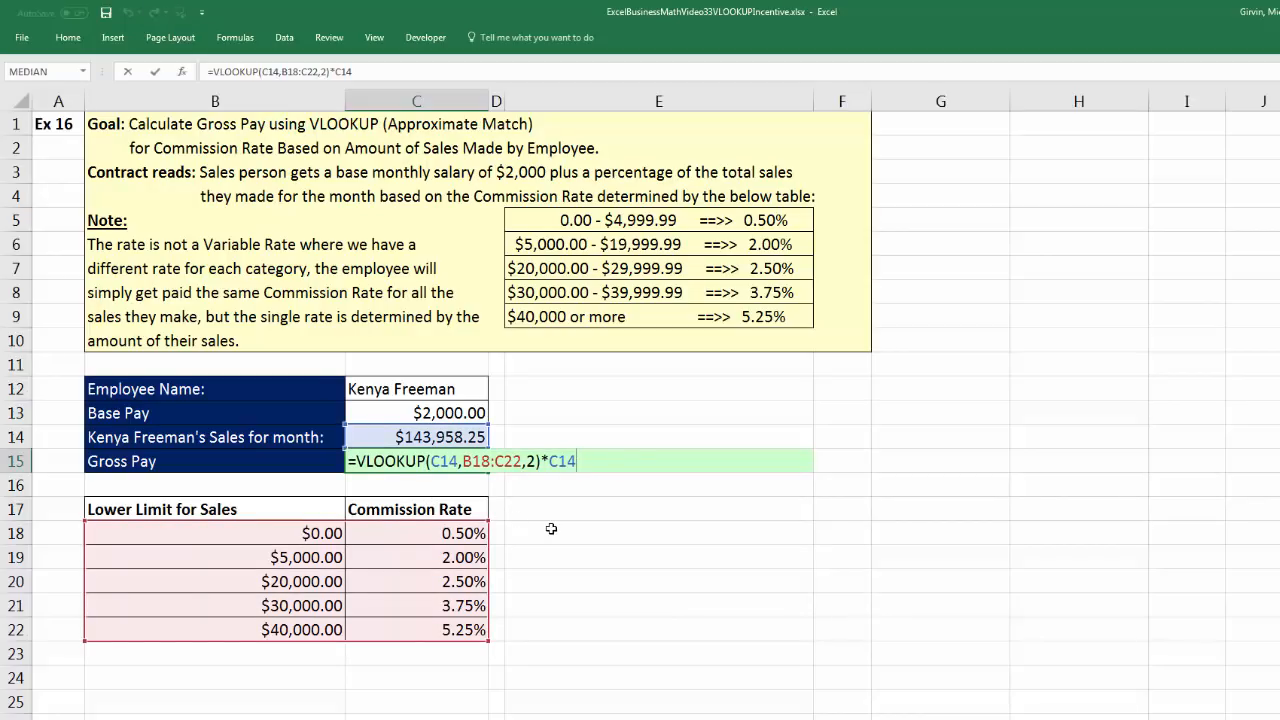
{"action": "type", "text": "+"}
{"action": "left_click", "coordinate": [452, 408]}
{"action": "key", "text": "ctrl+Return"}
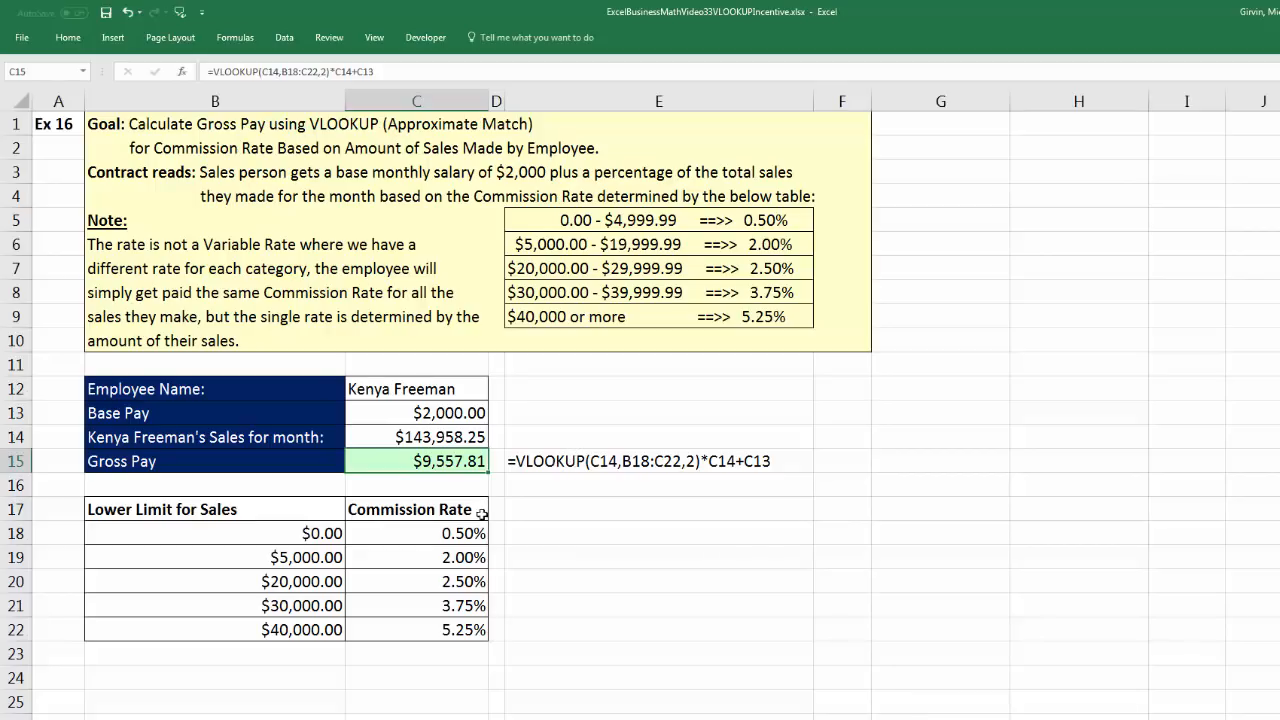
Step: Review the monthly sales in C14 and the commission brackets in the lookup table B18:C21
{"action": "left_click", "coordinate": [444, 439]}
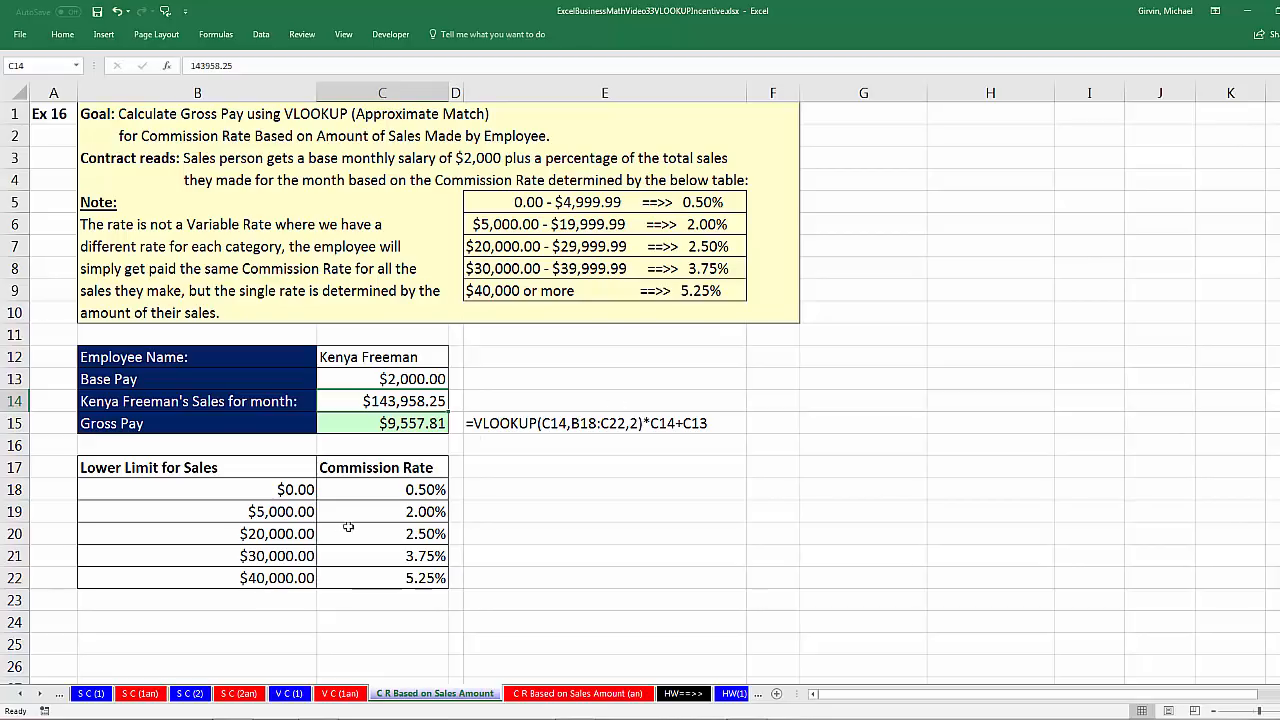
{"action": "left_click", "coordinate": [371, 489]}
{"action": "left_click", "coordinate": [368, 519]}
{"action": "left_click", "coordinate": [371, 533]}
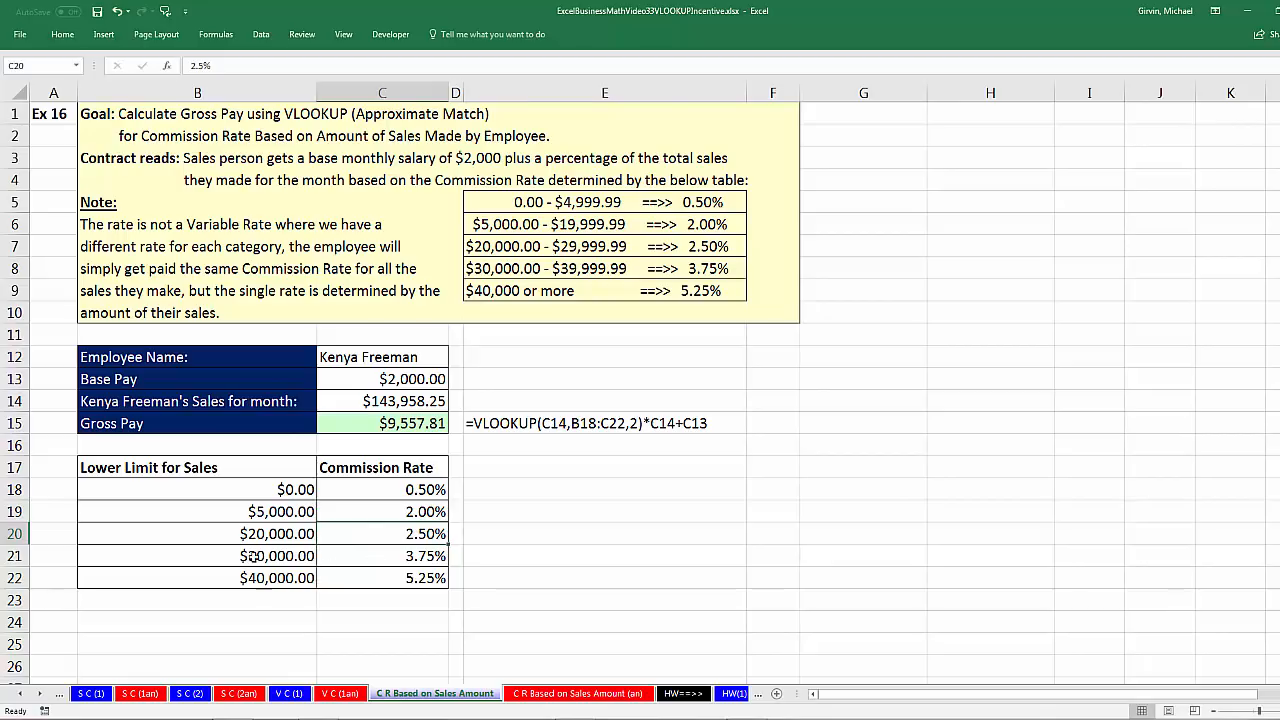
{"action": "left_click_drag", "start_coordinate": [254, 558], "coordinate": [356, 560]}
{"action": "left_click", "coordinate": [402, 559]}
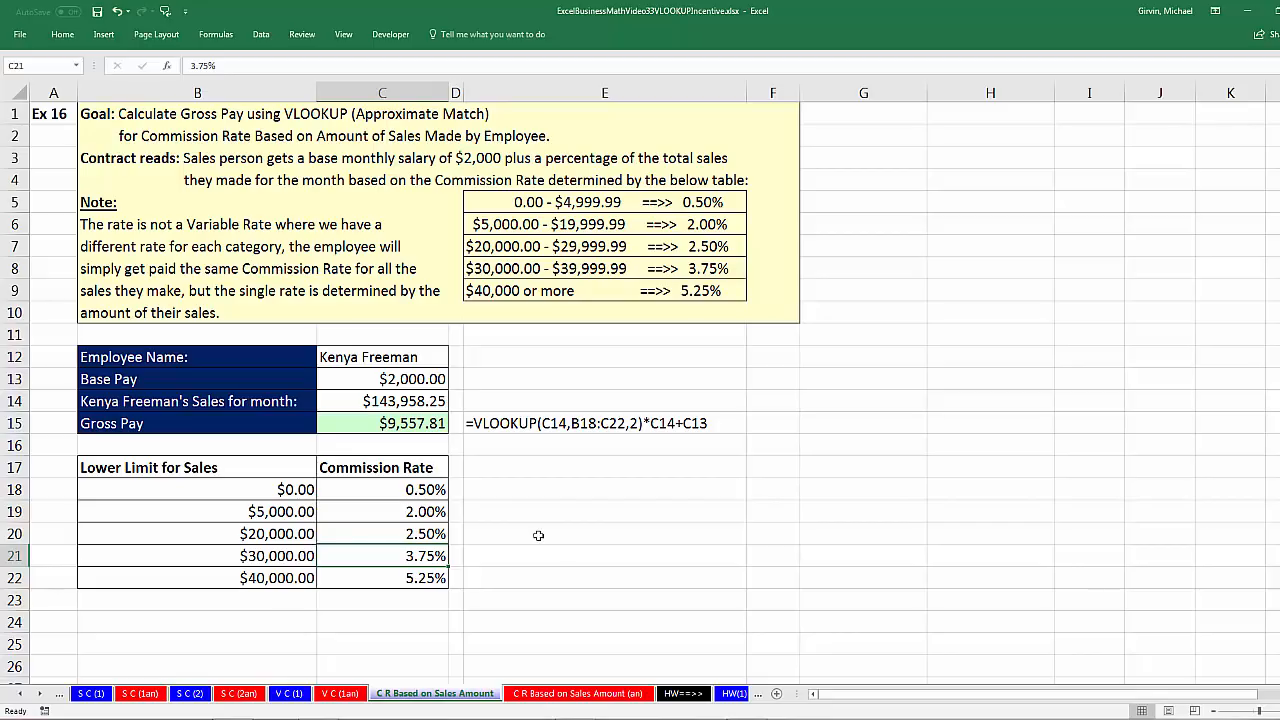
Step: Browse the workbook's homework worksheets through to HW(8an)
{"action": "left_click", "coordinate": [39, 695]}
{"action": "left_click", "coordinate": [39, 695]}
{"action": "left_click", "coordinate": [39, 696]}
{"action": "left_click", "coordinate": [39, 696]}
{"action": "left_click", "coordinate": [39, 696]}
{"action": "left_click", "coordinate": [39, 696]}
{"action": "left_click", "coordinate": [39, 696]}
{"action": "left_click", "coordinate": [39, 696]}
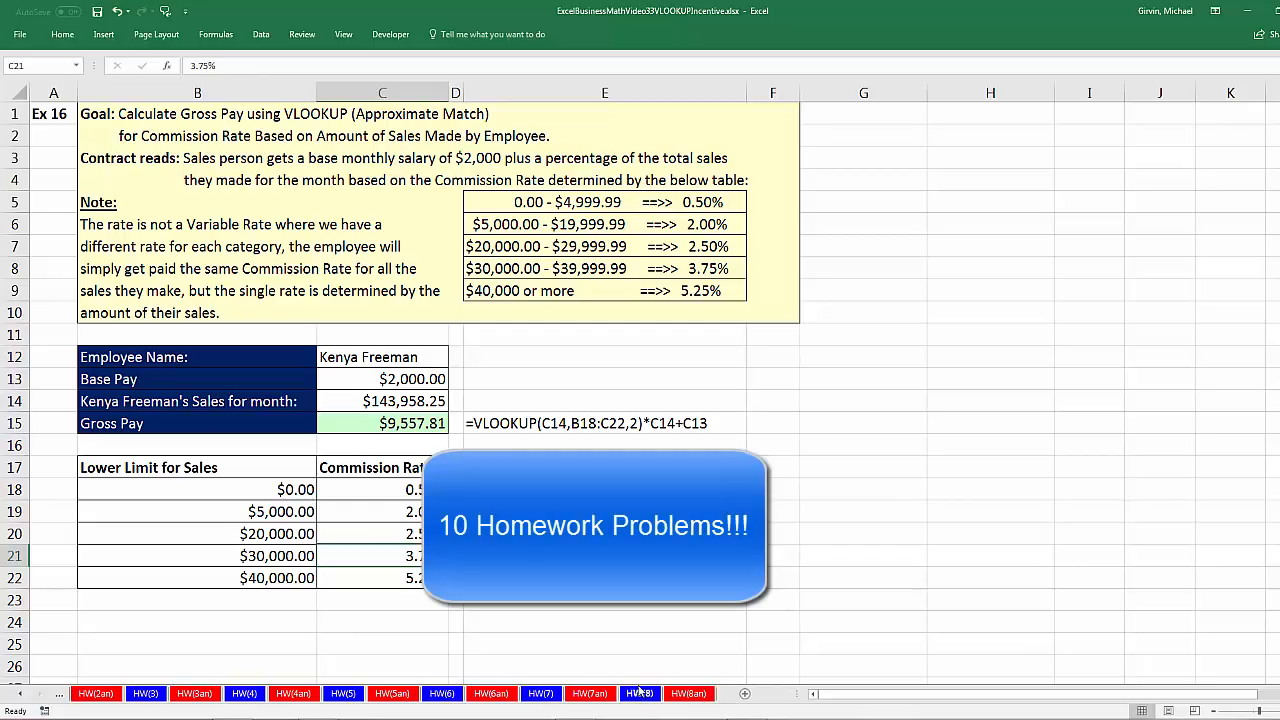
Step: Return to the start of the workbook and open the Incentive Pay worksheet to review the pay rate types
{"action": "left_click", "coordinate": [20, 696]}
{"action": "left_click", "coordinate": [20, 696]}
{"action": "left_click", "coordinate": [20, 696]}
{"action": "left_click", "coordinate": [20, 696]}
{"action": "left_click", "coordinate": [20, 696]}
{"action": "left_click", "coordinate": [20, 696]}
{"action": "left_click", "coordinate": [20, 696]}
{"action": "left_click", "coordinate": [20, 696]}
{"action": "left_click", "coordinate": [20, 696]}
{"action": "left_click", "coordinate": [20, 696]}
{"action": "left_click", "coordinate": [20, 696]}
{"action": "left_click", "coordinate": [20, 696]}
{"action": "left_click", "coordinate": [20, 696]}
{"action": "left_click", "coordinate": [20, 696]}
{"action": "left_click", "coordinate": [20, 696]}
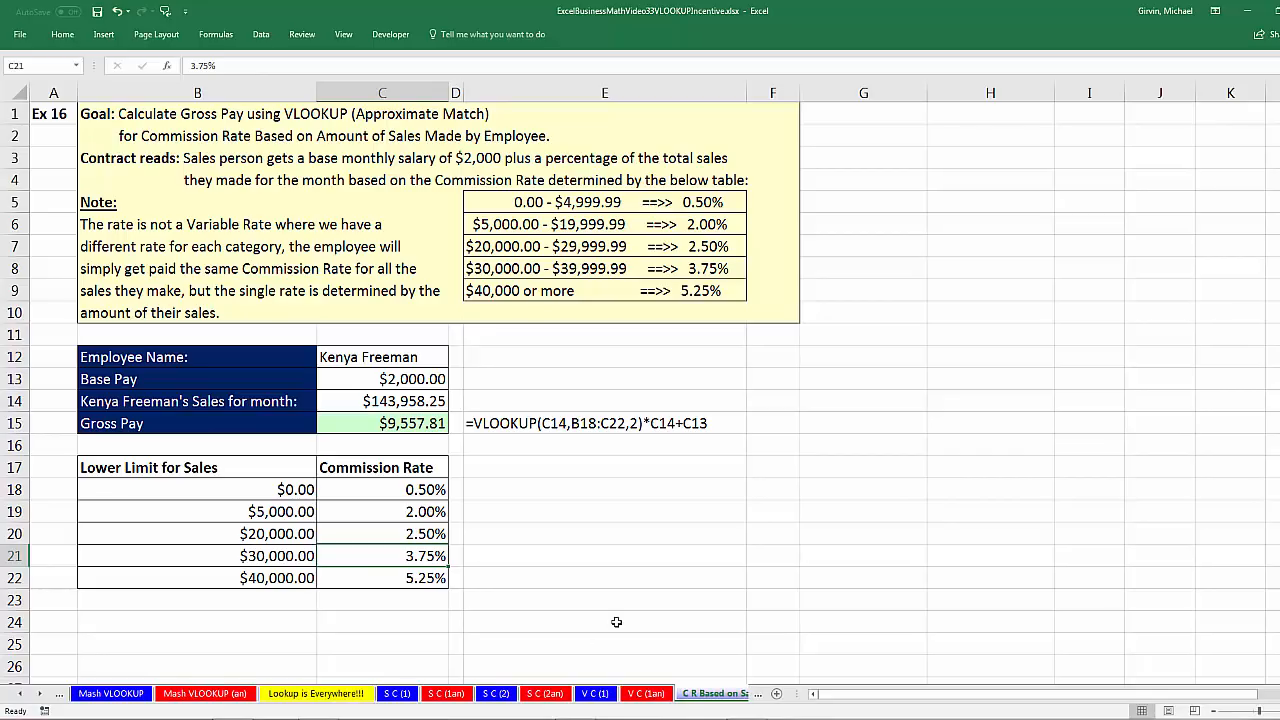
{"action": "left_click", "coordinate": [20, 694], "text": "ctrl"}
{"action": "left_click", "coordinate": [146, 694]}
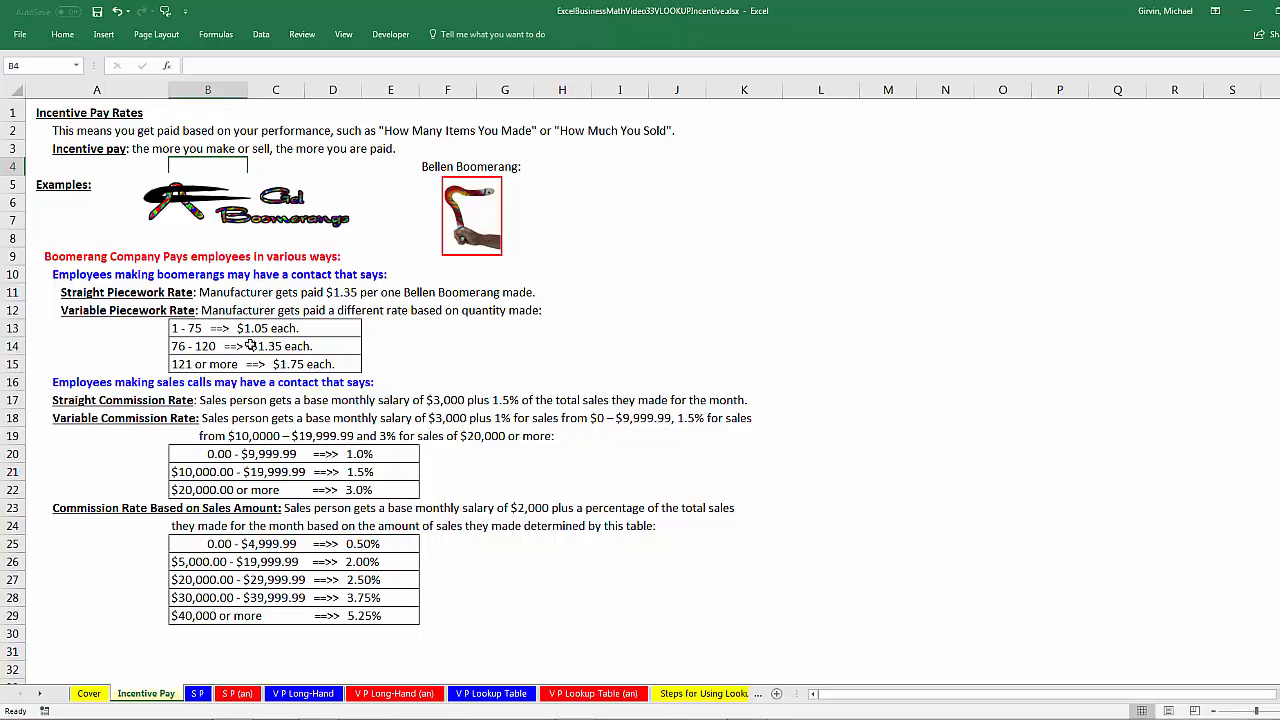
Step: Examine the employee commission rate table on the S C (2) worksheet, and return to the C R Based on Sales Amount worksheet
{"action": "left_click", "coordinate": [38, 697]}
{"action": "left_click", "coordinate": [307, 693]}
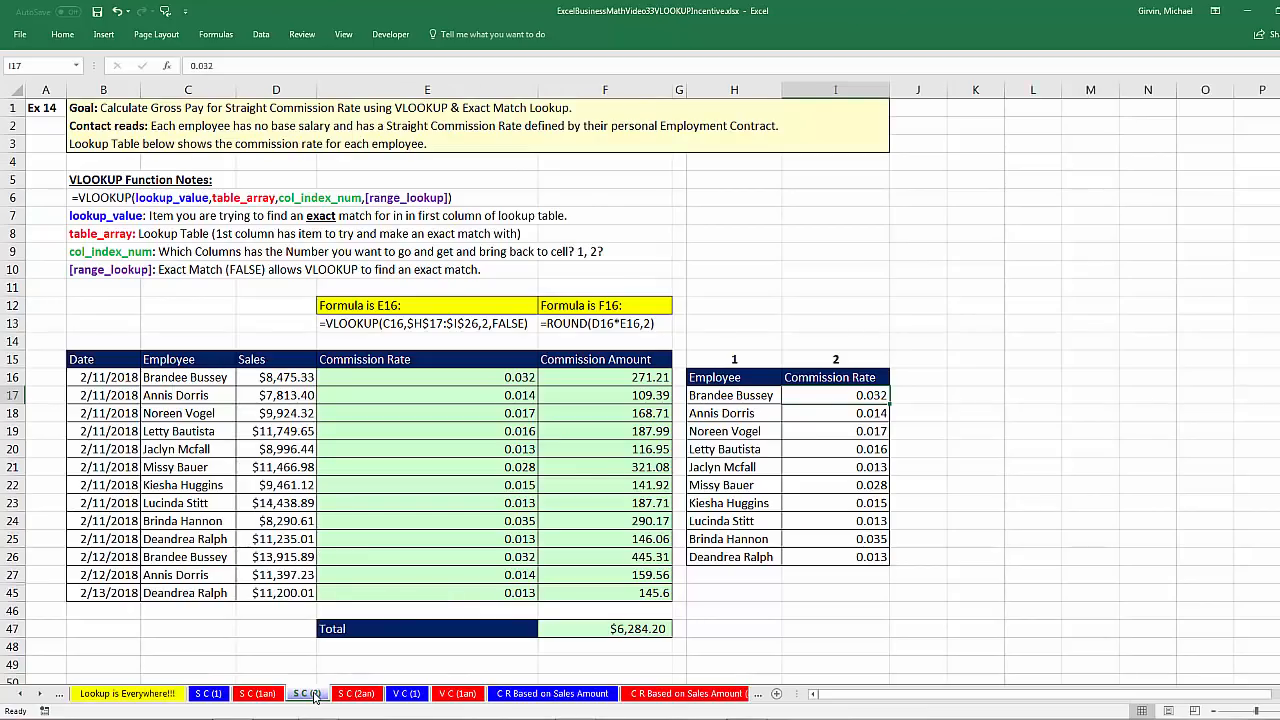
{"action": "left_click", "coordinate": [728, 396]}
{"action": "left_click", "coordinate": [745, 432]}
{"action": "left_click", "coordinate": [828, 434]}
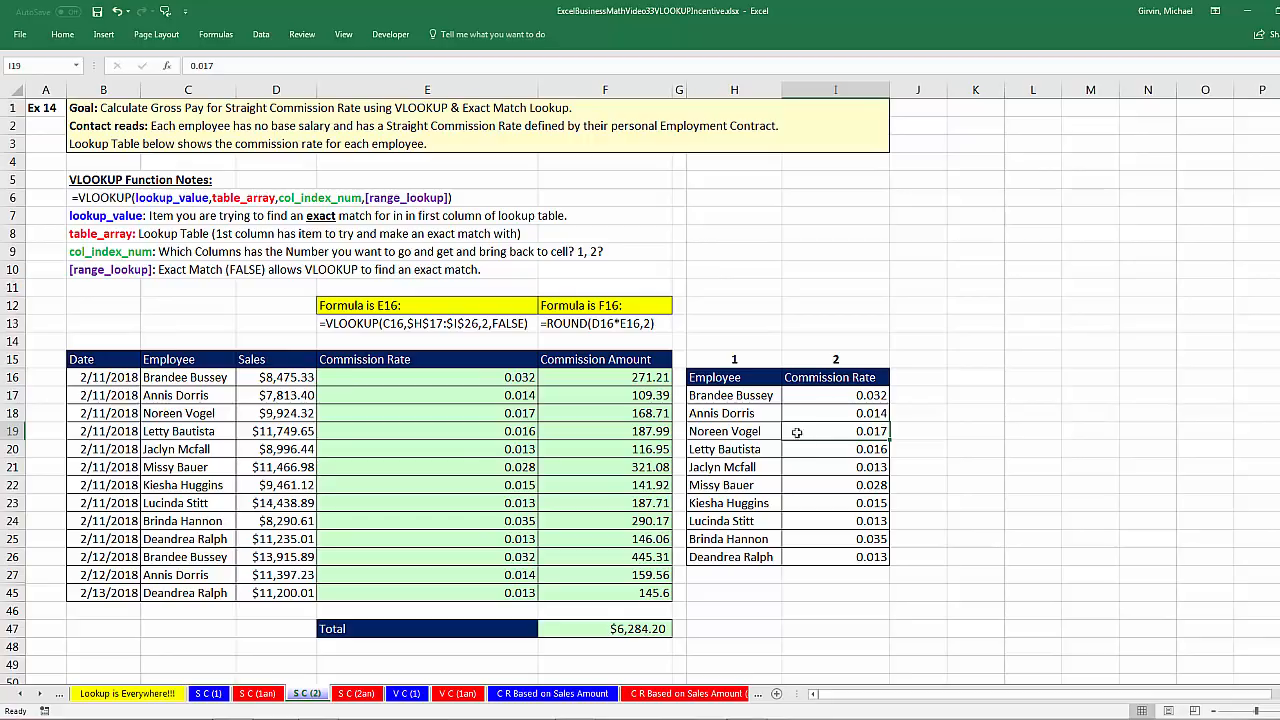
{"action": "left_click", "coordinate": [541, 697]}
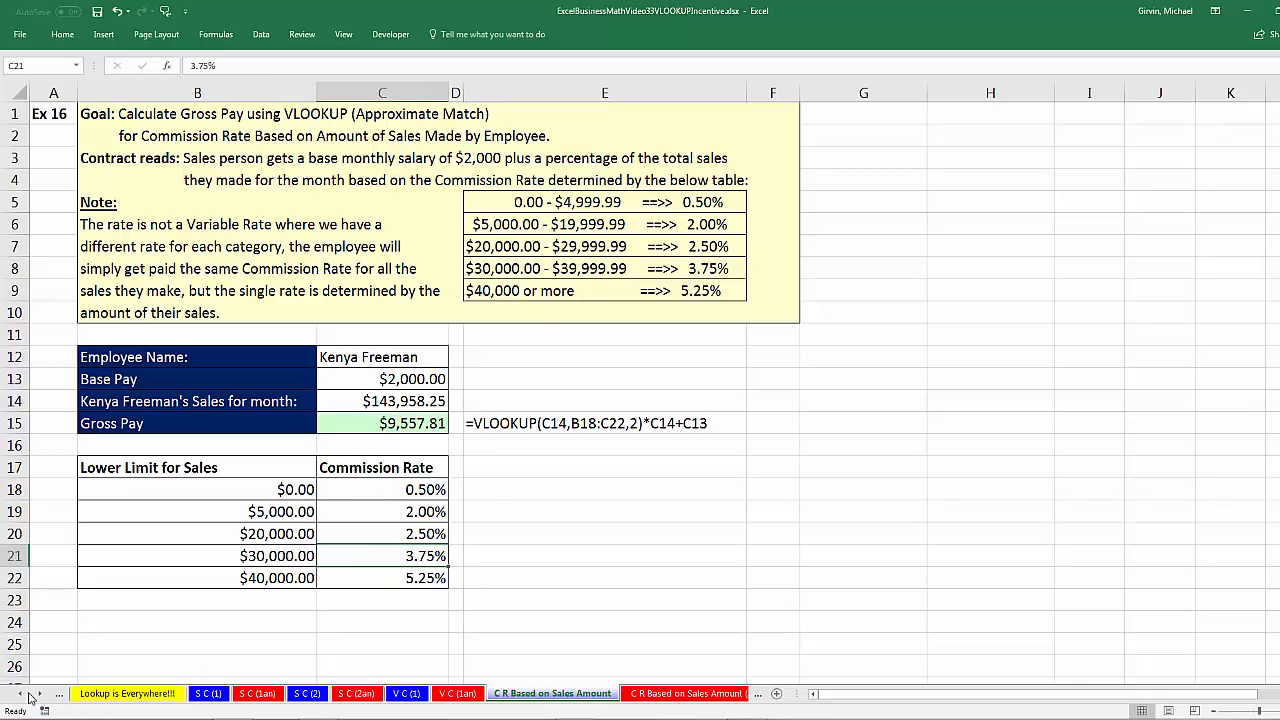
{"action": "left_click", "coordinate": [24, 694], "text": "ctrl"}
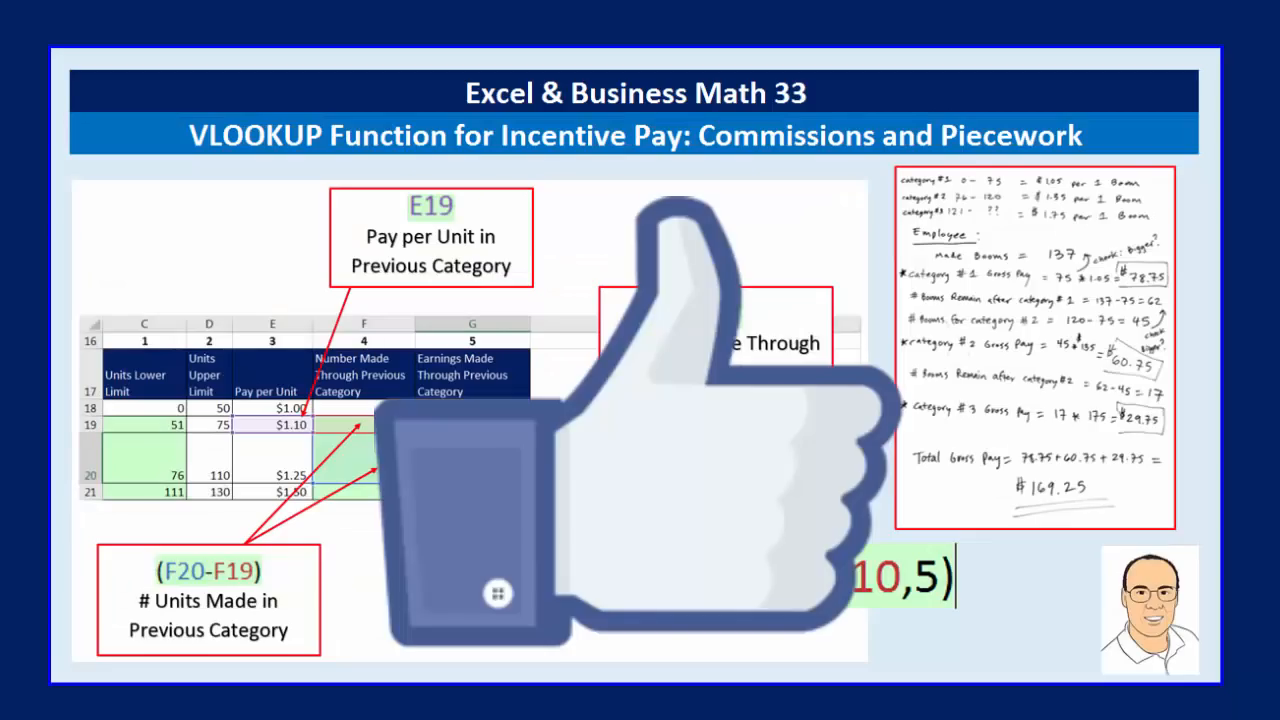